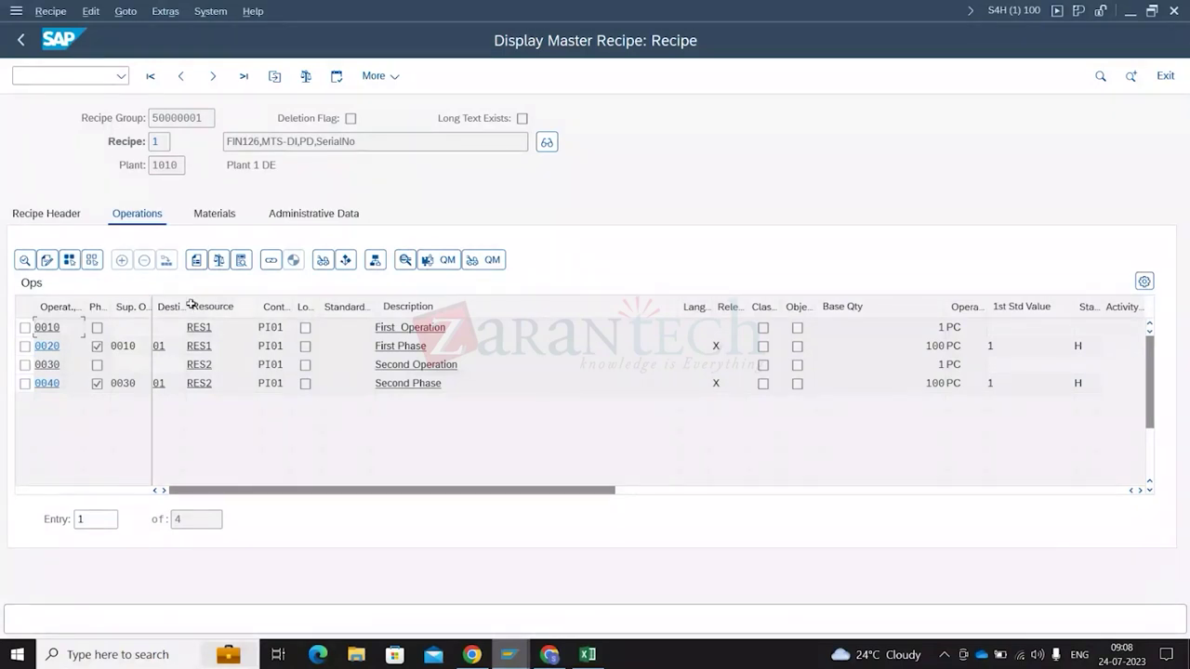
Widen the Destinatn column of the operations table and examine the row of operation 0010 up to its description
{"action": "left_click_drag", "start_coordinate": [188, 306], "coordinate": [223, 308]}
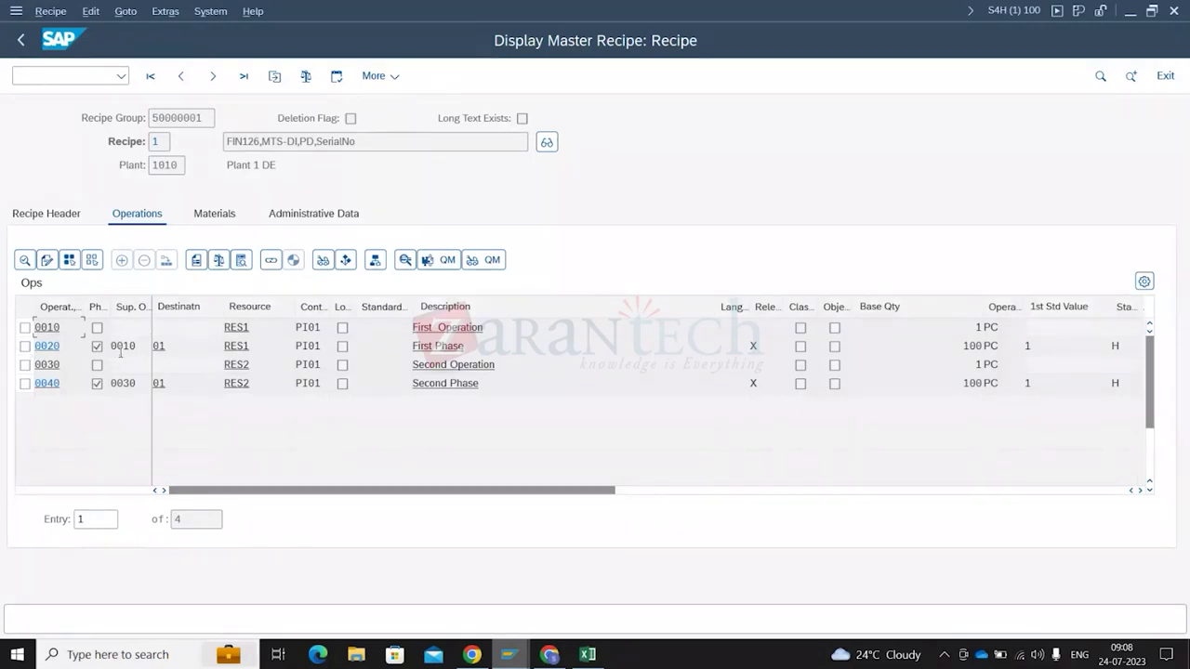
{"action": "left_click", "coordinate": [25, 328]}
{"action": "double_click", "coordinate": [265, 324]}
{"action": "key", "text": "Tab"}
{"action": "key", "text": "Tab"}
{"action": "key", "text": "Tab"}
{"action": "key", "text": "Tab"}
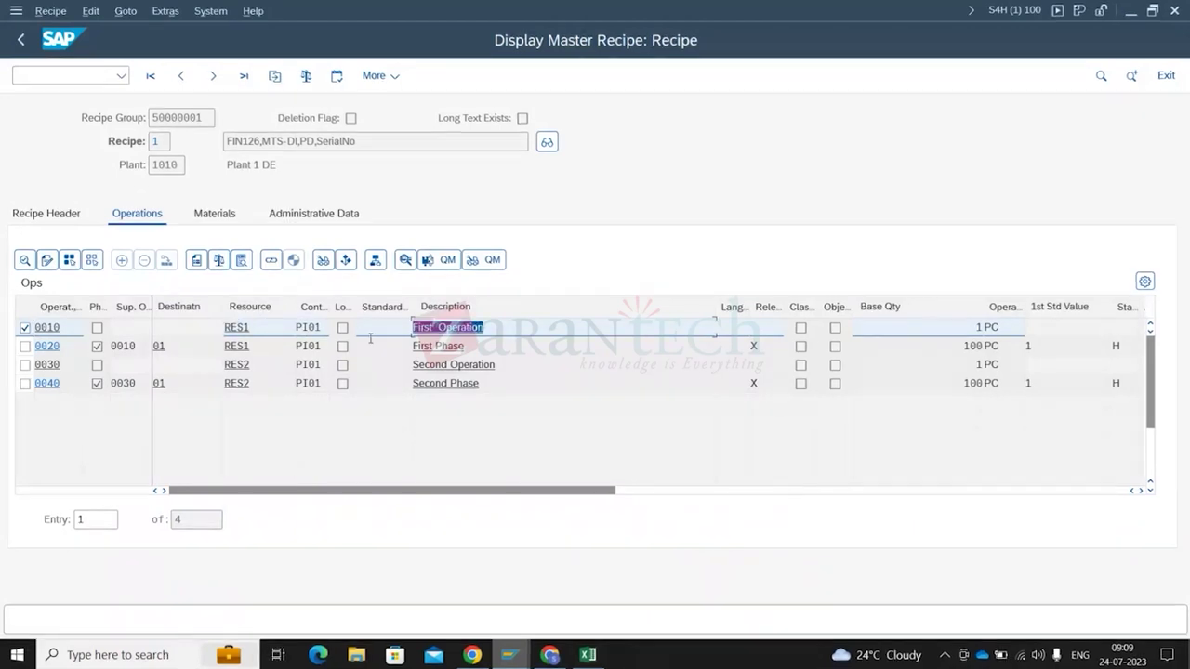
Examine phase 0020's superior operation, destination and resource in relation to operation 0010
{"action": "left_click", "coordinate": [25, 346]}
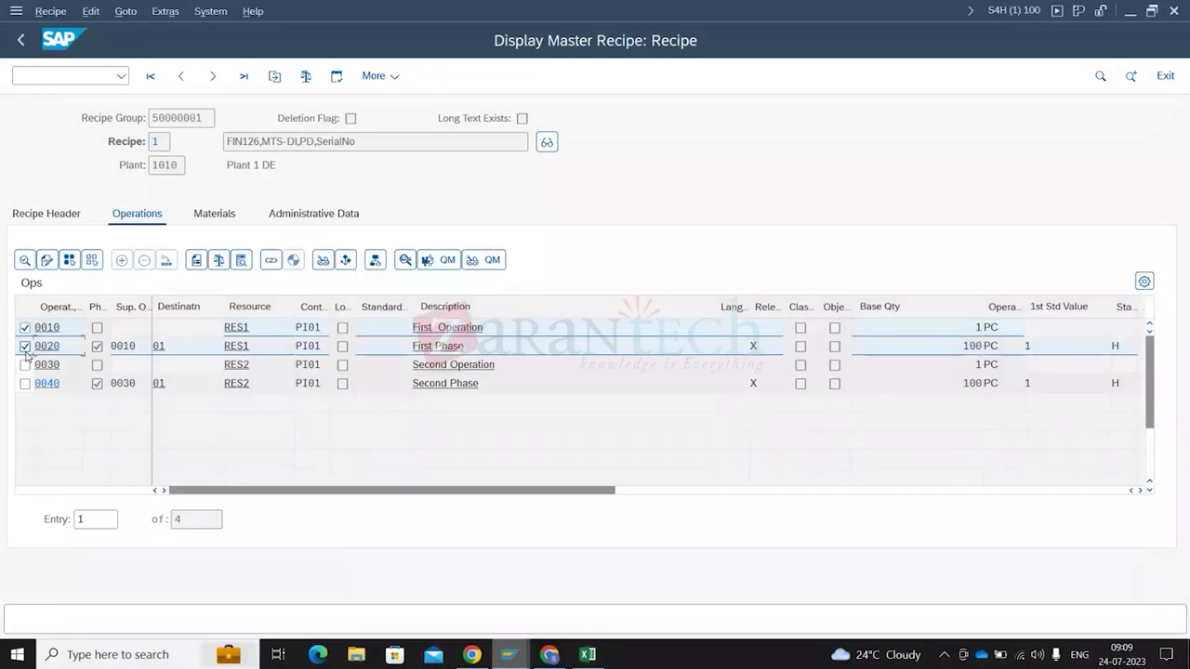
{"action": "double_click", "coordinate": [55, 345]}
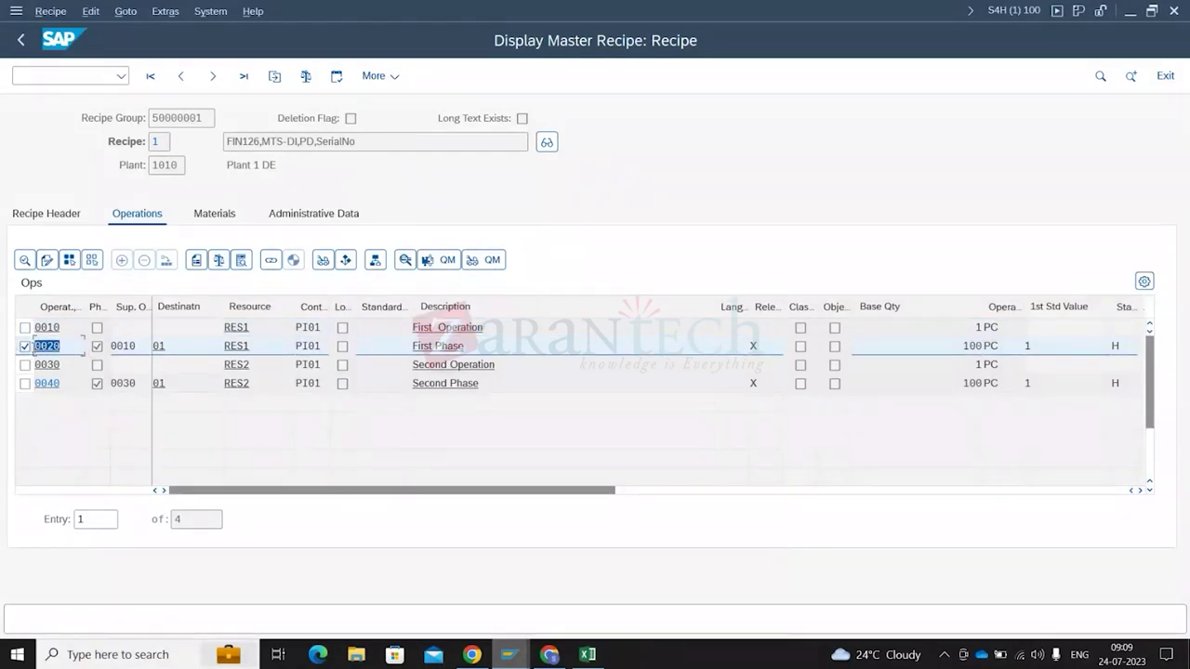
{"action": "double_click", "coordinate": [123, 345]}
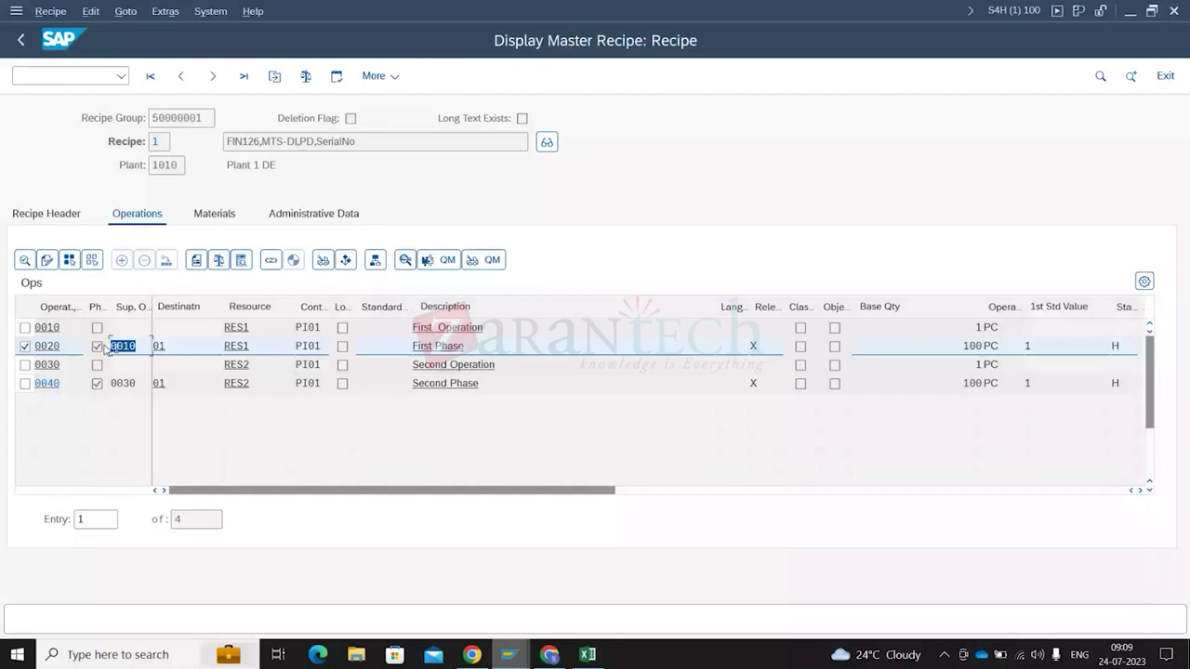
{"action": "left_click", "coordinate": [25, 327]}
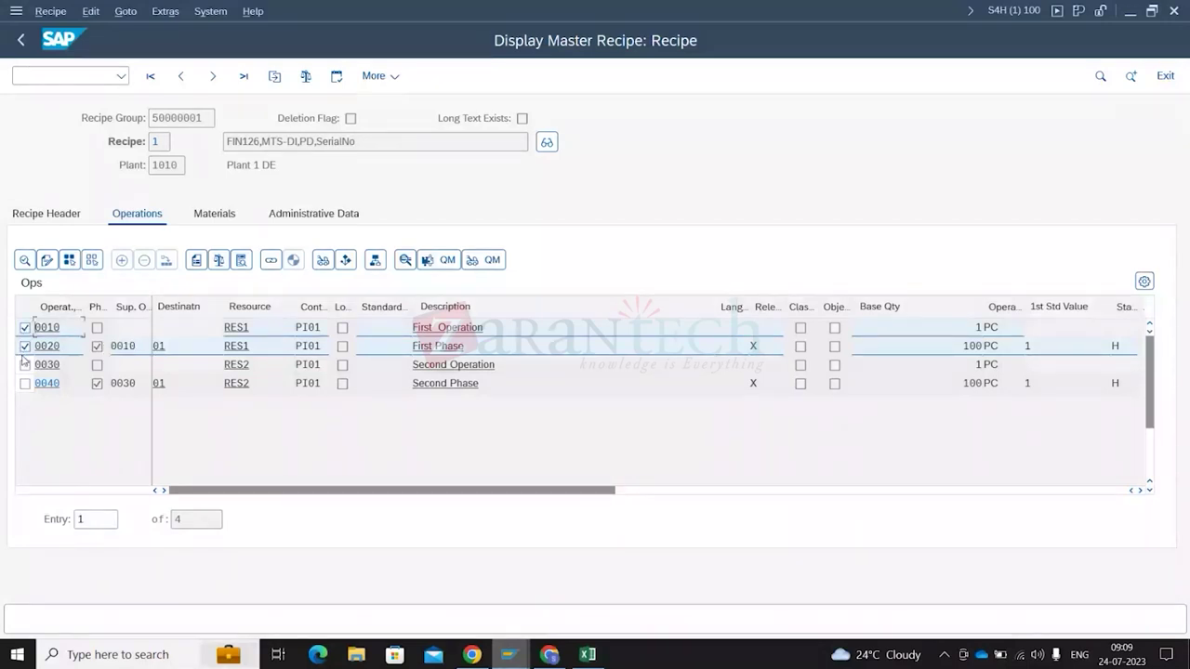
{"action": "double_click", "coordinate": [165, 347]}
{"action": "double_click", "coordinate": [234, 346]}
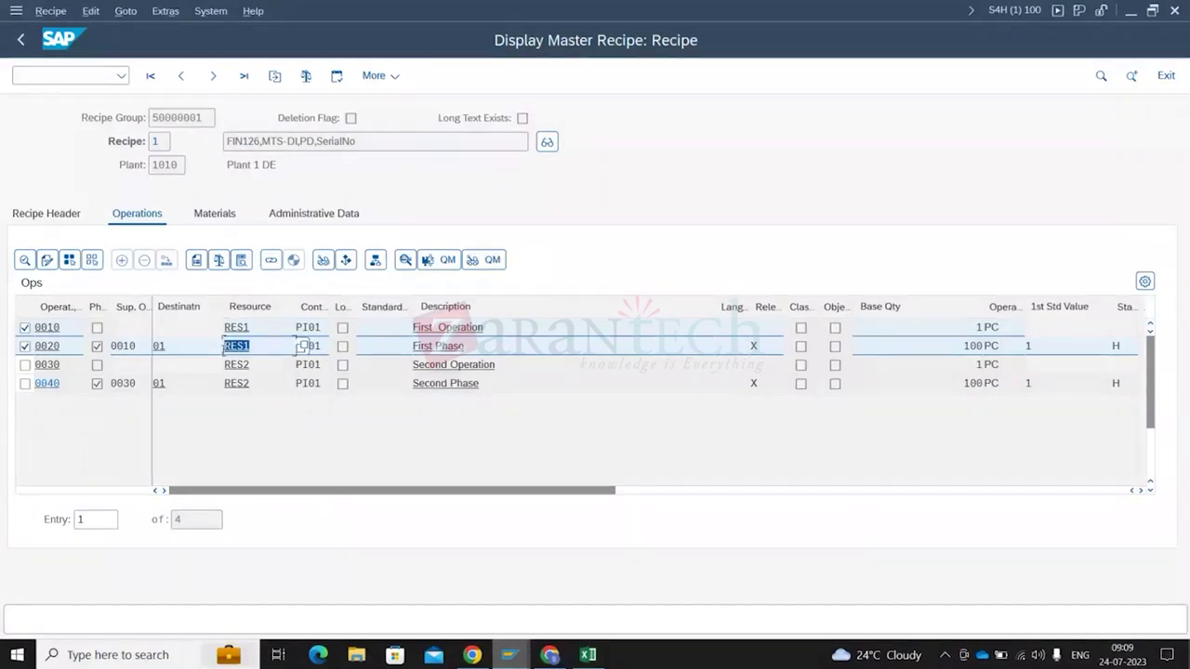
{"action": "left_click", "coordinate": [26, 327]}
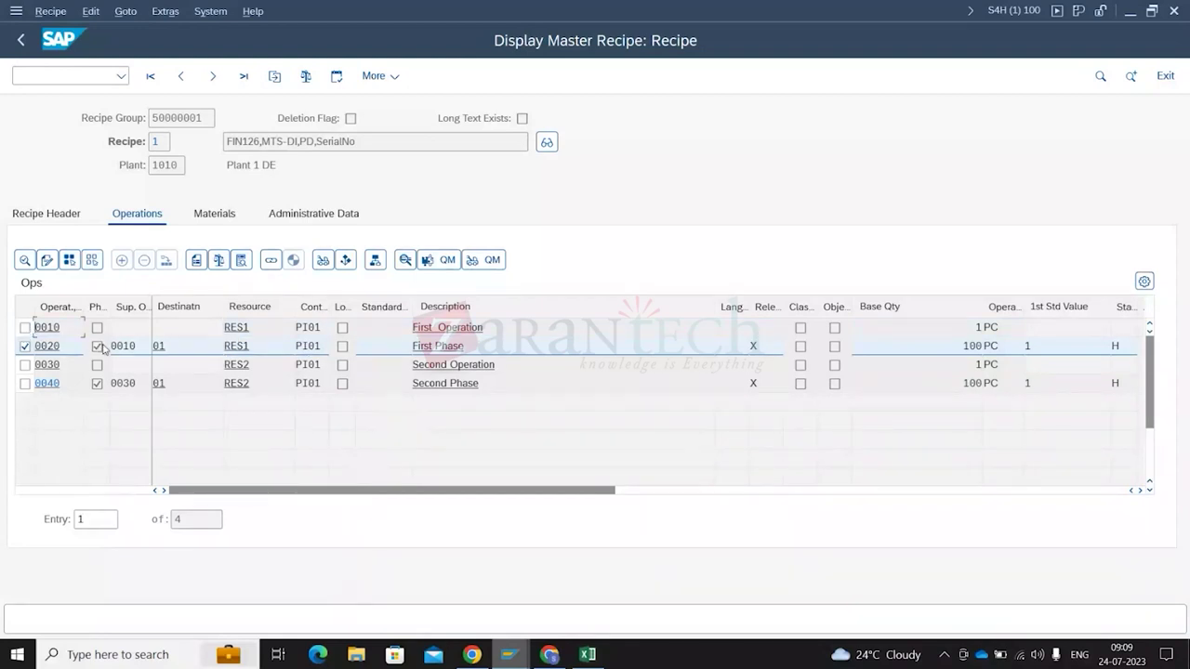
Display the details of phase 0020, review its resource and standard values, and return to the operations overview
{"action": "mouse_move", "coordinate": [222, 305]}
{"action": "left_mouse_down"}
{"action": "mouse_move", "coordinate": [200, 305]}
{"action": "mouse_move", "coordinate": [223, 305]}
{"action": "left_mouse_up"}
{"action": "double_click", "coordinate": [66, 353]}
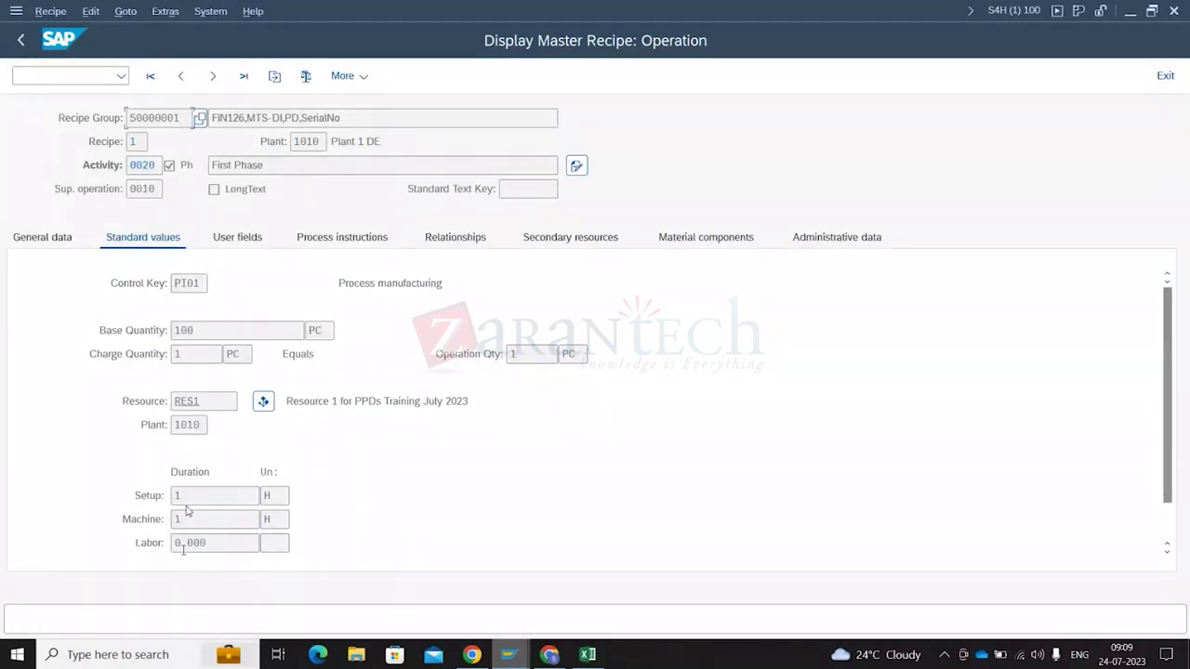
{"action": "double_click", "coordinate": [206, 400]}
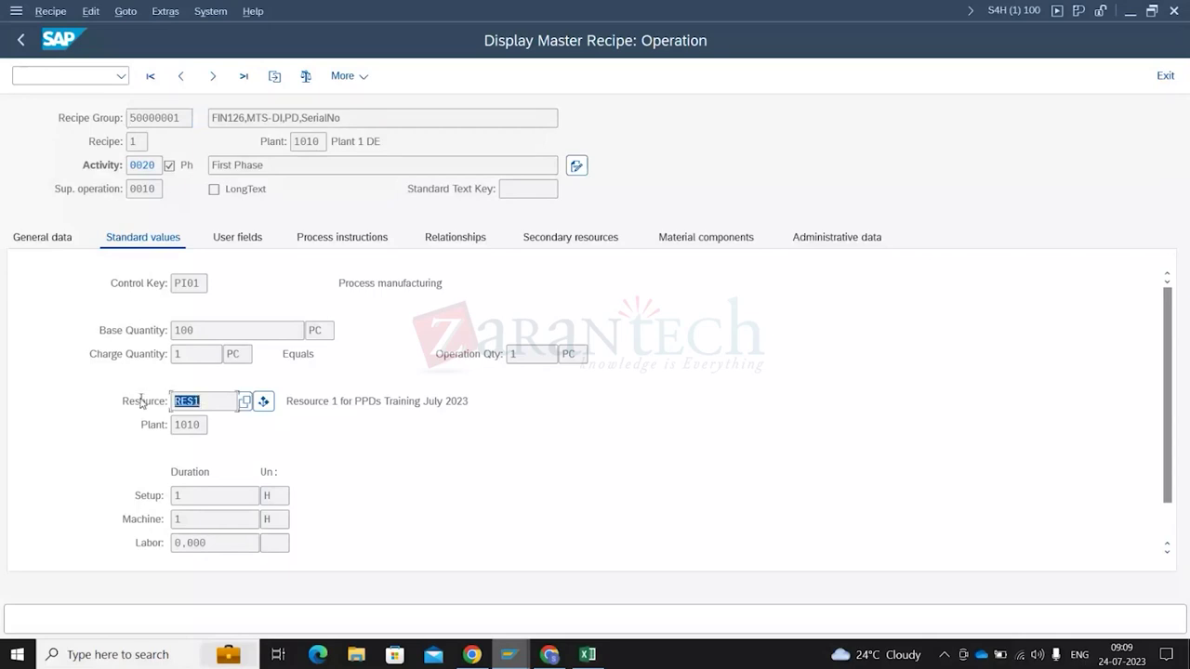
{"action": "left_click_drag", "start_coordinate": [135, 495], "coordinate": [316, 561]}
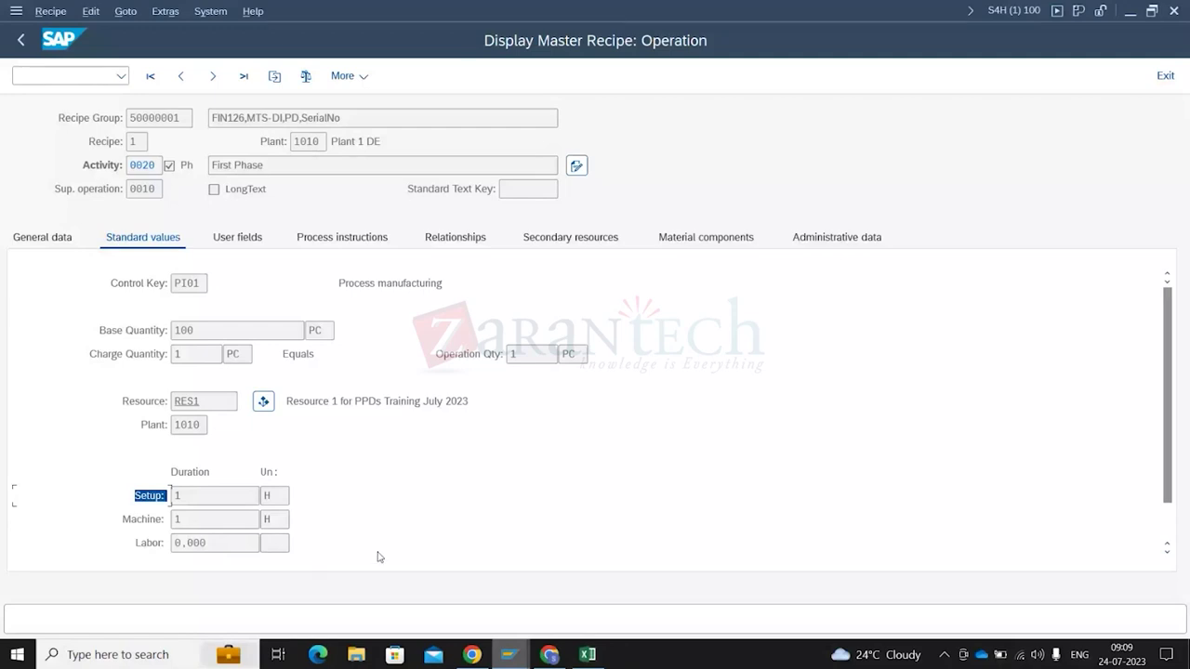
{"action": "left_click", "coordinate": [22, 41]}
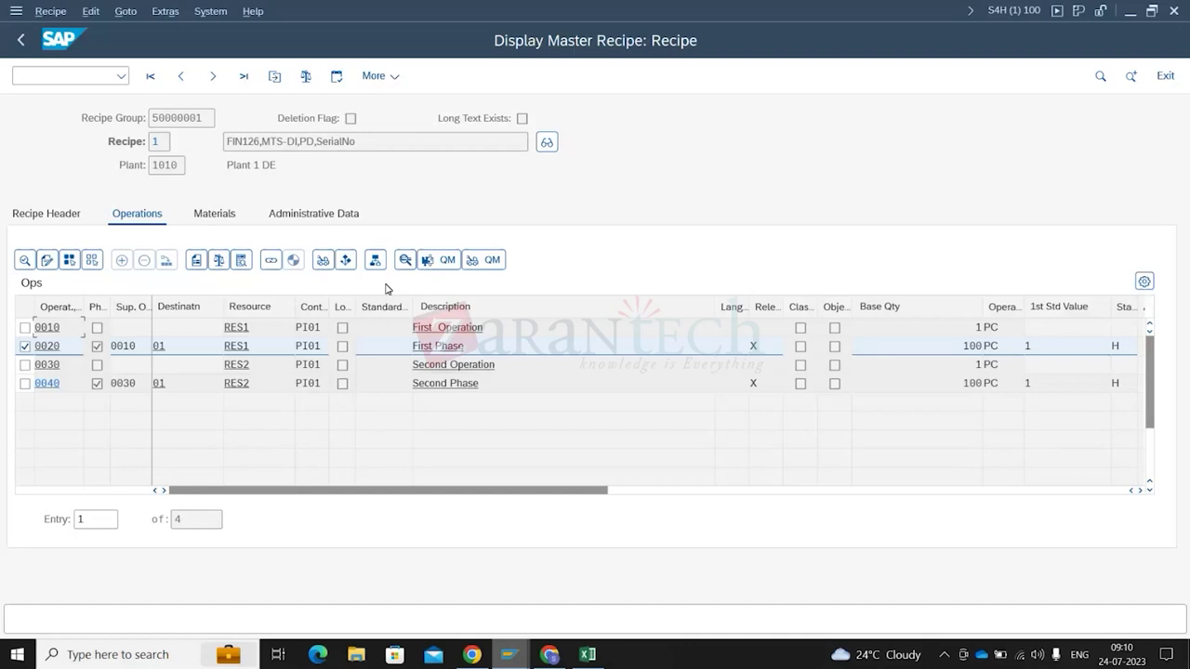
Deselect phase 0020 and review the standard value columns of the phases in the operations table
{"action": "left_click", "coordinate": [24, 348]}
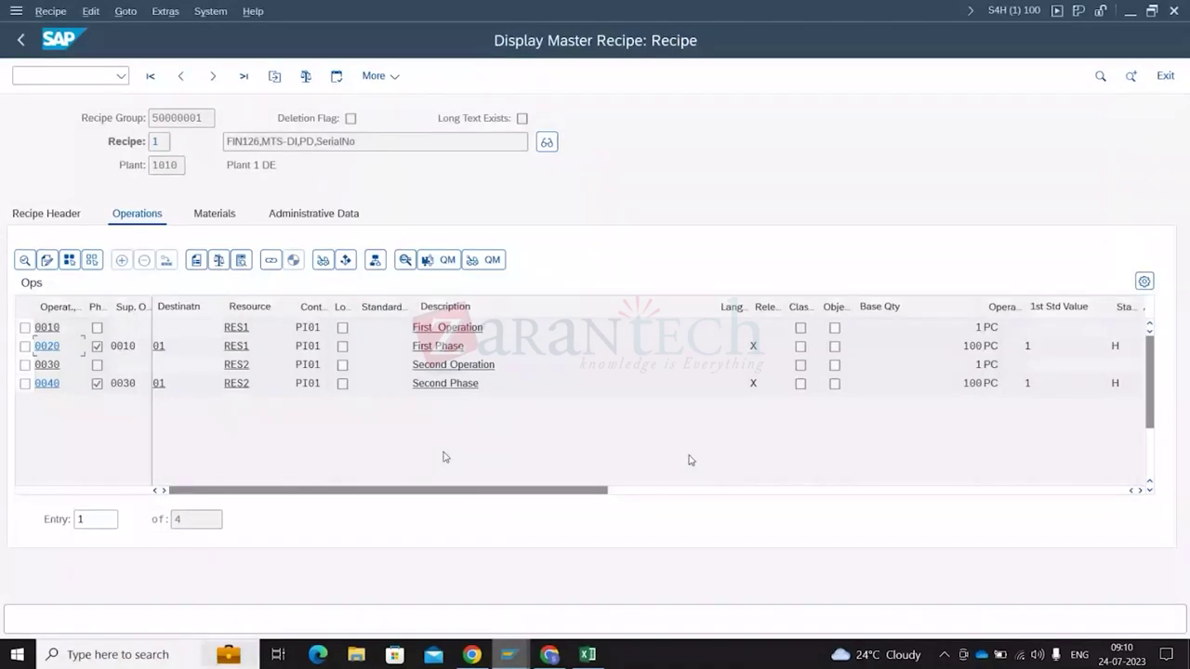
{"action": "left_click_drag", "start_coordinate": [443, 490], "coordinate": [490, 490]}
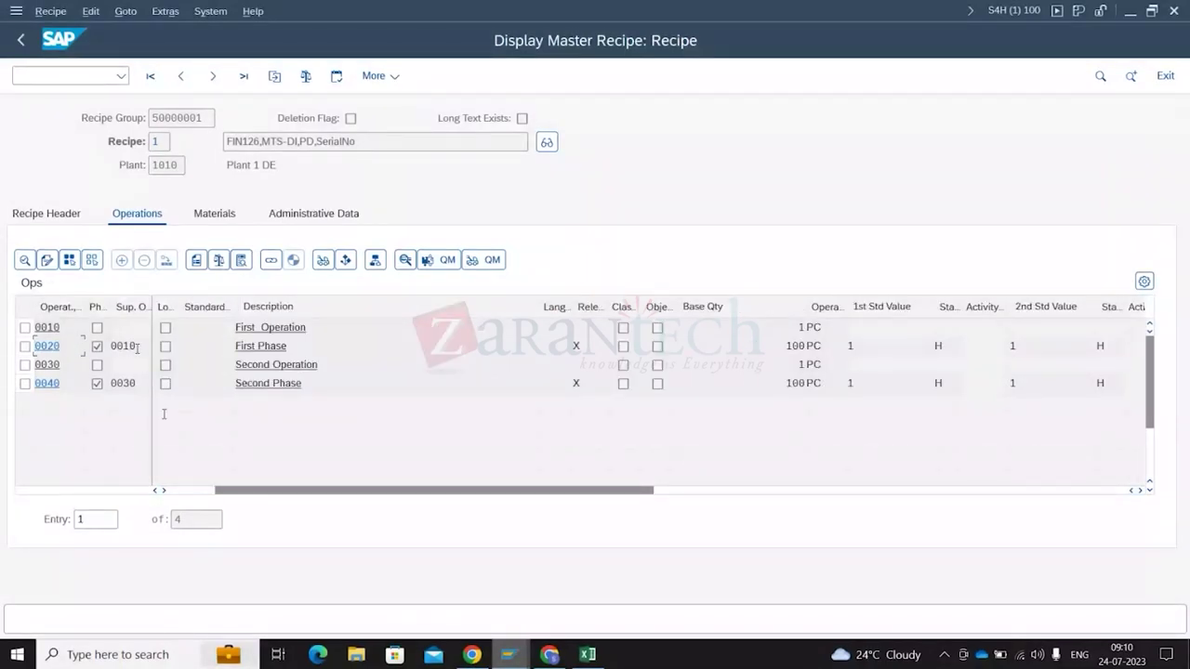
{"action": "left_click", "coordinate": [178, 491]}
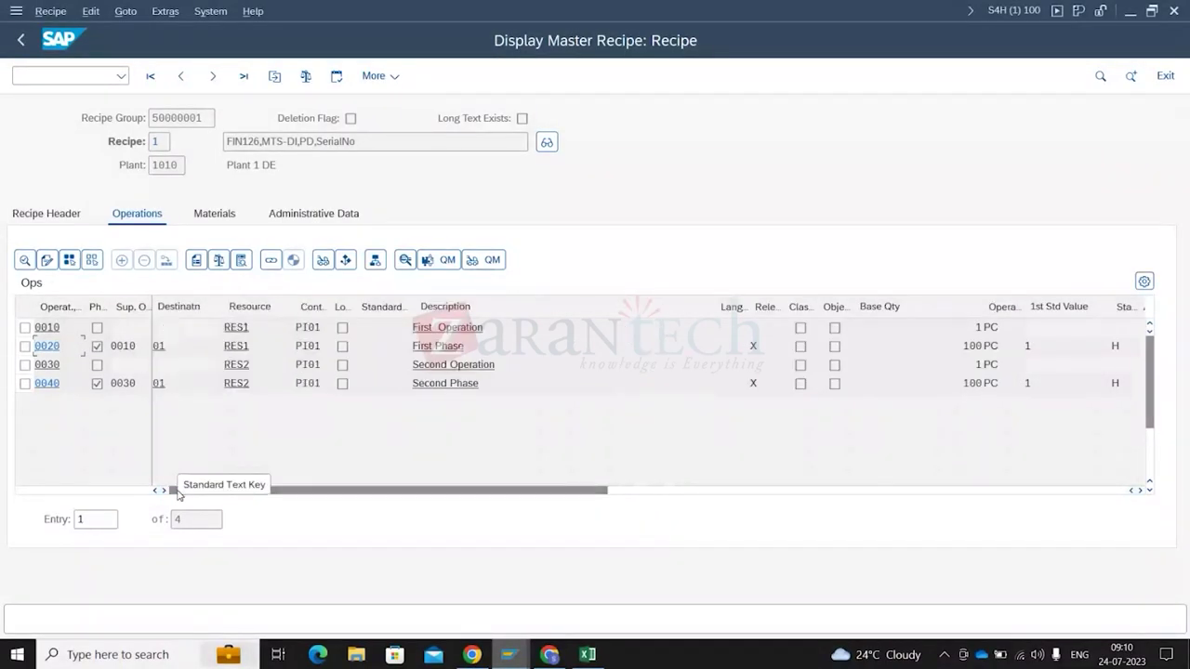
{"action": "left_click", "coordinate": [1065, 345]}
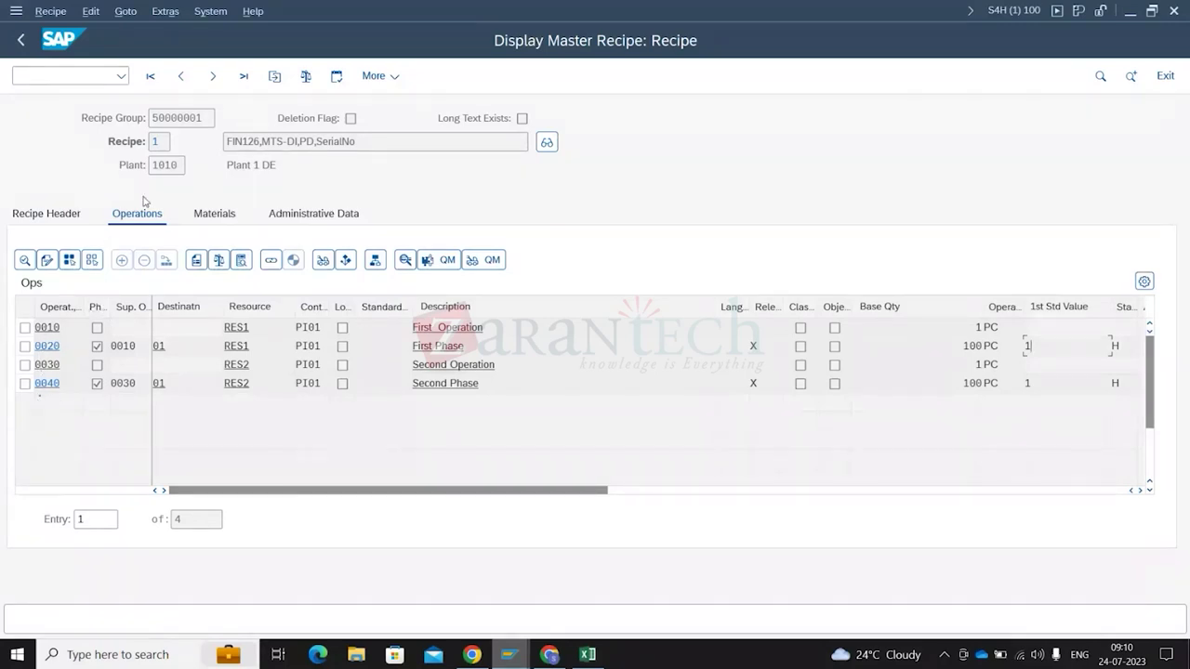
{"action": "left_click", "coordinate": [293, 261]}
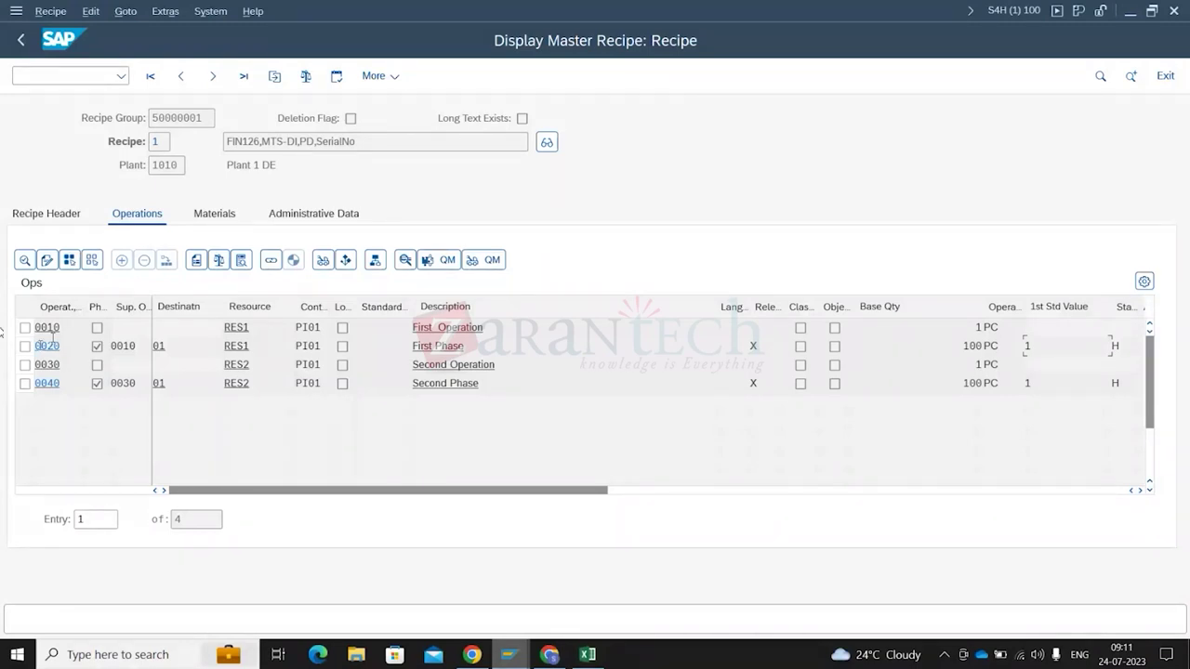
Compare phases 0020 and 0040 with their superior operations by marking the rows, and clear all selections
{"action": "left_click", "coordinate": [25, 347]}
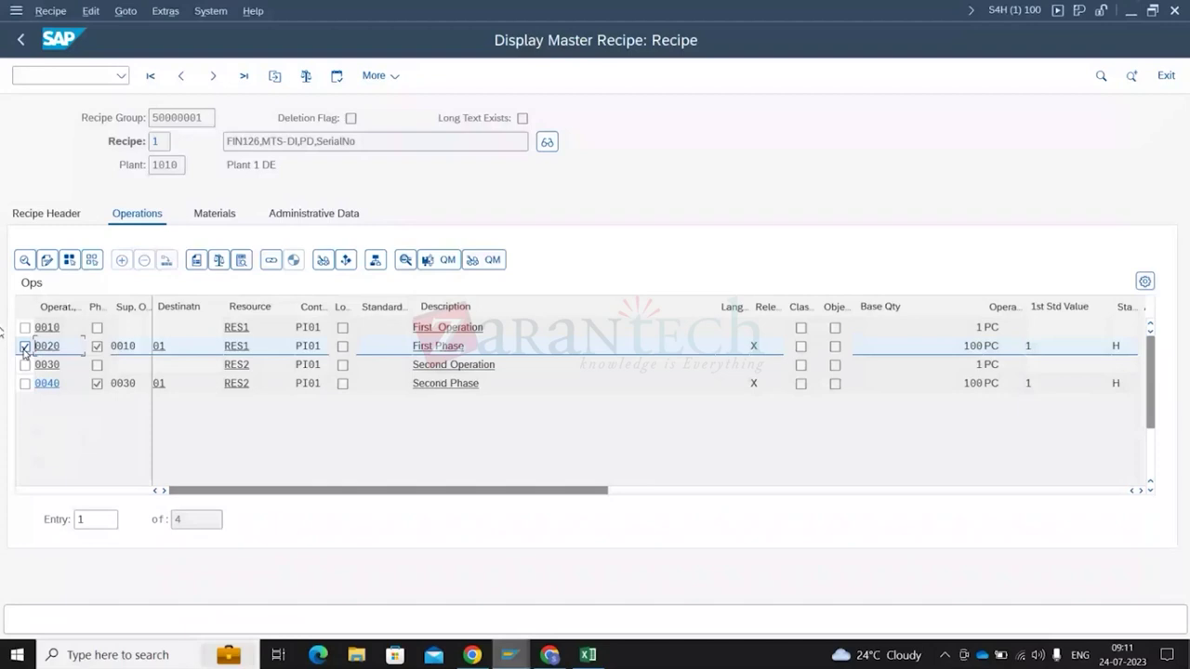
{"action": "left_click", "coordinate": [25, 384]}
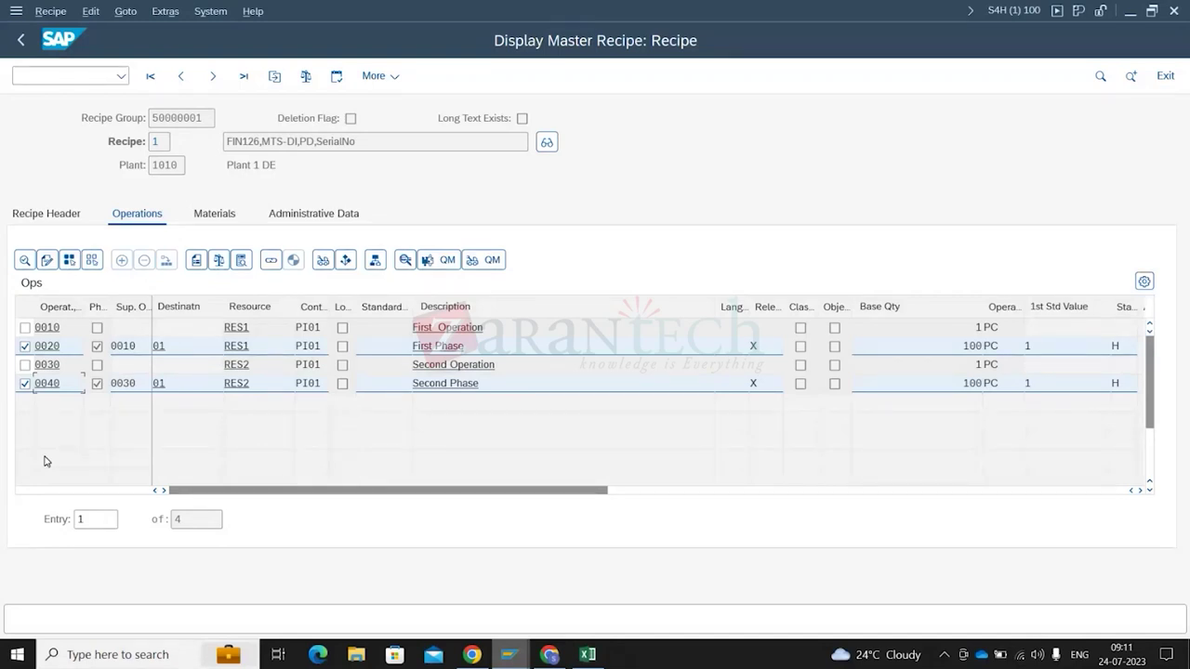
{"action": "left_click", "coordinate": [25, 346]}
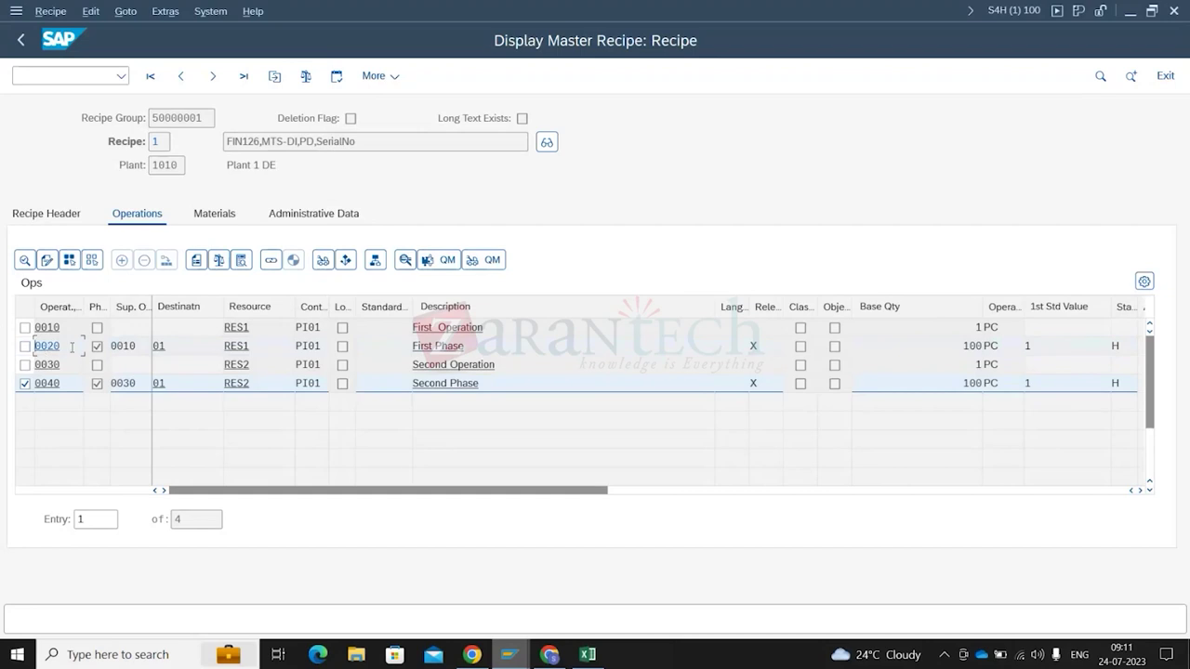
{"action": "left_click", "coordinate": [25, 346]}
{"action": "left_click", "coordinate": [25, 328]}
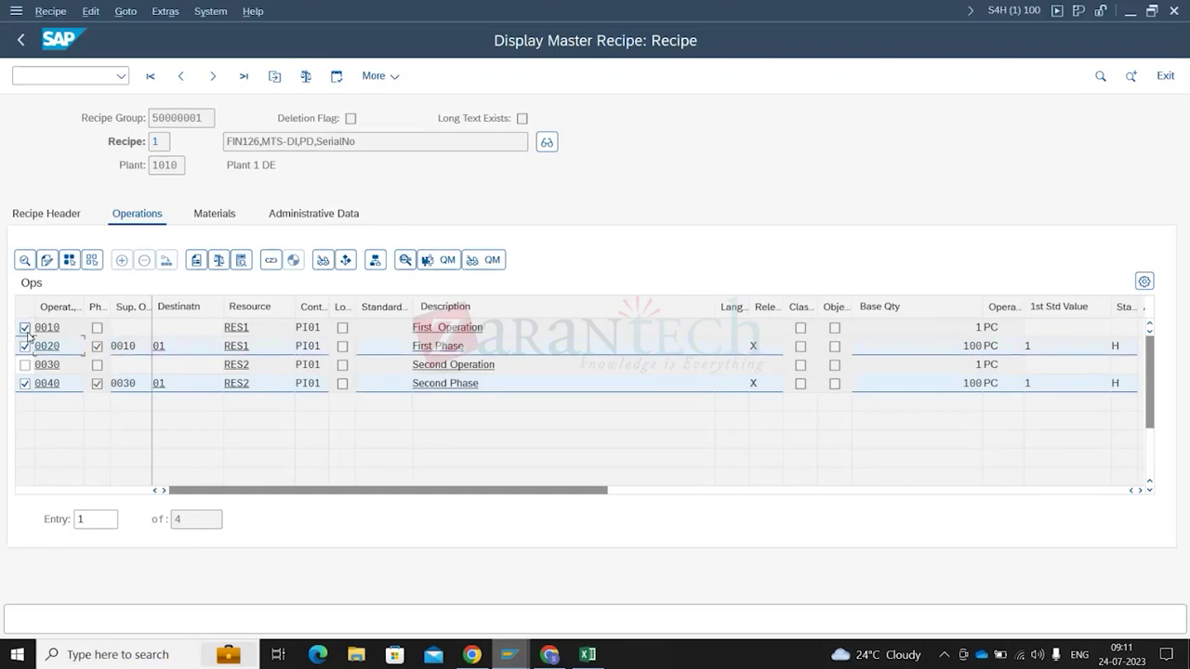
{"action": "left_click", "coordinate": [25, 383]}
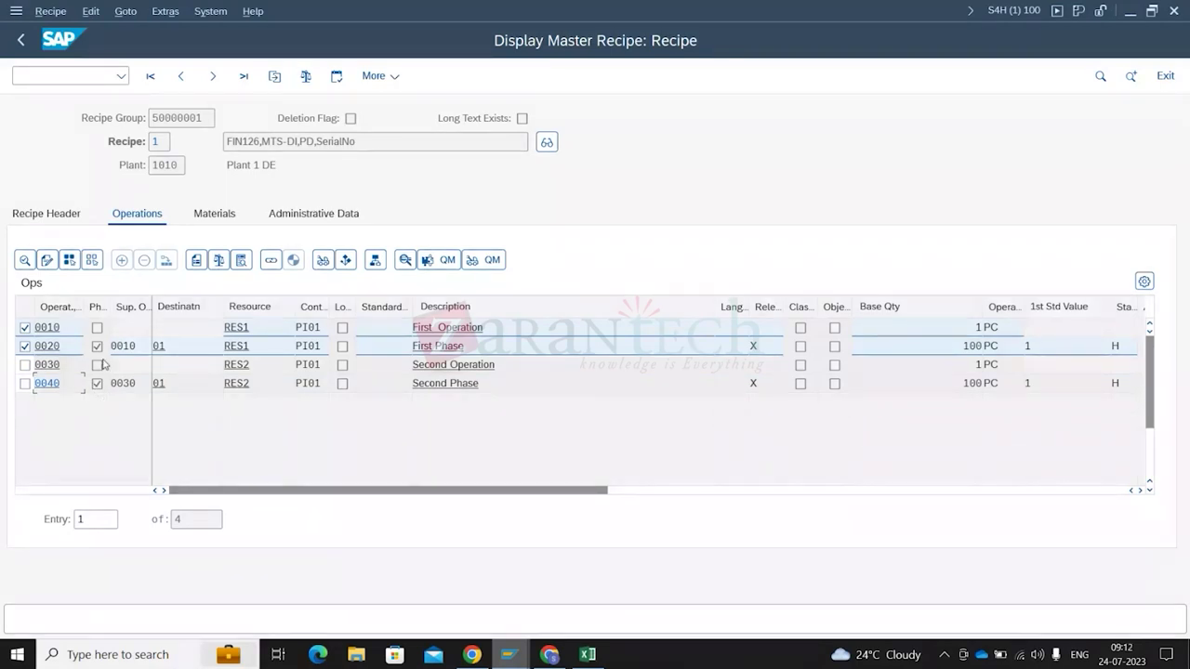
{"action": "left_click", "coordinate": [98, 389]}
{"action": "left_click", "coordinate": [25, 346]}
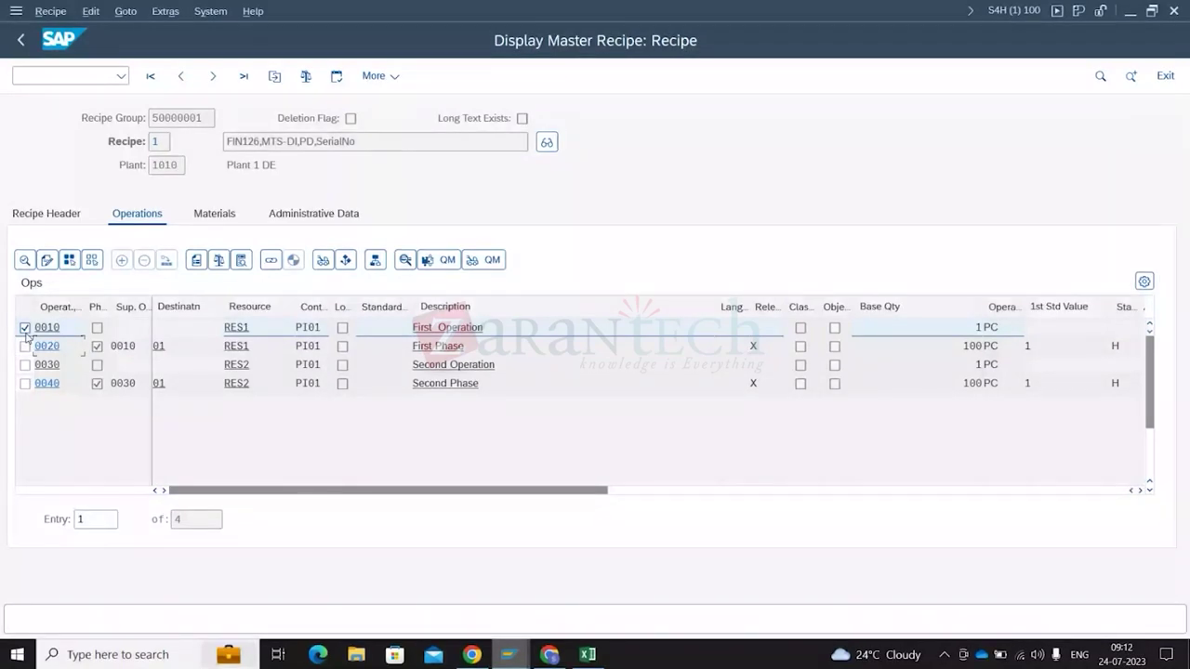
{"action": "left_click", "coordinate": [26, 328]}
{"action": "left_click", "coordinate": [71, 362]}
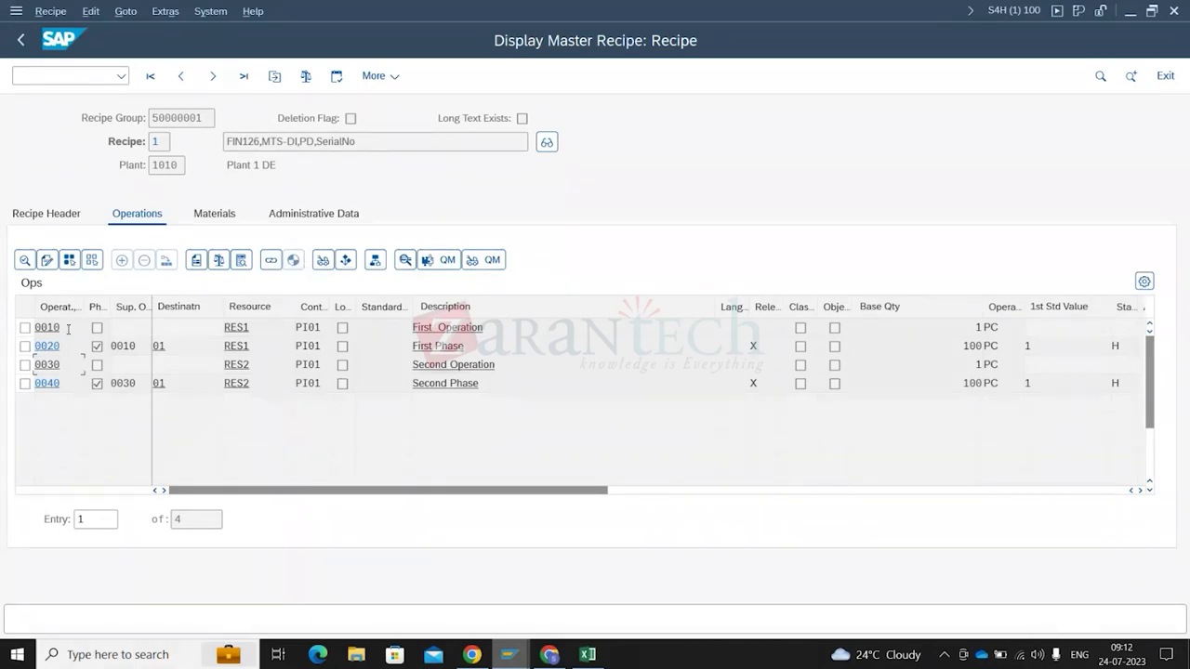
Select operations 0010 and 0030 with phases 0020 and 0040, and display their relationships
{"action": "left_click", "coordinate": [270, 261]}
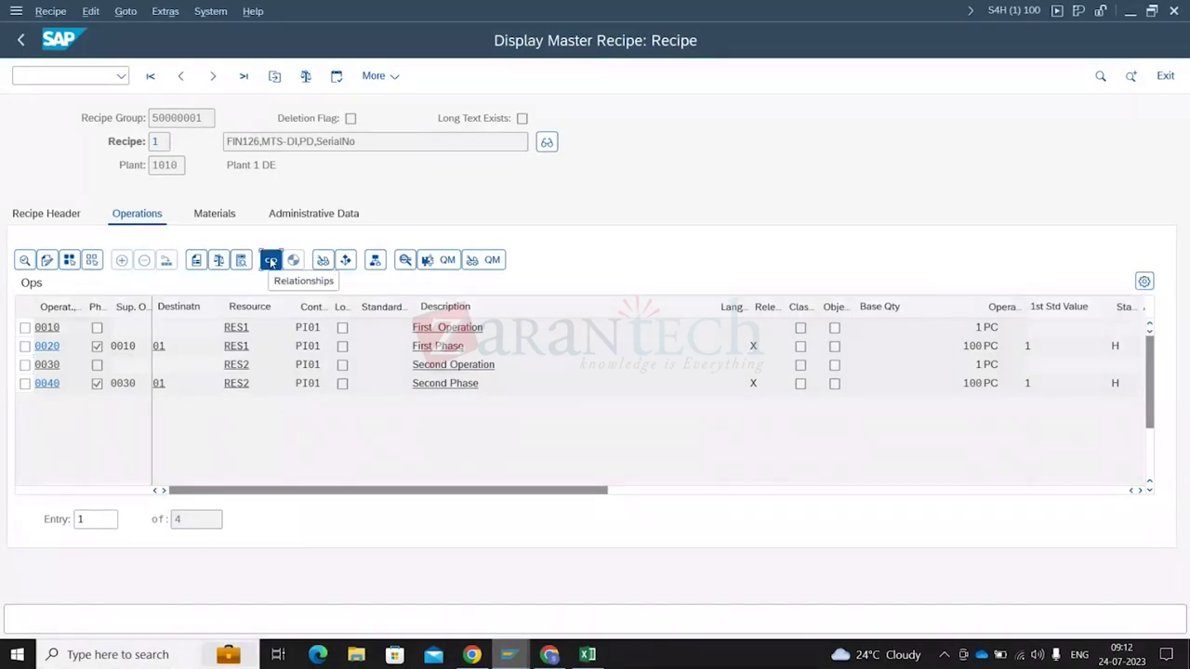
{"action": "left_click", "coordinate": [25, 347]}
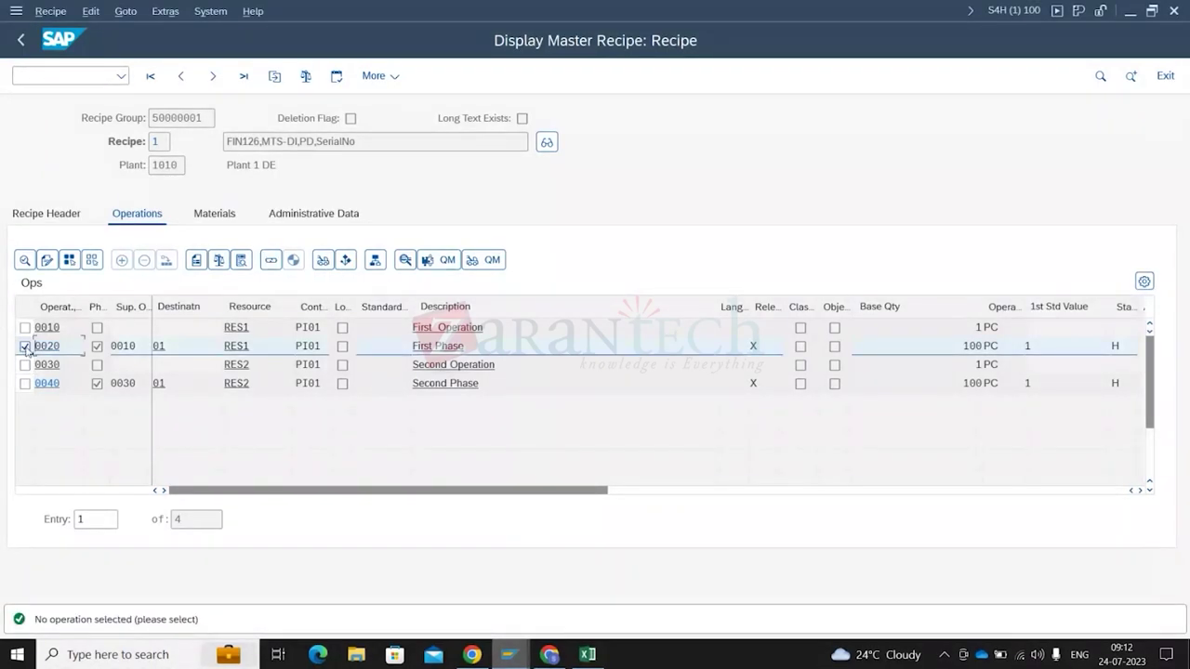
{"action": "left_click", "coordinate": [25, 328]}
{"action": "left_click", "coordinate": [25, 346]}
{"action": "left_click", "coordinate": [26, 364]}
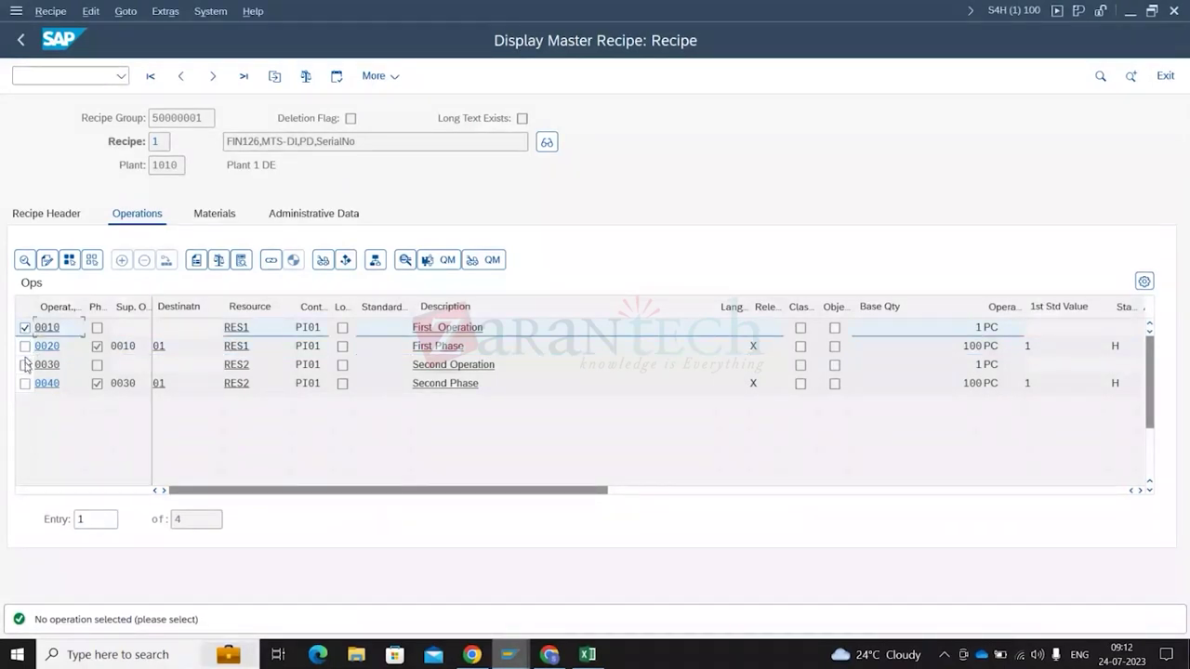
{"action": "left_click", "coordinate": [25, 346]}
{"action": "left_click", "coordinate": [25, 383]}
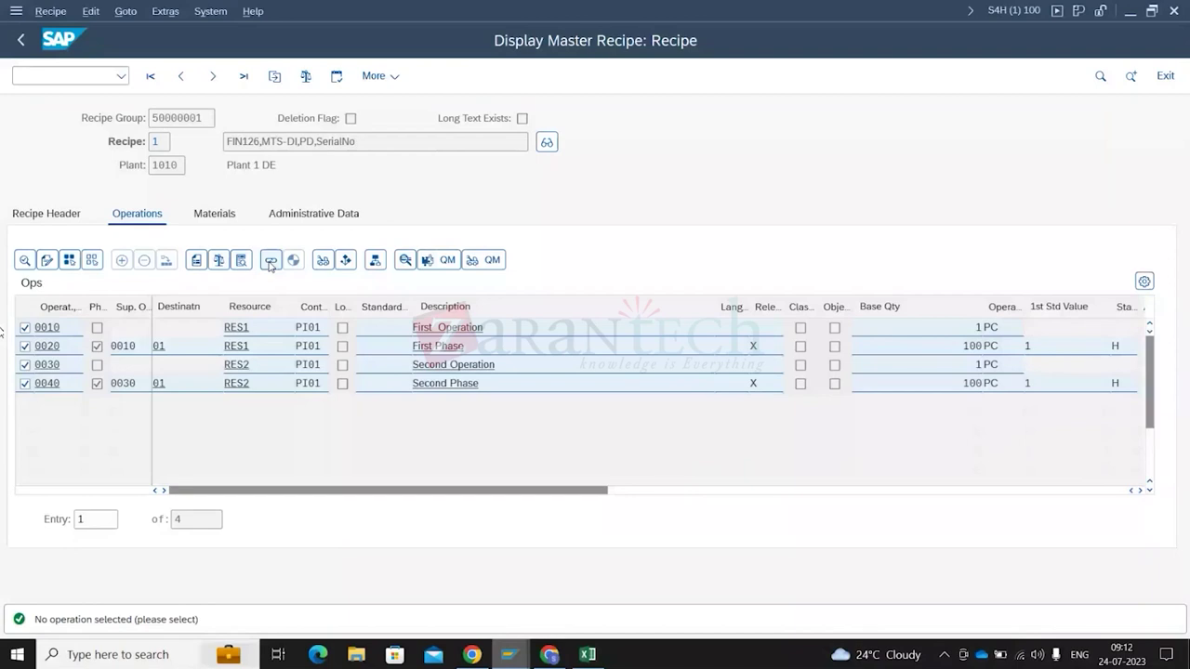
{"action": "left_click", "coordinate": [269, 261]}
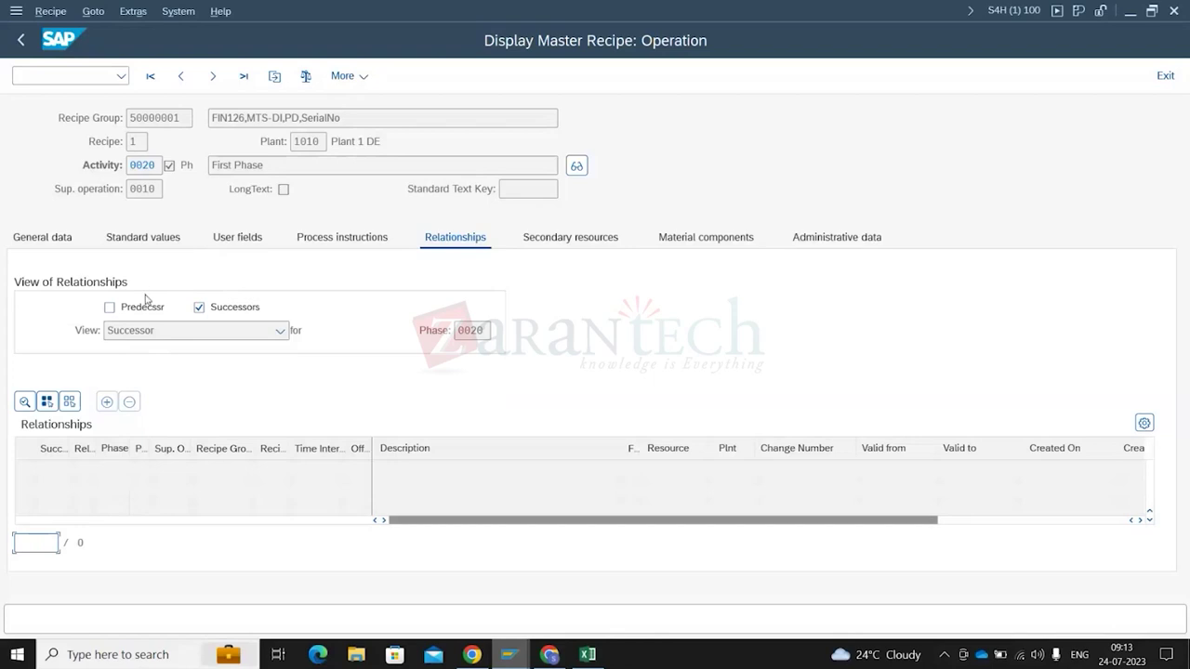
Check the predecessor and successor relationships and view options for phase 0020, and return to the operations overview
{"action": "left_click", "coordinate": [109, 307]}
{"action": "left_click", "coordinate": [199, 308]}
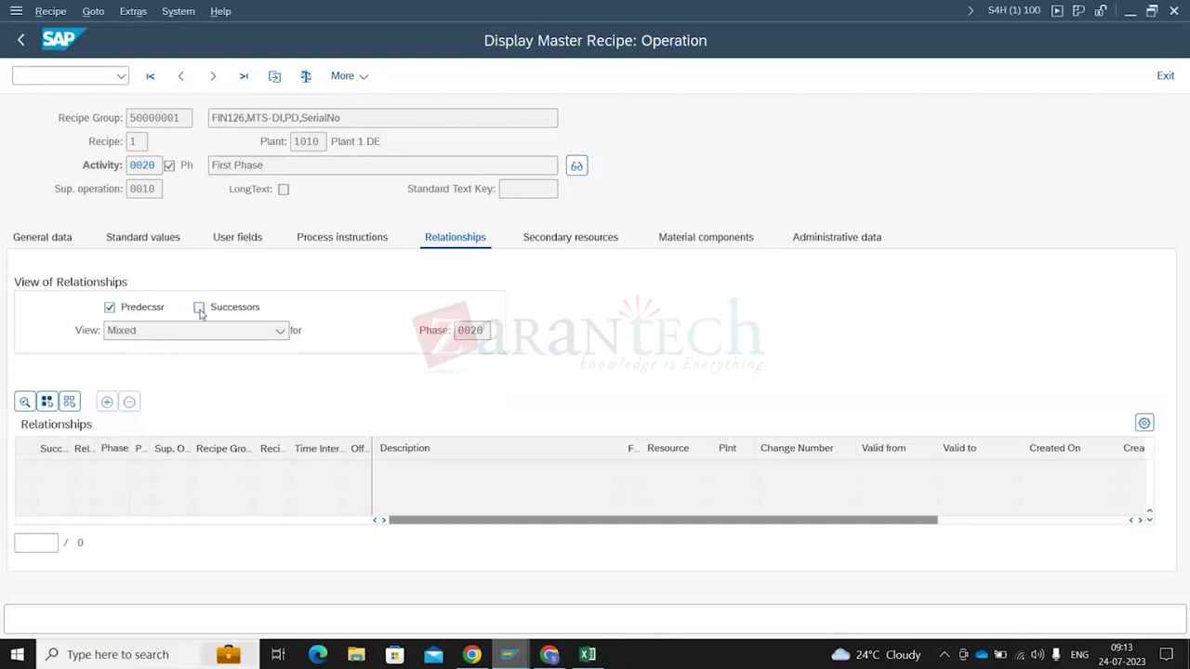
{"action": "left_click", "coordinate": [110, 307]}
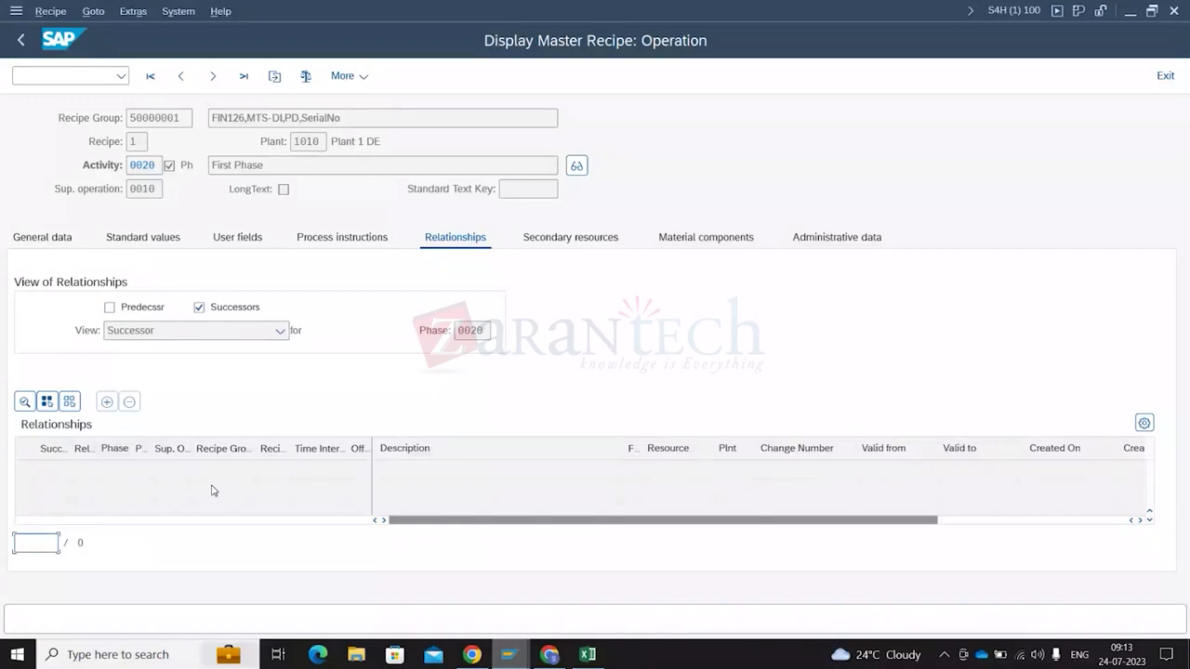
{"action": "left_click", "coordinate": [279, 331]}
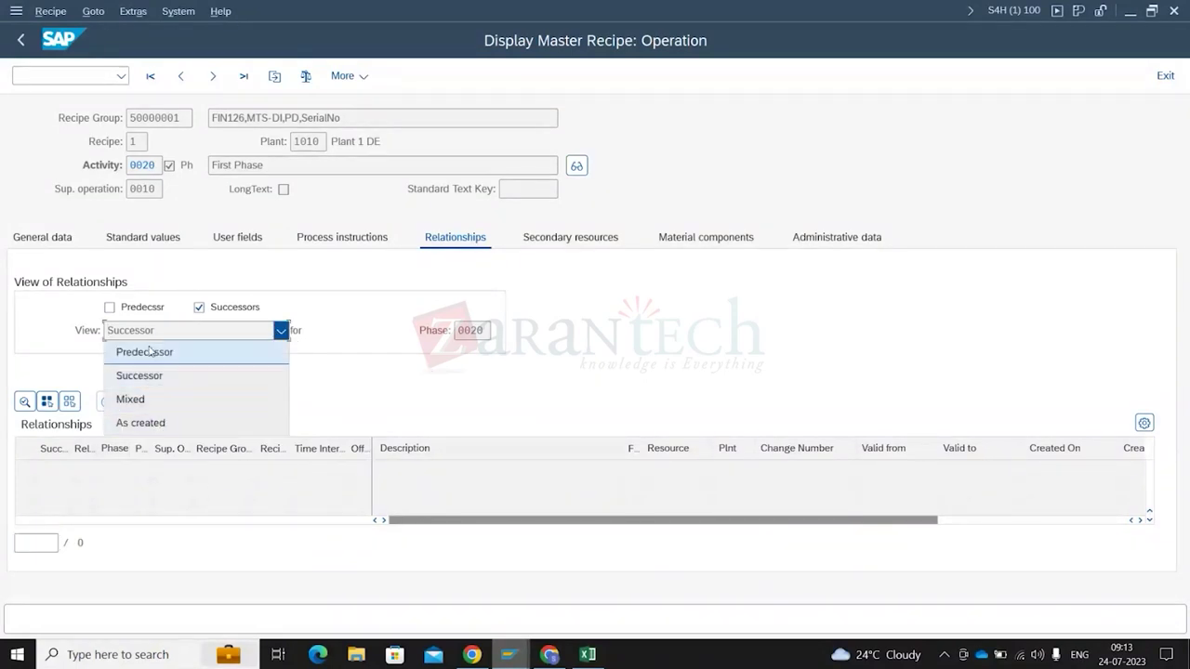
{"action": "key", "text": "Escape"}
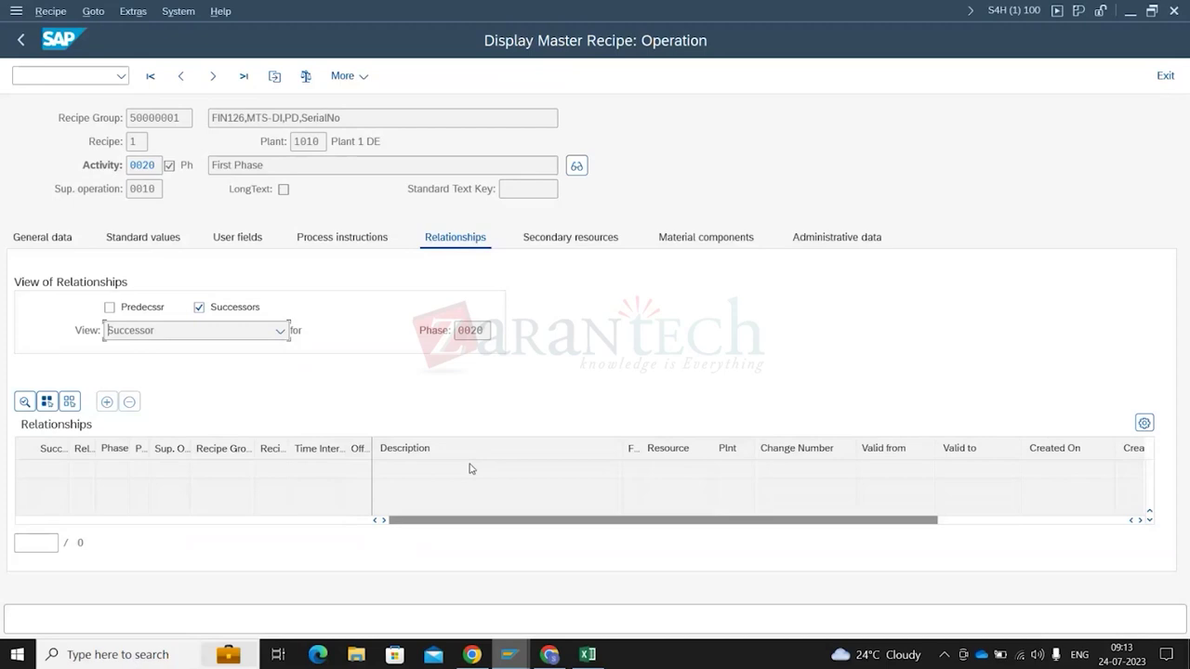
{"action": "left_click", "coordinate": [21, 40]}
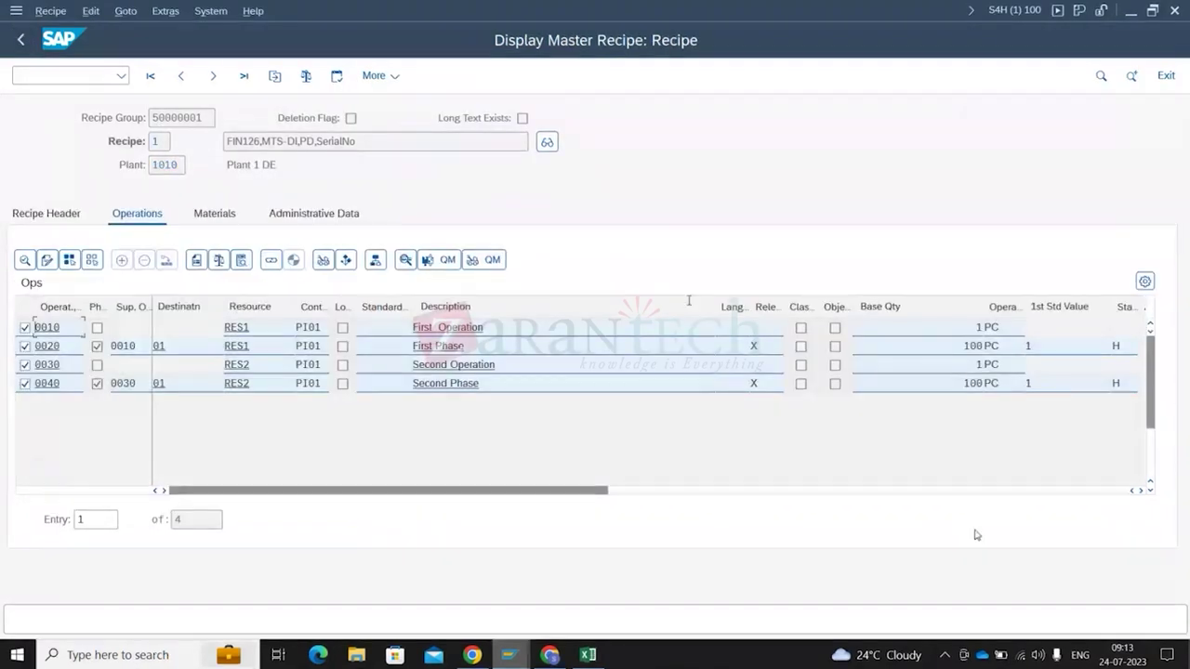
Open recipe 1 of recipe group 50000001 in change mode using transaction code /nc202
{"action": "left_click", "coordinate": [28, 75]}
{"action": "type", "text": "/"}
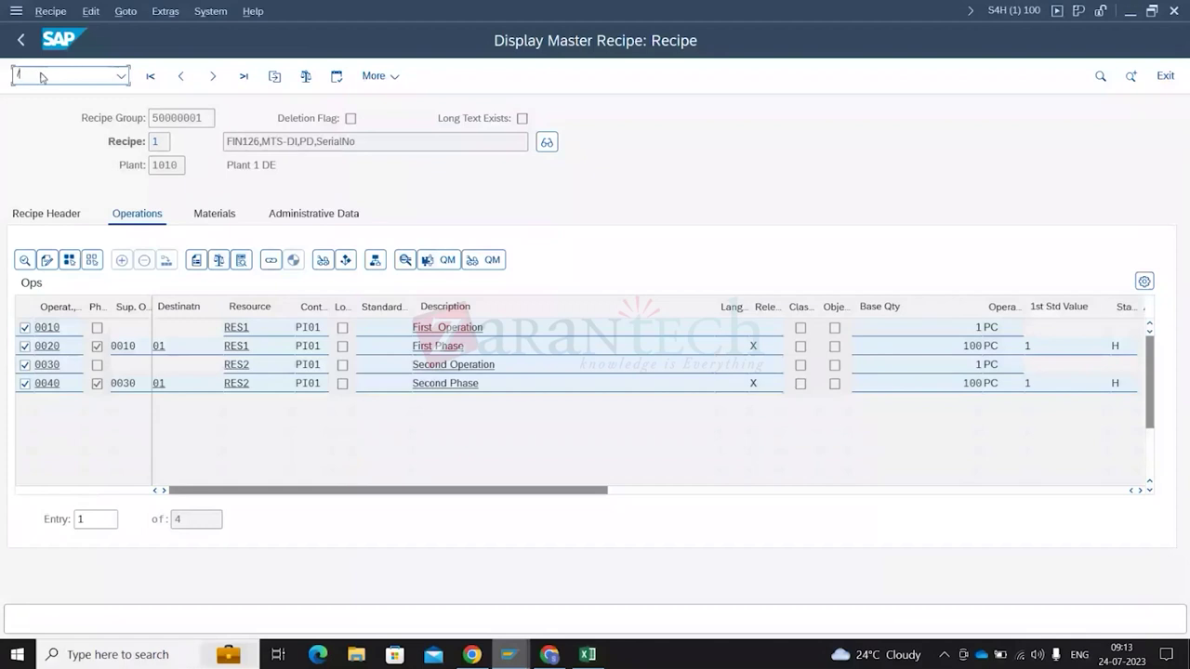
{"action": "type", "text": "nc202"}
{"action": "key", "text": "Return"}
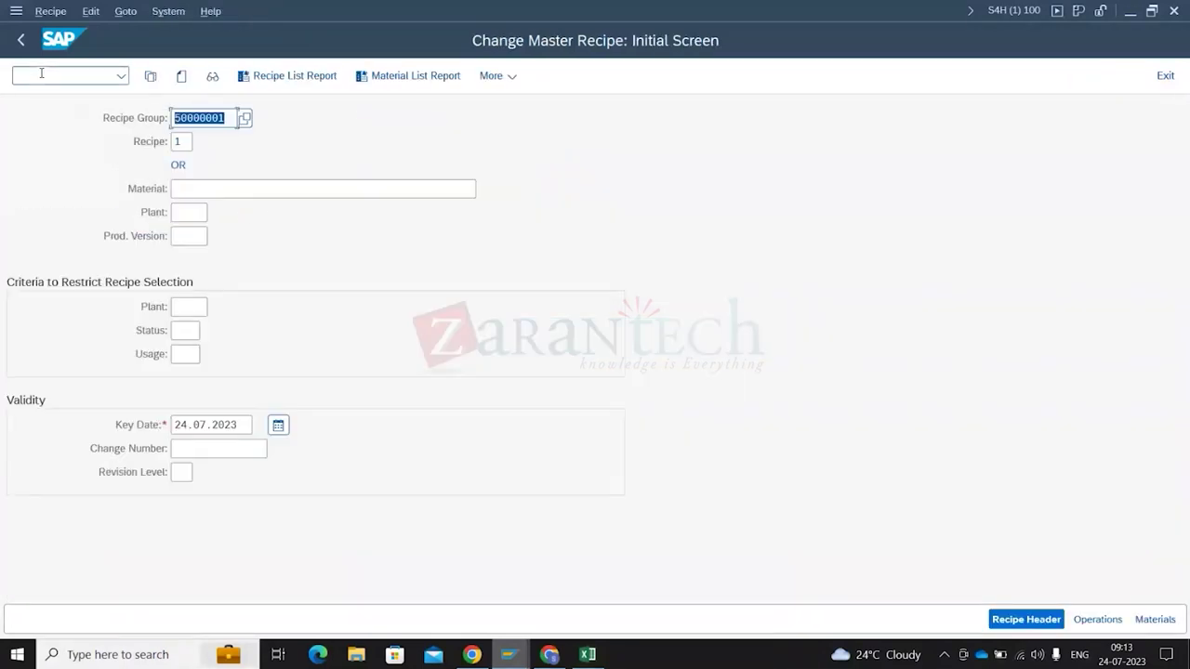
{"action": "key", "text": "Return"}
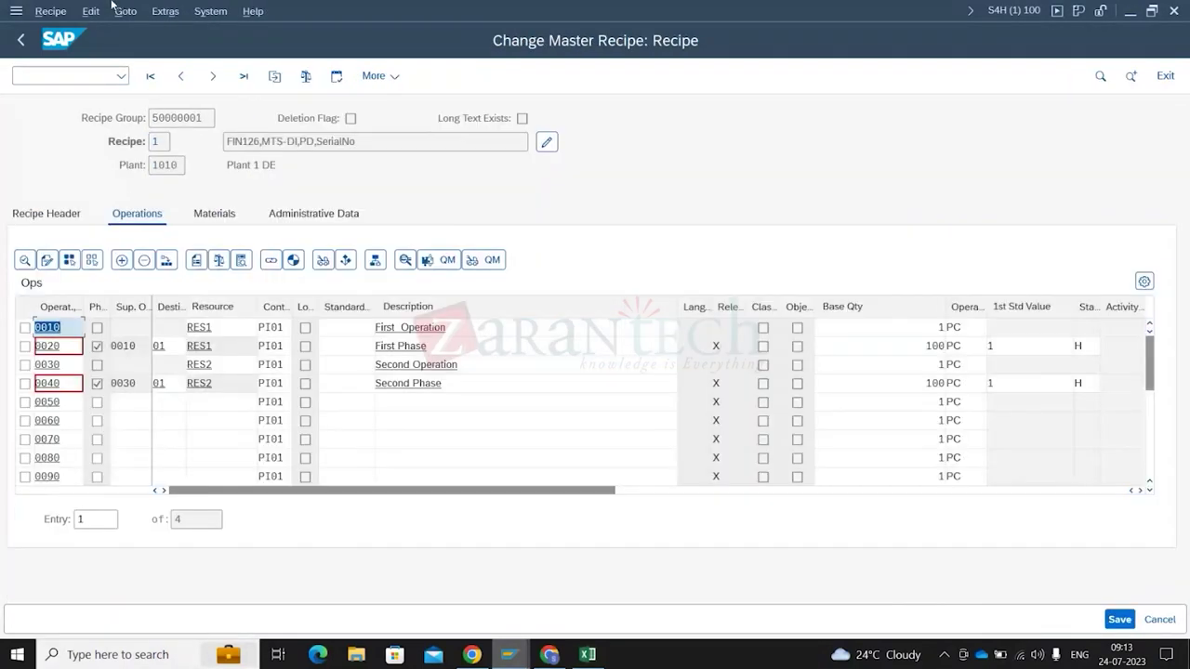
View the operation relationship graphic of the recipe and return to the operations overview
{"action": "left_click", "coordinate": [124, 11]}
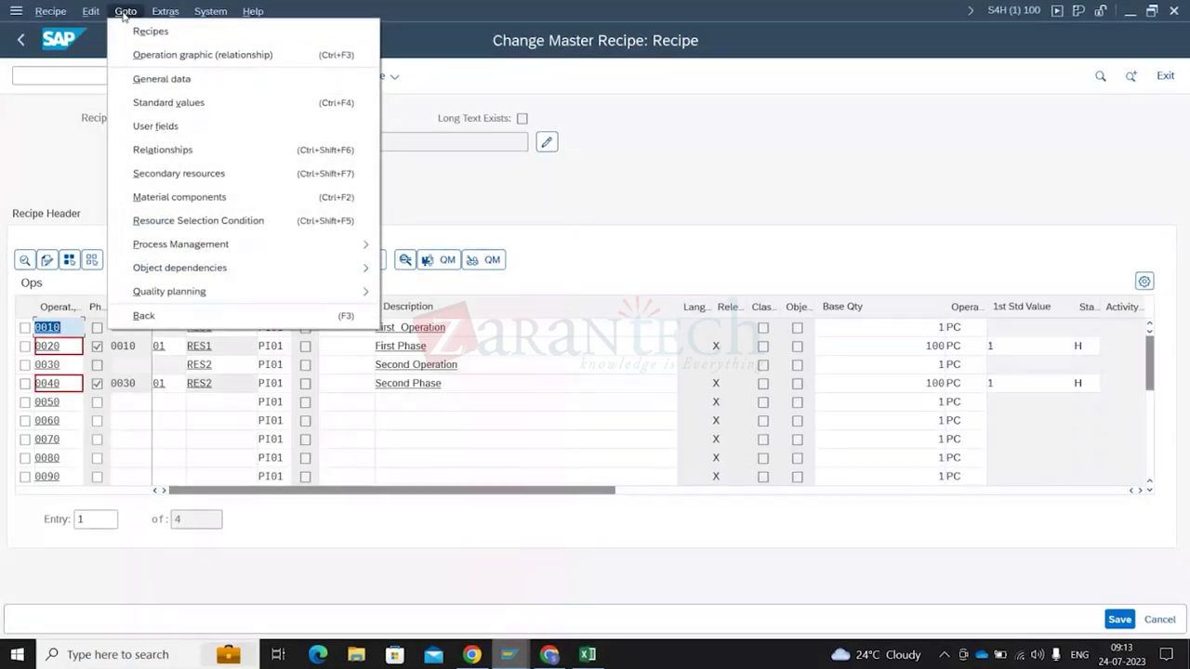
{"action": "left_click", "coordinate": [217, 58]}
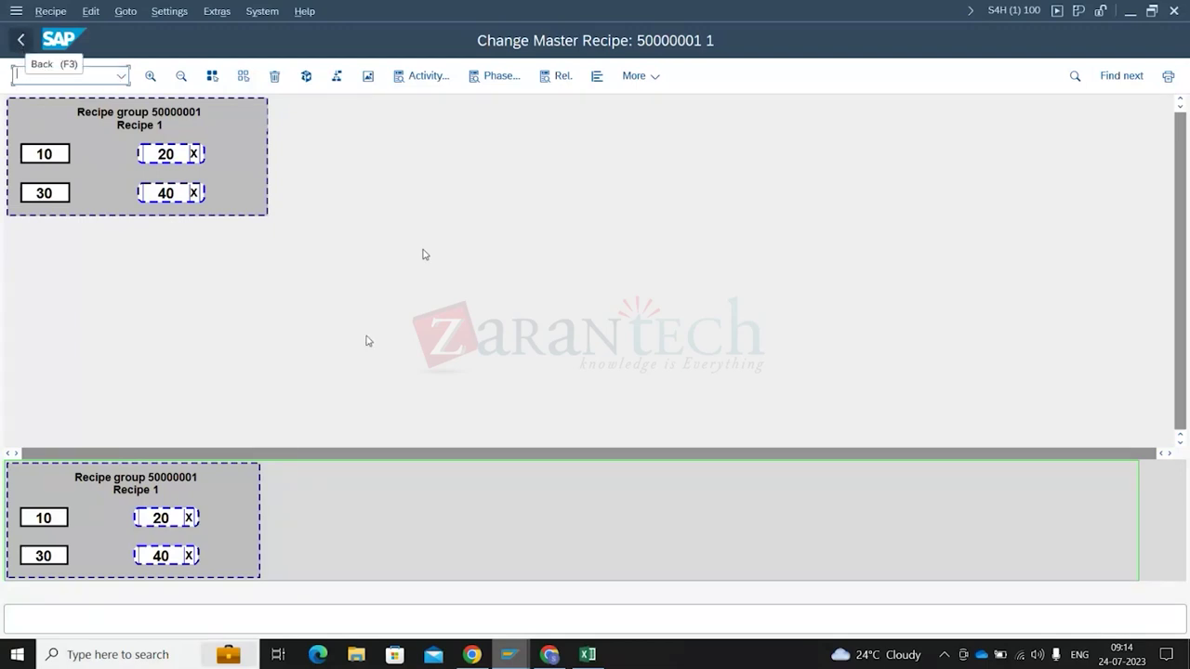
{"action": "left_click", "coordinate": [20, 42]}
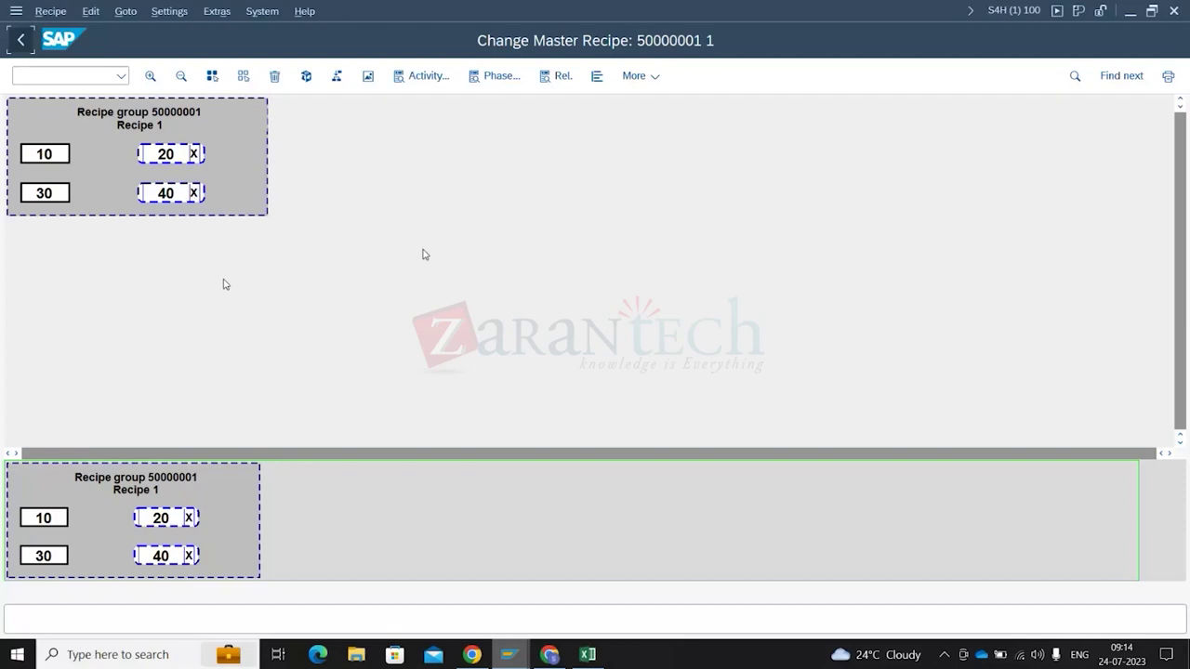
{"action": "left_click", "coordinate": [22, 41]}
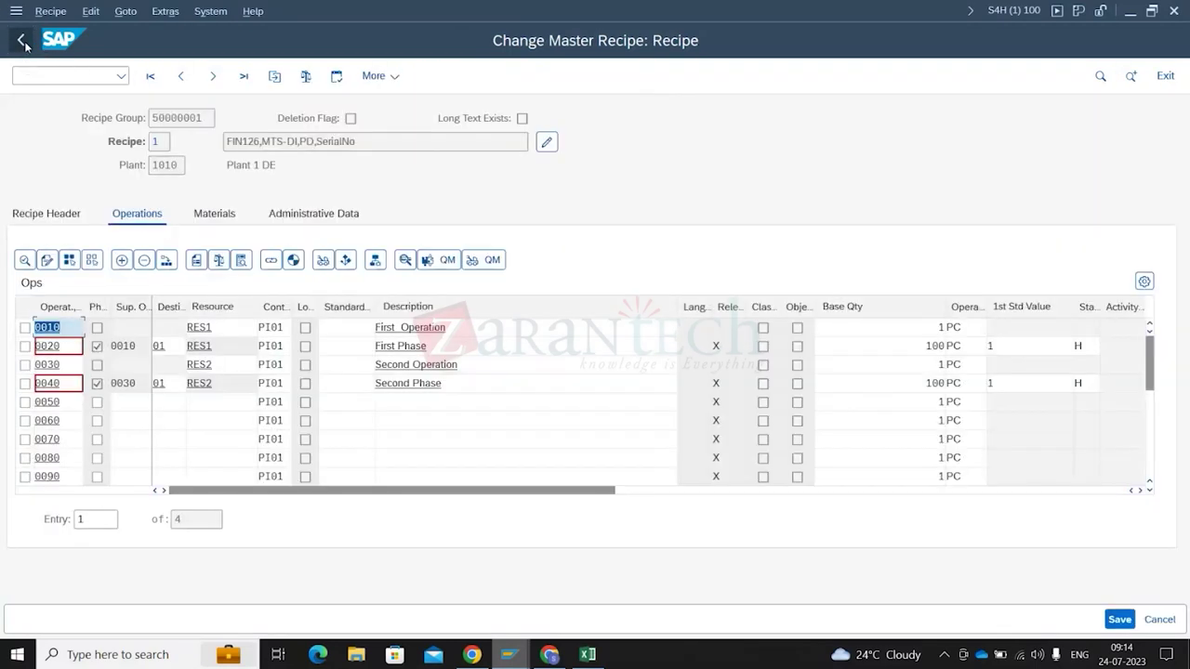
Select operations 0010 and 0030 with phases 0020 and 0040, and set relationship generation to all phases with only the successor view
{"action": "left_click", "coordinate": [25, 327]}
{"action": "left_click", "coordinate": [25, 346]}
{"action": "left_click", "coordinate": [25, 365]}
{"action": "left_click", "coordinate": [25, 383]}
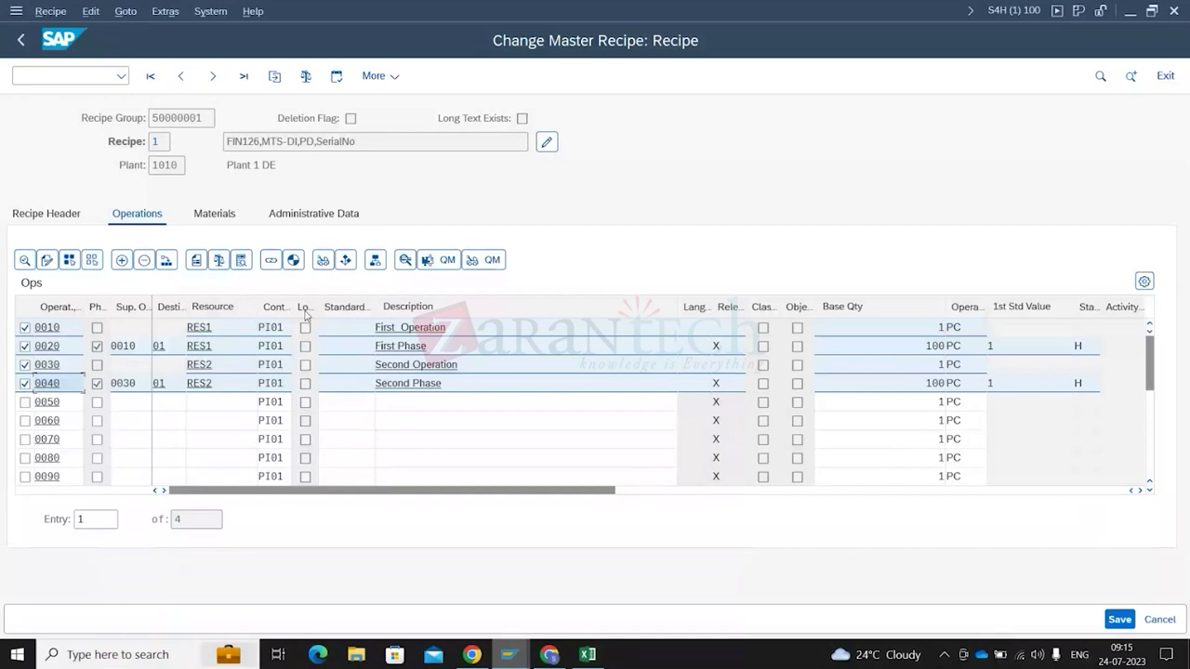
{"action": "left_click", "coordinate": [294, 261]}
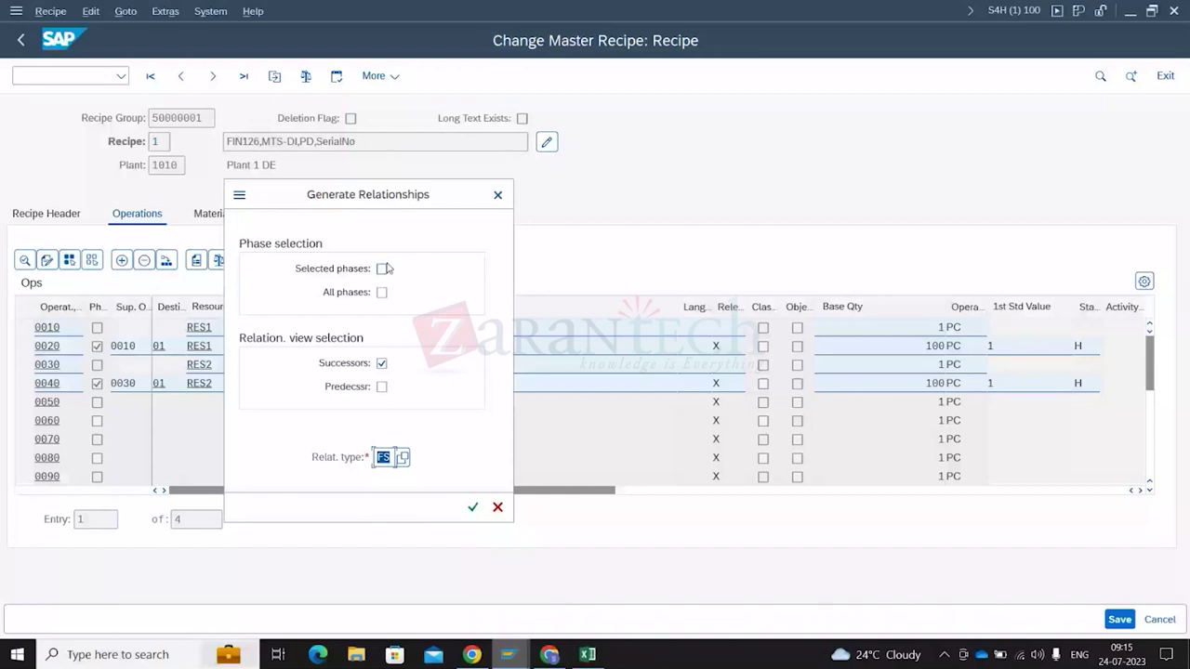
{"action": "left_click", "coordinate": [381, 292]}
{"action": "left_click", "coordinate": [381, 387]}
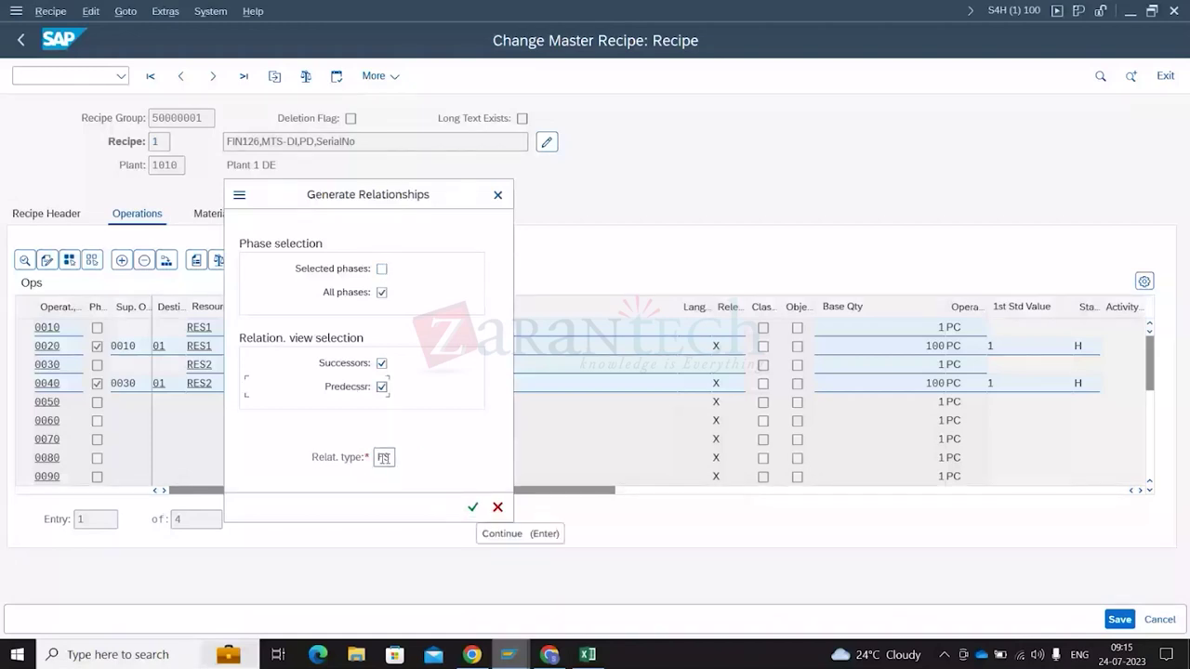
{"action": "left_click", "coordinate": [381, 387]}
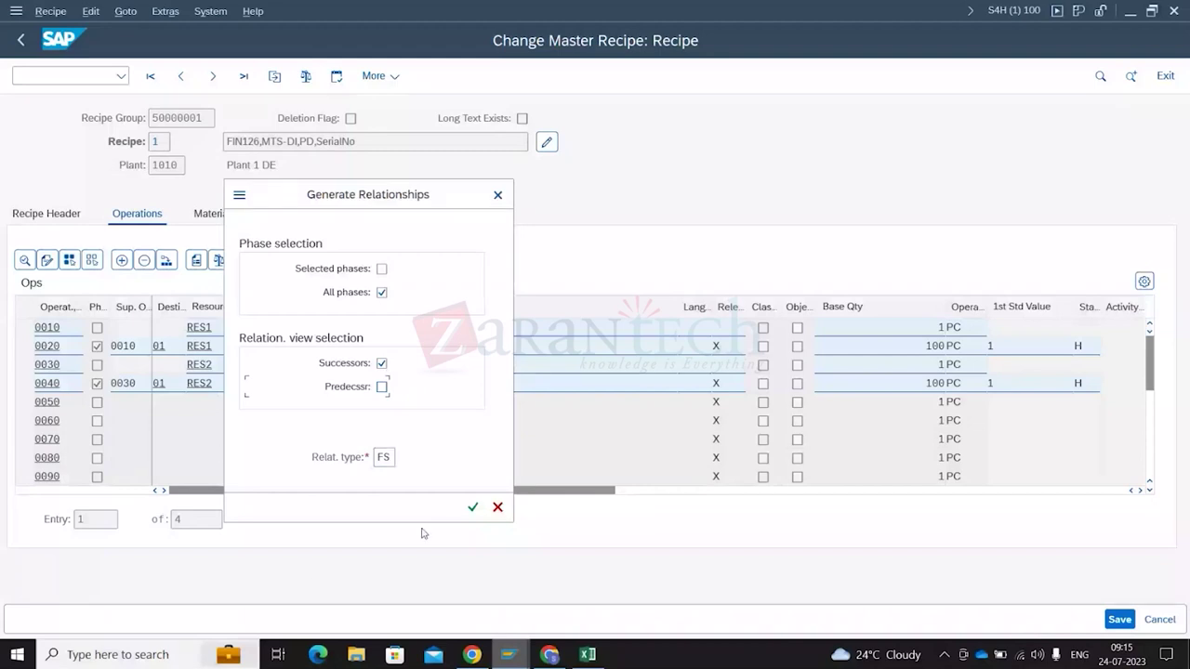
Check the available relationship types and generate the relationships with type FS
{"action": "double_click", "coordinate": [384, 457]}
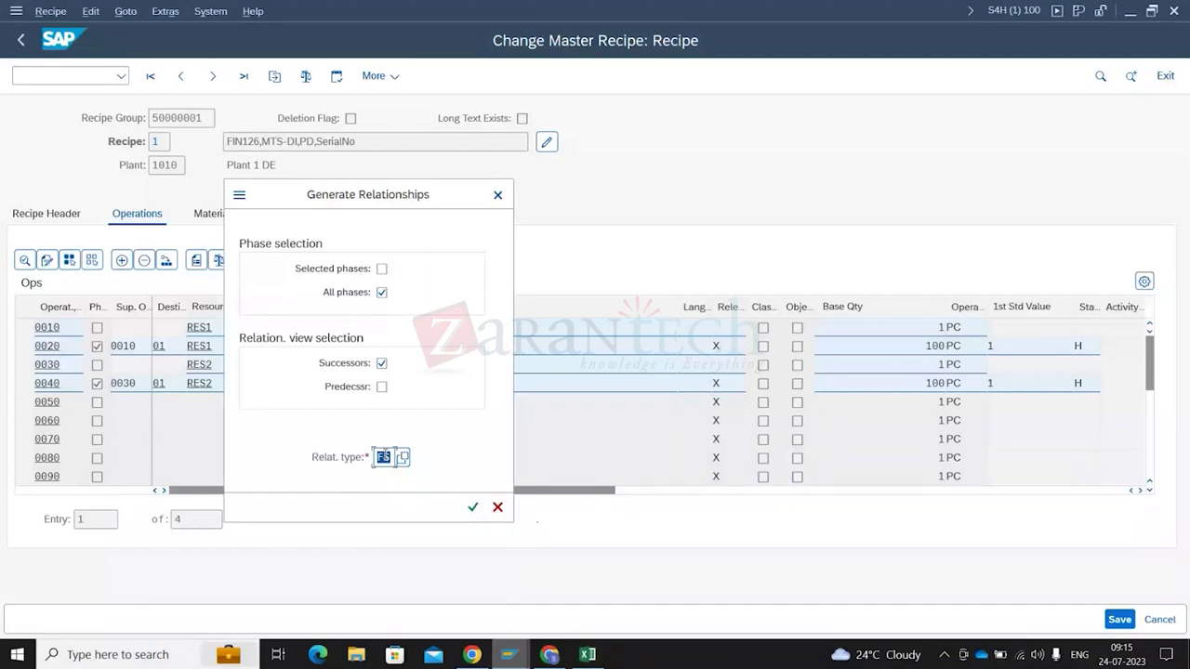
{"action": "key", "text": "Return"}
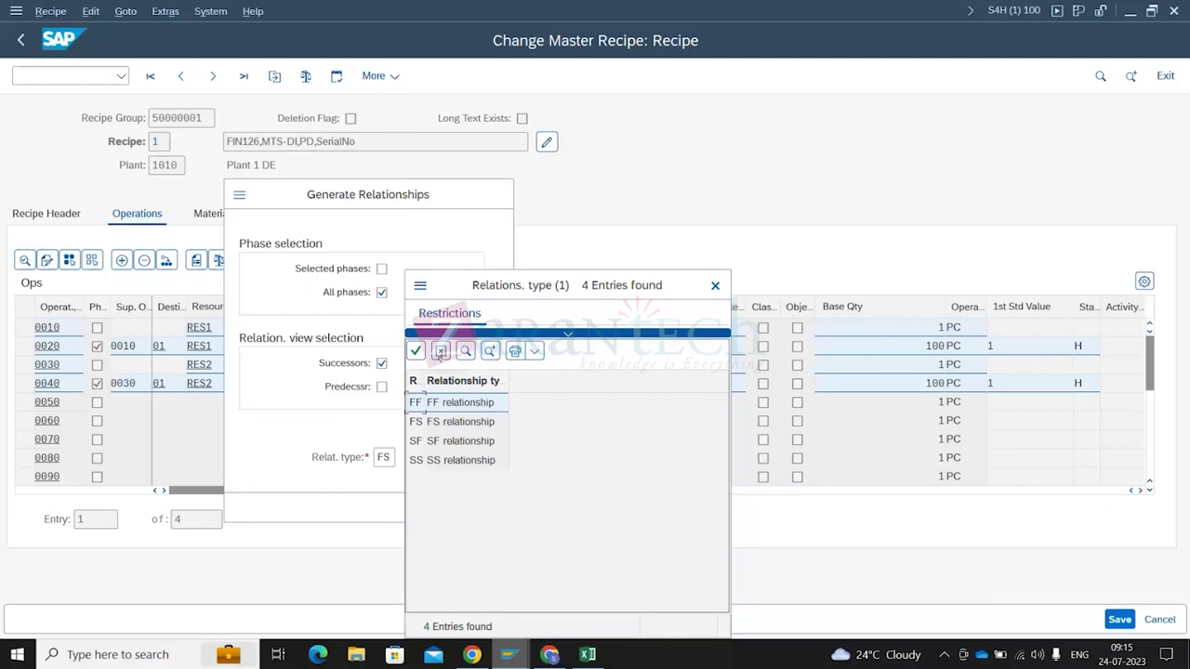
{"action": "left_click", "coordinate": [440, 352]}
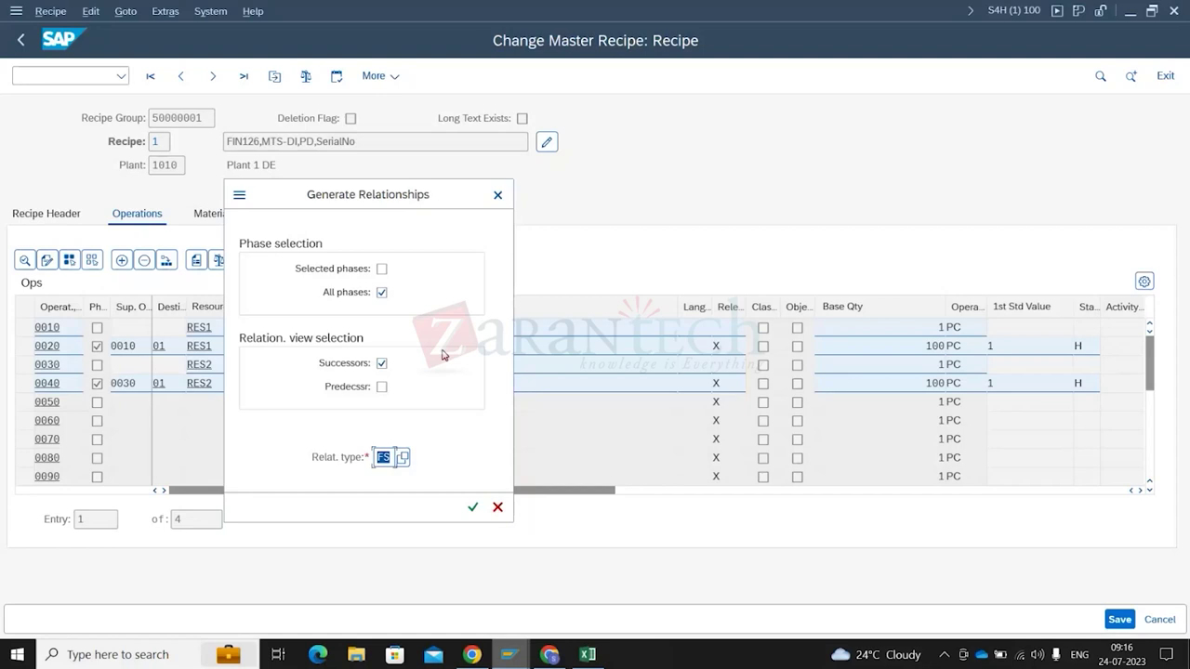
{"action": "left_click_drag", "start_coordinate": [356, 201], "coordinate": [791, 132]}
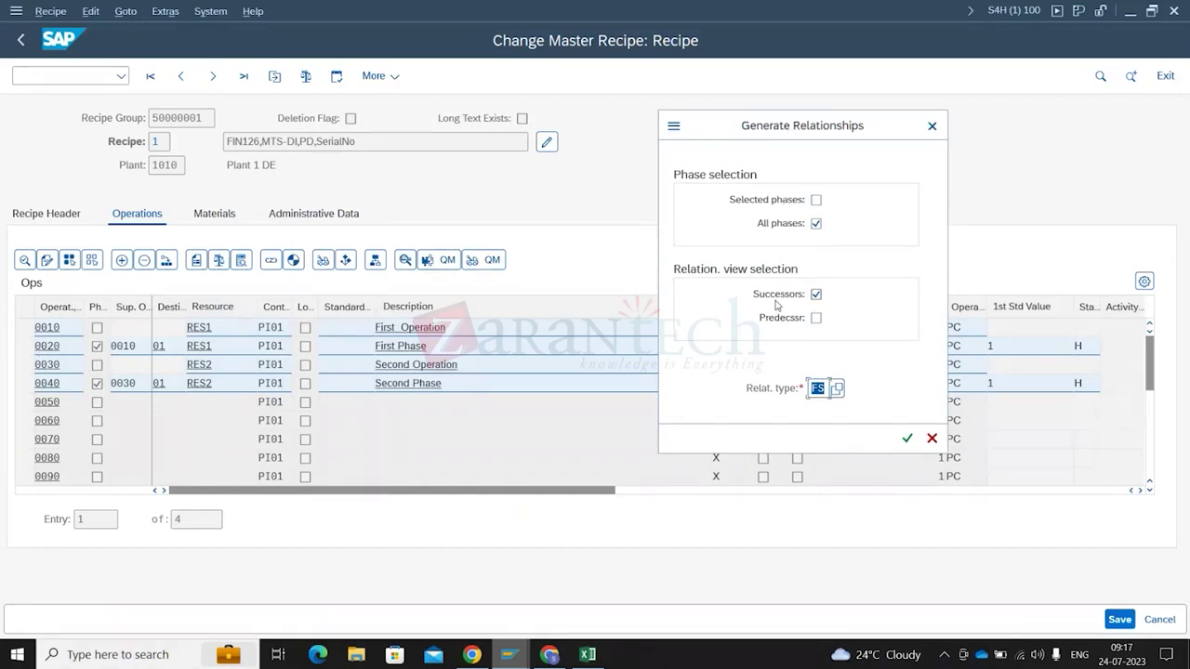
{"action": "left_click", "coordinate": [908, 438]}
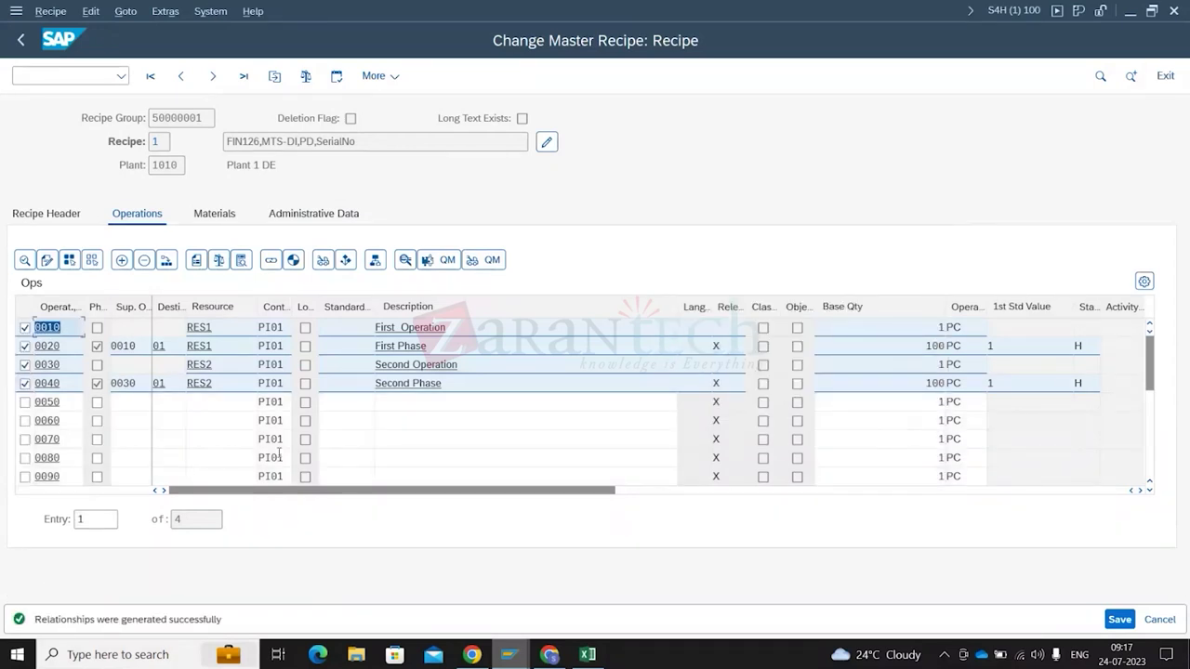
Review the generated successor relationship of phase 0020 and its display in the operation graphic, and return to the operations overview
{"action": "left_click", "coordinate": [270, 260]}
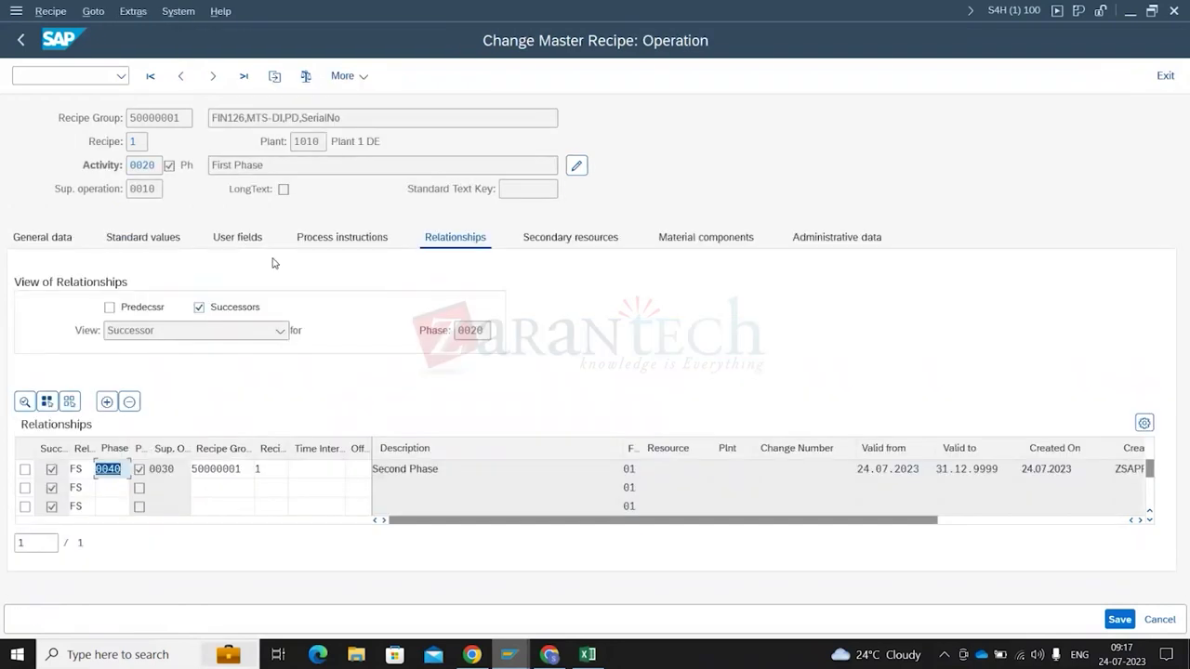
{"action": "left_click", "coordinate": [22, 40]}
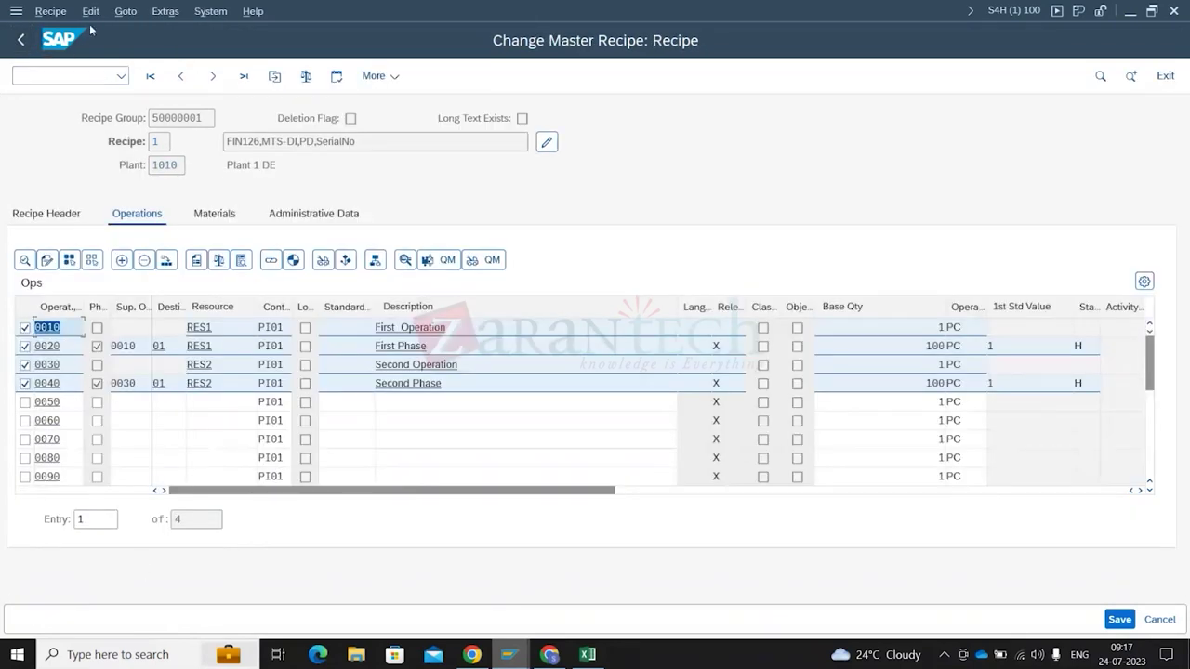
{"action": "left_click", "coordinate": [122, 11]}
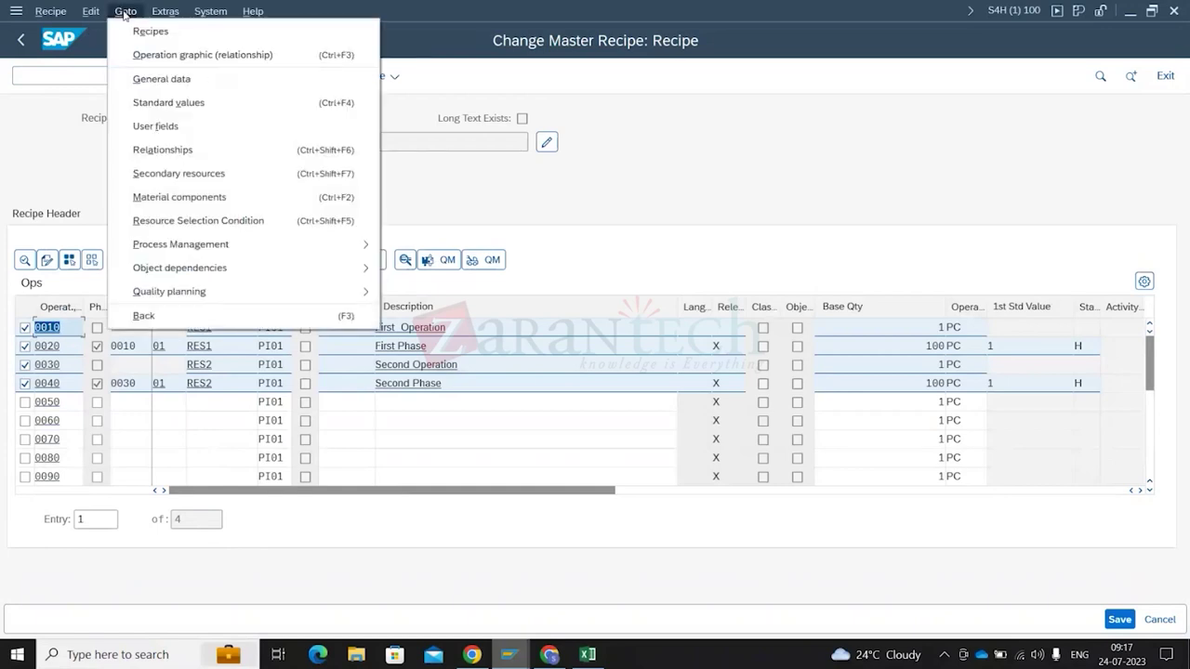
{"action": "left_click", "coordinate": [187, 54]}
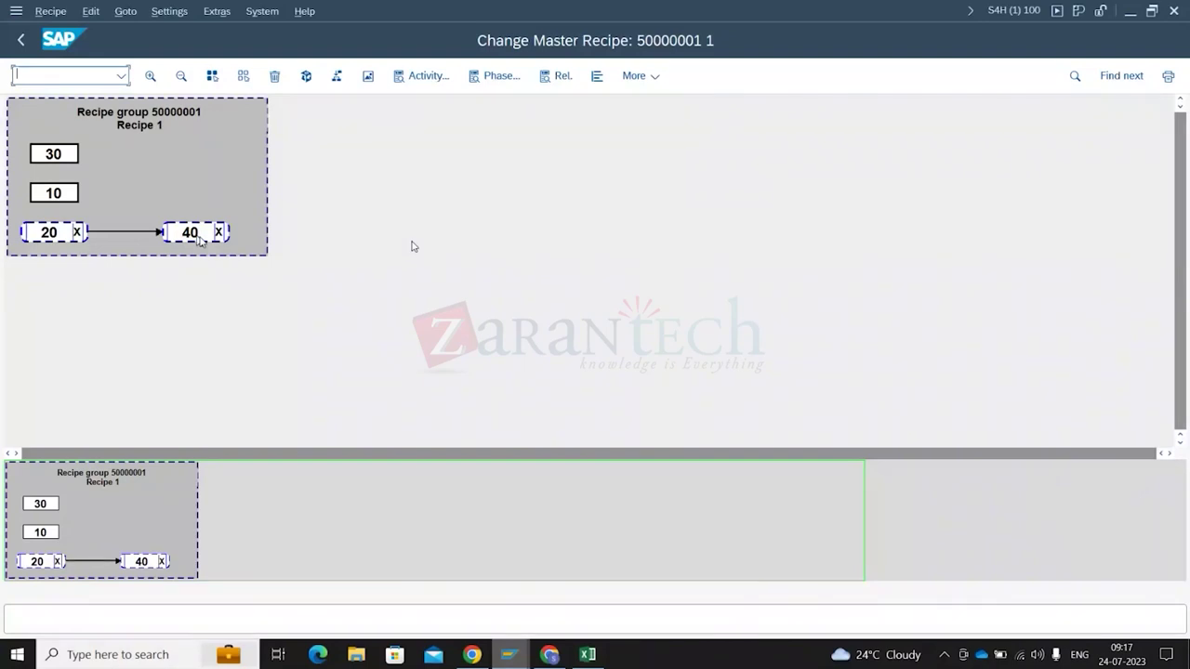
{"action": "left_click", "coordinate": [23, 41]}
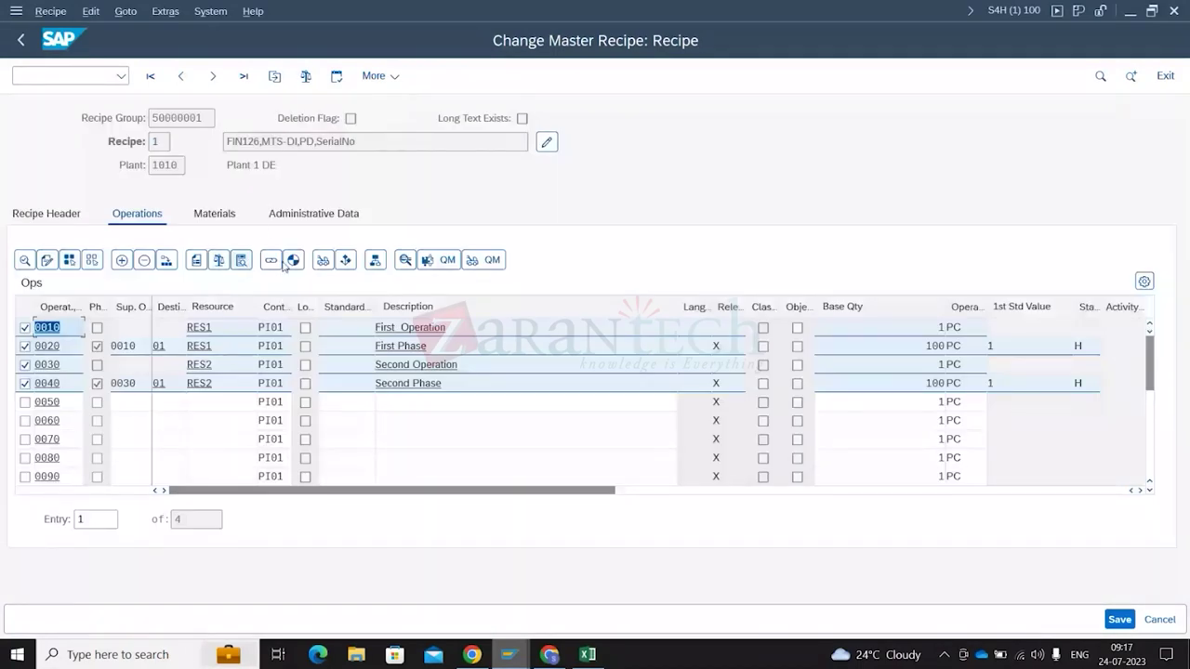
Change the relationship from phase 0020 to phase 0040 to type SS and view it in the operation graphic without saving the node items
{"action": "left_click", "coordinate": [288, 261]}
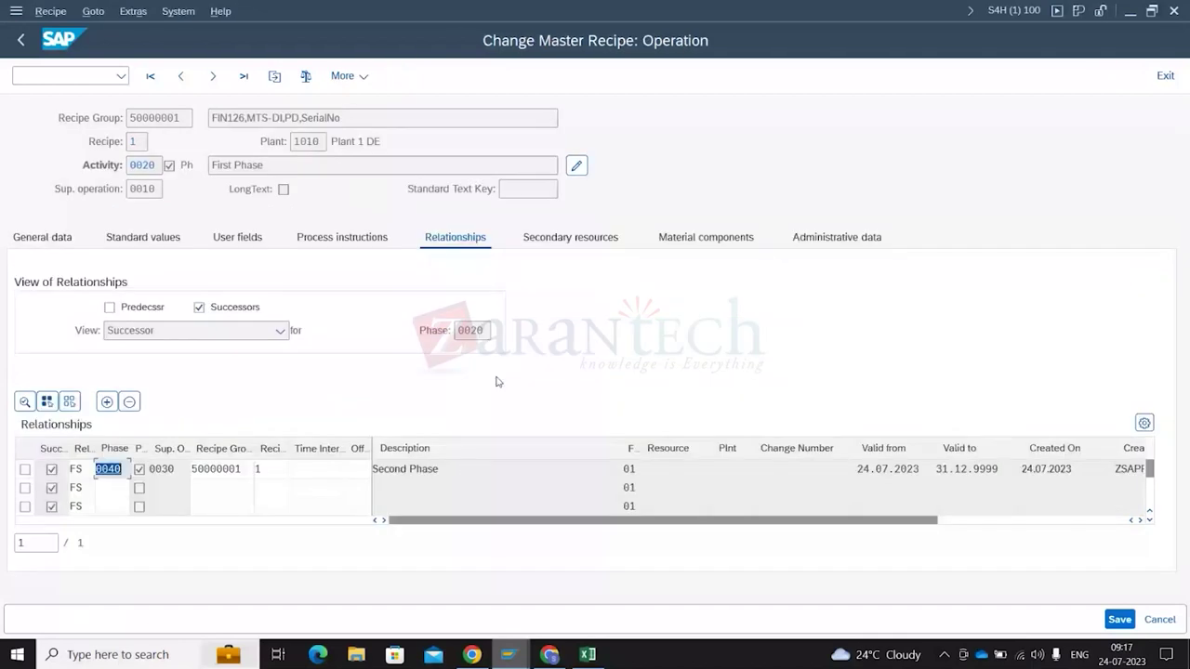
{"action": "left_click", "coordinate": [85, 468]}
{"action": "type", "text": "SS"}
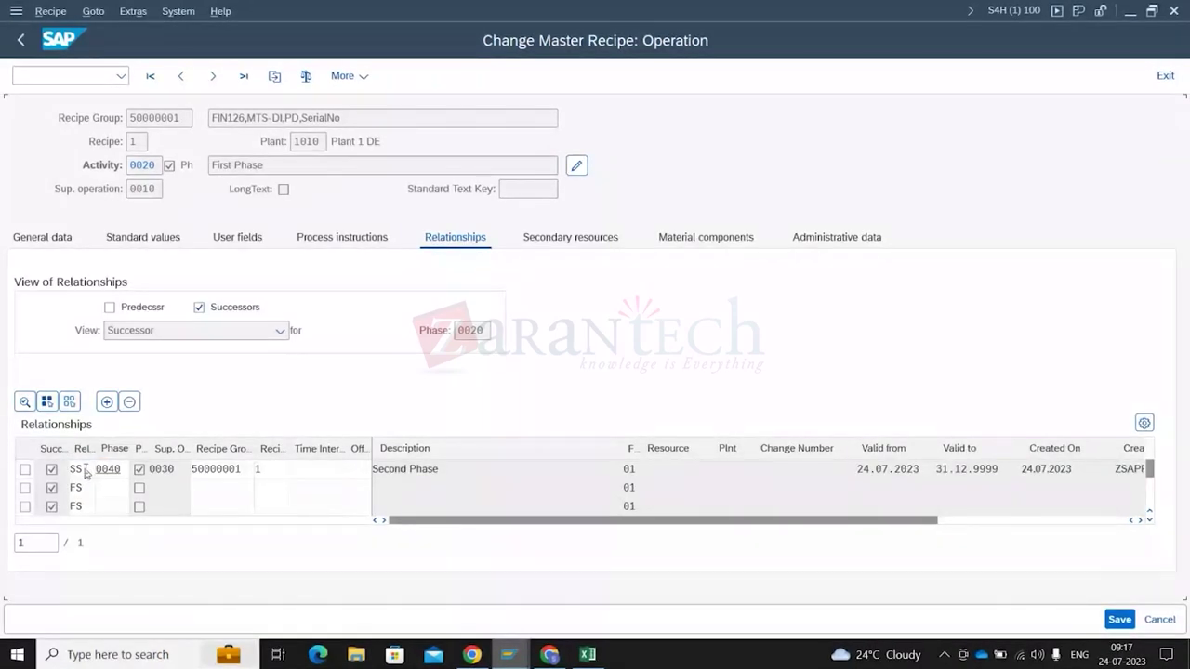
{"action": "key", "text": "Tab"}
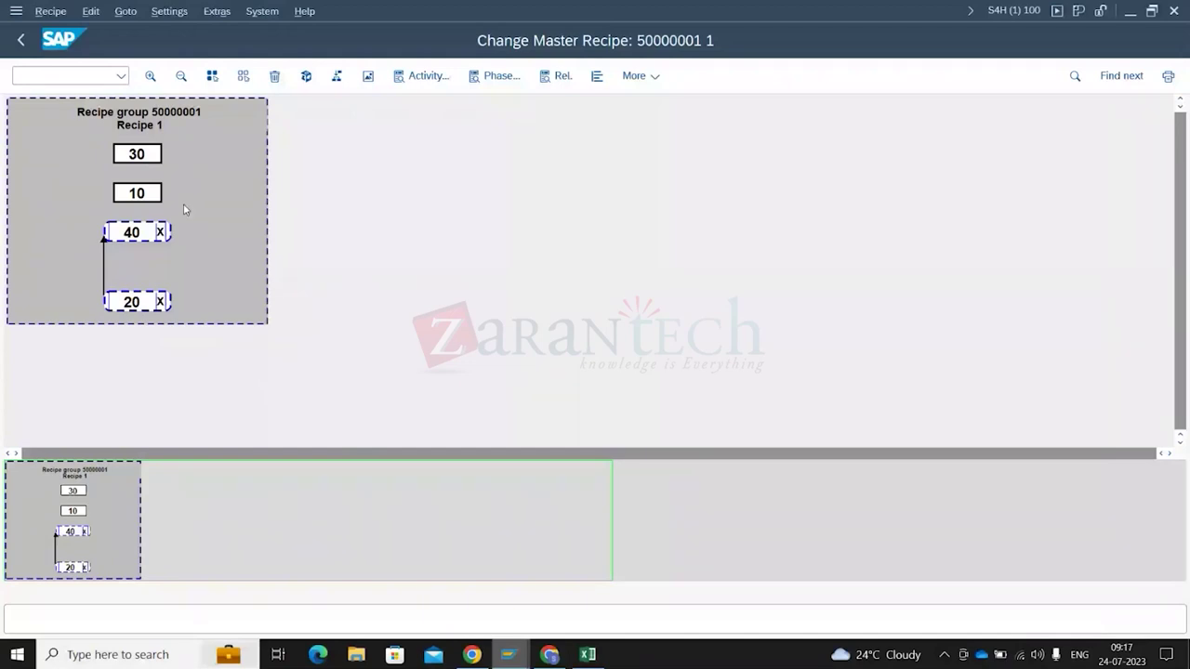
{"action": "left_click", "coordinate": [24, 42]}
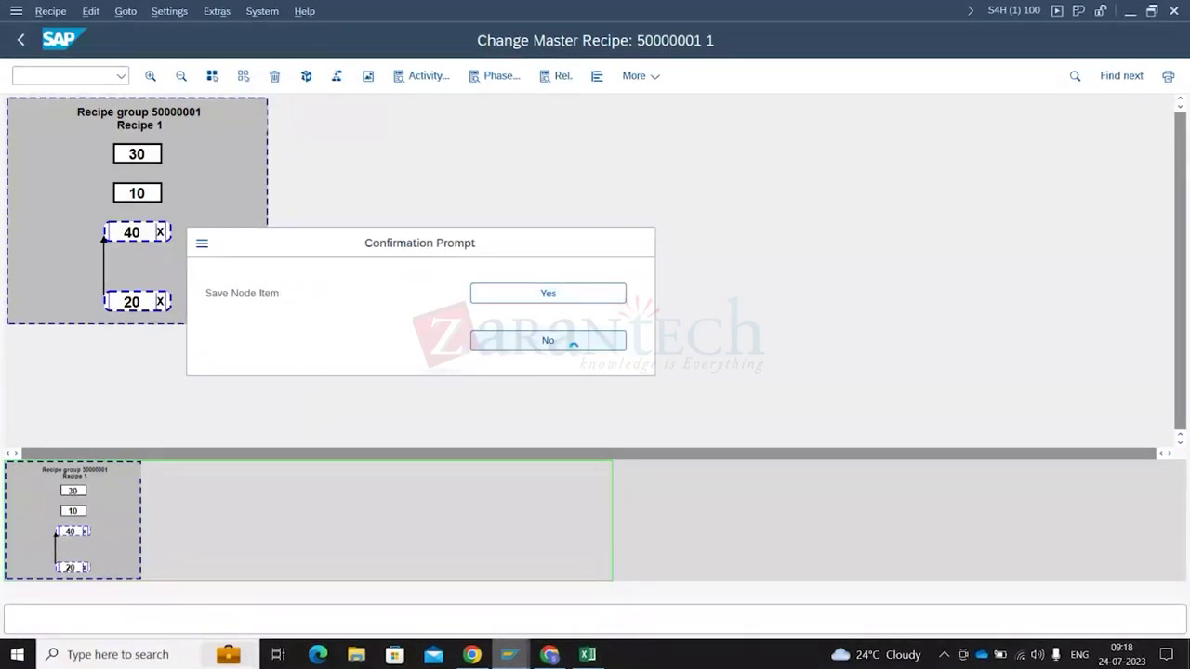
{"action": "left_click", "coordinate": [552, 341]}
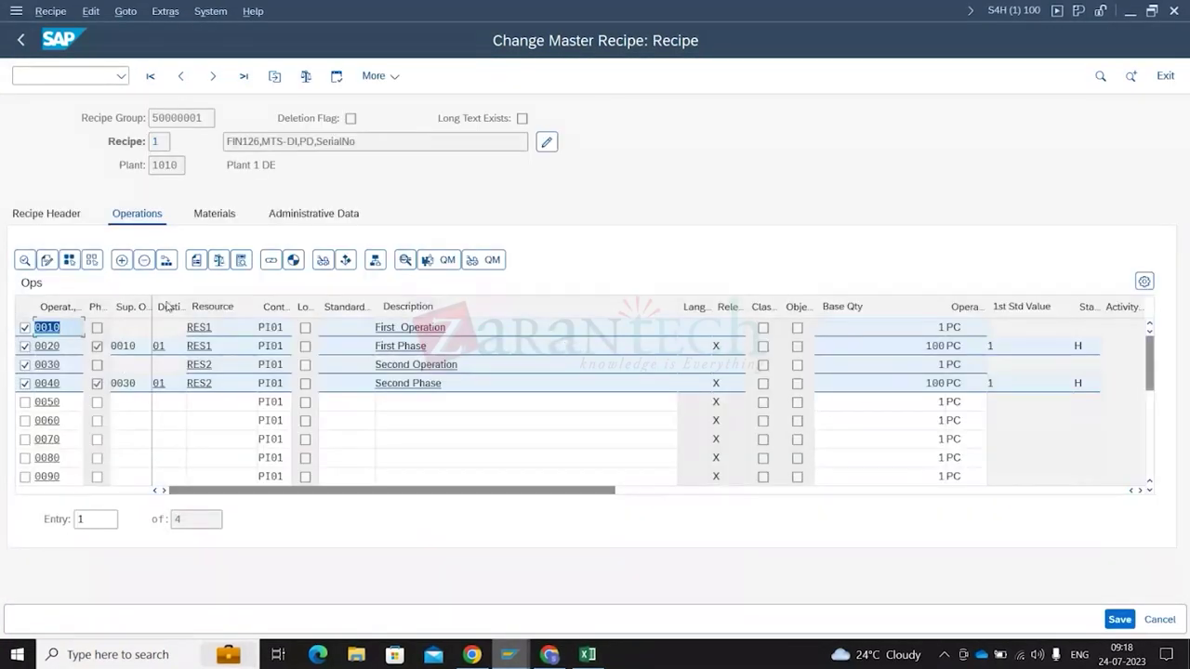
Set the relationship from phase 0020 to phase 0040 to type FS and save the recipe, reopening it and saving once more
{"action": "left_click", "coordinate": [271, 260]}
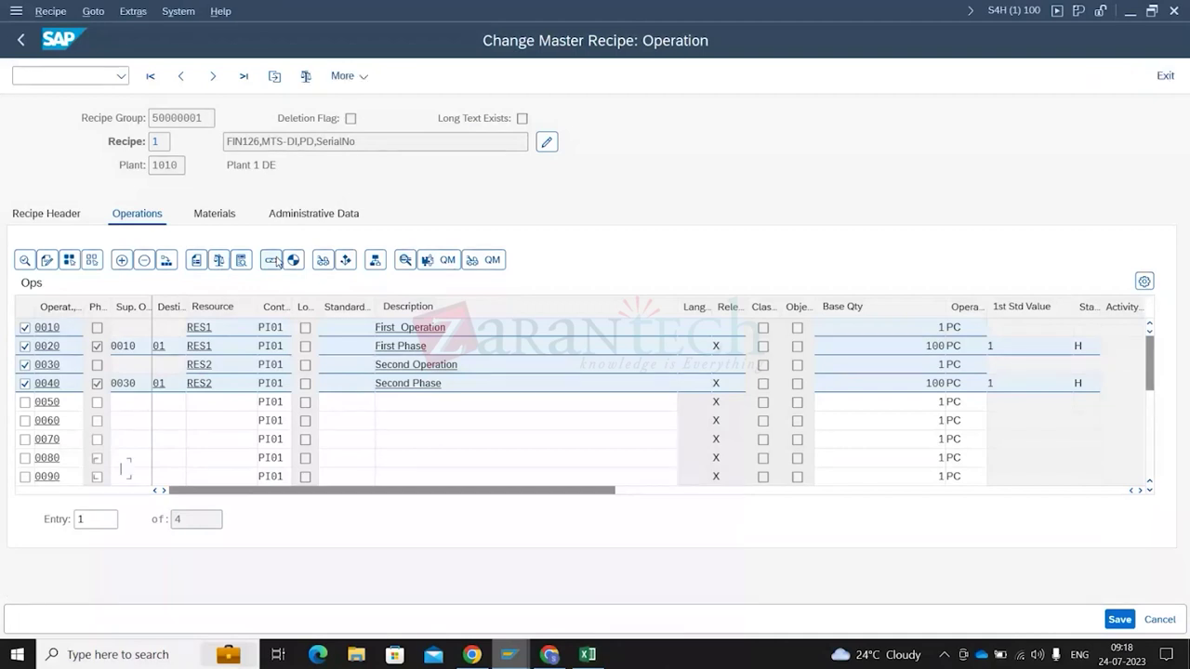
{"action": "type", "text": "FS"}
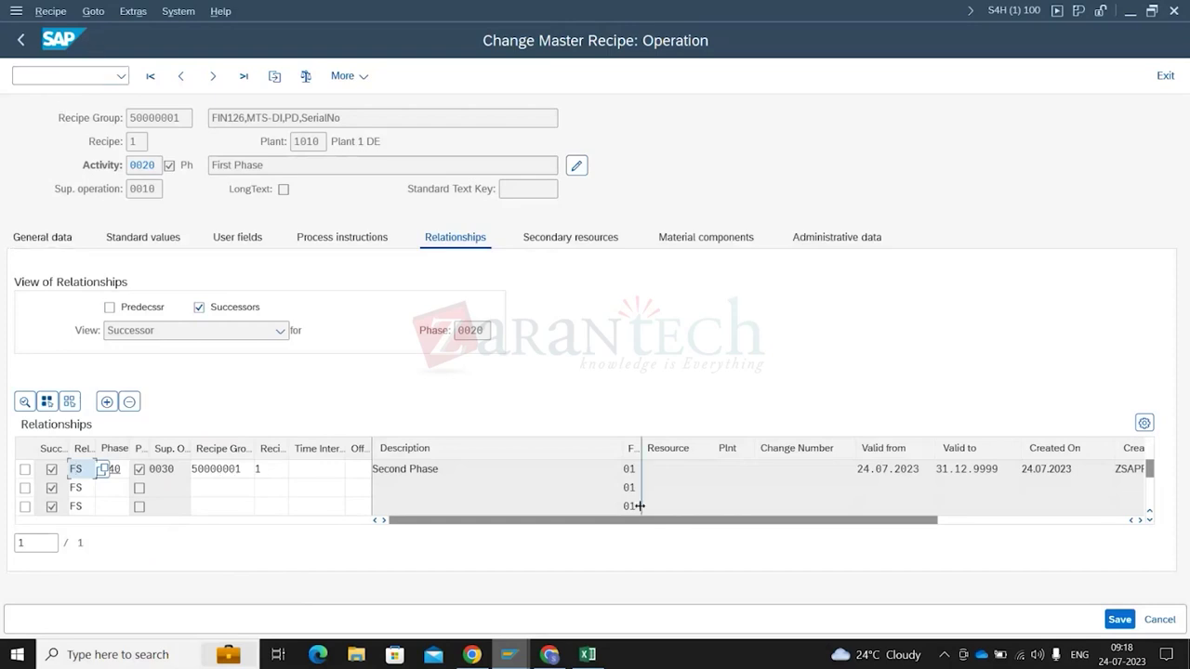
{"action": "left_click", "coordinate": [1121, 619]}
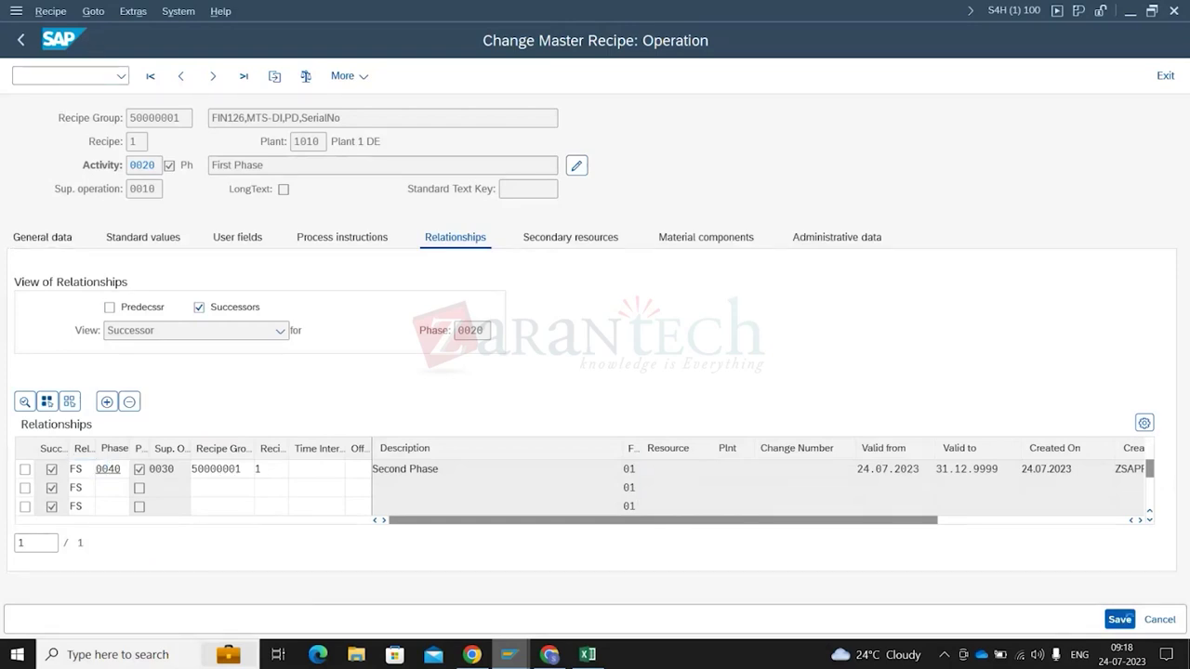
{"action": "key", "text": "Return"}
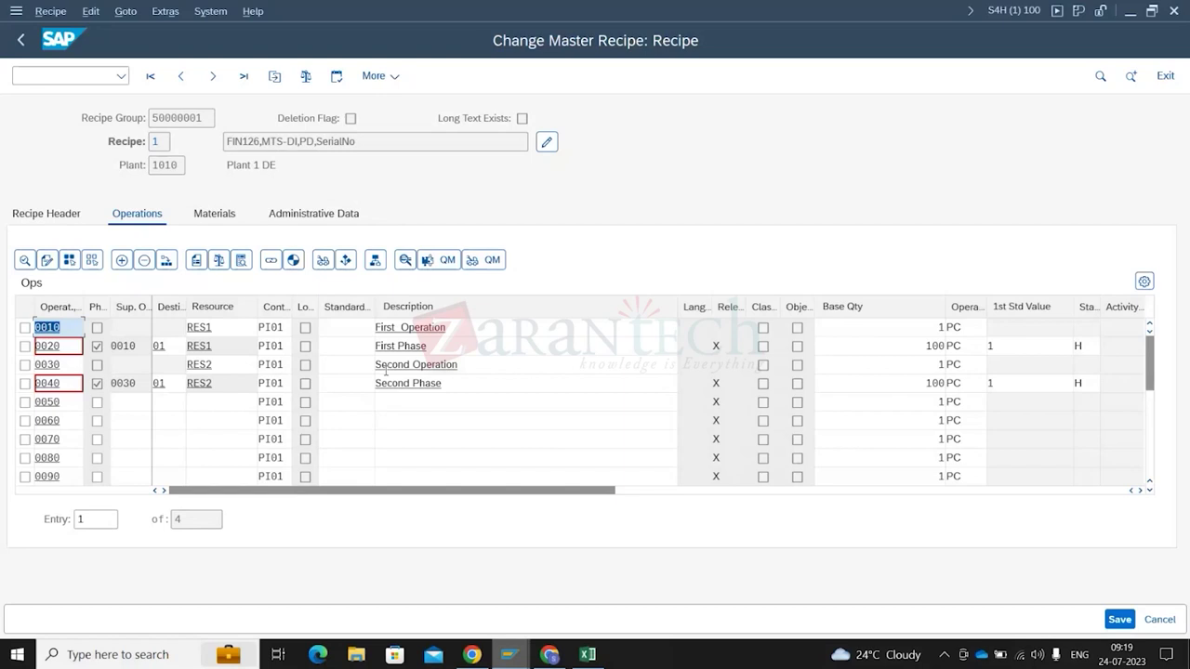
{"action": "left_click", "coordinate": [1129, 620]}
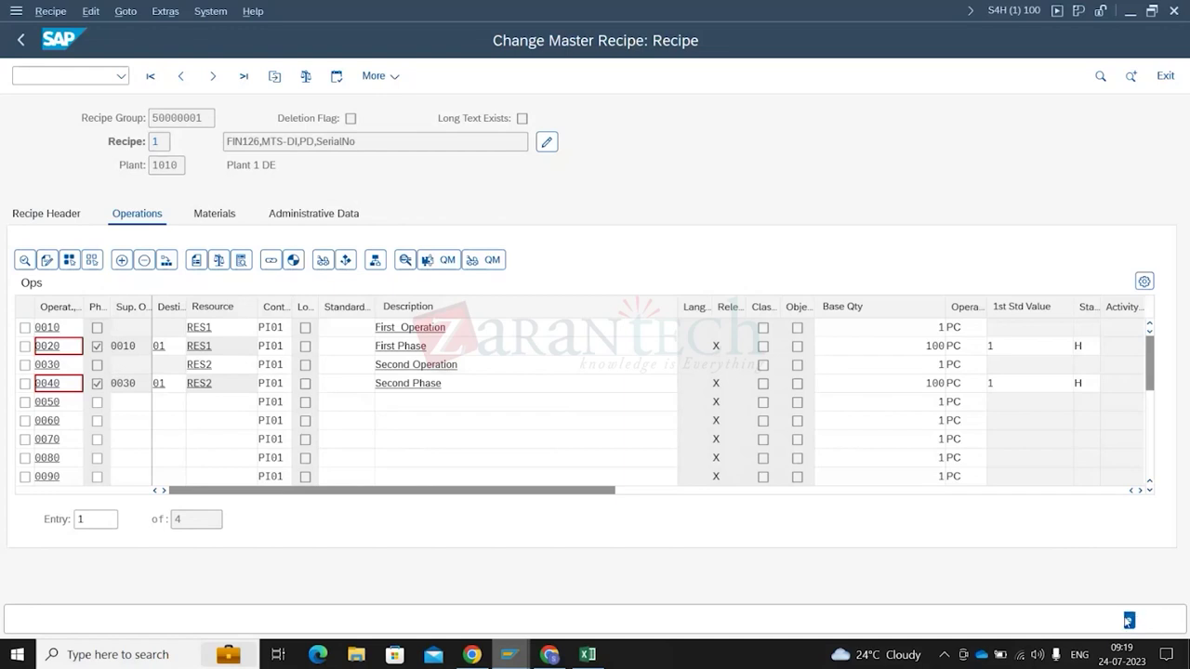
Open production version mass processing with transaction code /nc223 and list the versions of material FG126 in plant 1010
{"action": "left_click", "coordinate": [35, 78]}
{"action": "type", "text": "/nc2223"}
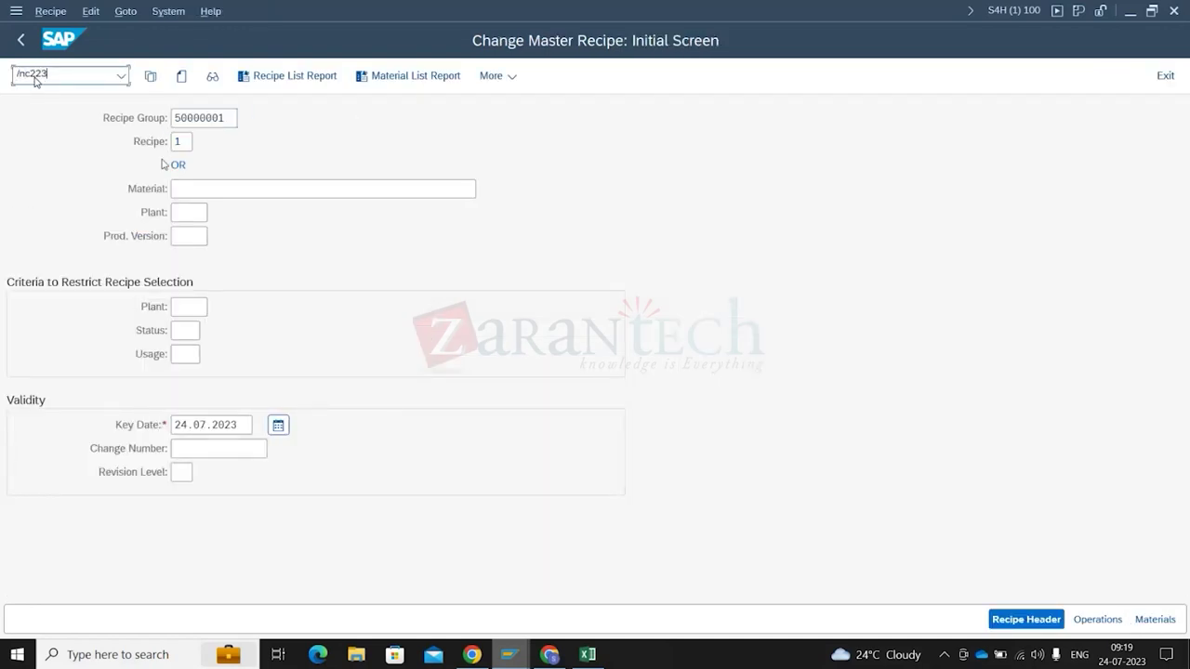
{"action": "key", "text": "Return"}
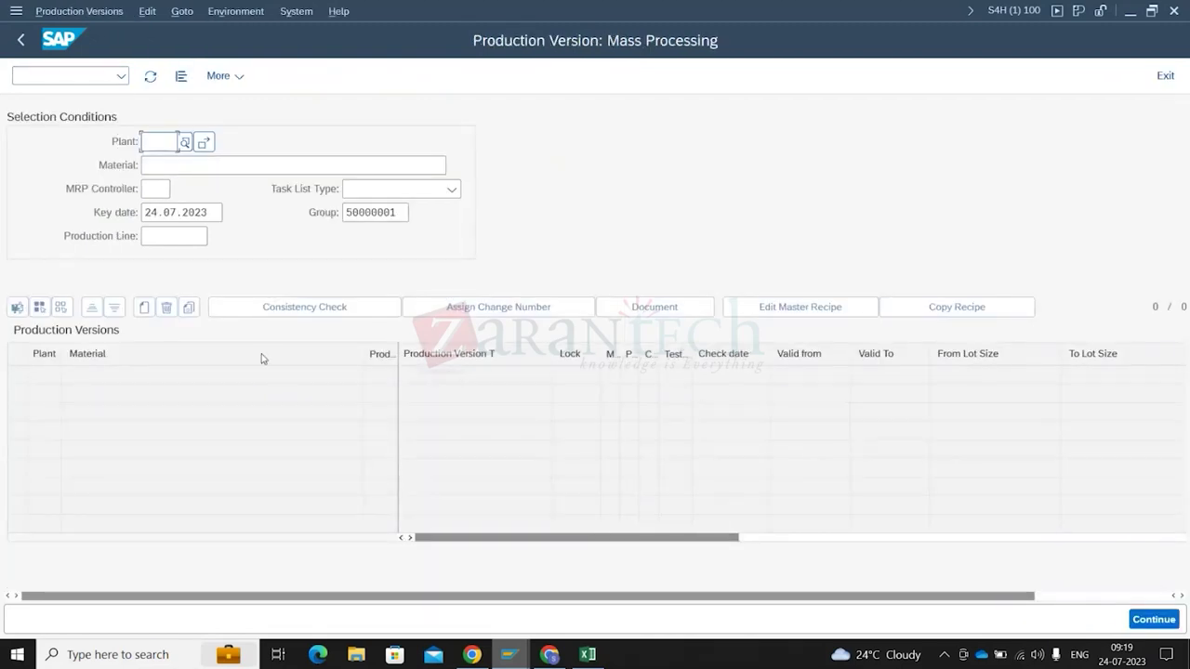
{"action": "left_click", "coordinate": [162, 141]}
{"action": "type", "text": "1010"}
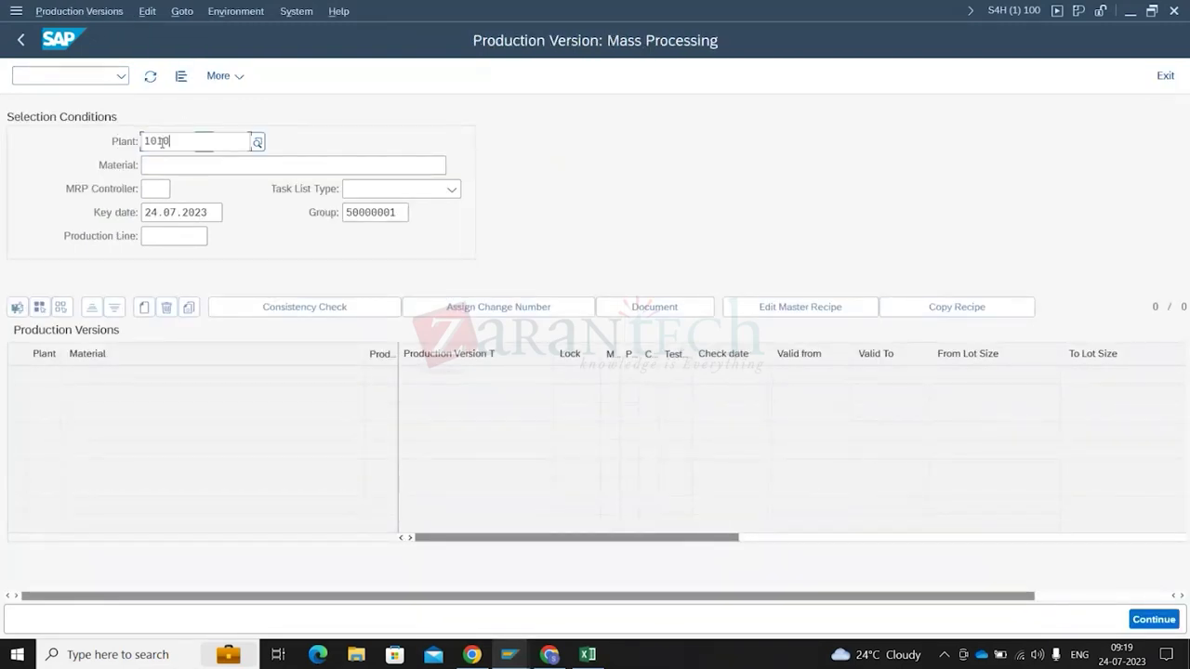
{"action": "key", "text": "Tab"}
{"action": "type", "text": "FG126"}
{"action": "key", "text": "Return"}
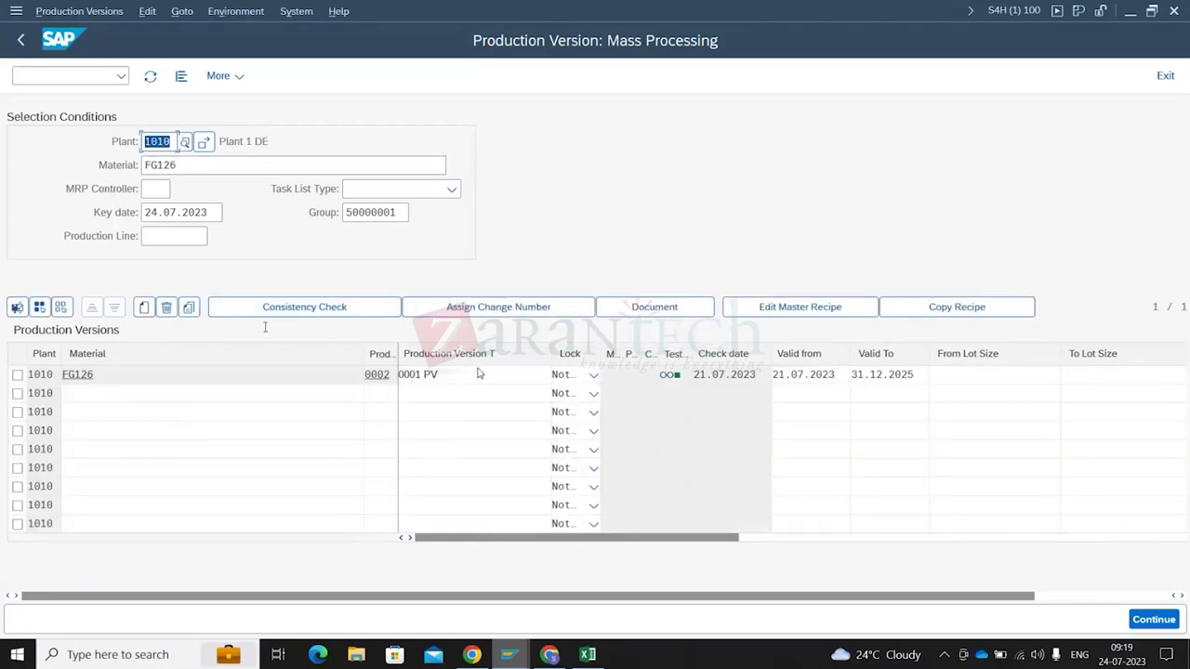
Review the consistency status, validity dates, BOM alternative and recipe group of production version 0002 of material FG126
{"action": "mouse_move", "coordinate": [676, 383]}
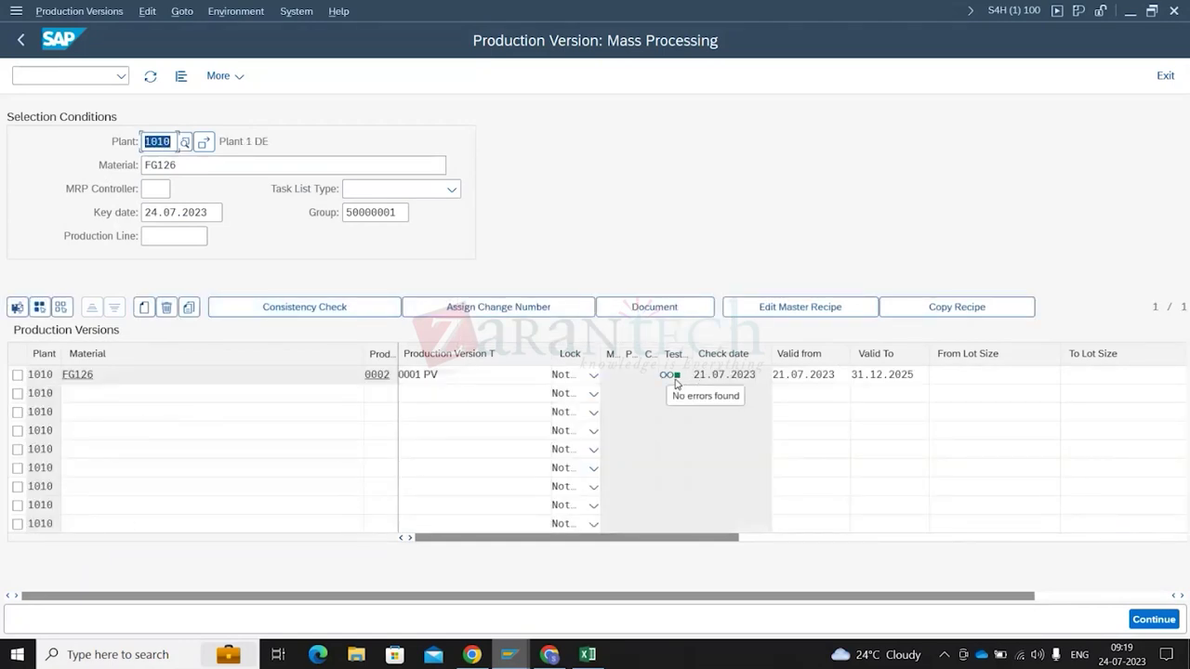
{"action": "left_click", "coordinate": [842, 537]}
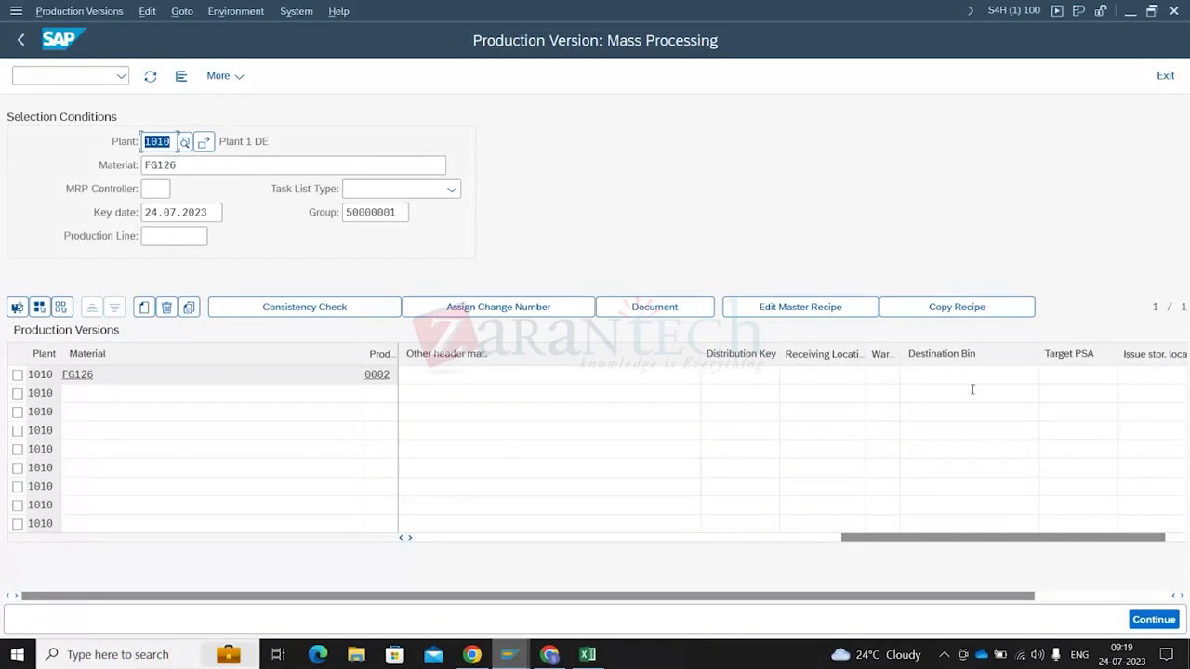
{"action": "left_click", "coordinate": [402, 538]}
{"action": "left_click", "coordinate": [402, 538]}
{"action": "left_click", "coordinate": [402, 538]}
{"action": "left_click", "coordinate": [402, 538]}
{"action": "left_click", "coordinate": [402, 539]}
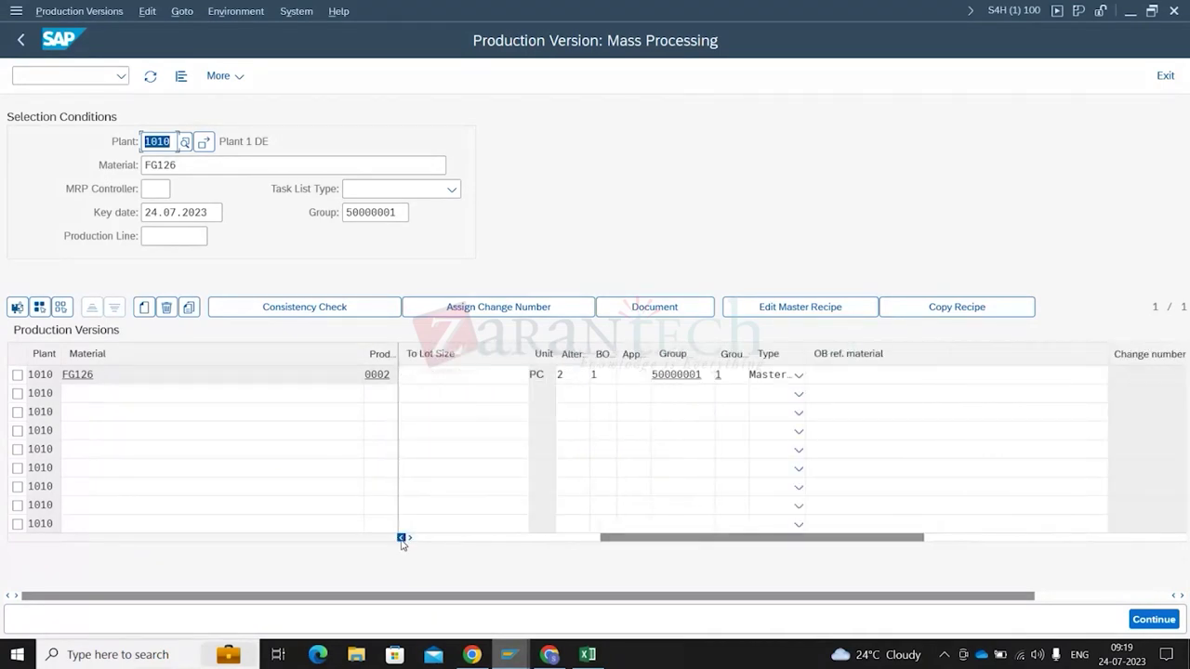
{"action": "left_click", "coordinate": [402, 538]}
{"action": "left_click", "coordinate": [402, 539]}
{"action": "left_click", "coordinate": [770, 375]}
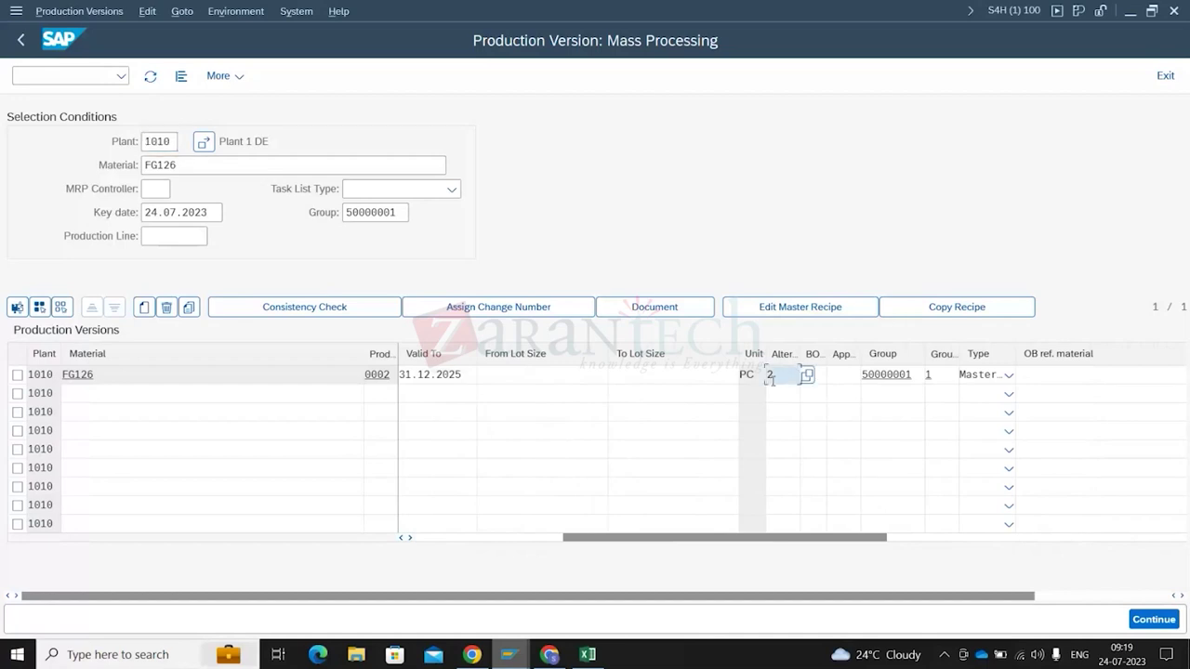
Open production data structure maintenance with transaction code /npds_maint
{"action": "left_click", "coordinate": [15, 73]}
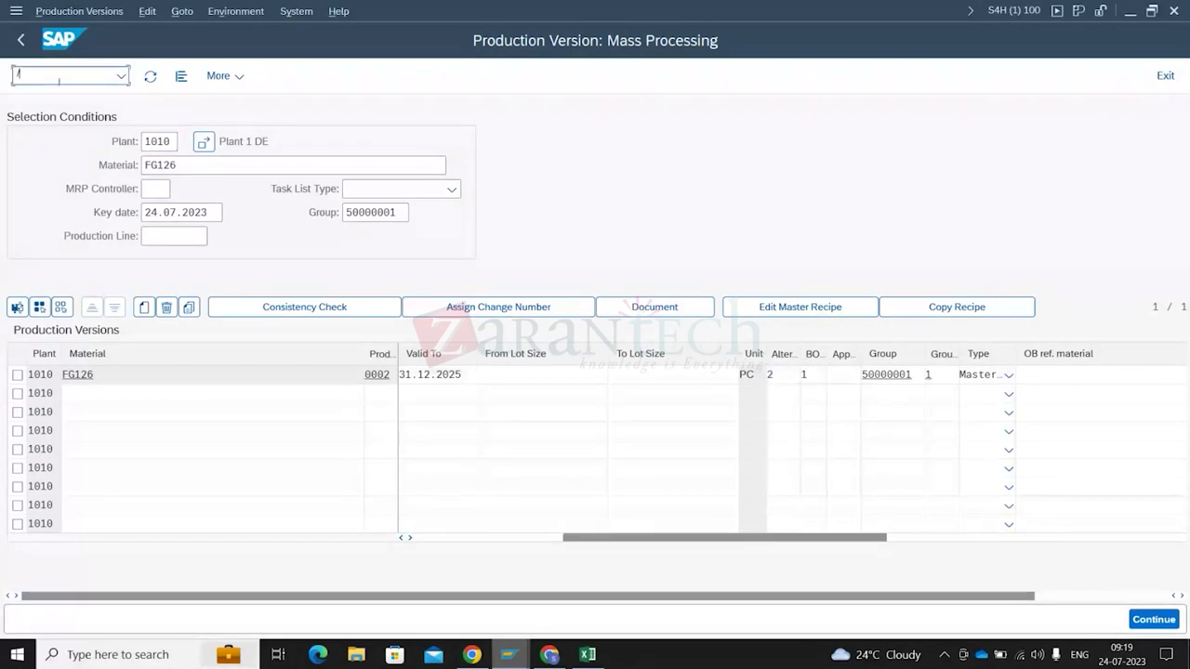
{"action": "type", "text": "/npds_main"}
{"action": "key", "text": "Return"}
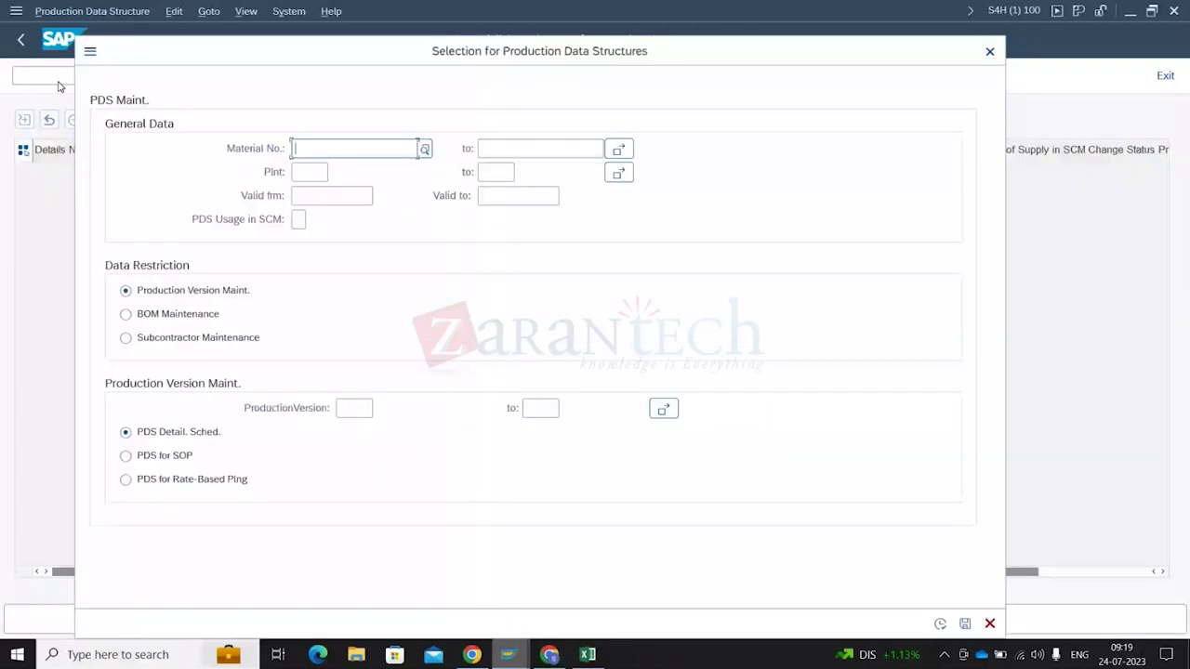
List the detailed scheduling production data structures for material FG126, plant 1010 and production version 0002
{"action": "type", "text": "FG126"}
{"action": "key", "text": "Tab"}
{"action": "type", "text": "1"}
{"action": "key", "text": "Return"}
{"action": "key", "text": "ctrl+a"}
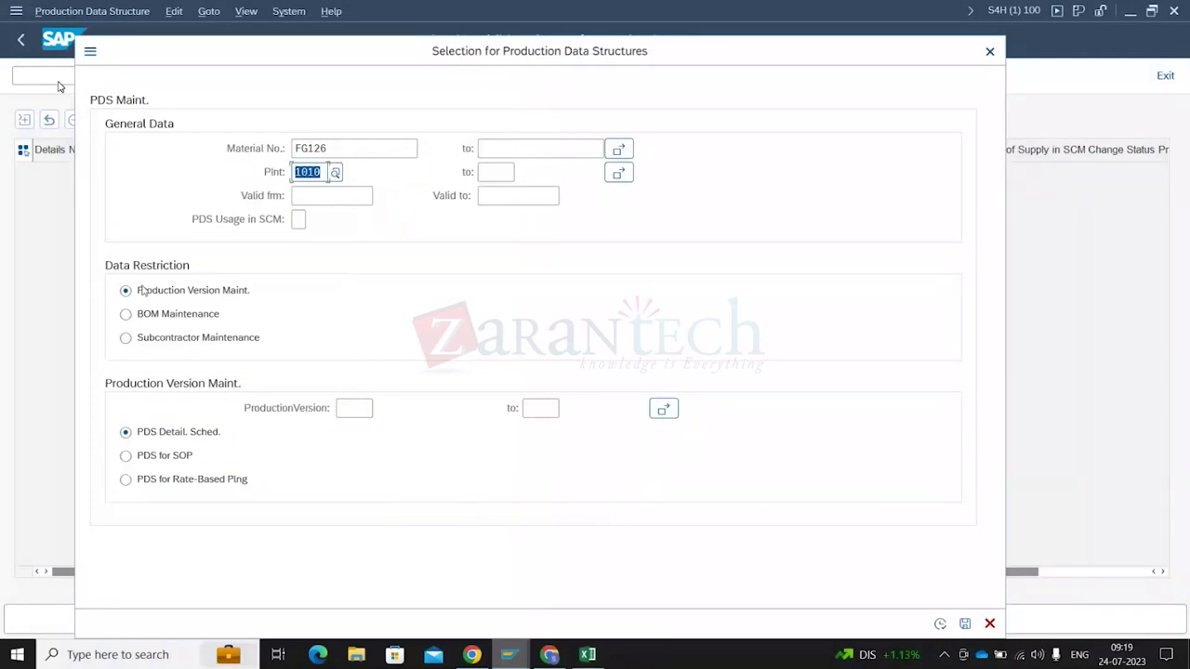
{"action": "left_click", "coordinate": [355, 410]}
{"action": "left_click", "coordinate": [358, 410]}
{"action": "type", "text": "0002"}
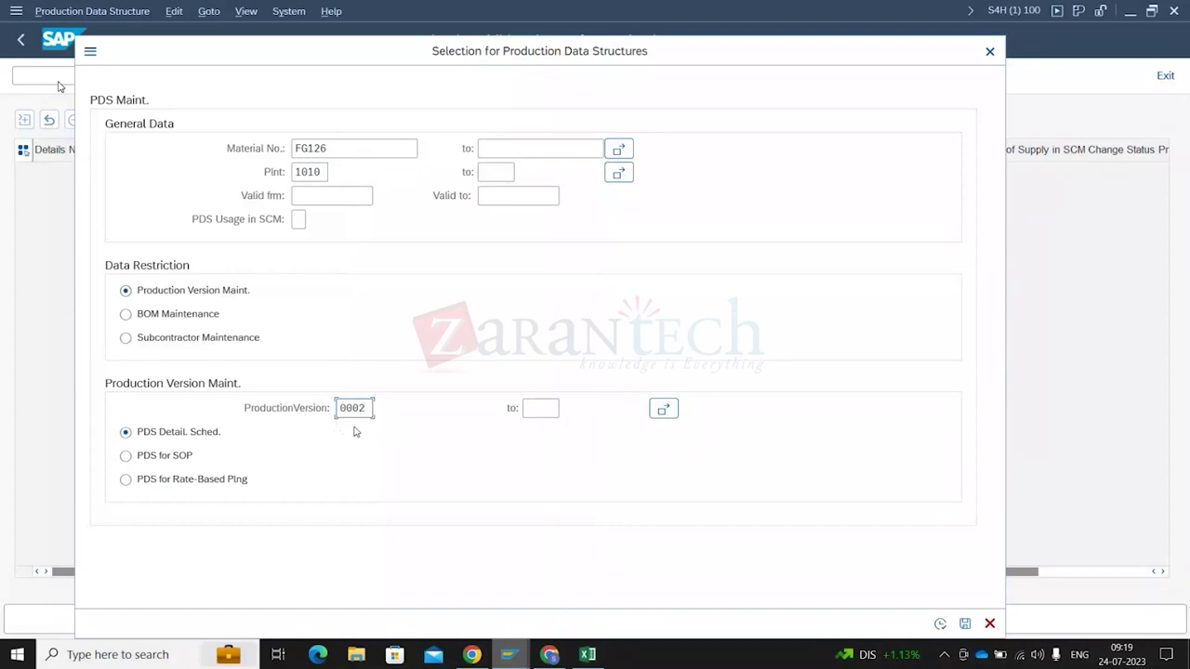
{"action": "left_click", "coordinate": [940, 624]}
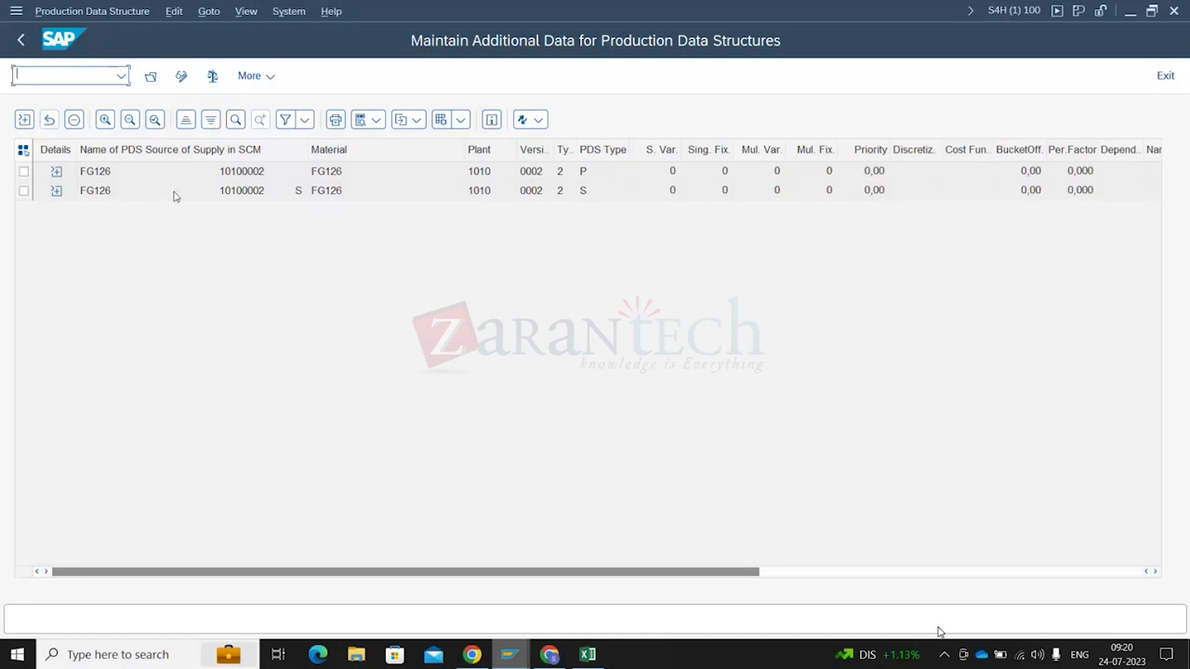
Recall the last transaction code in the command field and shorten it to pds_maint without running it
{"action": "left_click", "coordinate": [120, 75]}
{"action": "left_click", "coordinate": [84, 100]}
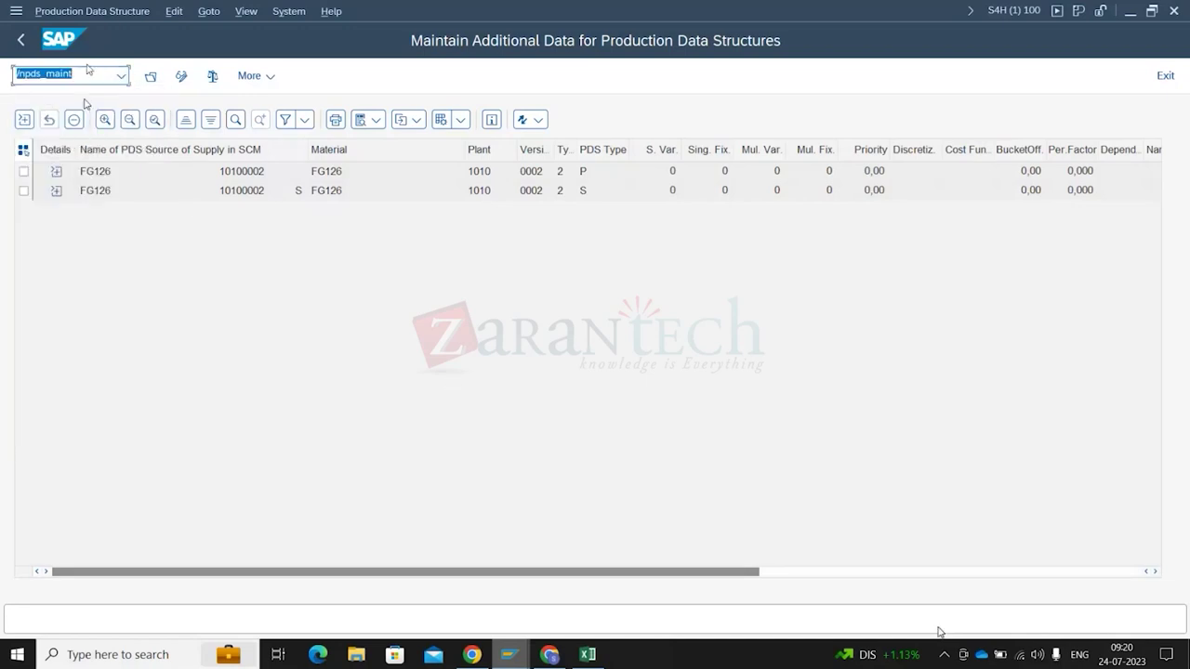
{"action": "left_click", "coordinate": [78, 79]}
{"action": "key", "text": "Home"}
{"action": "key", "text": "Delete"}
{"action": "key", "text": "Delete"}
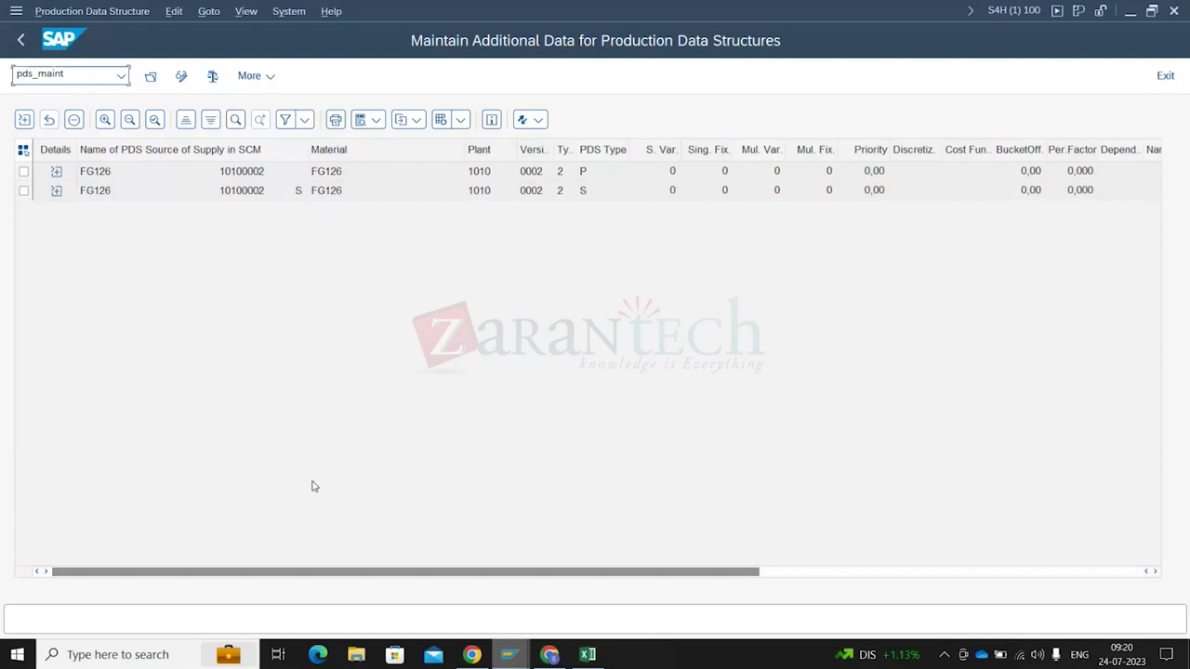
Compare the PDS types of the FG126 structures, then open the type P structure's details and review its header data
{"action": "left_click", "coordinate": [127, 192]}
{"action": "left_click", "coordinate": [594, 195]}
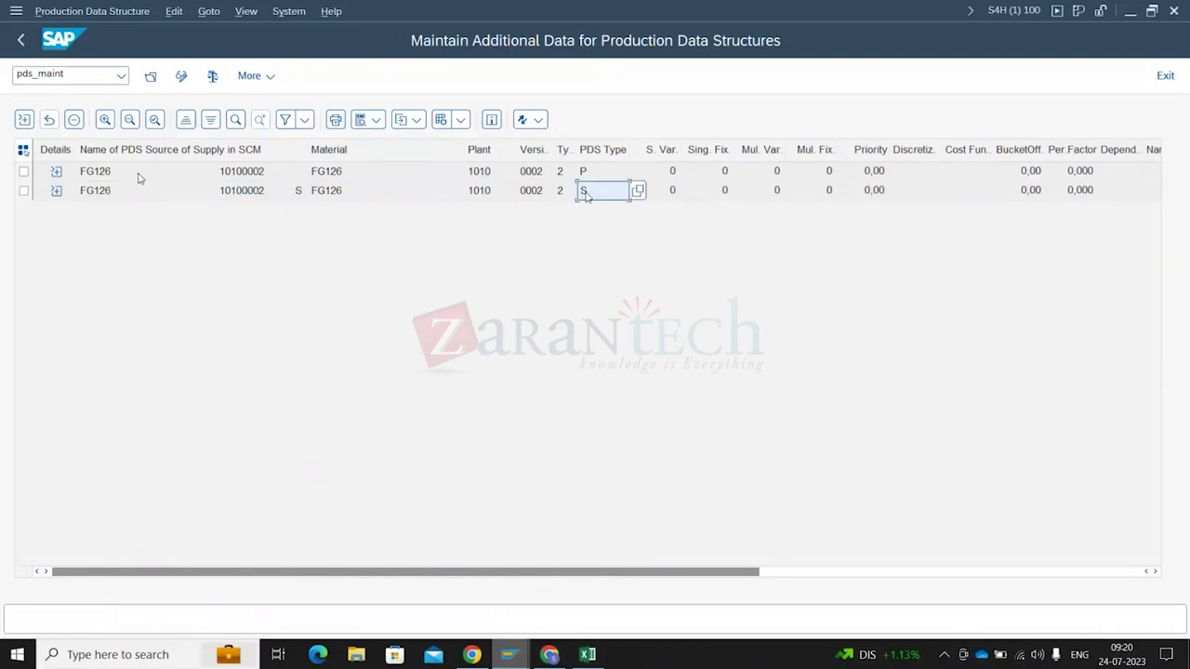
{"action": "left_click", "coordinate": [60, 177]}
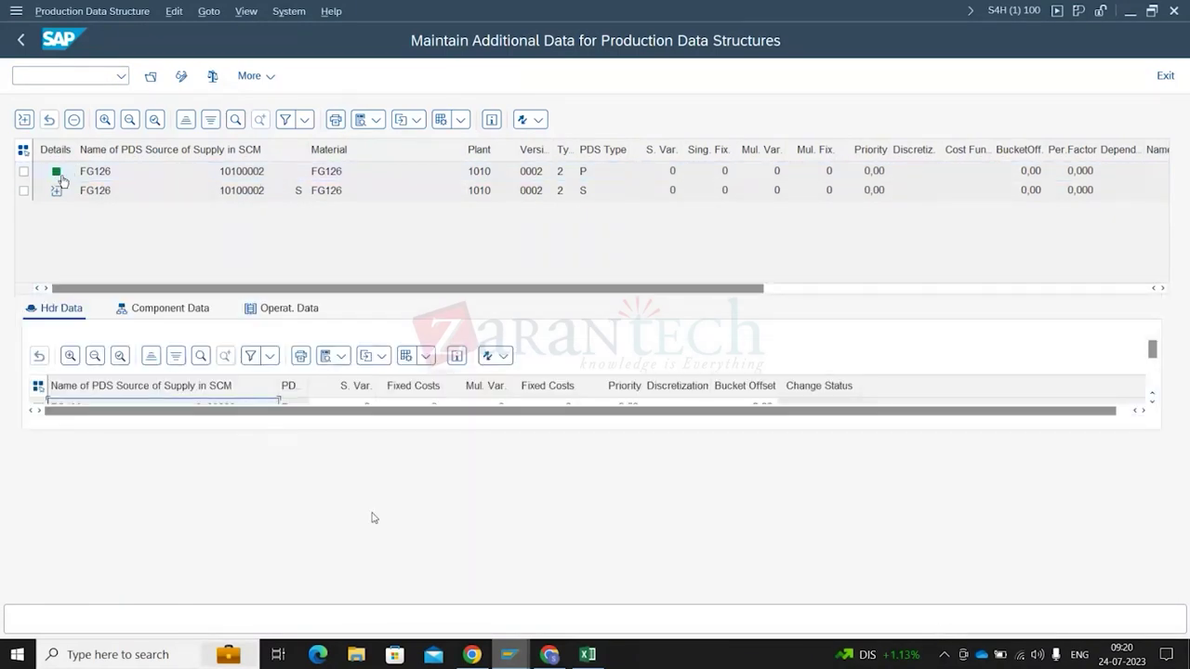
{"action": "left_click", "coordinate": [1153, 405]}
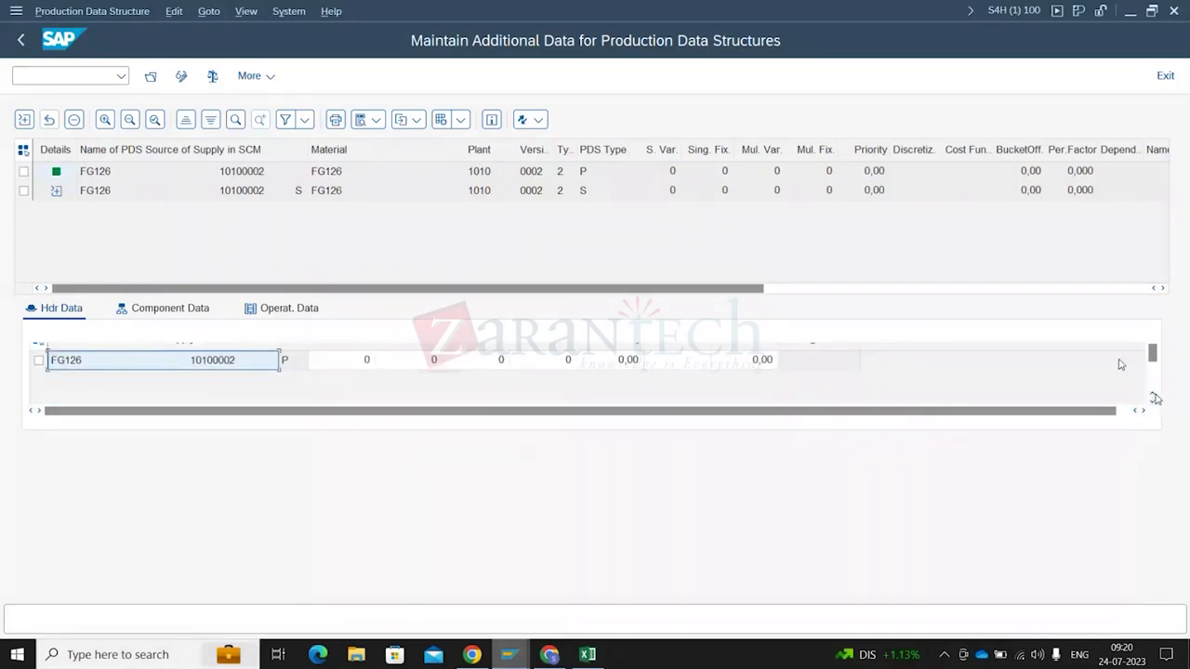
{"action": "left_click", "coordinate": [1153, 397]}
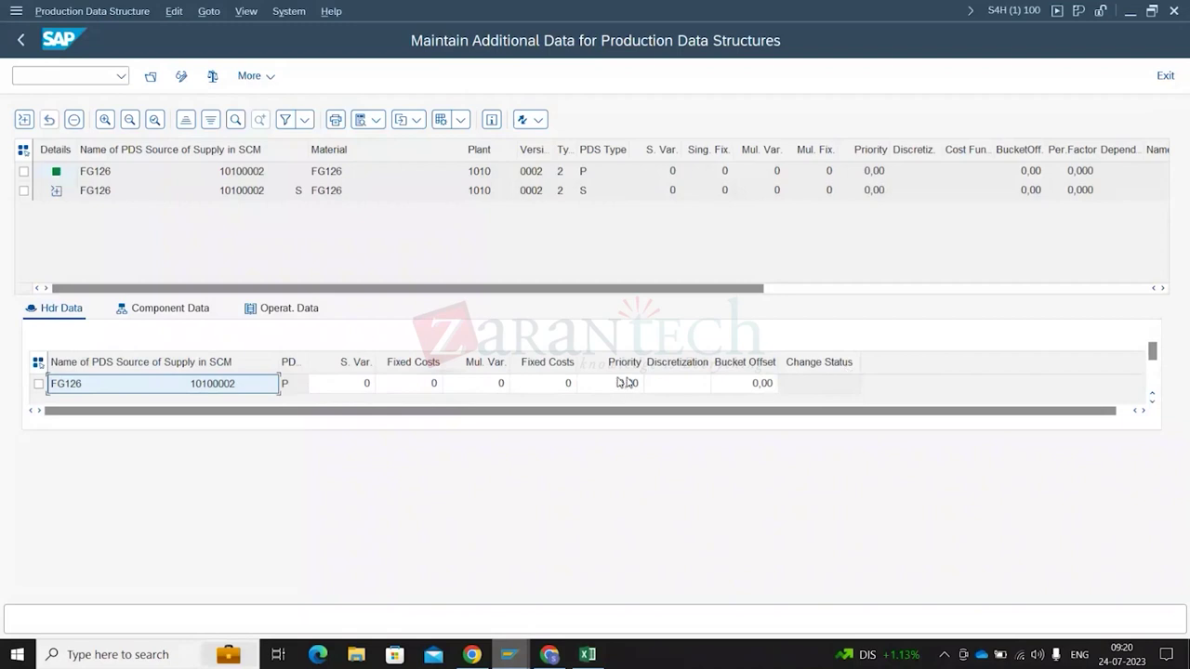
Review the component data of the type P structure, including the input/output indicators of FG126, RAWMAT1 and RAWMAT2
{"action": "left_click", "coordinate": [180, 308]}
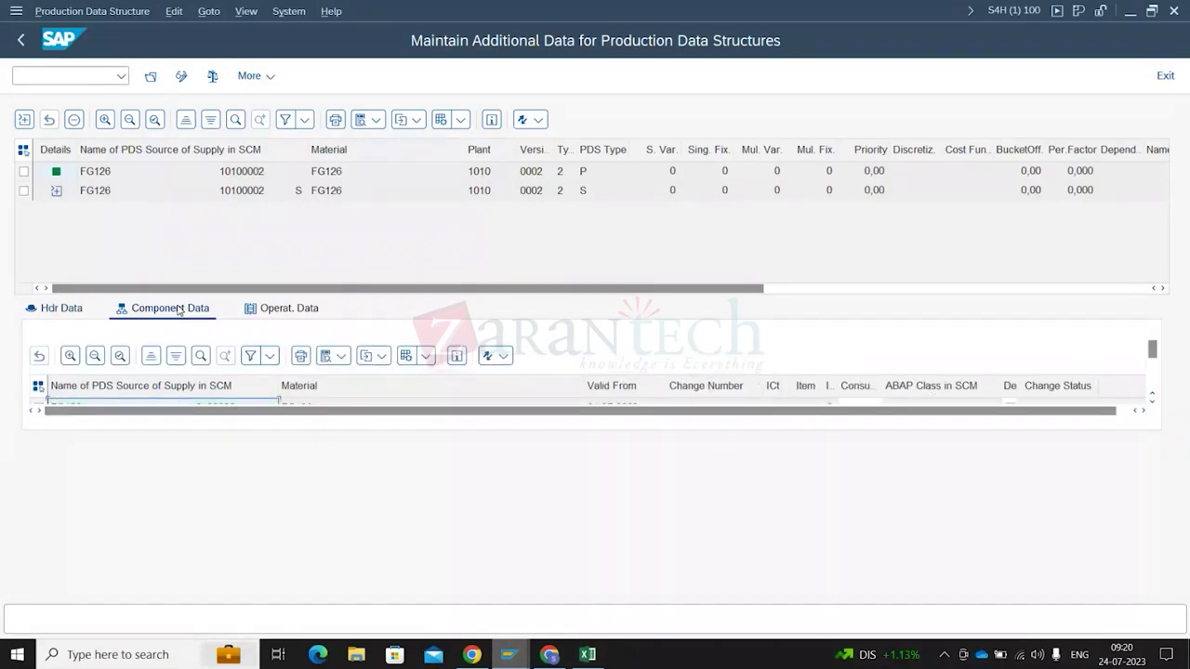
{"action": "left_click", "coordinate": [1152, 401]}
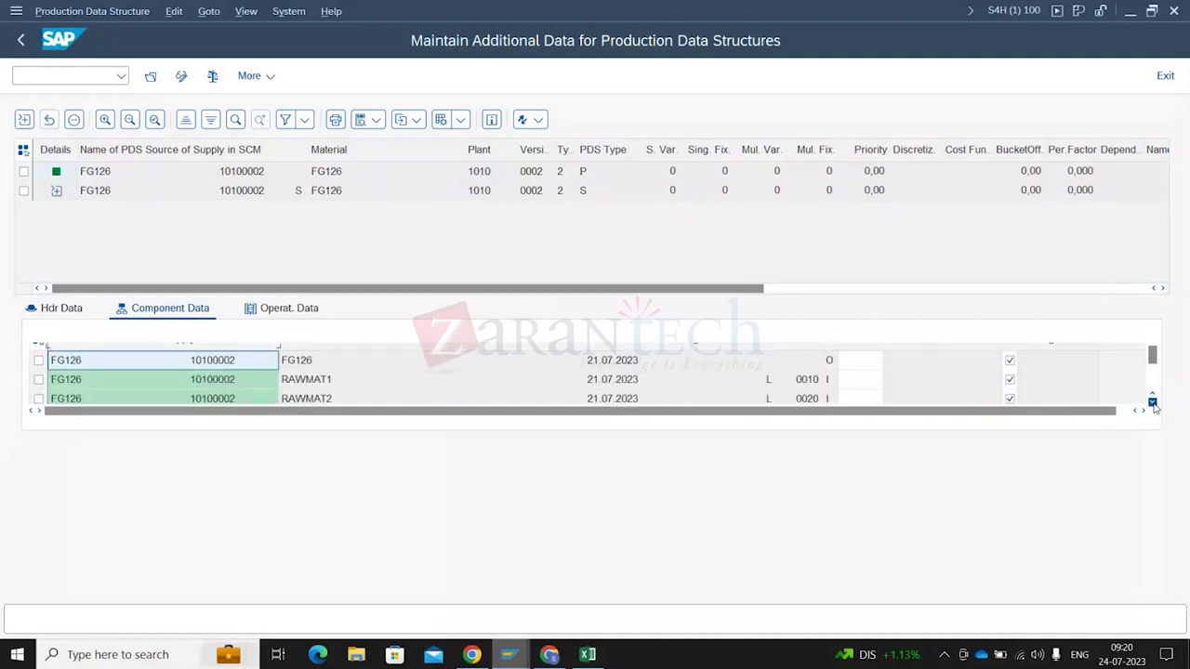
{"action": "left_click", "coordinate": [1152, 402]}
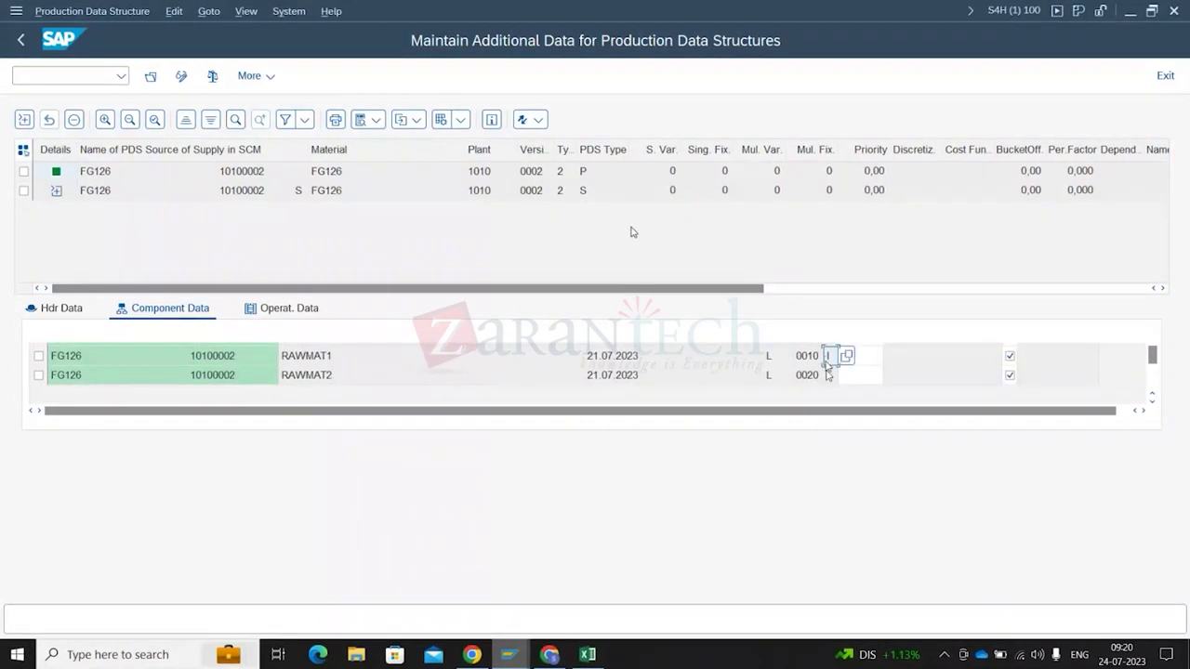
{"action": "left_click", "coordinate": [1152, 395]}
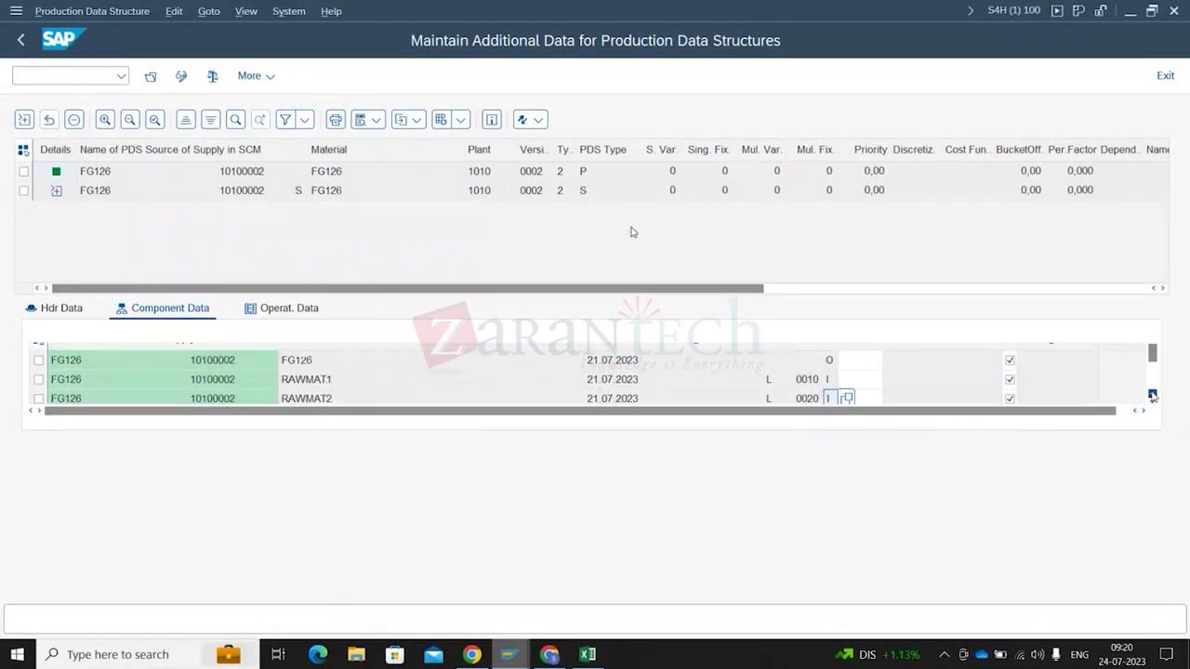
Review the operation data of the type P structure, checking the activities against their superior operations 0010 and 0030
{"action": "left_click", "coordinate": [302, 310]}
{"action": "left_click", "coordinate": [1152, 403]}
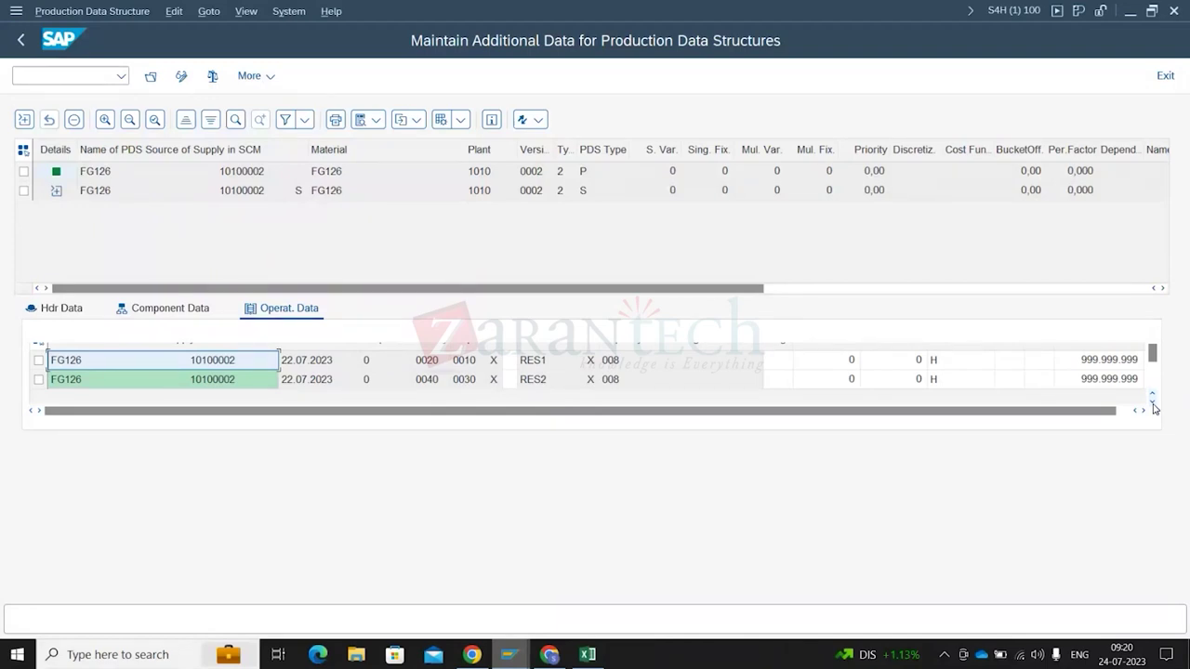
{"action": "left_click", "coordinate": [474, 363]}
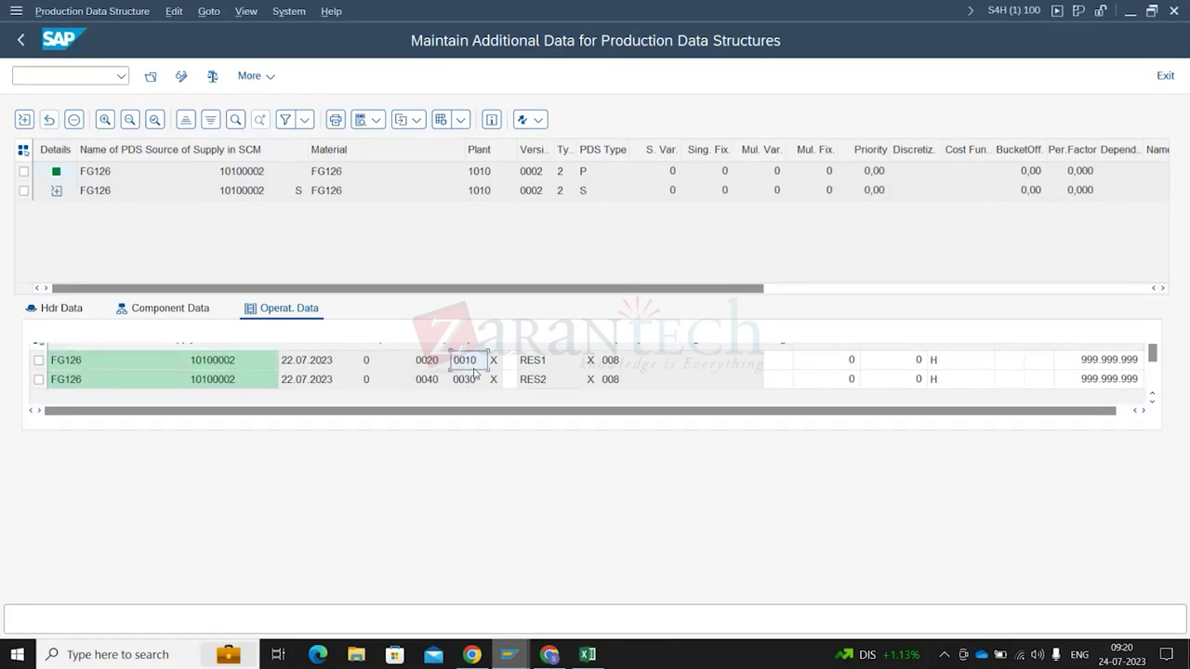
{"action": "left_click", "coordinate": [472, 381]}
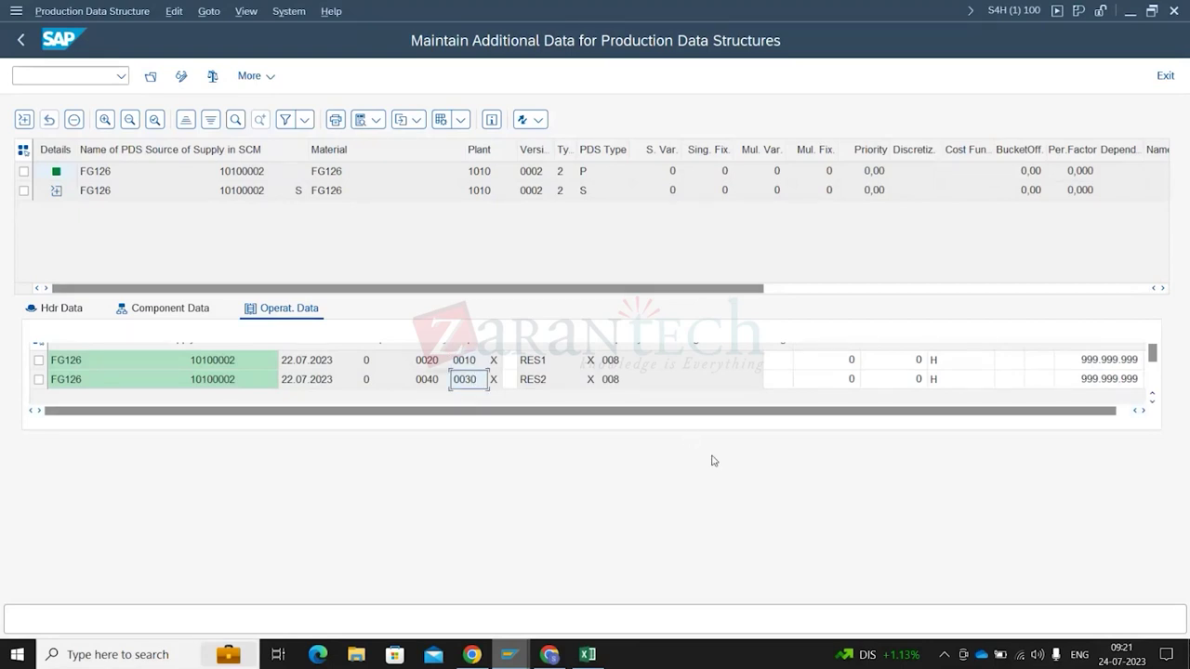
{"action": "left_click", "coordinate": [1153, 394]}
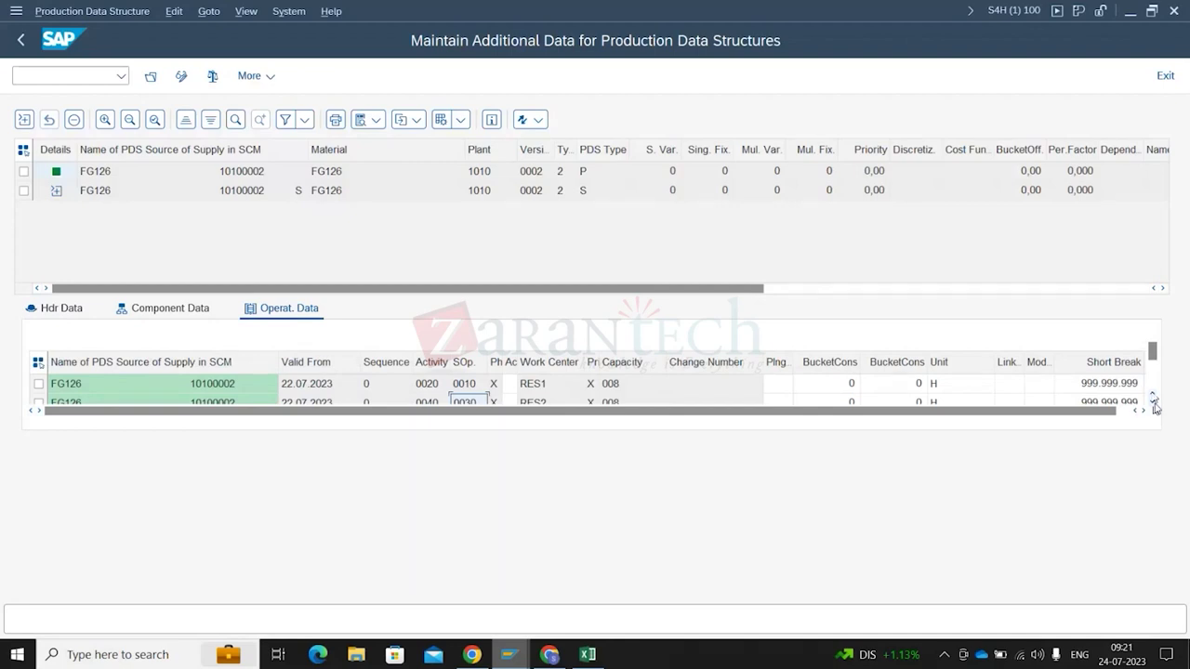
{"action": "left_click", "coordinate": [1152, 401]}
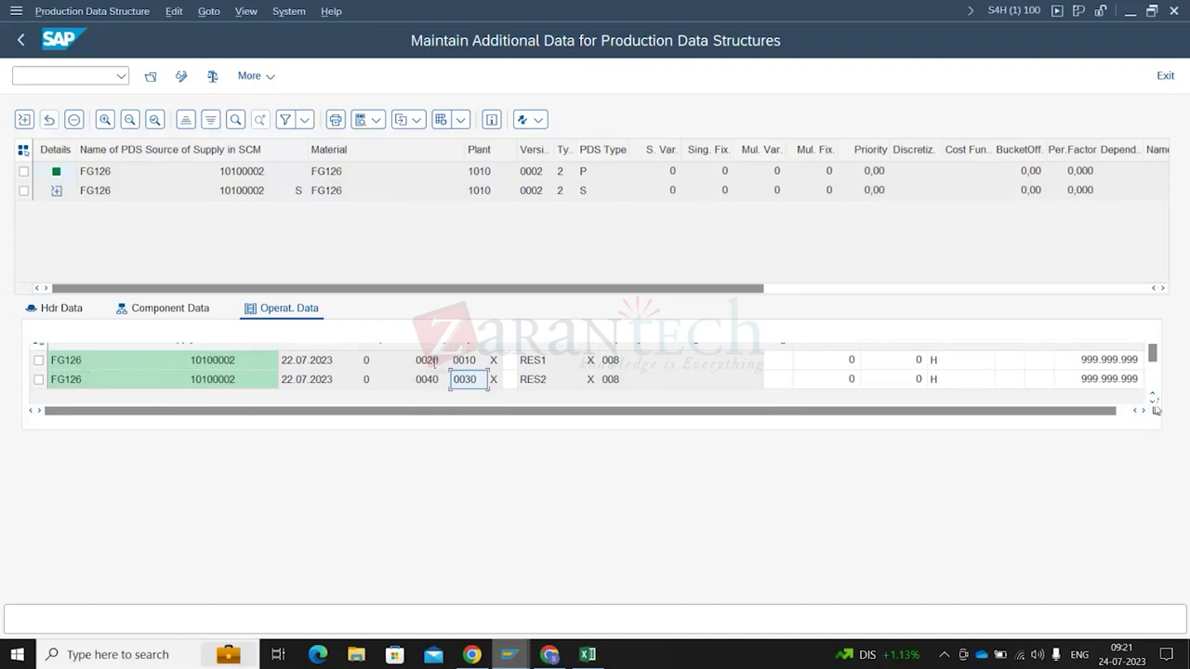
Check the work centers RES1 and RES2 and their capacity category in the operation data
{"action": "left_click", "coordinate": [542, 365]}
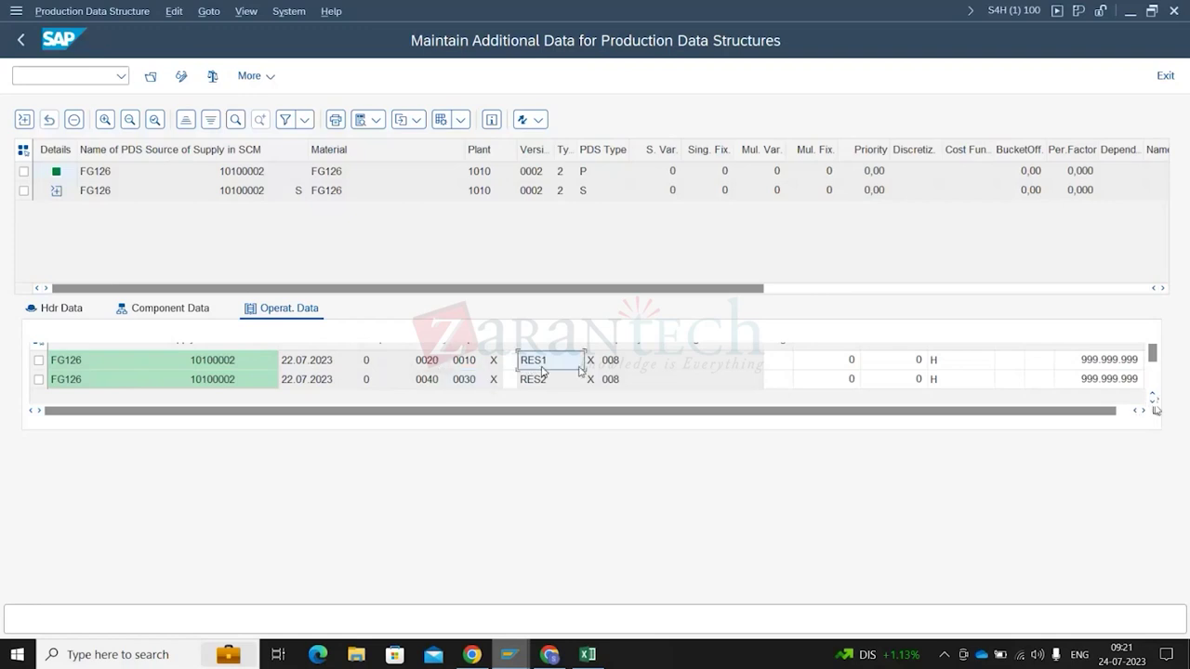
{"action": "left_click", "coordinate": [618, 372]}
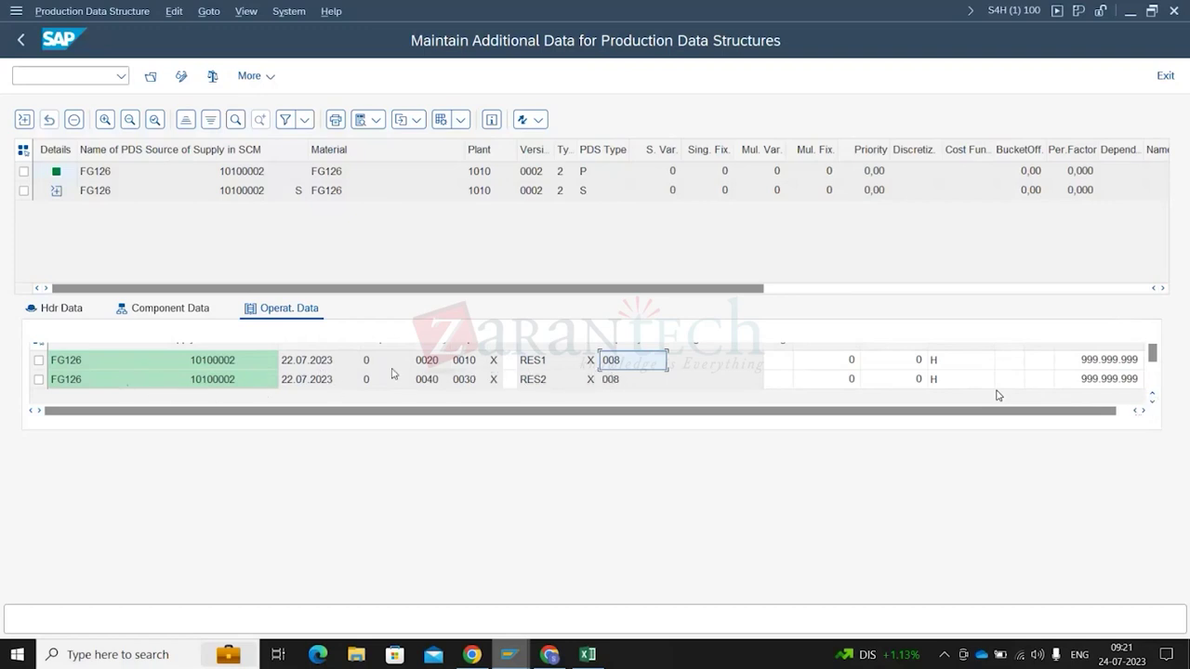
{"action": "left_click", "coordinate": [668, 382]}
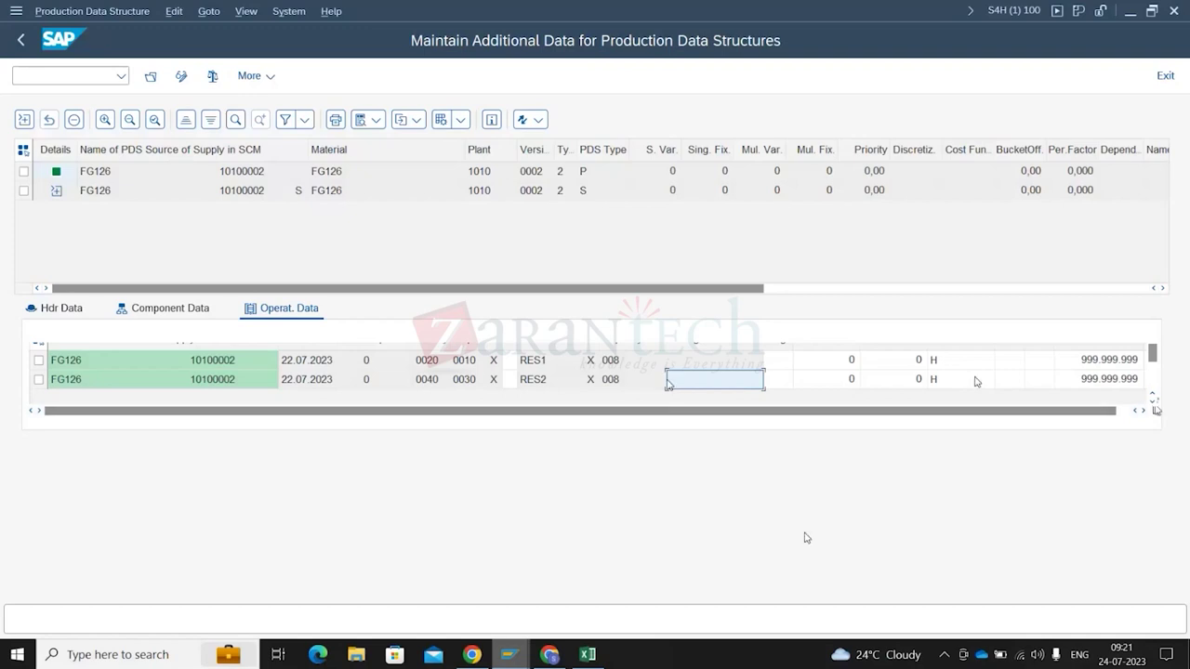
{"action": "left_click", "coordinate": [546, 375]}
{"action": "left_click", "coordinate": [546, 385]}
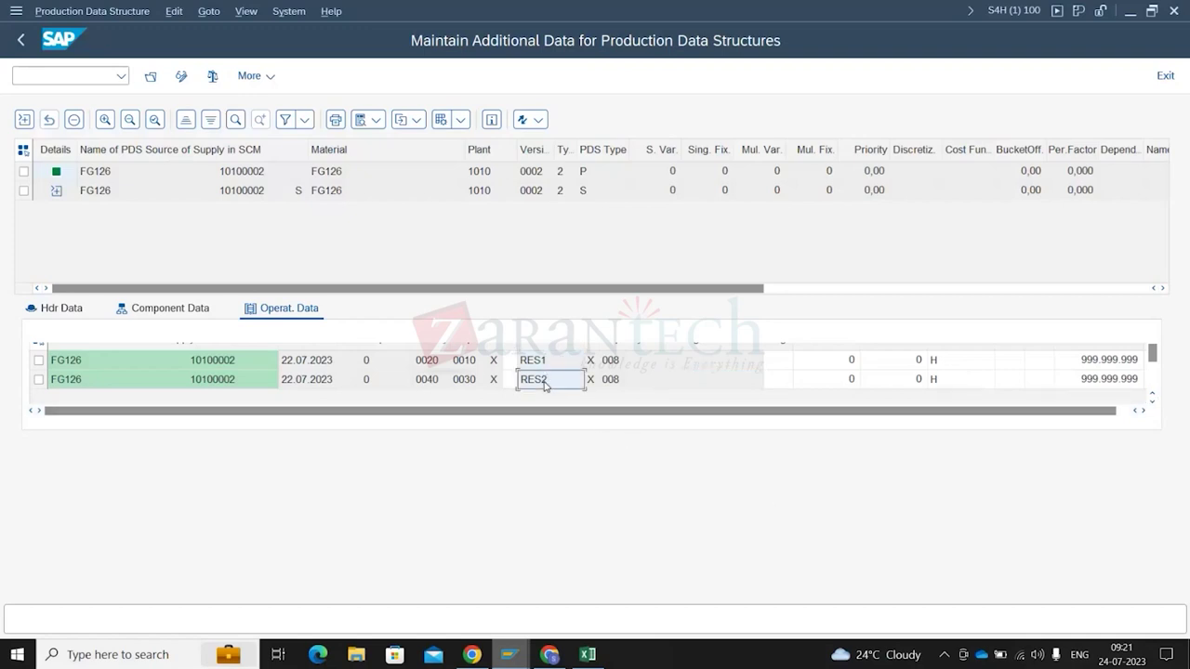
{"action": "left_click", "coordinate": [541, 360]}
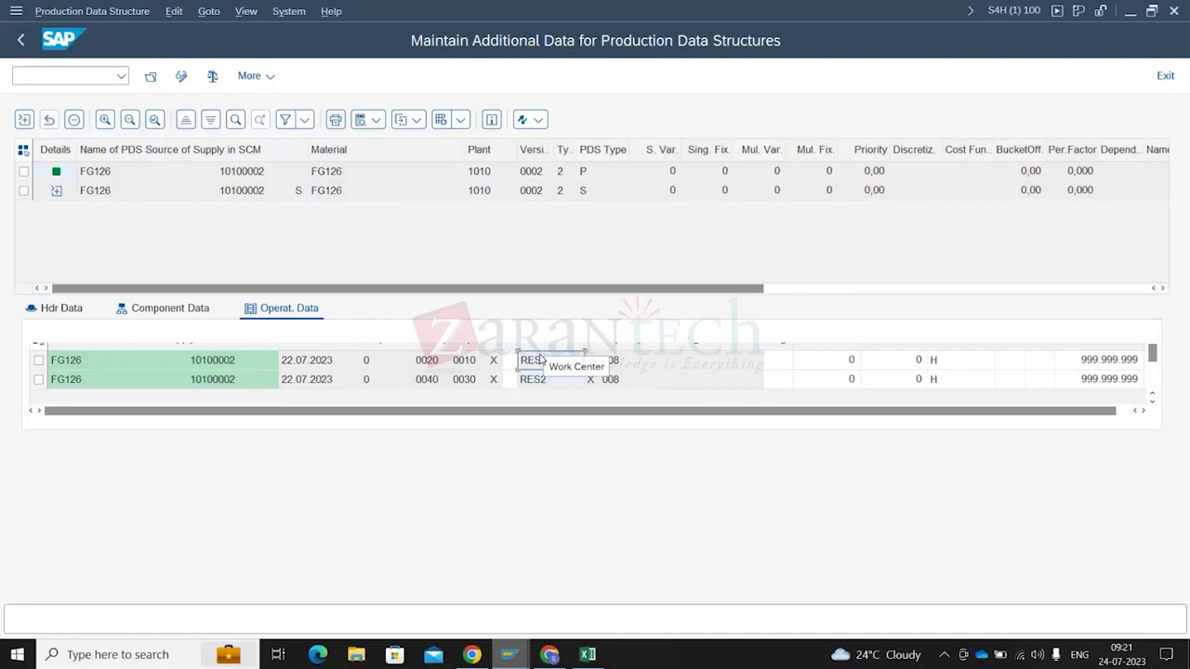
{"action": "left_click", "coordinate": [541, 360]}
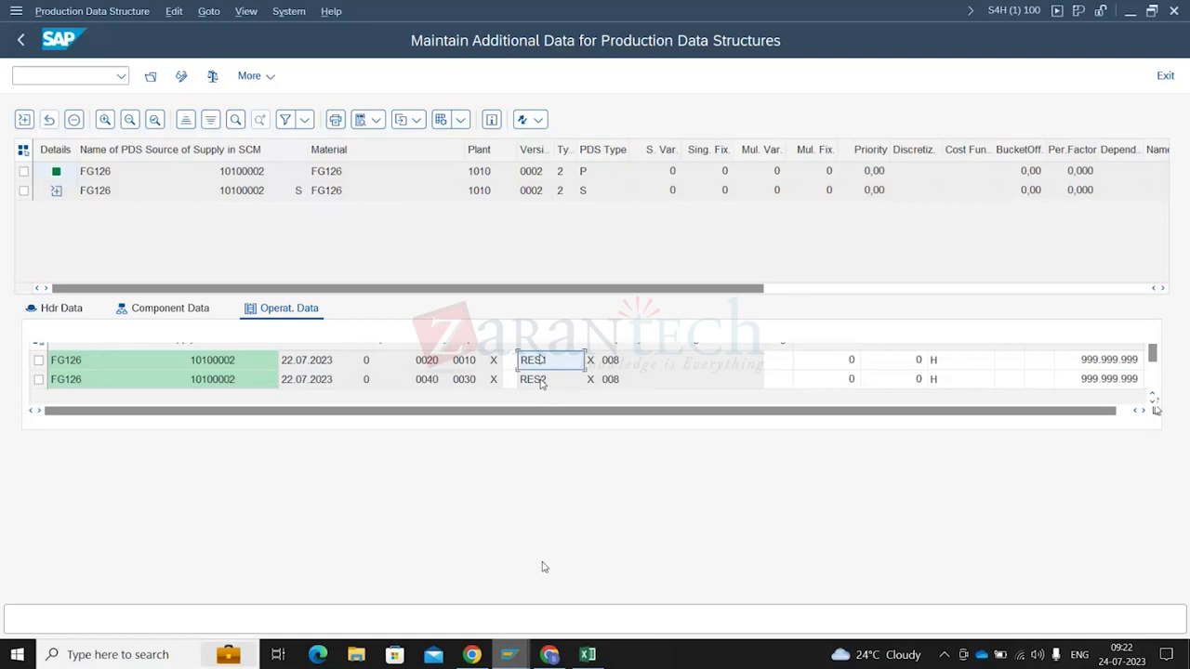
{"action": "left_click", "coordinate": [549, 655]}
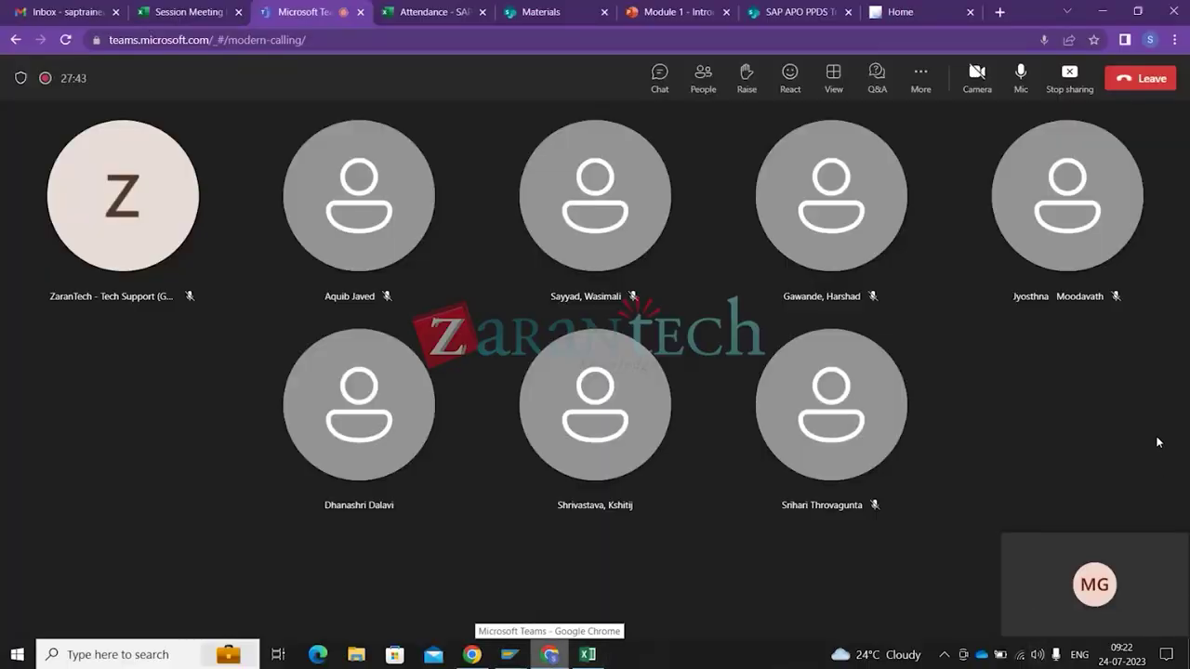
{"action": "key", "text": "alt+Tab"}
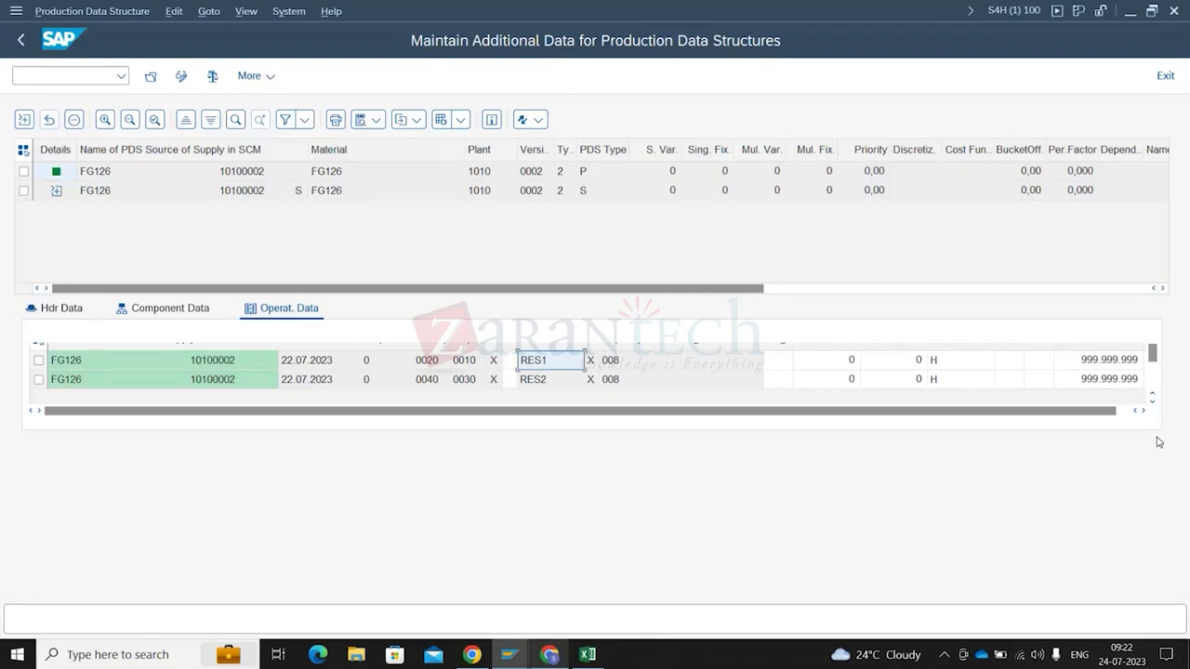
{"action": "key", "text": "alt+Tab"}
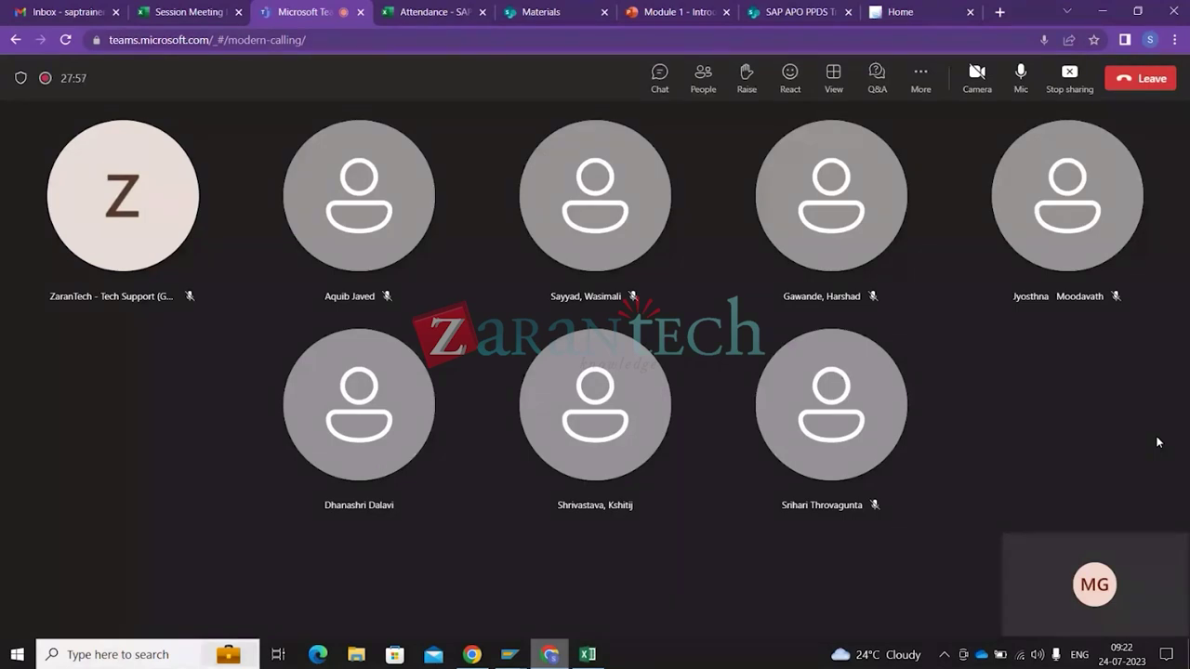
{"action": "key", "text": "alt+Tab"}
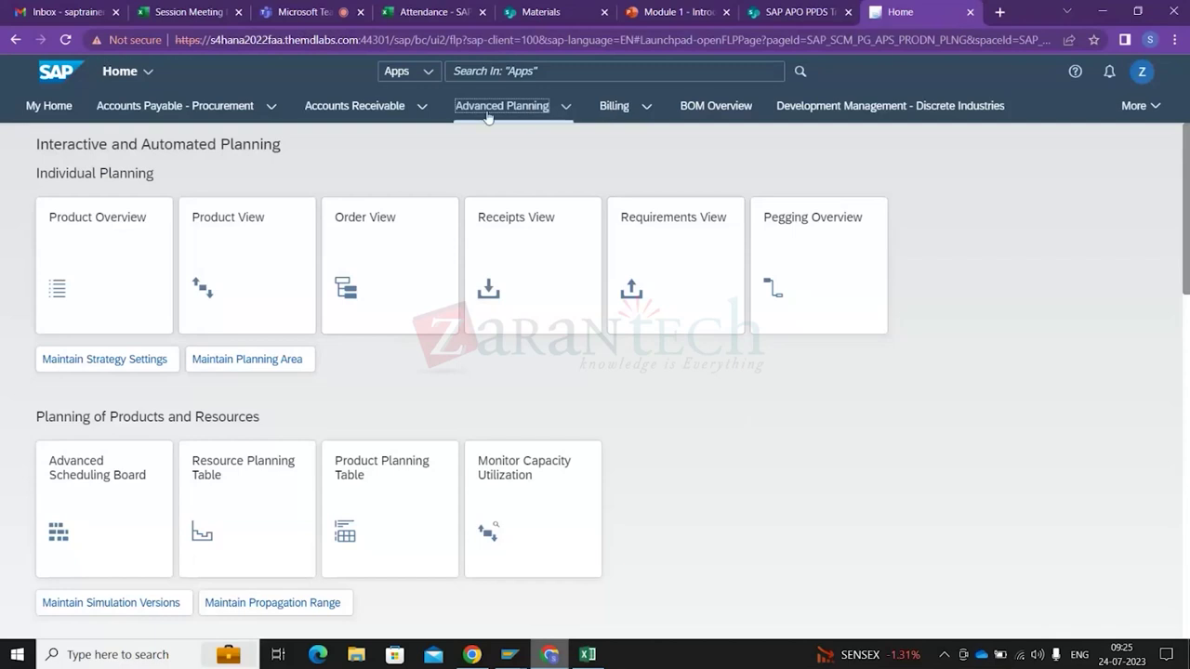
{"action": "left_click", "coordinate": [473, 71]}
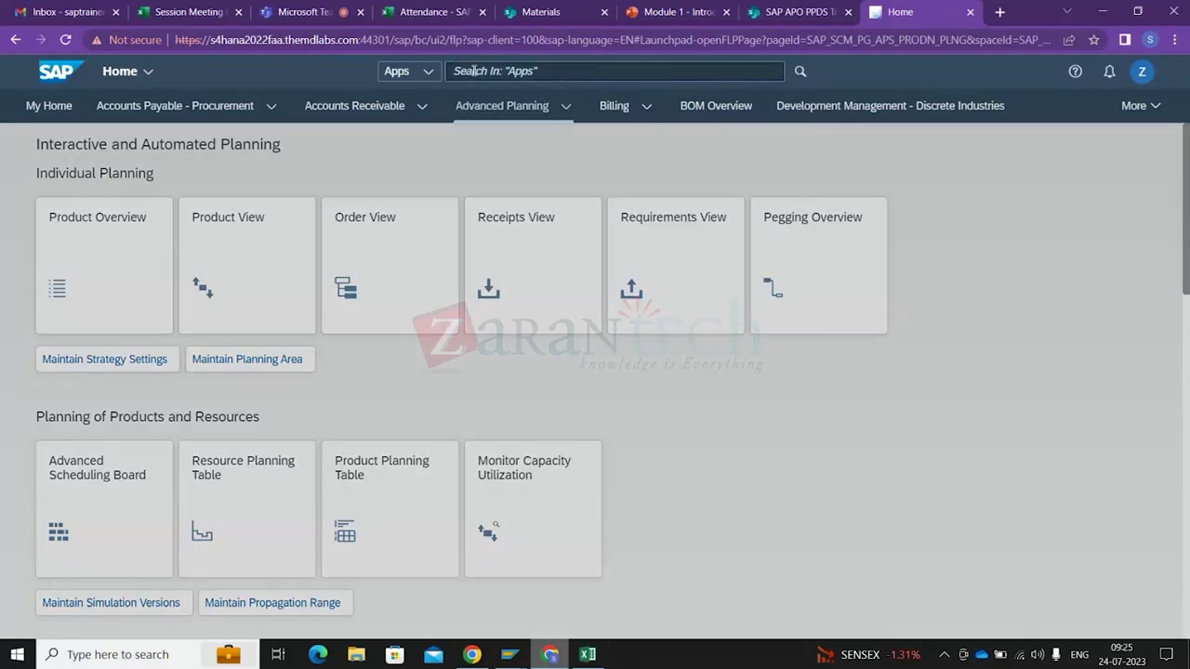
{"action": "mouse_move", "coordinate": [514, 656]}
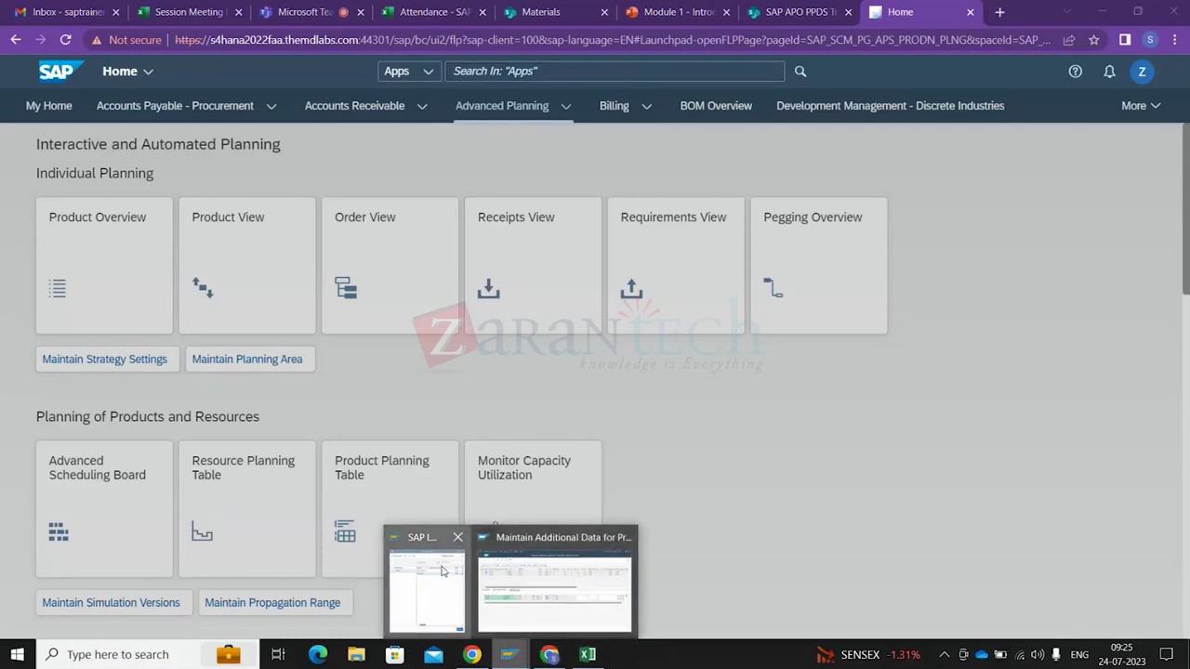
{"action": "left_click", "coordinate": [426, 595]}
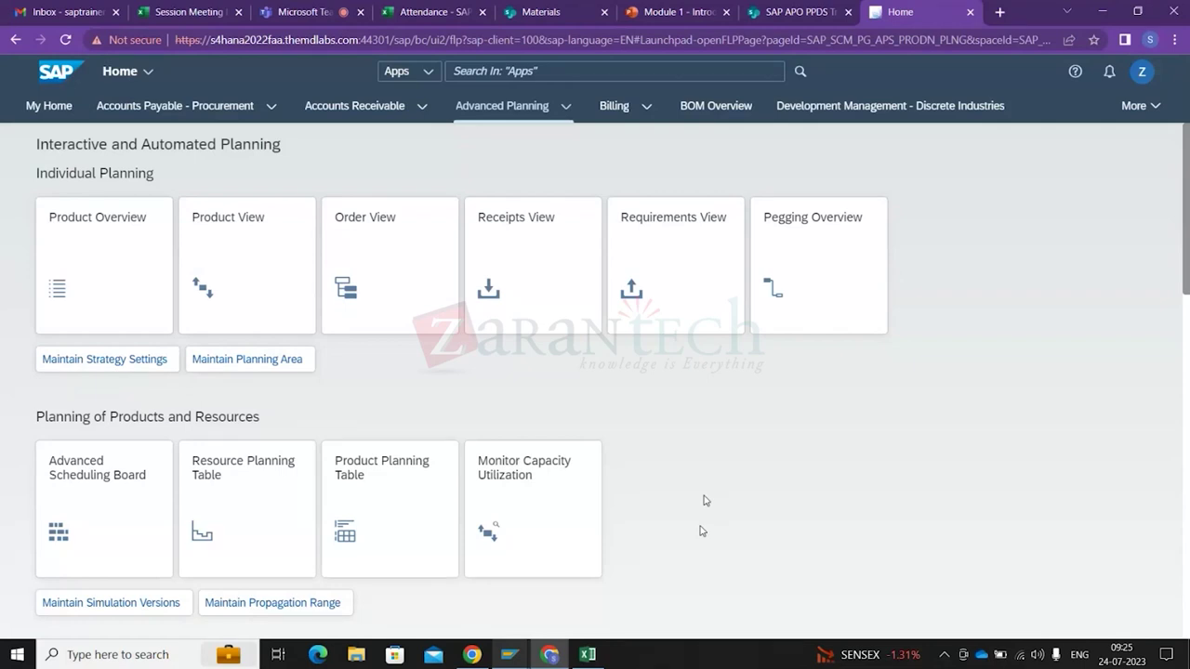
{"action": "mouse_move", "coordinate": [508, 655]}
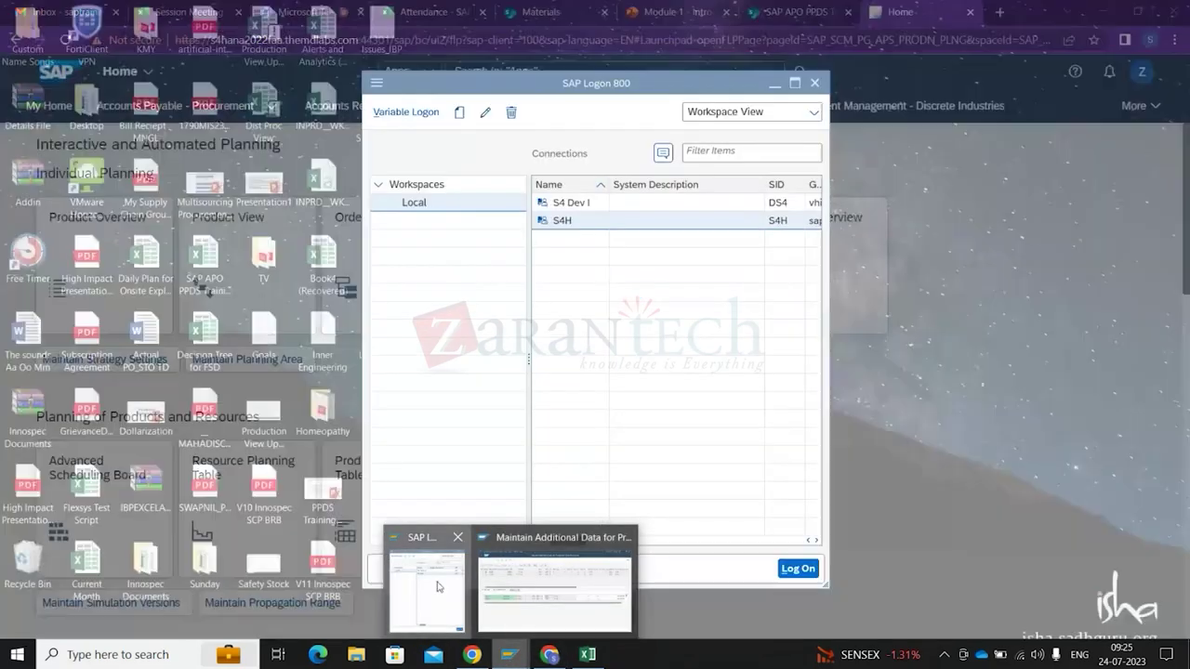
{"action": "left_click", "coordinate": [440, 587]}
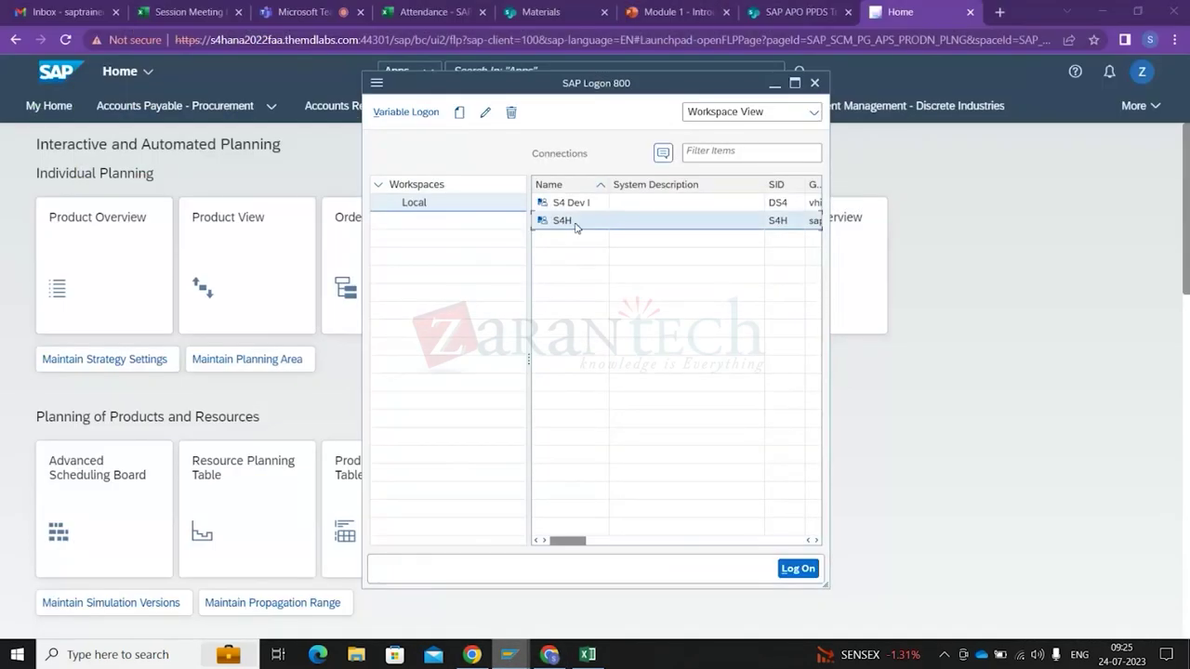
{"action": "left_click_drag", "start_coordinate": [683, 91], "coordinate": [741, 115]}
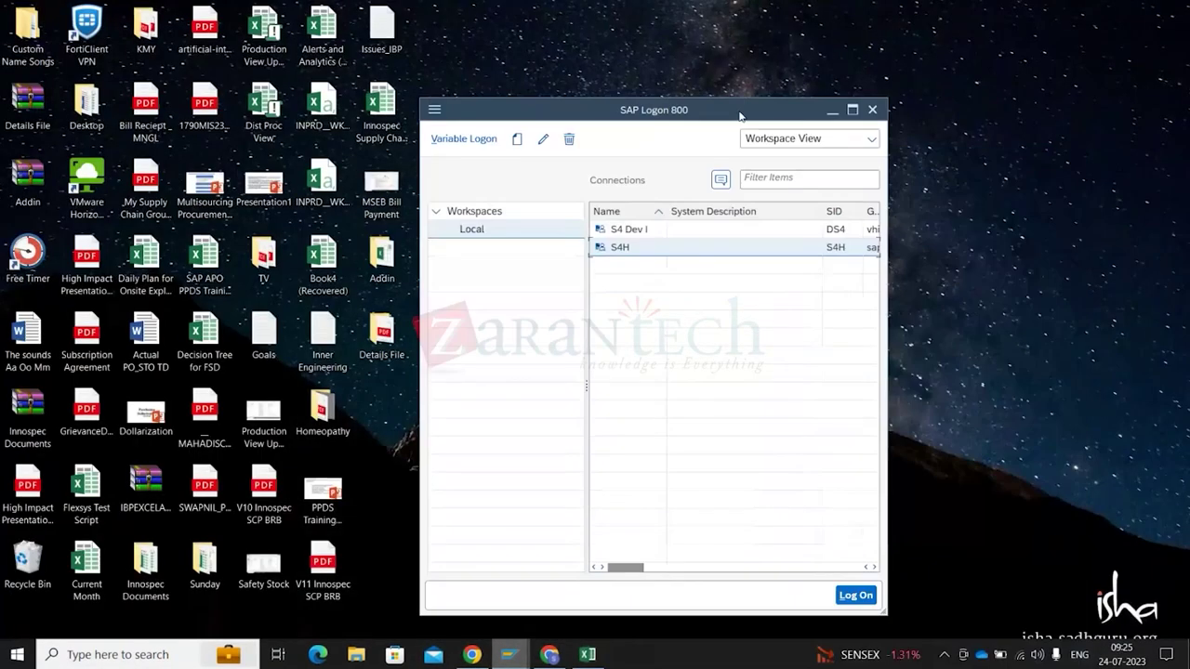
{"action": "mouse_move", "coordinate": [588, 654]}
{"action": "left_click", "coordinate": [584, 584]}
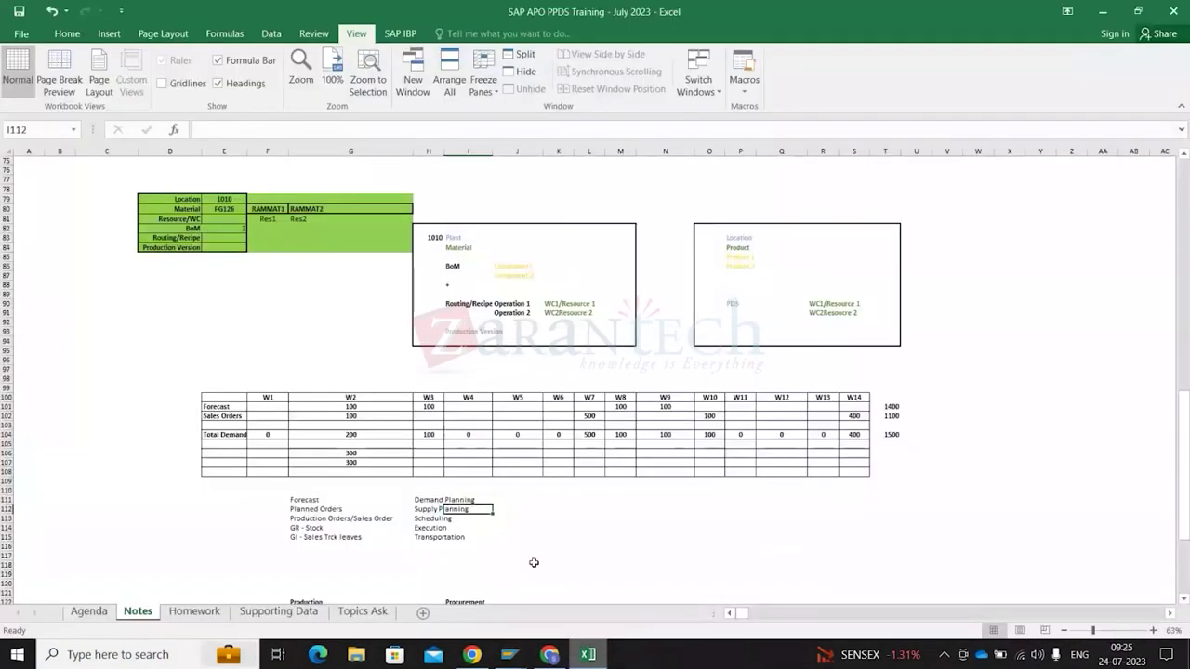
{"action": "left_click", "coordinate": [555, 660]}
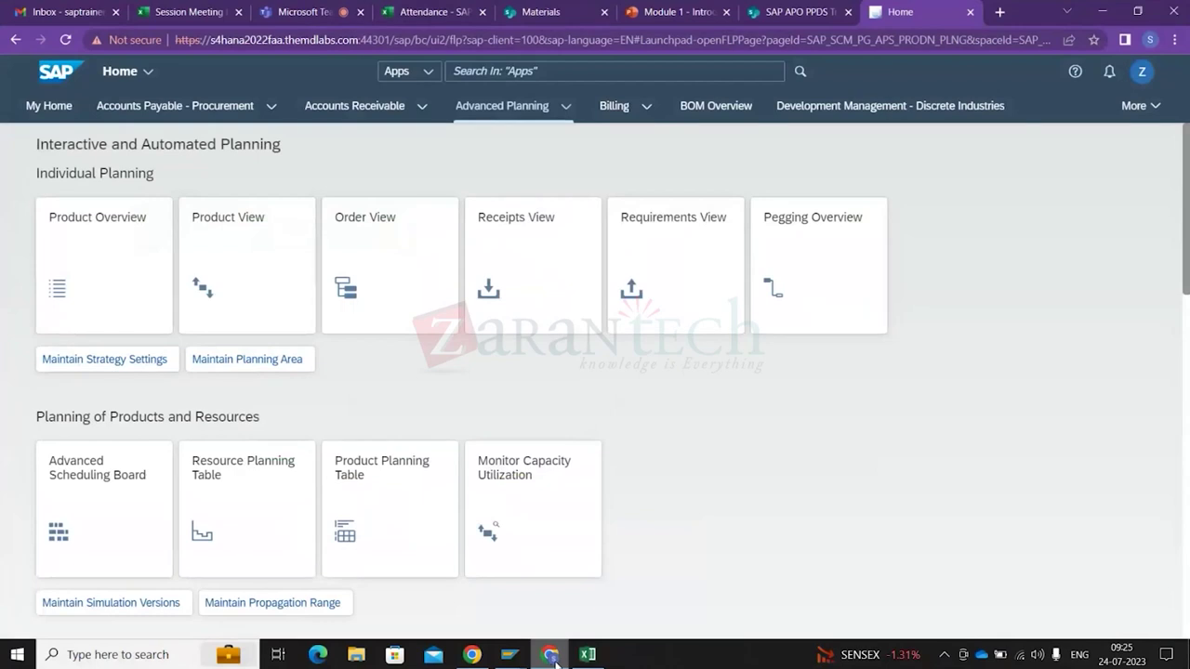
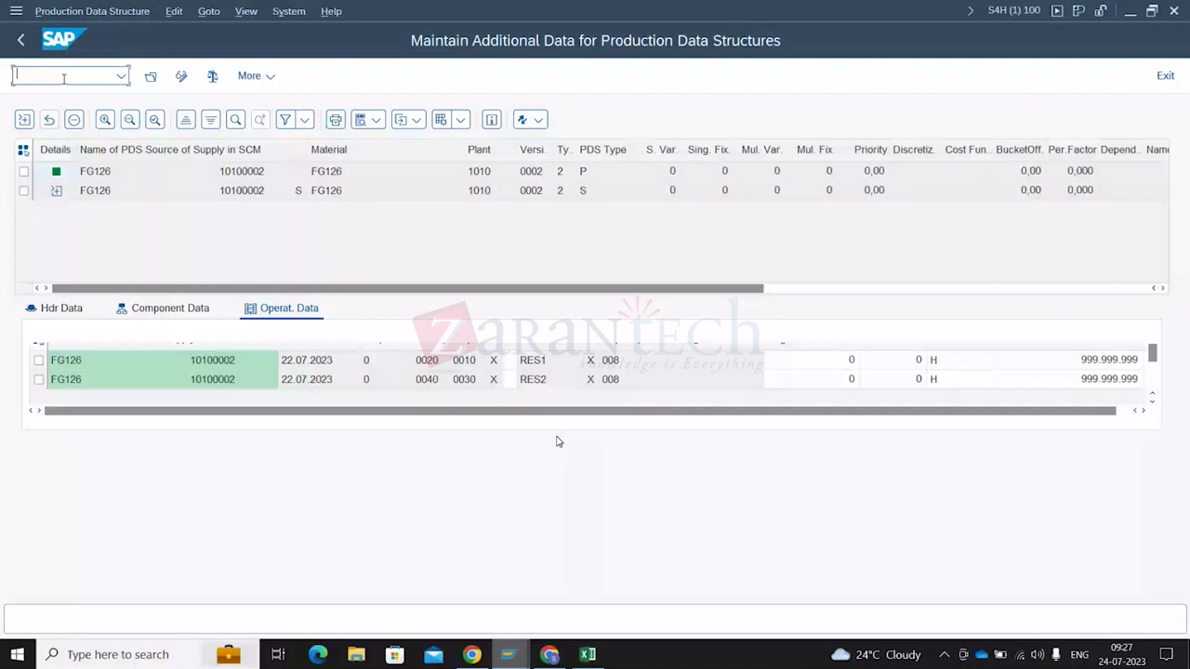
Switch to the SAP GUI session and open the Maintain Transaction screen with transaction SE93
{"action": "type", "text": "/nse"}
{"action": "key", "text": "Return"}
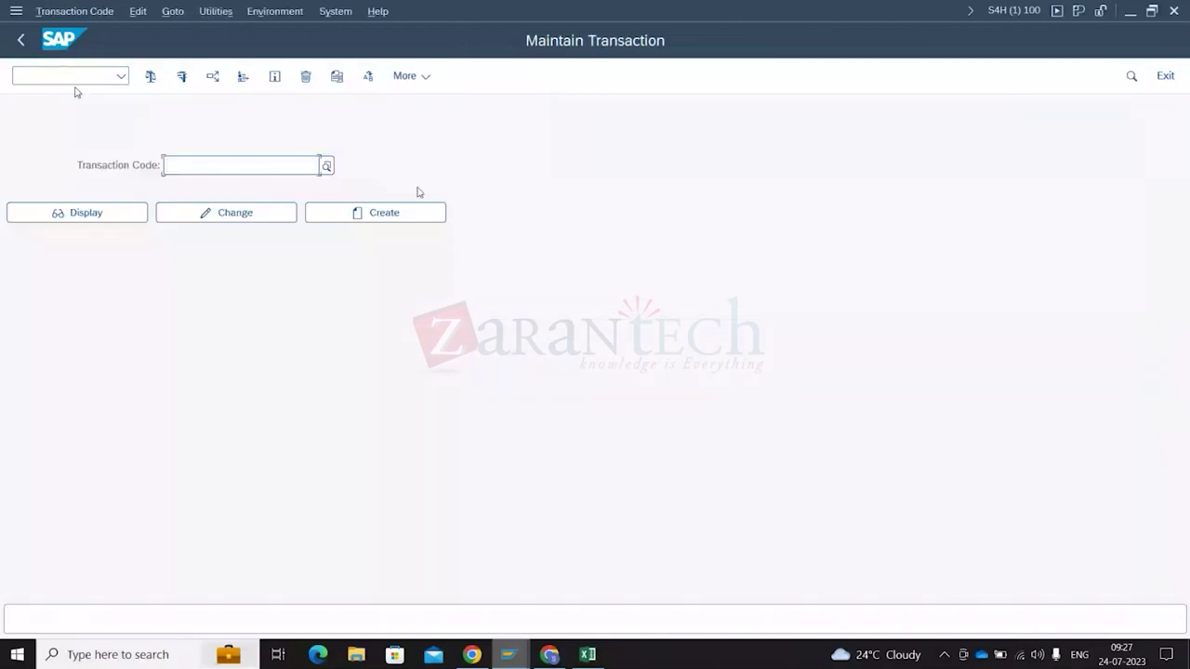
{"action": "left_click", "coordinate": [76, 82]}
{"action": "type", "text": "/nse93"}
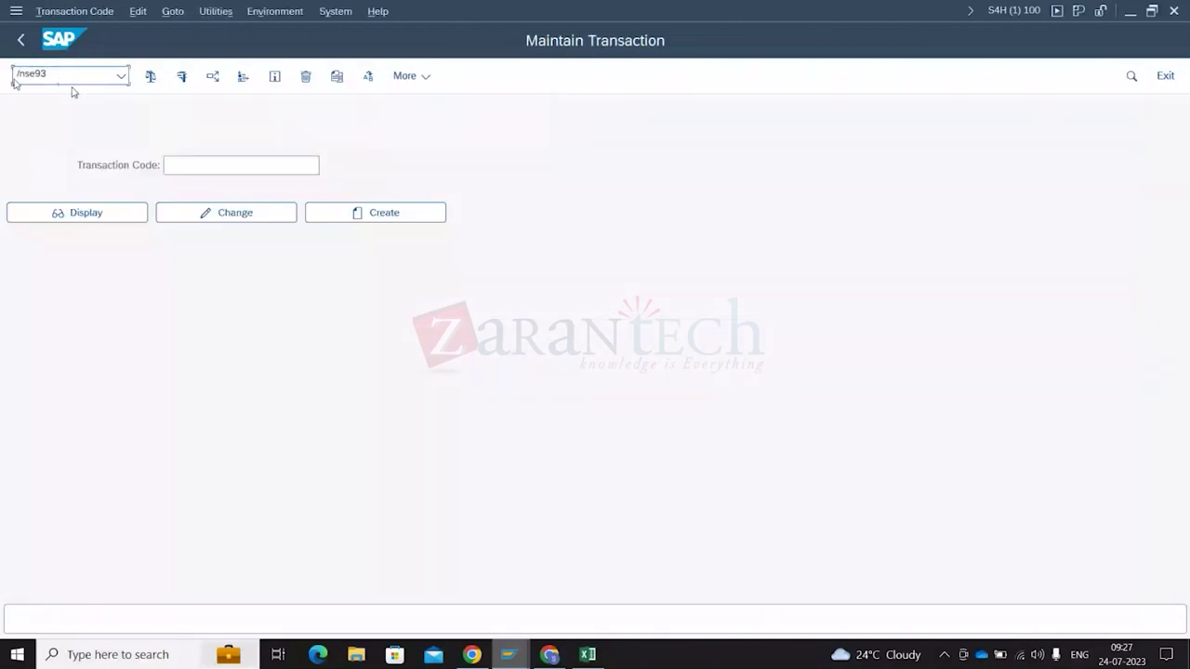
Fill in the transaction code CURTOADV_CREATE from the earlier entries
{"action": "left_click", "coordinate": [203, 171]}
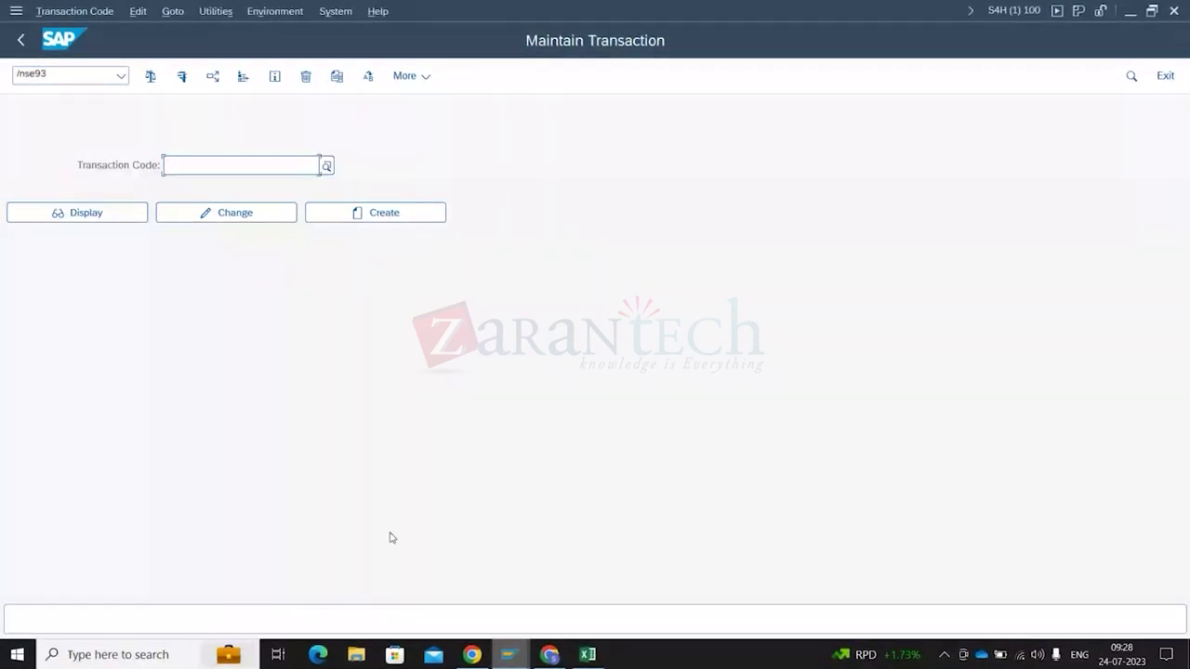
{"action": "key", "text": "BackSpace"}
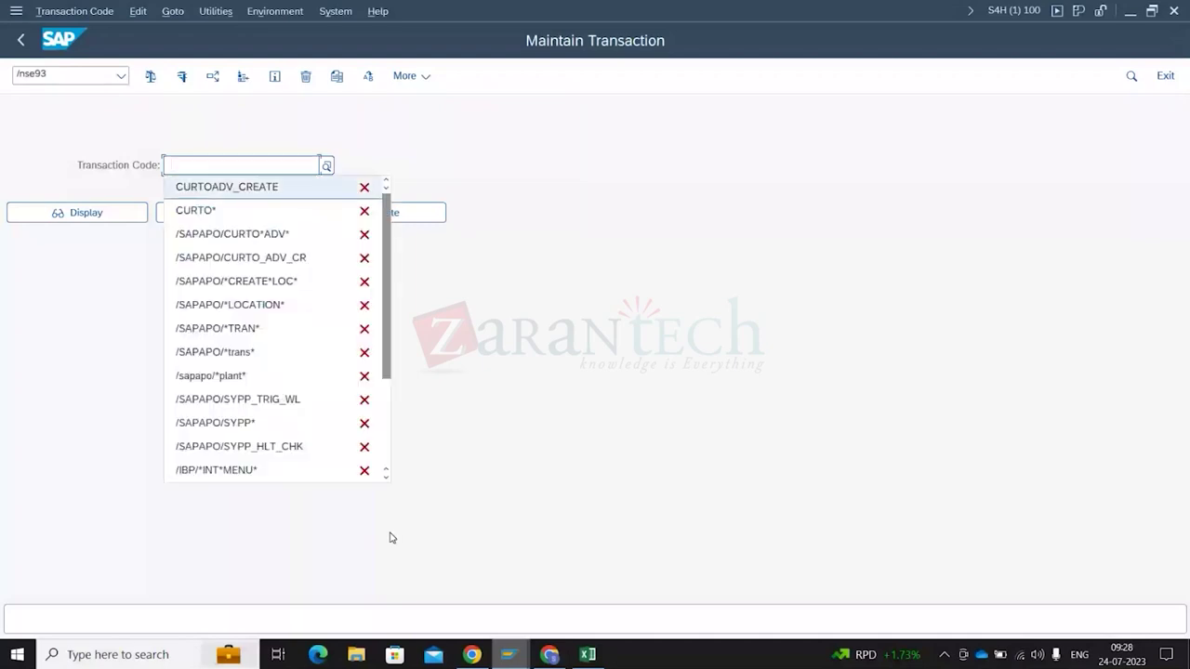
{"action": "key", "text": "Down"}
{"action": "key", "text": "Return"}
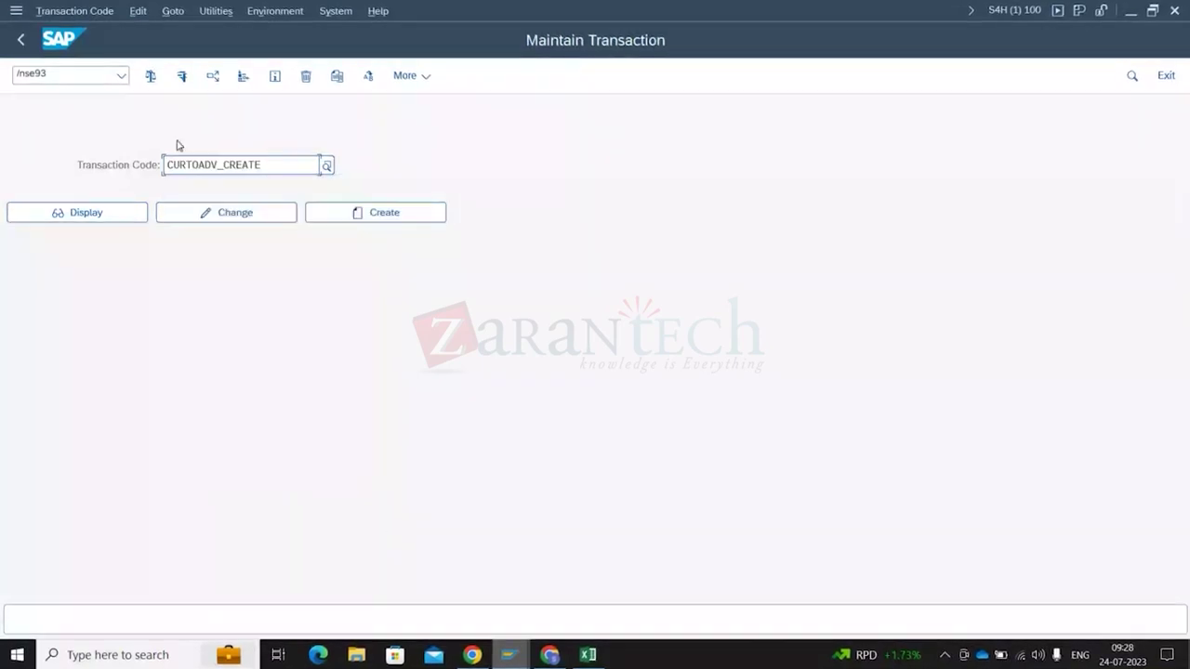
Copy CURTOADV_CREATE as the command to run and open the Transfer of Production Data Structures screen
{"action": "left_click_drag", "start_coordinate": [168, 165], "coordinate": [279, 171]}
{"action": "left_click", "coordinate": [423, 422]}
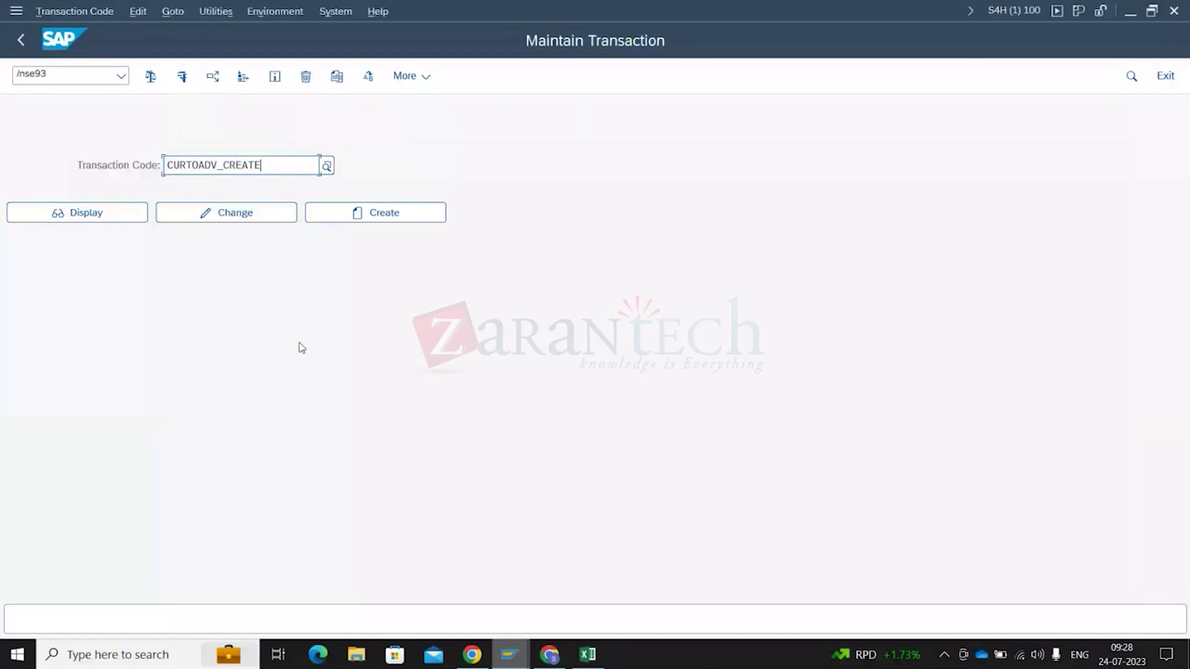
{"action": "left_click_drag", "start_coordinate": [169, 164], "coordinate": [279, 164]}
{"action": "key", "text": "ctrl+c"}
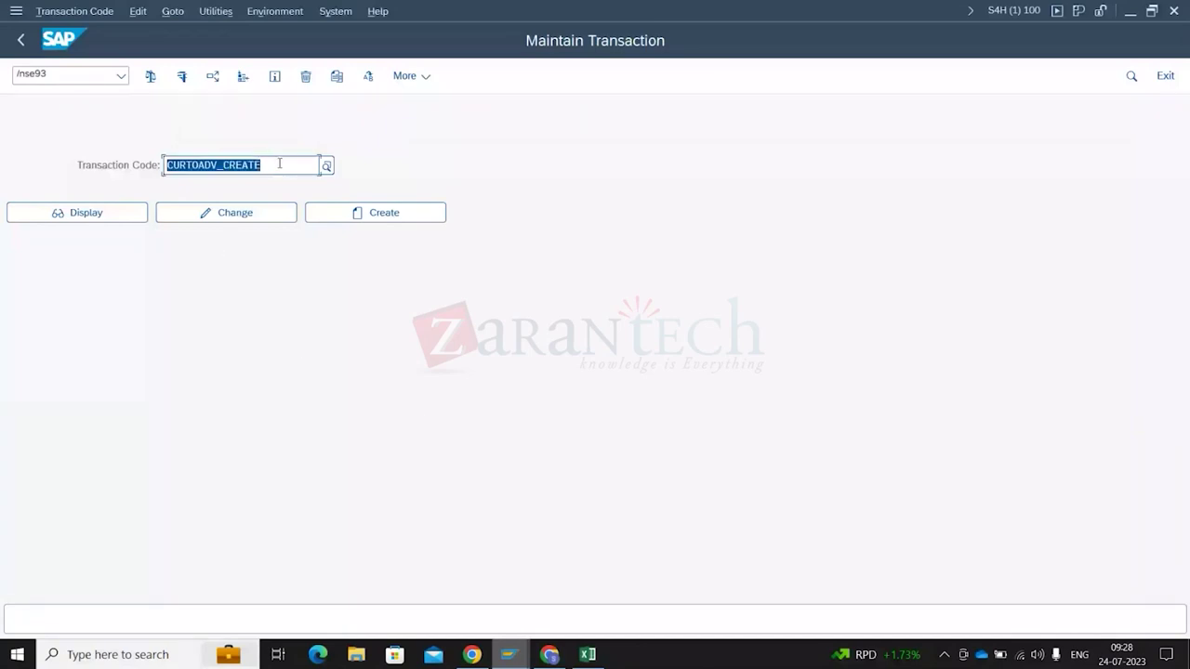
{"action": "key", "text": "ctrl+slash"}
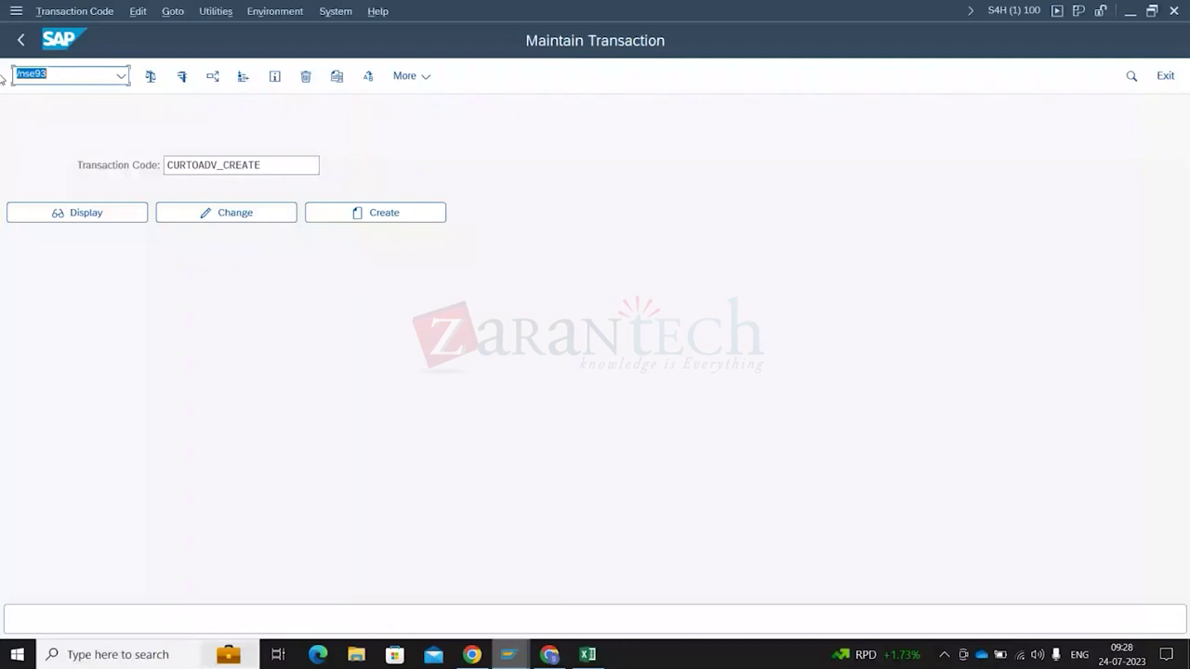
{"action": "key", "text": "ctrl+v"}
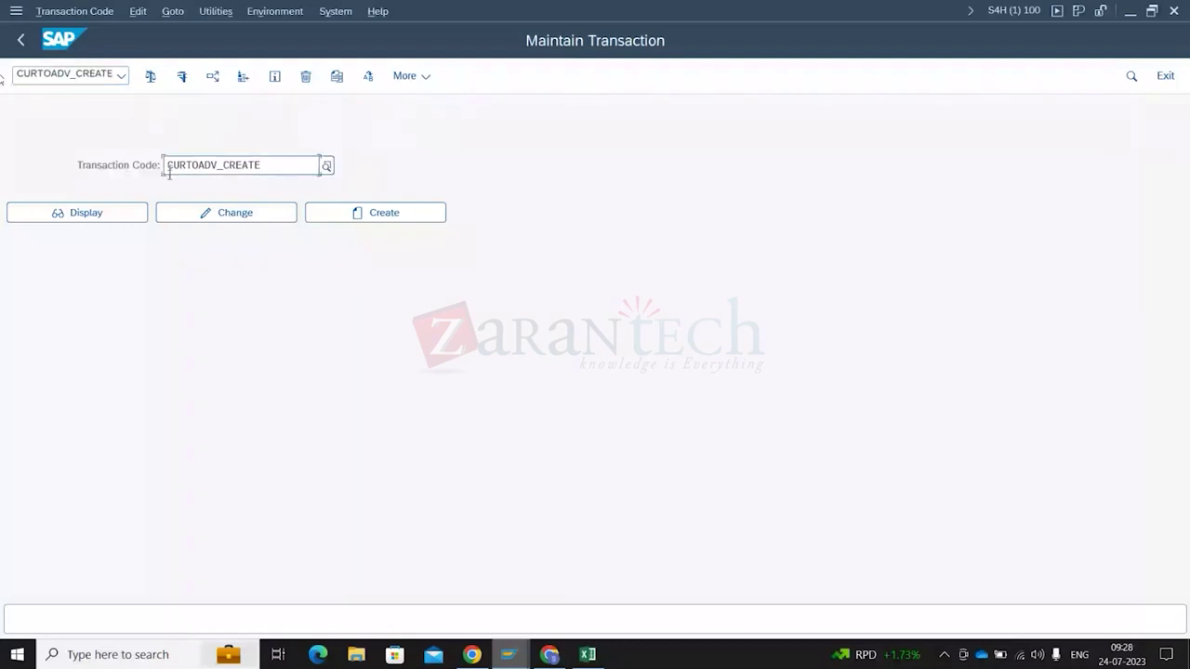
{"action": "left_click_drag", "start_coordinate": [169, 174], "coordinate": [218, 167]}
{"action": "left_click", "coordinate": [271, 160]}
{"action": "double_click", "coordinate": [180, 165]}
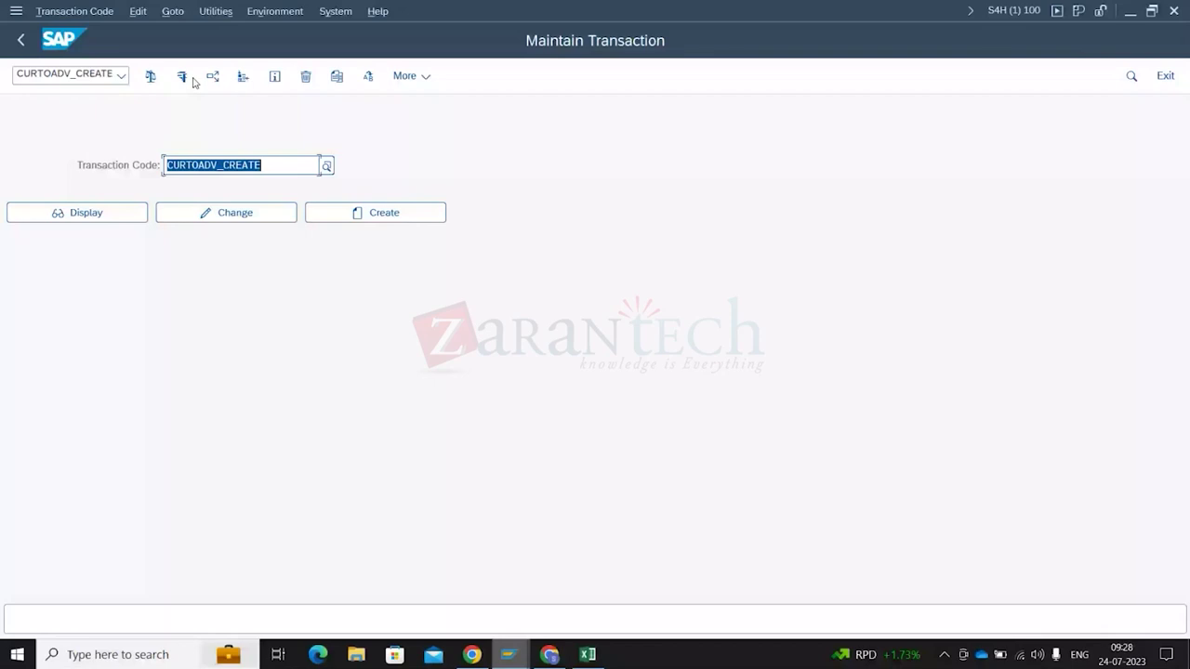
{"action": "left_click", "coordinate": [554, 586]}
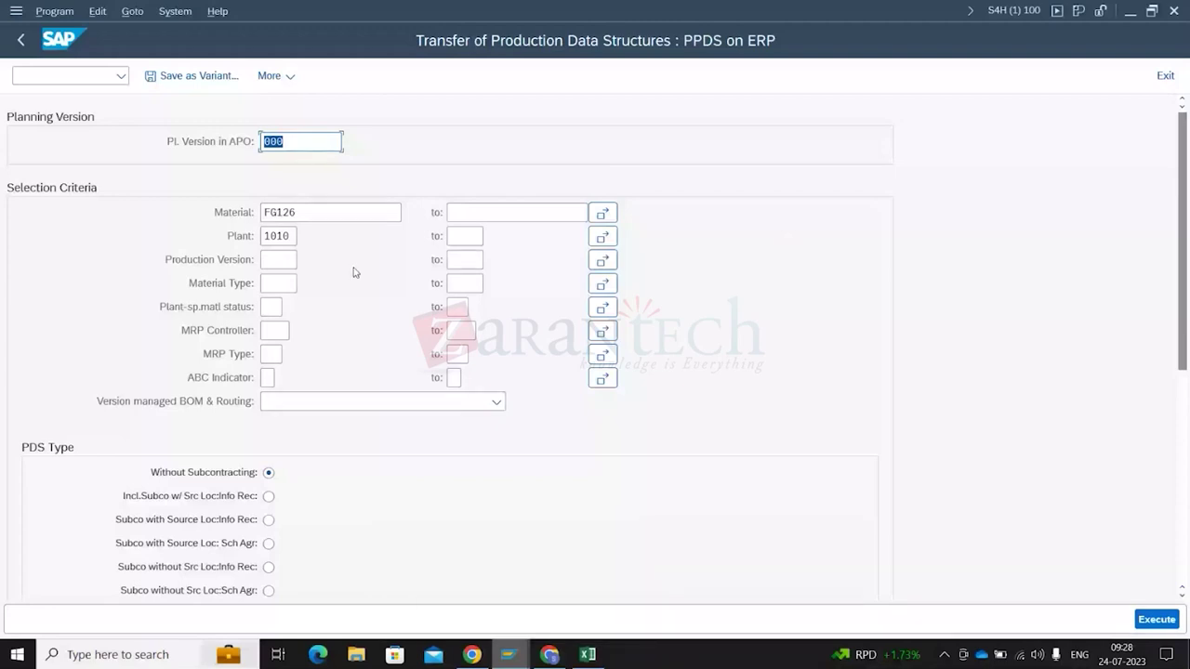
Try SIM as the planning version in APO and set it back to 000
{"action": "left_click", "coordinate": [314, 138]}
{"action": "double_click", "coordinate": [304, 141]}
{"action": "type", "text": "000"}
{"action": "double_click", "coordinate": [331, 142]}
{"action": "type", "text": "SIM"}
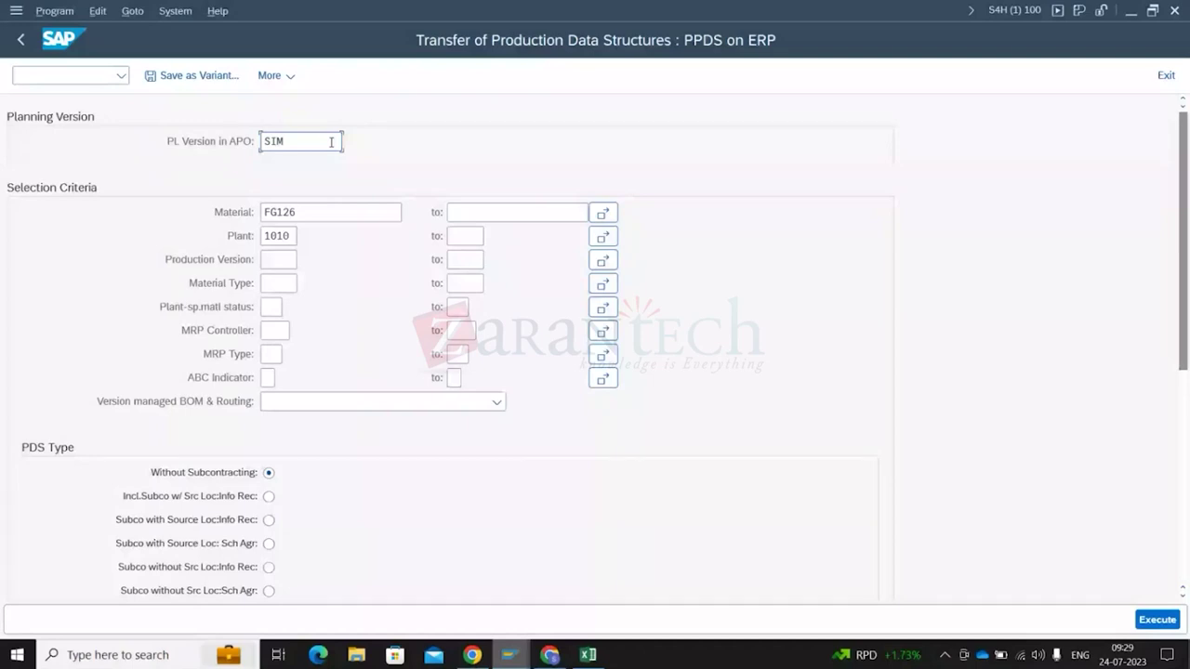
{"action": "key", "text": "BackSpace"}
{"action": "key", "text": "BackSpace"}
{"action": "key", "text": "BackSpace"}
{"action": "type", "text": "000"}
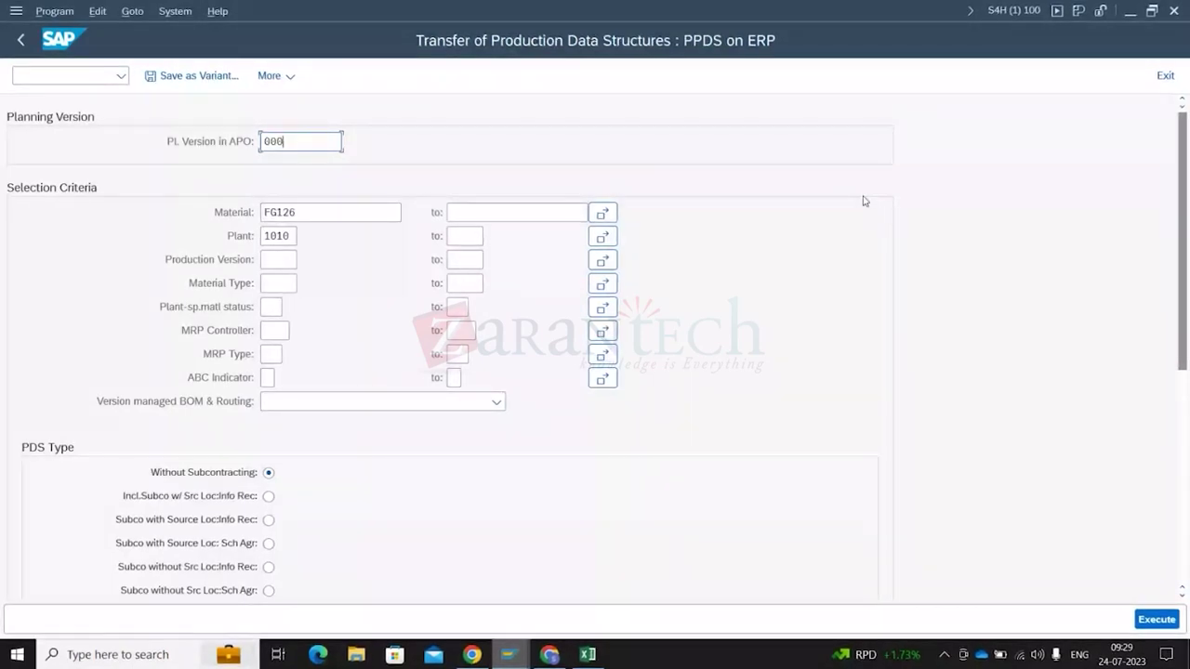
Review the selection criteria for the transfer: material FG126, plant 1010, the production version's selection options and the MRP type
{"action": "double_click", "coordinate": [299, 213]}
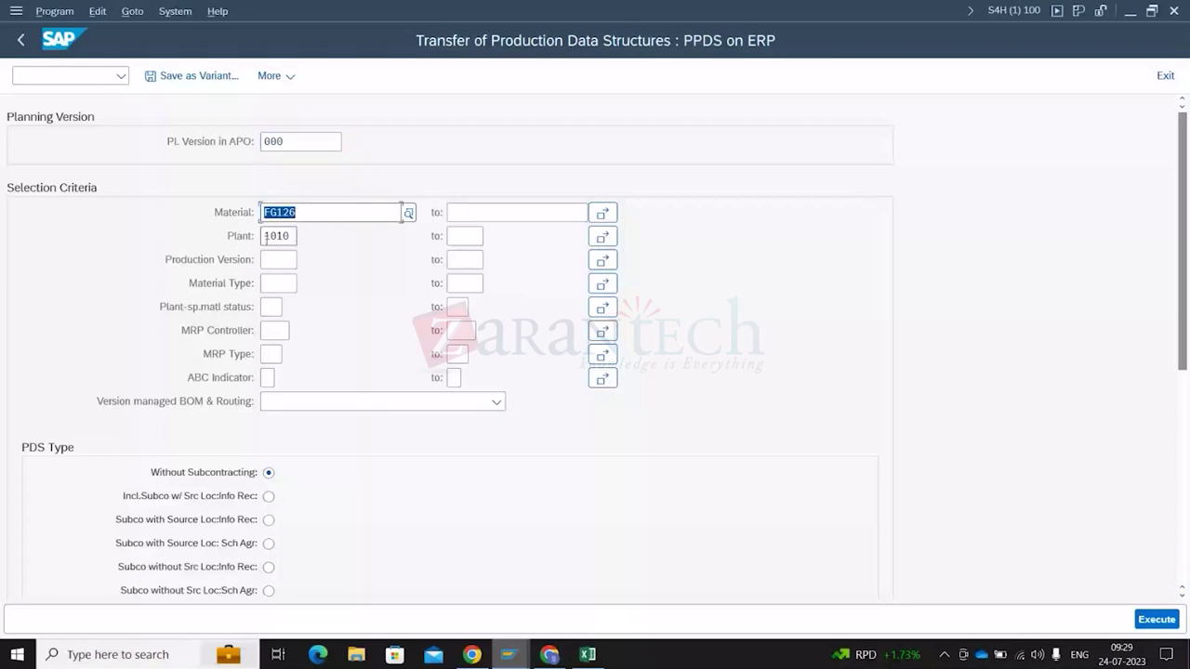
{"action": "double_click", "coordinate": [267, 236]}
{"action": "left_click", "coordinate": [277, 266]}
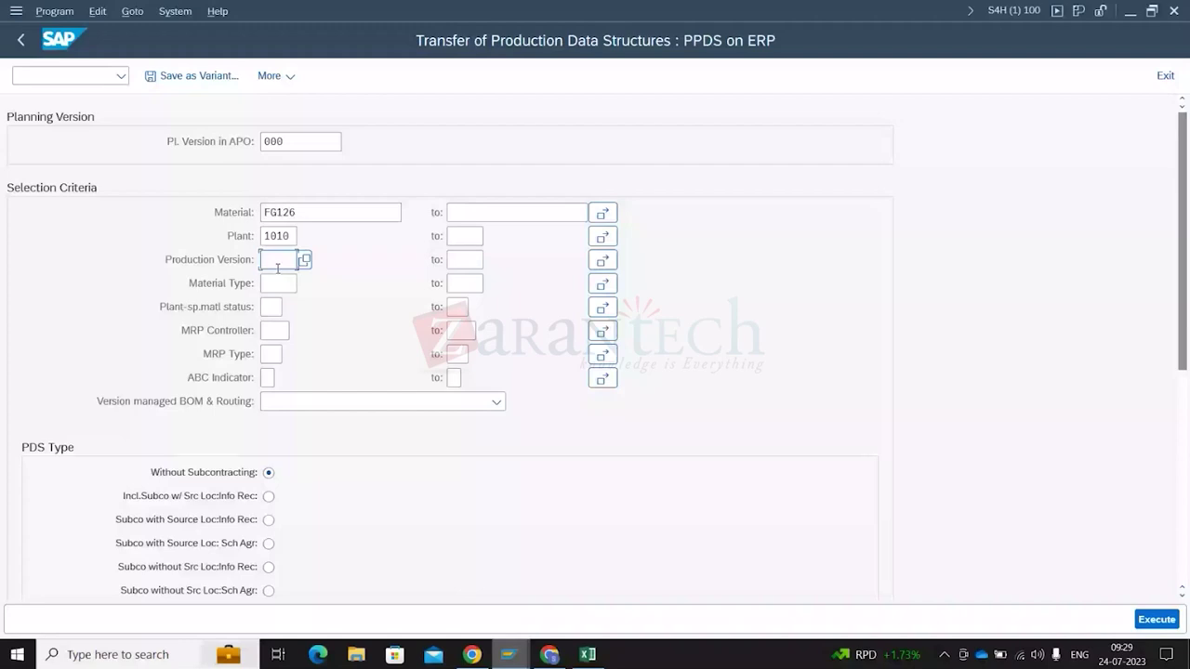
{"action": "double_click", "coordinate": [278, 265]}
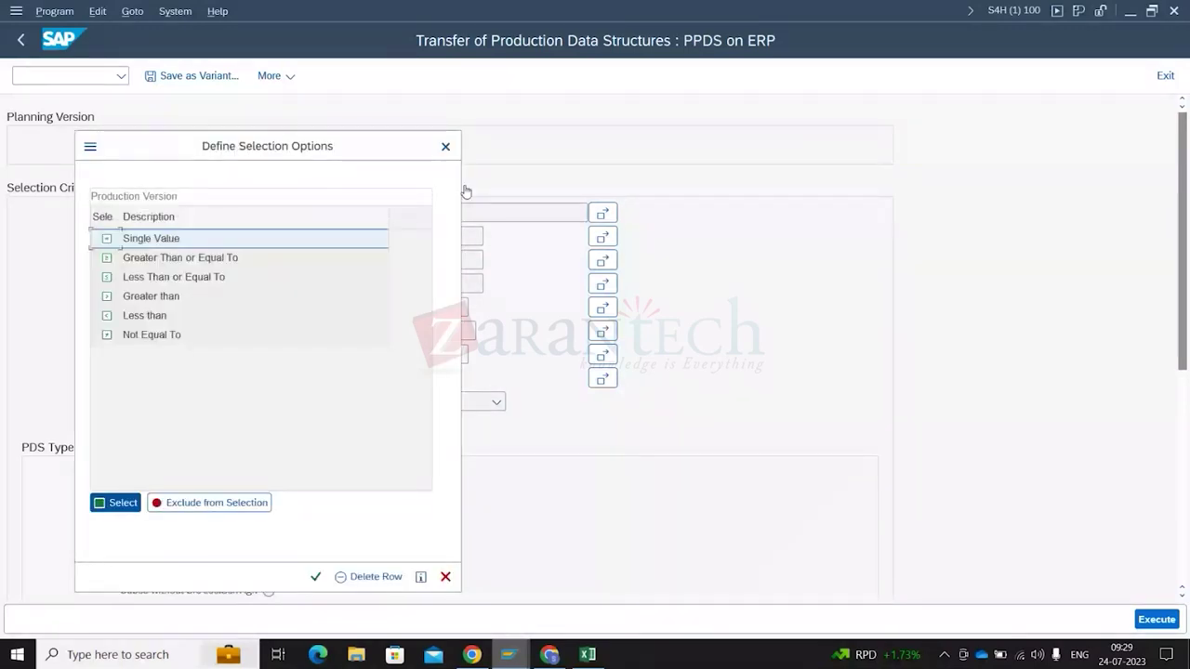
{"action": "key", "text": "Escape"}
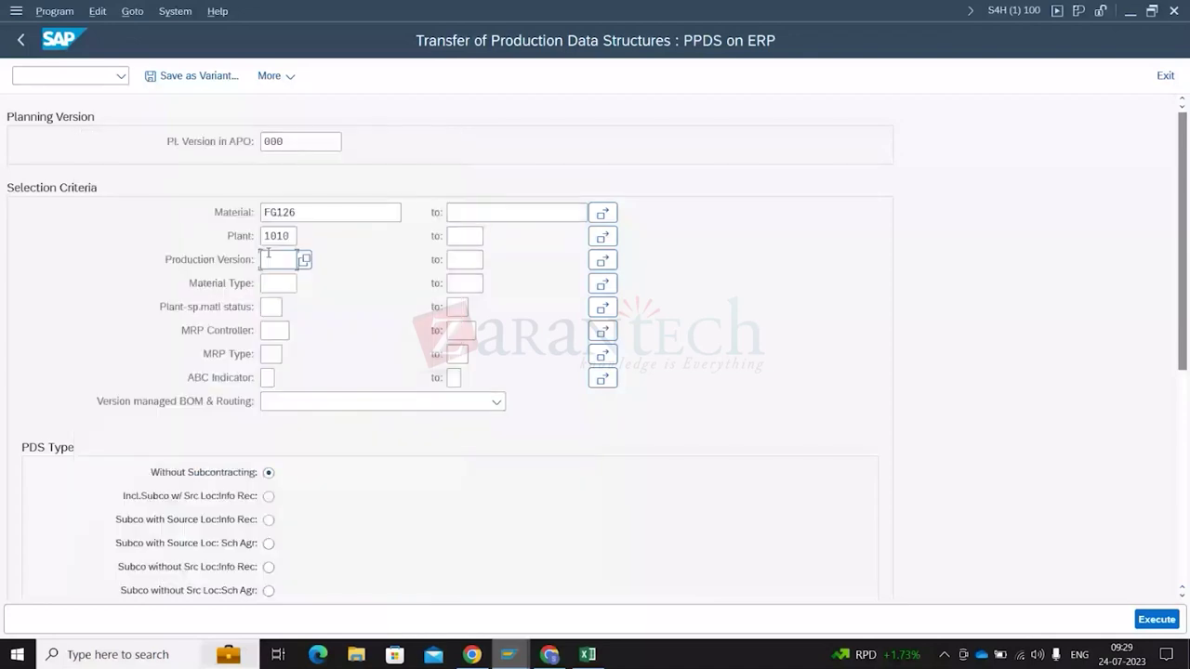
{"action": "left_click", "coordinate": [271, 354]}
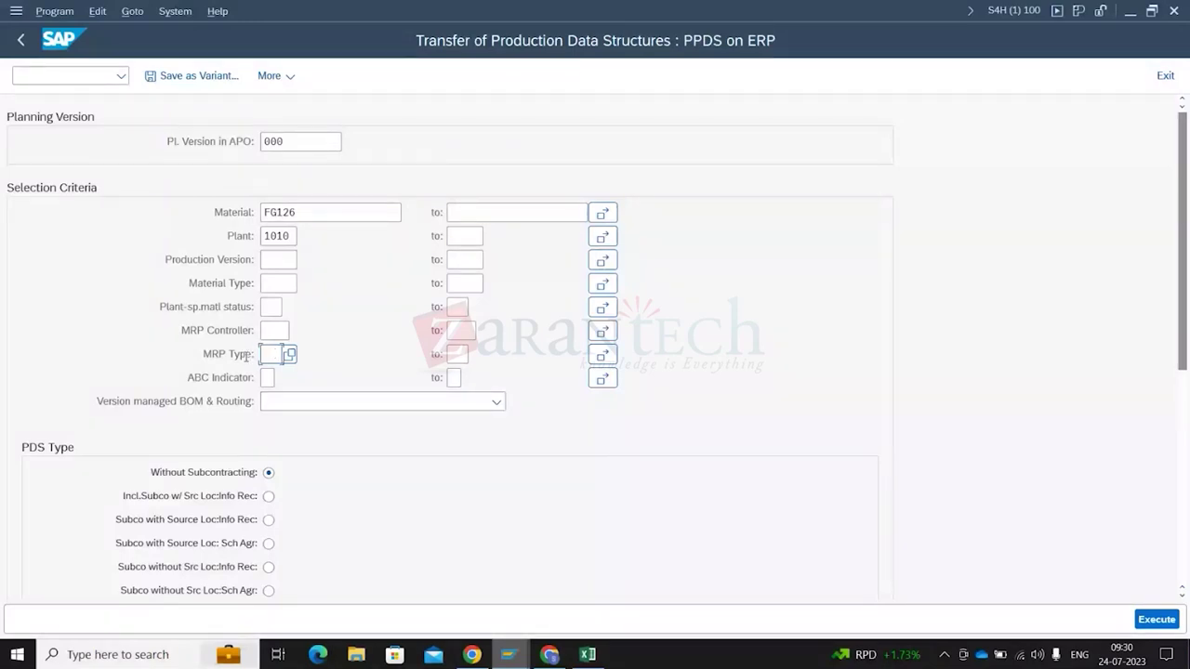
Try the PDS type including subcontracting with source location and info record, and return to Without Subcontracting
{"action": "scroll", "coordinate": [452, 409], "scroll_direction": "down", "scroll_amount": 3}
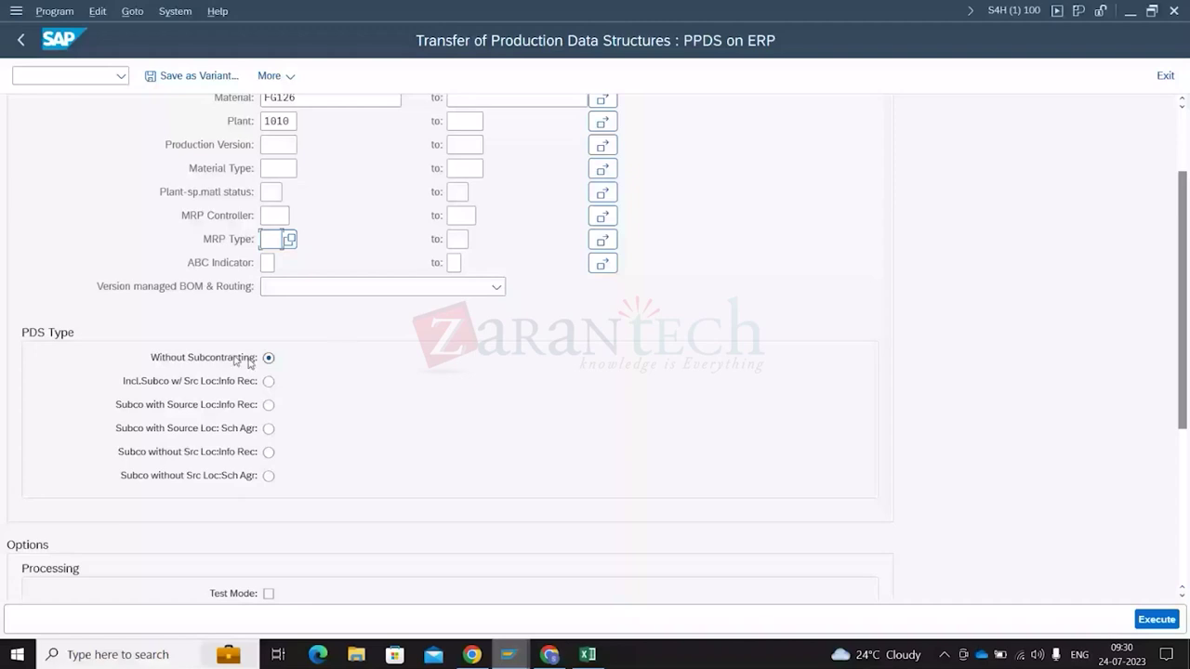
{"action": "left_click", "coordinate": [191, 382]}
{"action": "left_click", "coordinate": [269, 381]}
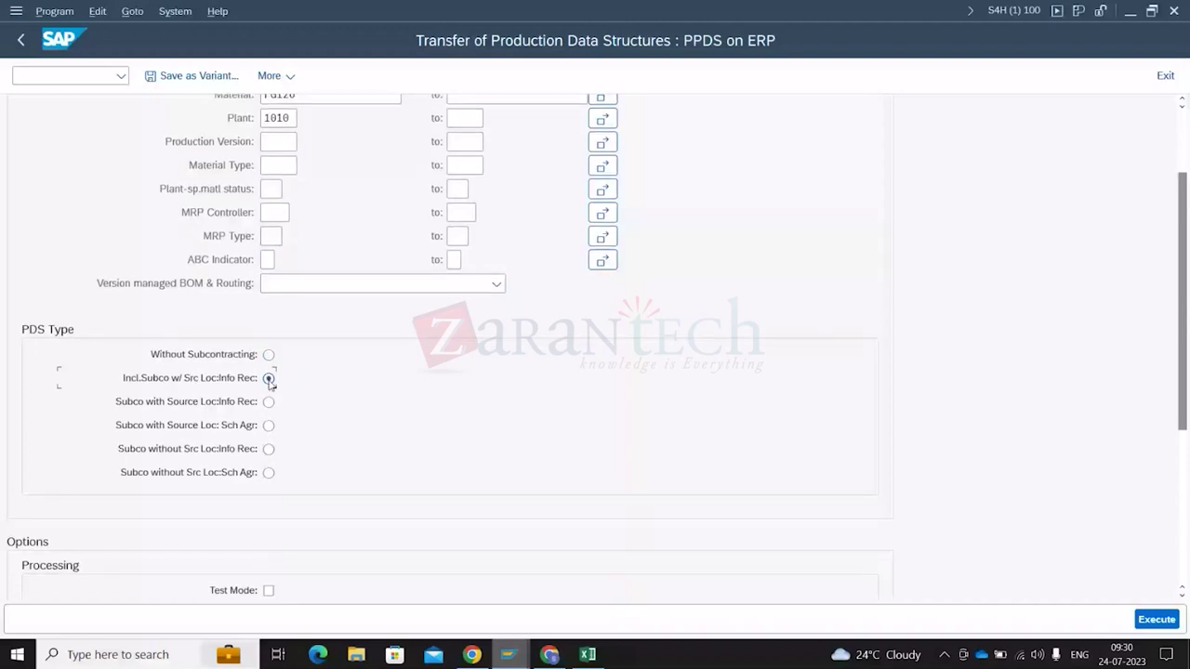
{"action": "key", "text": "Up"}
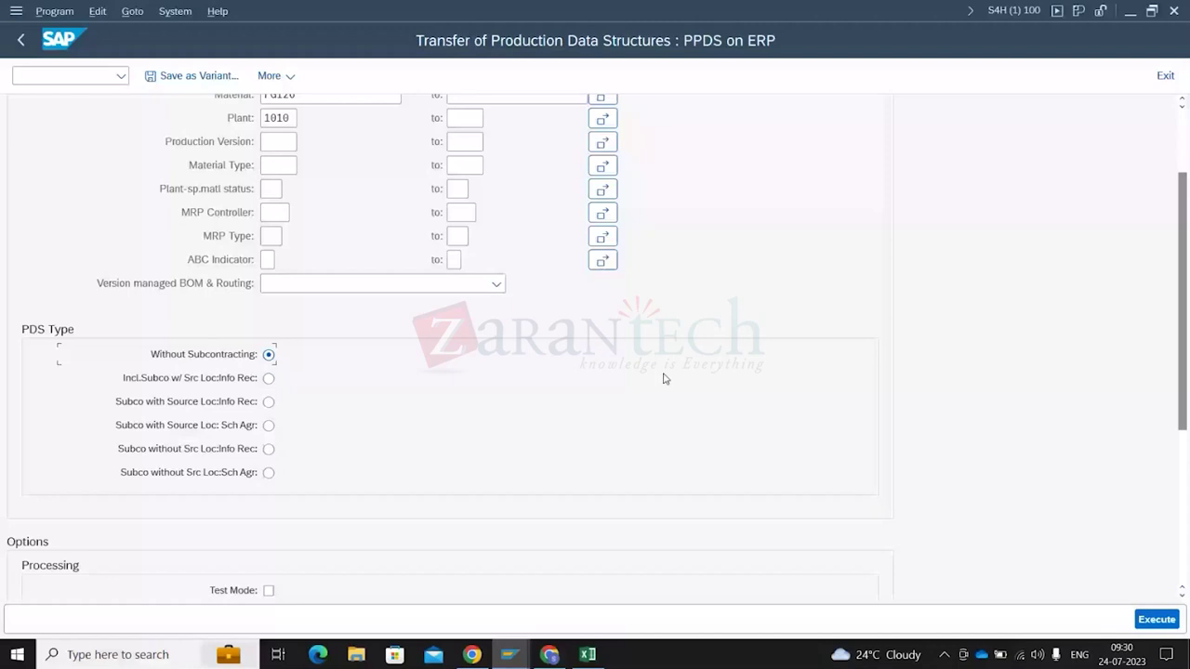
Switch to the SAP APO PPDS Training workbook in Excel and enter the topic Subcontracting in cell B6 of the Homework sheet
{"action": "key", "text": "alt+Tab"}
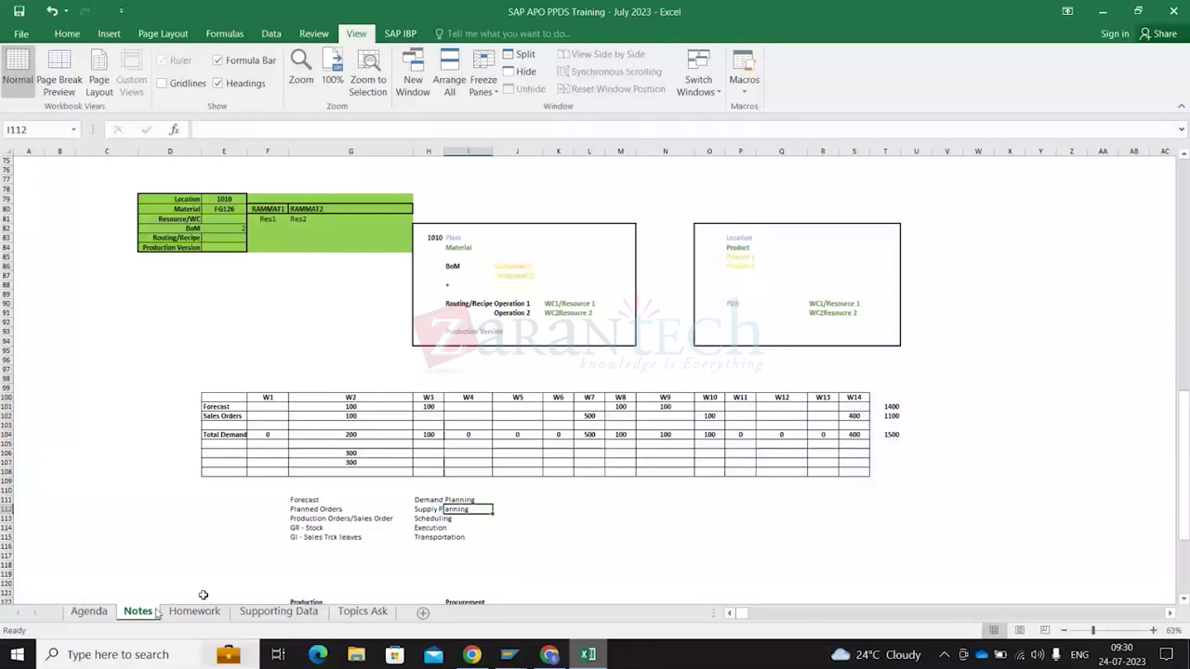
{"action": "left_click", "coordinate": [194, 611]}
{"action": "left_click", "coordinate": [95, 264]}
{"action": "type", "text": "Subcon"}
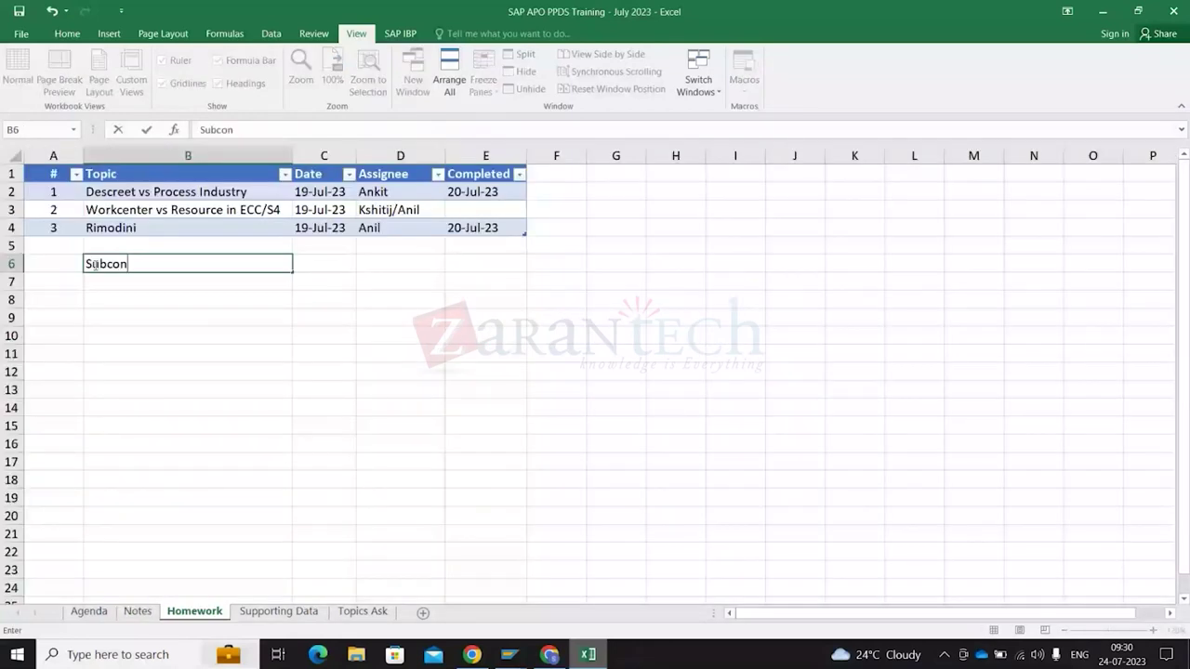
{"action": "type", "text": "tracting"}
{"action": "key", "text": "Left"}
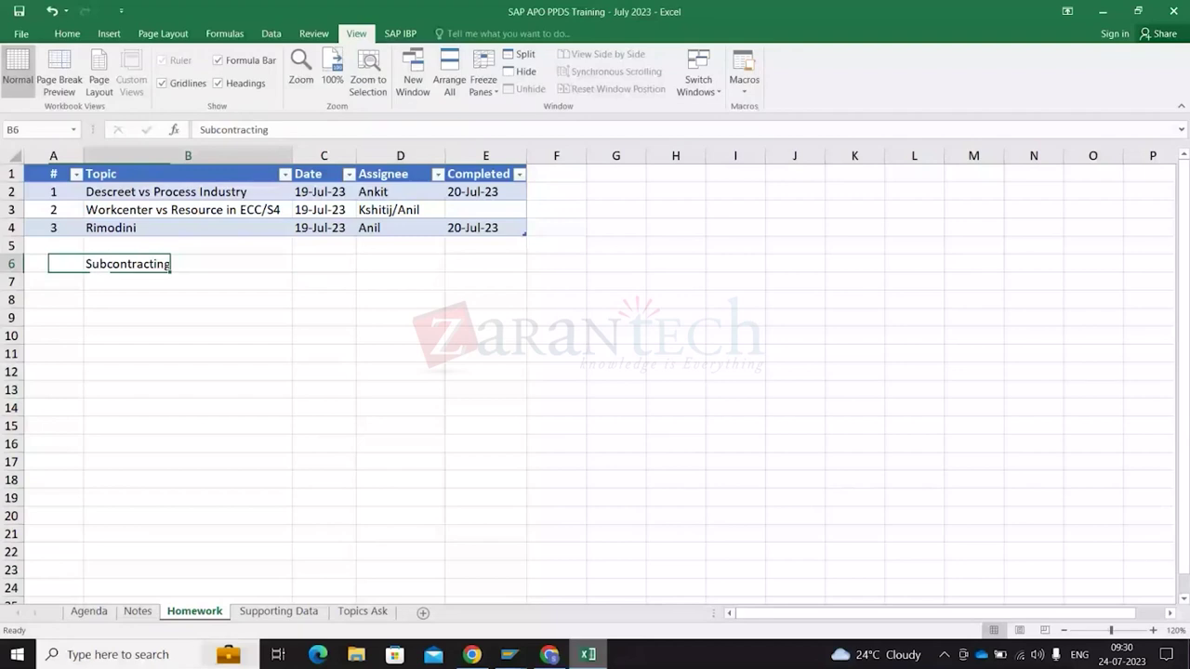
Enter the assignee's name for the Subcontracting topic in cell D6
{"action": "key", "text": "Right"}
{"action": "key", "text": "Right"}
{"action": "key", "text": "Right"}
{"action": "type", "text": "Anil"}
{"action": "key", "text": "Return"}
{"action": "key", "text": "Up"}
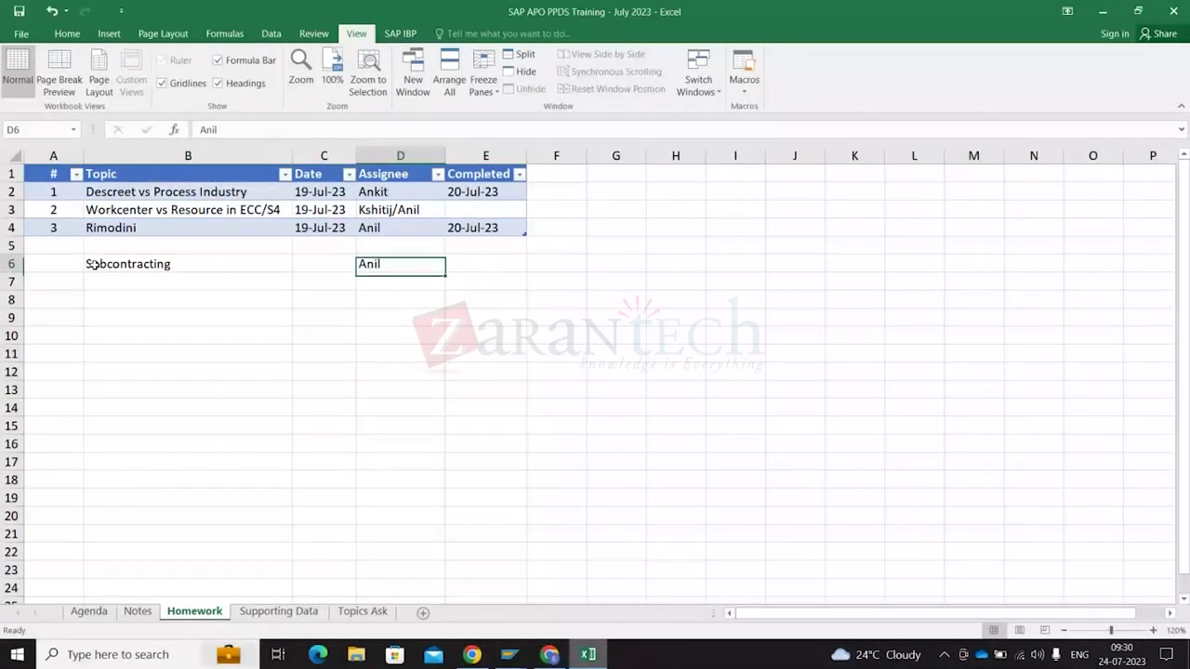
Enter the date 24-Jul-23 for the Subcontracting topic in cell C6
{"action": "key", "text": "Left"}
{"action": "key", "text": "ctrl+semicolon"}
{"action": "key", "text": "Return"}
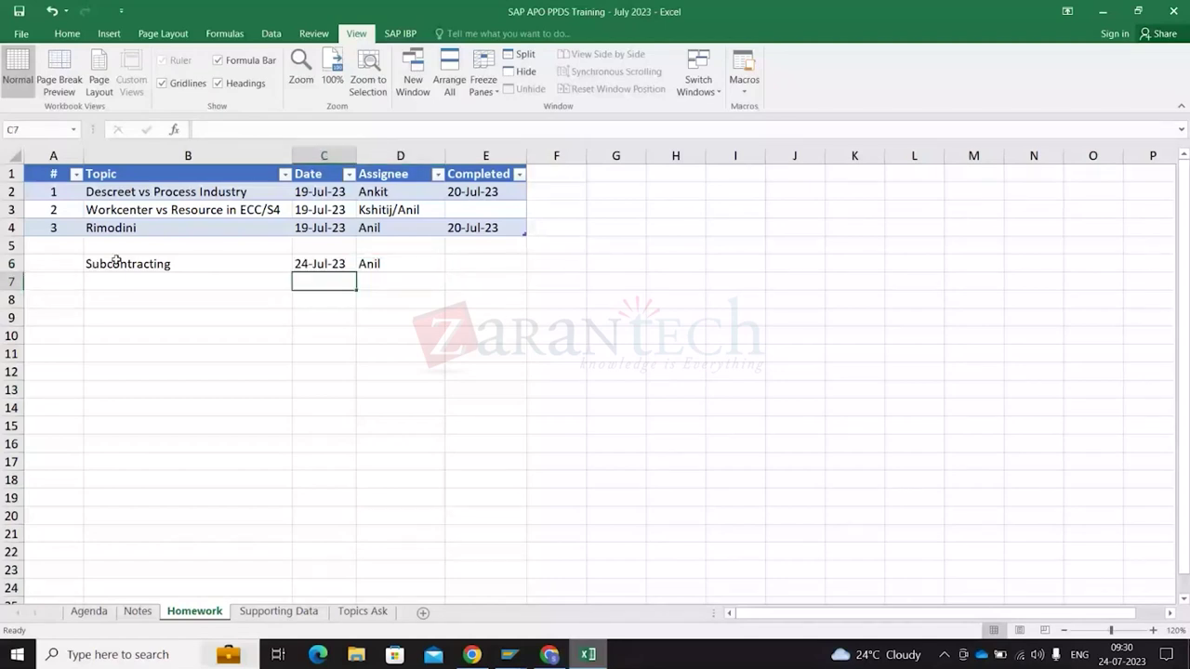
Delete the empty row 5 above the Subcontracting topic, number the topic 4 and save the workbook
{"action": "right_click", "coordinate": [13, 246]}
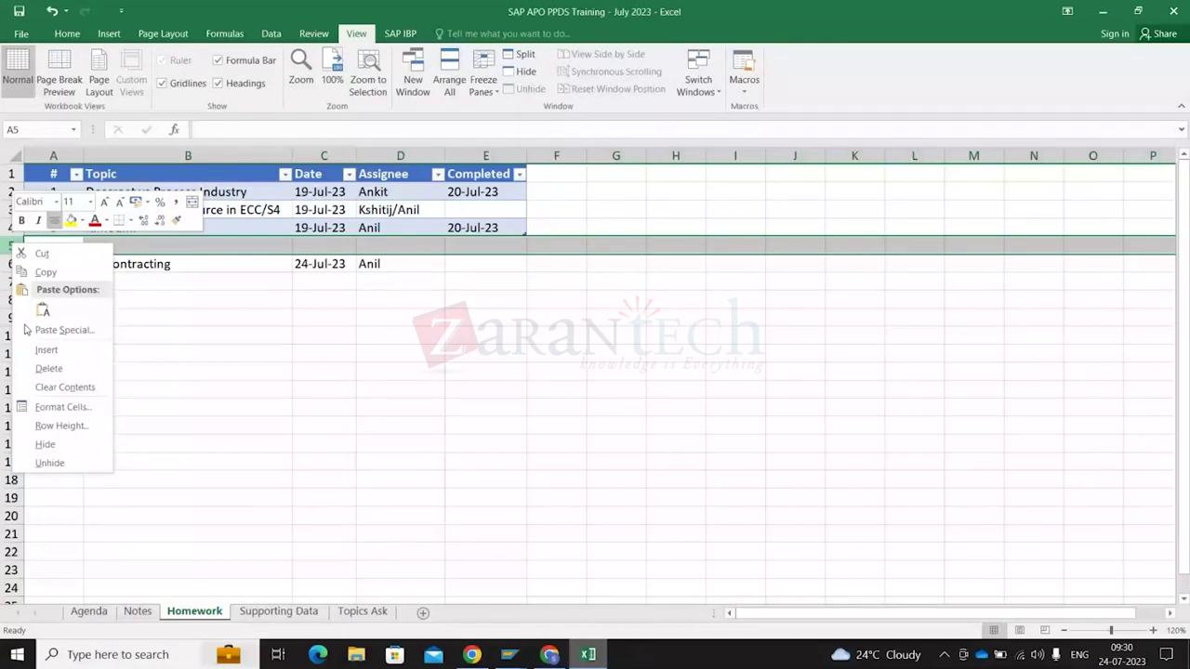
{"action": "left_click", "coordinate": [49, 368]}
{"action": "left_click", "coordinate": [177, 245]}
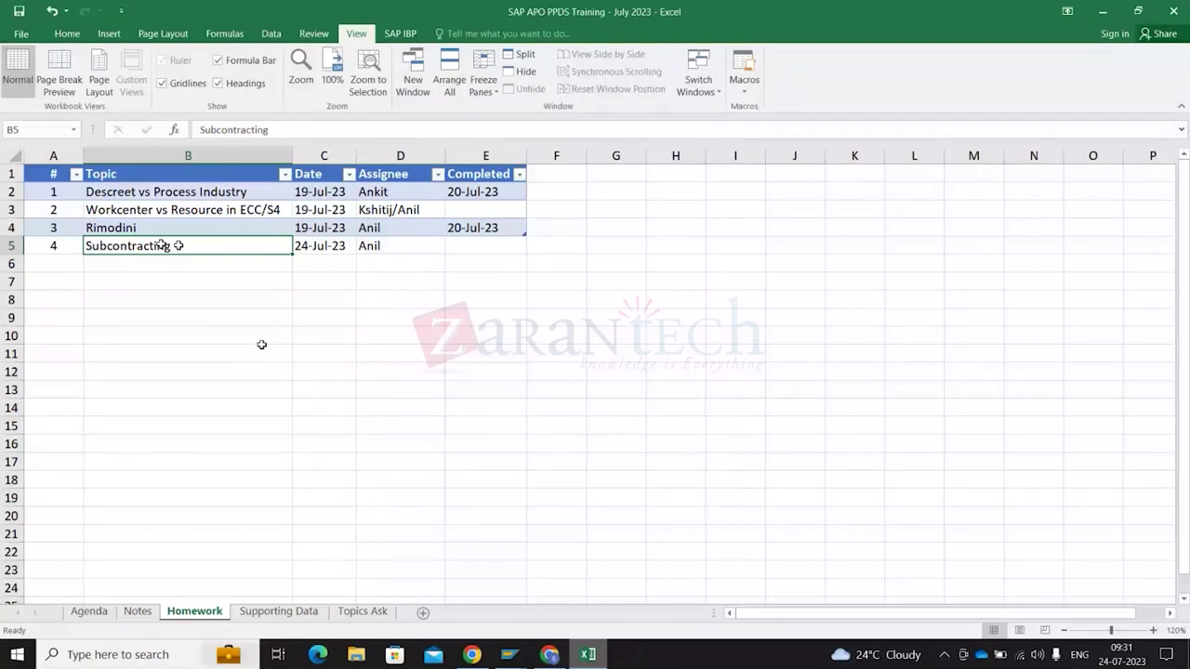
{"action": "key", "text": "ctrl+s"}
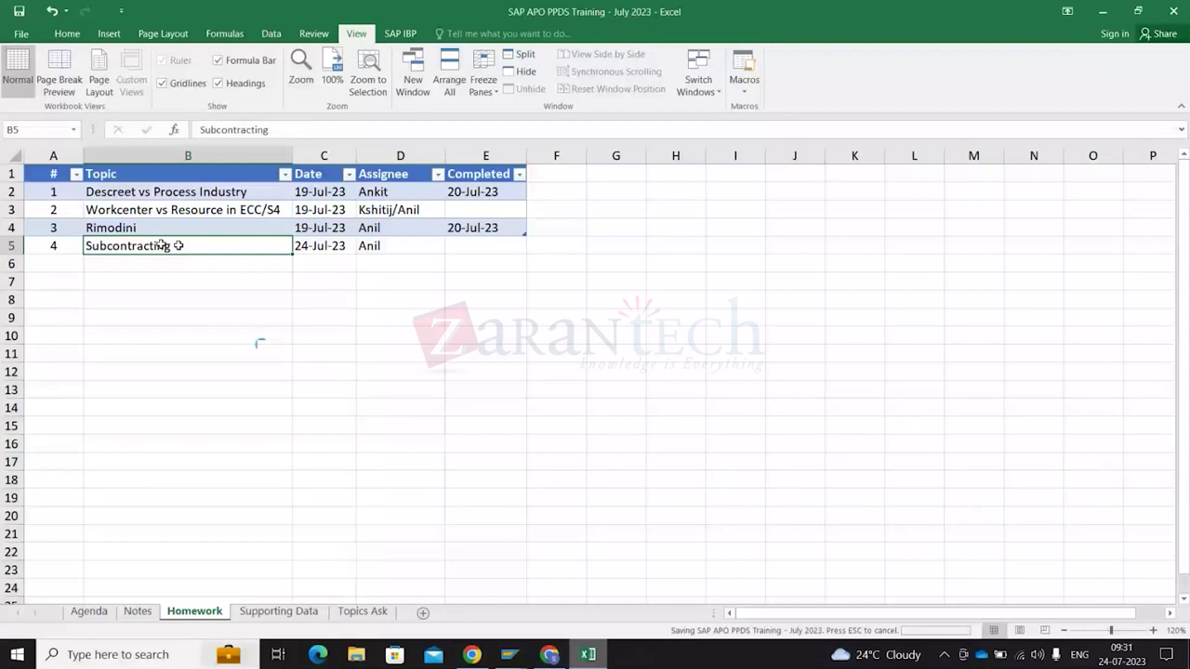
Switch back to SAP and review the transfer's material FG126, plant 1010 and PDS type Without Subcontracting
{"action": "key", "text": "alt+Tab"}
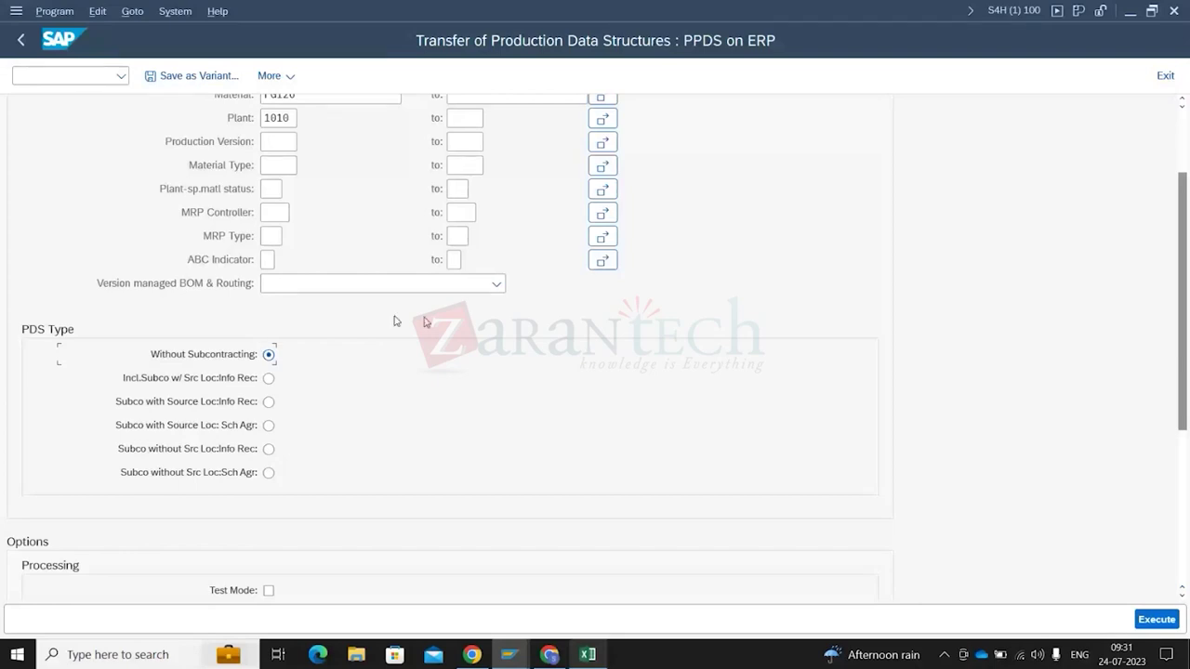
{"action": "key", "text": "alt+Tab"}
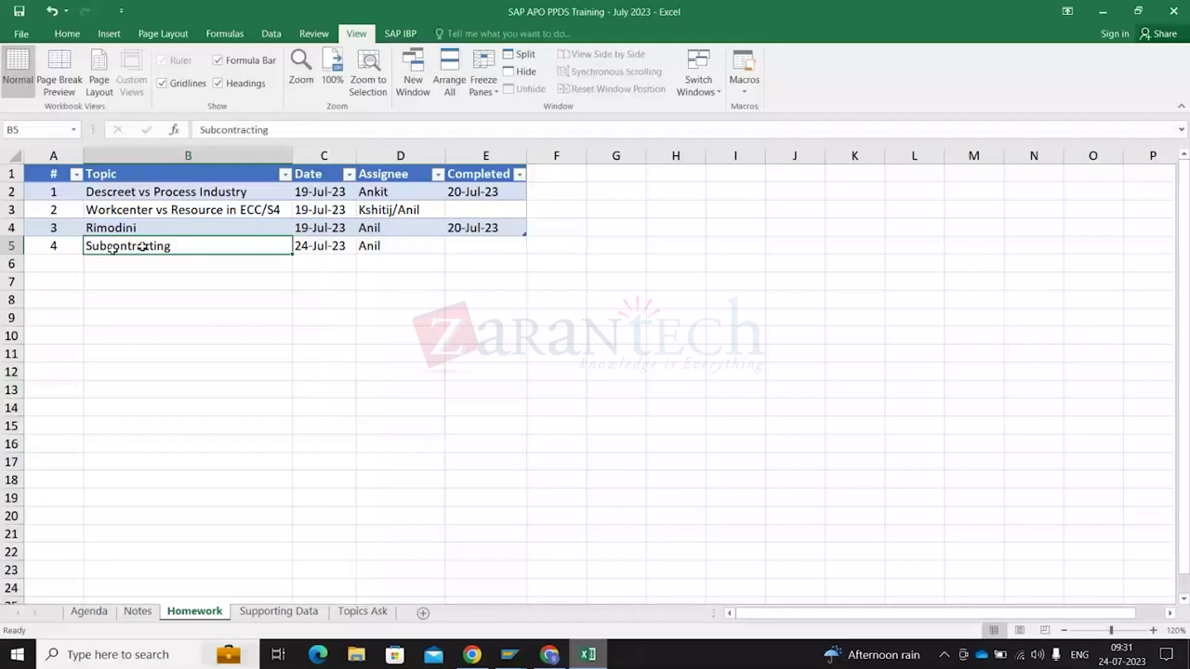
{"action": "left_click_drag", "start_coordinate": [142, 248], "coordinate": [155, 268]}
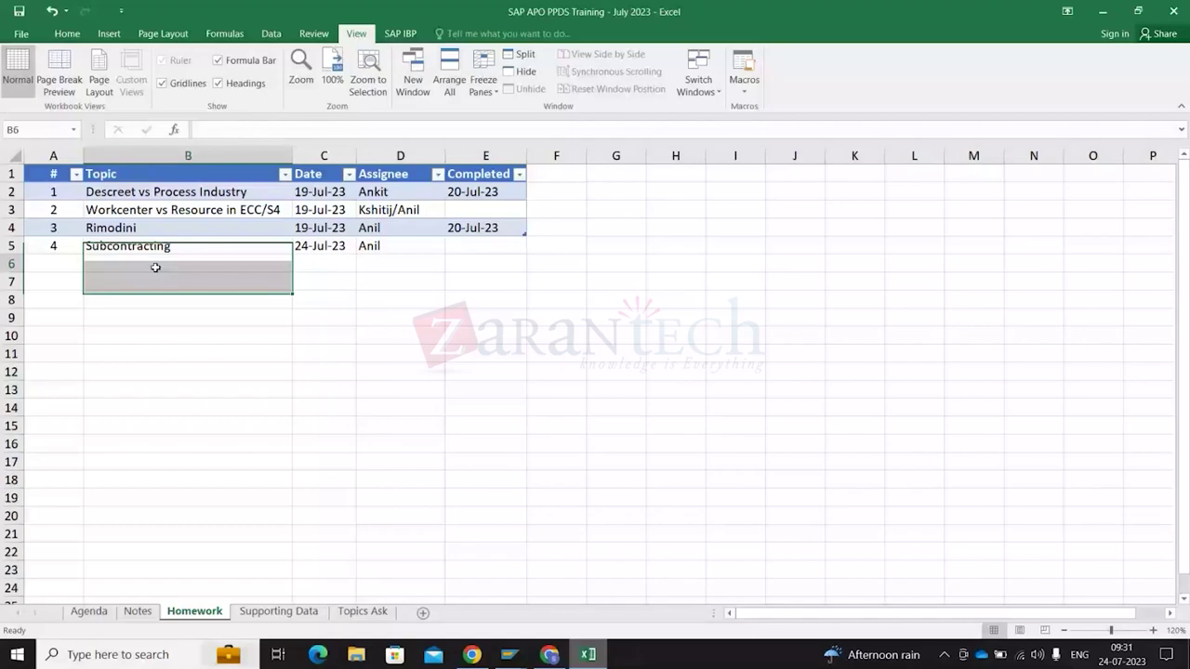
{"action": "key", "text": "alt+Tab"}
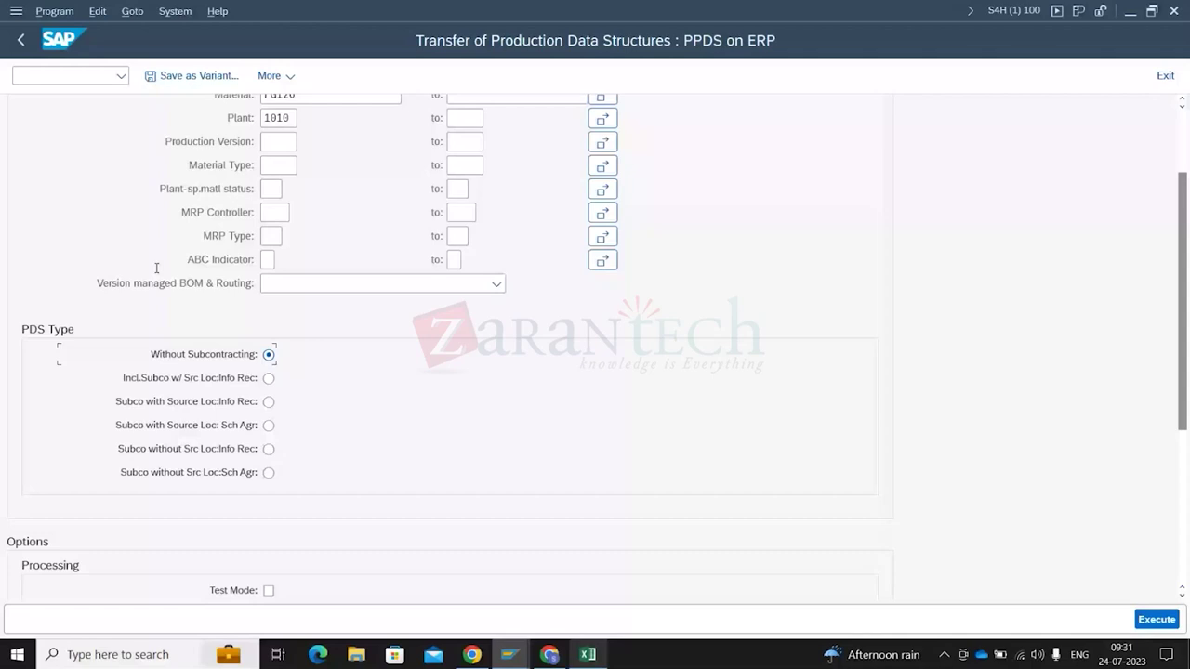
{"action": "scroll", "coordinate": [566, 384], "scroll_direction": "up", "scroll_amount": 2}
{"action": "left_click", "coordinate": [275, 141]}
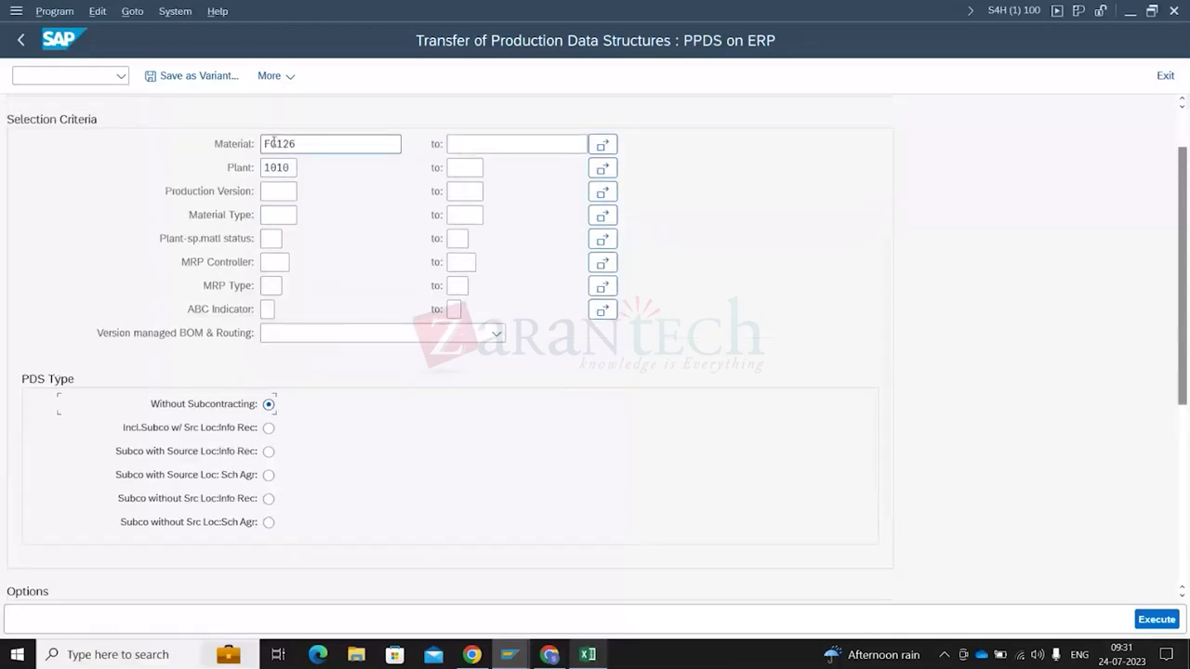
{"action": "left_click", "coordinate": [275, 167]}
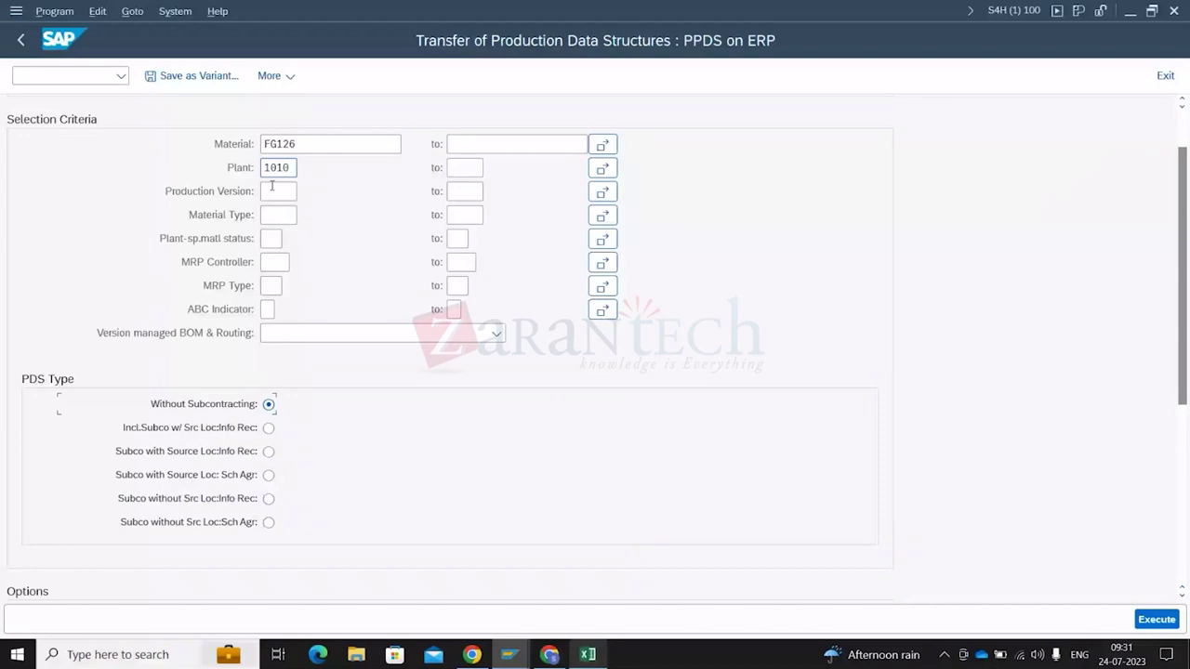
{"action": "scroll", "coordinate": [262, 340], "scroll_direction": "down", "scroll_amount": 3}
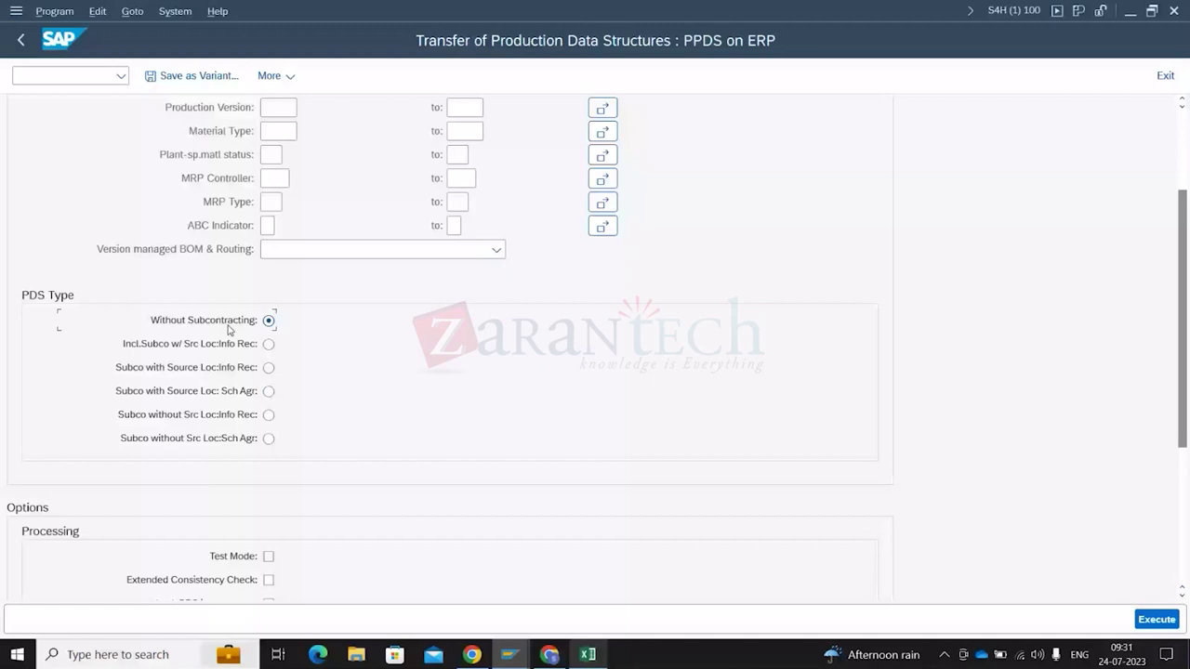
{"action": "scroll", "coordinate": [277, 433], "scroll_direction": "down", "scroll_amount": 3}
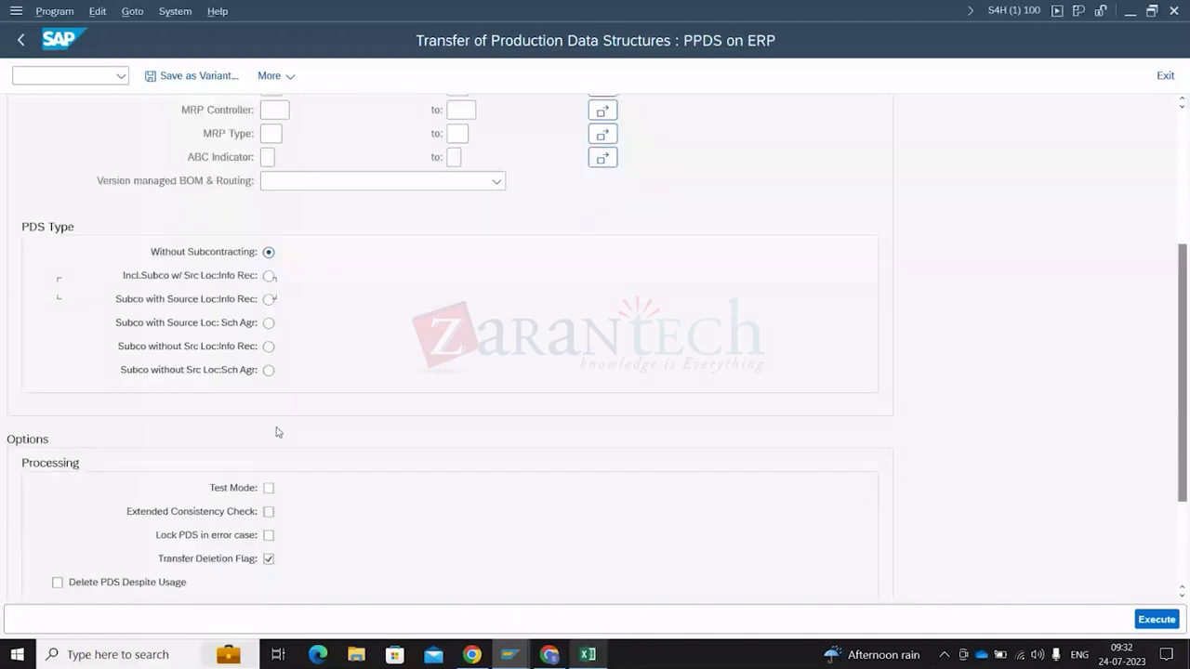
Enable Extended Consistency Check, Lock PDS in error case and Delete PDS Despite Usage in the processing options
{"action": "scroll", "coordinate": [277, 432], "scroll_direction": "down", "scroll_amount": 4}
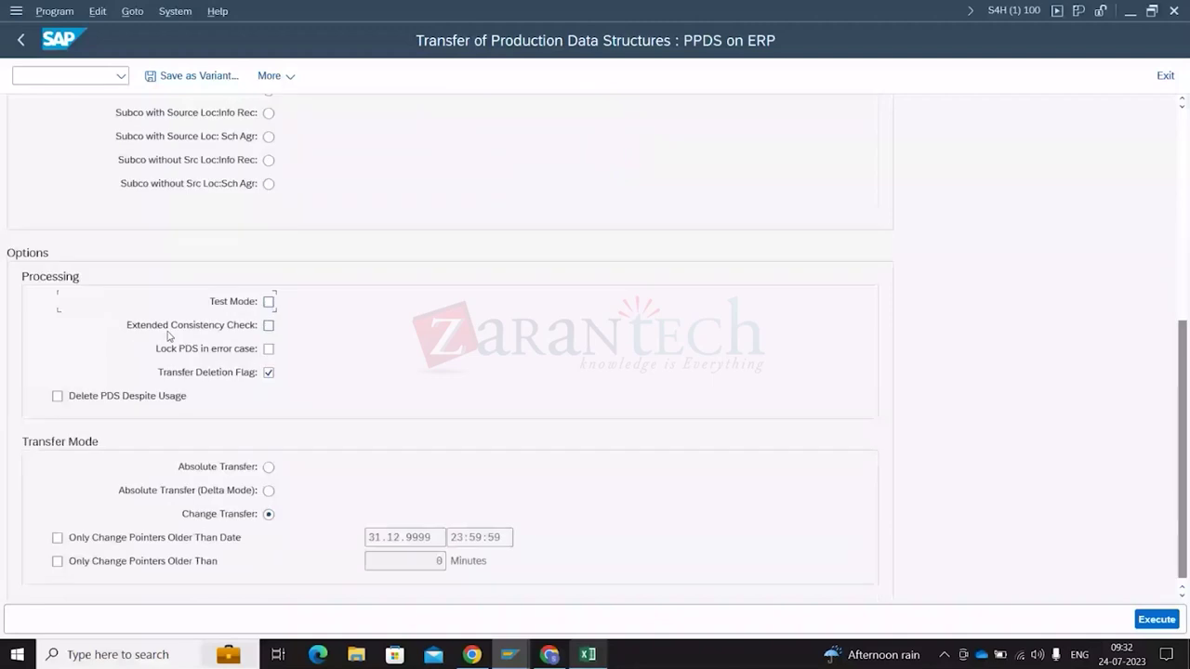
{"action": "left_click", "coordinate": [269, 326]}
{"action": "left_click", "coordinate": [270, 349]}
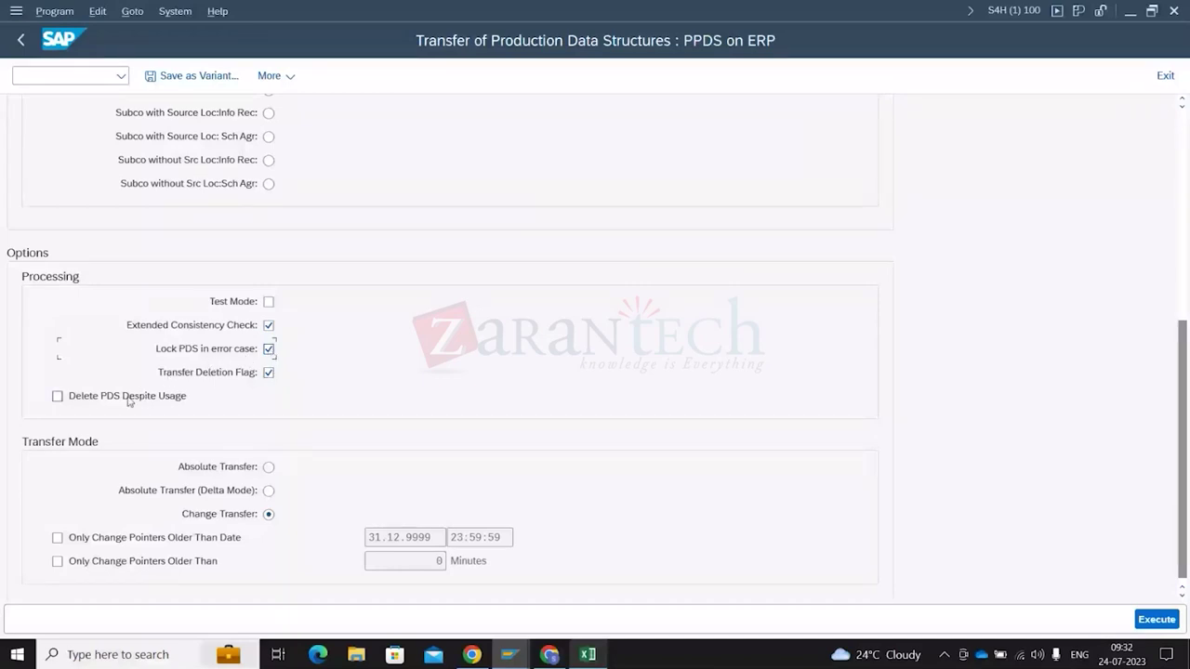
{"action": "left_click", "coordinate": [61, 398]}
{"action": "scroll", "coordinate": [329, 429], "scroll_direction": "down", "scroll_amount": 1}
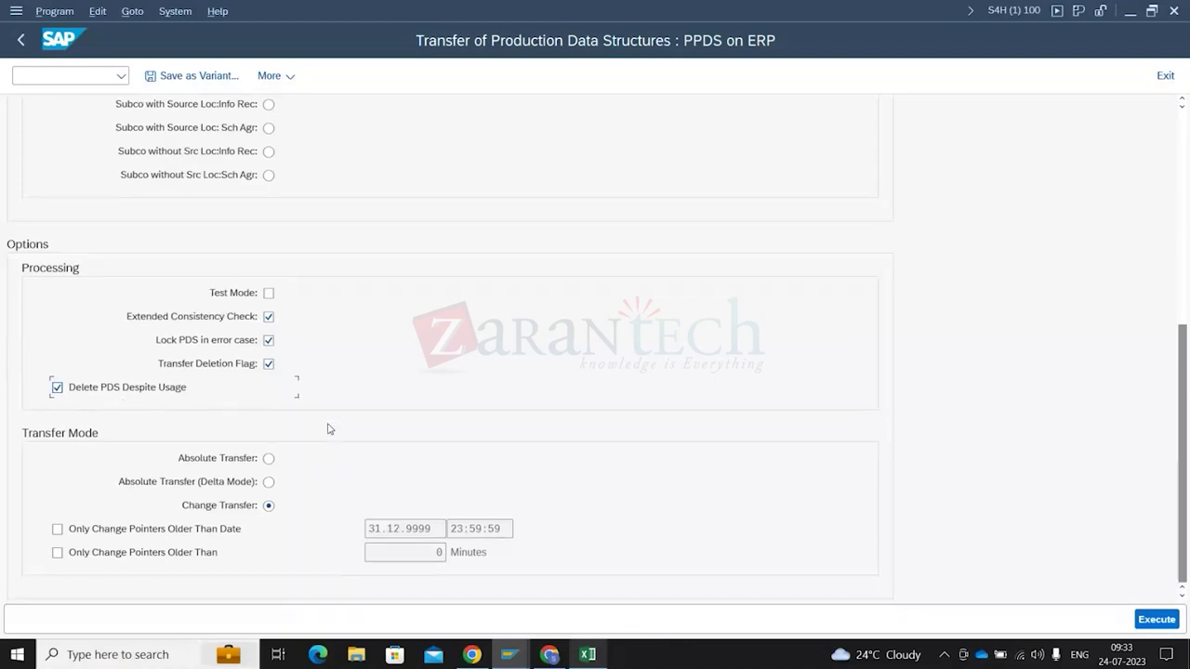
Try the Absolute Transfer mode and return to Change Transfer
{"action": "left_click", "coordinate": [272, 464]}
{"action": "scroll", "coordinate": [272, 470], "scroll_direction": "down", "scroll_amount": 1}
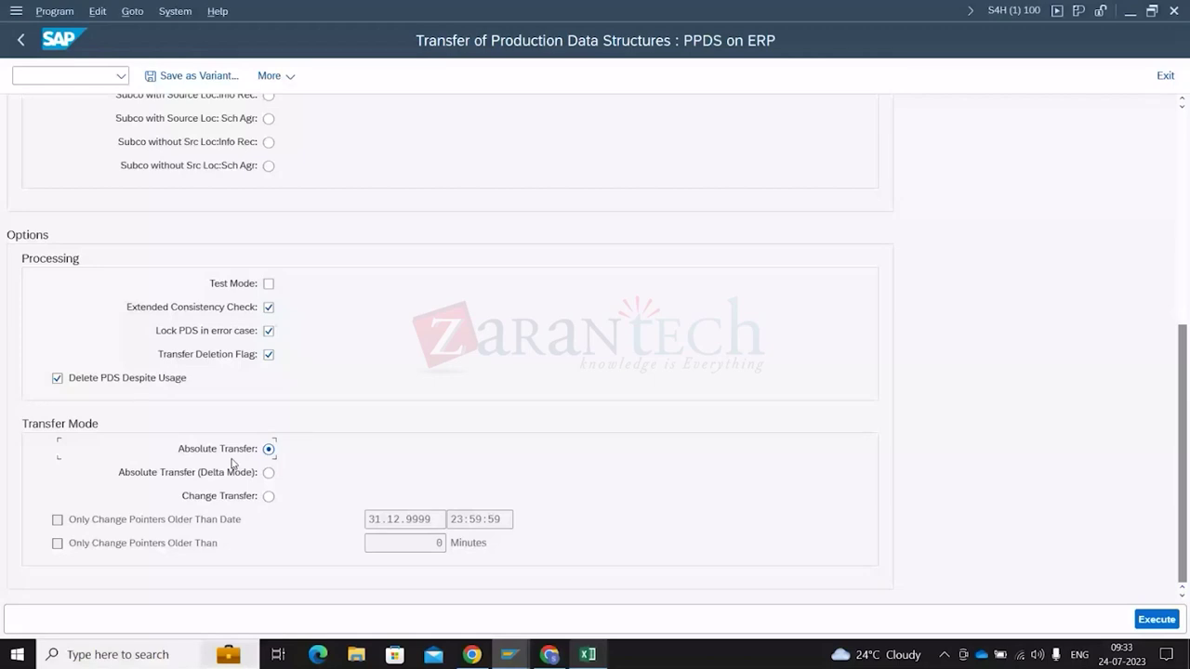
{"action": "left_click", "coordinate": [269, 497]}
{"action": "left_click", "coordinate": [269, 450]}
{"action": "left_click", "coordinate": [268, 496]}
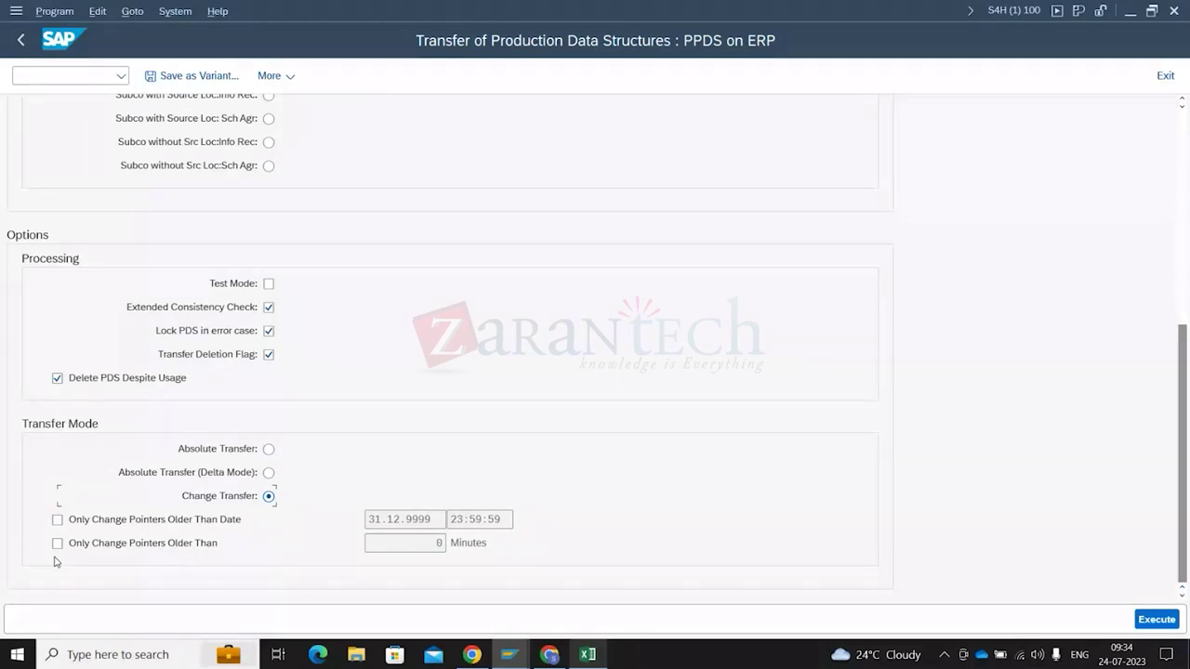
Execute the PDS transfer for FG126 in plant 1010 and expand the FG126/1010/0002 entry in the generation log
{"action": "scroll", "coordinate": [564, 360], "scroll_direction": "up", "scroll_amount": 5}
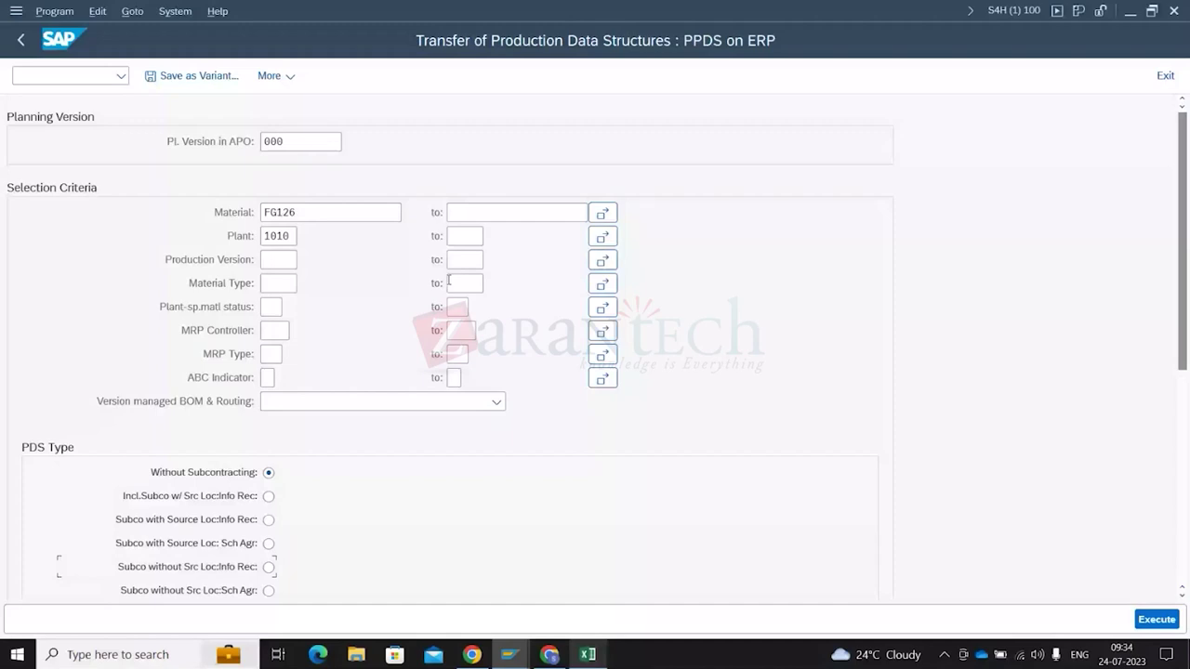
{"action": "scroll", "coordinate": [449, 280], "scroll_direction": "down", "scroll_amount": 5}
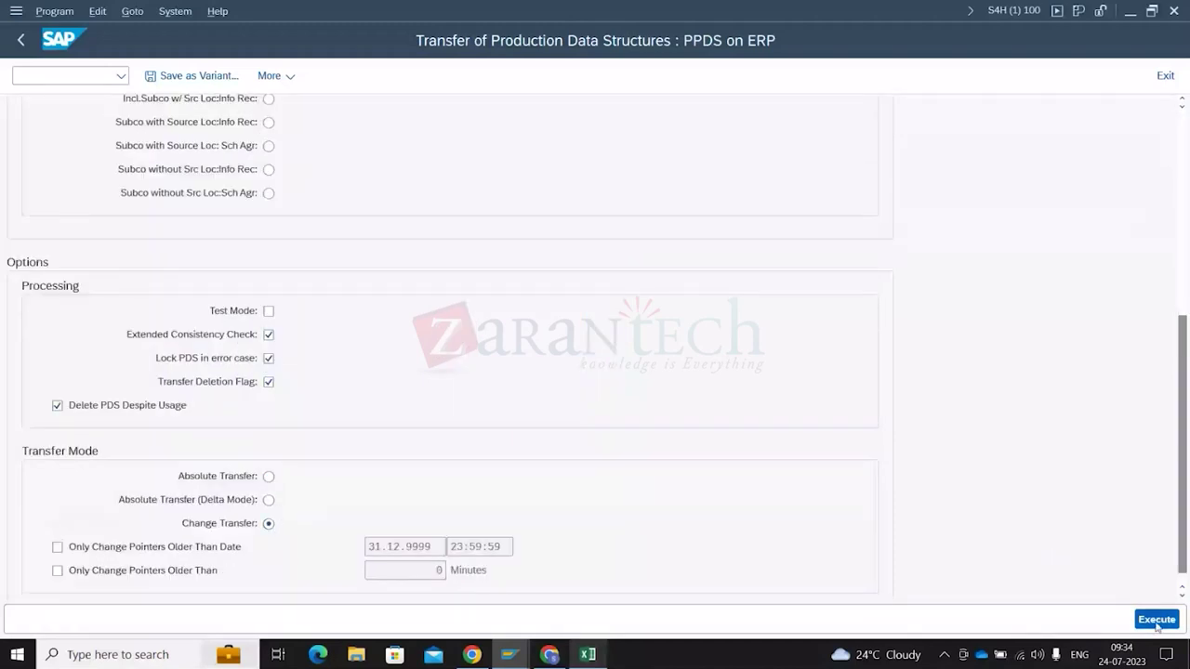
{"action": "left_click", "coordinate": [1156, 620]}
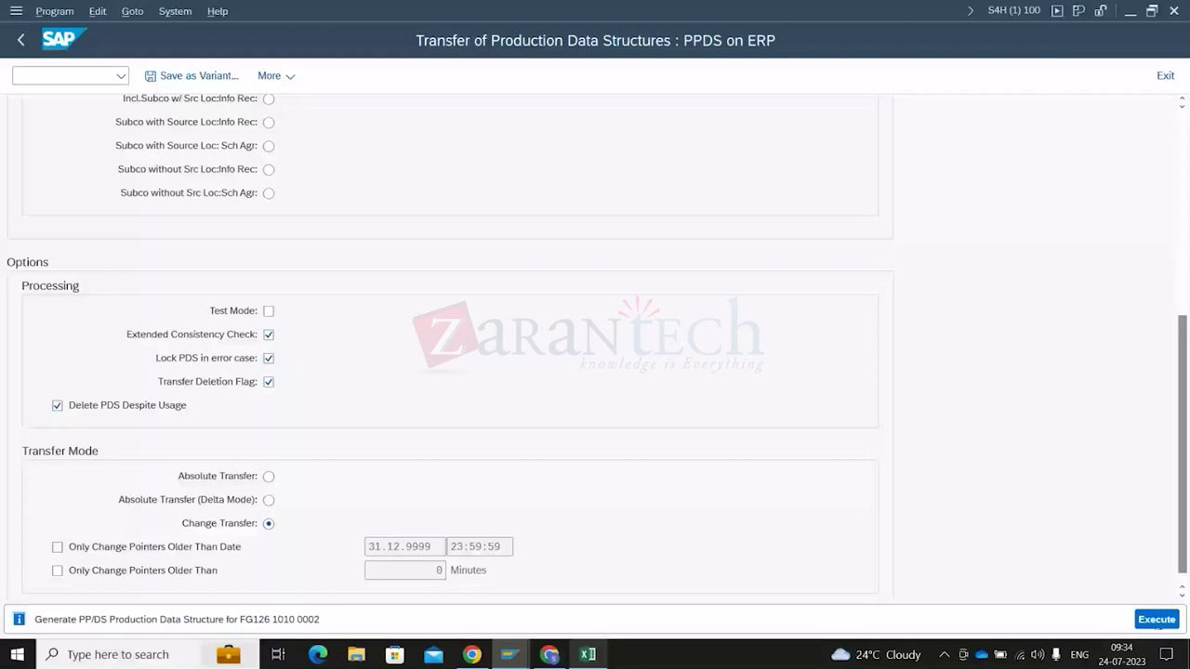
{"action": "left_click", "coordinate": [1157, 619]}
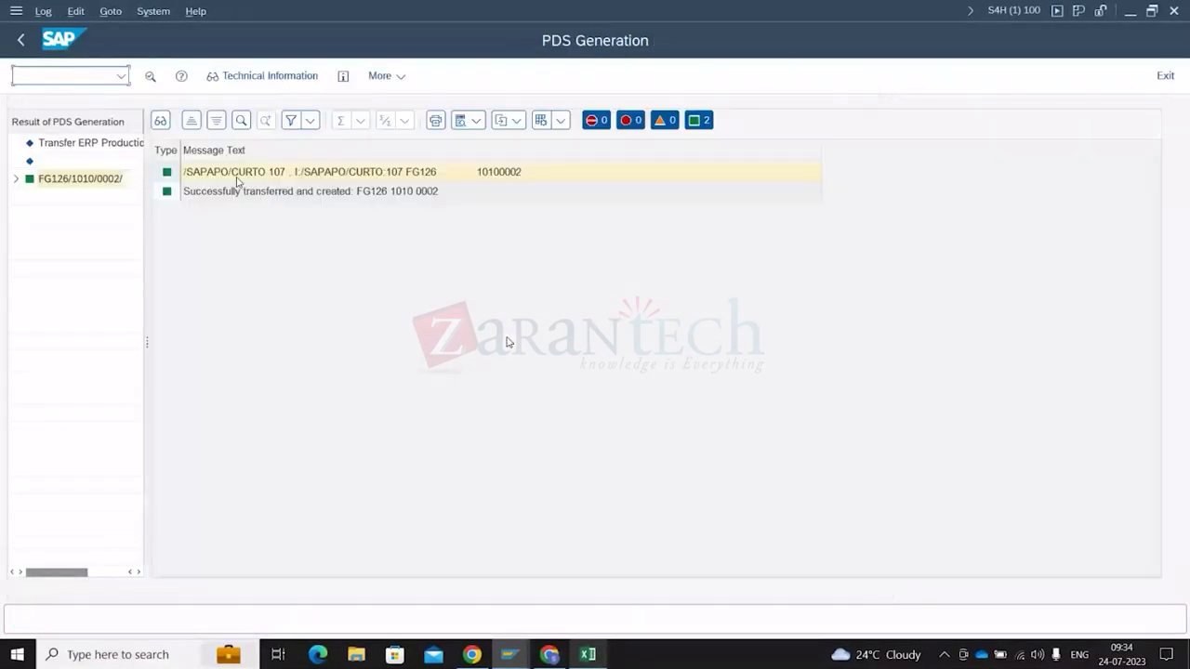
{"action": "left_click", "coordinate": [16, 179]}
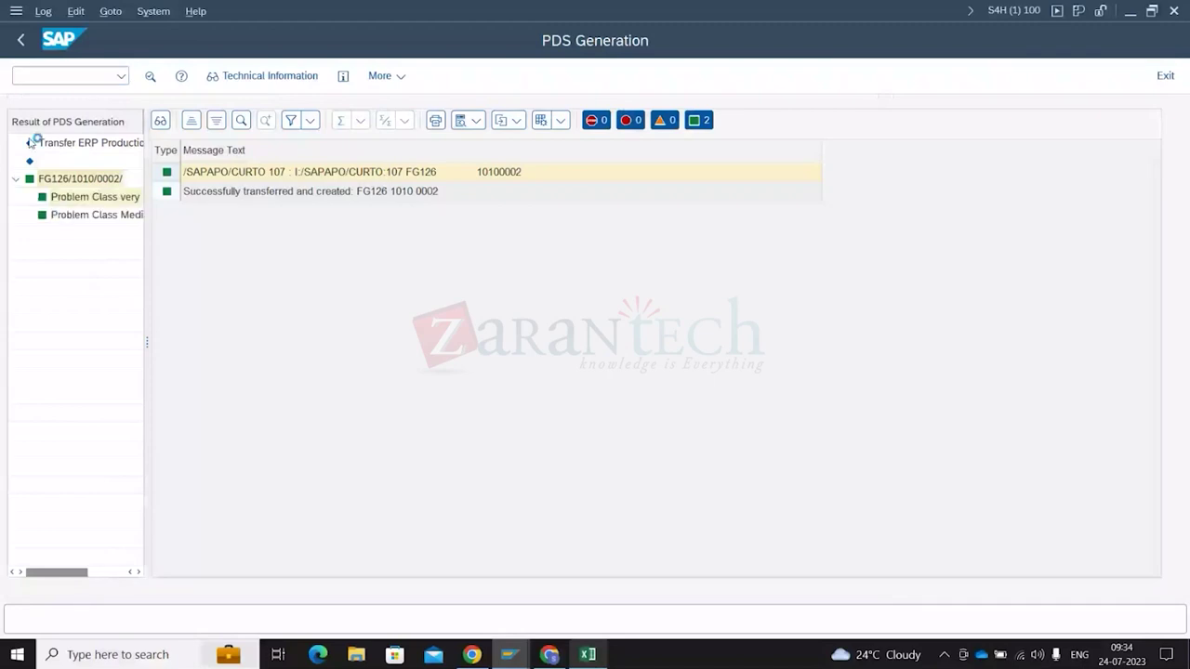
Leave the generation log and open the /SAPAPO/ transaction Display Production Data Structure
{"action": "left_click", "coordinate": [54, 78]}
{"action": "type", "text": "/n/sapap"}
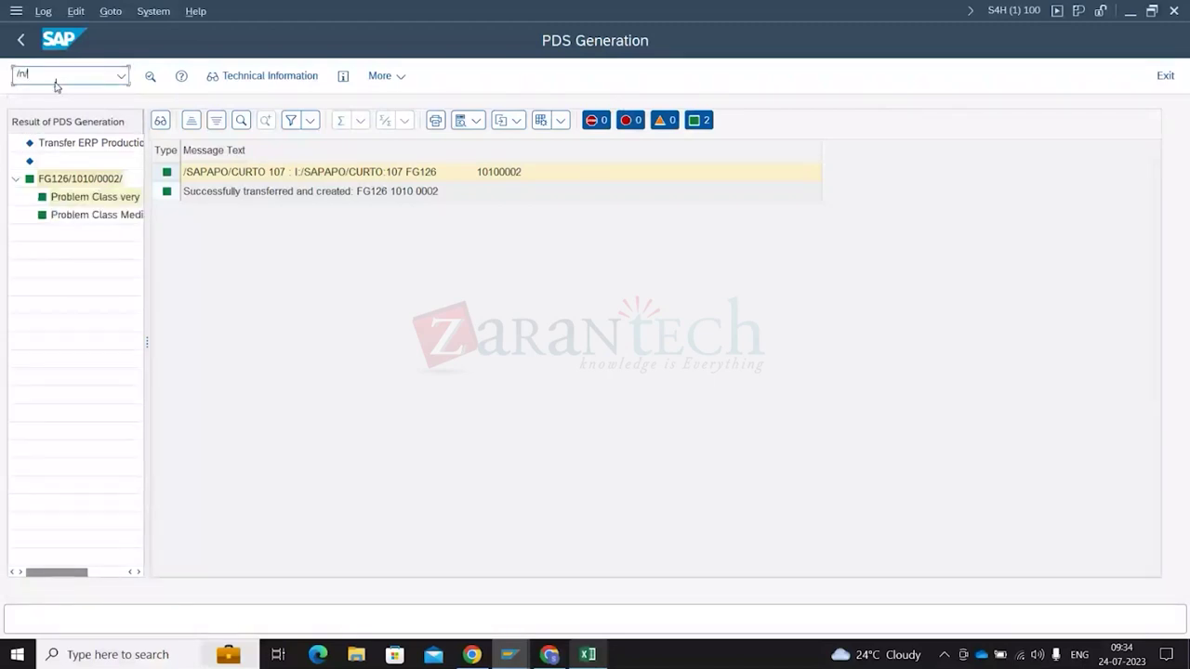
{"action": "type", "text": "o/"}
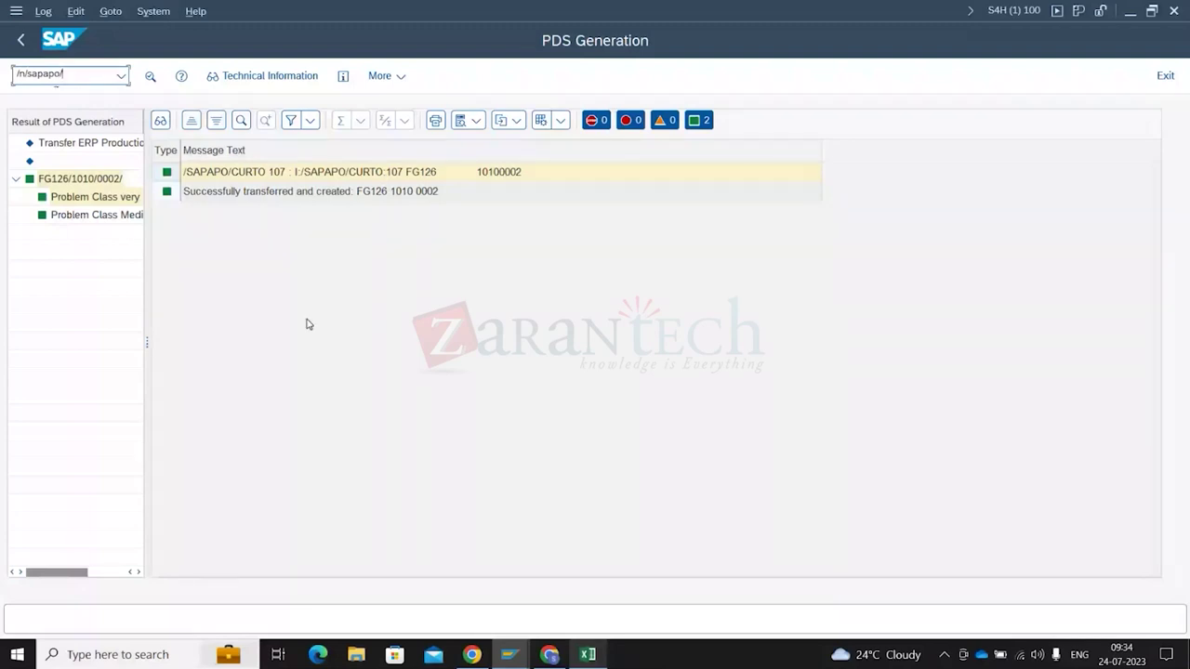
{"action": "key", "text": "Return"}
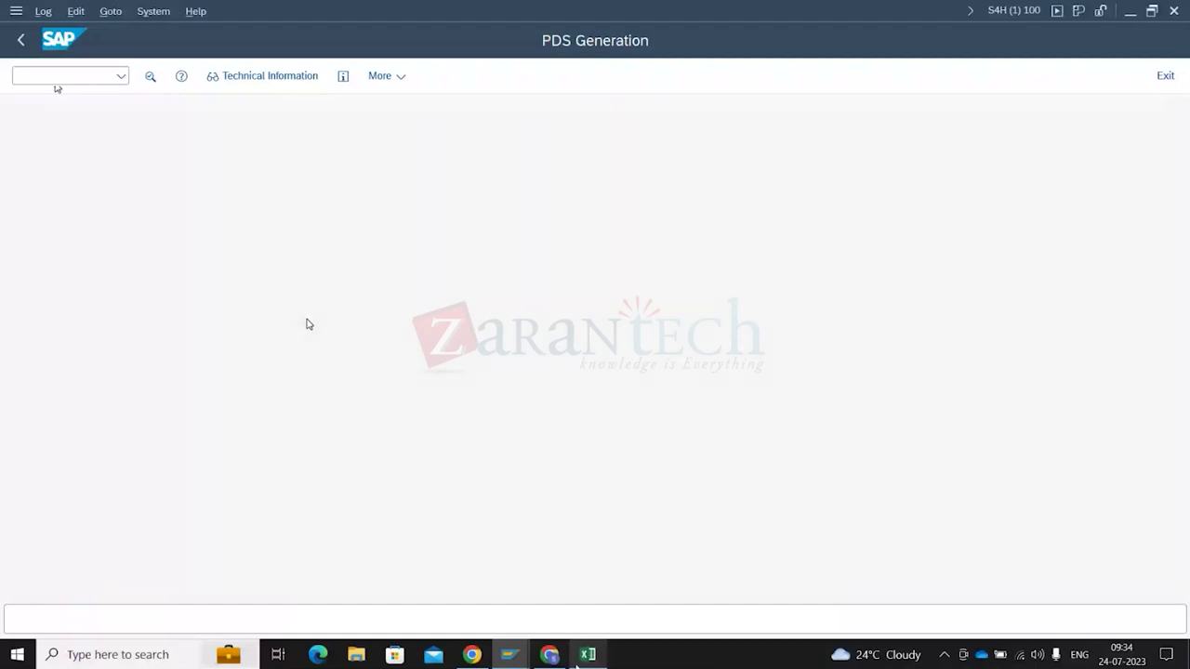
{"action": "left_click", "coordinate": [548, 659]}
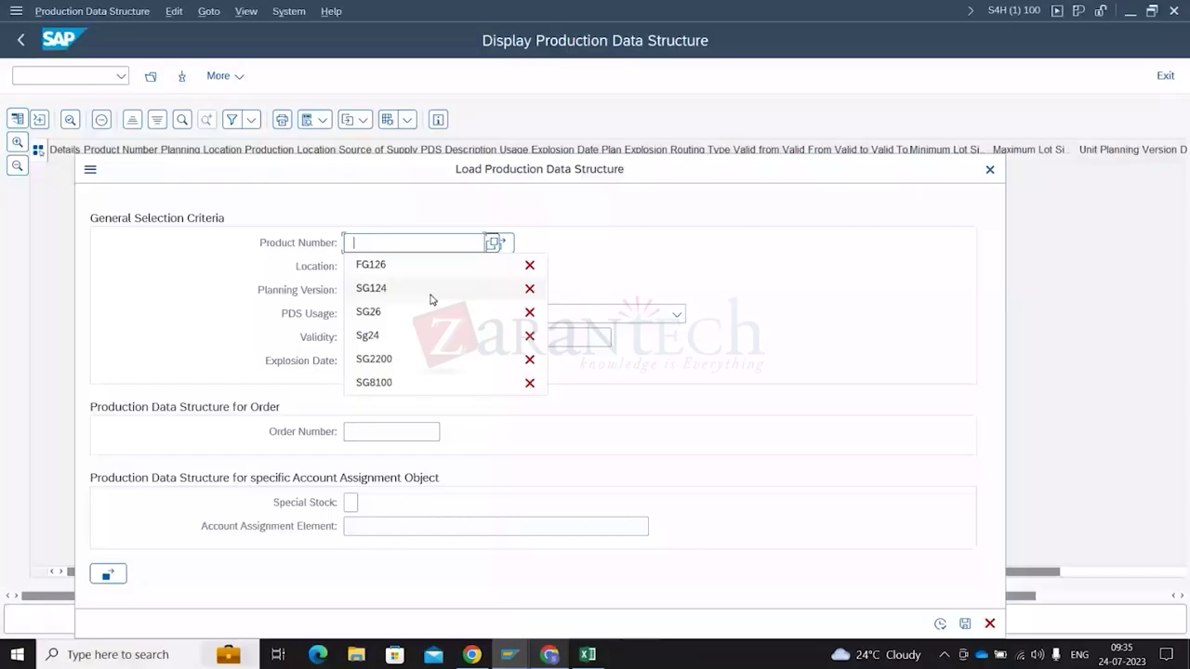
Load the production data structures for product FG126 at location 1010
{"action": "key", "text": "Down"}
{"action": "key", "text": "Tab"}
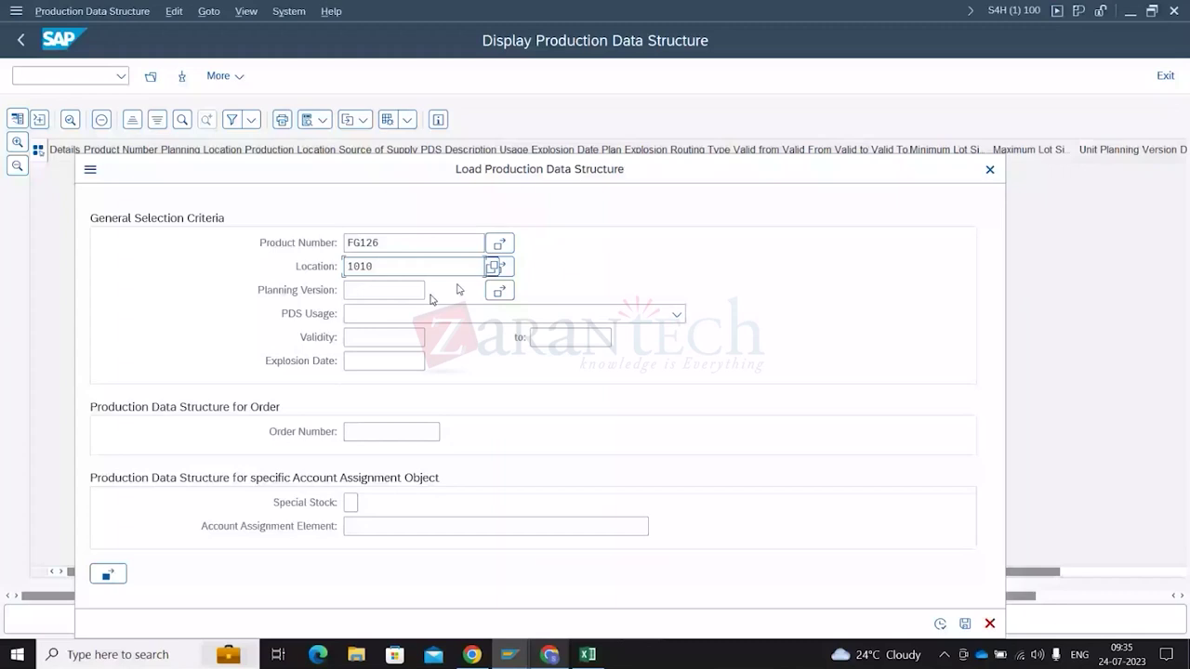
{"action": "key", "text": "Return"}
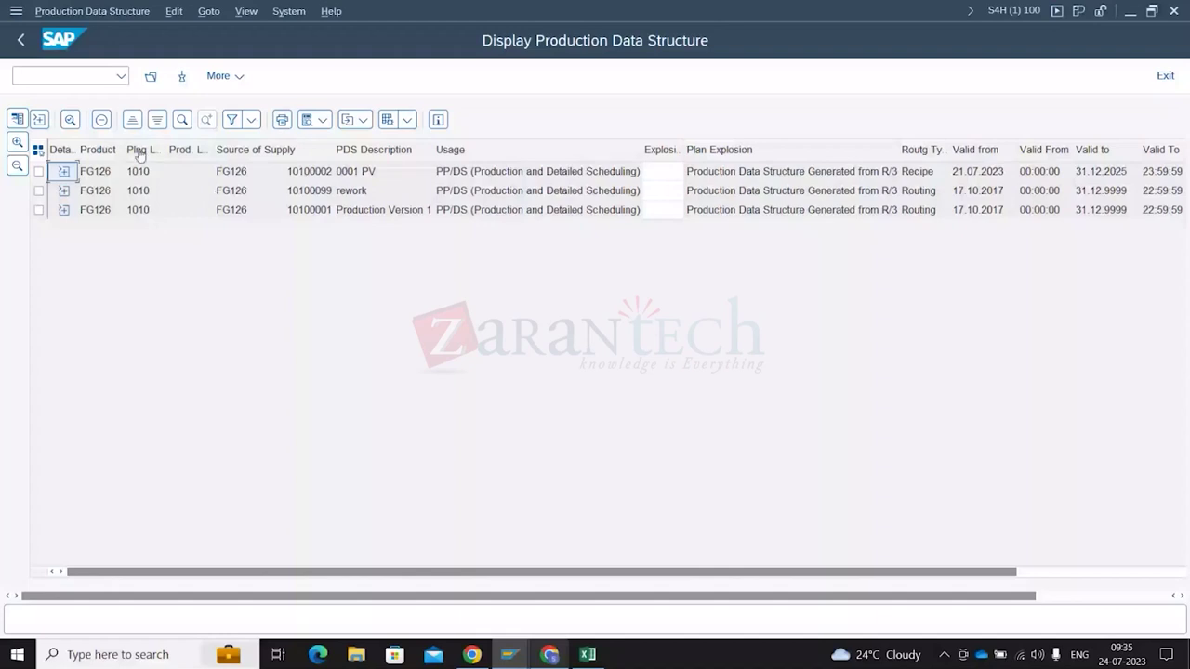
Widen the Source of Supply column and compare the PDS descriptions 0001 PV, rework and Production Version 1
{"action": "left_click_drag", "start_coordinate": [333, 149], "coordinate": [418, 149]}
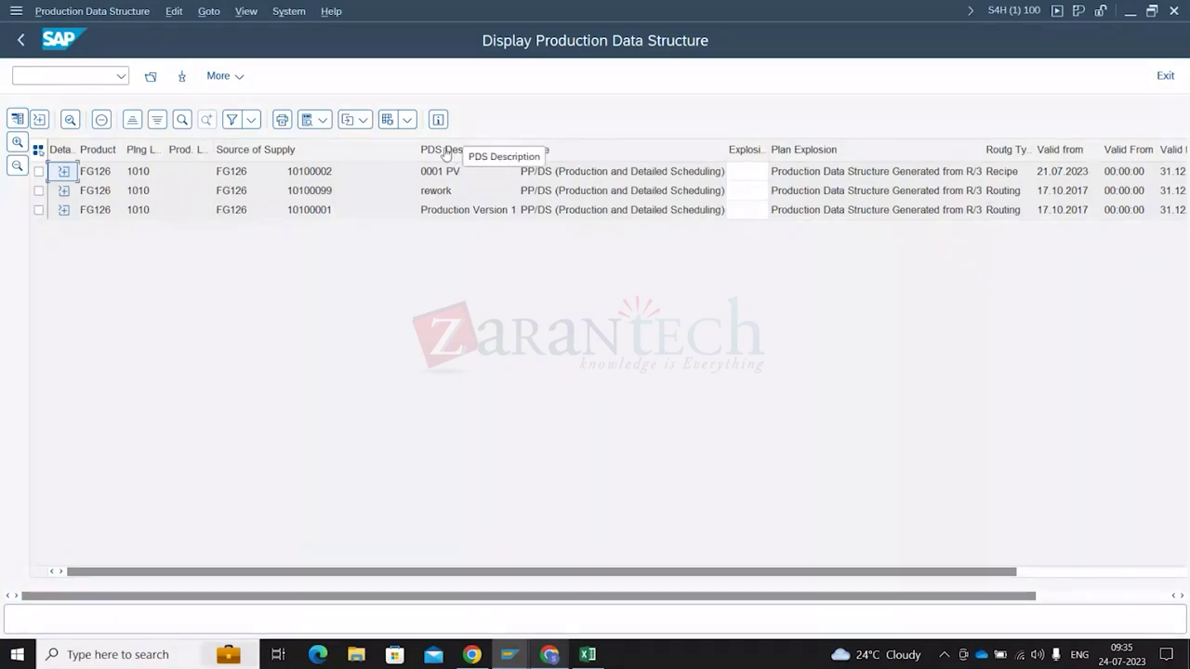
{"action": "left_click", "coordinate": [454, 171]}
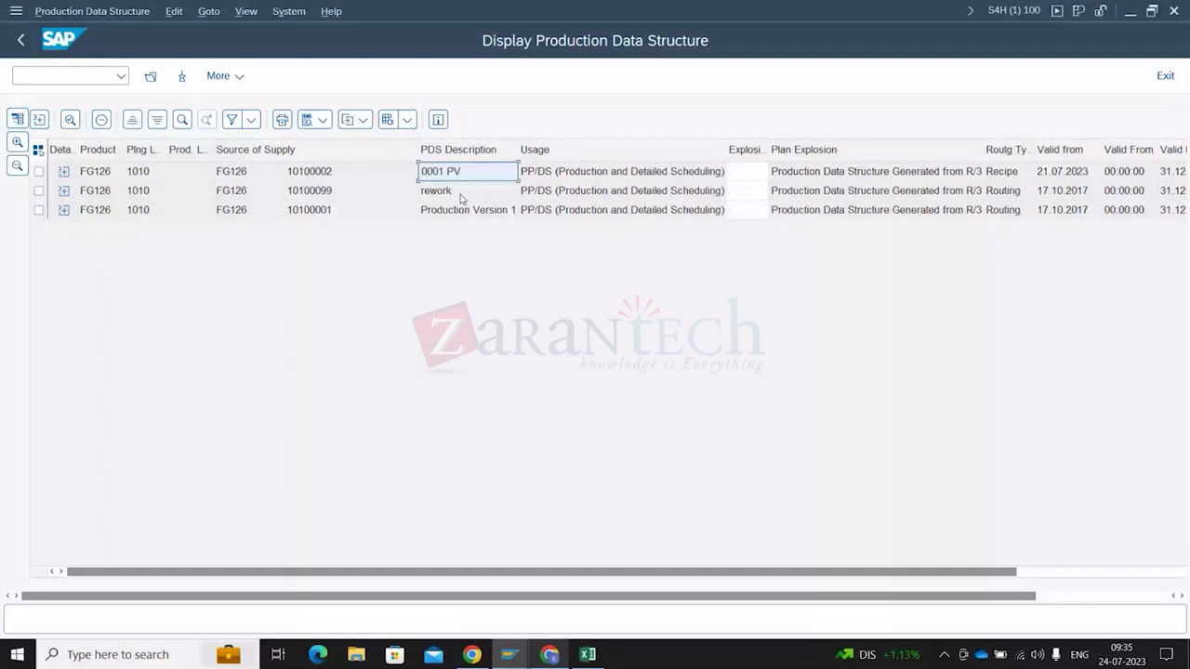
{"action": "left_click", "coordinate": [38, 190]}
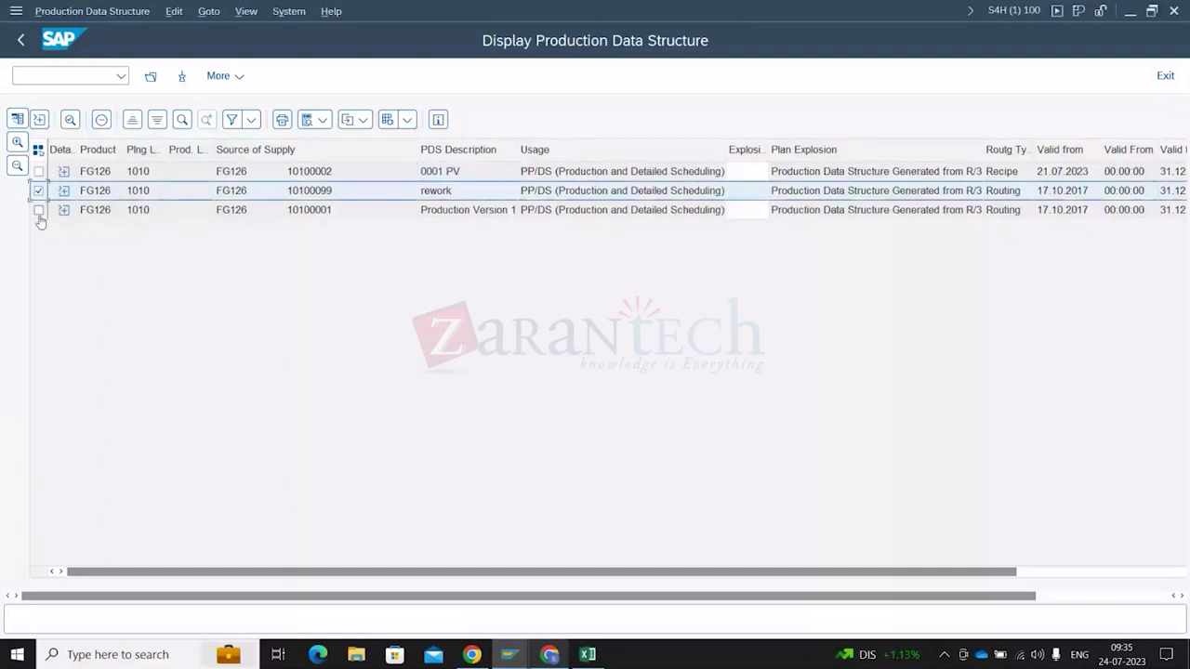
{"action": "left_click", "coordinate": [38, 210]}
{"action": "left_click", "coordinate": [38, 191]}
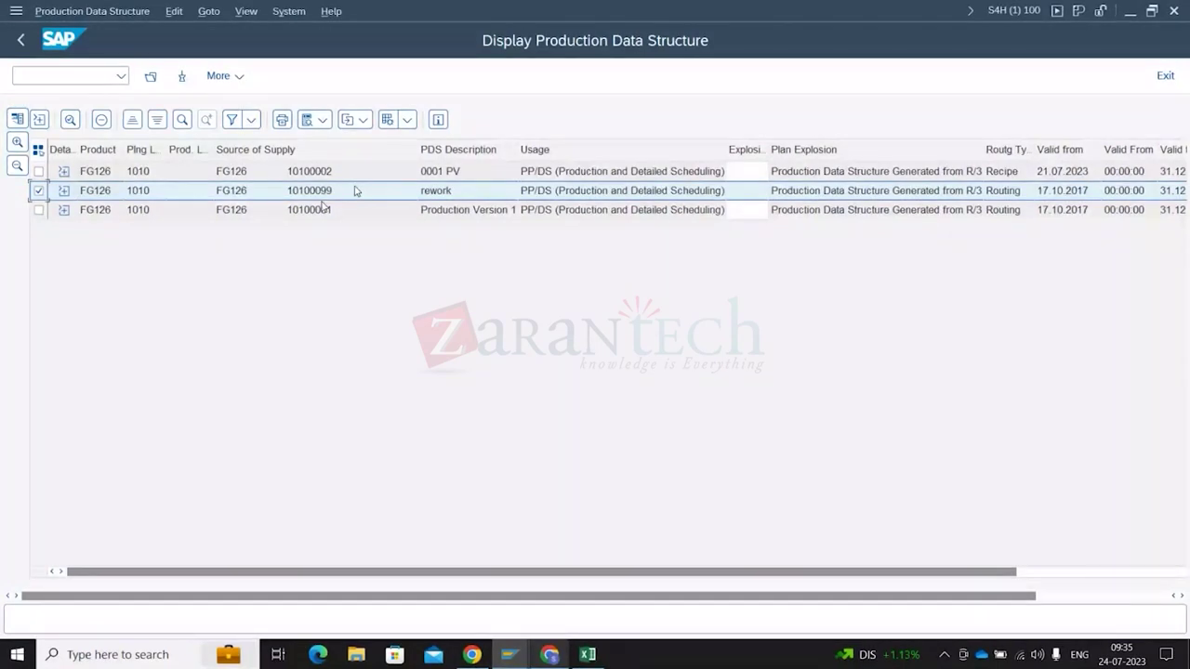
{"action": "left_click", "coordinate": [432, 173]}
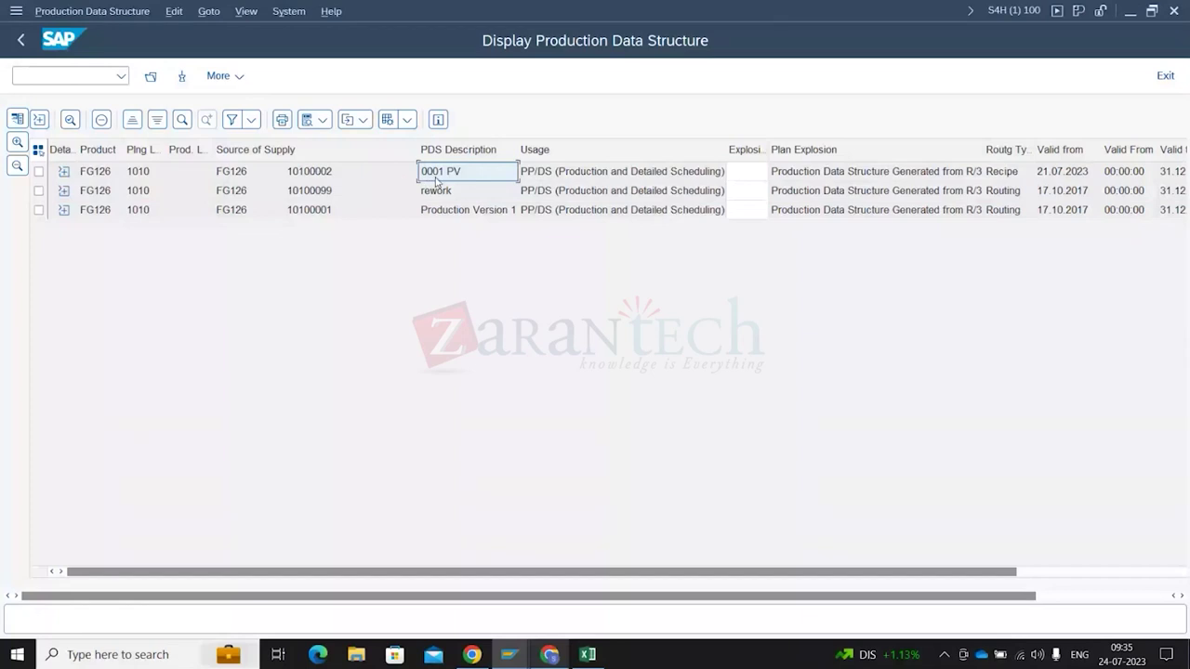
{"action": "left_click_drag", "start_coordinate": [434, 181], "coordinate": [451, 203]}
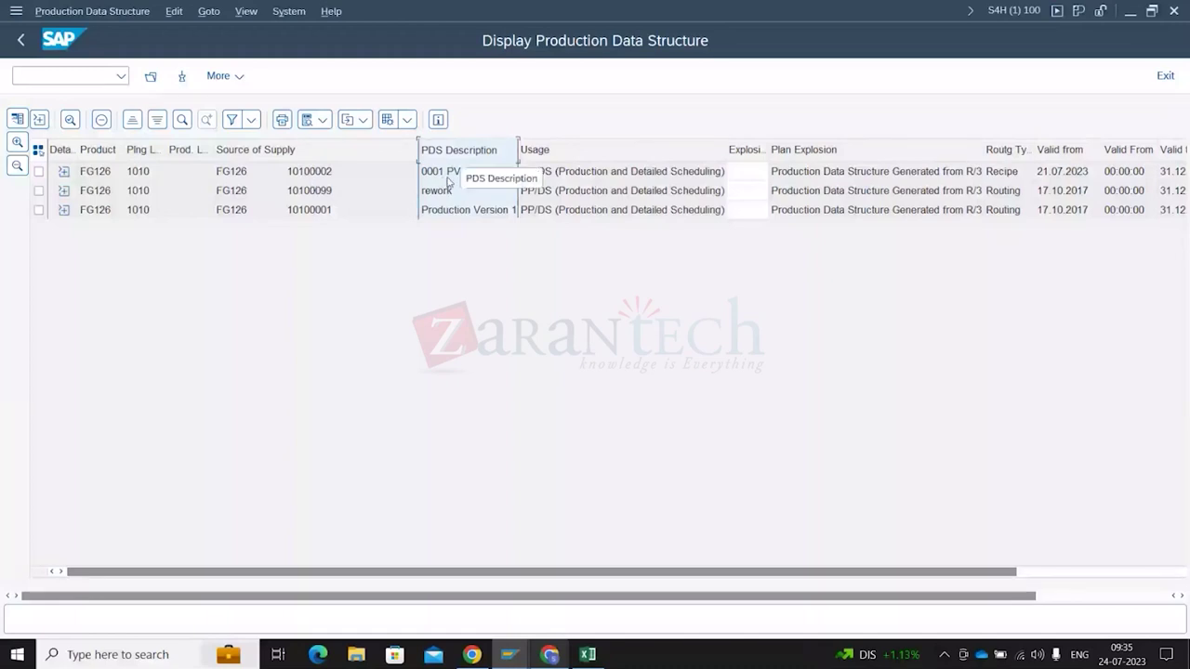
{"action": "left_click", "coordinate": [437, 181]}
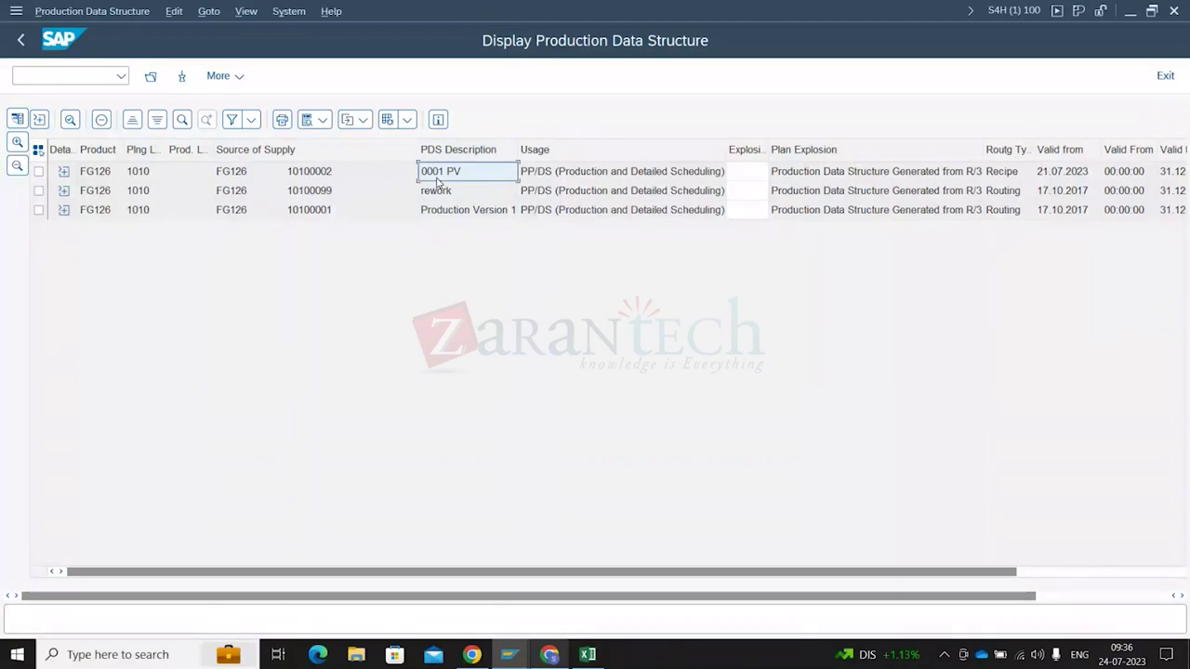
Save FG126's production version 0002 in plant 1010 with the text 0002 PV in Production Version: Mass Processing
{"action": "left_click", "coordinate": [59, 74]}
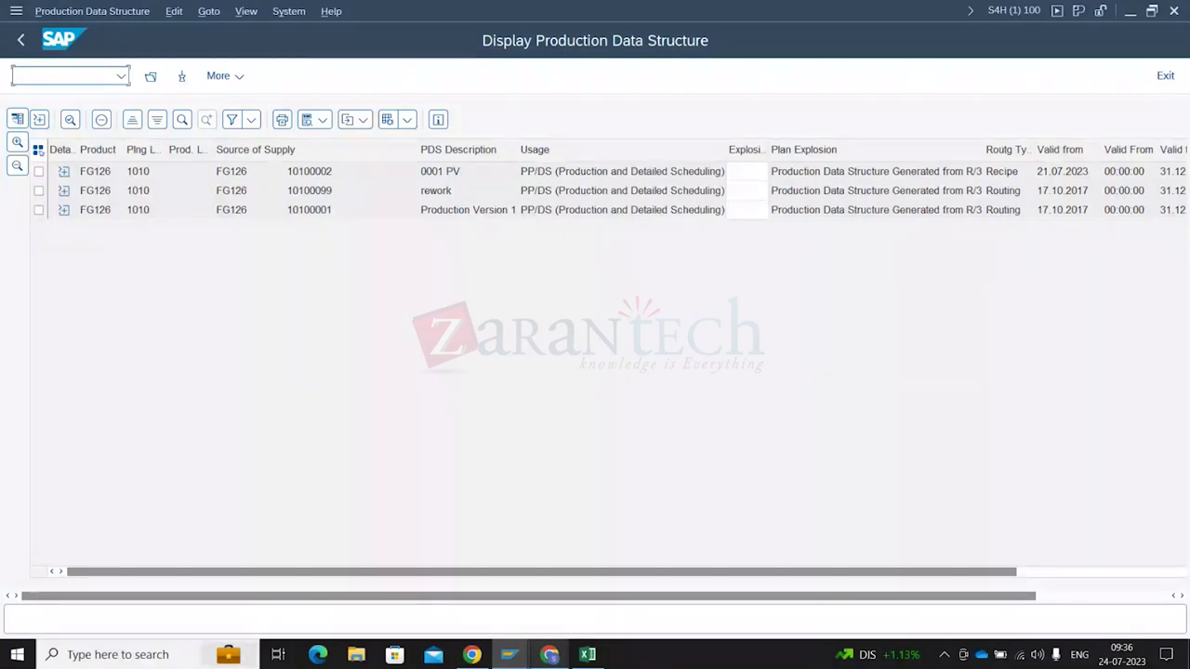
{"action": "left_click", "coordinate": [470, 177]}
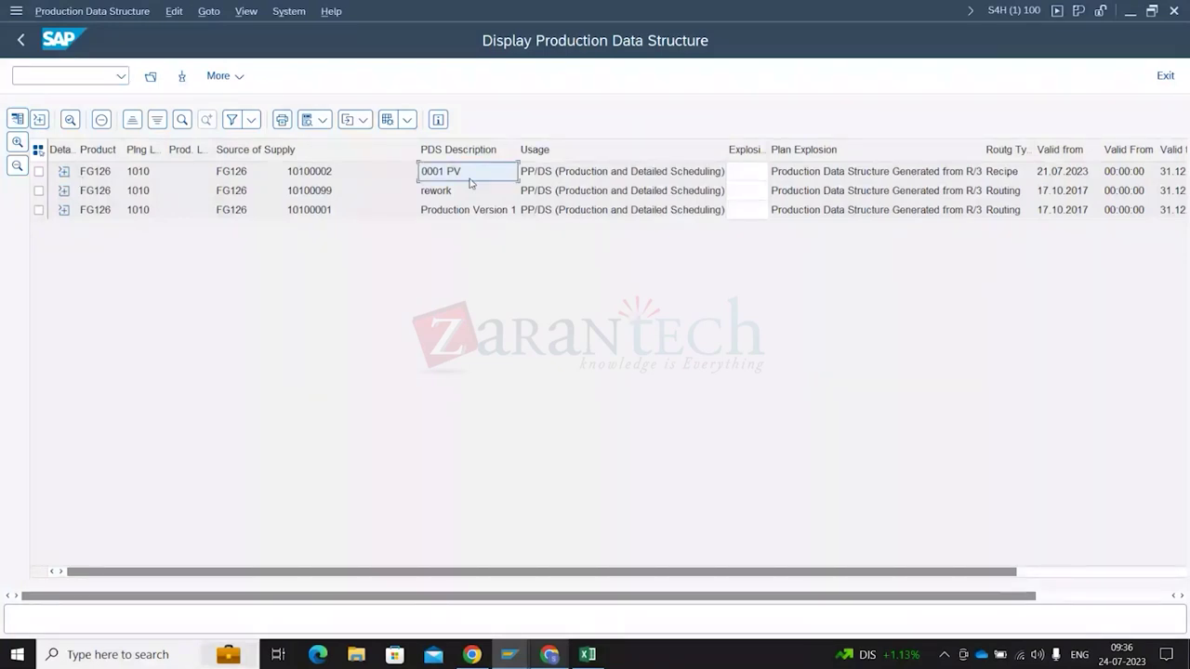
{"action": "left_click", "coordinate": [30, 80]}
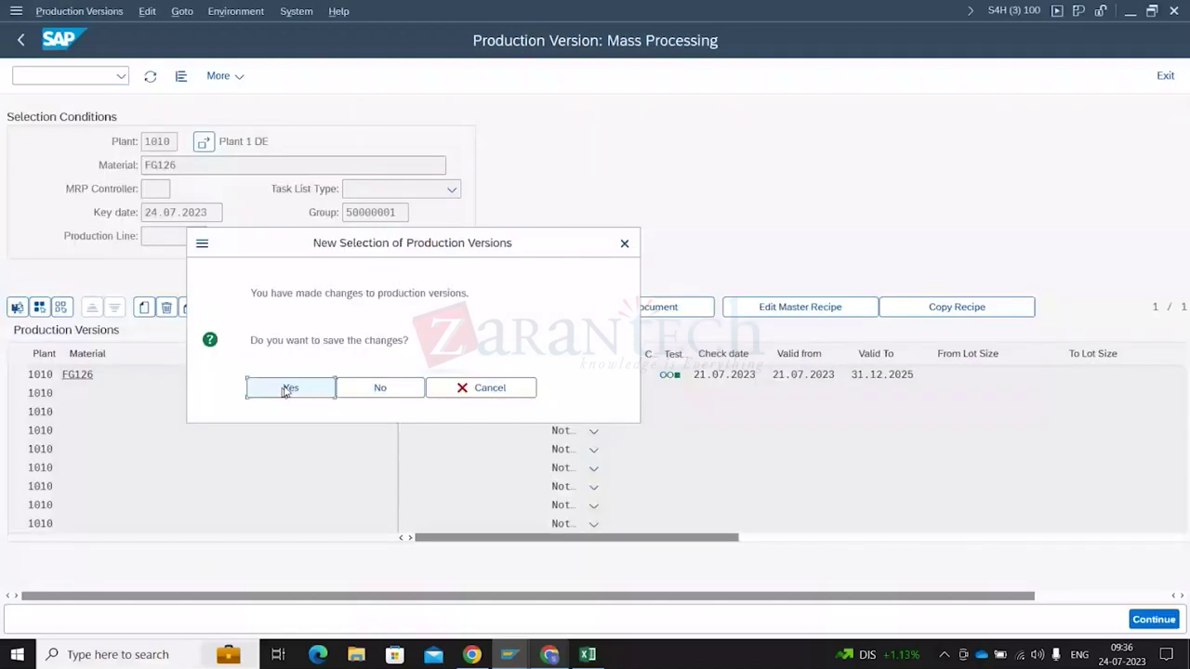
{"action": "left_click", "coordinate": [285, 391]}
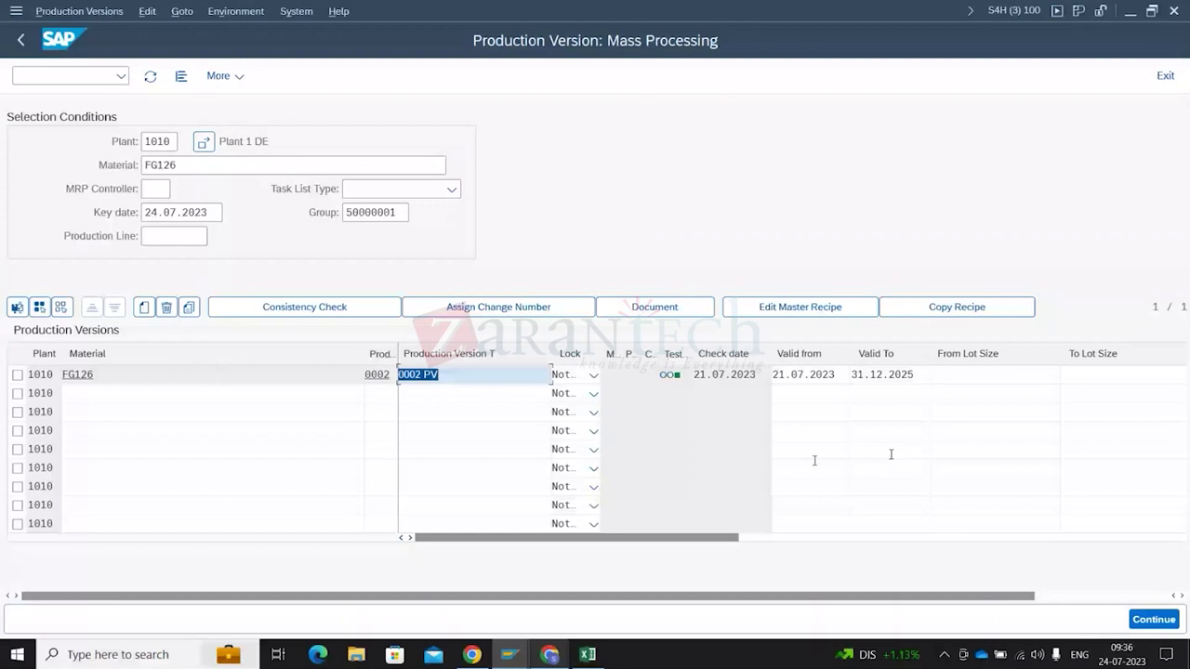
Reload the production data structures for FG126 at location 1010 and check the PDS description of source 10100002
{"action": "key", "text": "alt+Tab"}
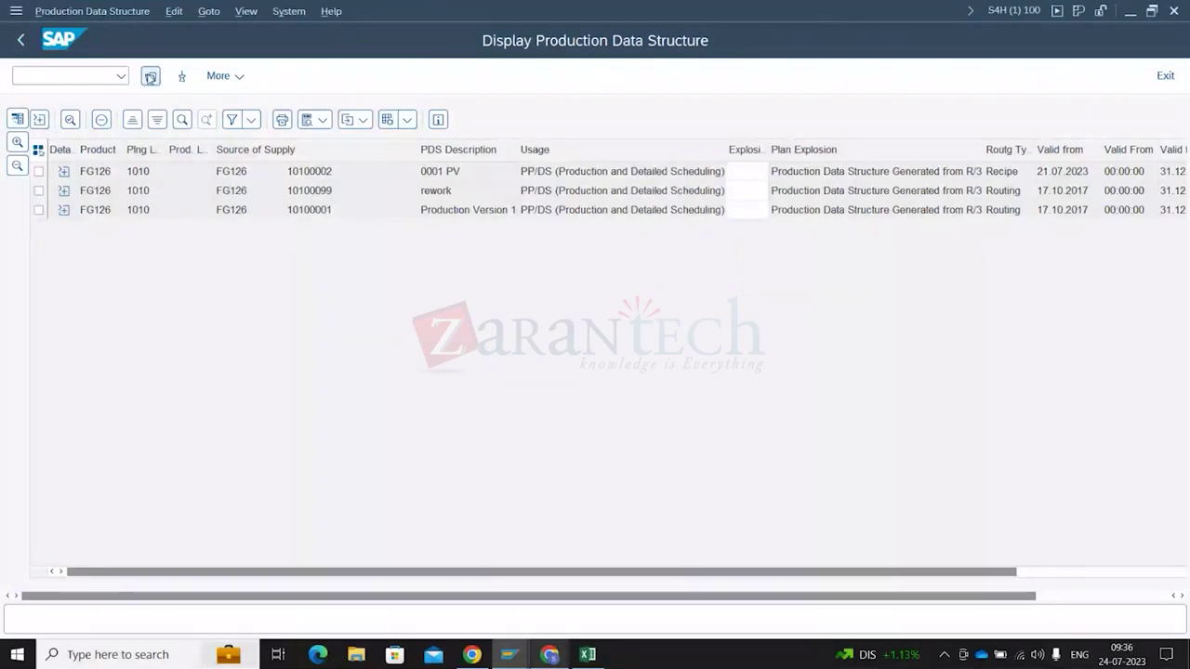
{"action": "left_click", "coordinate": [149, 77]}
{"action": "key", "text": "Return"}
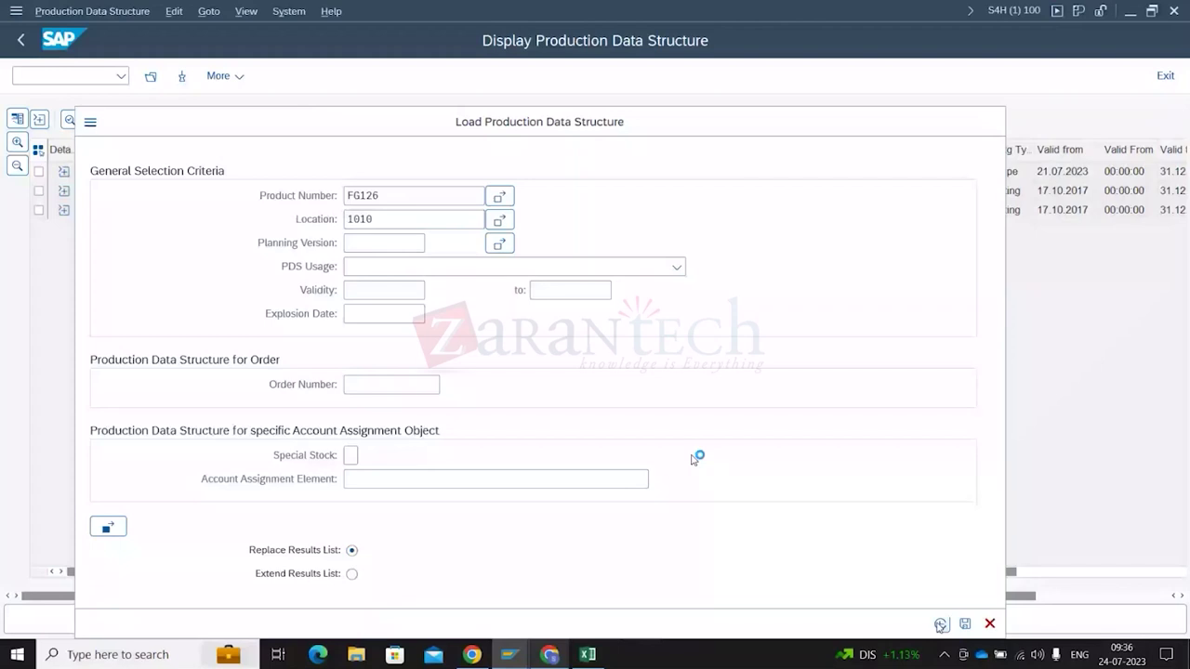
{"action": "left_click", "coordinate": [361, 173]}
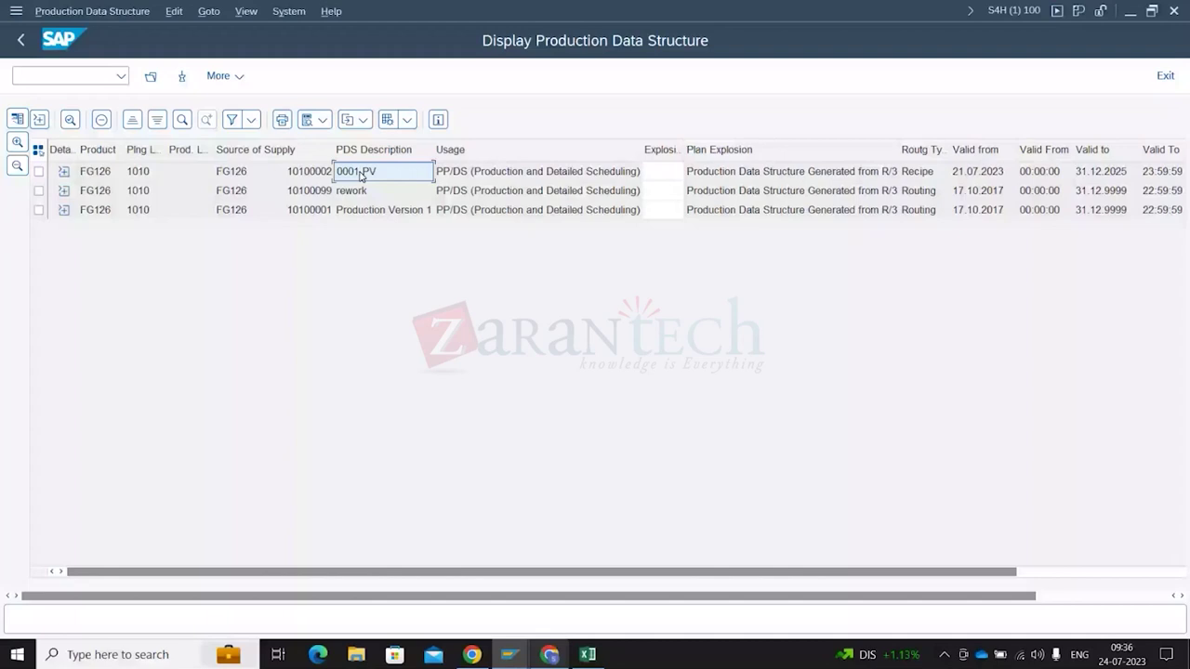
Execute the PP/DS transfer of production data structures for material FG126 in plant 1010 with Change Transfer mode
{"action": "left_click", "coordinate": [72, 77]}
{"action": "type", "text": "/ose93"}
{"action": "key", "text": "Return"}
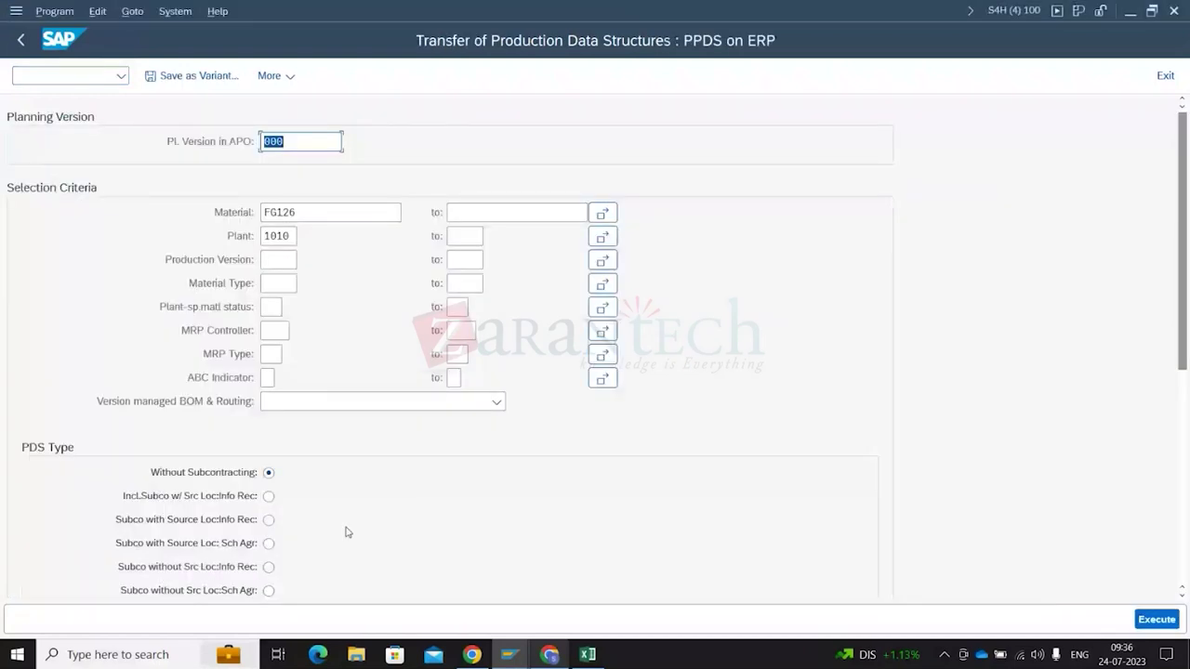
{"action": "scroll", "coordinate": [347, 531], "scroll_direction": "down", "scroll_amount": 5}
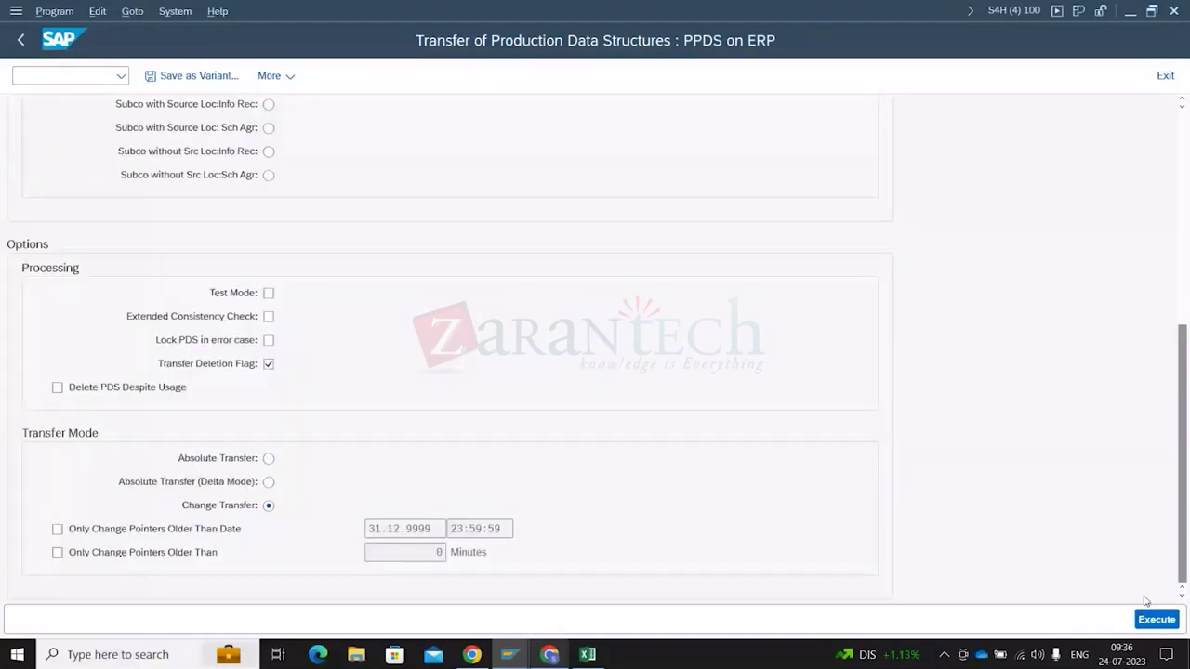
{"action": "left_click", "coordinate": [1156, 620]}
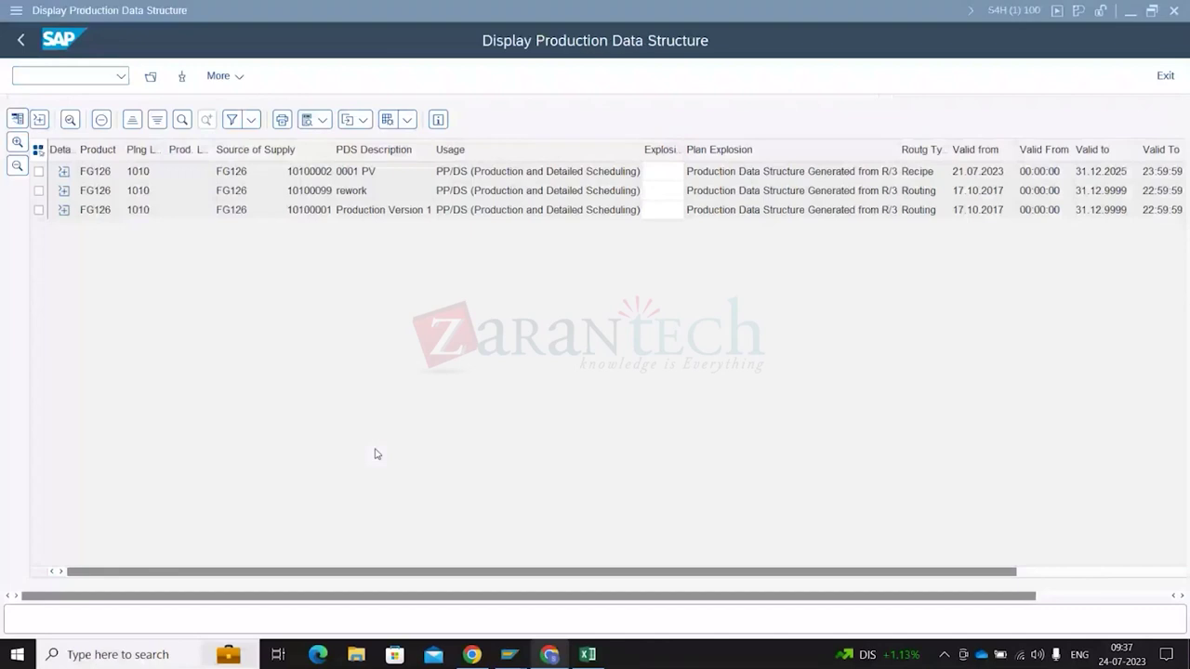
Load FG126's structures at location 1010 again after the change transfer and inspect the description of source 10100002
{"action": "left_click", "coordinate": [377, 454]}
{"action": "left_click", "coordinate": [152, 77]}
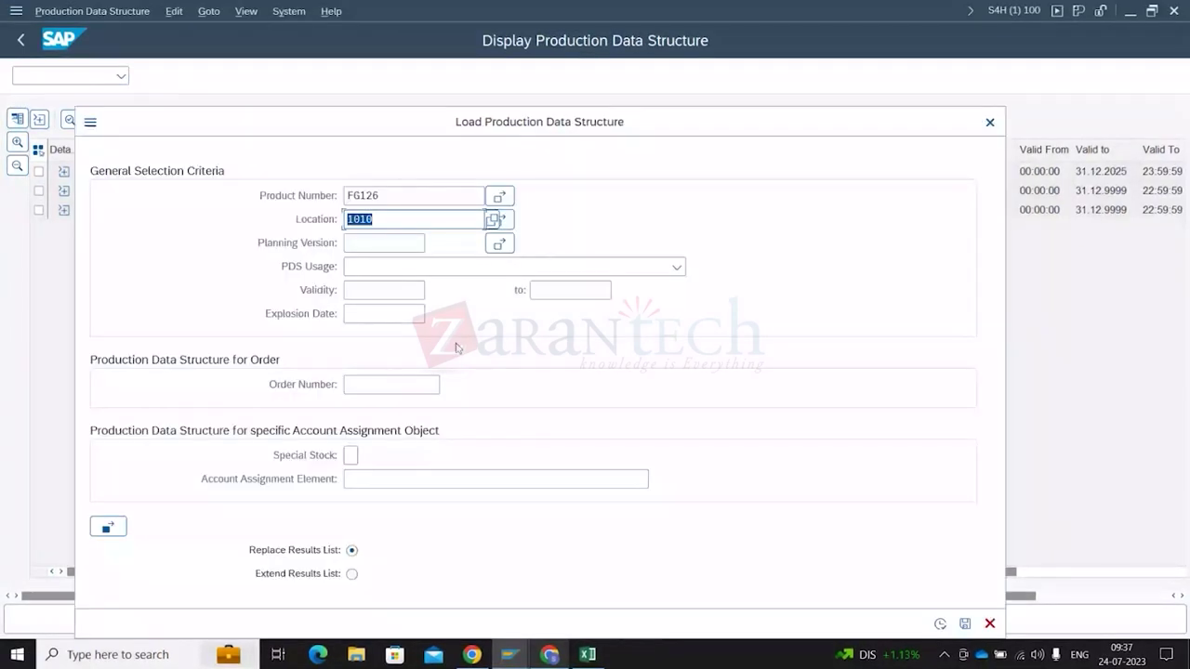
{"action": "key", "text": "Return"}
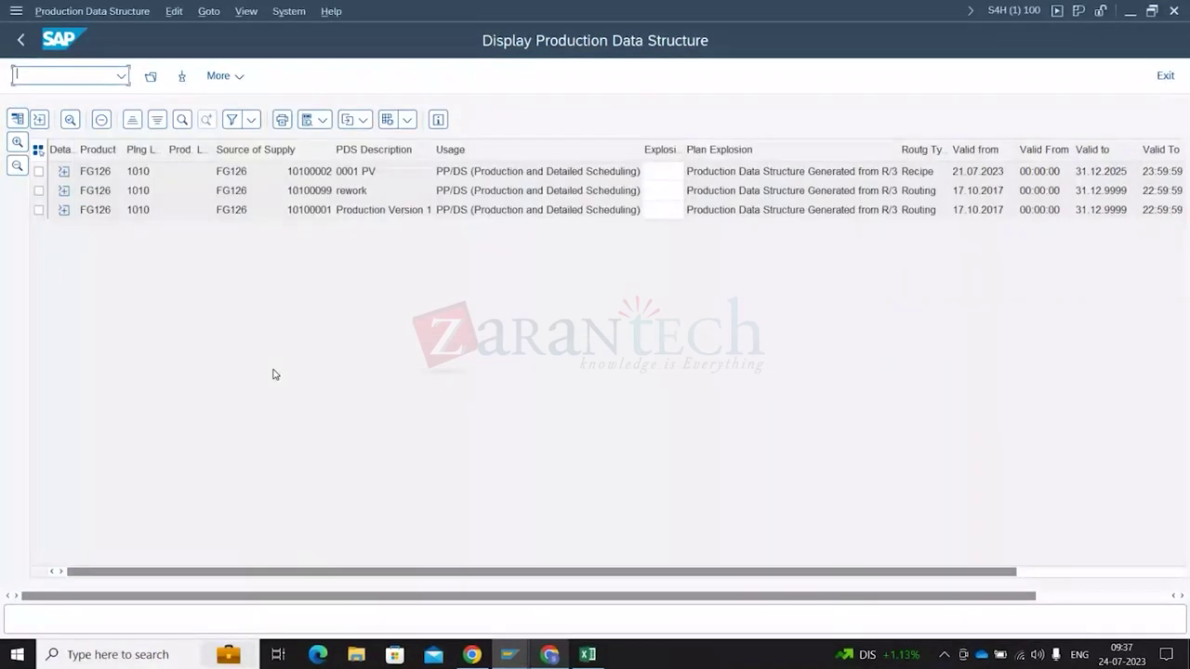
{"action": "left_click", "coordinate": [370, 172]}
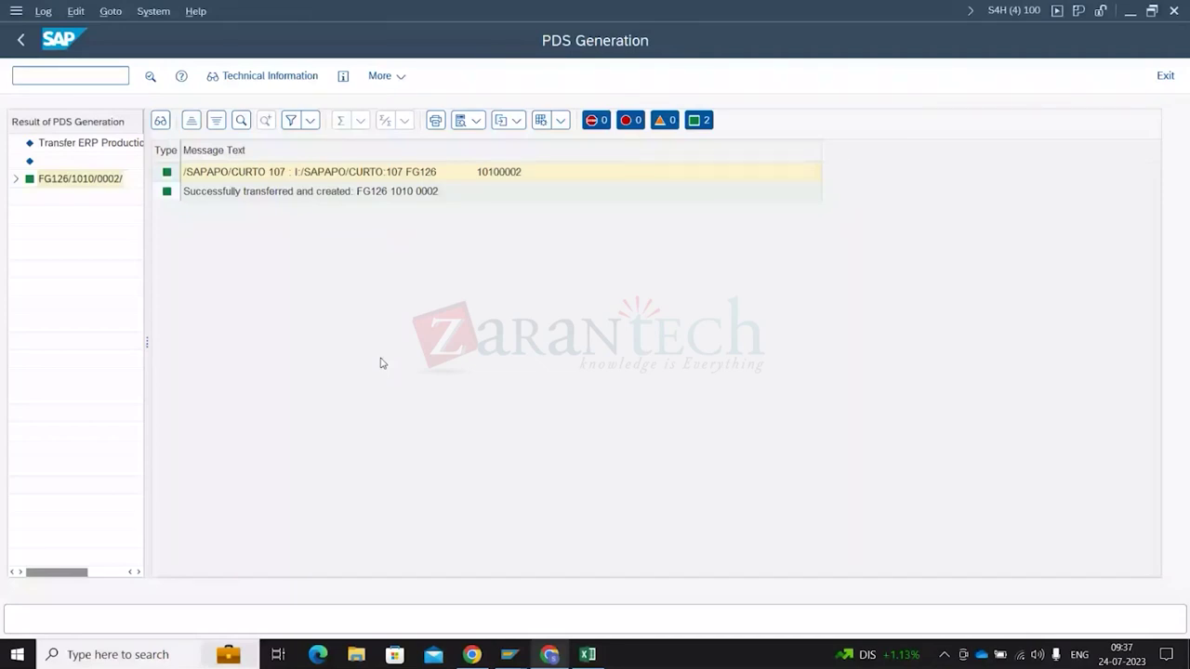
Review the PDS generation log messages, expand the FG126/1010/0002 entry, and leave the log
{"action": "left_click", "coordinate": [324, 212]}
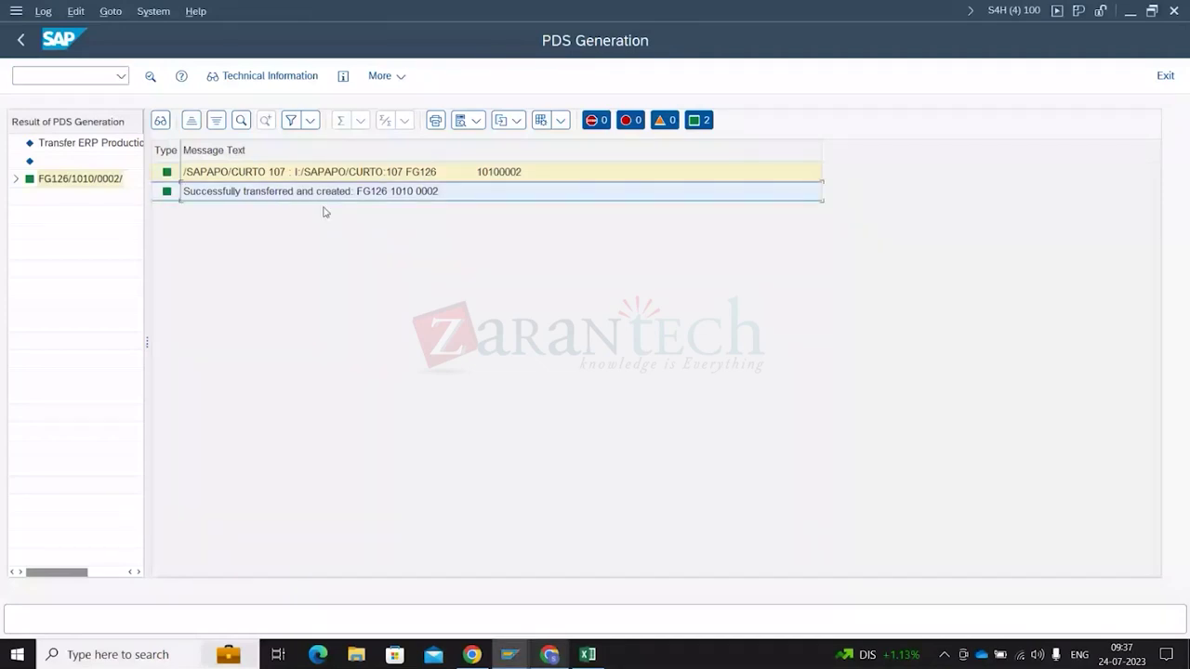
{"action": "left_click", "coordinate": [16, 179]}
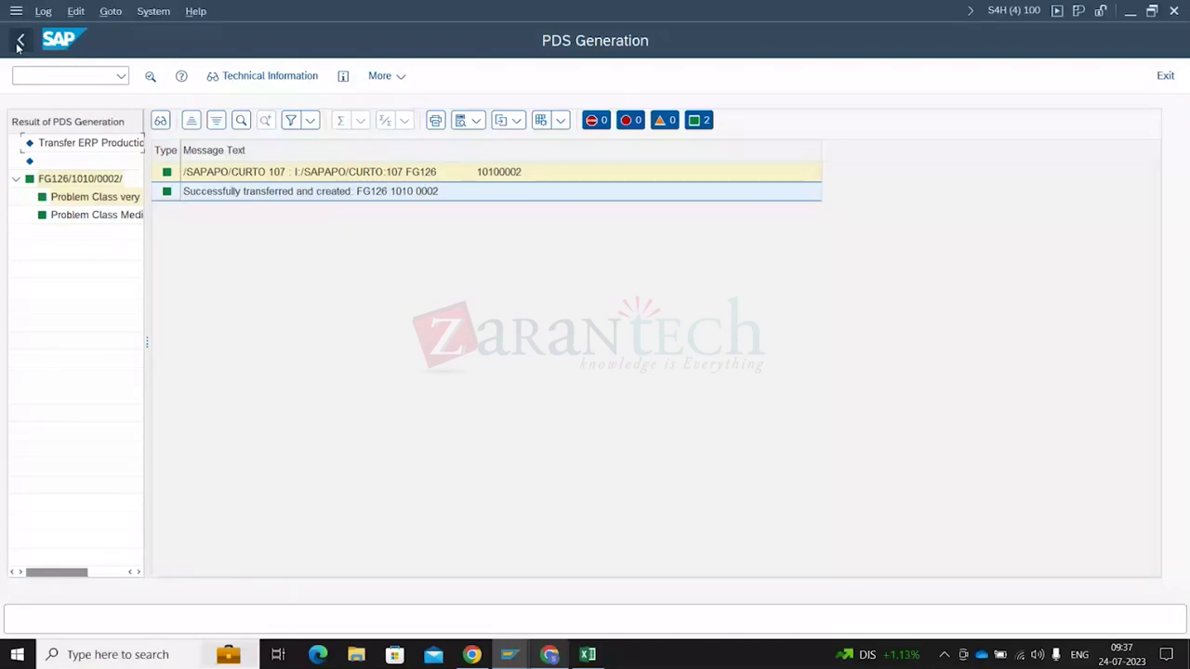
{"action": "left_click", "coordinate": [20, 41]}
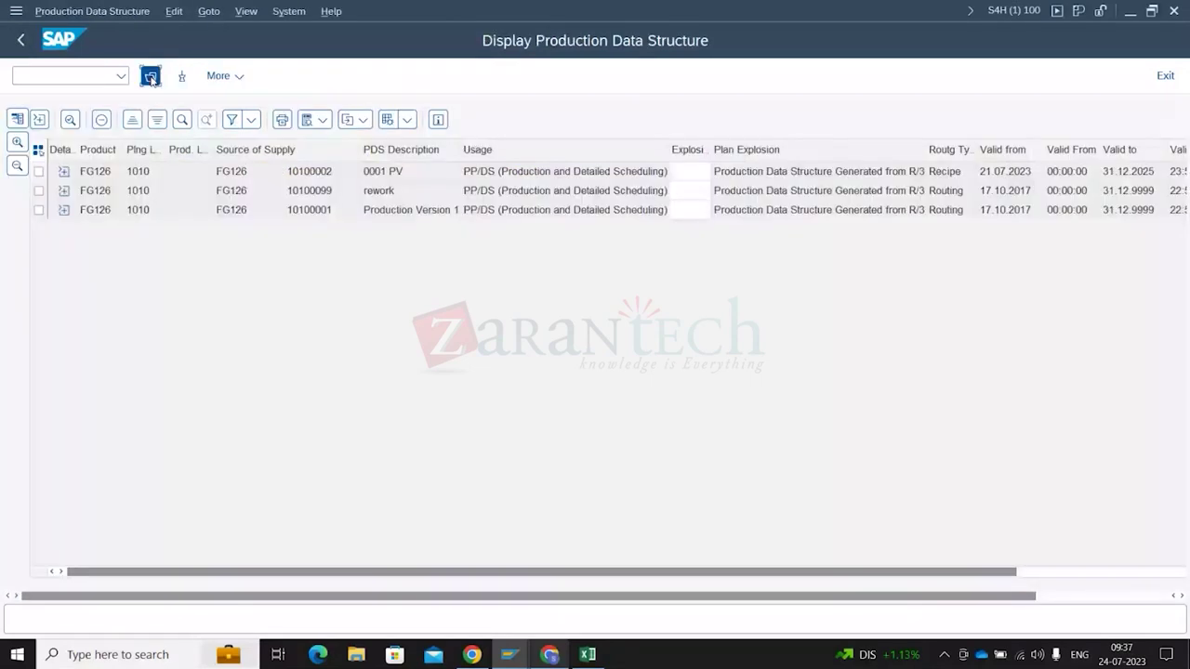
Refresh the FG126 structures at location 1010 and recheck the PDS description of source 10100002
{"action": "left_click", "coordinate": [150, 77]}
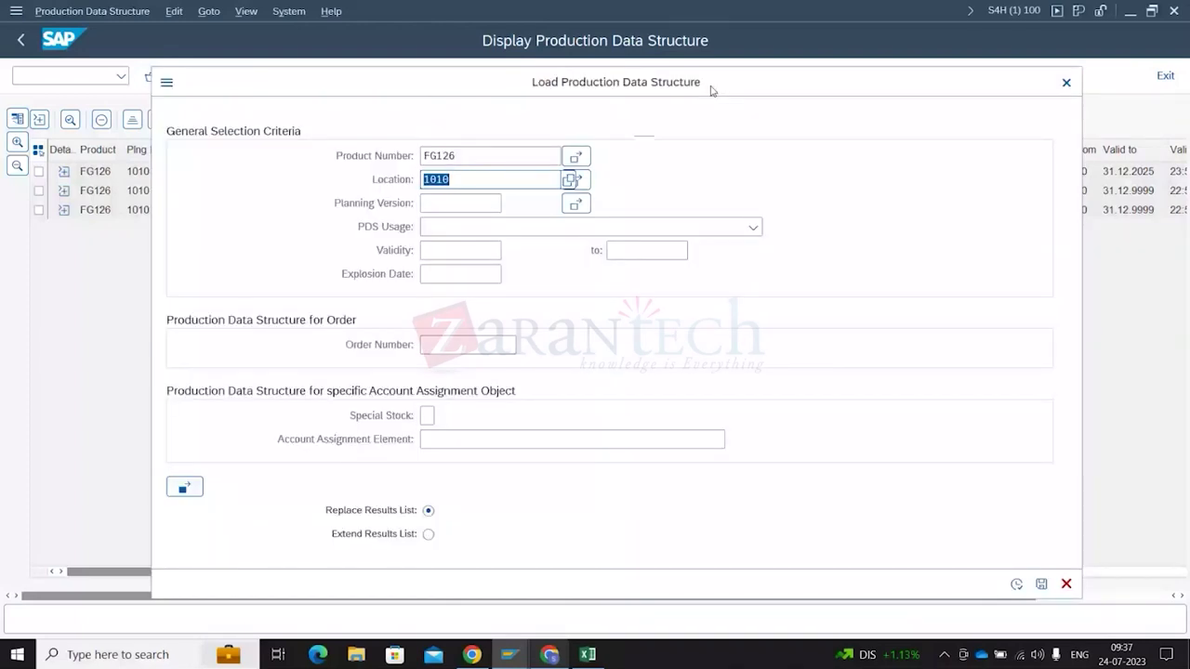
{"action": "key", "text": "Return"}
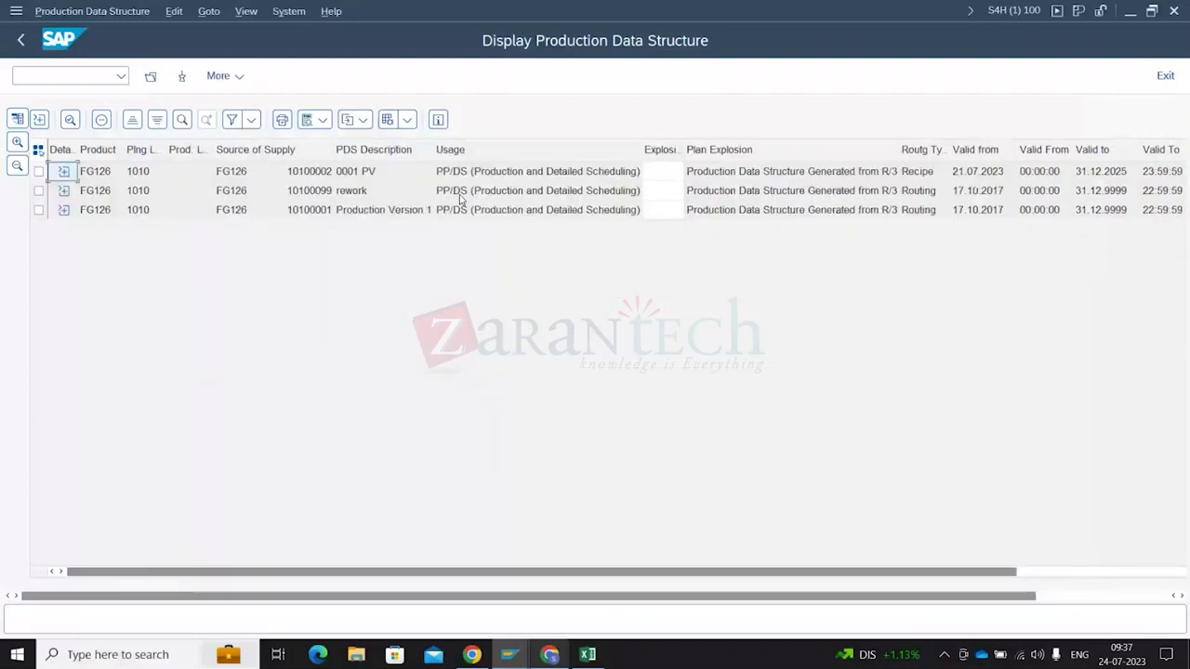
{"action": "left_click", "coordinate": [378, 174]}
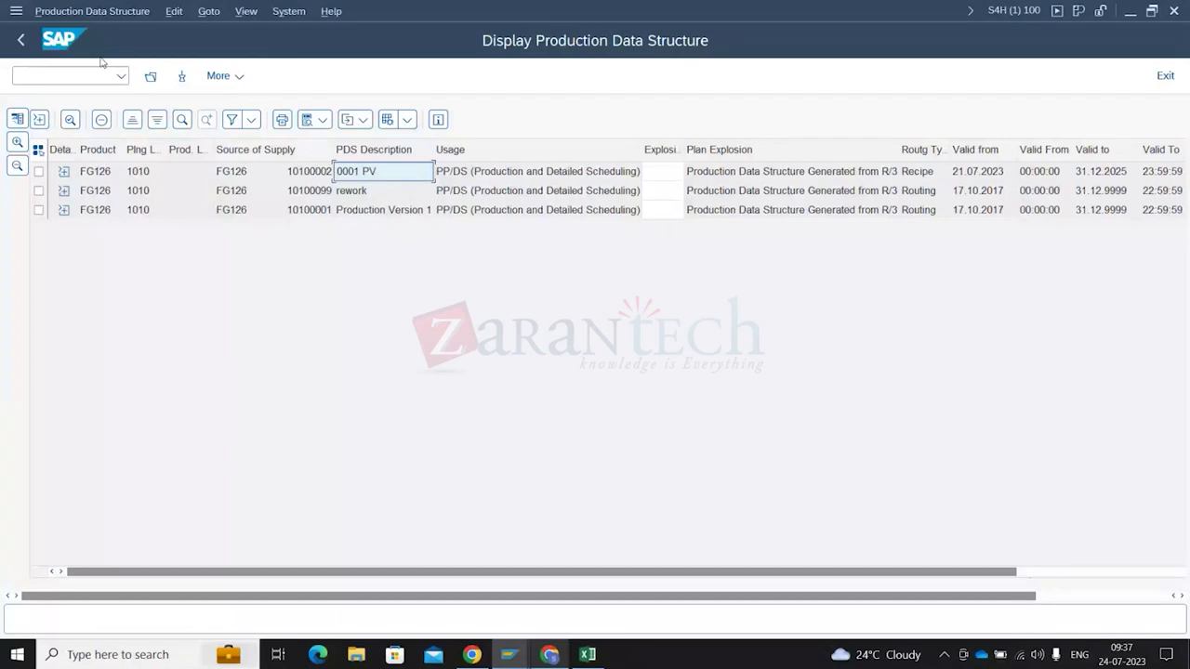
Open the maintenance transaction for additional production data structure data in a new session
{"action": "left_click", "coordinate": [26, 77]}
{"action": "type", "text": "/opds_mai"}
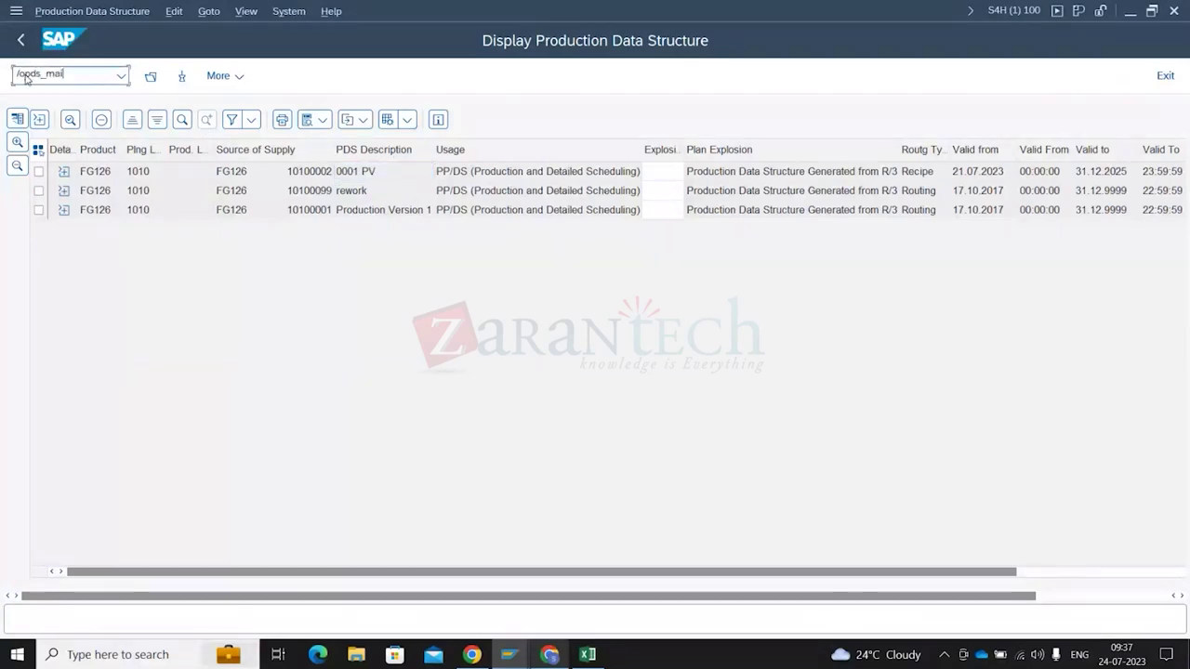
{"action": "key", "text": "Return"}
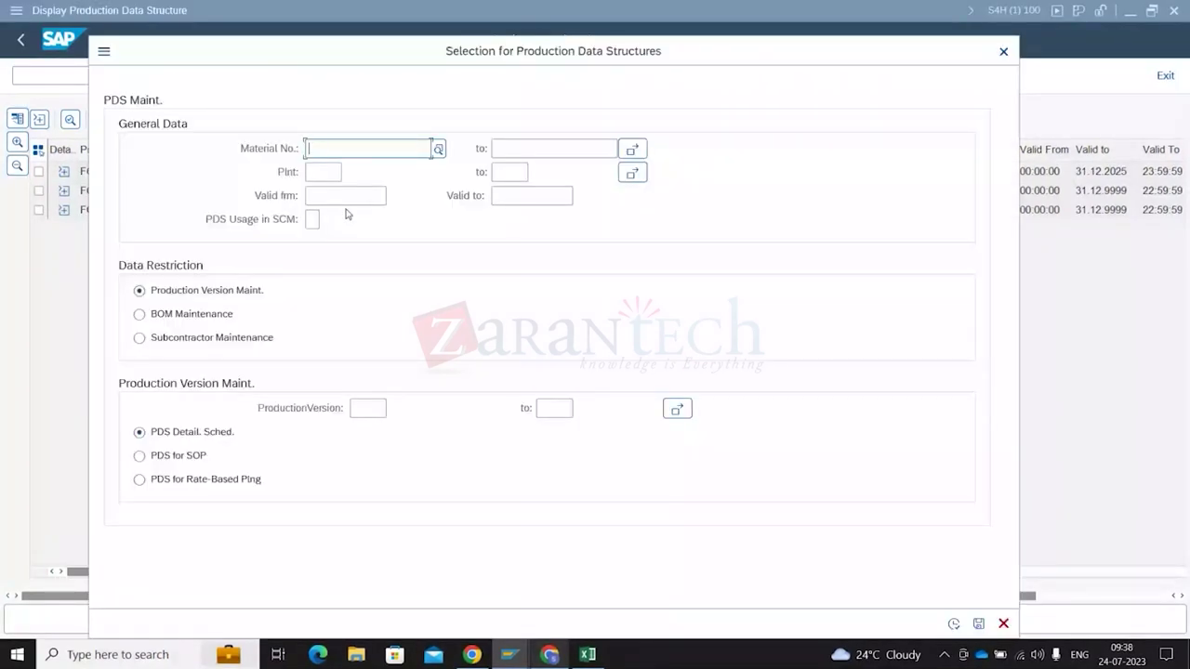
Load the PDS maintenance entries for material FG126 in plant 1010 and show the details of the 10100001 S entry
{"action": "type", "text": "FG126"}
{"action": "key", "text": "Tab"}
{"action": "type", "text": "1010"}
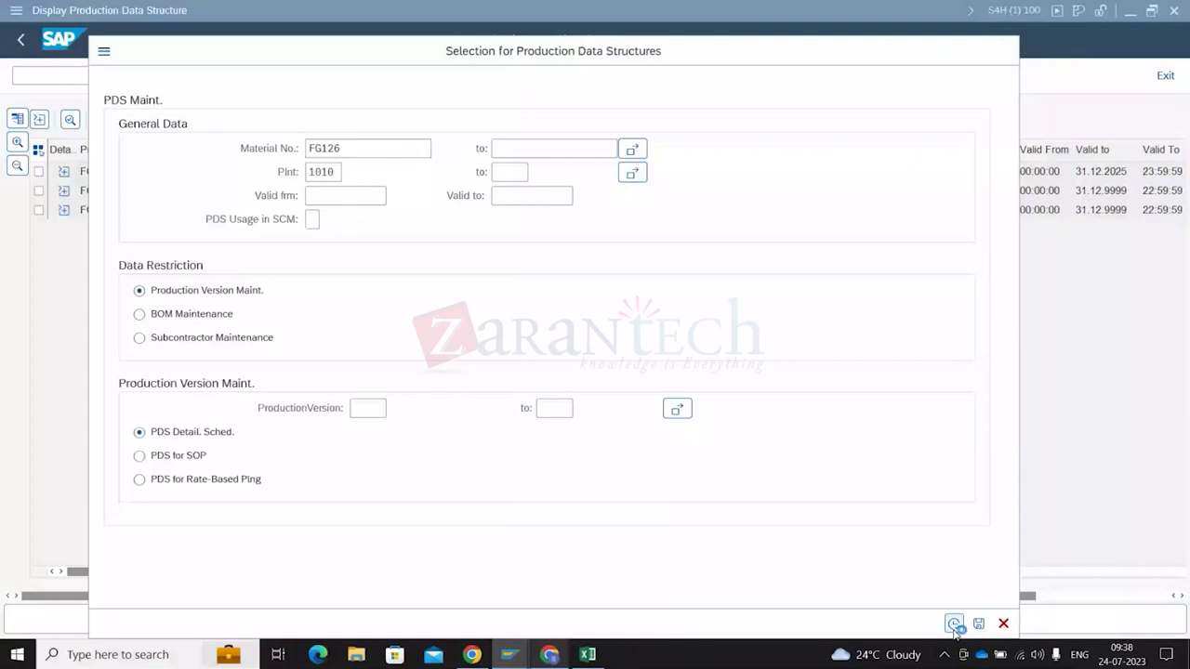
{"action": "left_click", "coordinate": [954, 623]}
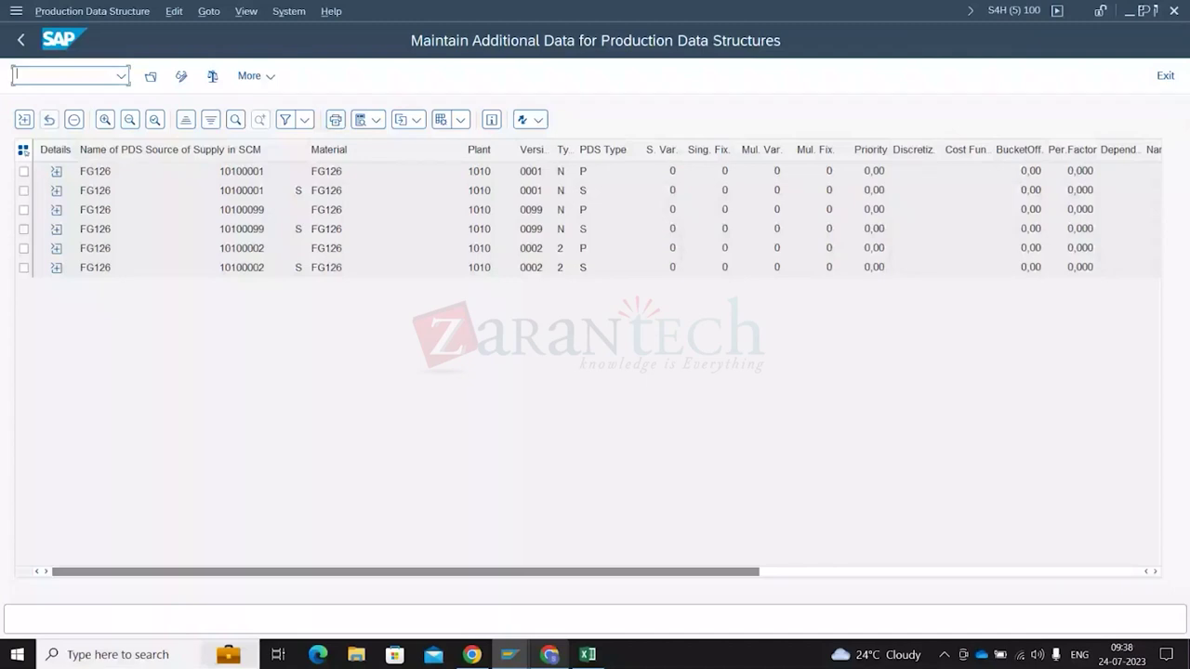
{"action": "left_click", "coordinate": [56, 189]}
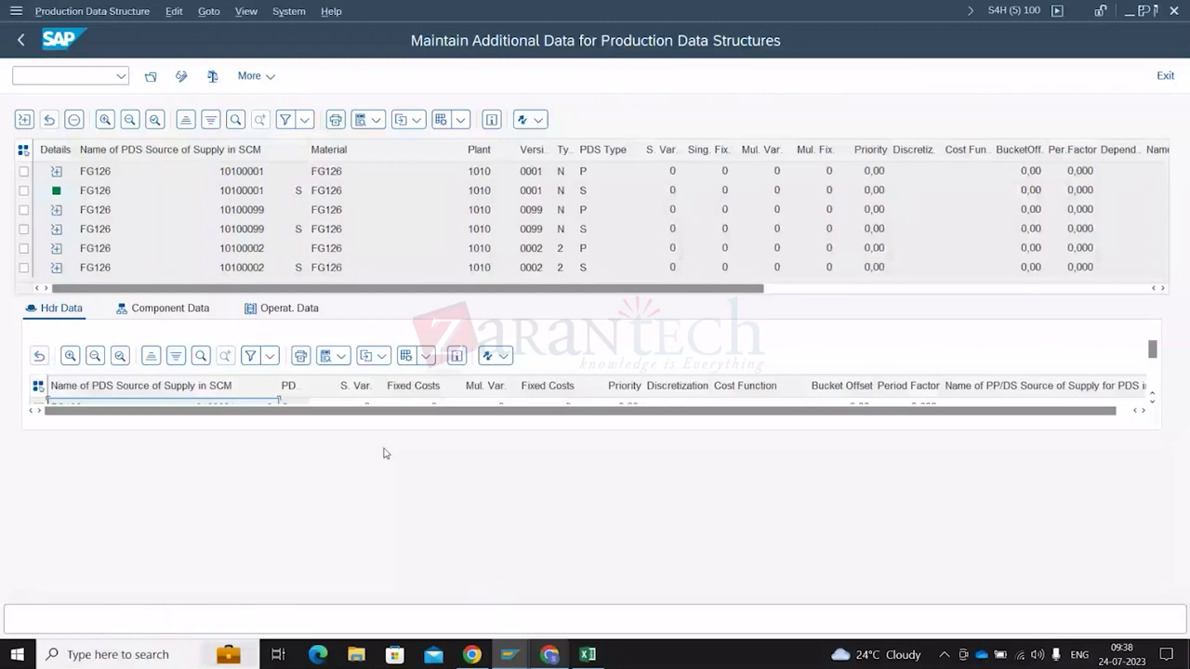
Return to the Display Production Data Structure session and check the description of FG126's source 10100002
{"action": "key", "text": "alt+Tab"}
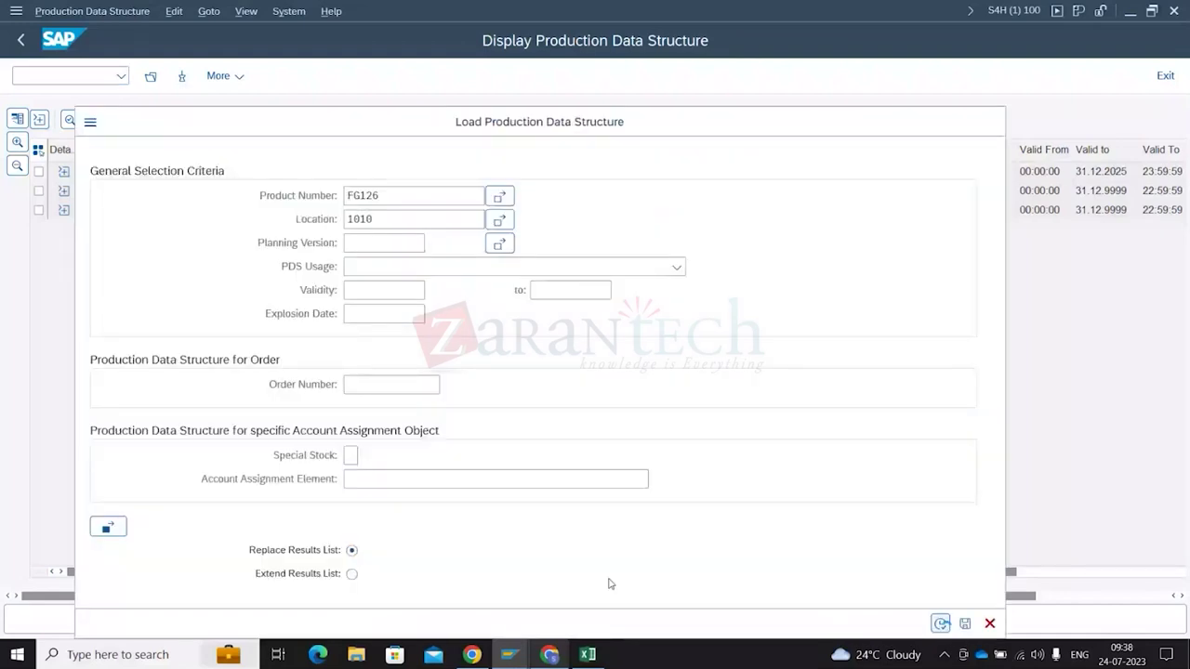
{"action": "key", "text": "Escape"}
{"action": "left_click", "coordinate": [360, 176]}
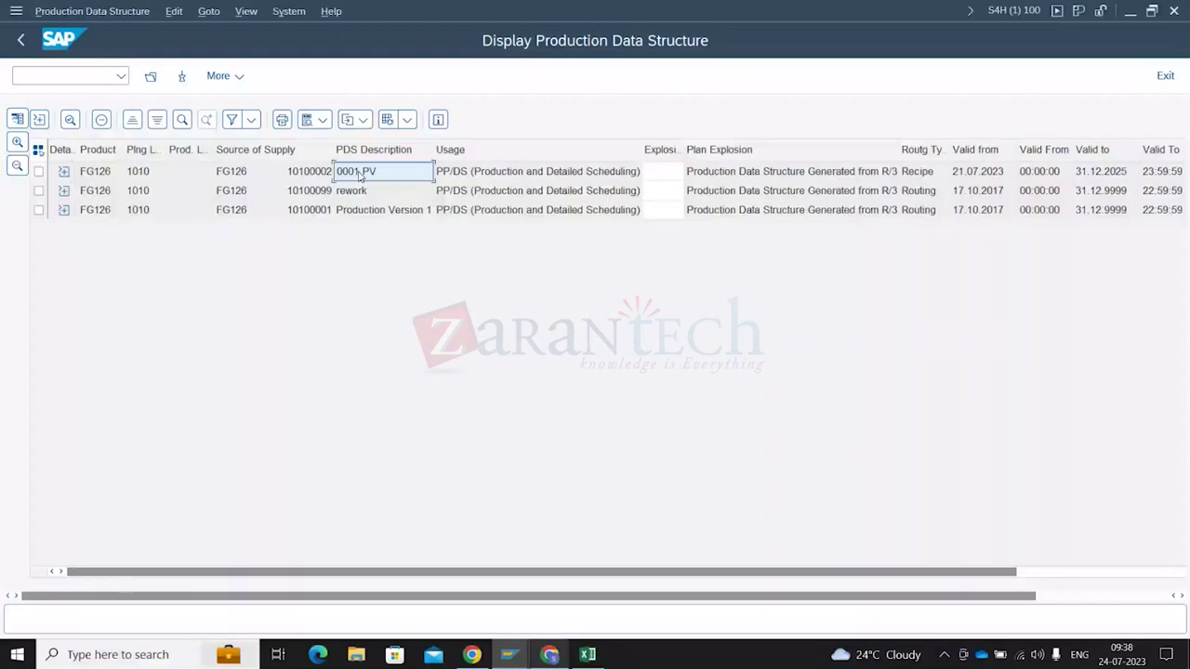
Execute the FG126 PDS transfer in Absolute Transfer mode and reload the structures at location 1010
{"action": "key", "text": "alt+Tab"}
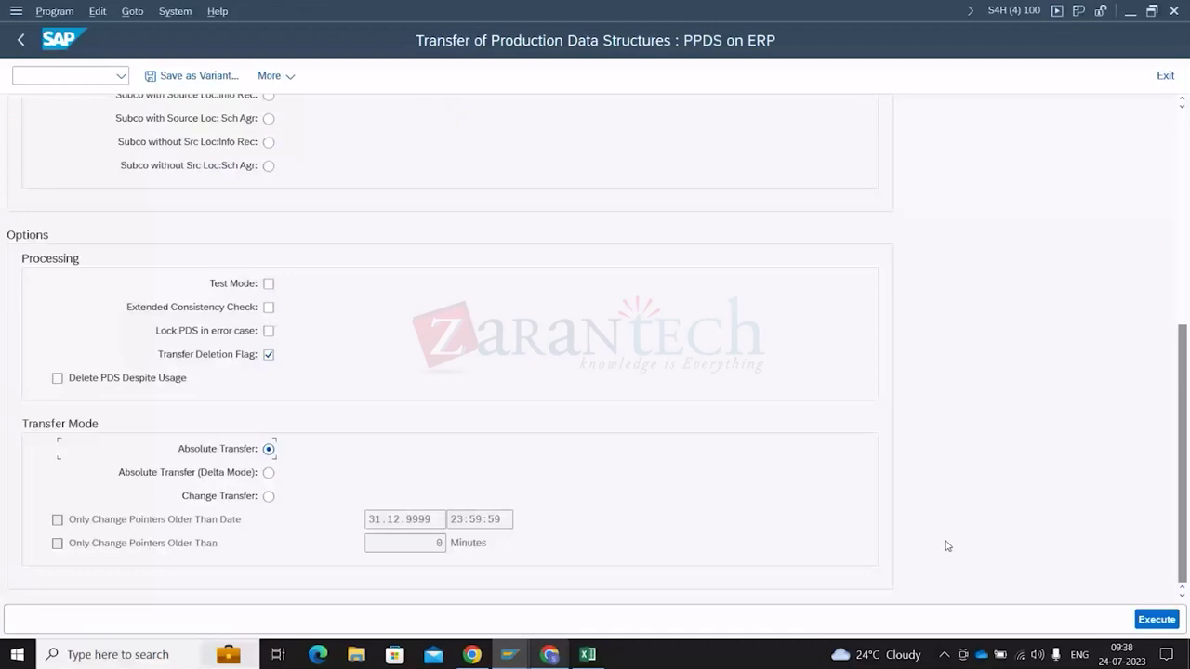
{"action": "left_click", "coordinate": [1157, 621]}
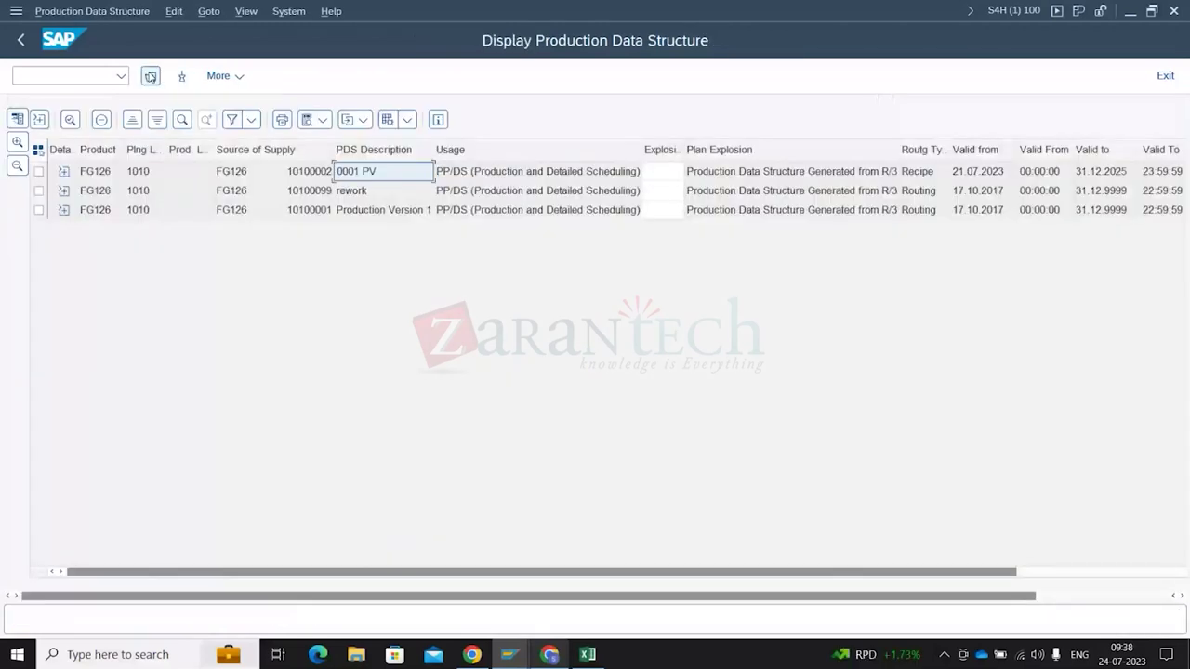
{"action": "left_click", "coordinate": [149, 76]}
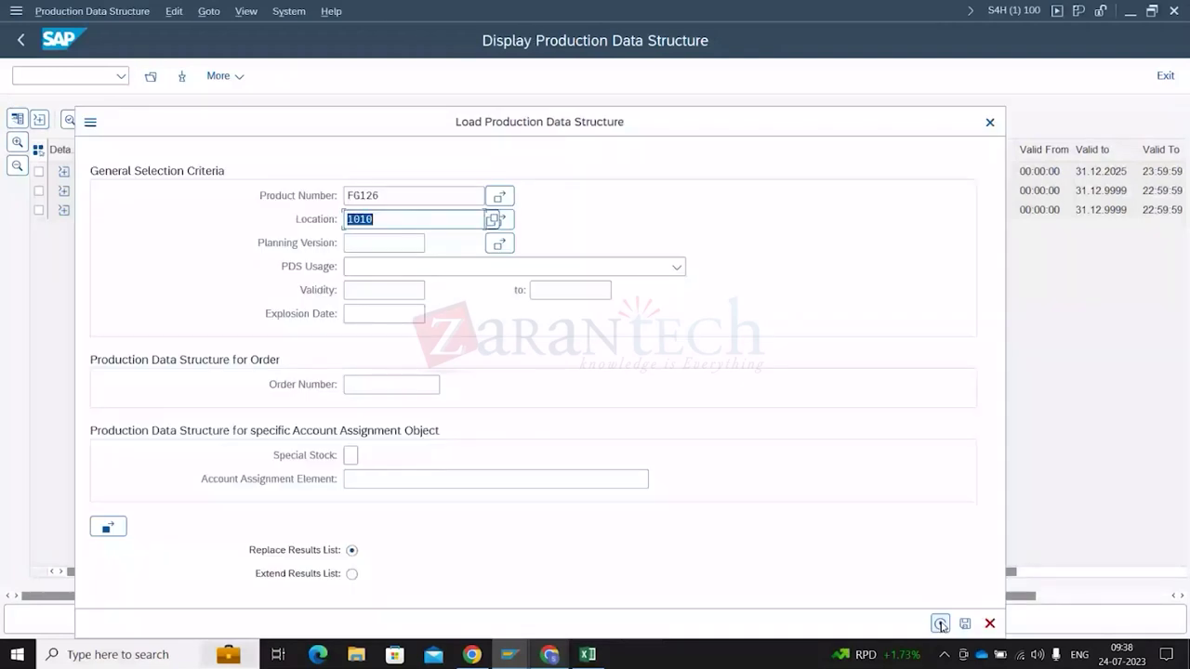
{"action": "left_click", "coordinate": [940, 624]}
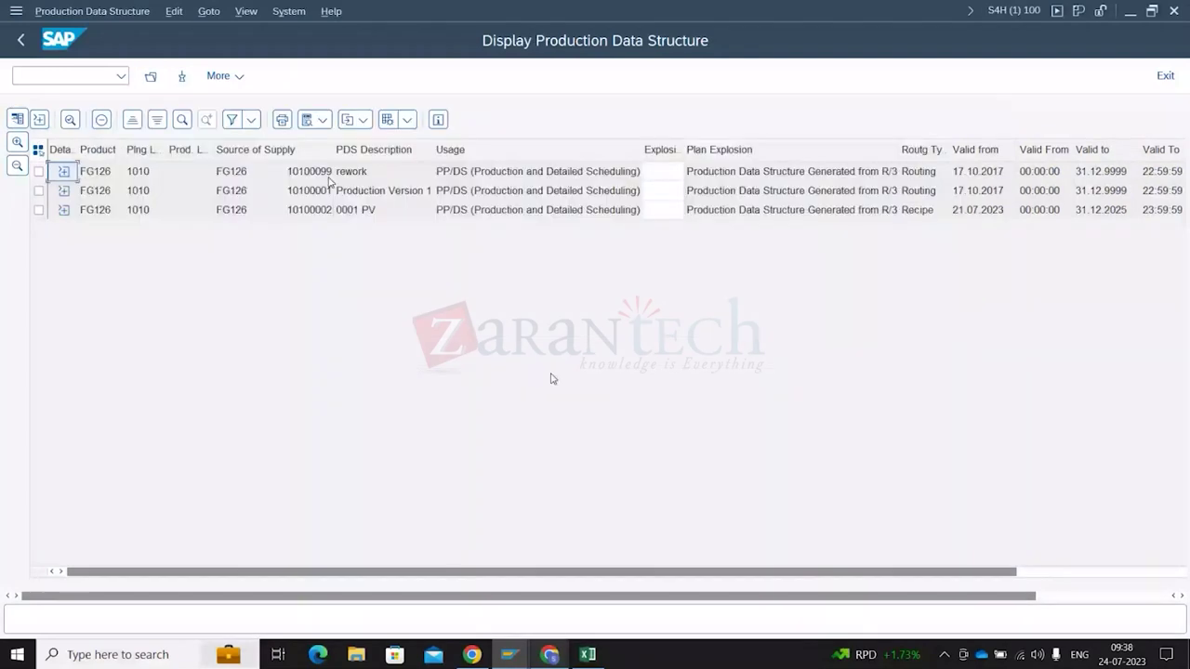
Compare the rework and 0001 PV descriptions, select the 10100002 structure, and widen the Source of Supply column
{"action": "left_click", "coordinate": [340, 173]}
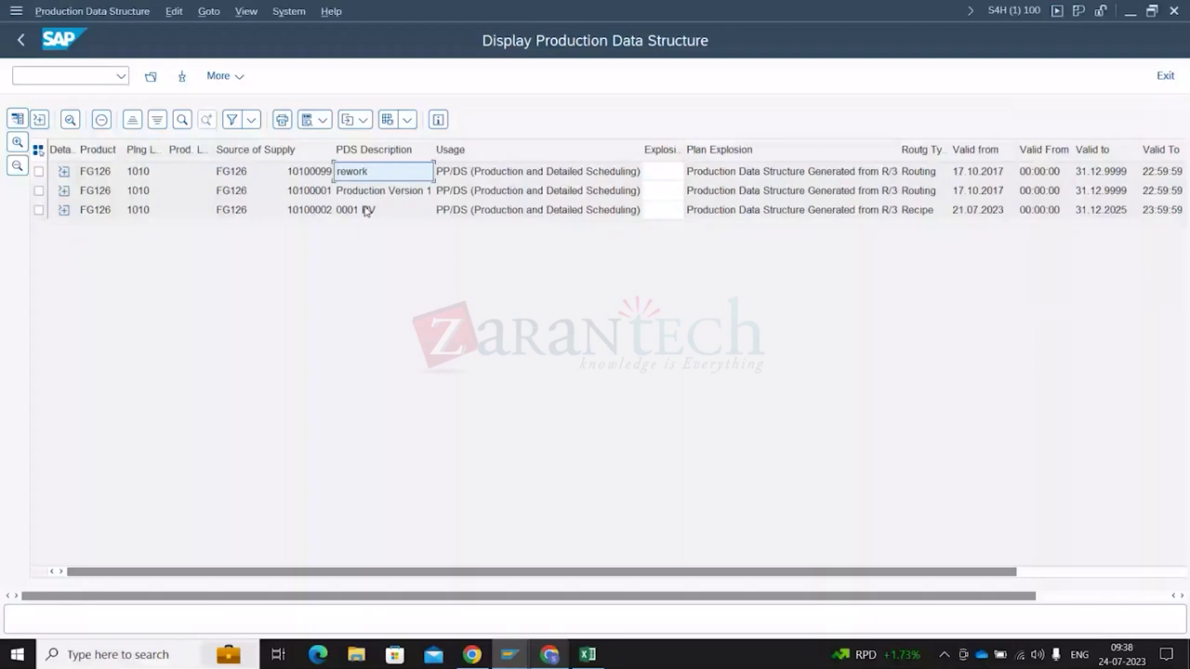
{"action": "left_click", "coordinate": [366, 210]}
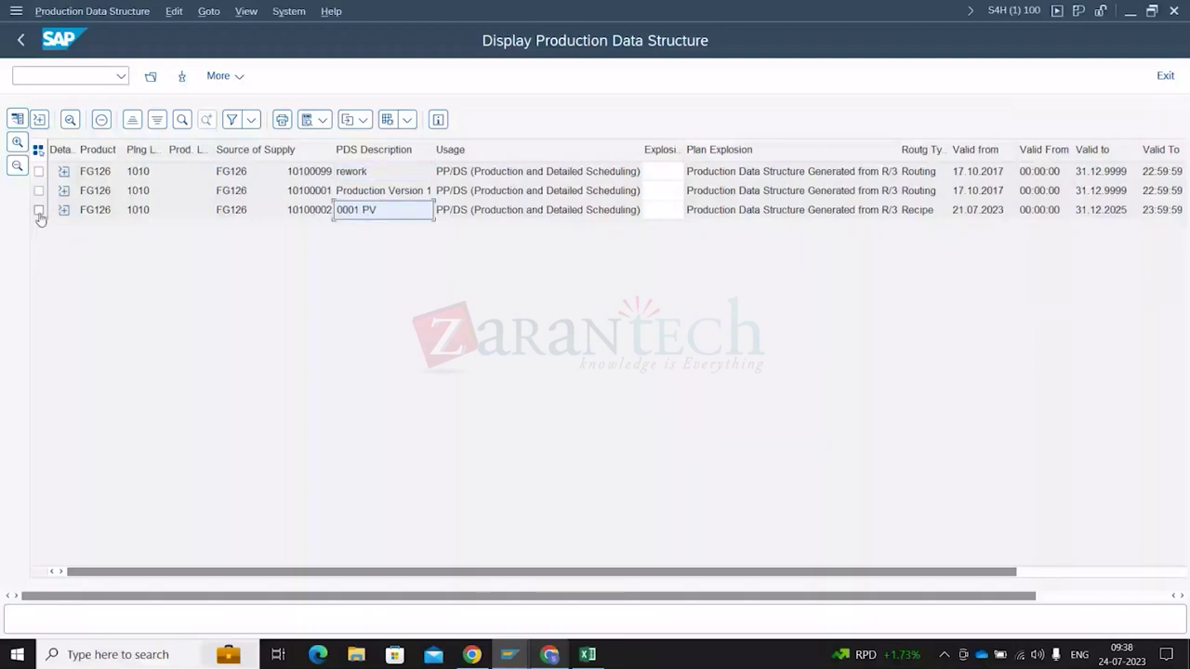
{"action": "left_click", "coordinate": [39, 212]}
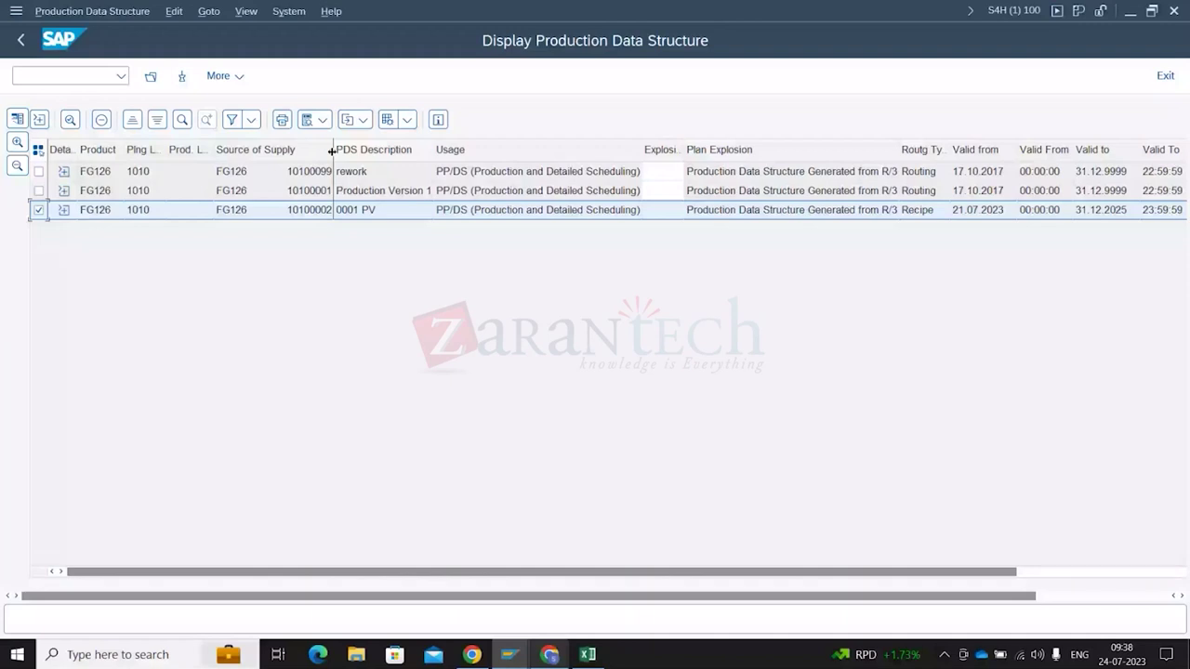
{"action": "left_click_drag", "start_coordinate": [331, 151], "coordinate": [489, 152]}
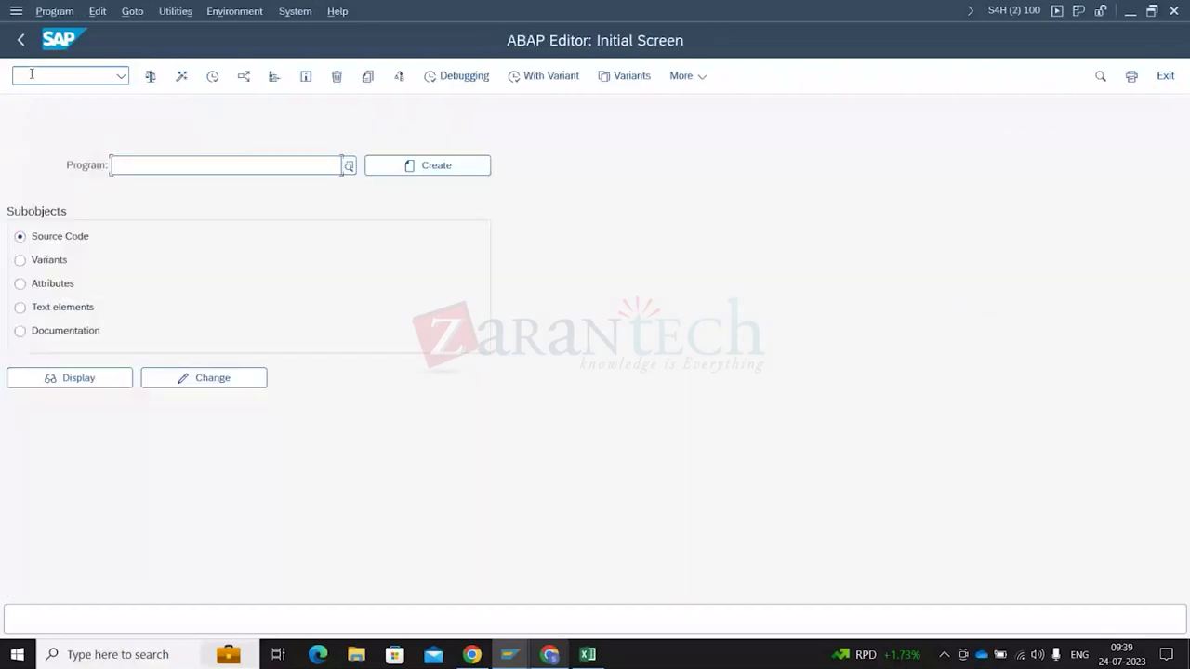
Run the Start Initial Supply for Integration Models report from the ABAP Editor
{"action": "key", "text": "F8"}
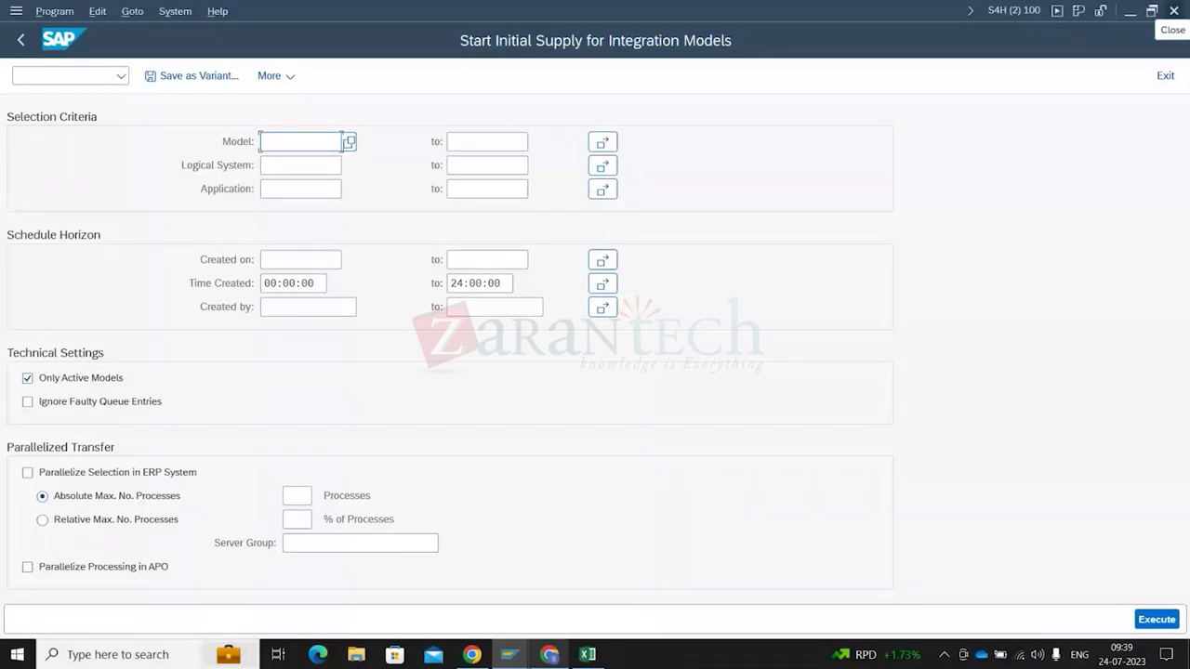
Close the Start Initial Supply for Integration Models session and return to the FG126 list in Display Production Data Structure
{"action": "left_click", "coordinate": [1174, 12]}
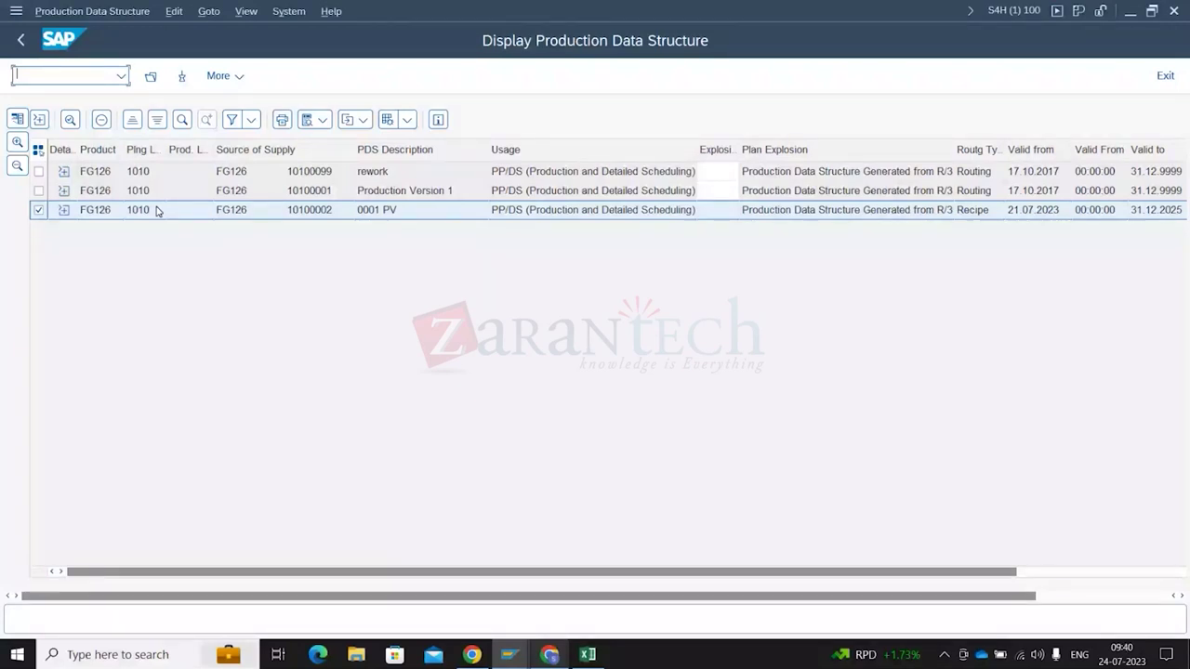
{"action": "left_click", "coordinate": [509, 655]}
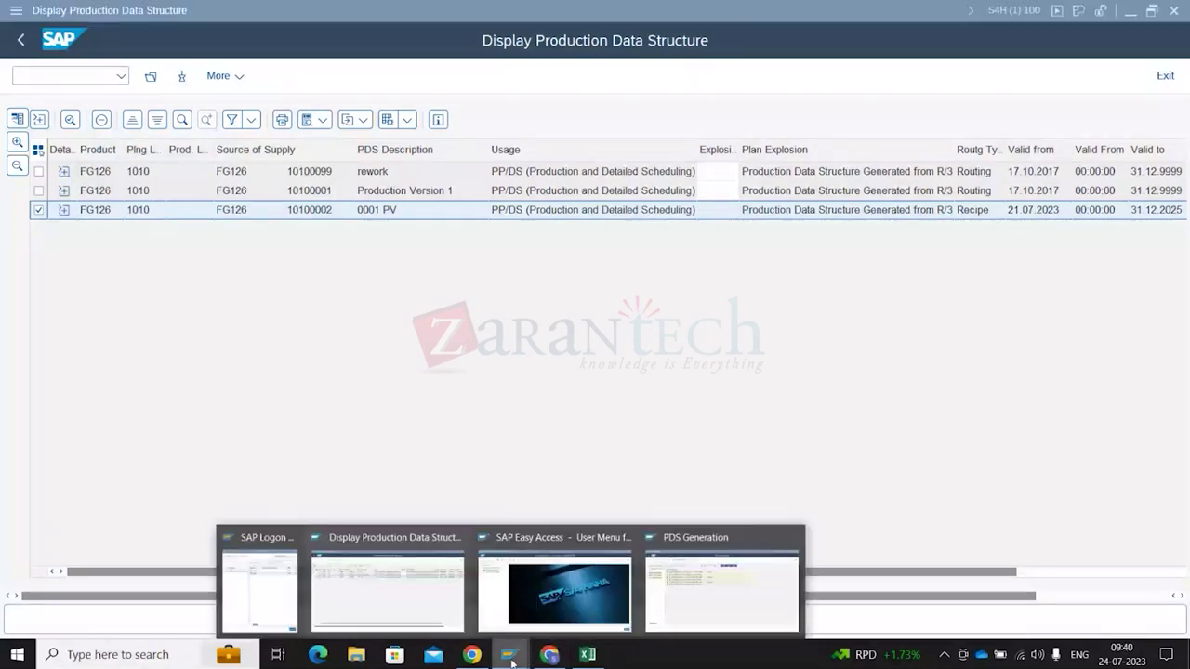
{"action": "left_click", "coordinate": [366, 583]}
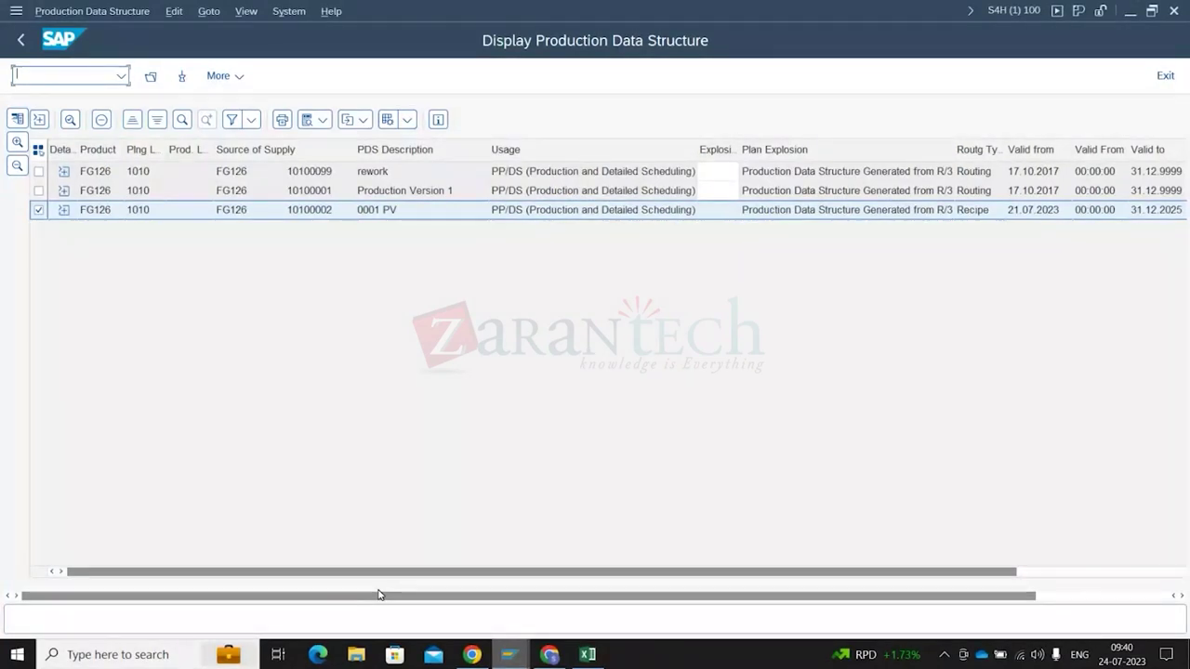
{"action": "left_click", "coordinate": [102, 210]}
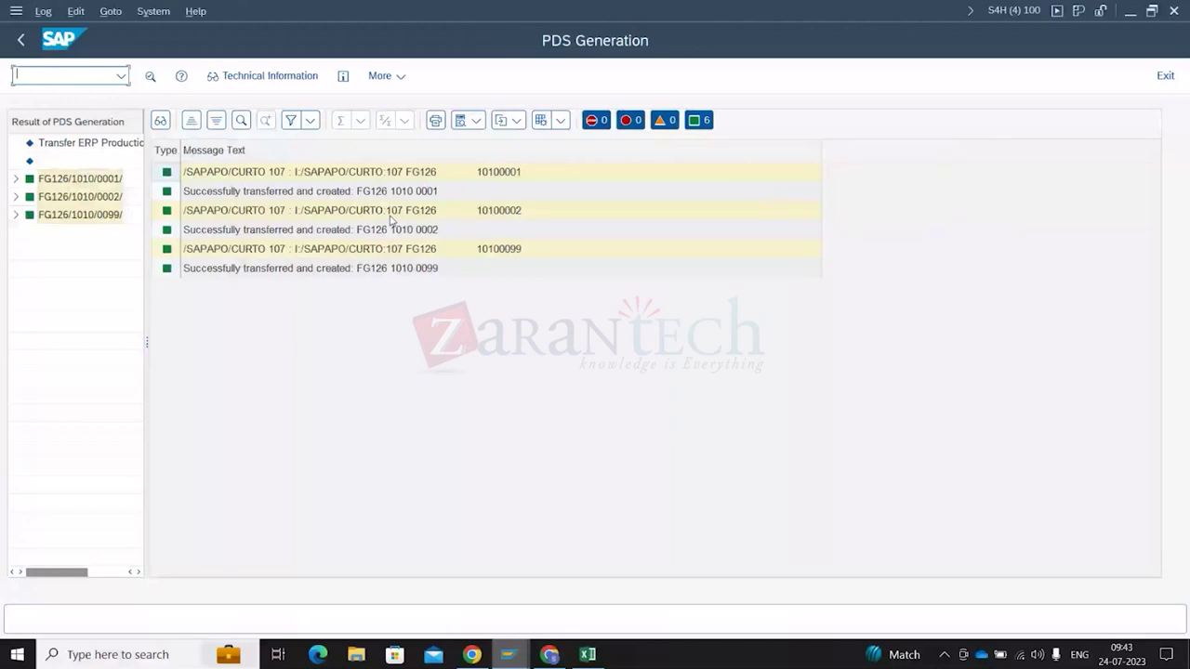
Return to the transfer selection, review the FG126 criteria for plant 1010, and execute the transfer again in Absolute Transfer mode
{"action": "key", "text": "F3"}
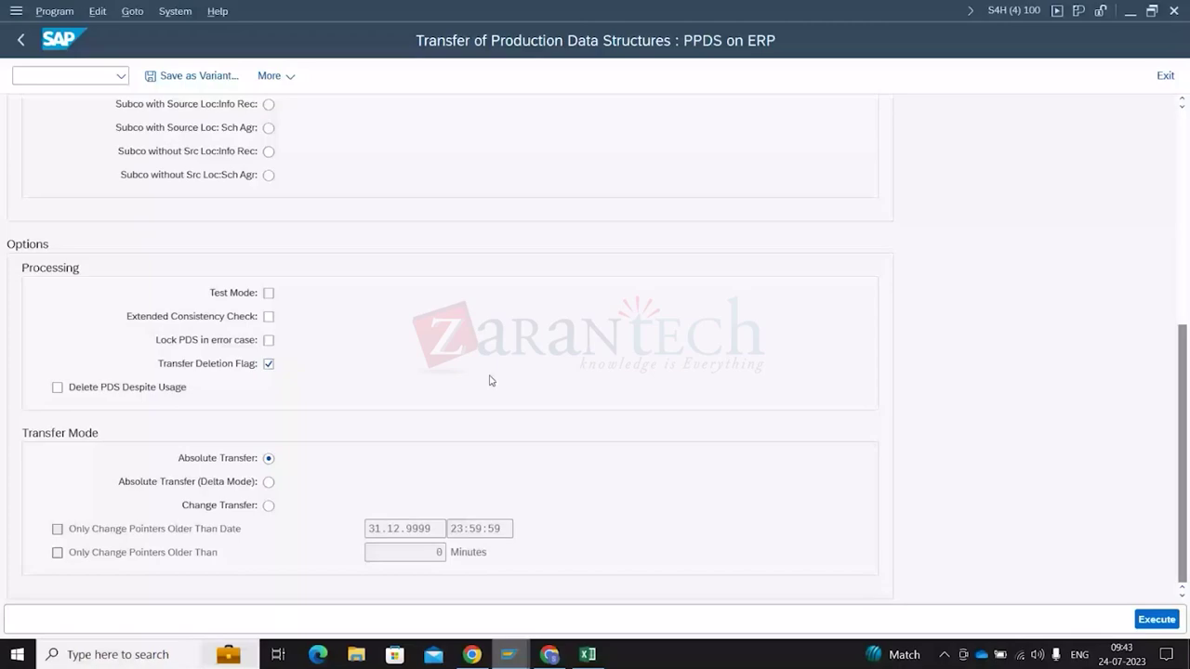
{"action": "left_click", "coordinate": [550, 655]}
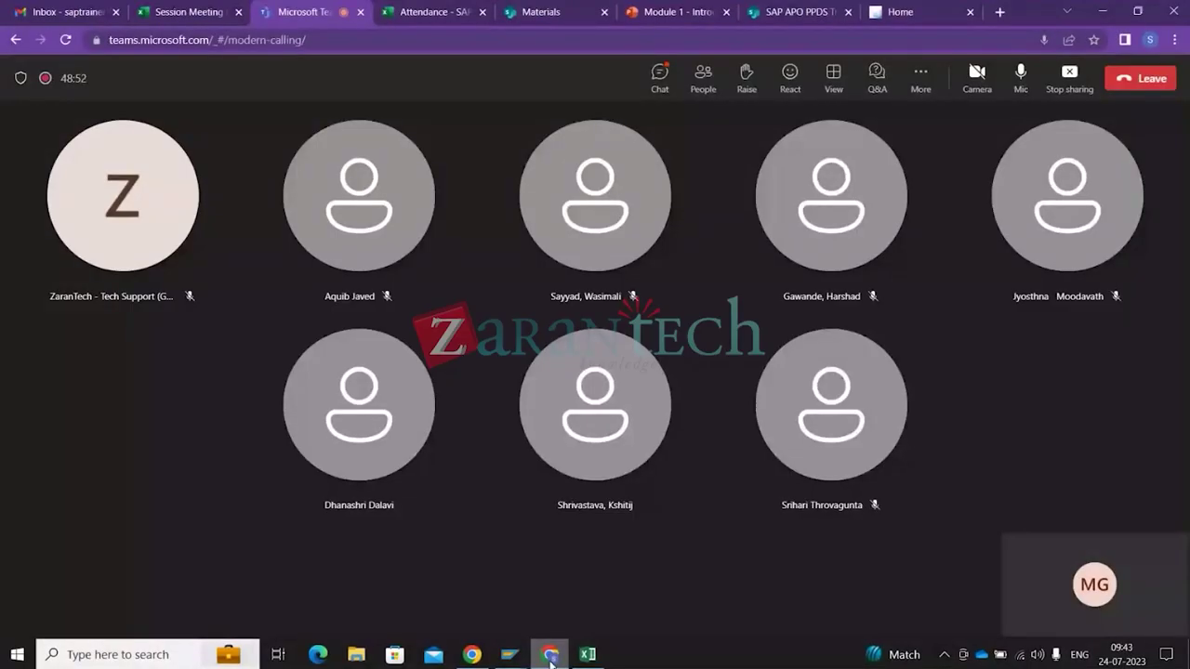
{"action": "left_click", "coordinate": [552, 656]}
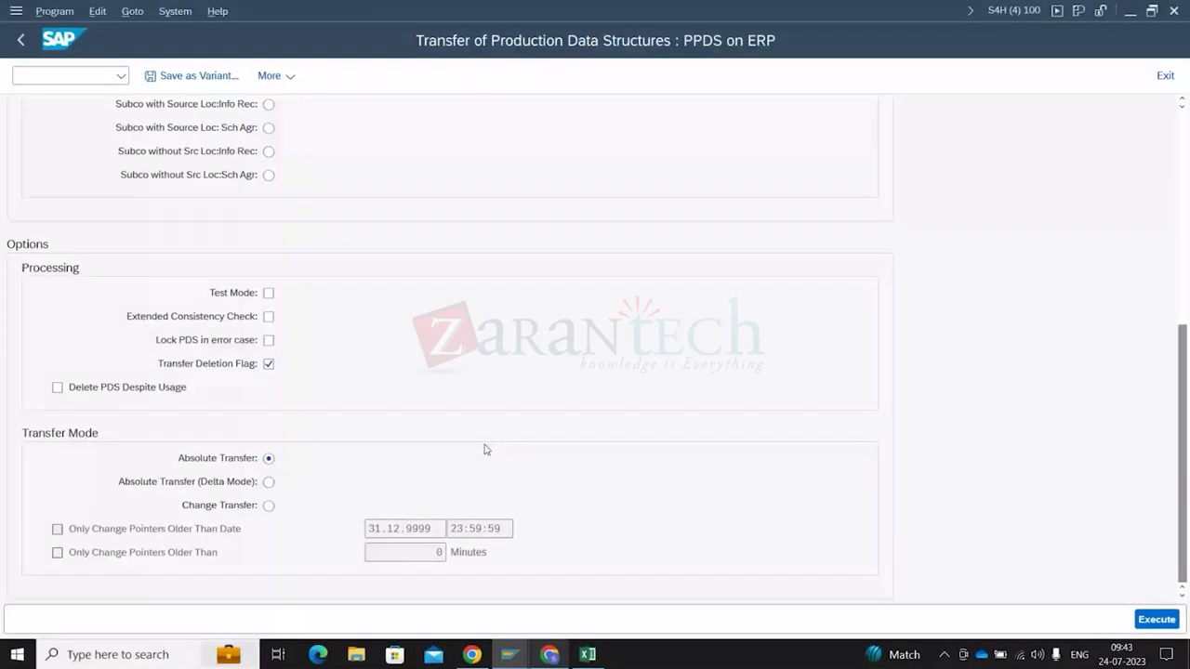
{"action": "scroll", "coordinate": [484, 450], "scroll_direction": "up", "scroll_amount": 5}
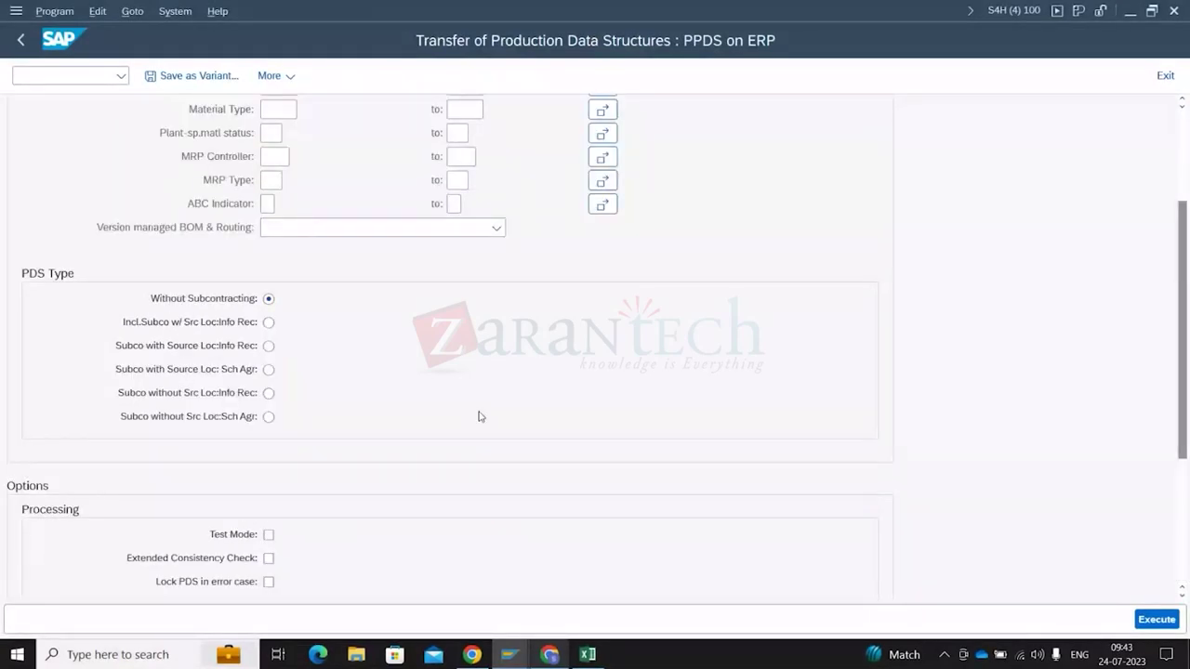
{"action": "scroll", "coordinate": [480, 417], "scroll_direction": "up", "scroll_amount": 3}
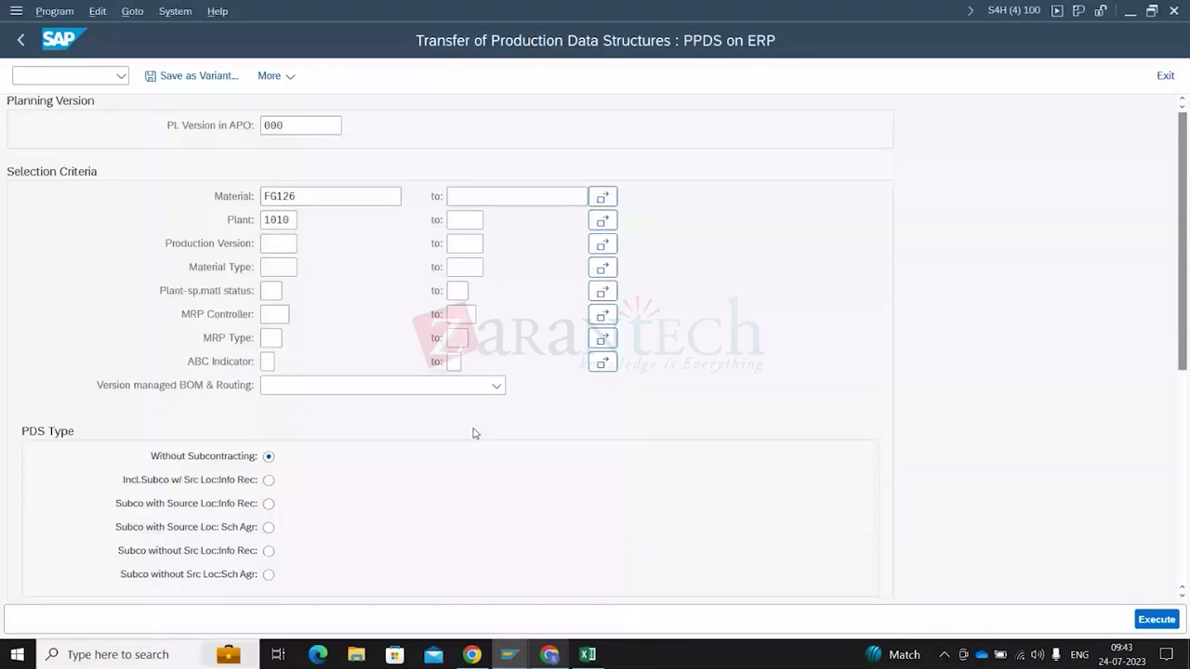
{"action": "scroll", "coordinate": [475, 433], "scroll_direction": "up", "scroll_amount": 1}
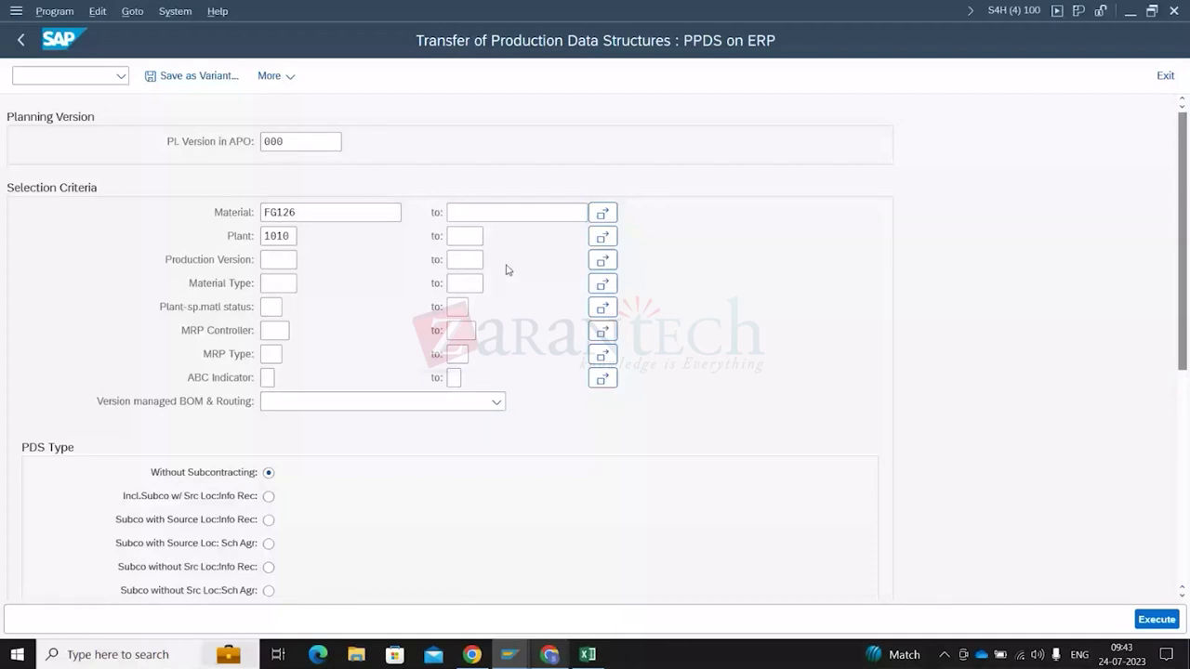
{"action": "scroll", "coordinate": [837, 447], "scroll_direction": "down", "scroll_amount": 5}
{"action": "left_click", "coordinate": [1154, 620]}
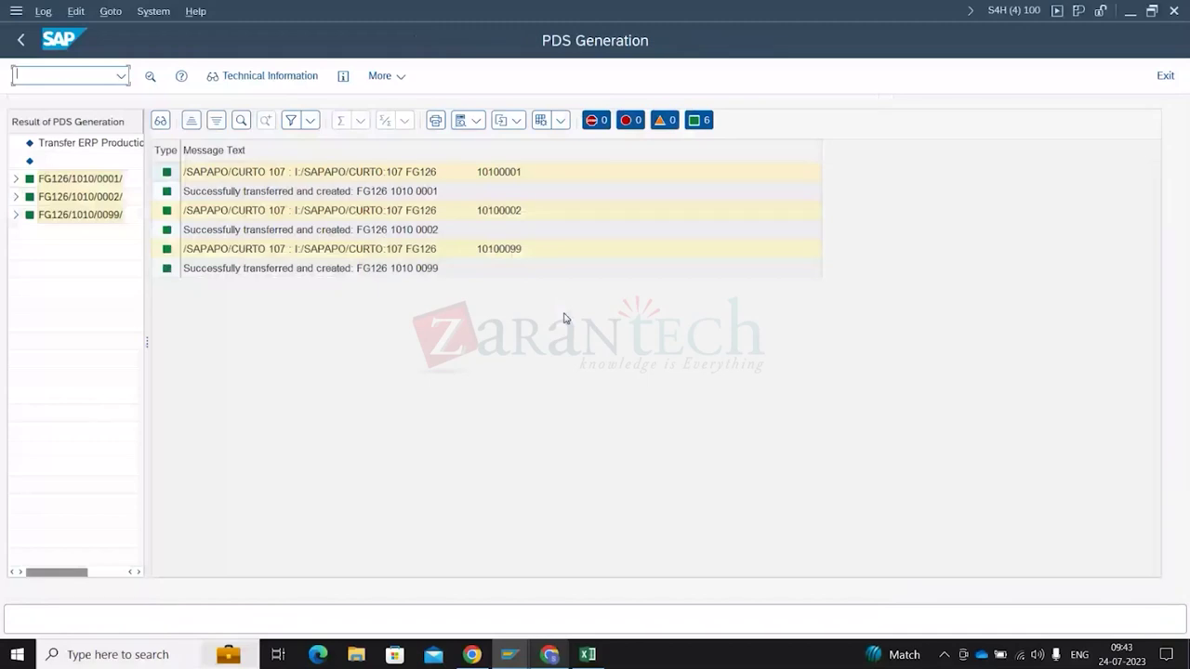
Reload the FG126 structures at location 1010 in Display Production Data Structure and check the PDS description of source 10100002
{"action": "key", "text": "alt+Tab"}
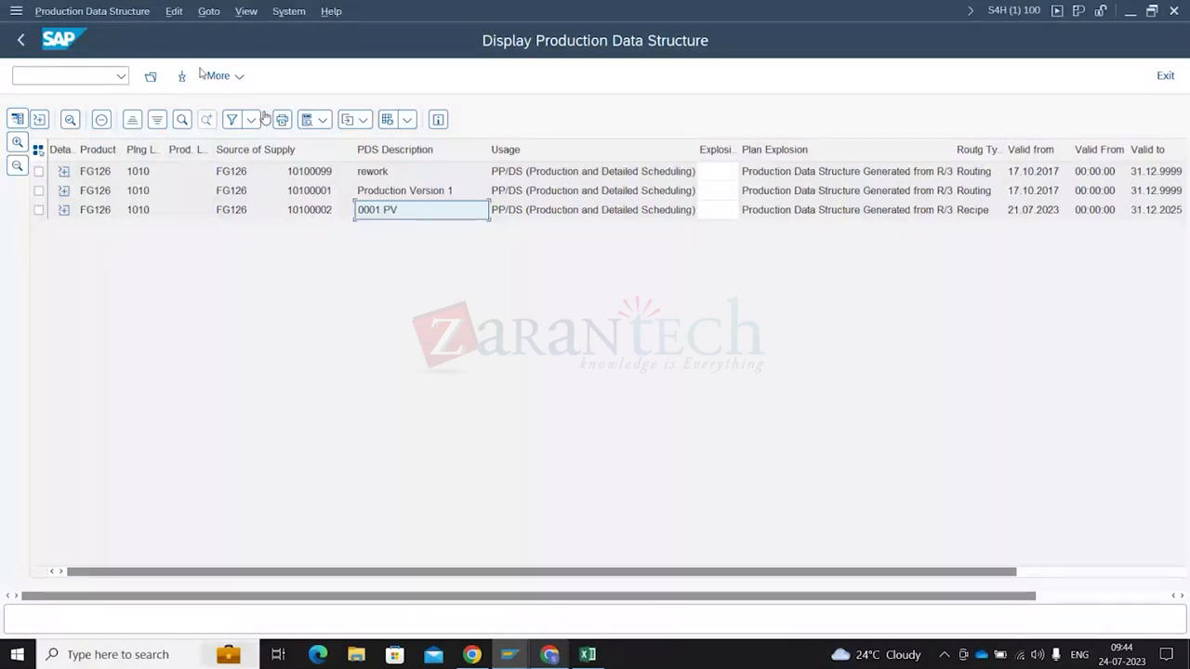
{"action": "left_click", "coordinate": [151, 77]}
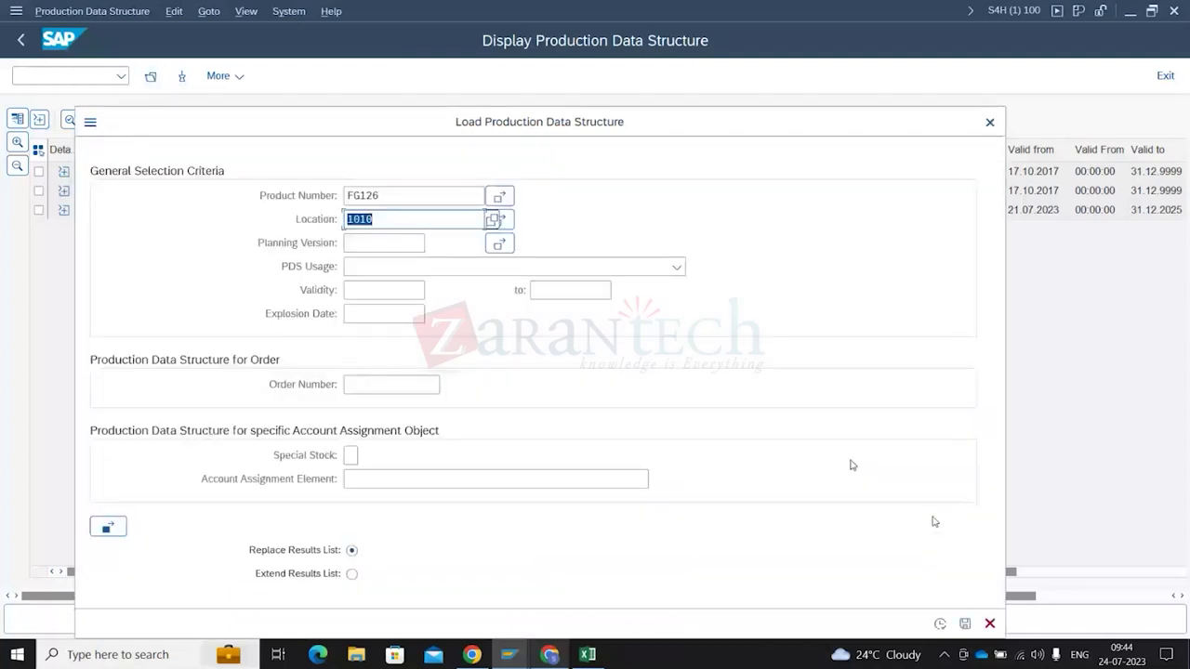
{"action": "left_click", "coordinate": [940, 624]}
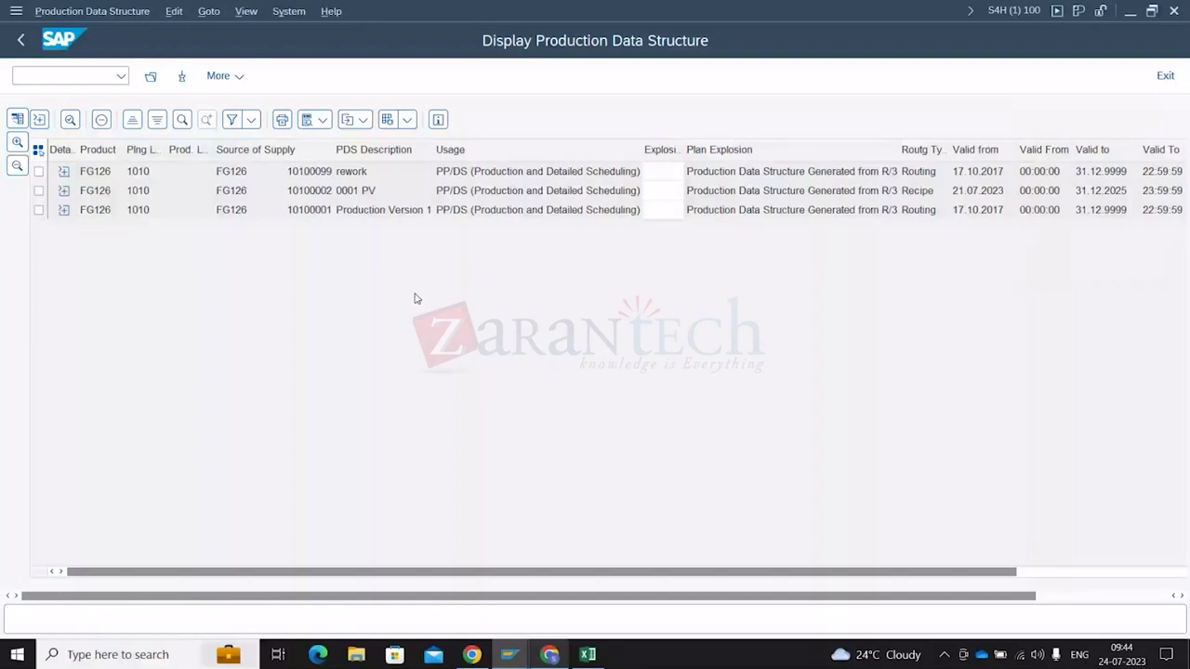
{"action": "left_click", "coordinate": [369, 190]}
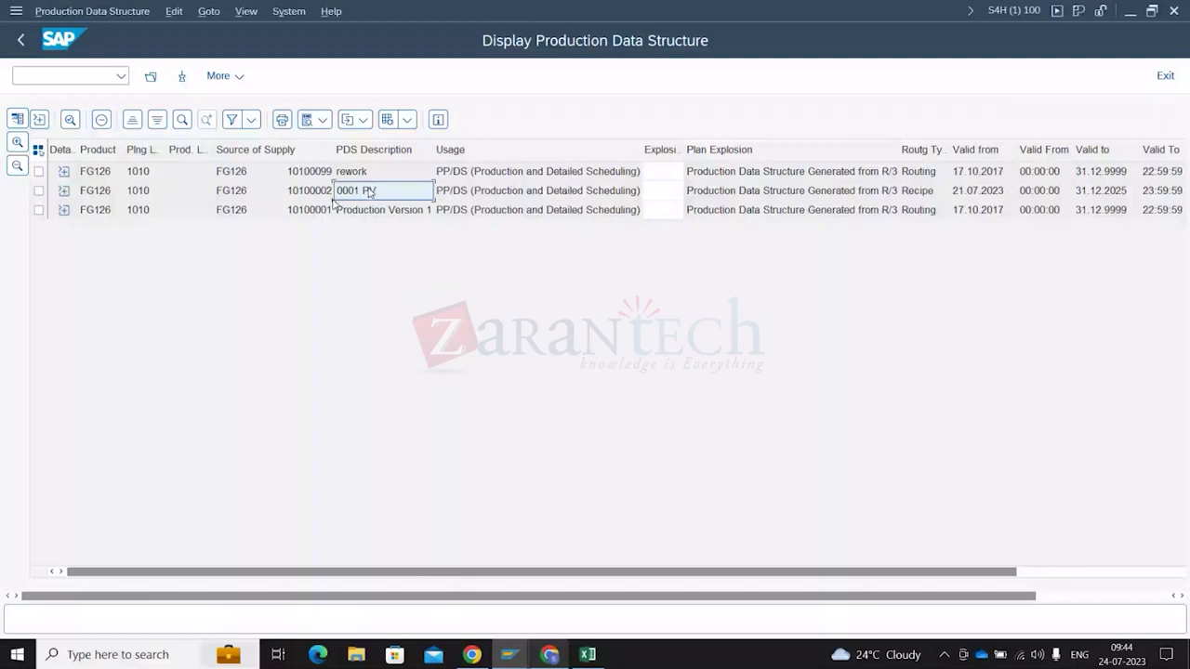
{"action": "left_click", "coordinate": [374, 150]}
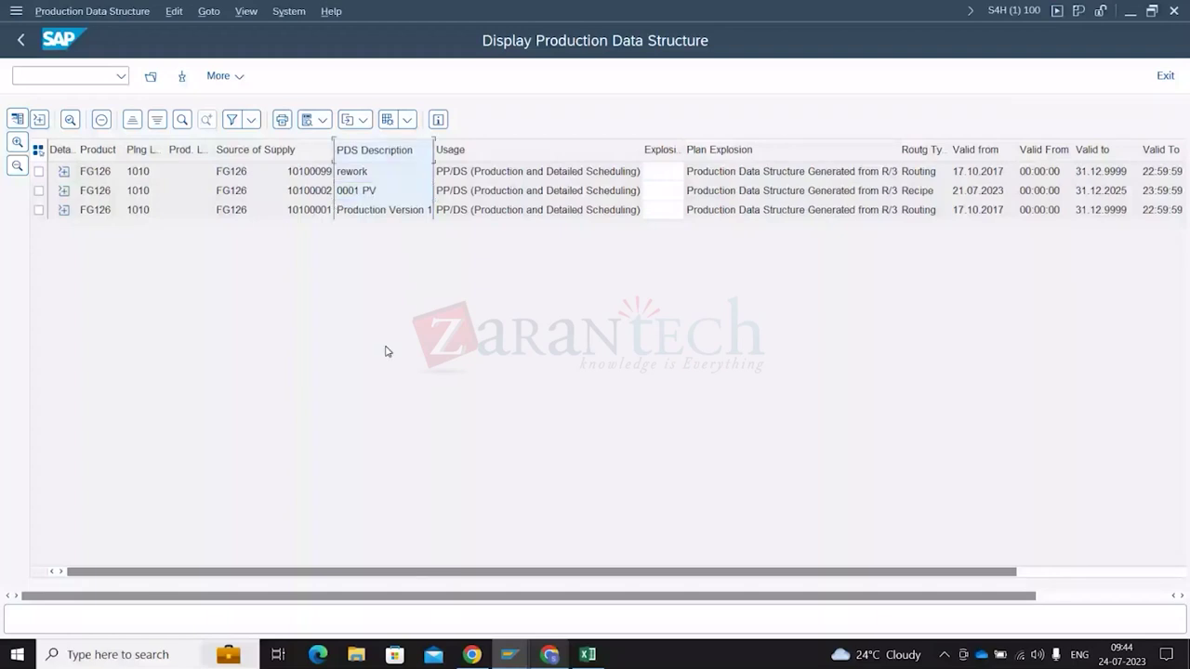
Open PDS maintenance for FG126 in plant 1010, check the Production Version Text of the 10100002 entries, and exit
{"action": "key", "text": "F3"}
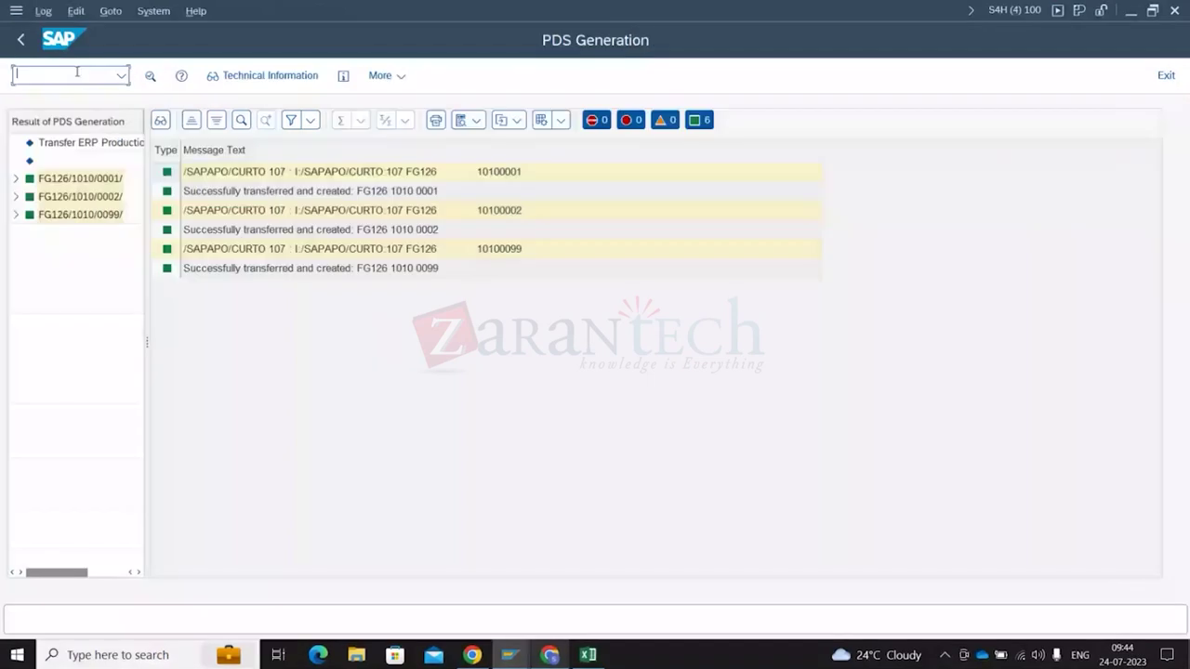
{"action": "type", "text": "/op"}
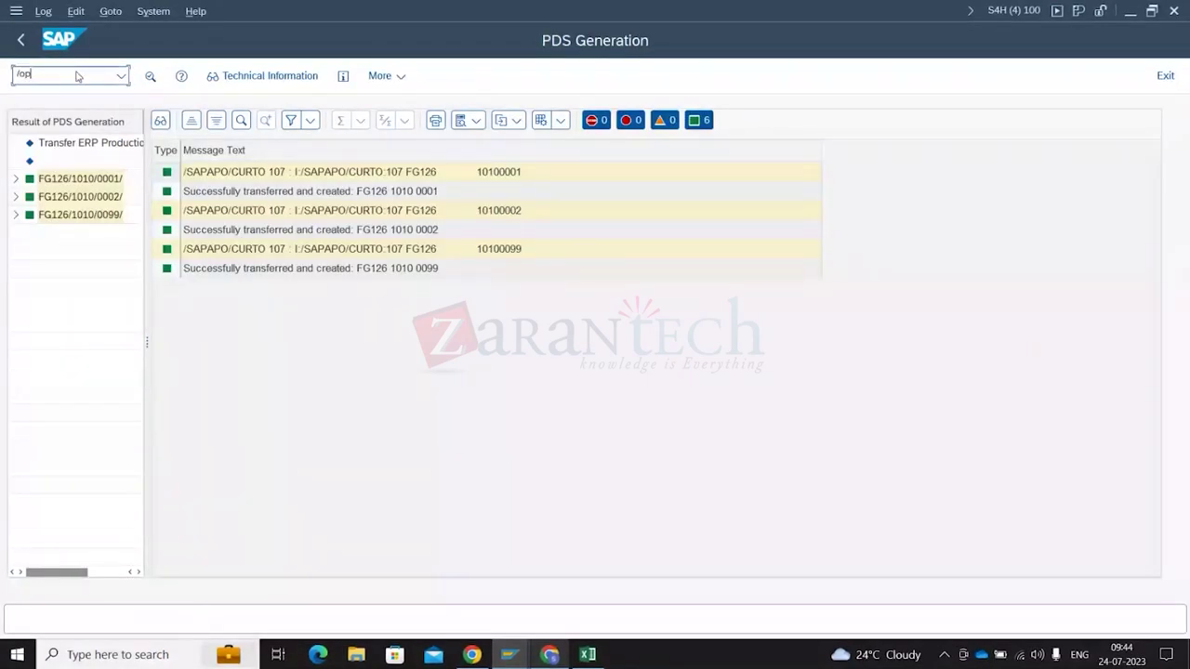
{"action": "key", "text": "Return"}
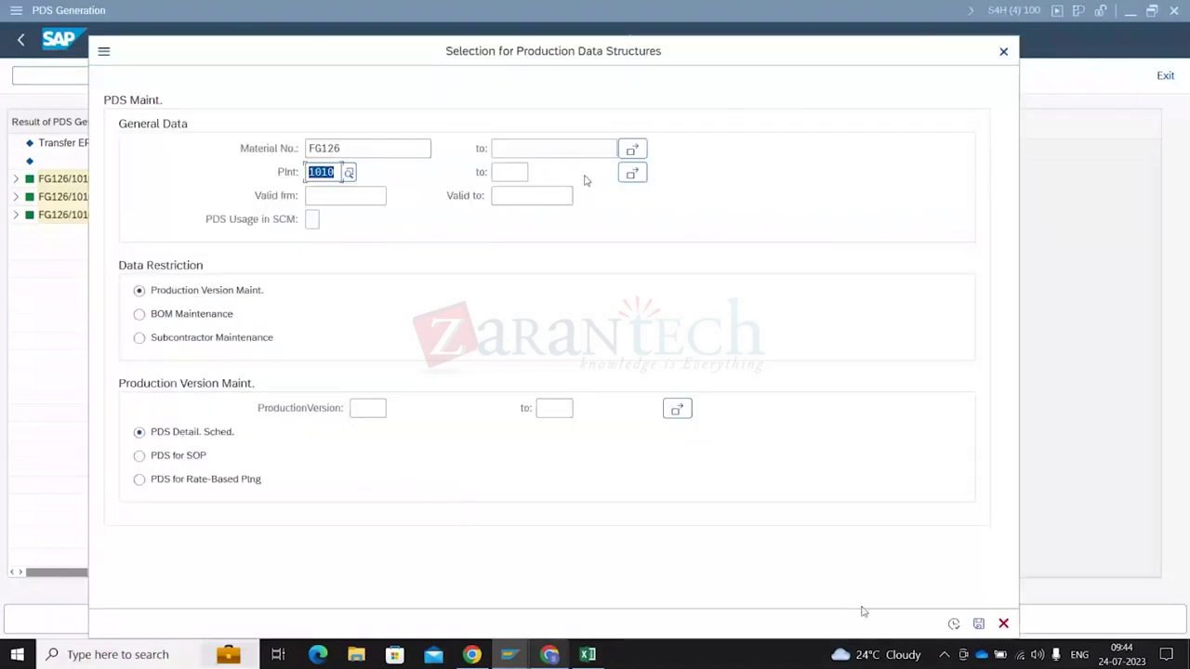
{"action": "key", "text": "F8"}
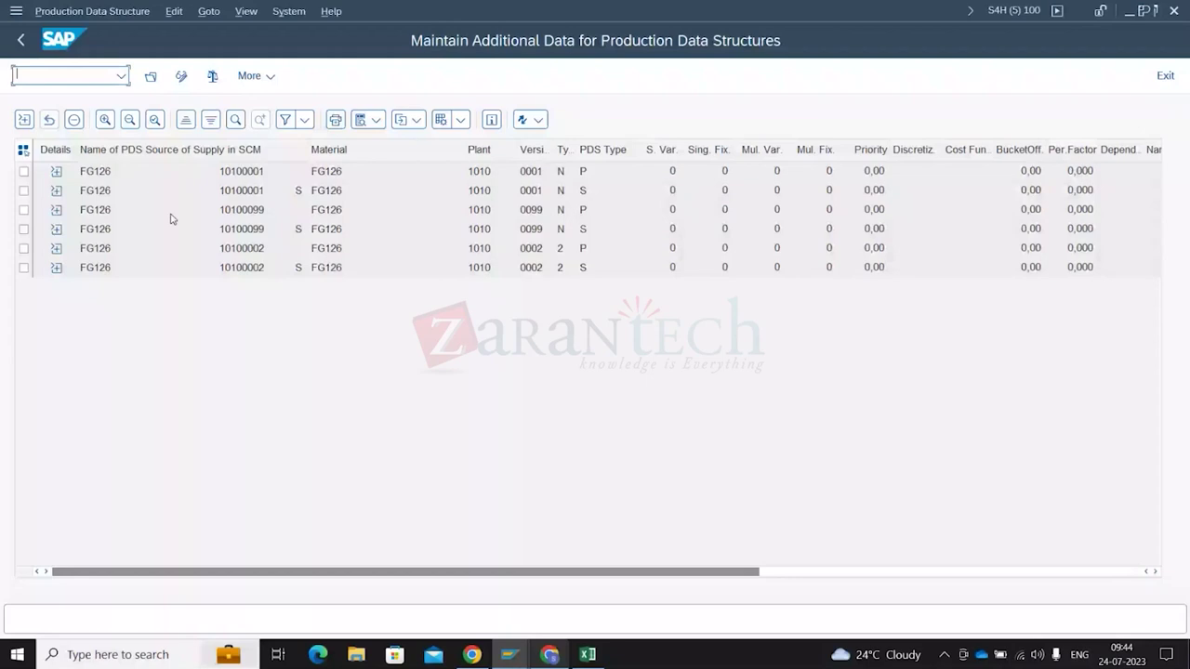
{"action": "scroll", "coordinate": [874, 249], "scroll_direction": "right", "scroll_amount": 5}
{"action": "left_click", "coordinate": [873, 248]}
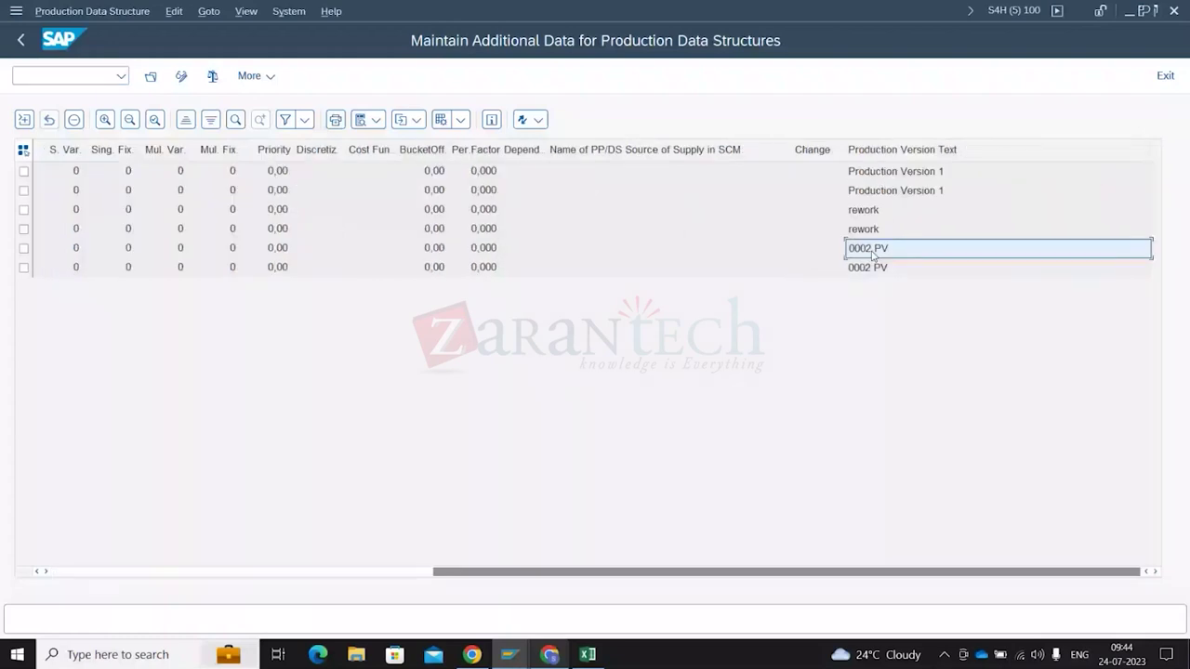
{"action": "left_click", "coordinate": [875, 270]}
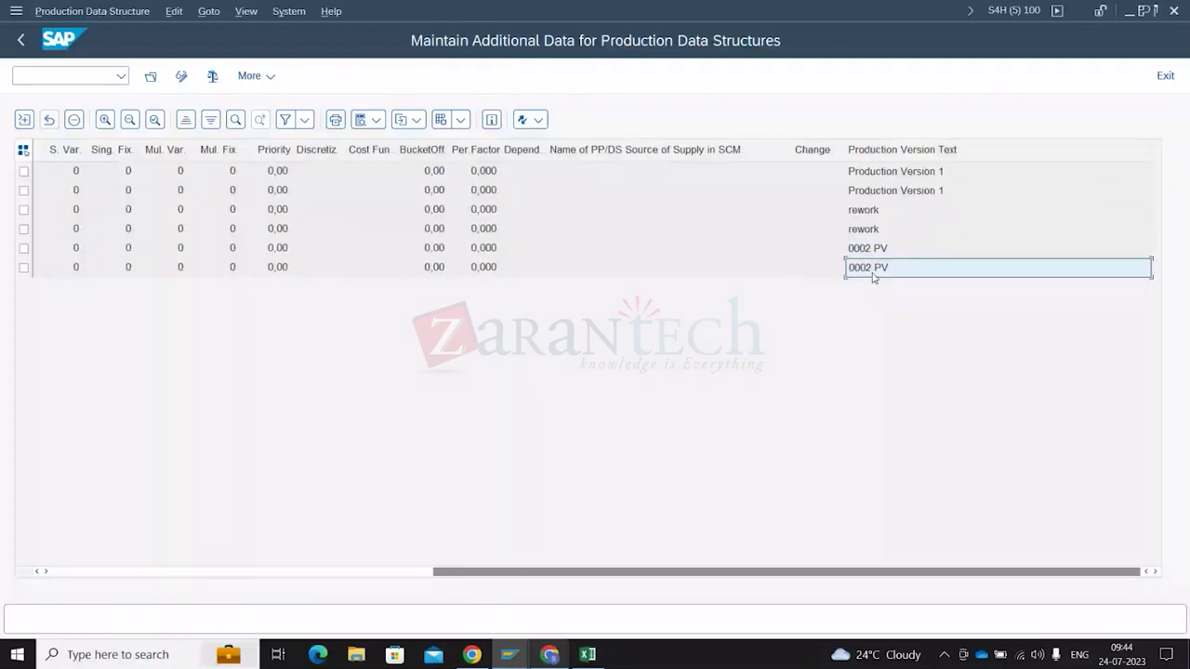
{"action": "left_click", "coordinate": [874, 249]}
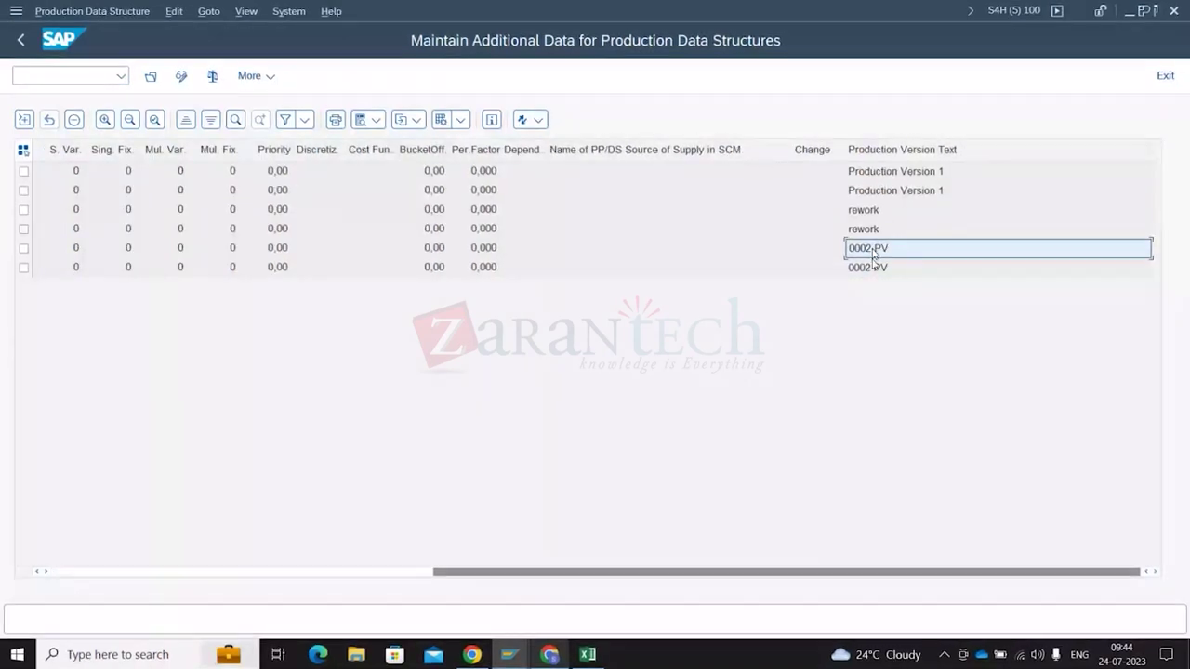
{"action": "left_click", "coordinate": [1165, 74]}
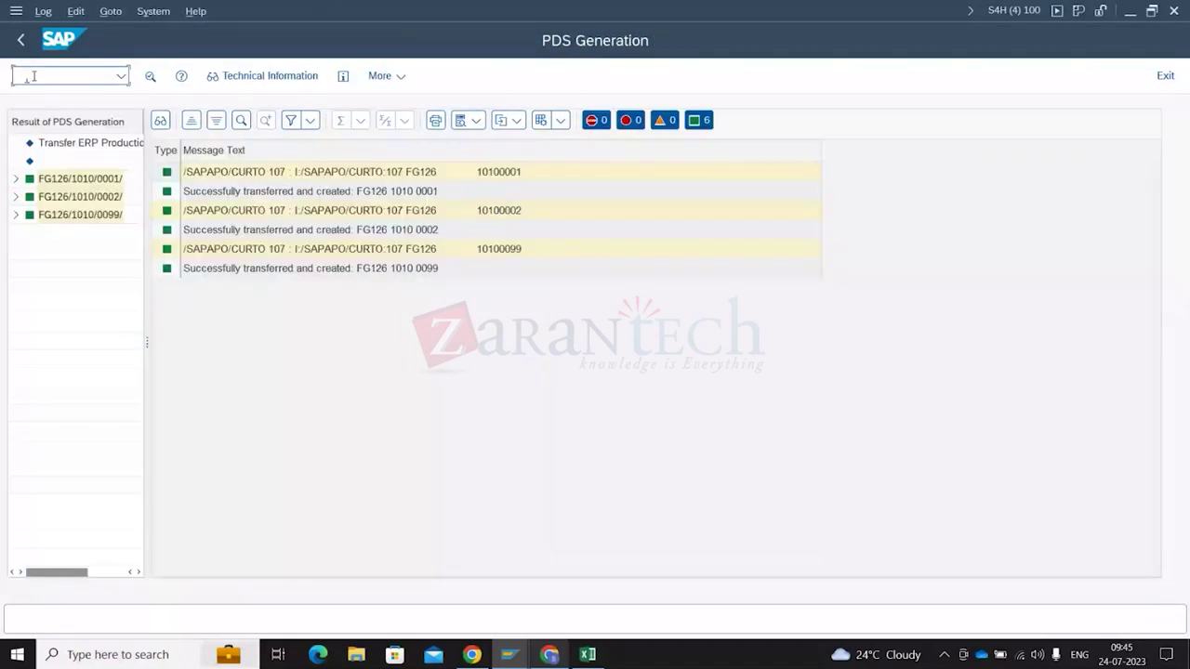
Display the inbound queues in the SMQ2 qRFC monitor for client 100 and all queue names, and close that session
{"action": "type", "text": "/nsmq2,"}
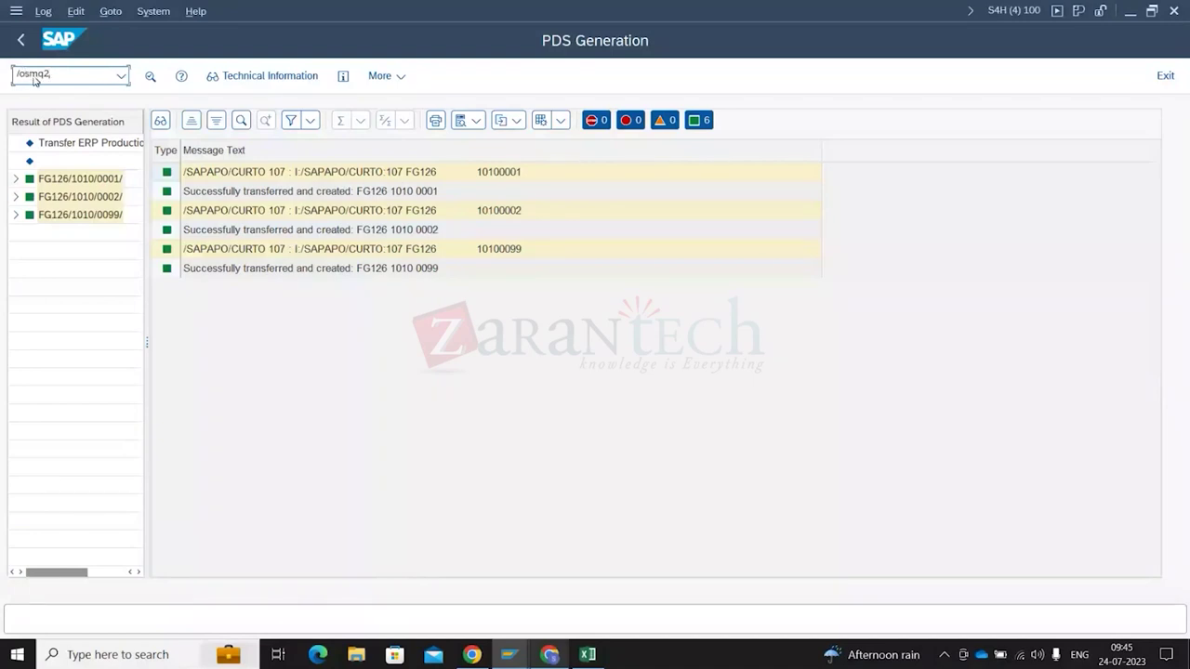
{"action": "key", "text": "Return"}
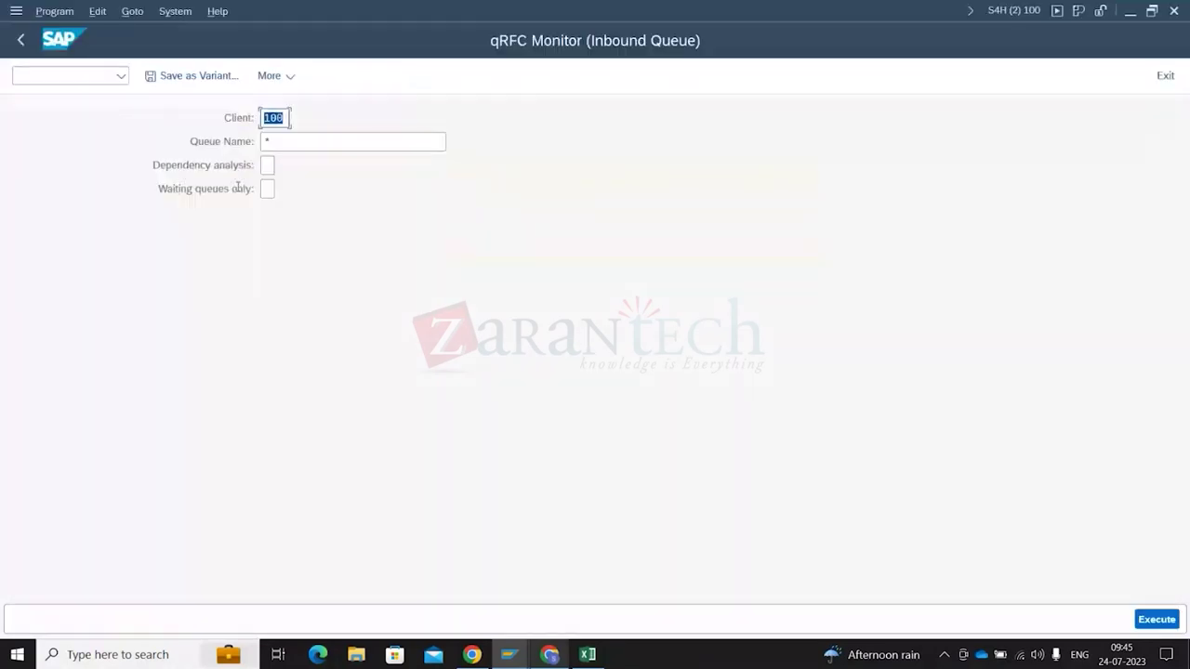
{"action": "left_click", "coordinate": [1156, 620]}
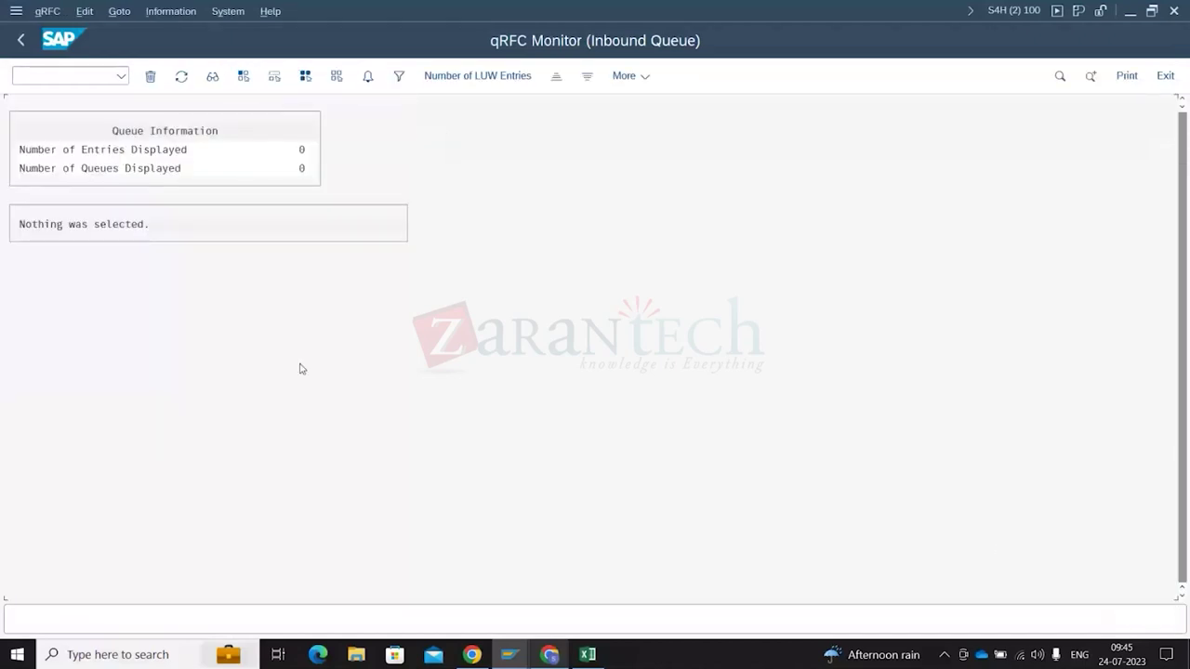
{"action": "left_click", "coordinate": [1174, 11]}
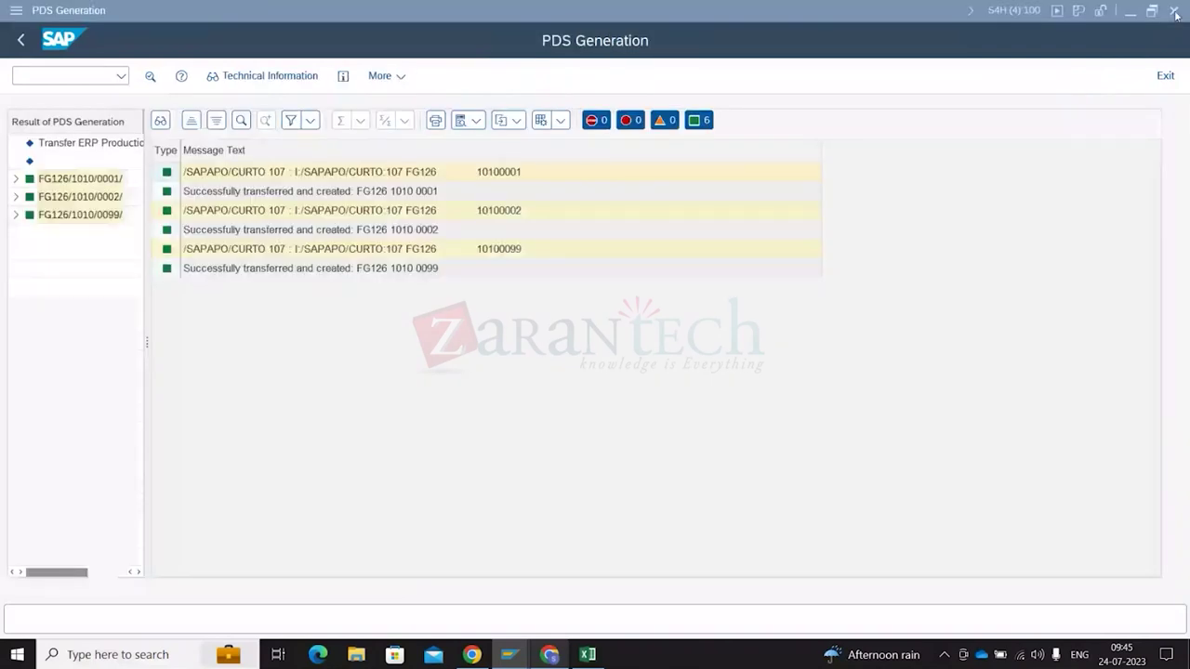
Leave the PDS Generation log and review the FG126 transfer's selection criteria, processing options, and transfer mode
{"action": "left_click", "coordinate": [21, 39]}
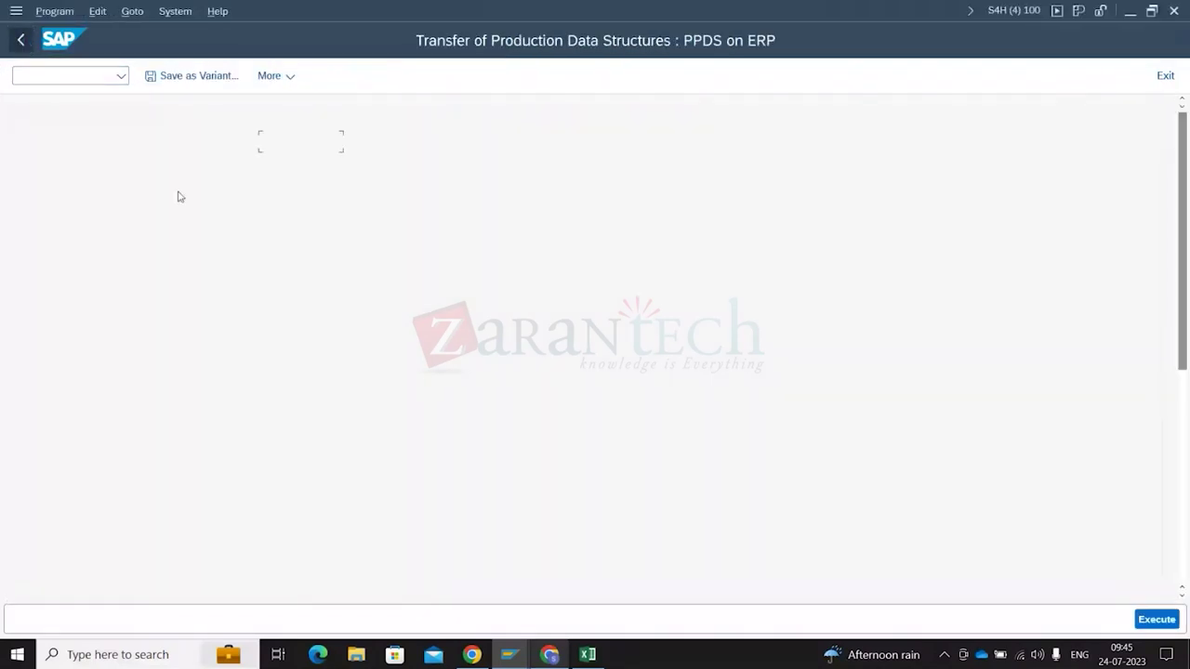
{"action": "scroll", "coordinate": [376, 289], "scroll_direction": "down", "scroll_amount": 6}
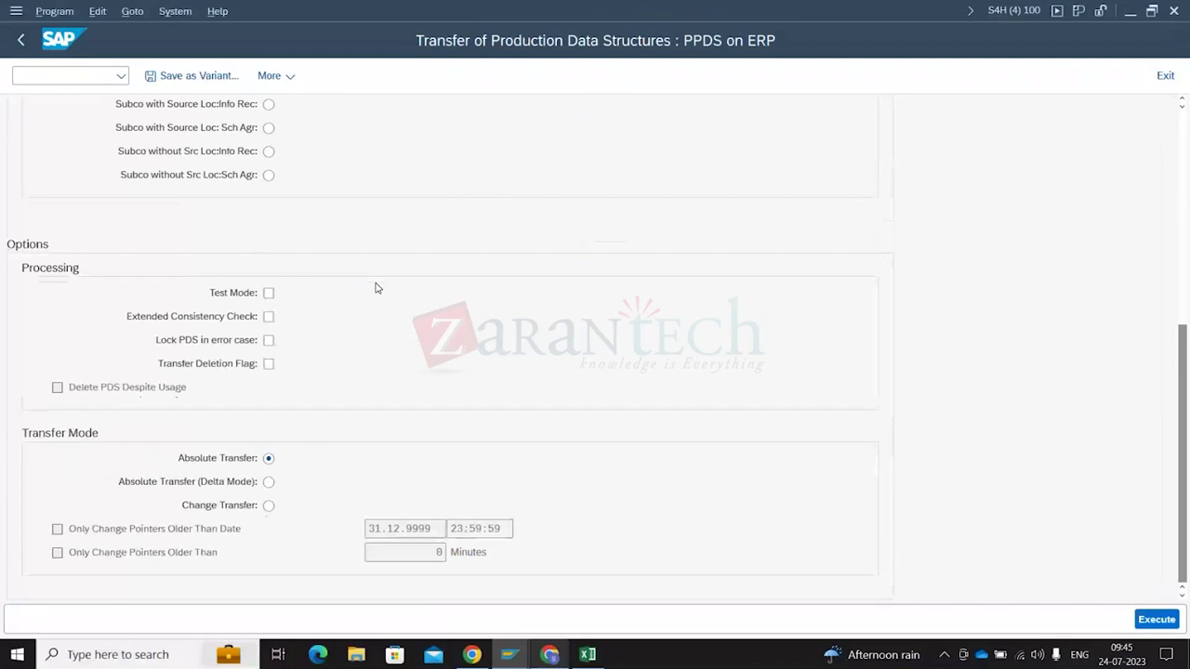
{"action": "scroll", "coordinate": [377, 288], "scroll_direction": "up", "scroll_amount": 6}
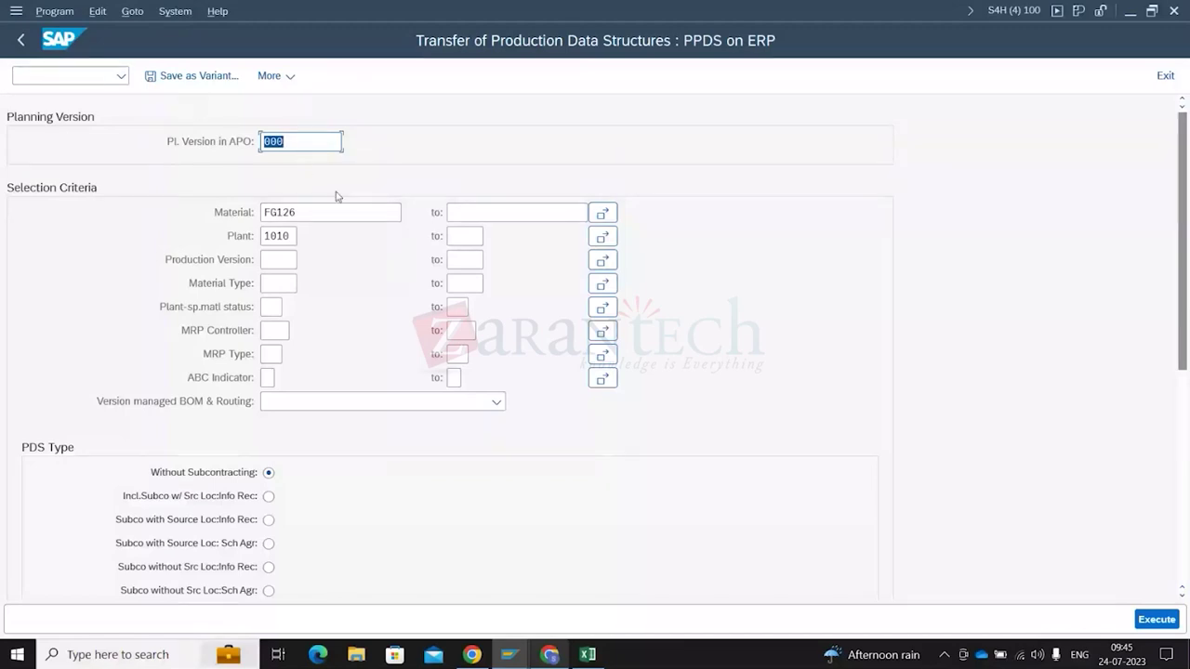
Reopen the FG126 list in Display Production Data Structure and recheck the PDS description of source 10100002
{"action": "key", "text": "alt+Tab"}
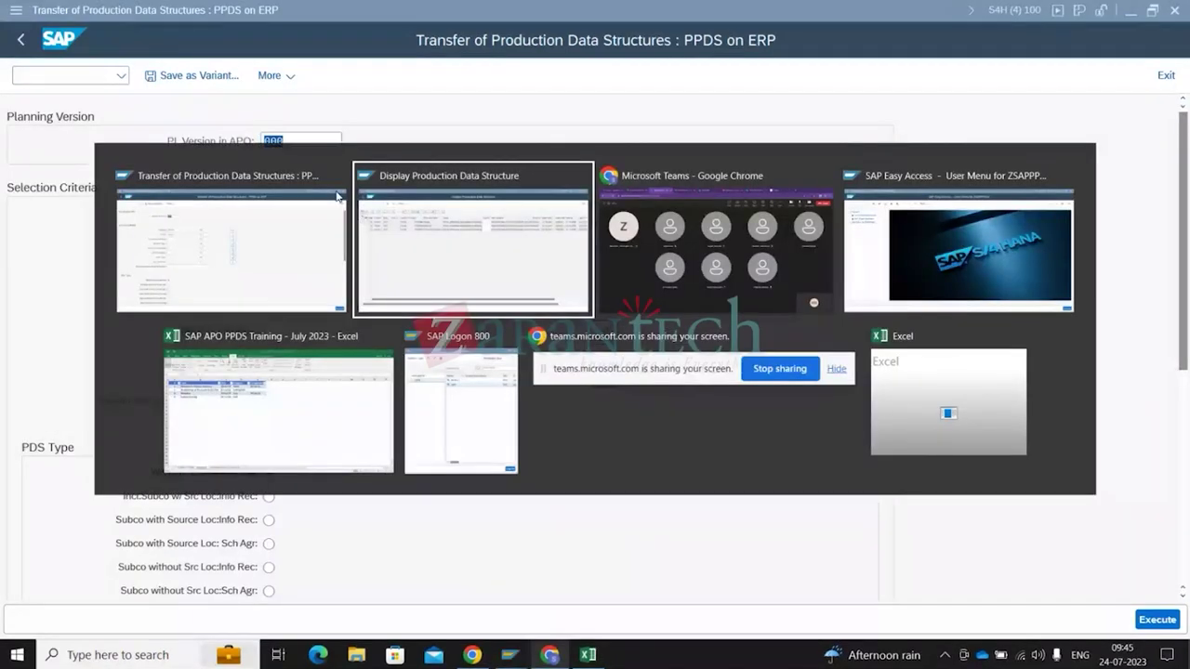
{"action": "key", "text": "alt+Tab"}
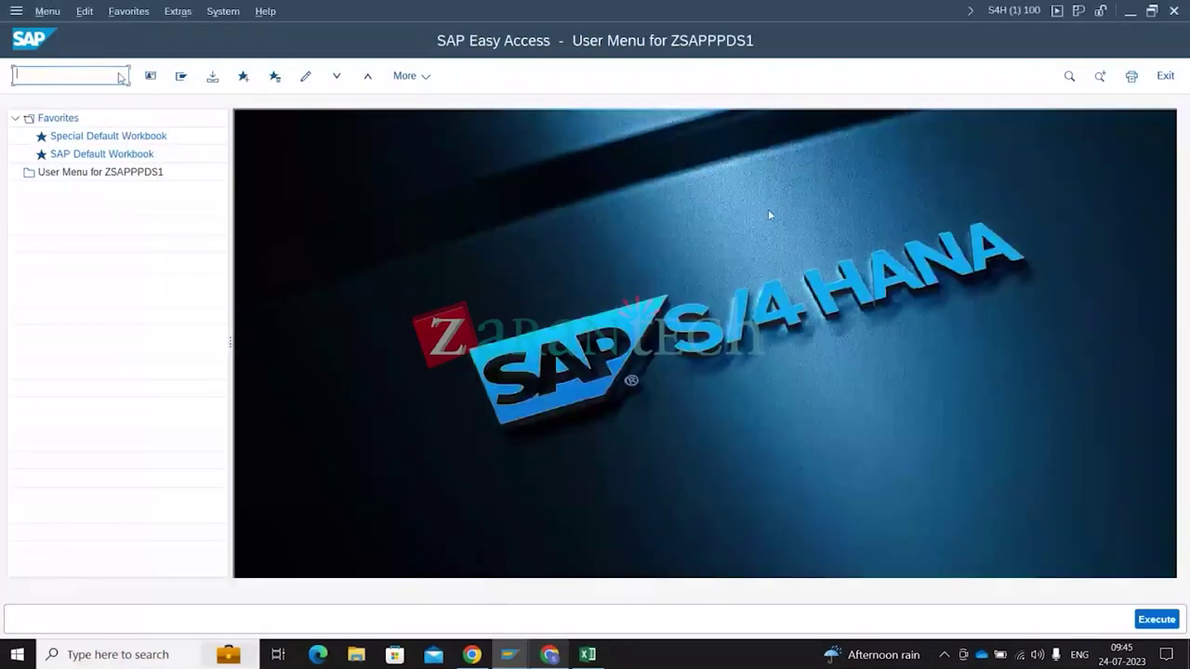
{"action": "left_click", "coordinate": [120, 75]}
{"action": "key", "text": "Escape"}
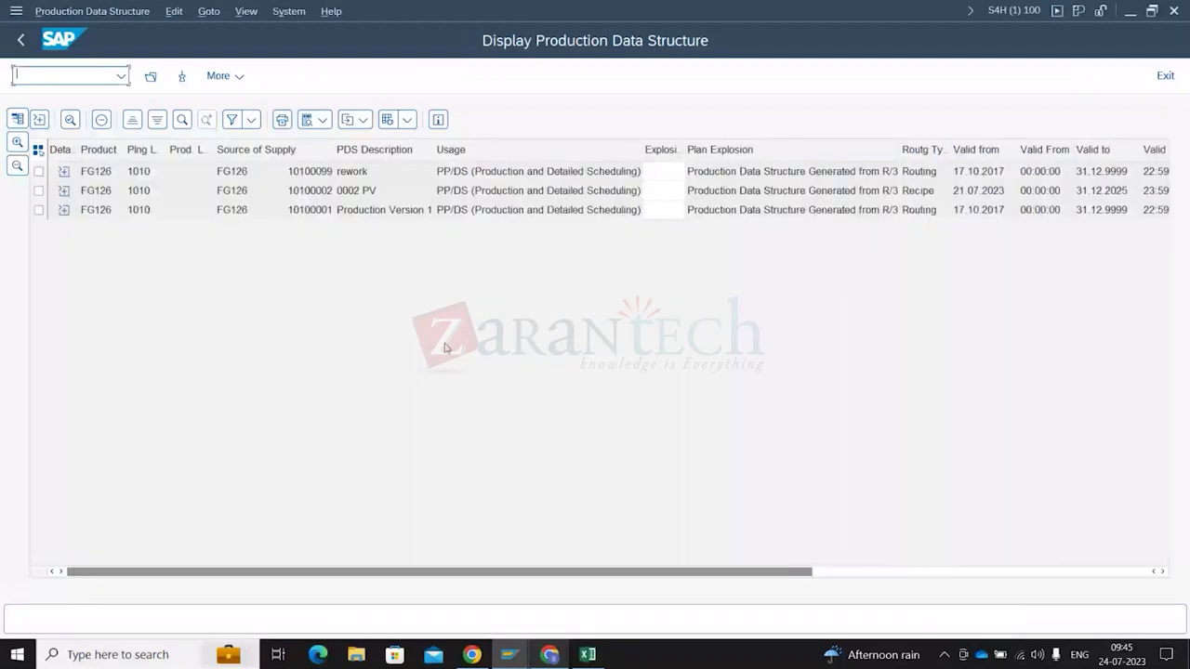
{"action": "left_click", "coordinate": [373, 192]}
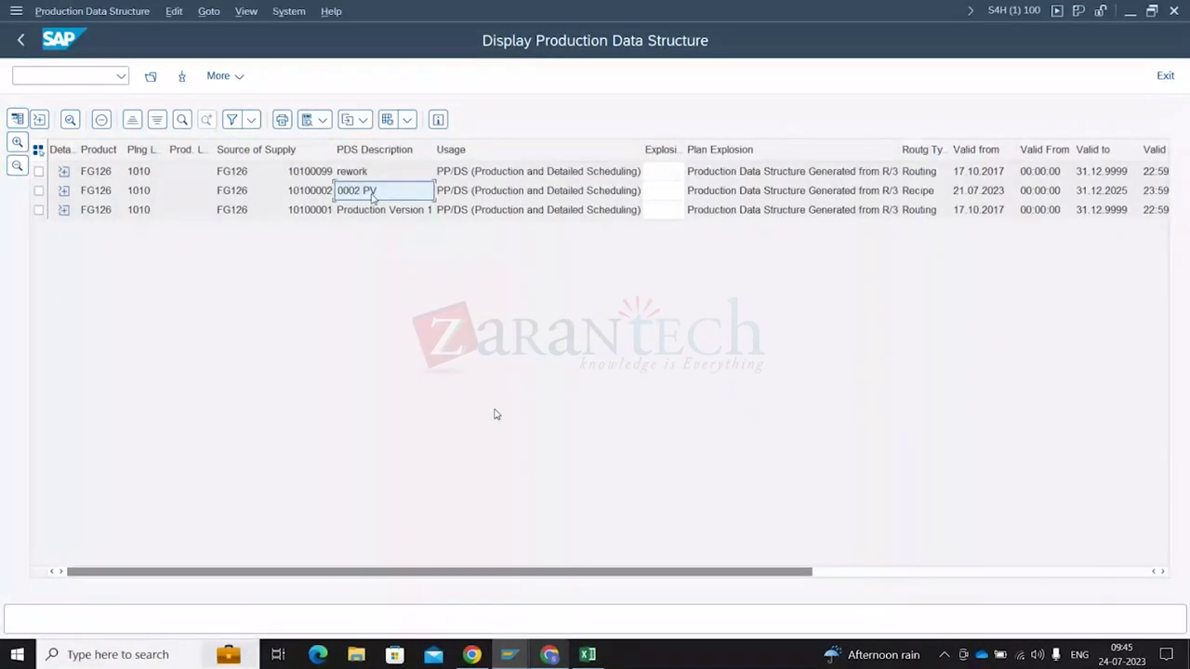
Reload the production data structures for product FG126 and location 1010 with the Planning Version criterion cleared
{"action": "left_click", "coordinate": [39, 191]}
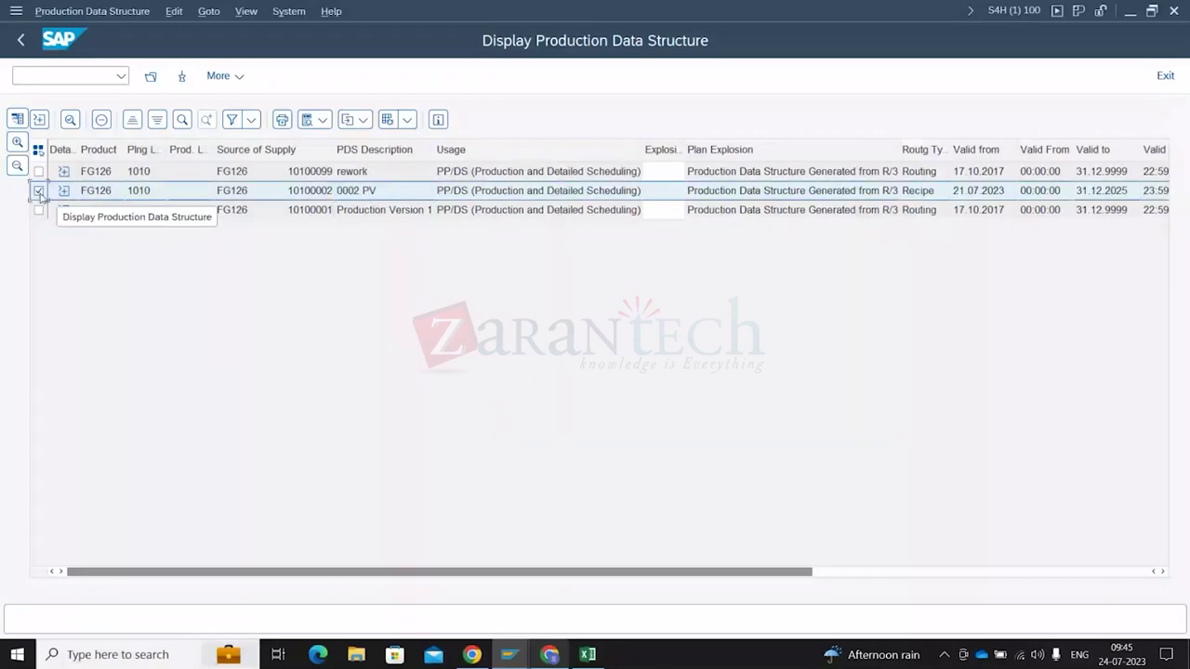
{"action": "left_click", "coordinate": [151, 77]}
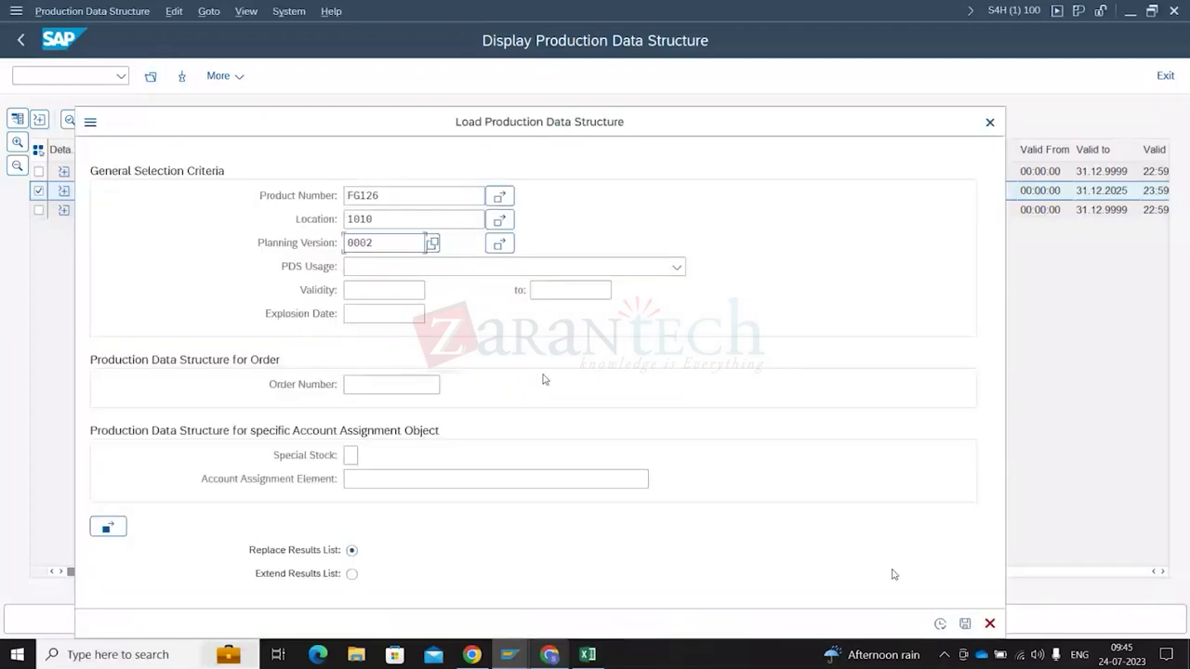
{"action": "left_click", "coordinate": [940, 624]}
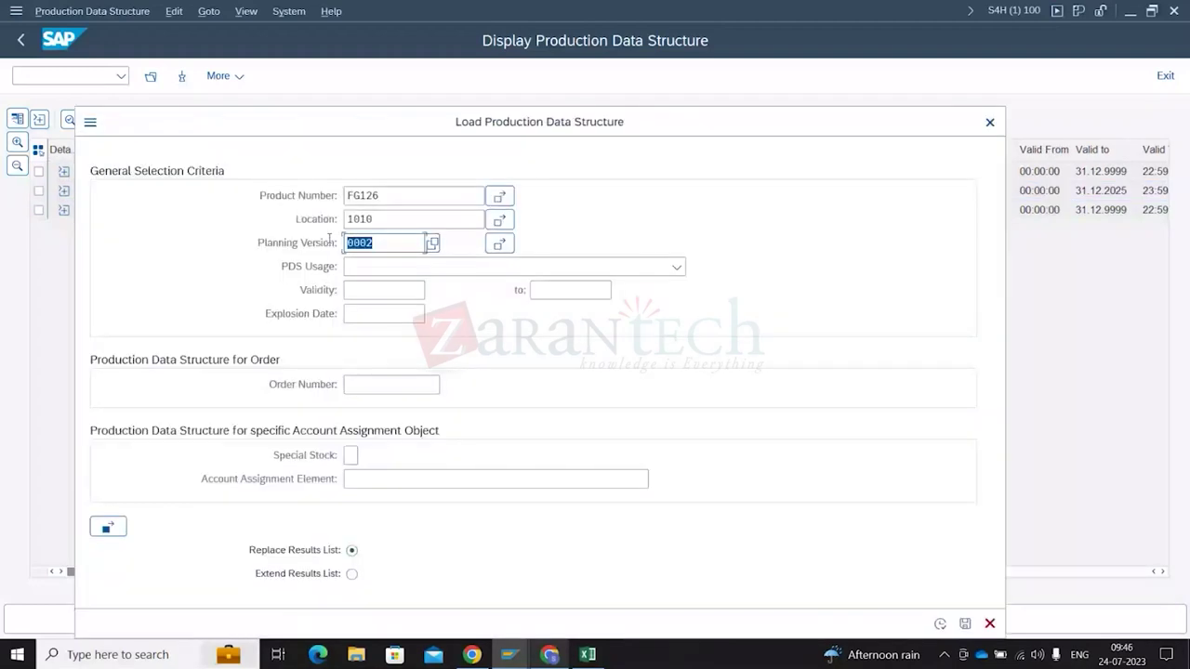
{"action": "key", "text": "Delete"}
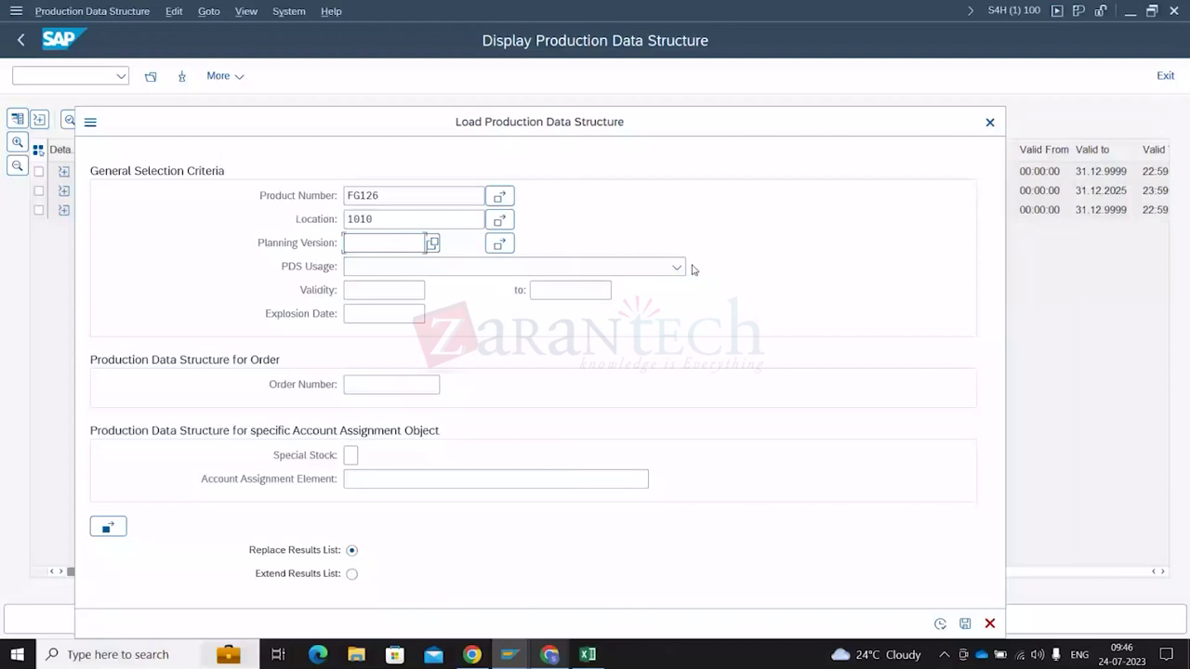
{"action": "key", "text": "Tab"}
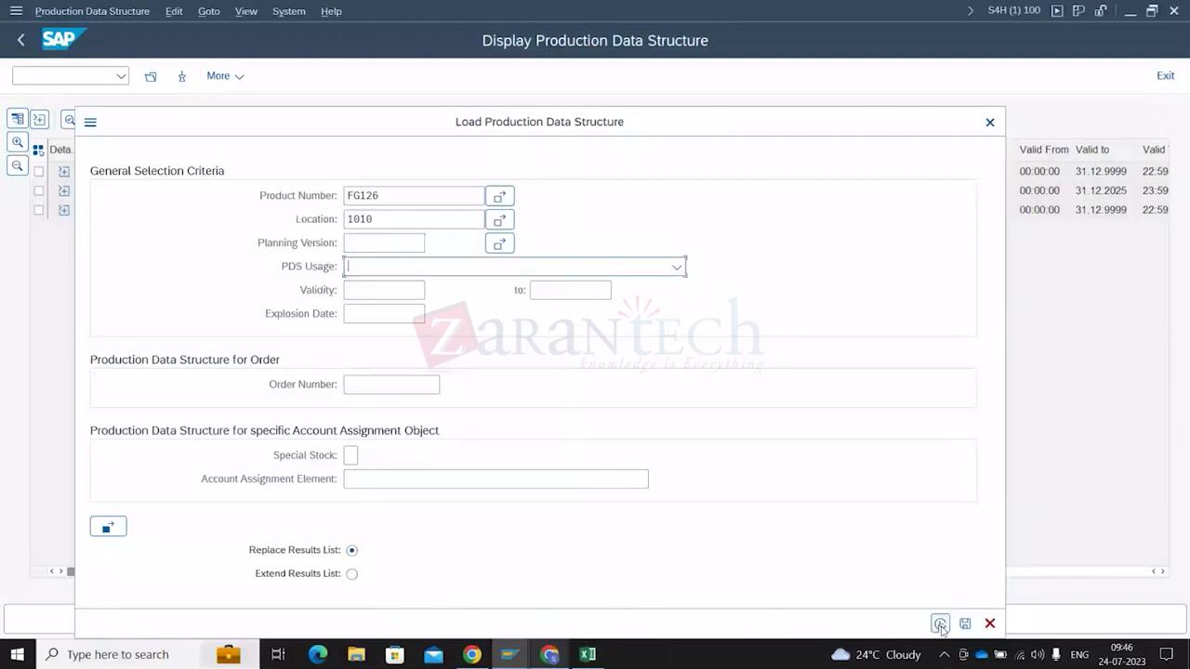
{"action": "left_click", "coordinate": [941, 624]}
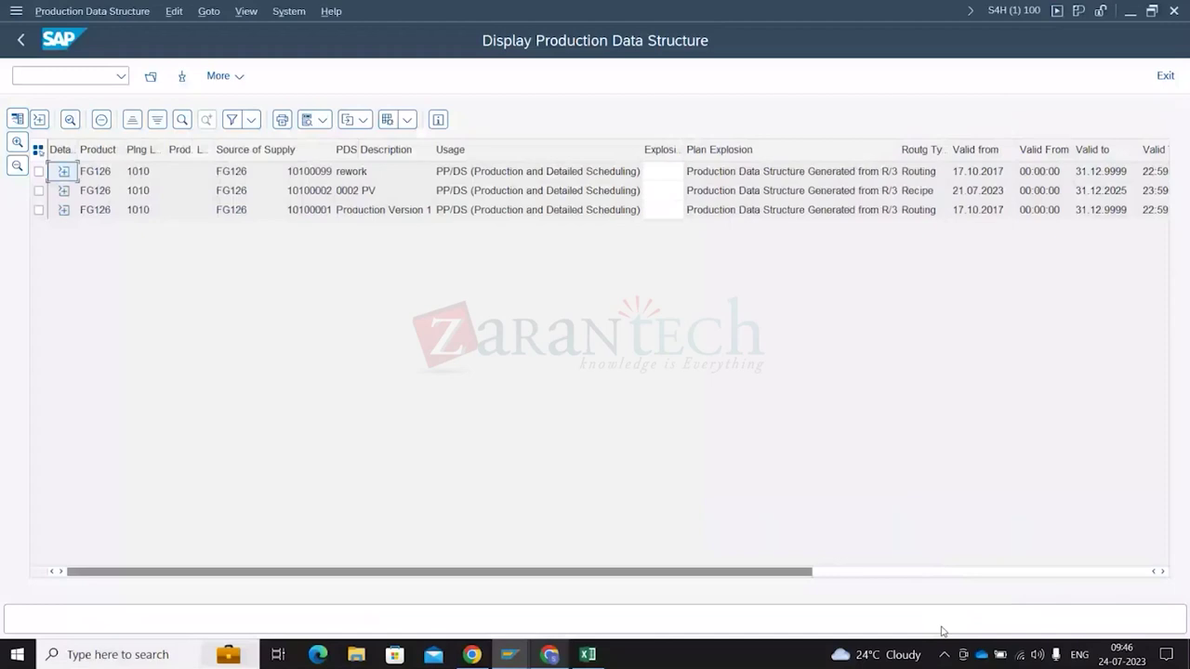
Recheck the location and PDS description of source 10100002, and open that structure's details
{"action": "left_click", "coordinate": [164, 192]}
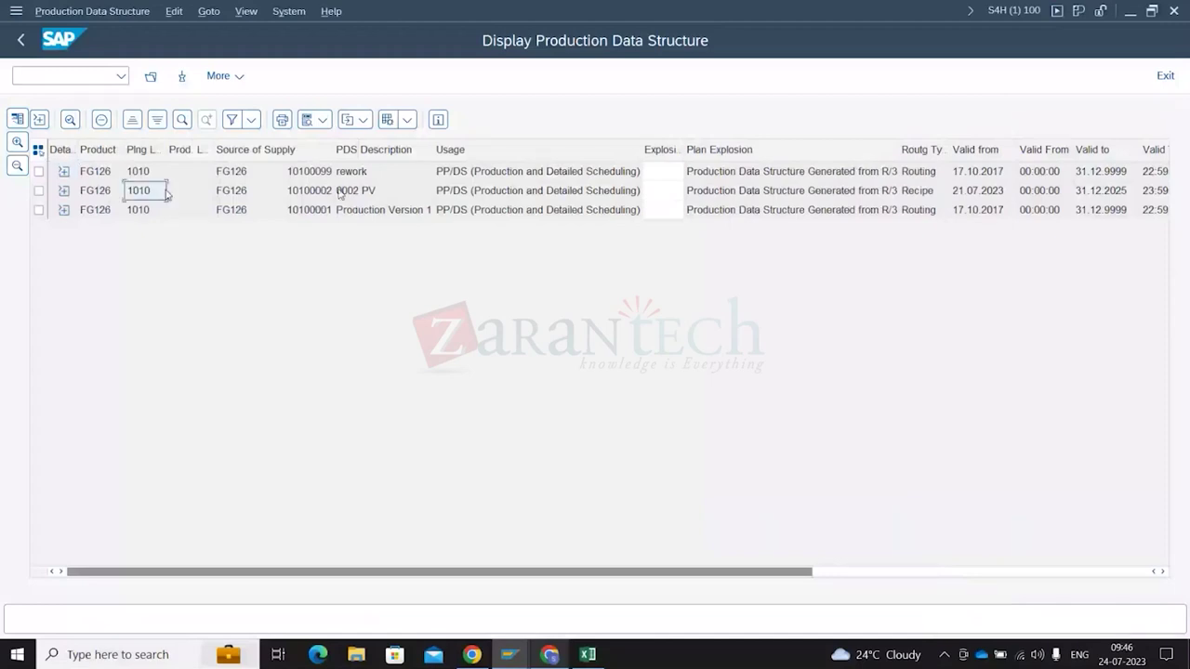
{"action": "left_click", "coordinate": [340, 191]}
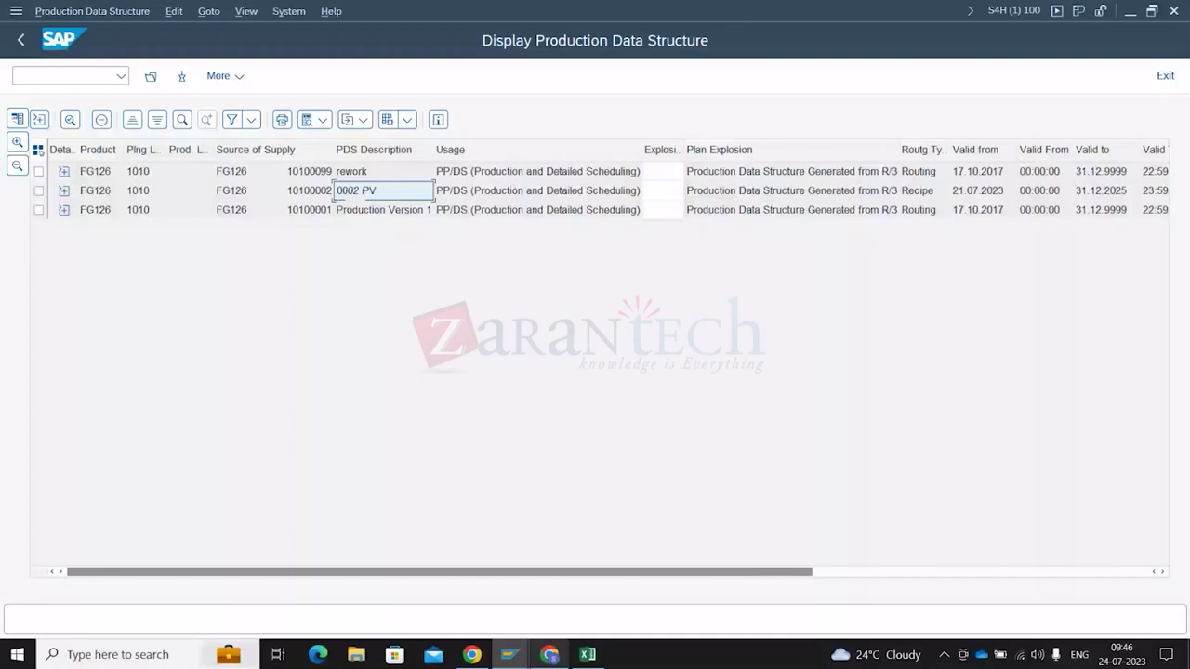
{"action": "left_click", "coordinate": [38, 190]}
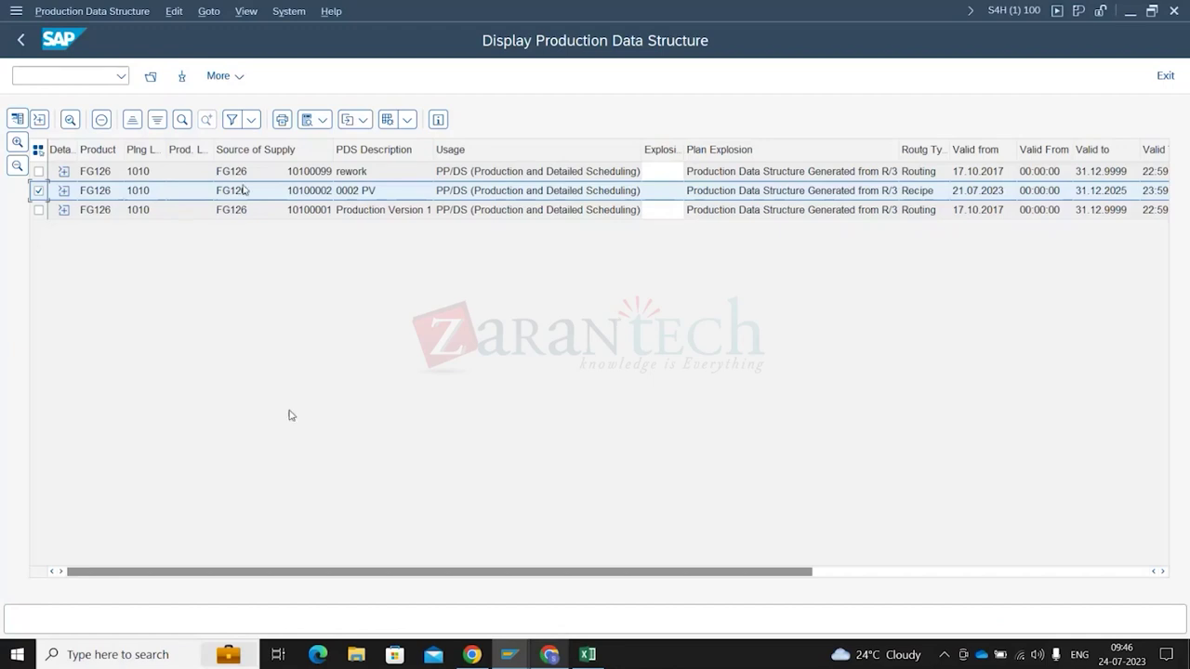
{"action": "left_click", "coordinate": [65, 192]}
{"action": "left_click", "coordinate": [65, 192]}
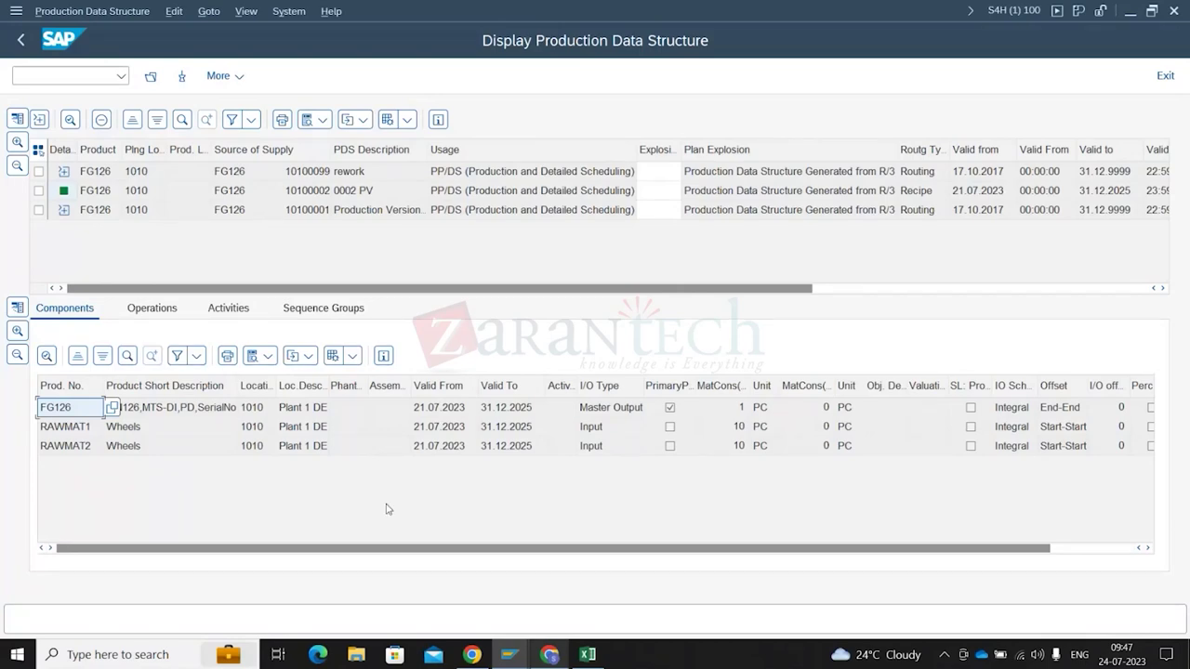
Switch to Excel and enlarge the PDS hierarchy picture on the Supporting Data sheet, shifting it slightly closer to column A
{"action": "left_click", "coordinate": [591, 656]}
{"action": "left_click", "coordinate": [278, 611]}
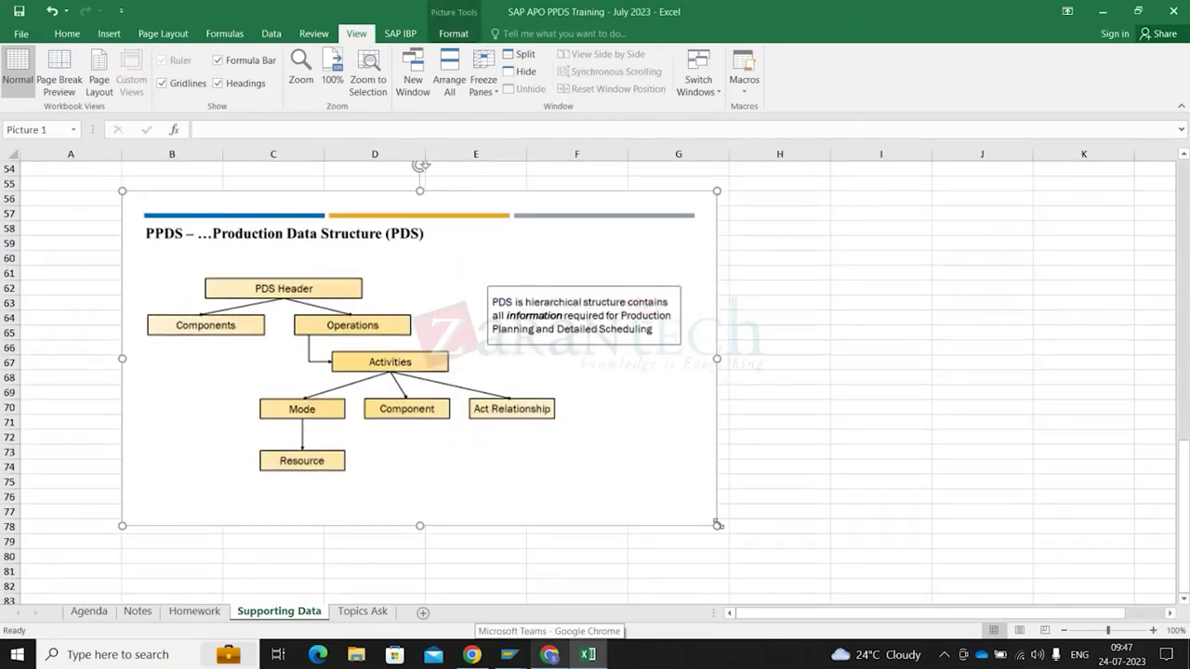
{"action": "left_click_drag", "start_coordinate": [718, 527], "coordinate": [859, 549]}
{"action": "mouse_move", "coordinate": [584, 419]}
{"action": "left_mouse_down"}
{"action": "mouse_move", "coordinate": [614, 406]}
{"action": "mouse_move", "coordinate": [580, 412]}
{"action": "left_mouse_up"}
{"action": "left_click_drag", "start_coordinate": [718, 457], "coordinate": [701, 440]}
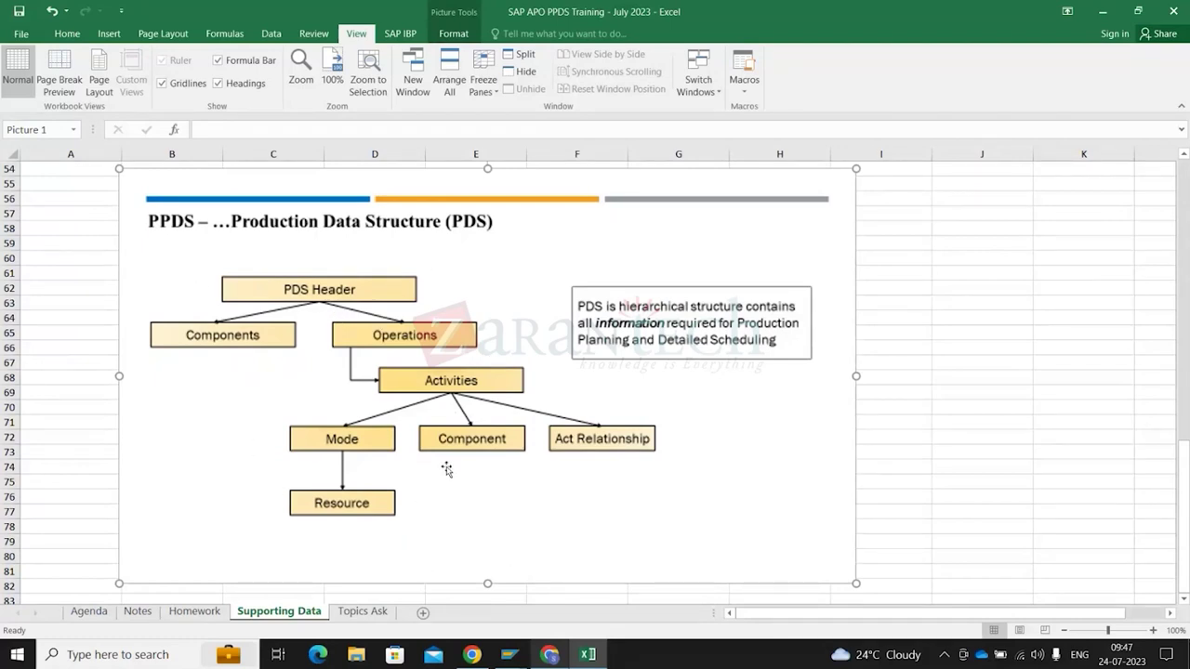
{"action": "left_click_drag", "start_coordinate": [447, 471], "coordinate": [430, 471]}
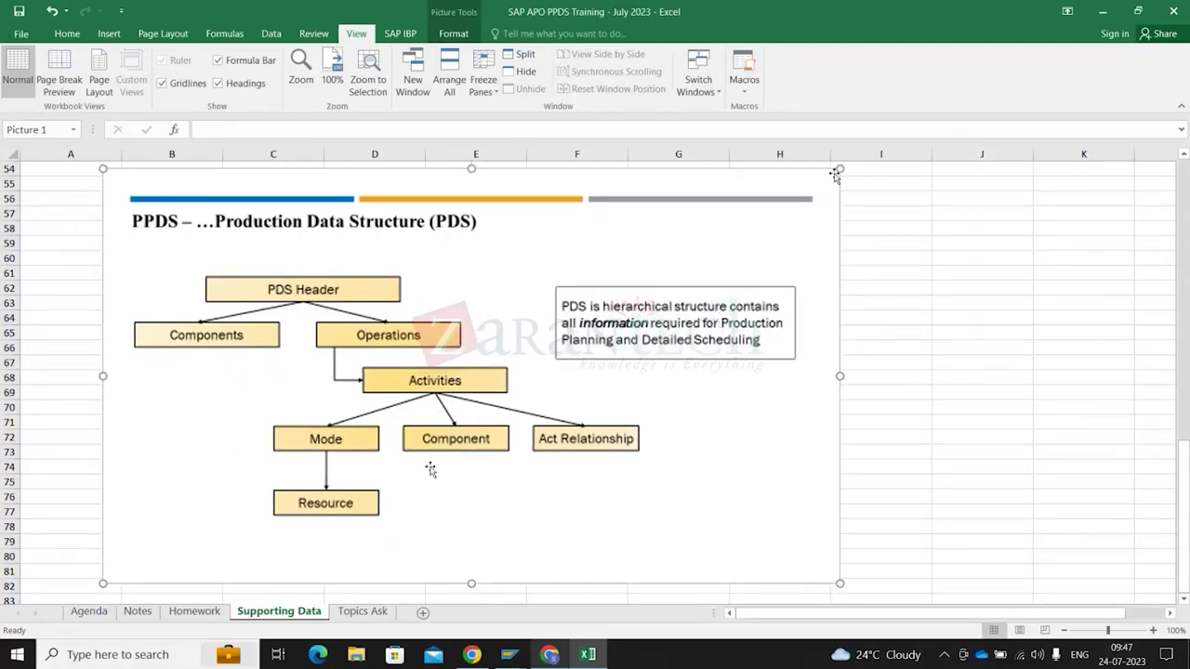
{"action": "left_click_drag", "start_coordinate": [840, 168], "coordinate": [845, 167]}
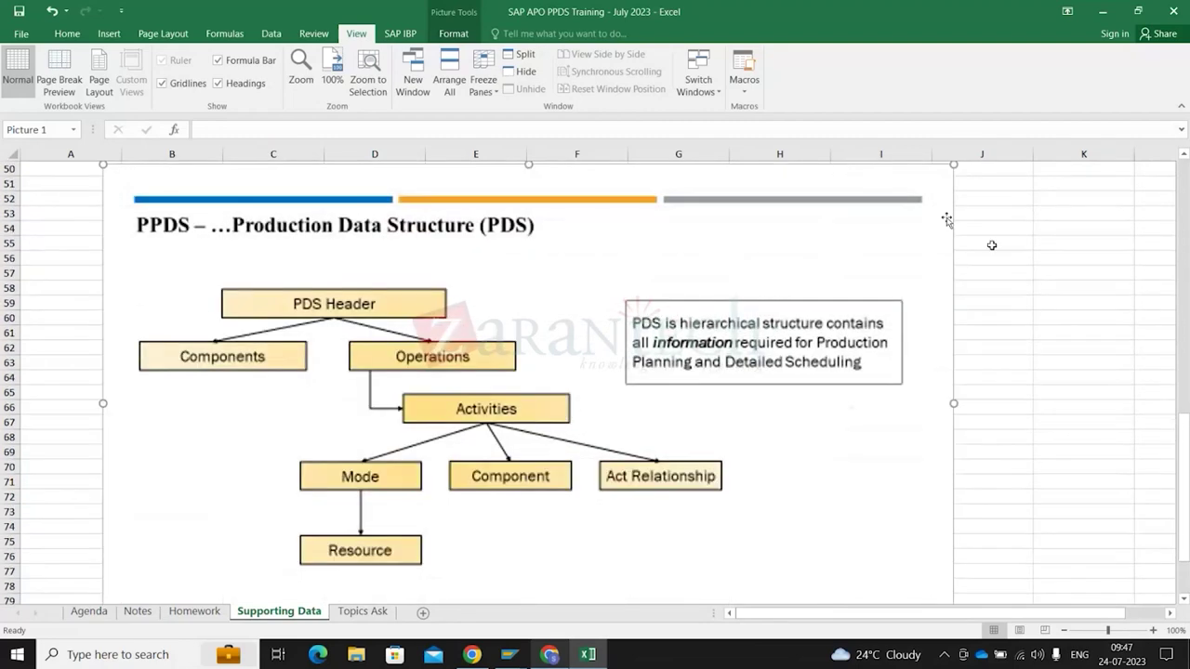
{"action": "scroll", "coordinate": [992, 244], "scroll_direction": "down", "scroll_amount": 1}
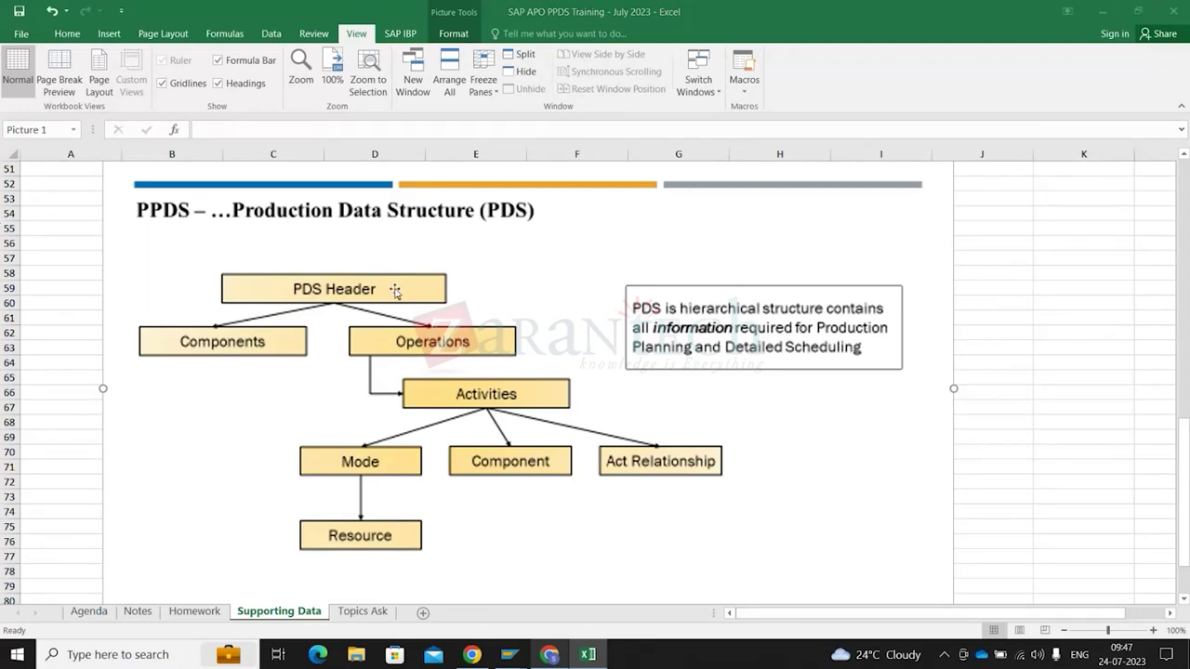
Return to SAP and review the source of supply, PDS description, usage, plan explosion, and routing type of source 10100002
{"action": "key", "text": "alt+Tab"}
{"action": "left_click", "coordinate": [93, 191]}
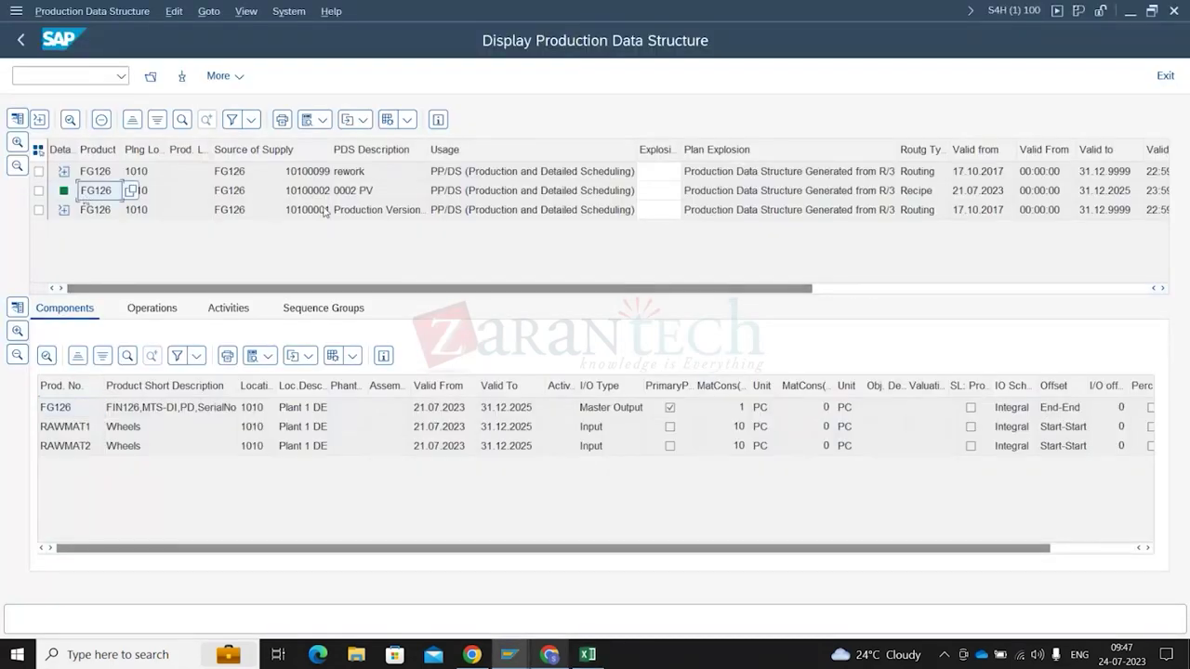
{"action": "left_click", "coordinate": [38, 191]}
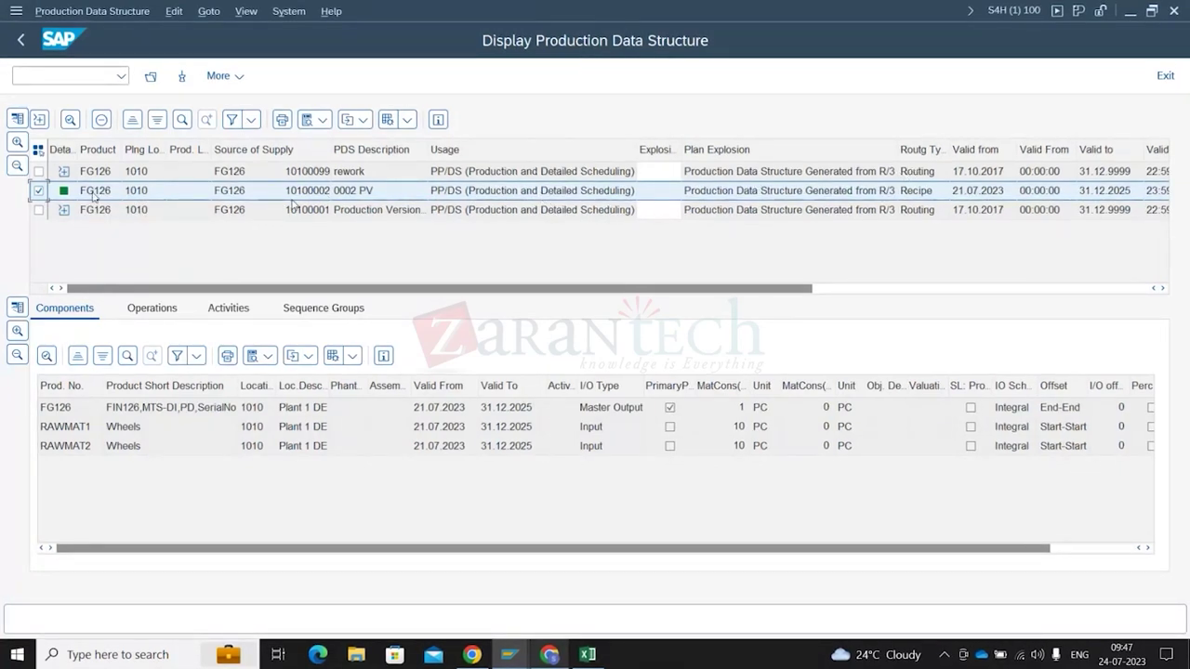
{"action": "left_click", "coordinate": [247, 197]}
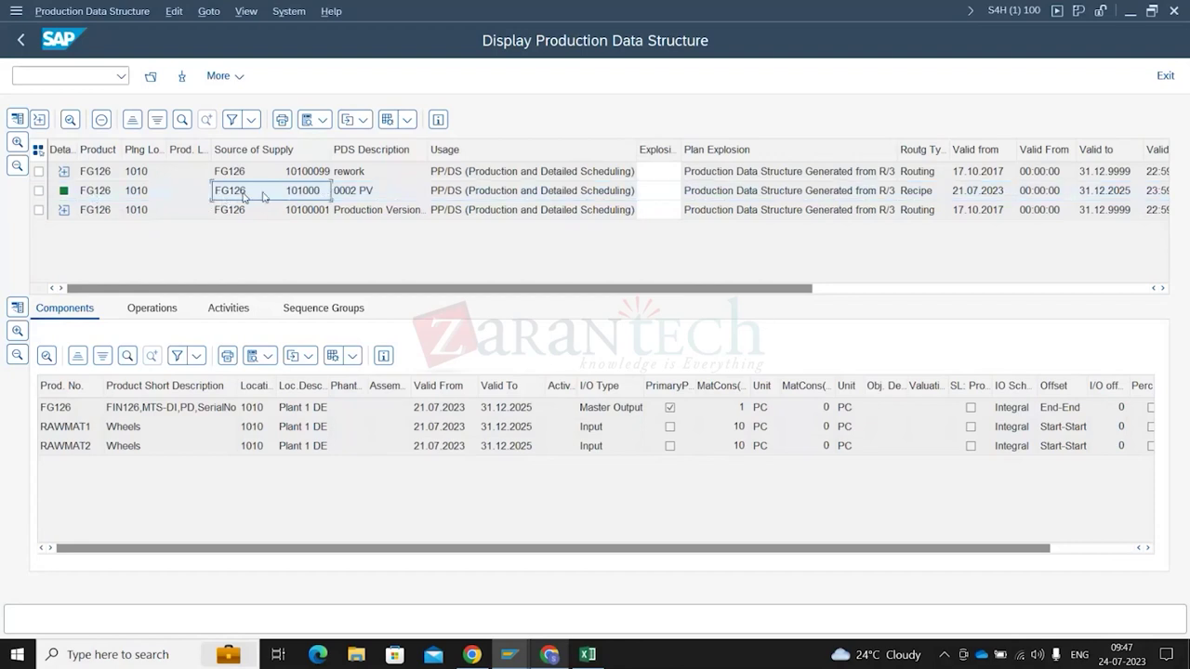
{"action": "left_click", "coordinate": [368, 192]}
{"action": "key", "text": "Tab"}
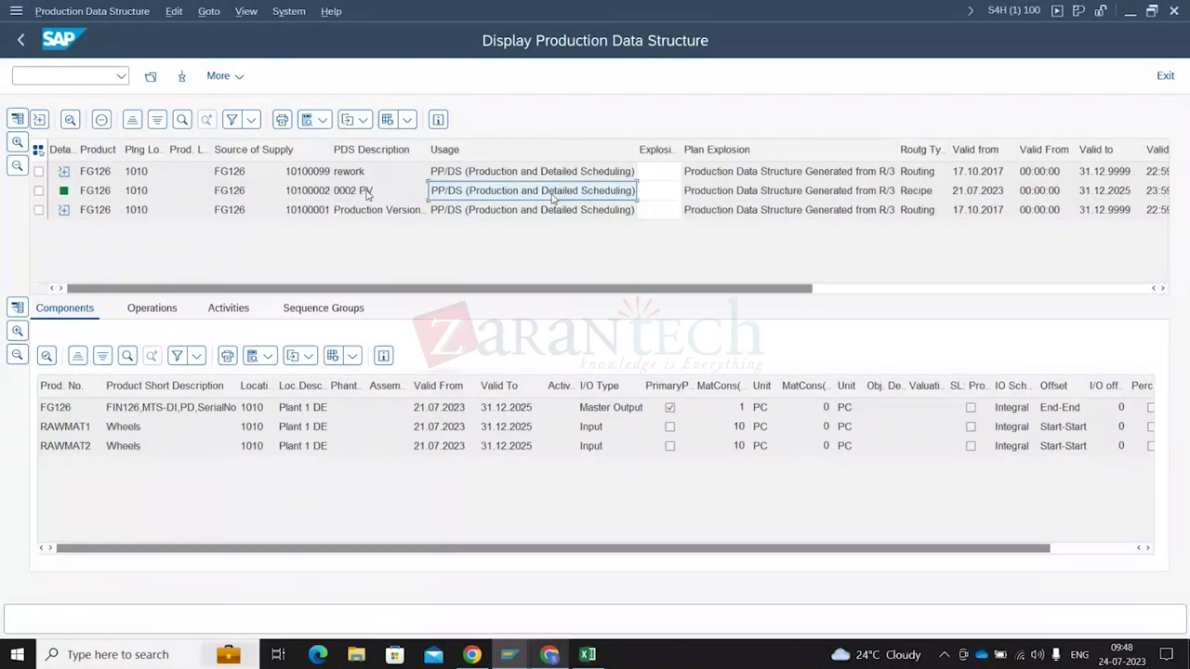
{"action": "left_click", "coordinate": [753, 195]}
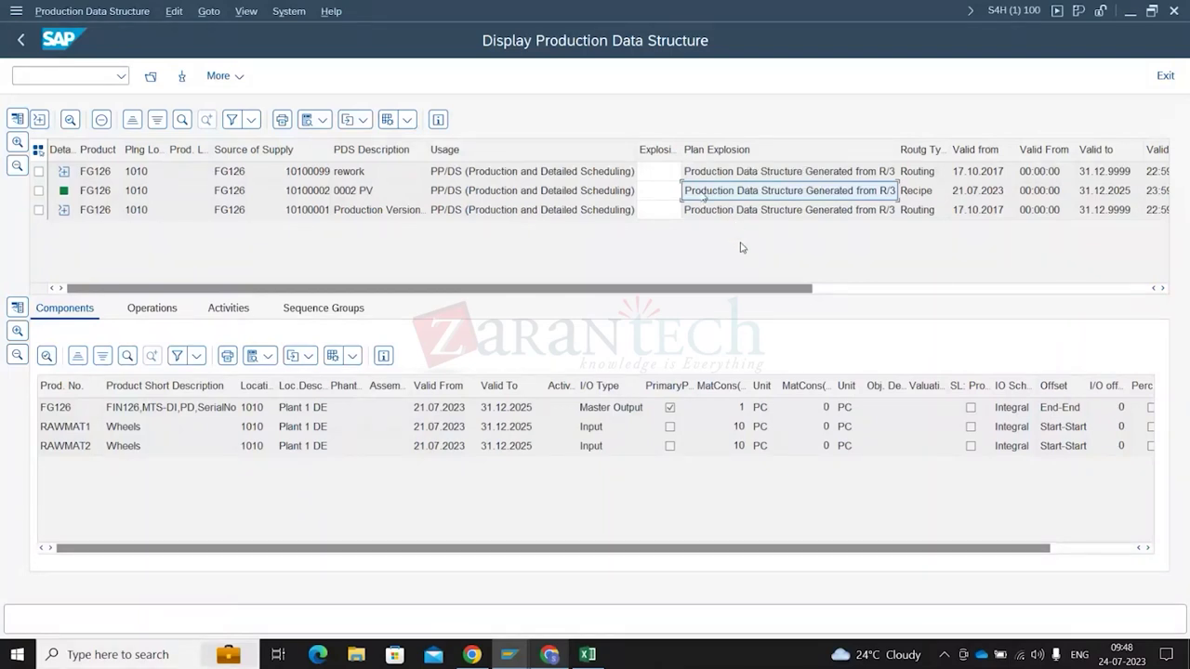
{"action": "scroll", "coordinate": [732, 242], "scroll_direction": "right", "scroll_amount": 1}
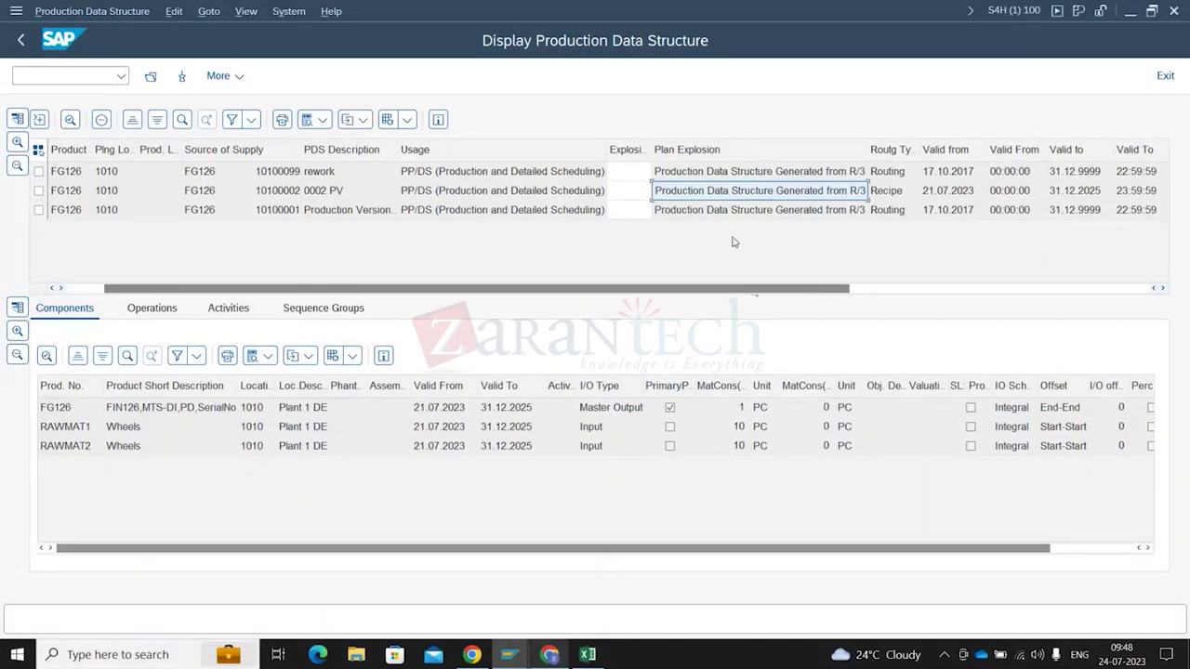
{"action": "left_click", "coordinate": [896, 196]}
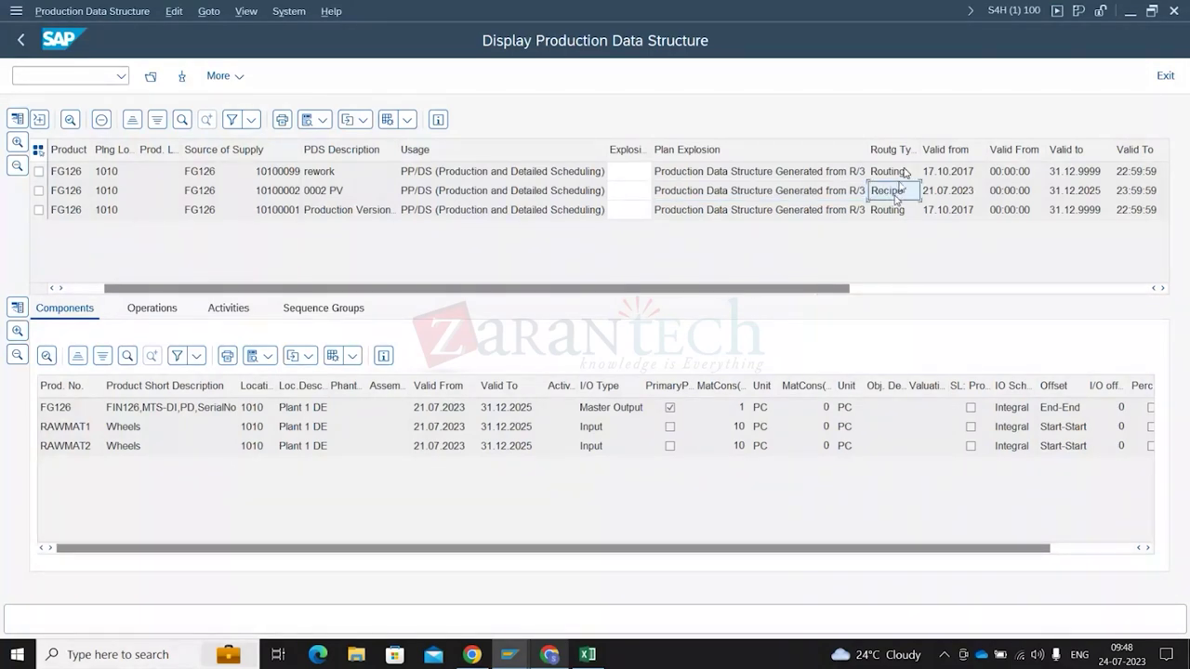
Review the validity, lot sizes, and creation and change dates of source 10100002, and return to the first list columns
{"action": "key", "text": "Right"}
{"action": "key", "text": "Right"}
{"action": "key", "text": "Right"}
{"action": "key", "text": "Right"}
{"action": "key", "text": "Right"}
{"action": "key", "text": "Right"}
{"action": "key", "text": "Right"}
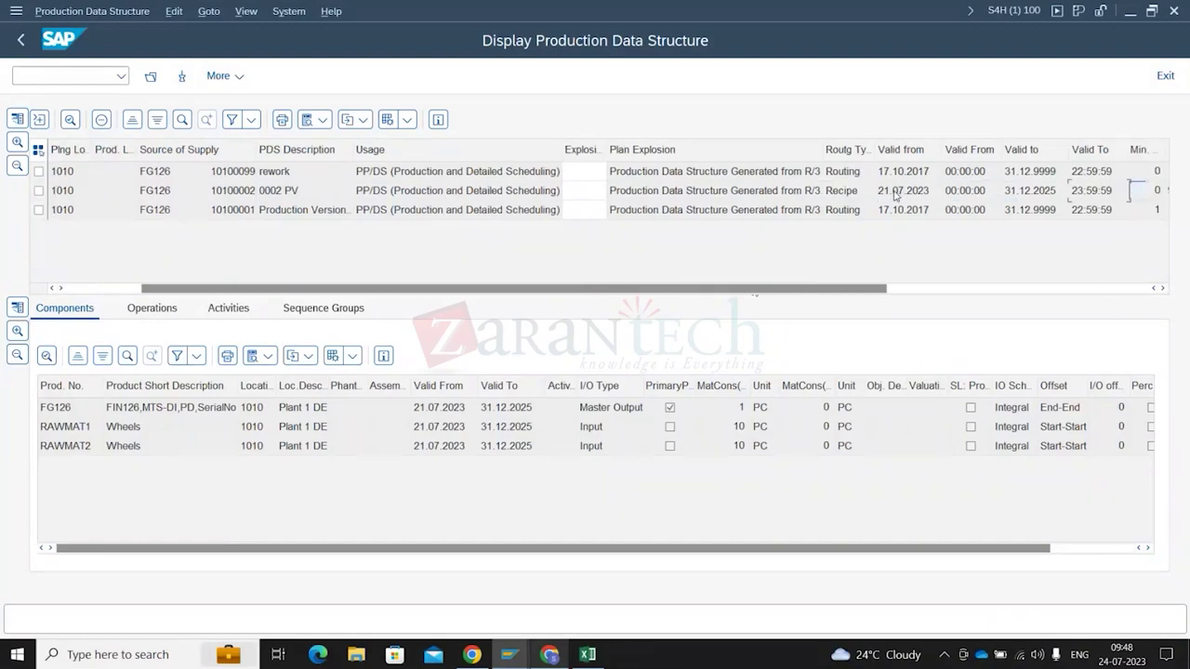
{"action": "left_click", "coordinate": [938, 196]}
{"action": "left_click", "coordinate": [980, 198]}
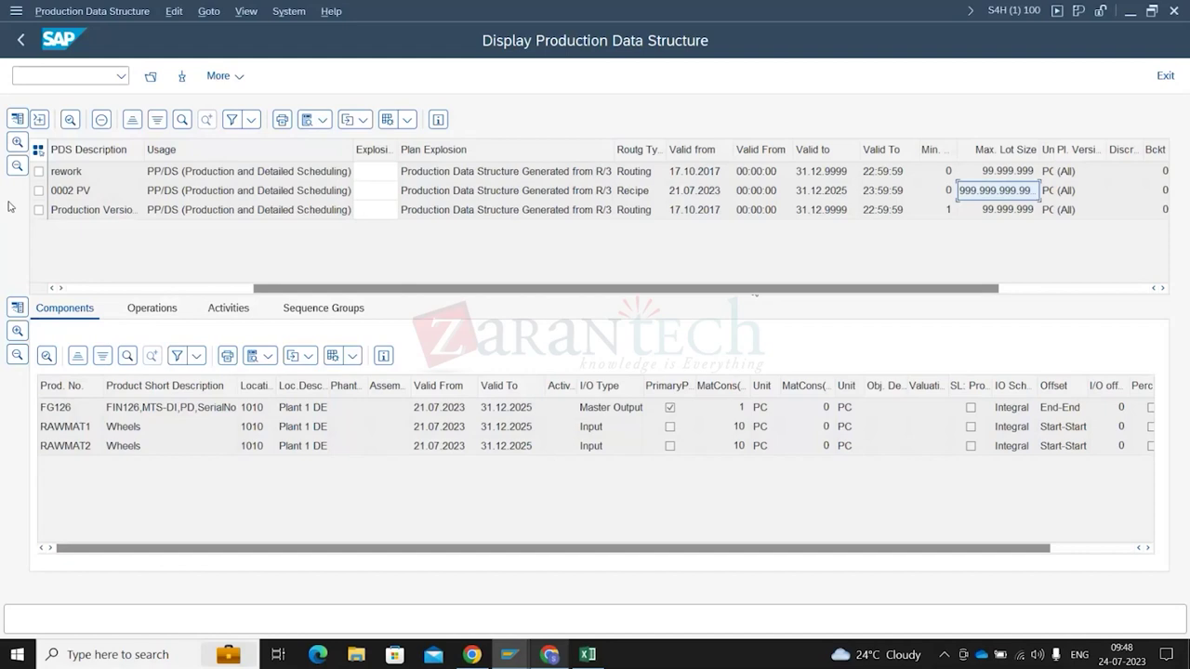
{"action": "left_click", "coordinate": [38, 190]}
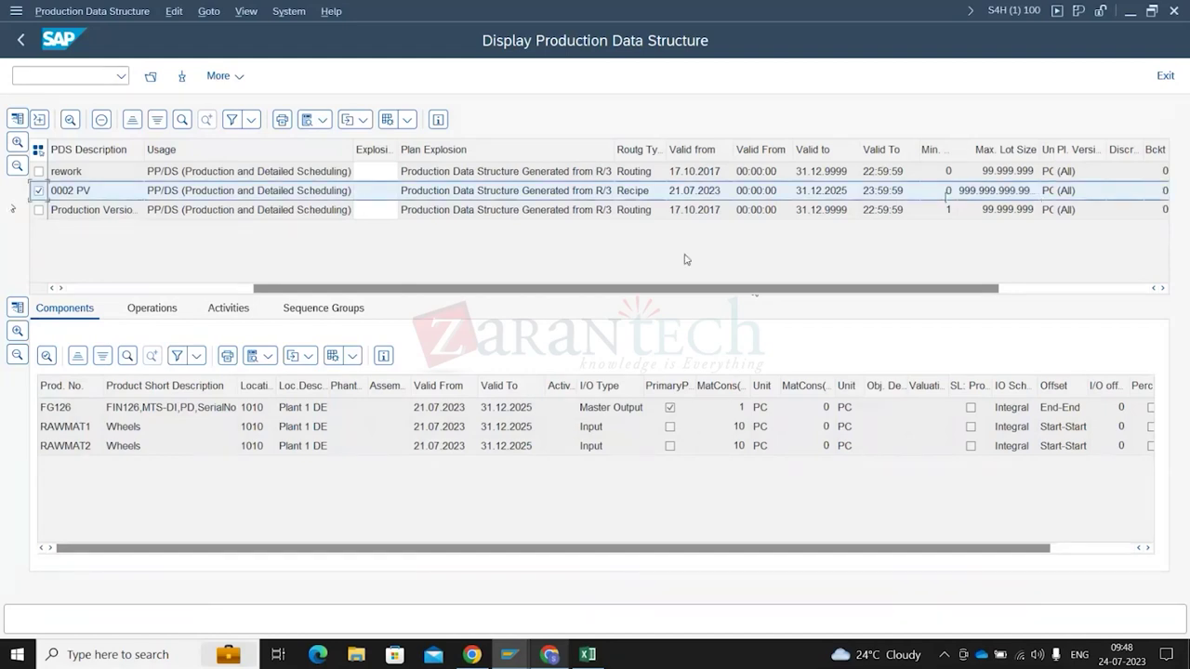
{"action": "scroll", "coordinate": [682, 258], "scroll_direction": "right", "scroll_amount": 5}
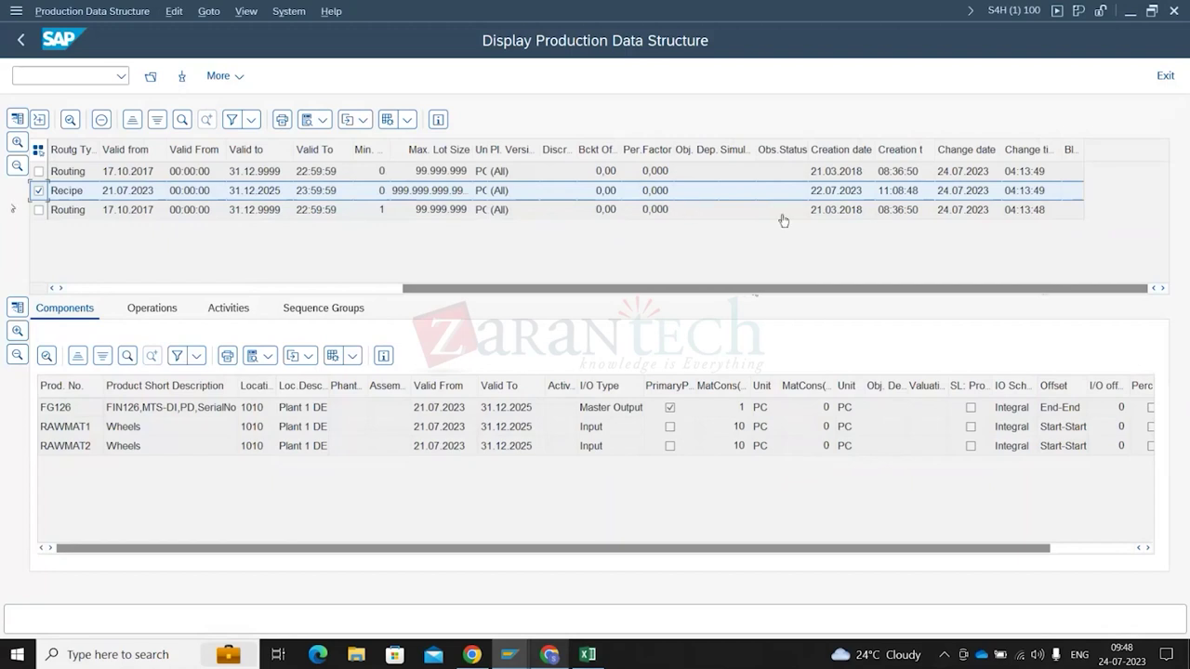
{"action": "left_click", "coordinate": [149, 289]}
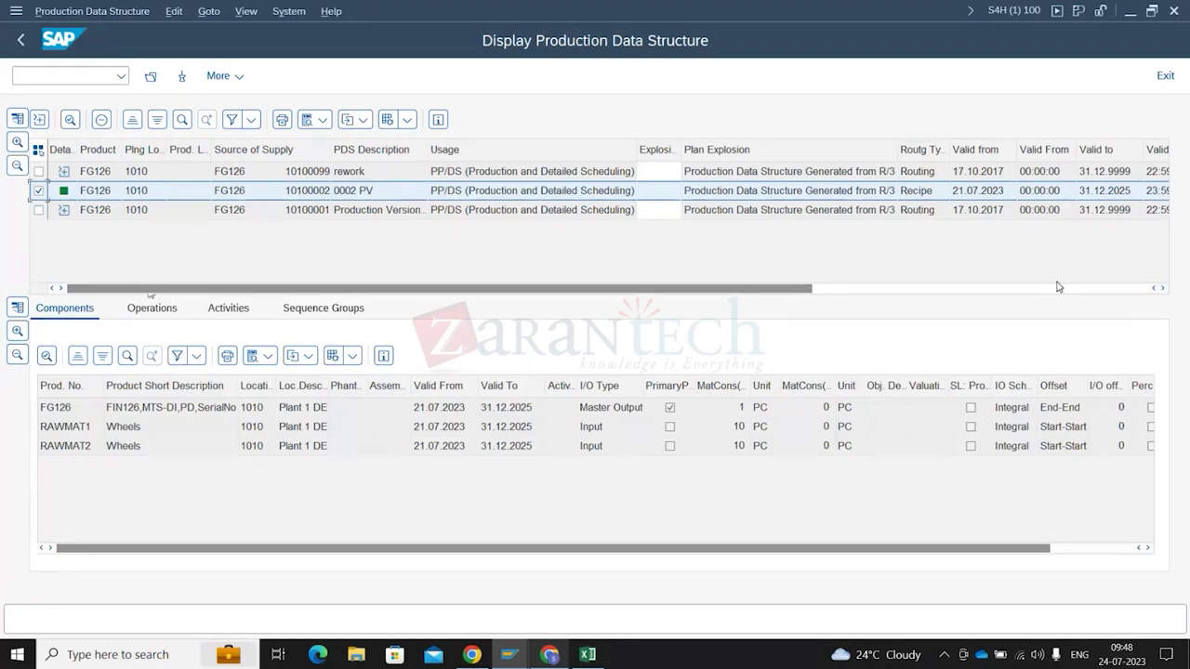
Compare the PDS hierarchy diagram in Excel with the component and operation details of source 10100002 in SAP
{"action": "key", "text": "alt+Tab"}
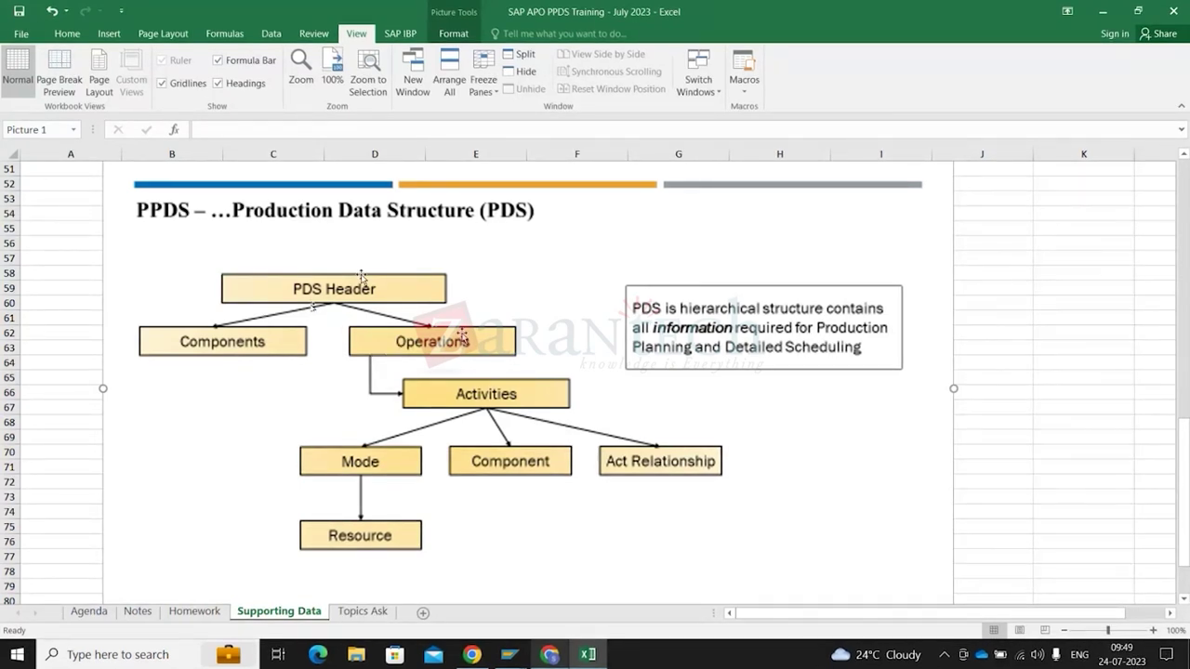
{"action": "key", "text": "alt+Tab"}
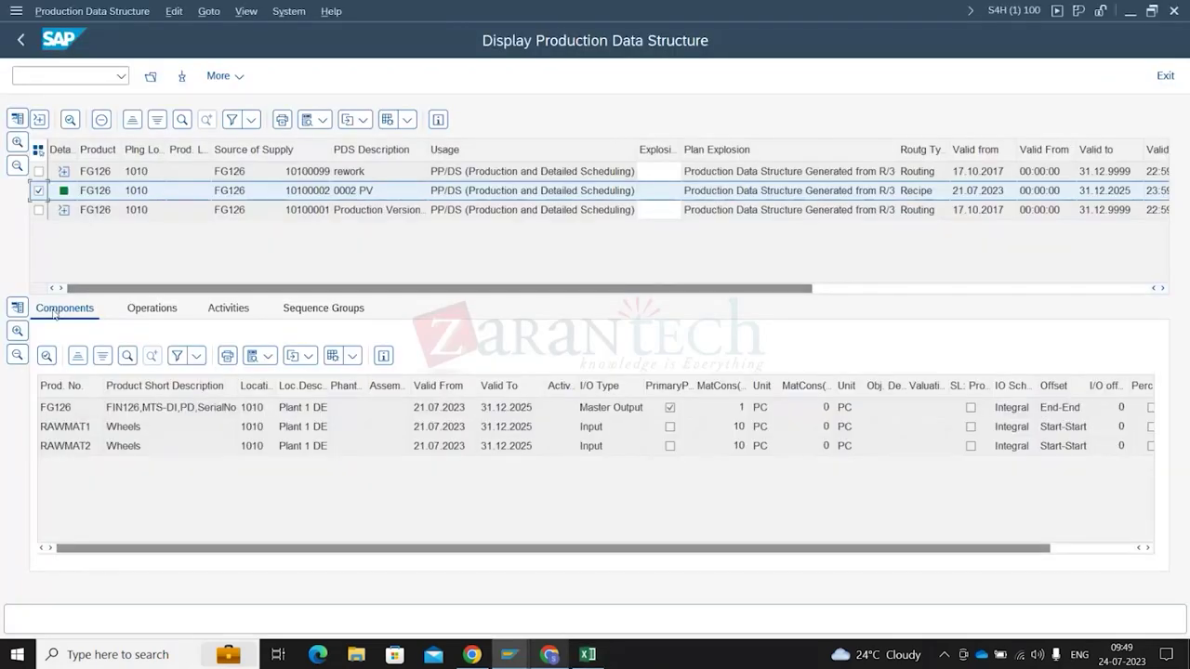
{"action": "left_click", "coordinate": [152, 308]}
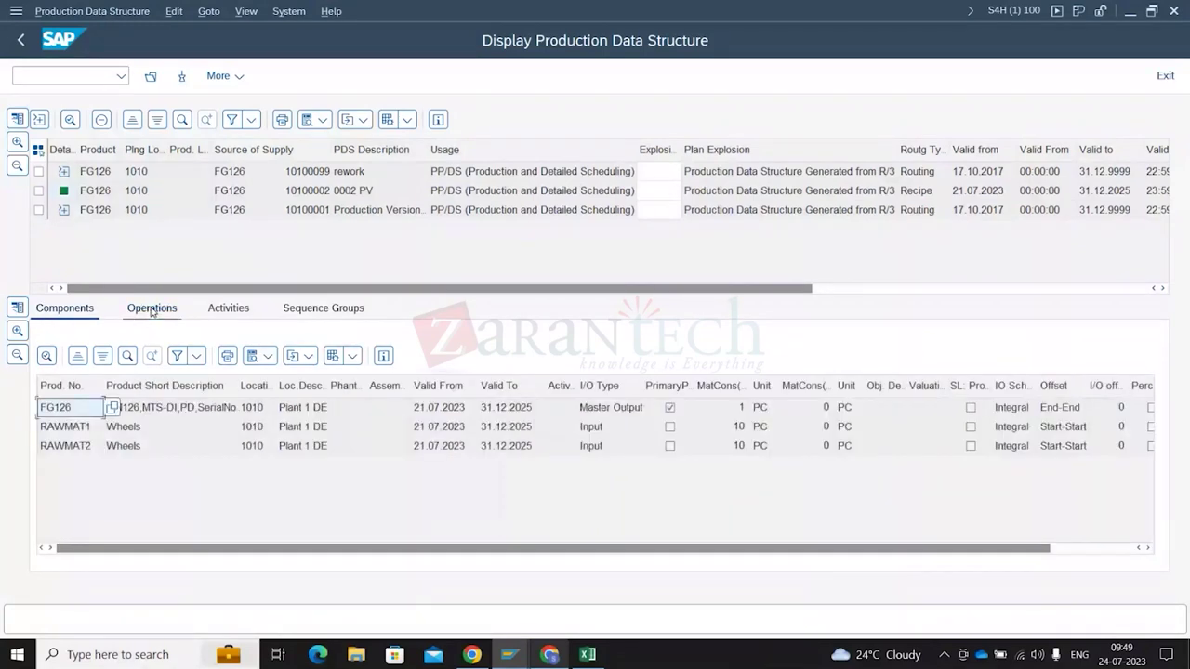
Switch to Excel to review the activity, mode, and resource levels of the PDS diagram, and check the Teams meeting window
{"action": "key", "text": "alt+Tab"}
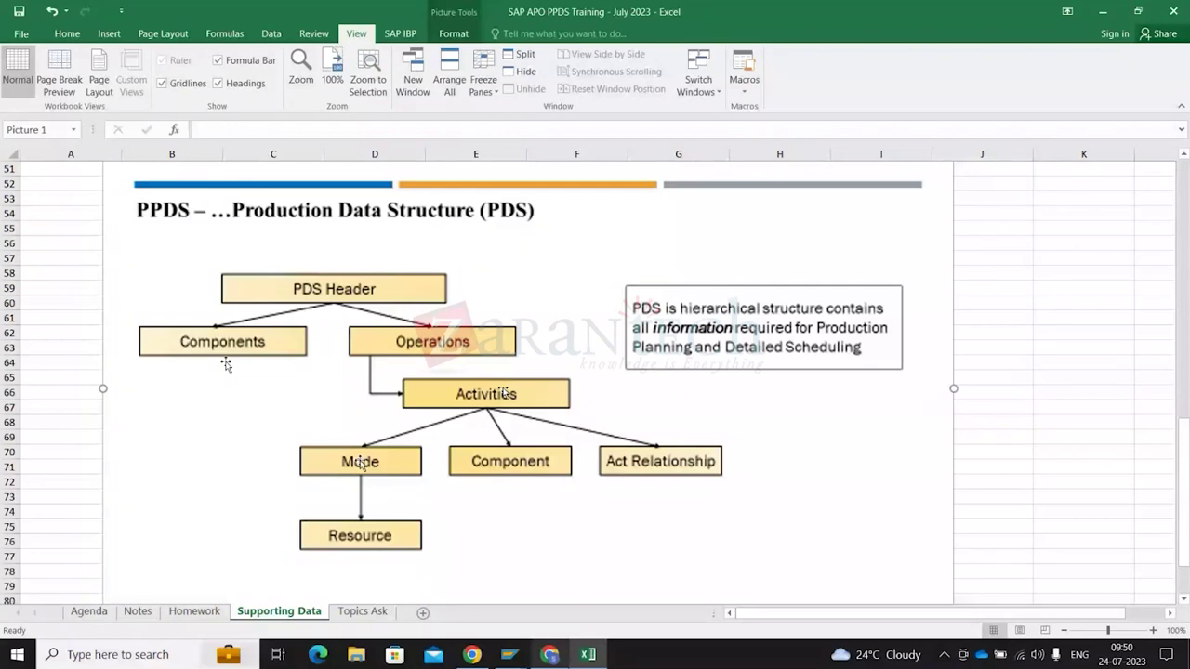
{"action": "key", "text": "alt+Tab"}
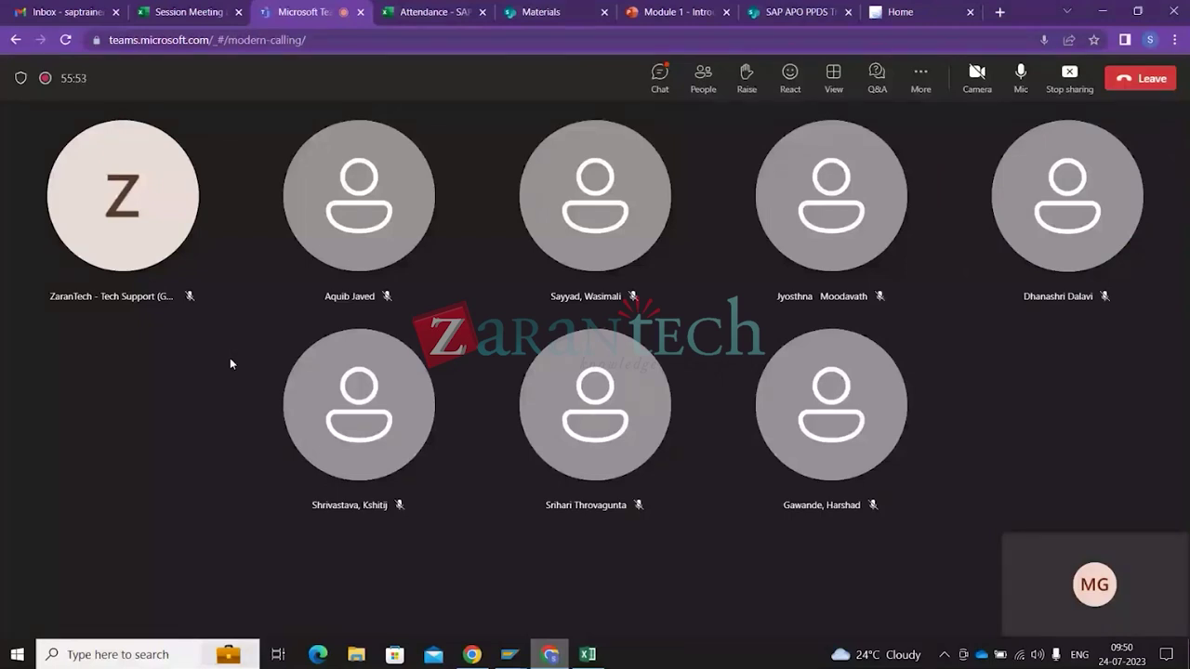
{"action": "key", "text": "alt+Tab"}
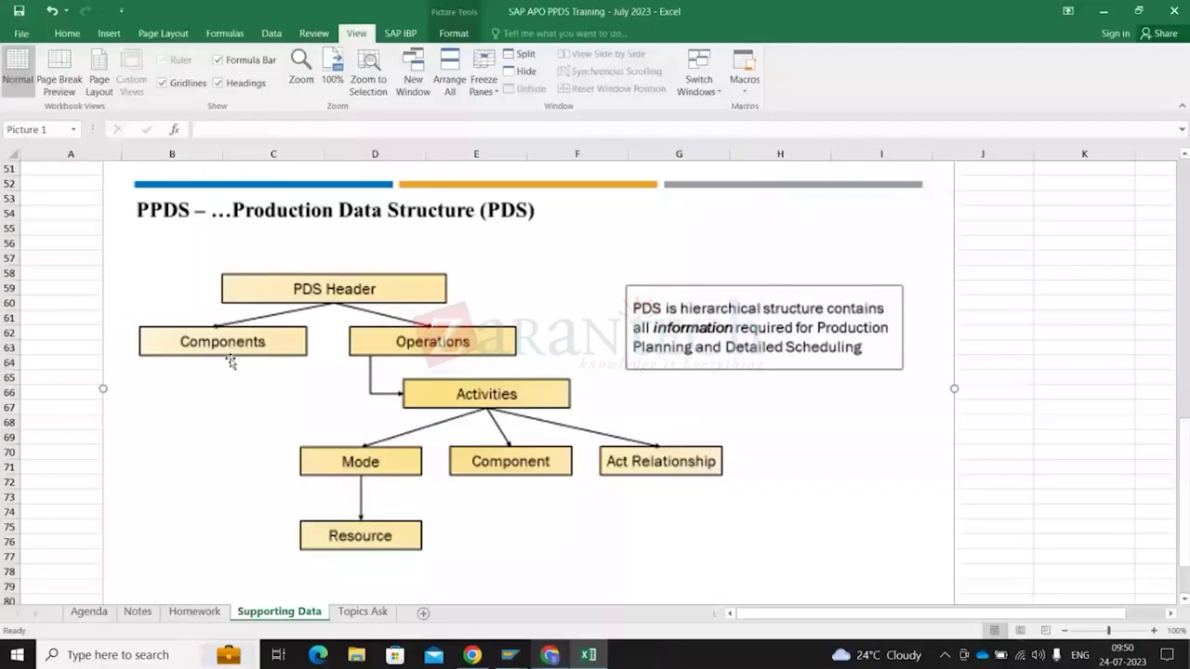
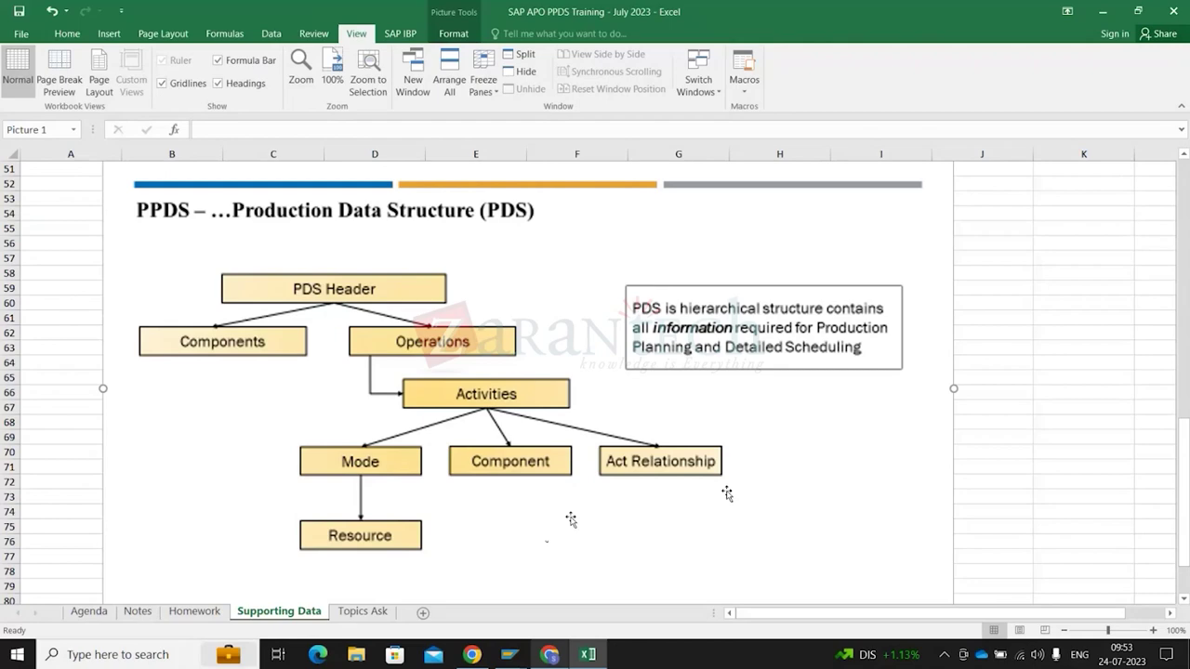
{"action": "key", "text": "alt+Tab"}
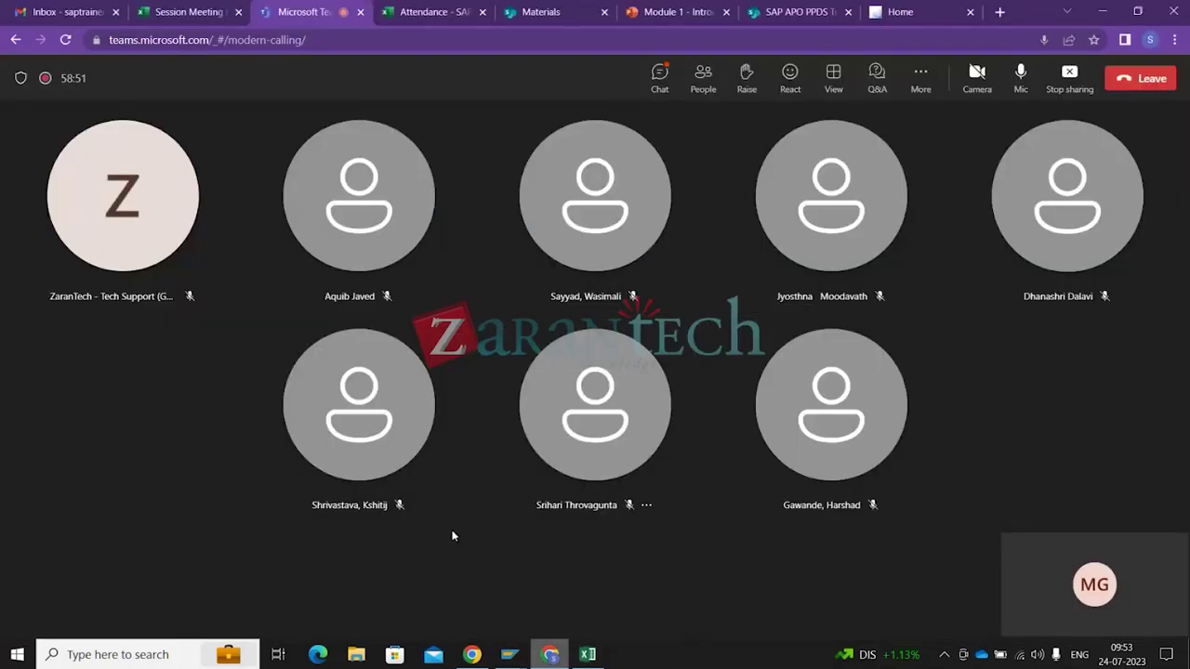
Return to SAP from the Excel PDS diagram and compare the material consumption quantities of FG126, RAWMAT1, and RAWMAT2
{"action": "key", "text": "alt+Tab"}
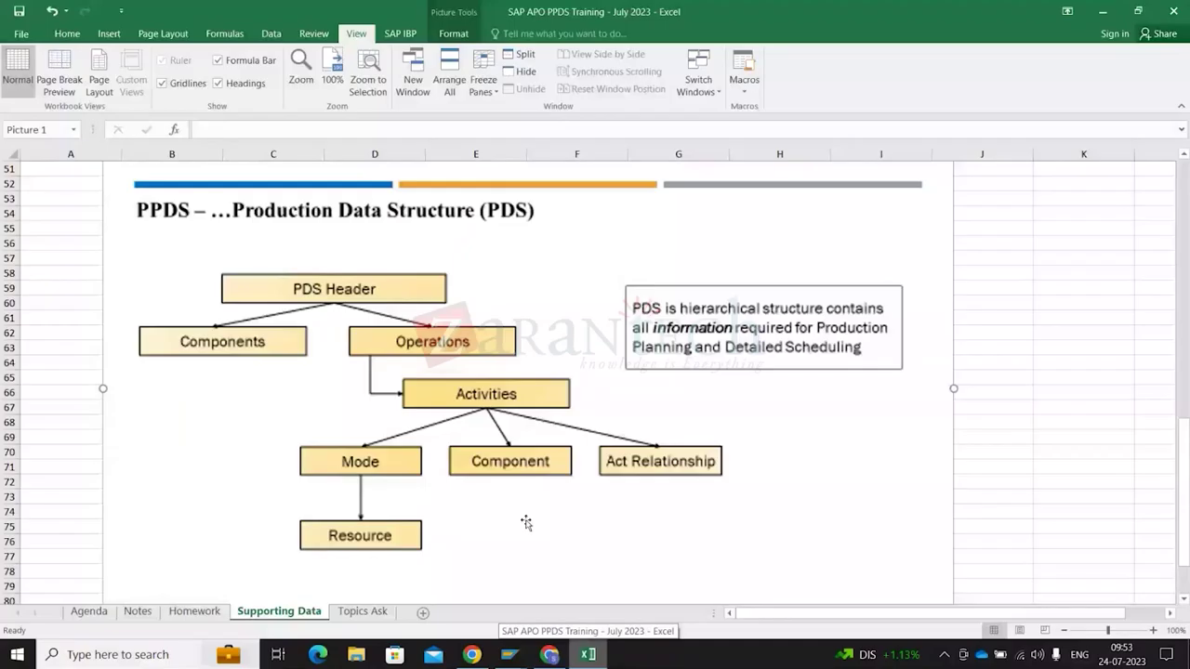
{"action": "key", "text": "alt+Tab"}
{"action": "key", "text": "alt+Tab"}
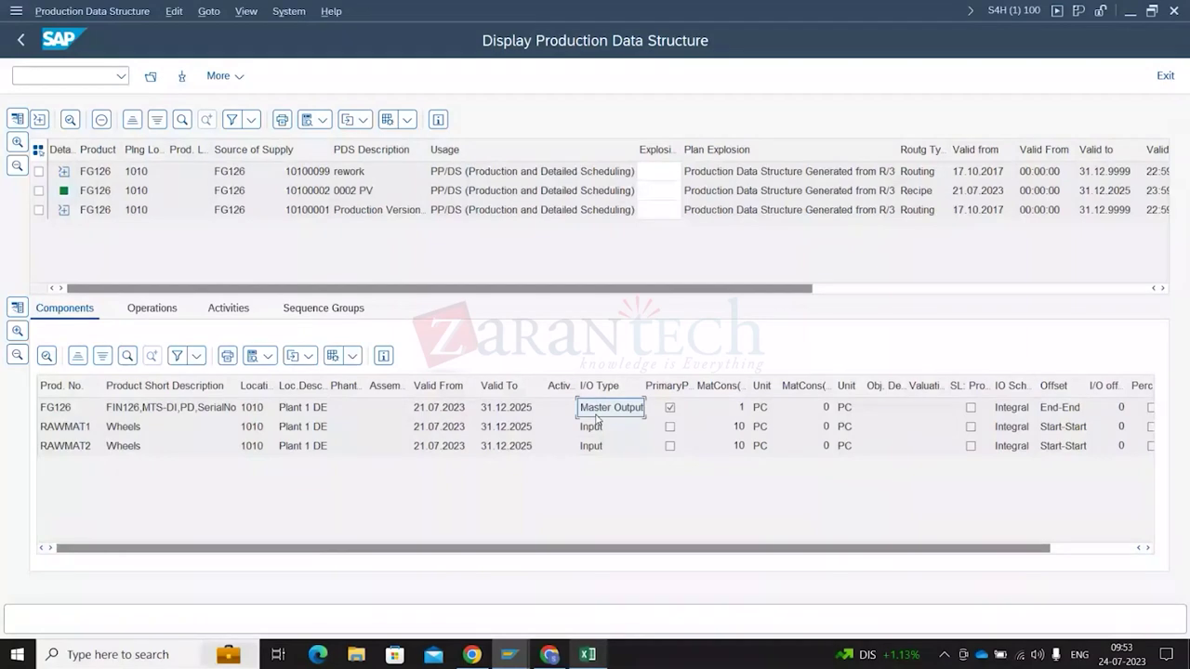
{"action": "left_click", "coordinate": [723, 448]}
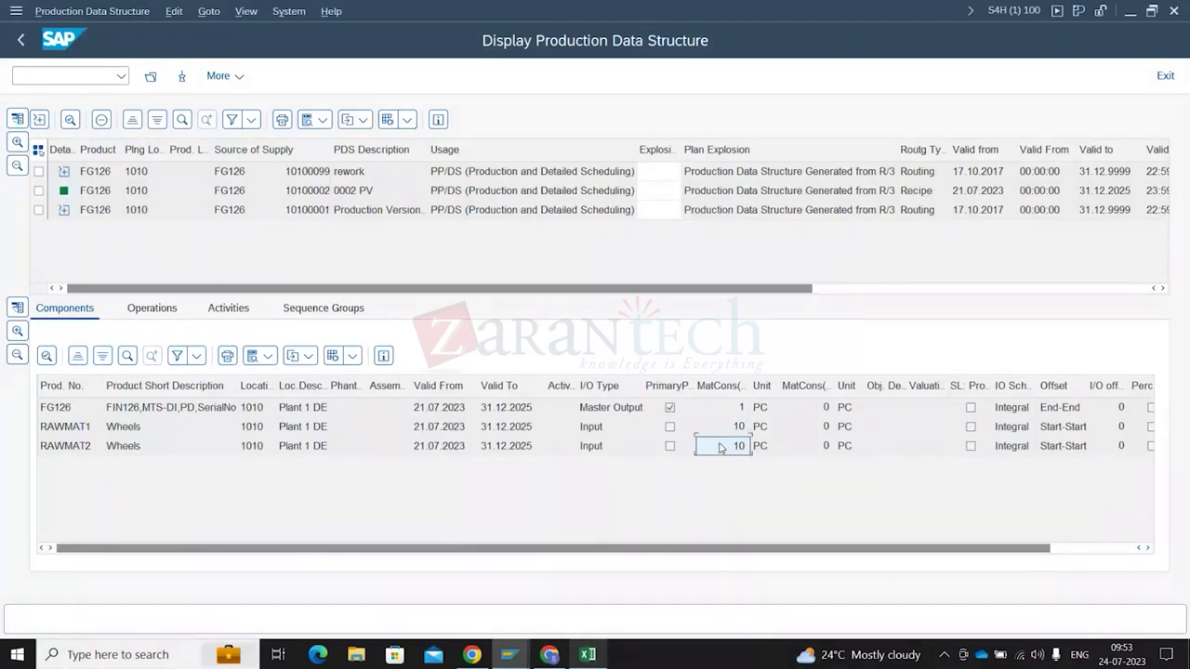
{"action": "left_click", "coordinate": [725, 409]}
{"action": "left_click", "coordinate": [56, 410]}
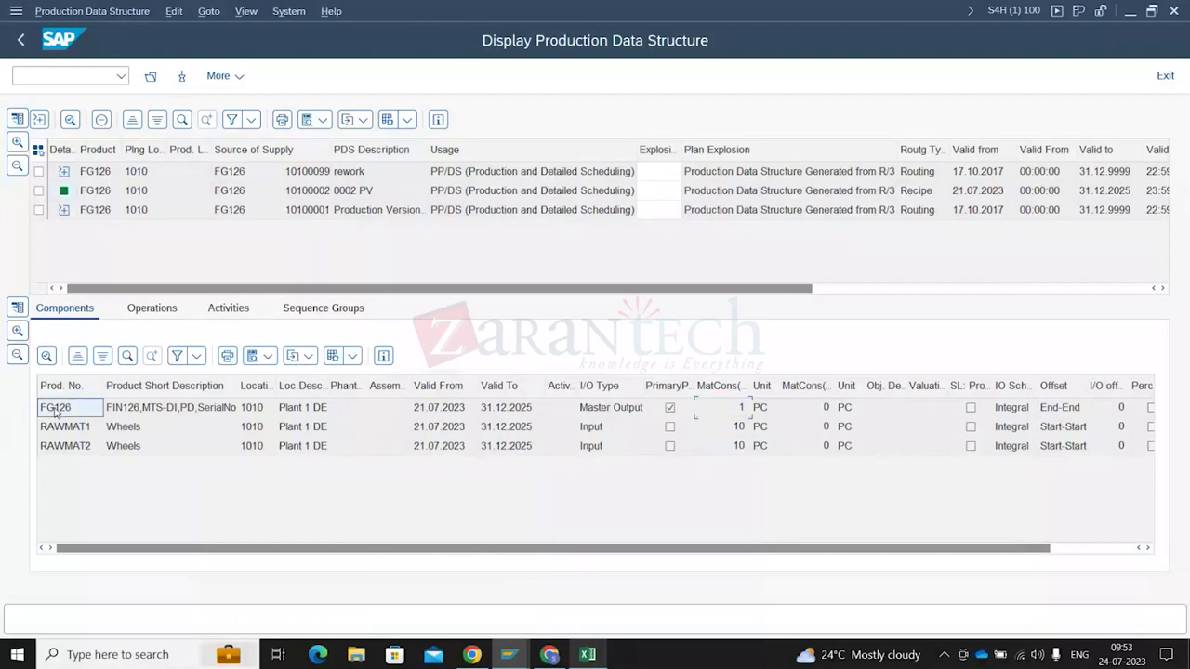
{"action": "left_click", "coordinate": [730, 428]}
{"action": "left_click", "coordinate": [737, 450]}
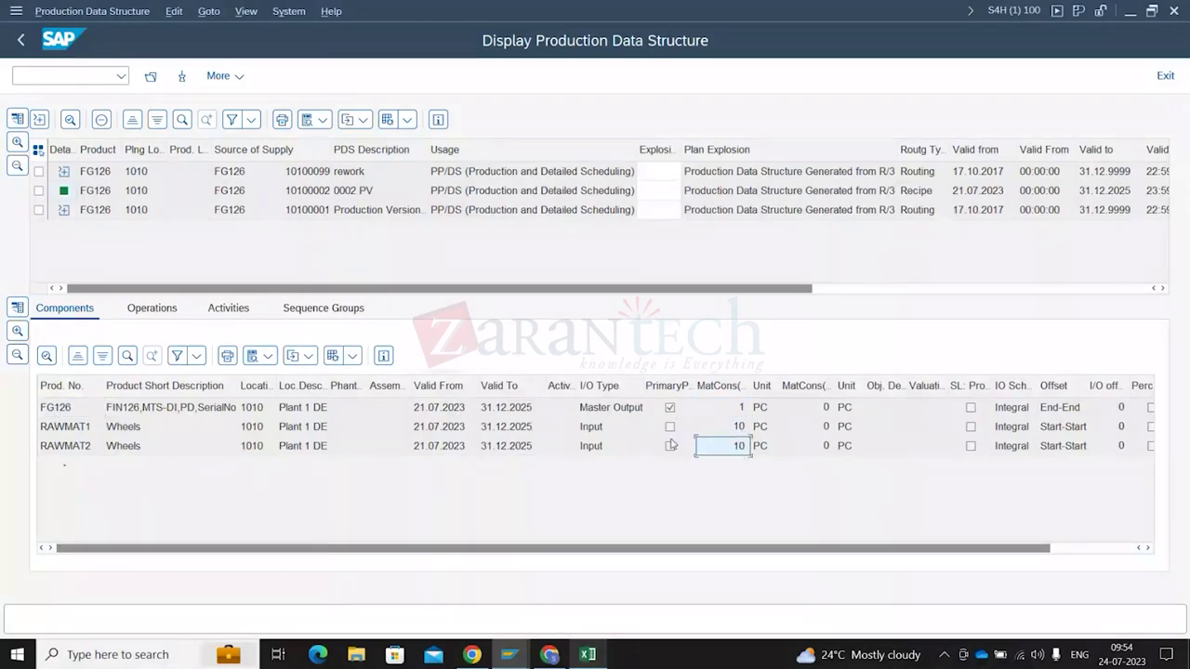
Review the offset relationship type of the output FG126 and of the inputs RAWMAT1 and RAWMAT2
{"action": "left_click", "coordinate": [1065, 408]}
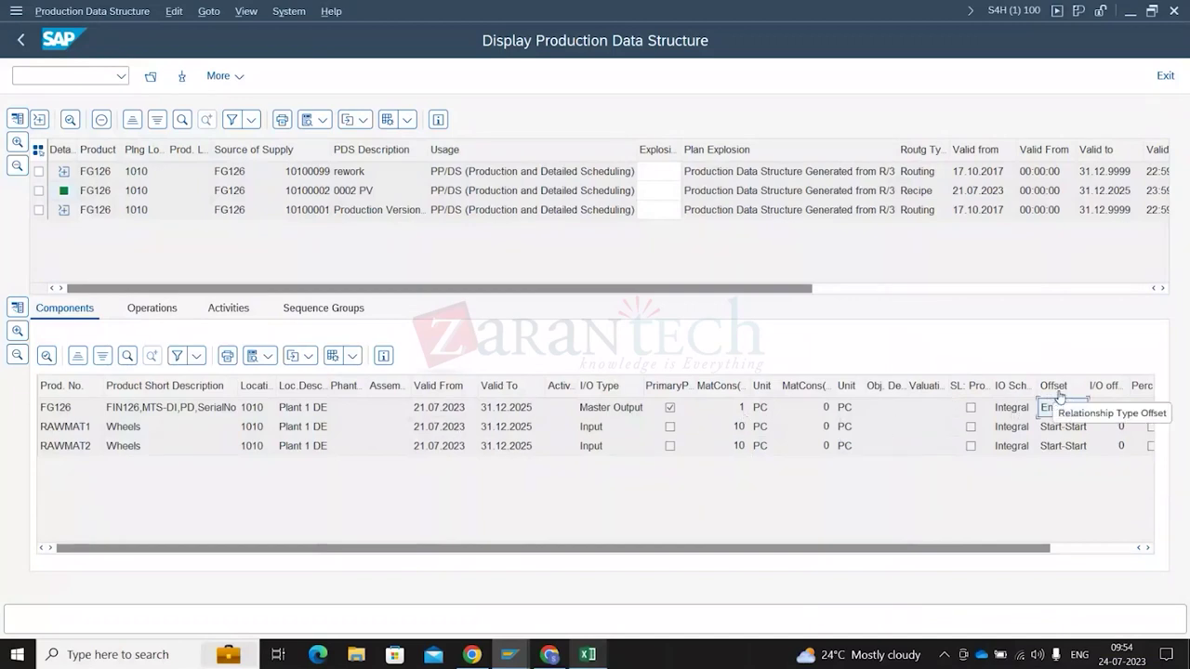
{"action": "left_click", "coordinate": [68, 412]}
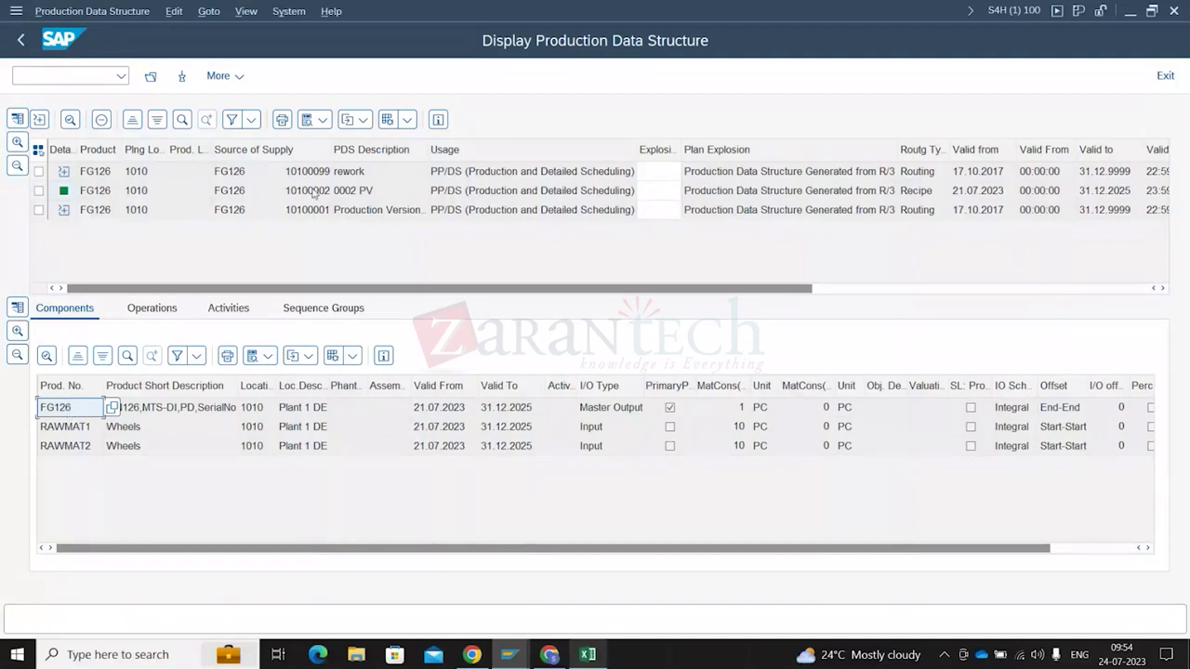
{"action": "left_click", "coordinate": [1079, 411]}
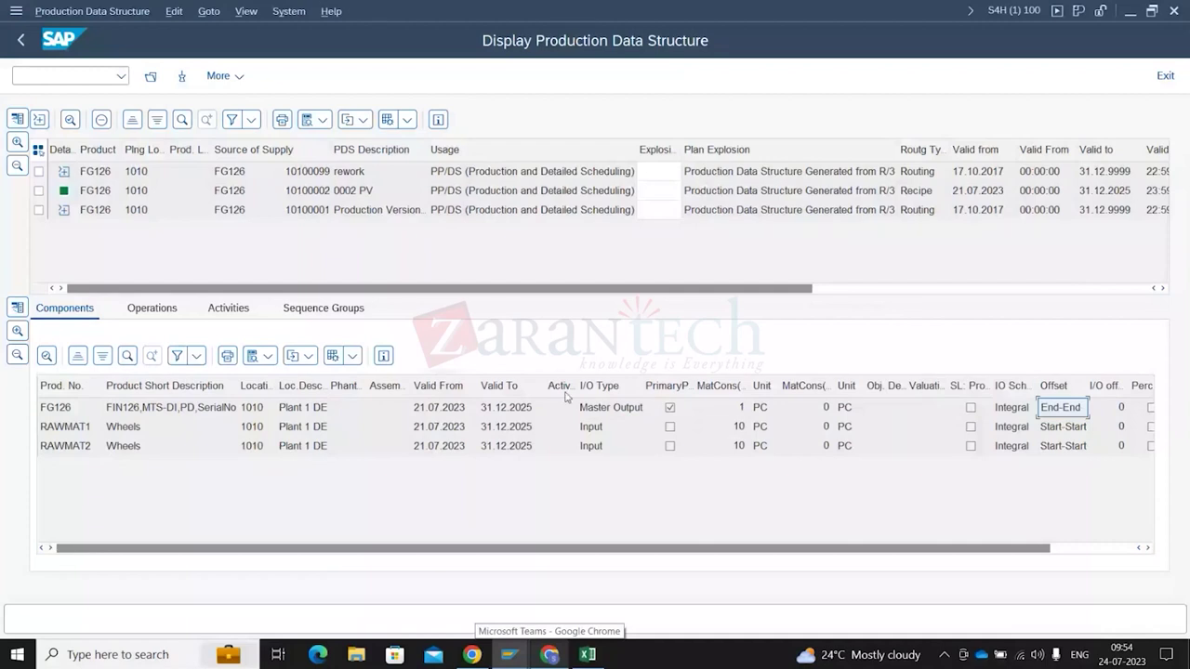
{"action": "left_click", "coordinate": [93, 430]}
{"action": "left_click", "coordinate": [65, 446]}
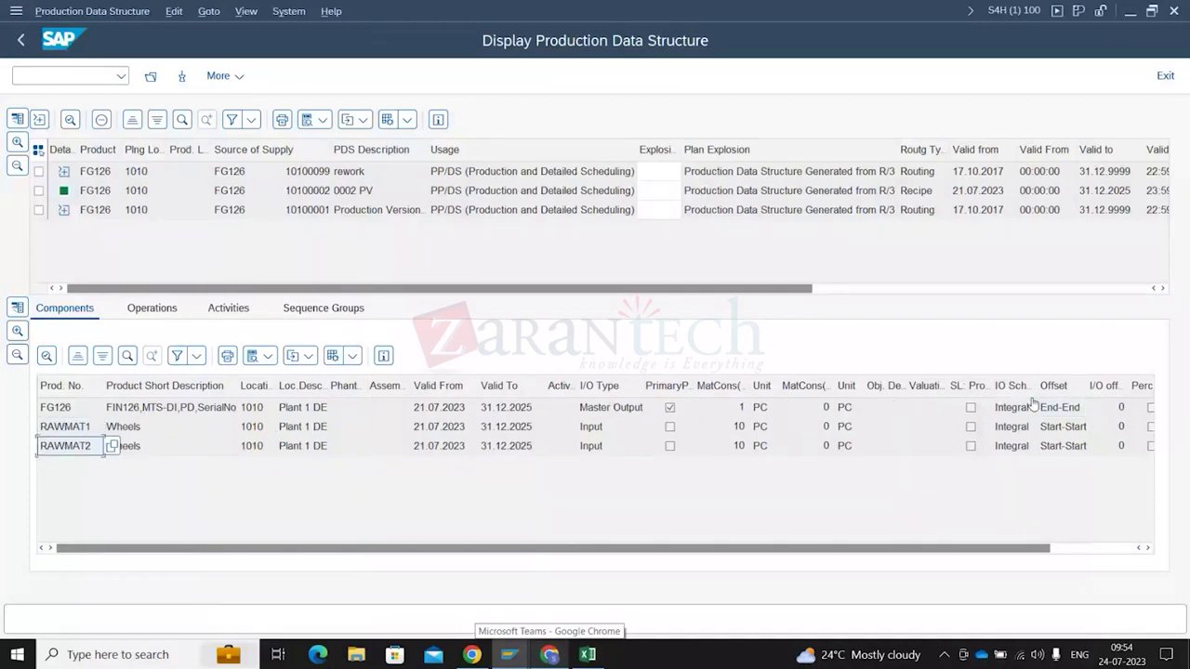
{"action": "left_click", "coordinate": [1066, 427]}
{"action": "left_click", "coordinate": [1070, 446]}
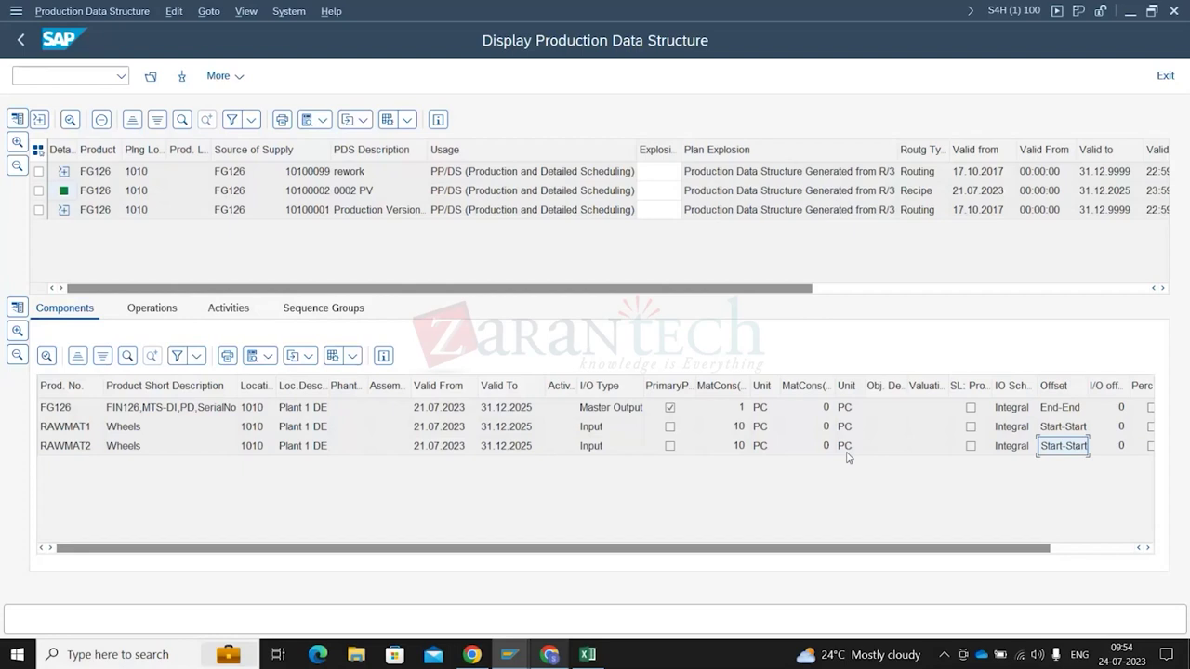
Recheck how the RAWMAT1 and RAWMAT2 offsets relate these input components to the production of FG126
{"action": "left_click", "coordinate": [63, 429]}
{"action": "left_click", "coordinate": [60, 452]}
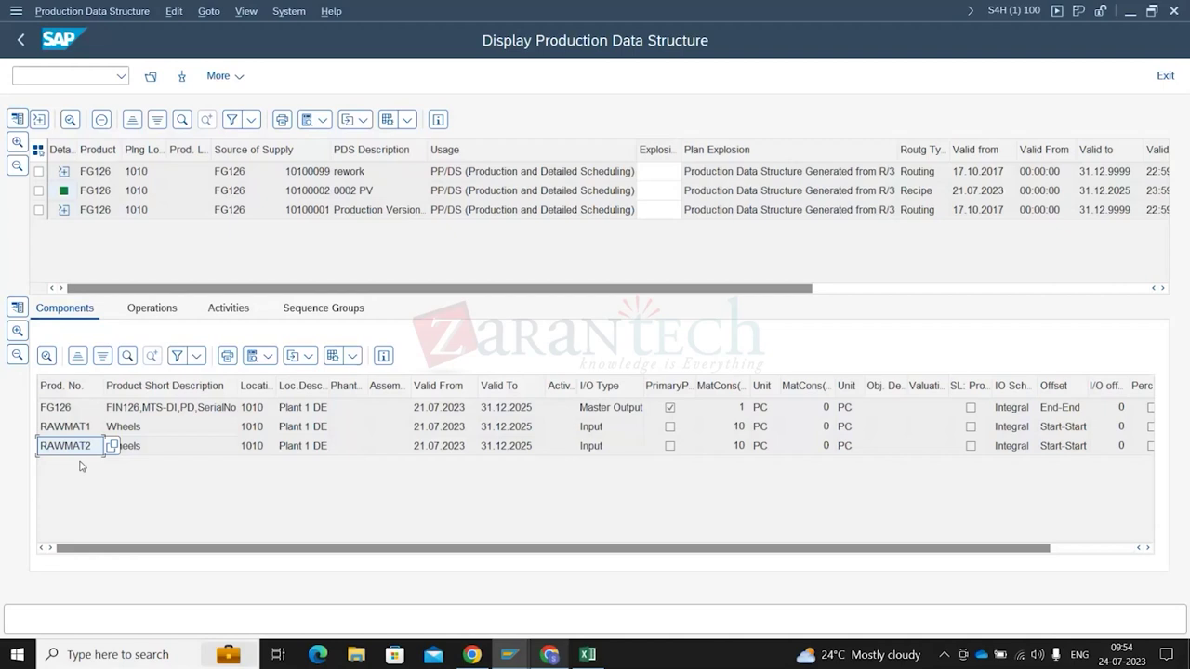
{"action": "left_click", "coordinate": [68, 415]}
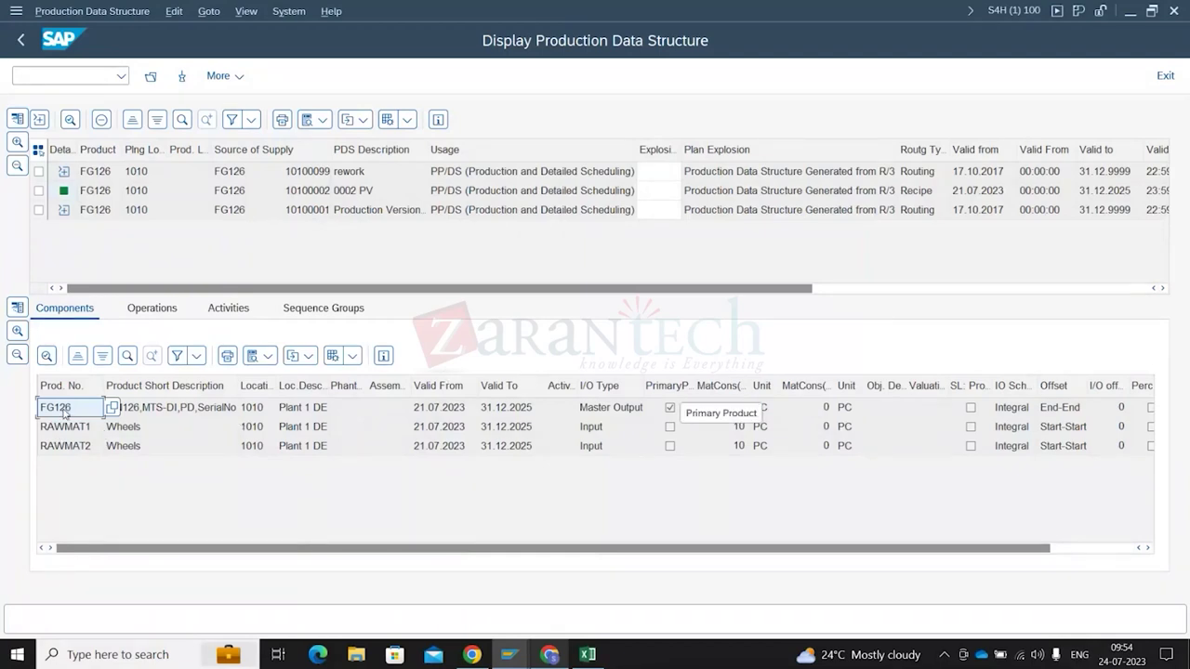
{"action": "left_click", "coordinate": [1063, 426]}
{"action": "left_click", "coordinate": [1075, 447]}
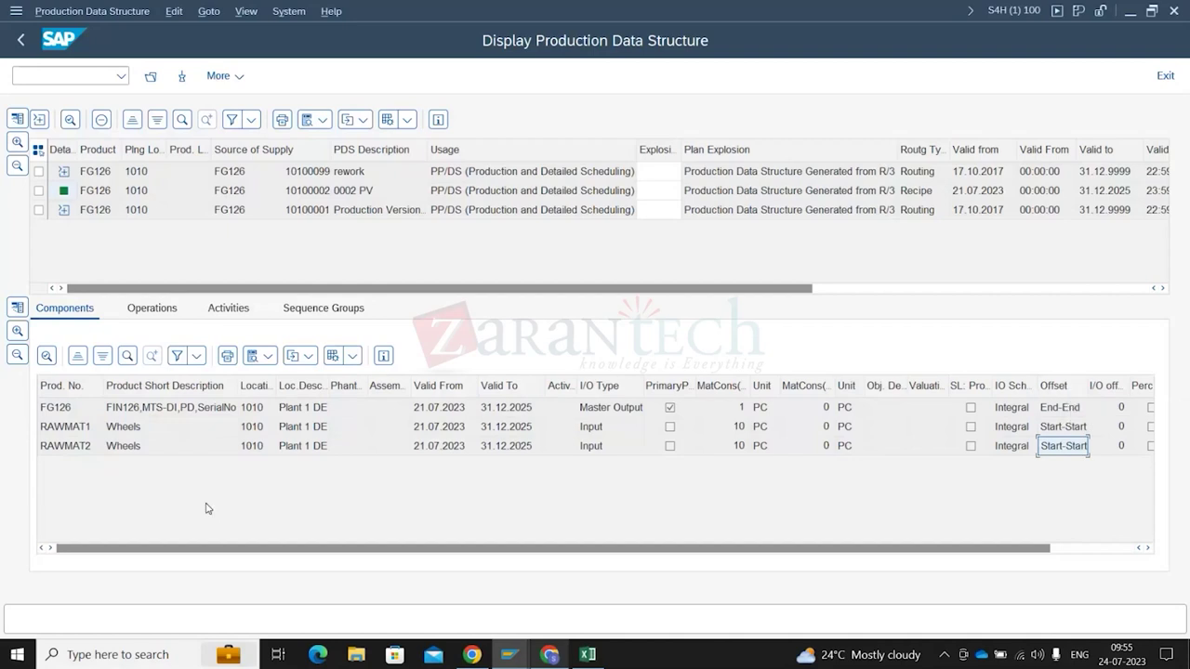
{"action": "left_click", "coordinate": [64, 428]}
{"action": "left_click", "coordinate": [1064, 430]}
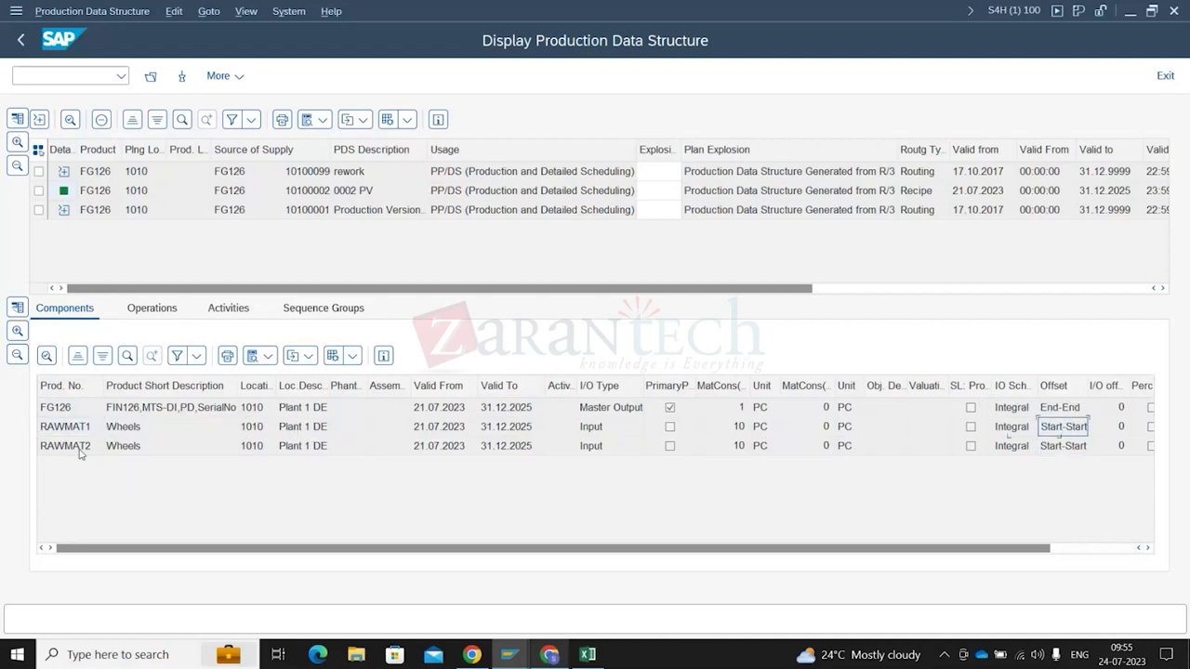
{"action": "left_click", "coordinate": [1057, 451]}
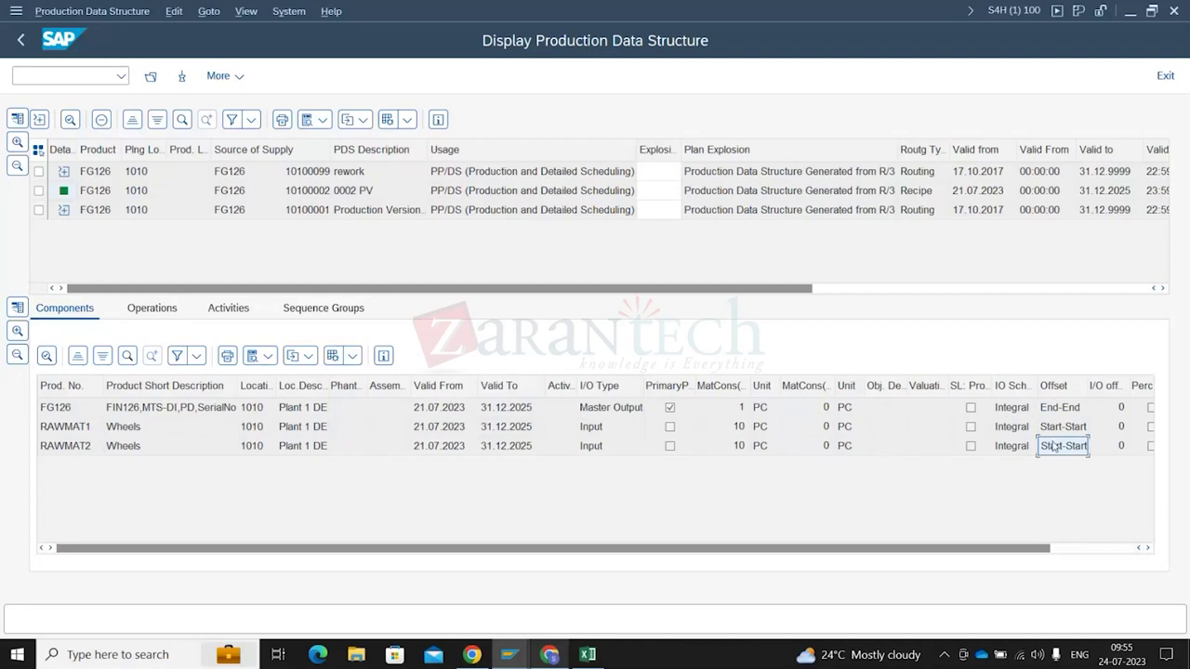
Review the component product numbers, comparing raw materials RAWMAT1 and RAWMAT2 with finished product FG126
{"action": "left_click", "coordinate": [70, 428]}
{"action": "left_click", "coordinate": [74, 451]}
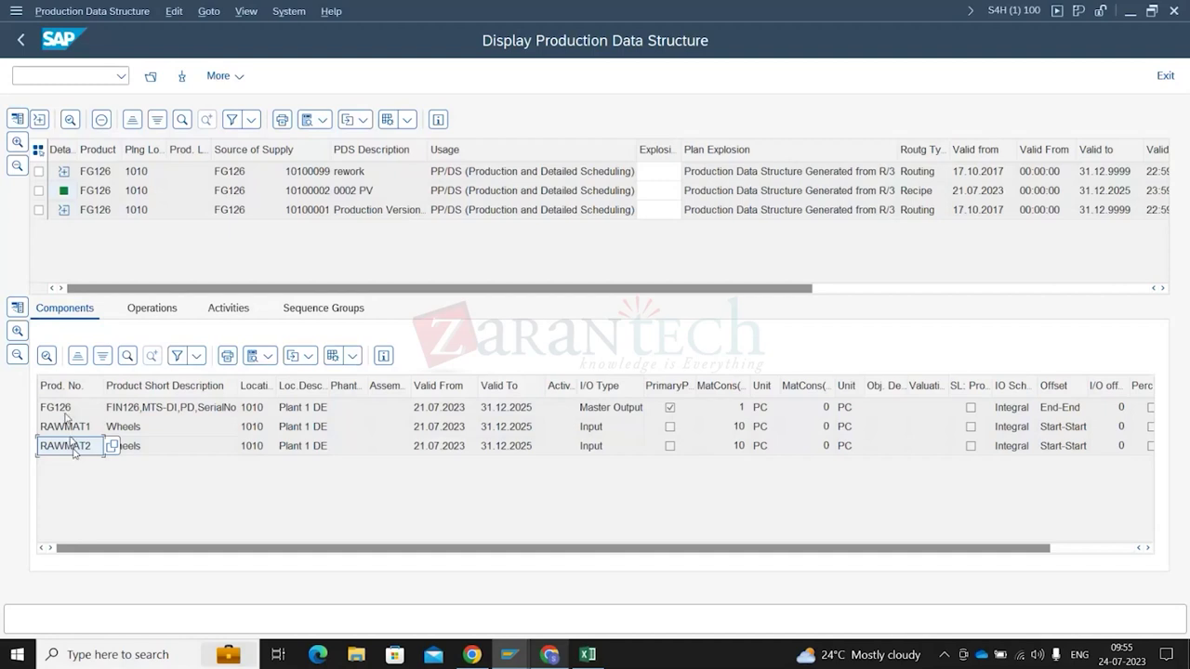
{"action": "left_click", "coordinate": [59, 411]}
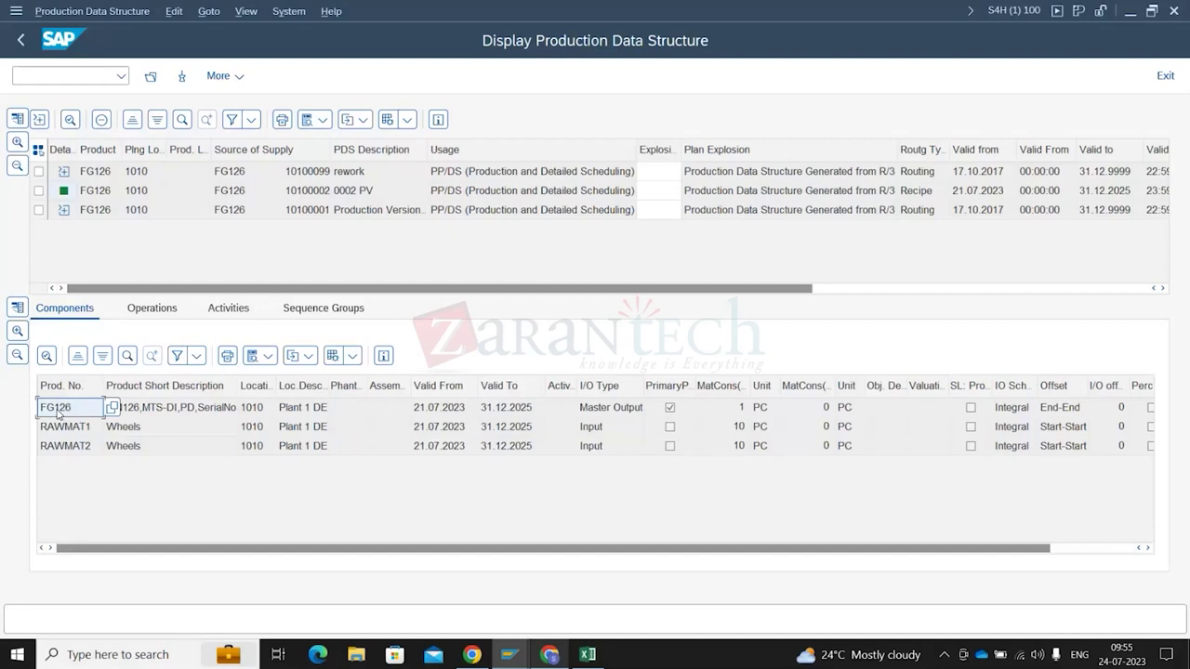
{"action": "left_click", "coordinate": [71, 431]}
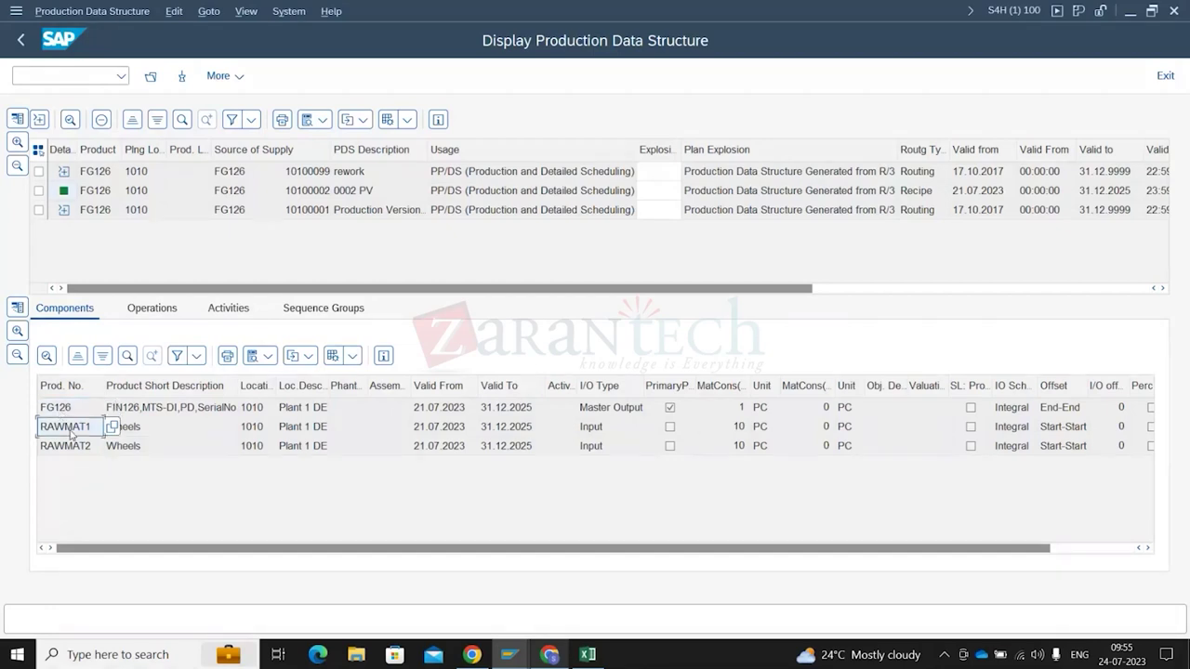
{"action": "left_click", "coordinate": [67, 452]}
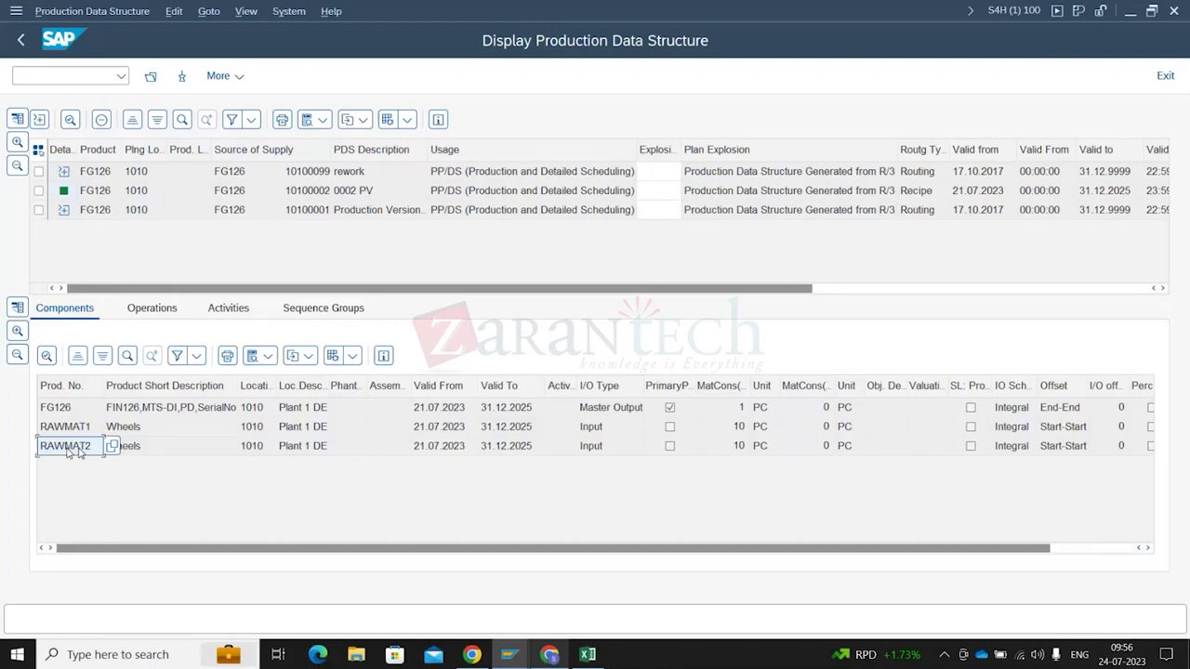
{"action": "left_click", "coordinate": [66, 426]}
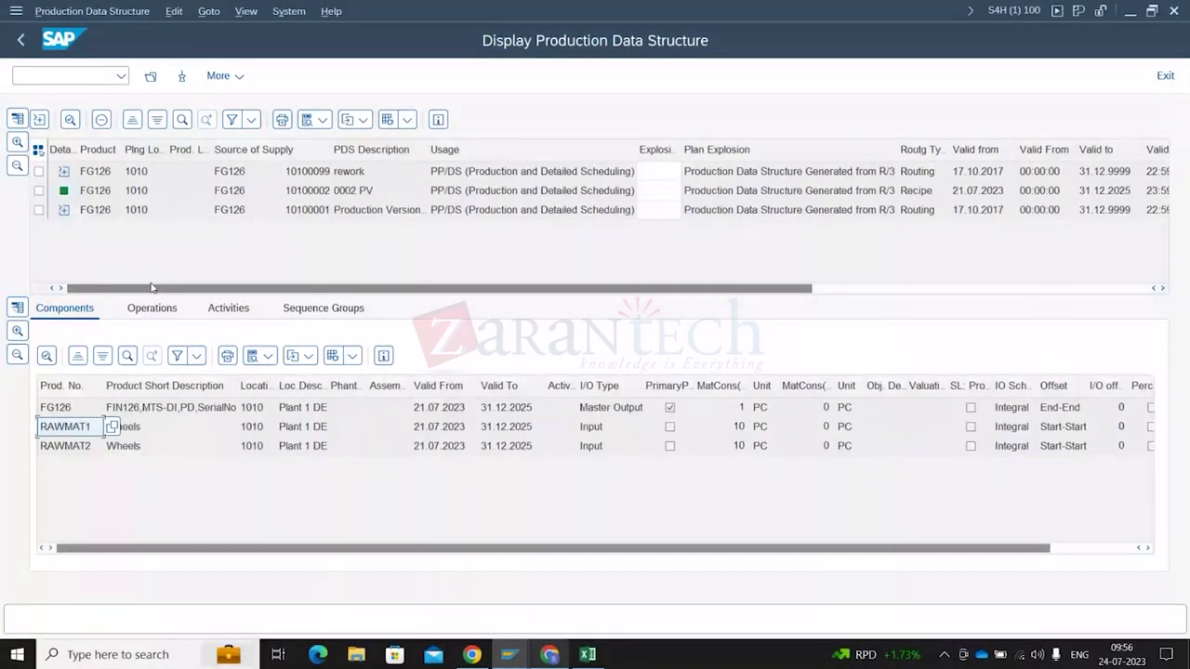
Display the operations of source 10100002 with full operation numbers, expand the suboperation, and review the first operation and its phase
{"action": "left_click", "coordinate": [151, 310]}
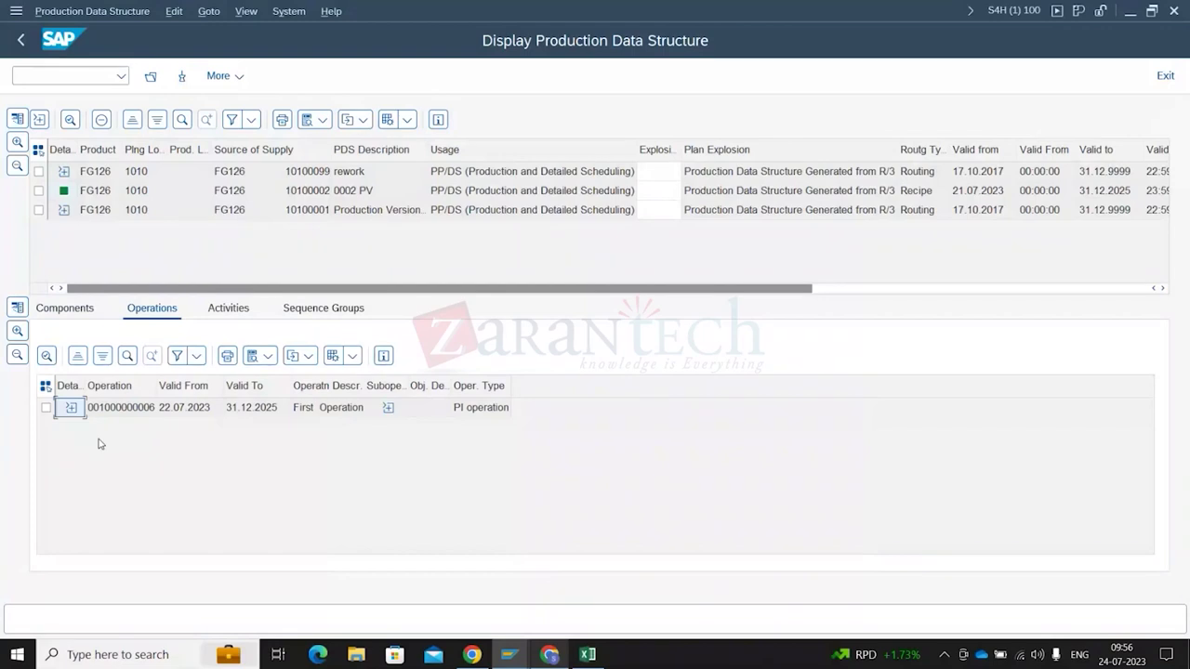
{"action": "left_click_drag", "start_coordinate": [156, 384], "coordinate": [191, 378]}
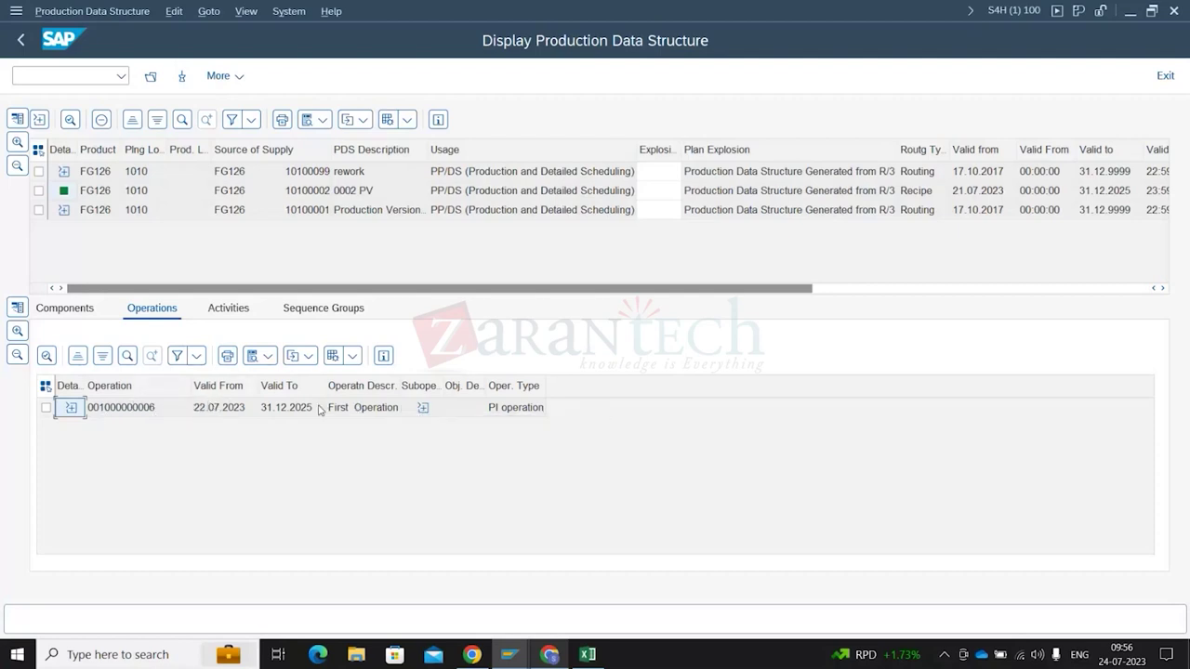
{"action": "left_click", "coordinate": [421, 411]}
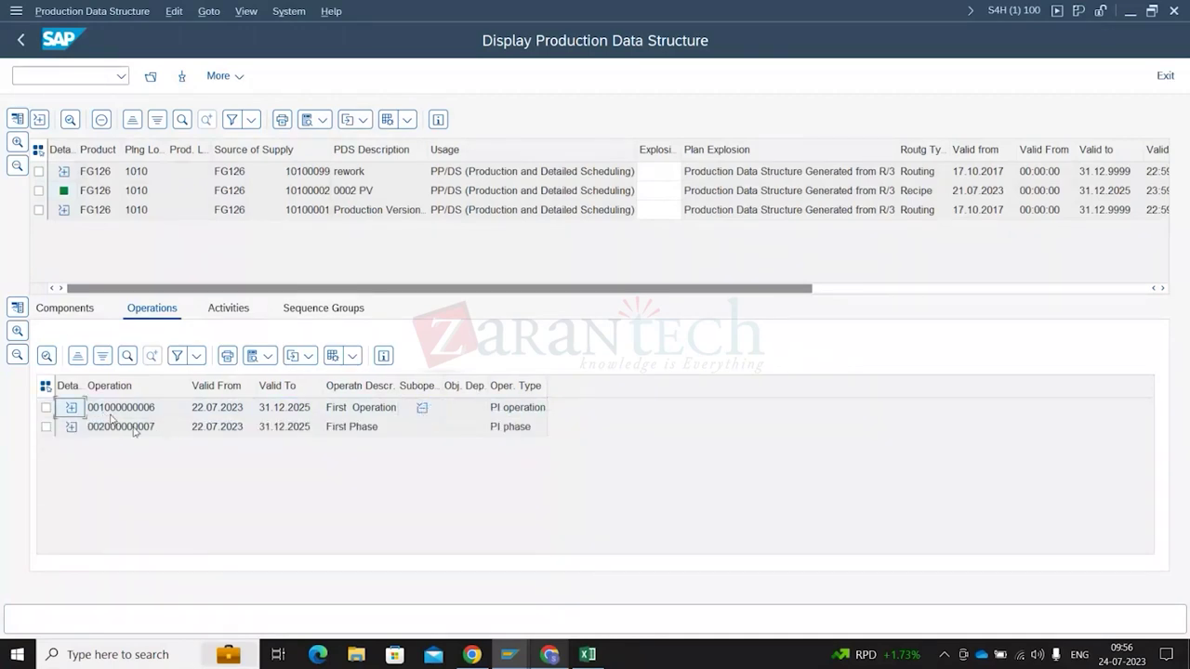
{"action": "left_click", "coordinate": [368, 413]}
{"action": "left_click", "coordinate": [365, 431]}
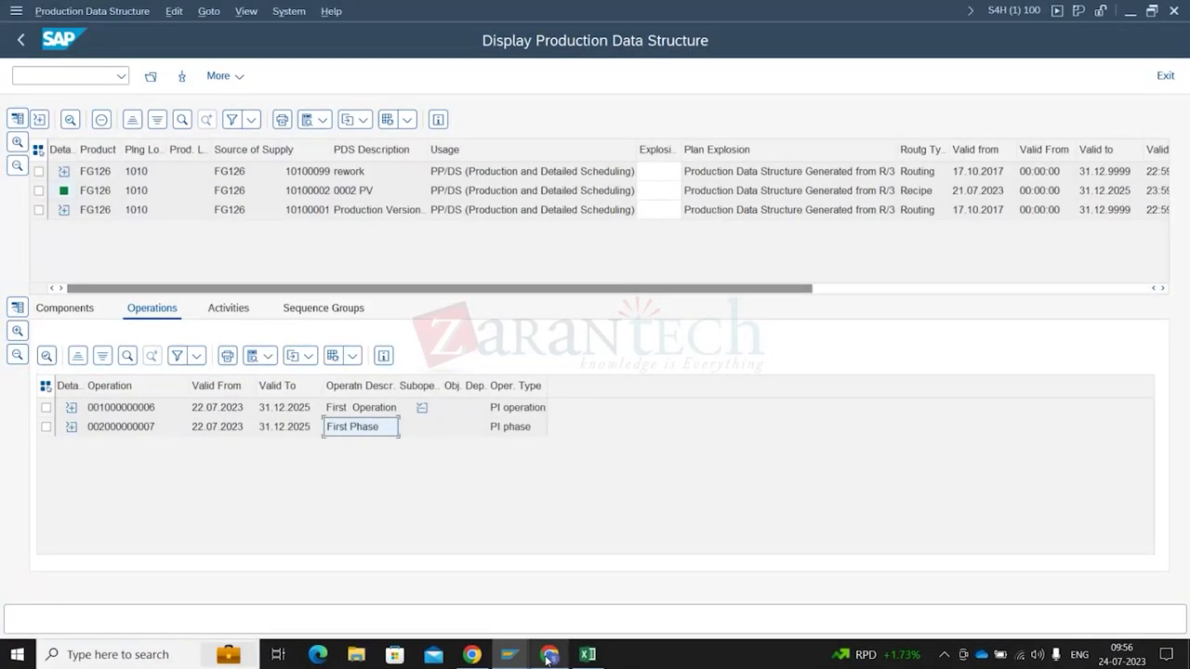
In the SAP Easy Access session, start the Change Resource transaction and open resource RES1 in plant 1010
{"action": "left_click", "coordinate": [508, 655]}
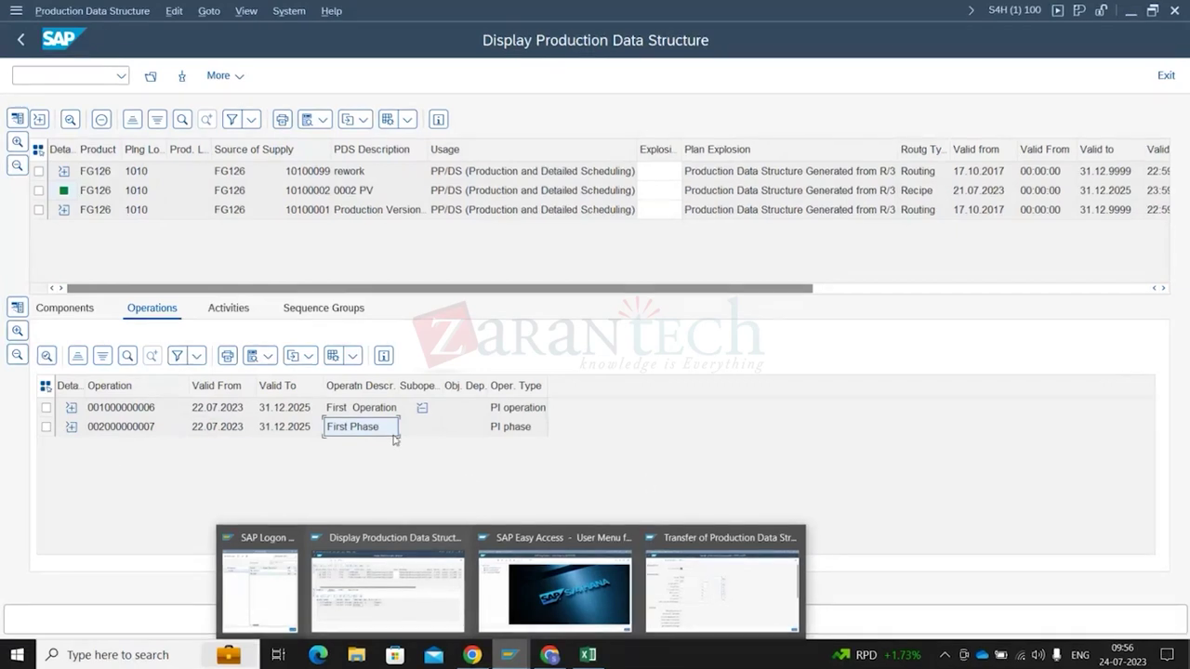
{"action": "left_click", "coordinate": [554, 586]}
{"action": "left_click", "coordinate": [55, 84]}
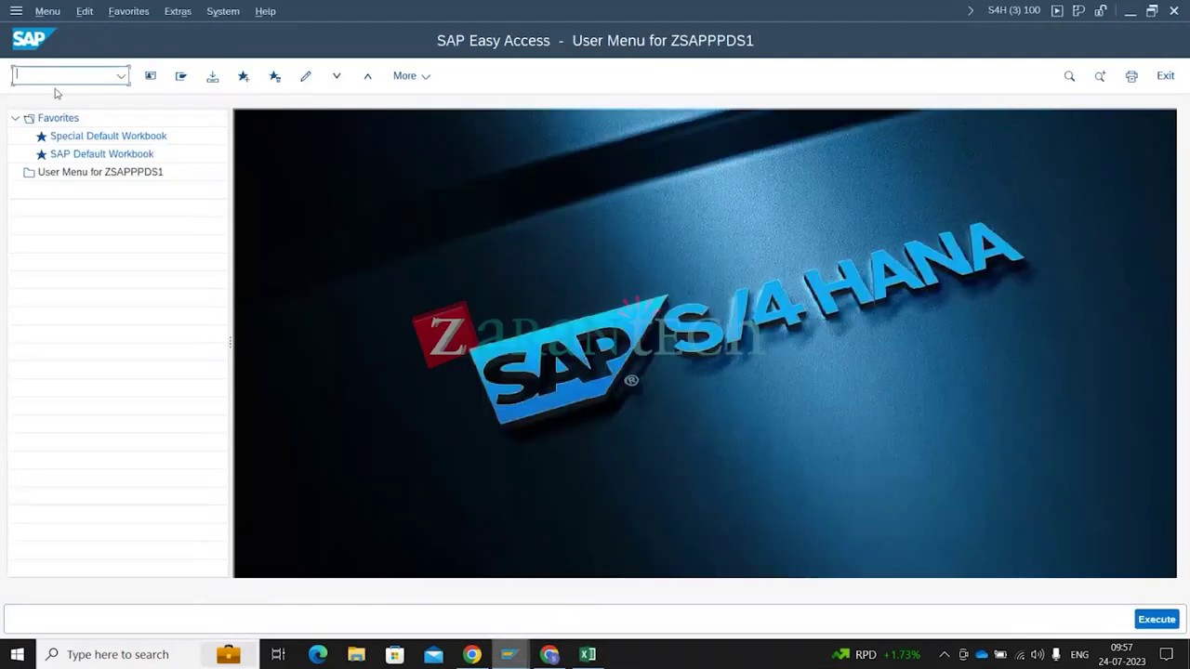
{"action": "type", "text": "/ncr02"}
{"action": "key", "text": "Return"}
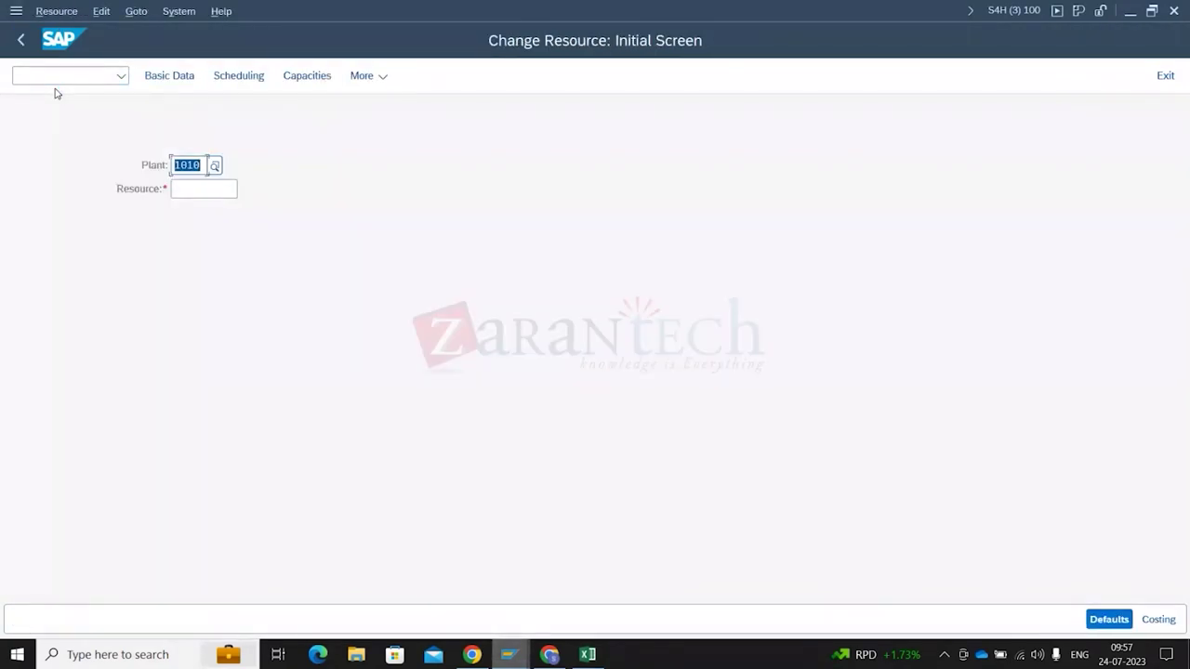
{"action": "key", "text": "Tab"}
{"action": "key", "text": "Return"}
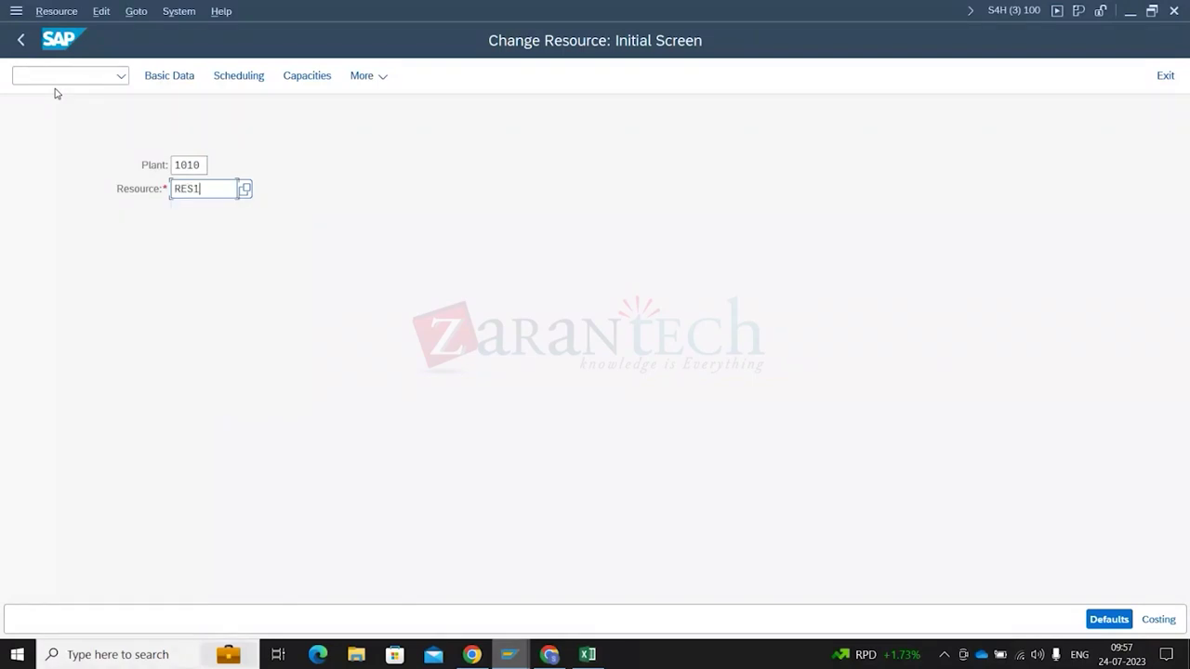
{"action": "key", "text": "Return"}
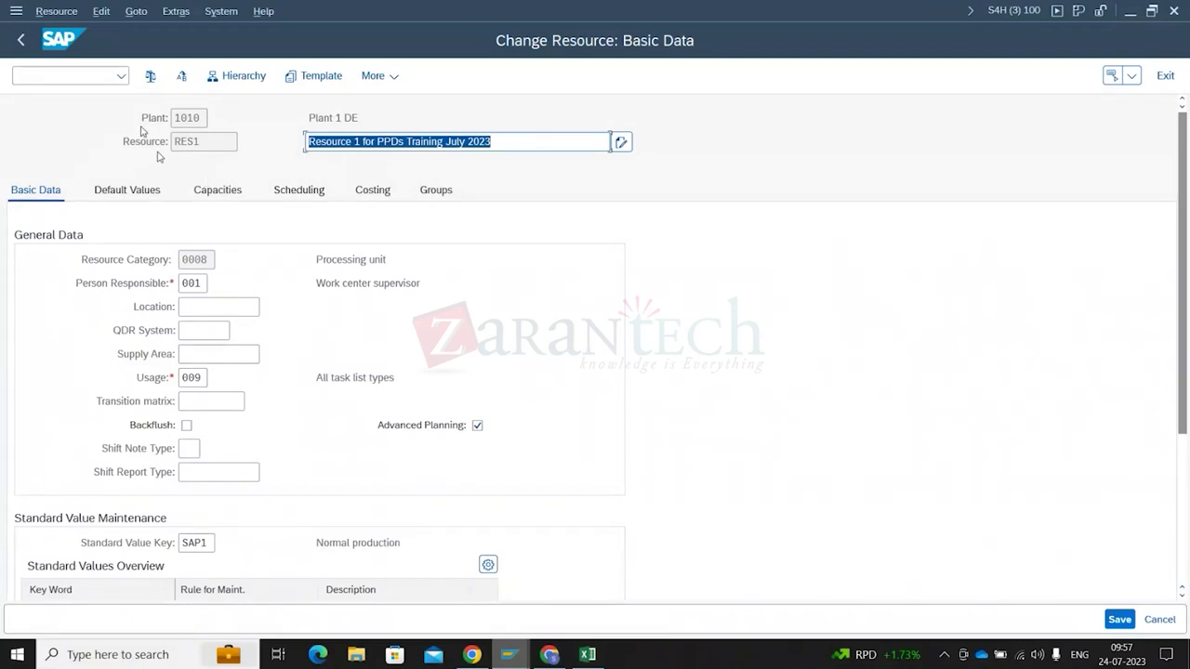
Review the capacity category and formulas in the capacity and scheduling data of resource RES1
{"action": "left_click", "coordinate": [216, 189]}
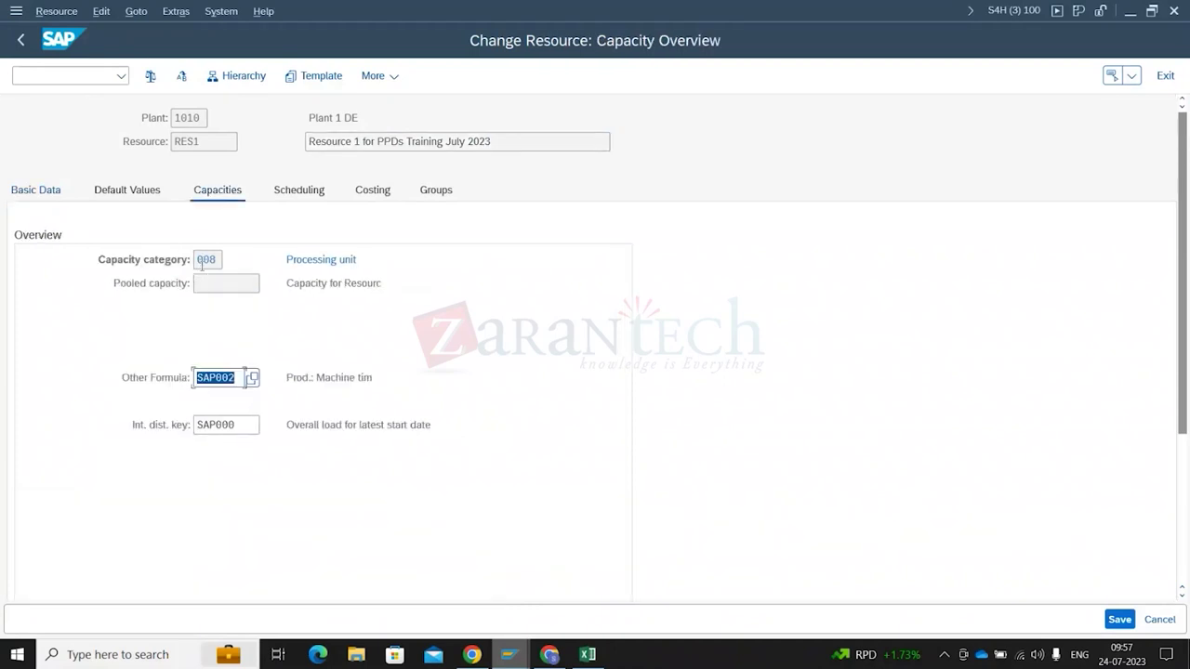
{"action": "left_click", "coordinate": [285, 192]}
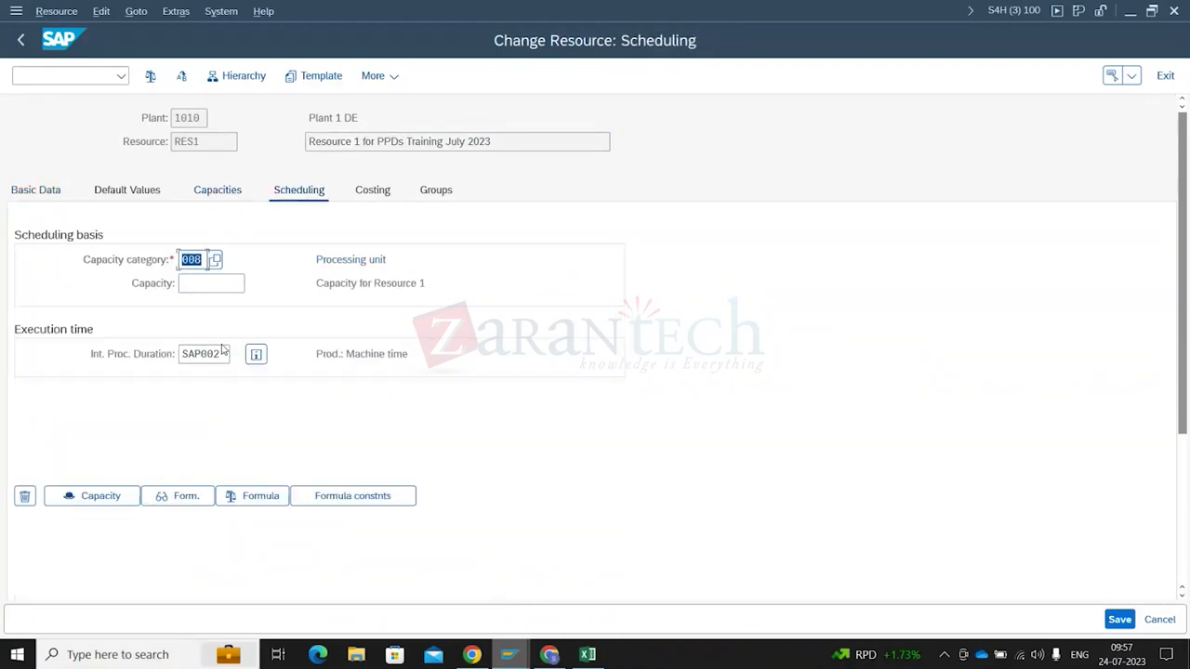
{"action": "double_click", "coordinate": [189, 261]}
{"action": "left_click", "coordinate": [205, 142]}
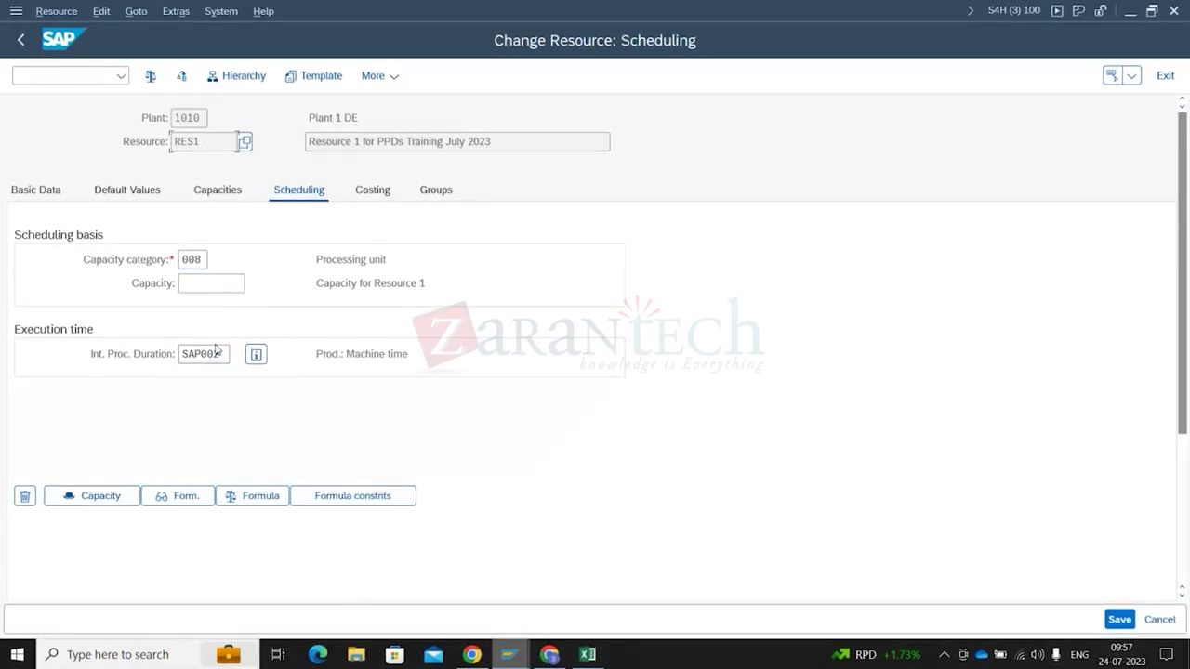
Open resource RES2 in plant 1010 for changing and show its scheduling data
{"action": "left_click", "coordinate": [21, 40]}
{"action": "left_click", "coordinate": [209, 190]}
{"action": "key", "text": "BackSpace"}
{"action": "type", "text": "2"}
{"action": "key", "text": "Return"}
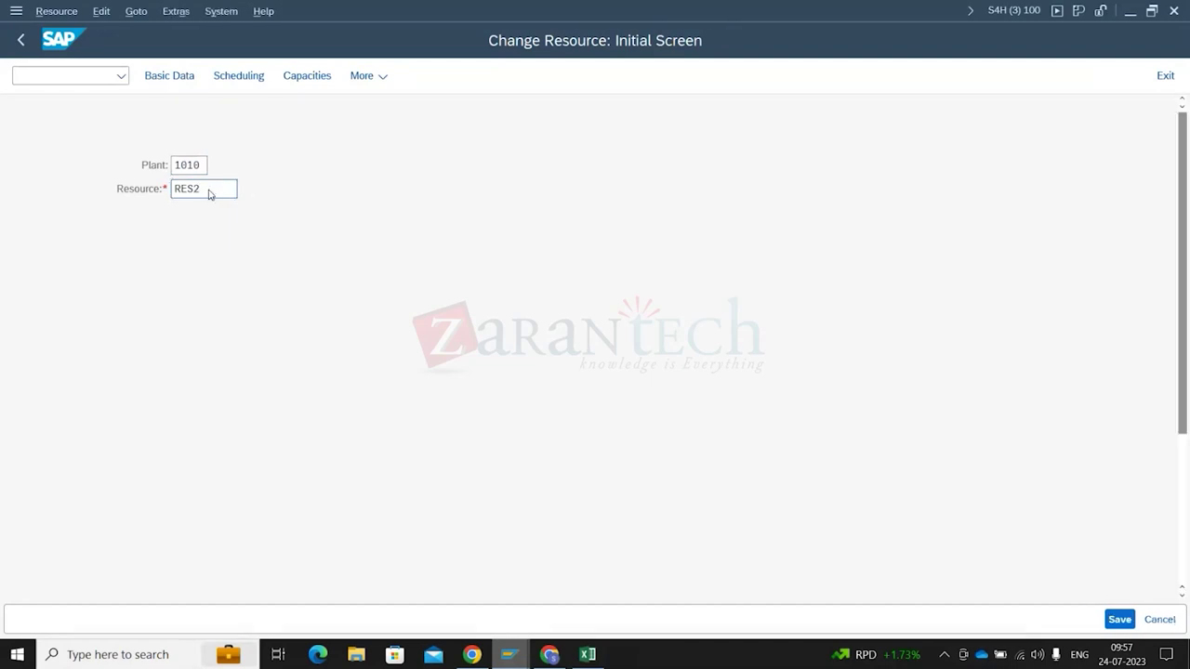
{"action": "left_click", "coordinate": [298, 189]}
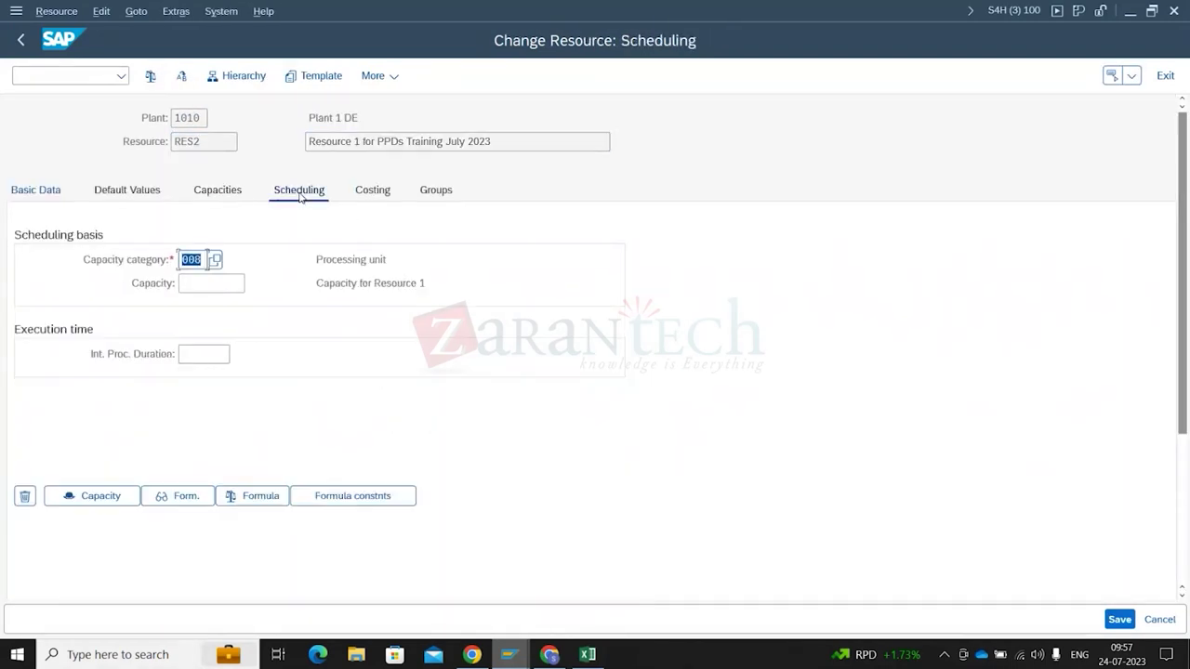
Set the internal processing duration formula of resource RES2 to SAP002 (Prod.: Machine time)
{"action": "left_click", "coordinate": [205, 359]}
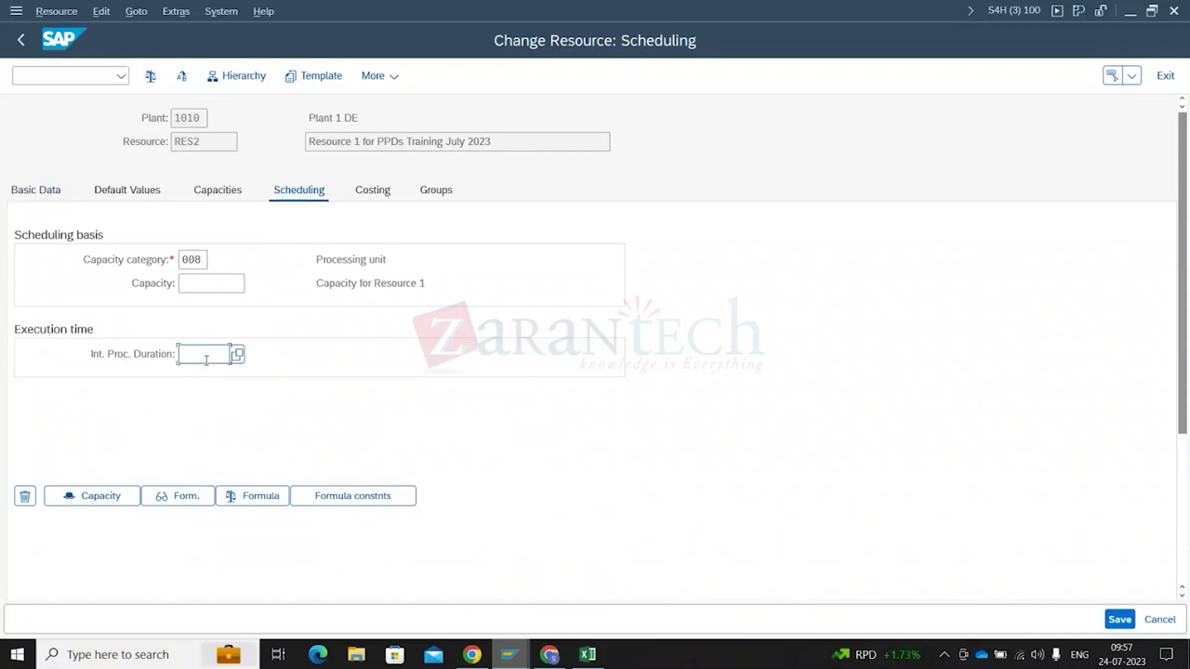
{"action": "left_click", "coordinate": [213, 355]}
{"action": "left_click", "coordinate": [238, 355]}
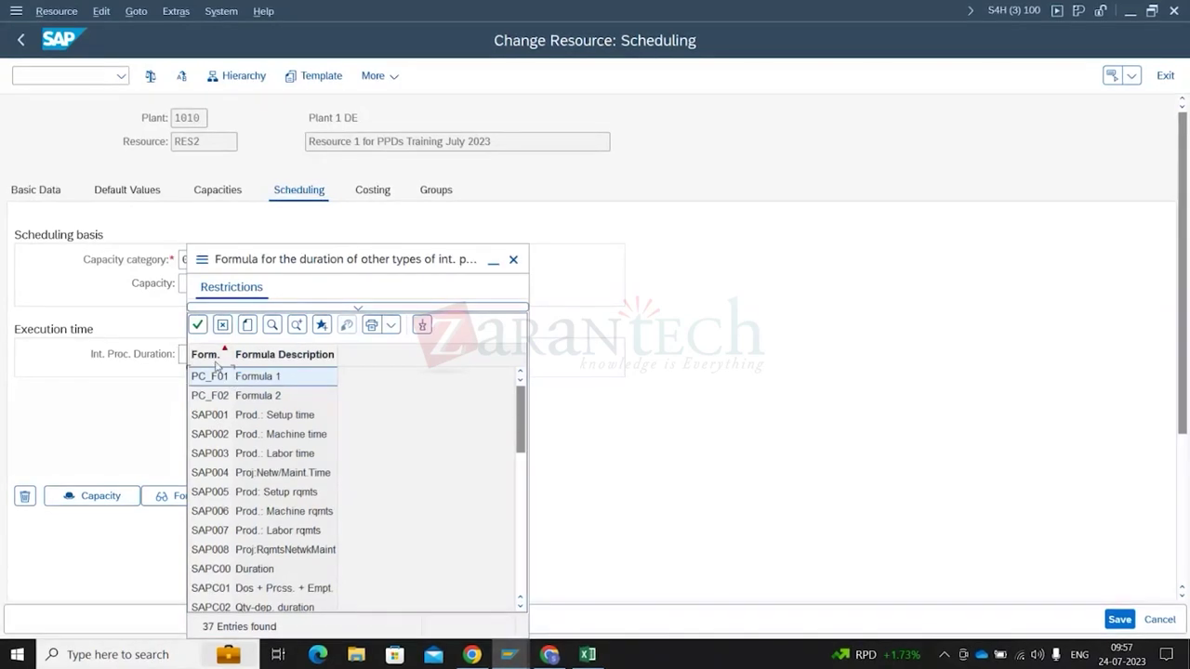
{"action": "left_click", "coordinate": [282, 437]}
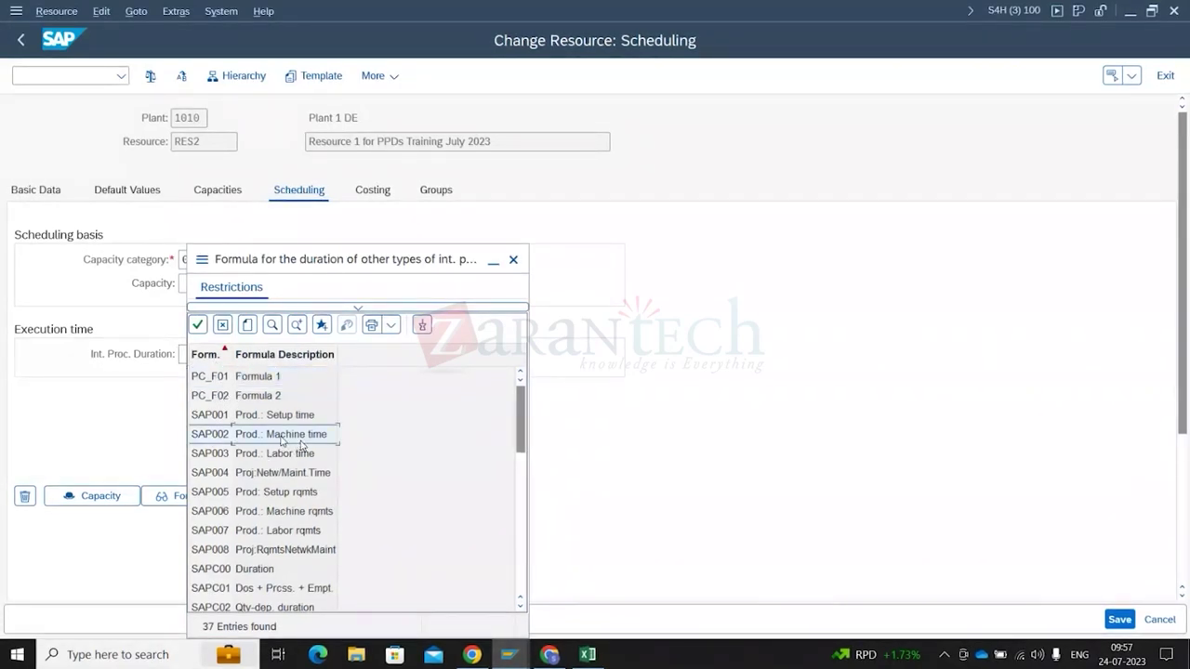
{"action": "double_click", "coordinate": [283, 437]}
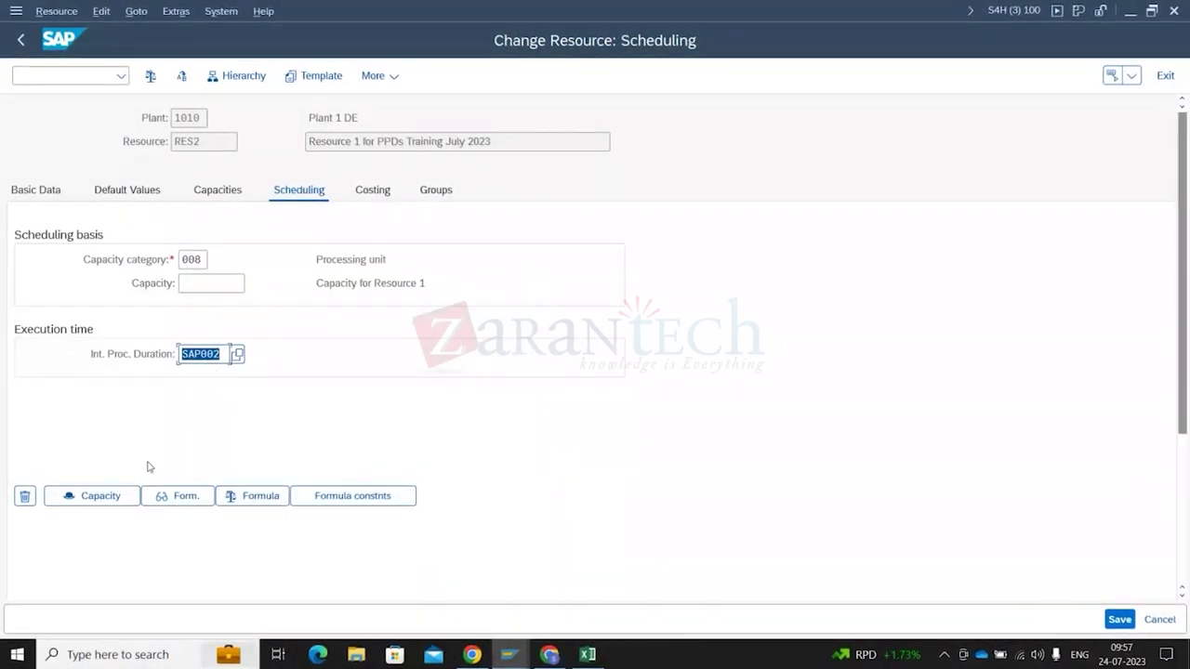
Review the definition of formula SAP002 and save the changes to resource RES2
{"action": "left_click", "coordinate": [186, 496]}
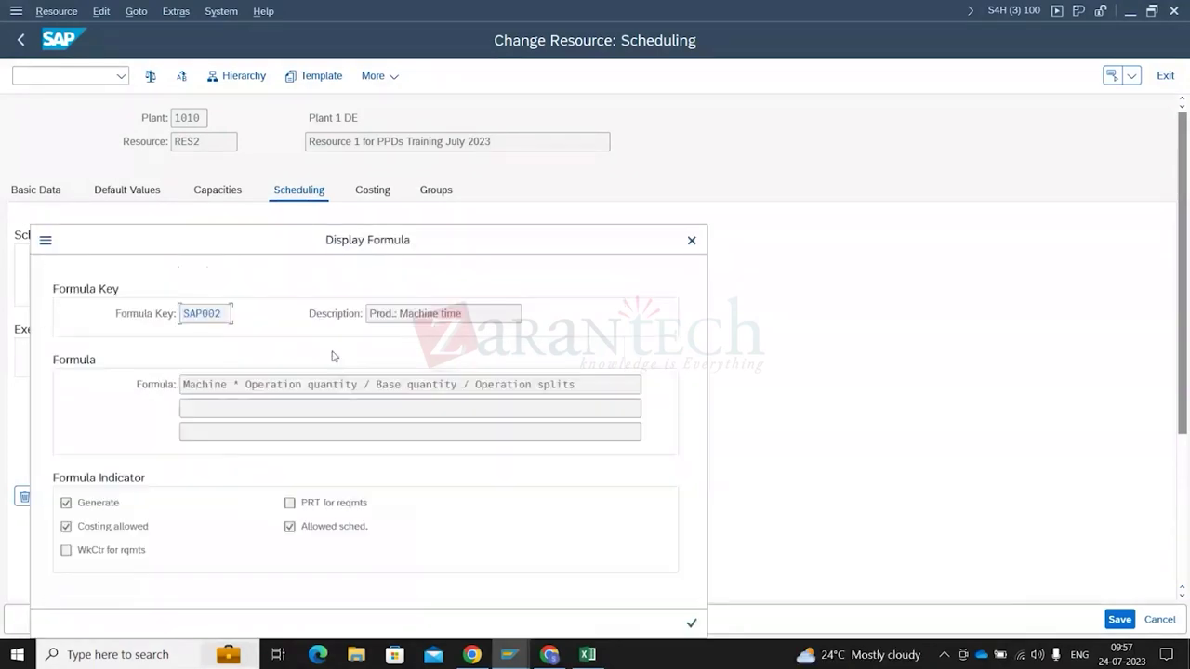
{"action": "left_click", "coordinate": [337, 388]}
{"action": "left_click_drag", "start_coordinate": [614, 384], "coordinate": [182, 384]}
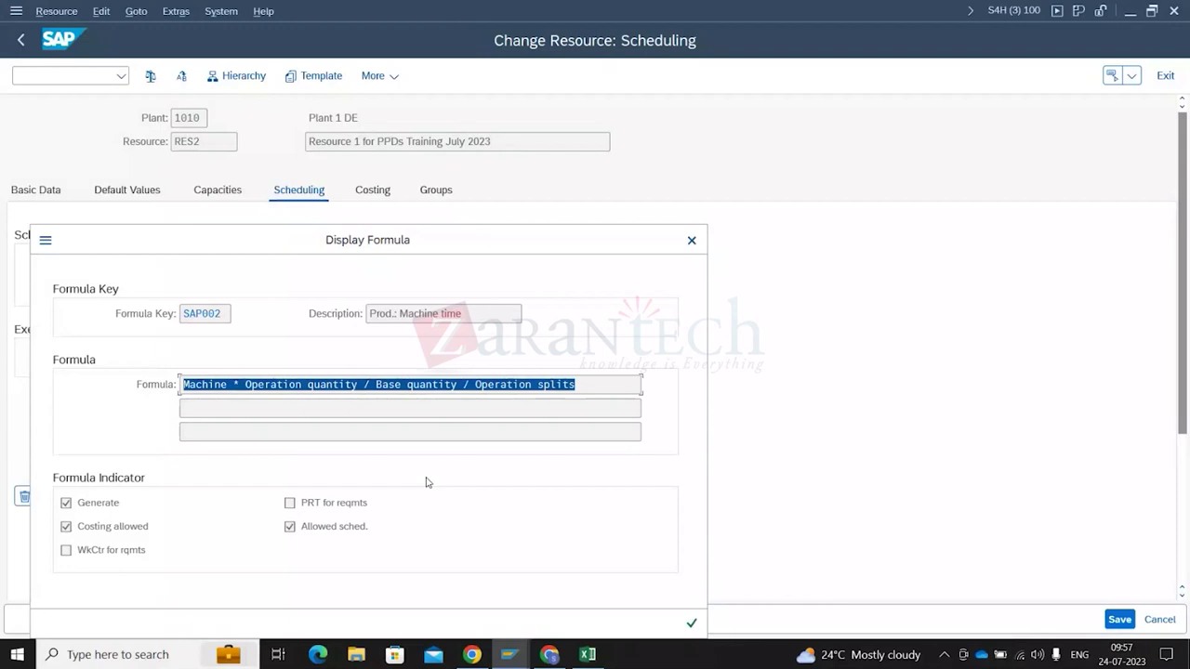
{"action": "left_click", "coordinate": [691, 623]}
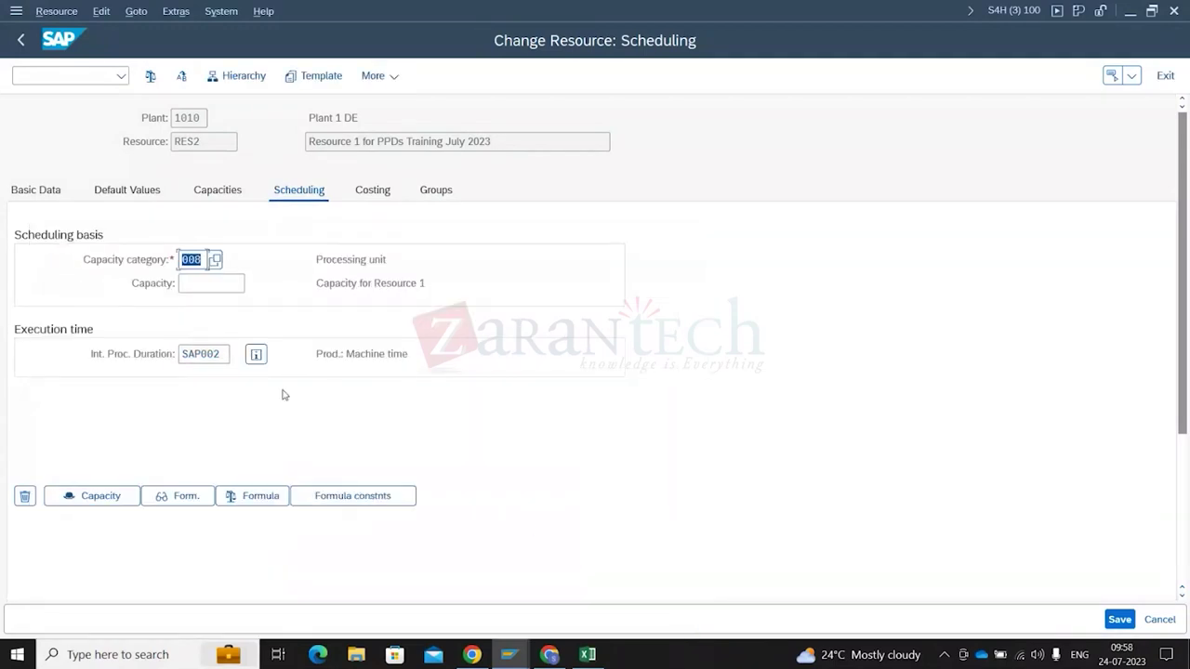
{"action": "left_click", "coordinate": [1122, 621]}
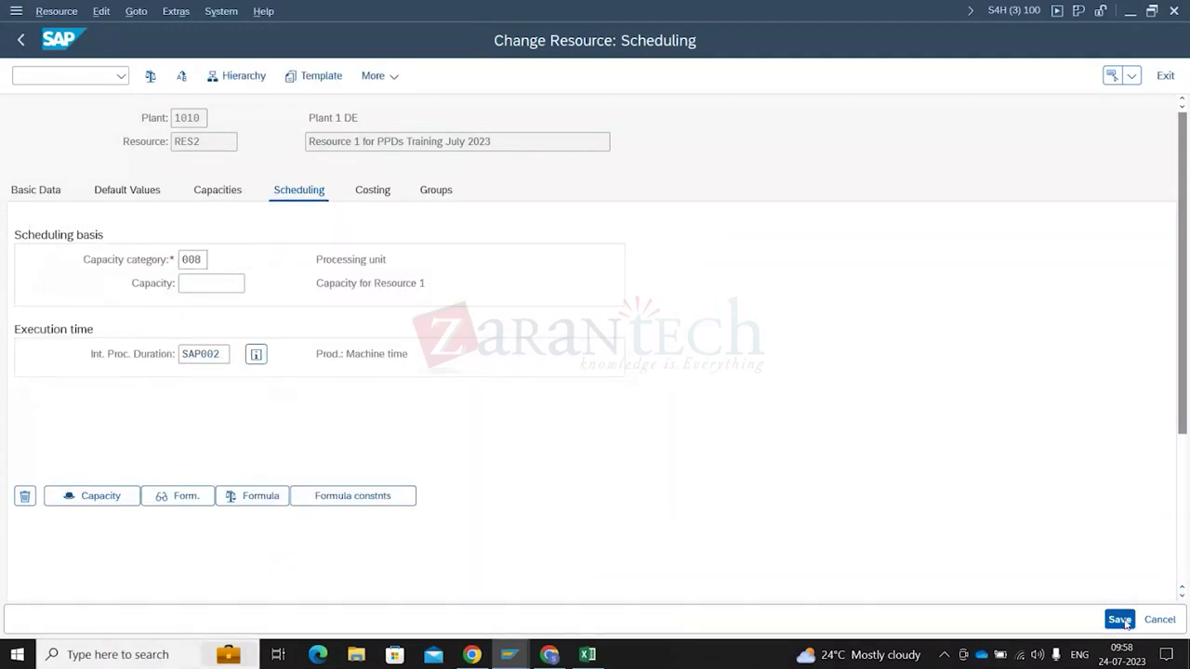
Go to Maintain Transaction and test transaction CURTOADV_CREATE to reach the PDS transfer selection
{"action": "left_click", "coordinate": [51, 75]}
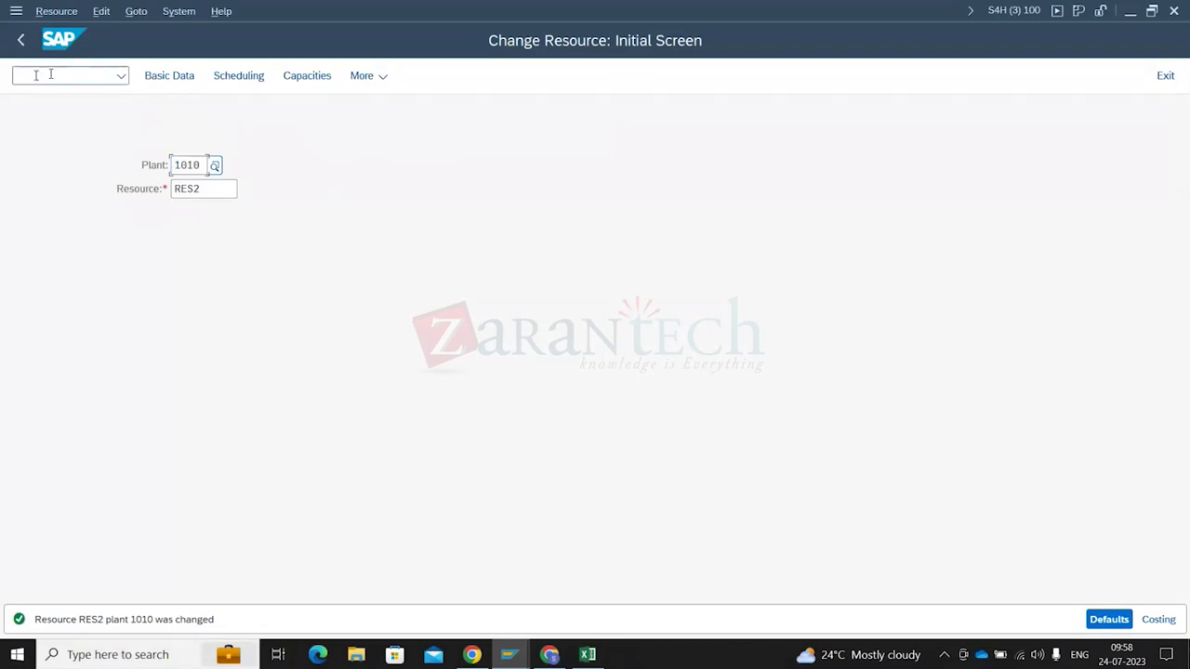
{"action": "type", "text": "/ncrc3"}
{"action": "key", "text": "Return"}
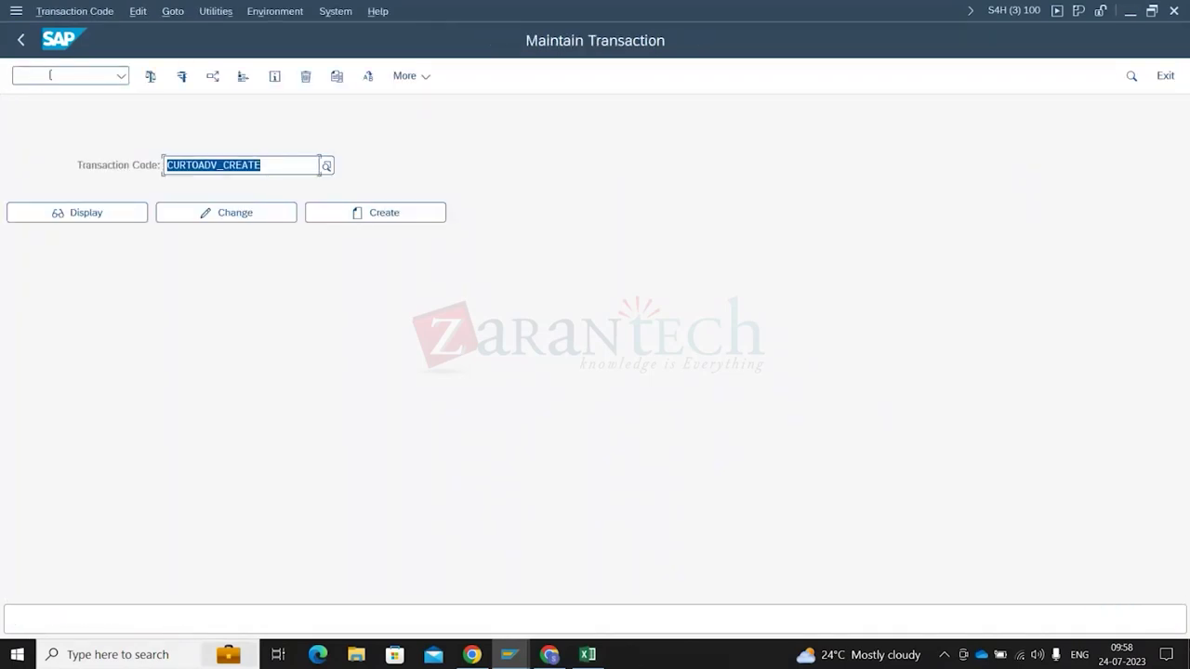
{"action": "left_click", "coordinate": [183, 77]}
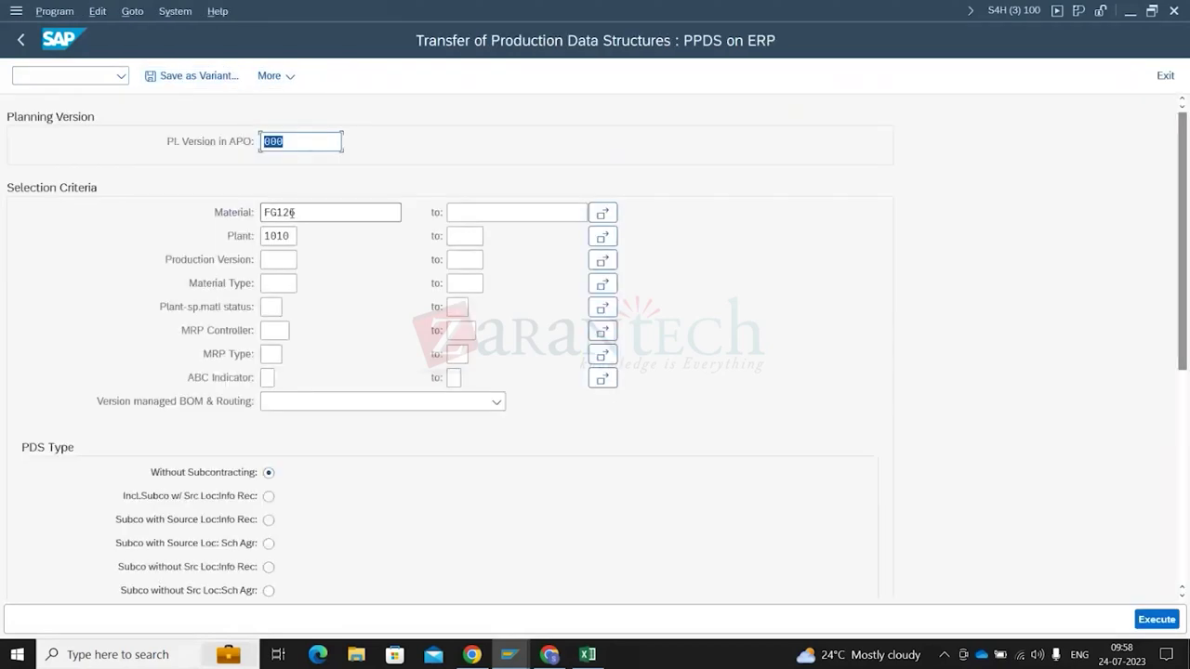
Execute the PDS transfer for material FG126 in plant 1010 with transfer mode Absolute Transfer
{"action": "left_click", "coordinate": [1183, 452]}
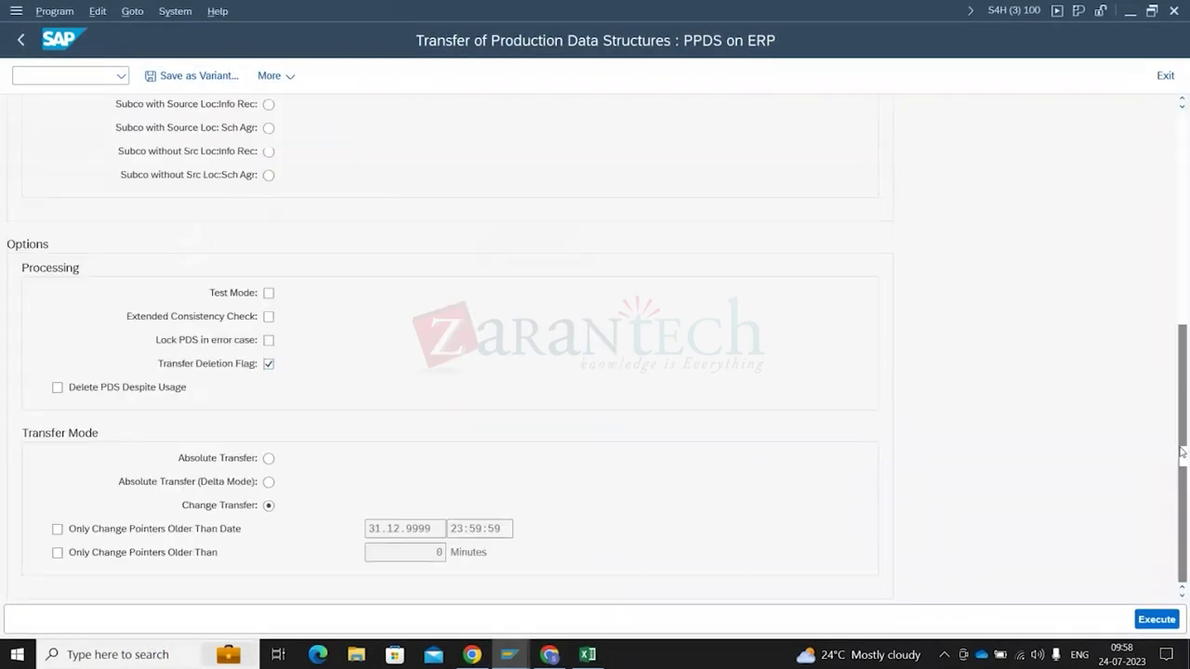
{"action": "left_click", "coordinate": [269, 458]}
{"action": "scroll", "coordinate": [1096, 554], "scroll_direction": "down", "scroll_amount": 1}
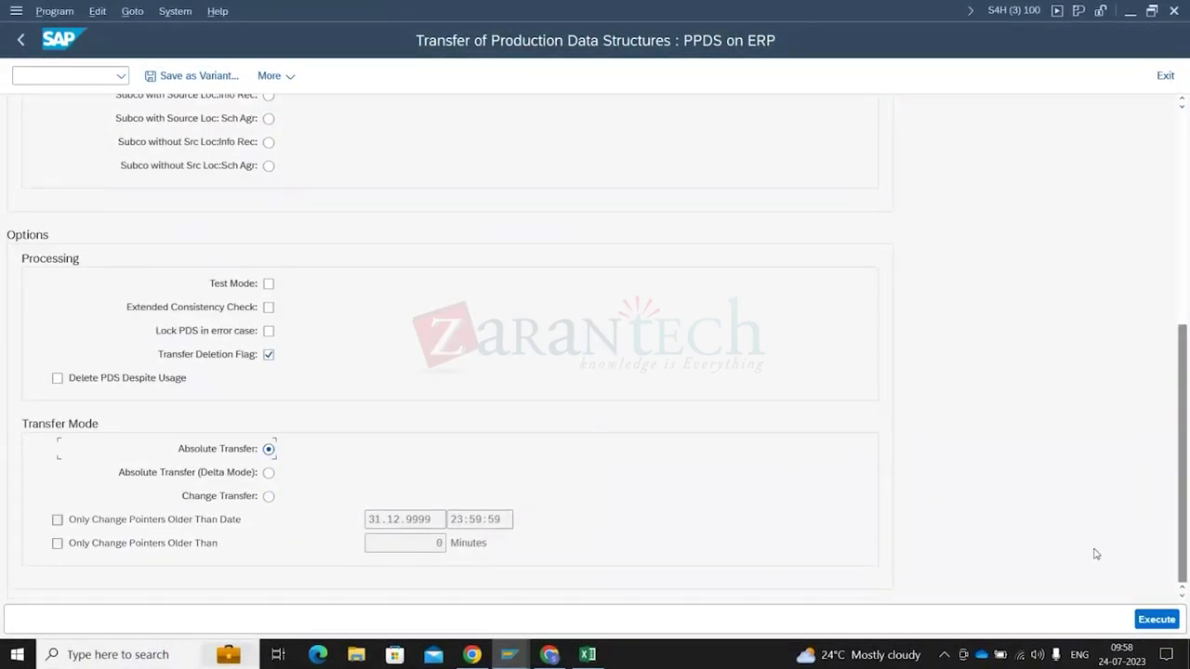
{"action": "left_click", "coordinate": [1158, 620]}
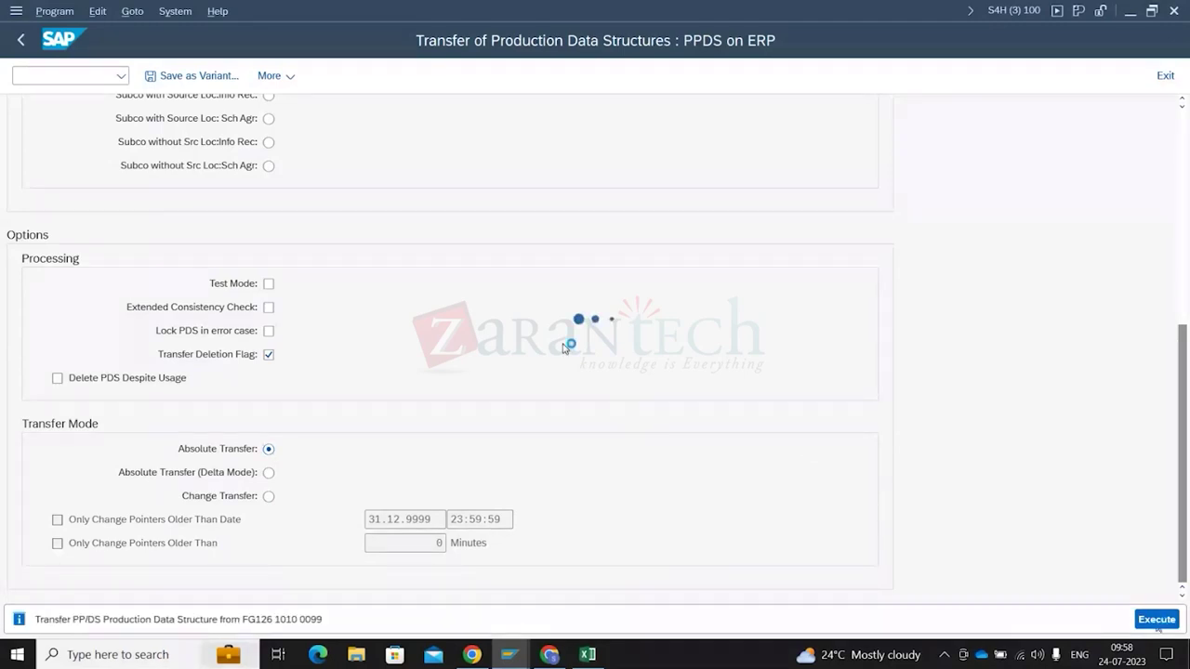
In the Display Production Data Structure session, restart /sapapo/Curto_simu and load the structures of FG126 at location 1010
{"action": "key", "text": "alt+Tab"}
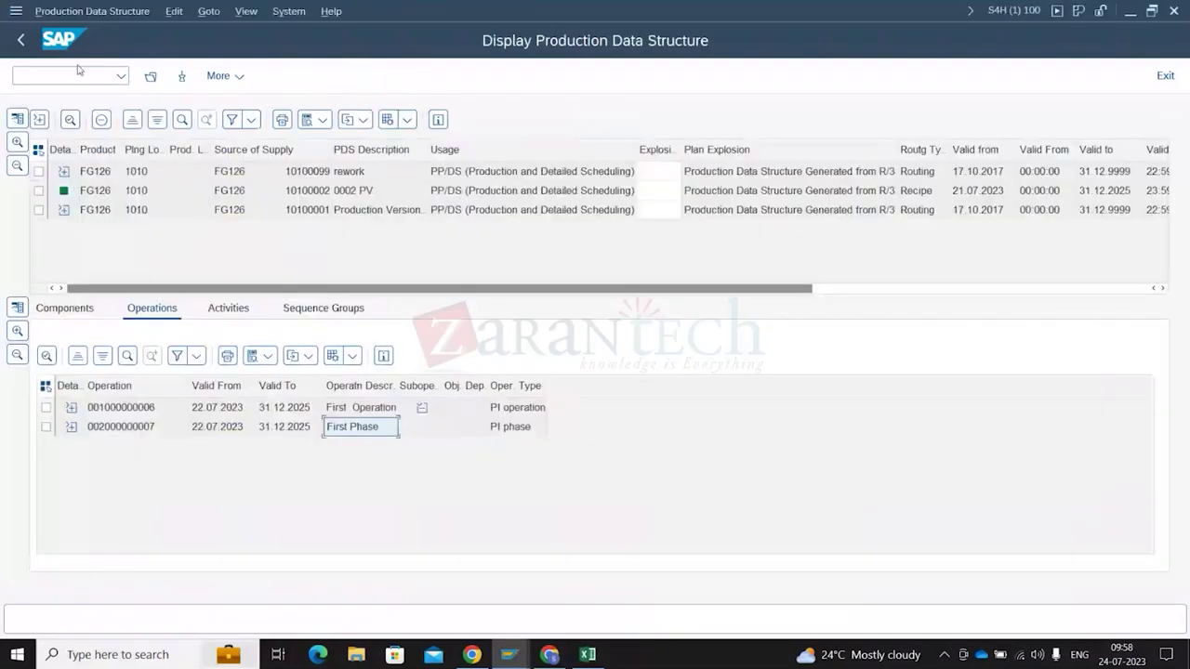
{"action": "left_click", "coordinate": [79, 70]}
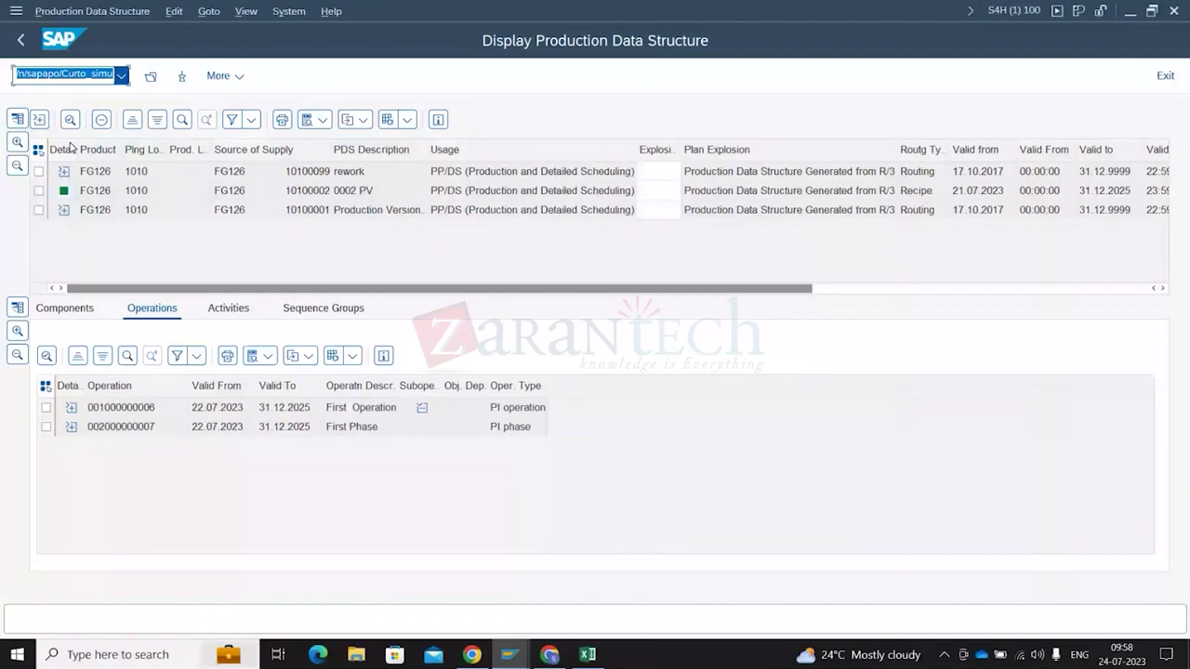
{"action": "key", "text": "Return"}
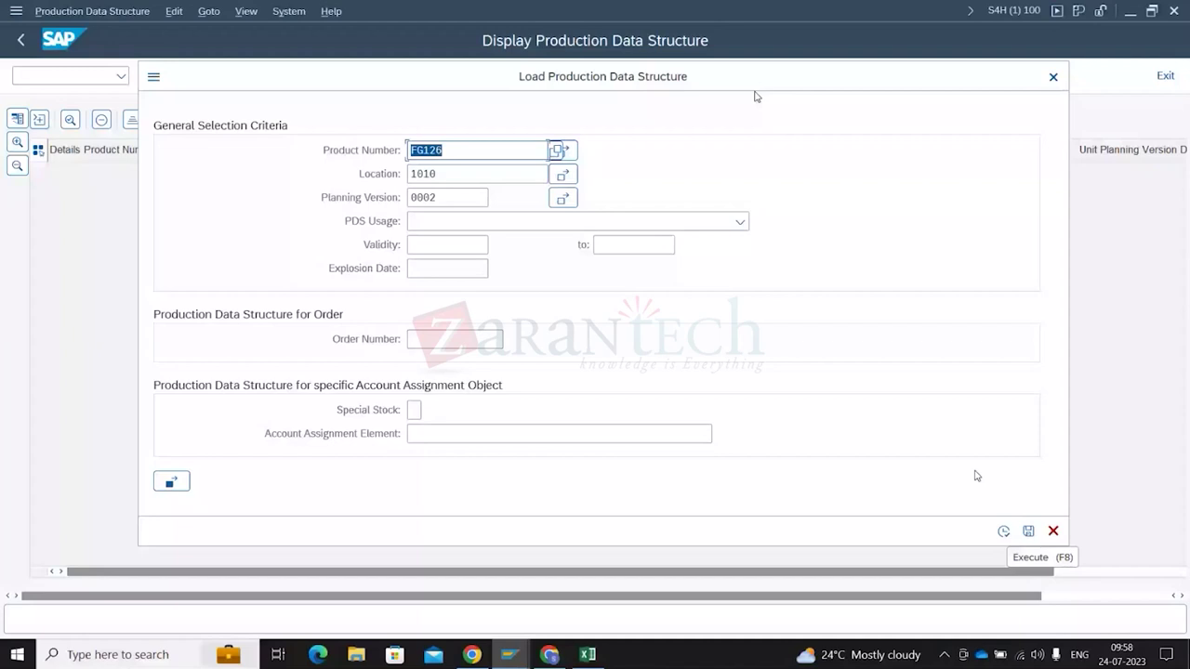
{"action": "key", "text": "F8"}
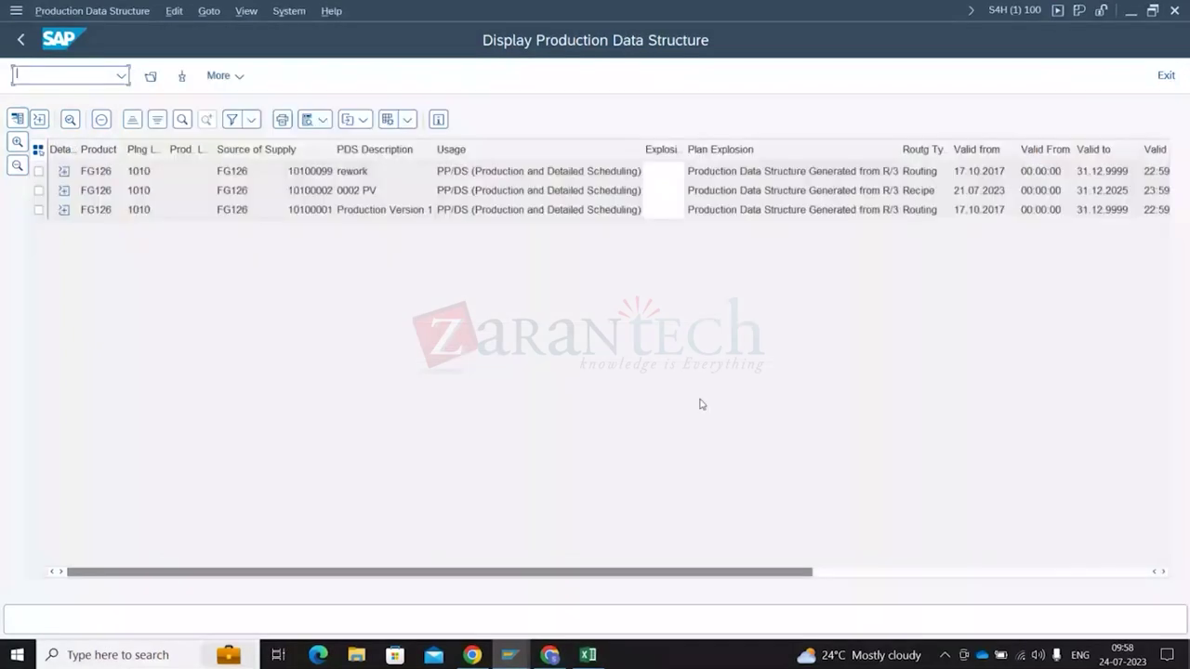
Display the operations of source 10100002 and expand the suboperations of the second and first operations
{"action": "left_click", "coordinate": [41, 190]}
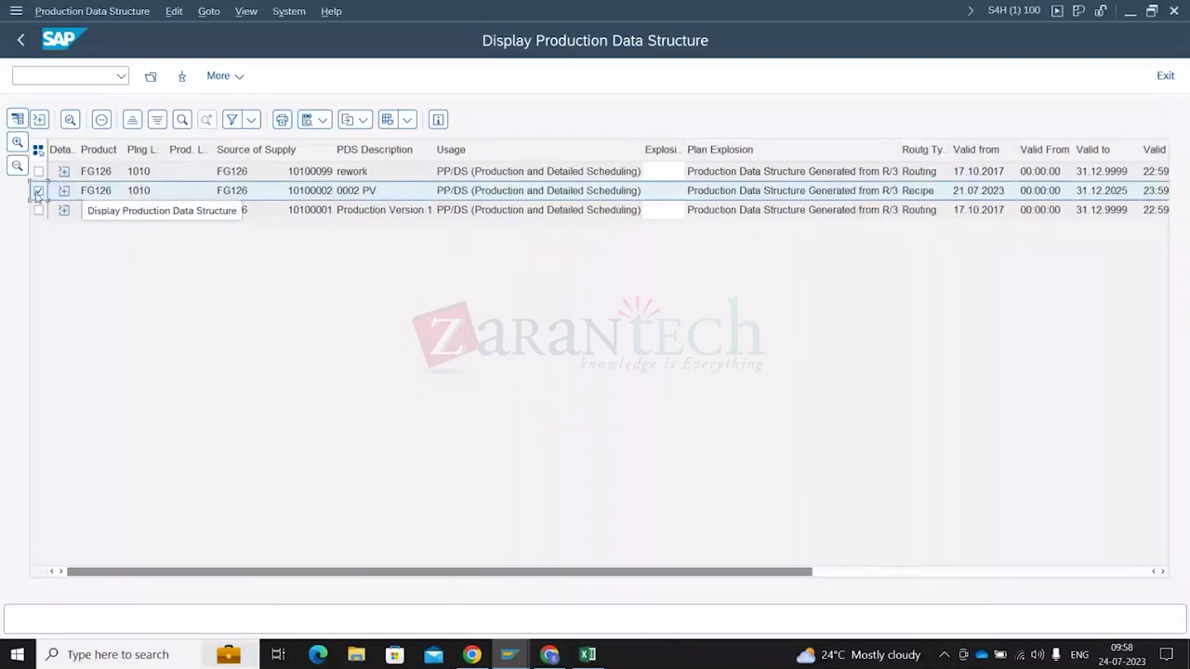
{"action": "left_click", "coordinate": [63, 190]}
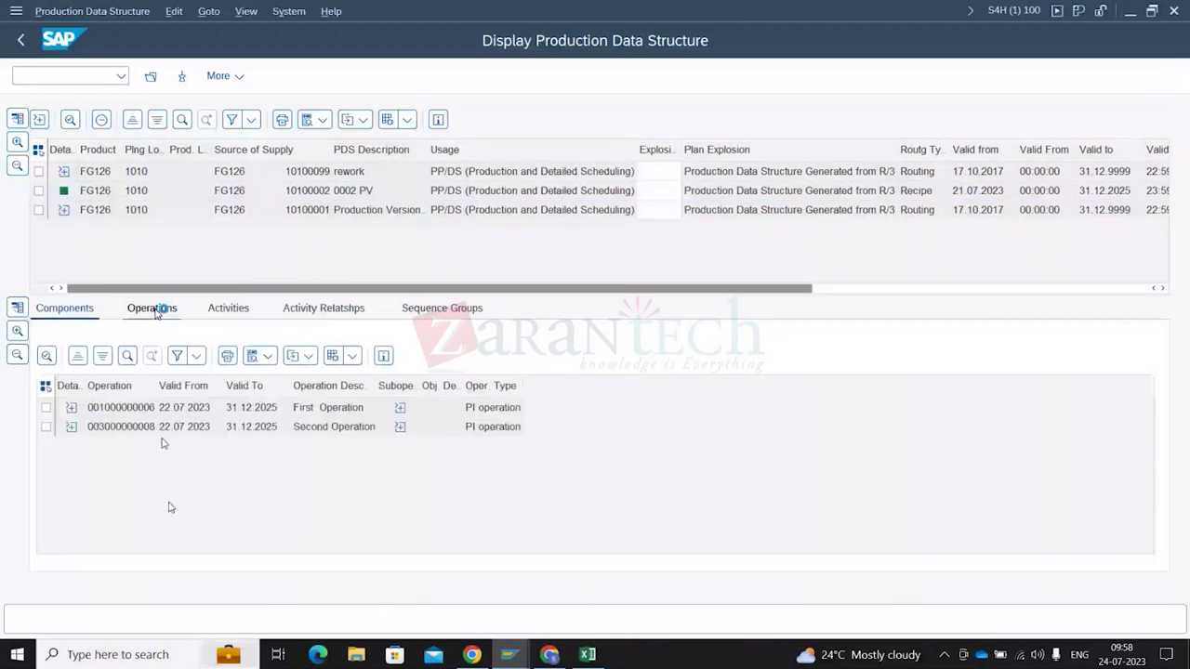
{"action": "left_click", "coordinate": [156, 310]}
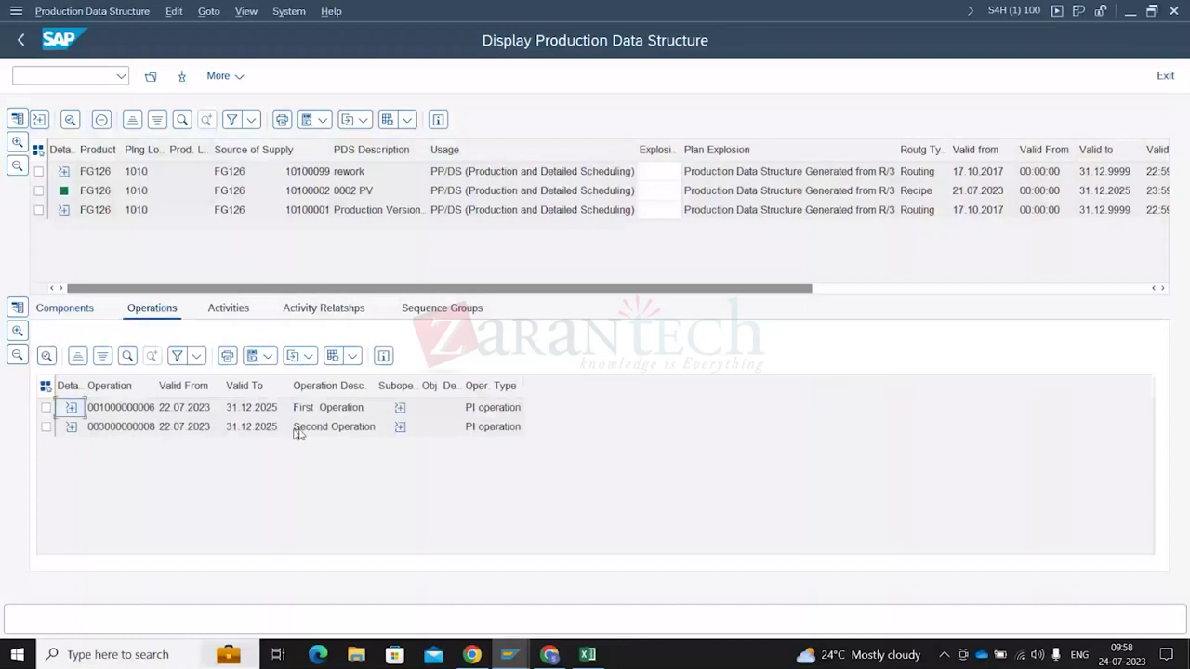
{"action": "left_click", "coordinate": [401, 429]}
{"action": "left_click", "coordinate": [400, 428]}
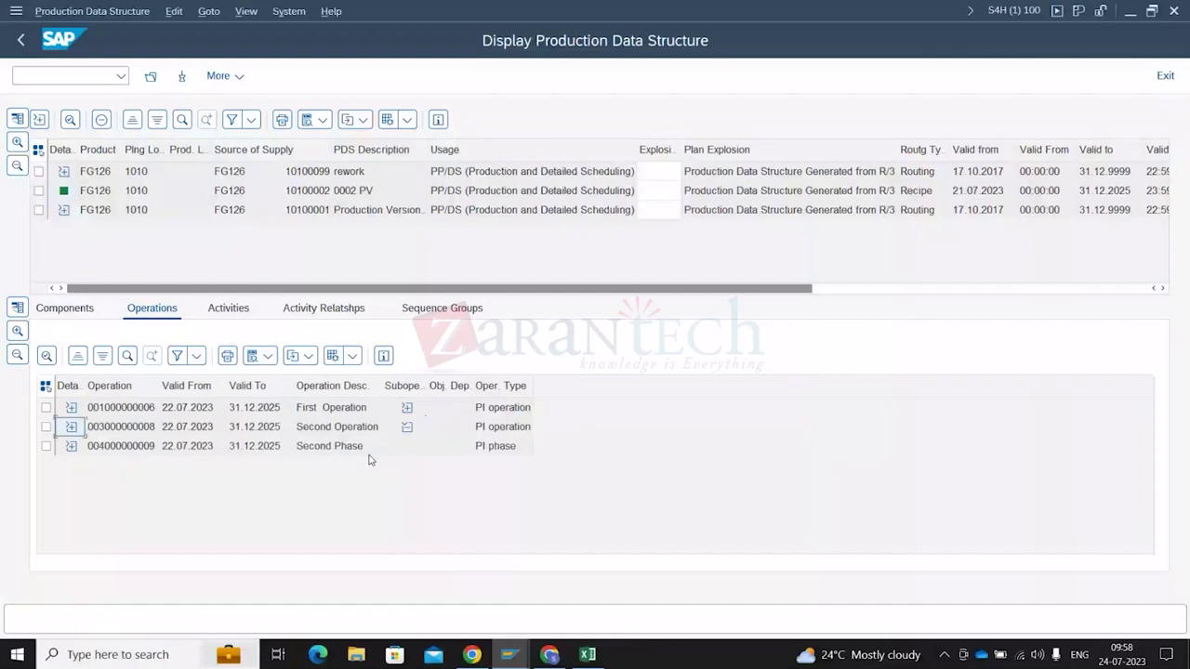
{"action": "left_click", "coordinate": [407, 410]}
{"action": "left_click", "coordinate": [407, 410]}
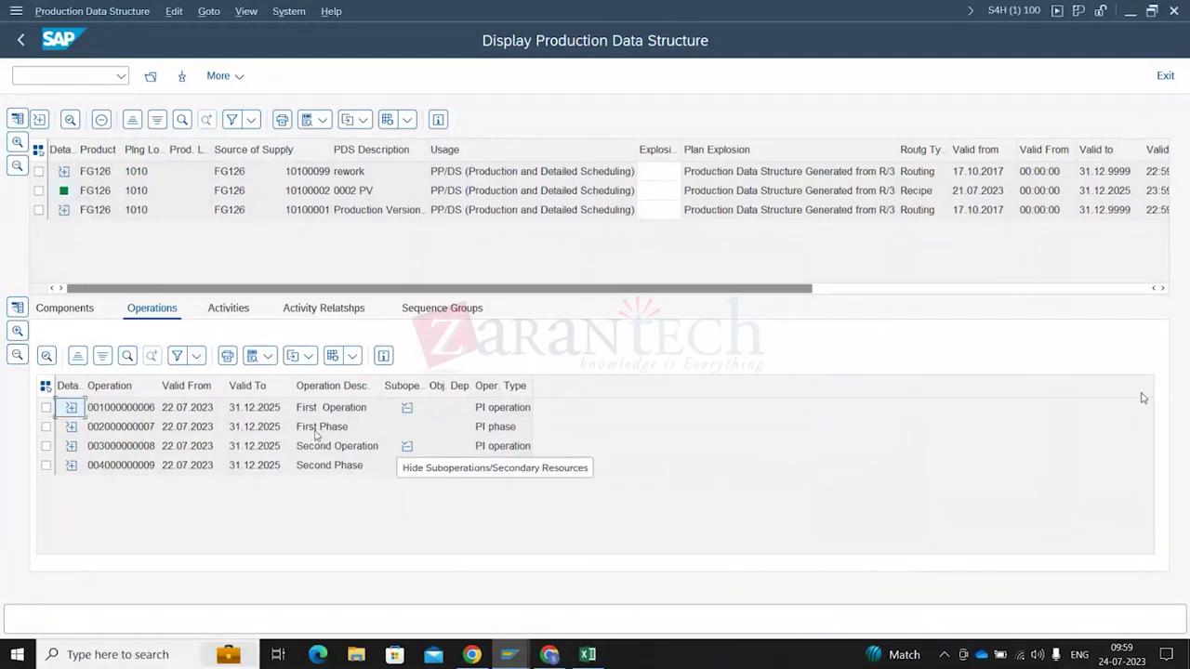
Check the level below operations in the Excel workbook's PDS hierarchy diagram, then return to the SAP production data structure
{"action": "key", "text": "alt+Tab"}
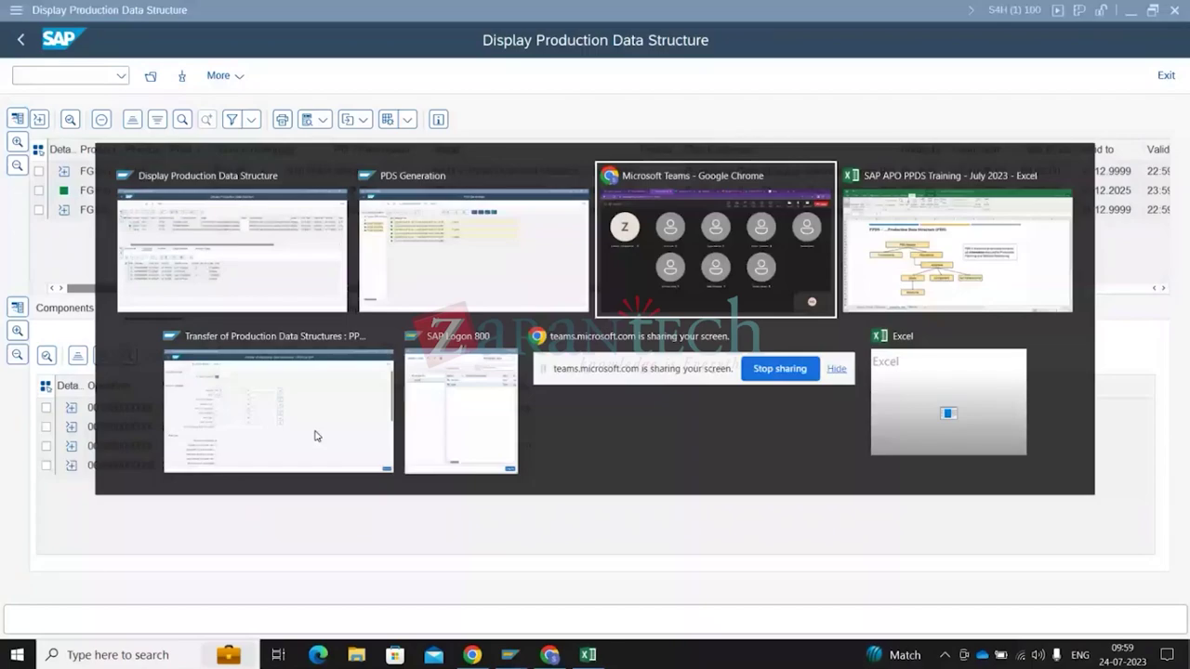
{"action": "key", "text": "alt+Tab"}
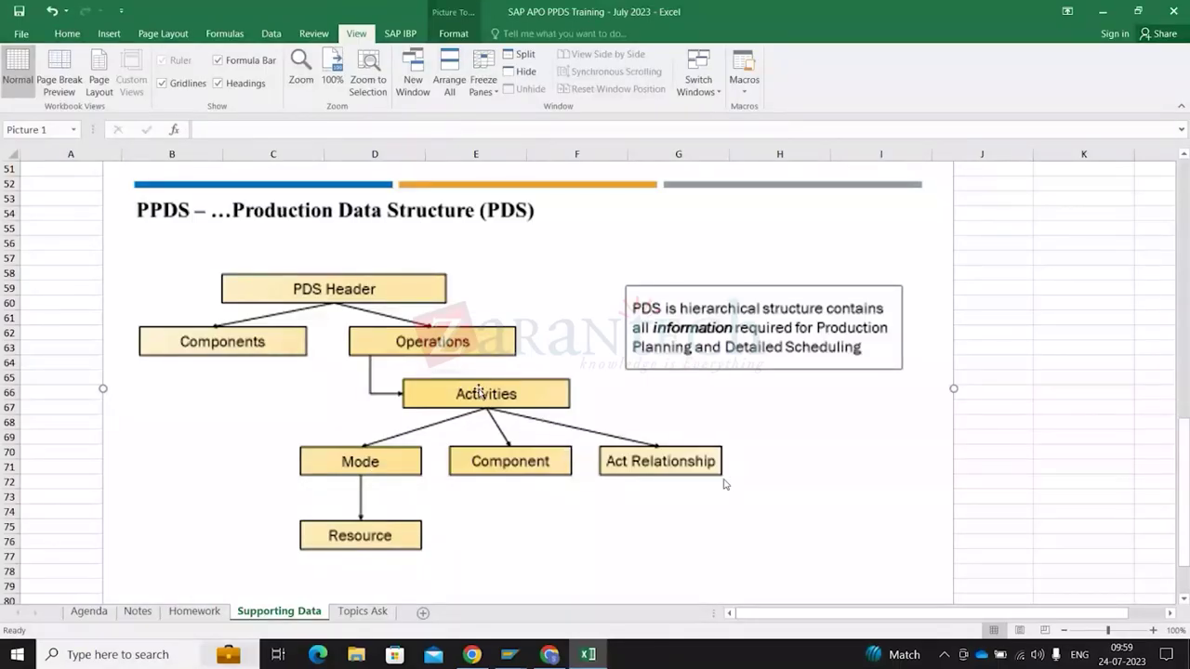
{"action": "key", "text": "alt+Tab"}
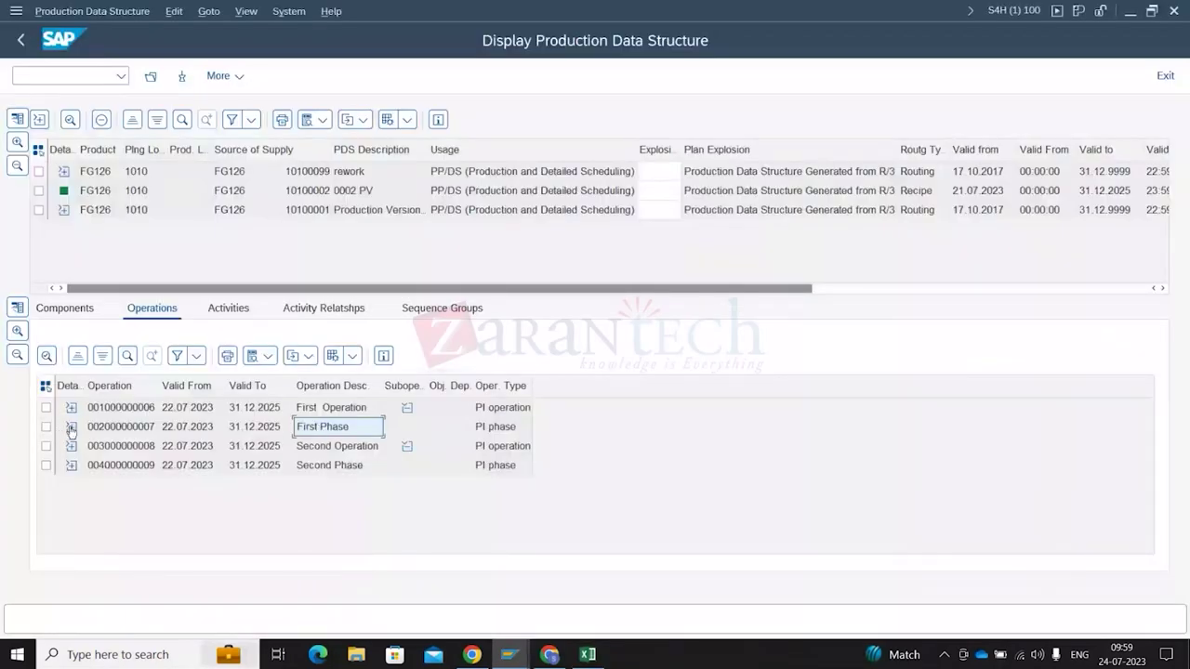
Display the activities of the First Phase and review the activity type, scrap percentage and remaining columns
{"action": "left_click", "coordinate": [75, 429]}
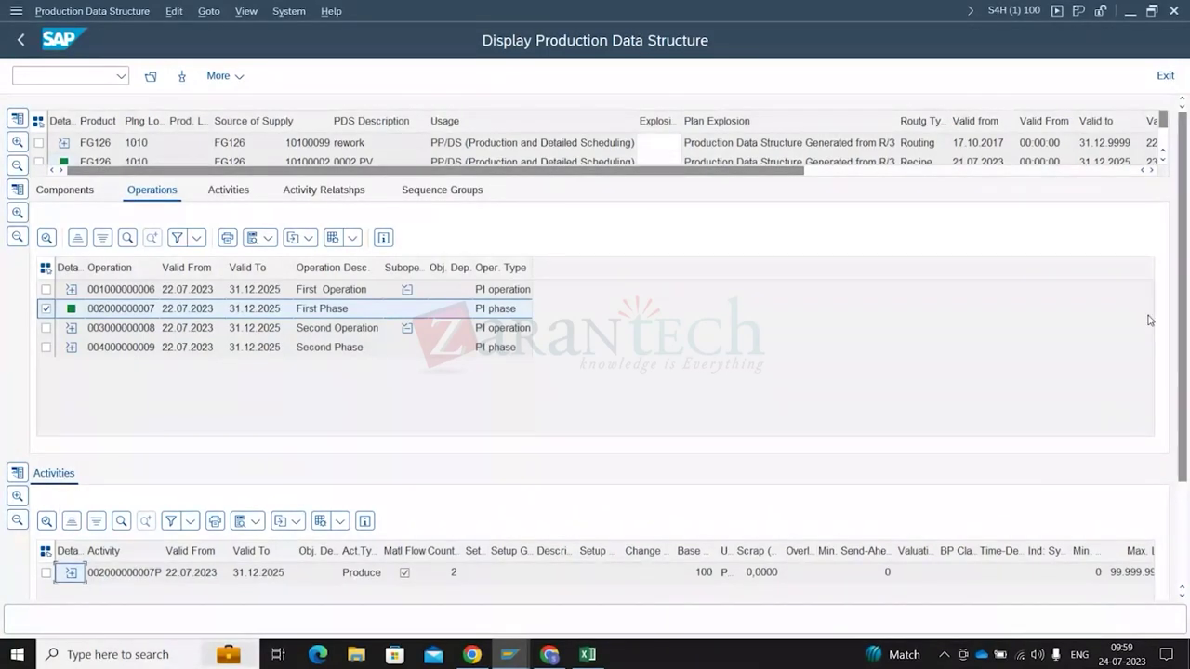
{"action": "scroll", "coordinate": [1183, 276], "scroll_direction": "down", "scroll_amount": 3}
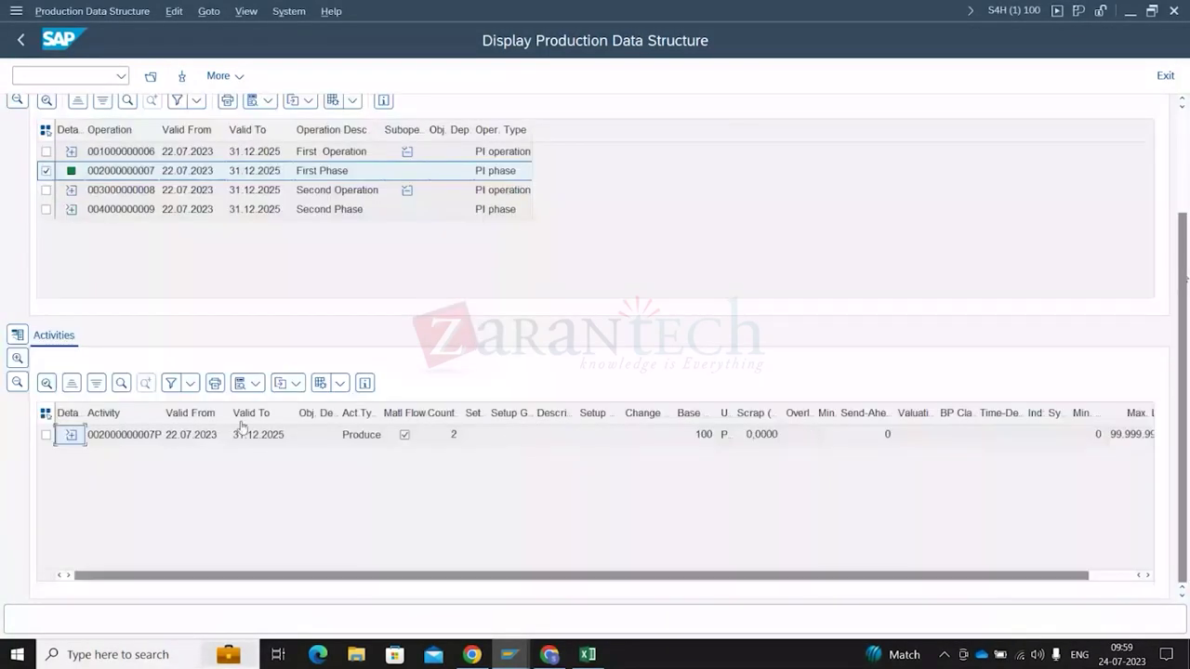
{"action": "left_click", "coordinate": [364, 442]}
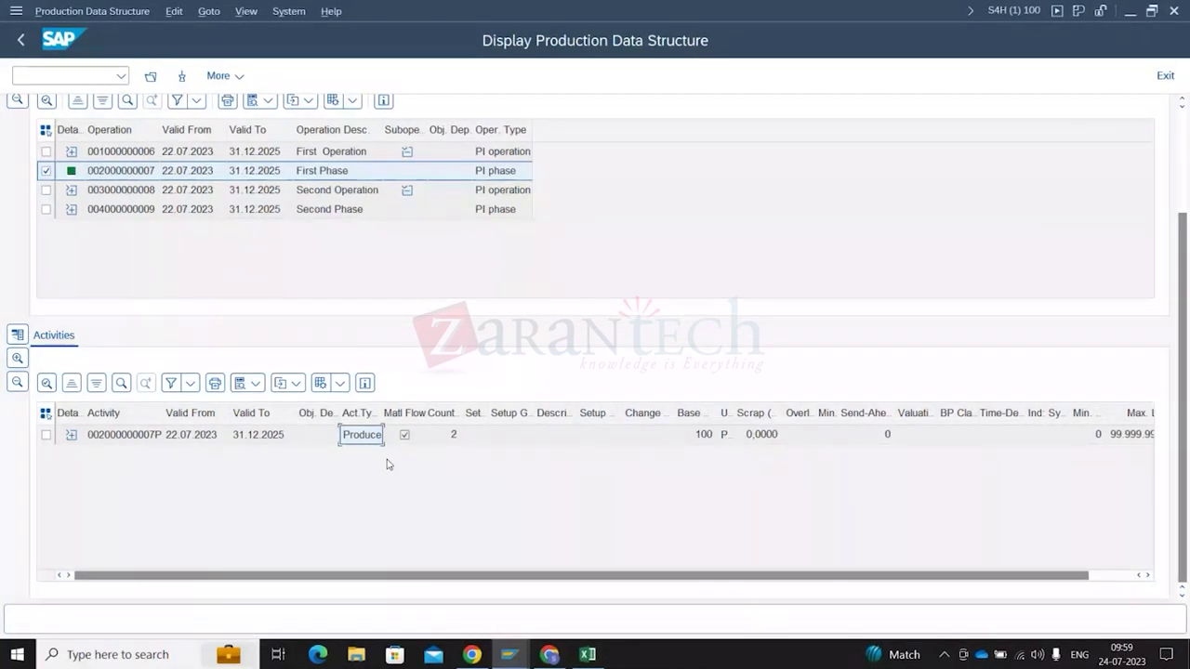
{"action": "left_click", "coordinate": [763, 441]}
{"action": "left_click_drag", "start_coordinate": [783, 412], "coordinate": [805, 413]}
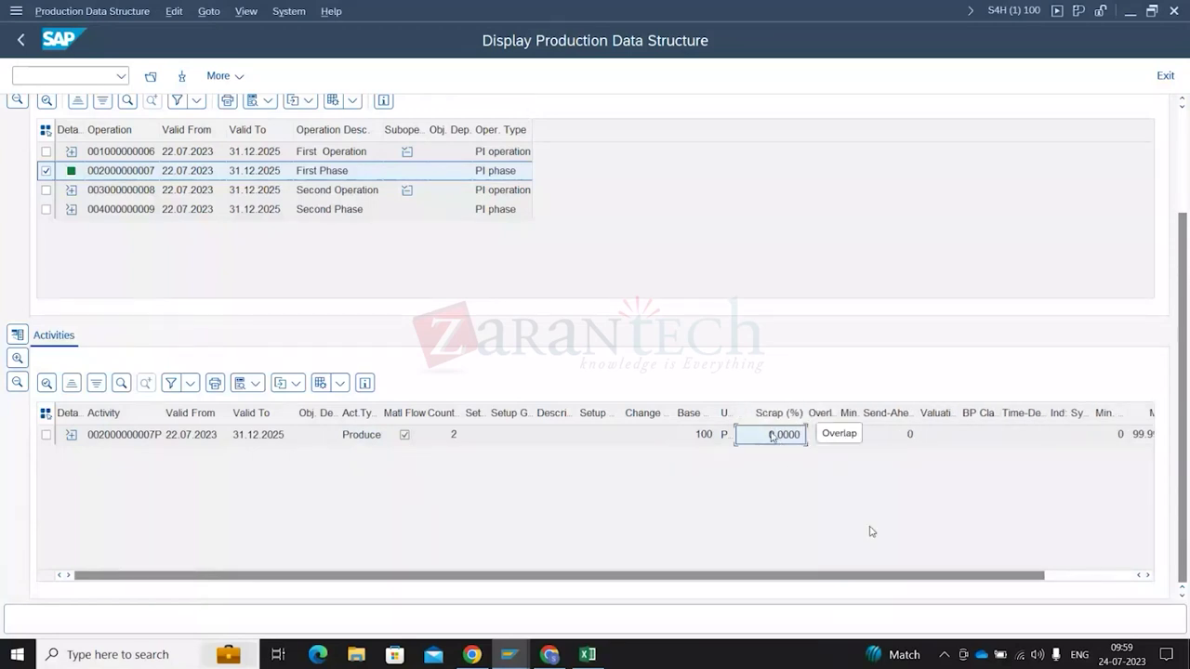
{"action": "left_click", "coordinate": [1107, 577]}
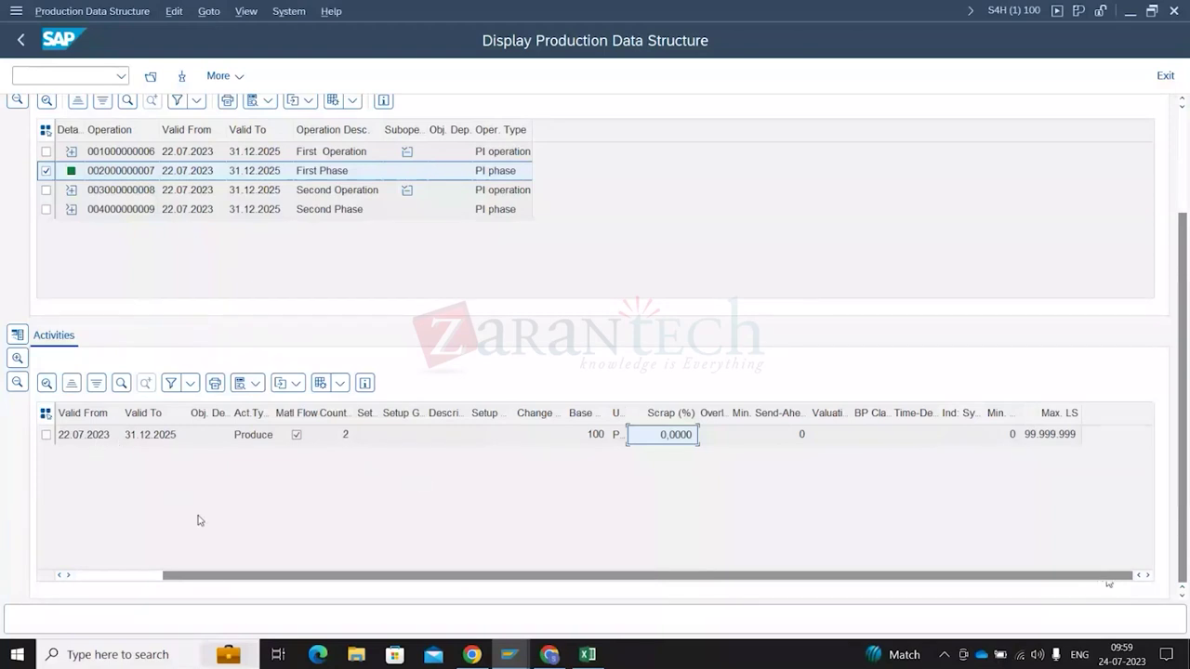
{"action": "left_click", "coordinate": [100, 576]}
Show the modes of the First Phase's Produce activity and switch to the PDS hierarchy diagram in the Excel workbook
{"action": "left_click", "coordinate": [71, 435]}
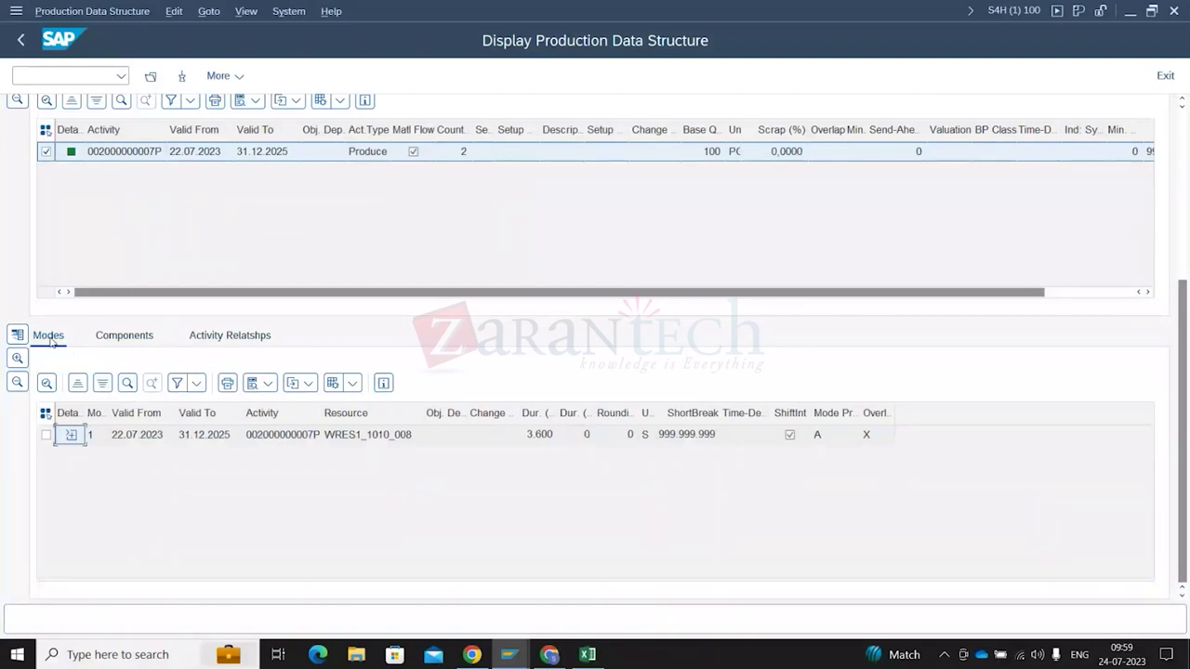
{"action": "key", "text": "alt+Tab"}
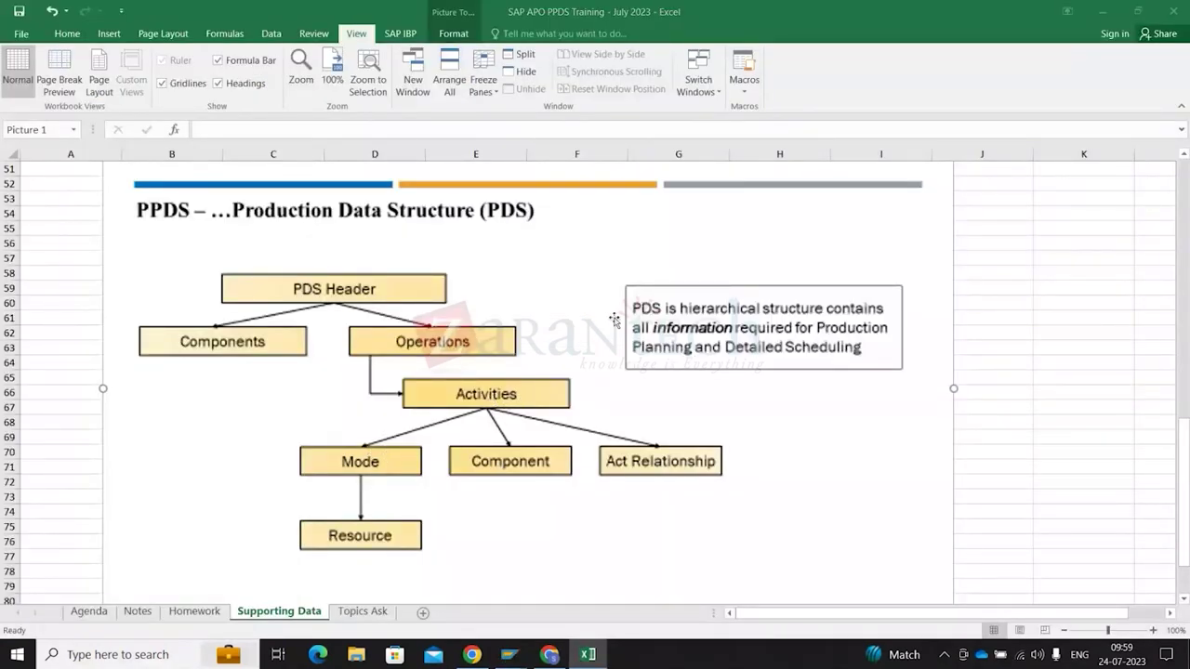
Return to the SAP production data structure and check the resource and variable duration of the Produce activity's mode
{"action": "key", "text": "alt+Tab"}
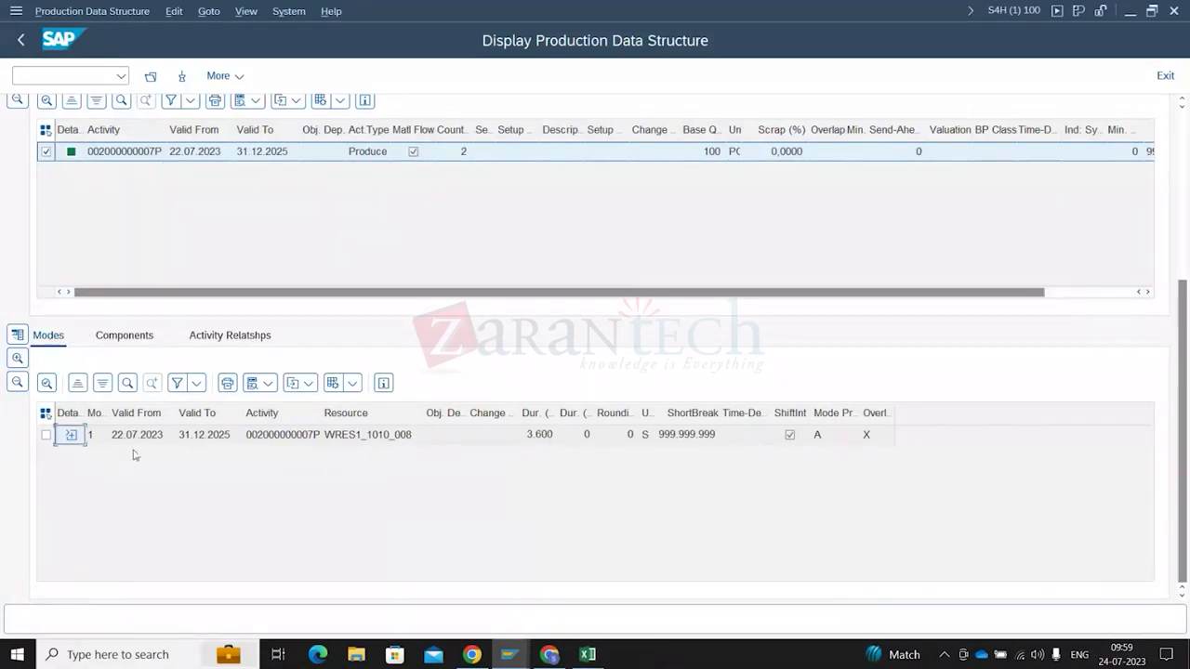
{"action": "left_click", "coordinate": [367, 442]}
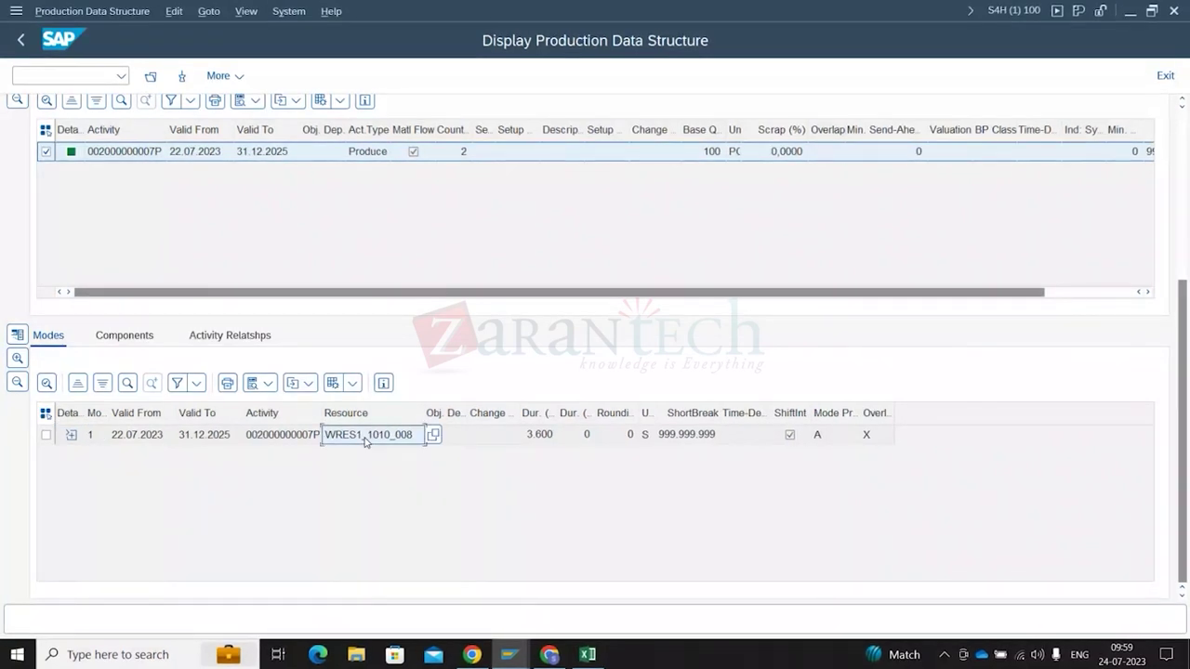
{"action": "left_click", "coordinate": [546, 441]}
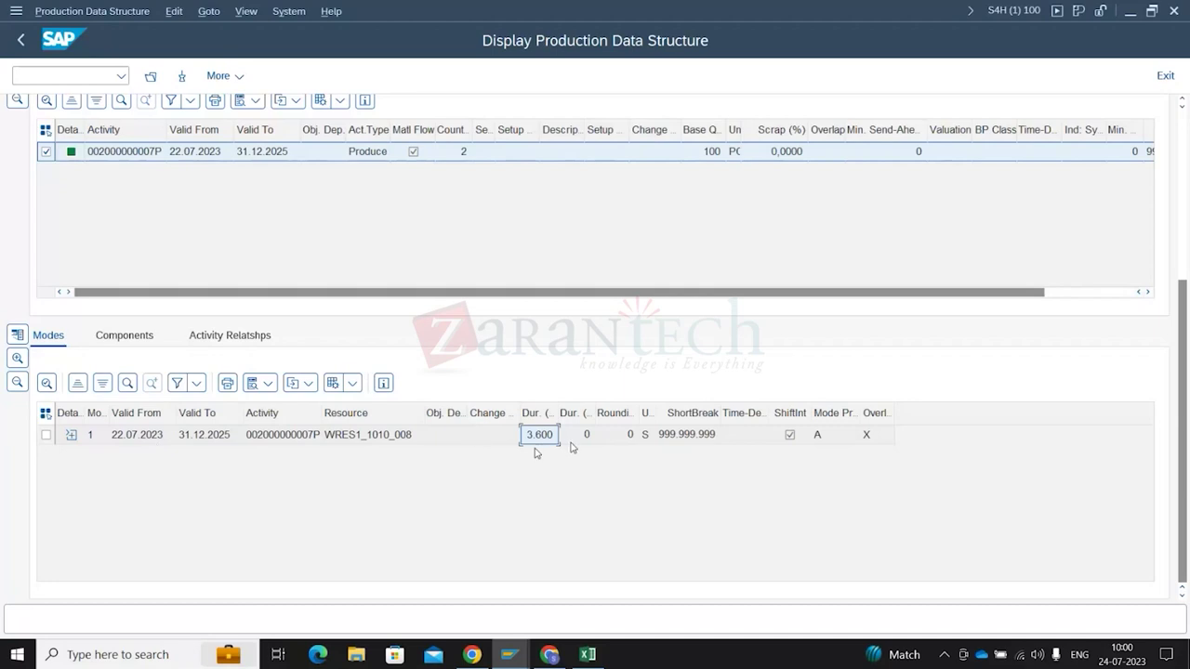
Open the master recipe display in a new session and check the First Phase's first standard value
{"action": "left_click", "coordinate": [42, 78]}
{"action": "type", "text": "/oca03"}
{"action": "key", "text": "Return"}
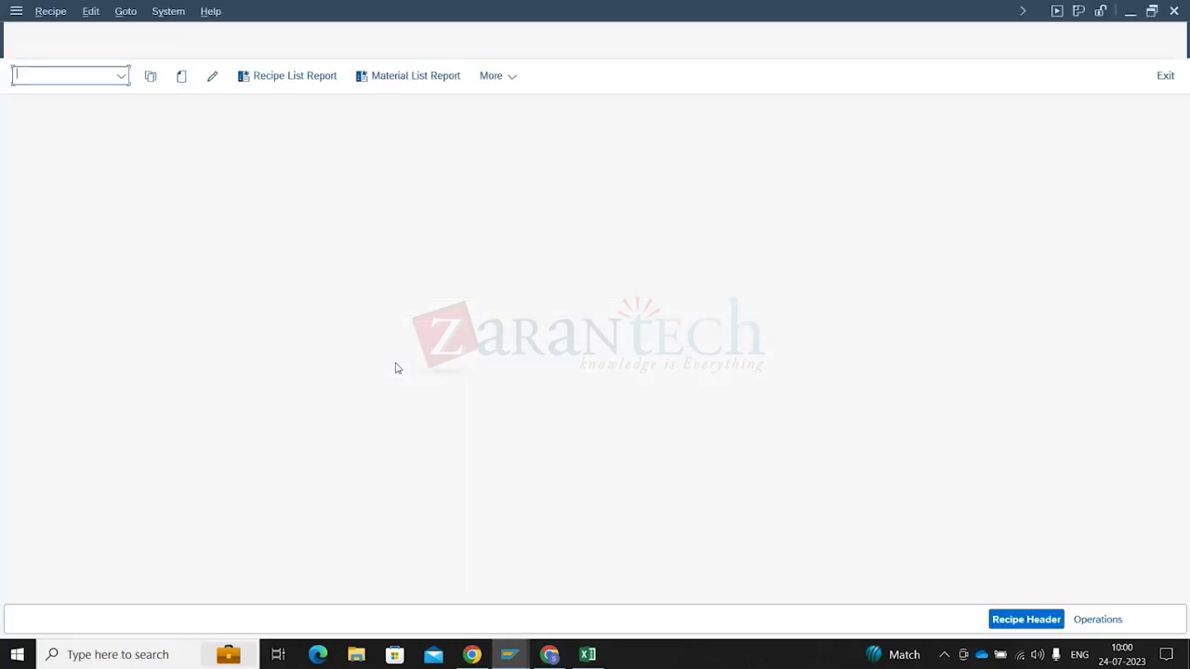
{"action": "key", "text": "Return"}
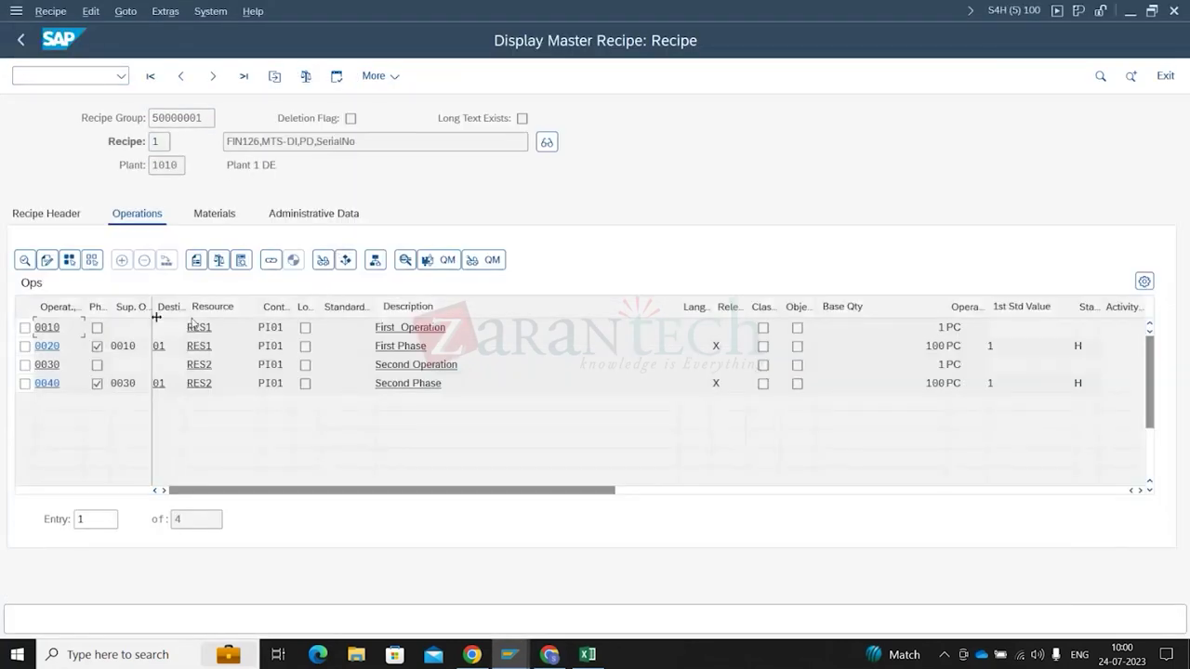
{"action": "left_click", "coordinate": [1020, 348]}
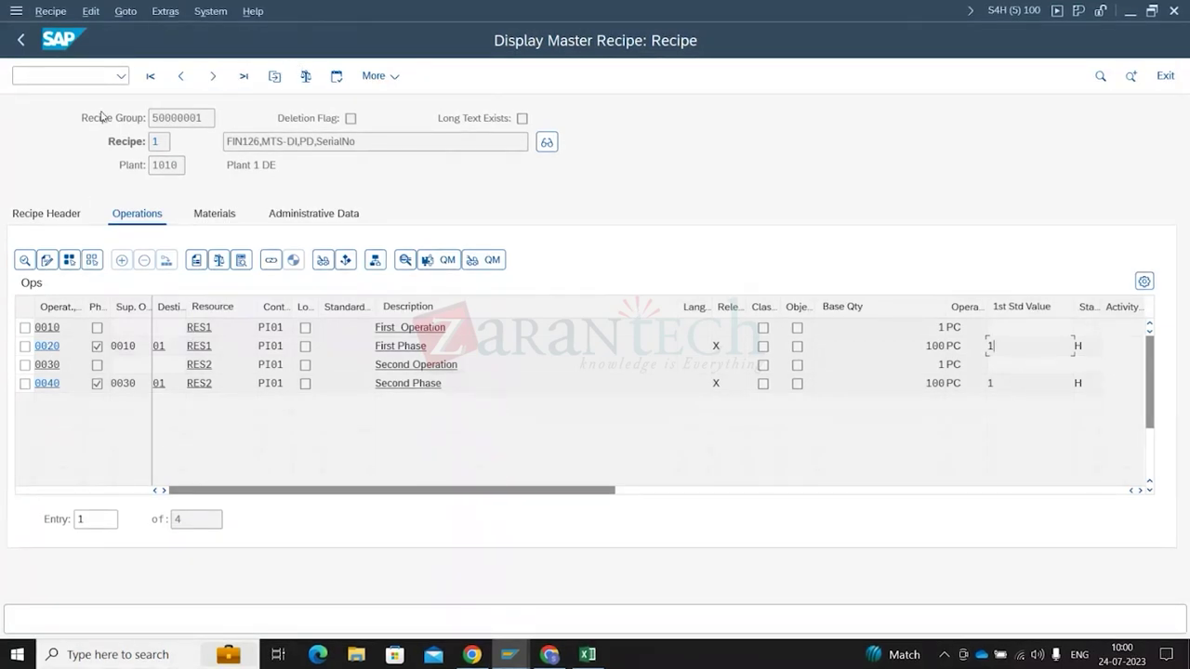
Review the recipe header, then the base quantity and RAWMAT1 and RAWMAT2 component quantities, and return to the recipe's operations
{"action": "left_click", "coordinate": [66, 215]}
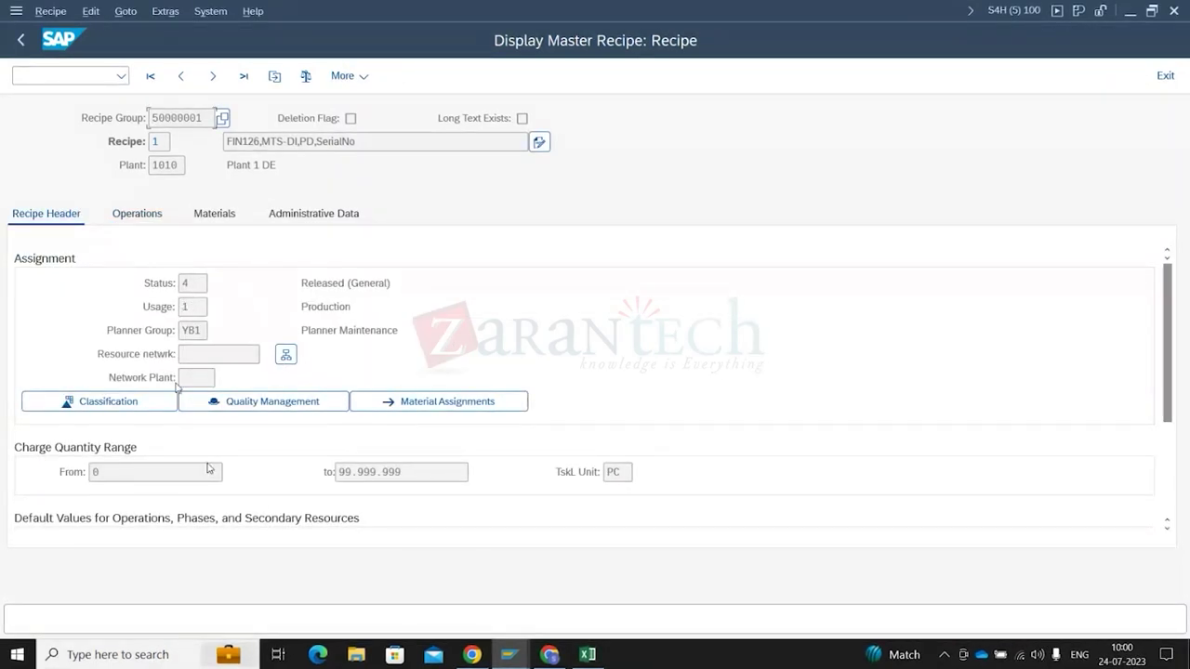
{"action": "left_click", "coordinate": [213, 215]}
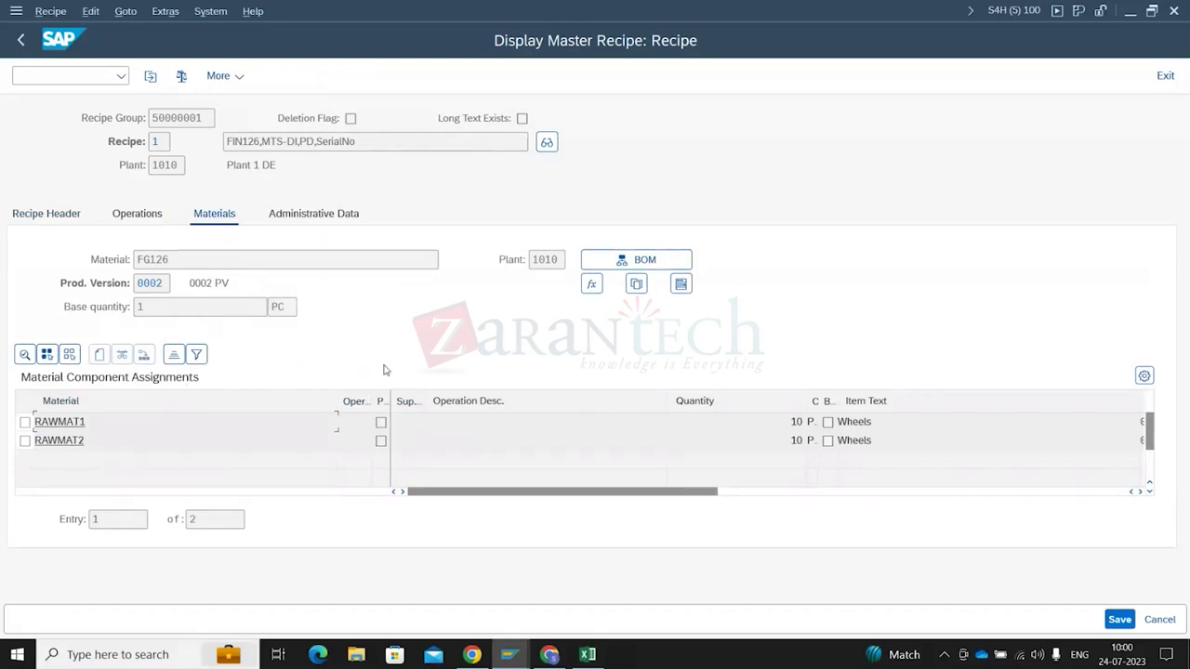
{"action": "double_click", "coordinate": [194, 309]}
{"action": "left_click", "coordinate": [146, 309]}
{"action": "left_click", "coordinate": [797, 422]}
{"action": "left_click", "coordinate": [797, 441]}
{"action": "left_click", "coordinate": [142, 216]}
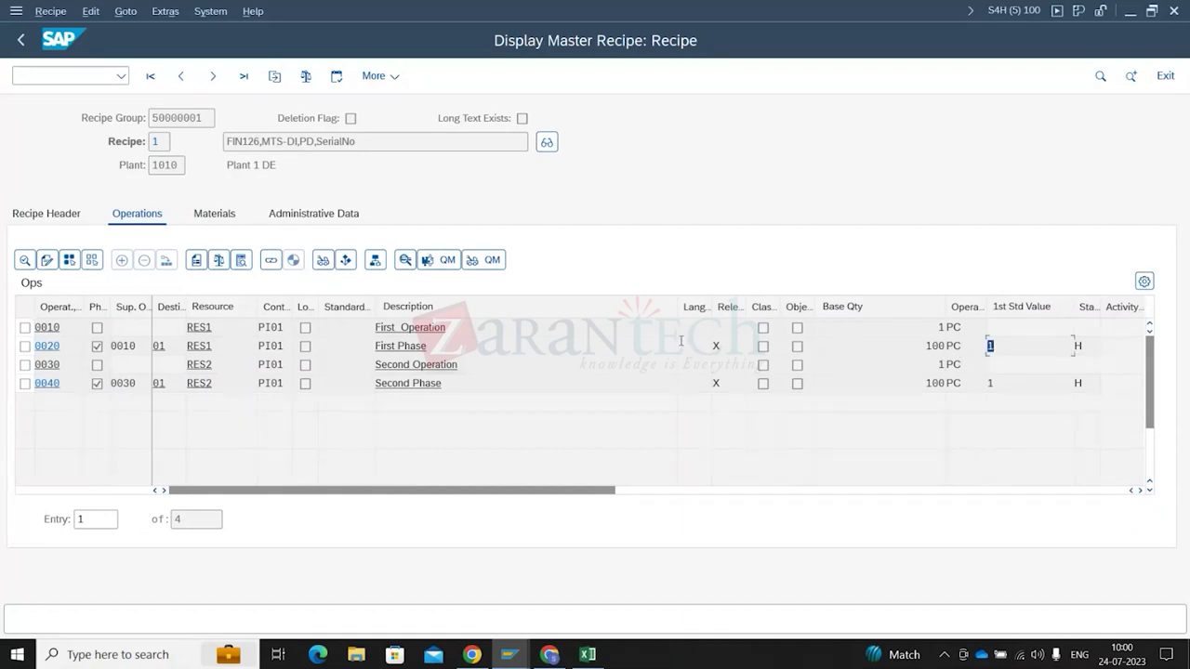
Compare the First Phase's base quantity and standard value with the mode's duration in the PDS, widening the variable duration column
{"action": "left_click_drag", "start_coordinate": [919, 345], "coordinate": [953, 345]}
{"action": "key", "text": "Home"}
{"action": "left_click_drag", "start_coordinate": [1015, 347], "coordinate": [936, 349]}
{"action": "key", "text": "alt+Tab"}
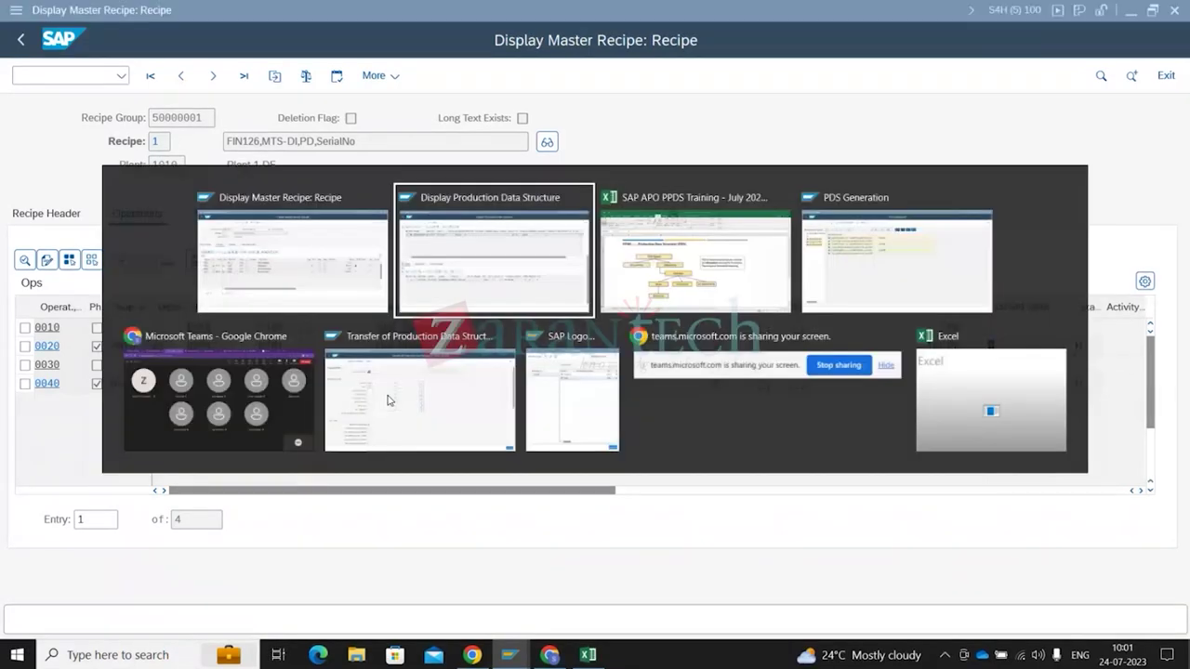
{"action": "left_click", "coordinate": [544, 437]}
{"action": "left_click_drag", "start_coordinate": [558, 418], "coordinate": [603, 418]}
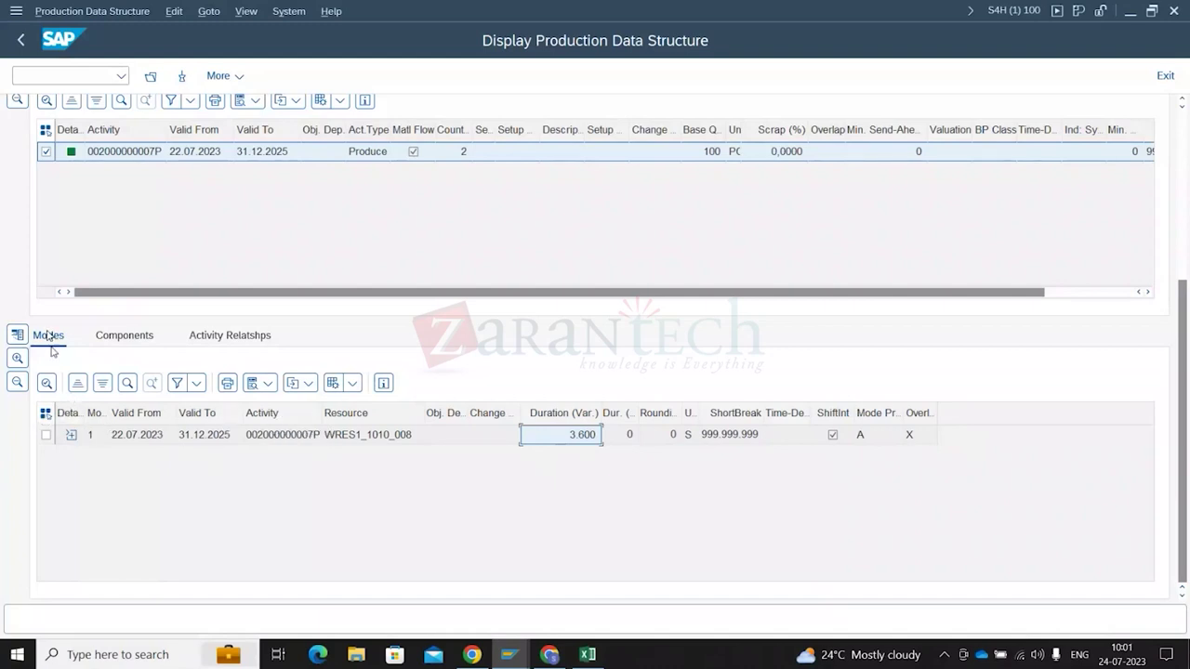
Display the capacity requirements of mode 1 and resize the resource consumption columns to read the continuous and bucket headings
{"action": "left_click", "coordinate": [72, 441]}
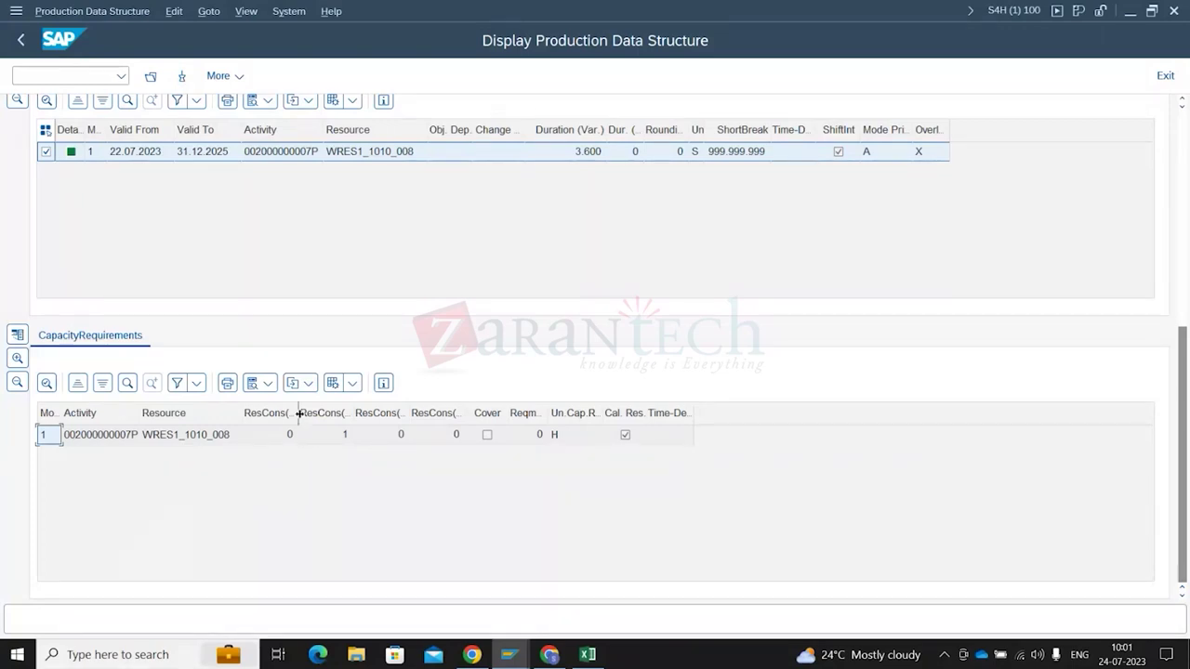
{"action": "left_click_drag", "start_coordinate": [299, 412], "coordinate": [510, 412]}
{"action": "left_click_drag", "start_coordinate": [335, 413], "coordinate": [418, 414]}
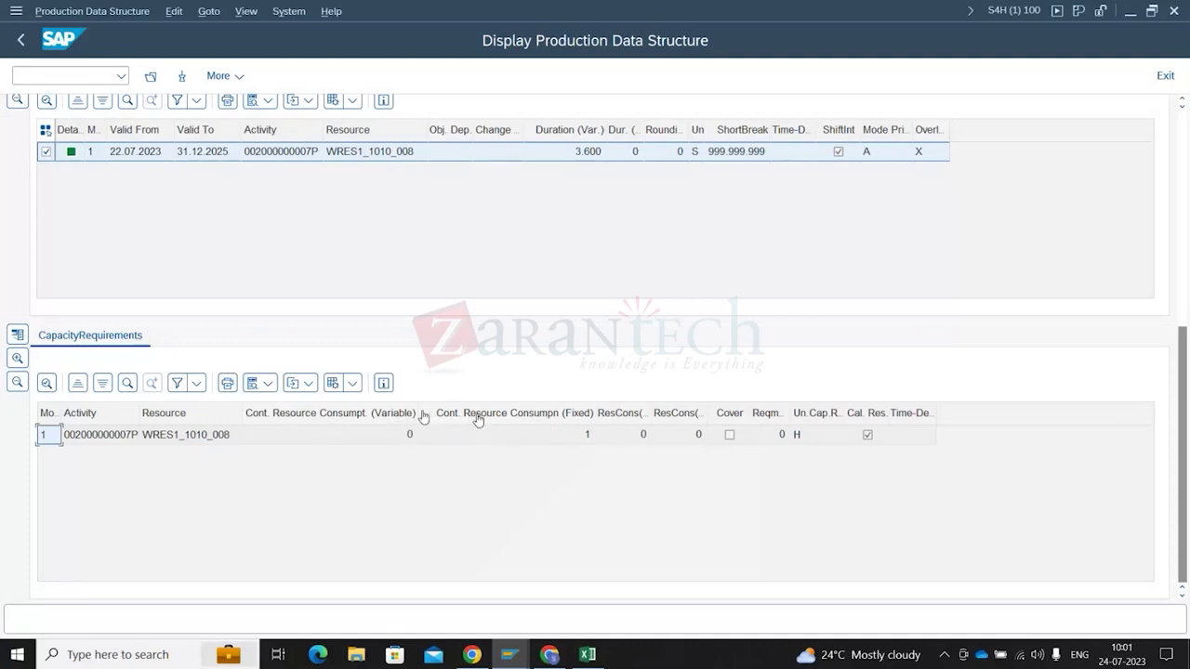
{"action": "left_click_drag", "start_coordinate": [419, 411], "coordinate": [307, 413]}
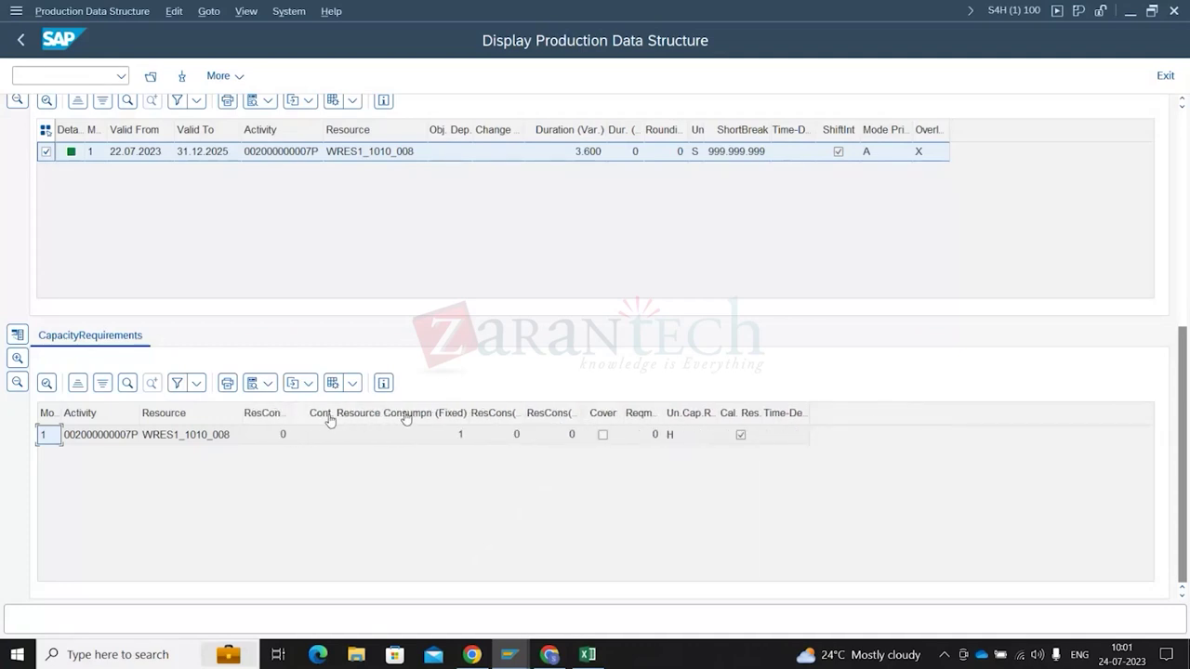
{"action": "mouse_move", "coordinate": [470, 409]}
{"action": "left_mouse_down"}
{"action": "mouse_move", "coordinate": [331, 412]}
{"action": "mouse_move", "coordinate": [485, 411]}
{"action": "left_mouse_up"}
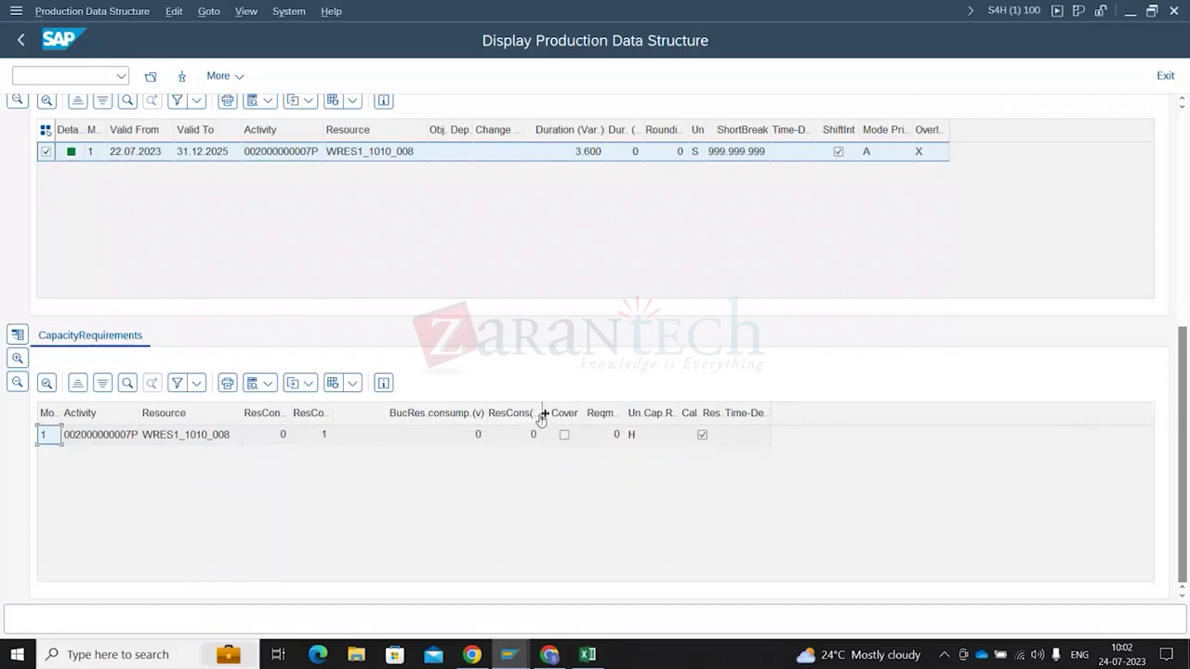
{"action": "left_click_drag", "start_coordinate": [545, 413], "coordinate": [419, 411]}
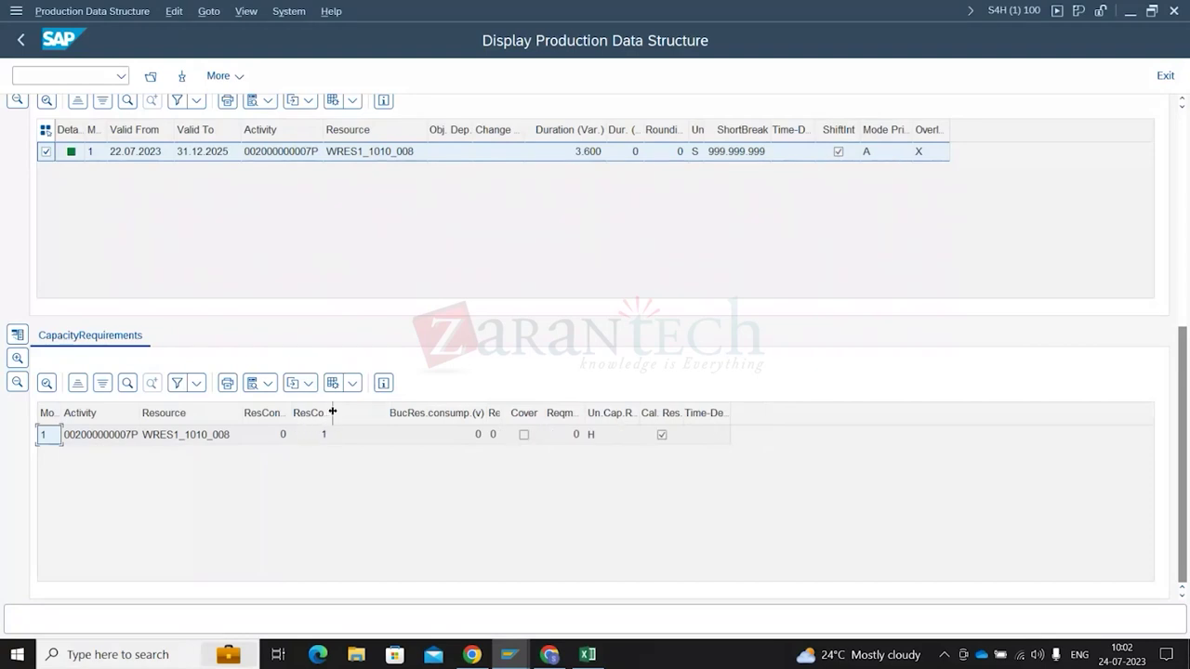
Widen the variable and fixed continuous resource consumption columns, check their values and highlight both columns
{"action": "left_click_drag", "start_coordinate": [332, 413], "coordinate": [403, 413]}
{"action": "left_click_drag", "start_coordinate": [291, 412], "coordinate": [342, 413]}
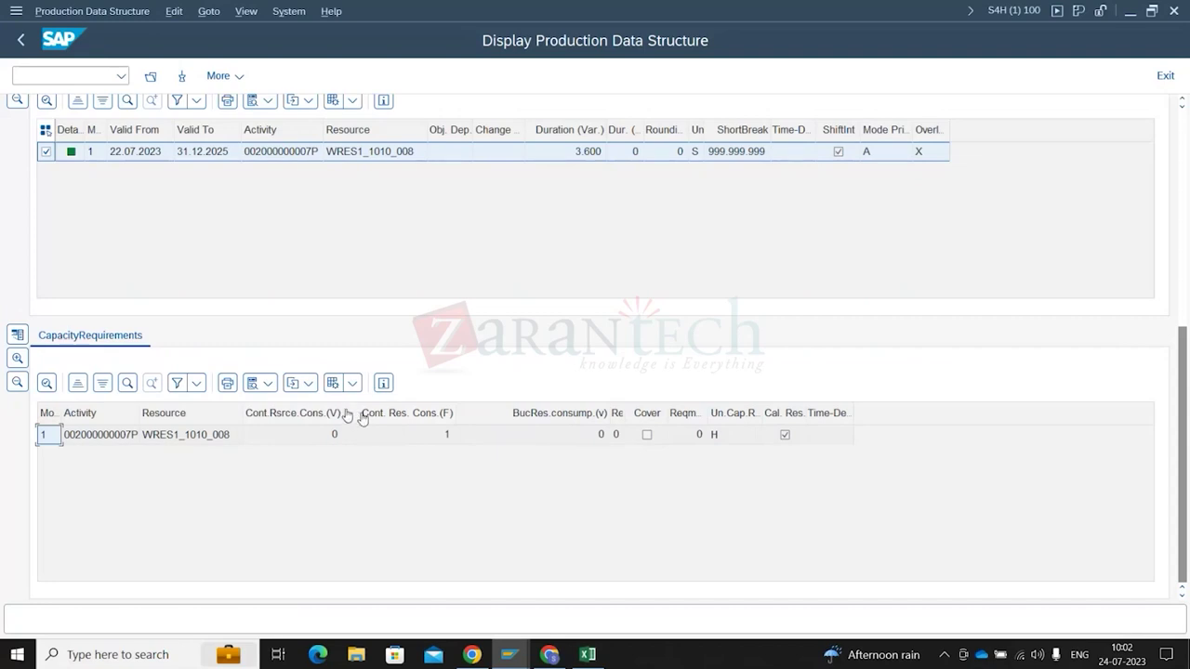
{"action": "left_click_drag", "start_coordinate": [453, 416], "coordinate": [514, 416]}
{"action": "left_click_drag", "start_coordinate": [342, 413], "coordinate": [394, 413]}
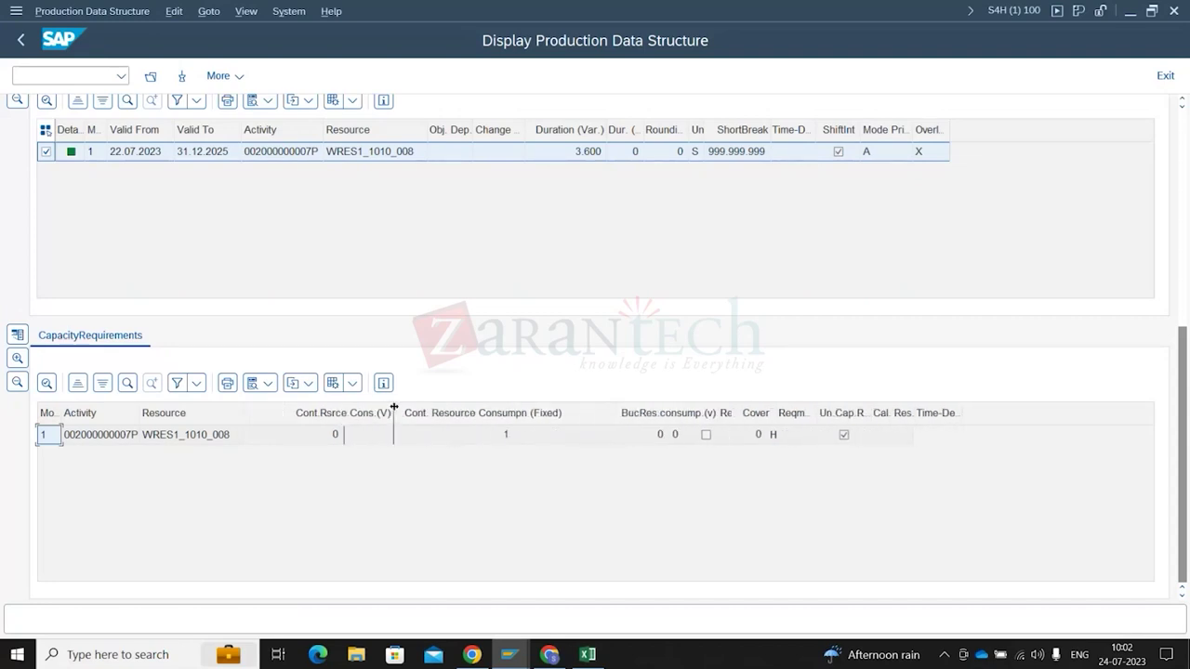
{"action": "left_click", "coordinate": [347, 436]}
{"action": "left_click", "coordinate": [490, 449]}
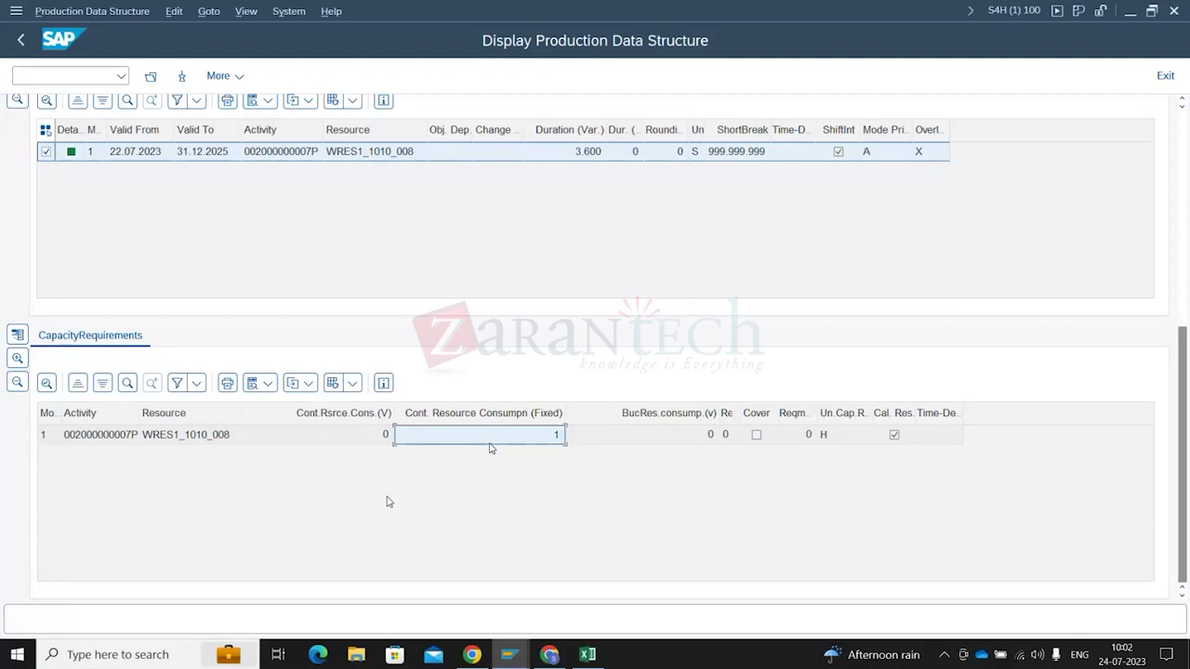
{"action": "left_click", "coordinate": [349, 411]}
{"action": "left_click", "coordinate": [491, 417], "text": "ctrl"}
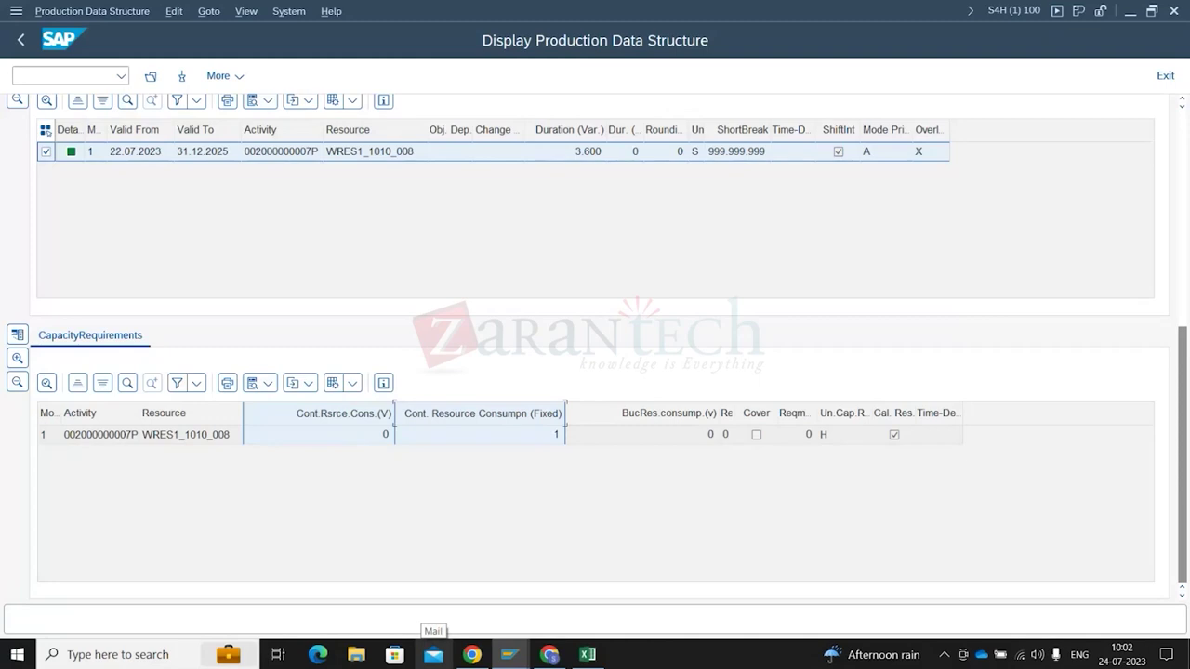
Examine the capacity requirement's resource, its variable and fixed continuous consumption, and the variable duration of the mode above
{"action": "left_click_drag", "start_coordinate": [1184, 511], "coordinate": [1186, 465]}
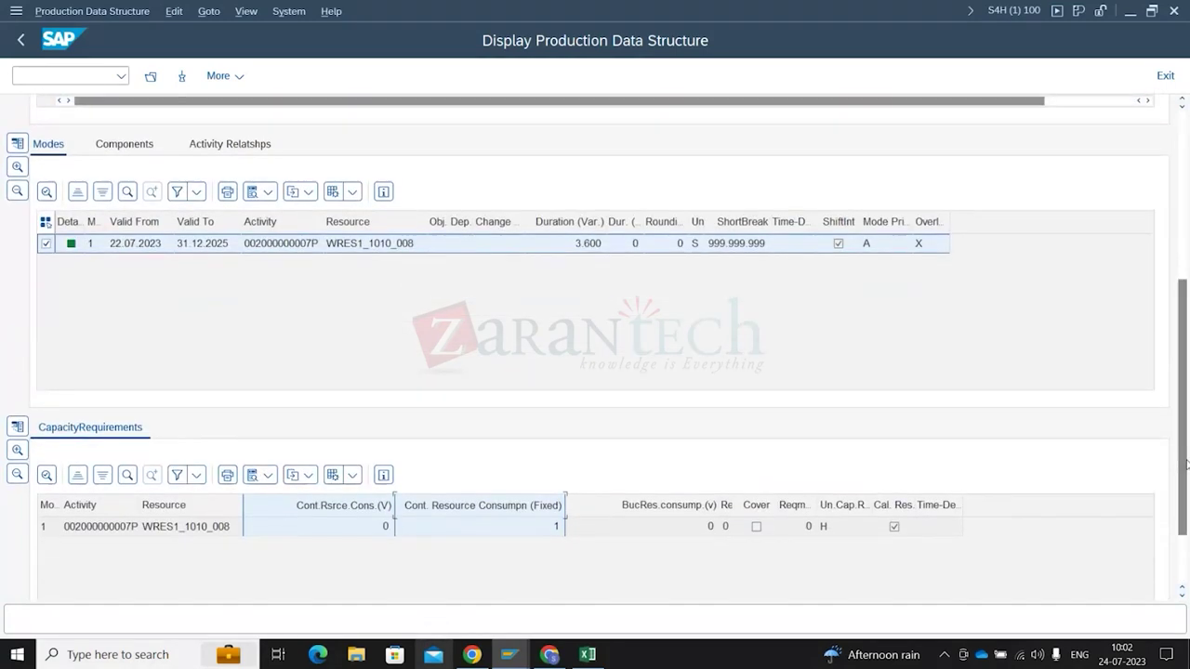
{"action": "key", "text": "alt+Tab"}
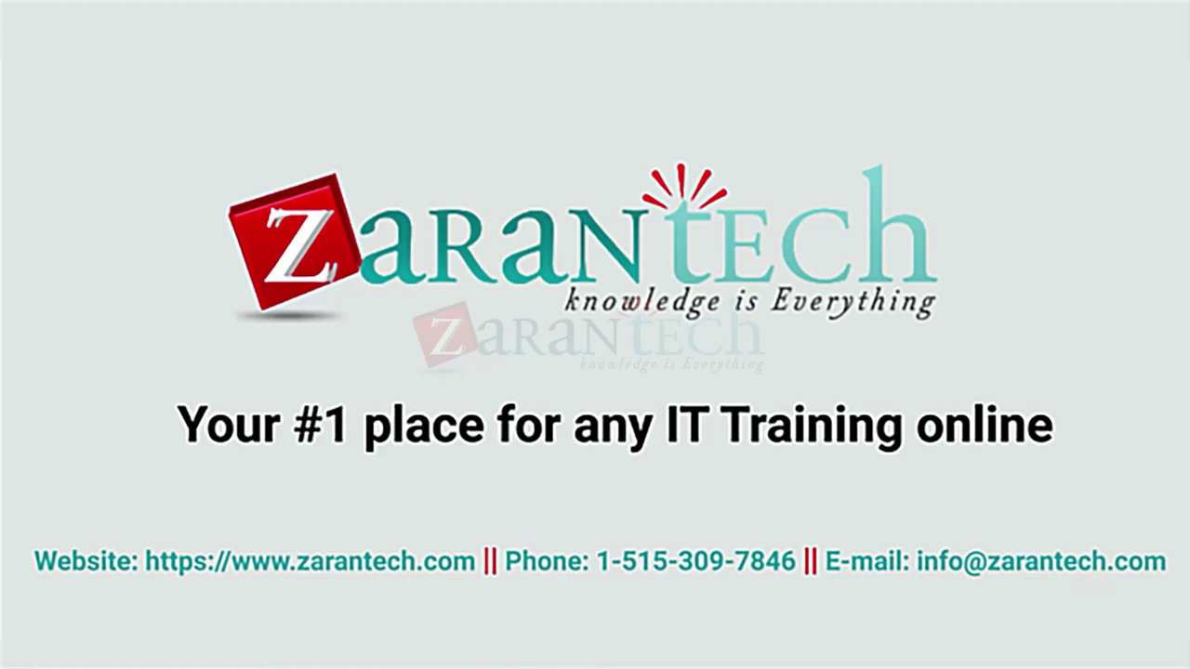
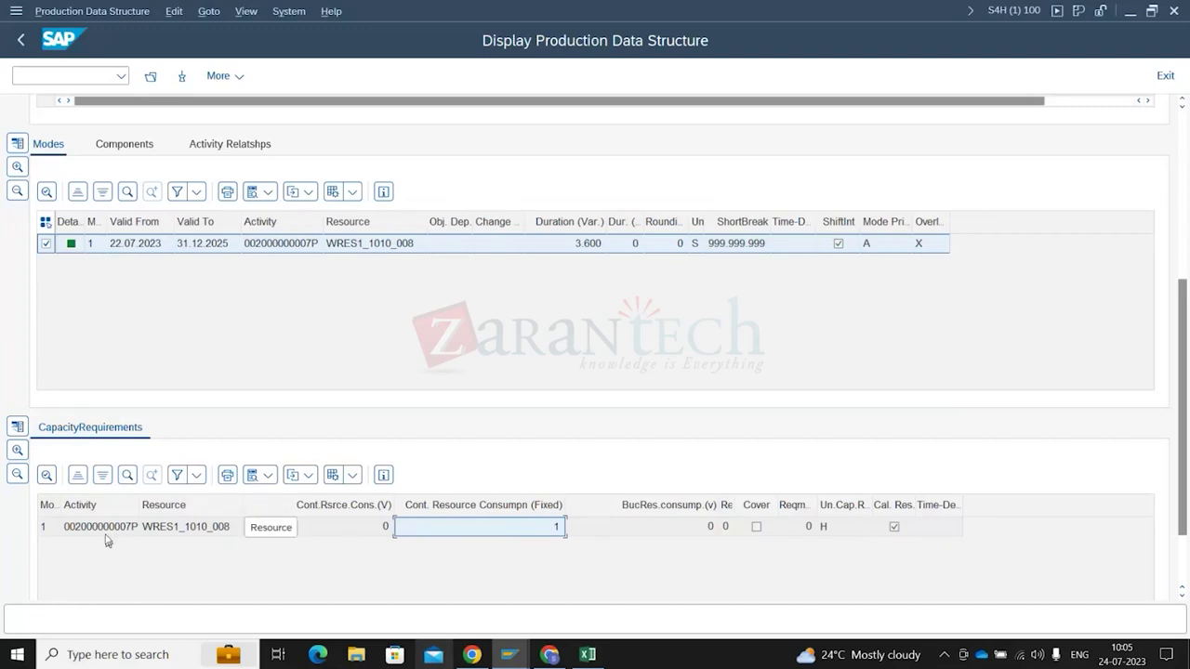
{"action": "left_click", "coordinate": [159, 537]}
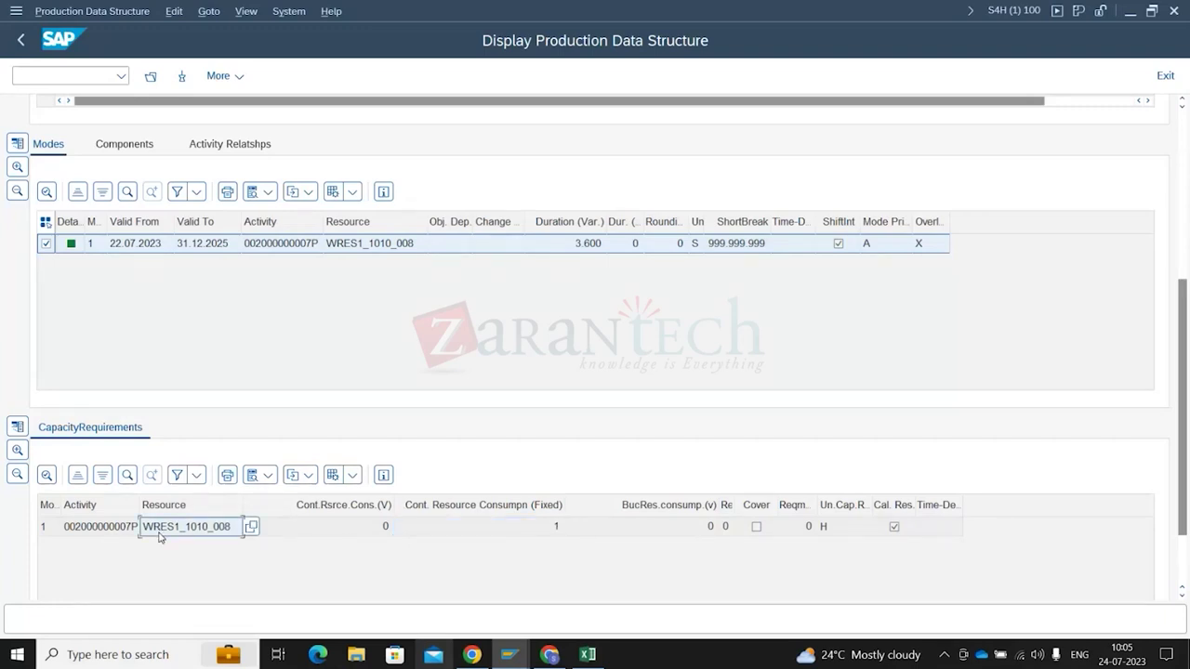
{"action": "left_click", "coordinate": [352, 540]}
{"action": "left_click", "coordinate": [457, 532]}
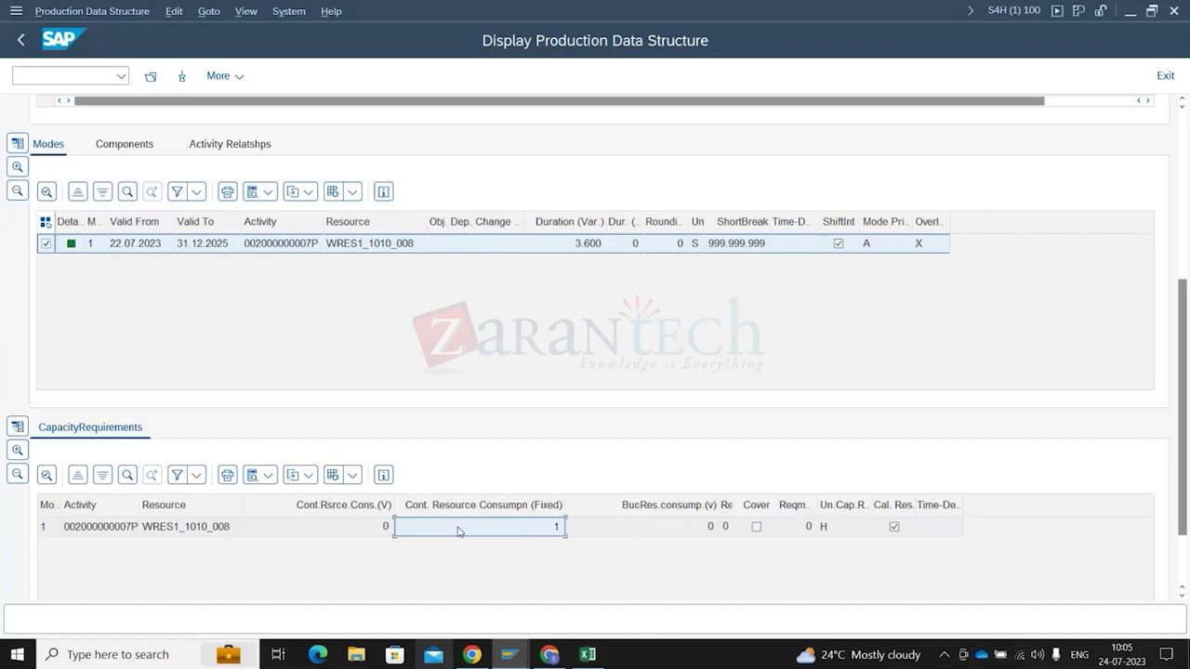
{"action": "left_click", "coordinate": [350, 529]}
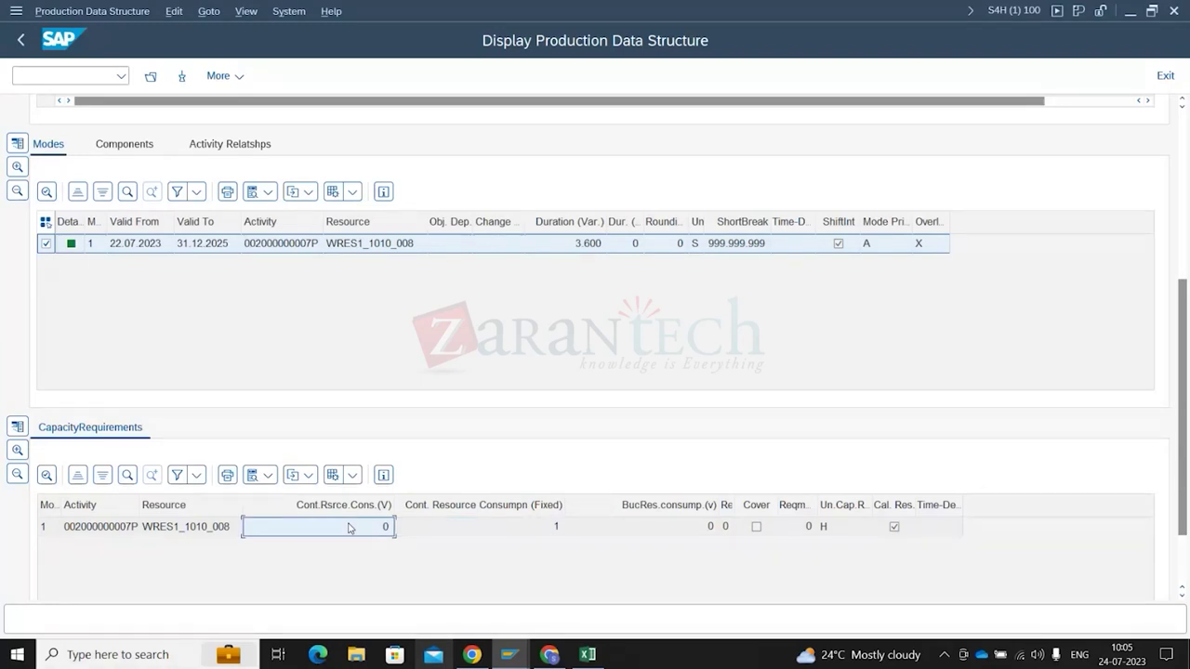
{"action": "left_click", "coordinate": [531, 538]}
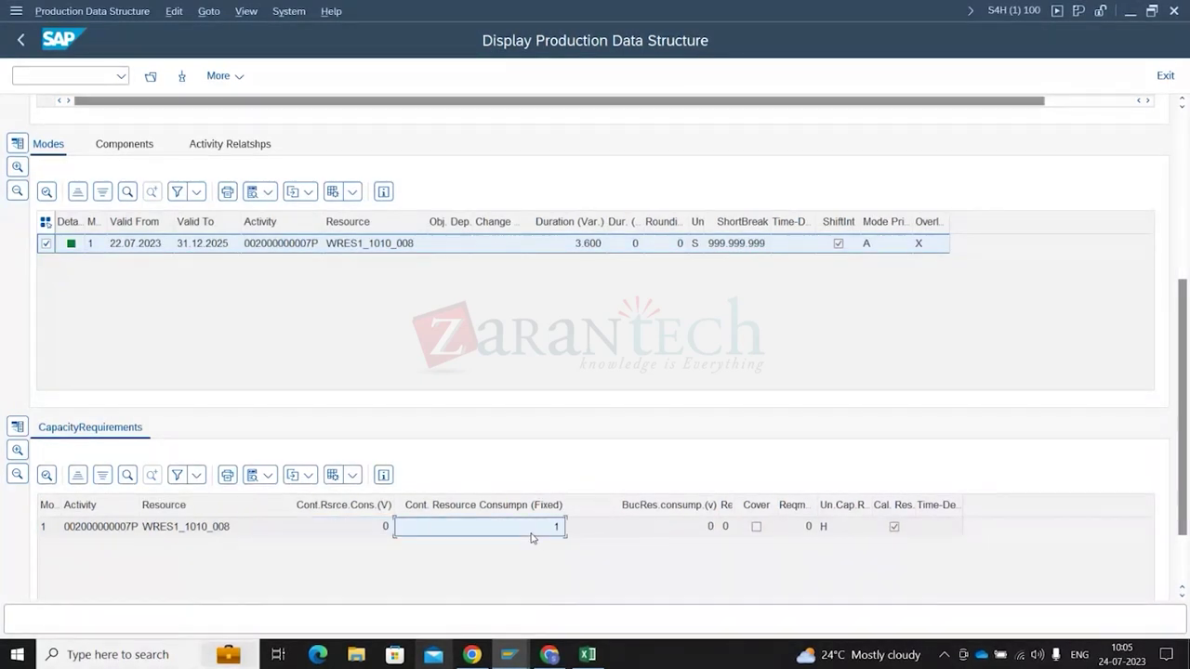
{"action": "left_click", "coordinate": [582, 244]}
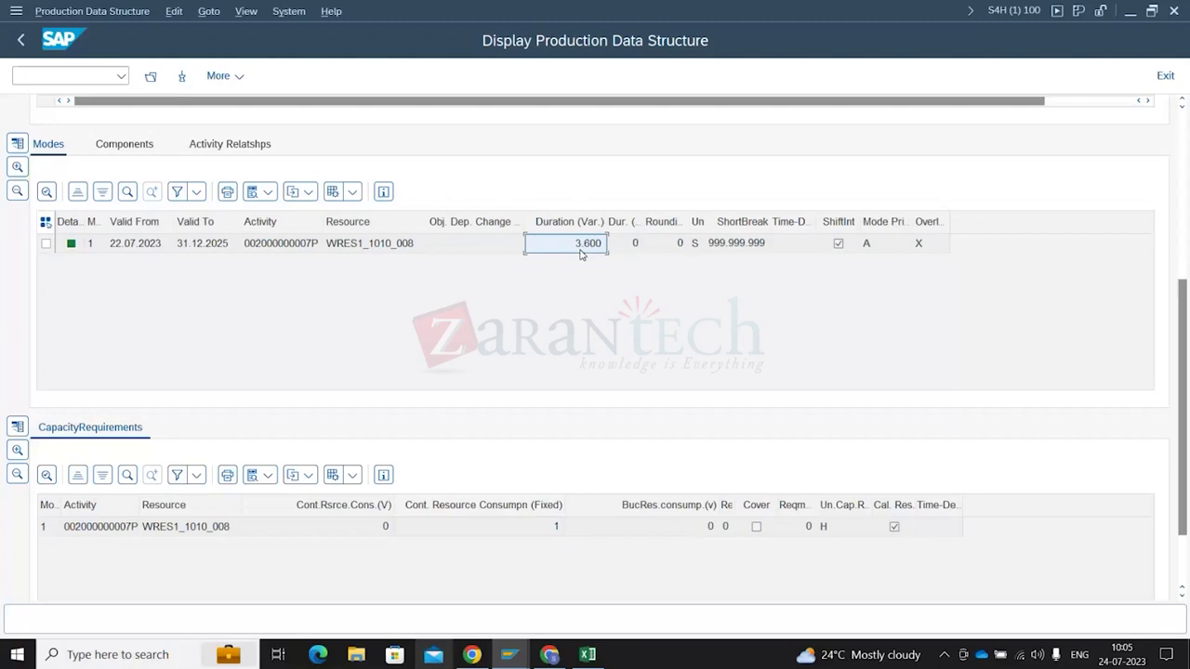
Review the PDS levels again from operations and activities through modes to capacity requirements
{"action": "scroll", "coordinate": [55, 233], "scroll_direction": "up", "scroll_amount": 5}
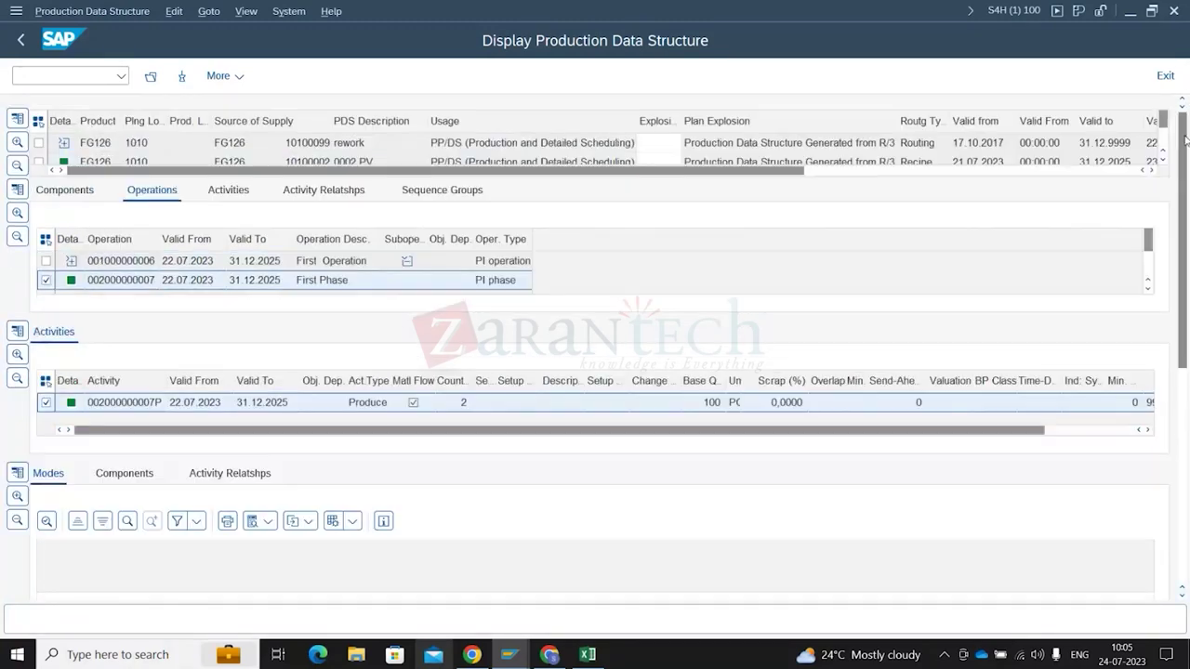
{"action": "scroll", "coordinate": [112, 376], "scroll_direction": "up", "scroll_amount": 3}
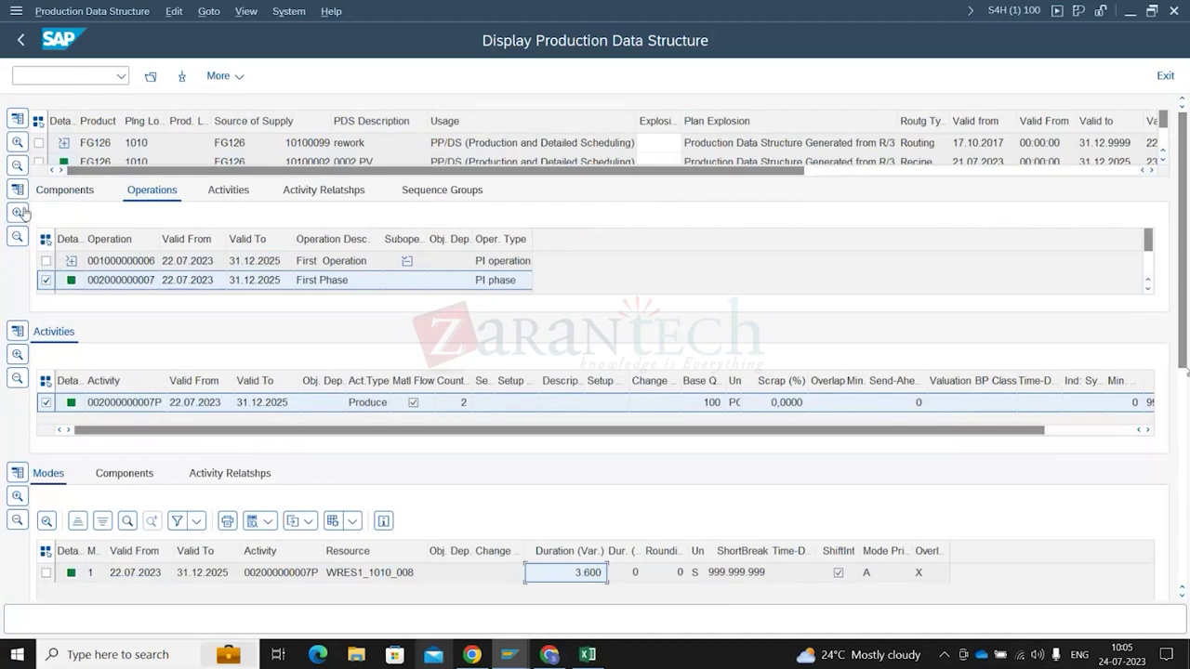
{"action": "scroll", "coordinate": [121, 265], "scroll_direction": "down", "scroll_amount": 8}
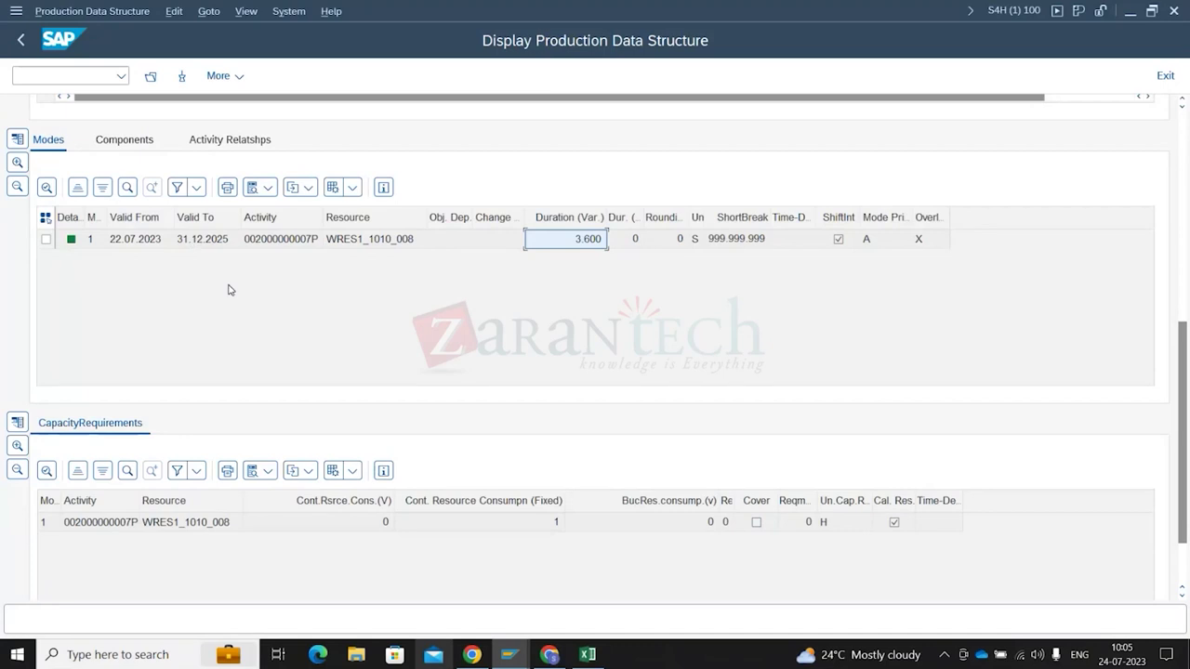
{"action": "left_click_drag", "start_coordinate": [1183, 364], "coordinate": [1170, 227]}
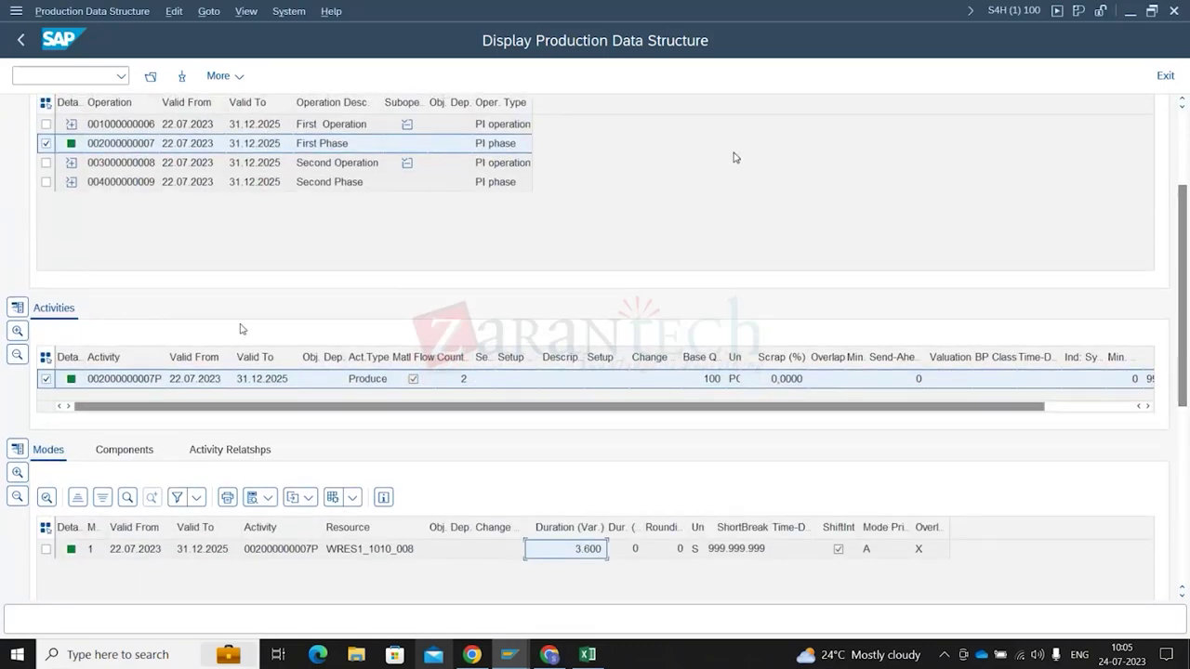
Drill from the Second Phase operation through its activity and mode to the capacity requirements, and widen the continuous resource consumption columns
{"action": "left_click", "coordinate": [1186, 135]}
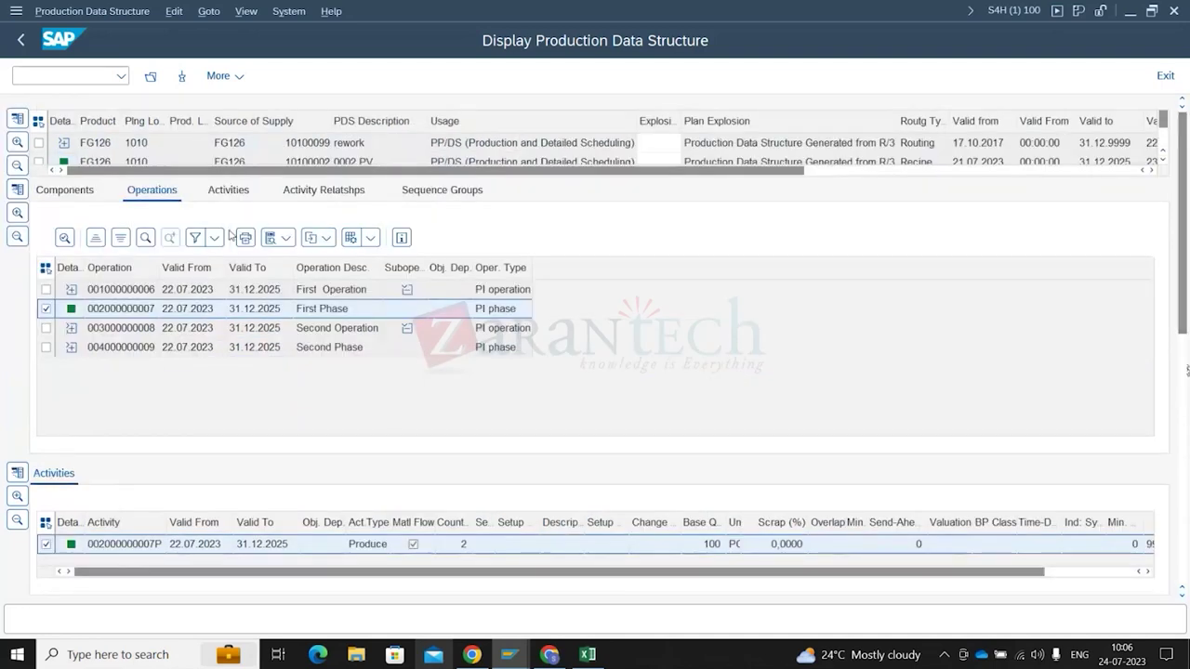
{"action": "left_click", "coordinate": [71, 348]}
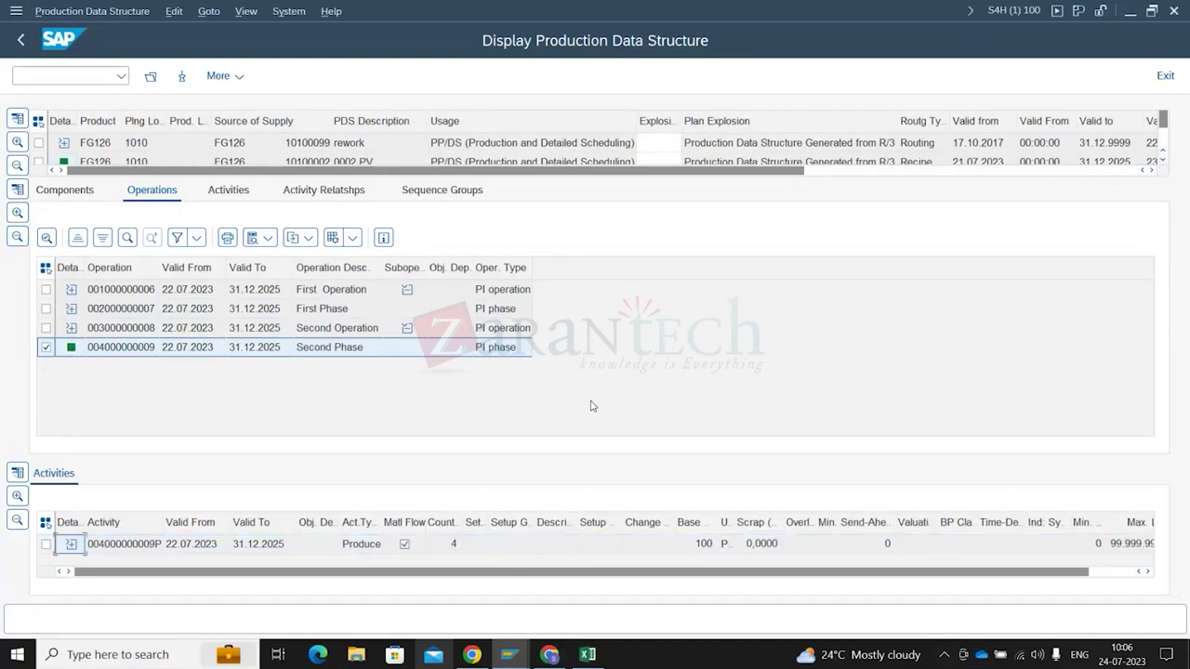
{"action": "left_click", "coordinate": [71, 545]}
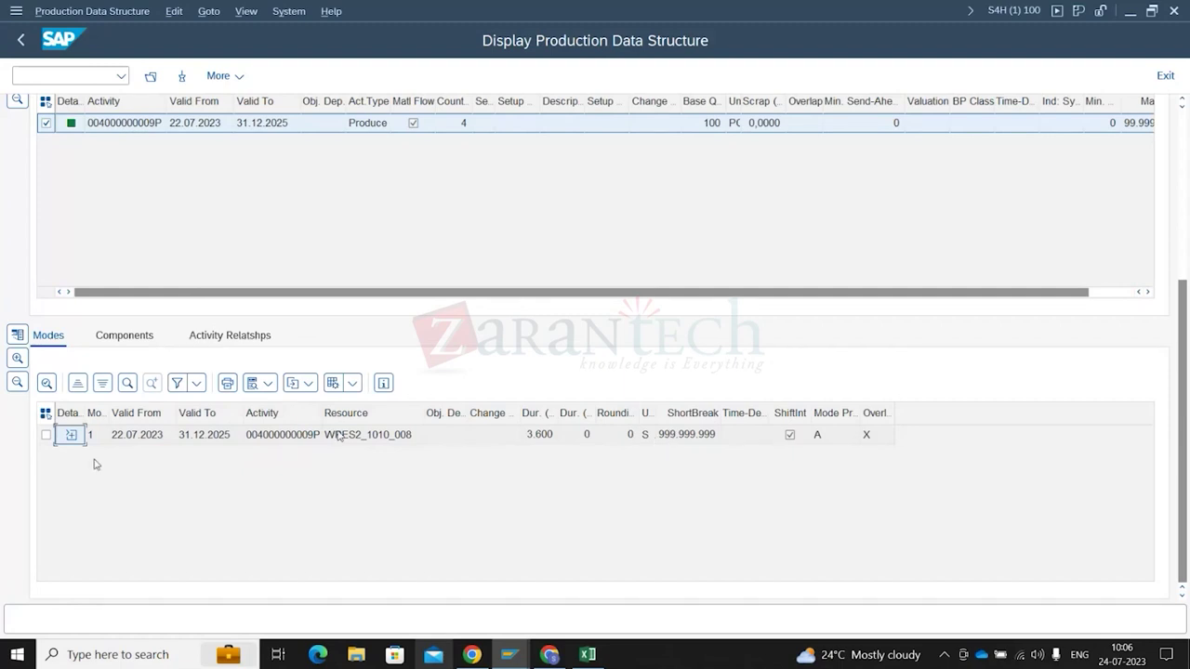
{"action": "left_click", "coordinate": [71, 439]}
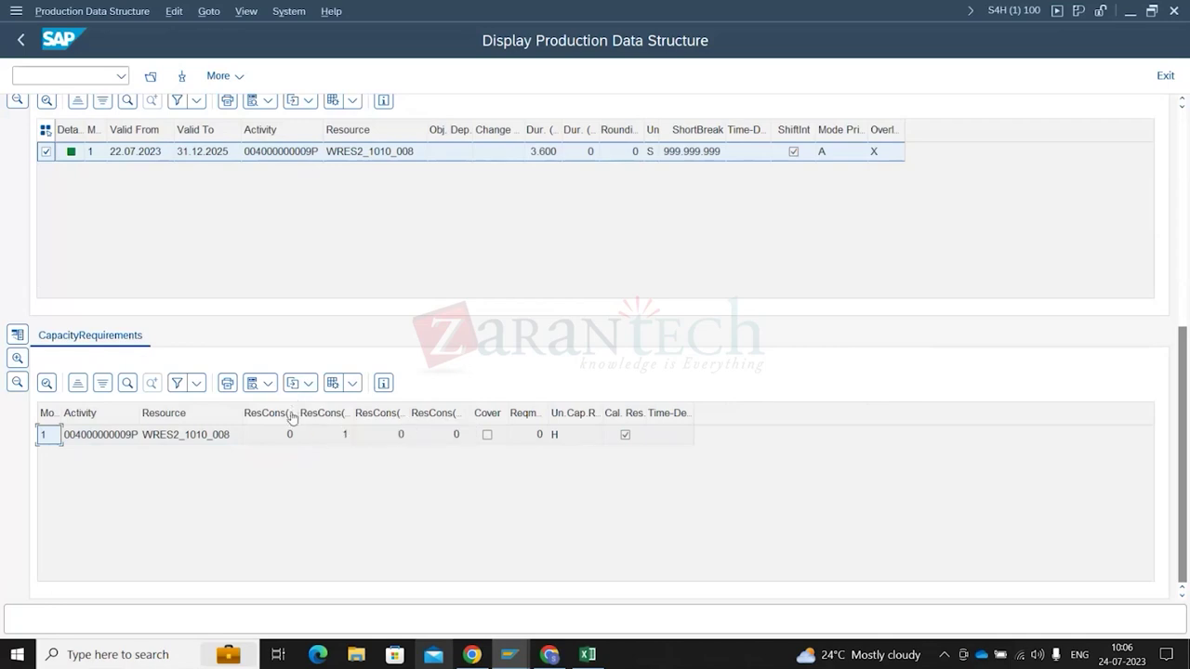
{"action": "left_click_drag", "start_coordinate": [298, 413], "coordinate": [539, 411]}
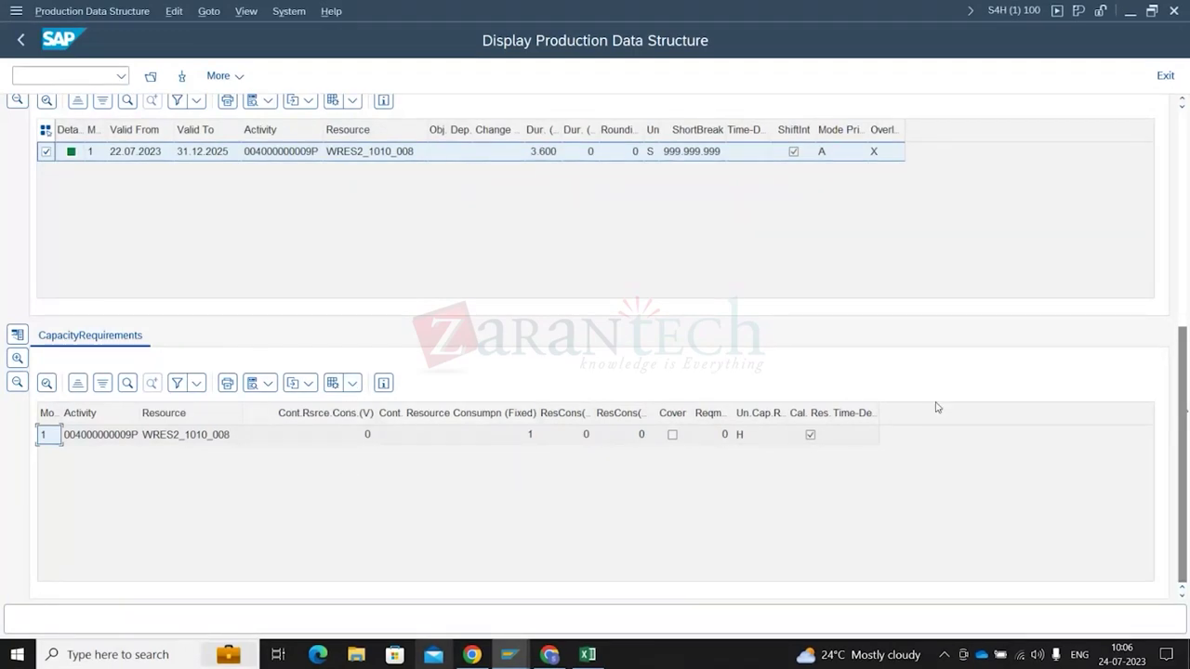
{"action": "left_click_drag", "start_coordinate": [1183, 428], "coordinate": [1183, 362]}
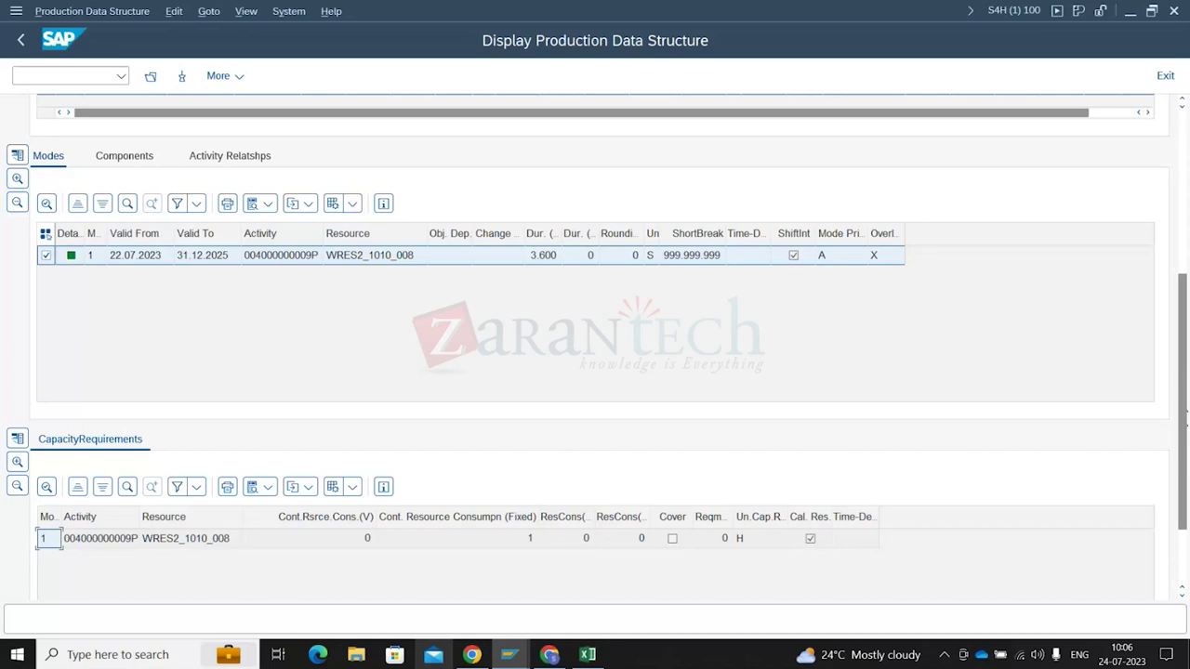
Consult the Production Data Structure hierarchy diagram in Excel and return to the data structure in SAP
{"action": "key", "text": "alt+Tab"}
{"action": "key", "text": "Tab"}
{"action": "key", "text": "Tab"}
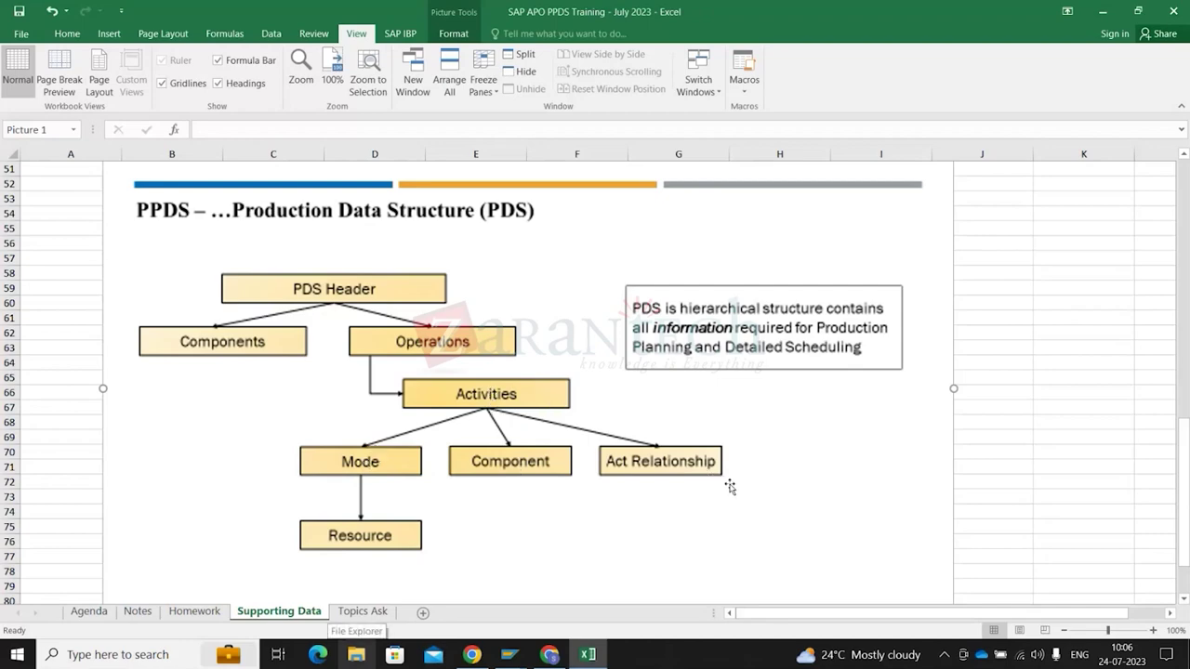
{"action": "key", "text": "alt+Tab"}
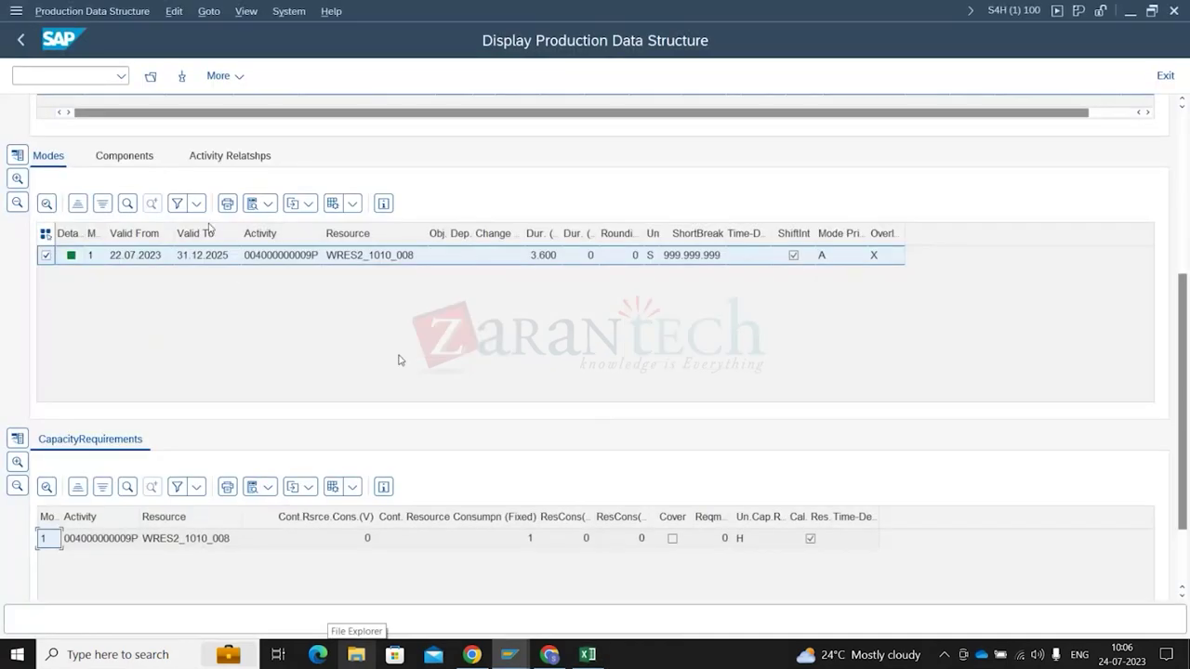
Show the components of the Second Phase activity and examine the input/output type and offset of product FG126
{"action": "left_click", "coordinate": [135, 158]}
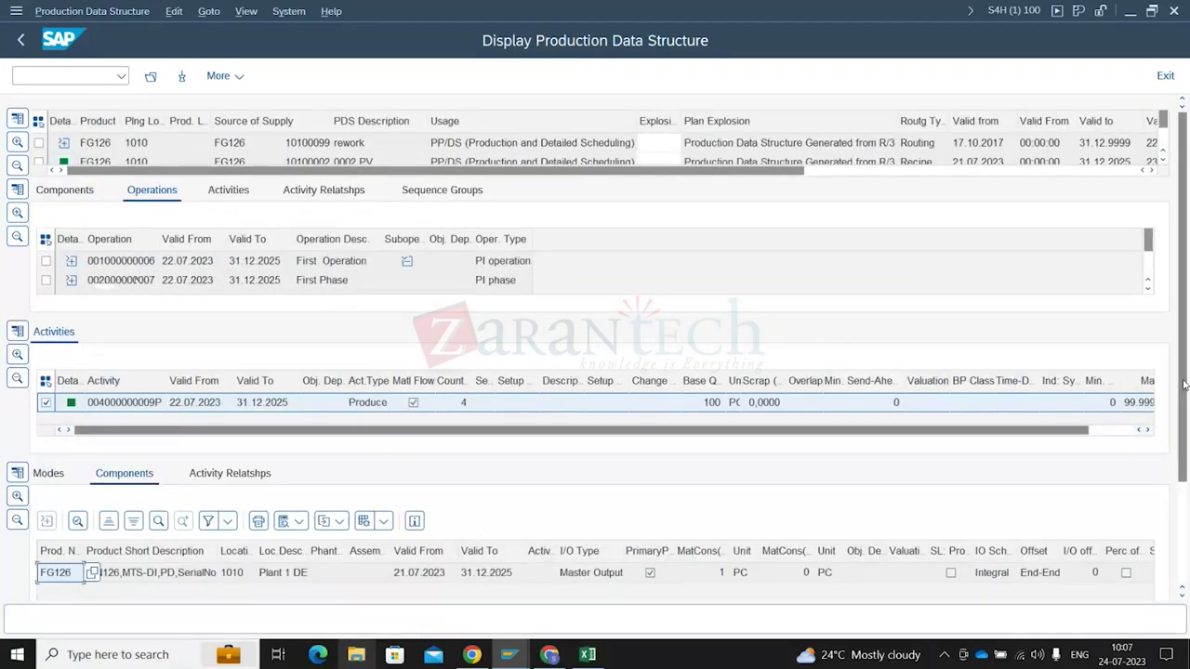
{"action": "scroll", "coordinate": [1184, 435], "scroll_direction": "down", "scroll_amount": 3}
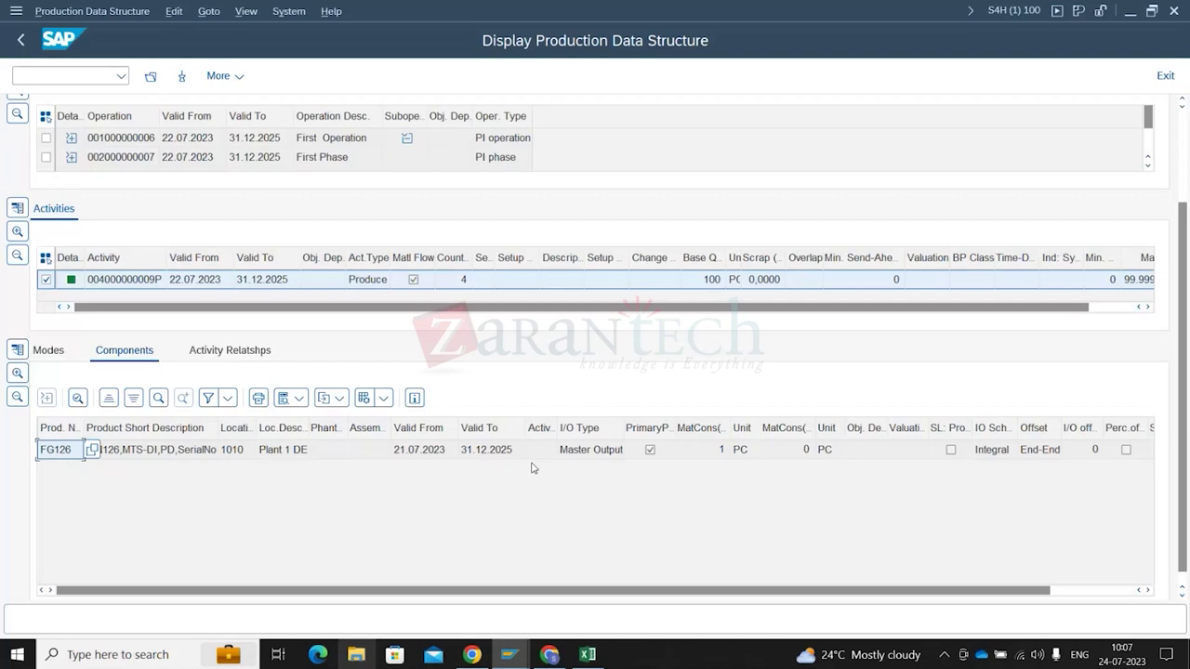
{"action": "left_click", "coordinate": [611, 452]}
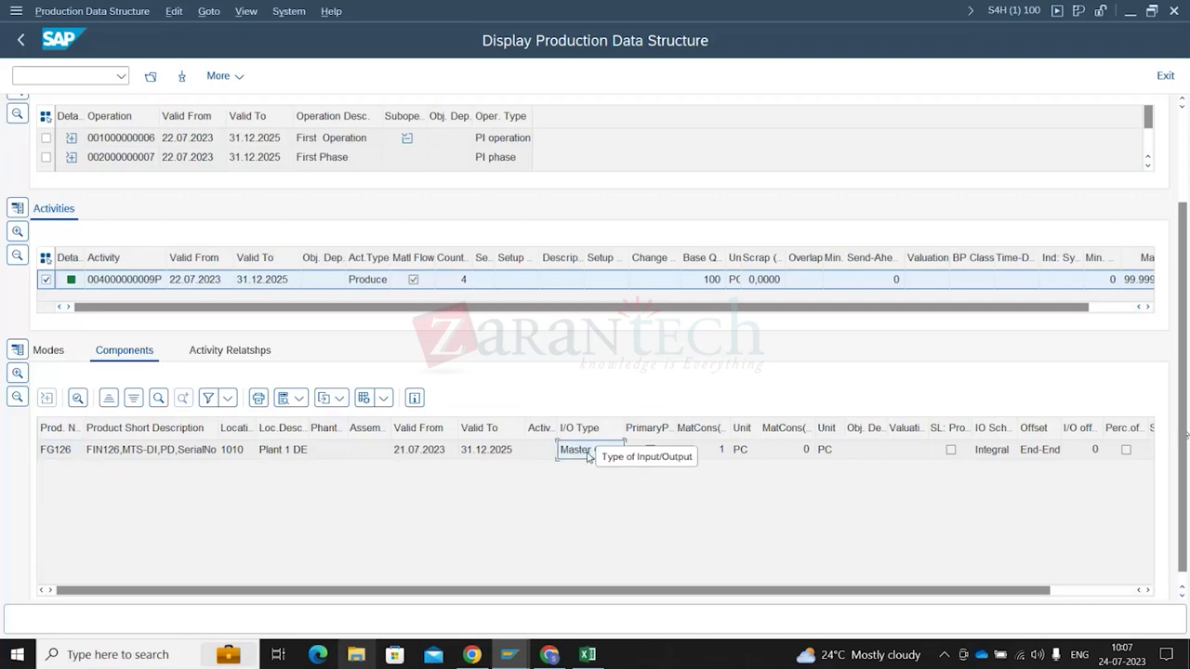
{"action": "left_click", "coordinate": [1041, 454]}
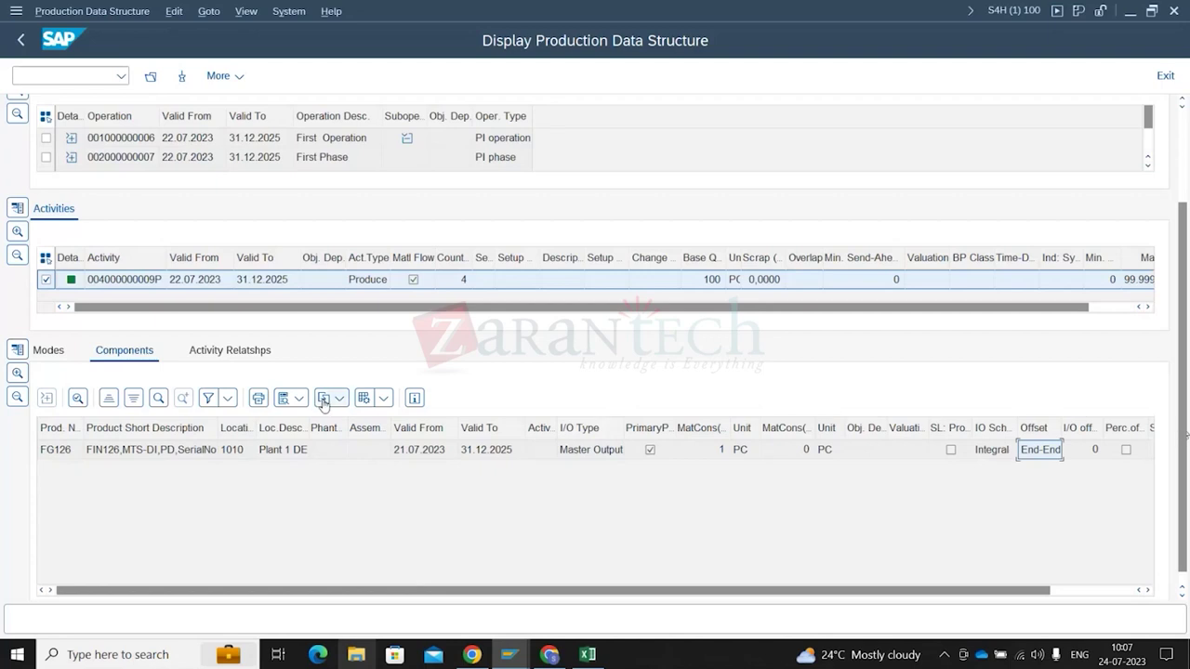
Show the Second Phase activity's relationships, inspecting the mode linkage and relationship type, and widen the minimum and maximum time columns
{"action": "left_click", "coordinate": [232, 355]}
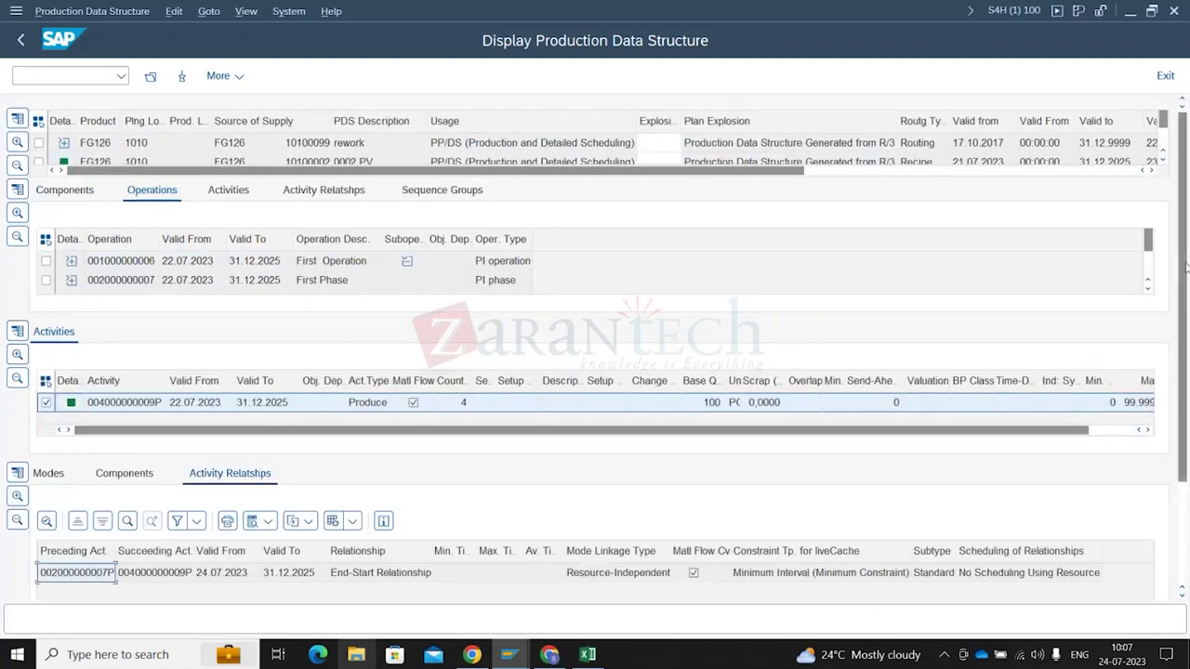
{"action": "left_click_drag", "start_coordinate": [1181, 240], "coordinate": [1181, 340]}
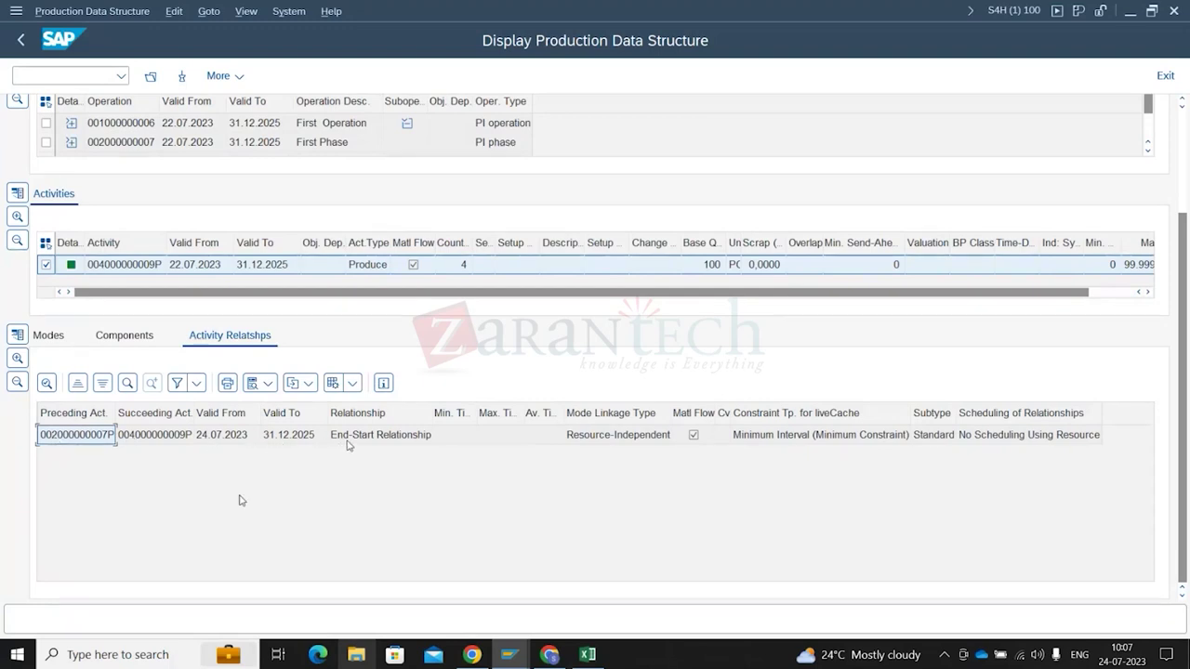
{"action": "left_click", "coordinate": [593, 445]}
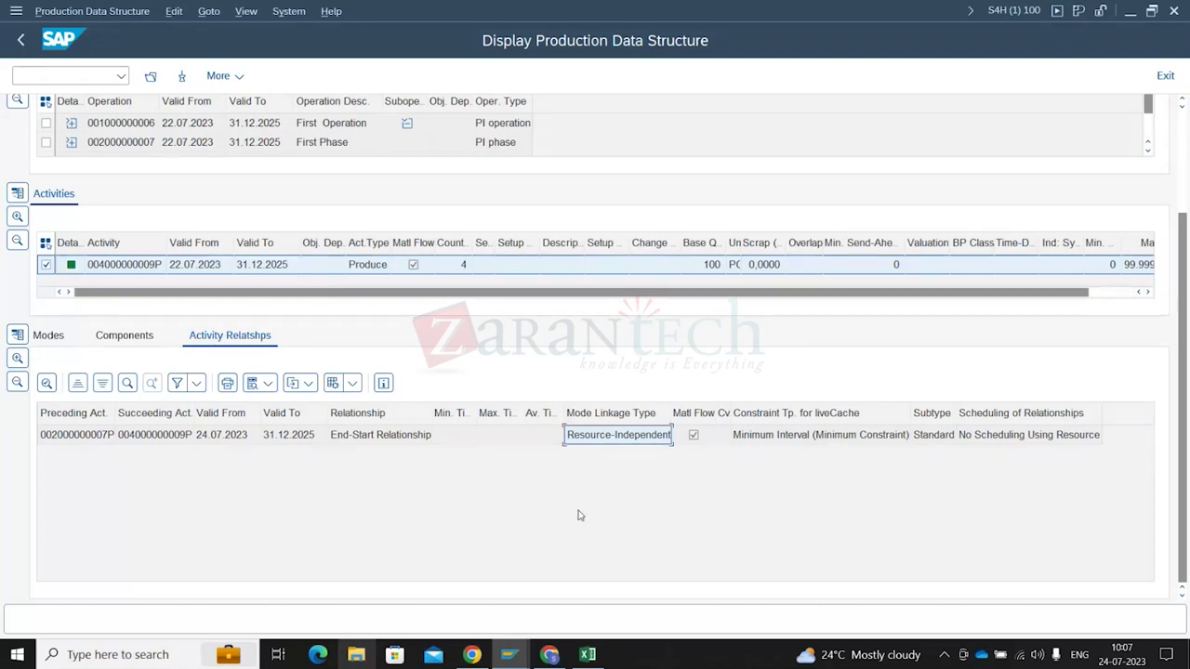
{"action": "left_click", "coordinate": [349, 441]}
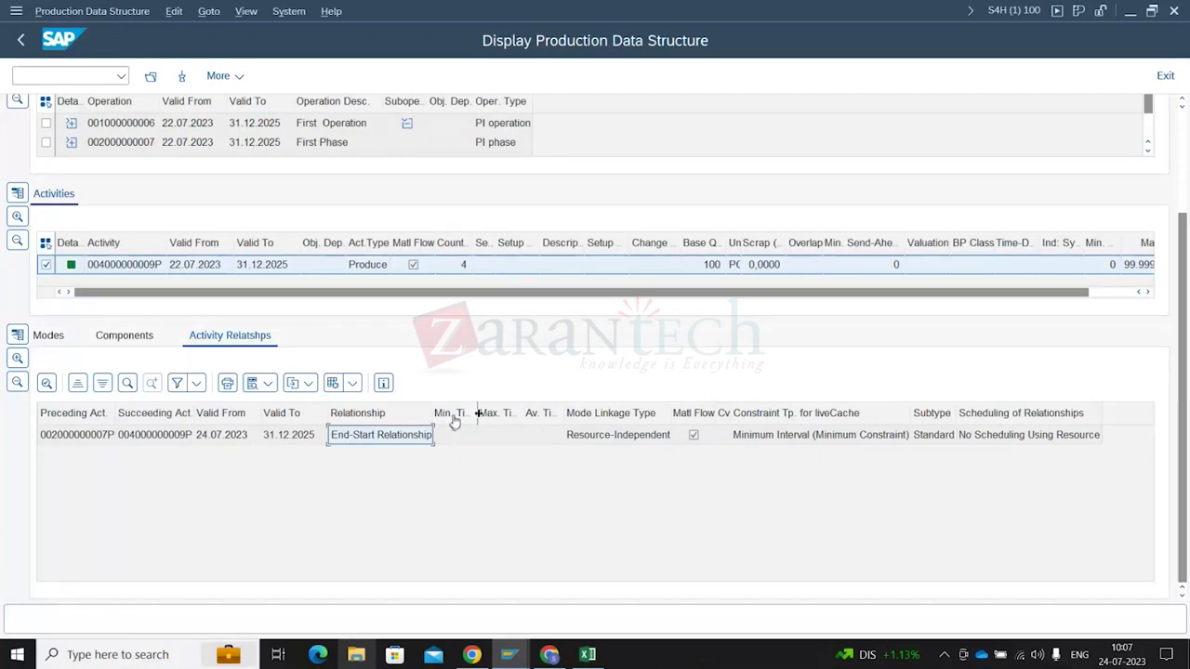
{"action": "left_click_drag", "start_coordinate": [475, 412], "coordinate": [651, 416]}
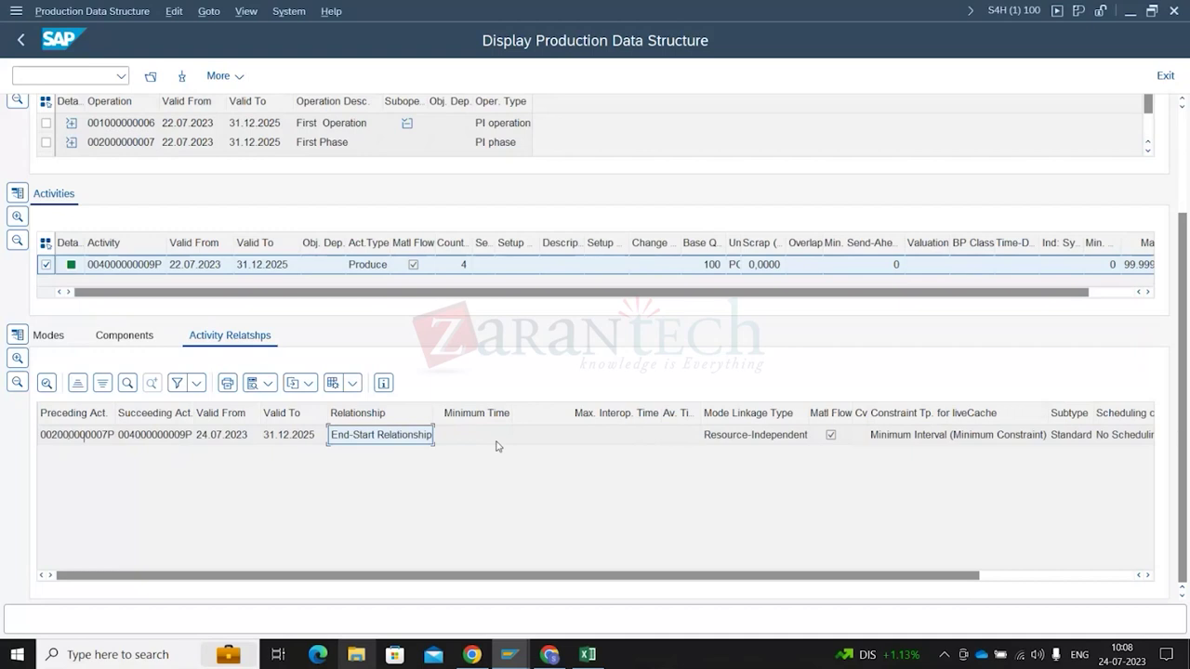
Examine the relationship's succeeding activity and its minimum and maximum interoperation times, widening the minimum time column to show its full heading
{"action": "left_click", "coordinate": [173, 441]}
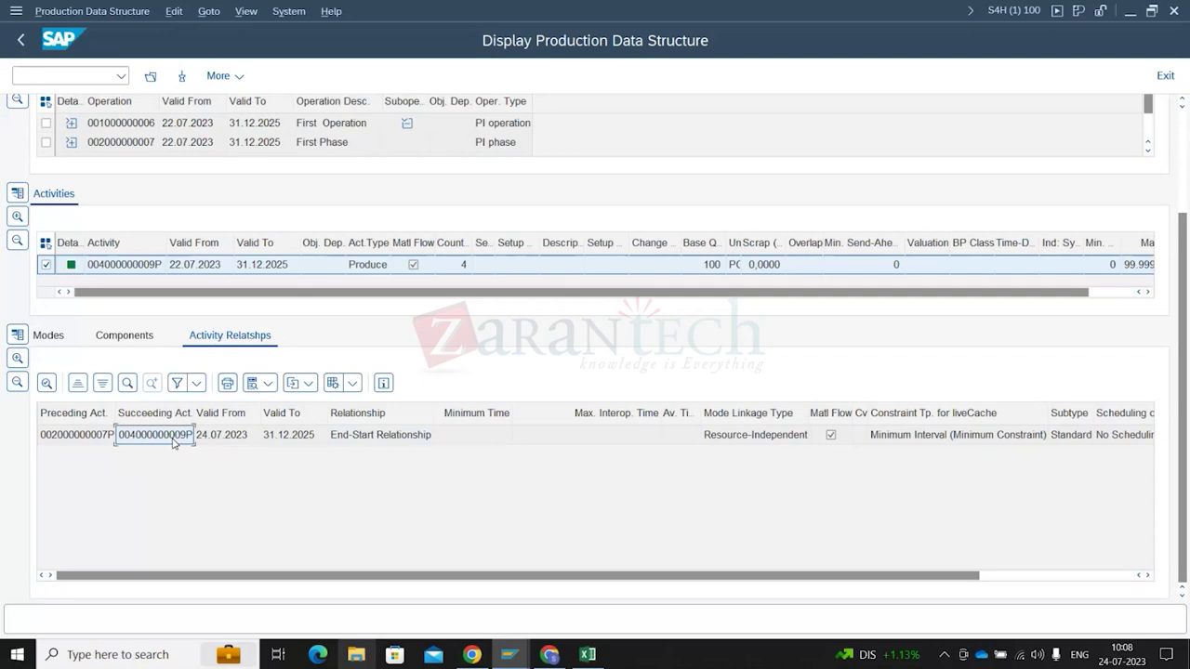
{"action": "left_click", "coordinate": [471, 439]}
{"action": "left_click", "coordinate": [573, 443]}
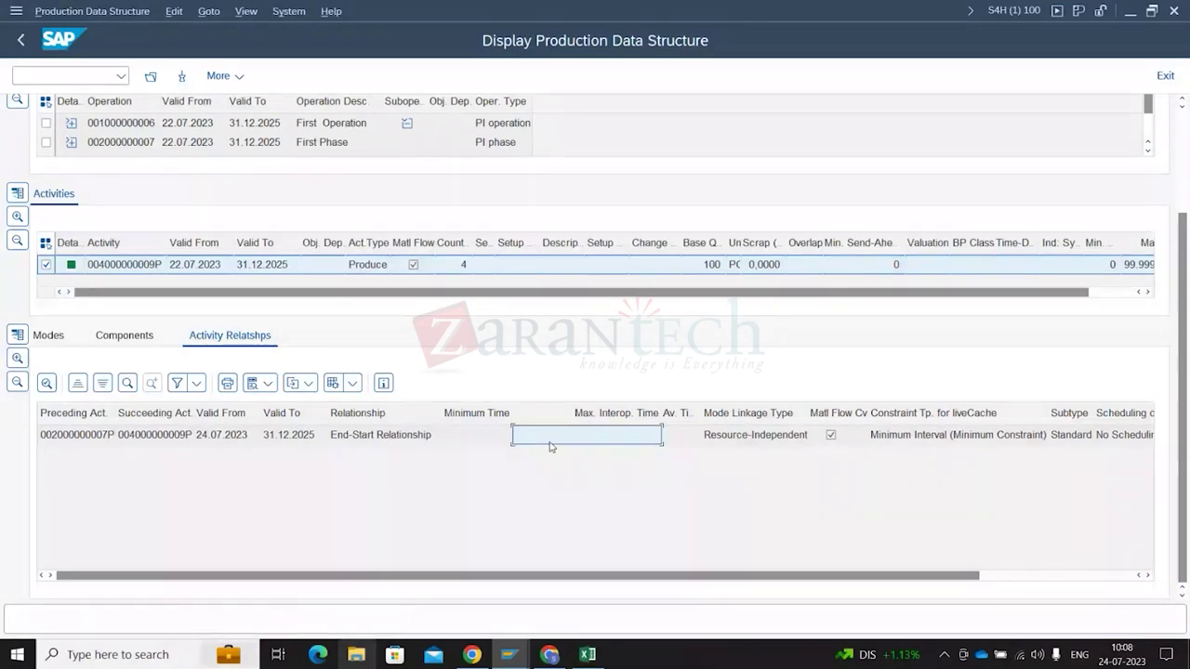
{"action": "left_click", "coordinate": [492, 434]}
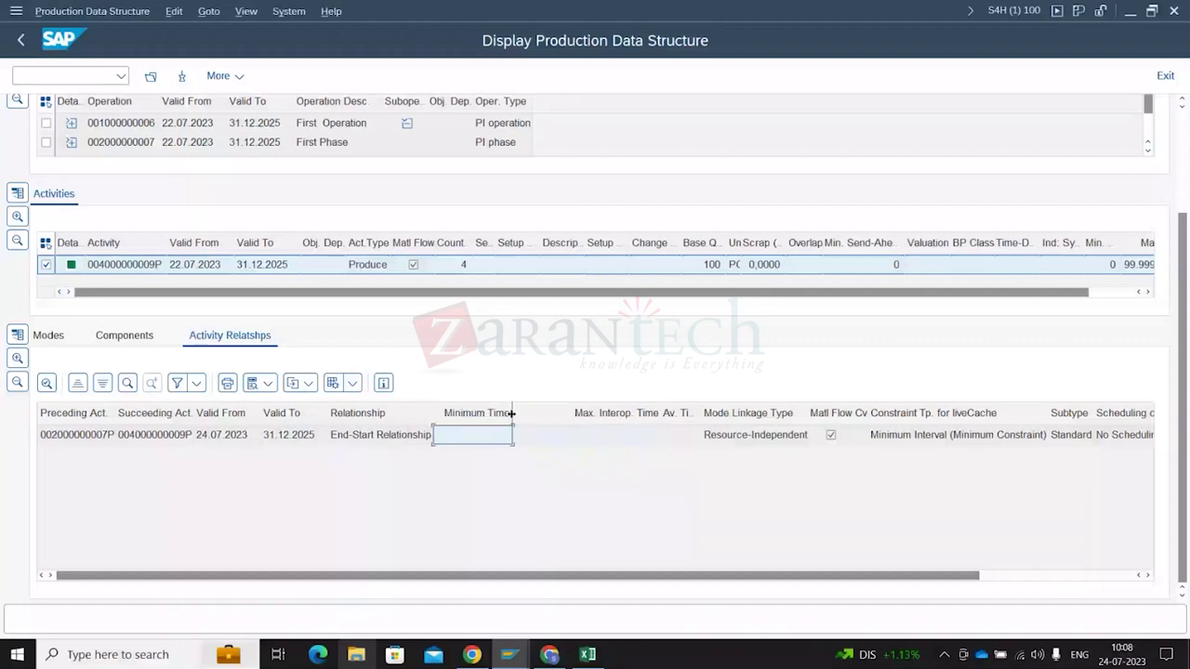
{"action": "left_click_drag", "start_coordinate": [511, 413], "coordinate": [545, 413]}
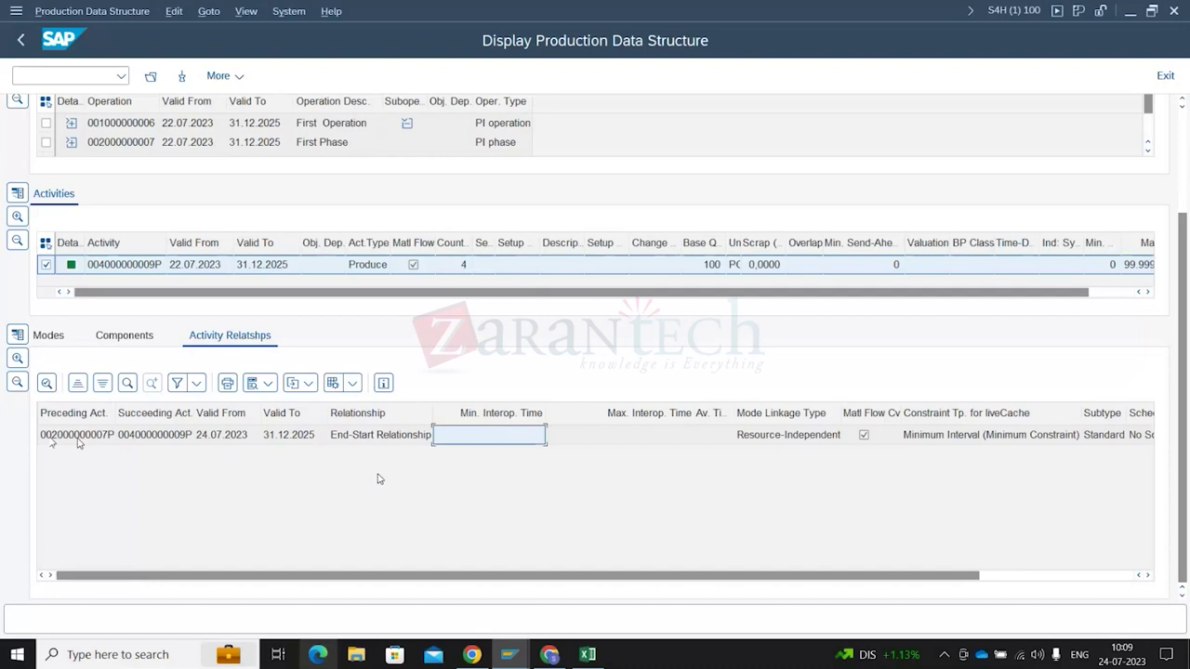
{"action": "left_click", "coordinate": [482, 438]}
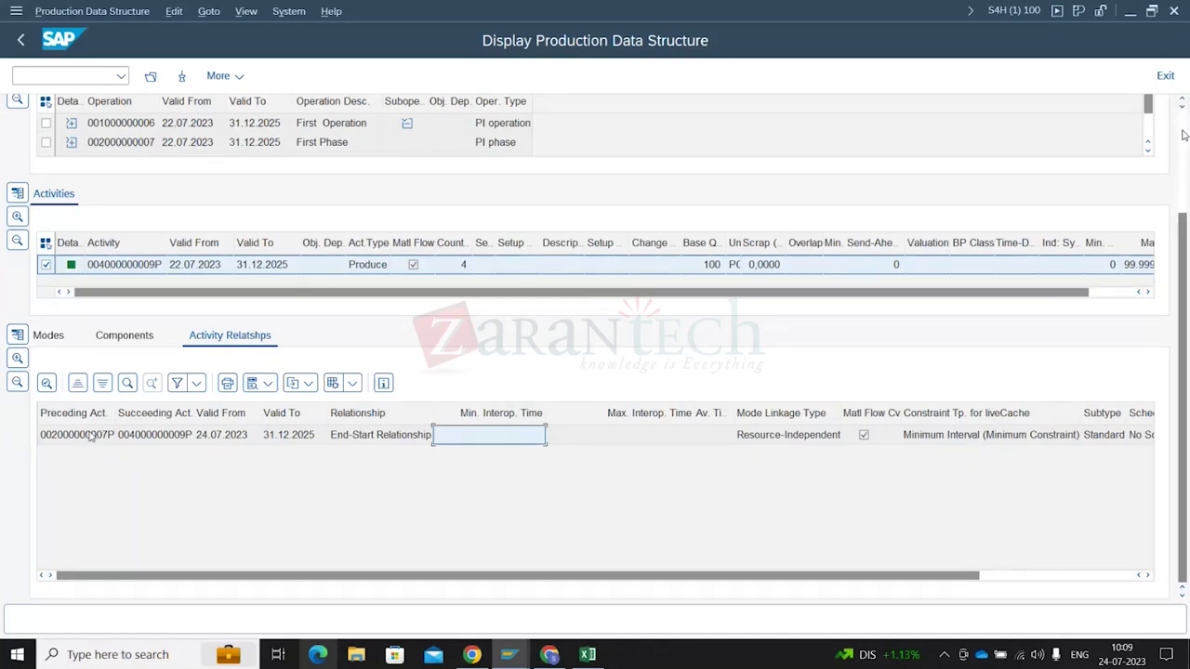
Compare the displayed operations, activities and relationships with the hierarchy diagram in Excel, and return to the activity relationships in SAP
{"action": "scroll", "coordinate": [1185, 137], "scroll_direction": "up", "scroll_amount": 2}
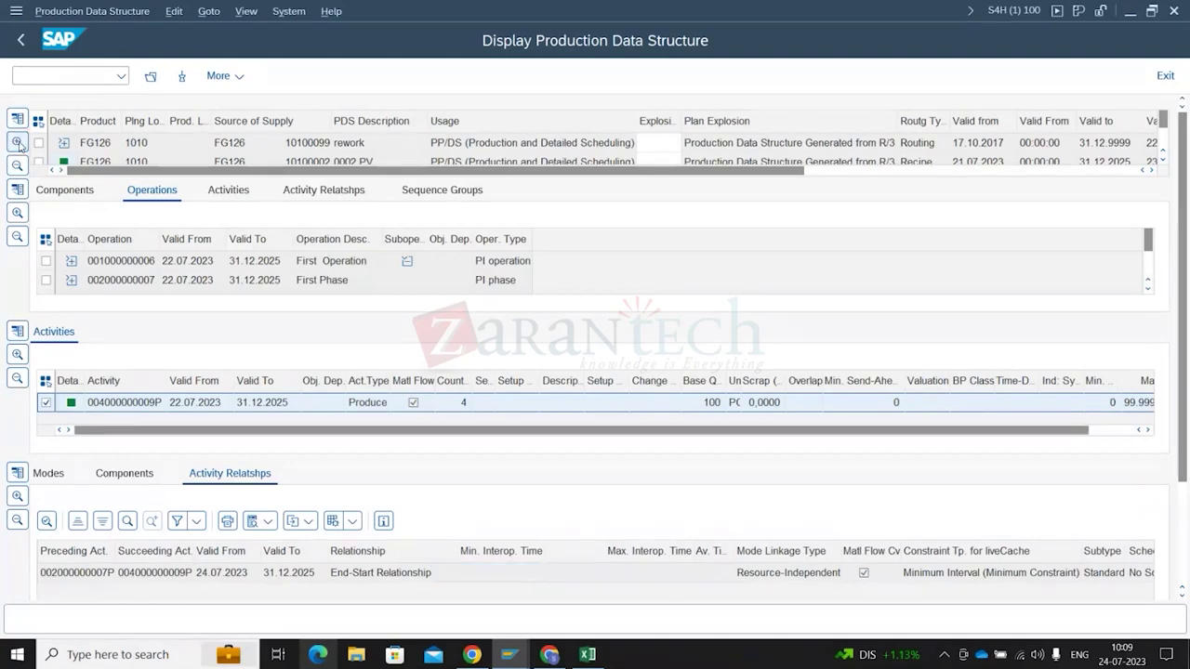
{"action": "scroll", "coordinate": [525, 211], "scroll_direction": "down", "scroll_amount": 3}
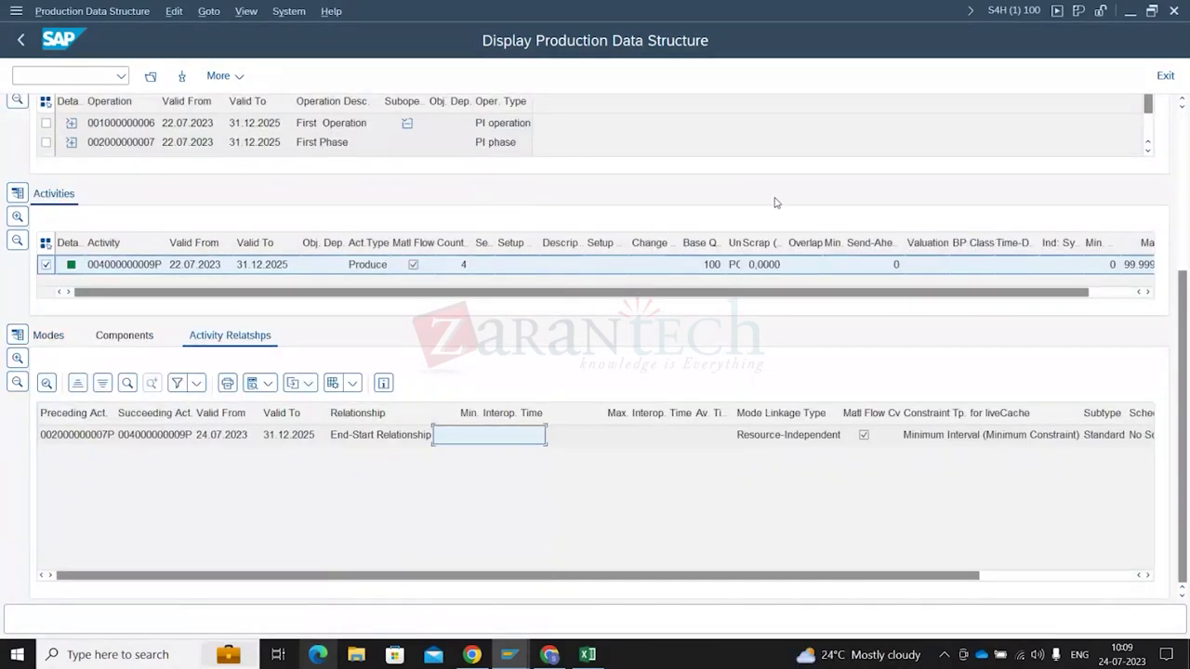
{"action": "scroll", "coordinate": [776, 202], "scroll_direction": "up", "scroll_amount": 4}
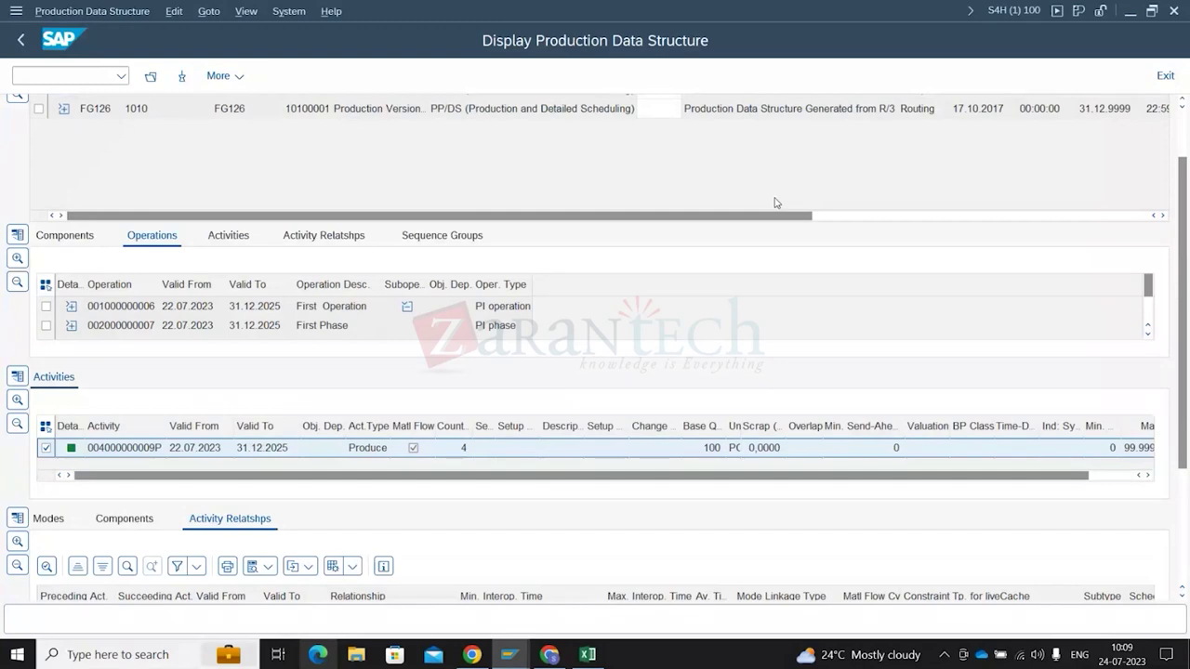
{"action": "key", "text": "alt+Tab"}
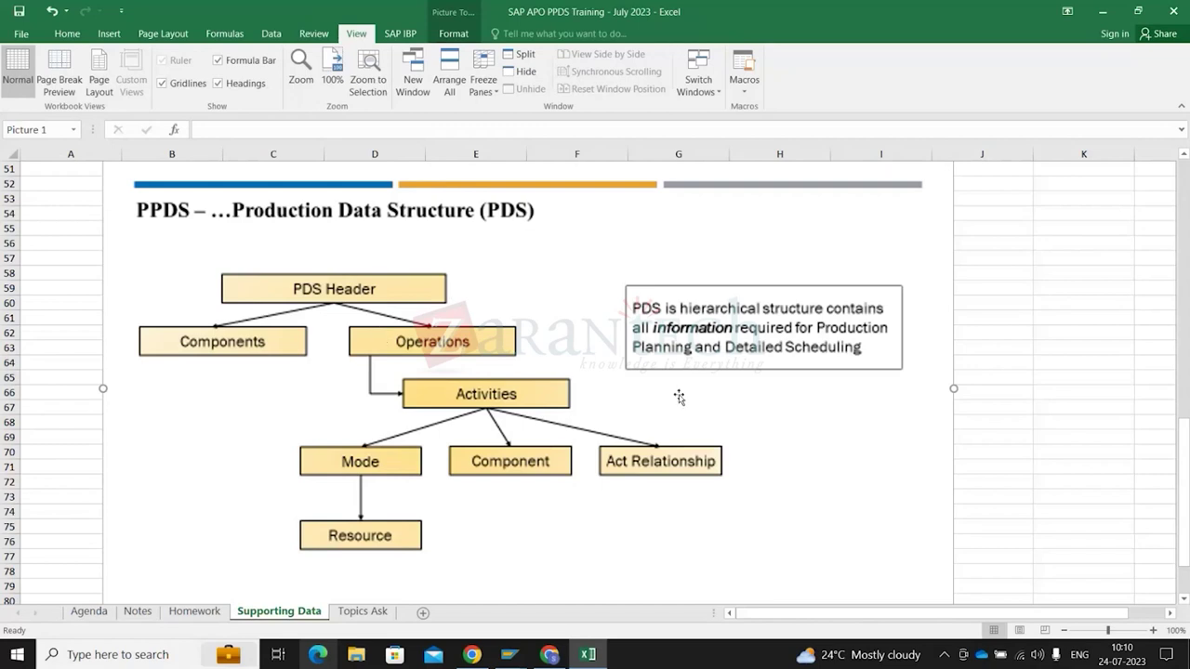
{"action": "key", "text": "alt+Tab"}
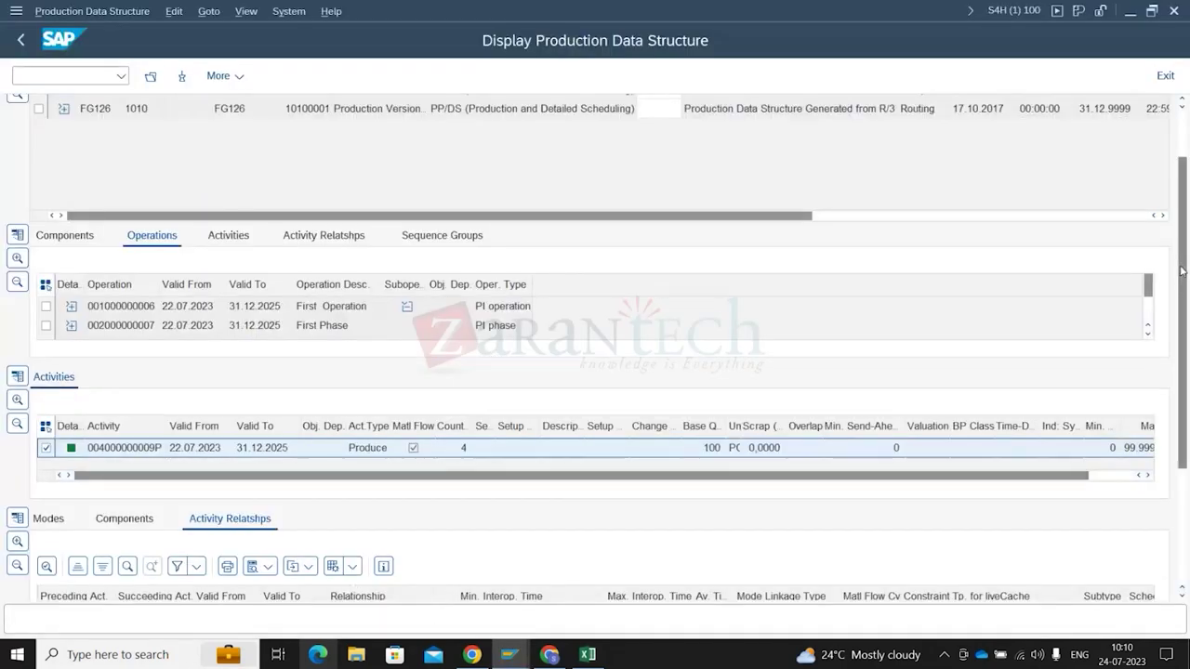
{"action": "left_click_drag", "start_coordinate": [1182, 272], "coordinate": [1181, 410]}
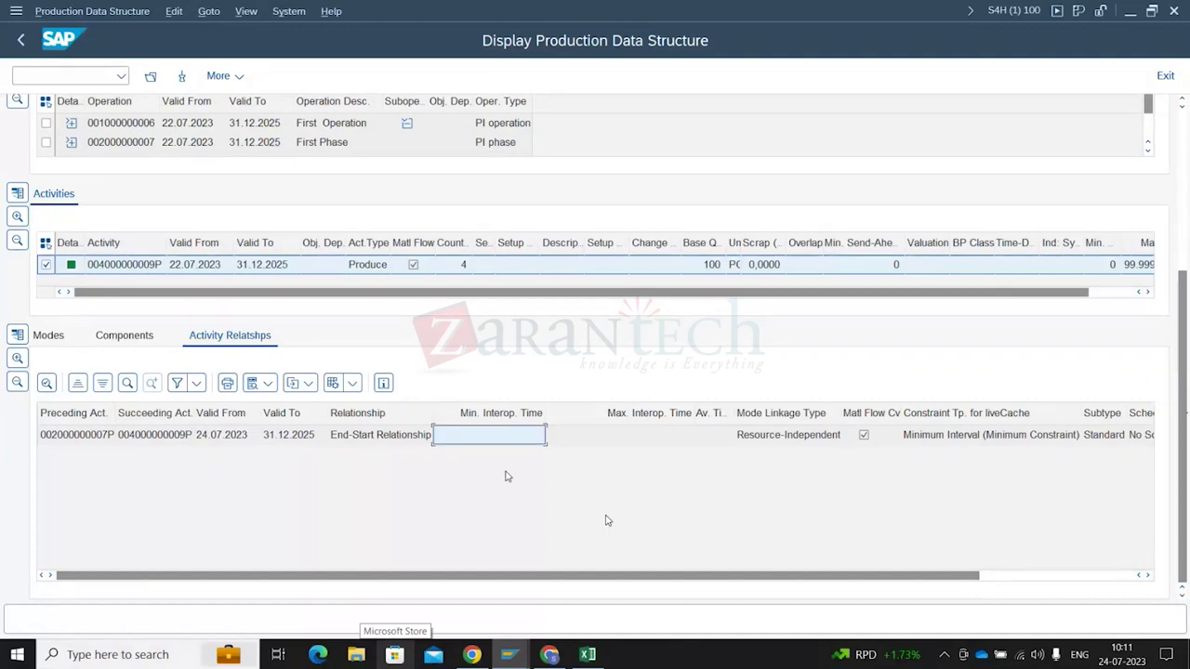
Select the 0002 PV data structure of FG126 and review its header columns, consulting the hierarchy diagram in Excel
{"action": "left_click", "coordinate": [48, 336]}
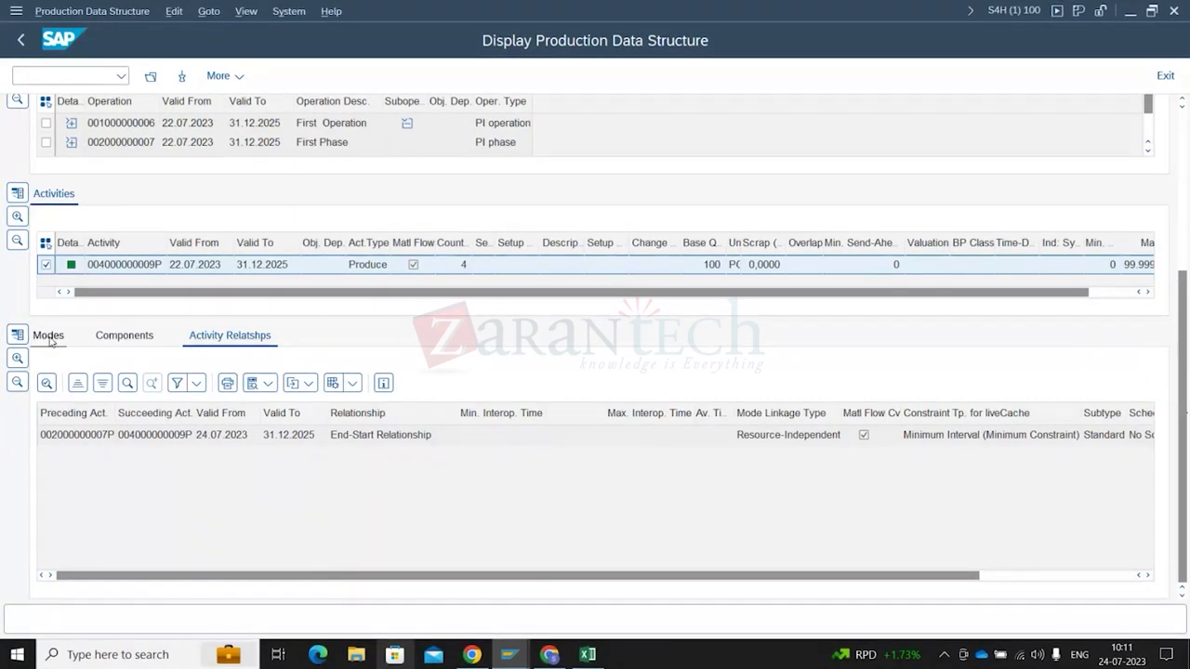
{"action": "left_click", "coordinate": [1183, 123]}
{"action": "left_click", "coordinate": [376, 209]}
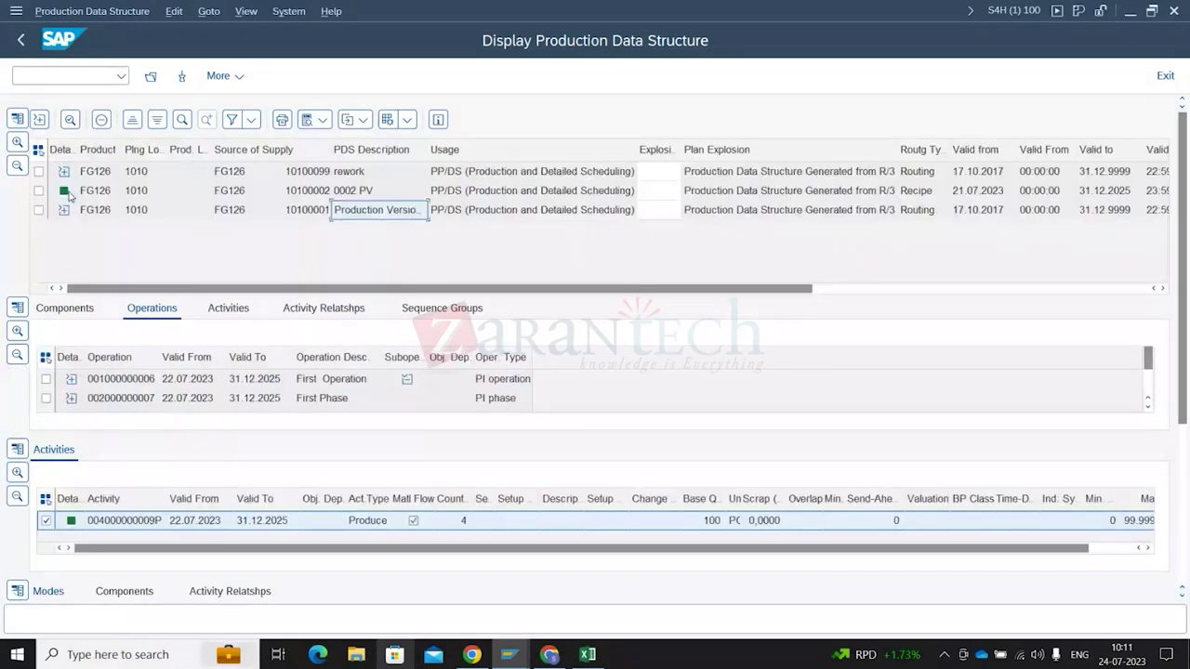
{"action": "left_click", "coordinate": [66, 195]}
{"action": "key", "text": "alt+Tab"}
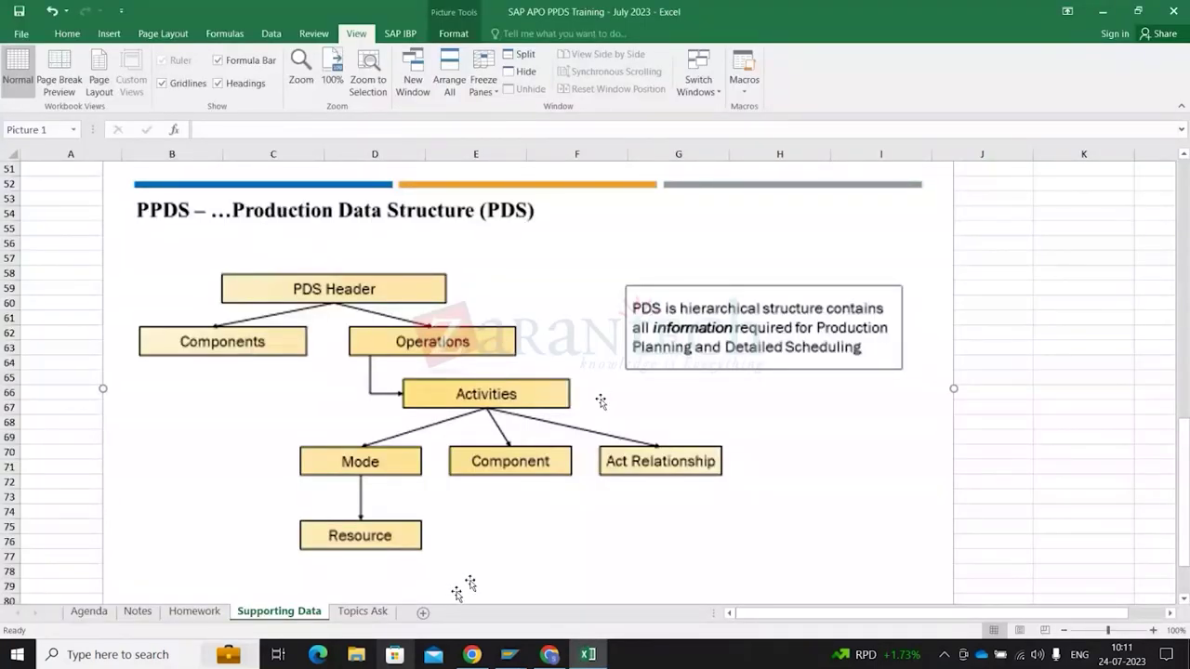
{"action": "key", "text": "alt+Tab"}
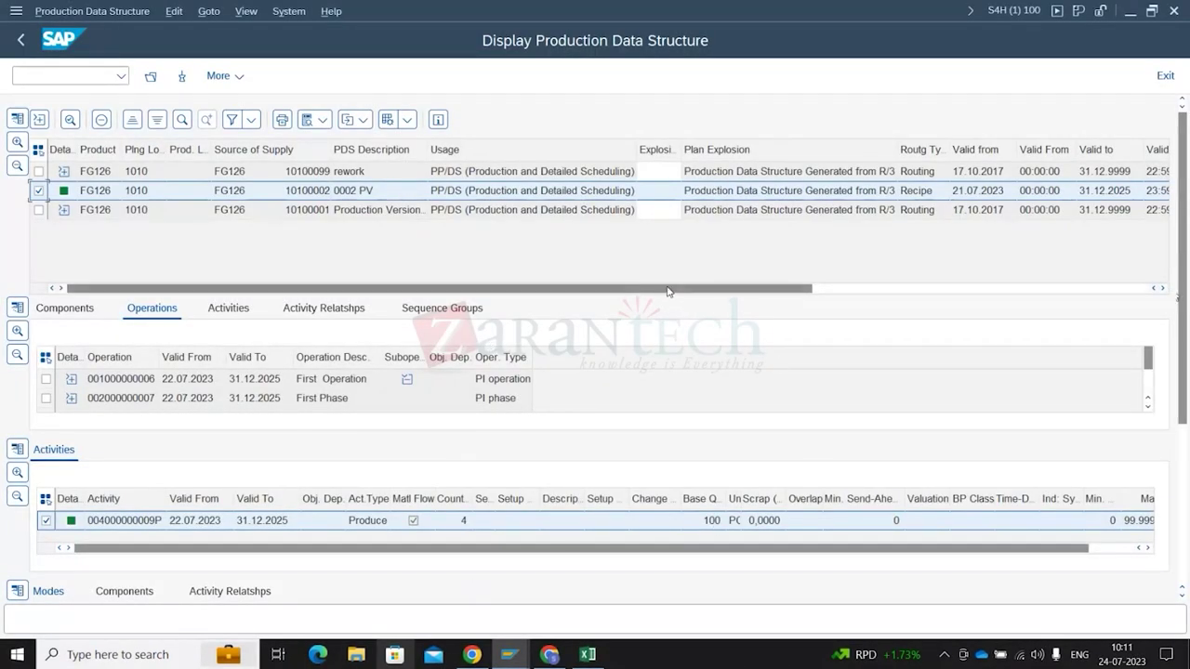
{"action": "left_click_drag", "start_coordinate": [667, 290], "coordinate": [1027, 290]}
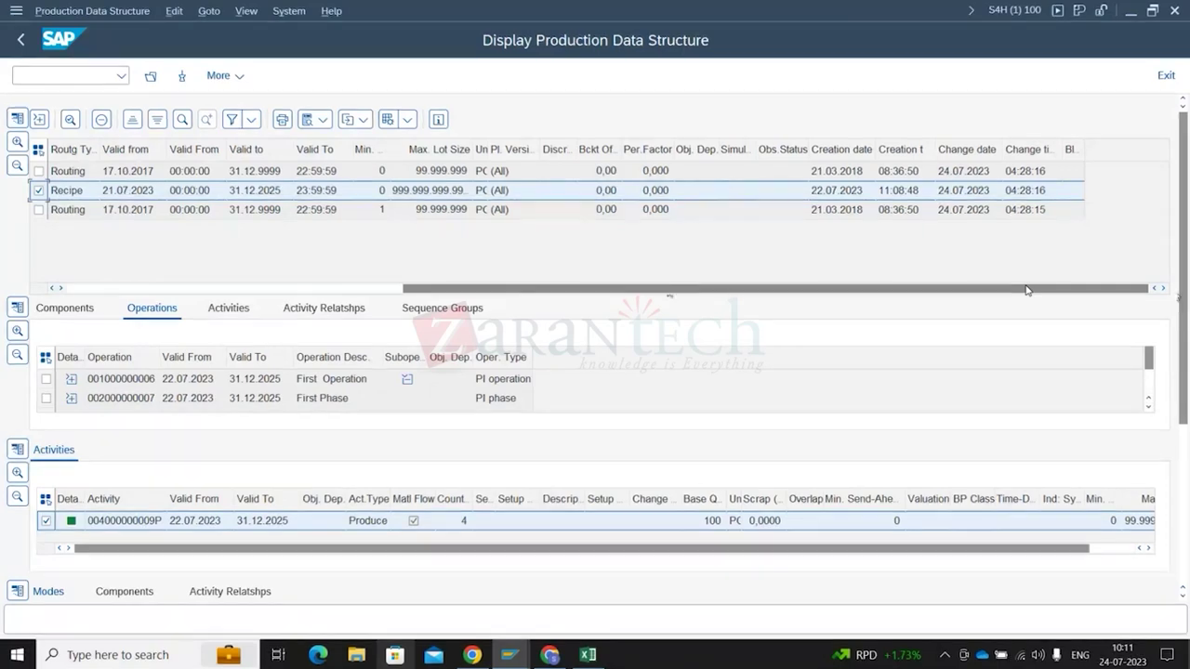
In the Supporting Data sheet in Excel, enter PDS in cell J56 and Airkraft in K56 beside the hierarchy diagram
{"action": "key", "text": "alt+Tab"}
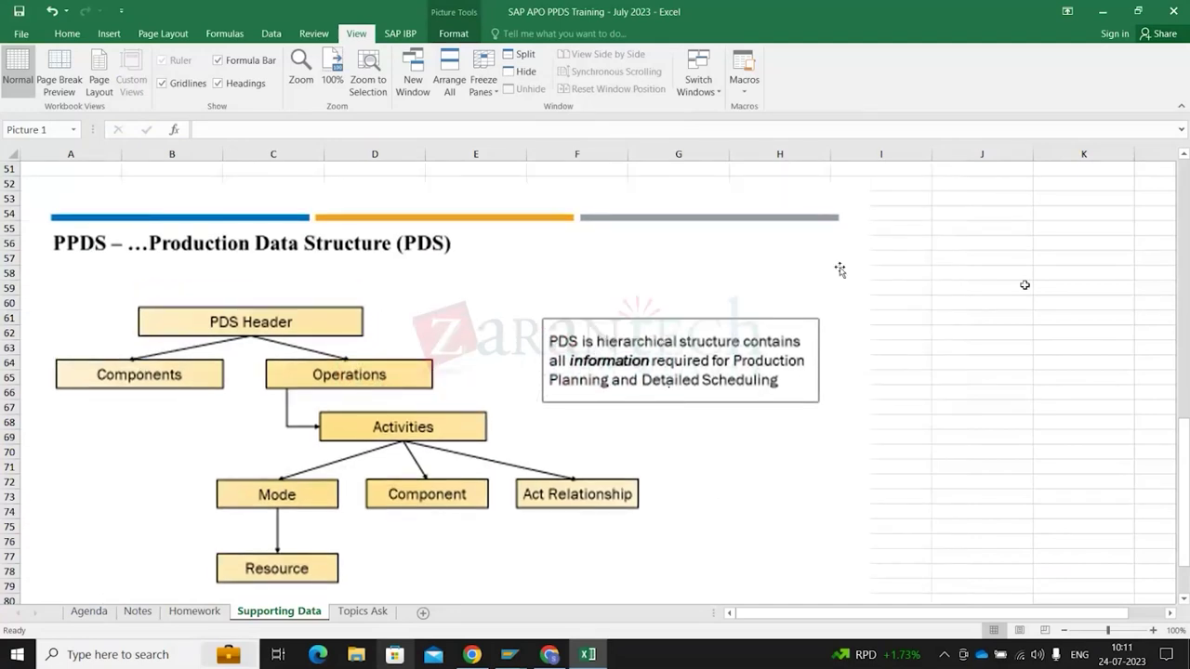
{"action": "left_click", "coordinate": [997, 241]}
{"action": "type", "text": "PDS"}
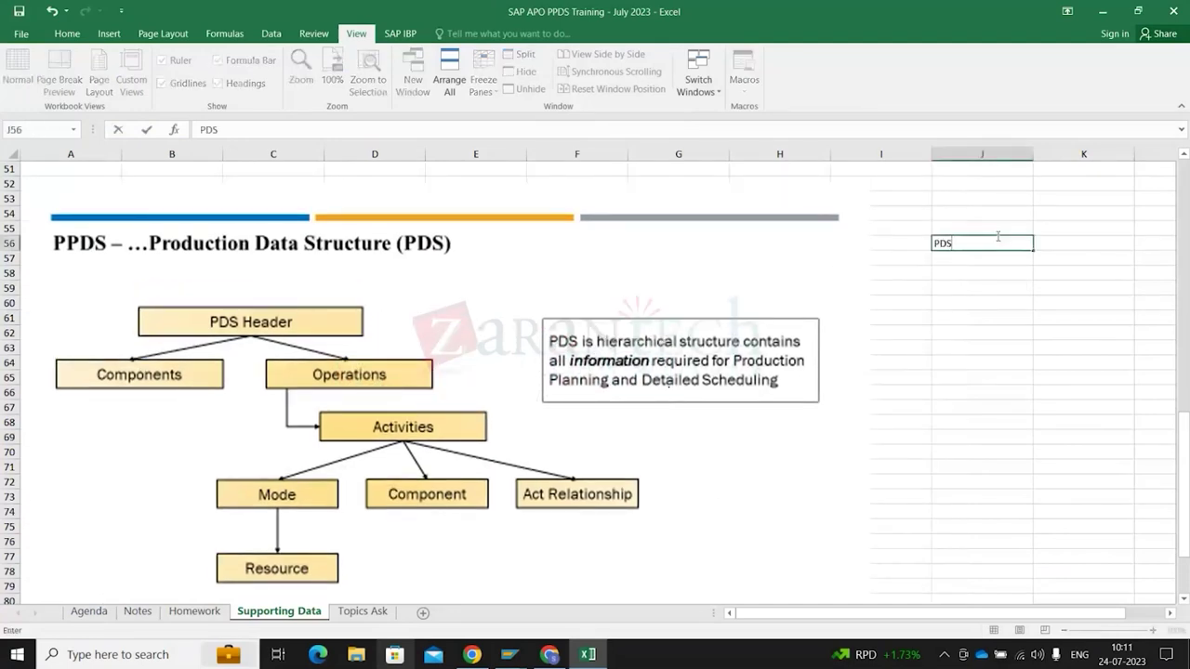
{"action": "left_click", "coordinate": [1072, 245]}
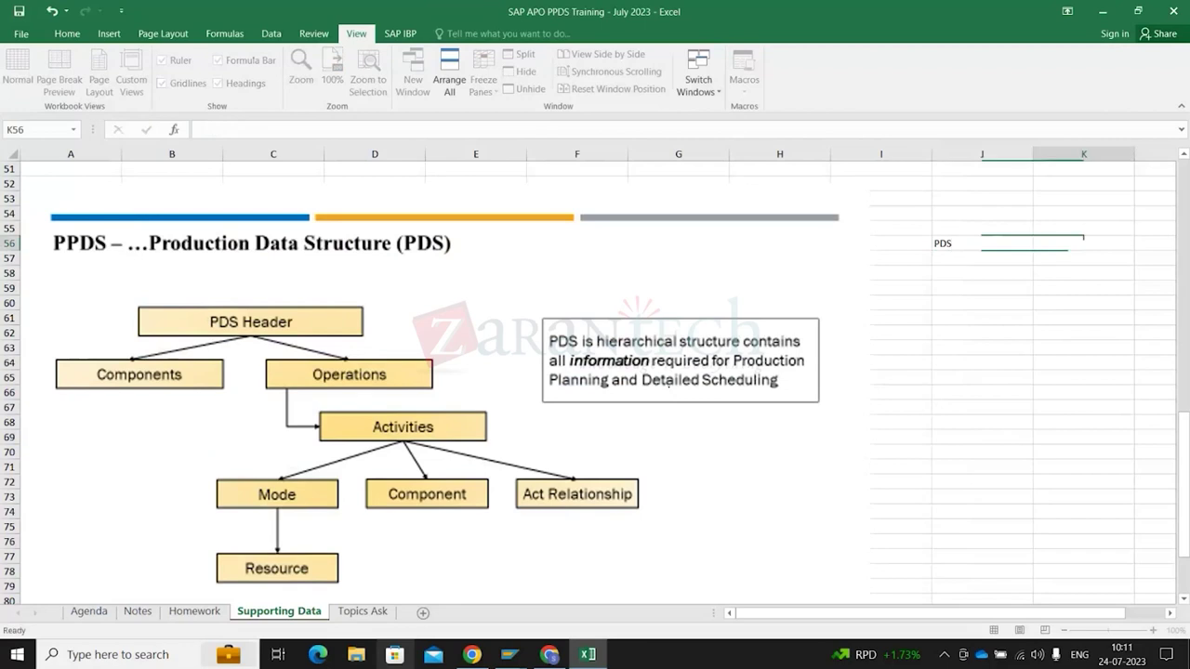
{"action": "type", "text": "Airkra"}
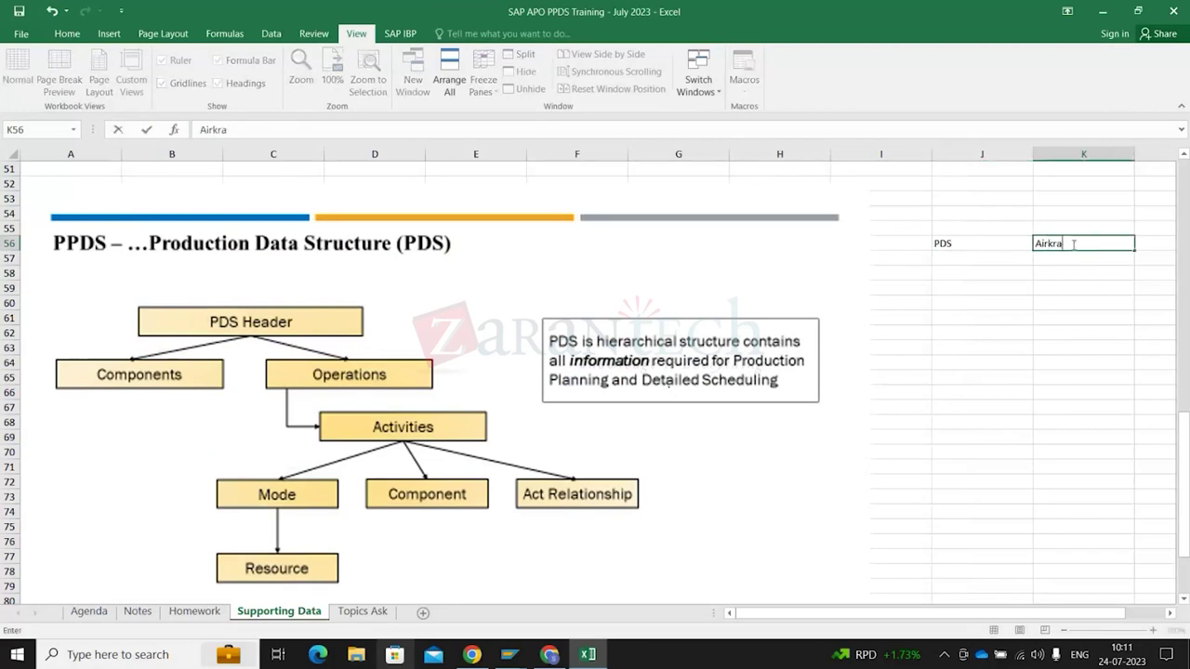
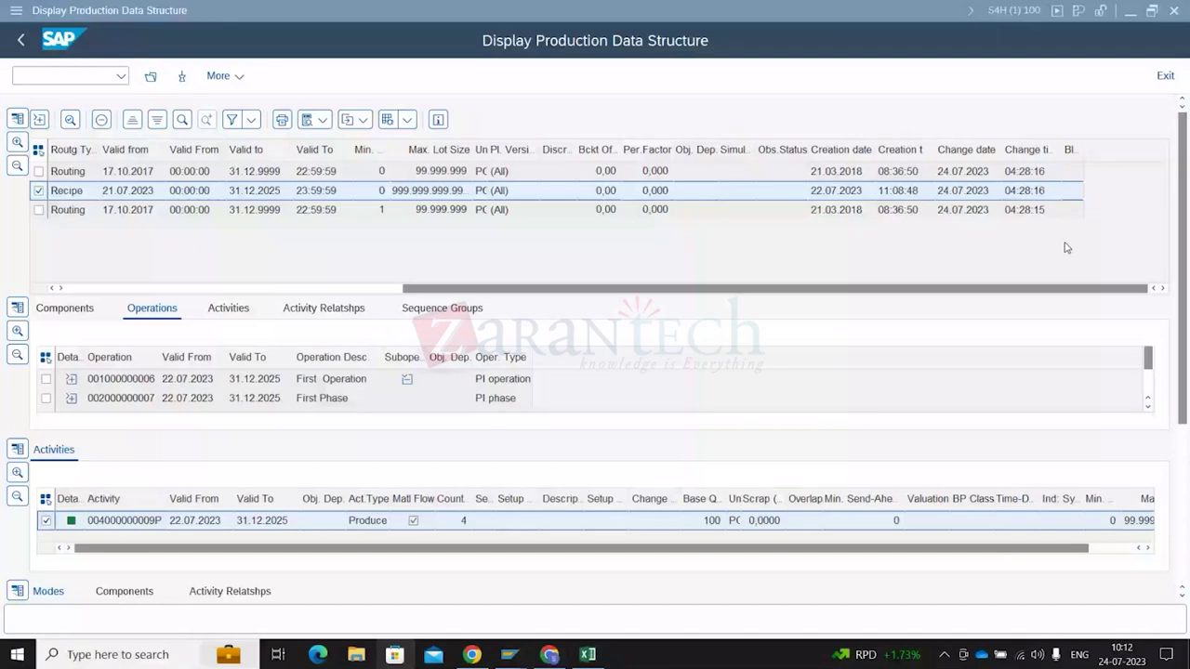
Review the Excel notes, going from the PDS1 entry in J58 to the PDS and Airkraft heading cells J56:K56
{"action": "key", "text": "alt+Tab"}
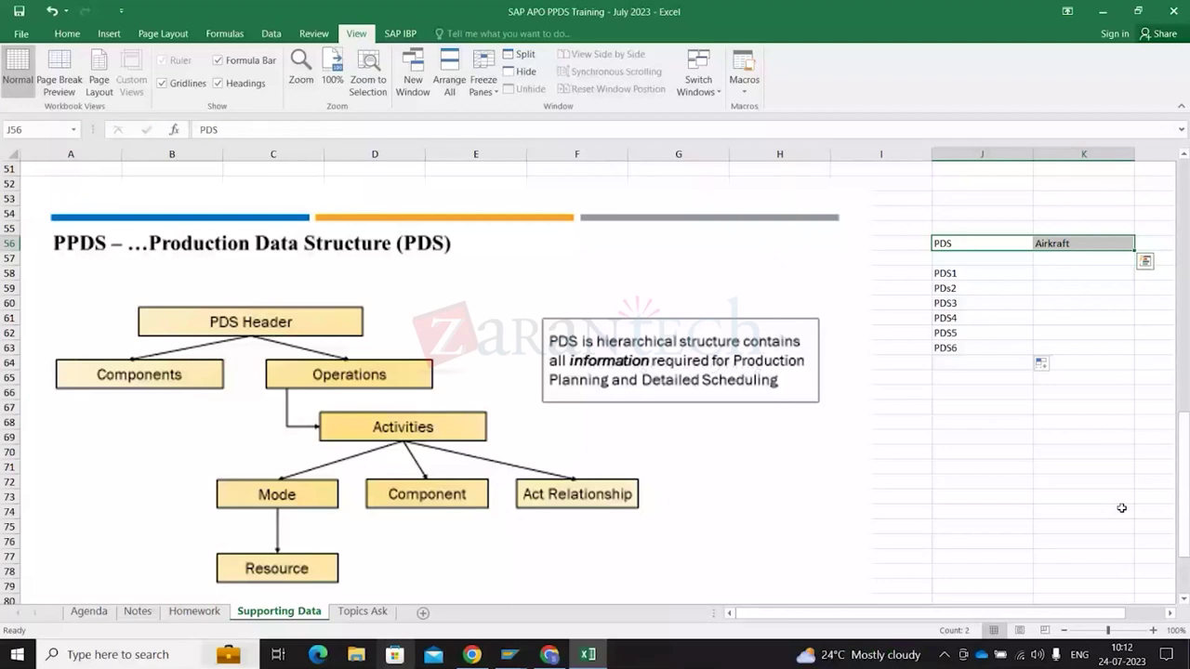
{"action": "left_click", "coordinate": [976, 274]}
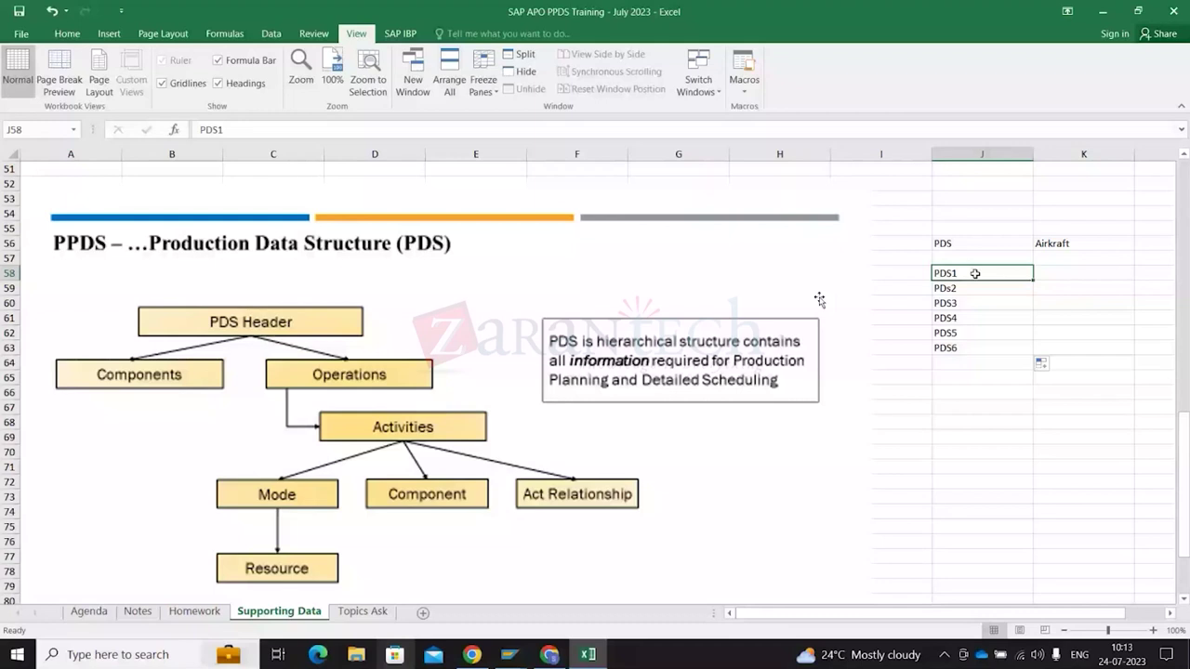
{"action": "left_click_drag", "start_coordinate": [948, 242], "coordinate": [1112, 240]}
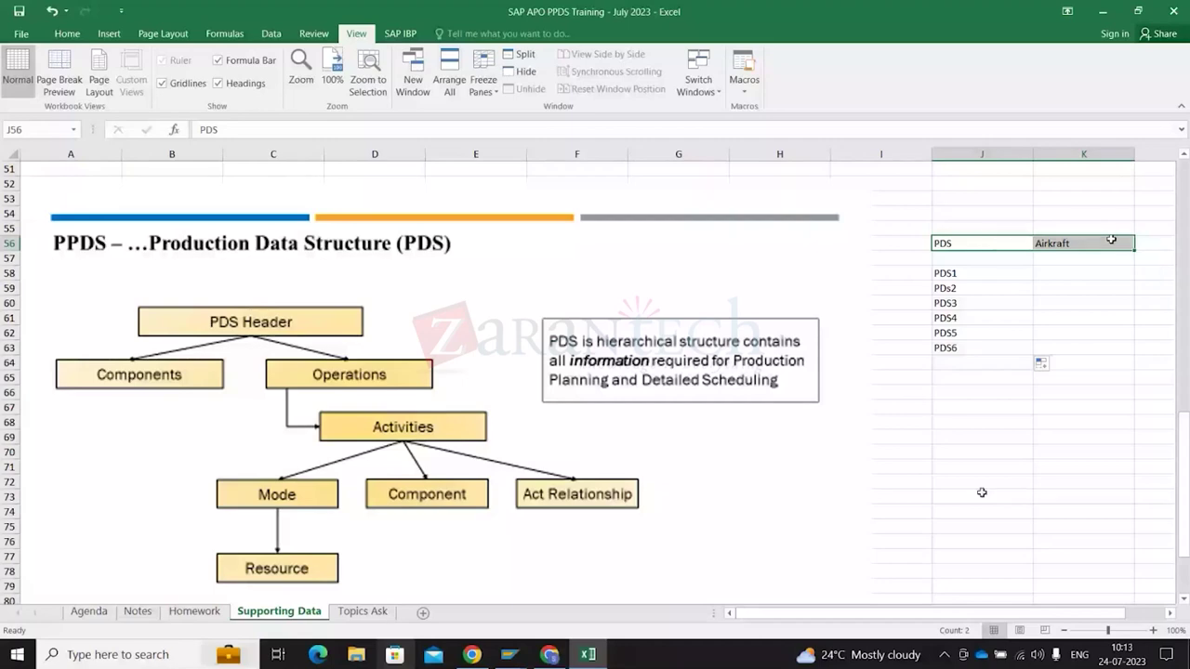
In SAP, open the details of FG126's data structure 10100001 and examine its components, including the assembly indicator for SG21
{"action": "key", "text": "alt+Tab"}
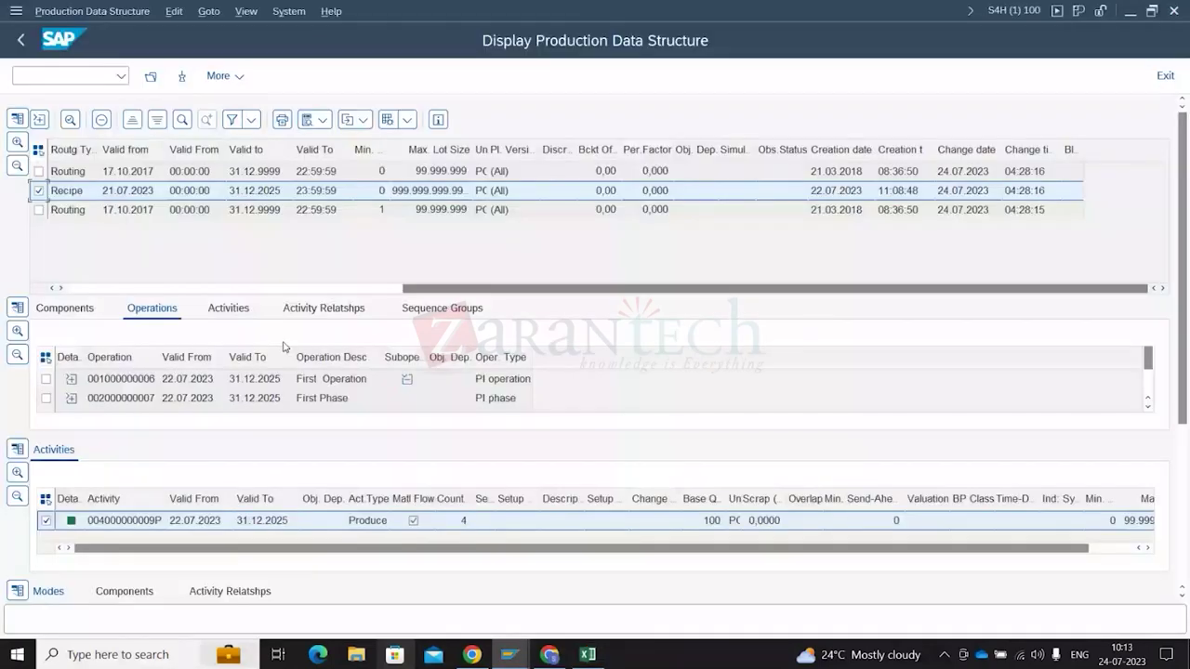
{"action": "left_click", "coordinate": [18, 142]}
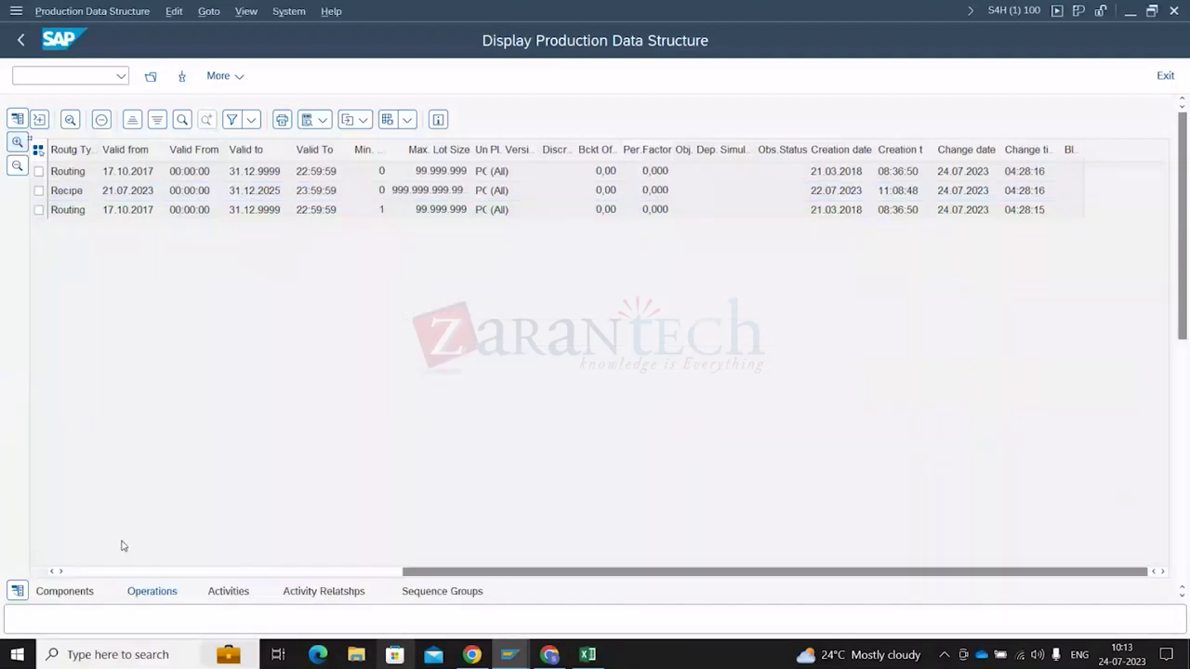
{"action": "left_click", "coordinate": [76, 572]}
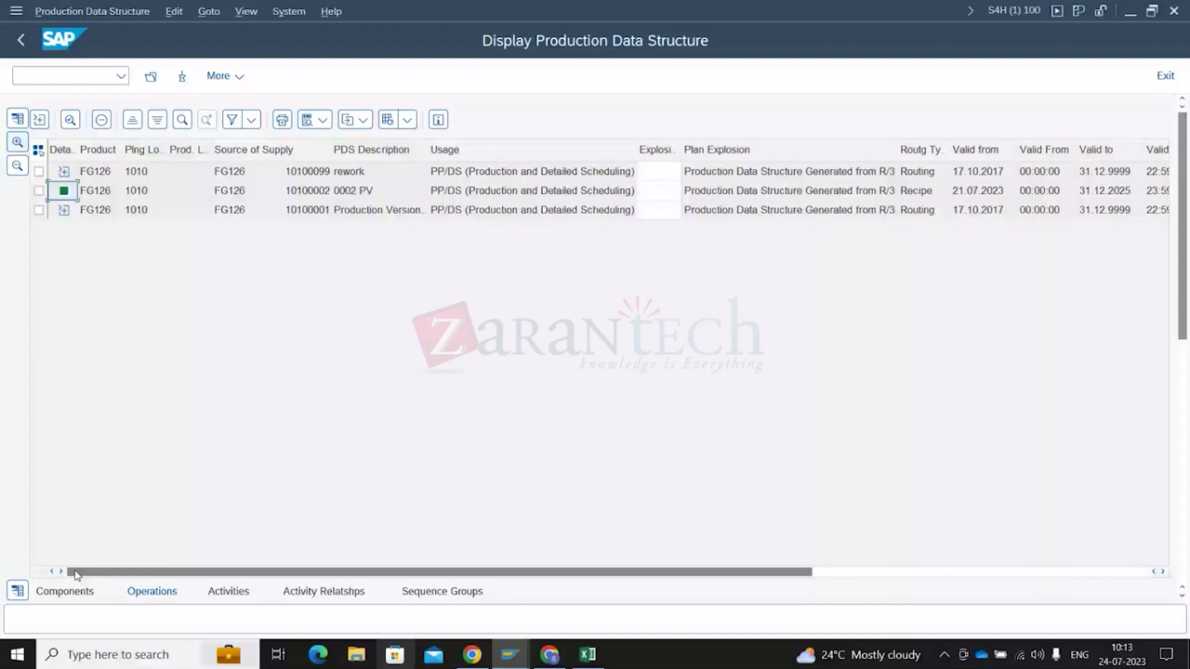
{"action": "left_click", "coordinate": [64, 213]}
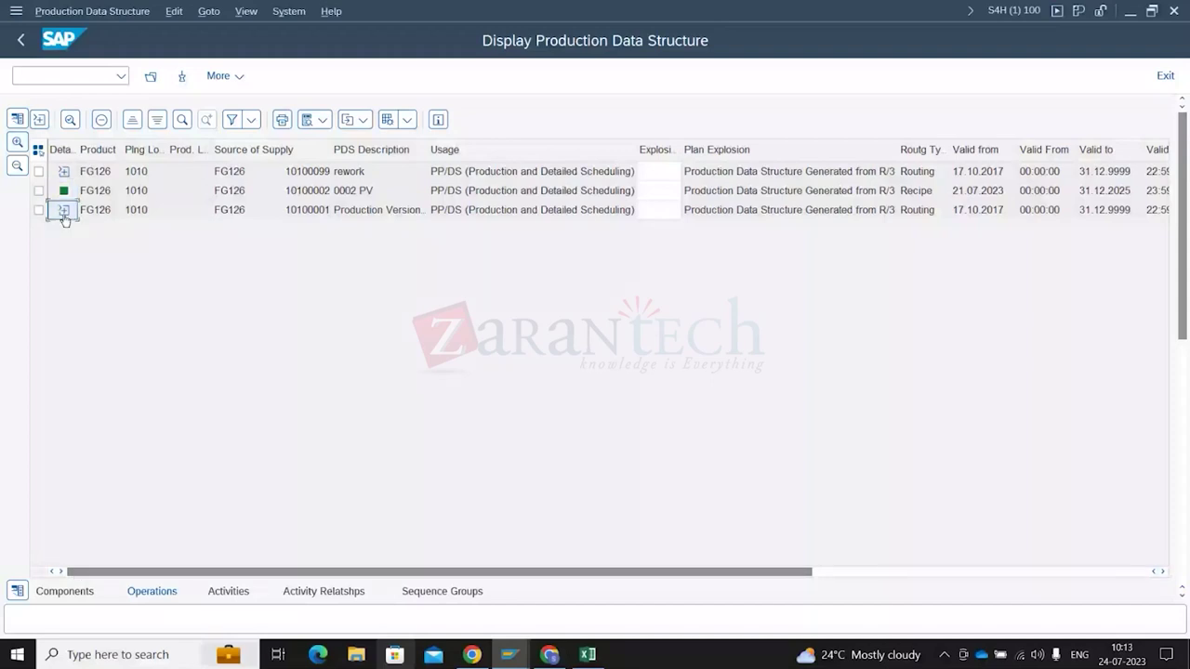
{"action": "left_click", "coordinate": [64, 213]}
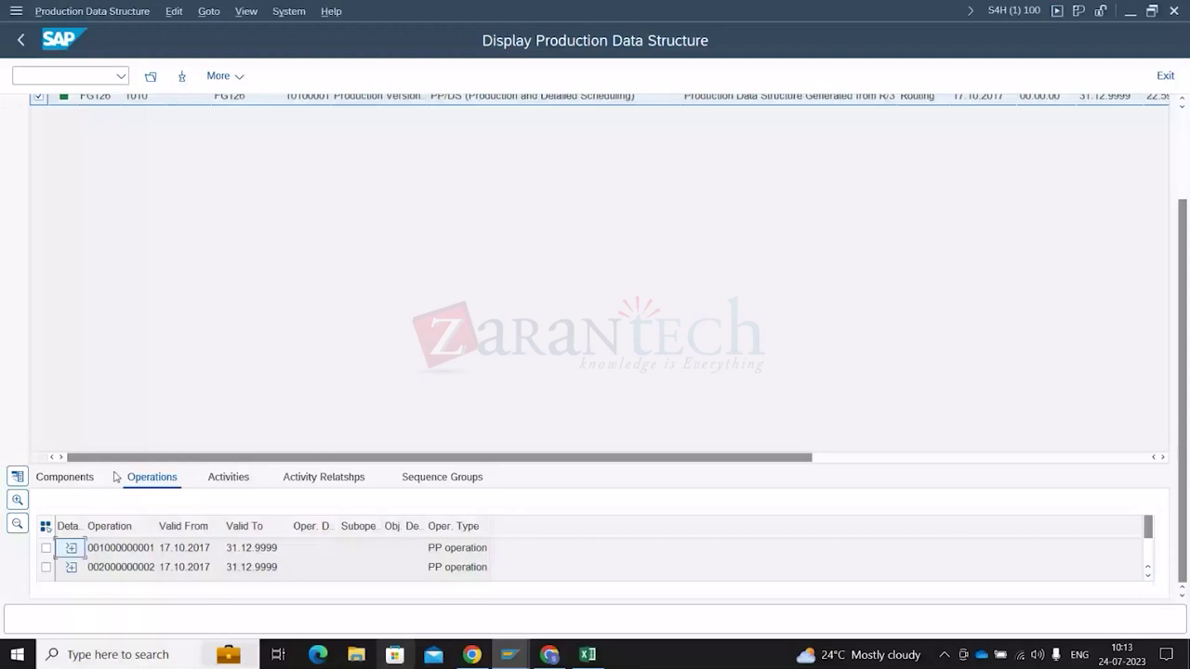
{"action": "left_click", "coordinate": [65, 478]}
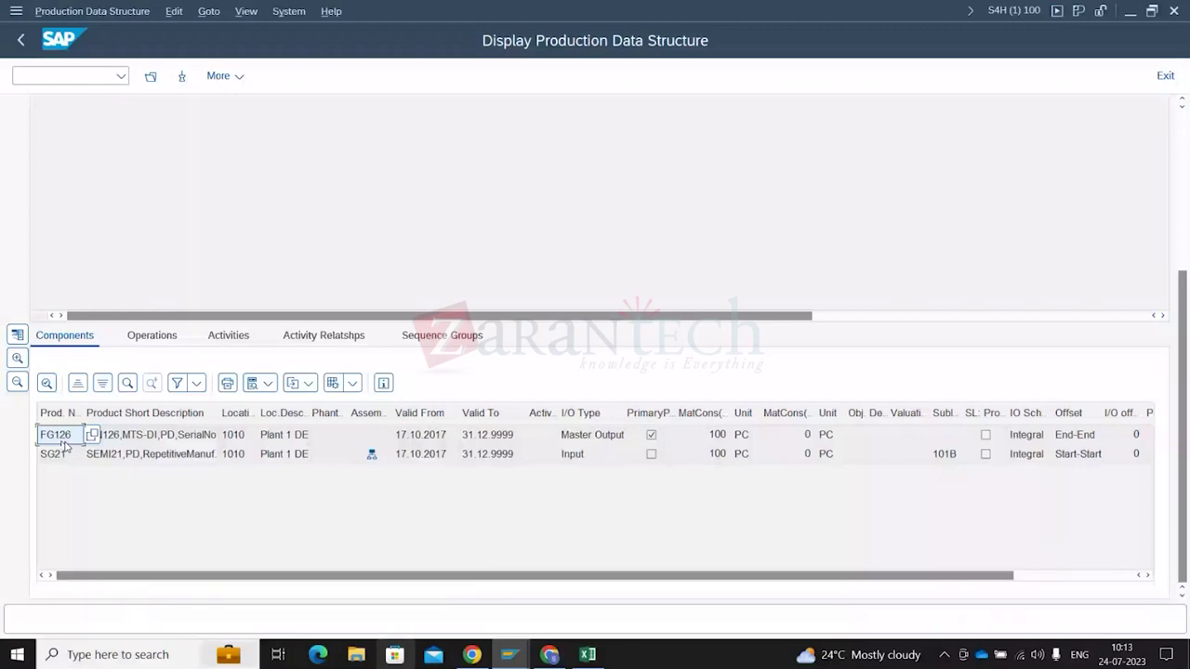
{"action": "mouse_move", "coordinate": [373, 465]}
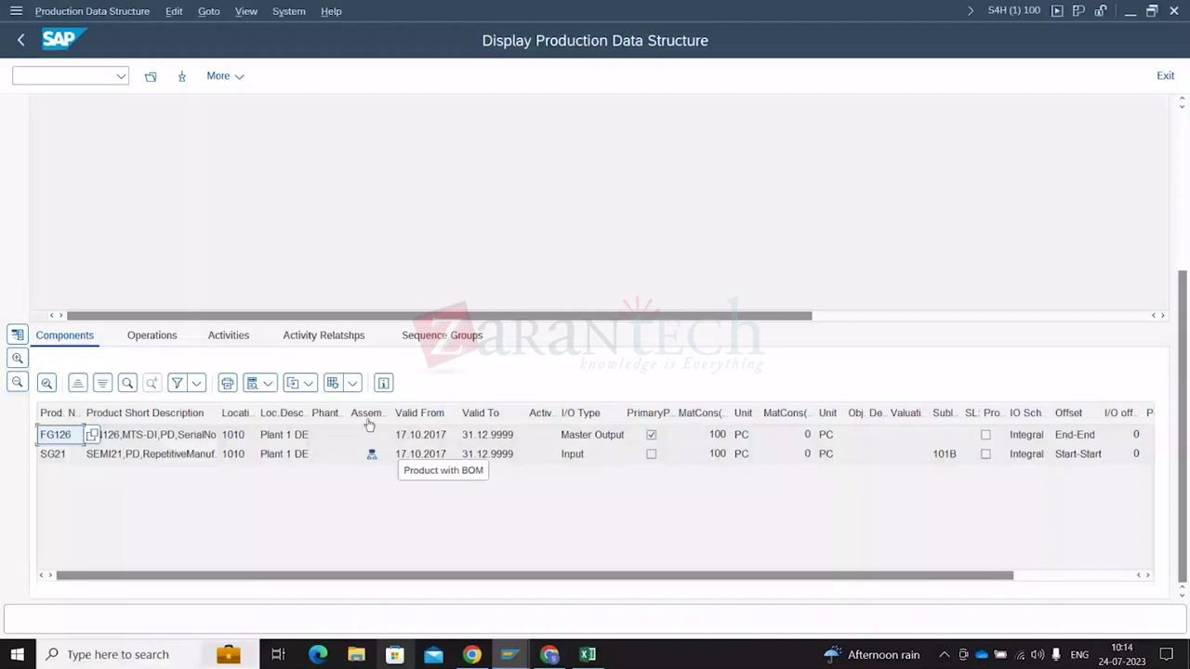
Load the PP/DS production data structure of component SG21 at location 1010 from its assembly indicator, replacing the results list
{"action": "scroll", "coordinate": [324, 98], "scroll_direction": "up", "scroll_amount": 3}
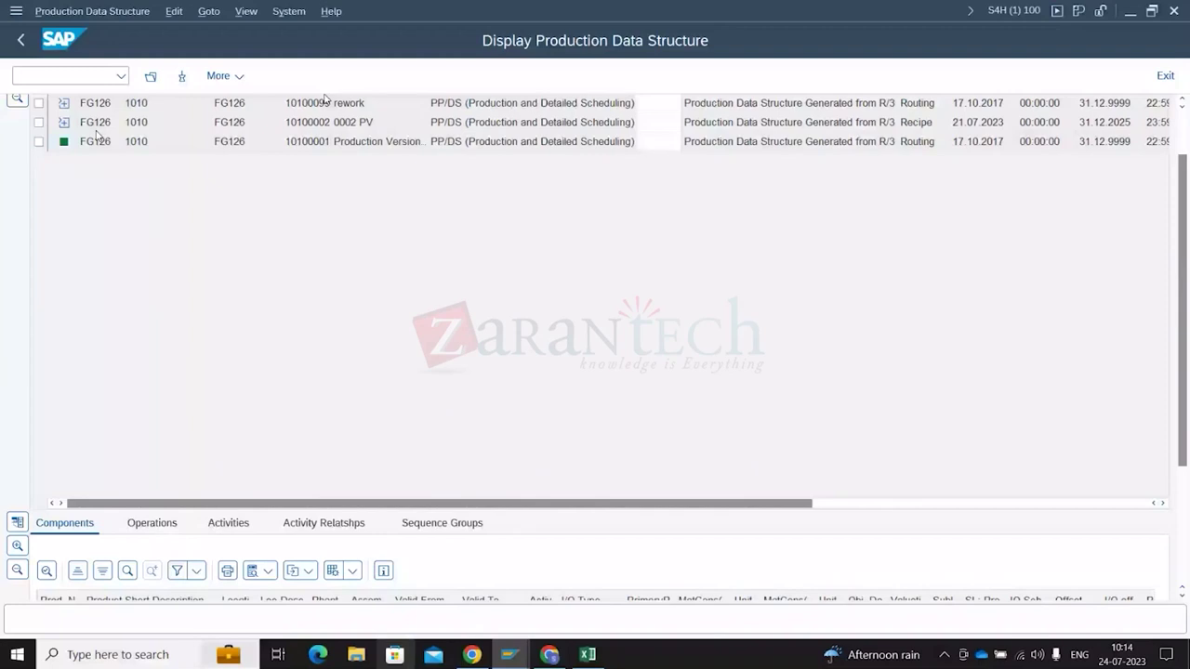
{"action": "left_click", "coordinate": [19, 101]}
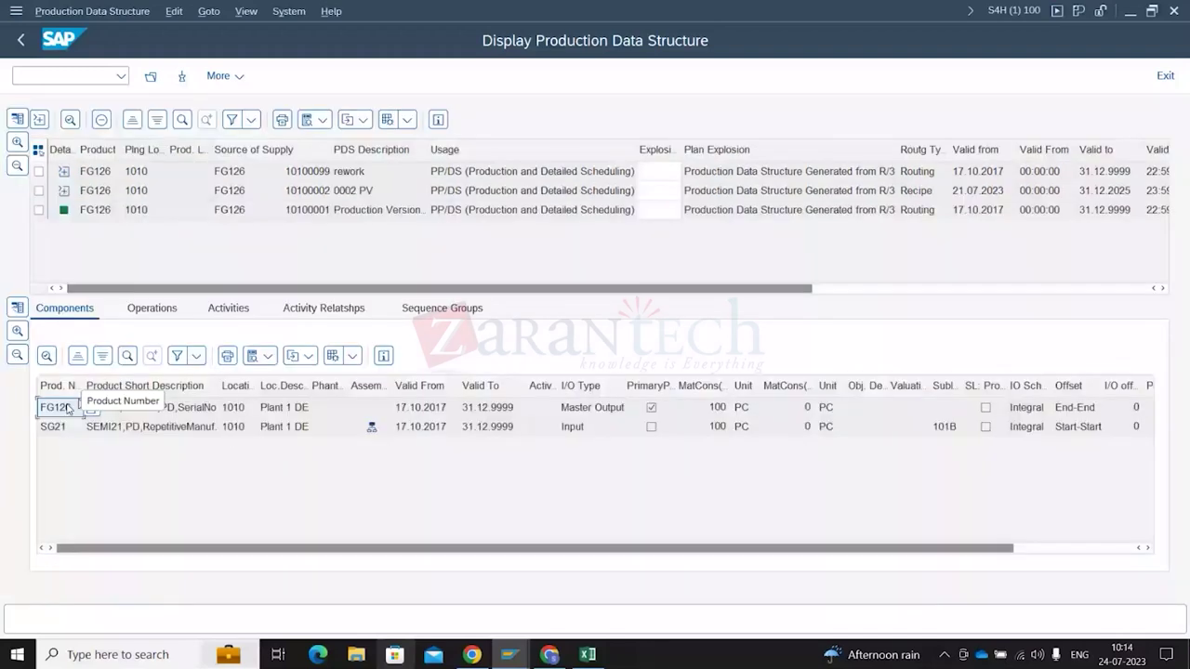
{"action": "left_click", "coordinate": [371, 430]}
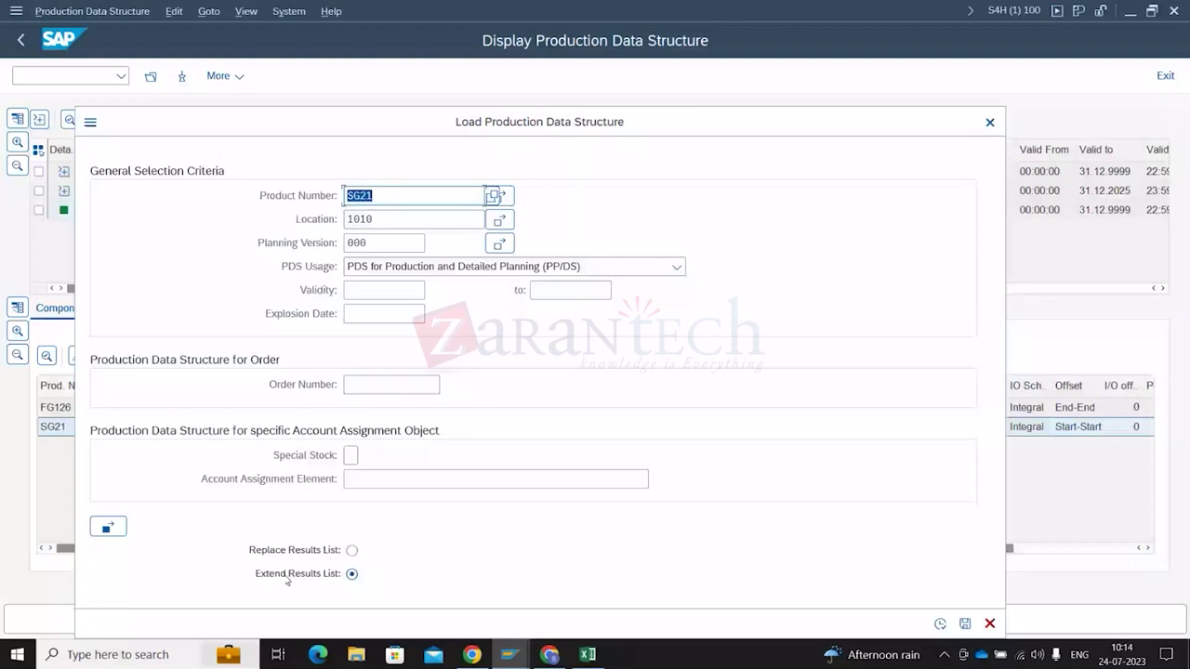
{"action": "left_click", "coordinate": [940, 624]}
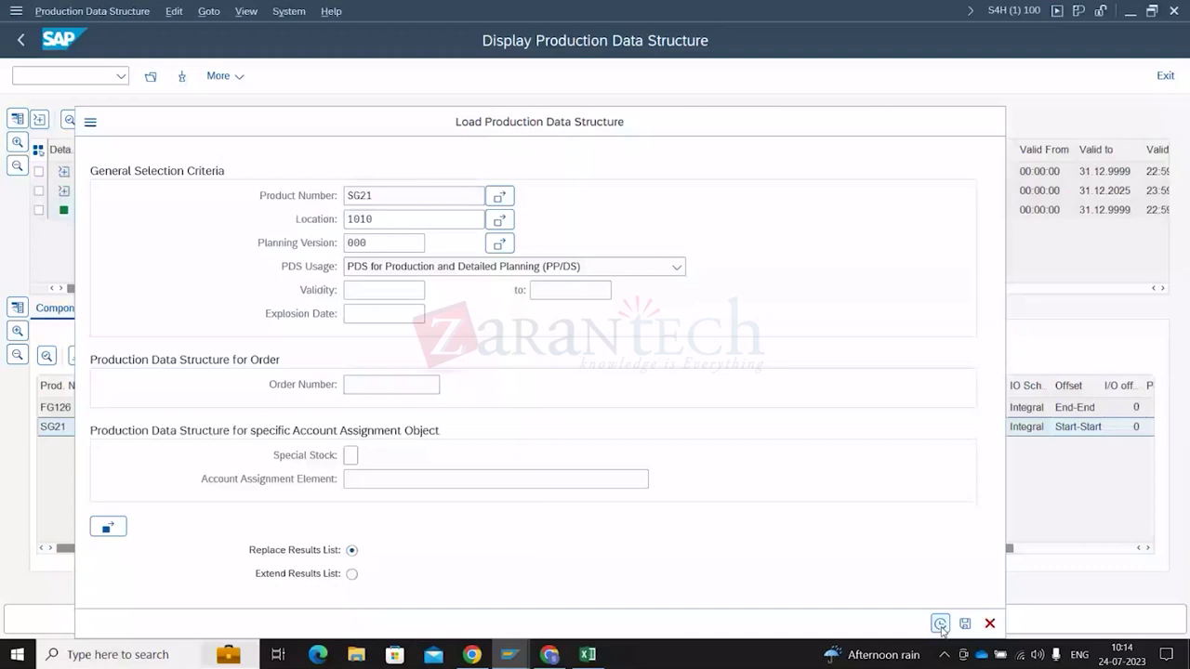
{"action": "left_click", "coordinate": [940, 624]}
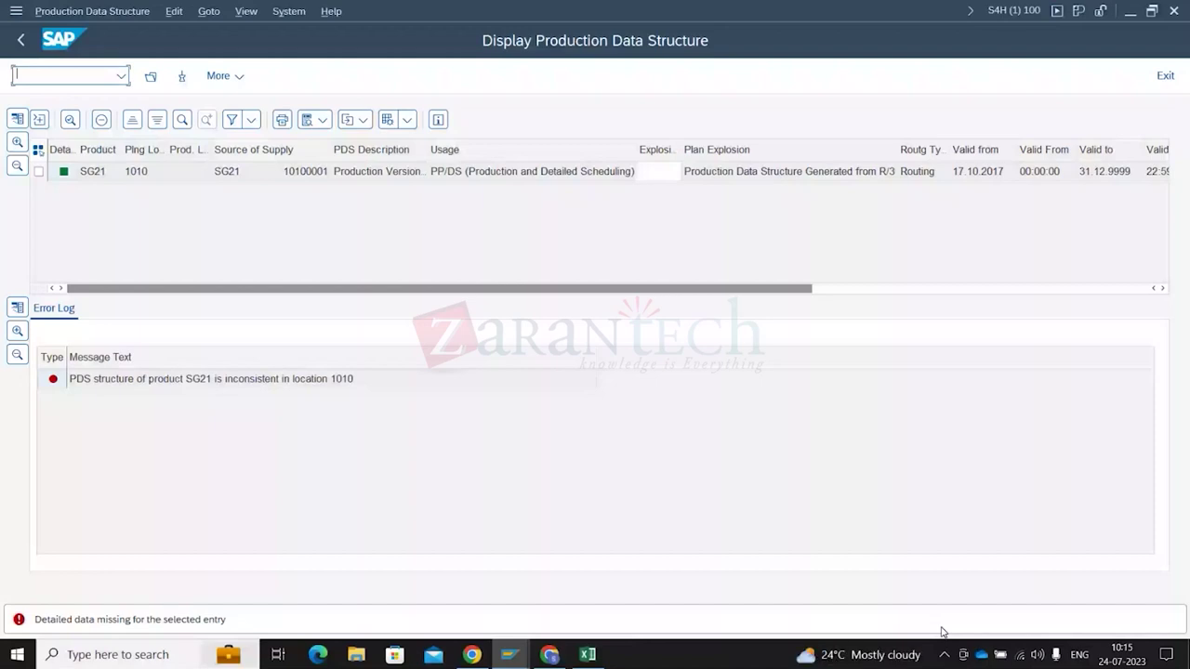
Restart the production data structure display with /n/sapapo/Curto_simu and load the data structures of FG126 at location 1010
{"action": "key", "text": "alt+Tab"}
{"action": "left_click", "coordinate": [508, 651]}
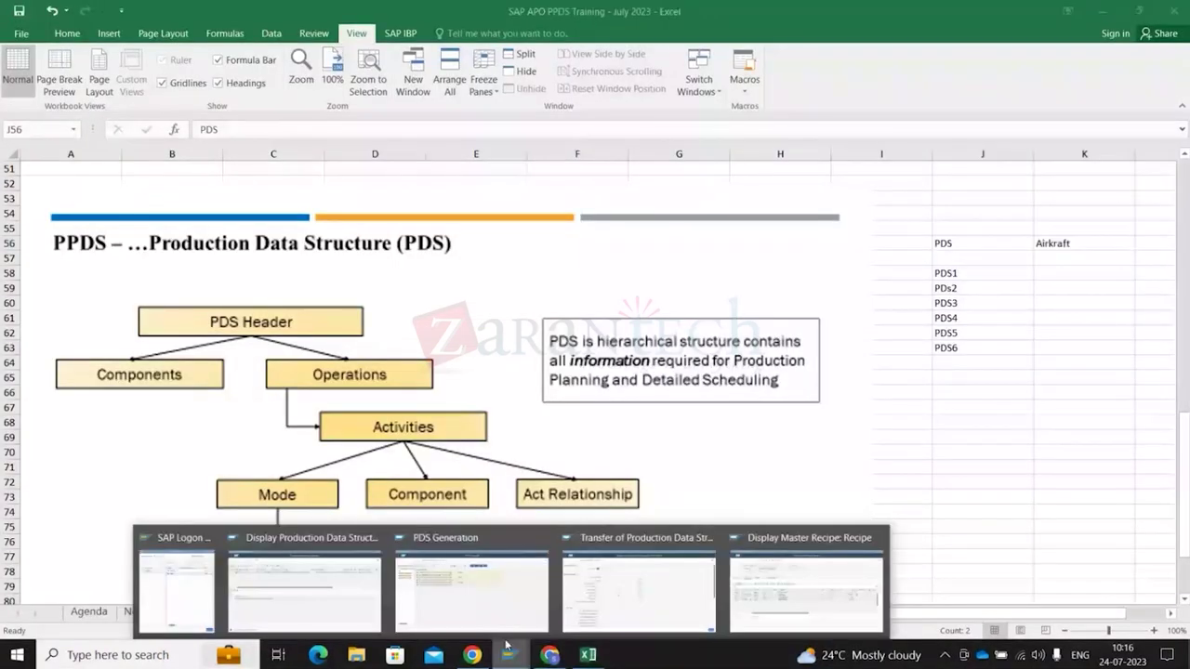
{"action": "left_click", "coordinate": [805, 586]}
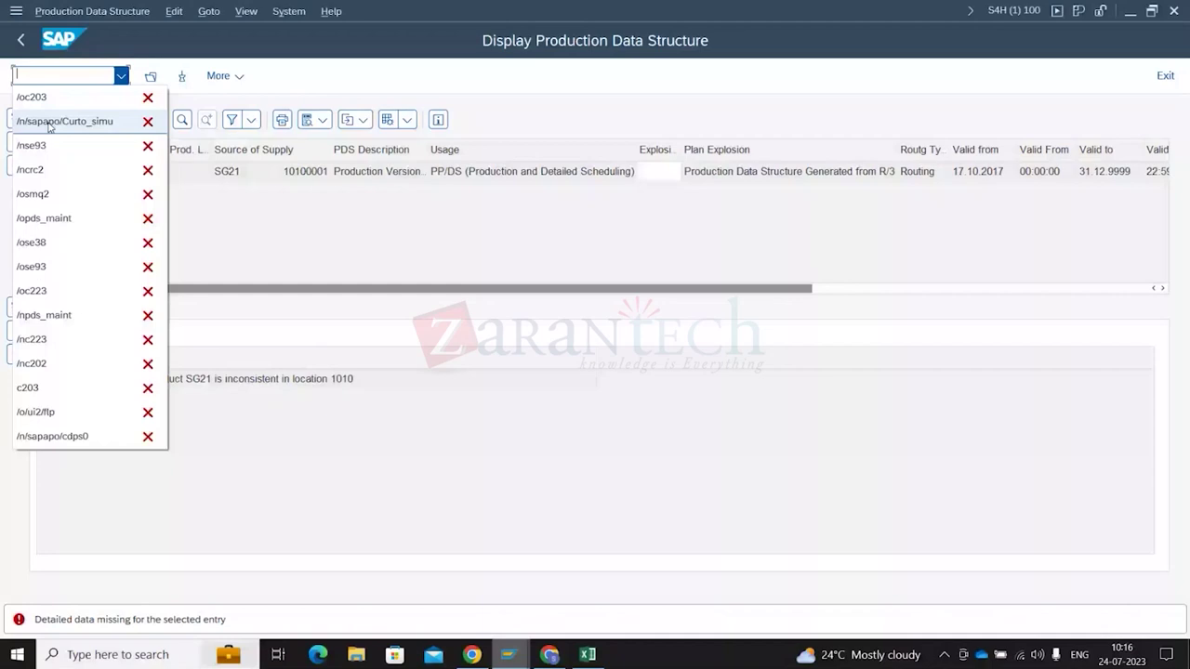
{"action": "left_click", "coordinate": [49, 127]}
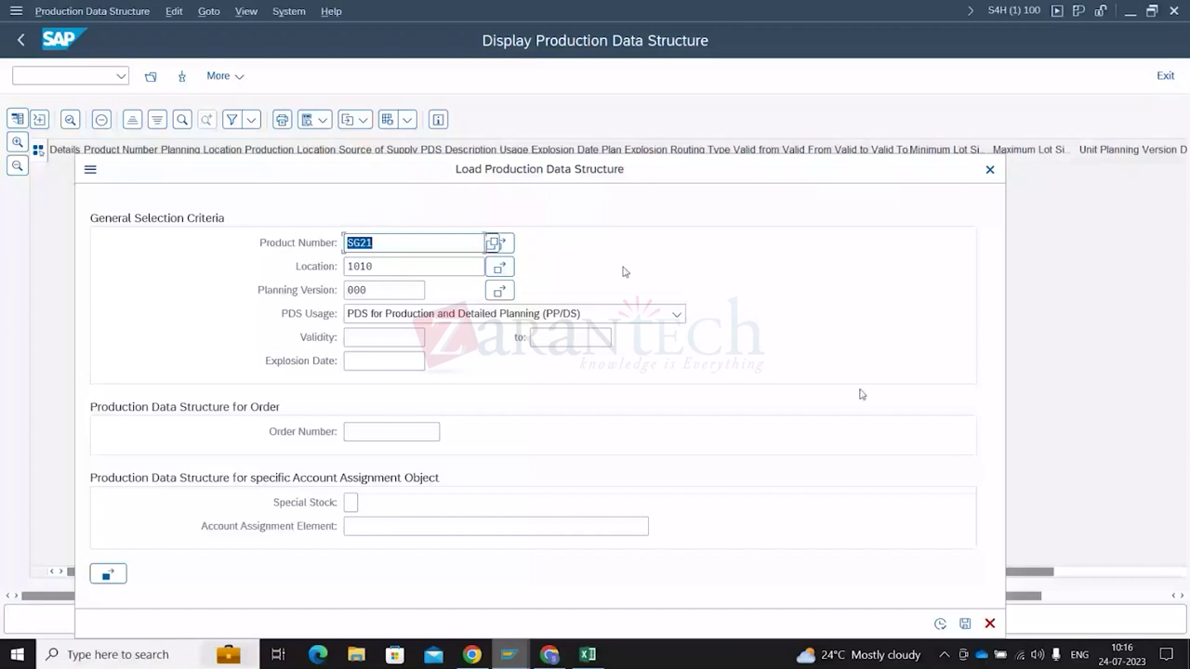
{"action": "key", "text": "BackSpace"}
{"action": "left_click", "coordinate": [404, 243]}
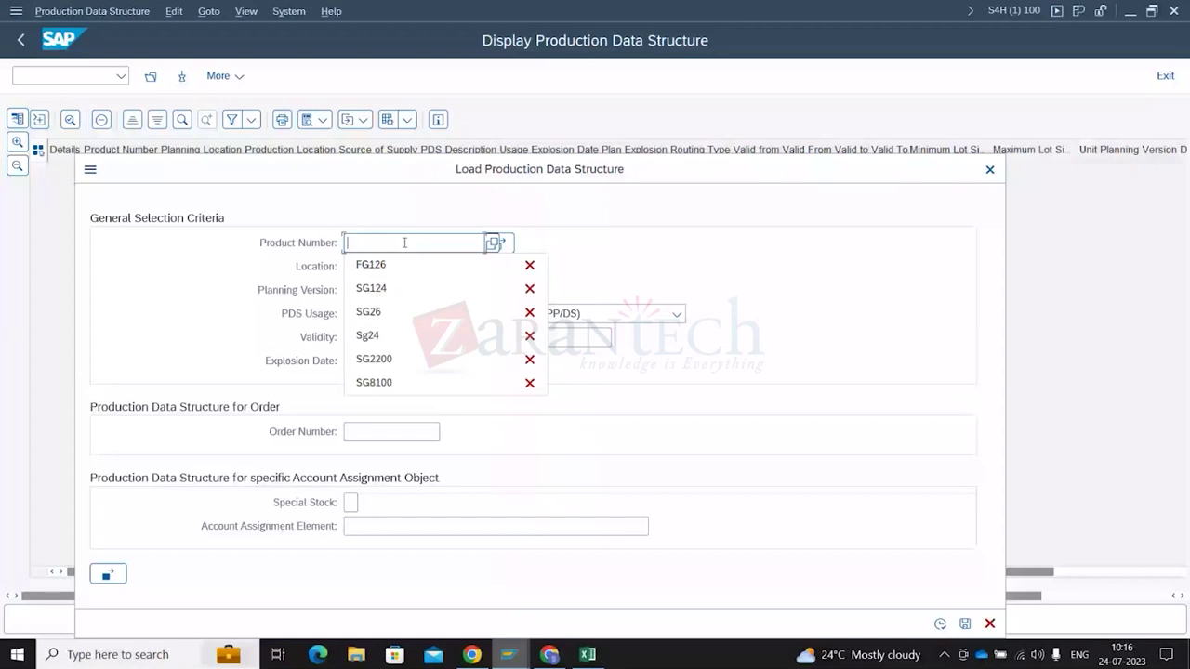
{"action": "left_click", "coordinate": [370, 265]}
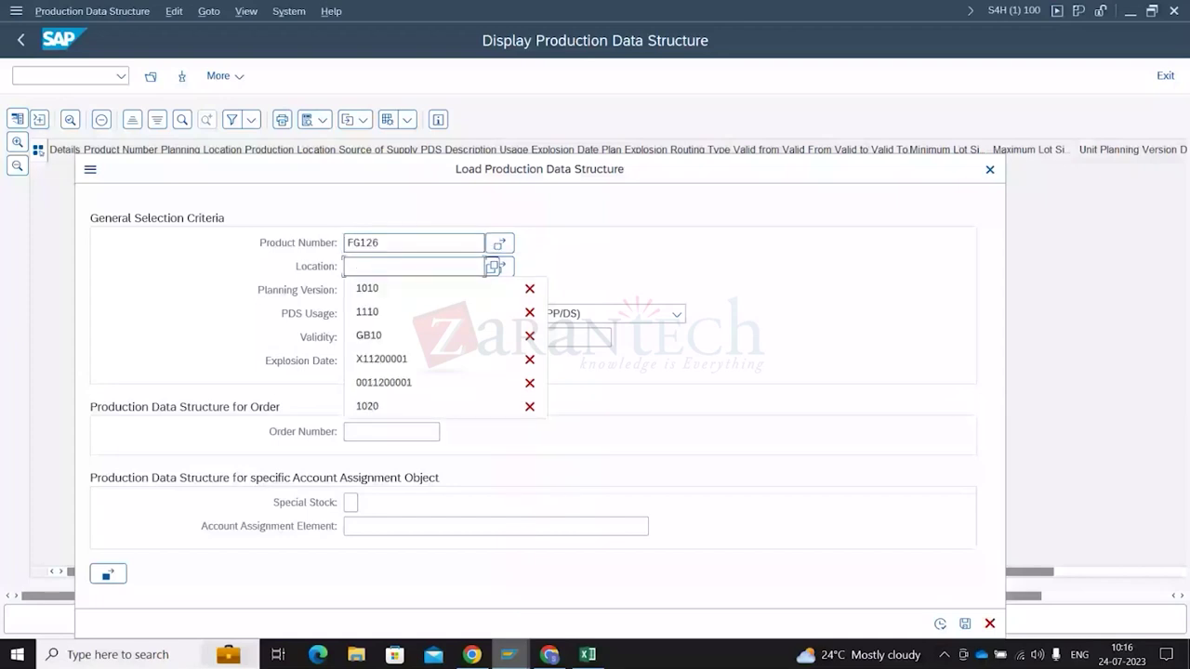
{"action": "left_click", "coordinate": [368, 289]}
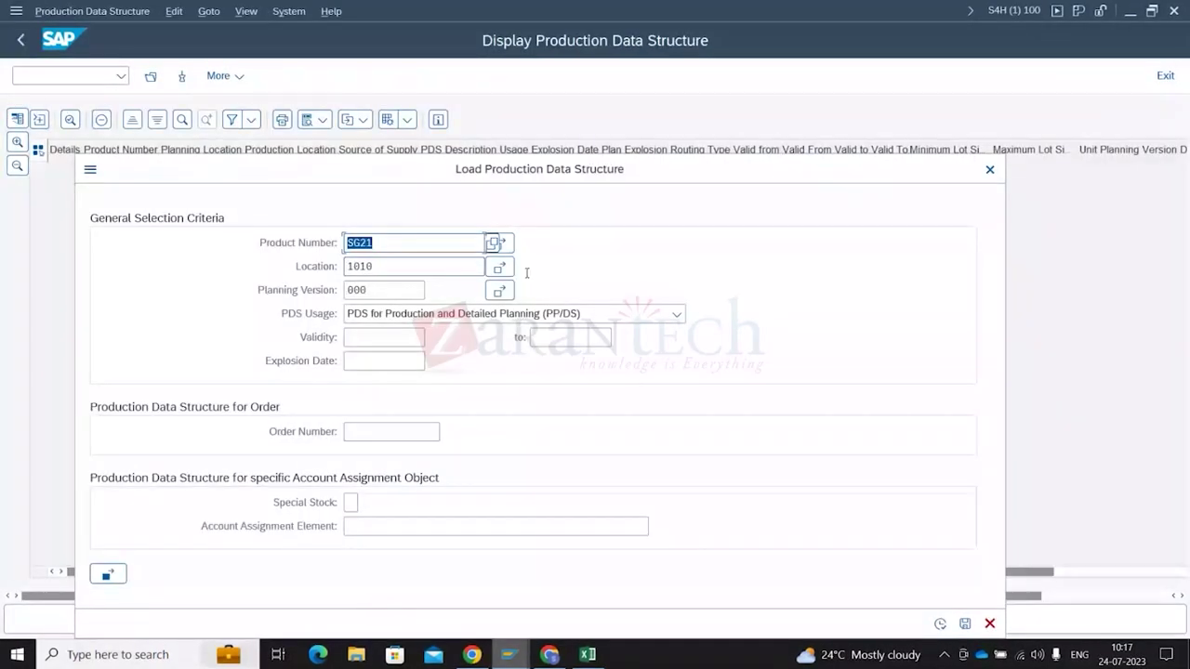
{"action": "type", "text": "FG126"}
{"action": "key", "text": "Tab"}
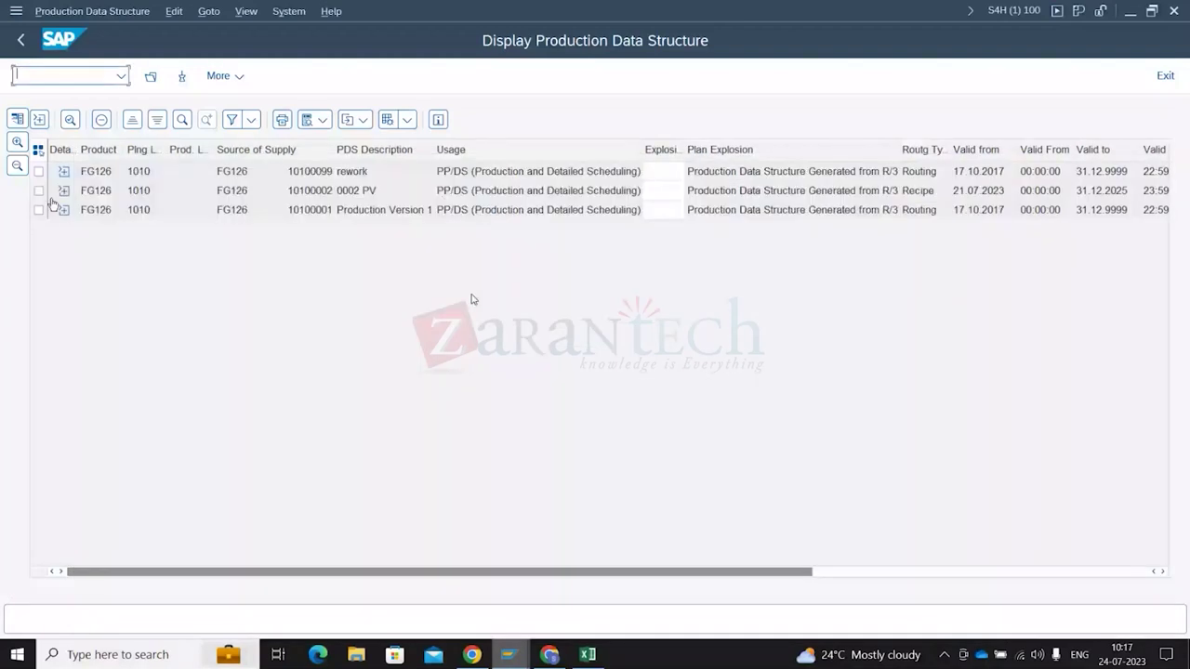
Show the components of FG126's 0002 PV data structure and those of data structure 10100001 for comparison
{"action": "left_click", "coordinate": [39, 191]}
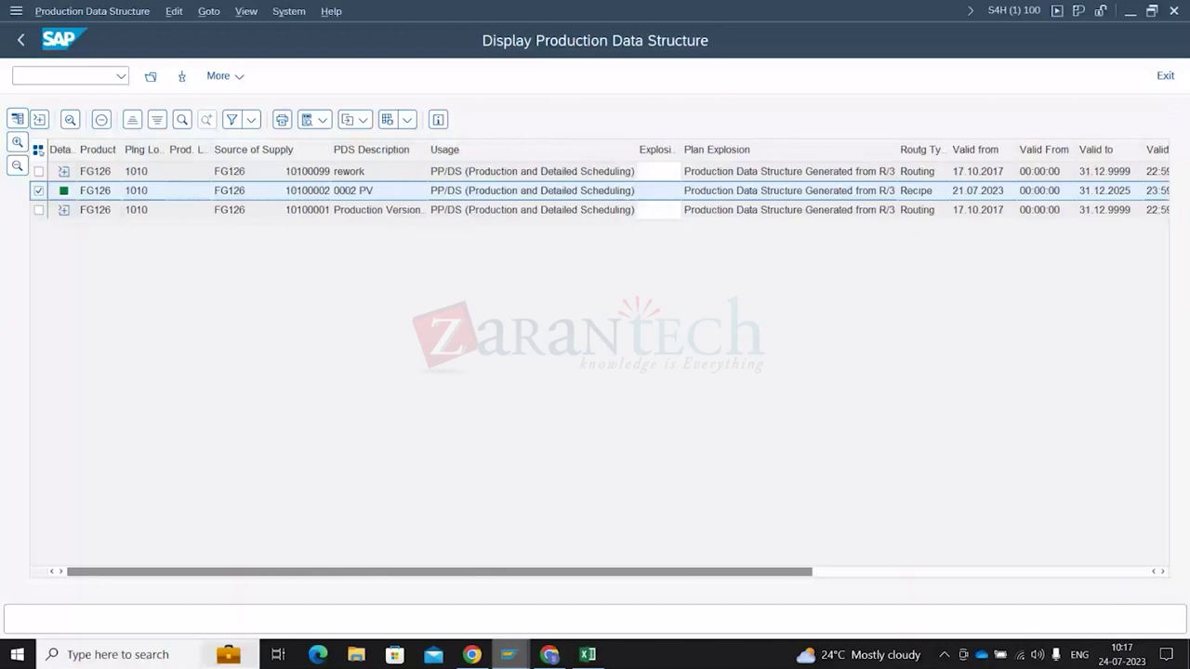
{"action": "left_click", "coordinate": [64, 190]}
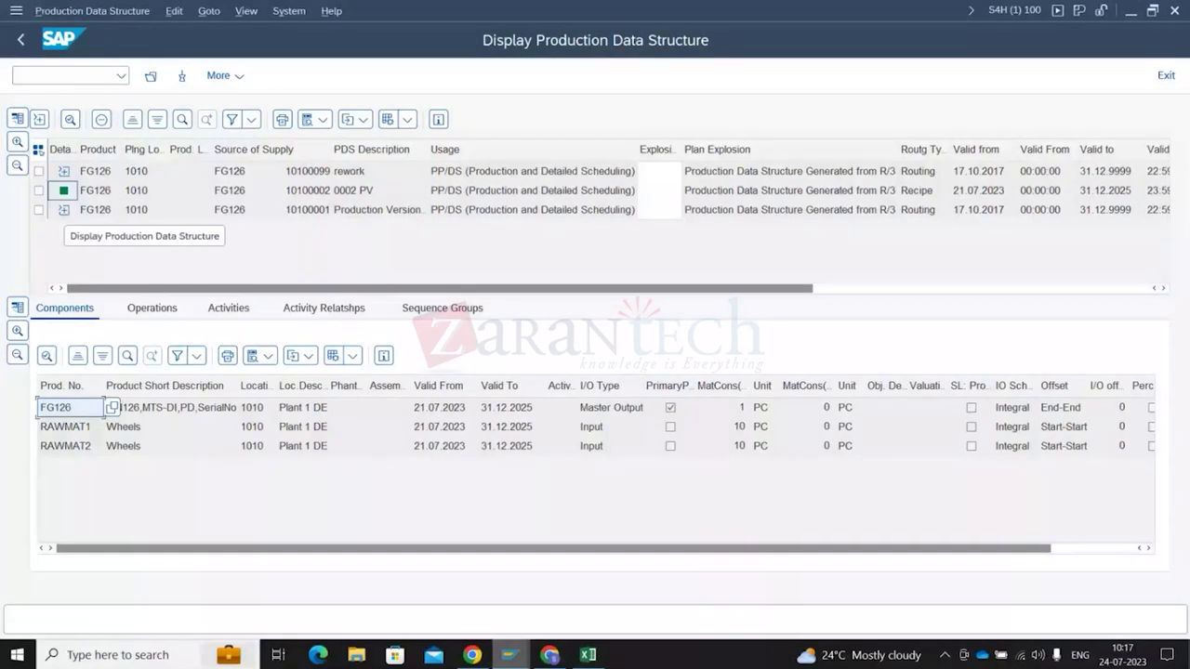
{"action": "left_click", "coordinate": [63, 209]}
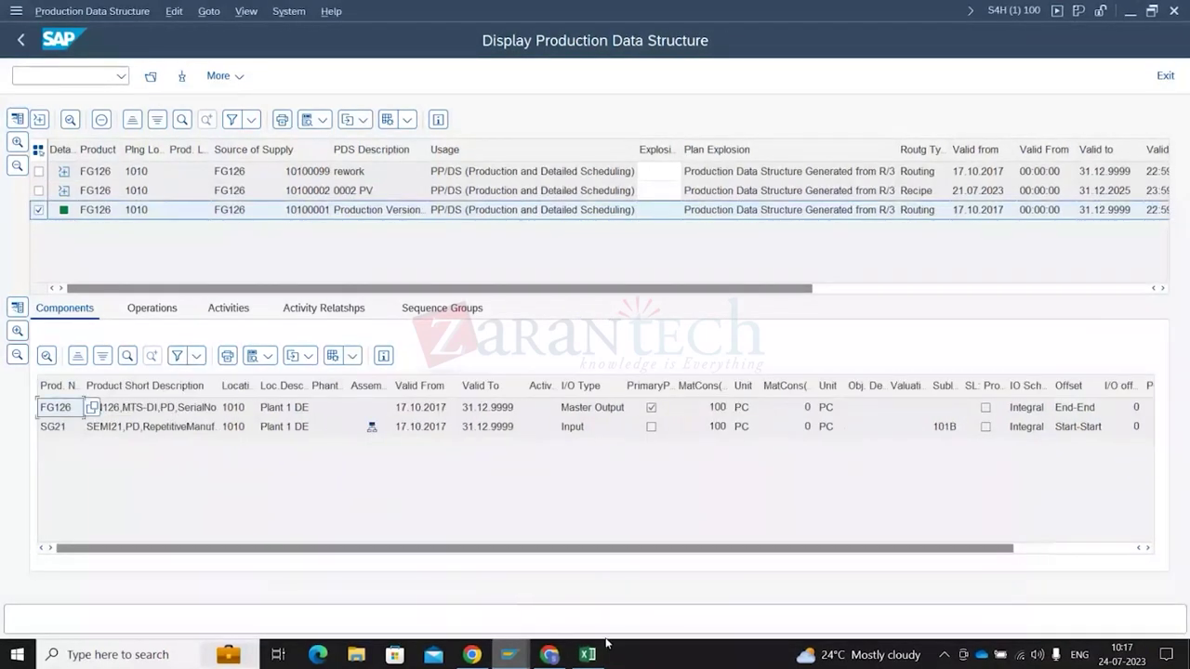
Consult the hierarchy diagram and PDS notes in Excel, and return to SAP to select component SG21 in the components list
{"action": "mouse_move", "coordinate": [588, 651]}
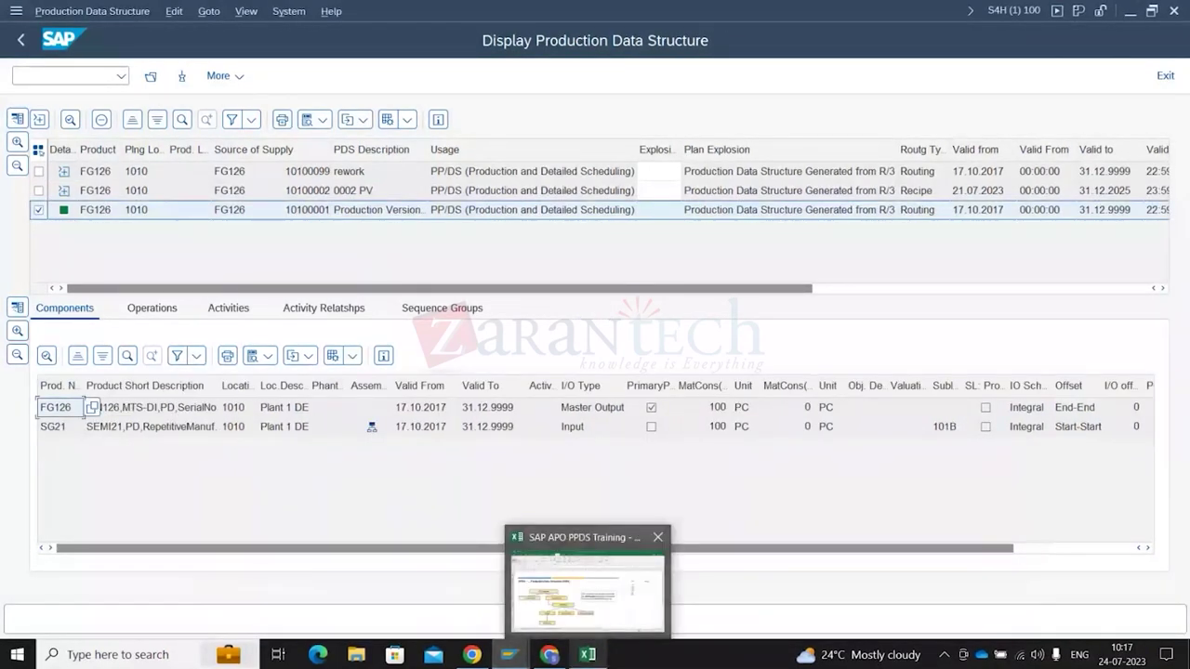
{"action": "mouse_move", "coordinate": [627, 619]}
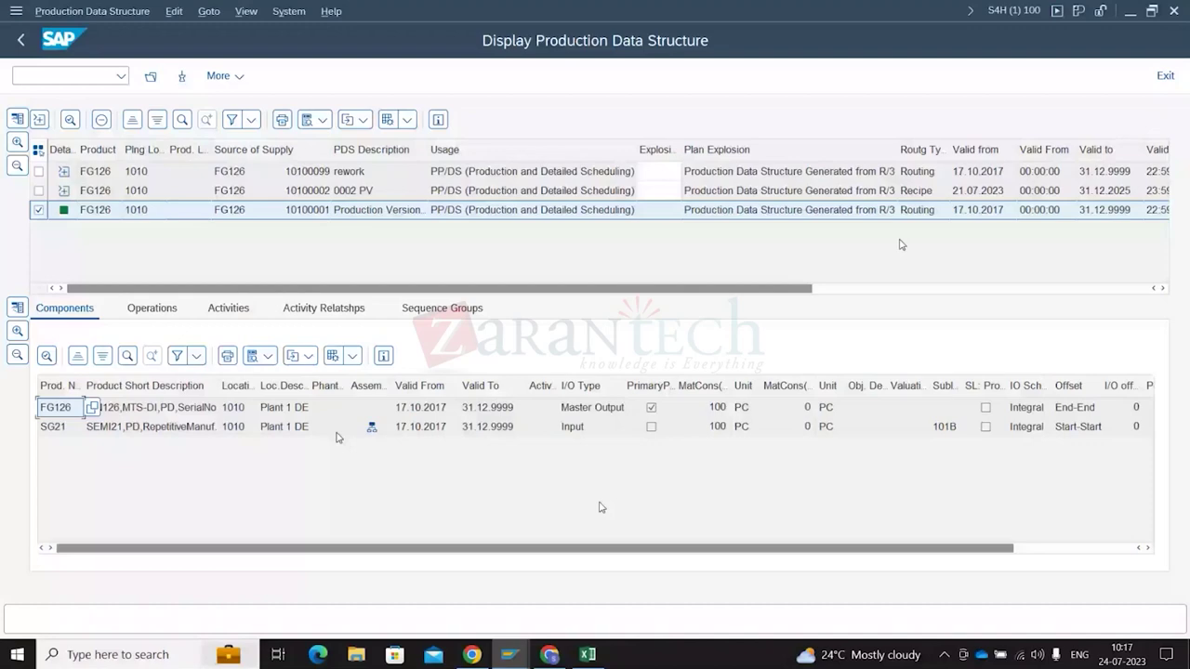
{"action": "left_click", "coordinate": [588, 655]}
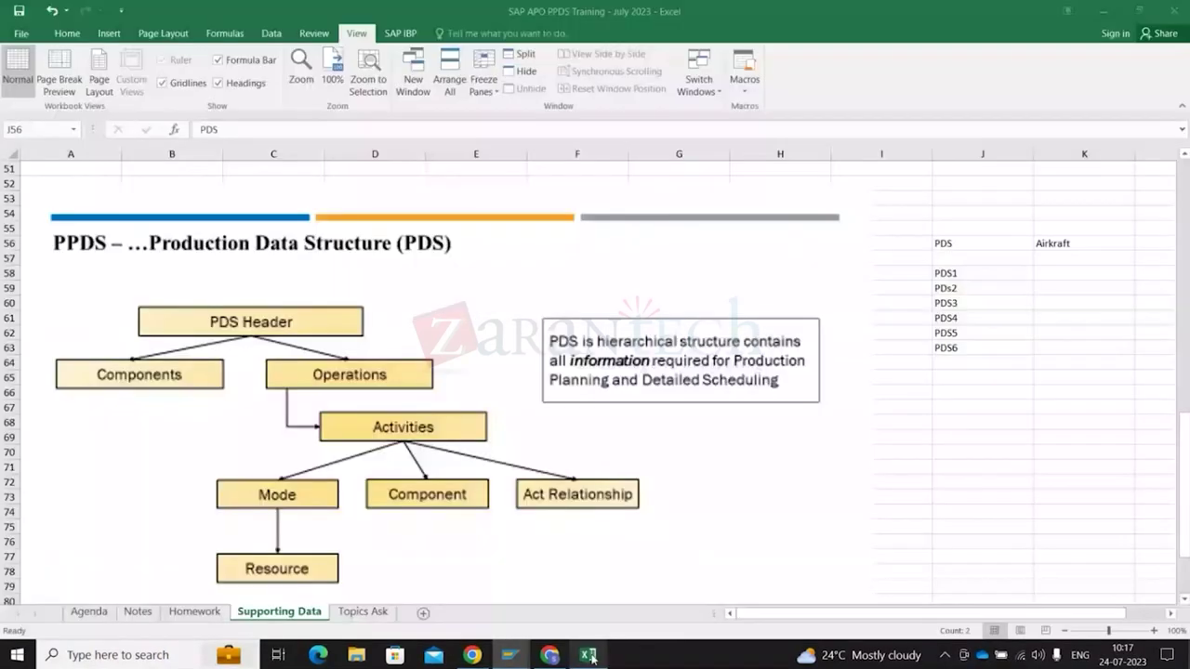
{"action": "key", "text": "alt+Tab"}
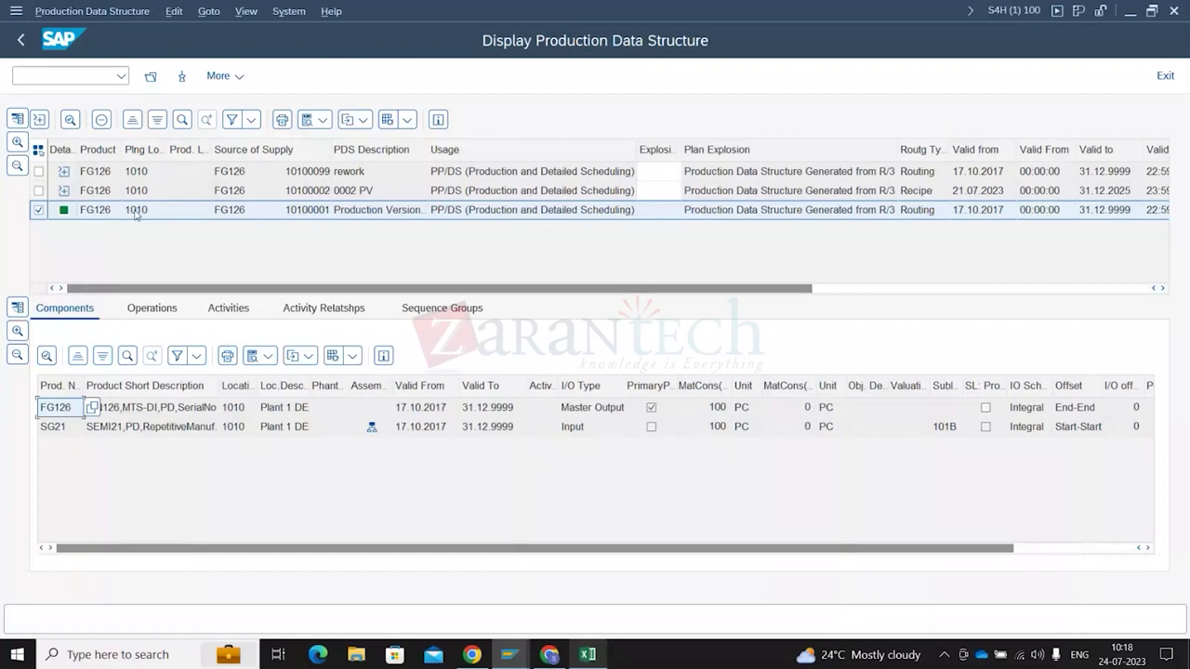
{"action": "left_click", "coordinate": [51, 428]}
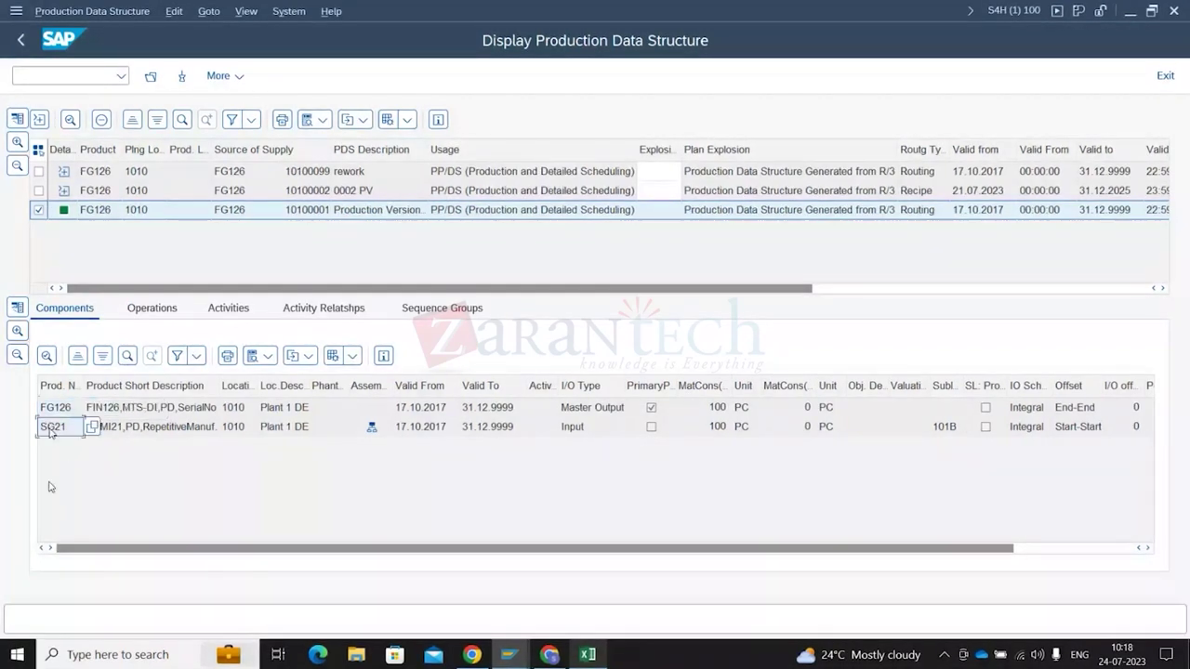
Load the PP/DS production data structure of component SG21 at location 1010 from the component's assembly indicator, replacing the results list again
{"action": "left_click", "coordinate": [372, 427]}
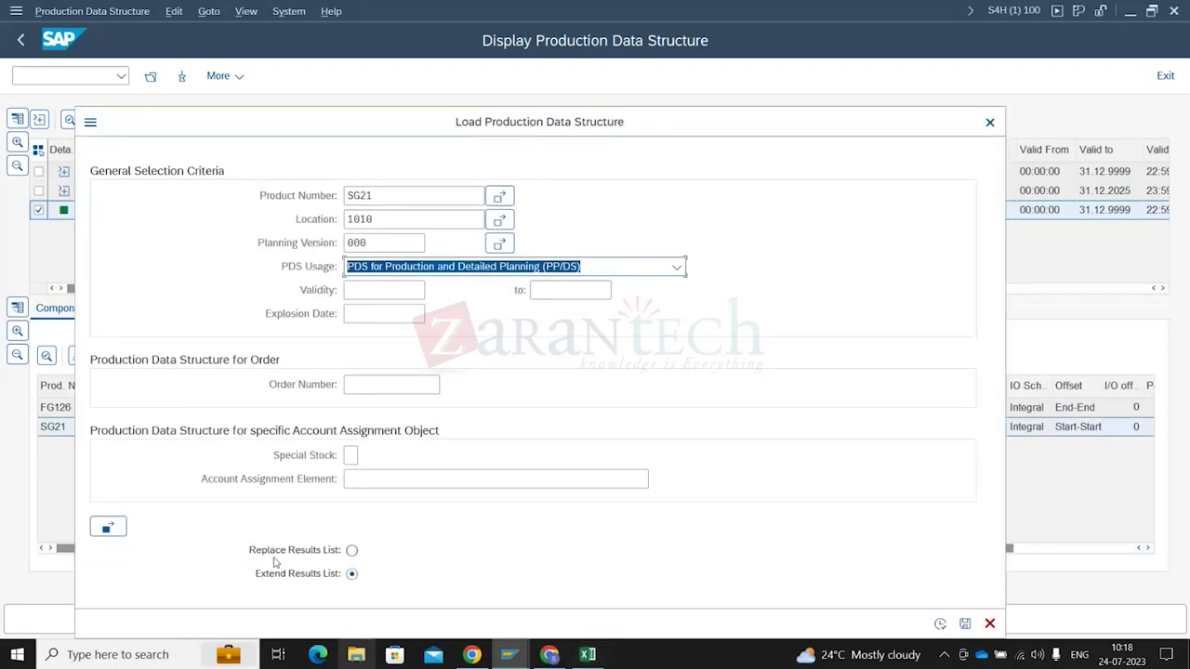
{"action": "left_click", "coordinate": [352, 550]}
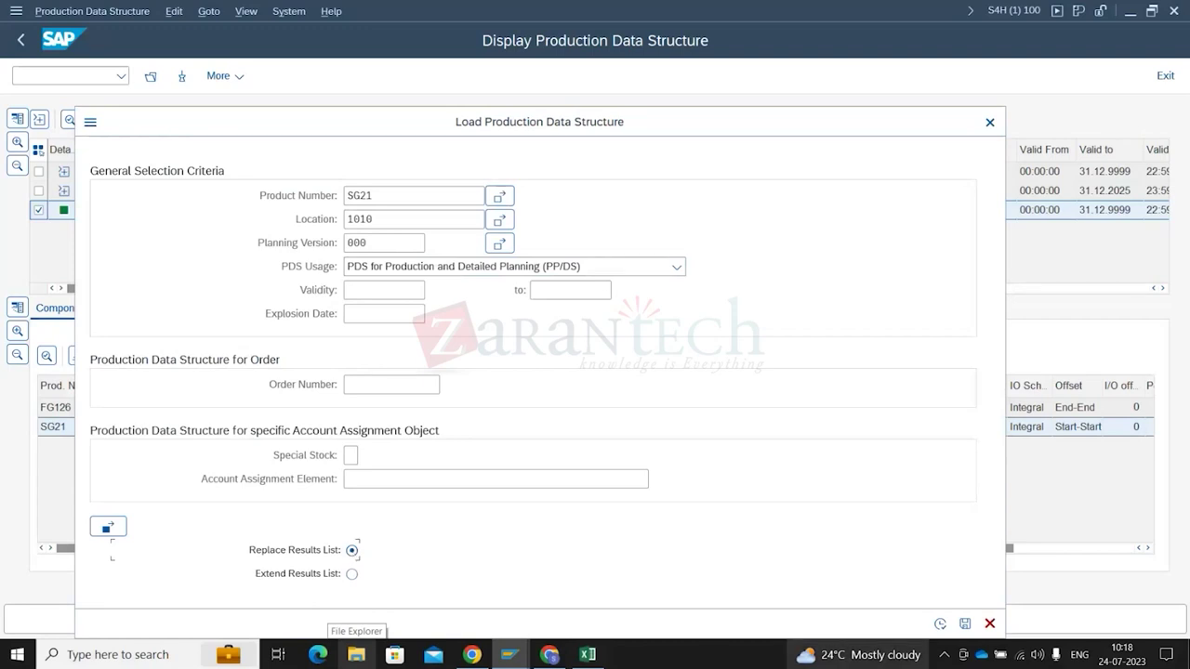
{"action": "left_click", "coordinate": [940, 623]}
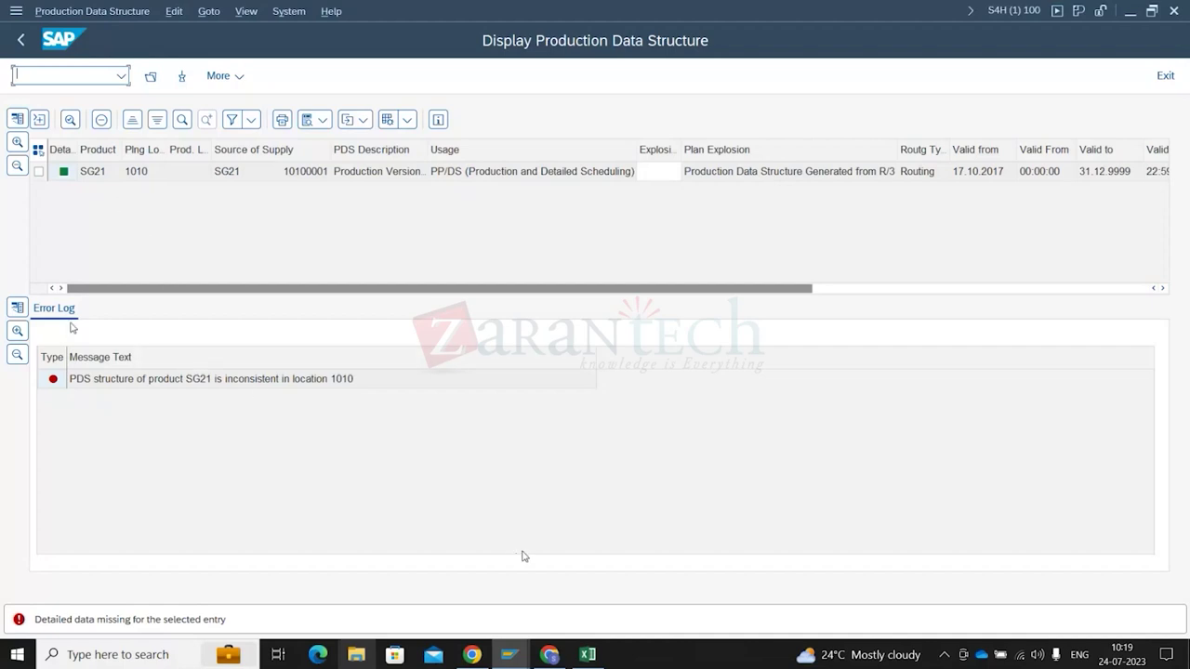
Switch to Excel, clear the PDS notes in J56:K65, and shift the PDS hierarchy diagram picture right by almost one column
{"action": "mouse_move", "coordinate": [589, 656]}
{"action": "left_click", "coordinate": [590, 656]}
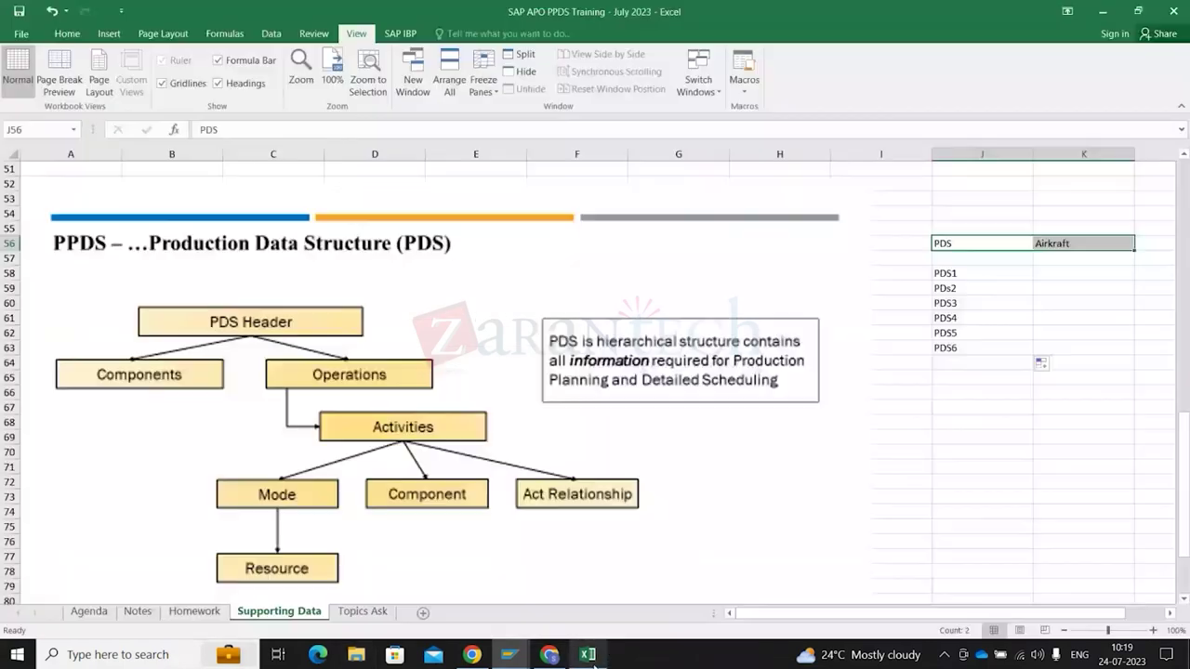
{"action": "left_click_drag", "start_coordinate": [963, 246], "coordinate": [1069, 391]}
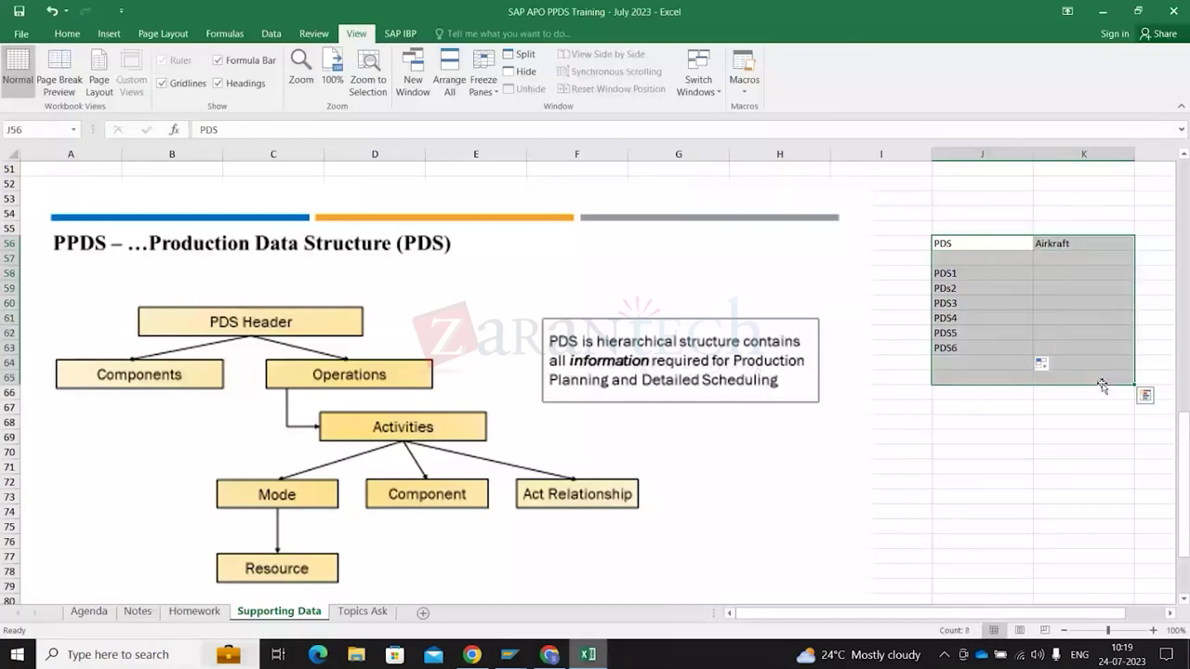
{"action": "key", "text": "Delete"}
{"action": "left_click", "coordinate": [1012, 450]}
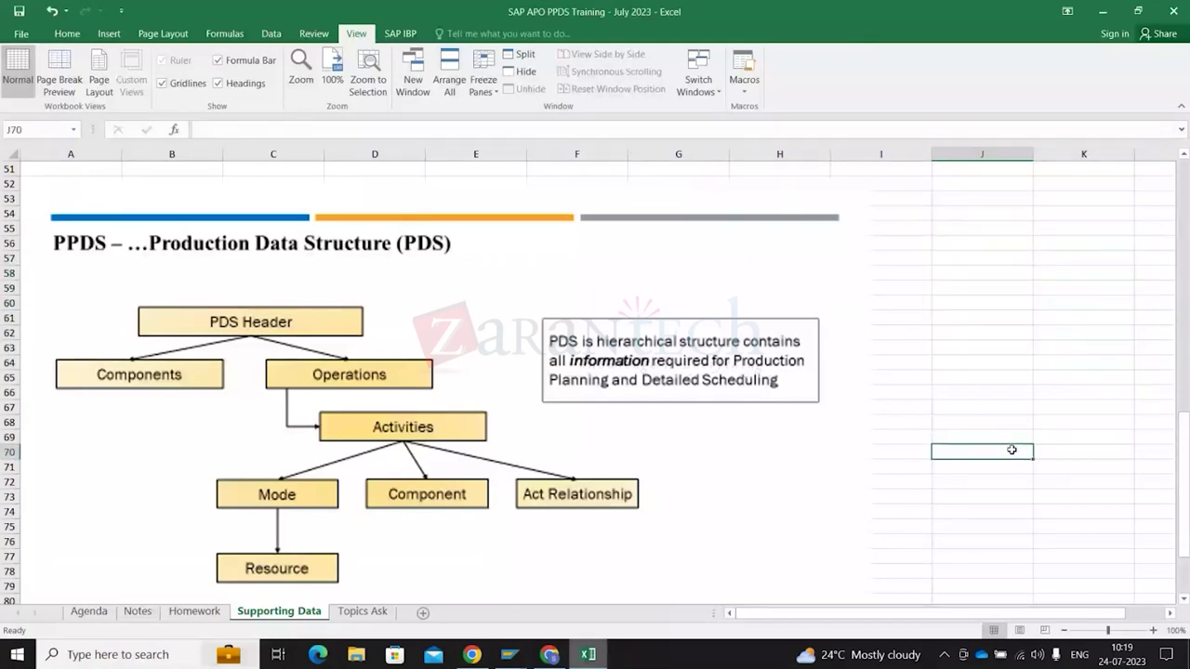
{"action": "left_click_drag", "start_coordinate": [585, 443], "coordinate": [673, 427]}
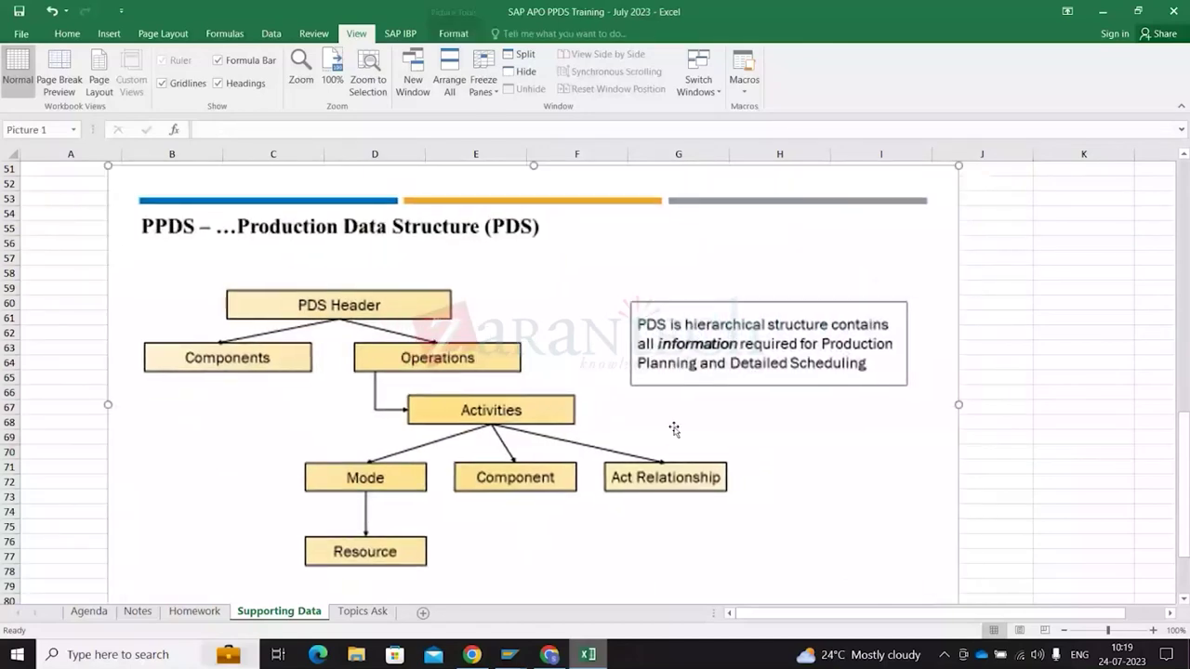
Switch back to SAP and pick the SG21 production data structure in the results list
{"action": "key", "text": "alt+Tab"}
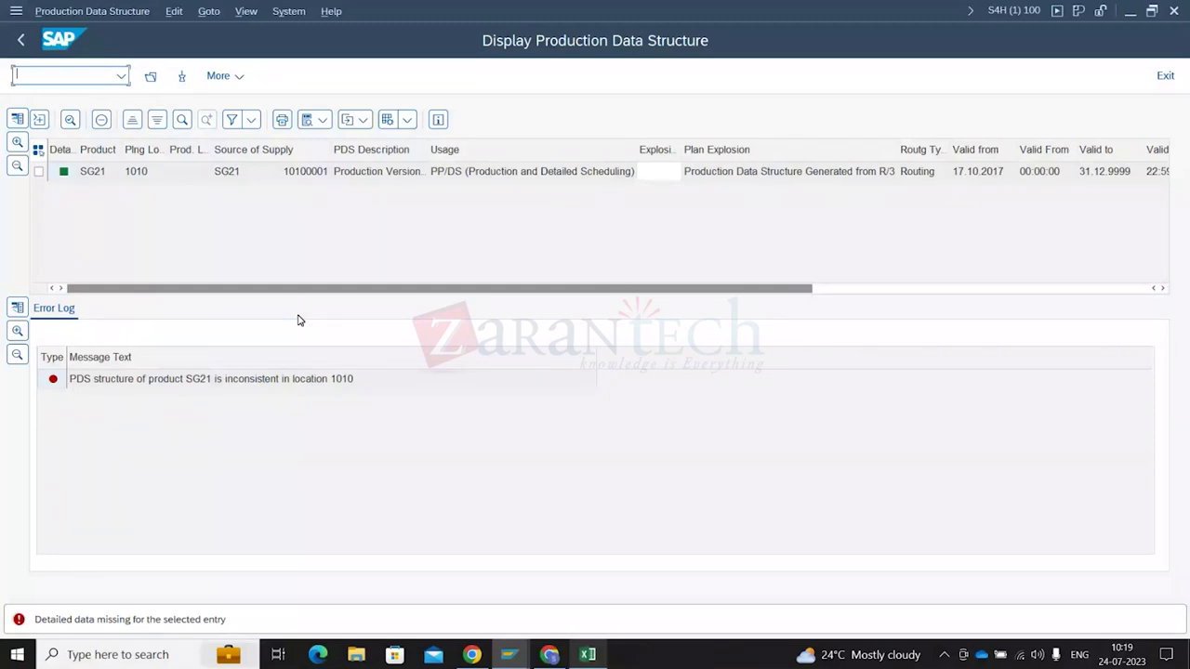
{"action": "left_click", "coordinate": [94, 177]}
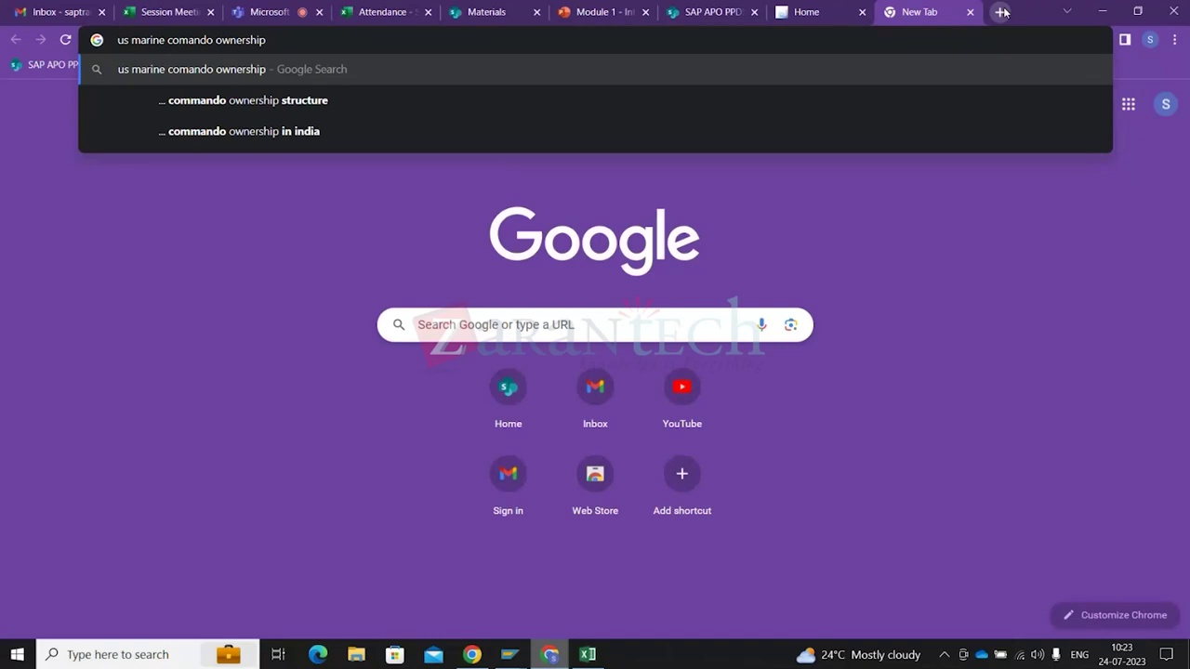
Search Google in the browser for "us marine comando ownership book" and highlight the title Extreme Ownership in the first result
{"action": "type", "text": "book"}
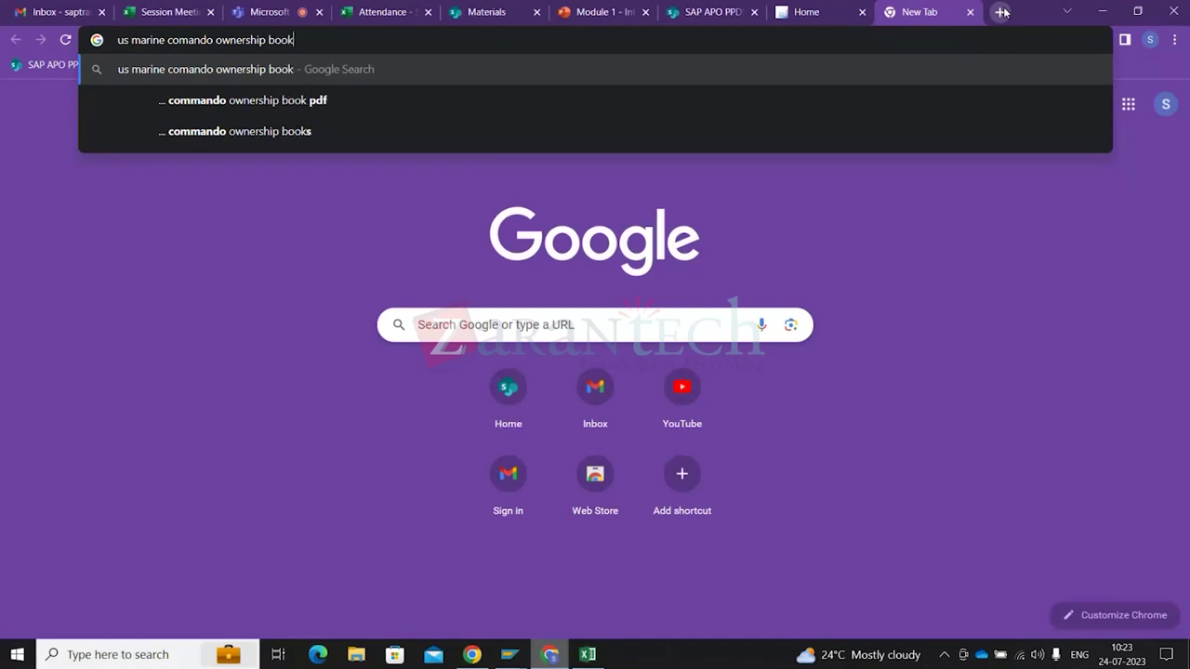
{"action": "key", "text": "Return"}
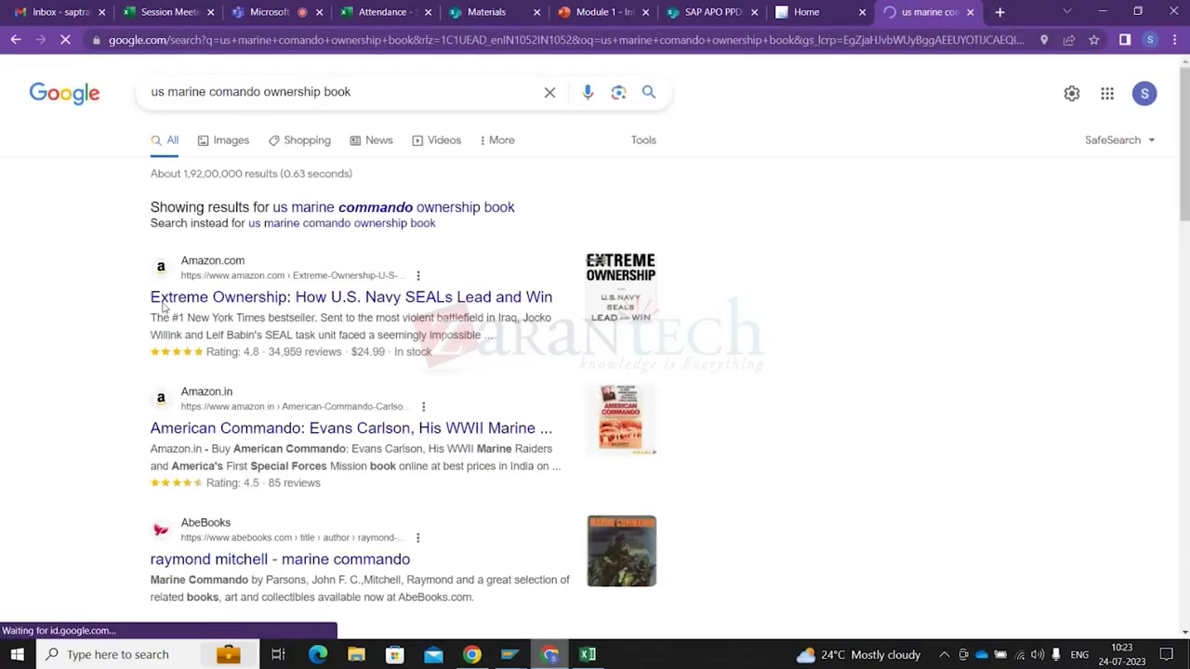
{"action": "left_click_drag", "start_coordinate": [151, 297], "coordinate": [287, 297]}
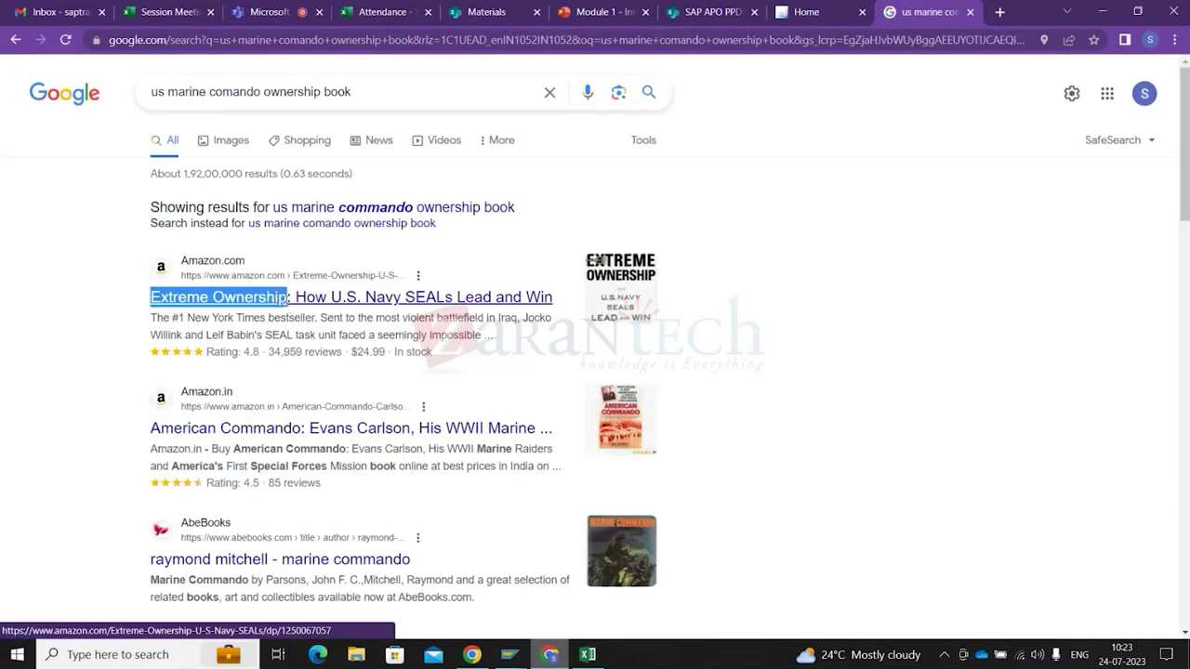
{"action": "double_click", "coordinate": [160, 317]}
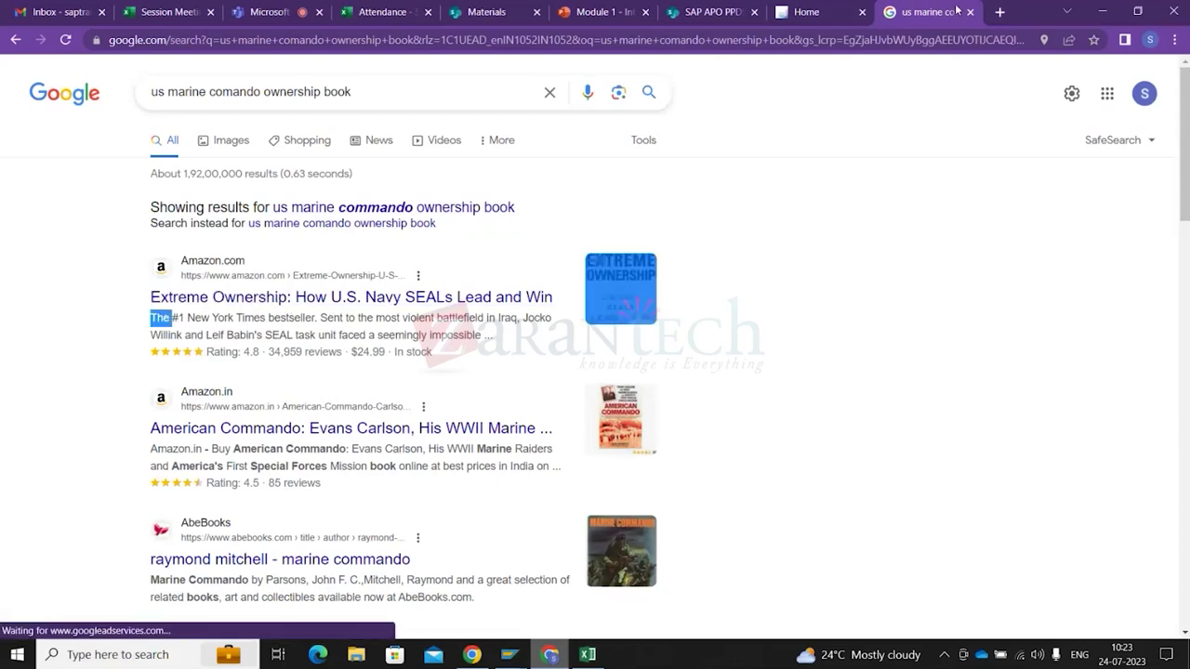
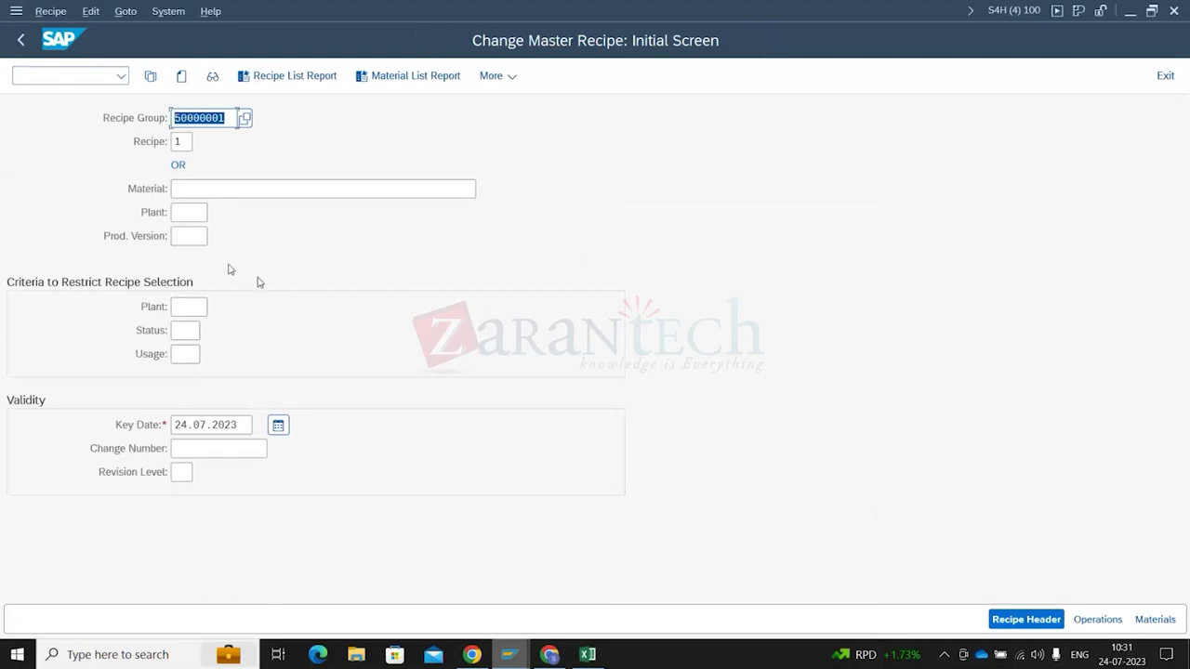
Open the operations of recipe 1 in recipe group 50000001 and widen the Destination column until its heading is readable
{"action": "key", "text": "Return"}
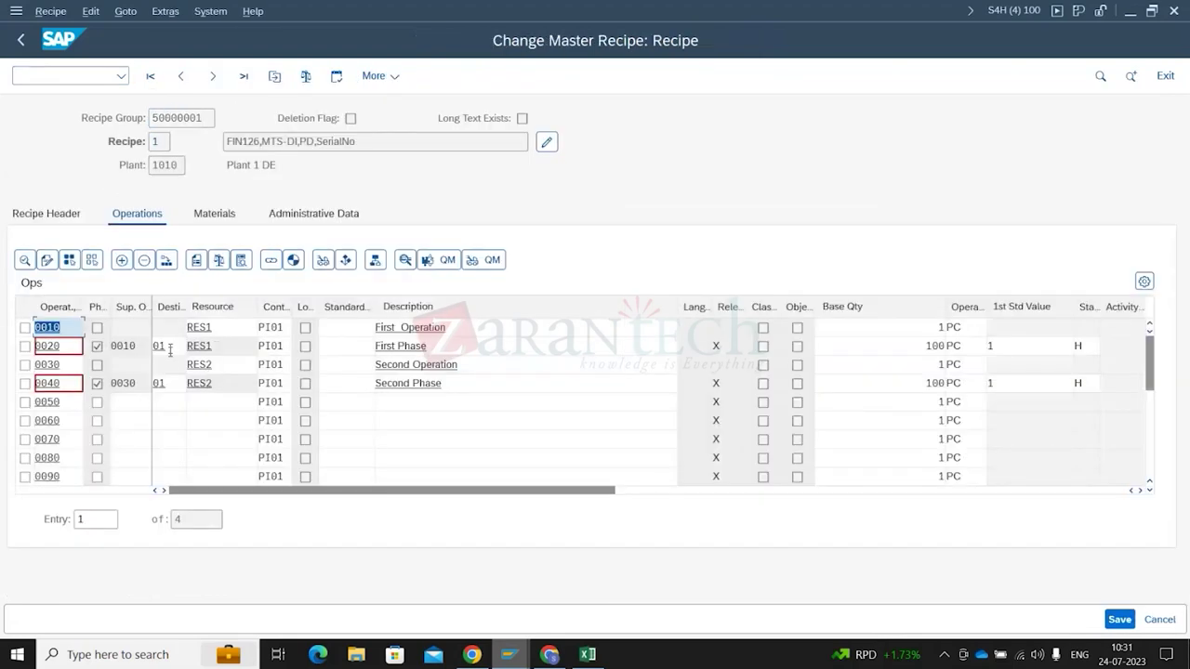
{"action": "left_click", "coordinate": [139, 346]}
{"action": "left_click_drag", "start_coordinate": [153, 346], "coordinate": [193, 346]}
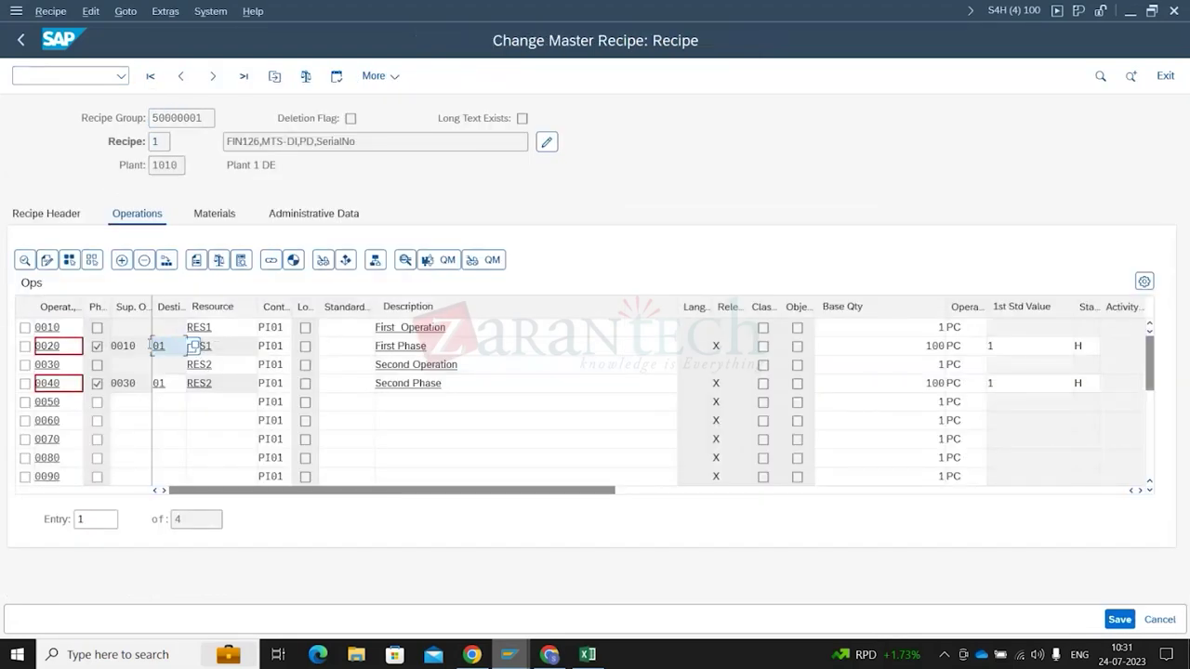
{"action": "left_click_drag", "start_coordinate": [186, 307], "coordinate": [246, 307]}
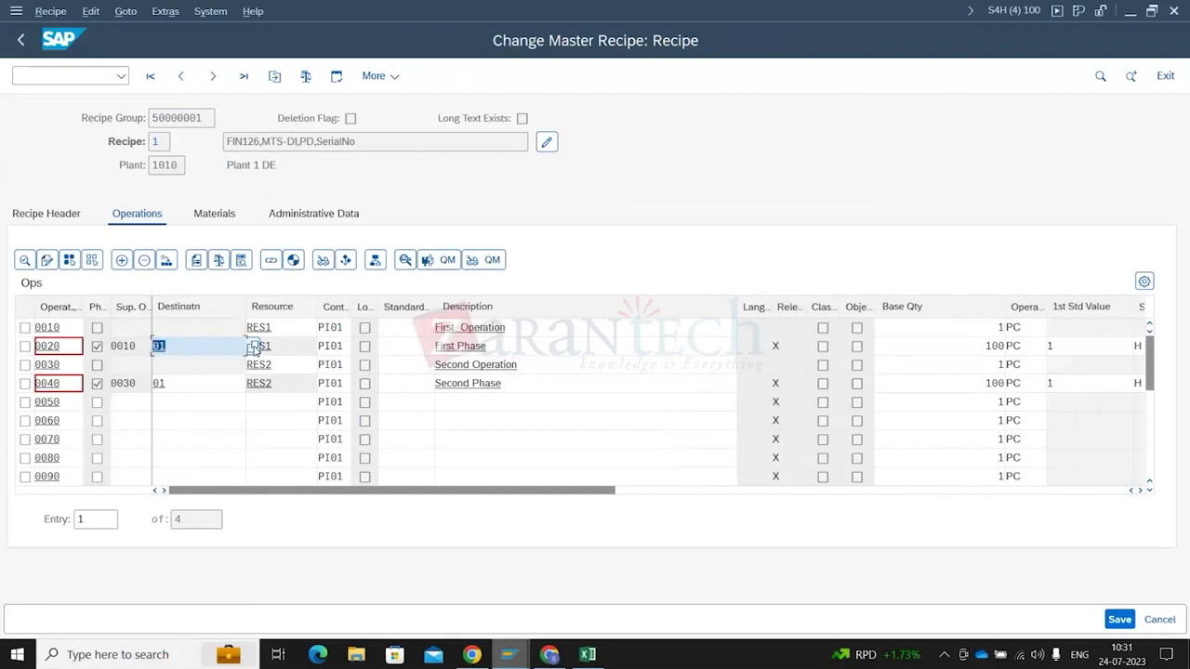
{"action": "left_click", "coordinate": [256, 349]}
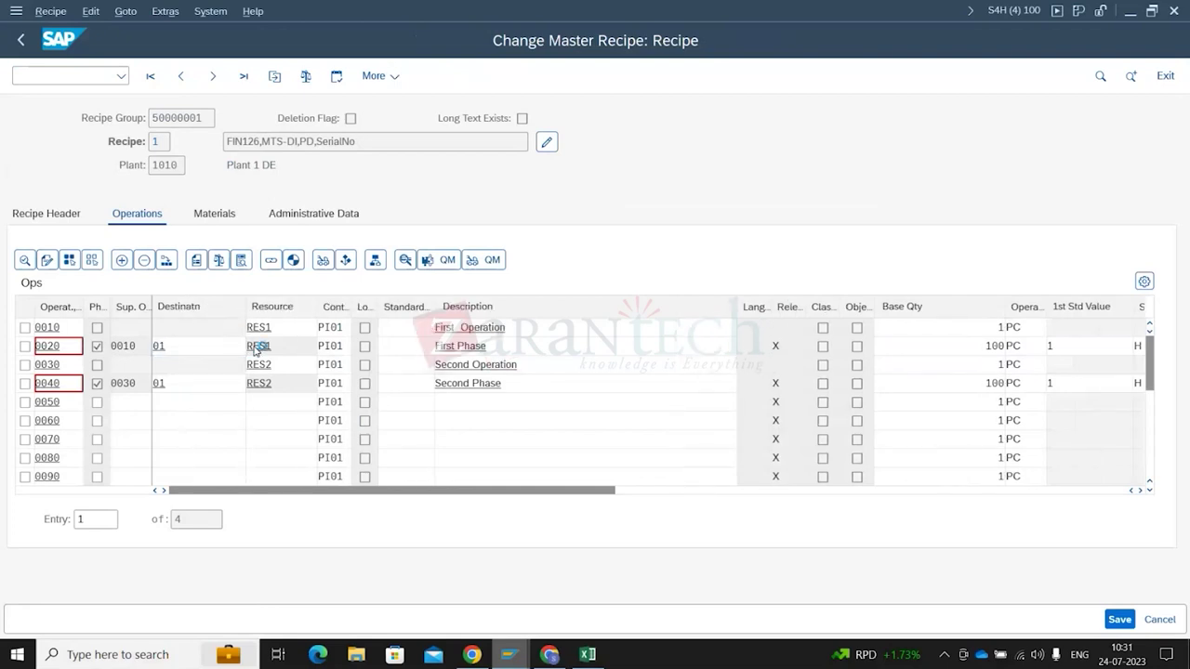
Look up the possible control recipe destinations for phase 0020 and keep 01
{"action": "left_click", "coordinate": [165, 344]}
{"action": "key", "text": "F4"}
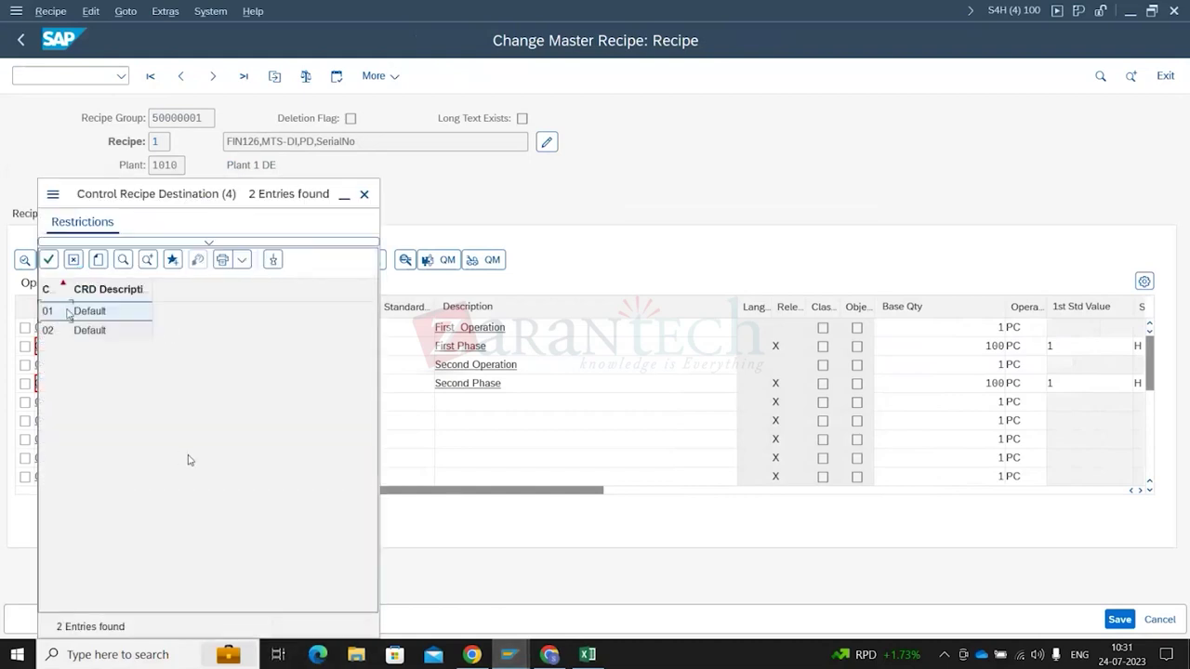
{"action": "key", "text": "Return"}
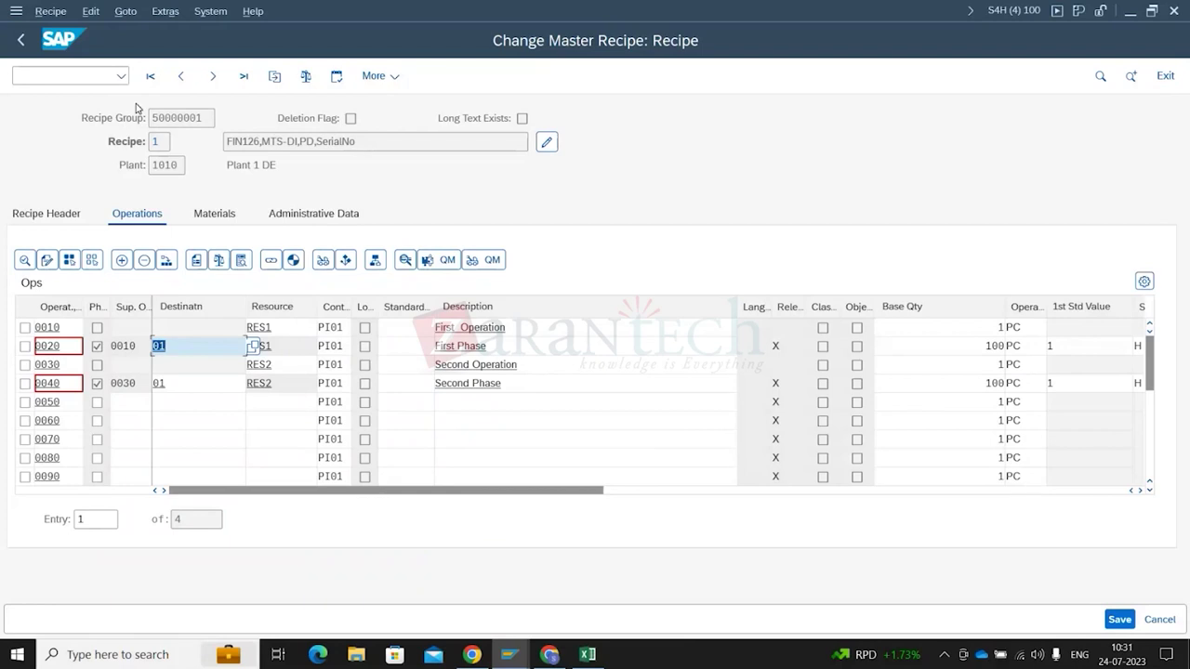
{"action": "left_click", "coordinate": [548, 657]}
{"action": "left_click", "coordinate": [548, 657]}
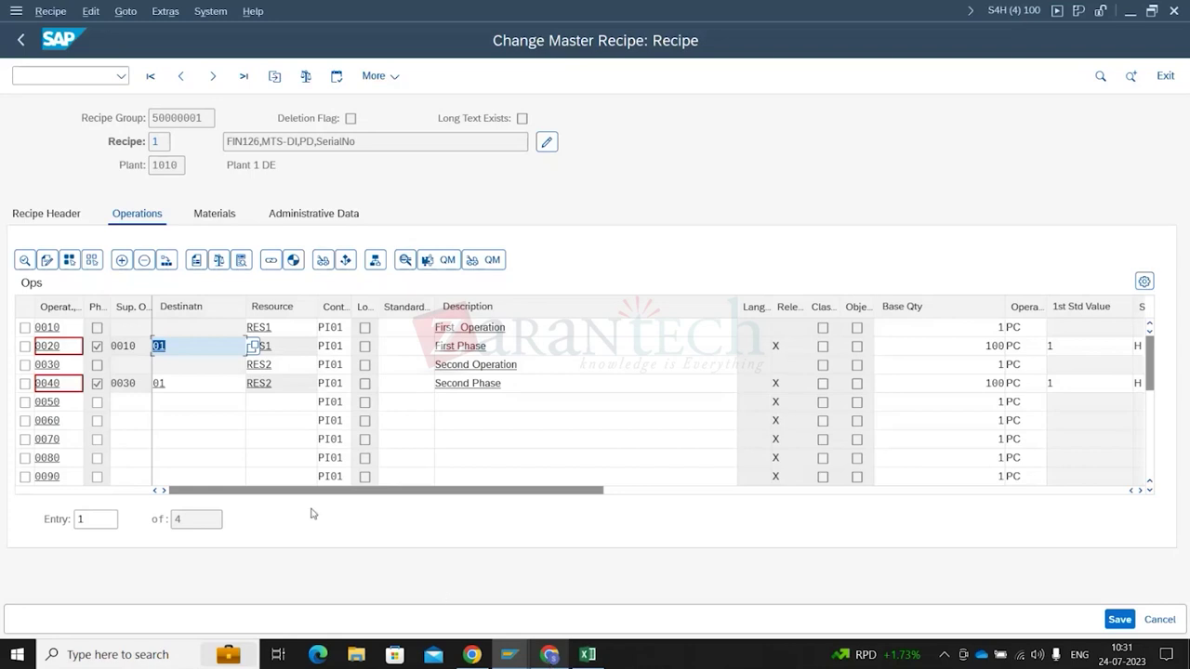
Widen the Control Key column to show its full heading and point out the control keys of operation 0010 and phase 0020
{"action": "left_click_drag", "start_coordinate": [350, 306], "coordinate": [363, 306]}
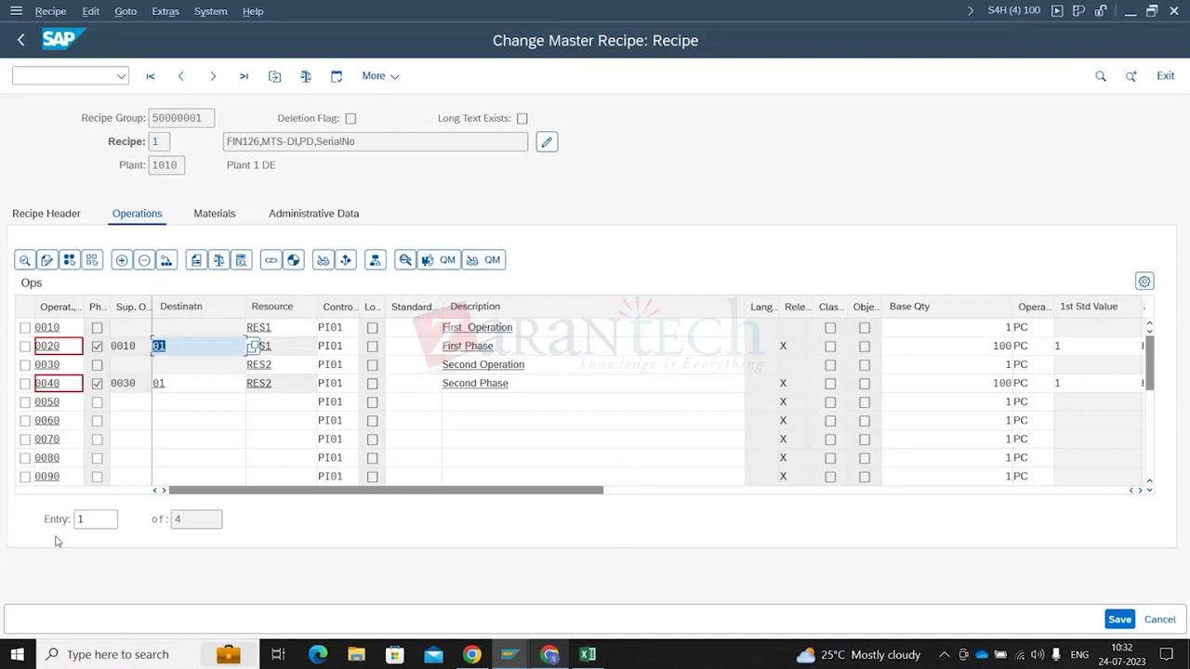
{"action": "left_click", "coordinate": [289, 328]}
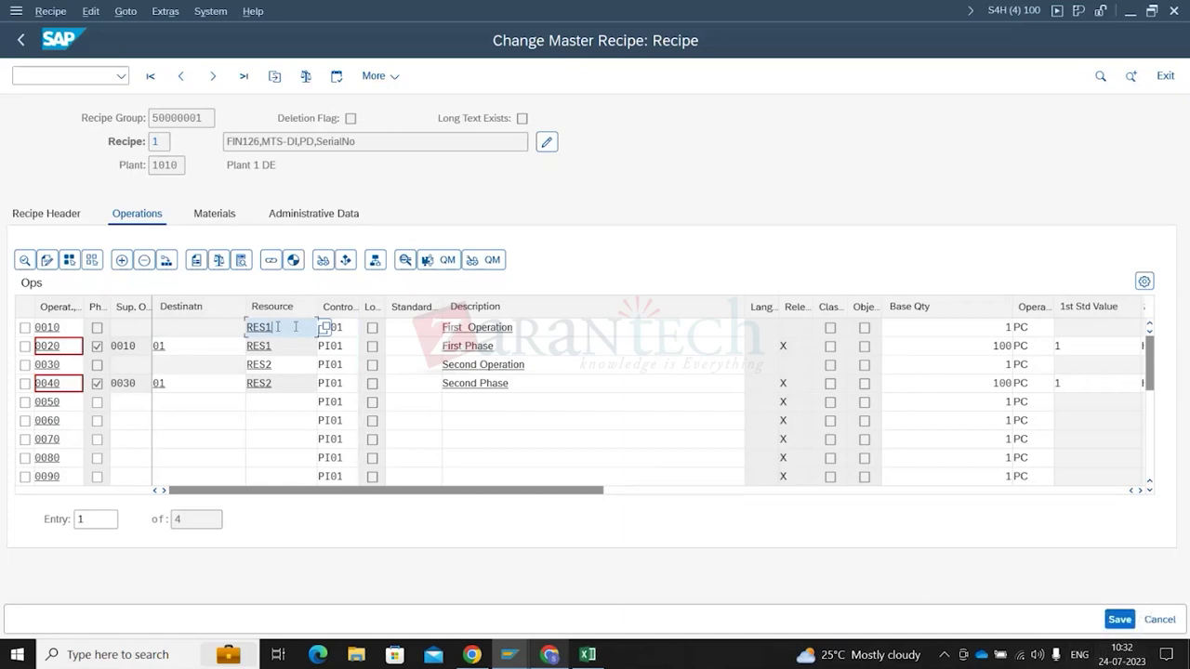
{"action": "double_click", "coordinate": [332, 327]}
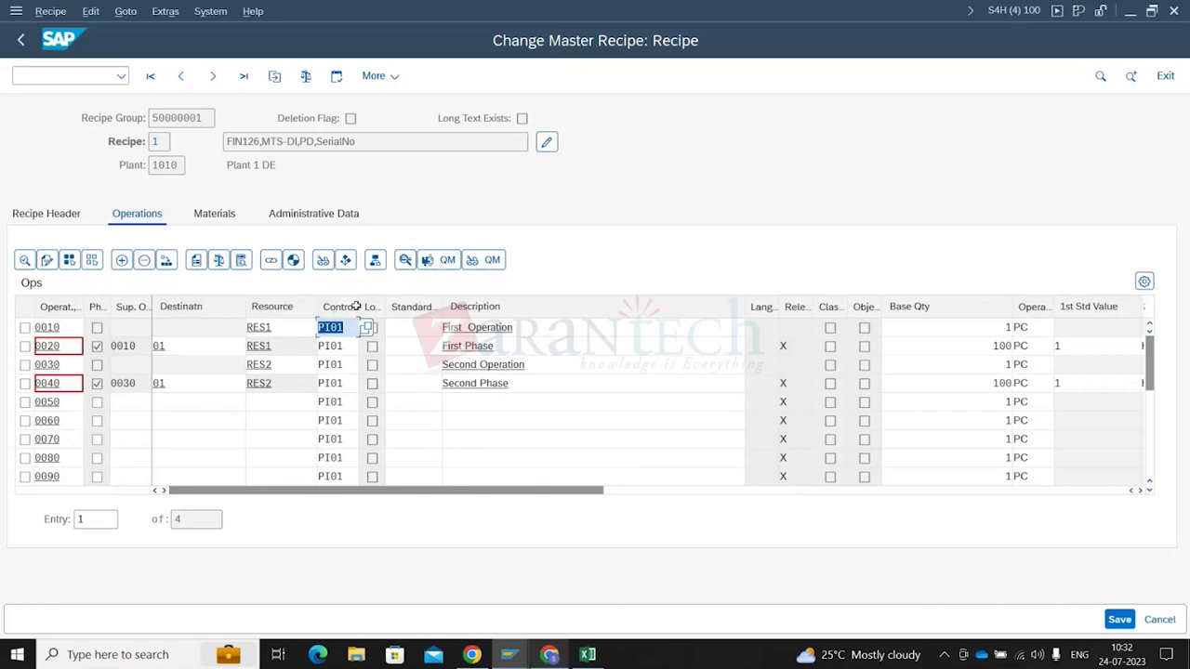
{"action": "left_click_drag", "start_coordinate": [359, 306], "coordinate": [439, 307]}
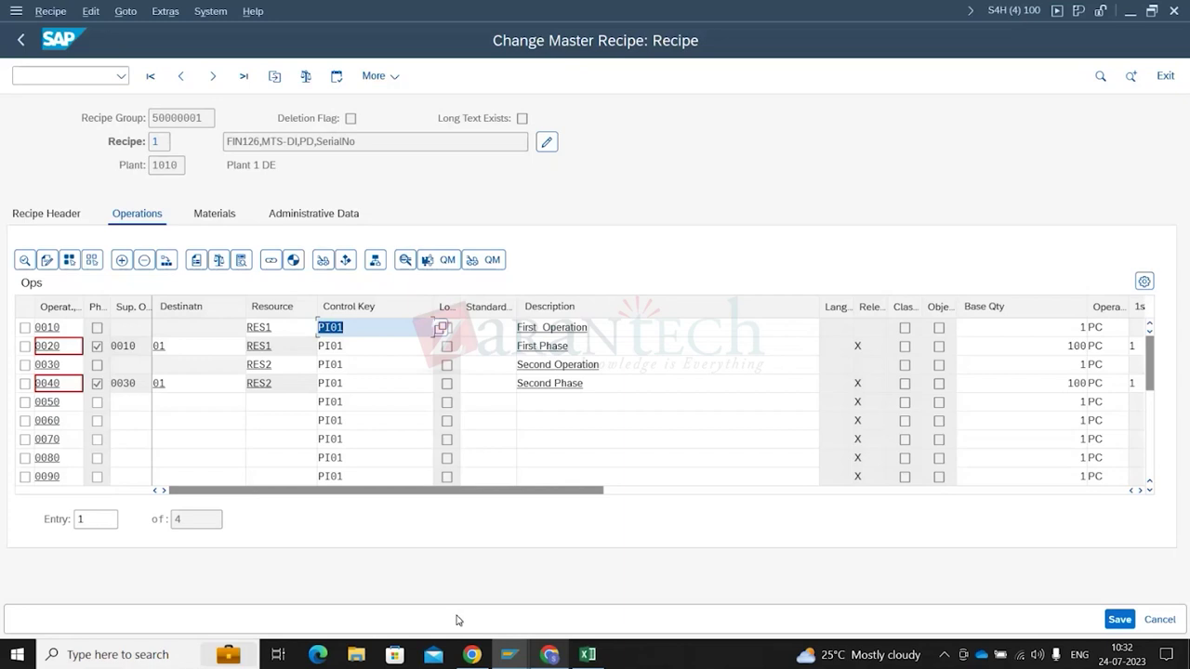
{"action": "left_click", "coordinate": [356, 322]}
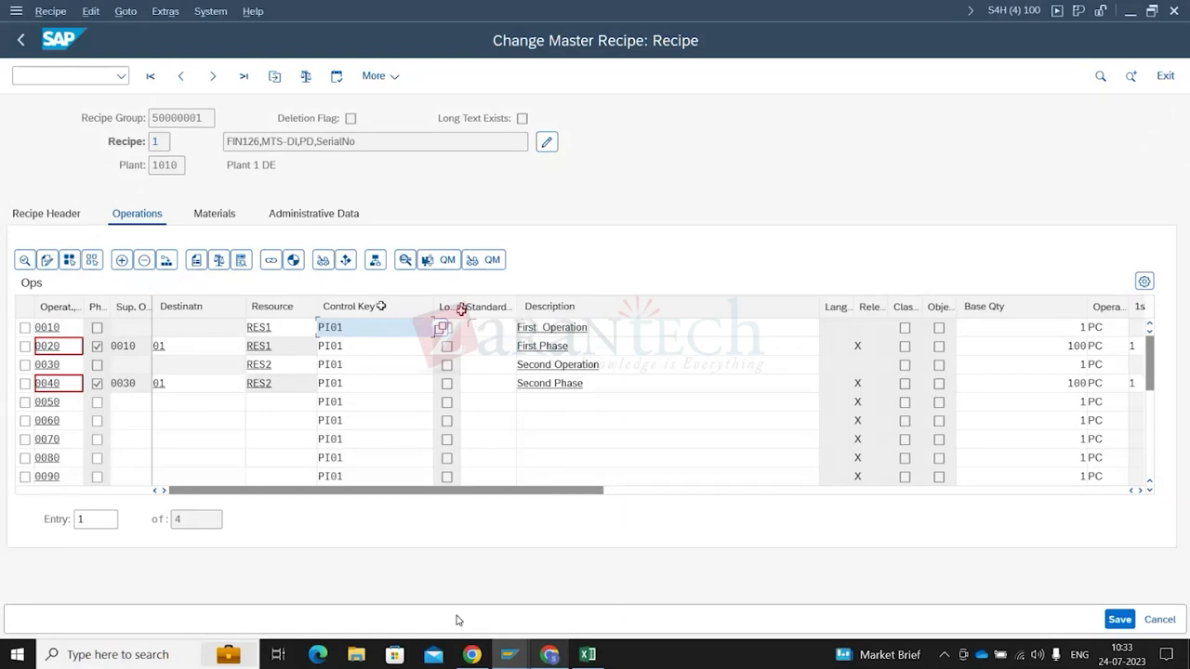
{"action": "double_click", "coordinate": [346, 348]}
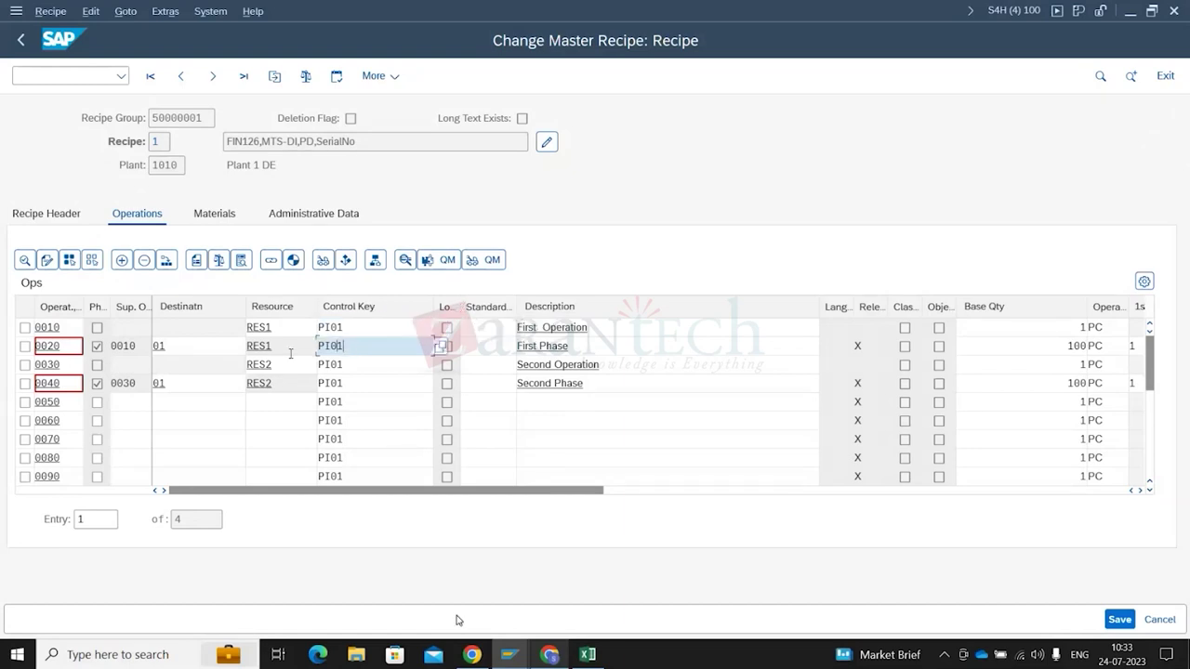
Select phases 0020 and 0040 in the operations list, pointing out the control key PI01 of each
{"action": "left_click", "coordinate": [25, 349]}
{"action": "left_click", "coordinate": [26, 384]}
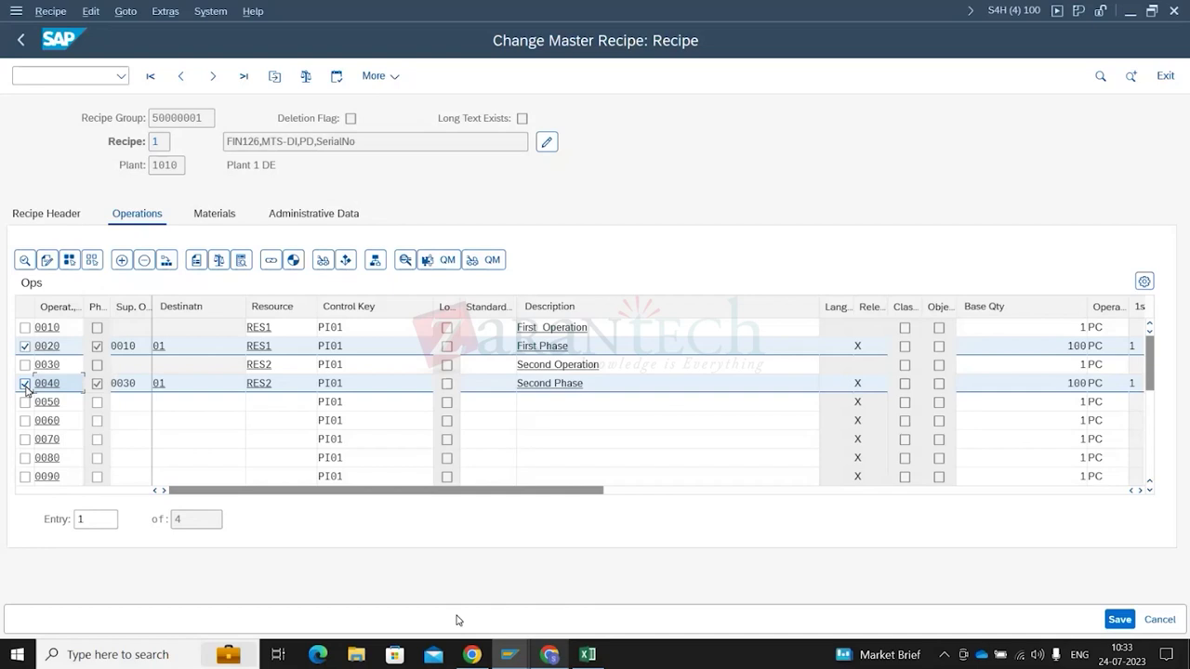
{"action": "left_click", "coordinate": [25, 383]}
{"action": "double_click", "coordinate": [331, 346]}
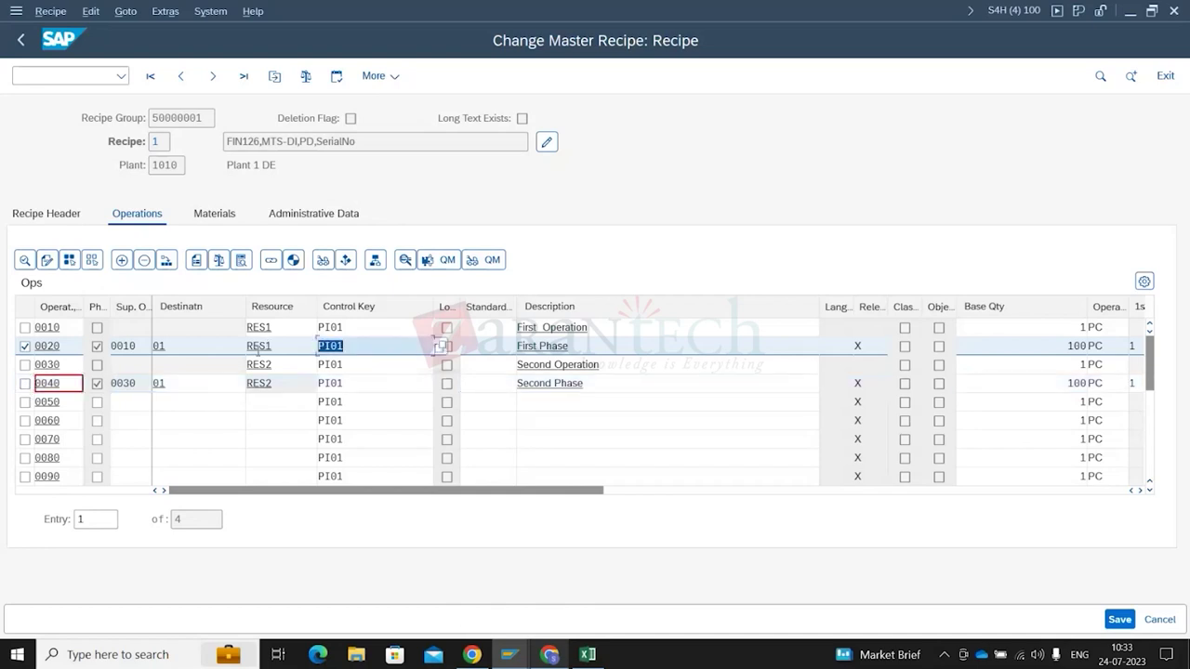
{"action": "left_click", "coordinate": [25, 346]}
{"action": "double_click", "coordinate": [332, 346]}
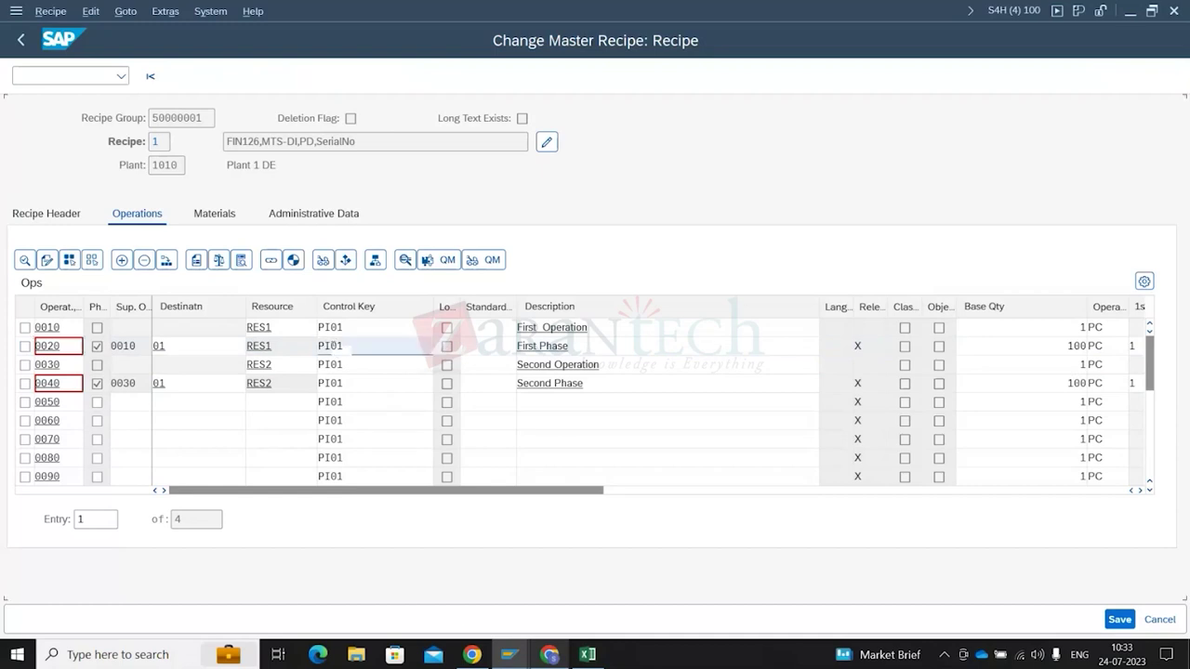
{"action": "left_click", "coordinate": [332, 345]}
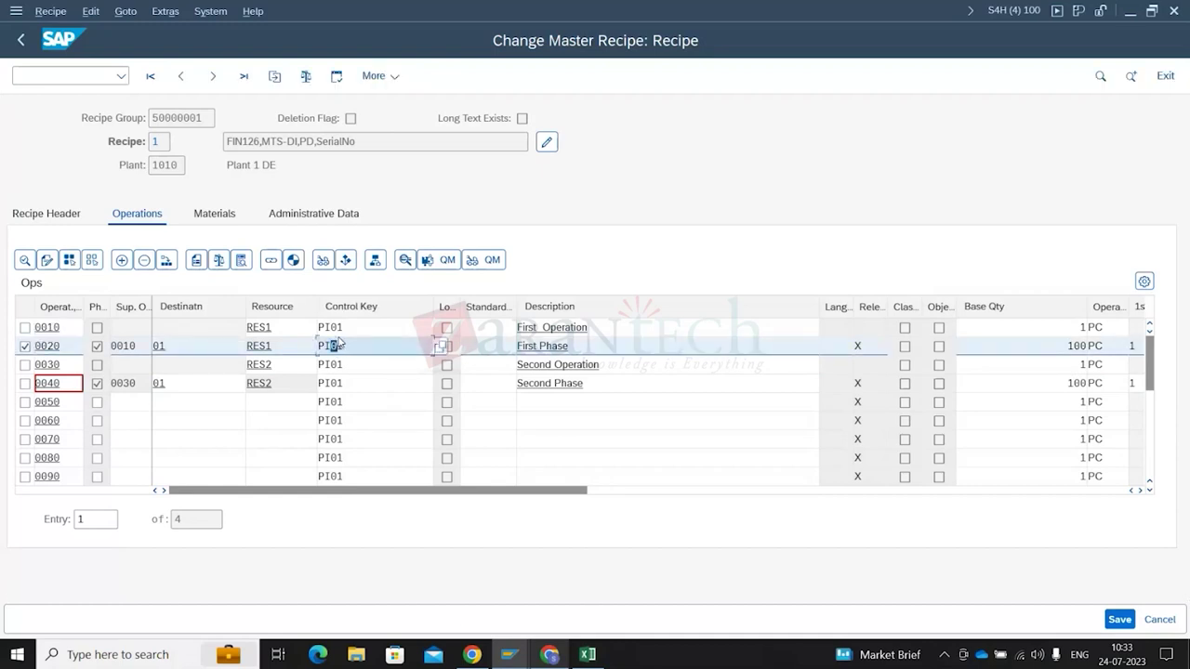
{"action": "left_click_drag", "start_coordinate": [351, 345], "coordinate": [303, 345]}
{"action": "left_click", "coordinate": [349, 346]}
{"action": "left_click_drag", "start_coordinate": [345, 346], "coordinate": [297, 348]}
{"action": "left_click", "coordinate": [358, 348]}
{"action": "key", "text": "shift+Home"}
{"action": "left_click", "coordinate": [26, 383]}
{"action": "left_click", "coordinate": [350, 385]}
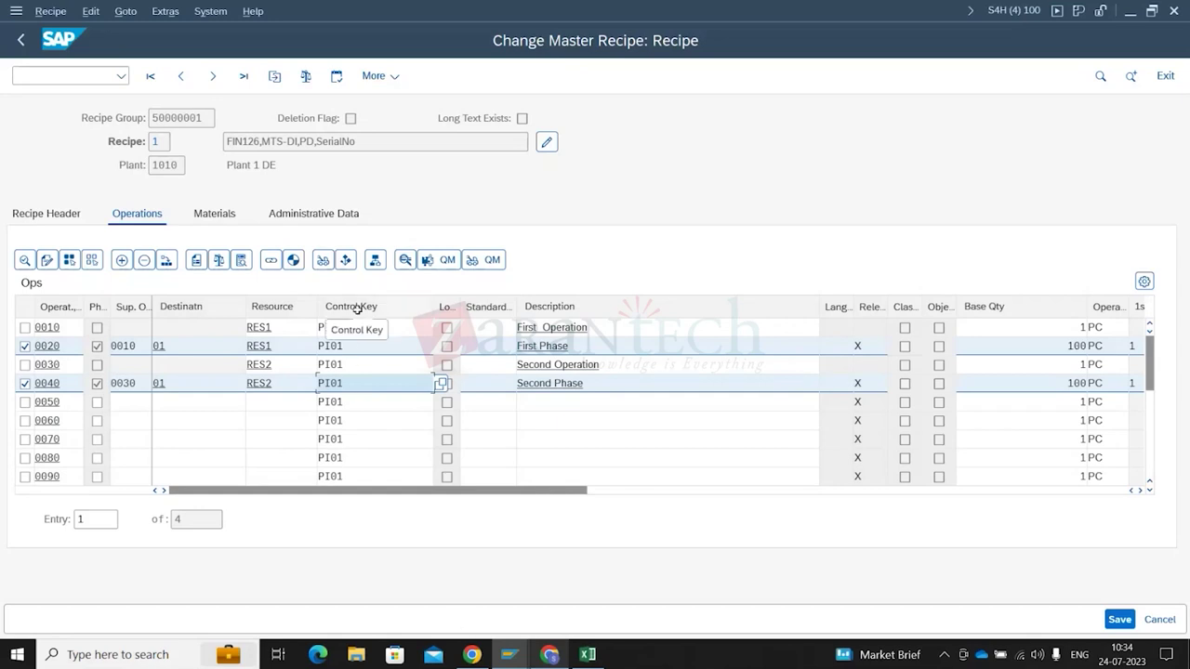
Point out the resource of operation 0010 and open the relationships of the selected phases 0020 and 0040
{"action": "left_click", "coordinate": [267, 328]}
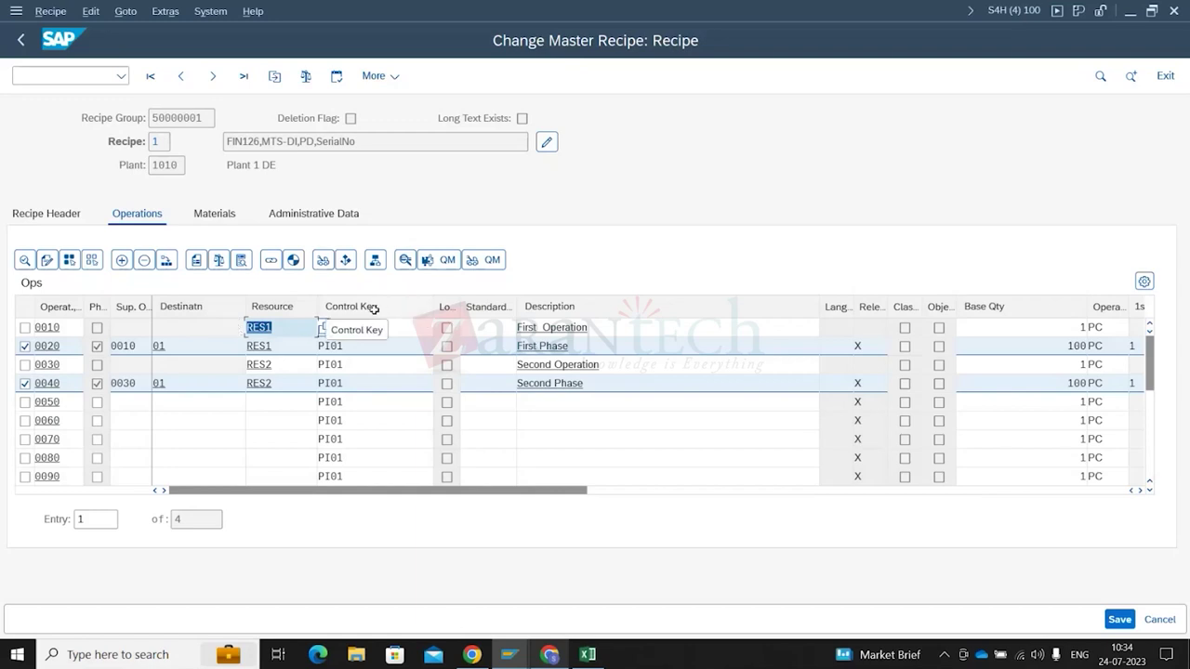
{"action": "left_click", "coordinate": [350, 383]}
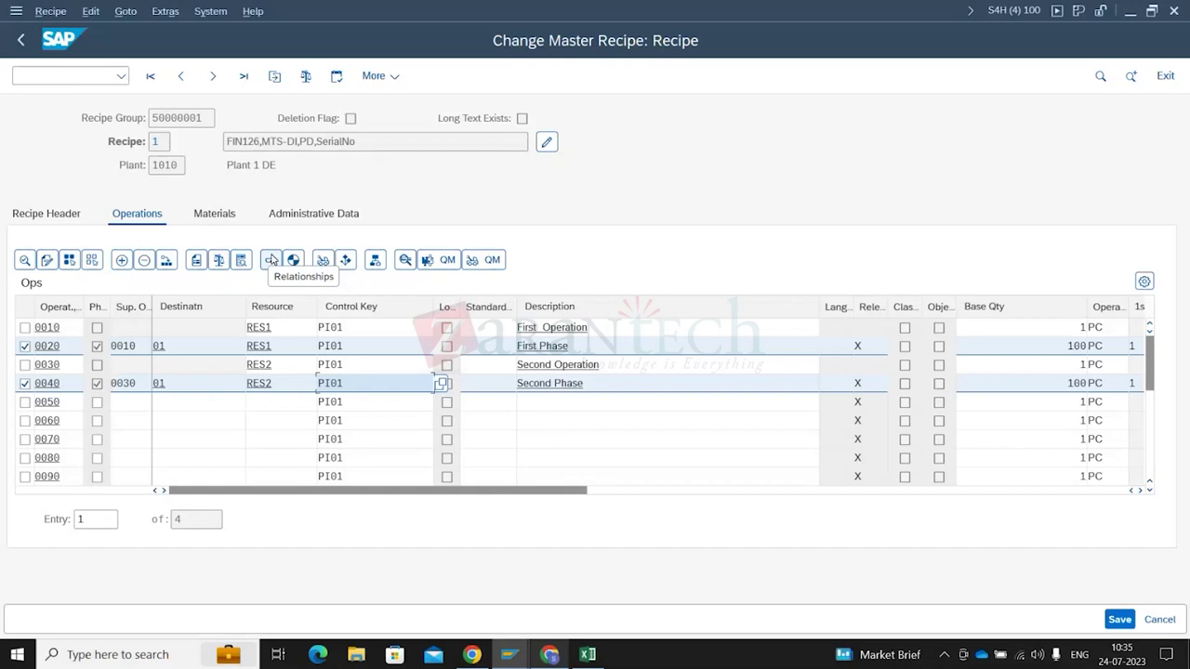
{"action": "left_click", "coordinate": [271, 260]}
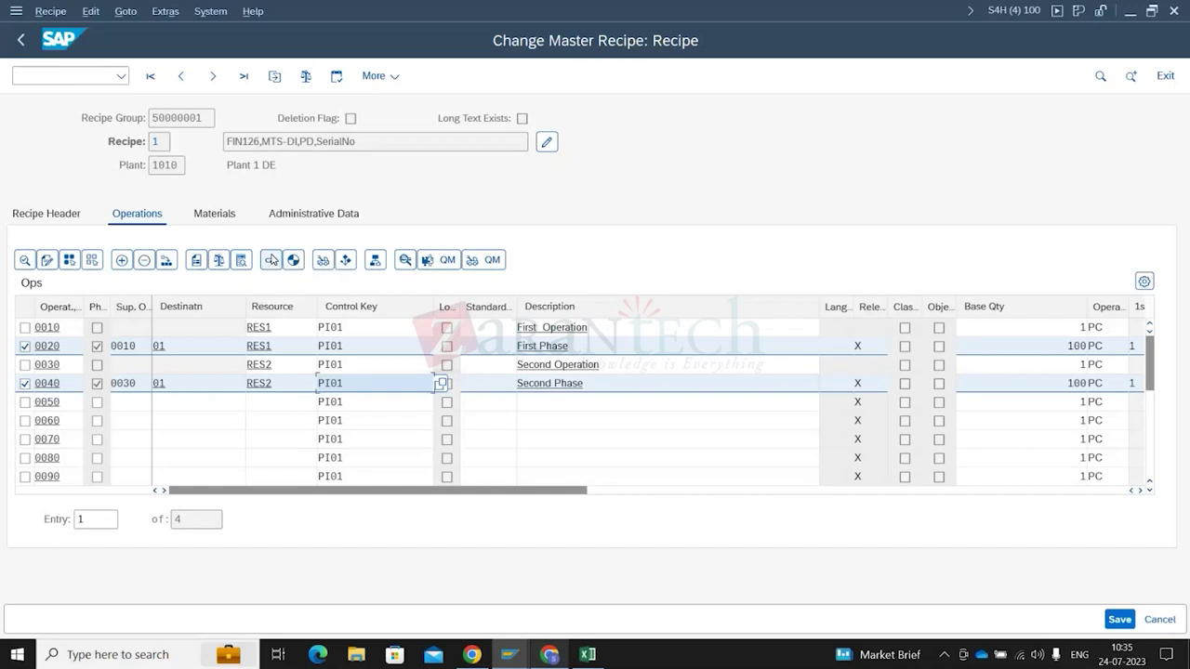
Open the SPRO customizing guide in a new session, search its structure for "Control Key" and choose the Define control key hit in Basic Data
{"action": "key", "text": "shift+Tab"}
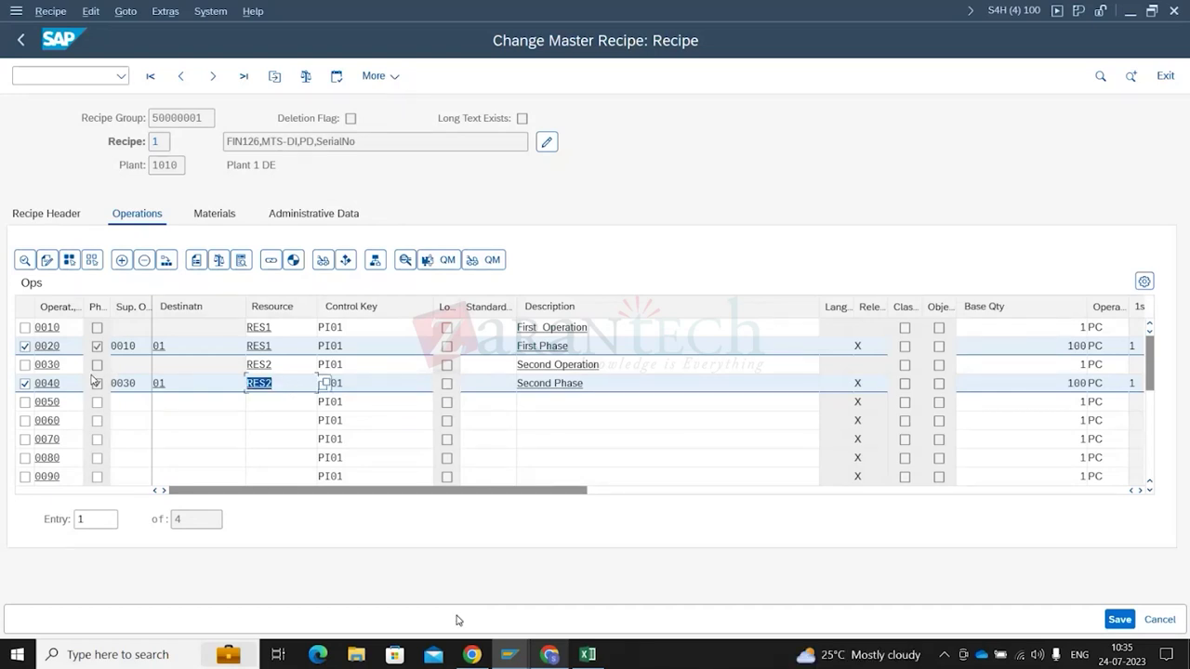
{"action": "key", "text": "Tab"}
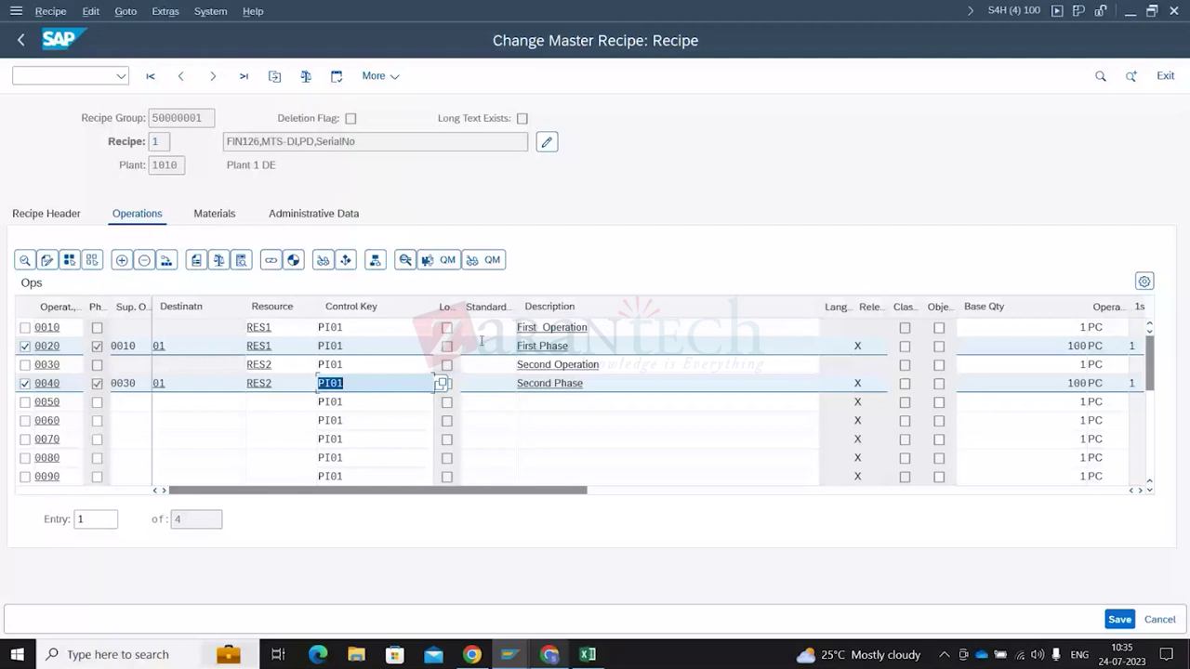
{"action": "left_click", "coordinate": [42, 76]}
{"action": "type", "text": "/nspro"}
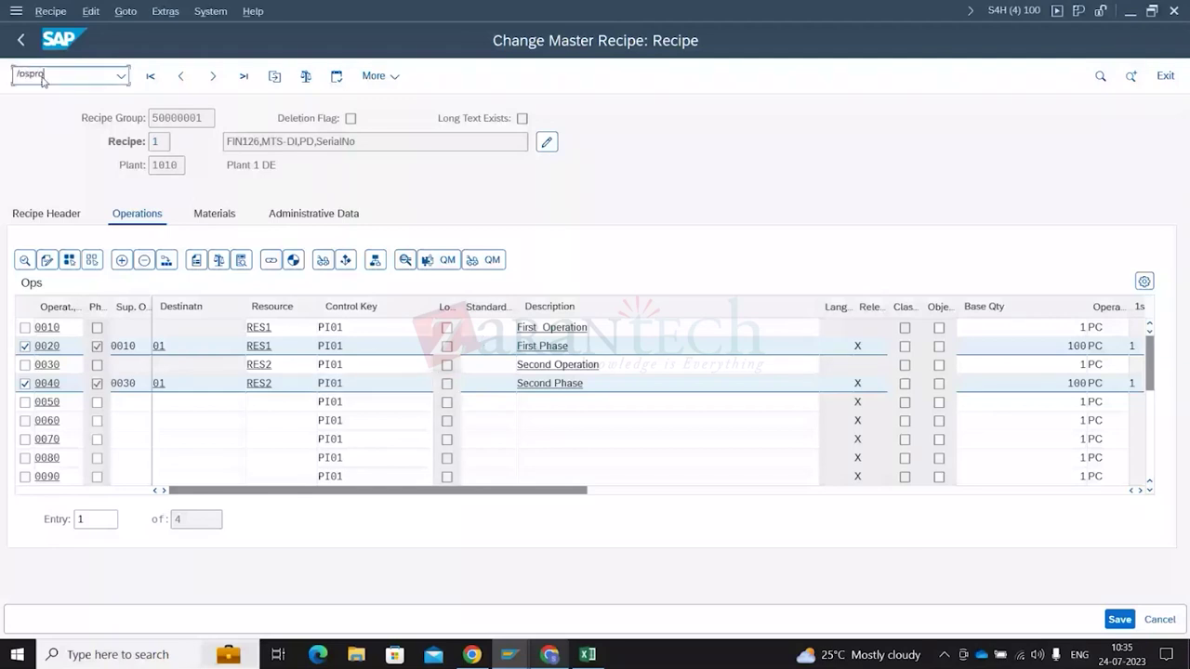
{"action": "key", "text": "Return"}
{"action": "left_click", "coordinate": [1100, 78]}
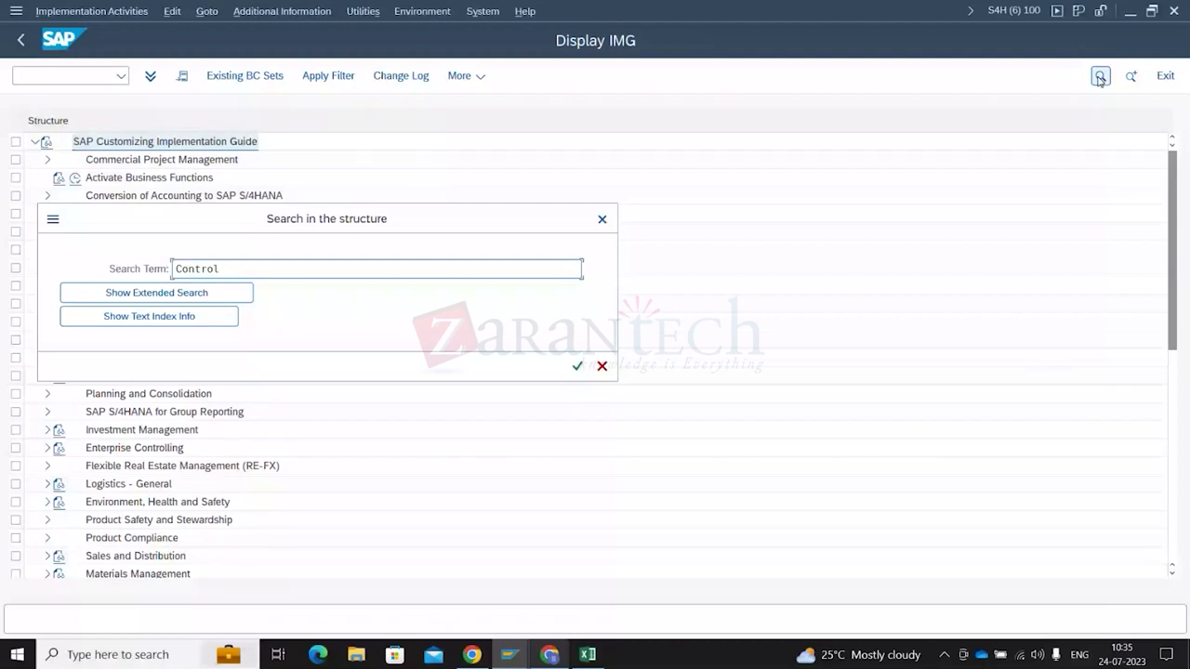
{"action": "type", "text": "Key"}
{"action": "key", "text": "Return"}
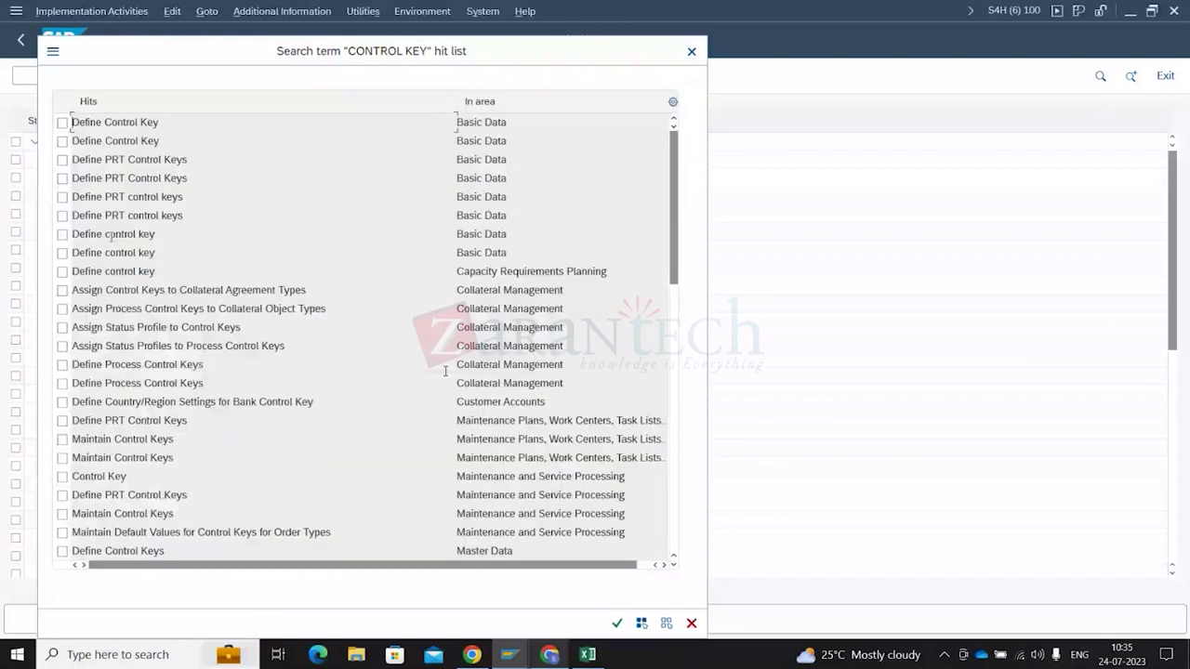
{"action": "double_click", "coordinate": [112, 234]}
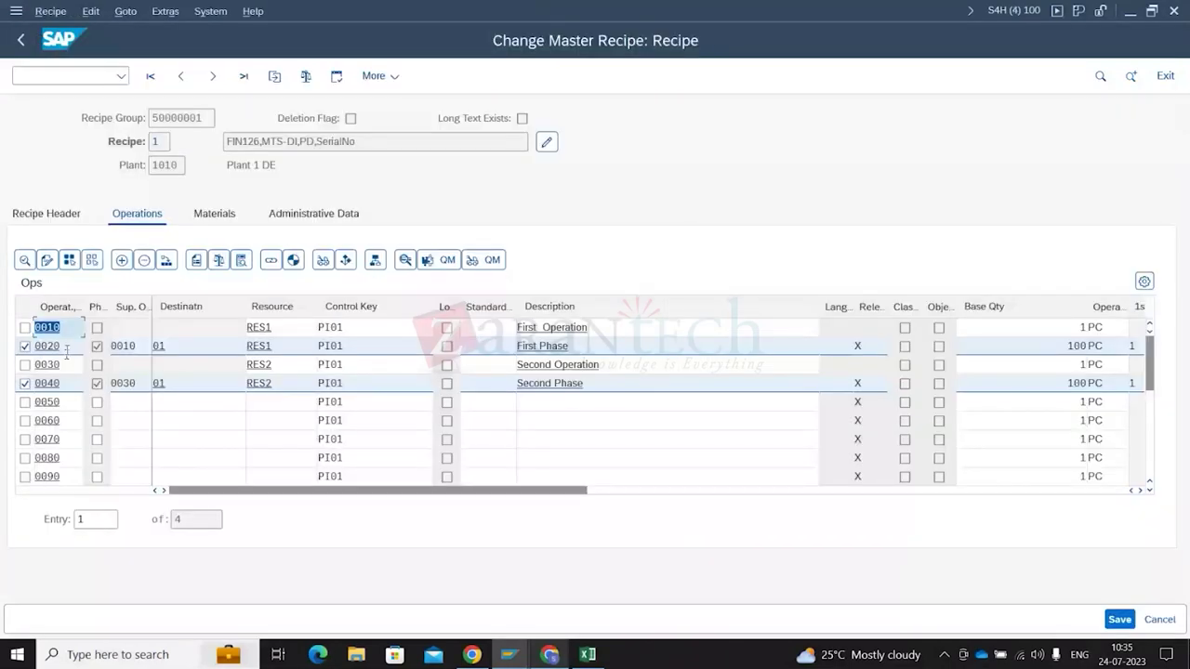
Open the details of phase 0020 in the master recipe and check which additional functions are offered for it
{"action": "double_click", "coordinate": [66, 351]}
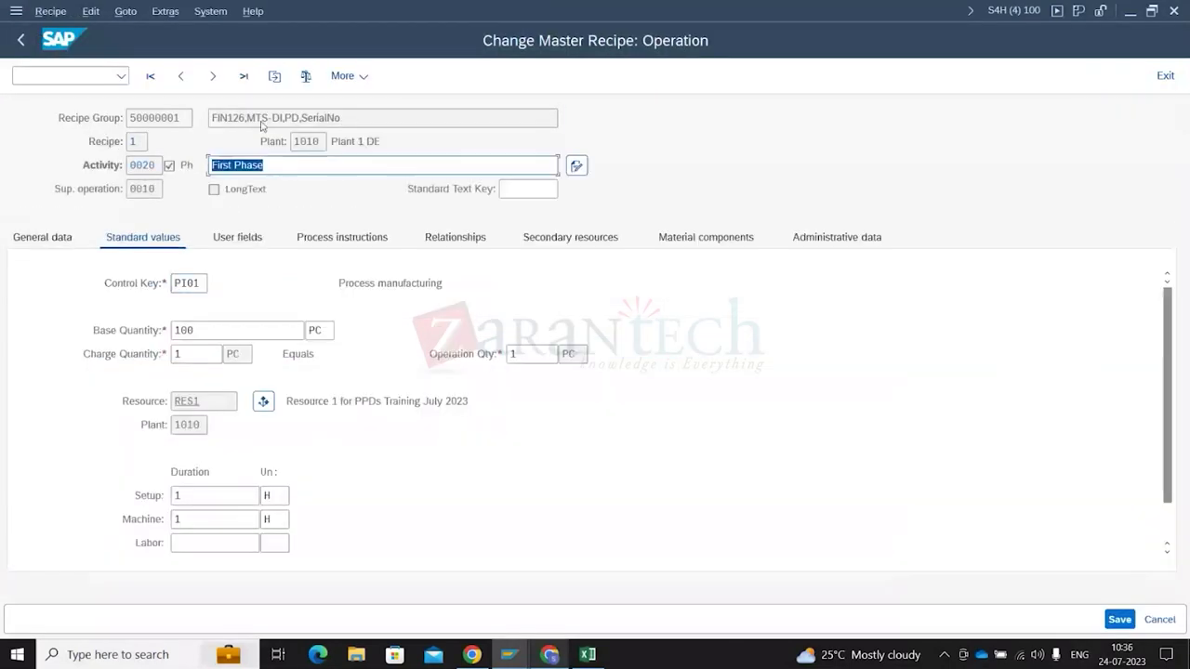
{"action": "left_click", "coordinate": [362, 78]}
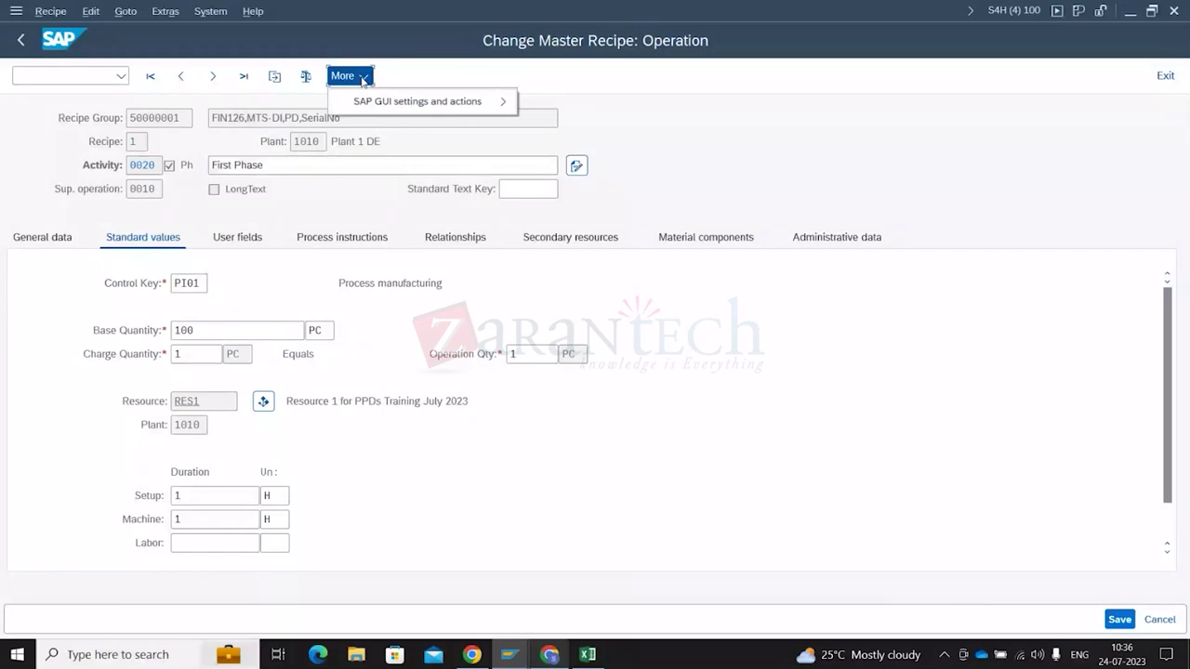
{"action": "left_click", "coordinate": [362, 79]}
{"action": "left_click", "coordinate": [126, 11]}
{"action": "left_click", "coordinate": [165, 12]}
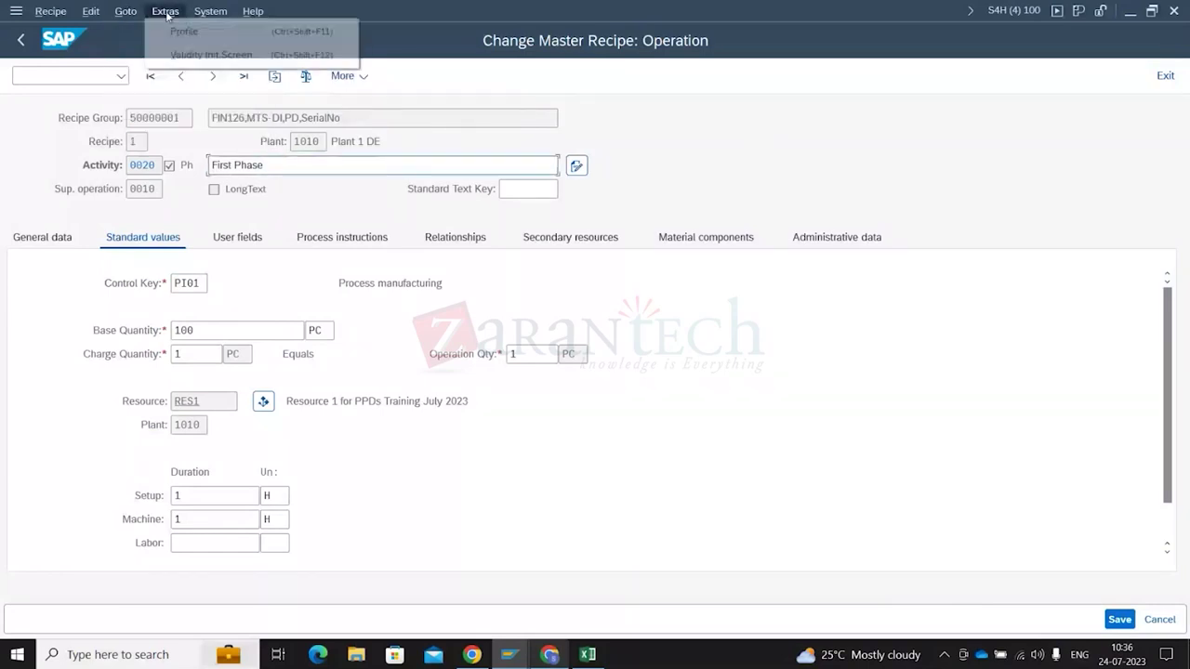
{"action": "left_click", "coordinate": [690, 310]}
Return to the customizing guide, run Define control key under Work Center Routing Data and open the details of control key PI01
{"action": "key", "text": "alt+Tab"}
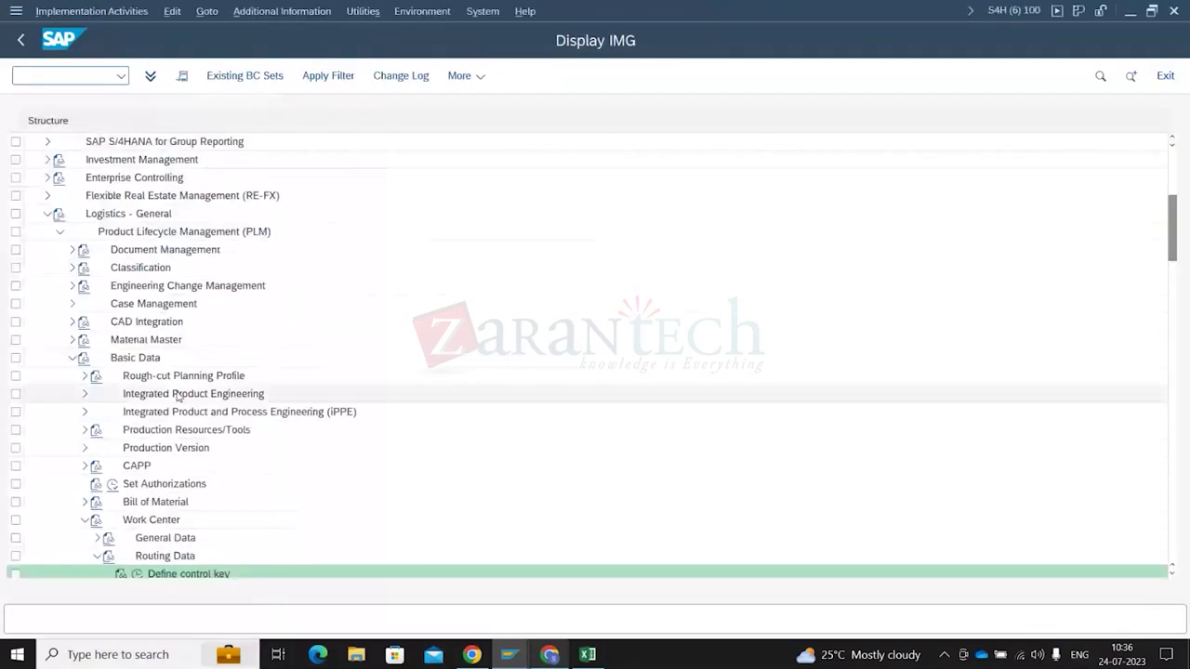
{"action": "scroll", "coordinate": [177, 397], "scroll_direction": "down", "scroll_amount": 4}
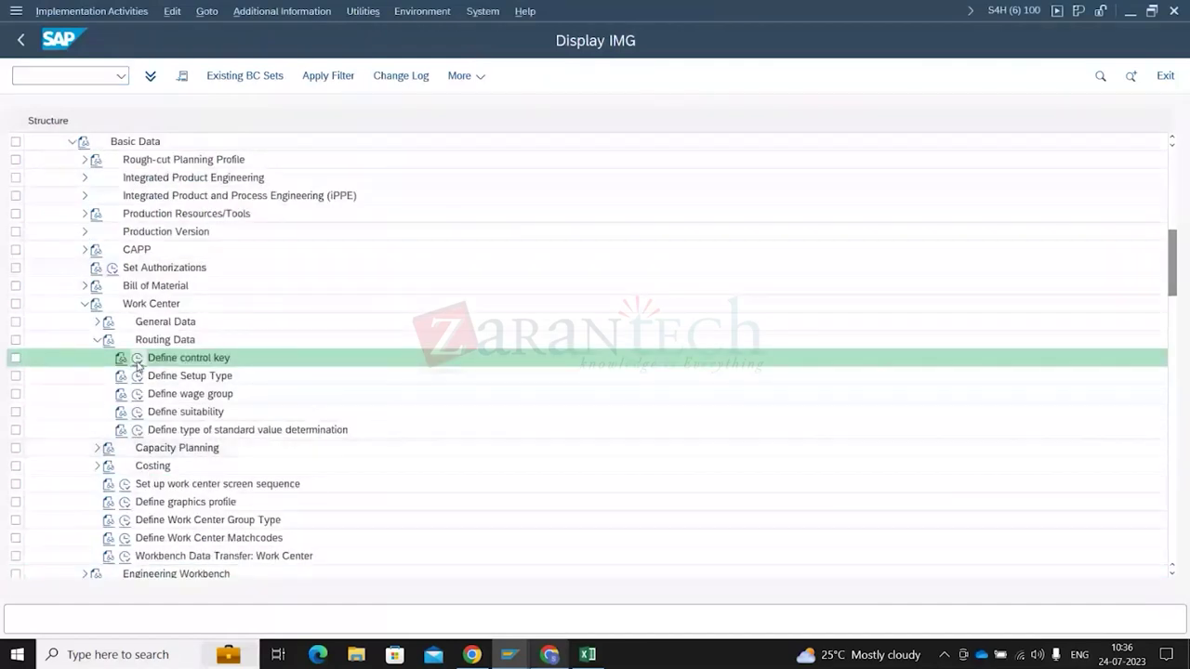
{"action": "left_click", "coordinate": [138, 361]}
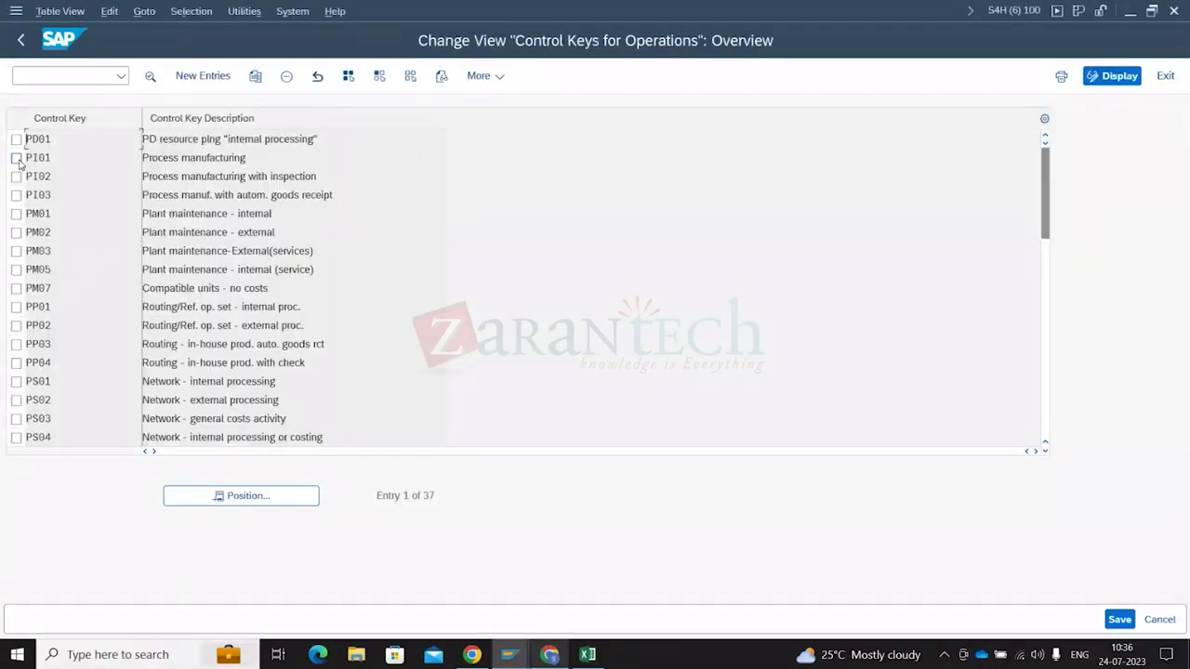
{"action": "left_click", "coordinate": [16, 158]}
{"action": "double_click", "coordinate": [78, 157]}
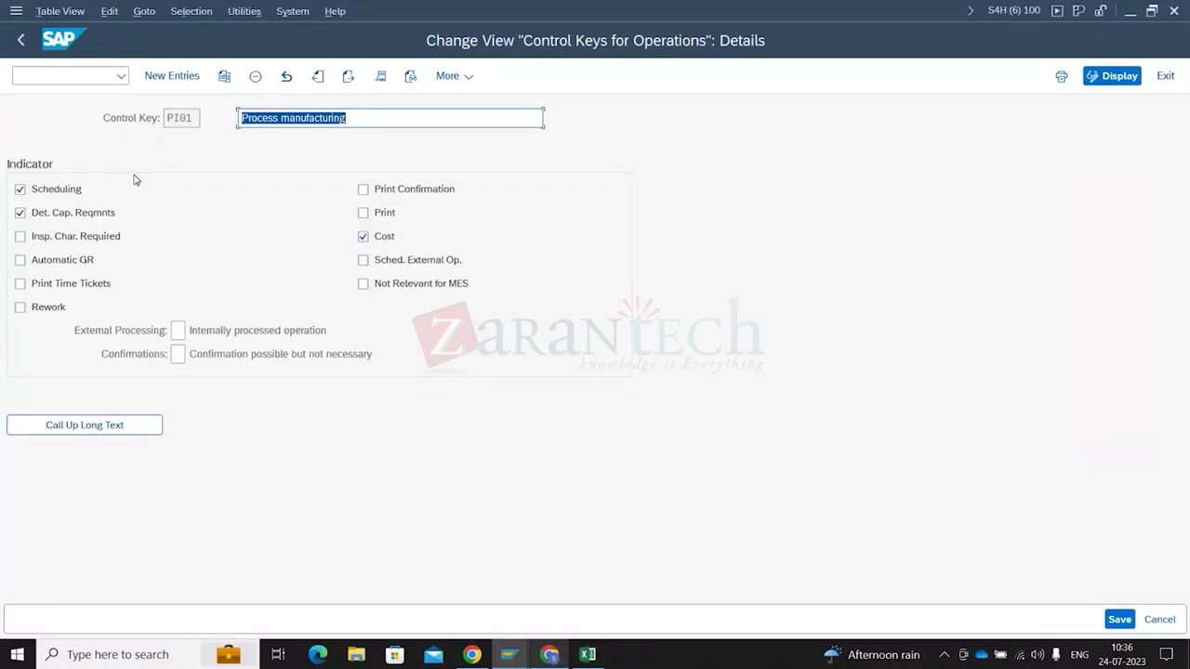
Point out PI01's Automatic GR indicator, close the customizing session and return to the master recipe's operations list
{"action": "left_click", "coordinate": [28, 264]}
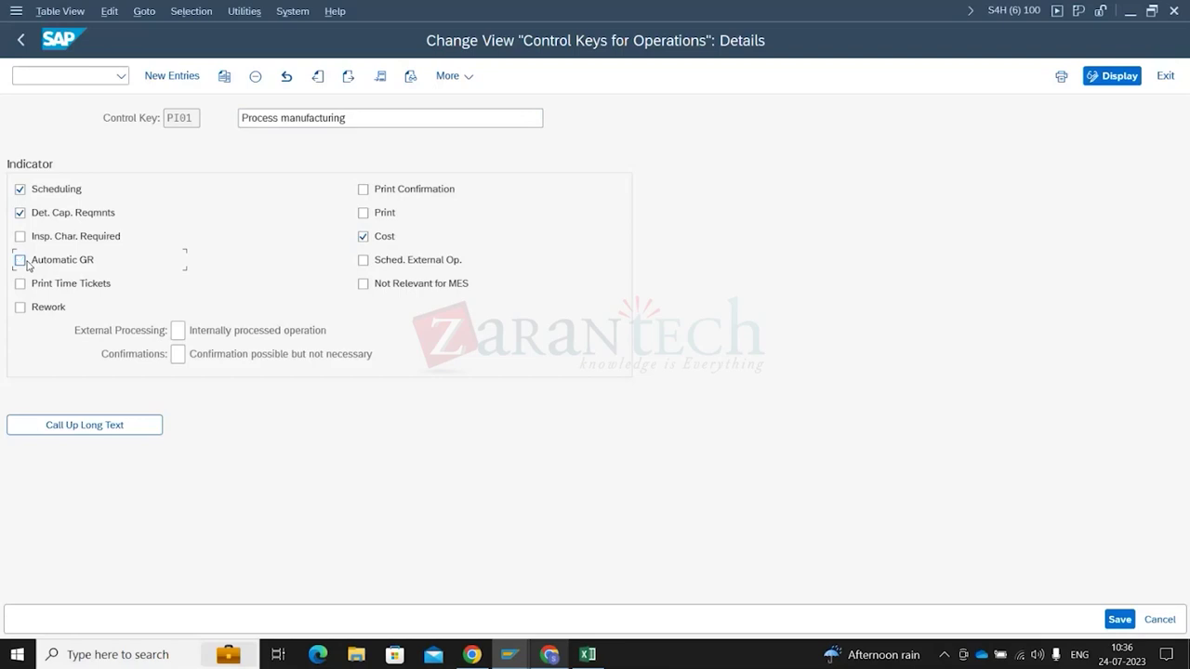
{"action": "key", "text": "F3"}
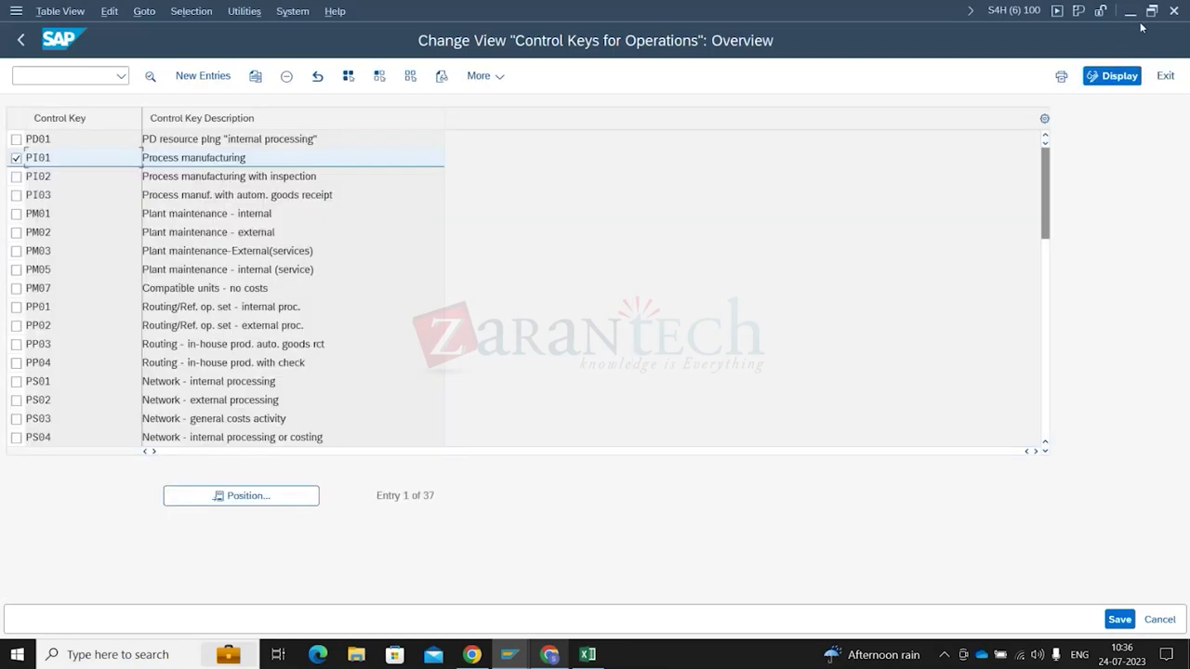
{"action": "left_click", "coordinate": [1174, 14]}
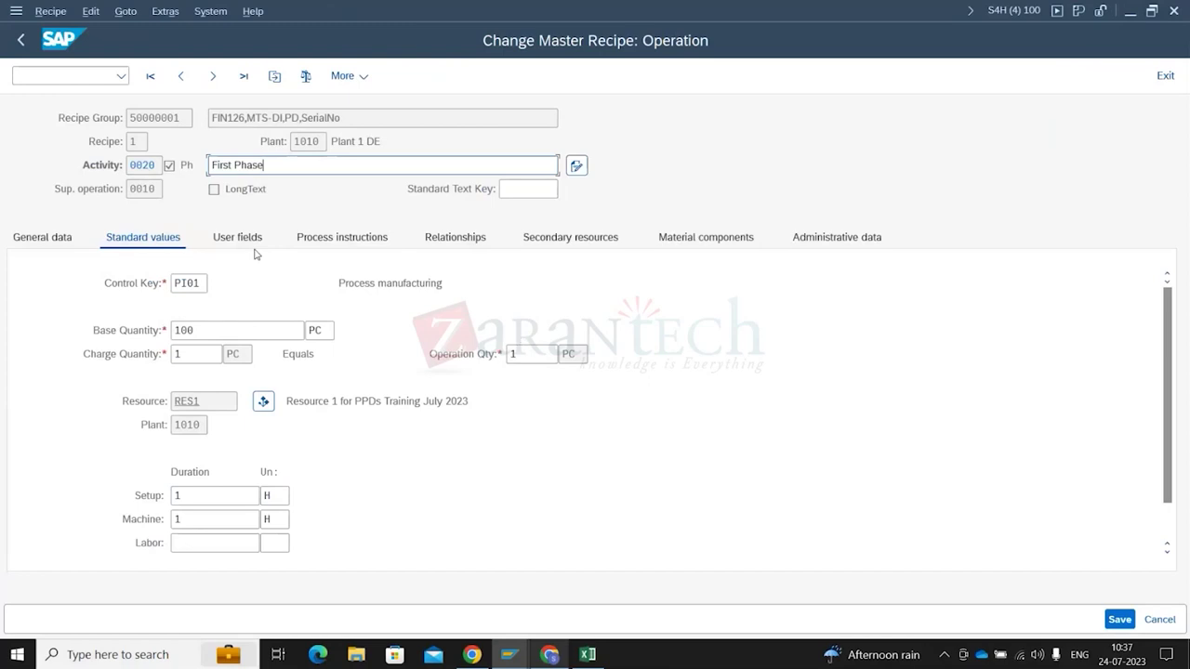
{"action": "left_click", "coordinate": [20, 42]}
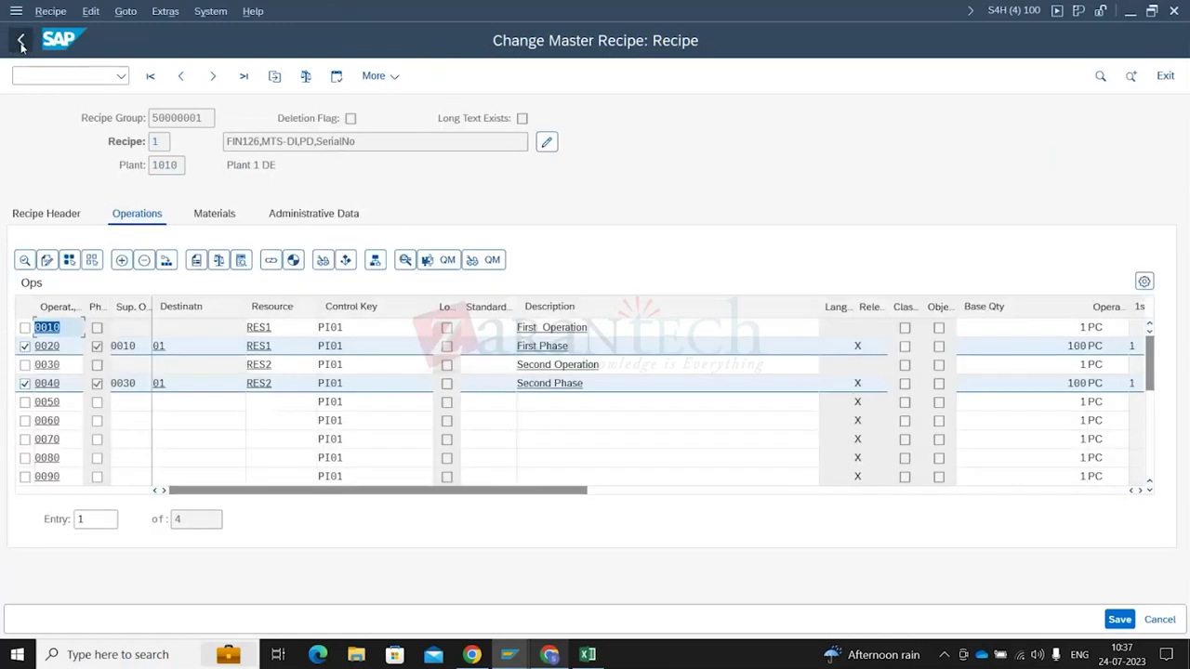
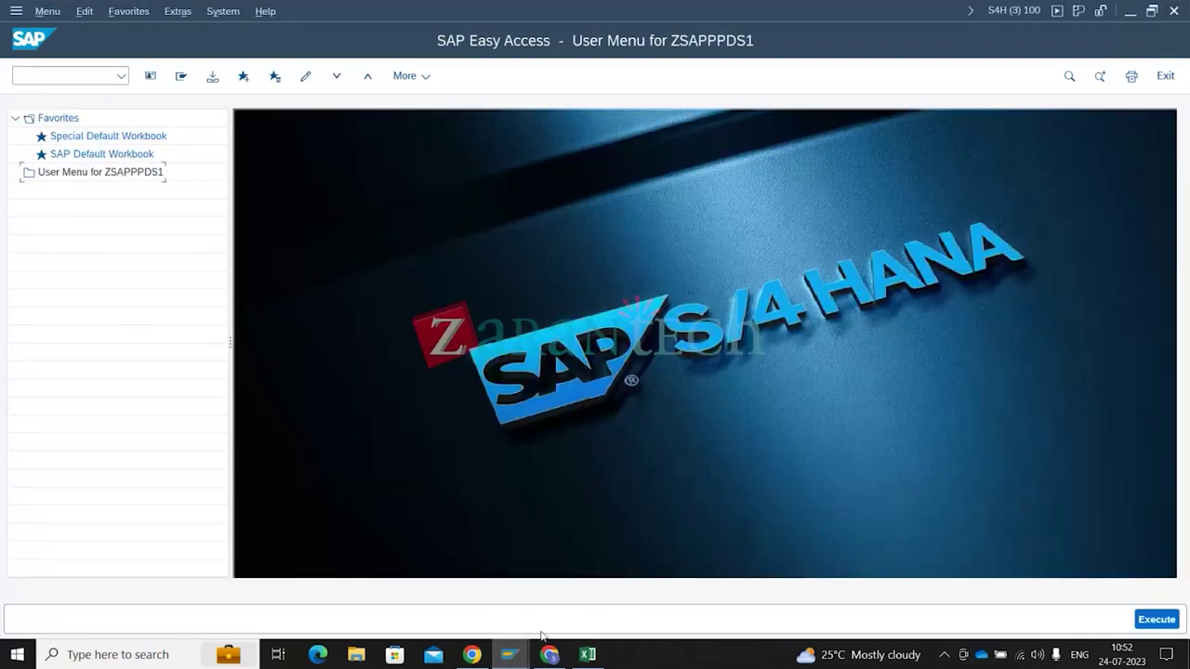
Show the Module 2 demand management PDF in the browser, advance from the Agenda to Planned Independent Requirements, and minimize the window
{"action": "left_click", "coordinate": [552, 658]}
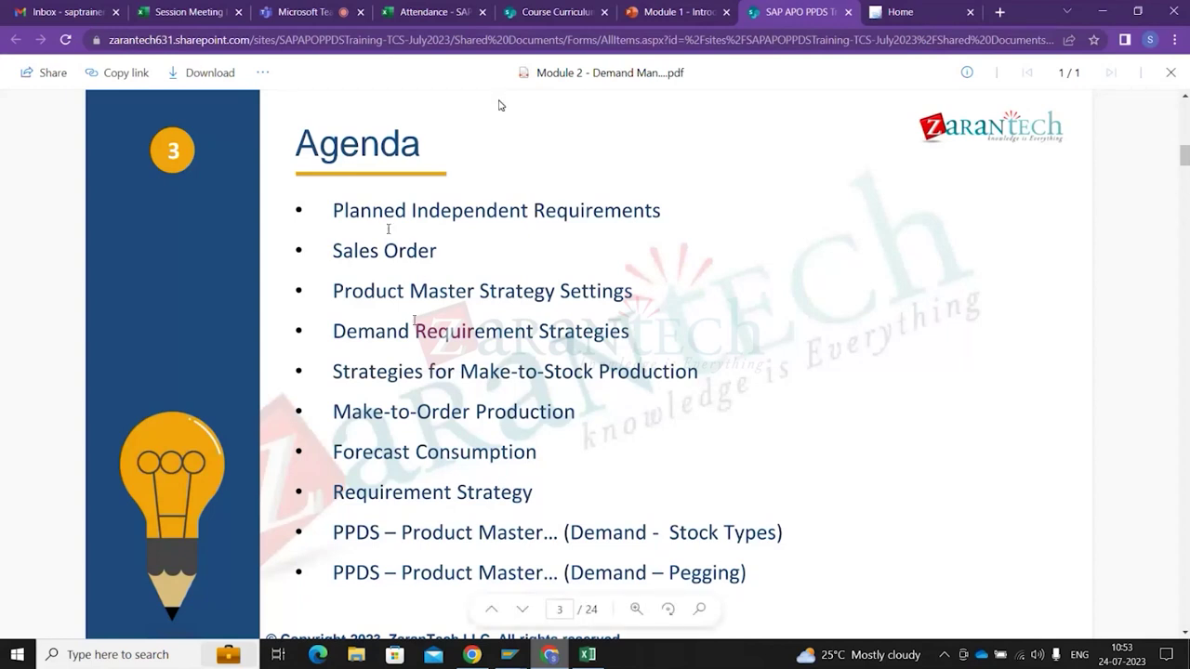
{"action": "left_click", "coordinate": [522, 609]}
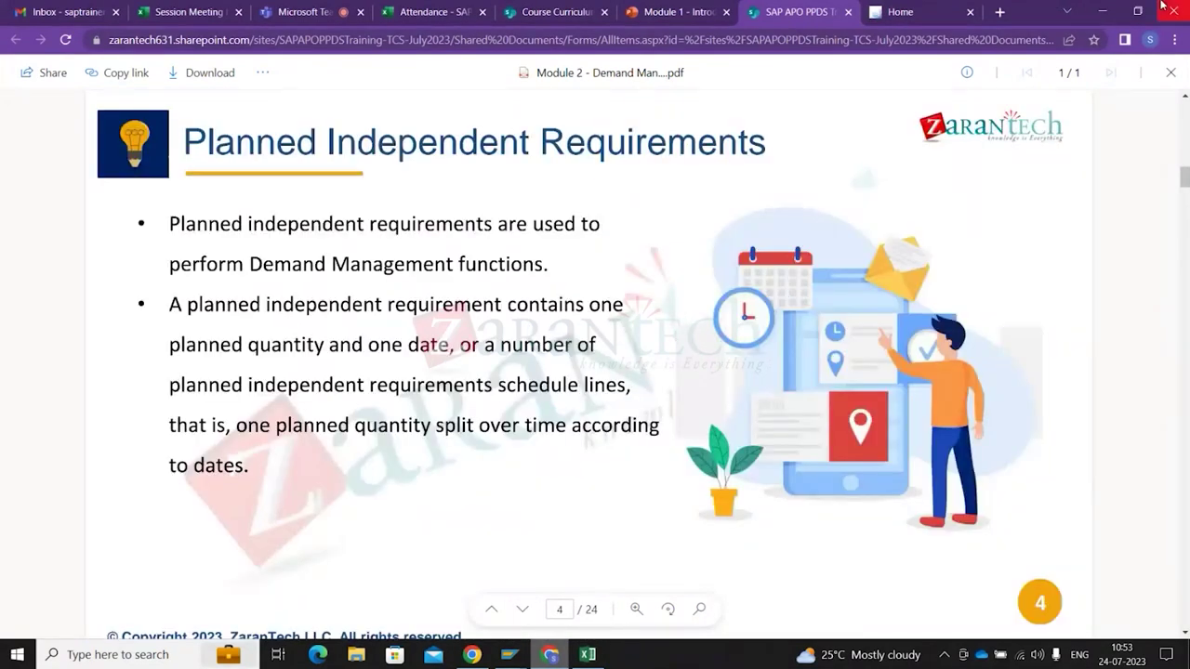
{"action": "left_click", "coordinate": [1107, 11]}
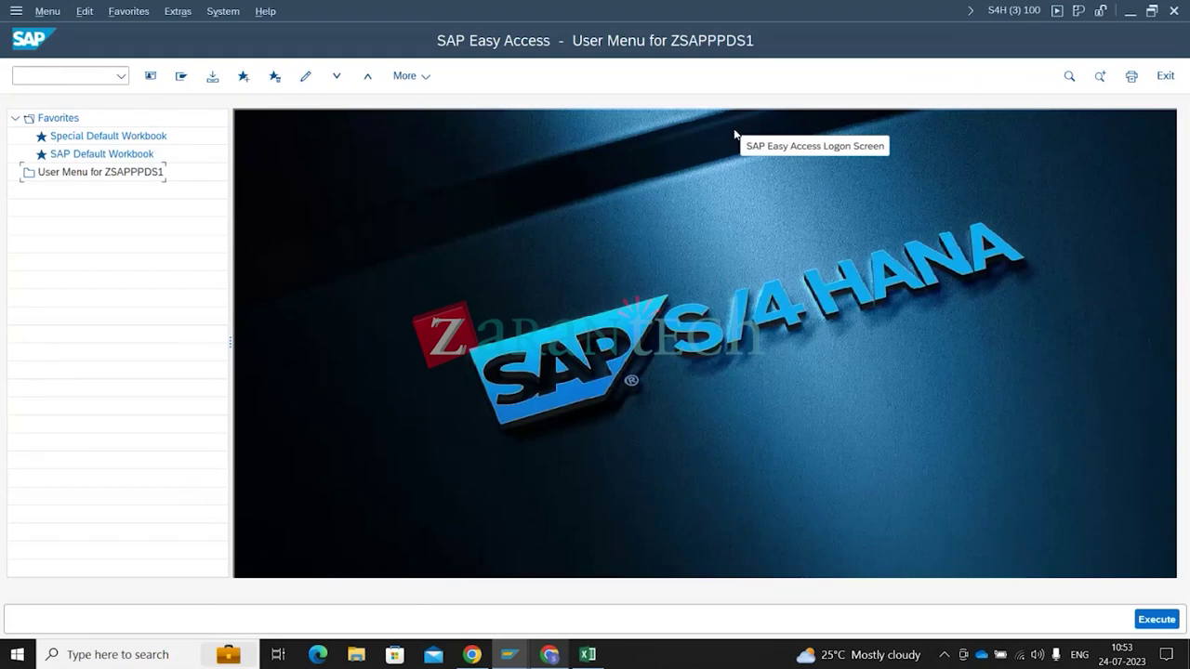
Switch to the Excel training workbook and bring up the planning horizon chart on the Notes sheet
{"action": "left_click", "coordinate": [588, 654]}
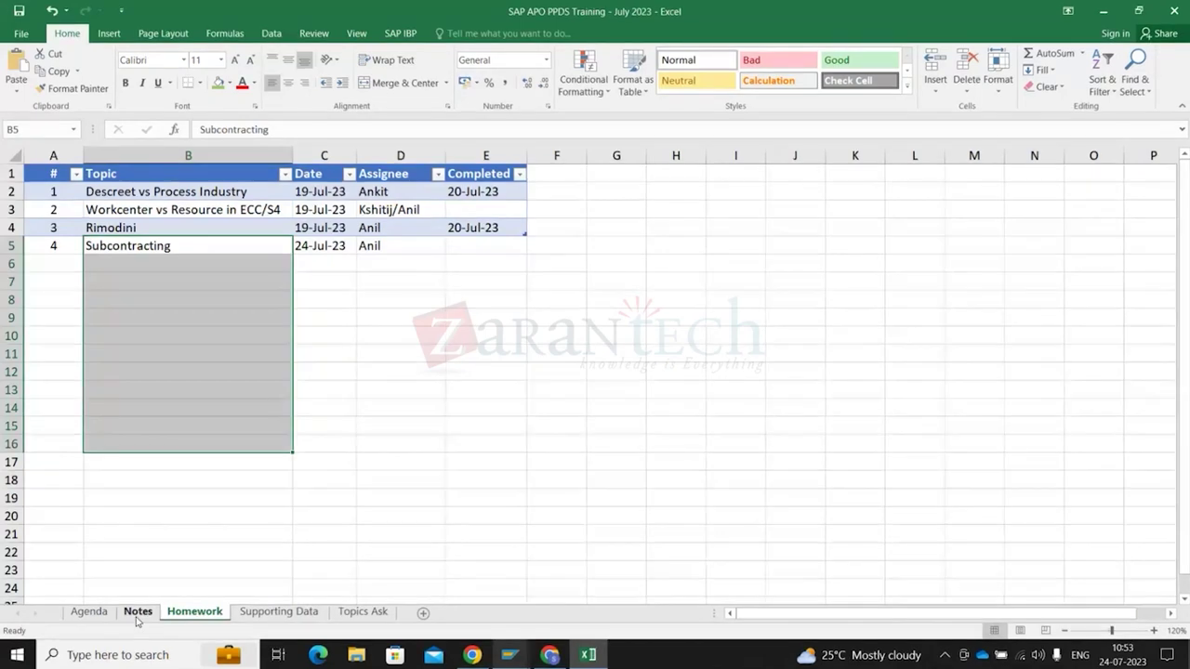
{"action": "left_click", "coordinate": [138, 612]}
{"action": "scroll", "coordinate": [499, 334], "scroll_direction": "up", "scroll_amount": 10}
{"action": "scroll", "coordinate": [499, 334], "scroll_direction": "up", "scroll_amount": 13}
{"action": "scroll", "coordinate": [499, 334], "scroll_direction": "right", "scroll_amount": 2}
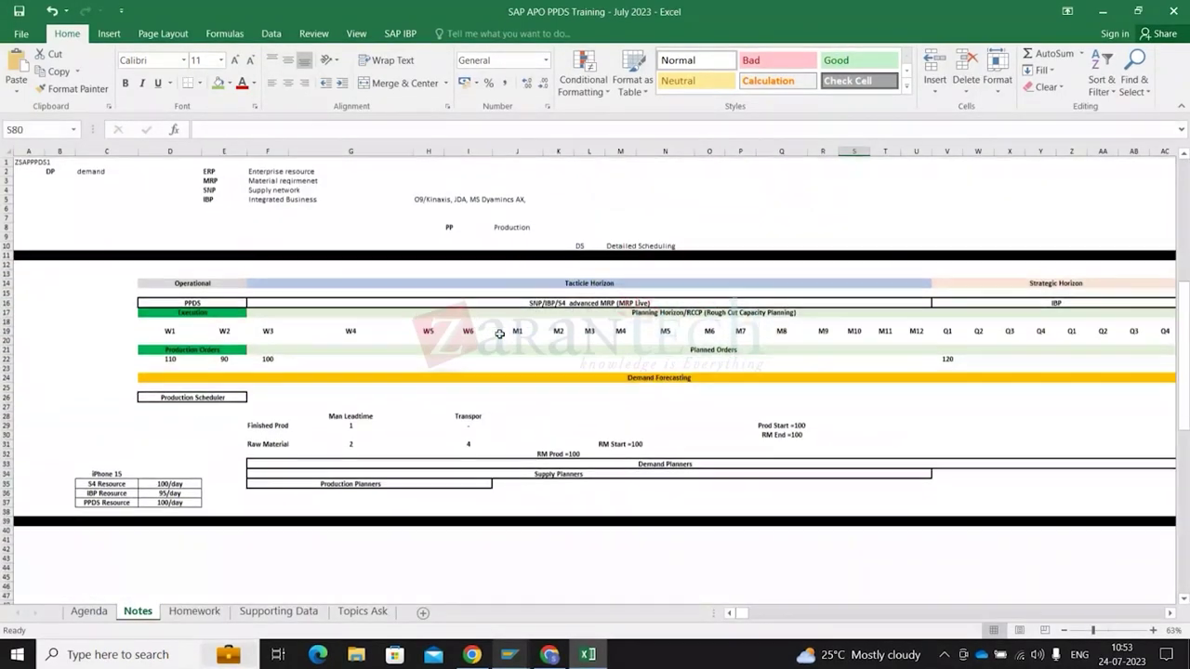
{"action": "scroll", "coordinate": [500, 334], "scroll_direction": "left", "scroll_amount": 1}
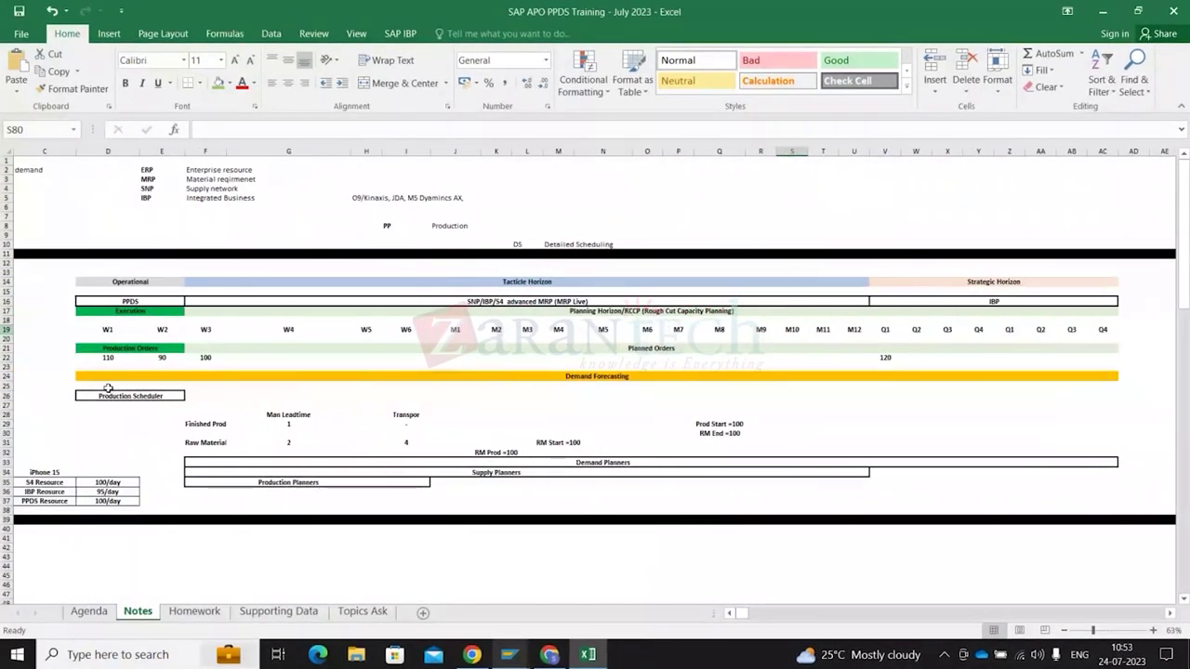
Highlight the planning horizon chart, its Demand Forecasting bar, and the spans of the operational, tactical and strategic horizons
{"action": "left_click_drag", "start_coordinate": [44, 272], "coordinate": [1126, 396]}
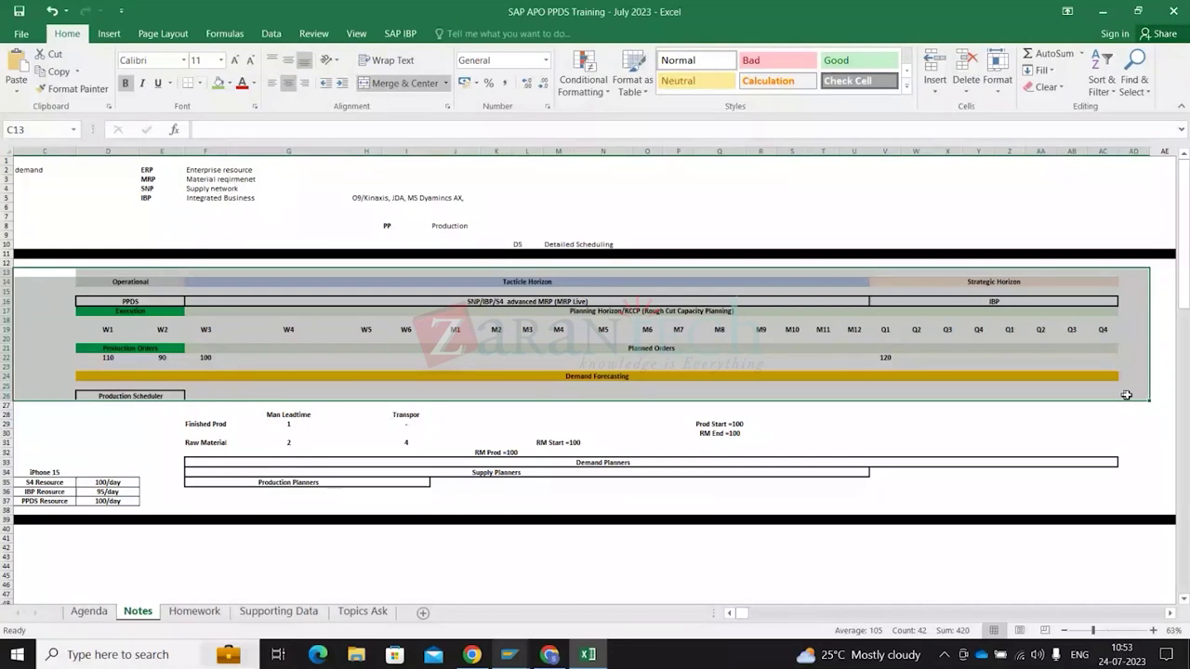
{"action": "left_click", "coordinate": [158, 376]}
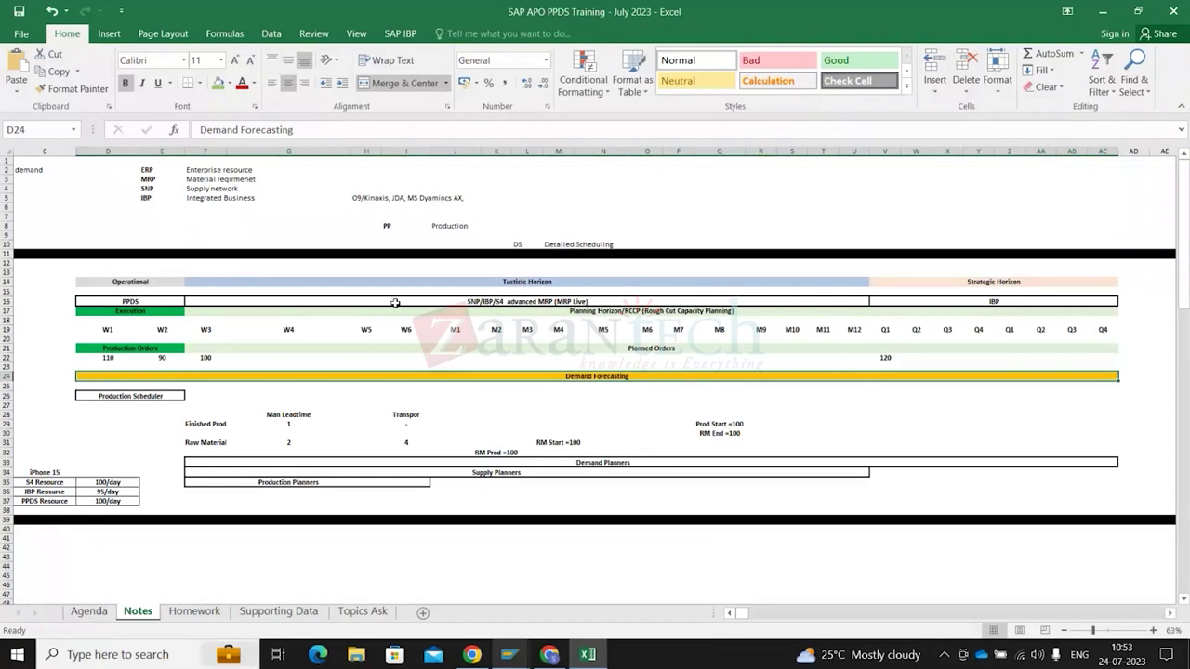
{"action": "left_click_drag", "start_coordinate": [130, 265], "coordinate": [157, 267]}
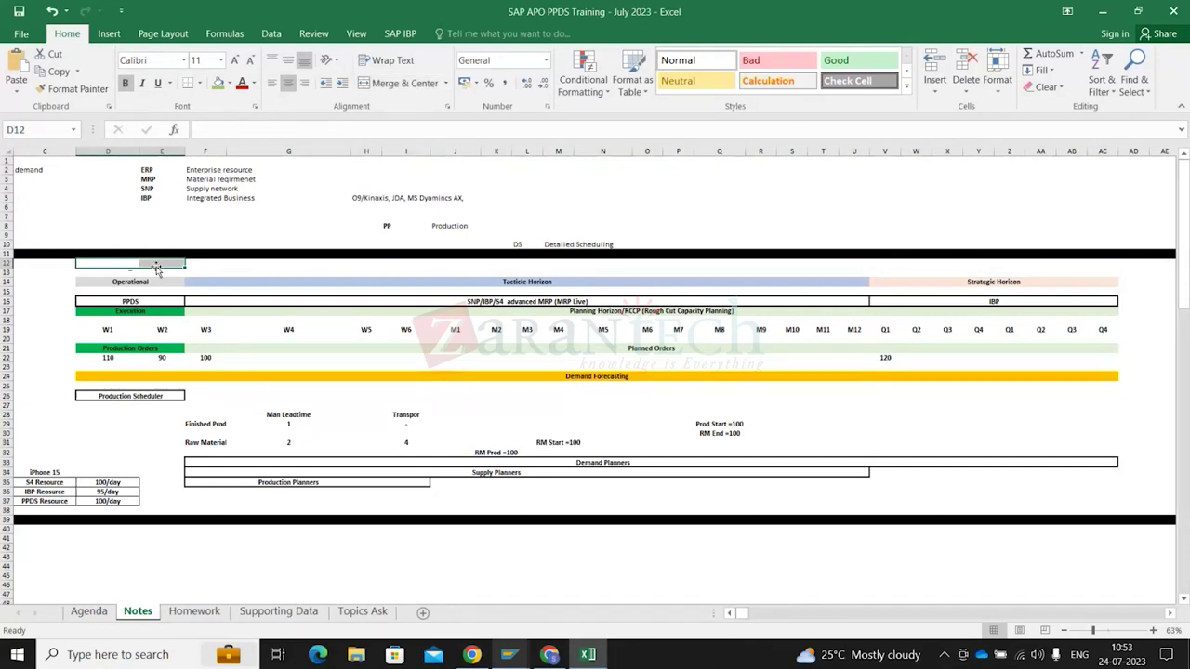
{"action": "left_click_drag", "start_coordinate": [213, 267], "coordinate": [856, 263]}
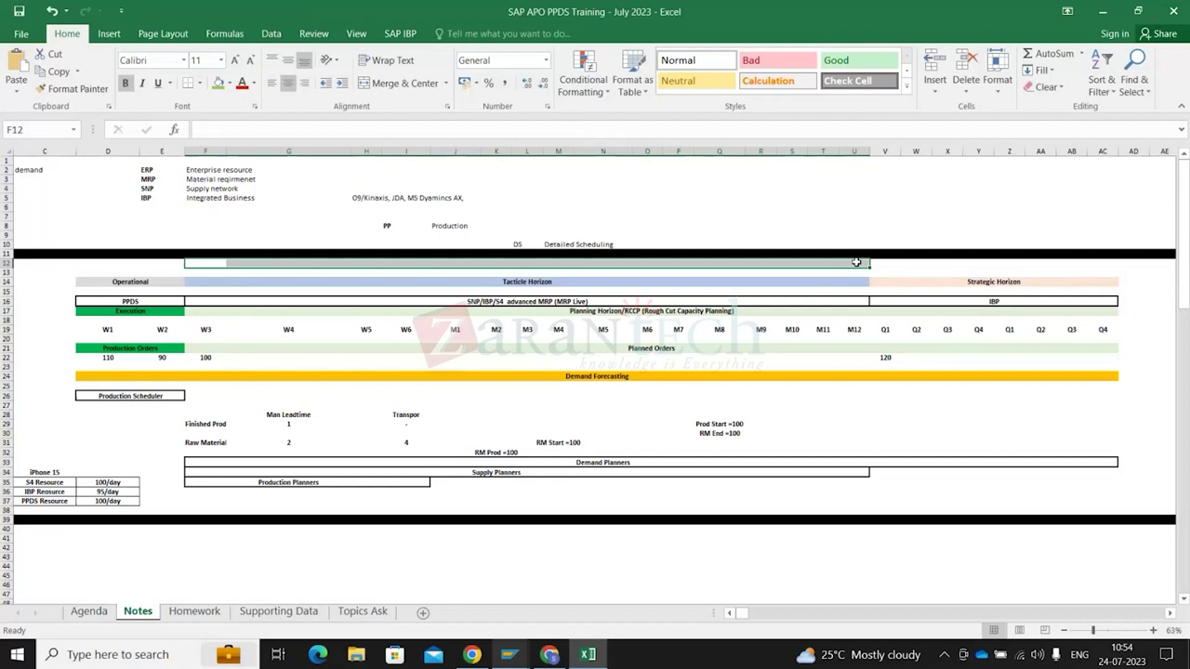
{"action": "left_click_drag", "start_coordinate": [884, 271], "coordinate": [1091, 263]}
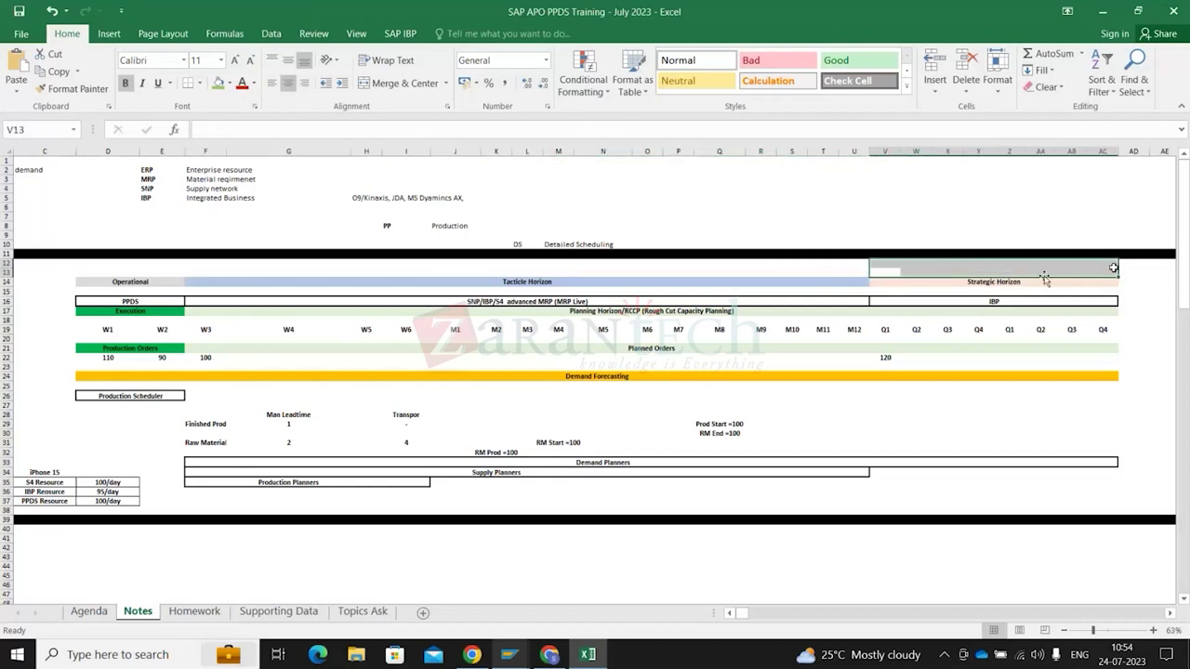
{"action": "left_click", "coordinate": [887, 263]}
{"action": "left_click_drag", "start_coordinate": [887, 263], "coordinate": [1114, 263]}
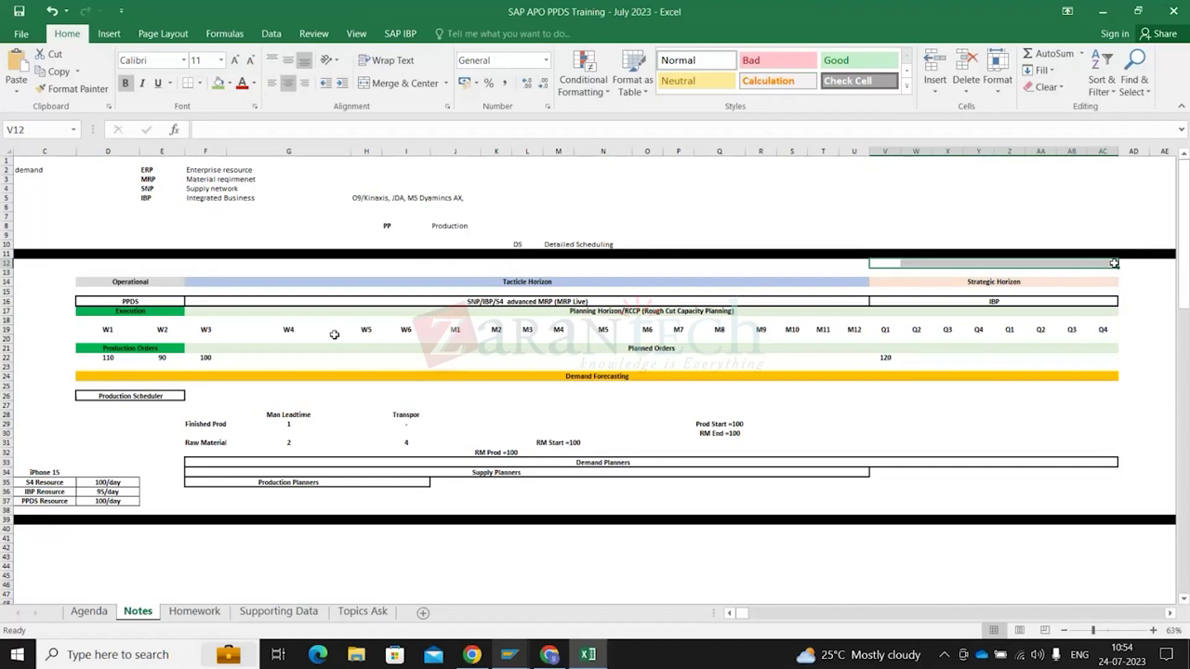
Point out the Demand Forecasting row and the span of the order rows from W1 to the final Q4
{"action": "left_click", "coordinate": [7, 376]}
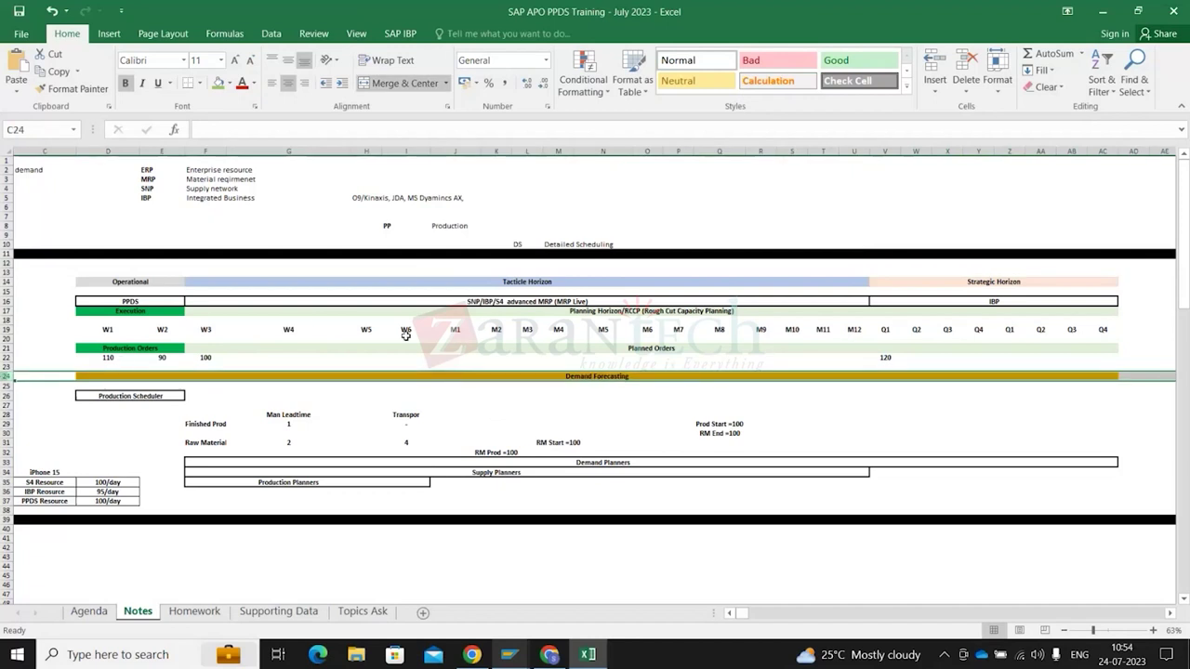
{"action": "left_click", "coordinate": [105, 338]}
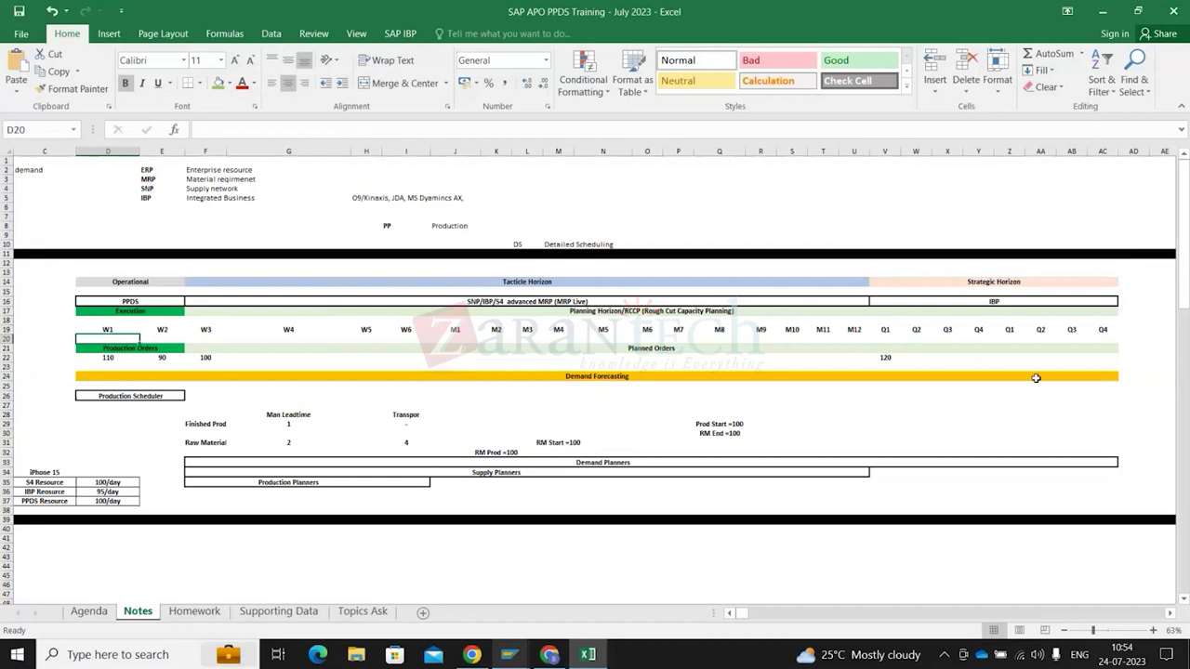
{"action": "left_click", "coordinate": [1107, 361]}
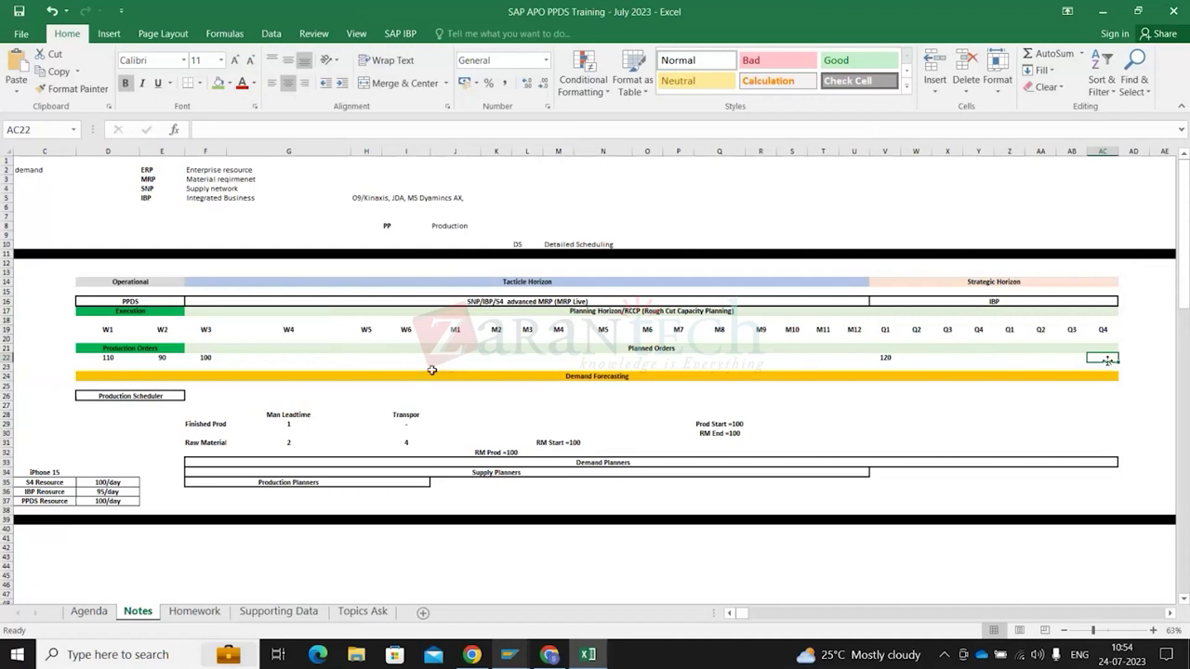
{"action": "left_click", "coordinate": [110, 359]}
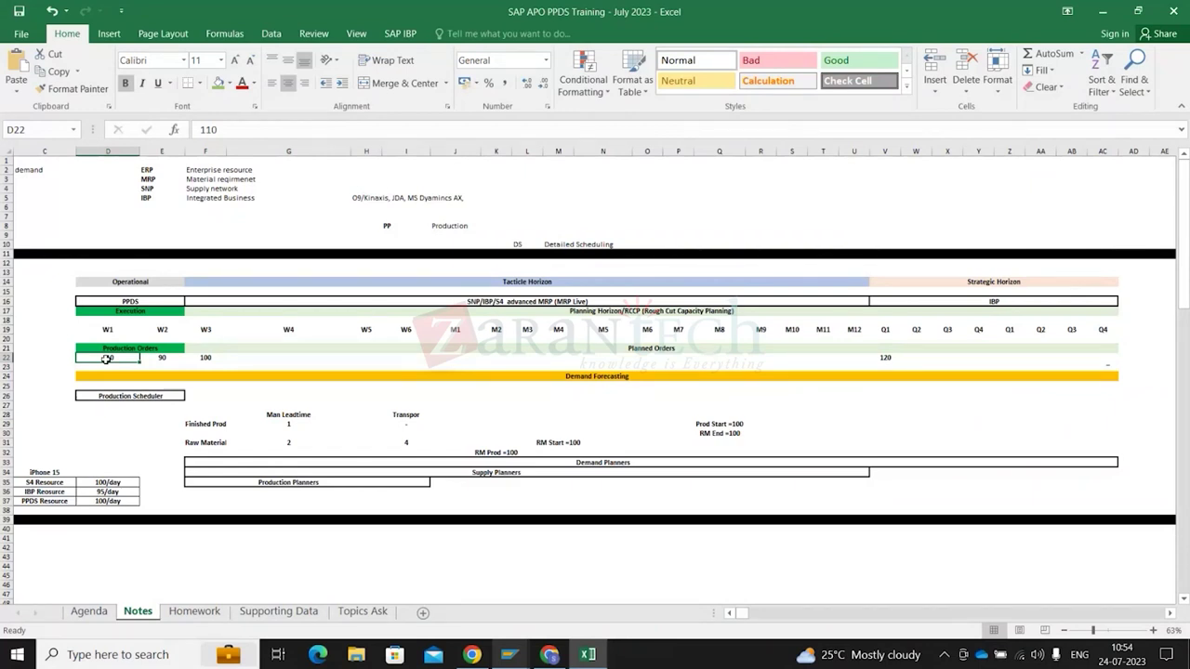
{"action": "left_click", "coordinate": [1114, 359]}
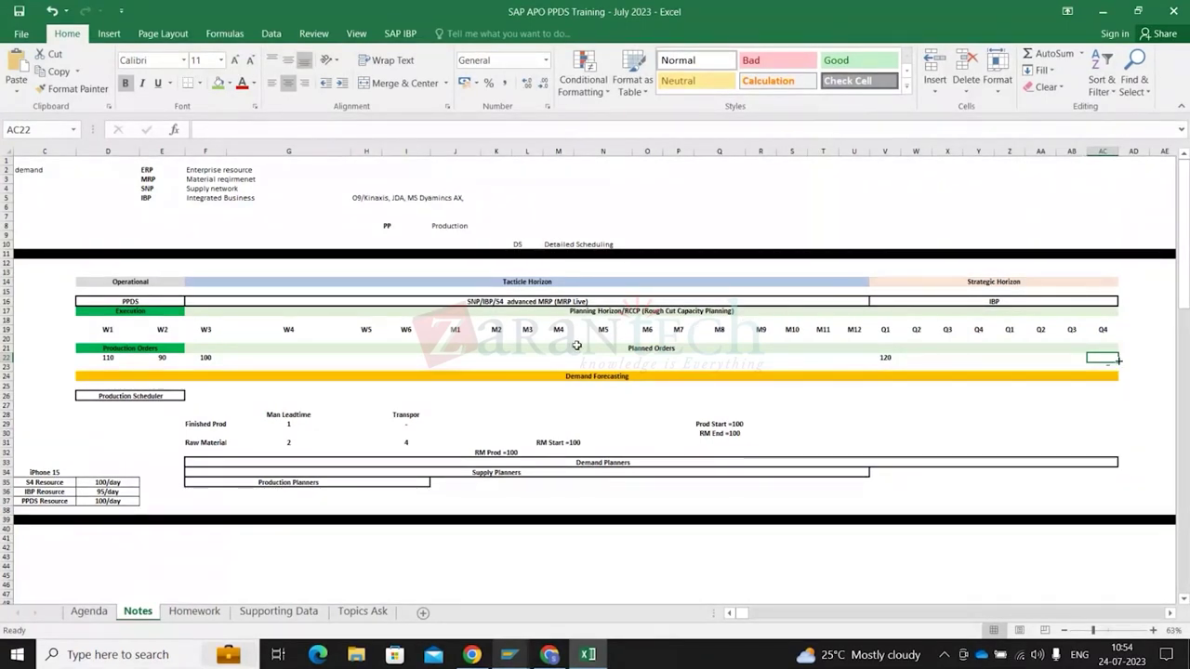
Point out the order row at M1, the W1 to W3 order quantities, and the final Q4 cell
{"action": "left_click", "coordinate": [456, 351]}
{"action": "left_click", "coordinate": [454, 358]}
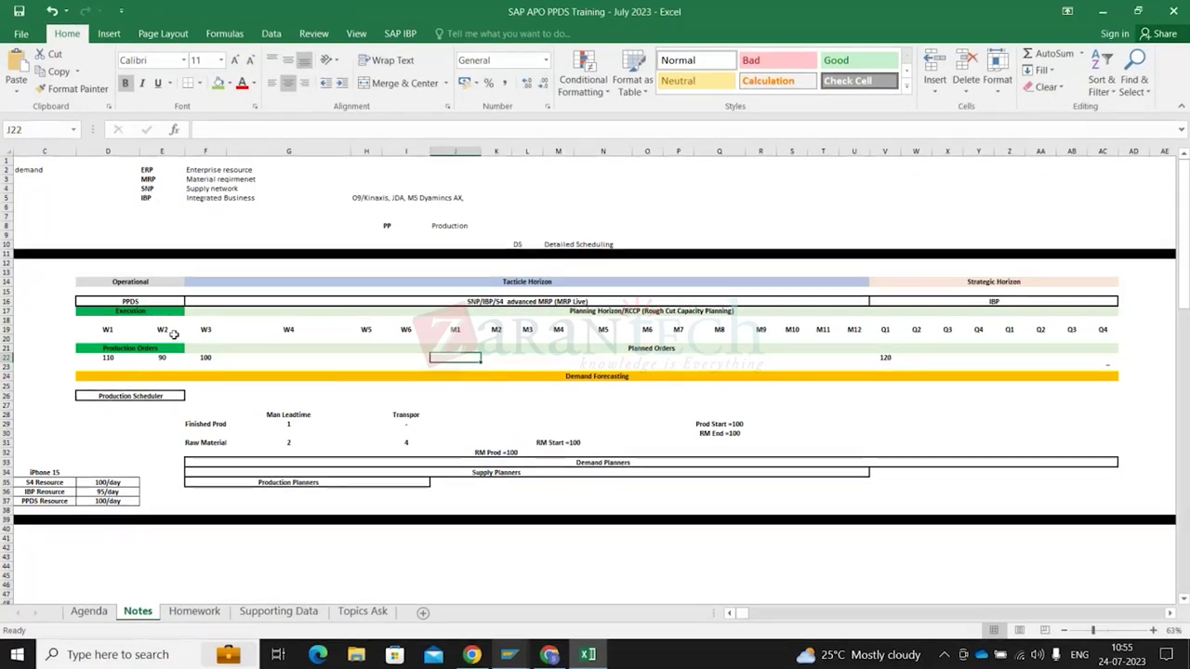
{"action": "left_click_drag", "start_coordinate": [84, 359], "coordinate": [228, 357]}
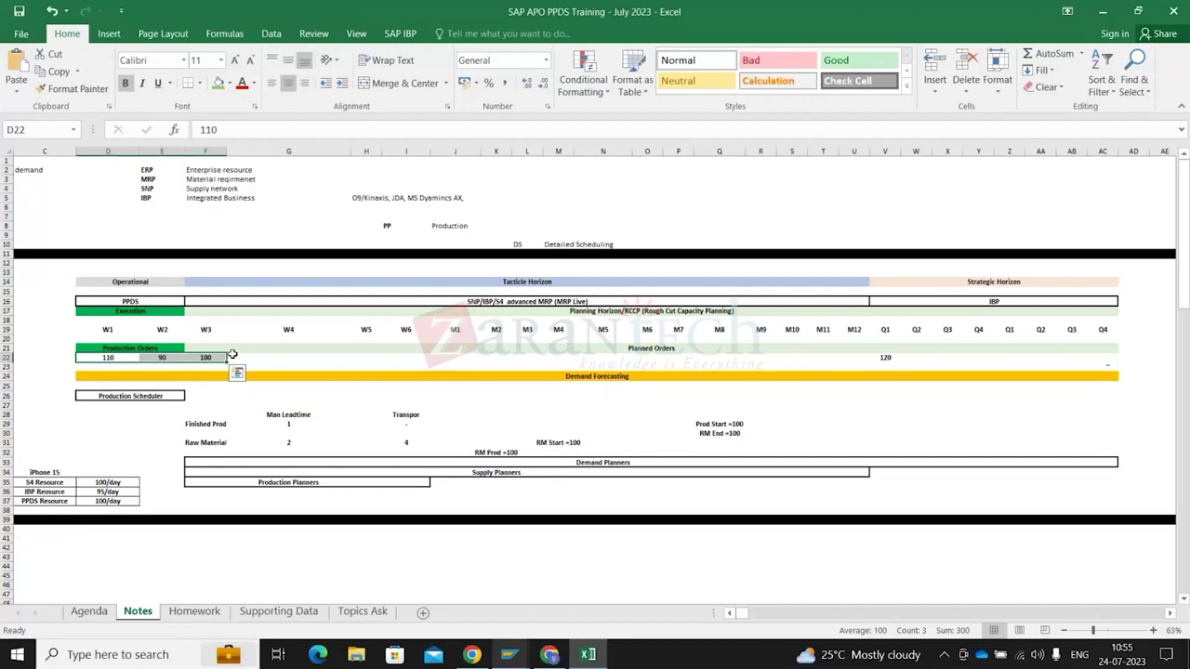
{"action": "left_click", "coordinate": [1109, 361]}
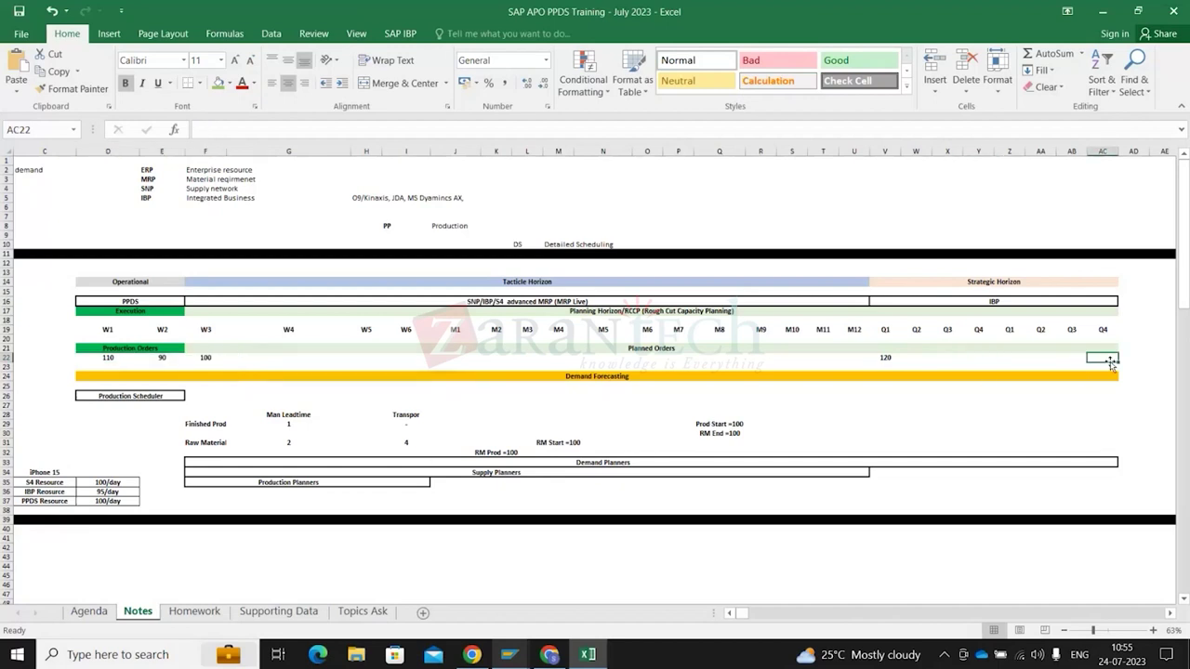
Point out the strategic, tactical and operational horizon headings, including the W3 column where the tactical horizon starts
{"action": "left_click", "coordinate": [979, 272]}
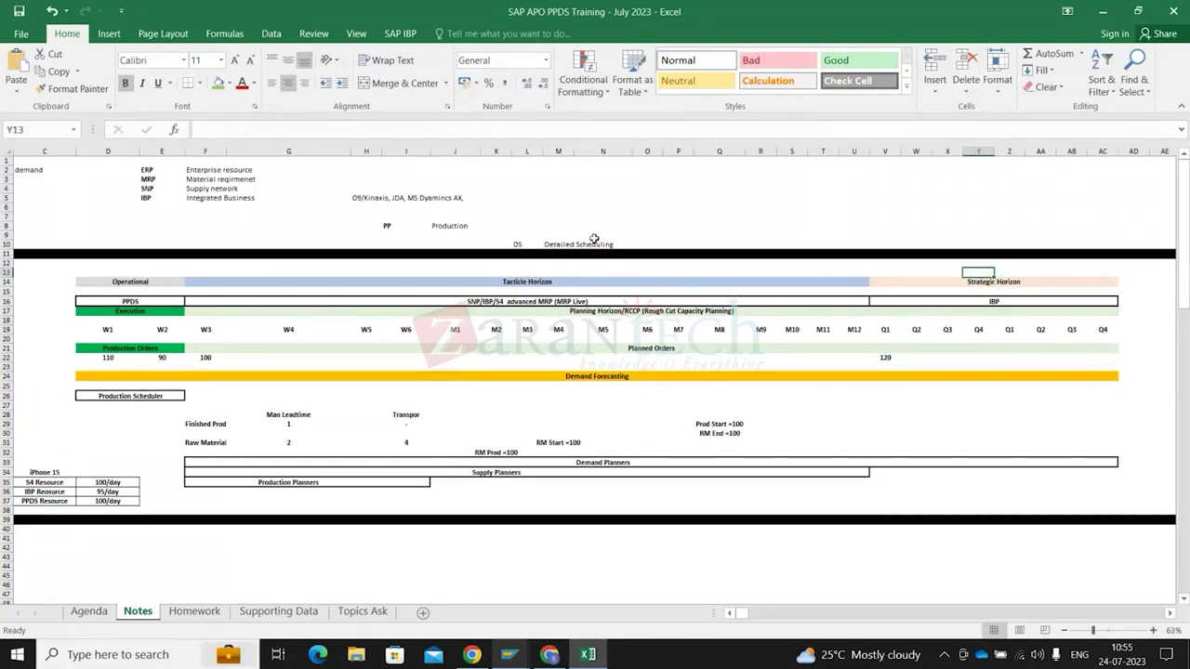
{"action": "left_click", "coordinate": [525, 281]}
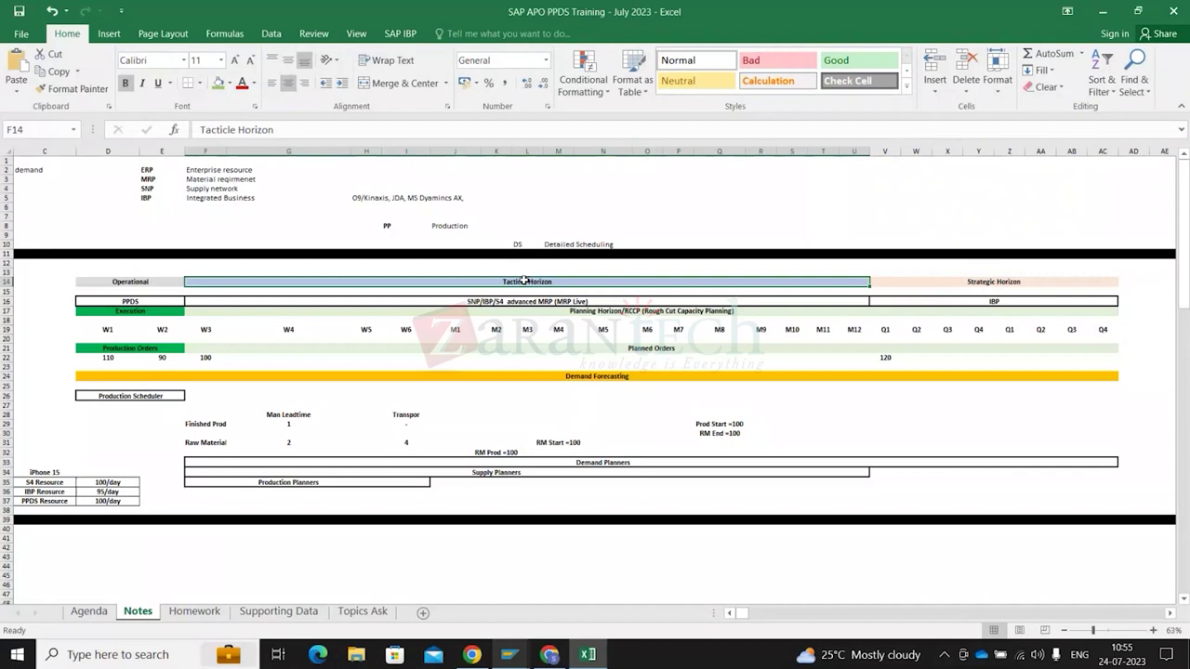
{"action": "left_click", "coordinate": [203, 366]}
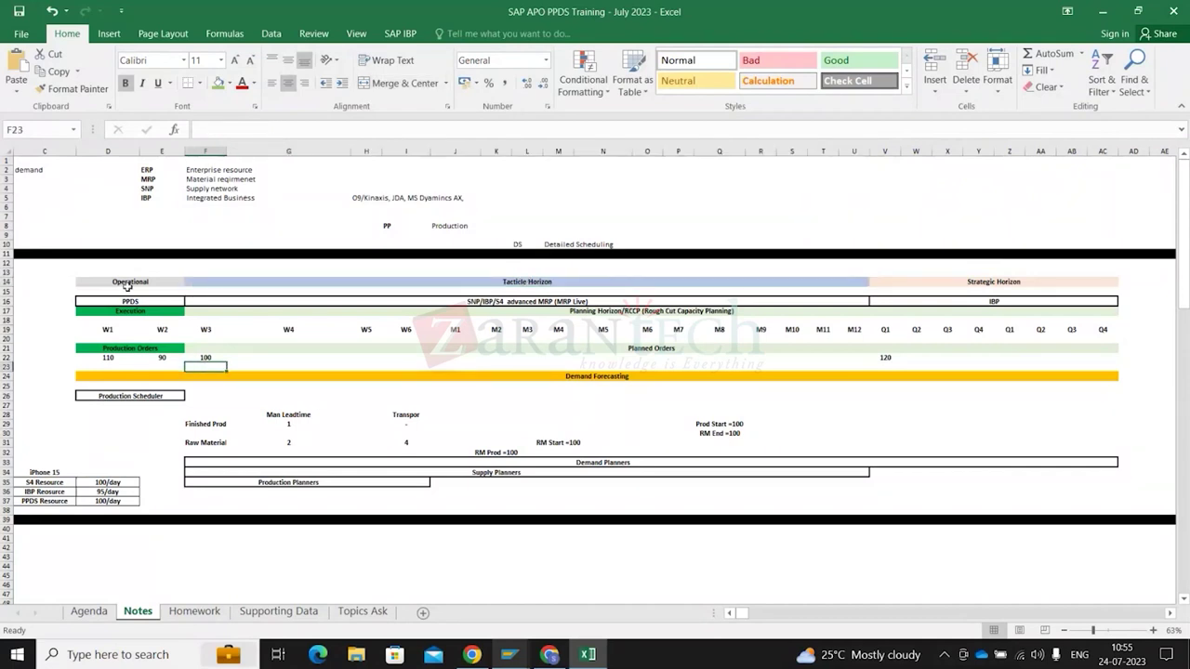
{"action": "left_click_drag", "start_coordinate": [128, 283], "coordinate": [129, 290]}
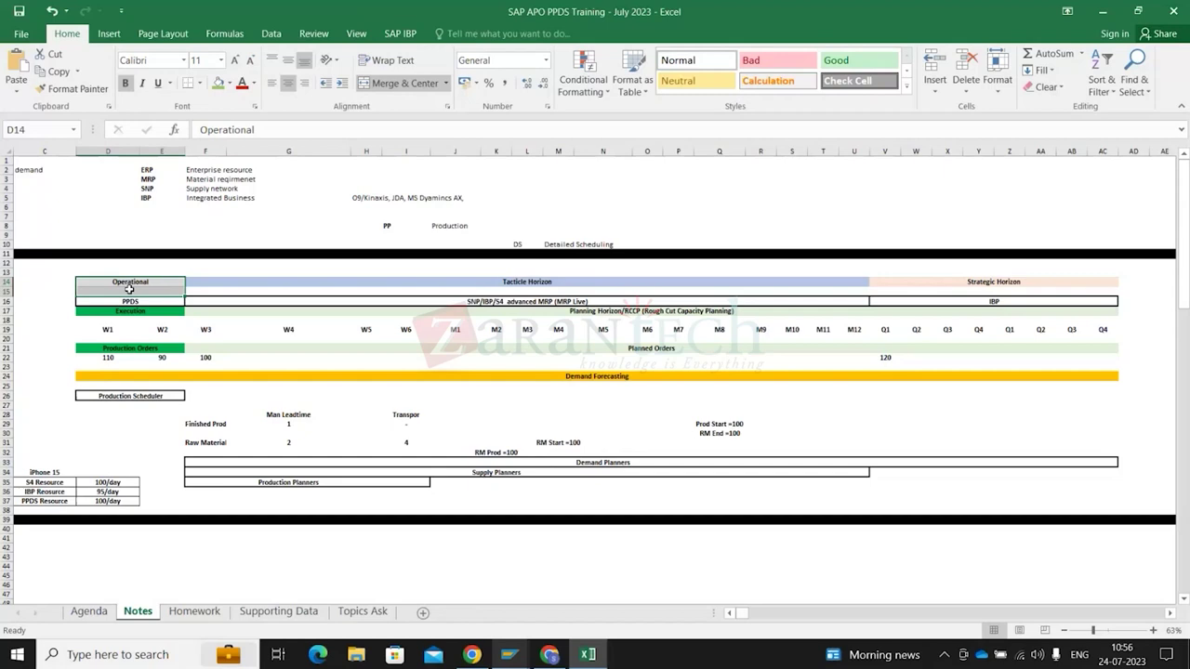
{"action": "scroll", "coordinate": [129, 289], "scroll_direction": "up", "scroll_amount": 3, "text": "ctrl"}
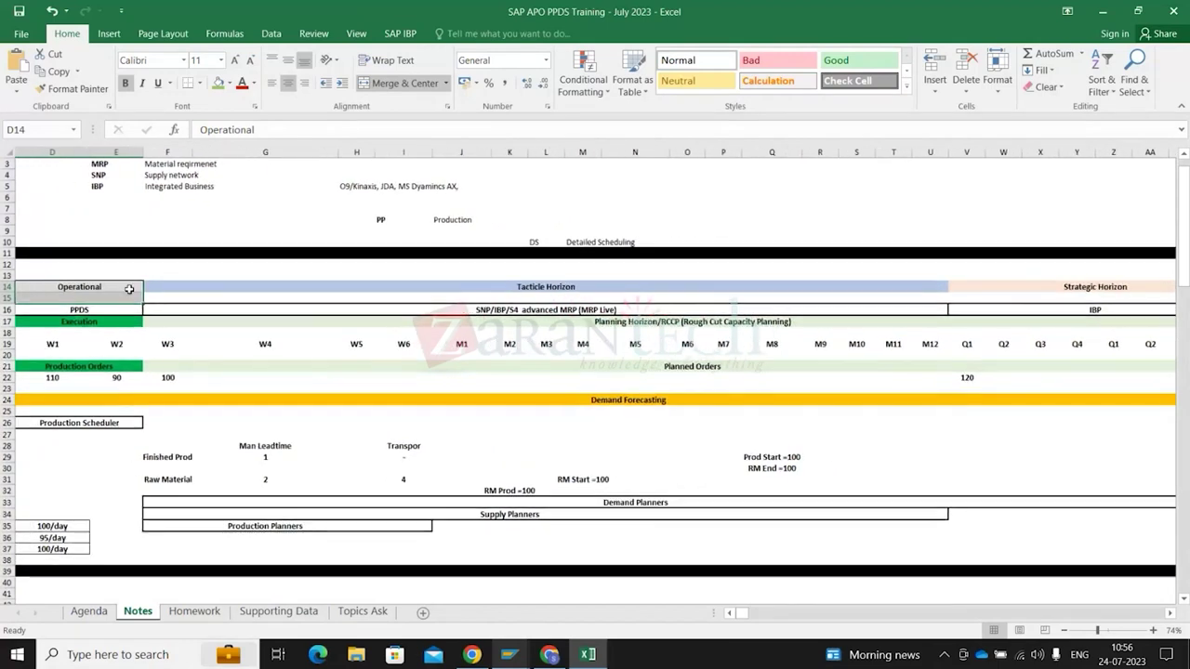
{"action": "scroll", "coordinate": [129, 290], "scroll_direction": "down", "scroll_amount": 3, "text": "ctrl"}
{"action": "scroll", "coordinate": [129, 289], "scroll_direction": "up", "scroll_amount": 1}
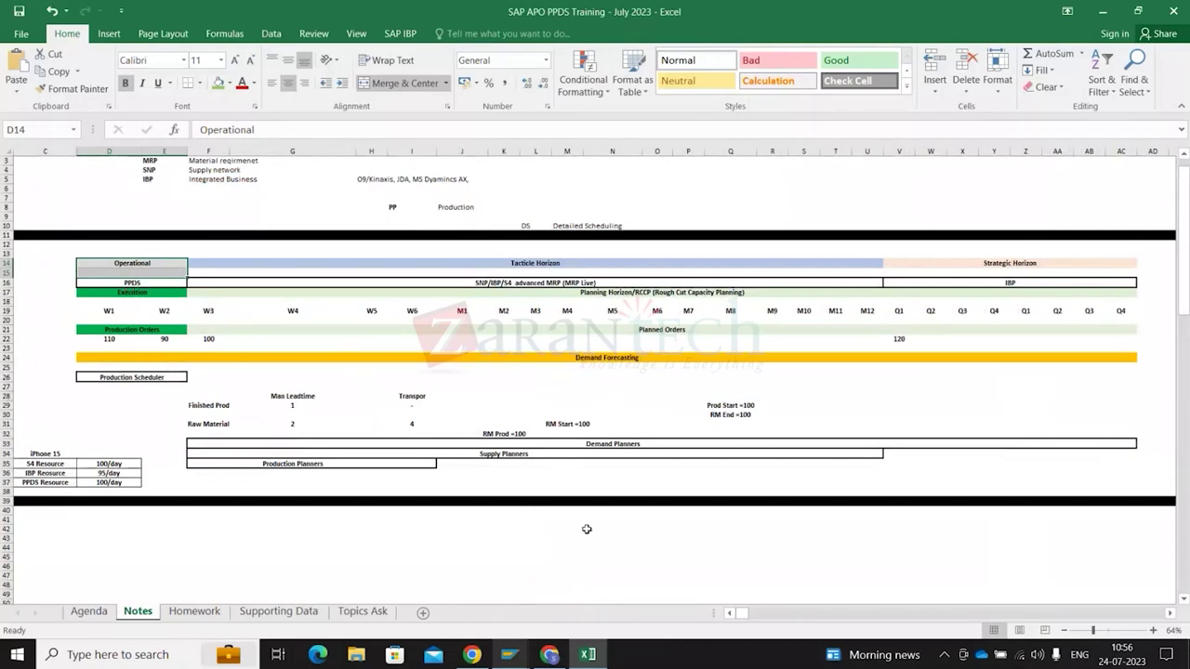
{"action": "left_click", "coordinate": [677, 553]}
{"action": "key", "text": "alt+Tab"}
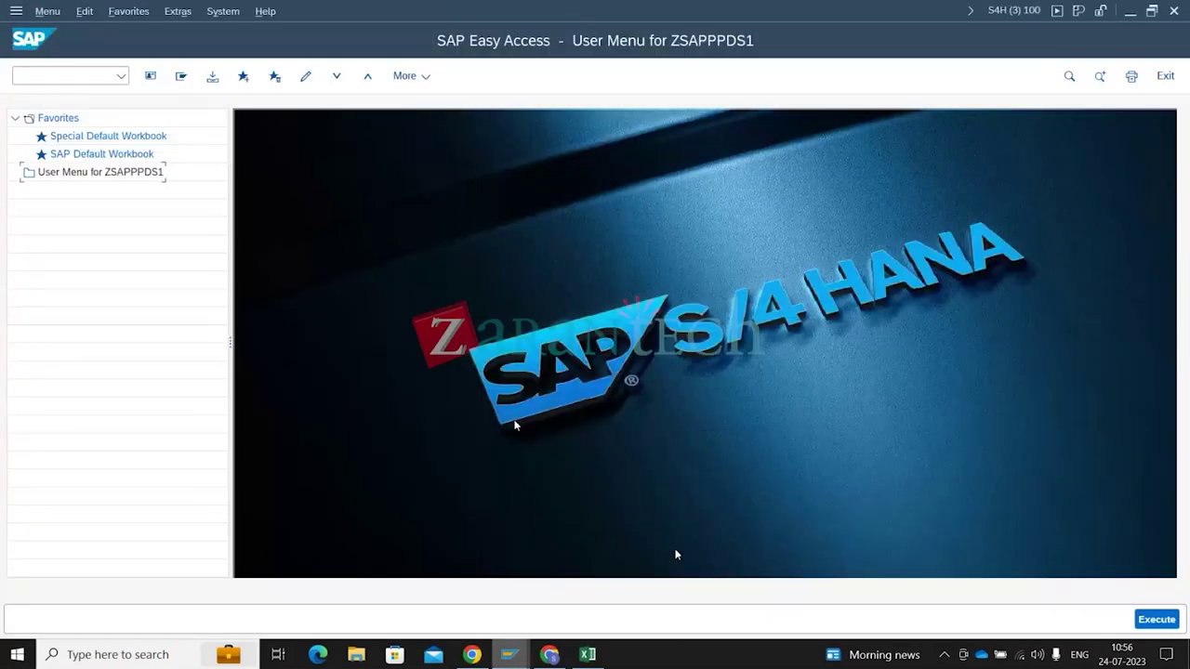
{"action": "key", "text": "alt+Tab"}
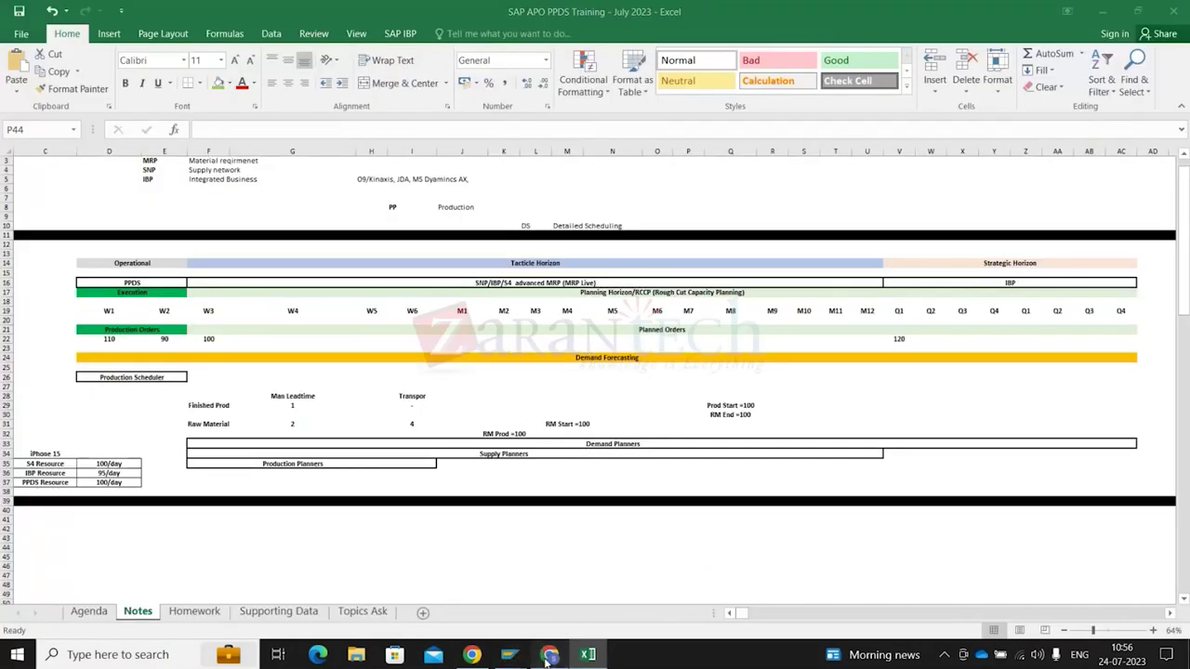
{"action": "left_click", "coordinate": [549, 655]}
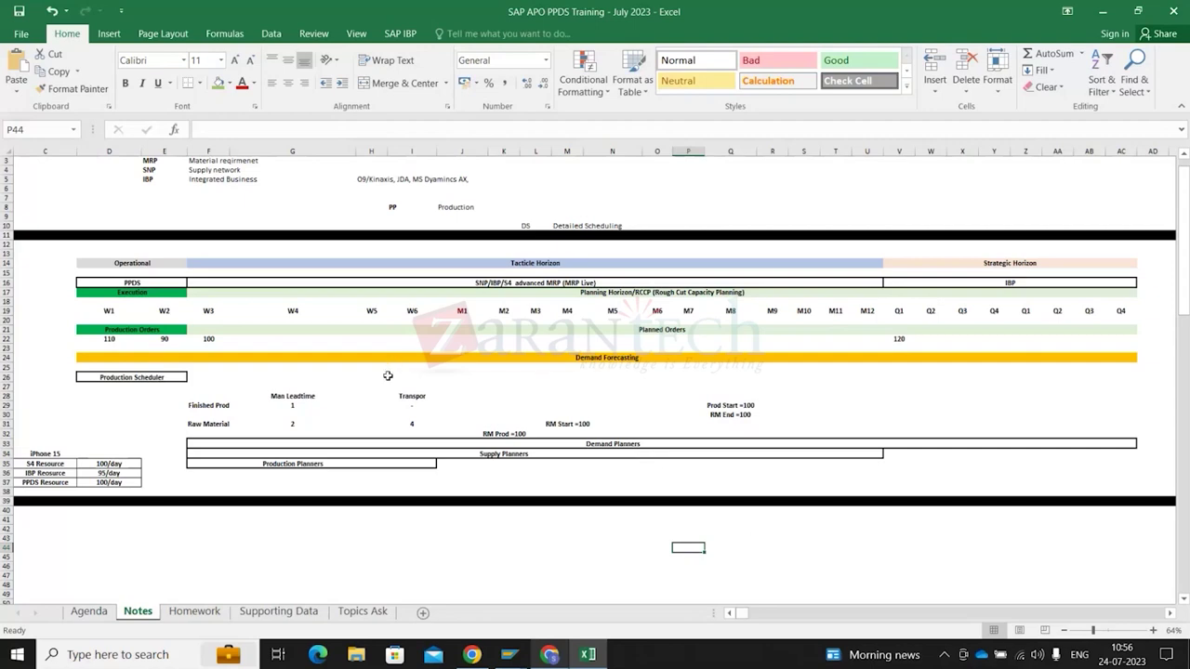
{"action": "scroll", "coordinate": [390, 388], "scroll_direction": "up", "scroll_amount": 1}
{"action": "scroll", "coordinate": [390, 387], "scroll_direction": "down", "scroll_amount": 2}
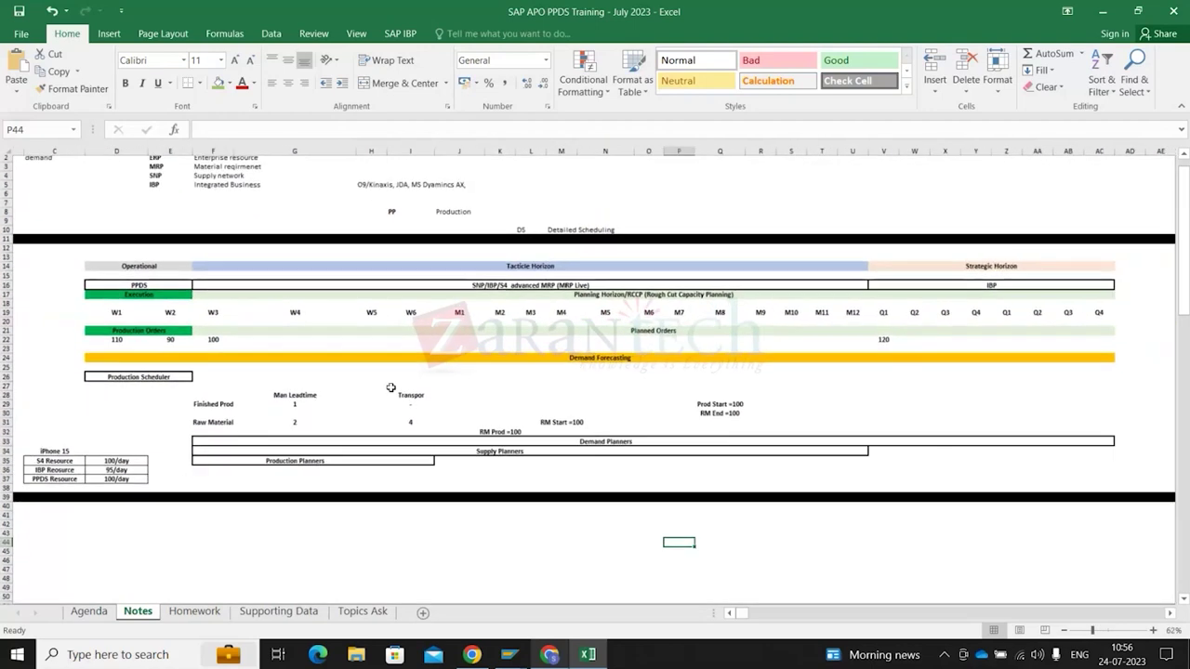
{"action": "scroll", "coordinate": [963, 384], "scroll_direction": "up", "scroll_amount": 1}
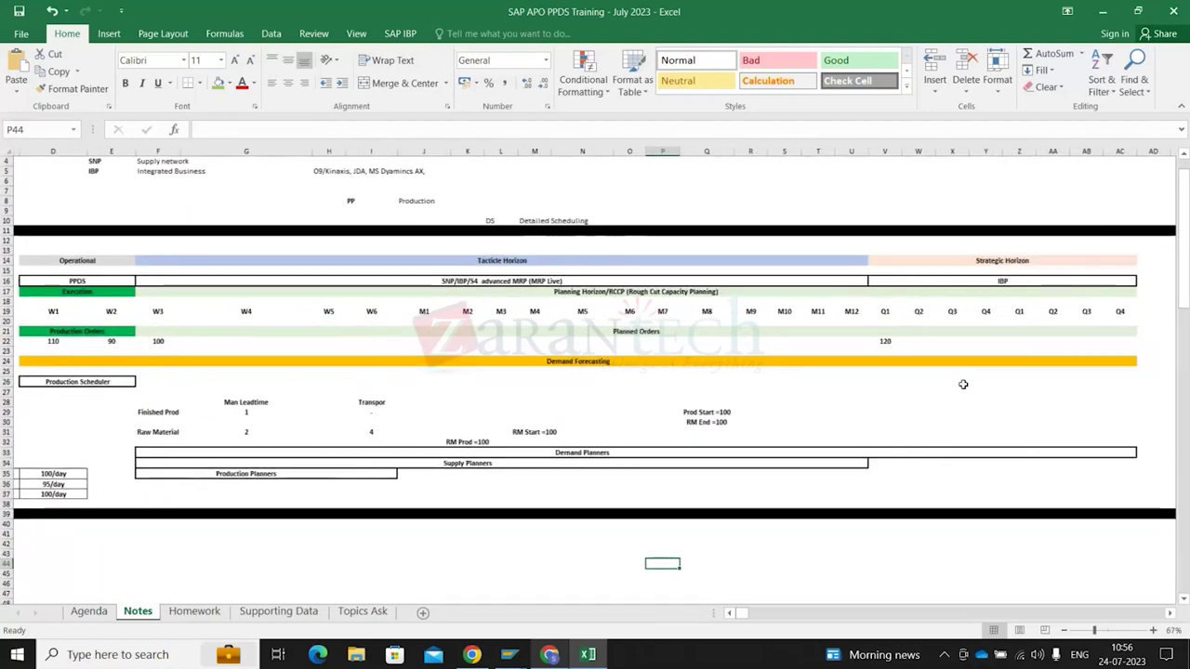
Point out the planned order row's far end at the final Q4 and its nearer W5 and M1 cells
{"action": "left_click", "coordinate": [1110, 344]}
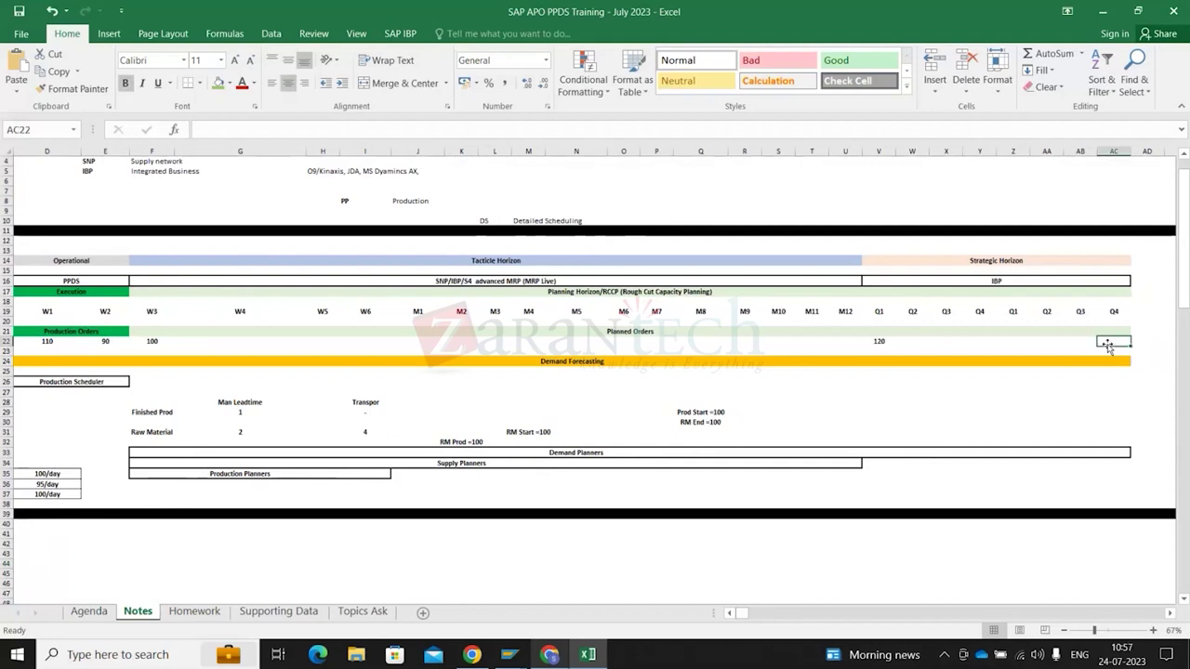
{"action": "left_click", "coordinate": [328, 342]}
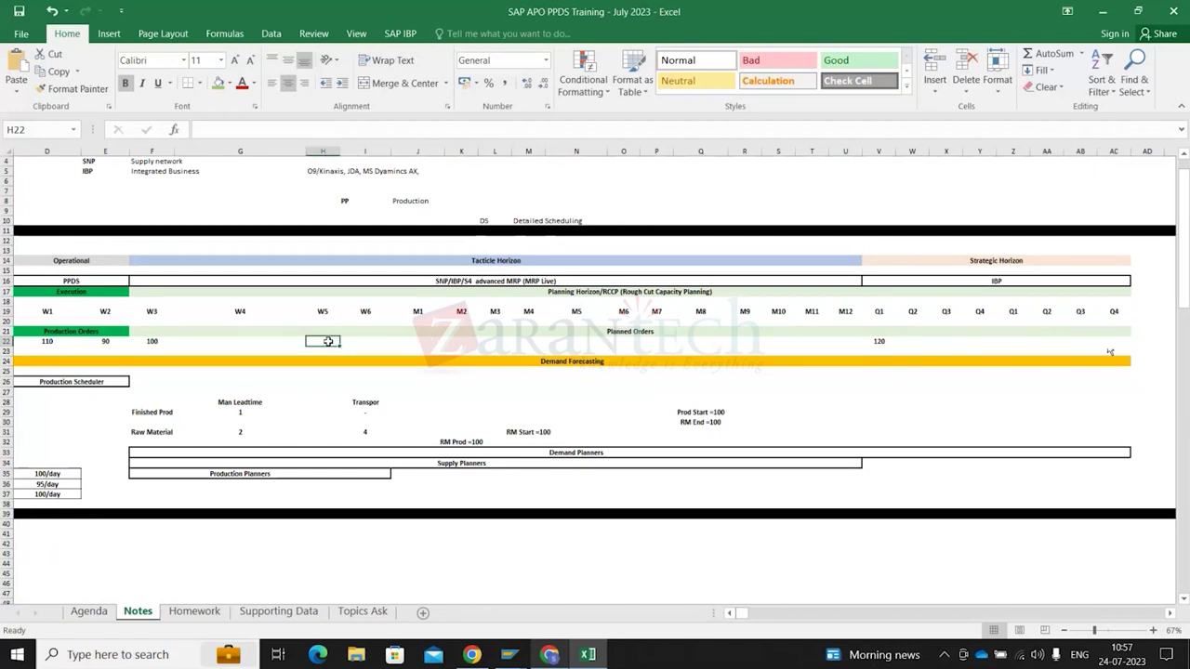
{"action": "scroll", "coordinate": [328, 341], "scroll_direction": "left", "scroll_amount": 2}
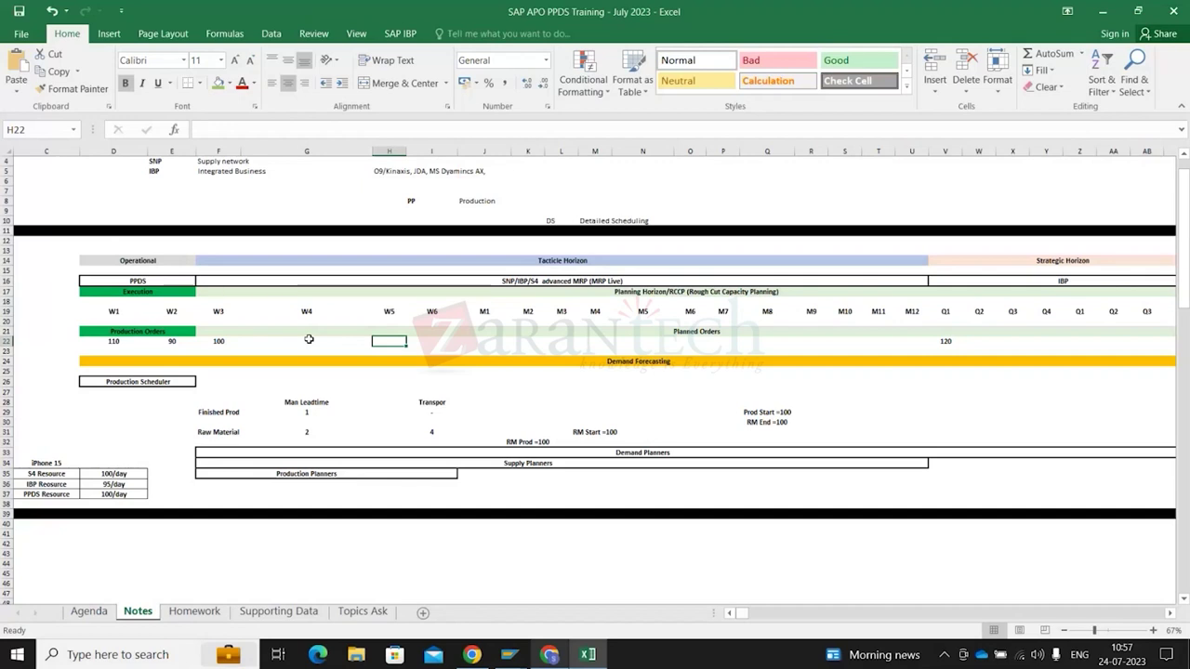
{"action": "scroll", "coordinate": [224, 345], "scroll_direction": "right", "scroll_amount": 1}
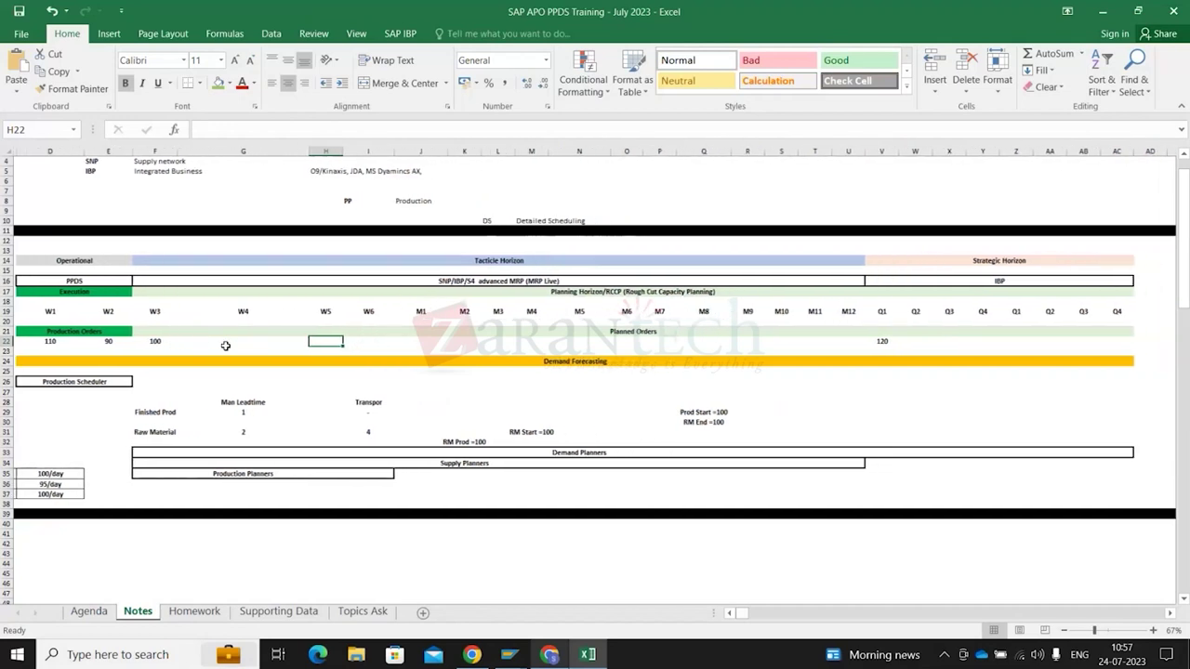
{"action": "left_click", "coordinate": [1116, 342]}
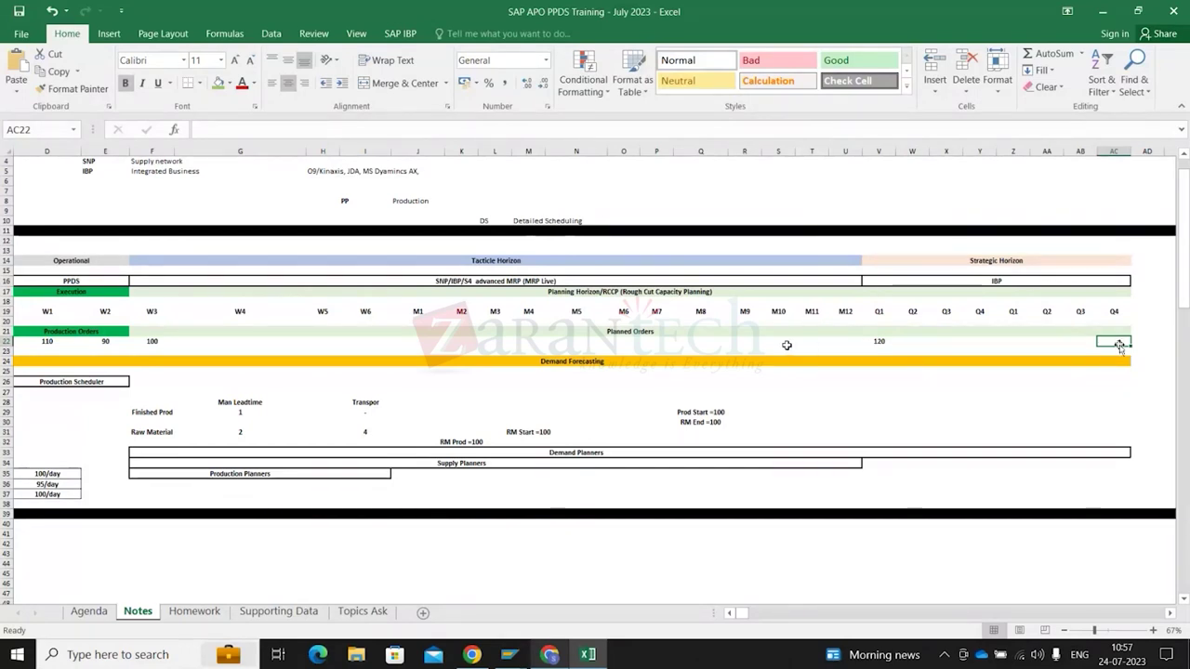
{"action": "left_click", "coordinate": [412, 339]}
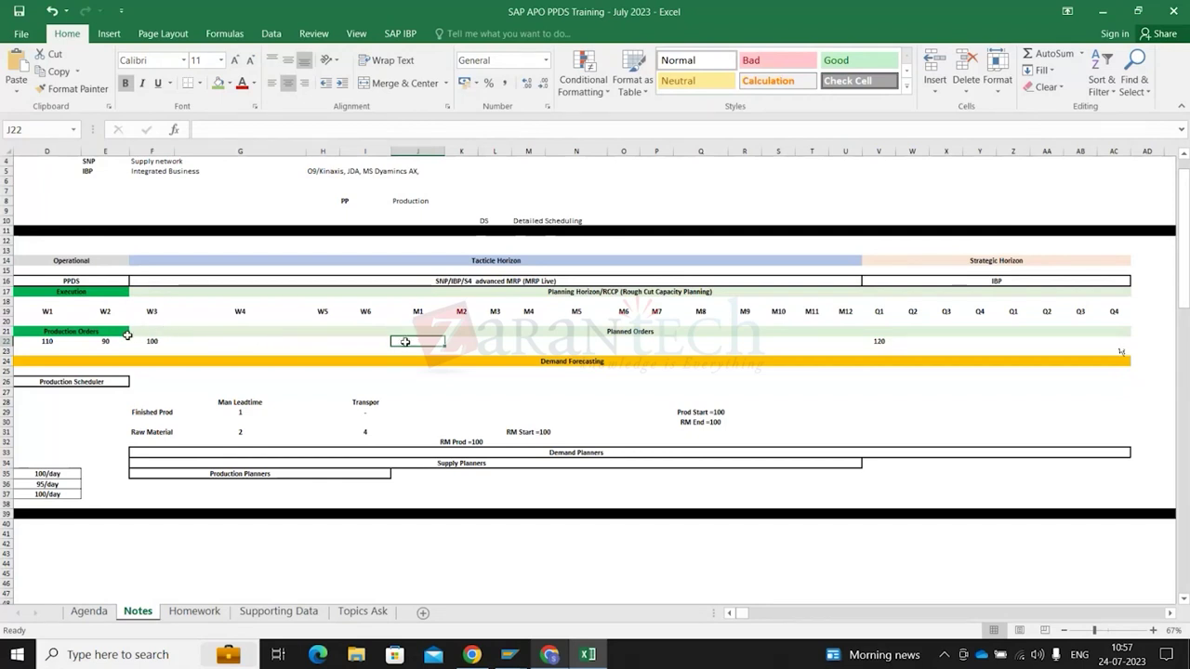
Point out the W2 production order quantity, the final Q4 cell, and the span of the strategic horizon
{"action": "scroll", "coordinate": [109, 340], "scroll_direction": "left", "scroll_amount": 1}
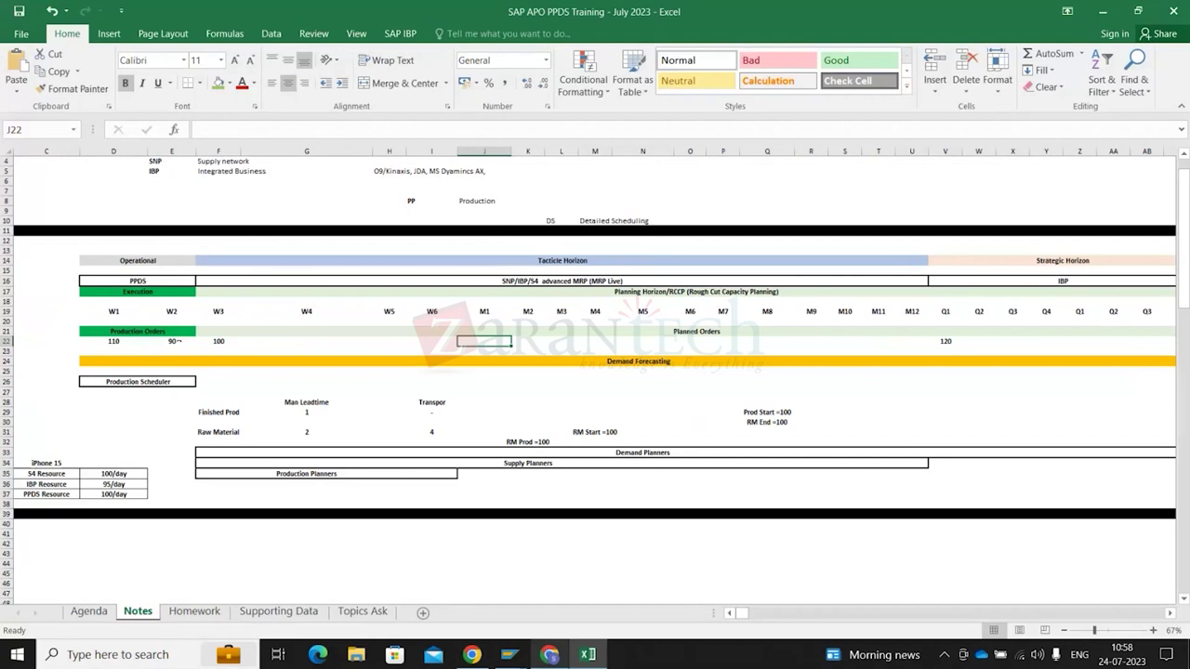
{"action": "left_click", "coordinate": [178, 343]}
{"action": "scroll", "coordinate": [179, 344], "scroll_direction": "right", "scroll_amount": 2}
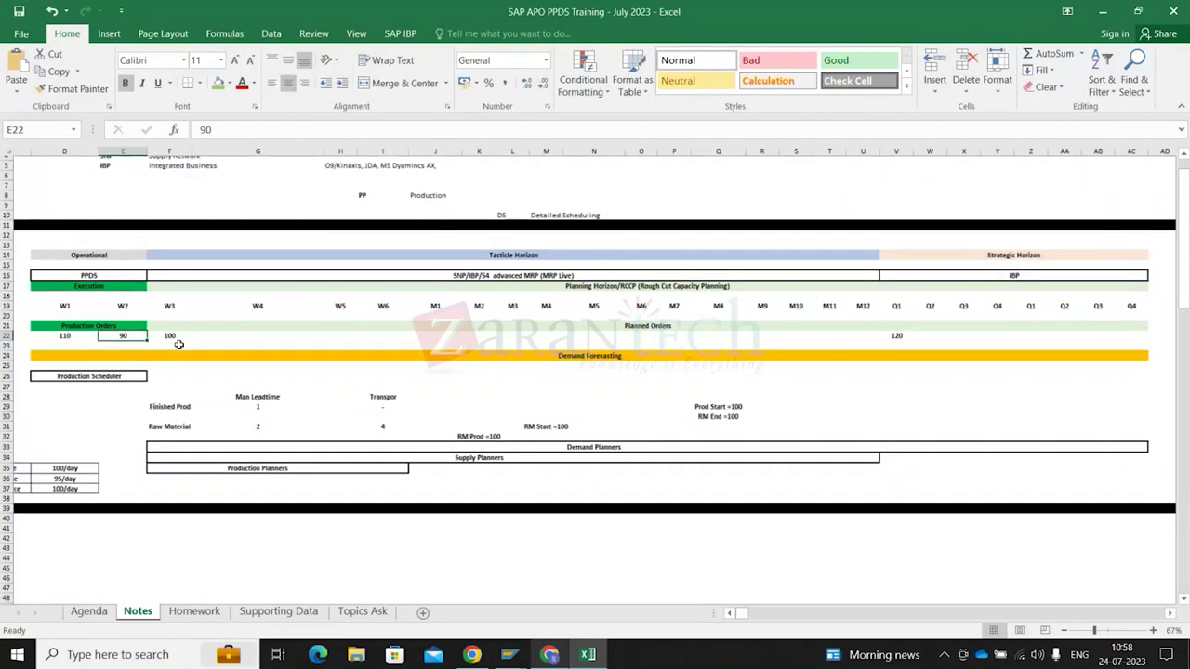
{"action": "left_click", "coordinate": [1101, 342]}
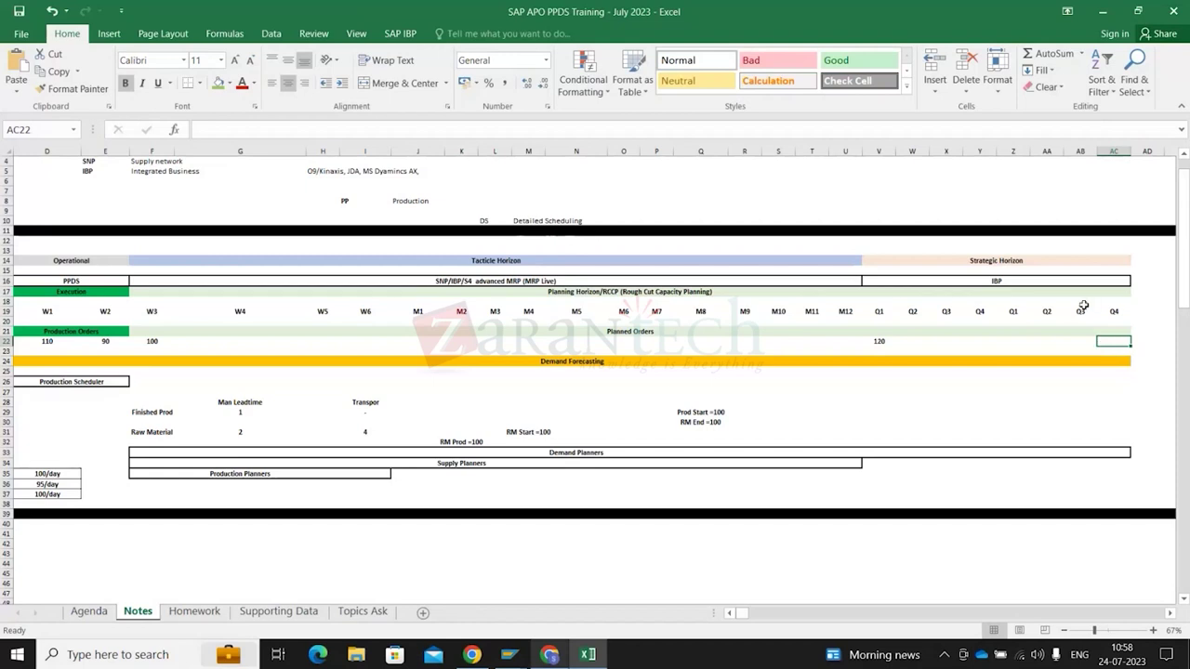
{"action": "left_click_drag", "start_coordinate": [898, 251], "coordinate": [1113, 251]}
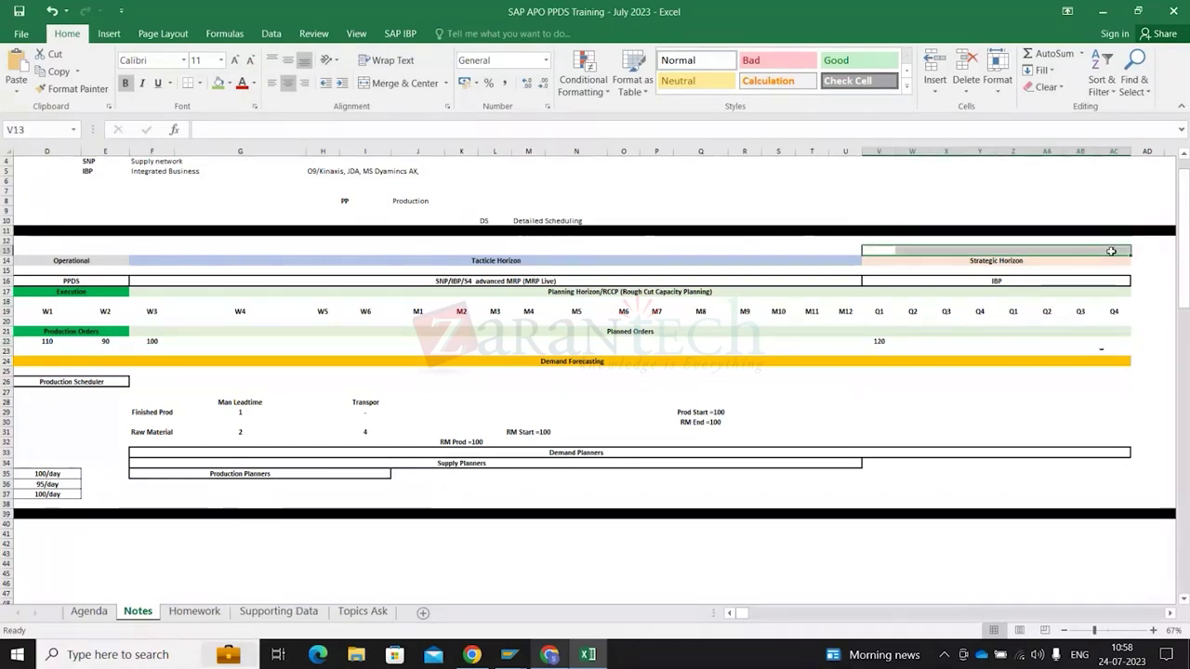
{"action": "scroll", "coordinate": [1111, 251], "scroll_direction": "left", "scroll_amount": 1}
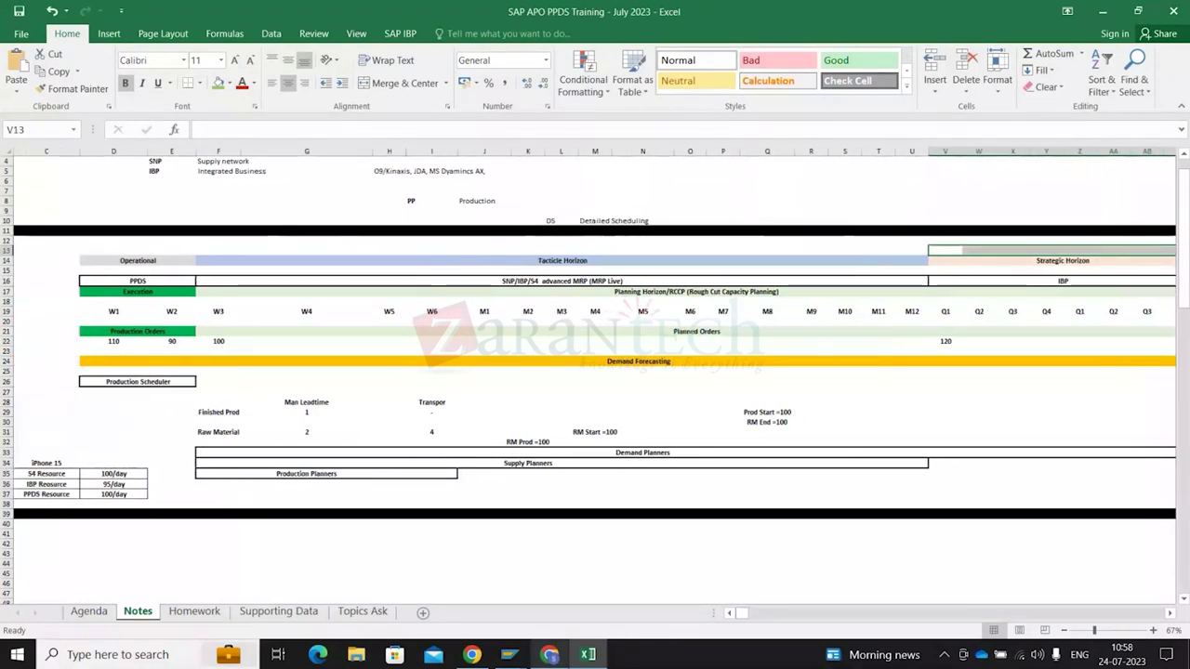
{"action": "scroll", "coordinate": [930, 372], "scroll_direction": "right", "scroll_amount": 1}
Switch to the SAP Easy Access session and run transaction /n/sapapo/rrp3 to reach the Product View selection screen
{"action": "left_click", "coordinate": [516, 654]}
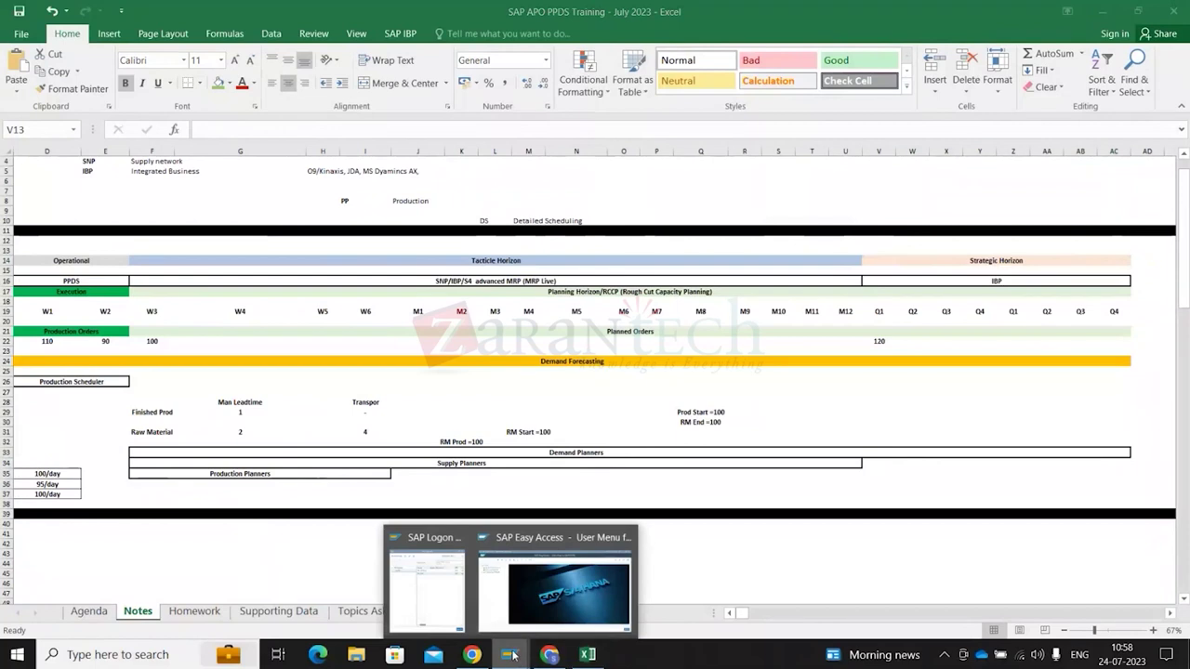
{"action": "left_click", "coordinate": [517, 590]}
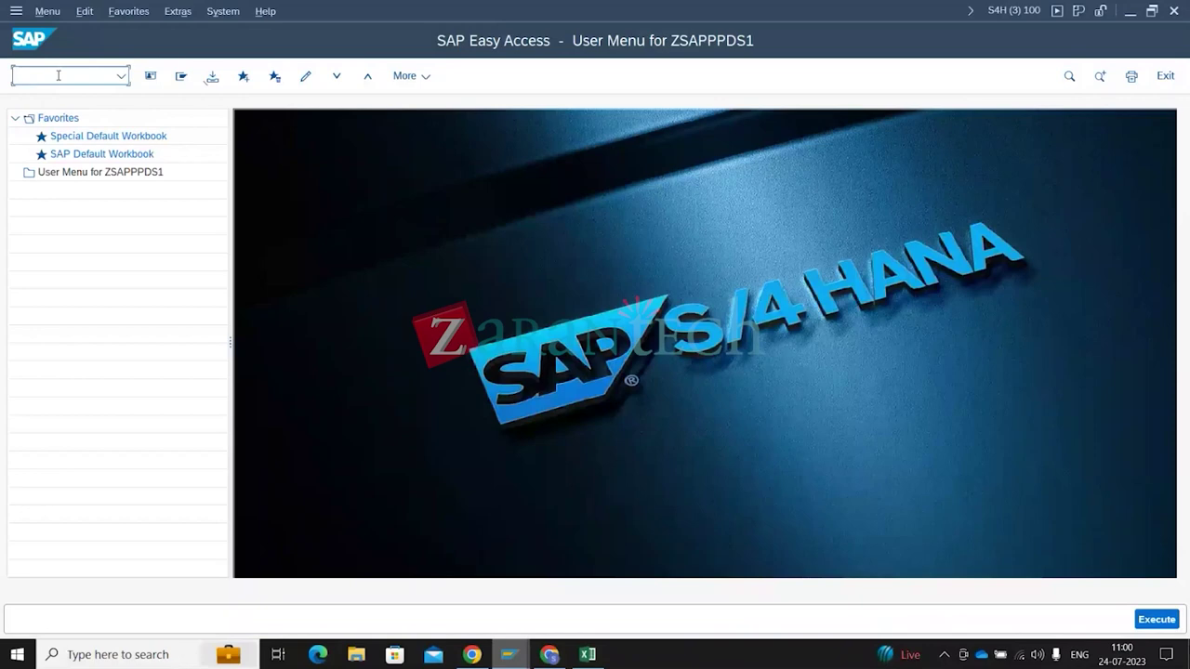
{"action": "type", "text": "/n/sap"}
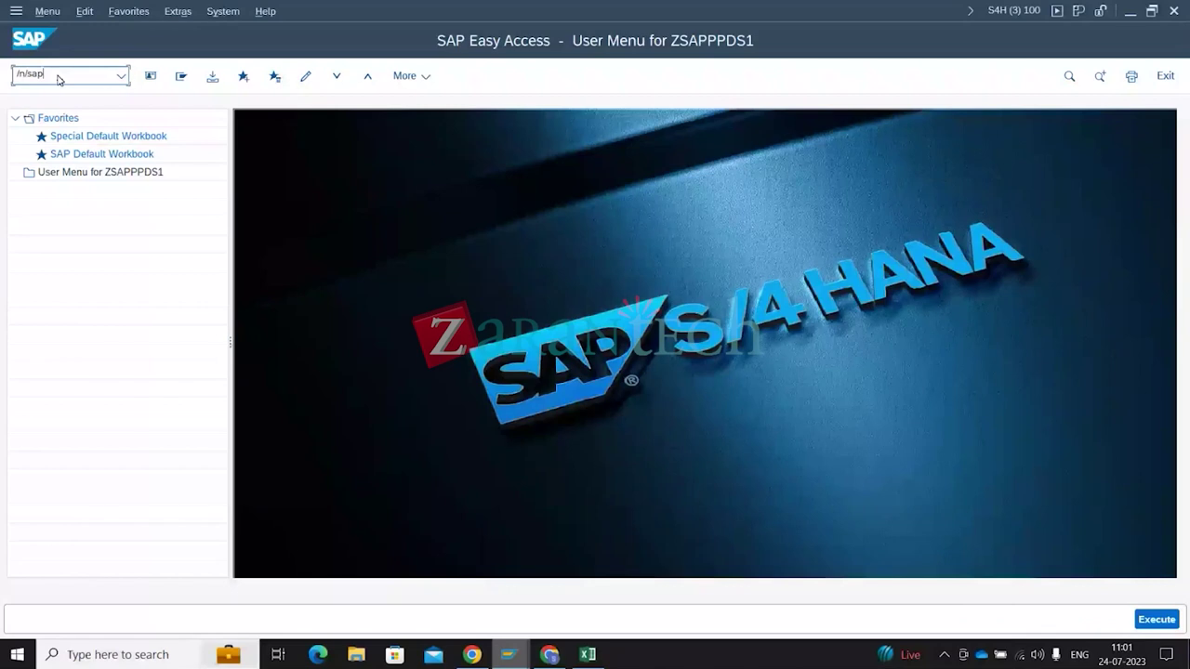
{"action": "type", "text": "apo/rrp3"}
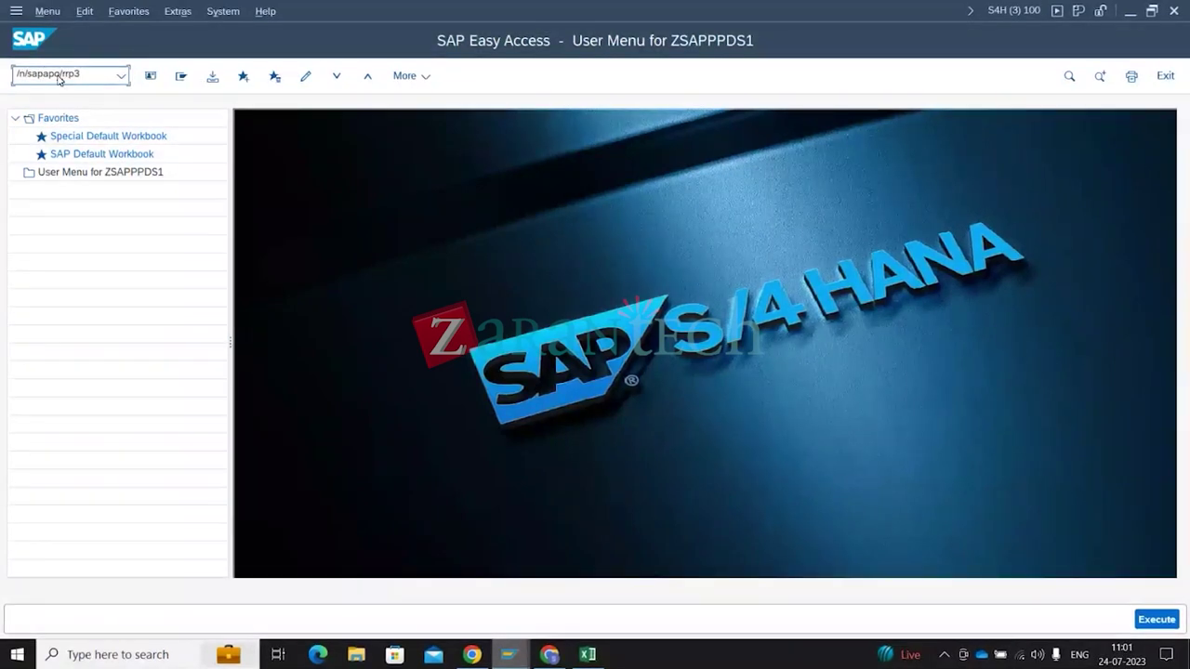
{"action": "key", "text": "Return"}
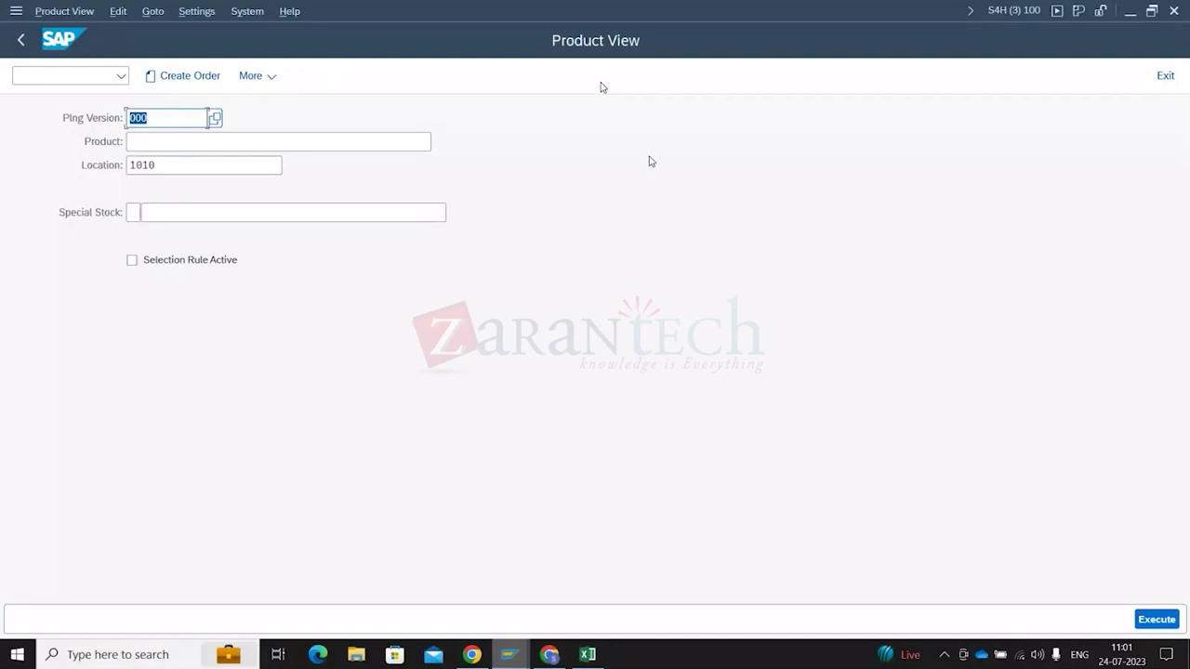
{"action": "left_click", "coordinate": [550, 655]}
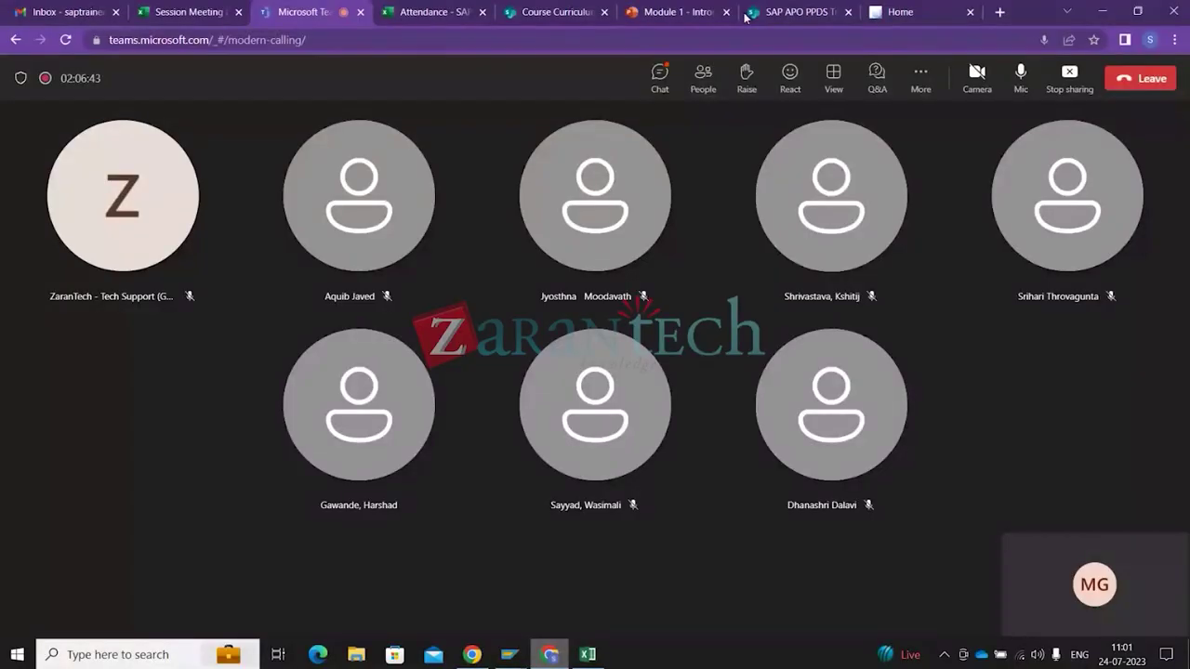
{"action": "left_click", "coordinate": [921, 18]}
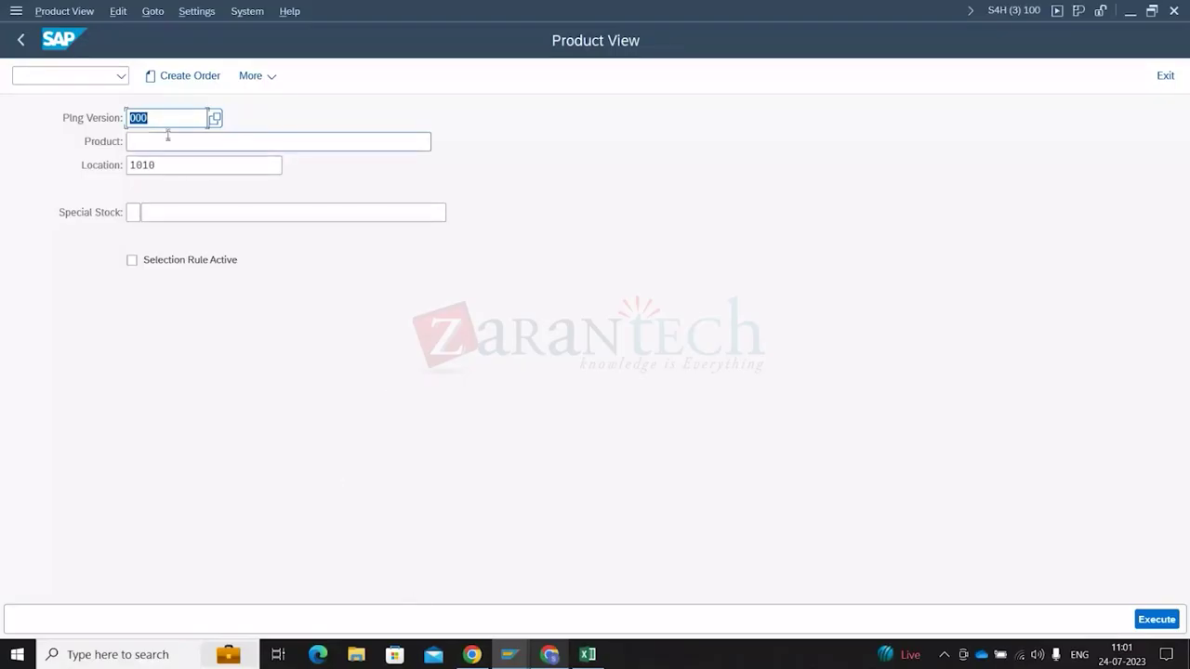
Display the product view for FG126 at location 1010 in planning version 000 and point out the PP/DS Horizon element and its date
{"action": "left_click", "coordinate": [161, 142]}
{"action": "key", "text": "Down"}
{"action": "key", "text": "Down"}
{"action": "key", "text": "Return"}
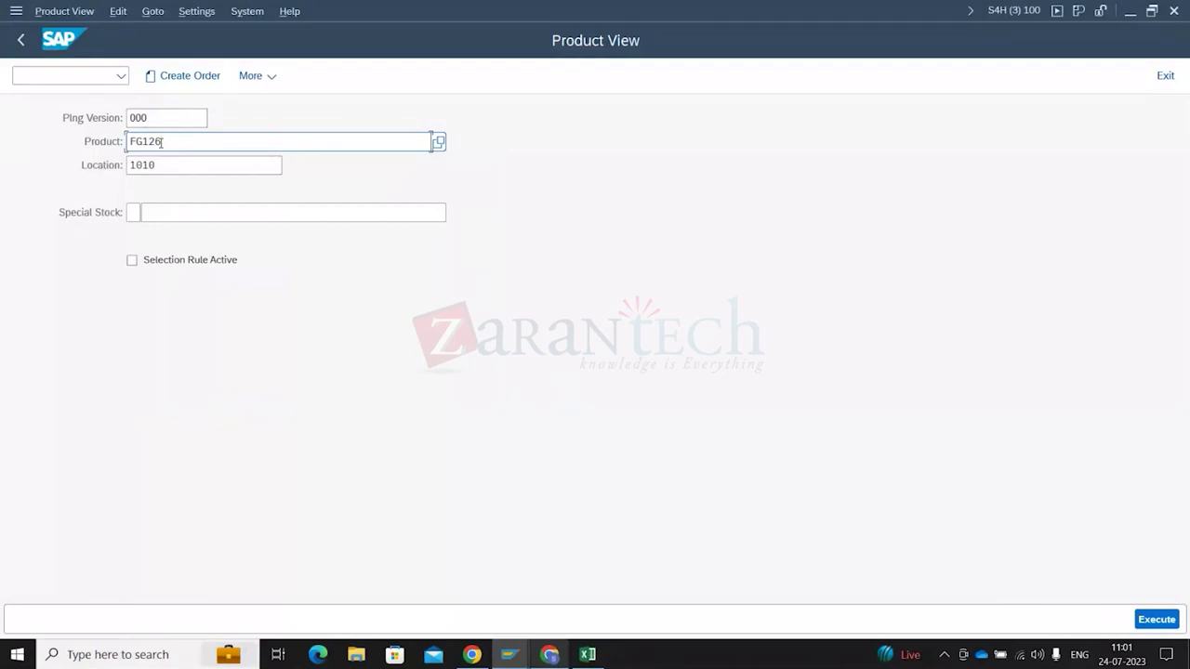
{"action": "key", "text": "Return"}
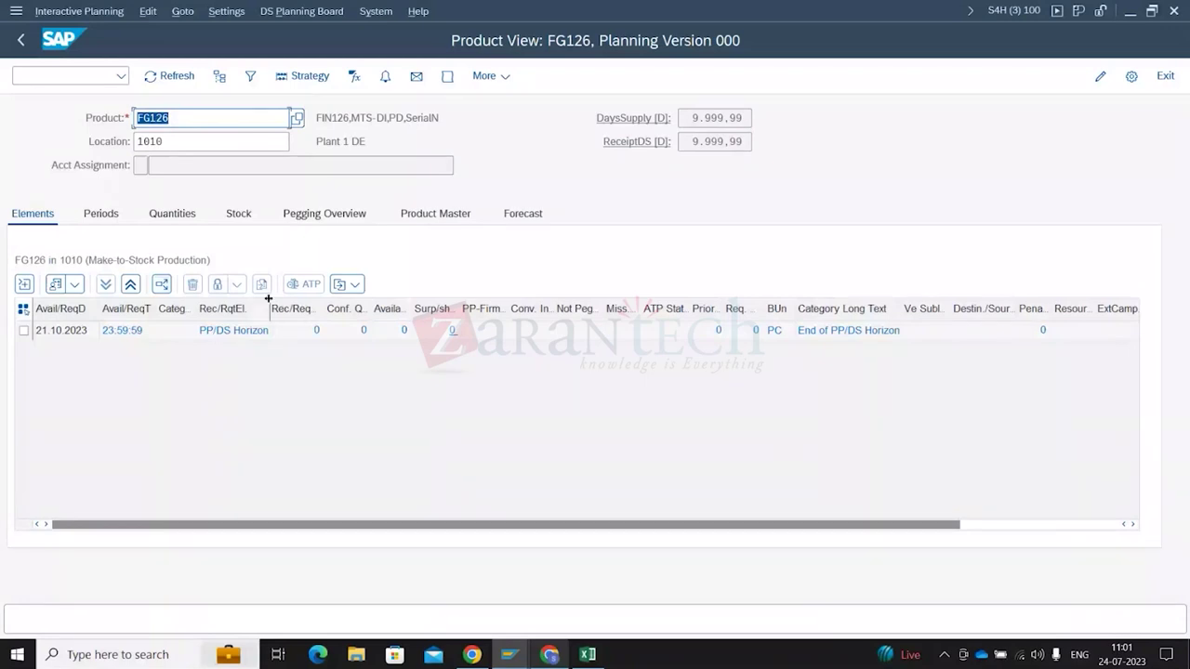
{"action": "left_click", "coordinate": [219, 337]}
{"action": "left_click", "coordinate": [61, 336]}
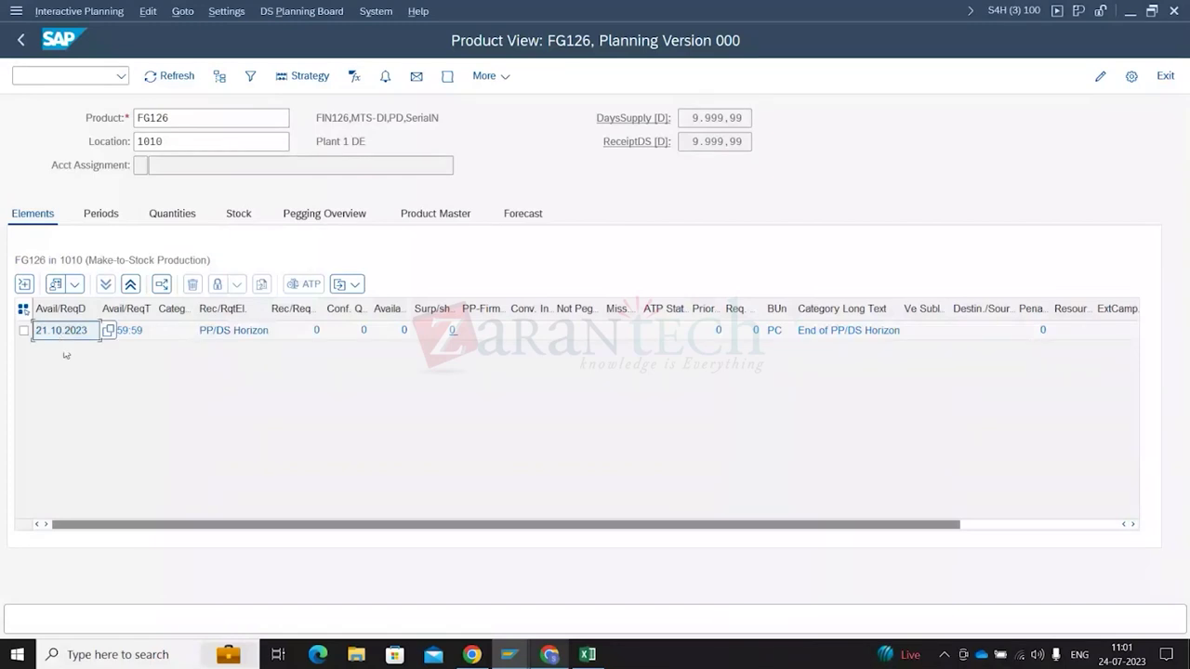
Point out the category and availability date of the PP/DS Horizon row for FG126
{"action": "left_click", "coordinate": [175, 333]}
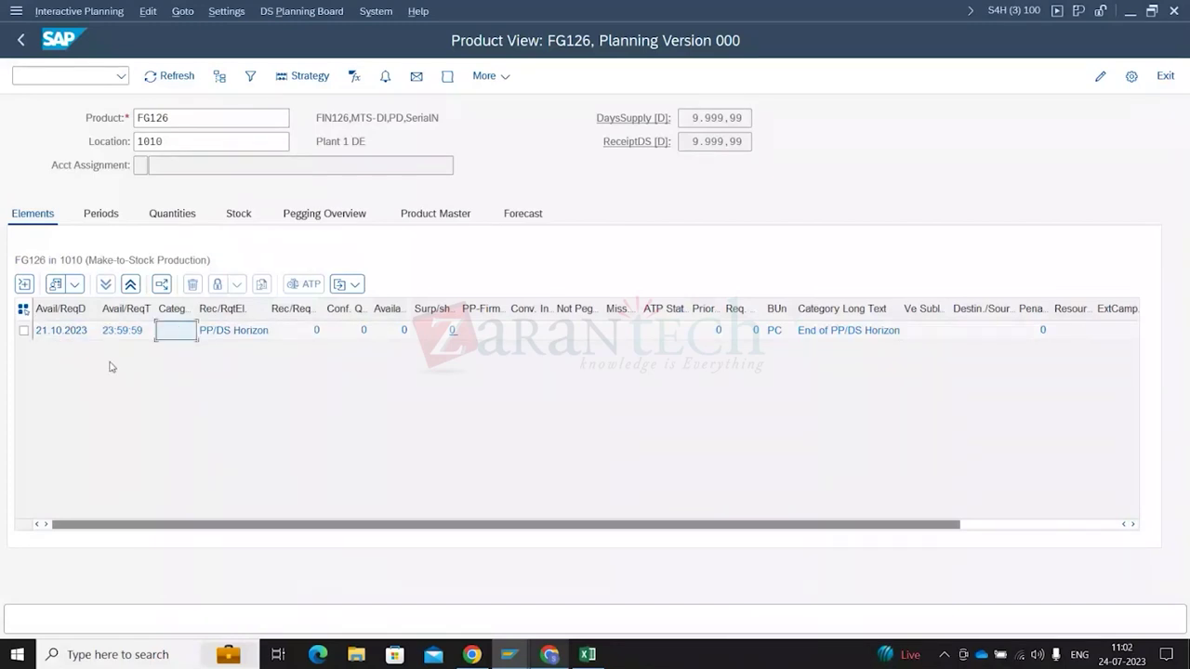
{"action": "left_click", "coordinate": [24, 331]}
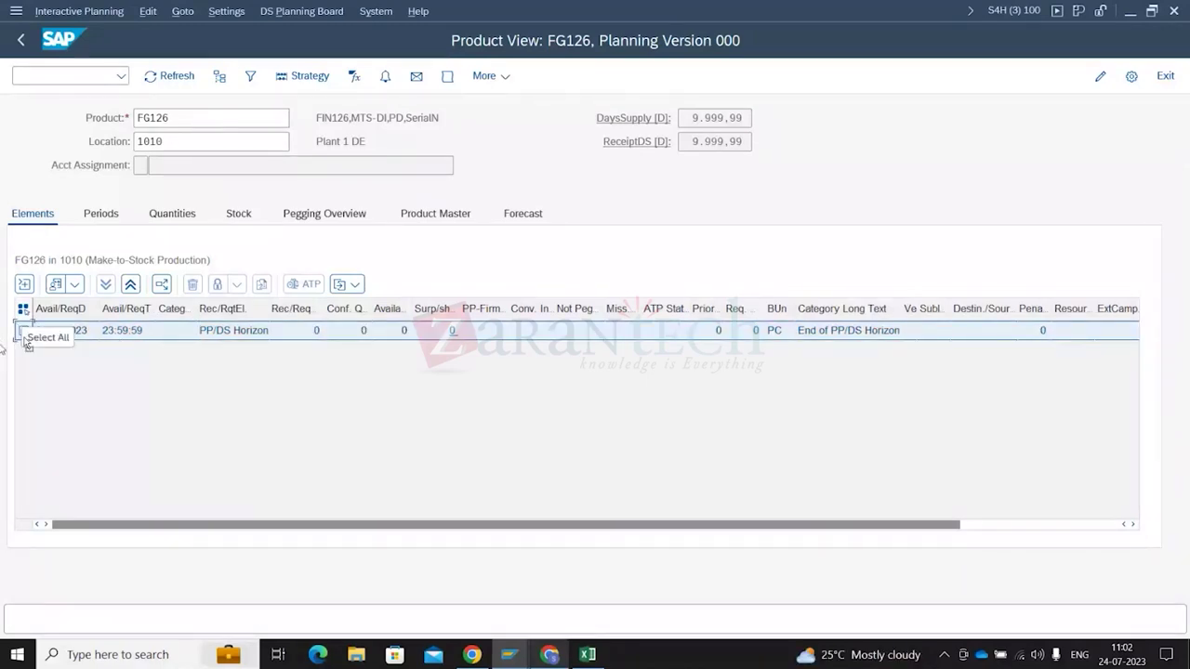
{"action": "left_click", "coordinate": [58, 335]}
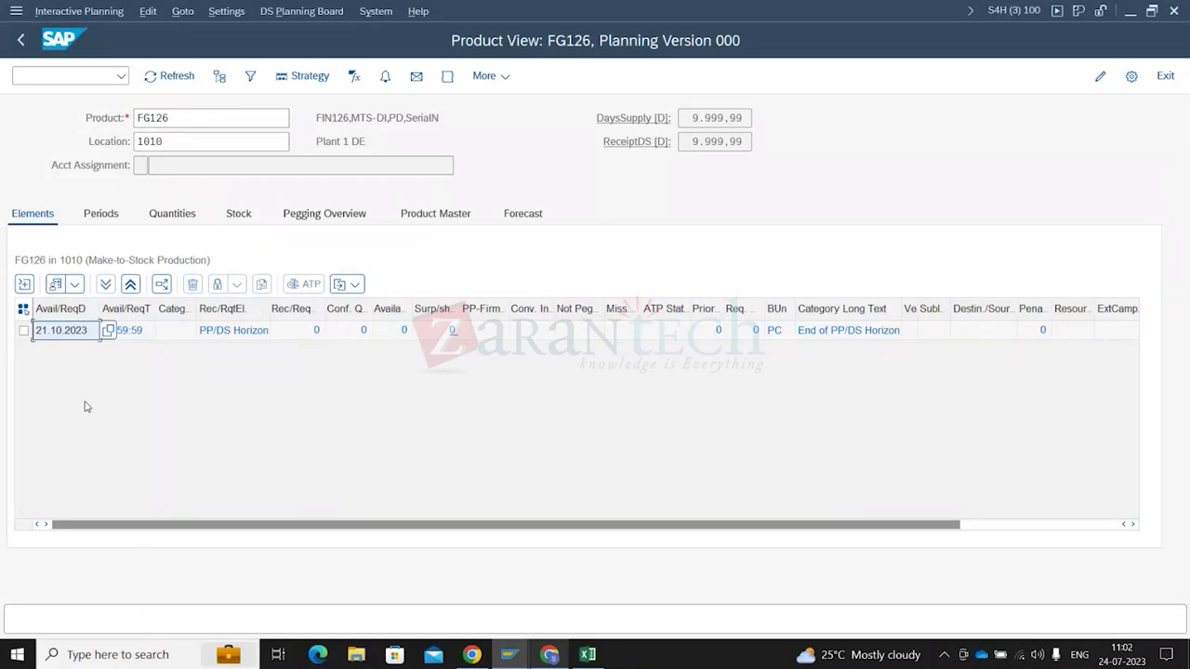
Switch to Chrome to check the Microsoft Teams meeting, and return to the SAP GUI product view of FG126
{"action": "key", "text": "alt+Tab"}
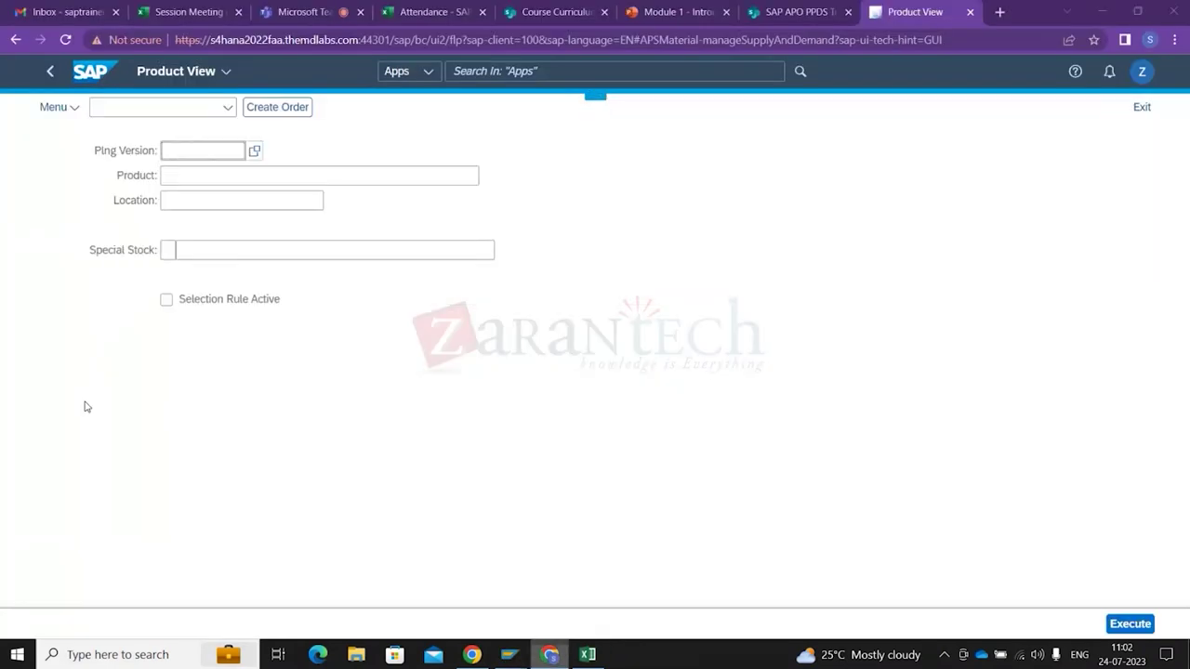
{"action": "key", "text": "alt+Tab"}
{"action": "key", "text": "alt+Tab"}
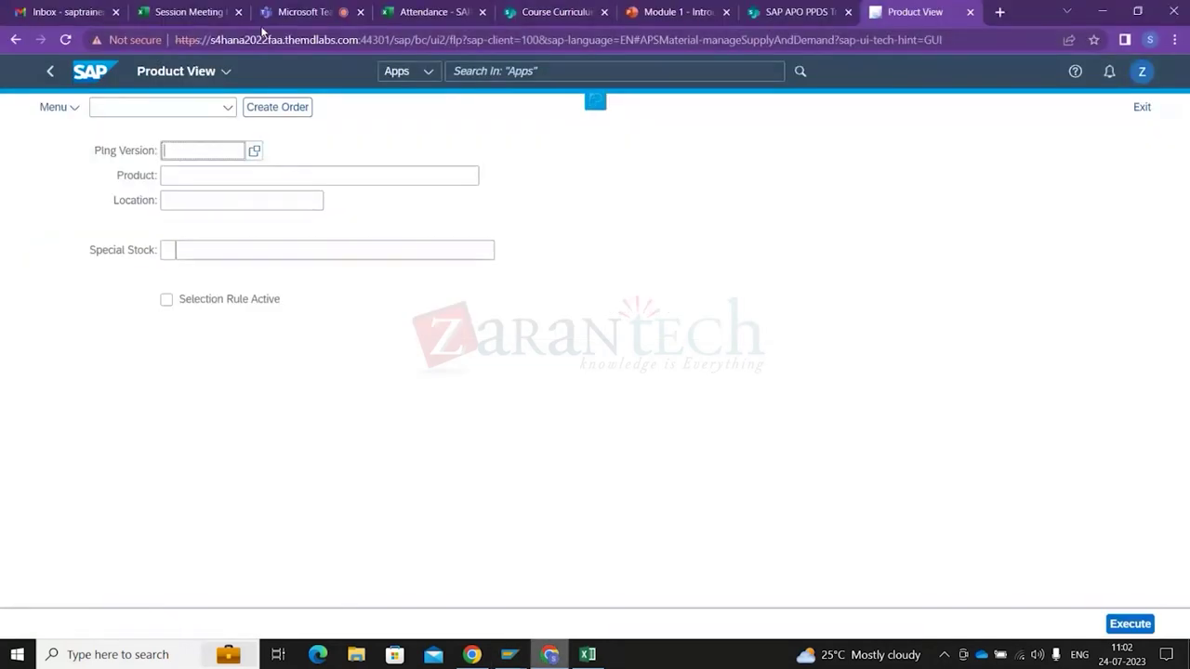
{"action": "left_click", "coordinate": [289, 11]}
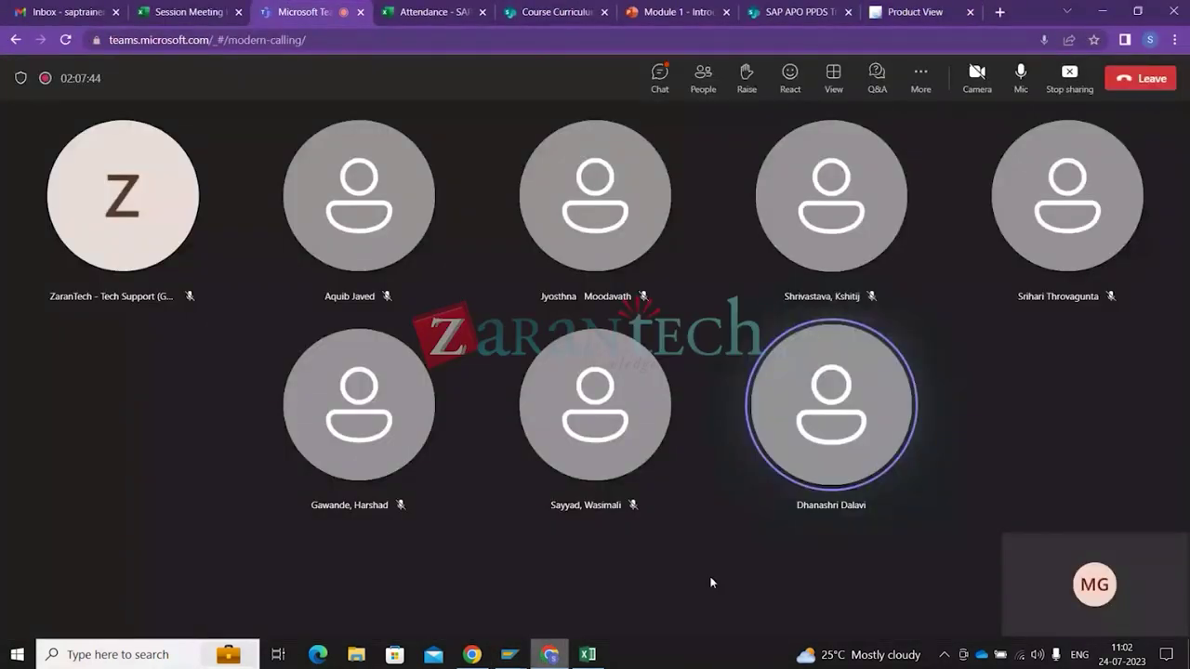
{"action": "key", "text": "alt+Tab"}
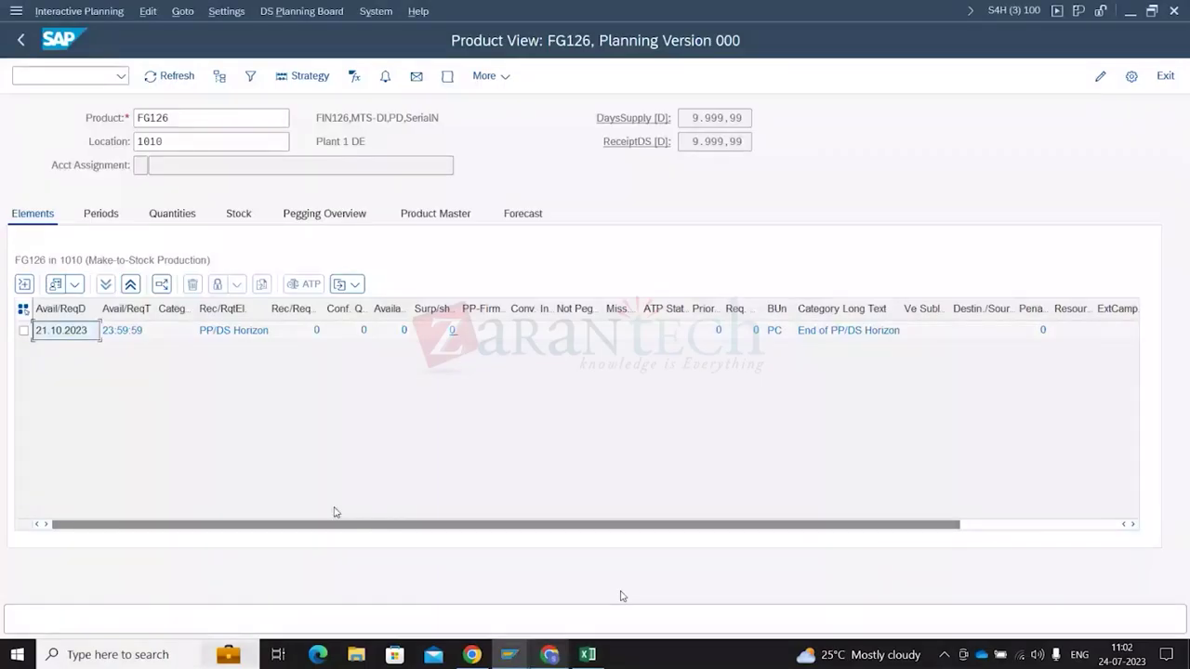
Point out the PP/DS Horizon element and widen its column to show the full Receipt/Rqmts Elemnt heading
{"action": "left_click", "coordinate": [242, 335]}
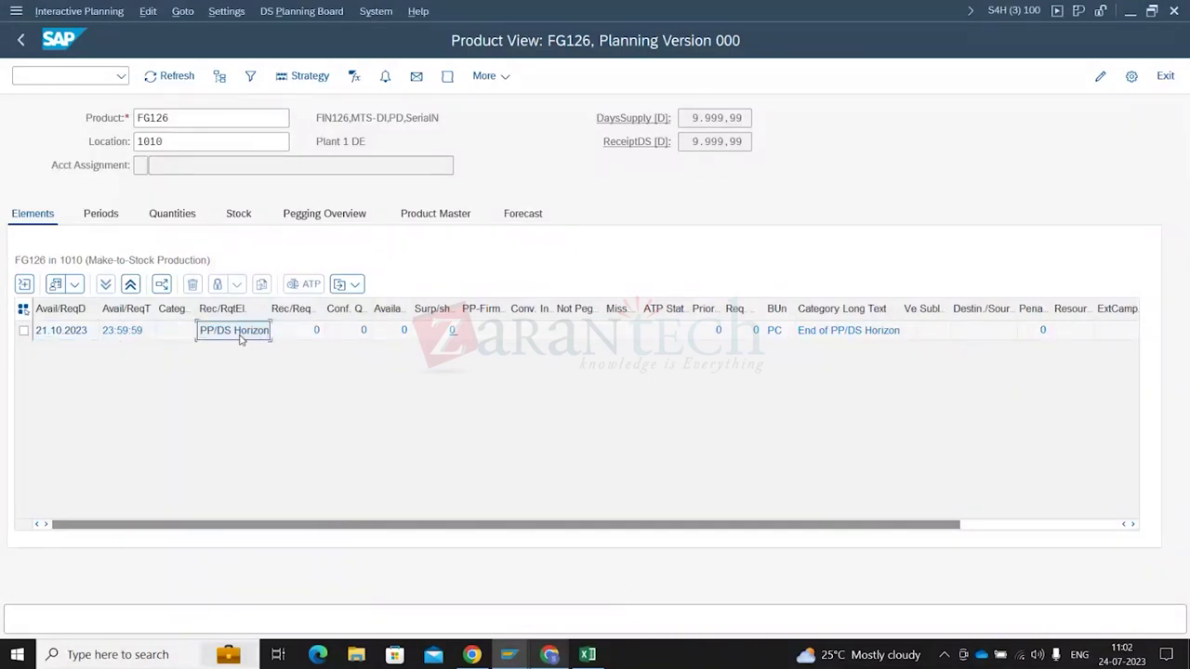
{"action": "left_click_drag", "start_coordinate": [268, 317], "coordinate": [300, 314]}
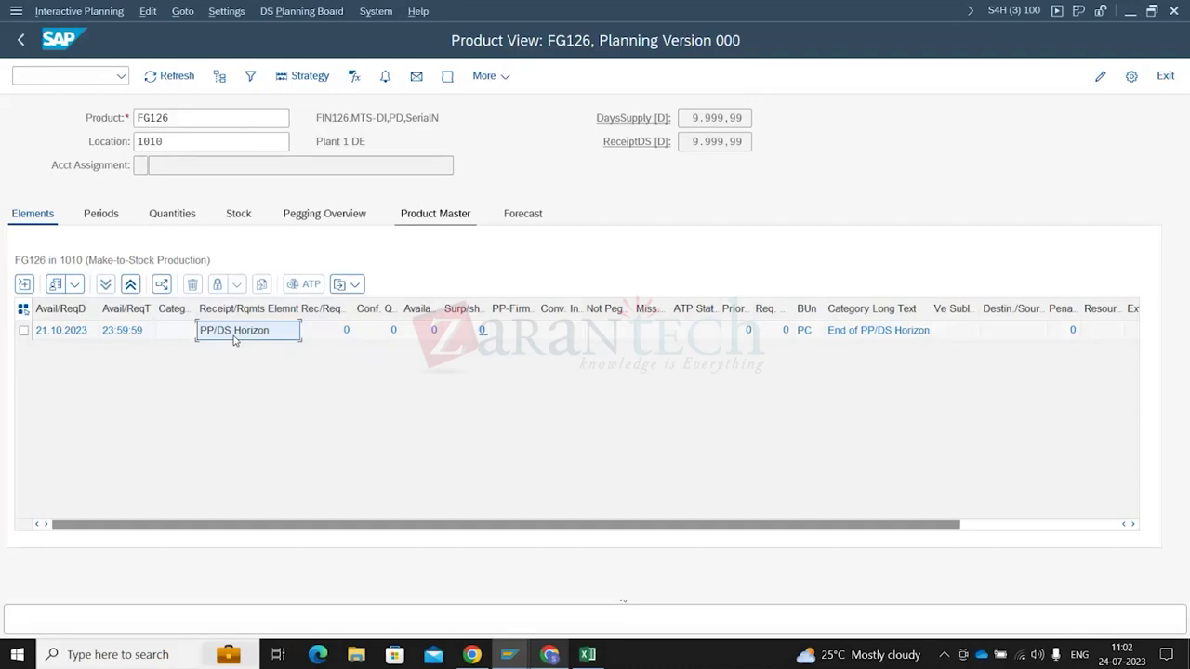
{"action": "left_click", "coordinate": [65, 75]}
{"action": "type", "text": "/"}
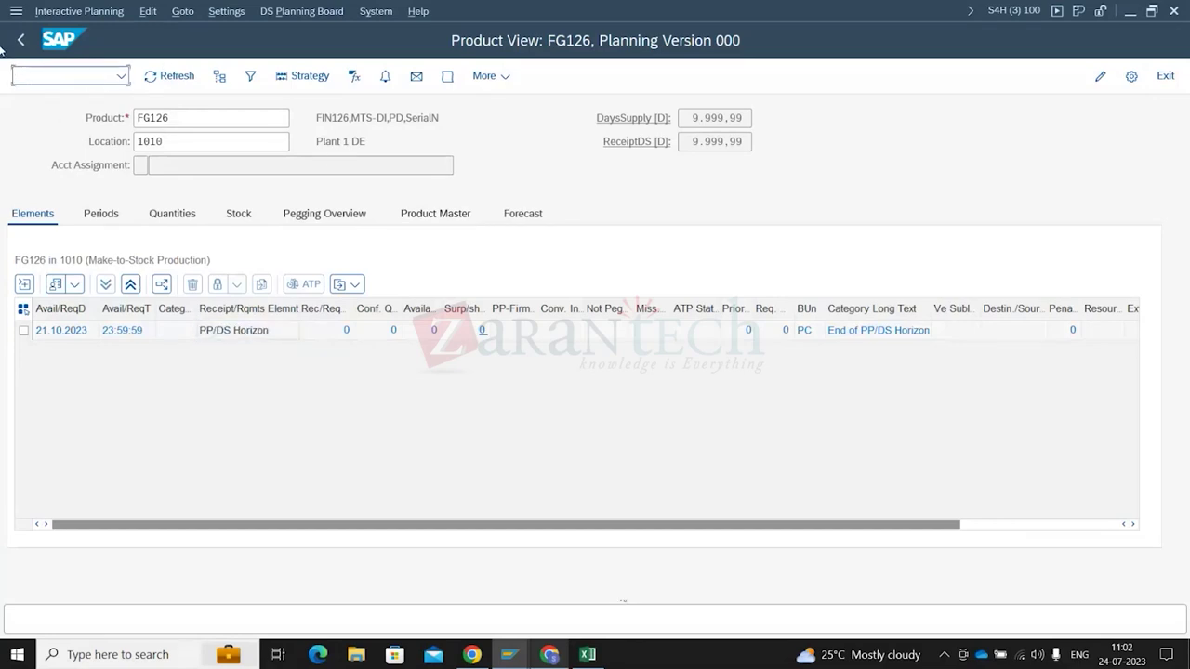
Display the PP/DS data of FG126's product master and point out the PP/DS Horizon and planning time fence fields
{"action": "left_click", "coordinate": [443, 215]}
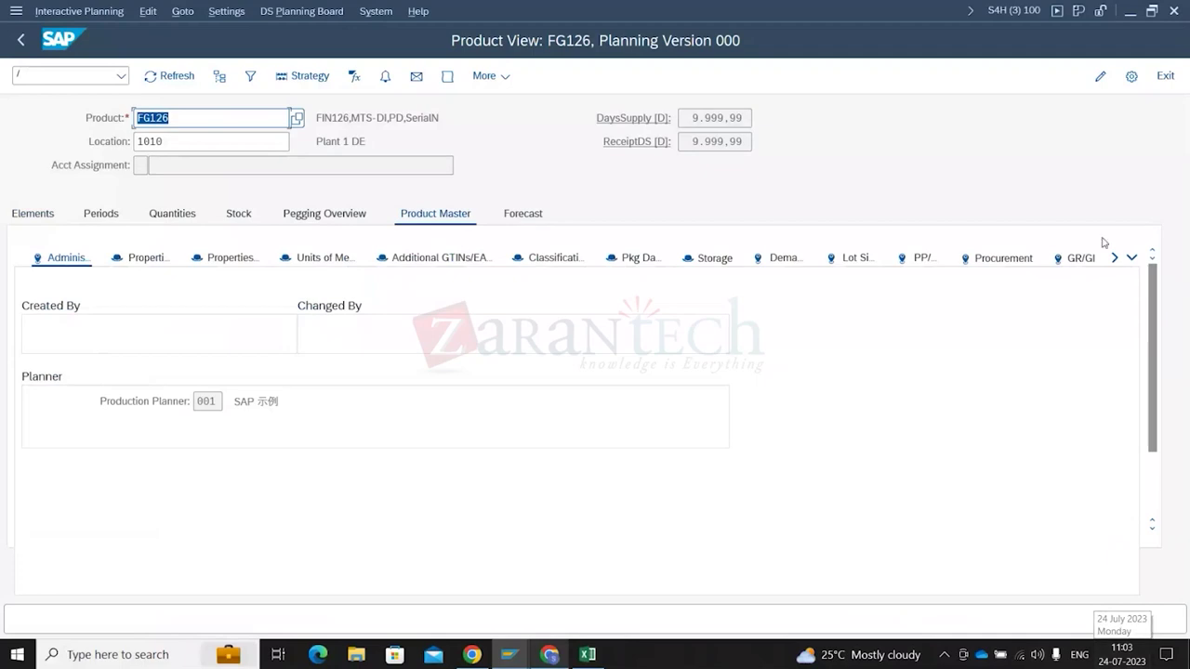
{"action": "left_click", "coordinate": [919, 258]}
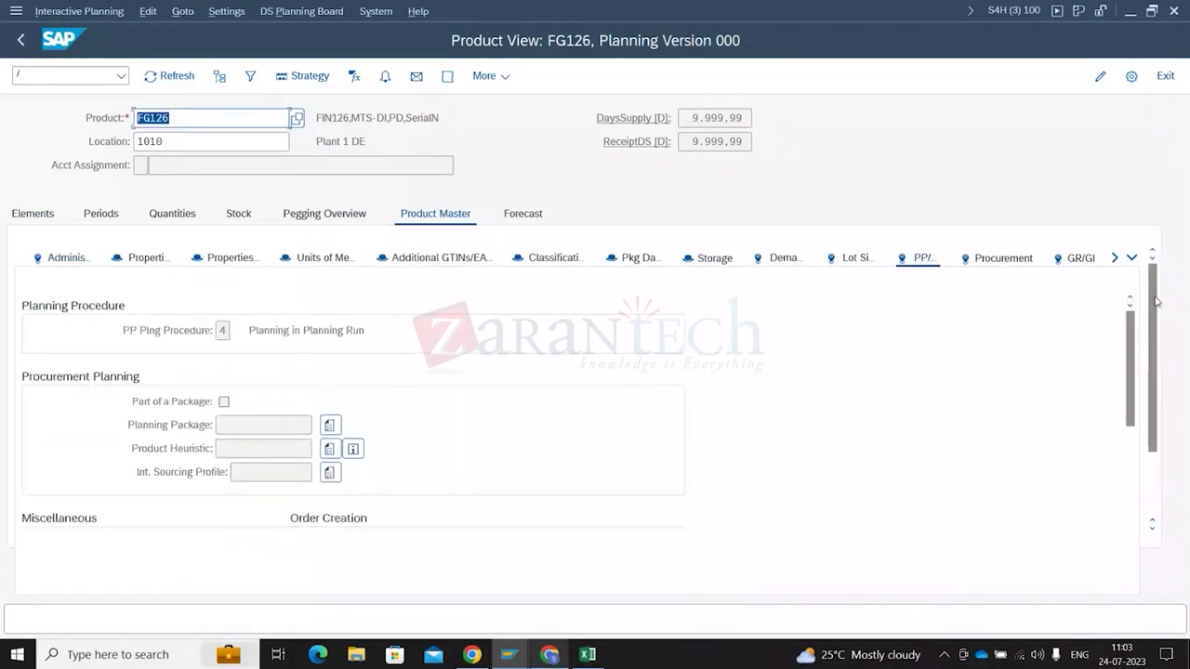
{"action": "left_click_drag", "start_coordinate": [1155, 302], "coordinate": [1153, 372]}
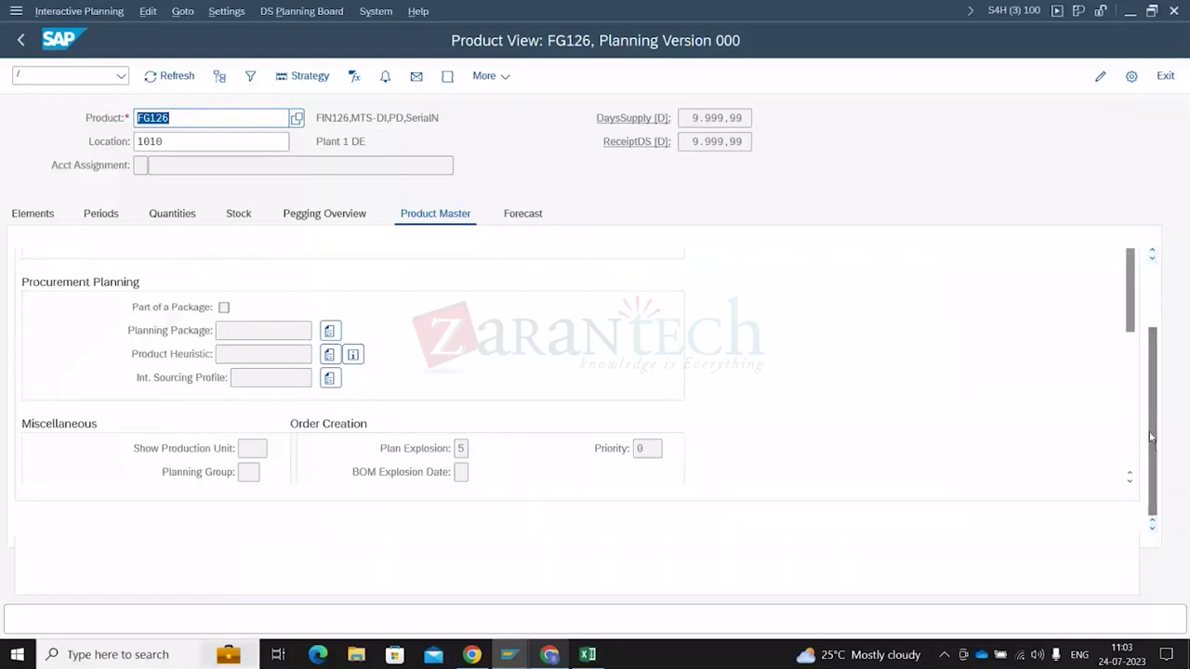
{"action": "scroll", "coordinate": [1151, 437], "scroll_direction": "down", "scroll_amount": 5}
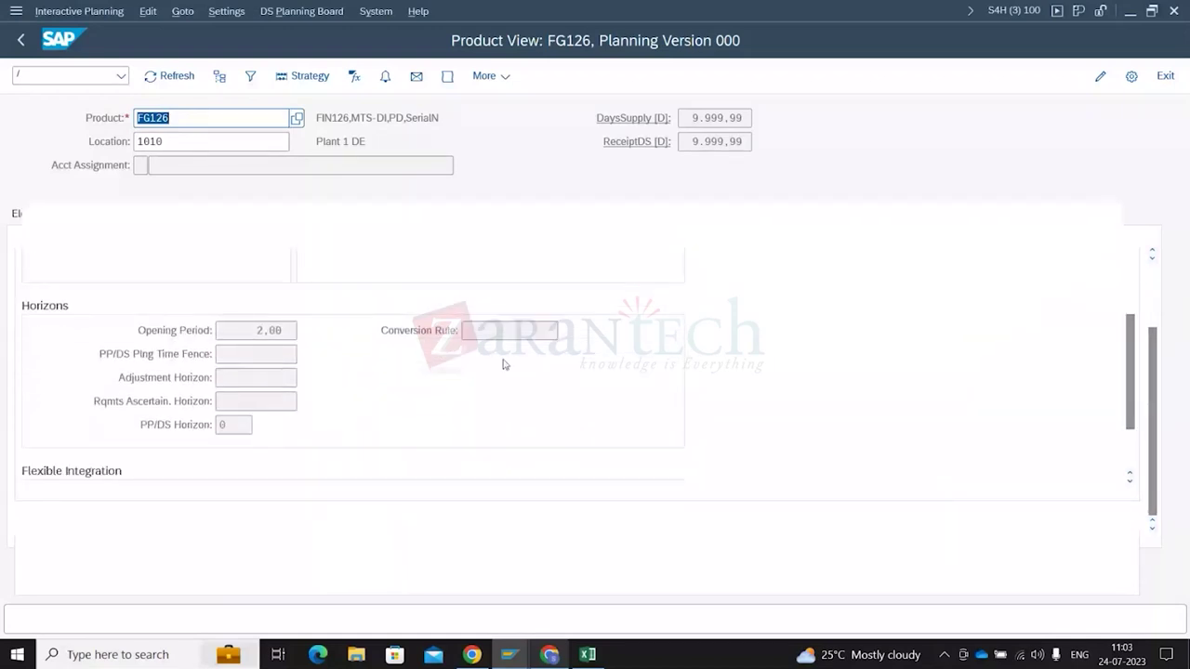
{"action": "left_click", "coordinate": [235, 425]}
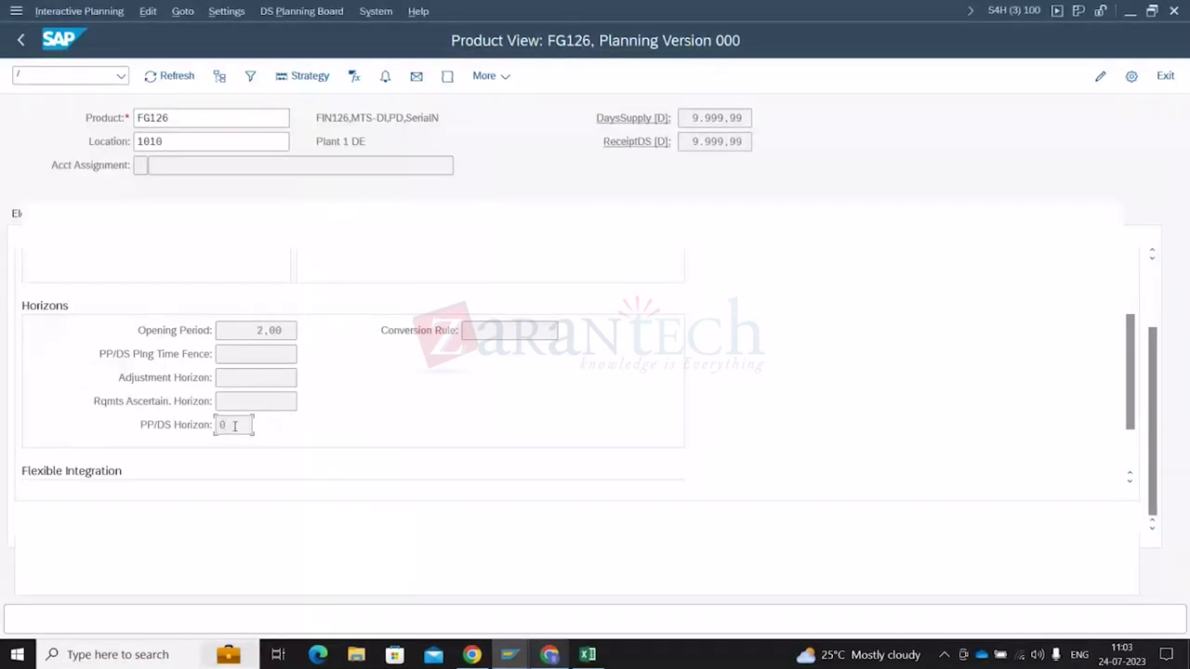
{"action": "left_click_drag", "start_coordinate": [234, 425], "coordinate": [214, 428]}
{"action": "left_click", "coordinate": [264, 355]}
{"action": "left_click", "coordinate": [226, 429]}
{"action": "double_click", "coordinate": [240, 423]}
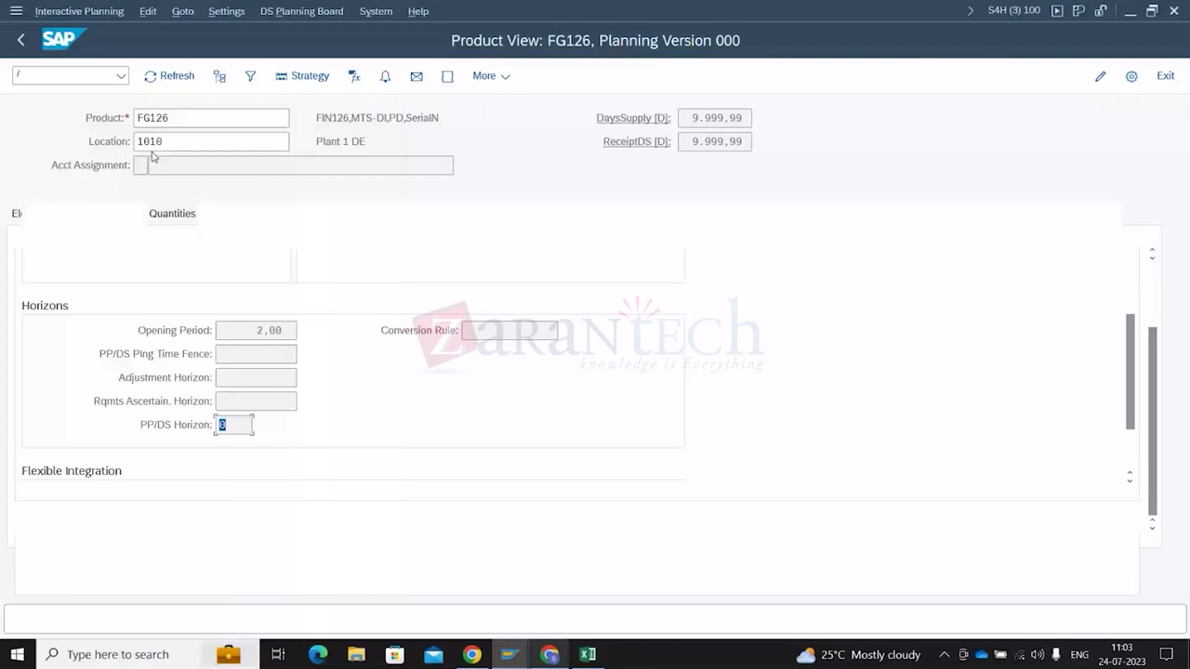
Open Model and Version Management in a new session and examine the PP/DS Horizon in Days of planning version 000
{"action": "left_click", "coordinate": [61, 78]}
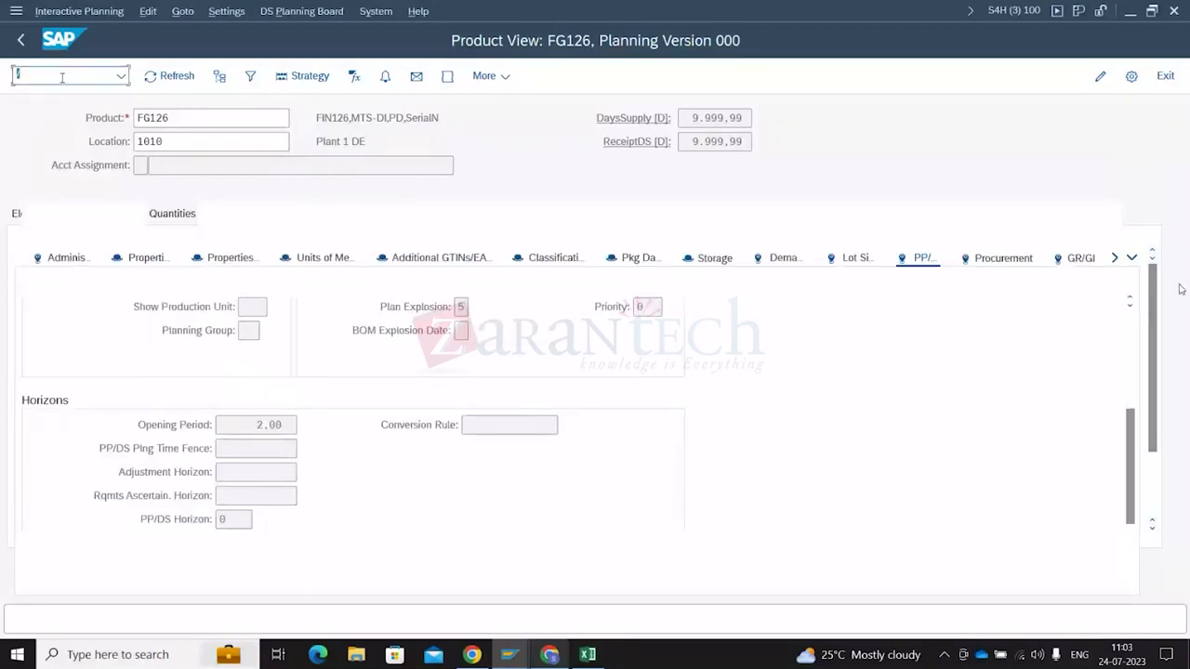
{"action": "type", "text": "/o/sapapo/mat1"}
{"action": "key", "text": "Return"}
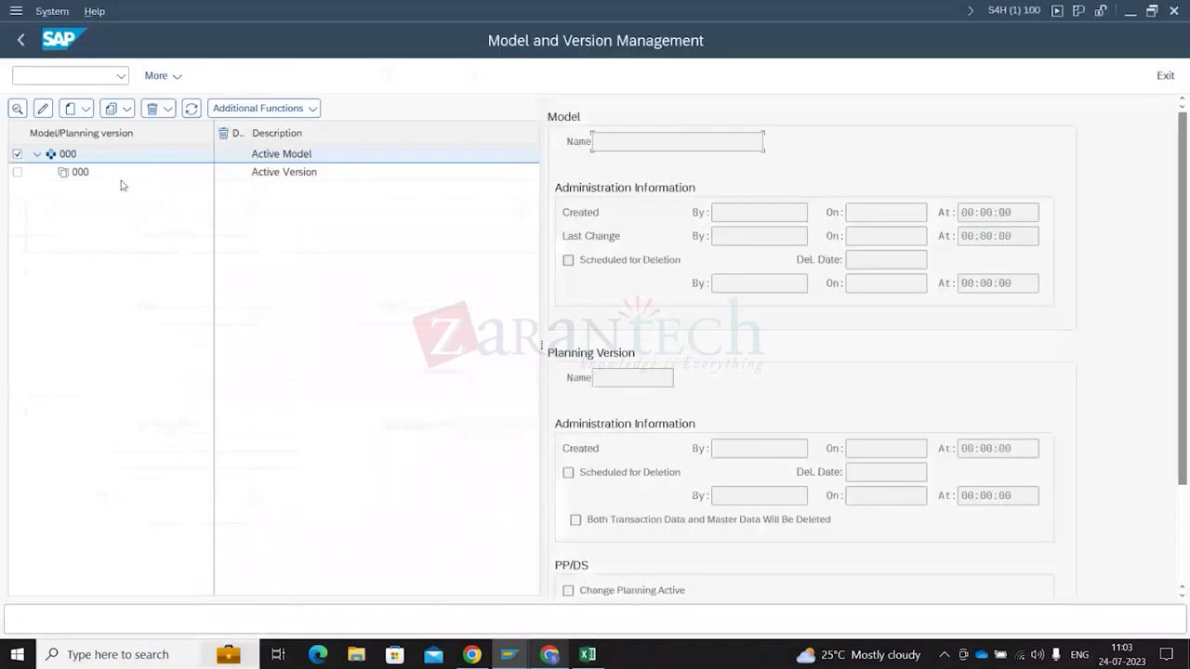
{"action": "left_click", "coordinate": [82, 171]}
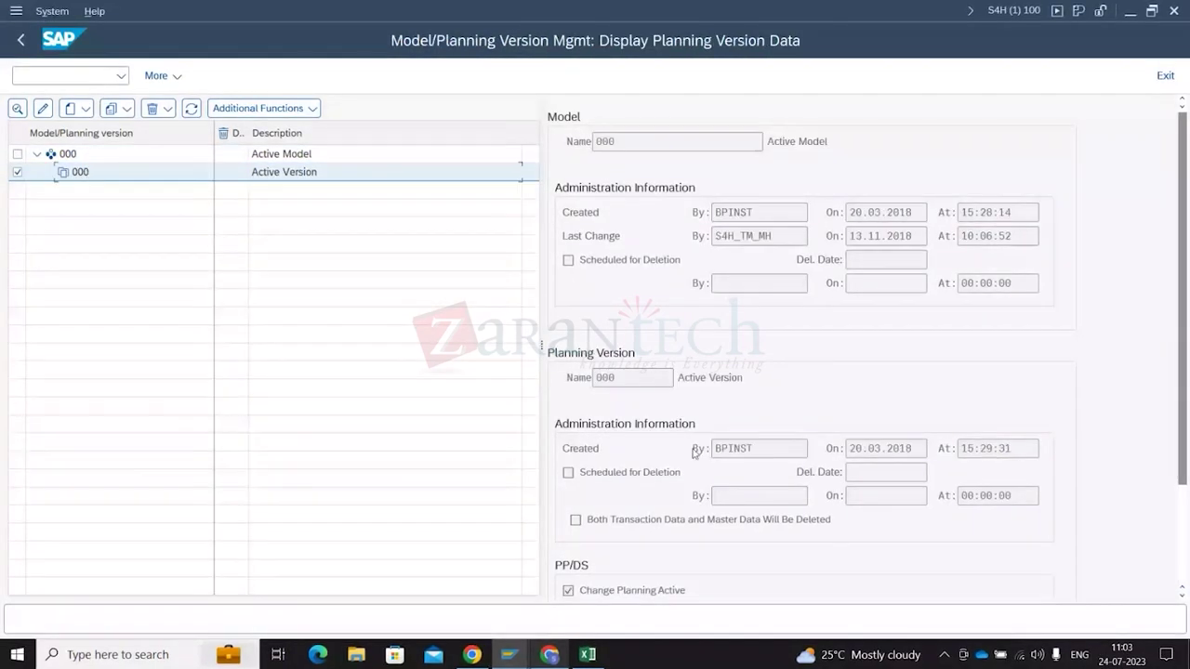
{"action": "scroll", "coordinate": [1179, 299], "scroll_direction": "down", "scroll_amount": 3}
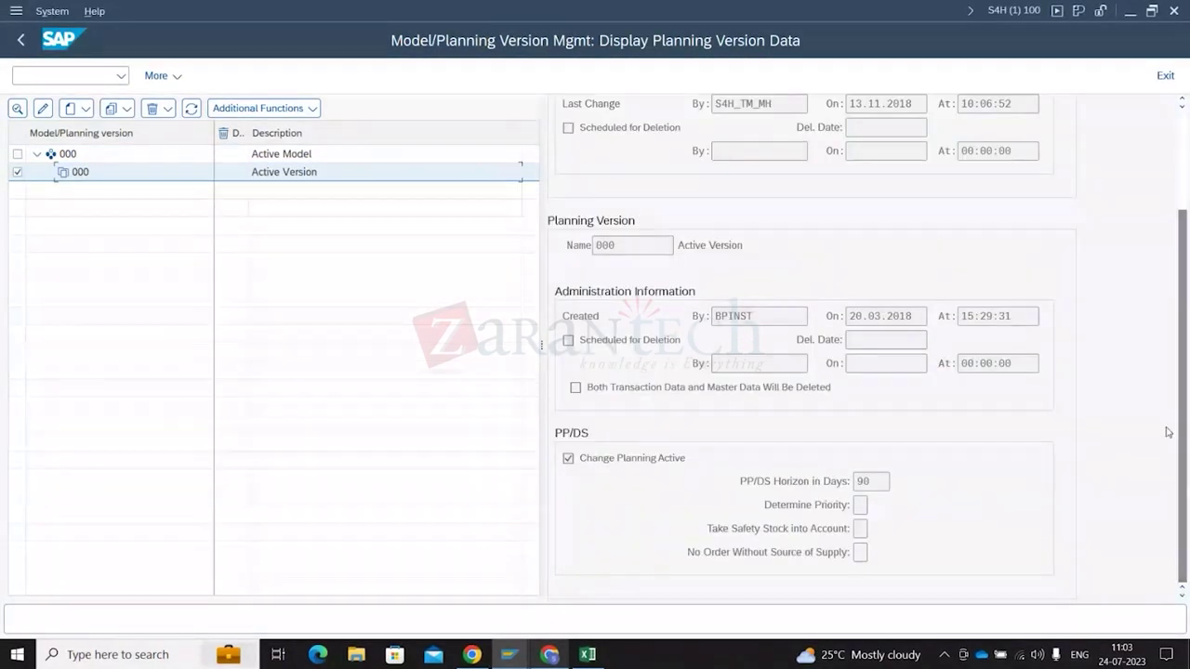
{"action": "double_click", "coordinate": [880, 482]}
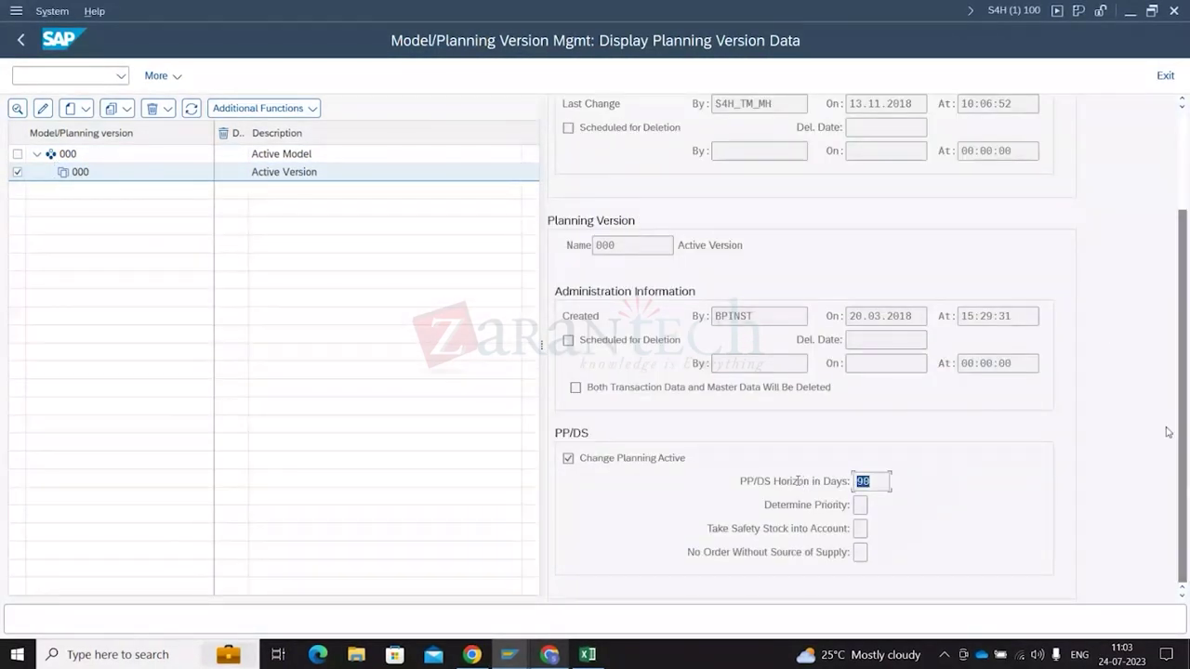
Set the PP/DS Horizon in Days of planning version 000 to 999, save the version, and close that session
{"action": "left_click", "coordinate": [42, 109]}
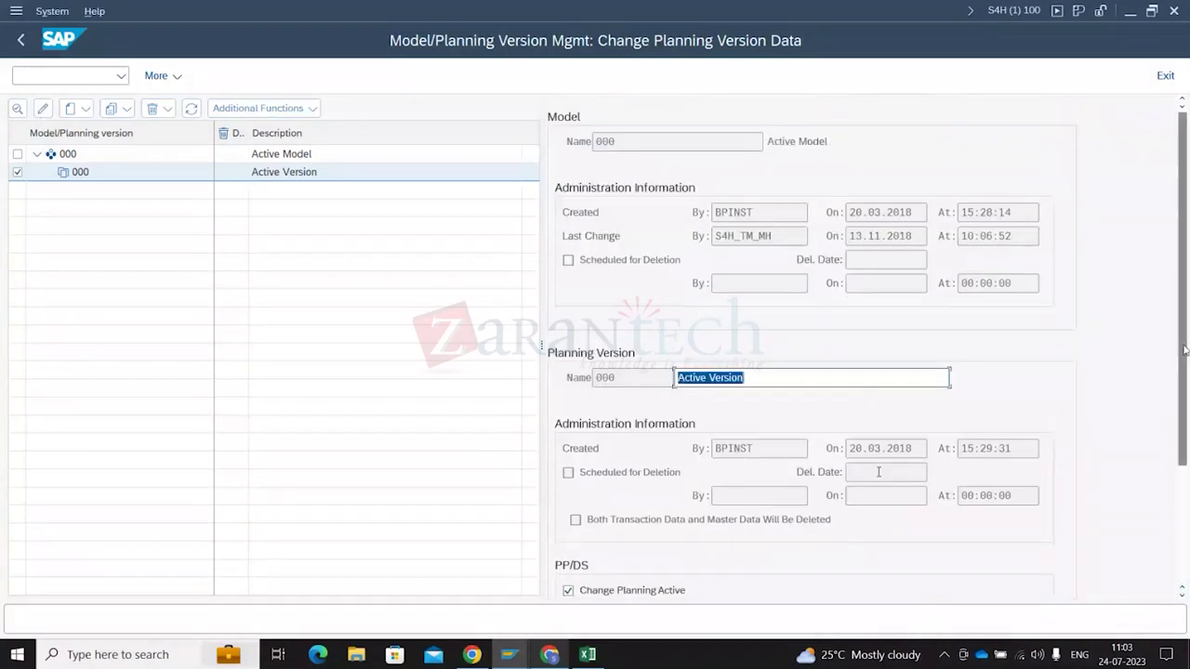
{"action": "scroll", "coordinate": [879, 473], "scroll_direction": "down", "scroll_amount": 4}
{"action": "left_click", "coordinate": [877, 446]}
{"action": "key", "text": "BackSpace"}
{"action": "key", "text": "BackSpace"}
{"action": "type", "text": "999"}
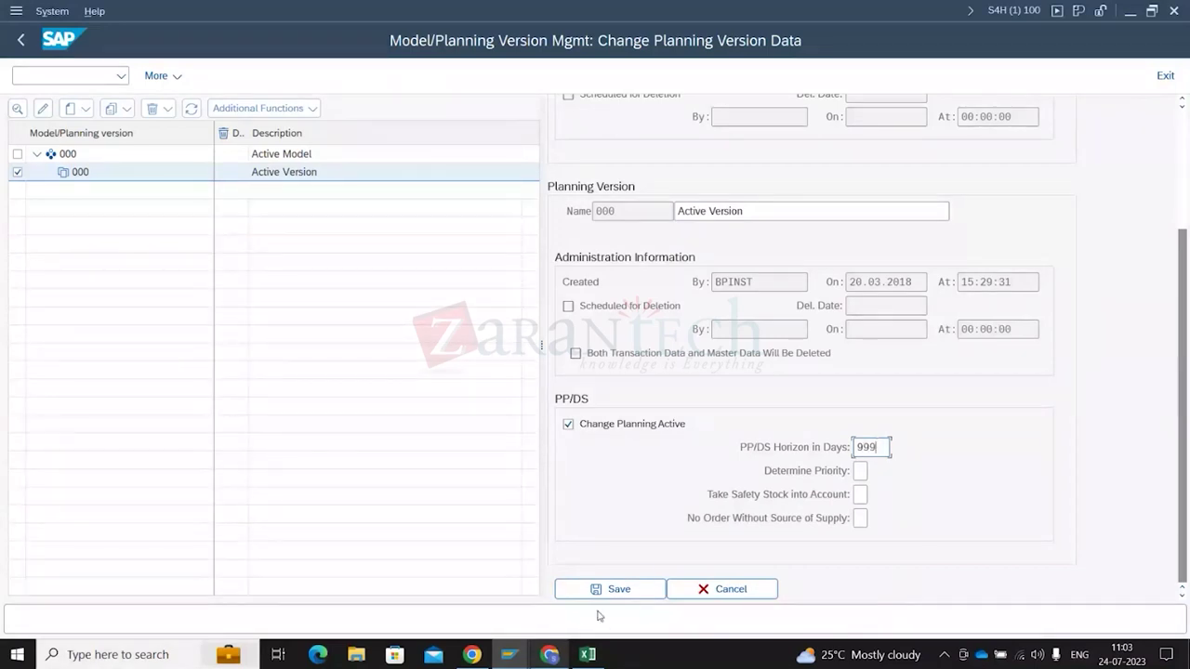
{"action": "left_click", "coordinate": [619, 589]}
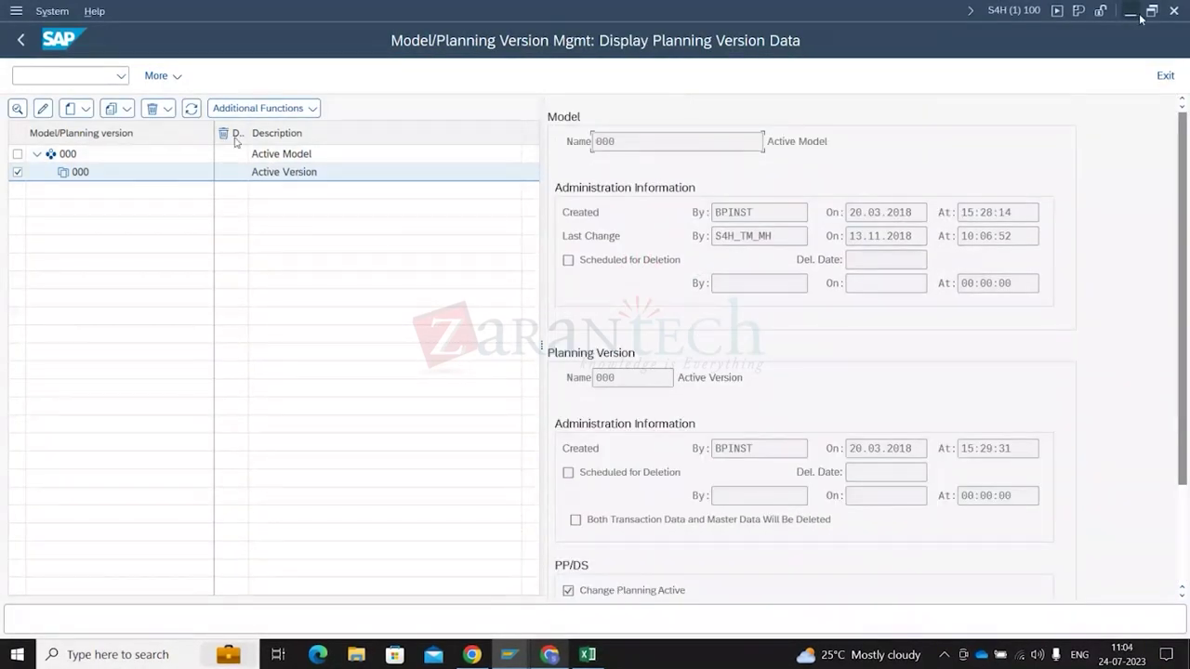
{"action": "left_click", "coordinate": [1175, 11]}
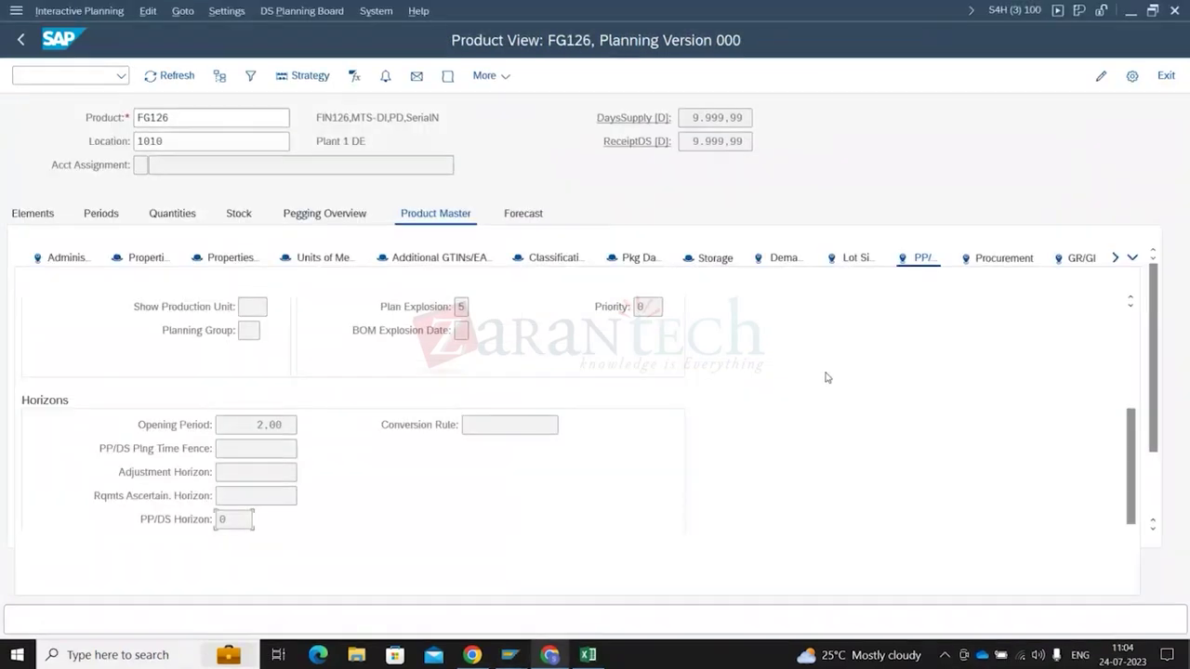
Return to FG126's elements list and point out the PP/DS Horizon element and its availability date
{"action": "left_click", "coordinate": [35, 215]}
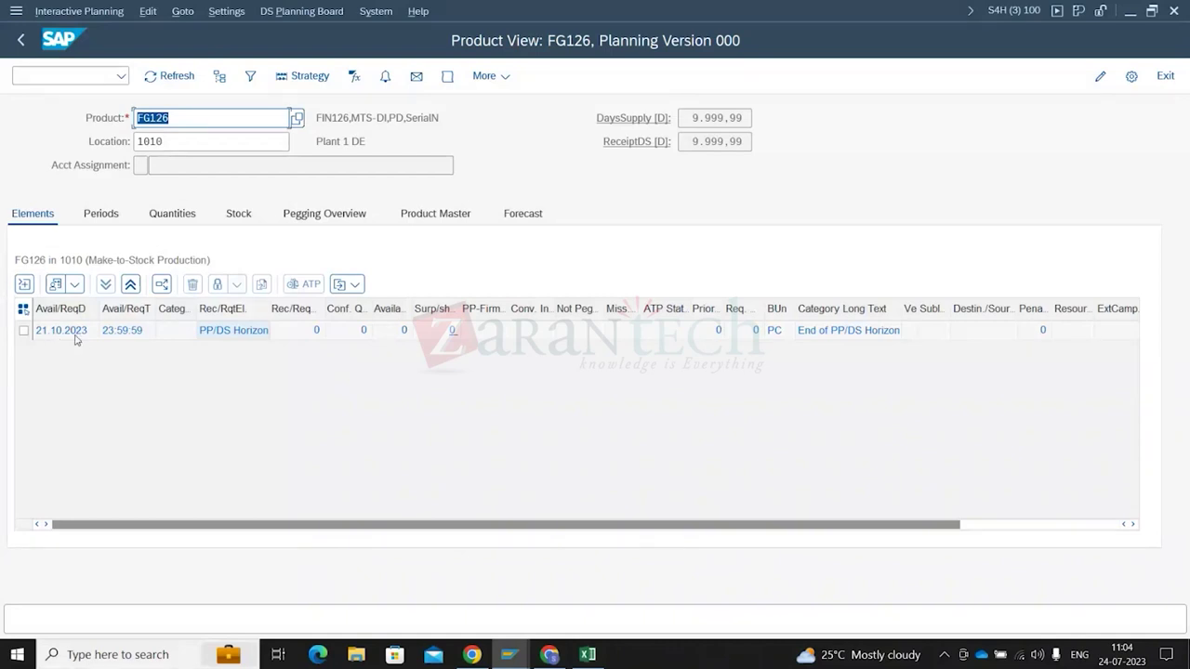
{"action": "left_click", "coordinate": [243, 342]}
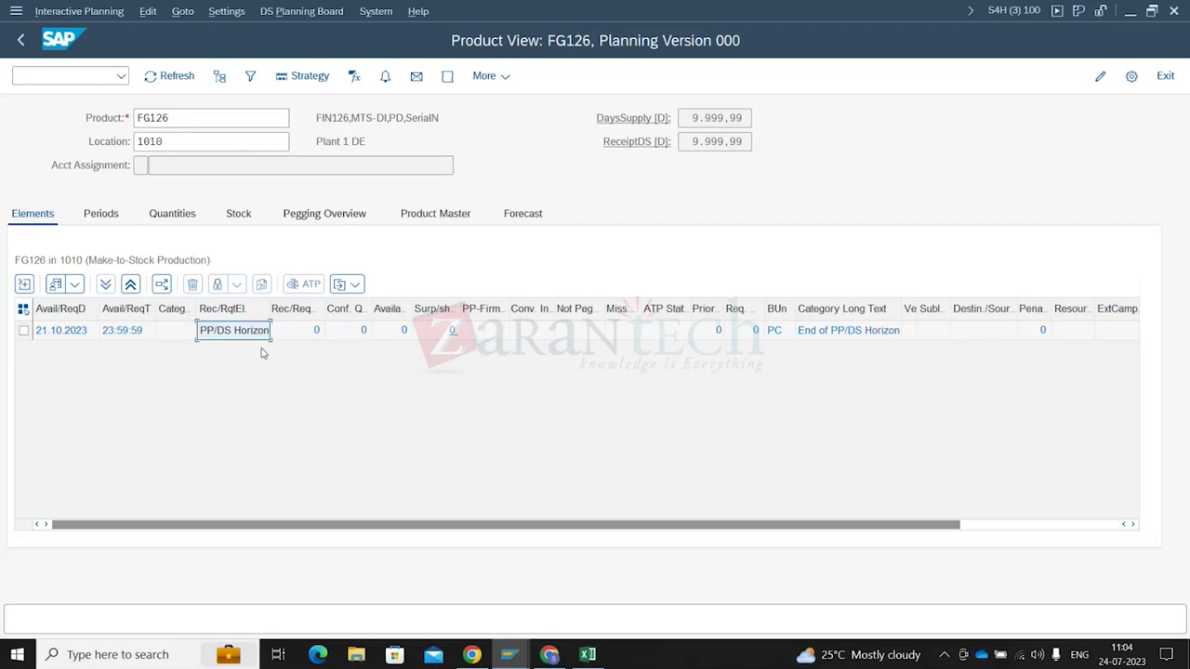
{"action": "left_click", "coordinate": [67, 335]}
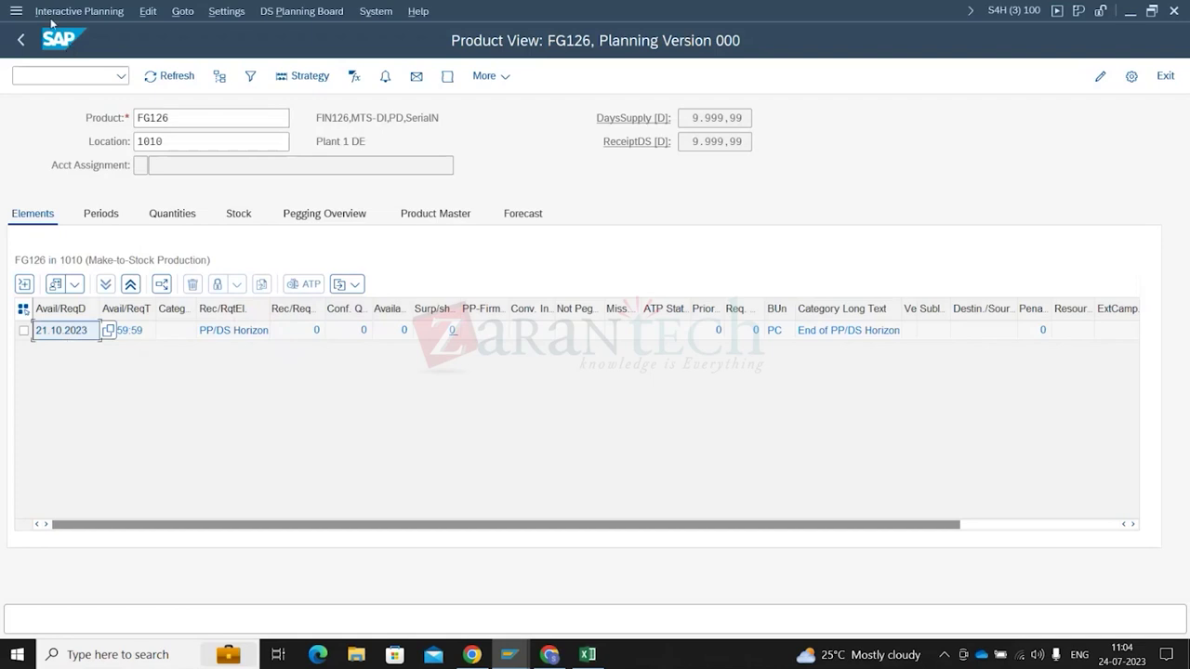
Refresh FG126's product view, reload it from the selection screen, and point out the PP/DS Horizon date in full
{"action": "left_click", "coordinate": [168, 76]}
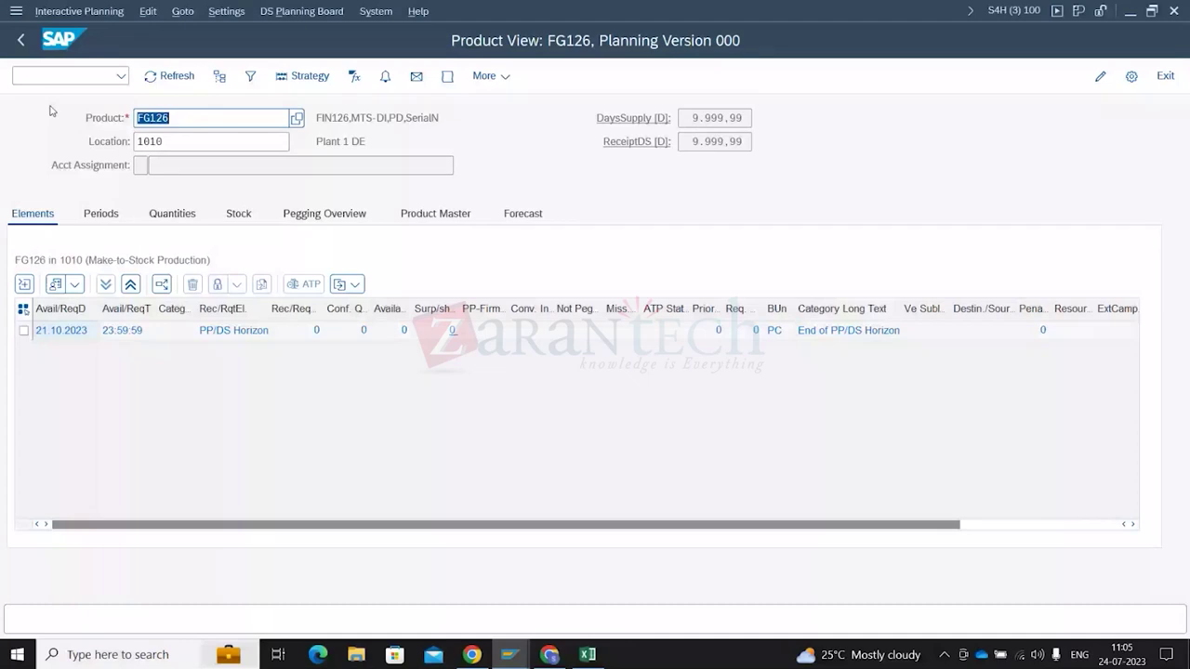
{"action": "key", "text": "F3"}
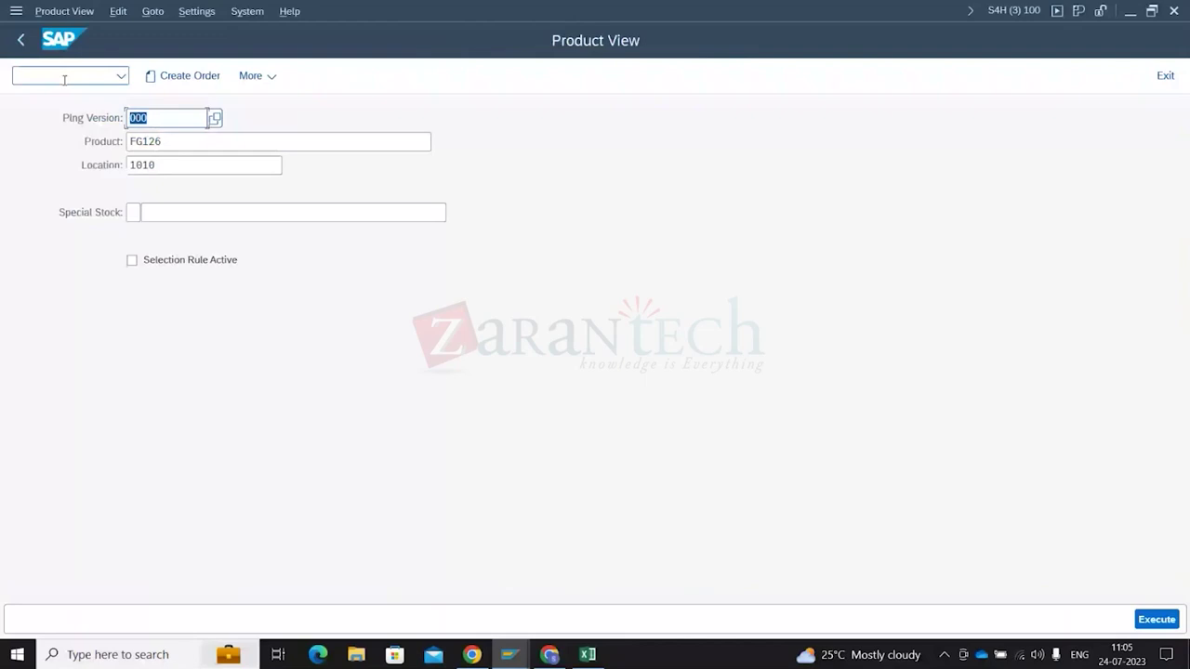
{"action": "key", "text": "F8"}
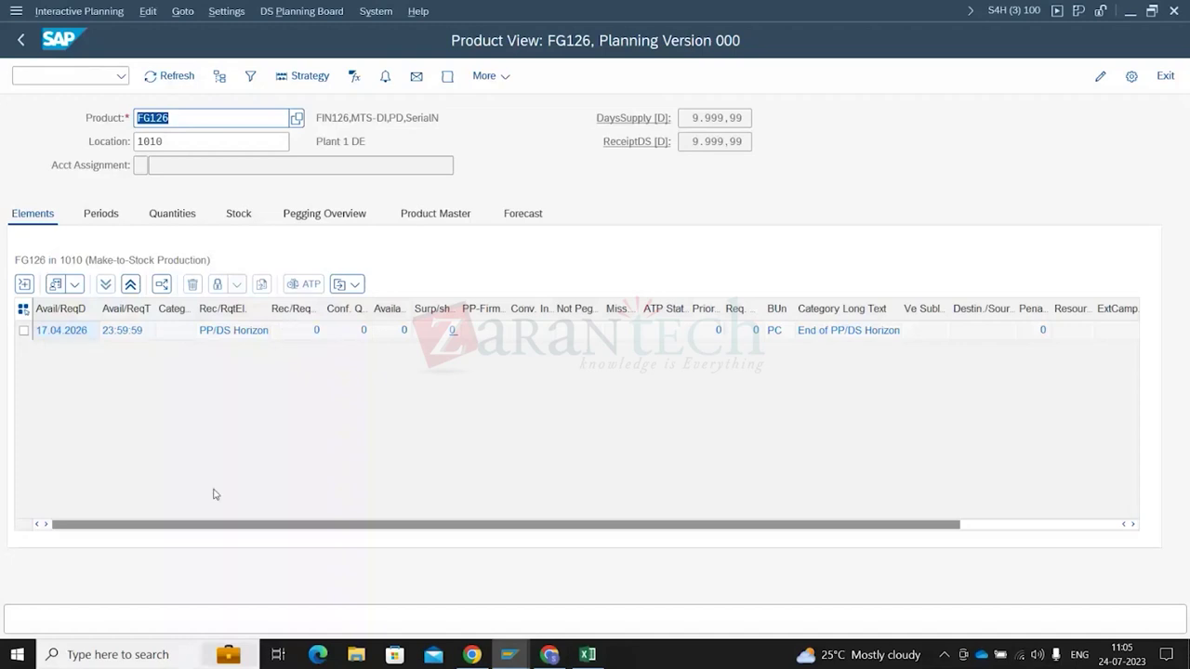
{"action": "left_click", "coordinate": [358, 457]}
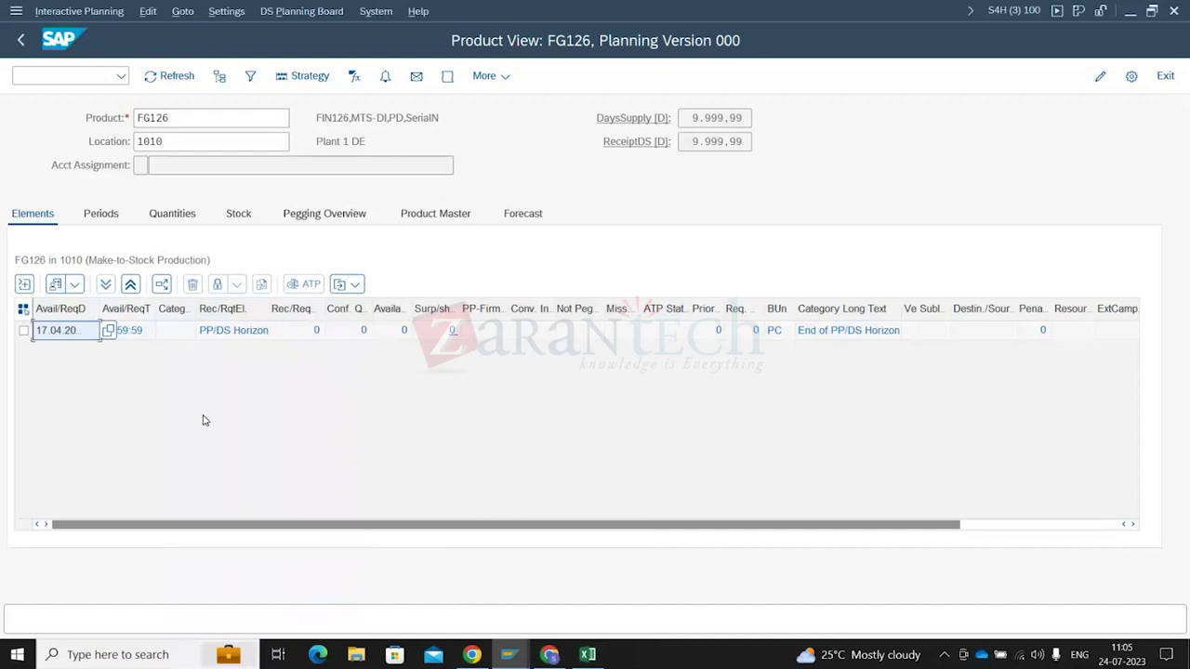
{"action": "type", "text": "26"}
Switch to Chrome and bring up the Fiori Product View selection screen
{"action": "mouse_move", "coordinate": [550, 655]}
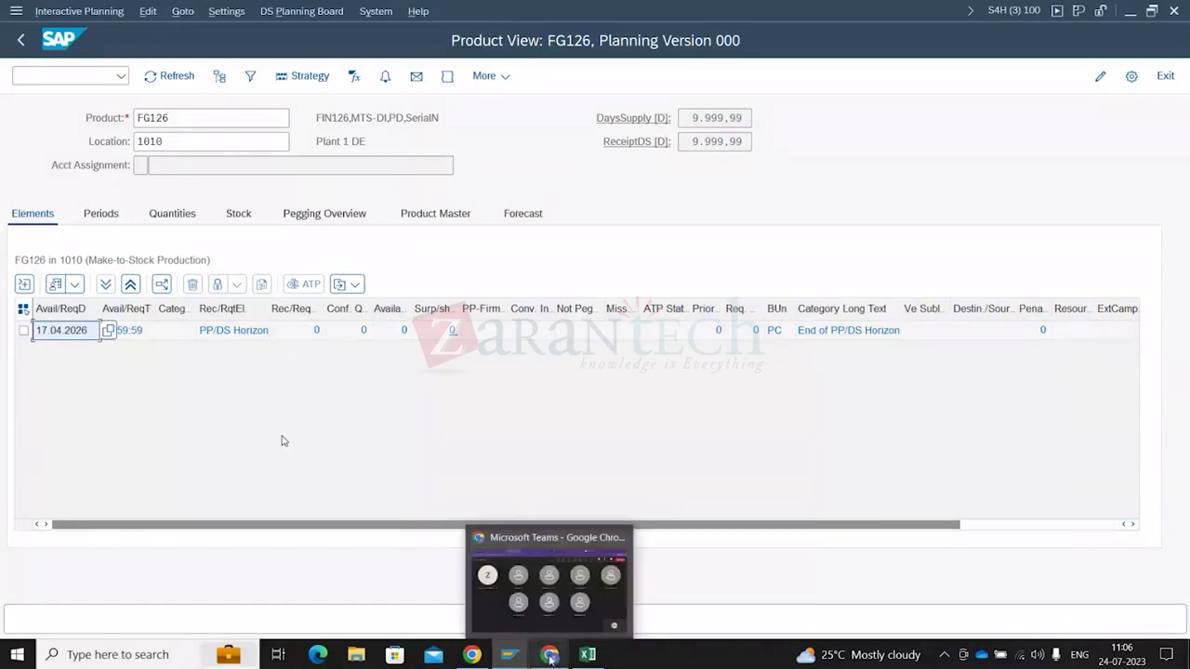
{"action": "left_click", "coordinate": [551, 657]}
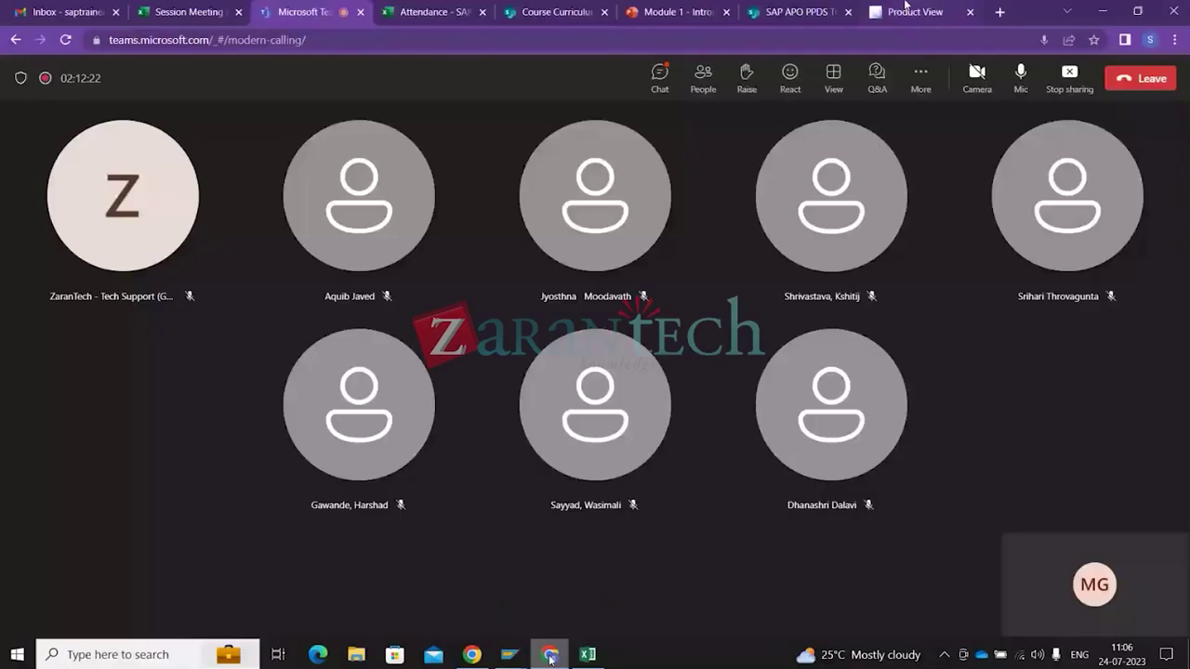
{"action": "left_click", "coordinate": [905, 7]}
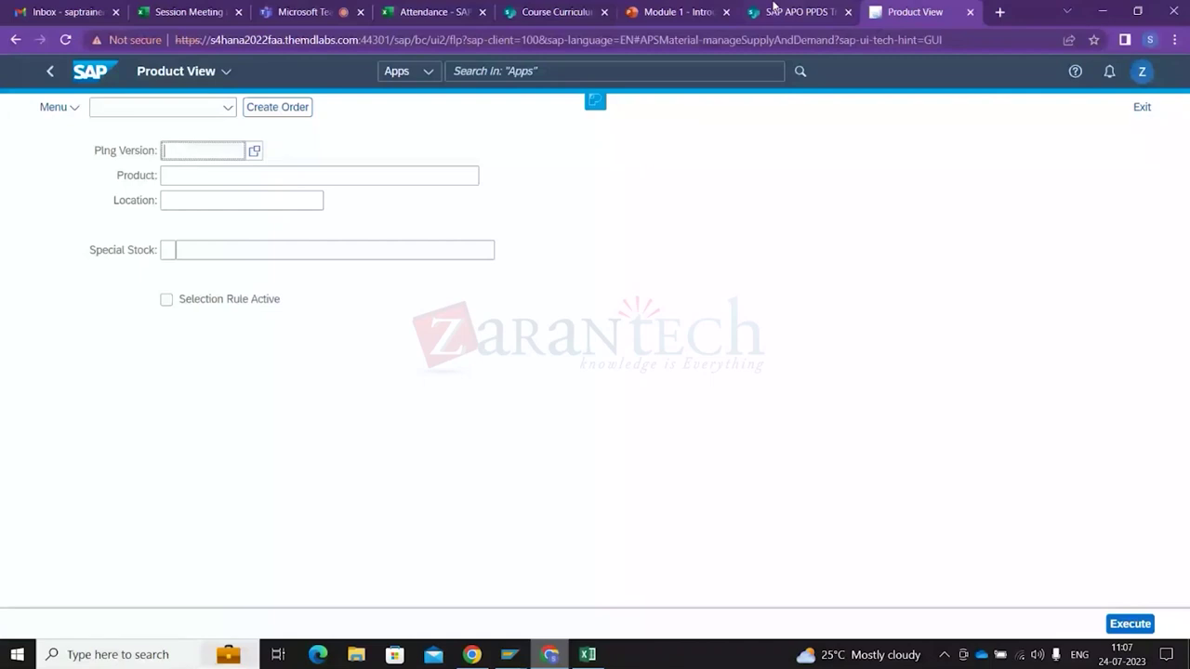
Bring up the Module 2 demand management PDF and page from slide 4 through slide 9, ending on slide 8, Product Master Strategy Settings
{"action": "left_click", "coordinate": [774, 7]}
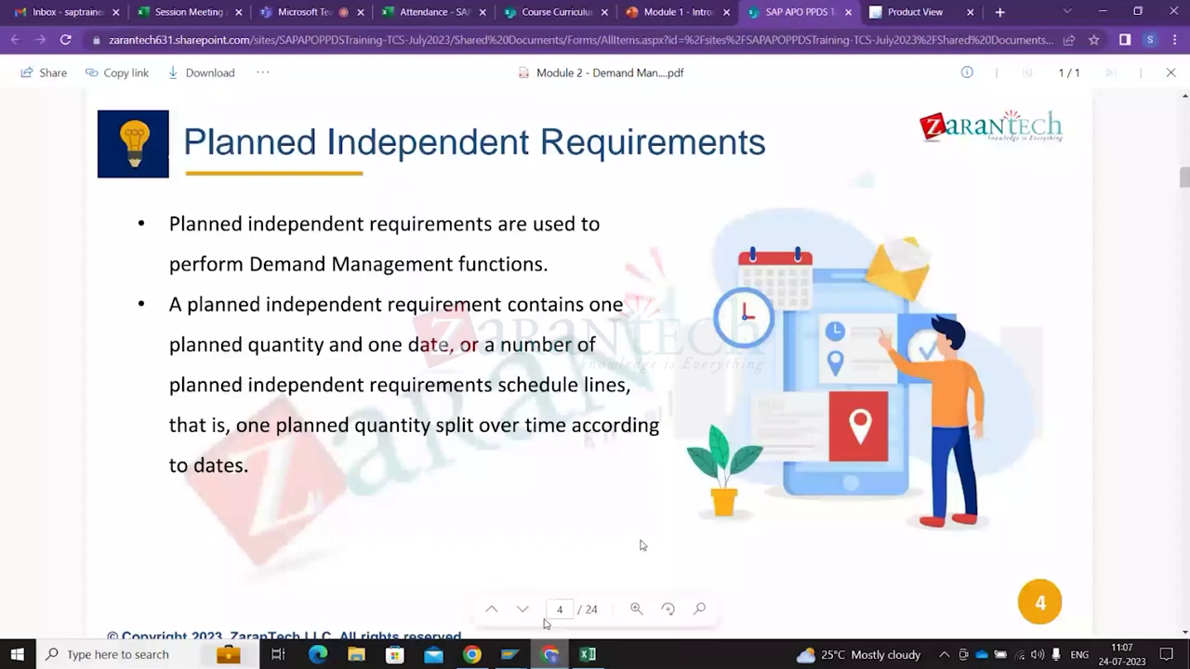
{"action": "left_click", "coordinate": [523, 609]}
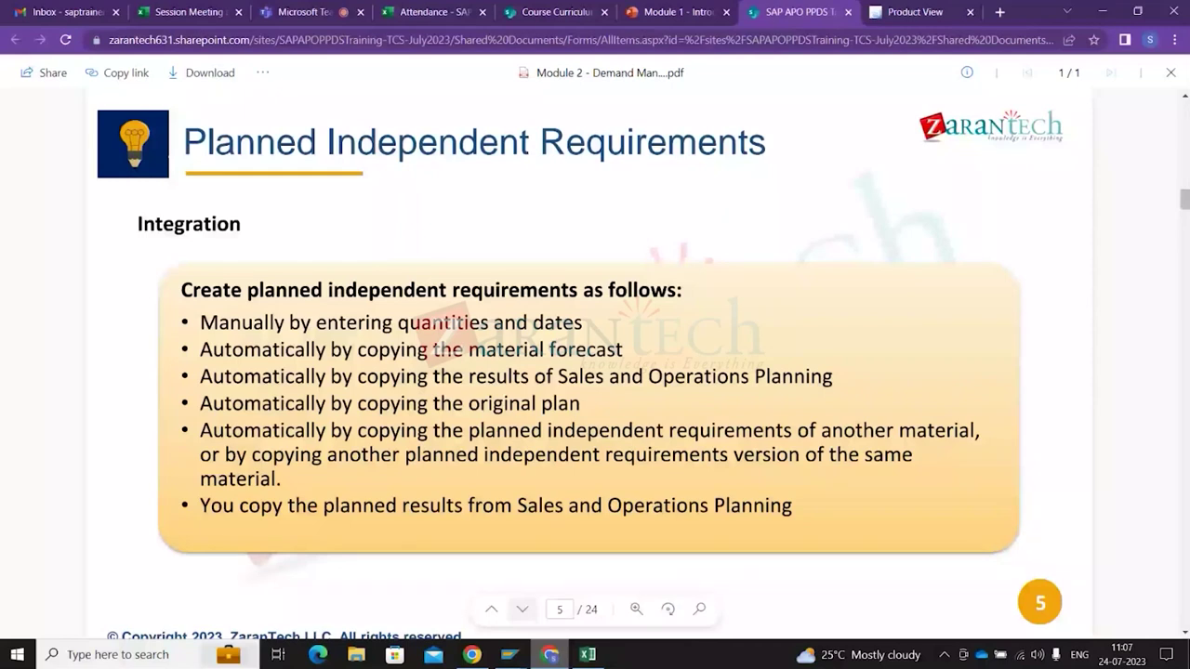
{"action": "left_click", "coordinate": [523, 609]}
{"action": "left_click", "coordinate": [522, 609]}
{"action": "left_click", "coordinate": [523, 609]}
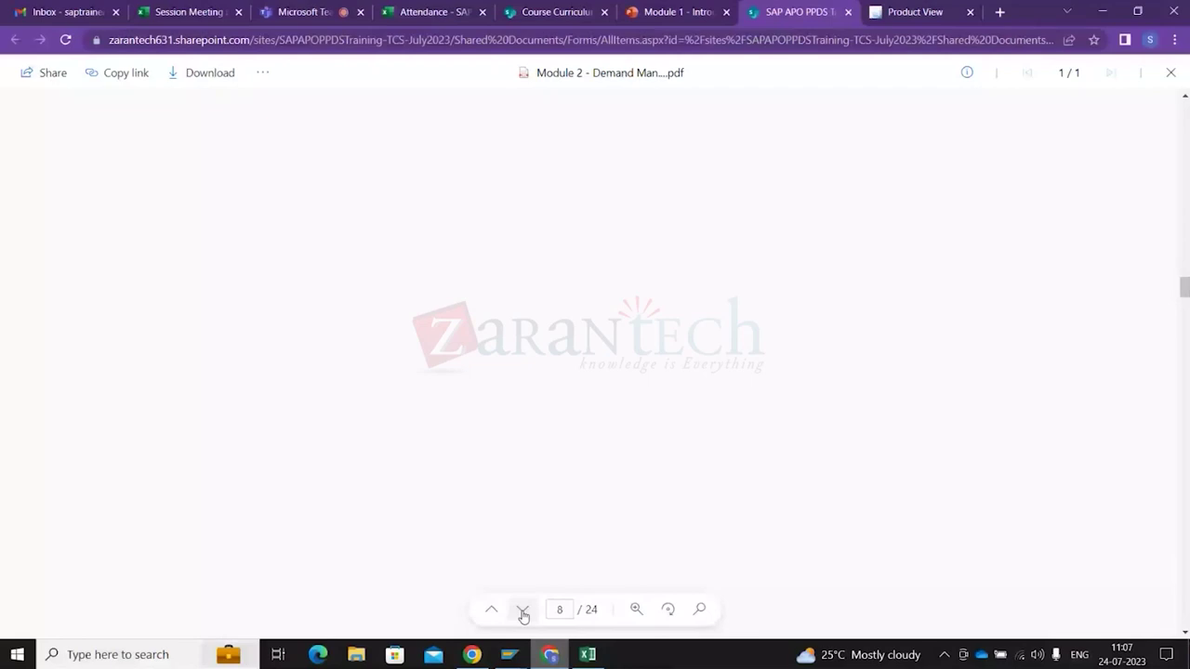
{"action": "left_click", "coordinate": [522, 609]}
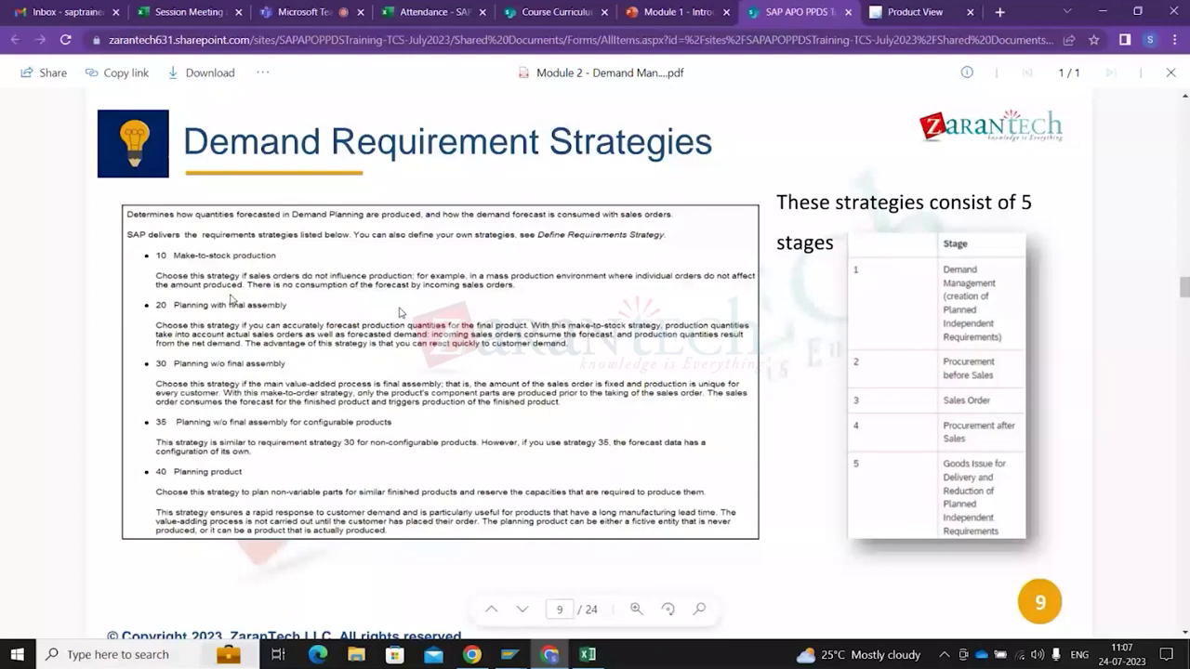
{"action": "left_click", "coordinate": [491, 610]}
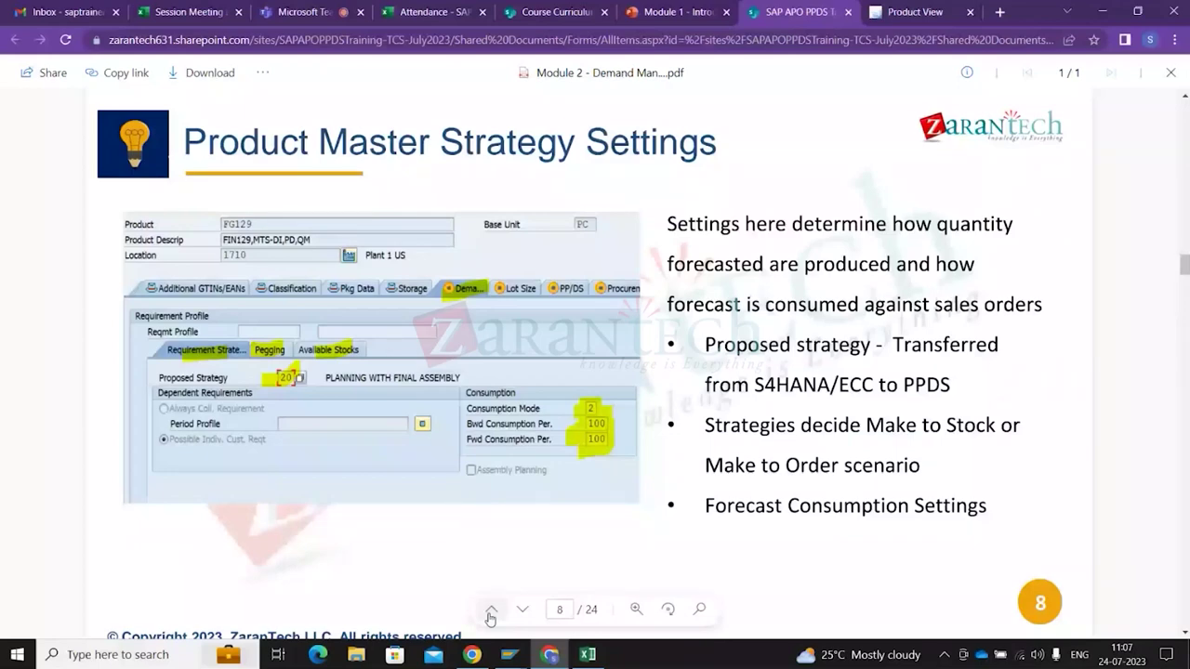
Glance at FG126's product view in SAP, return to slide 4 of the PDF, and highlight the heading Planned Independent Requirements
{"action": "key", "text": "alt+Tab"}
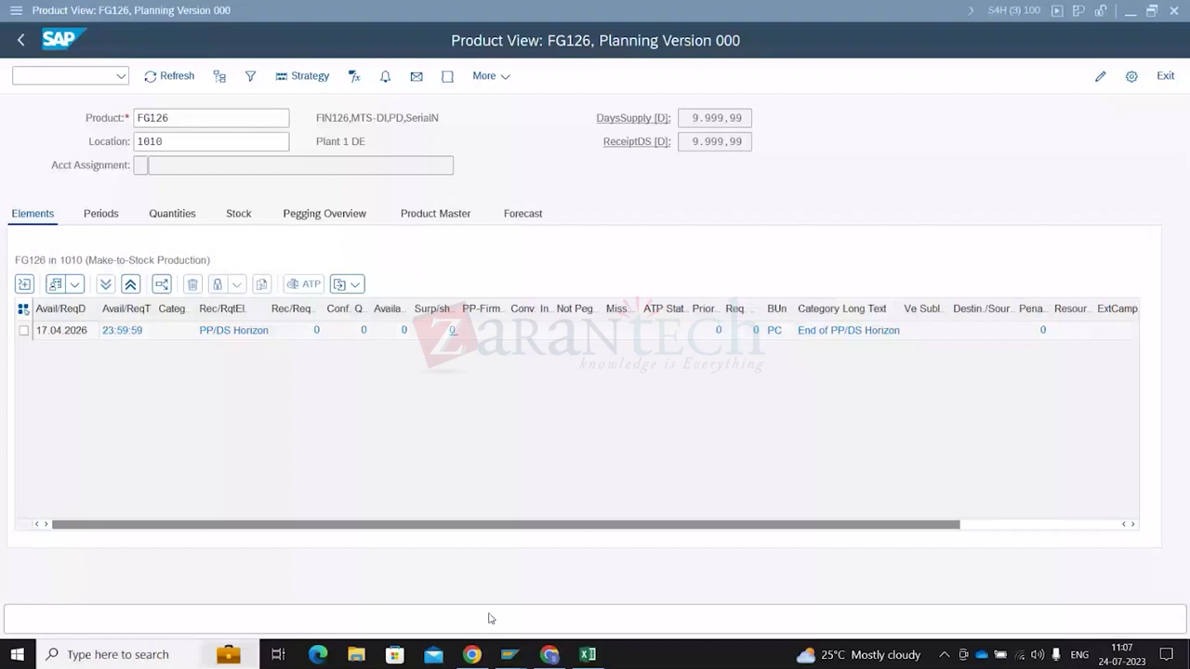
{"action": "key", "text": "alt+Tab"}
{"action": "left_click_drag", "start_coordinate": [183, 141], "coordinate": [796, 165]}
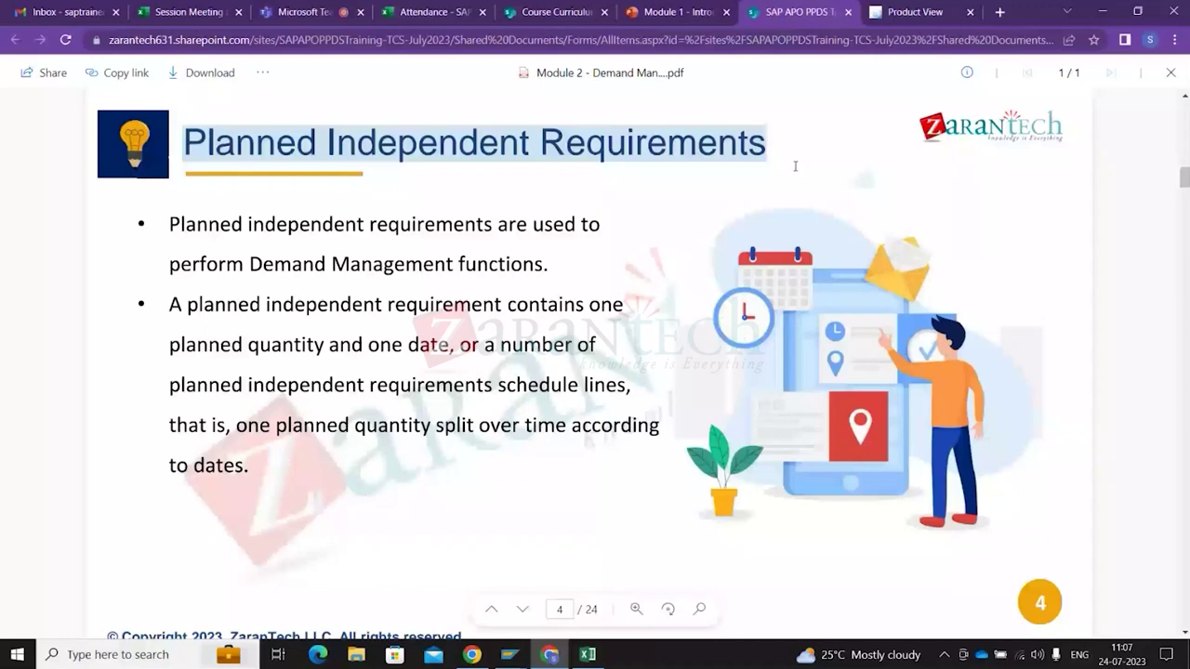
Switch to SAP and open Create Planned Independent Requirements in a new session
{"action": "key", "text": "alt+Tab"}
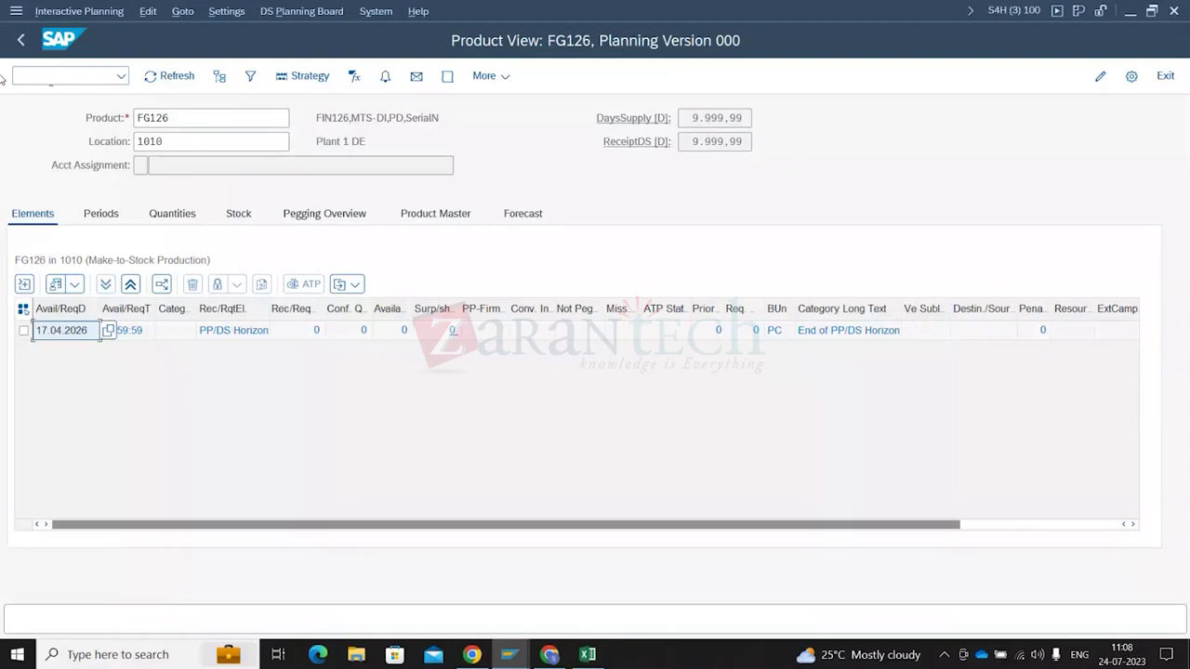
{"action": "left_click", "coordinate": [34, 77]}
{"action": "type", "text": "/om6"}
{"action": "key", "text": "Return"}
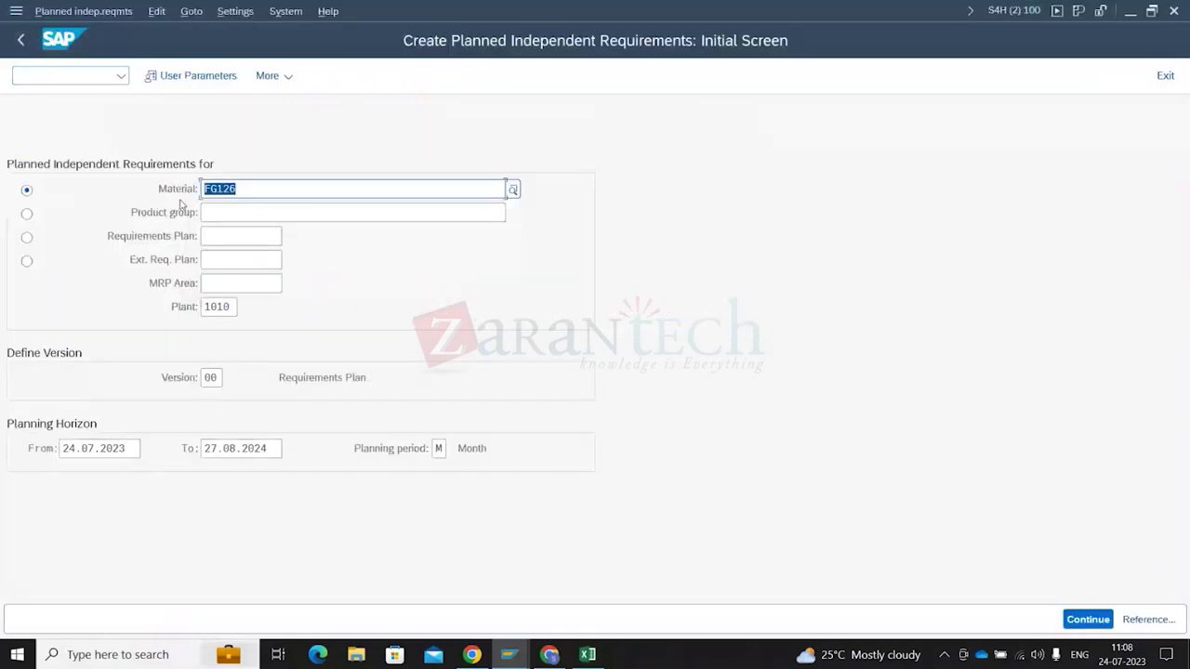
Preview FG126's planning table for the proposed horizon, then go back and examine the available planning period indicators without changing the selection
{"action": "left_click", "coordinate": [243, 189]}
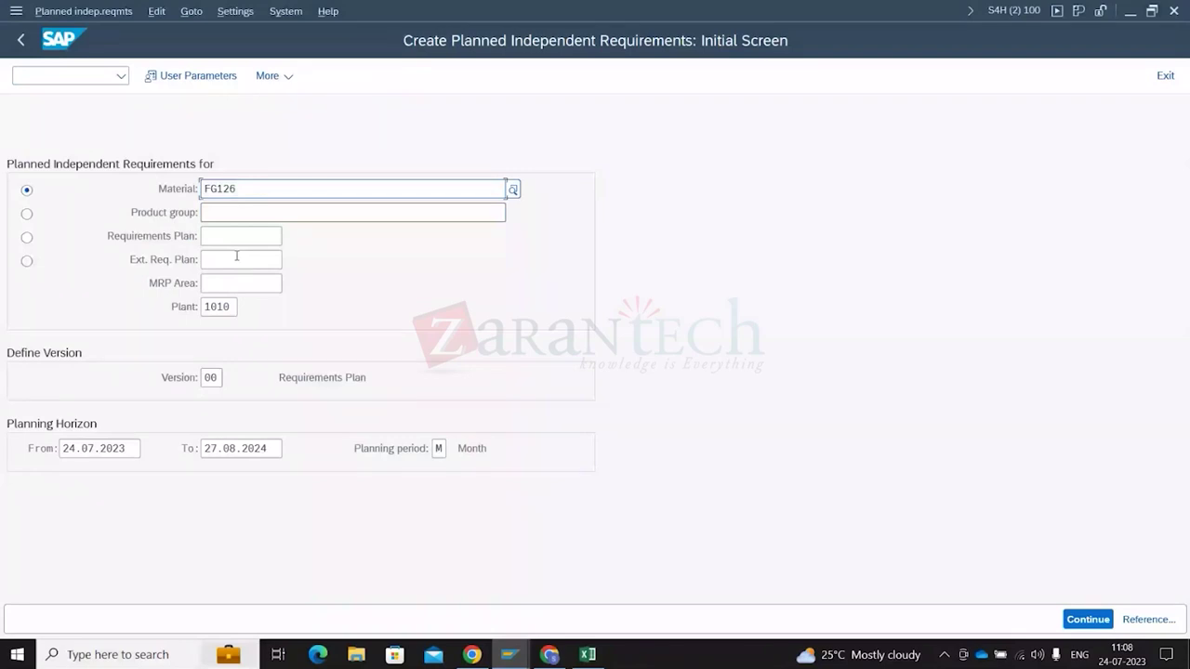
{"action": "left_click", "coordinate": [272, 450]}
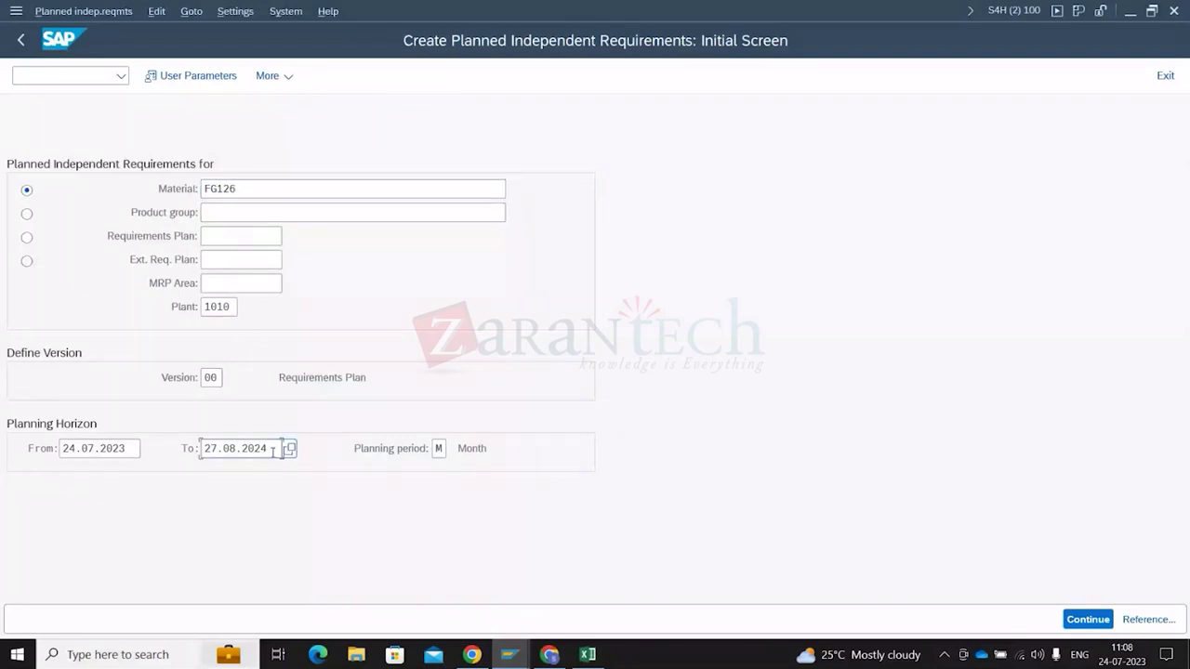
{"action": "key", "text": "Return"}
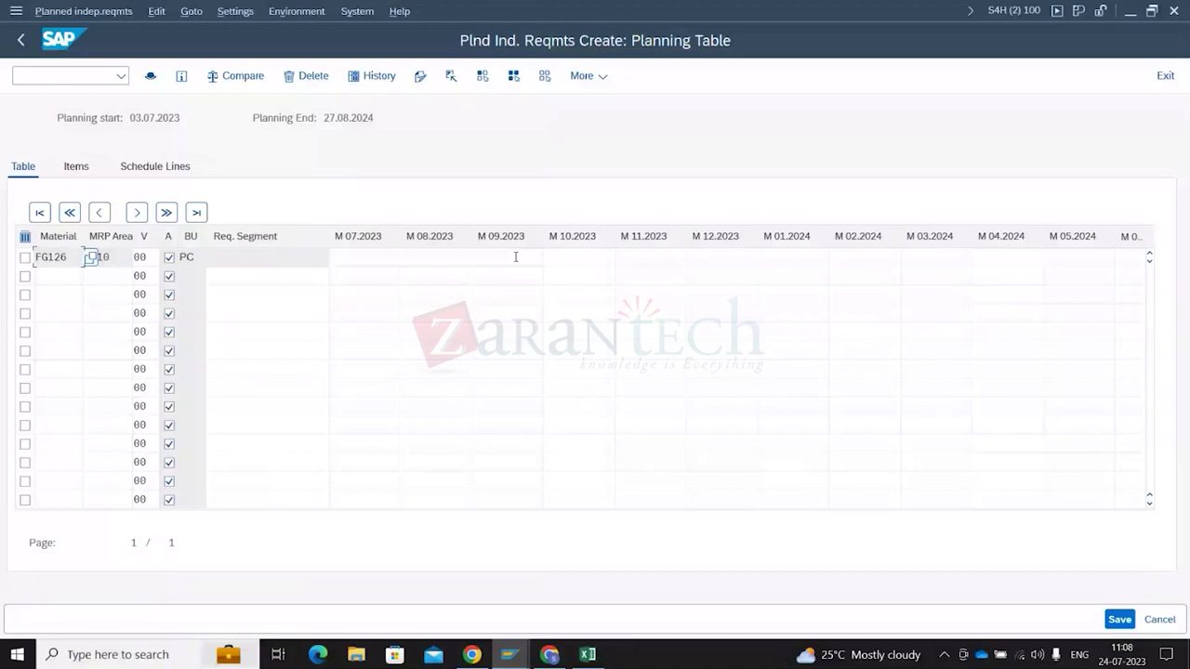
{"action": "key", "text": "F3"}
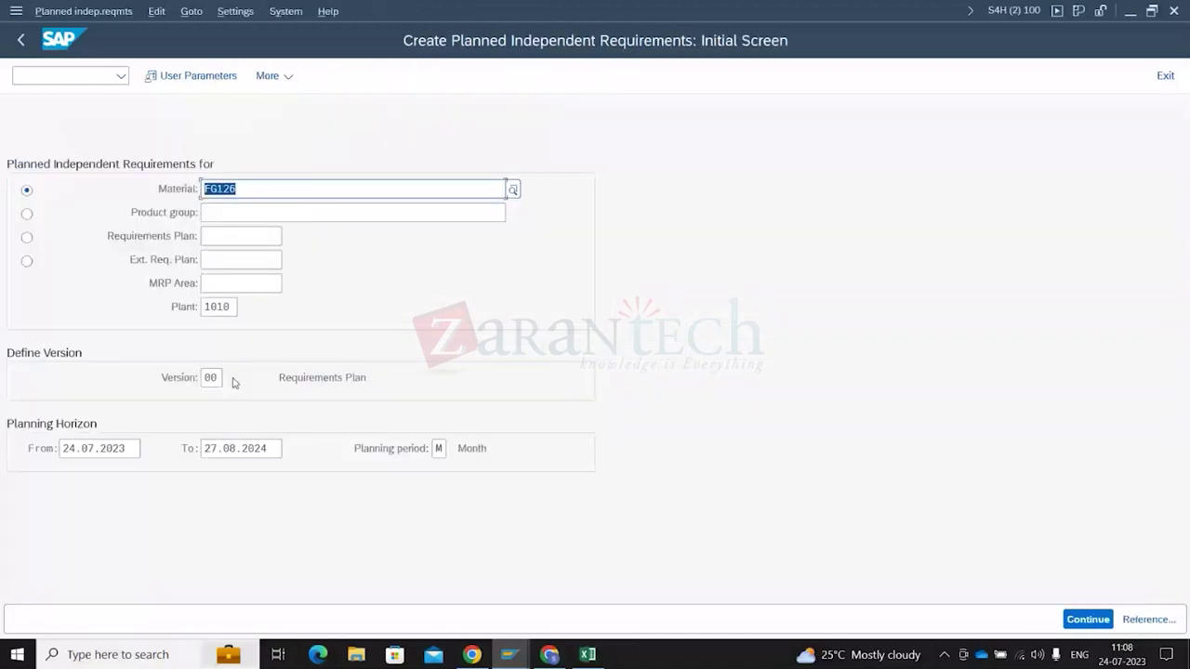
{"action": "left_click", "coordinate": [439, 448]}
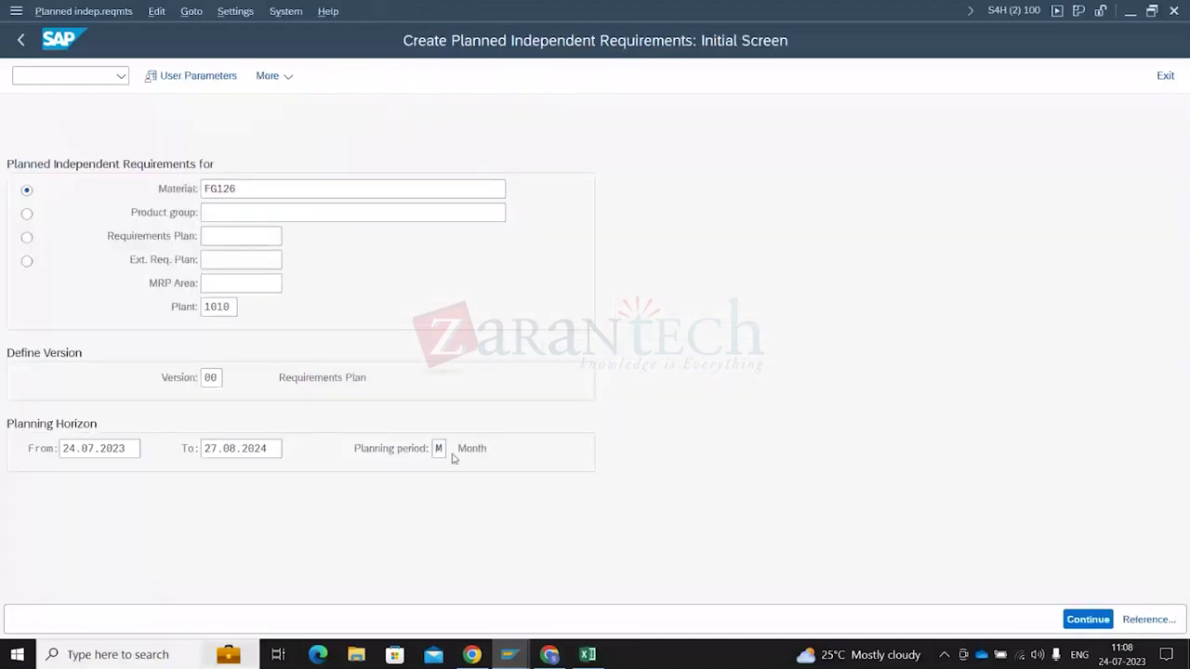
{"action": "key", "text": "F4"}
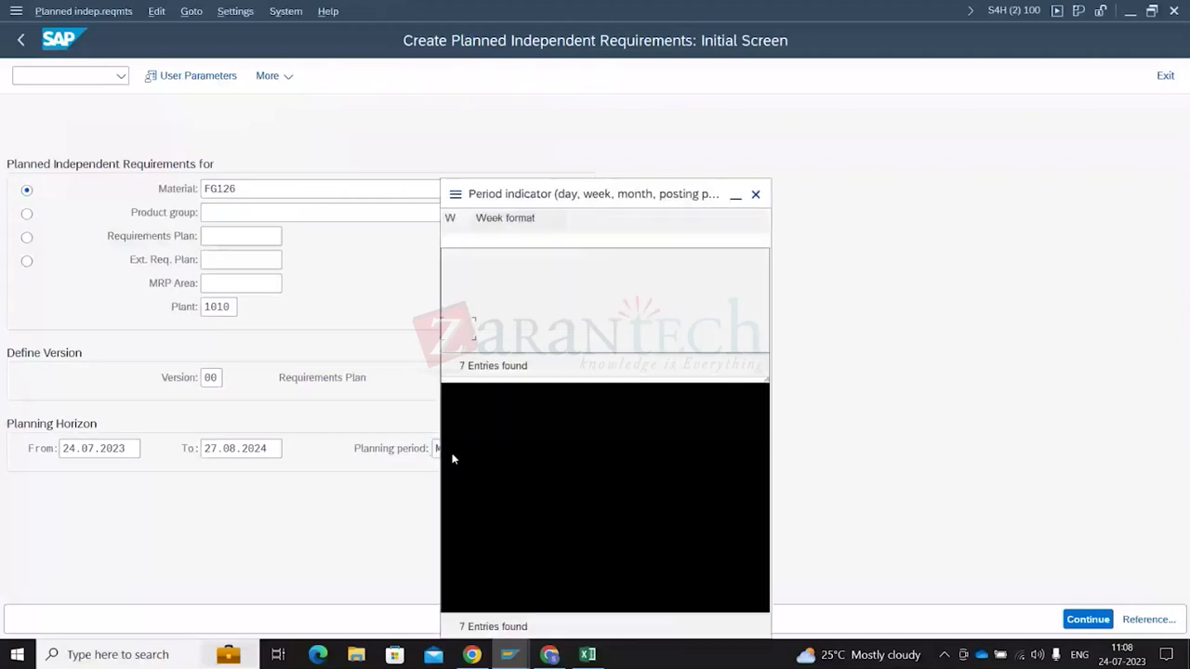
{"action": "key", "text": "Escape"}
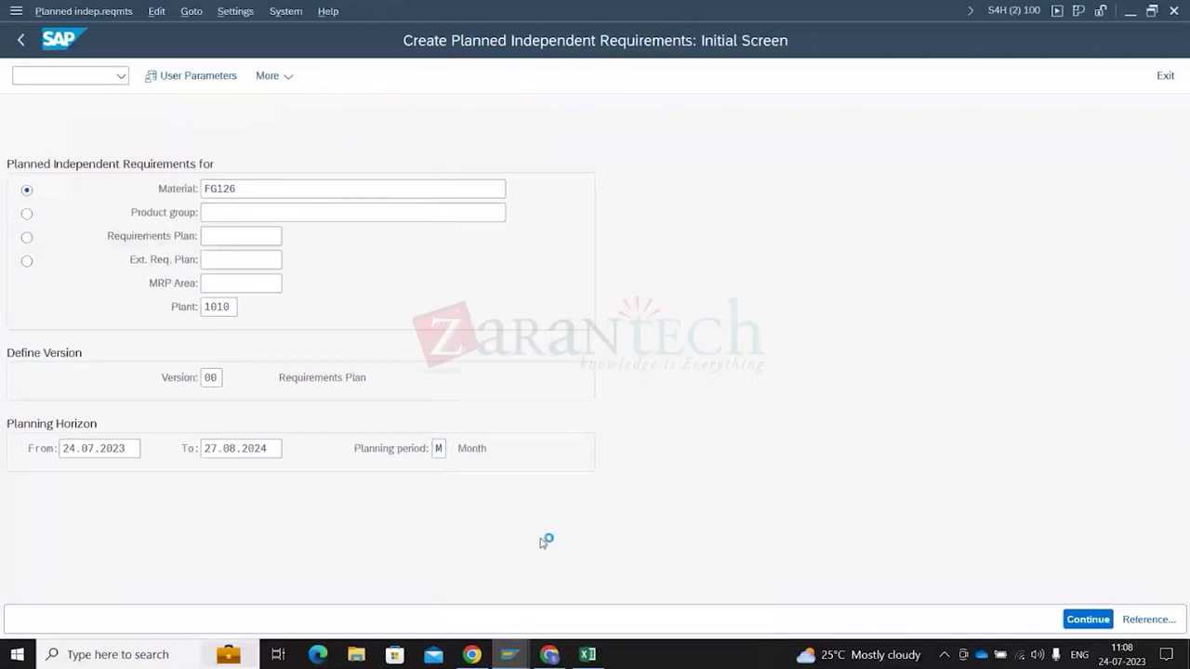
Plan 100 PC of FG126 in plant 1010 for each of 07.2023, 08.2023 and 09.2023, save, and redisplay the planning table
{"action": "key", "text": "Return"}
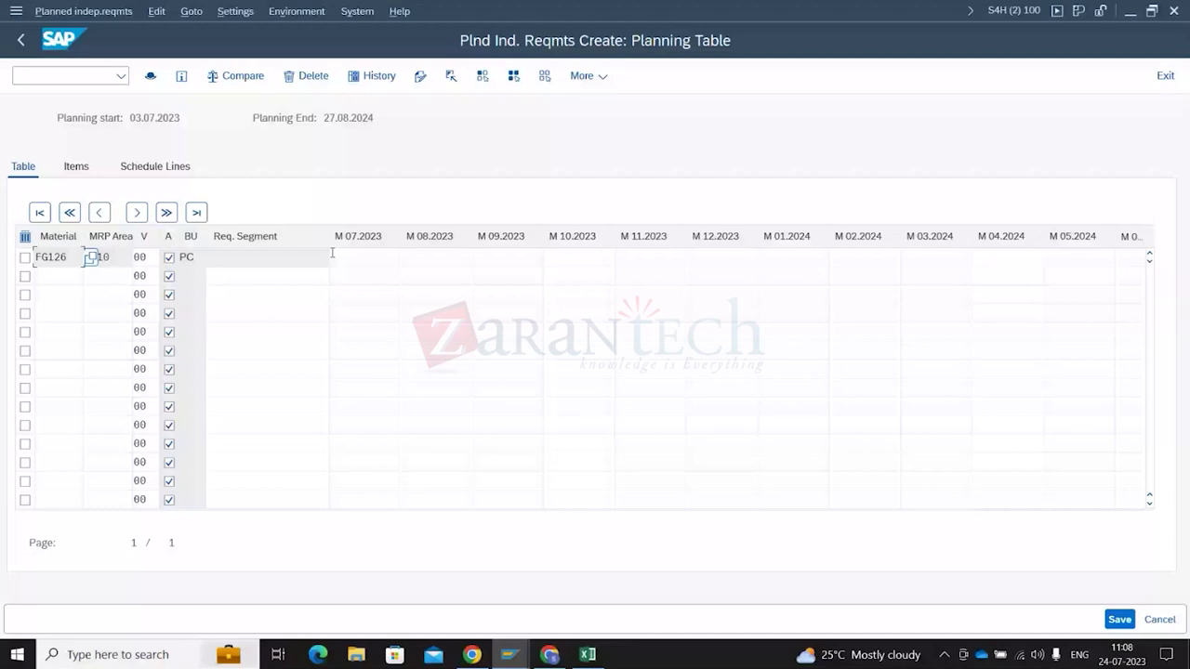
{"action": "left_click", "coordinate": [398, 256]}
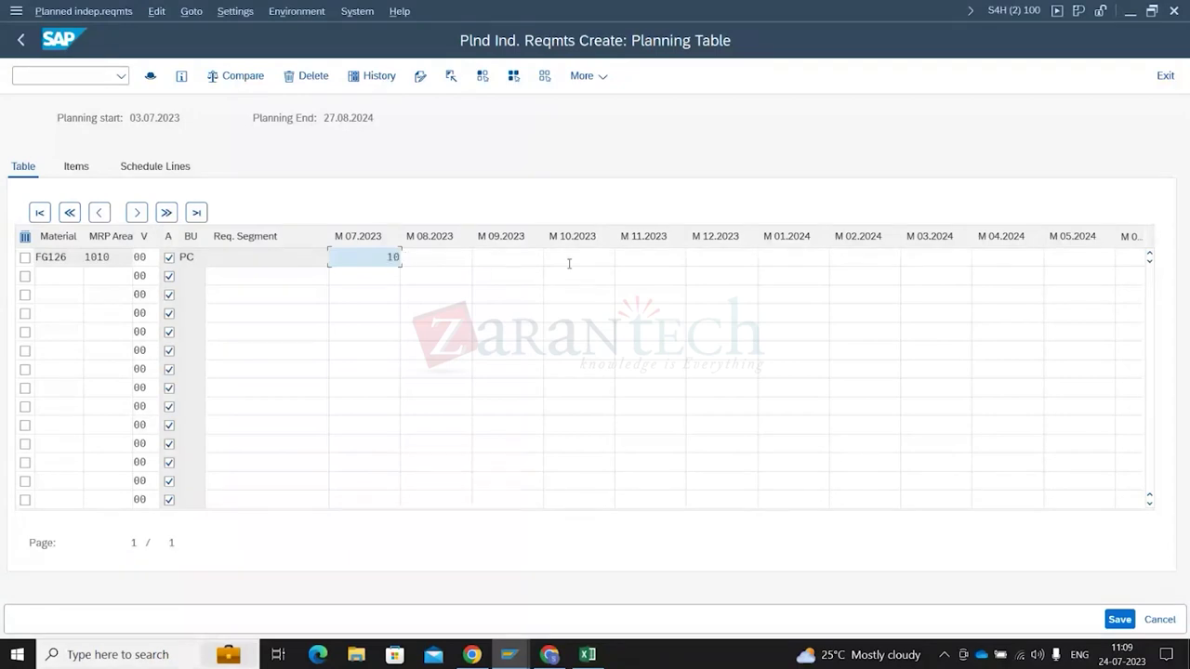
{"action": "type", "text": "100"}
{"action": "key", "text": "Tab"}
{"action": "type", "text": "100"}
{"action": "key", "text": "Tab"}
{"action": "type", "text": "100"}
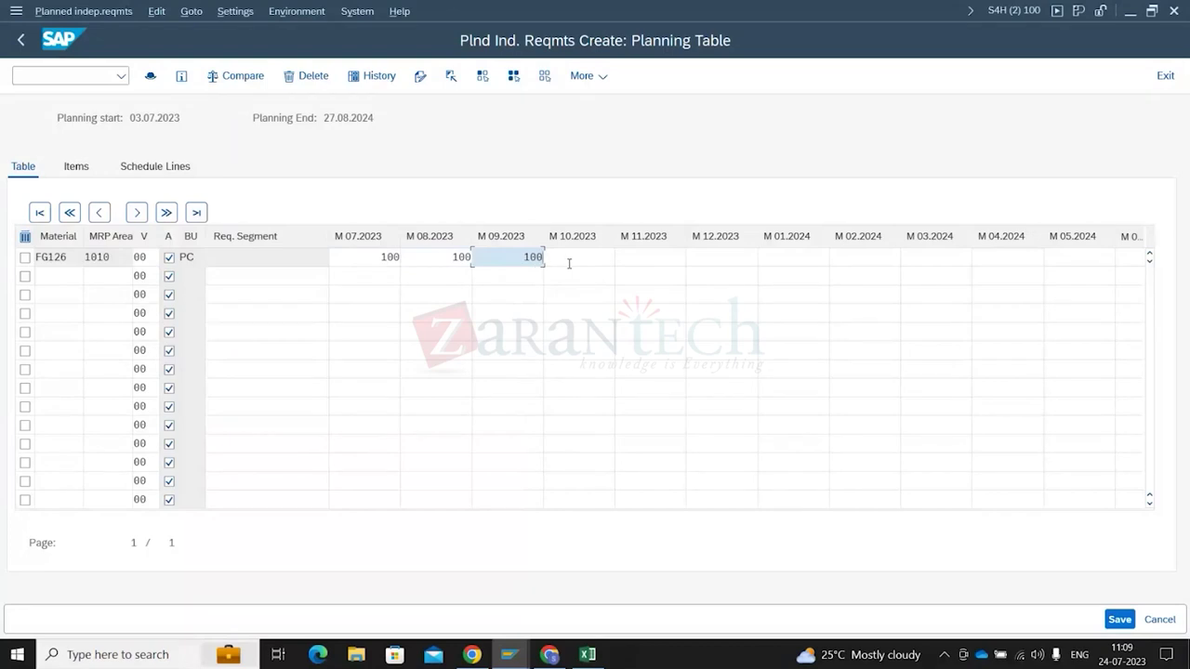
{"action": "key", "text": "Return"}
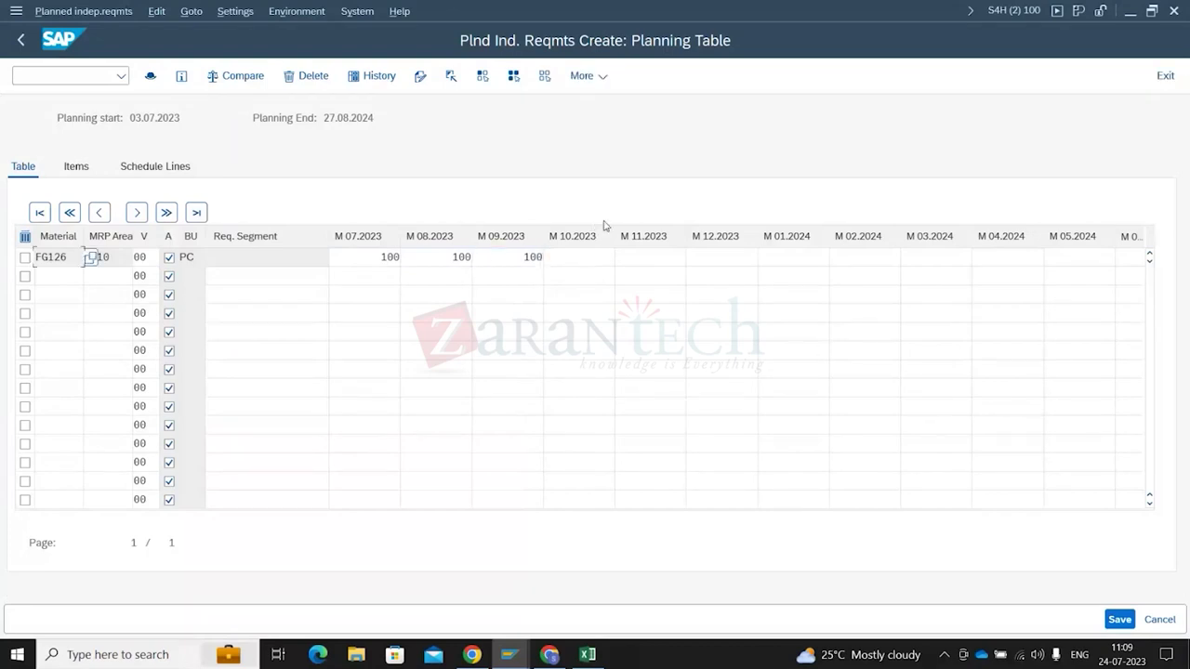
{"action": "key", "text": "ctrl+s"}
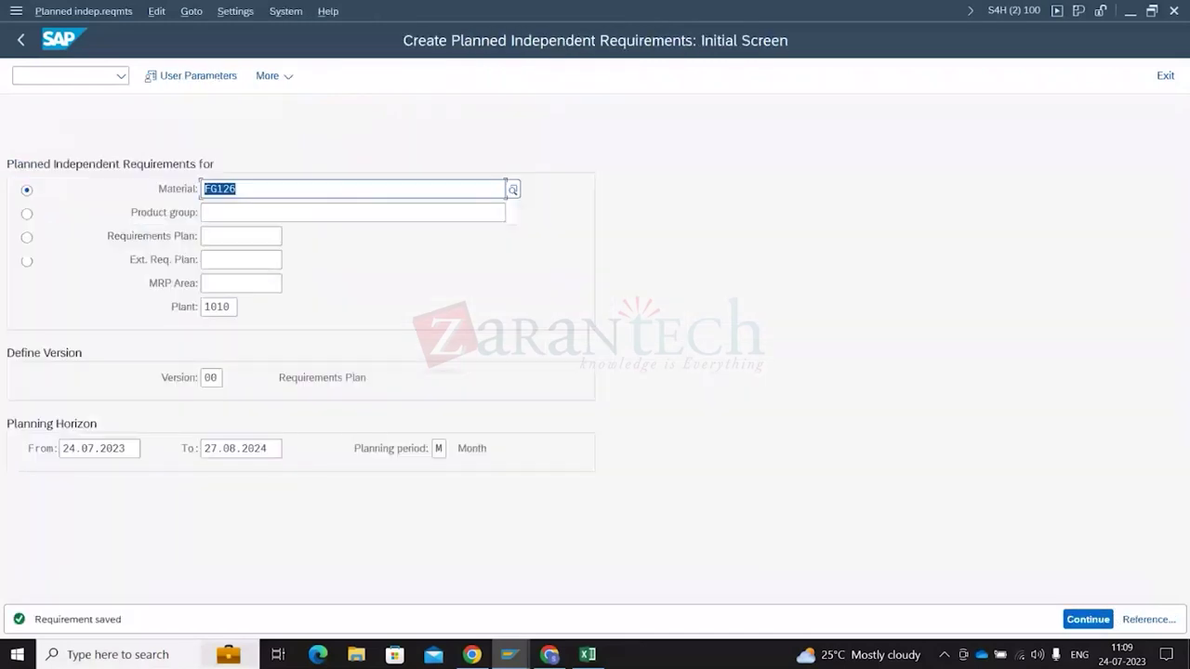
{"action": "key", "text": "Return"}
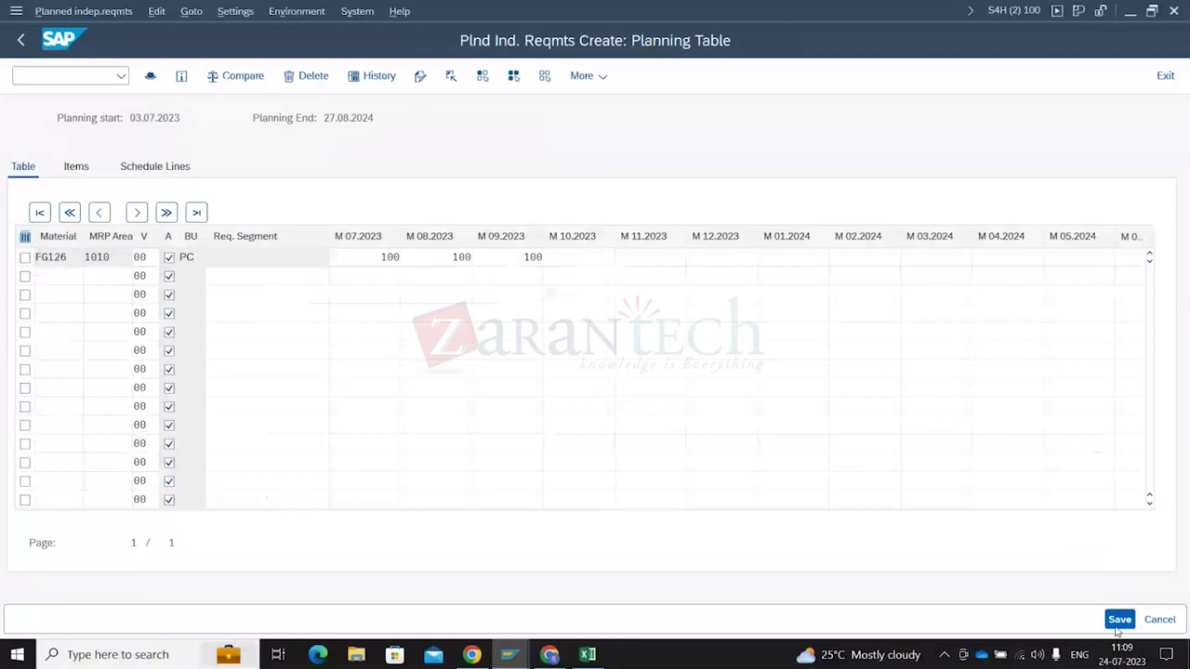
{"action": "key", "text": "alt+Tab"}
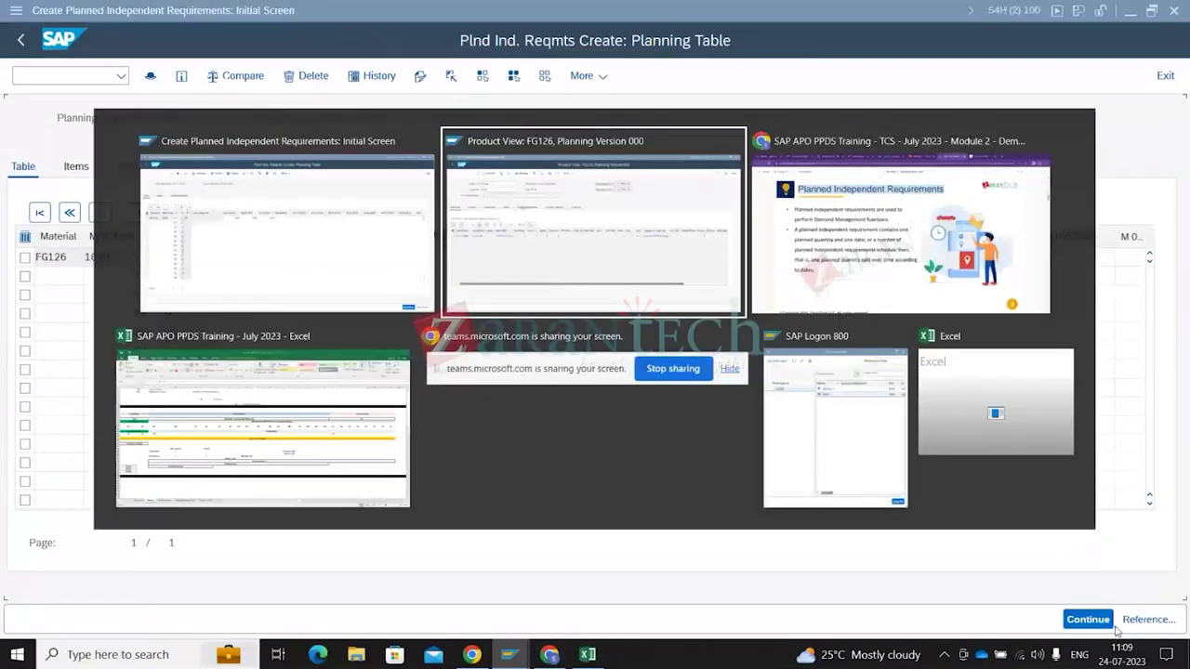
Start SPRO in a new session and display the SAP Customizing Implementation Guide
{"action": "left_click", "coordinate": [129, 121]}
{"action": "type", "text": "/ospro"}
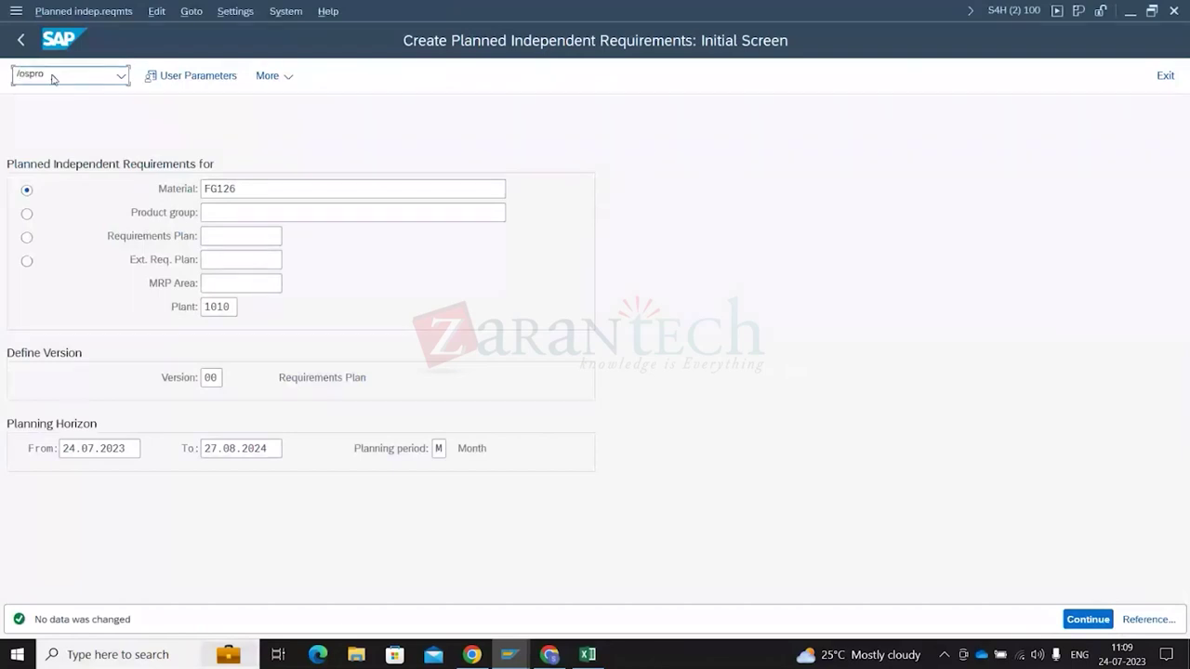
{"action": "key", "text": "Return"}
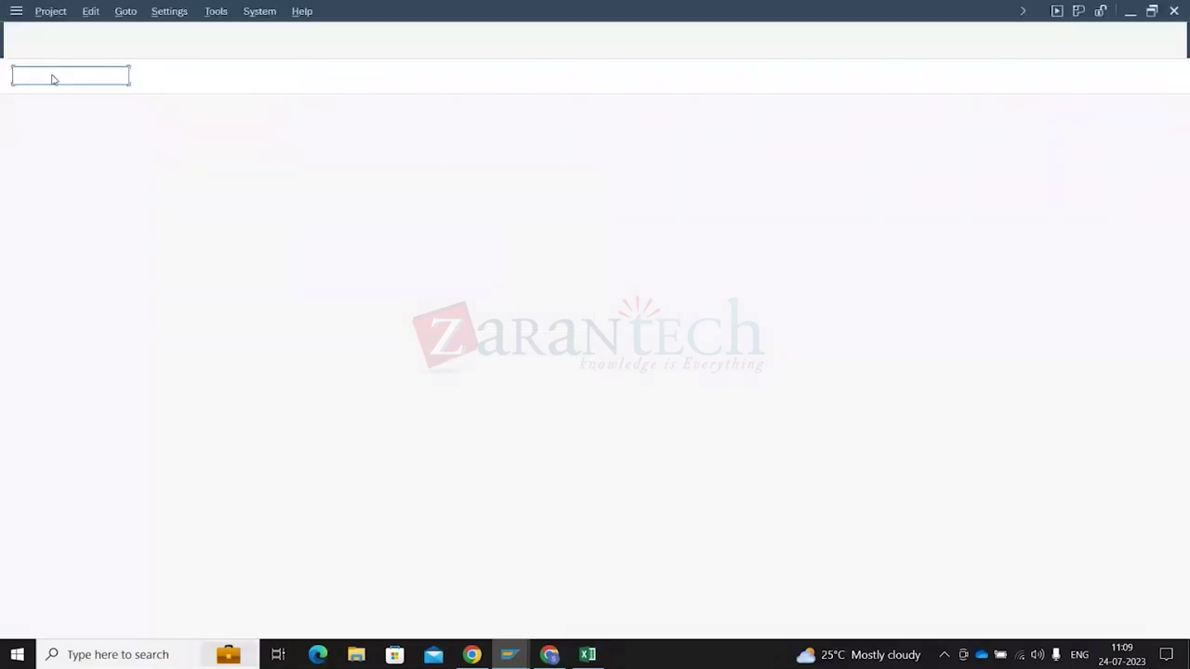
{"action": "left_click", "coordinate": [207, 78]}
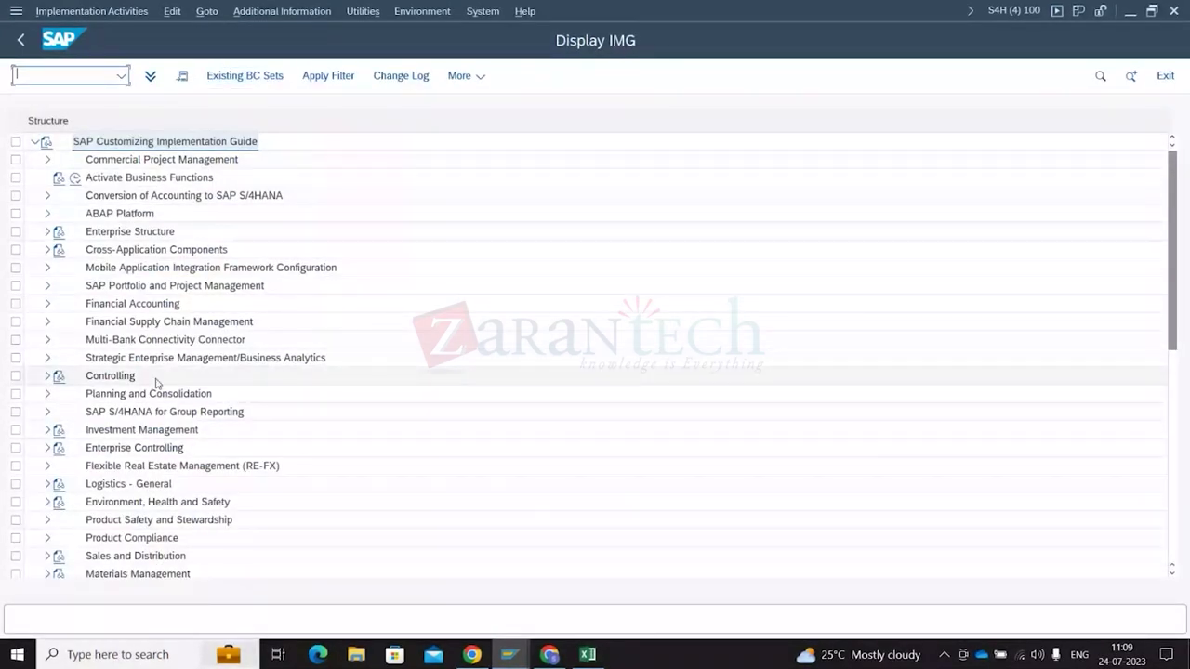
Under Advanced Planning's Basic Settings, open Settings for Data Transfer, point out the Planned Ind. Reqs order type, and leave the settings
{"action": "scroll", "coordinate": [156, 383], "scroll_direction": "down", "scroll_amount": 8}
{"action": "double_click", "coordinate": [130, 303]}
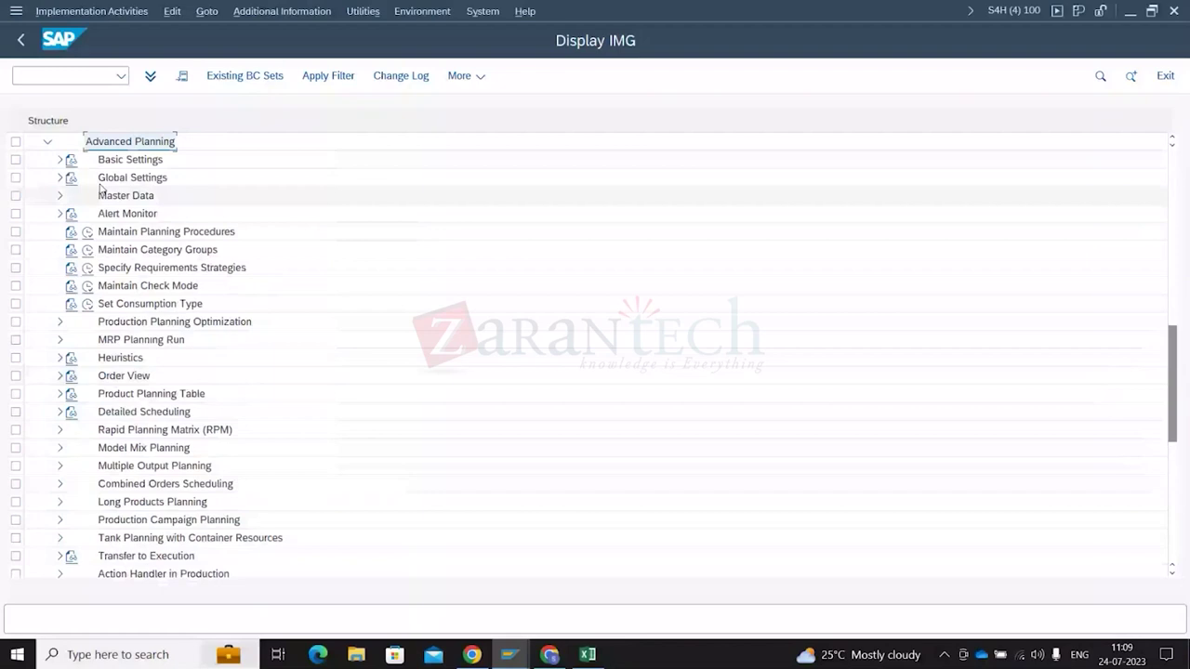
{"action": "left_click", "coordinate": [60, 160]}
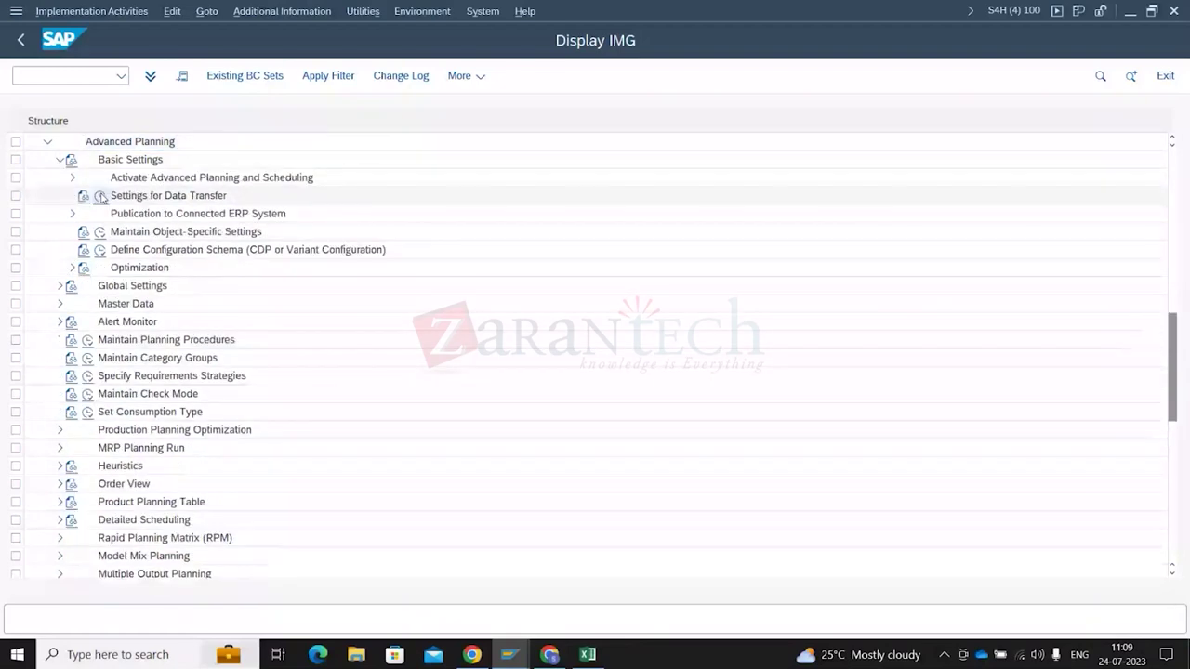
{"action": "left_click", "coordinate": [100, 196]}
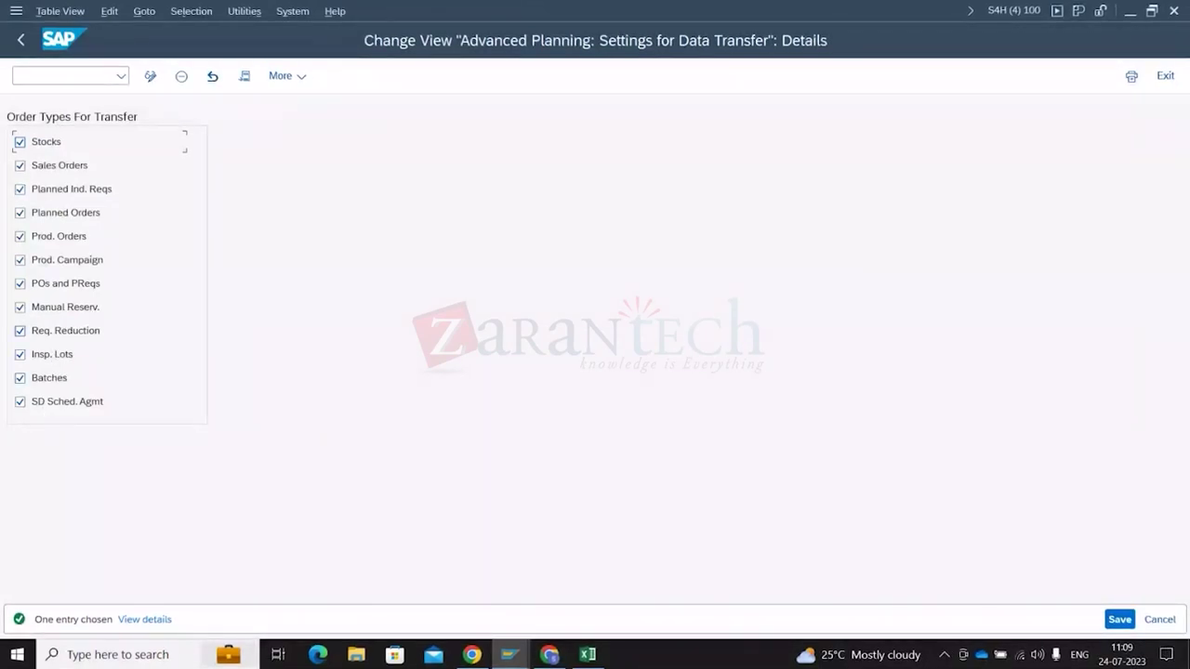
{"action": "left_click", "coordinate": [46, 194]}
{"action": "key", "text": "F3"}
{"action": "key", "text": "F3"}
{"action": "key", "text": "F3"}
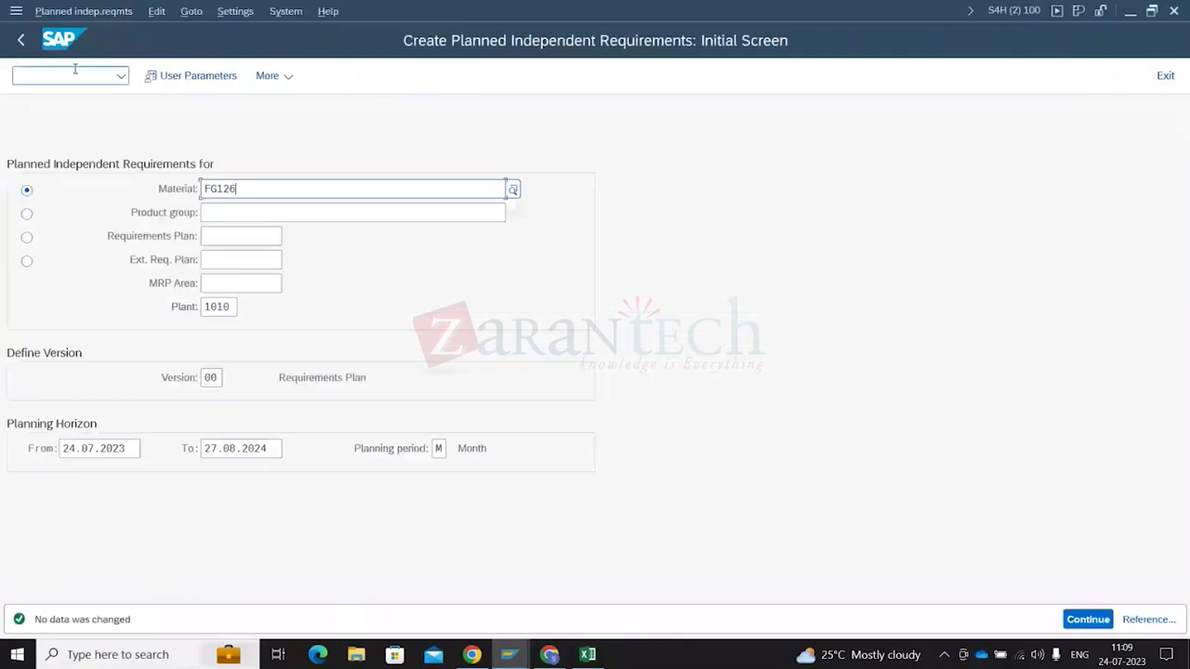
Check the qRFC inbound queue monitor (SMQ2) for client 100 and all queue names, and return to its selection screen
{"action": "type", "text": "/nsmq2"}
{"action": "key", "text": "Return"}
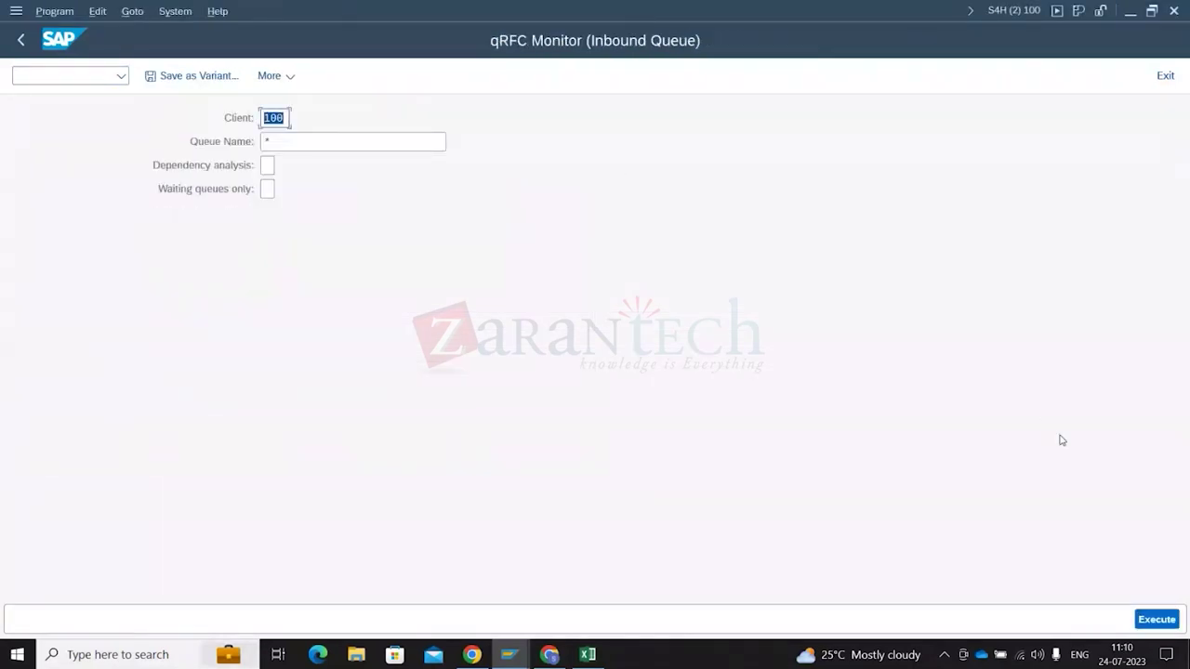
{"action": "left_click", "coordinate": [1157, 620]}
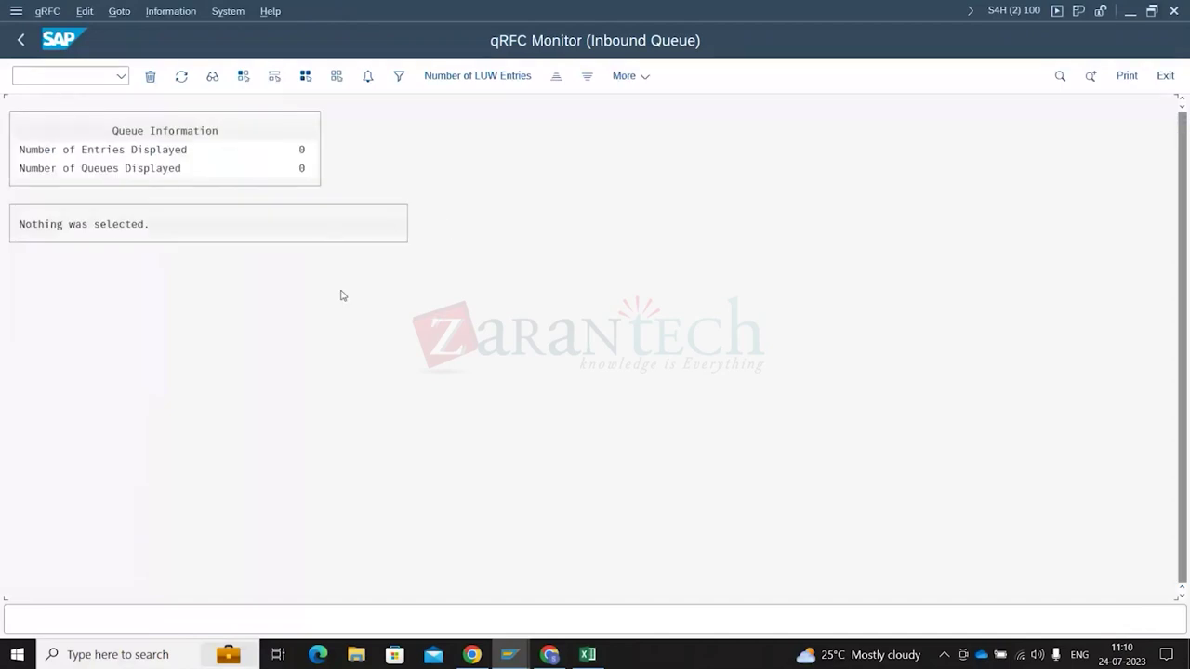
{"action": "key", "text": "F3"}
Return to FG126's product view session and refresh its elements list to check for the planned independent requirements
{"action": "left_click", "coordinate": [507, 654]}
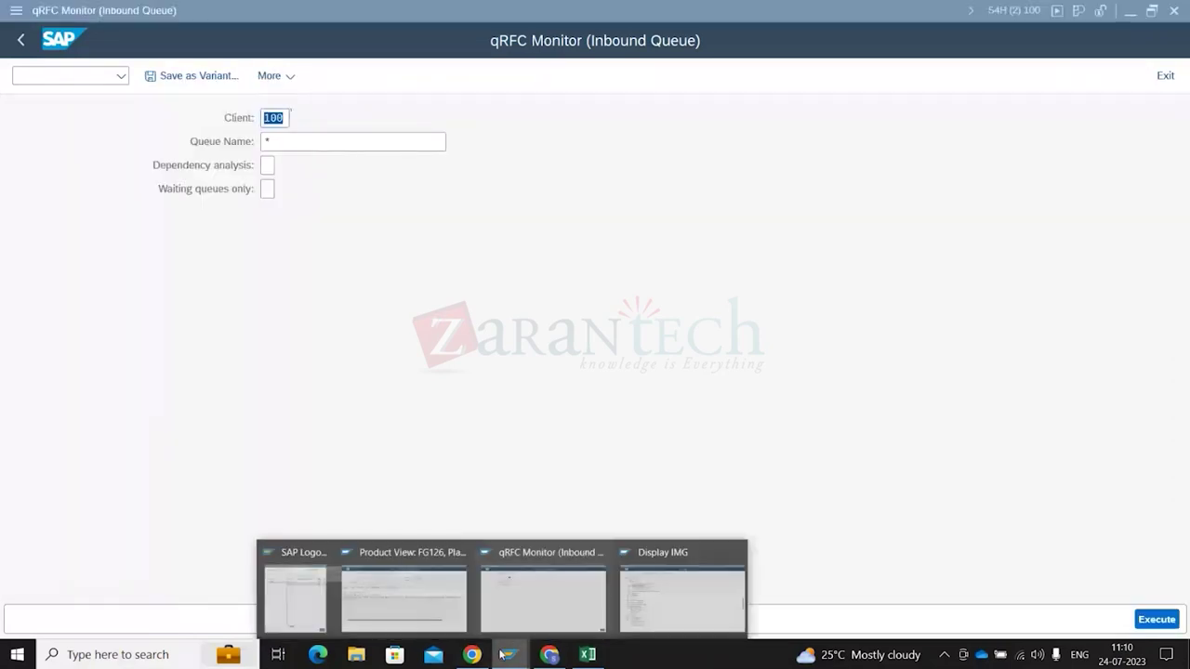
{"action": "left_click", "coordinate": [408, 583]}
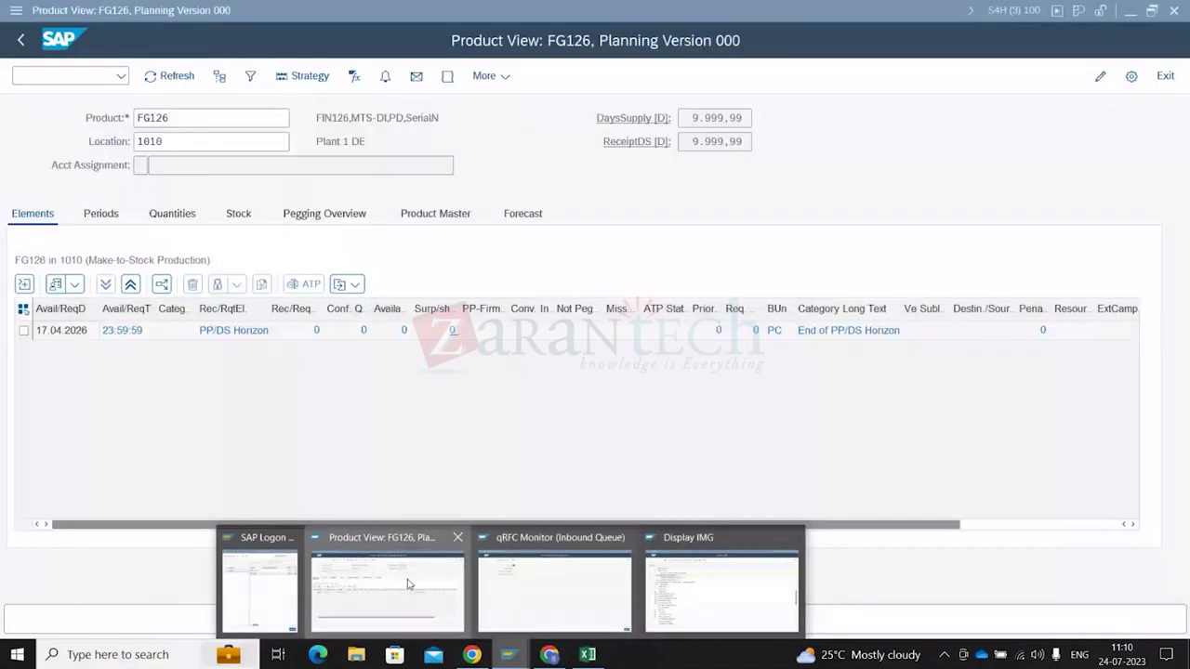
{"action": "left_click", "coordinate": [407, 584]}
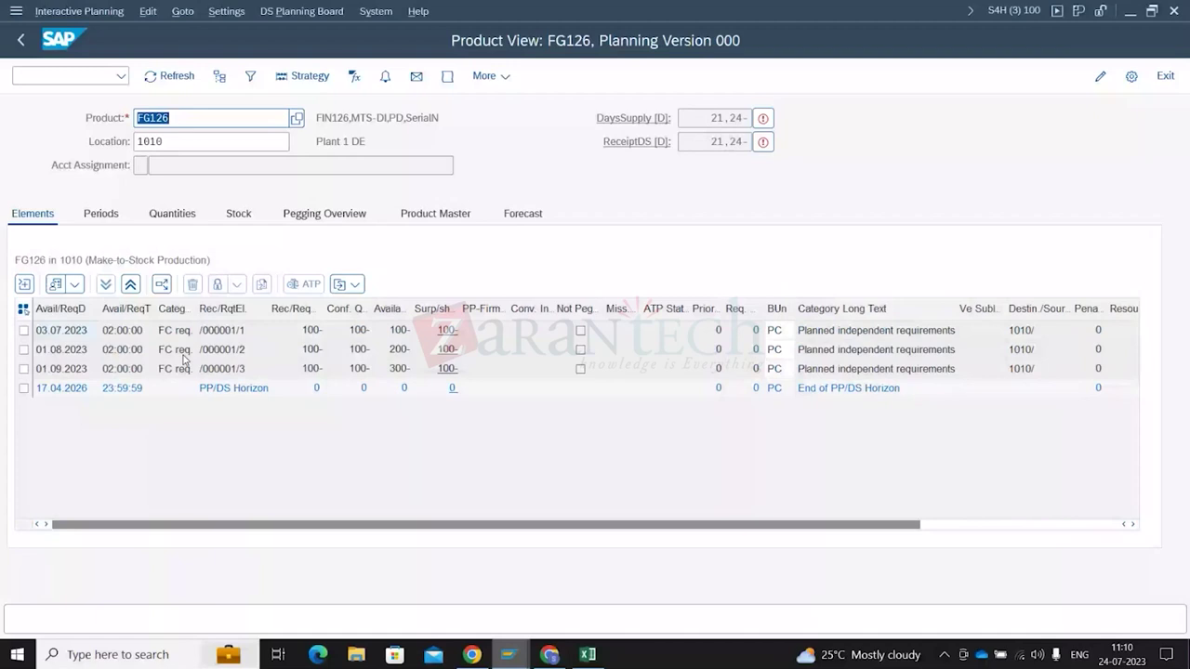
Compare the dates of FG126's planned independent requirements with the July to September 2023 calendar and examine the remaining element columns
{"action": "left_click", "coordinate": [863, 336]}
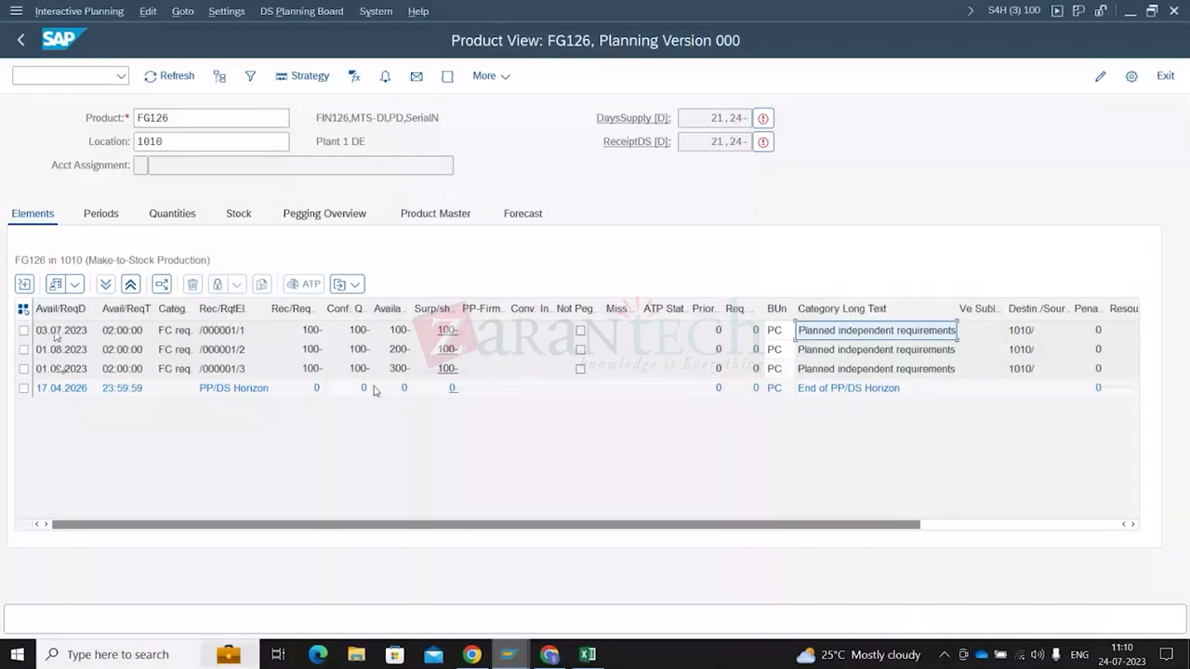
{"action": "key", "text": "super+alt+d"}
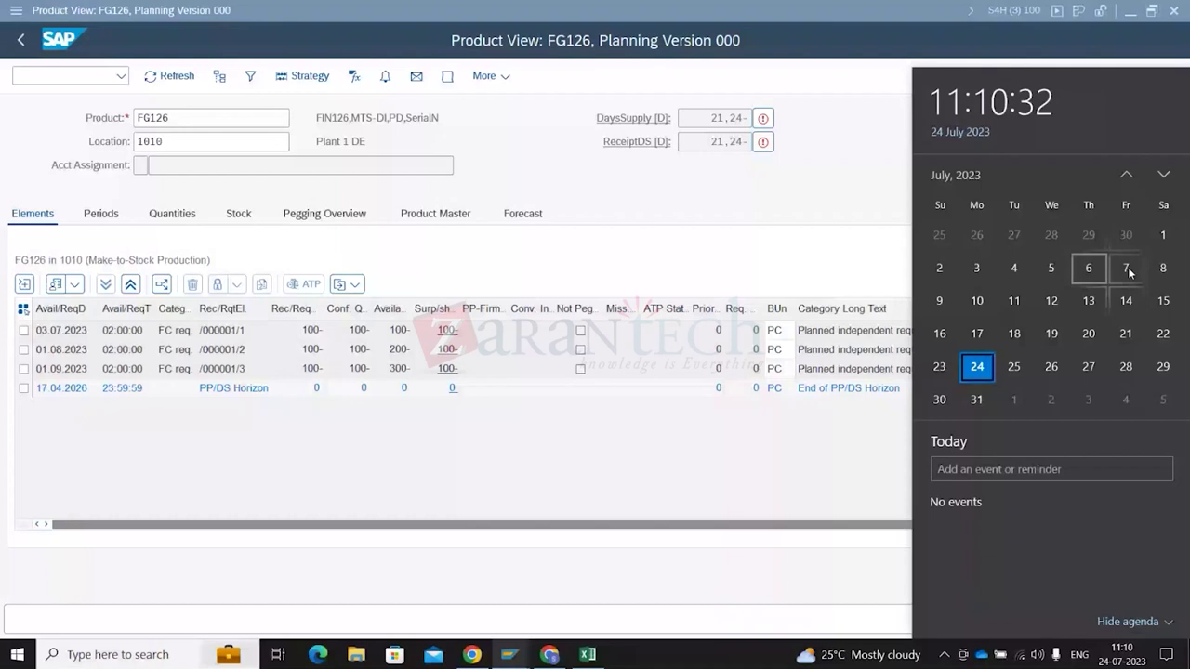
{"action": "left_click", "coordinate": [977, 268]}
{"action": "left_click", "coordinate": [1015, 399]}
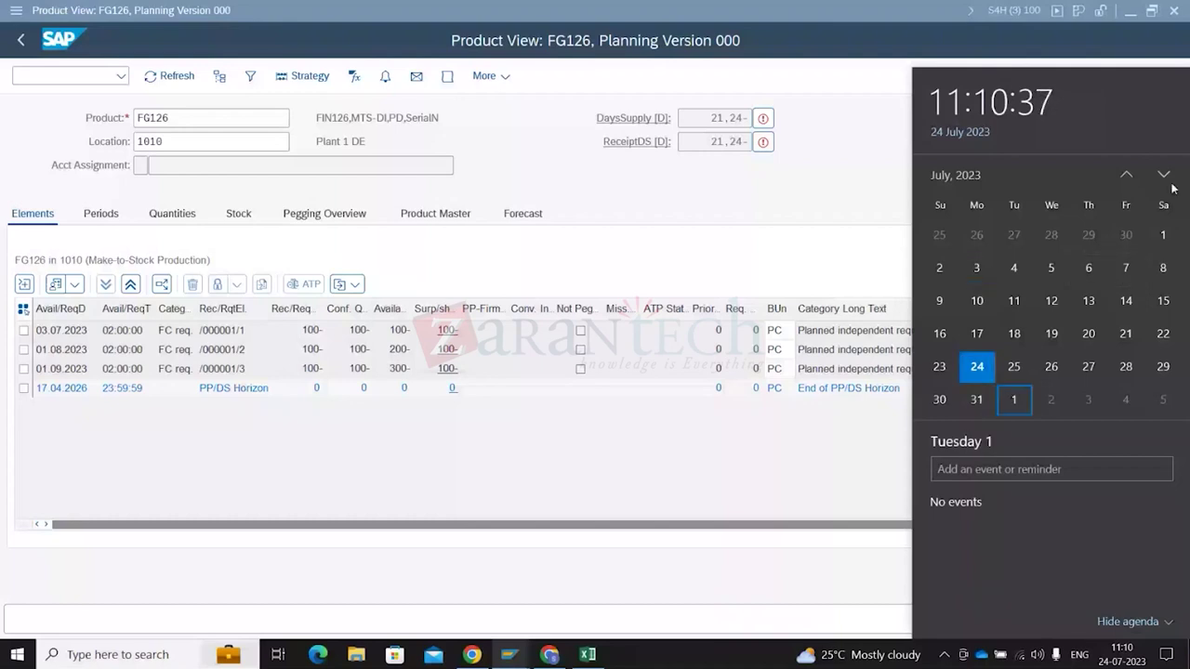
{"action": "left_click", "coordinate": [1171, 185]}
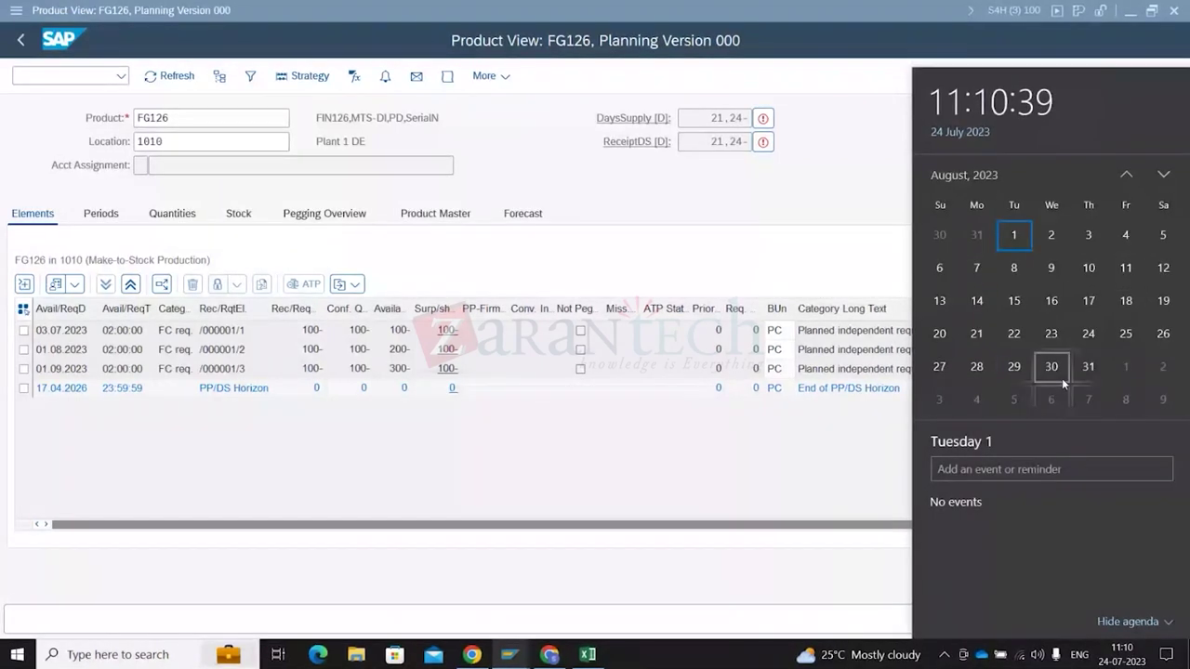
{"action": "left_click", "coordinate": [1126, 366]}
{"action": "left_click", "coordinate": [237, 497]}
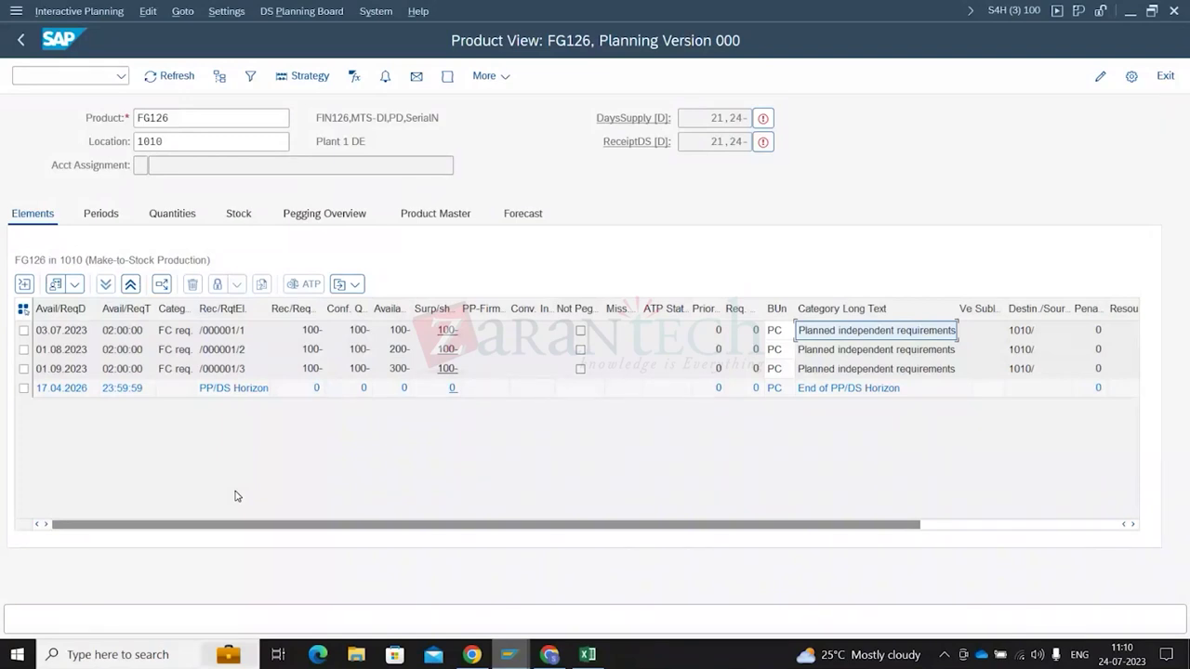
{"action": "left_click", "coordinate": [995, 530]}
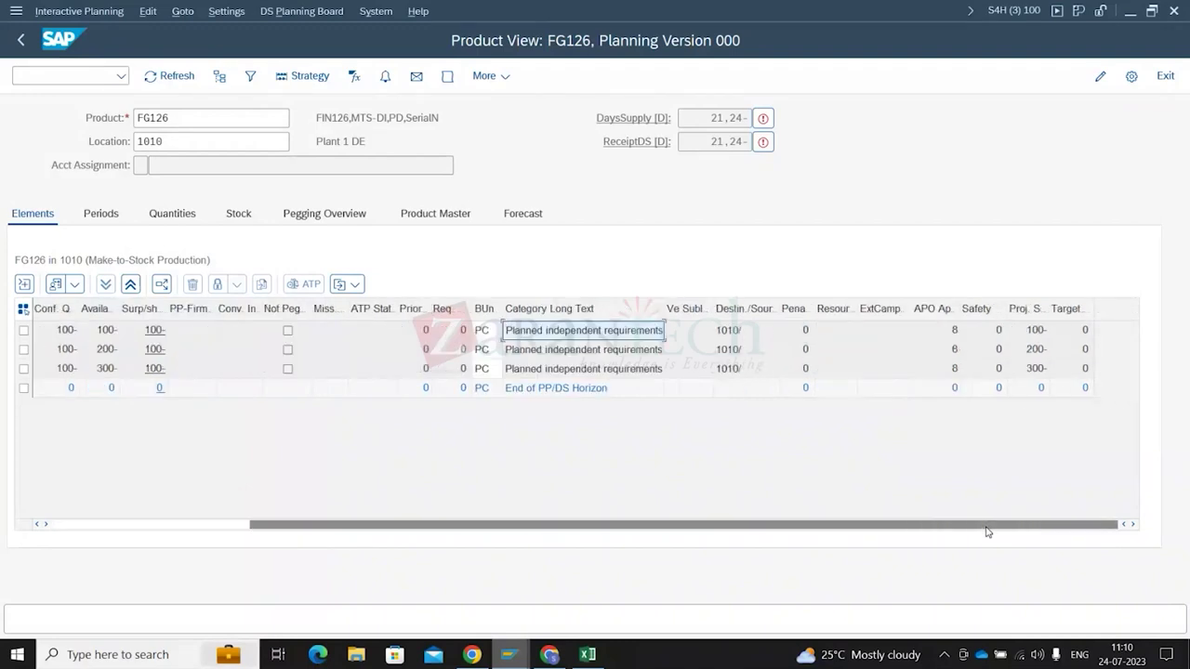
{"action": "left_click_drag", "start_coordinate": [987, 528], "coordinate": [345, 539]}
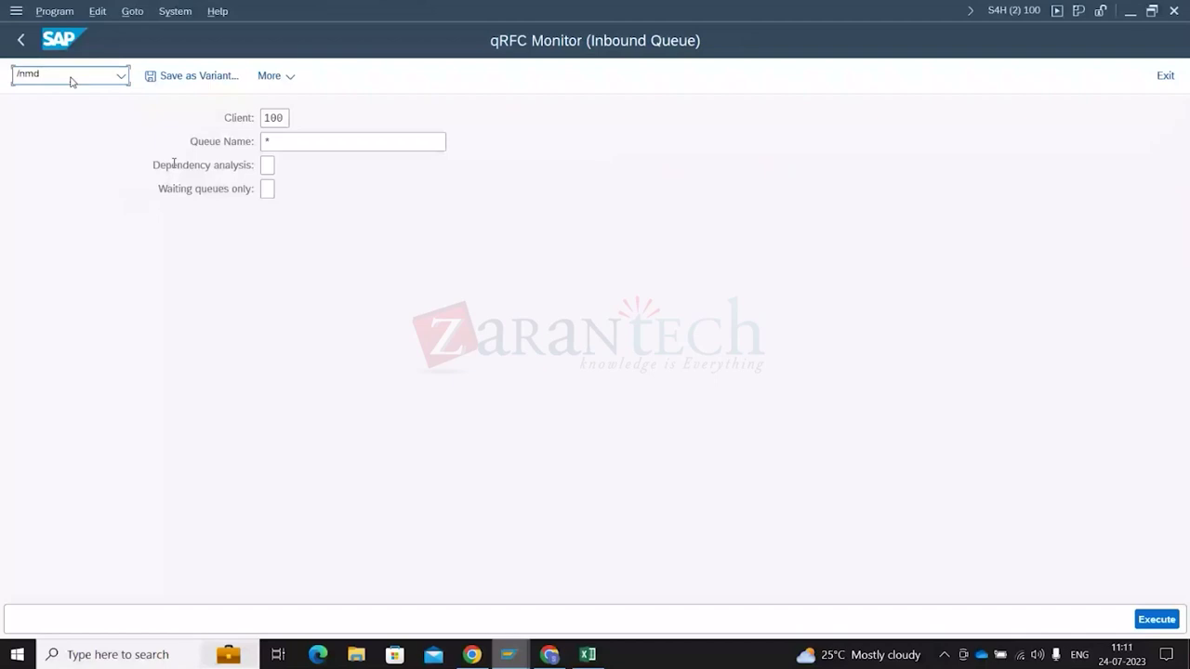
Leave the inbound queue monitor, open transaction maintenance with SE93, and list all transaction codes matching MD*
{"action": "key", "text": "Return"}
{"action": "left_click", "coordinate": [71, 78]}
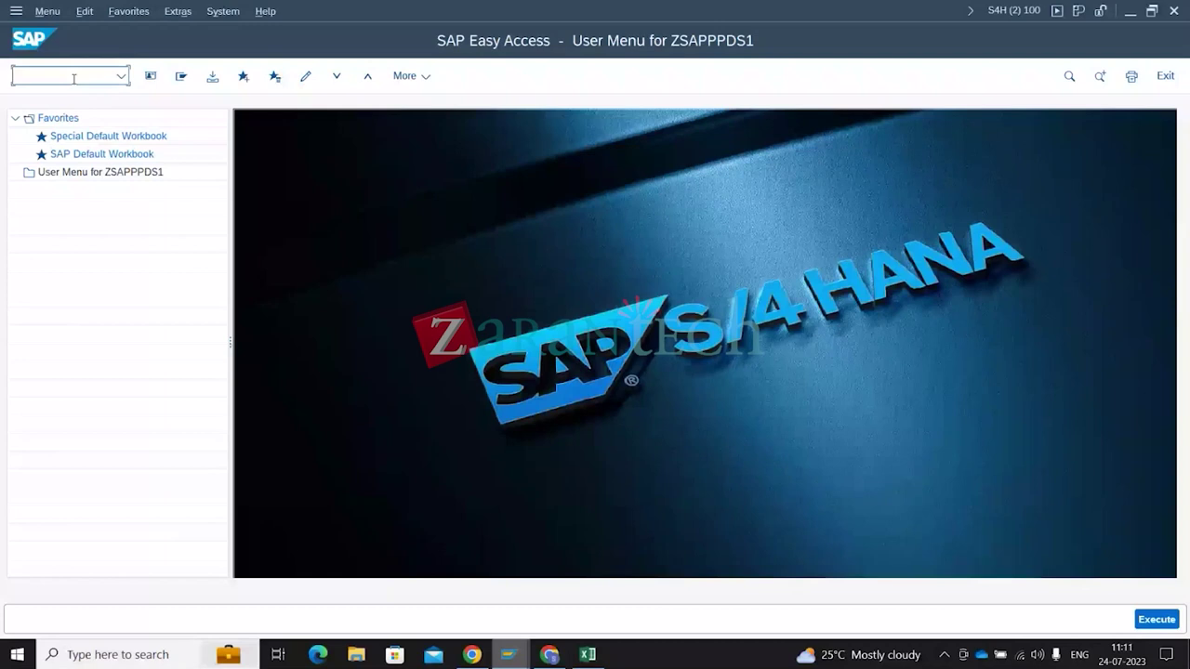
{"action": "type", "text": "se93"}
{"action": "key", "text": "Return"}
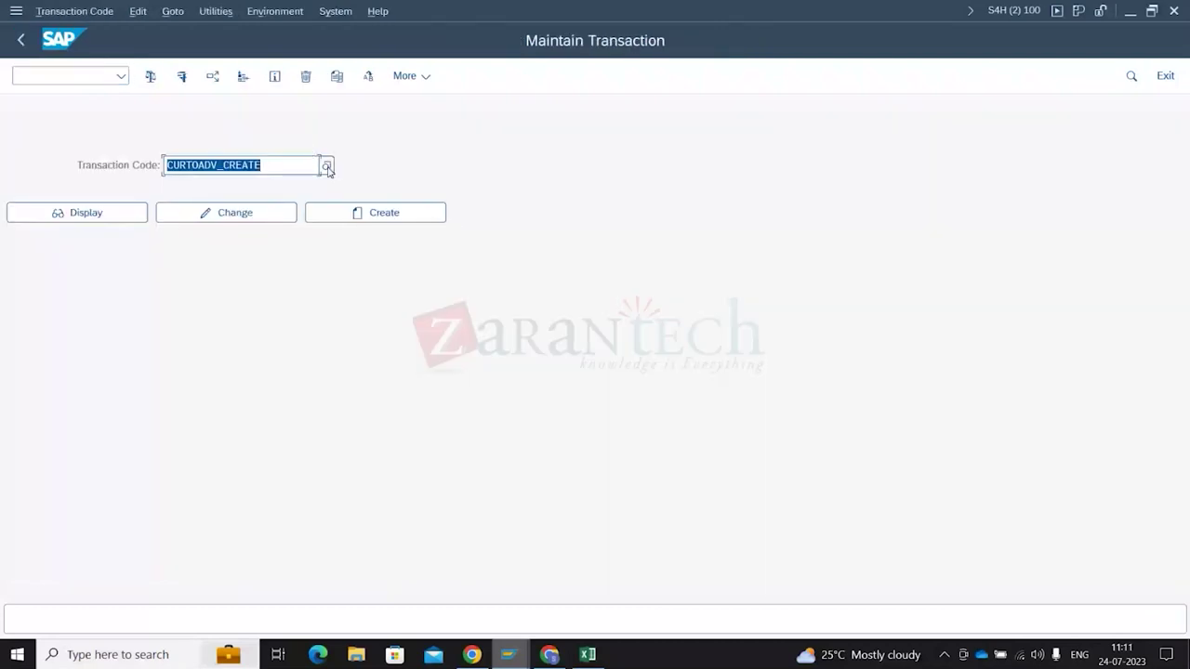
{"action": "type", "text": "MD*"}
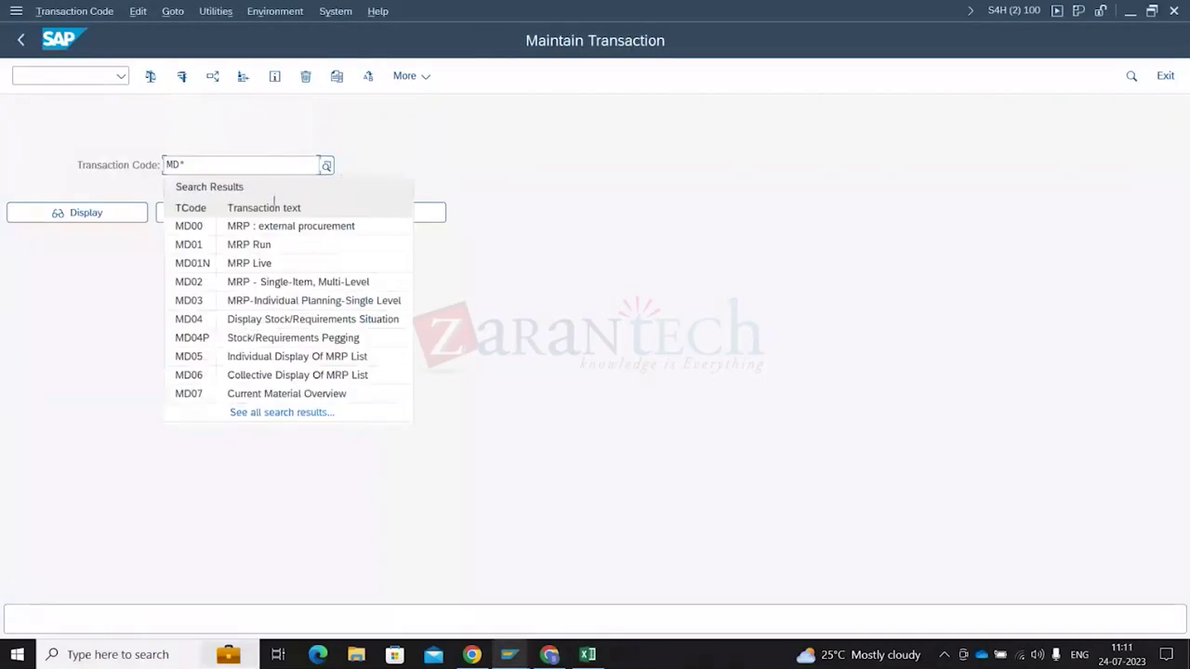
{"action": "left_click", "coordinate": [276, 415]}
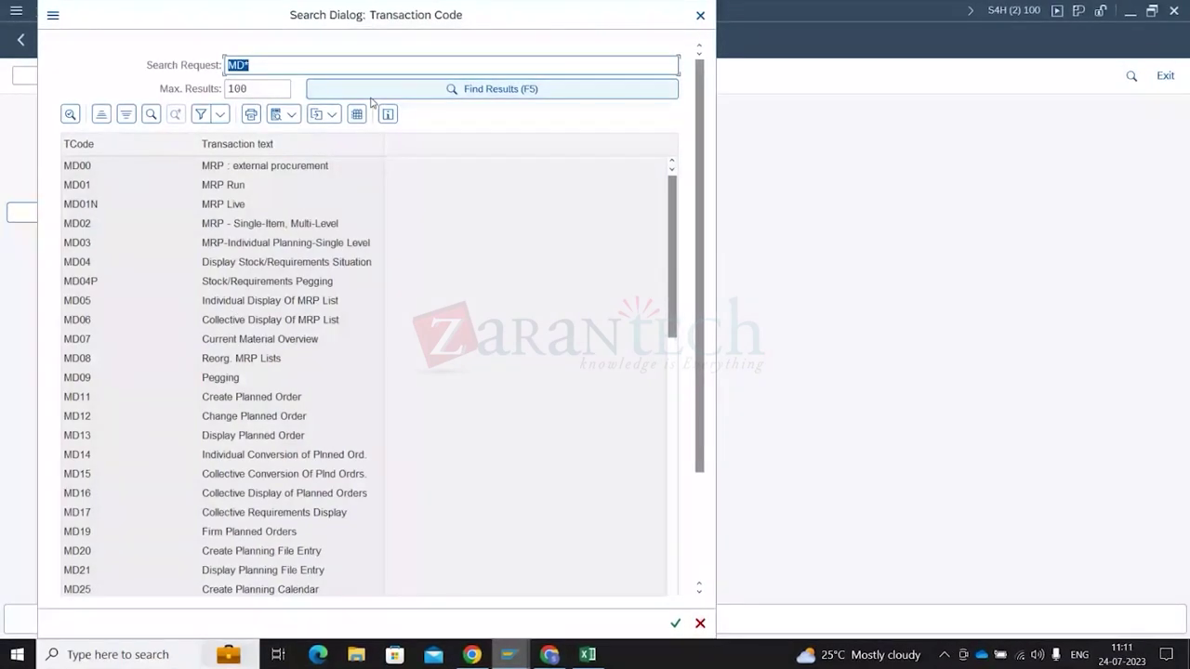
Search the MD* transaction list for the terms "Independent" and "Customer"
{"action": "left_click", "coordinate": [151, 114]}
{"action": "type", "text": "Indepd"}
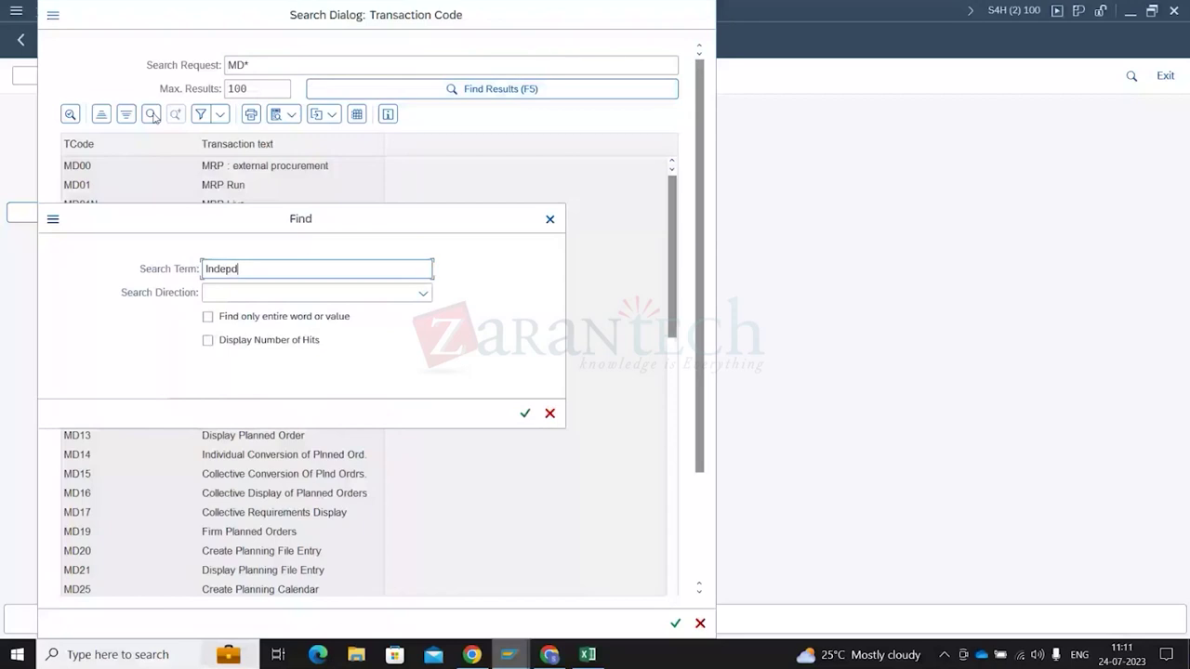
{"action": "key", "text": "BackSpace"}
{"action": "type", "text": "nde"}
{"action": "key", "text": "BackSpace"}
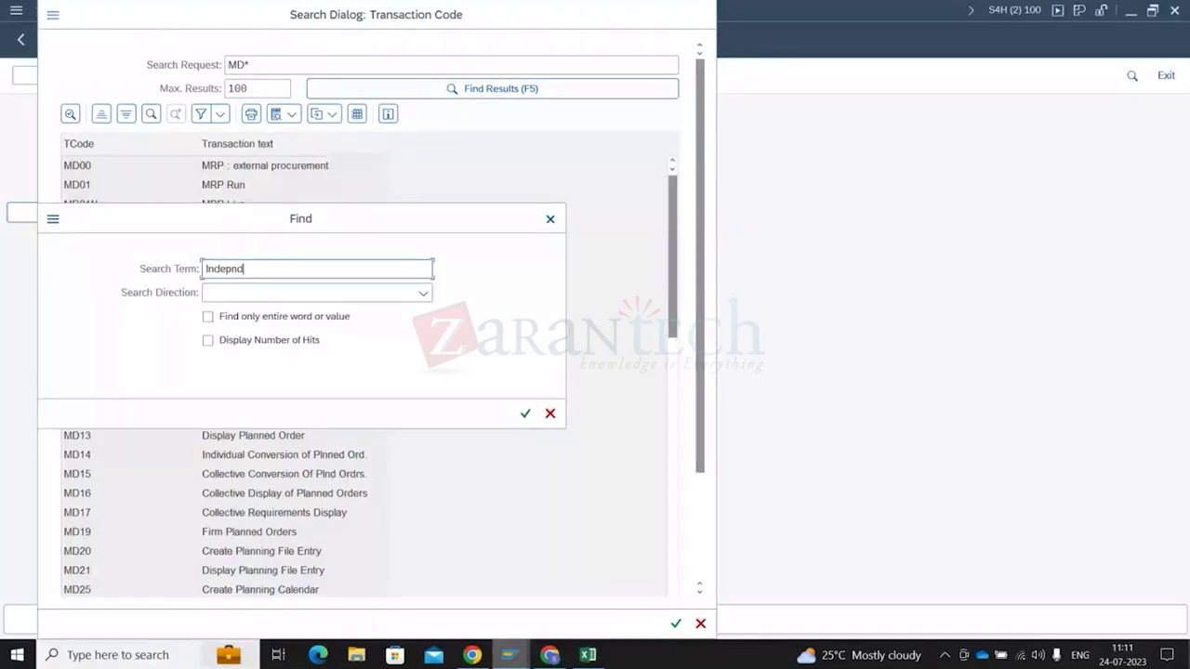
{"action": "key", "text": "BackSpace"}
{"action": "key", "text": "BackSpace"}
{"action": "key", "text": "BackSpace"}
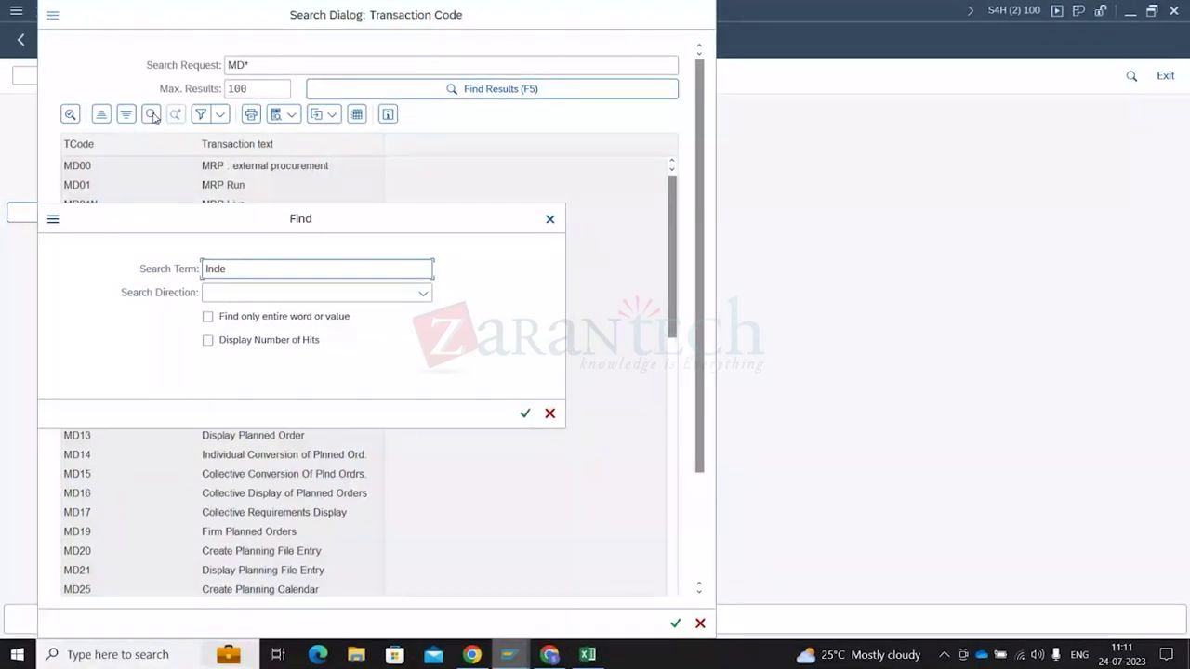
{"action": "type", "text": "pendent"}
{"action": "key", "text": "Return"}
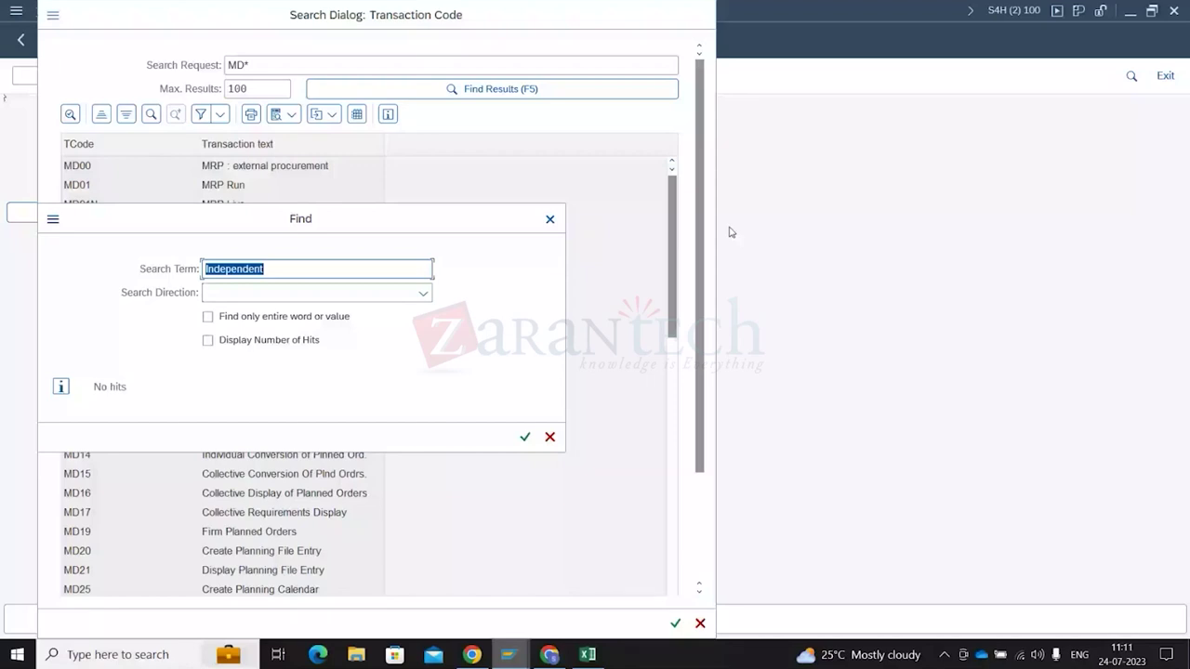
{"action": "type", "text": "Customer"}
{"action": "key", "text": "Return"}
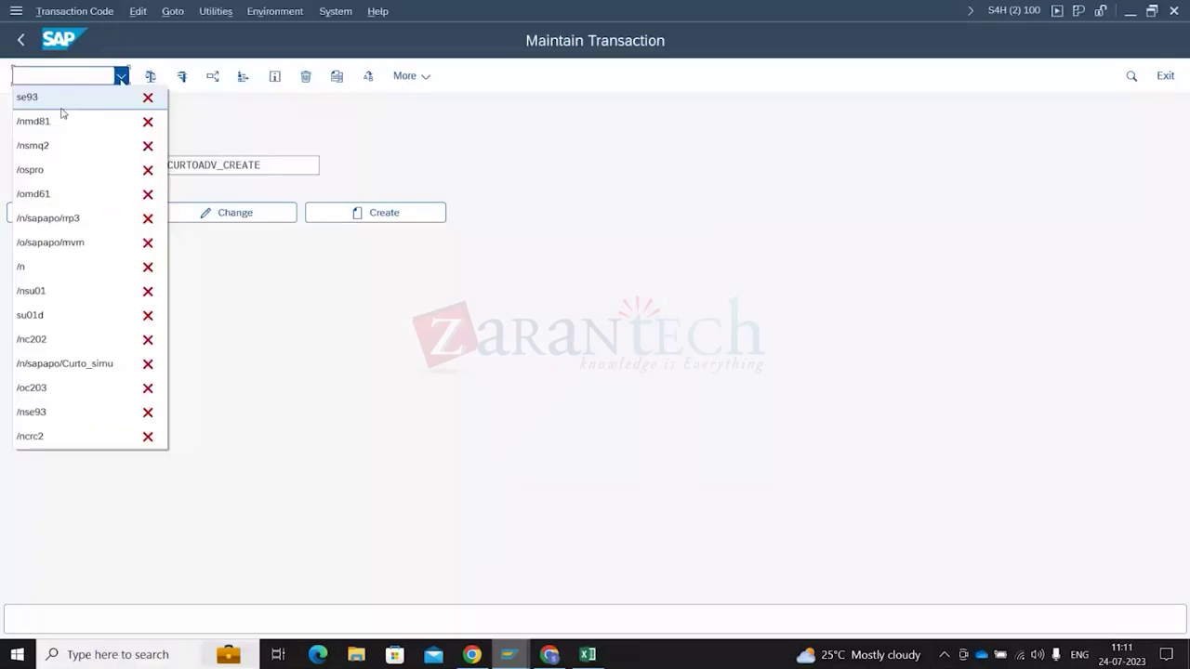
Start MD81 for customer independent requirements and look up the allowed requirements types and the requested delivery date formats
{"action": "left_click", "coordinate": [56, 119]}
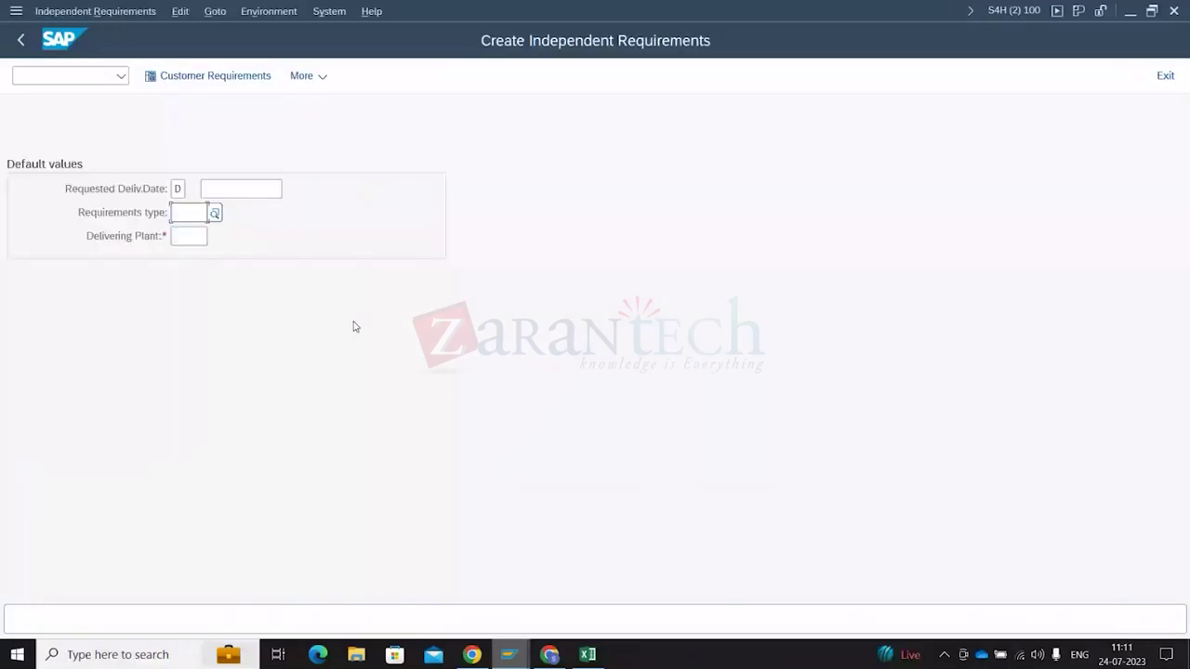
{"action": "left_click", "coordinate": [215, 214]}
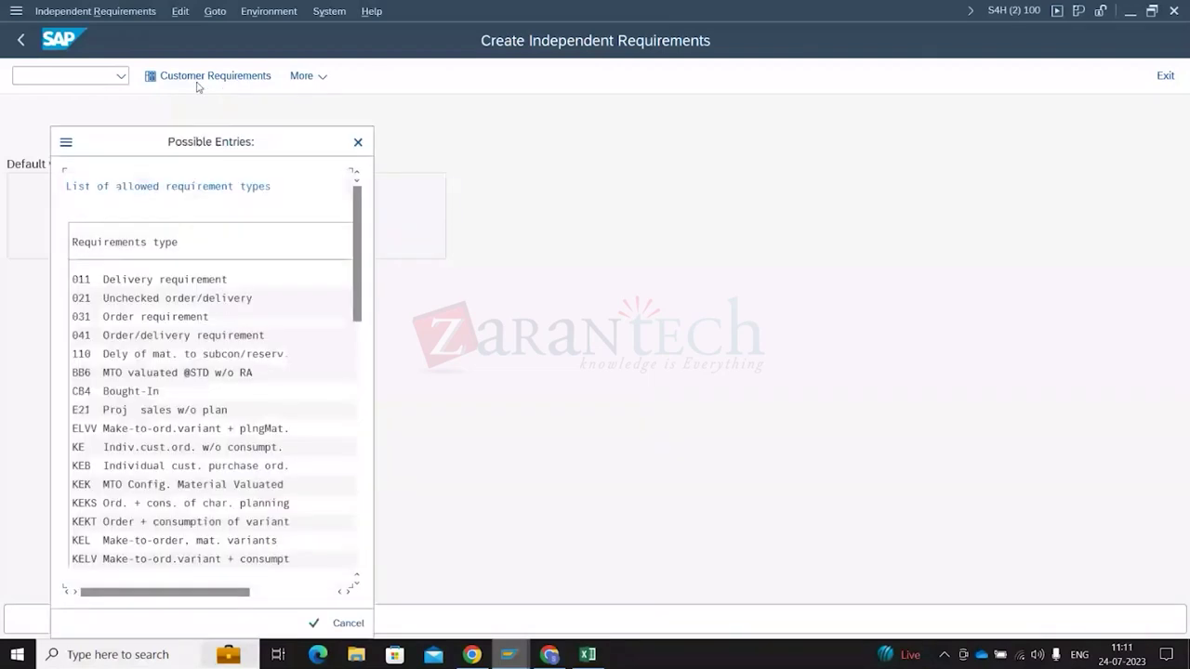
{"action": "key", "text": "Escape"}
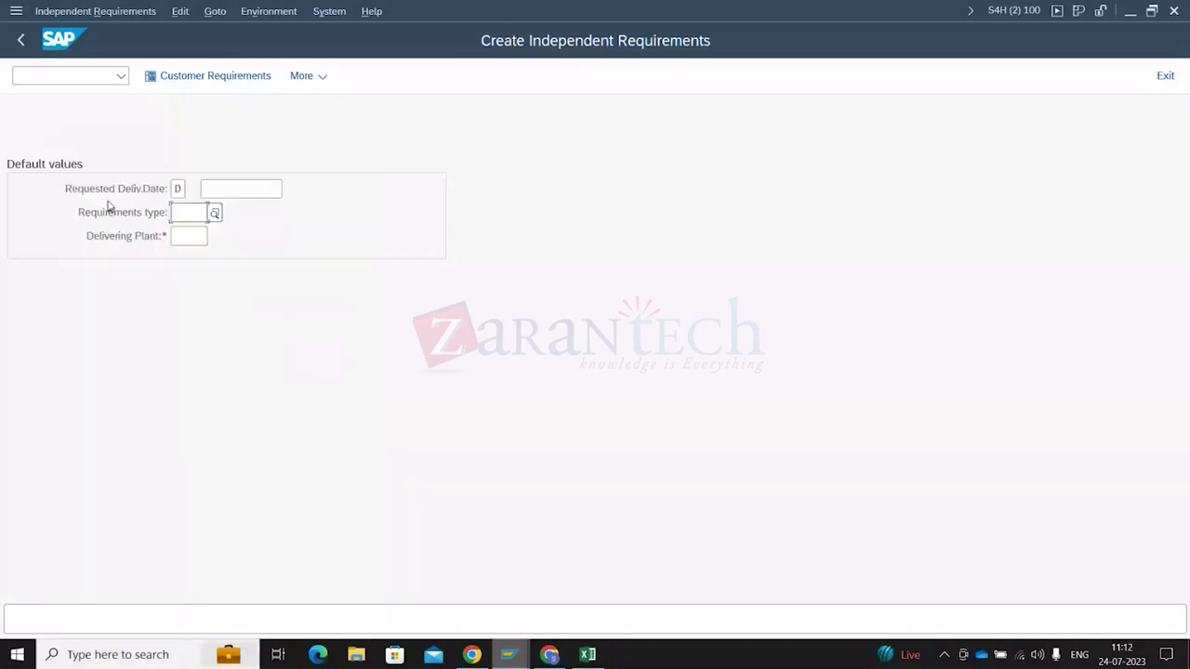
{"action": "left_click", "coordinate": [186, 192]}
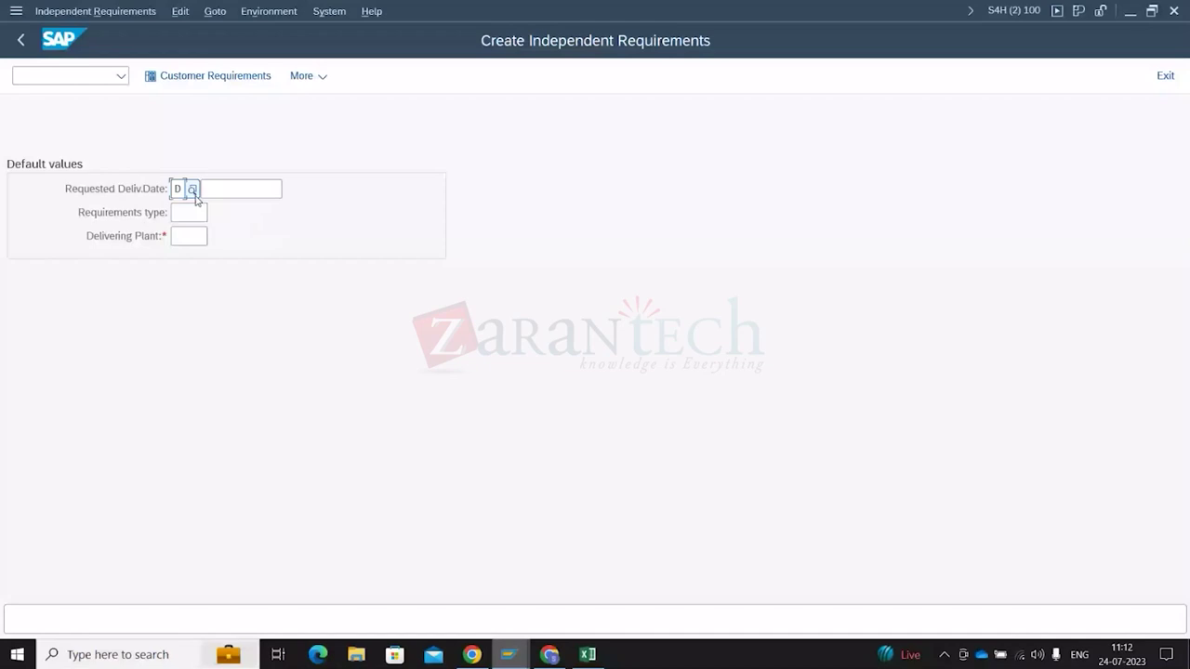
{"action": "left_click", "coordinate": [192, 190]}
{"action": "key", "text": "Escape"}
Choose requirements type 011 (Delivery requirement) and delivering plant 1010 as default values, and continue to the item entry screen
{"action": "left_click", "coordinate": [189, 213]}
{"action": "left_click", "coordinate": [206, 214]}
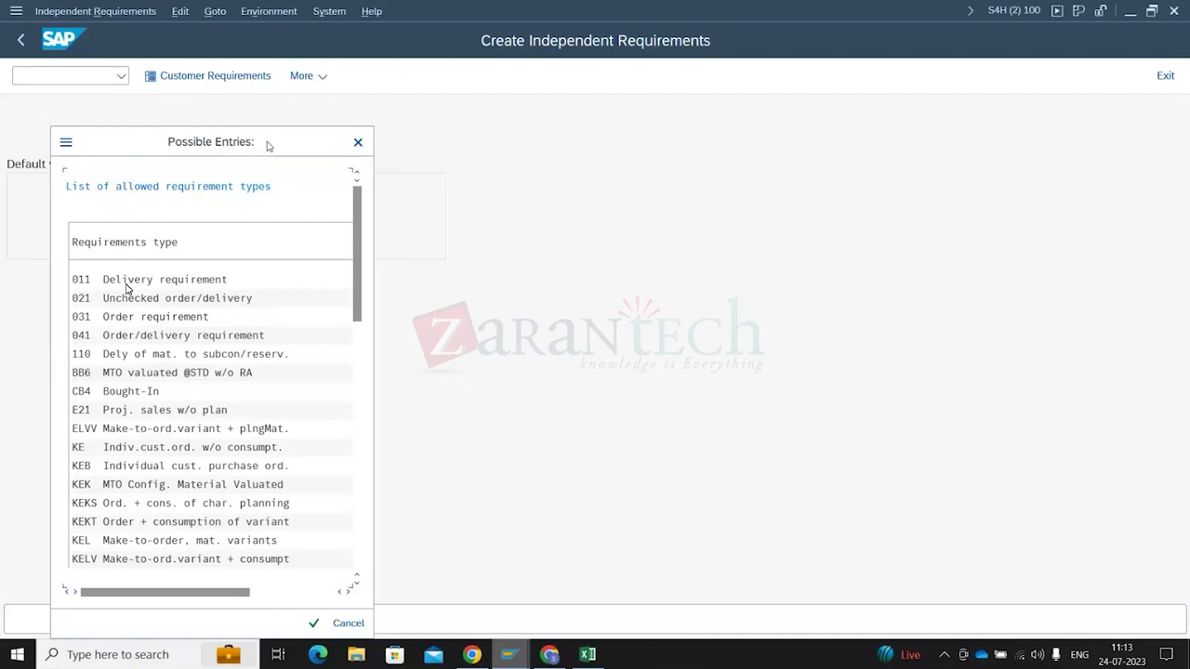
{"action": "left_click_drag", "start_coordinate": [301, 137], "coordinate": [447, 86]}
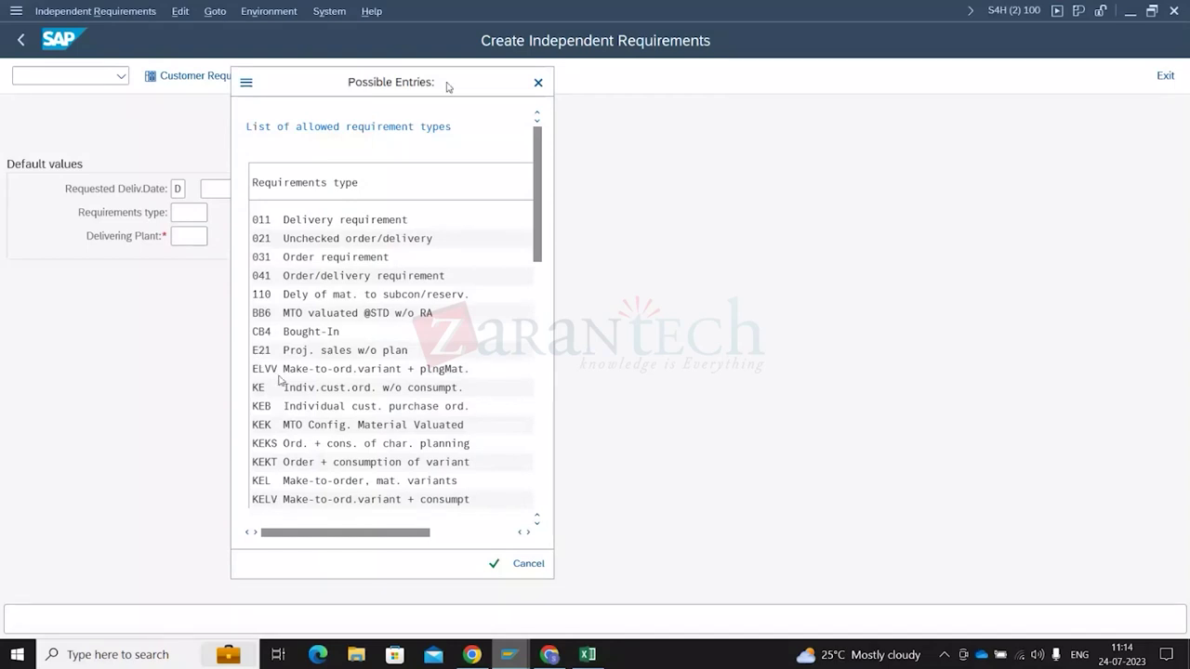
{"action": "double_click", "coordinate": [266, 223]}
{"action": "left_click", "coordinate": [184, 236]}
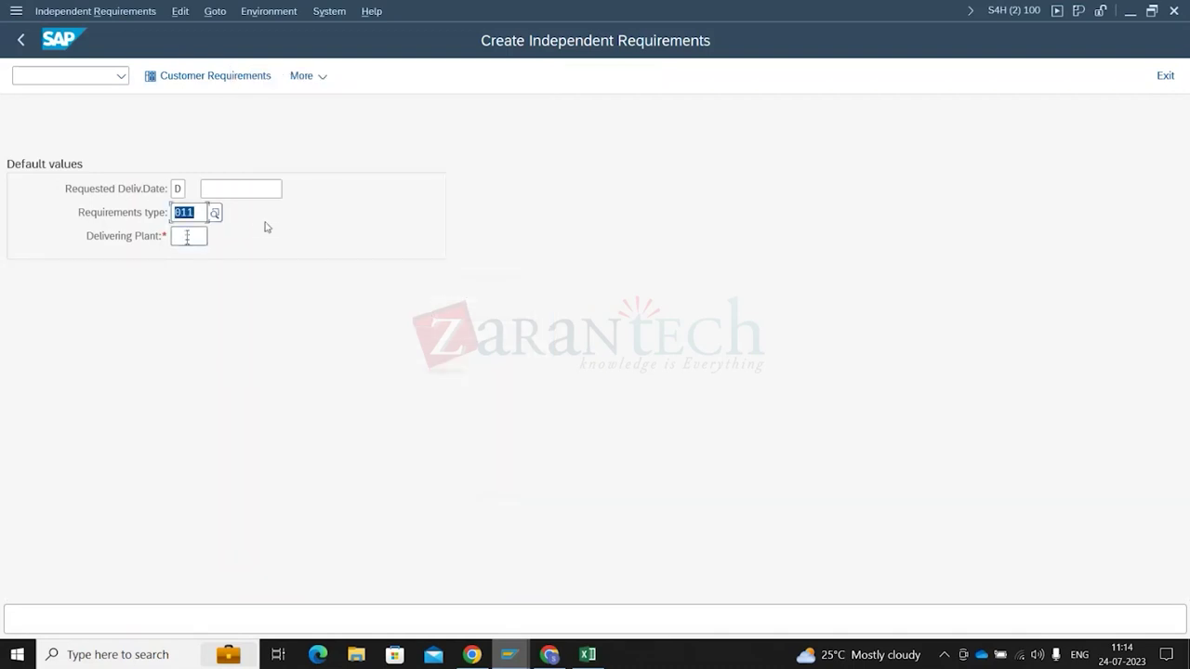
{"action": "type", "text": "1010"}
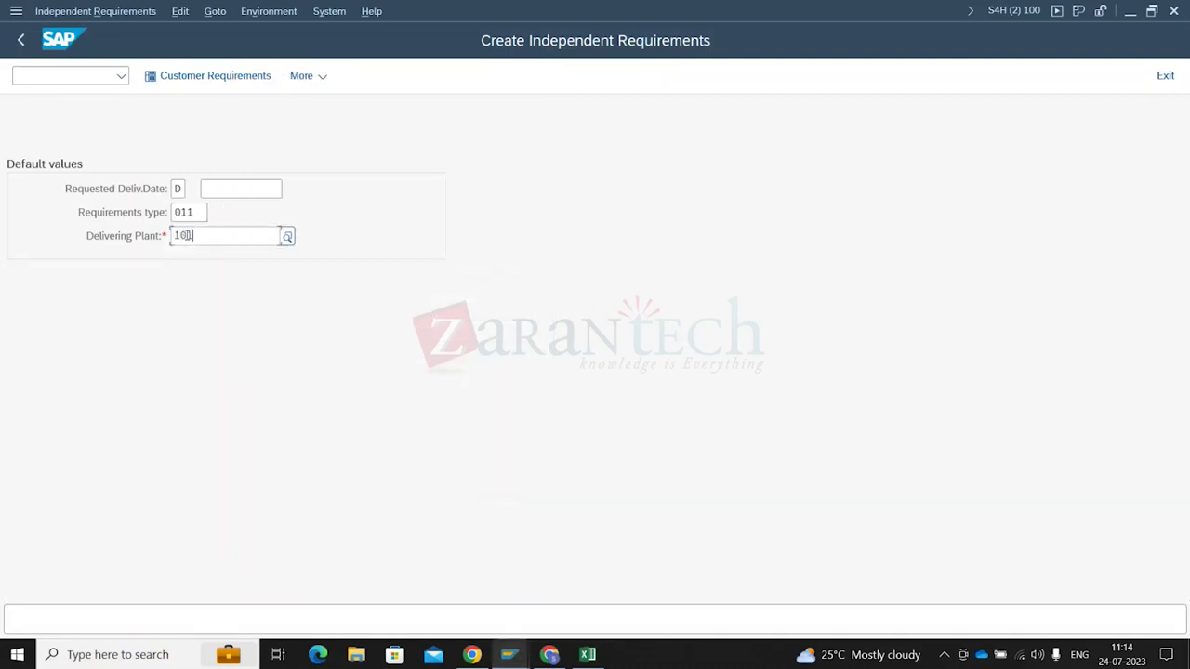
{"action": "key", "text": "Return"}
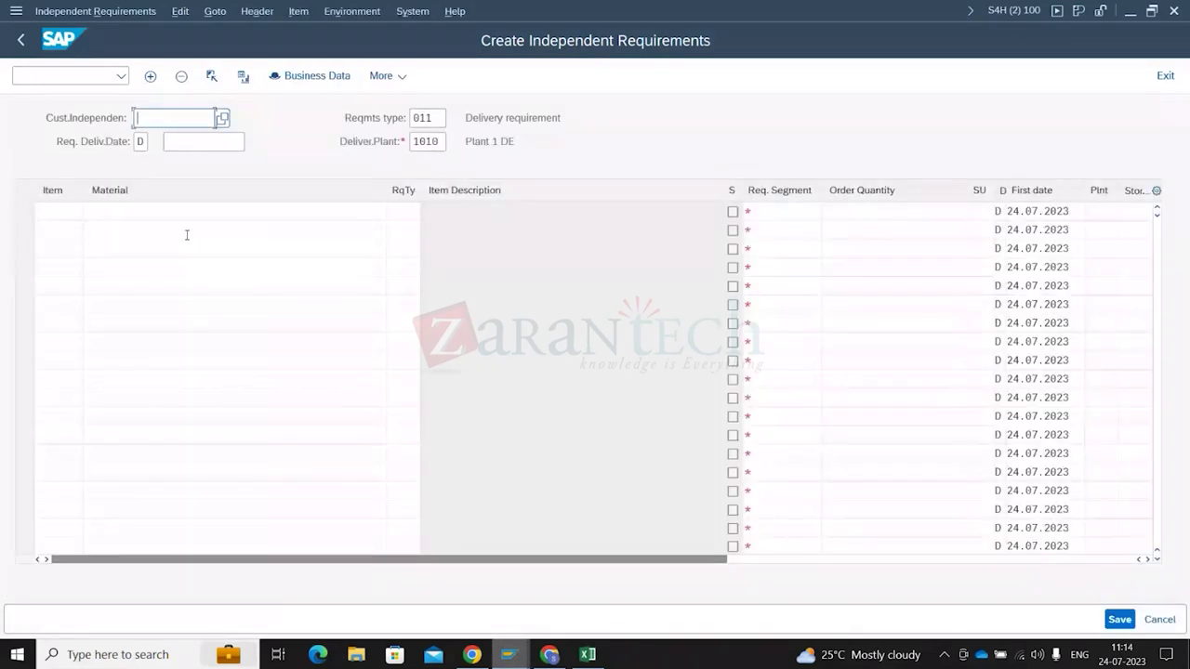
Fill the first requirements row with item 10, material 100 and requirements type 031 (Order requirement)
{"action": "left_click", "coordinate": [116, 213]}
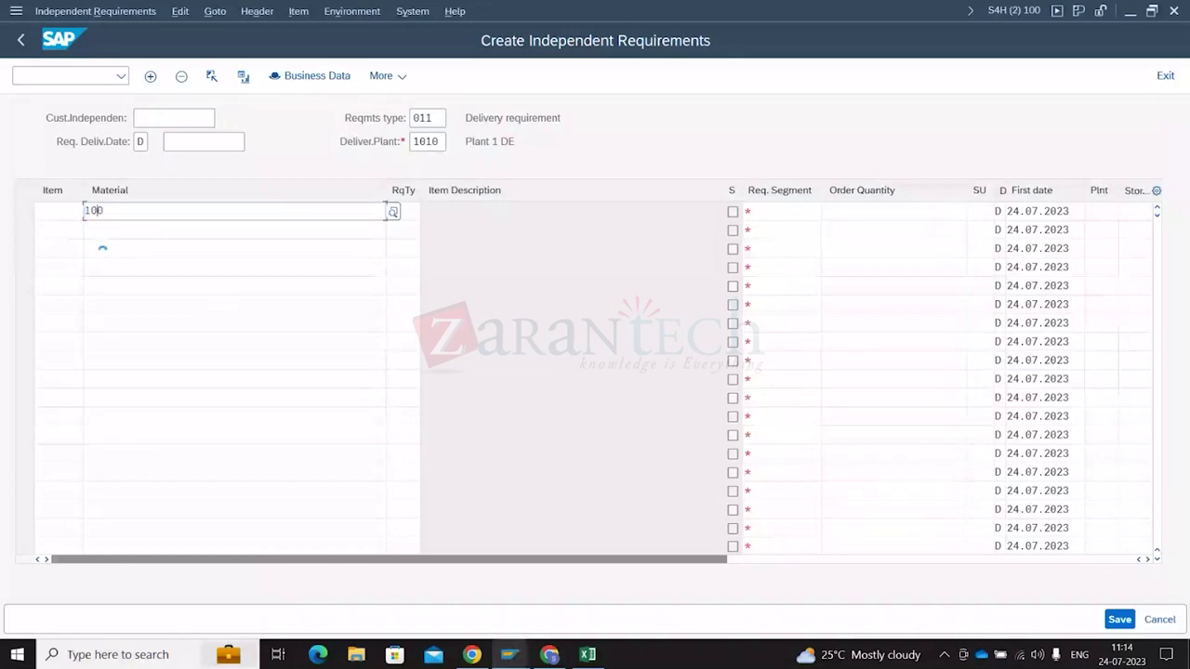
{"action": "type", "text": "100"}
{"action": "key", "text": "Tab"}
{"action": "left_click", "coordinate": [64, 215]}
{"action": "type", "text": "00"}
{"action": "key", "text": "BackSpace"}
{"action": "key", "text": "BackSpace"}
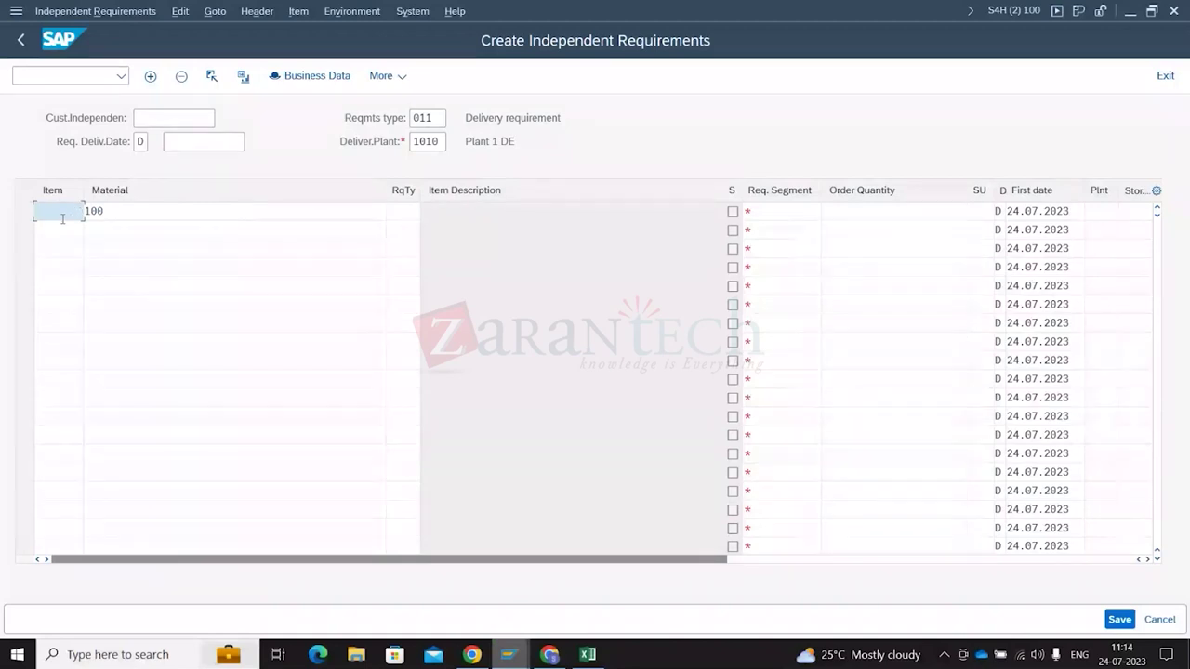
{"action": "type", "text": "10"}
{"action": "left_click", "coordinate": [402, 213]}
{"action": "left_click", "coordinate": [416, 234]}
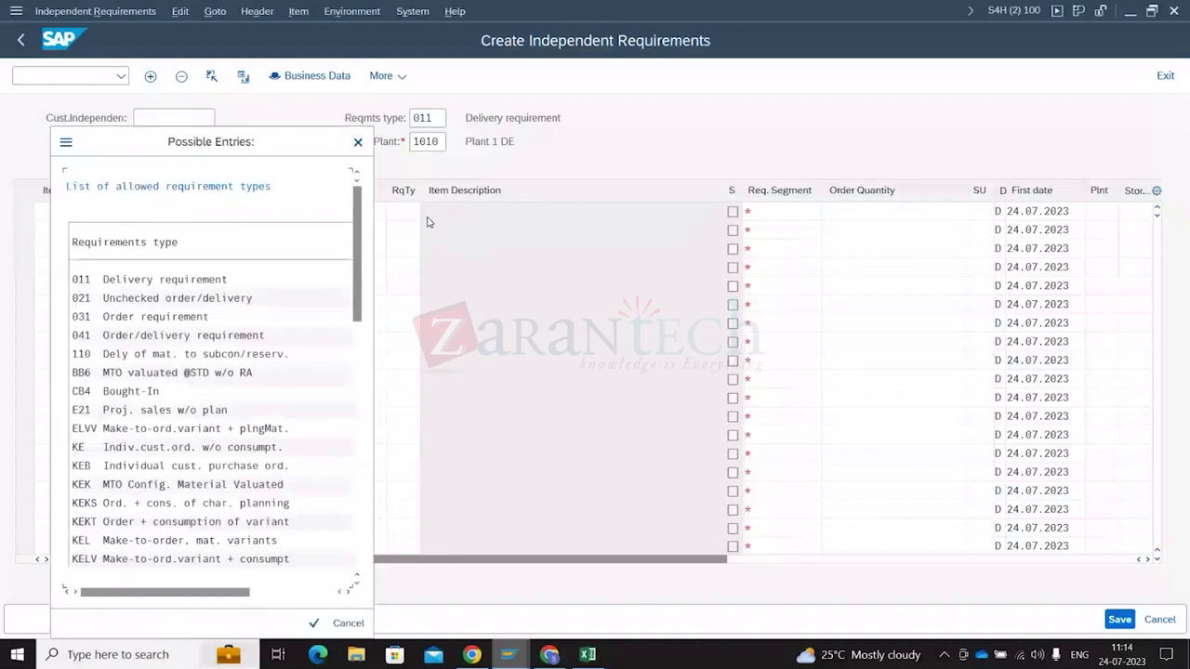
{"action": "double_click", "coordinate": [114, 317]}
Set the order quantity of the first requirements row, material 100, to 100
{"action": "left_click", "coordinate": [823, 213]}
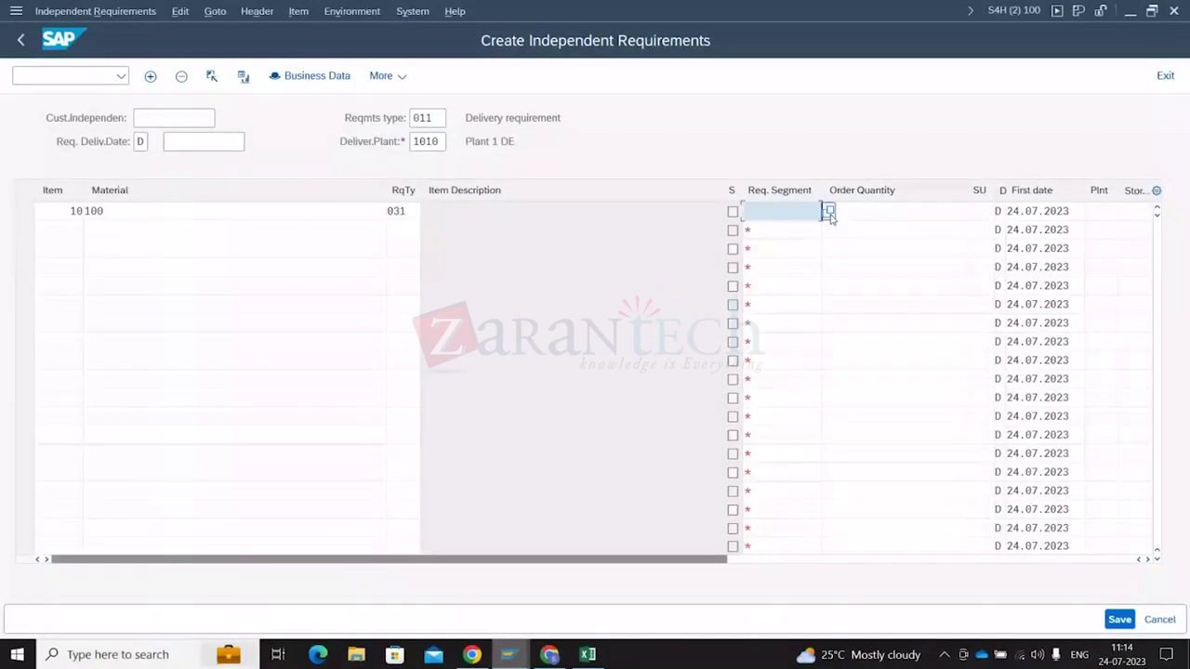
{"action": "left_click", "coordinate": [830, 213]}
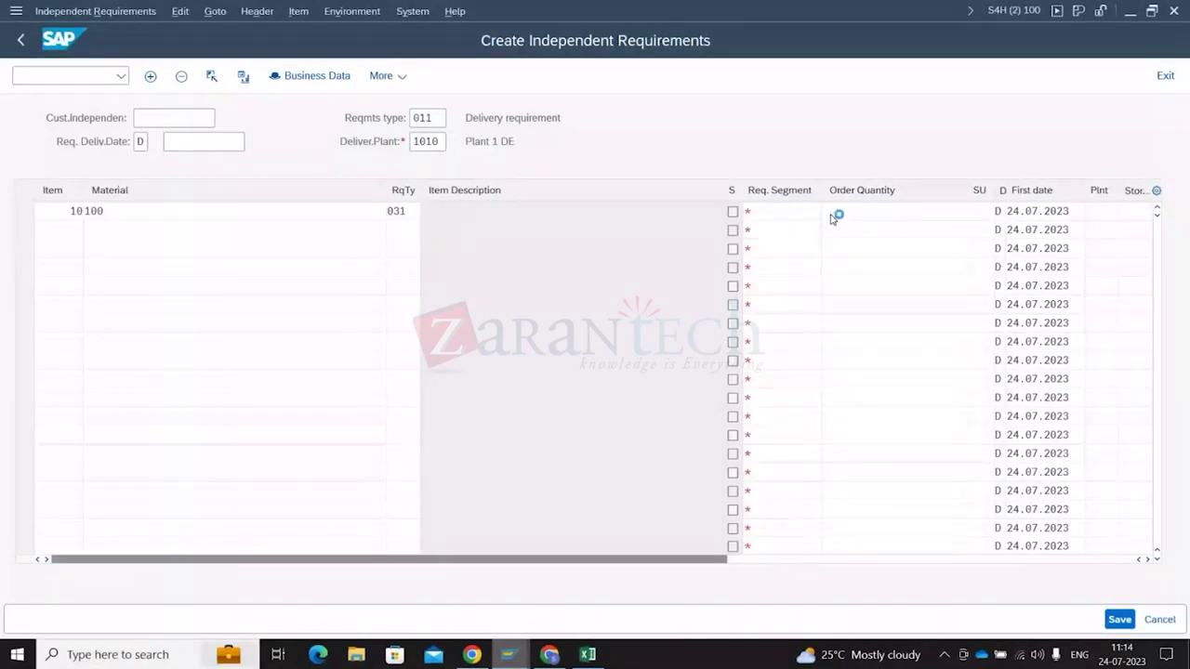
{"action": "left_click", "coordinate": [829, 214]}
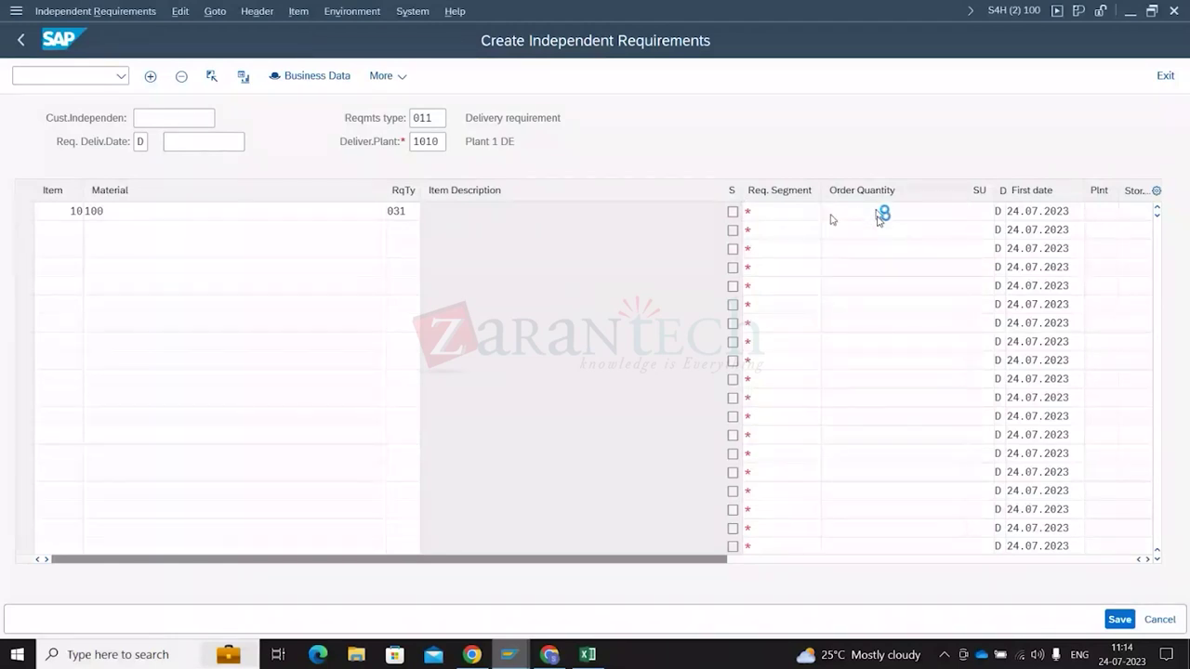
{"action": "type", "text": "100"}
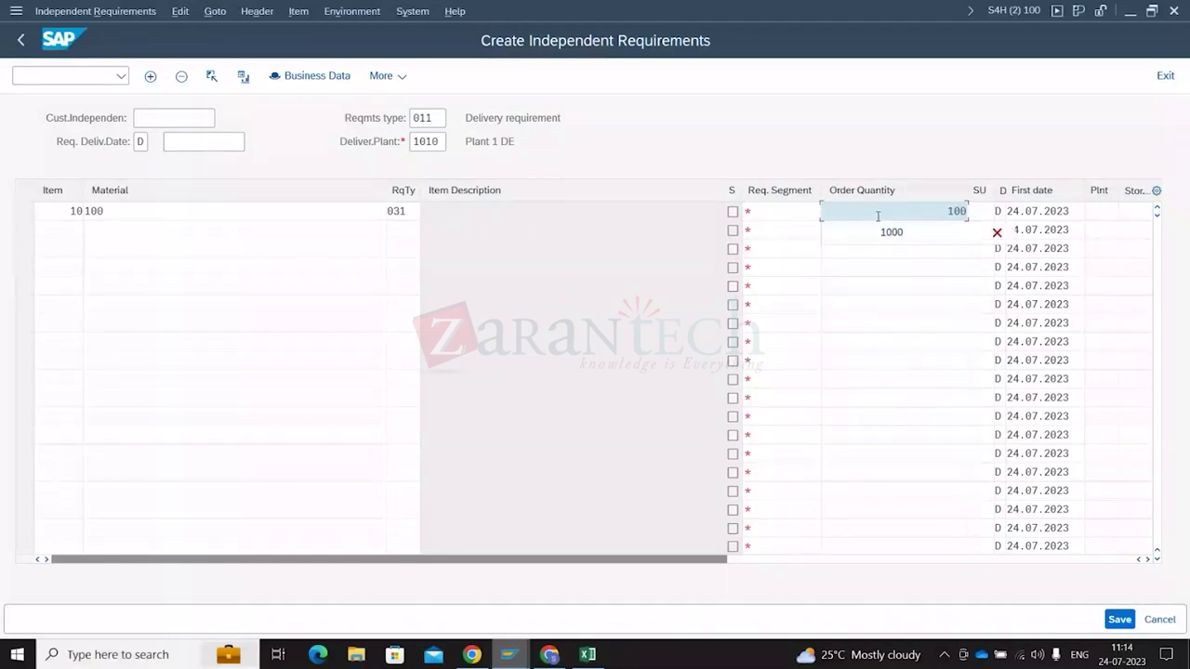
{"action": "left_click", "coordinate": [979, 212]}
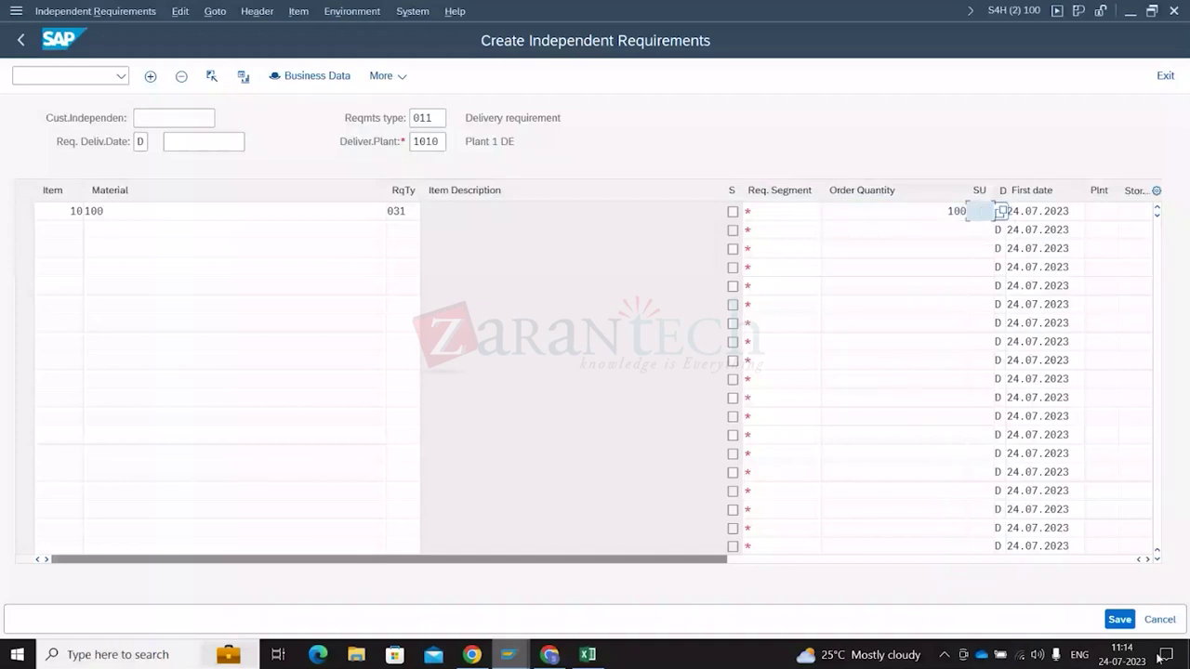
Assign plant 1010 to the first requirements row, leave the BOM explosion number empty, and save the customer independent requirement
{"action": "left_click", "coordinate": [1149, 559]}
{"action": "left_click", "coordinate": [1149, 560]}
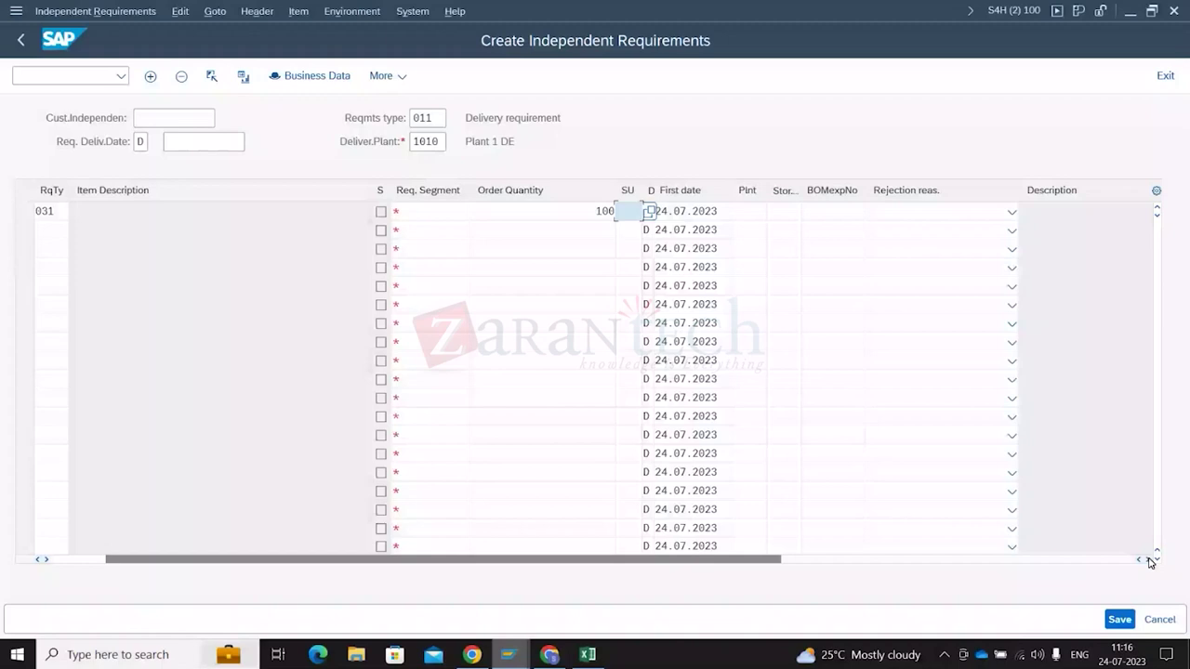
{"action": "left_click", "coordinate": [749, 211]}
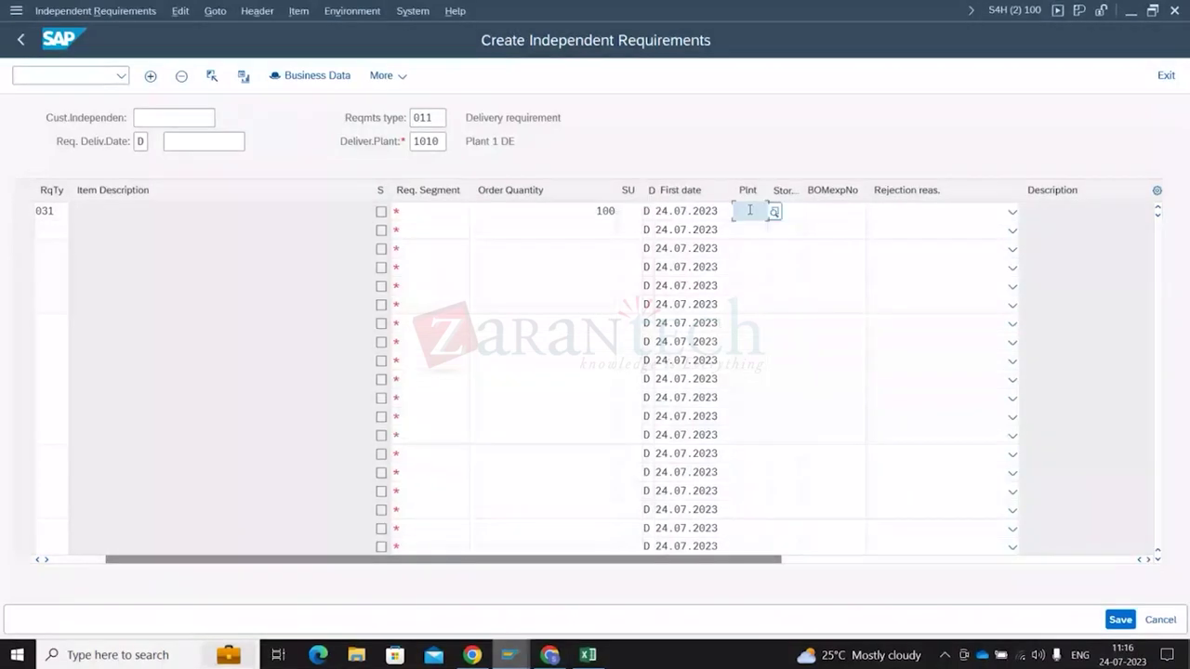
{"action": "type", "text": "10"}
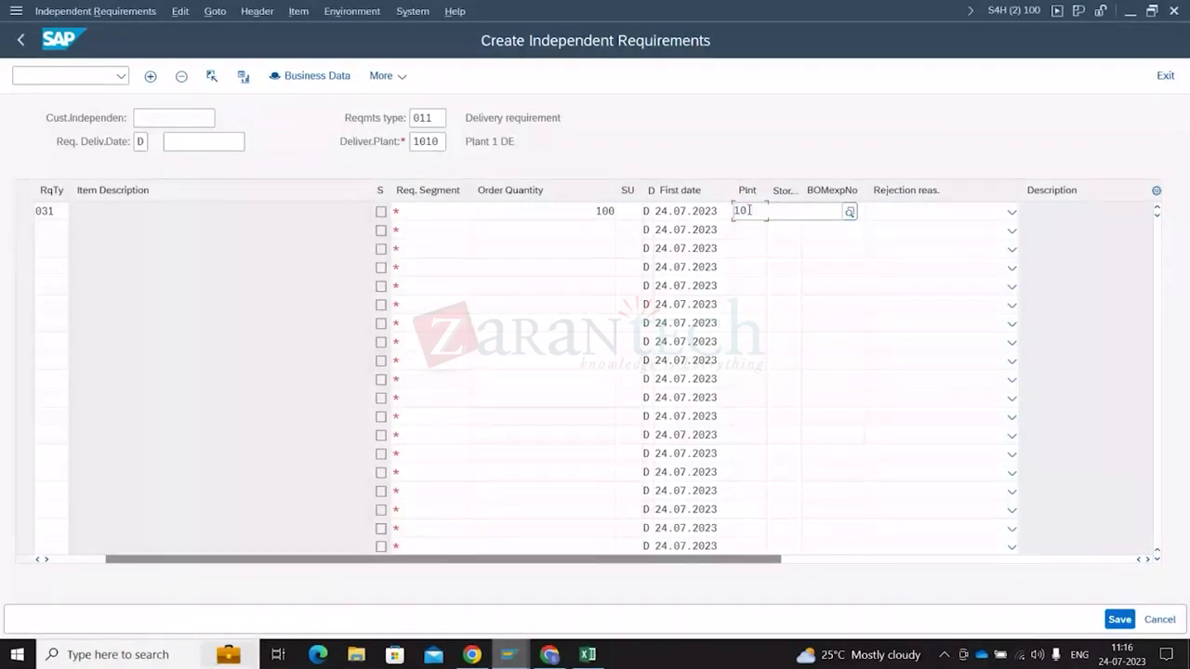
{"action": "type", "text": "10"}
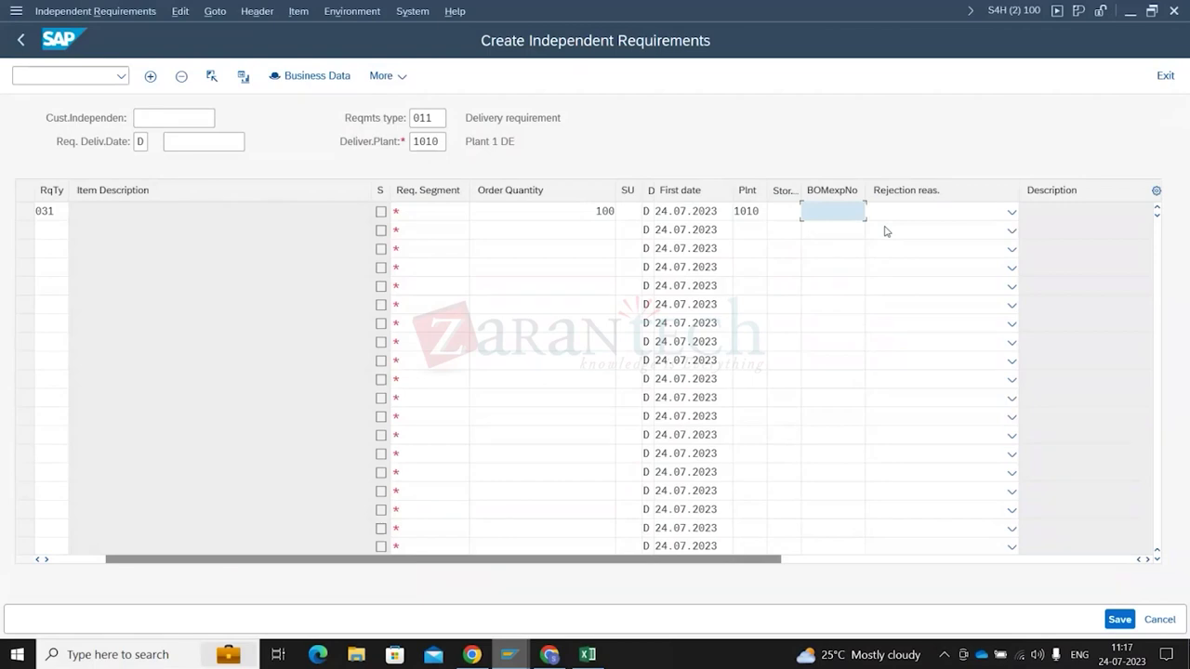
{"action": "left_click", "coordinate": [872, 216]}
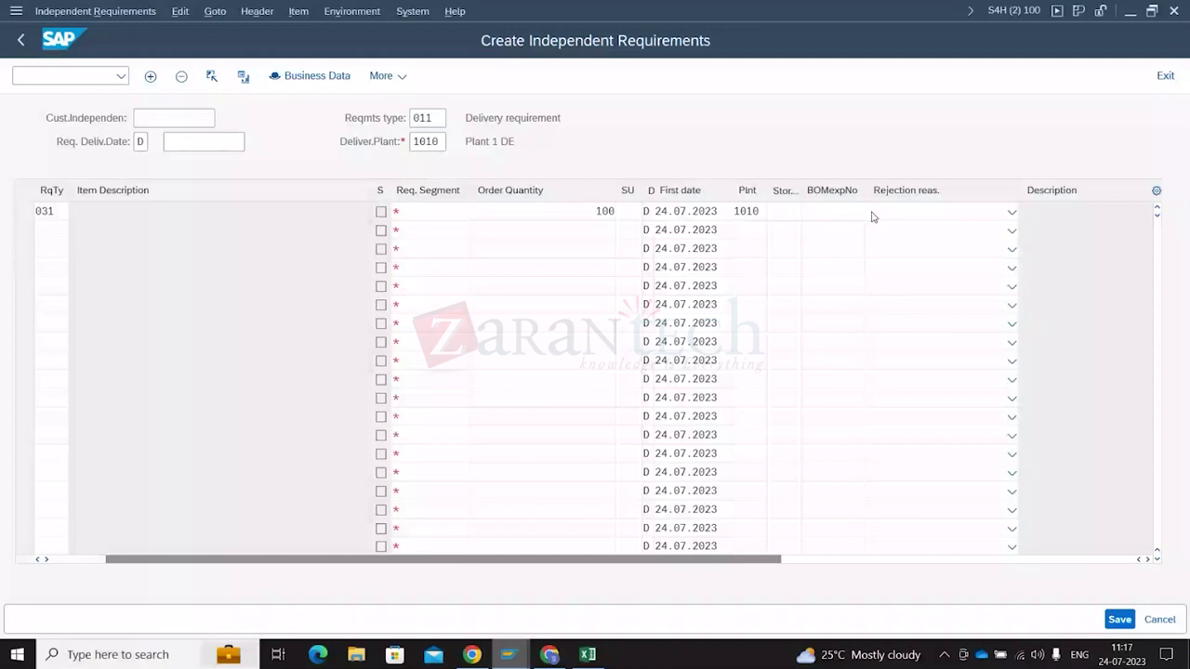
{"action": "left_click", "coordinate": [832, 215]}
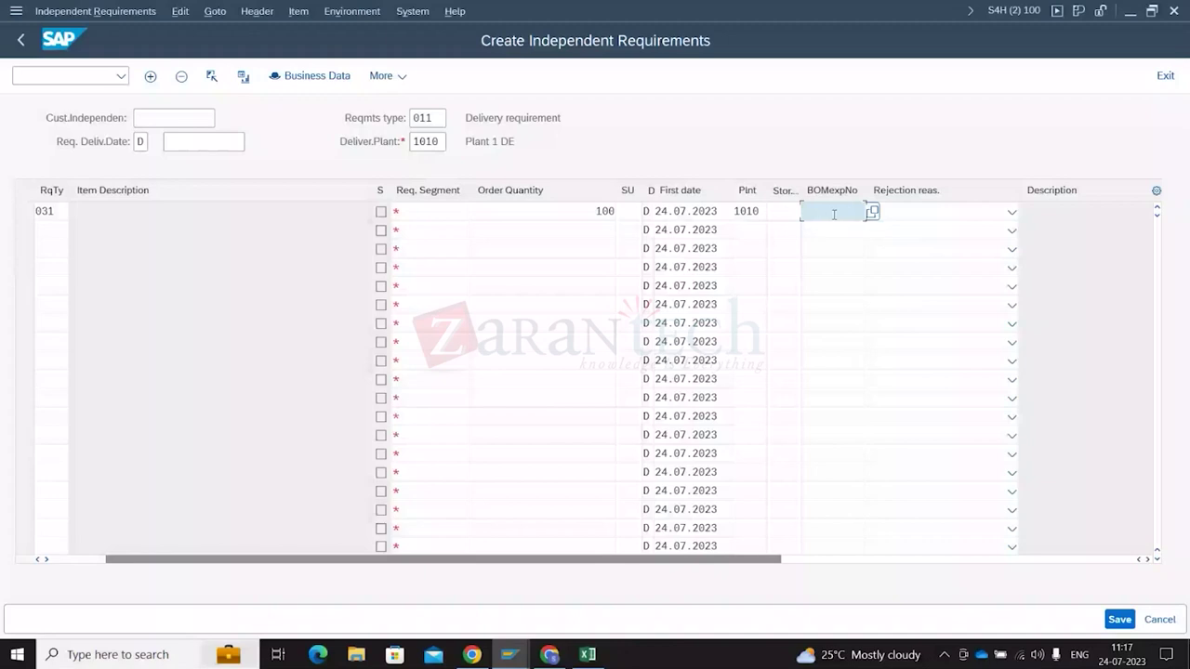
{"action": "left_click", "coordinate": [1119, 620]}
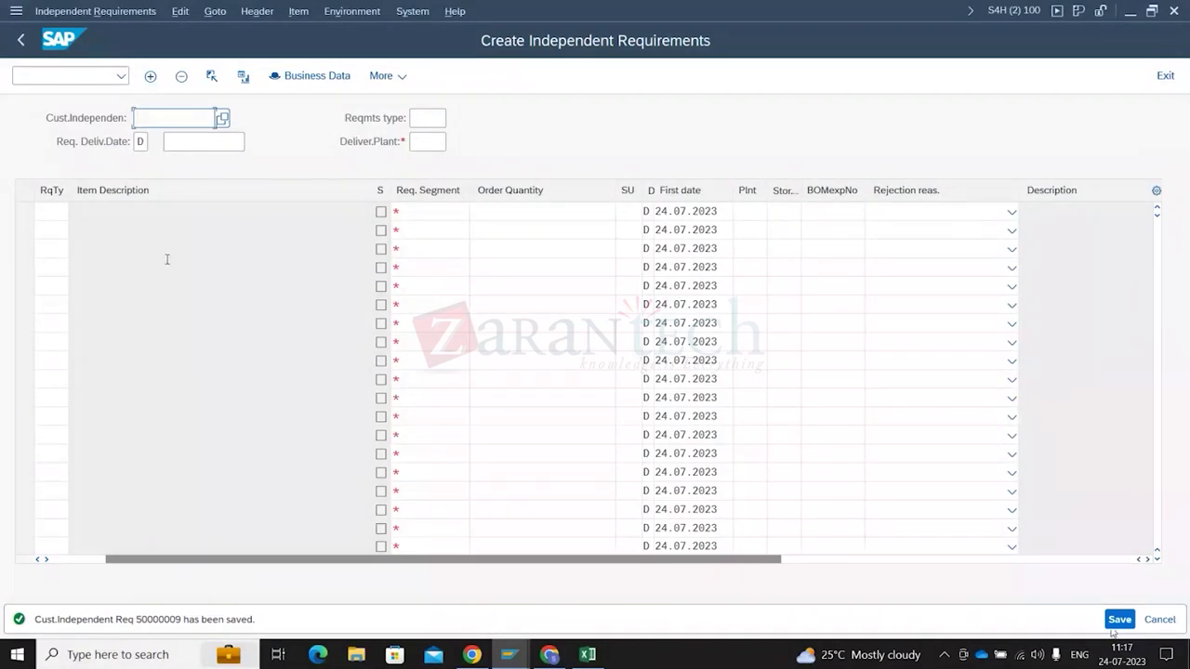
Switch to the Product View of FG126 in location 1010 and refresh its elements to check for new requirements
{"action": "key", "text": "alt+Tab"}
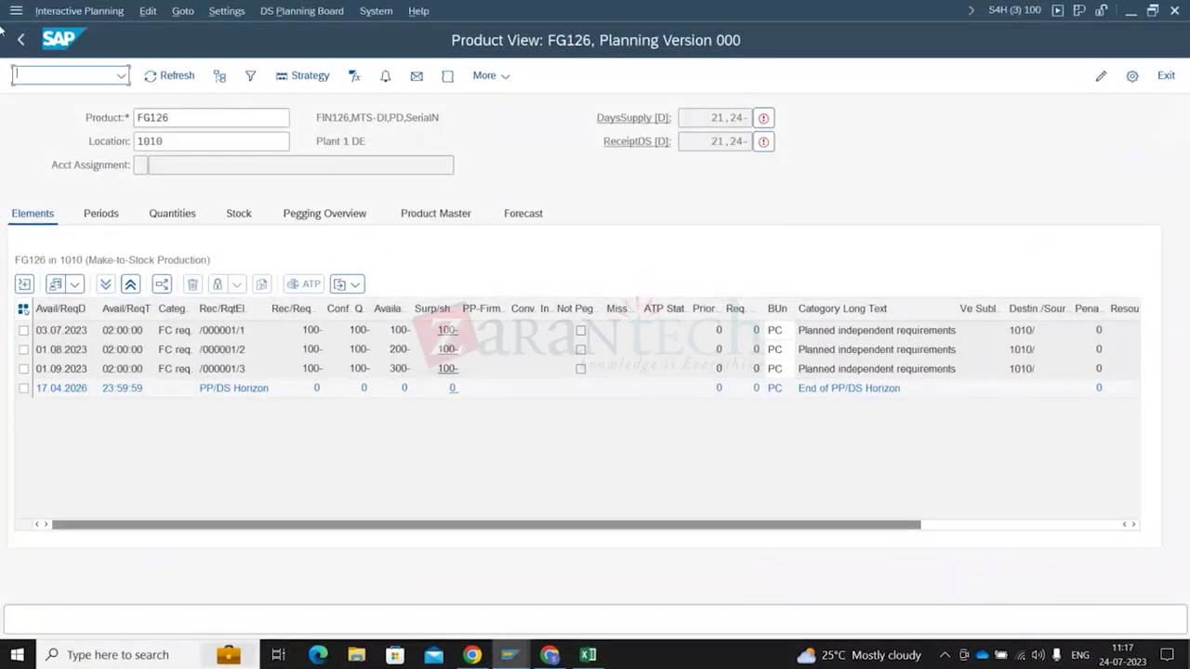
{"action": "left_click", "coordinate": [177, 81]}
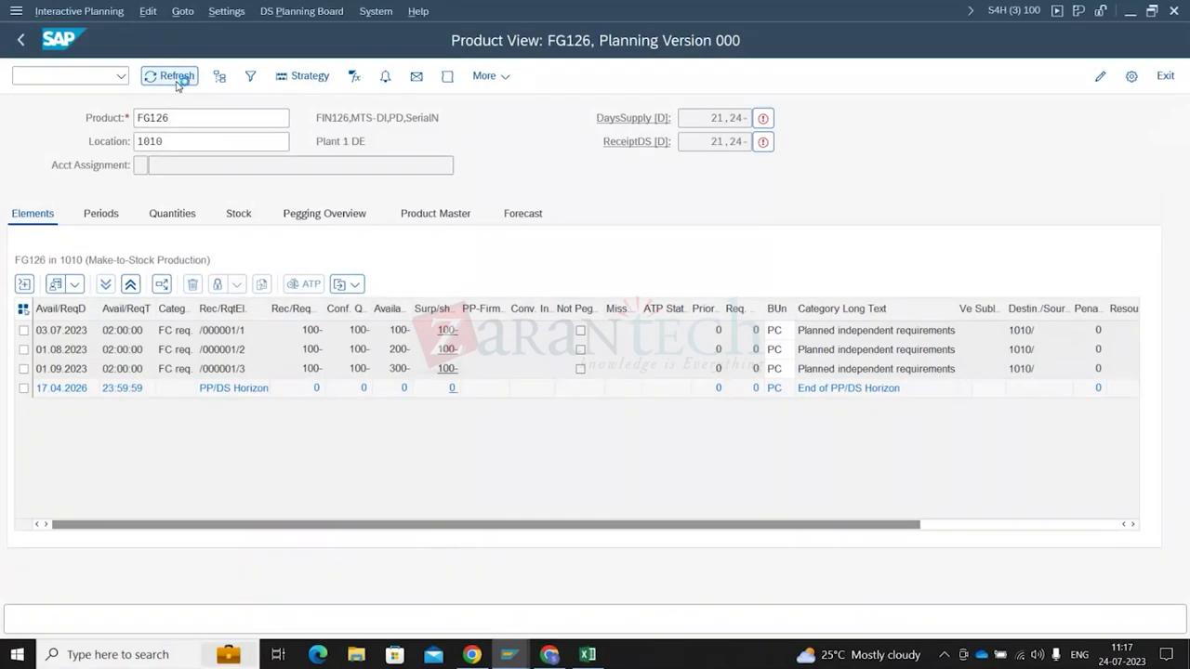
{"action": "left_click", "coordinate": [168, 82]}
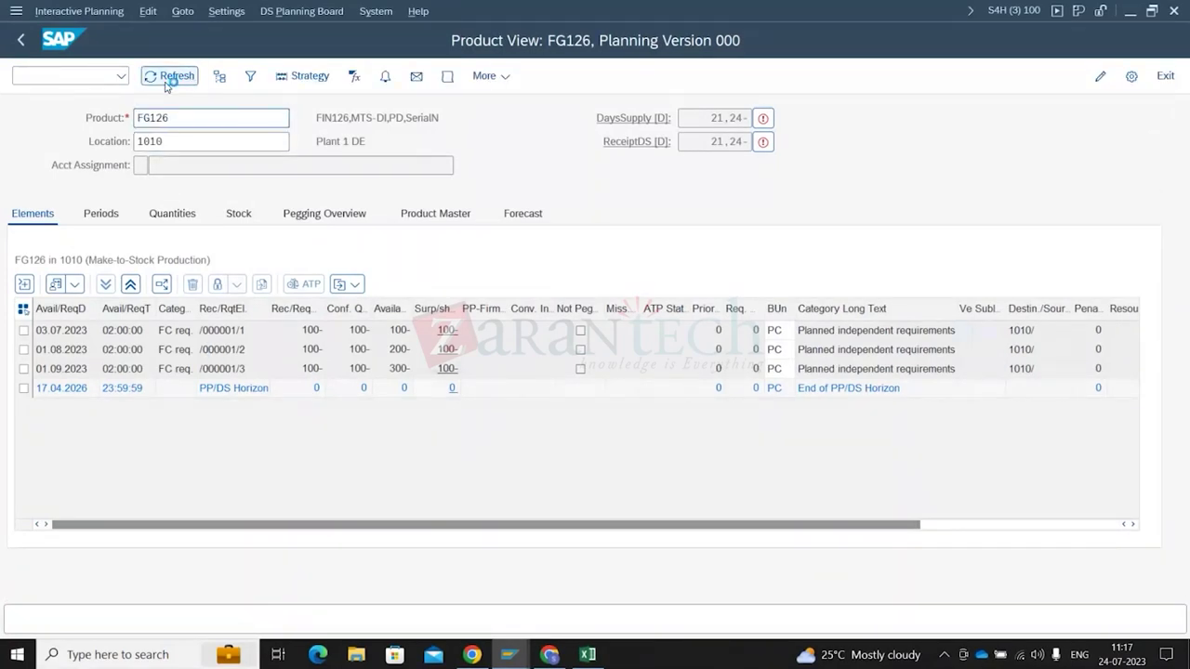
{"action": "key", "text": "ctrl+slash"}
{"action": "type", "text": "/"}
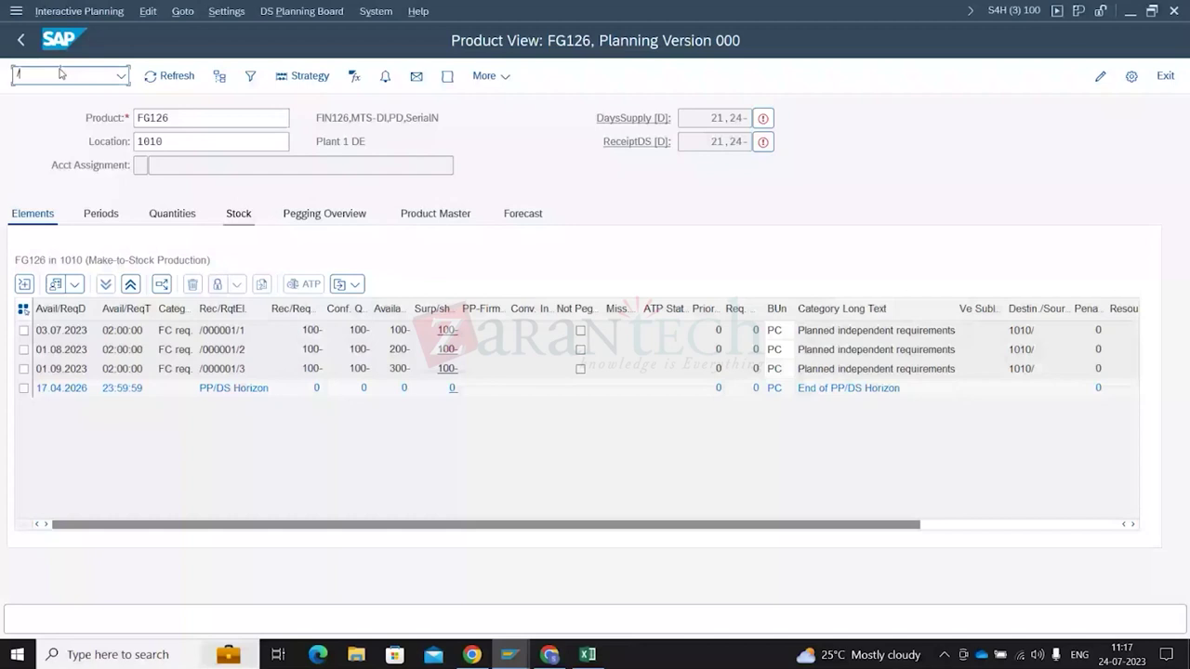
{"action": "key", "text": "Return"}
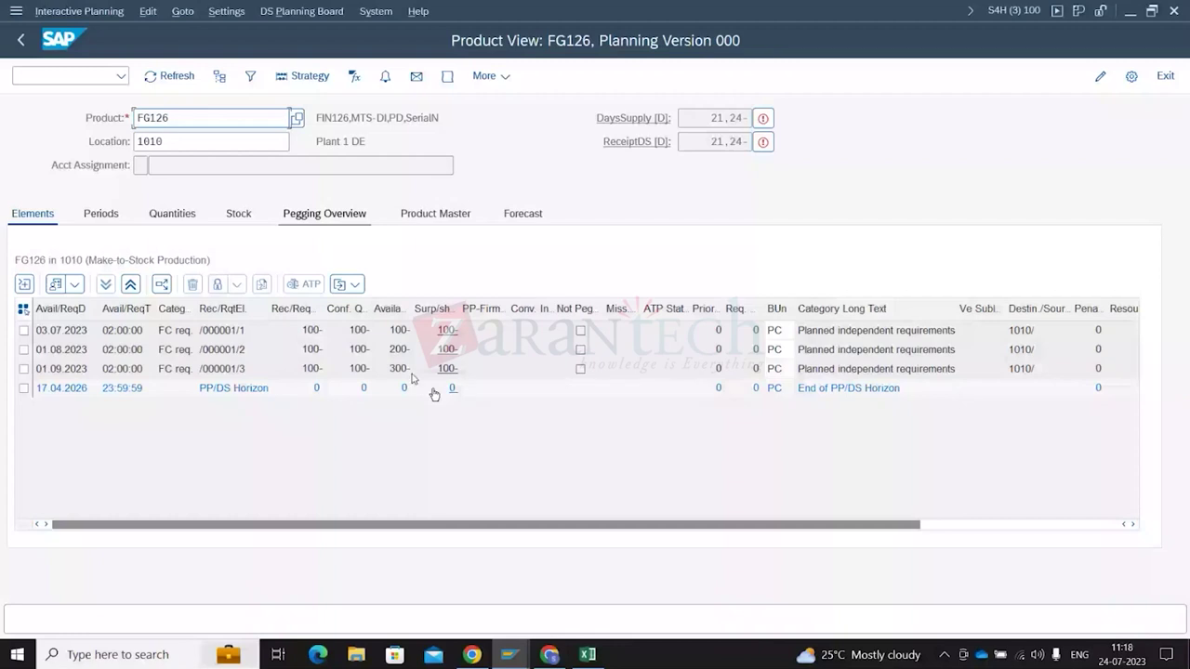
{"action": "left_click", "coordinate": [393, 350]}
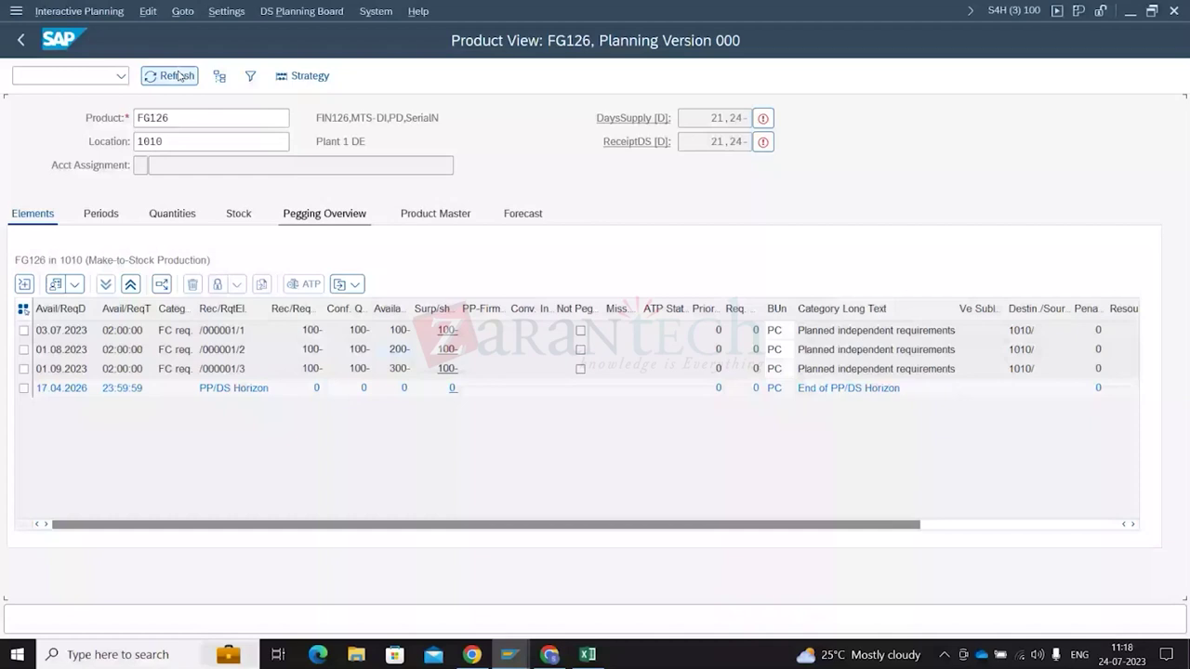
Open the saved customer independent requirement in change mode and review all columns of its Wheels item
{"action": "key", "text": "alt+Tab"}
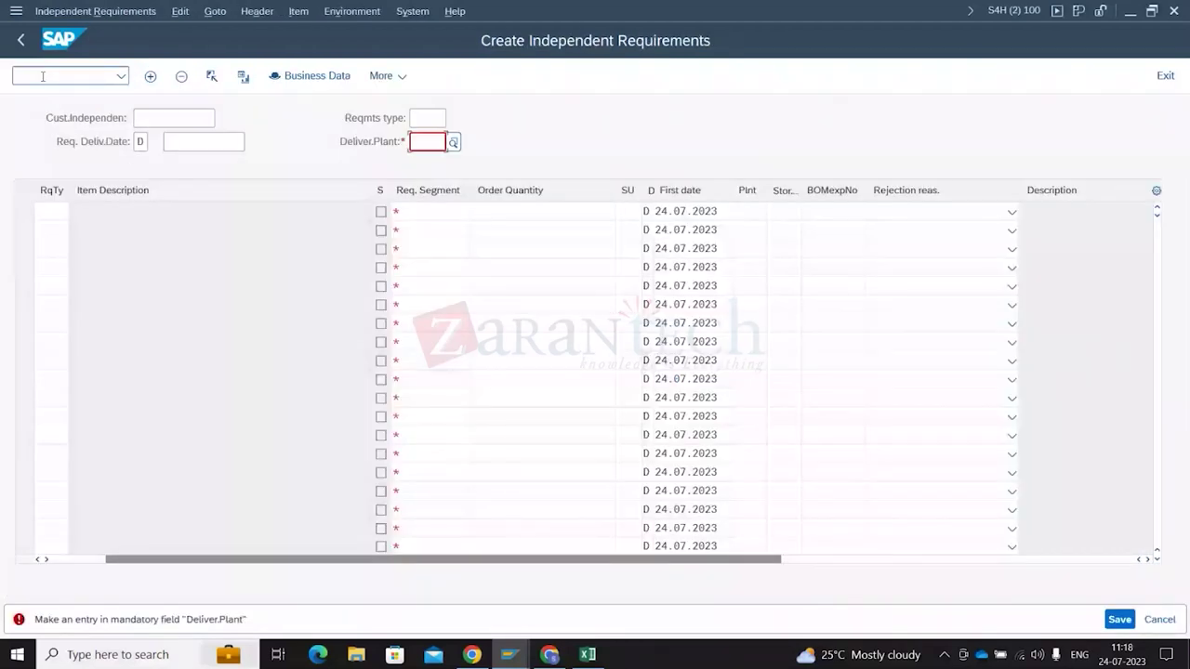
{"action": "key", "text": "alt+Tab"}
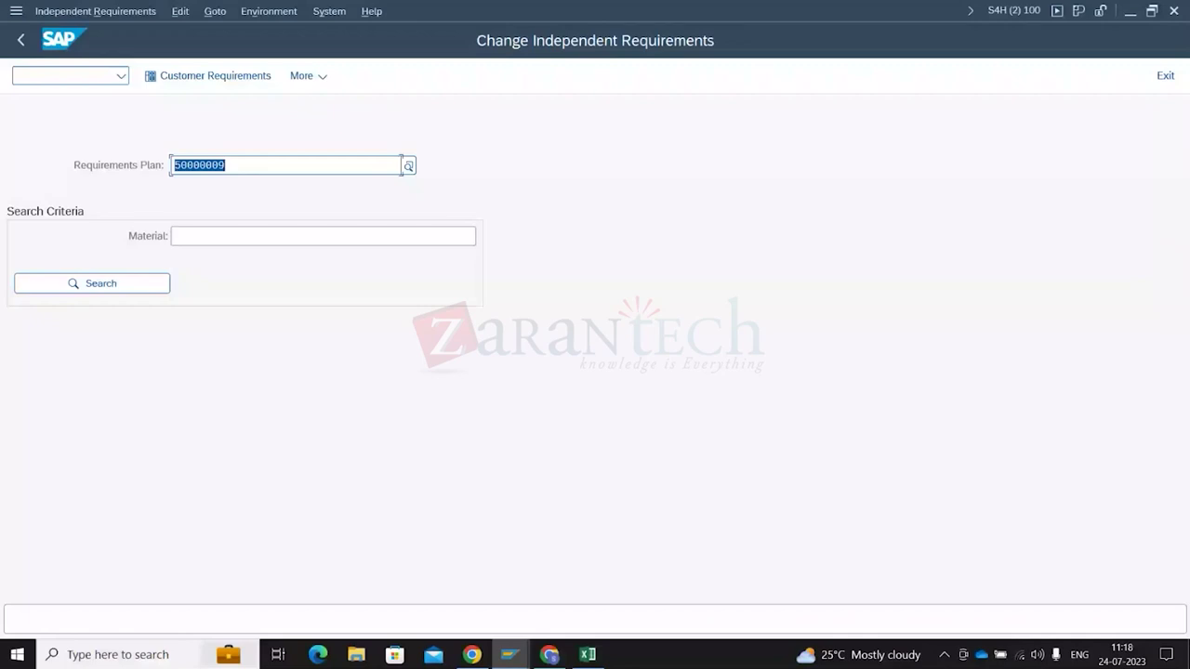
{"action": "key", "text": "Return"}
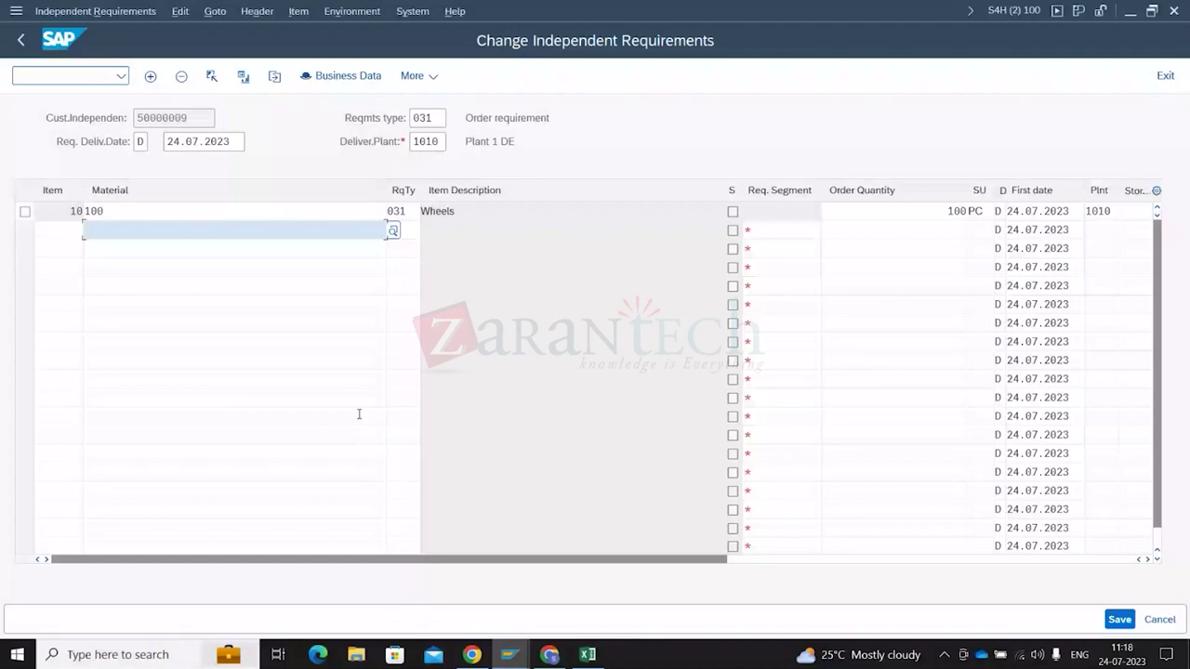
{"action": "key", "text": "Return"}
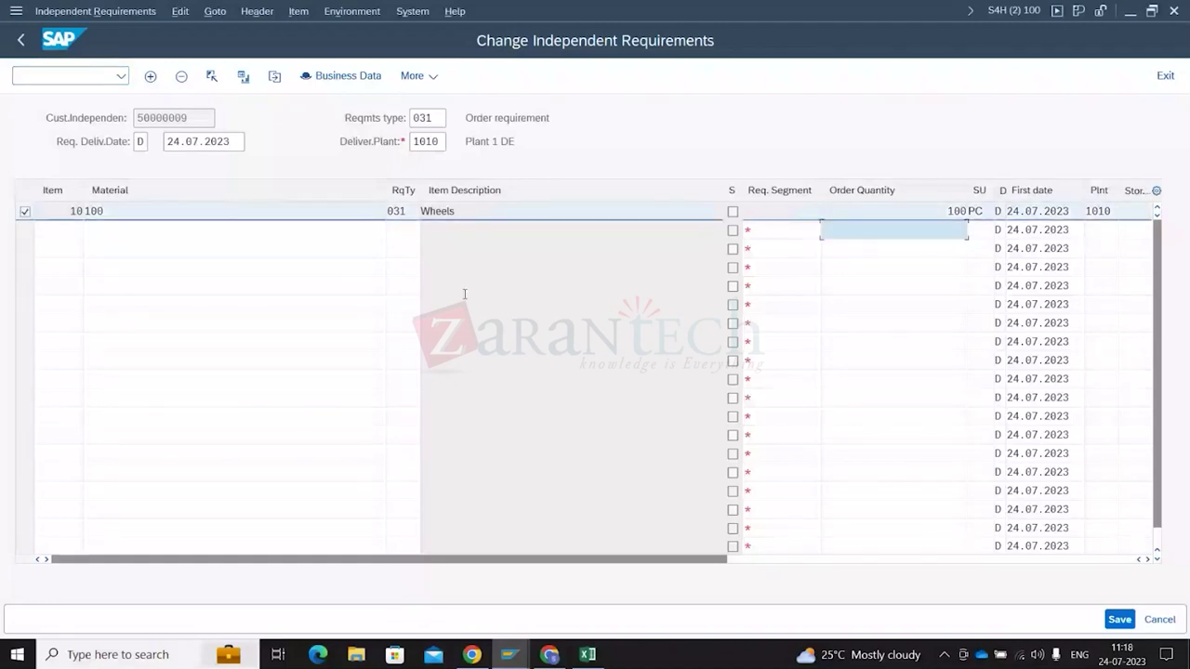
{"action": "left_click", "coordinate": [791, 559]}
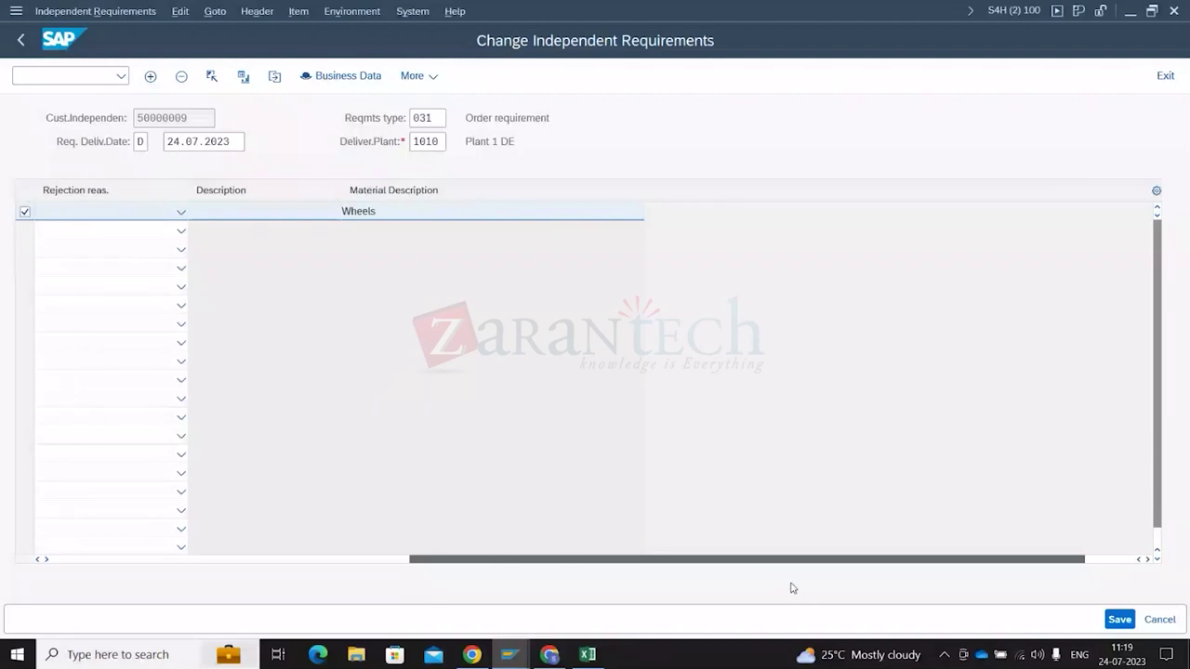
{"action": "left_click_drag", "start_coordinate": [791, 559], "coordinate": [521, 559]}
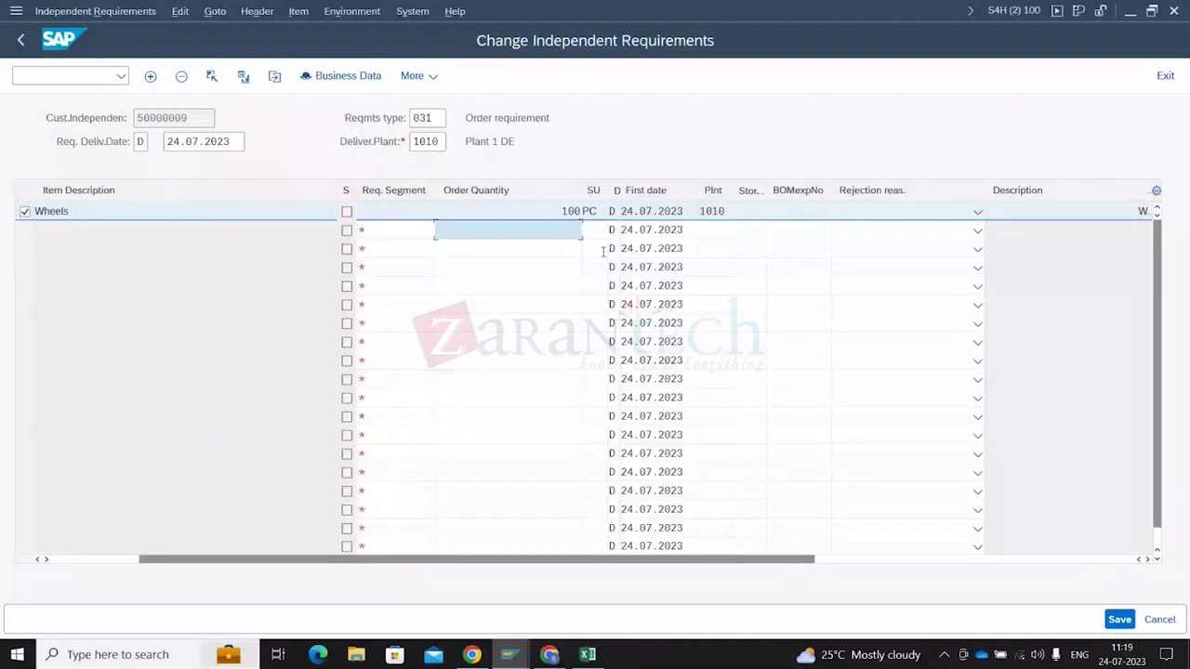
Look up the rejection reasons for the Wheels item and search for BOM explosion numbers without restrictions
{"action": "left_click", "coordinate": [835, 212]}
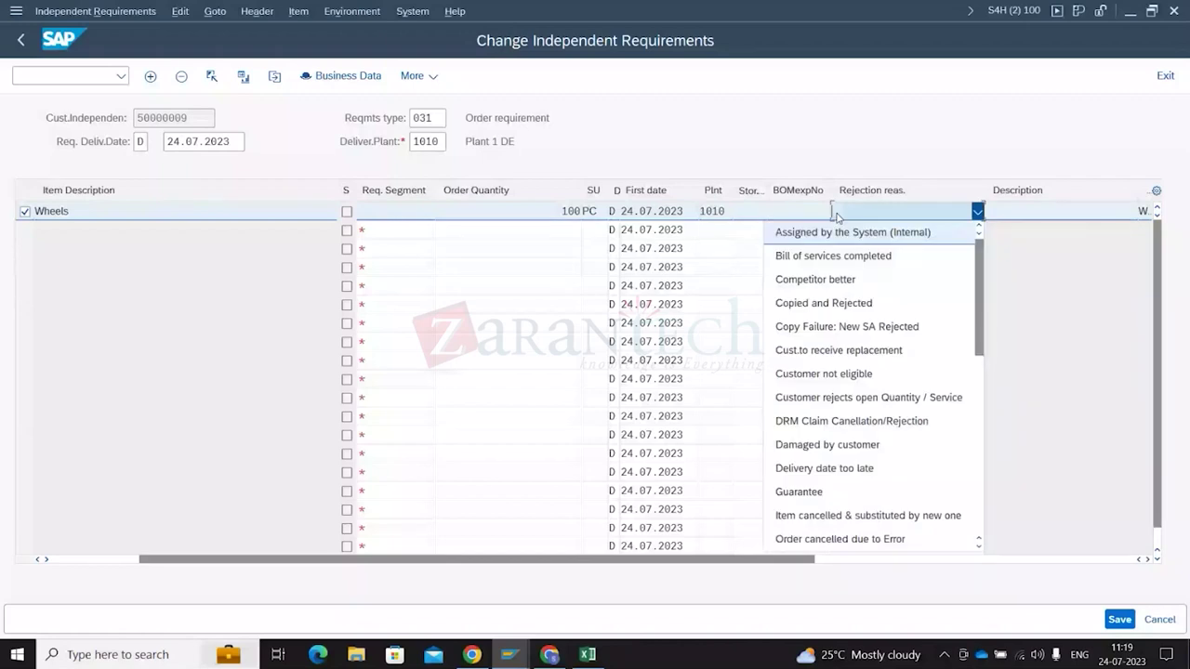
{"action": "left_click", "coordinate": [797, 211]}
{"action": "key", "text": "F4"}
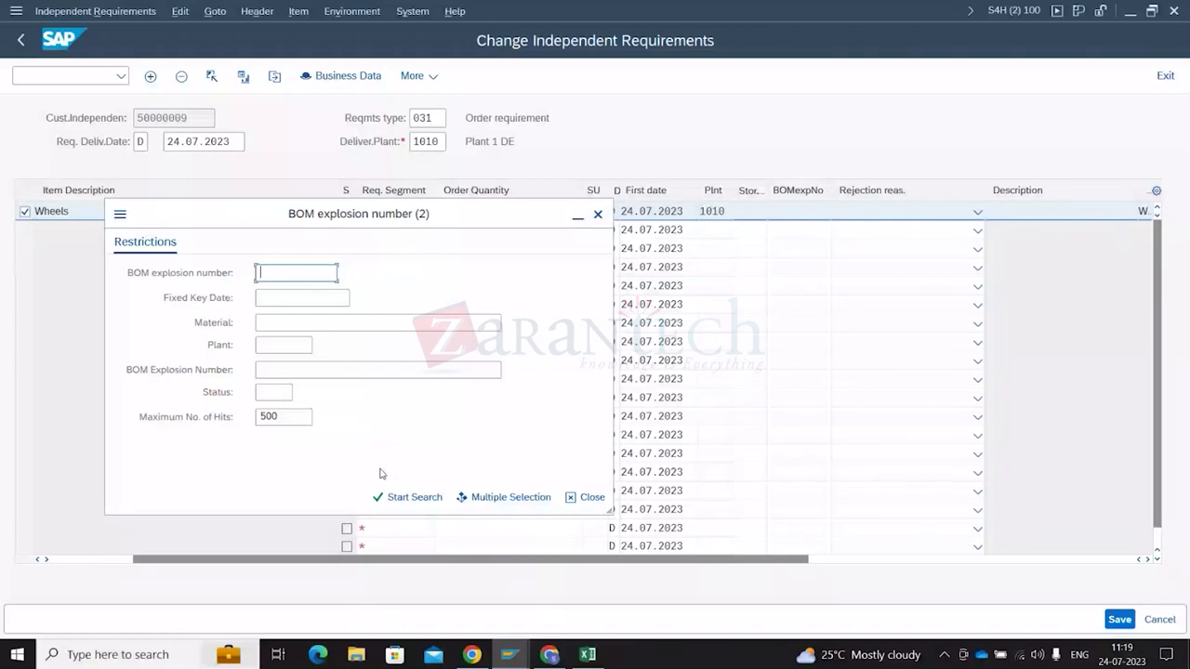
{"action": "left_click", "coordinate": [407, 498]}
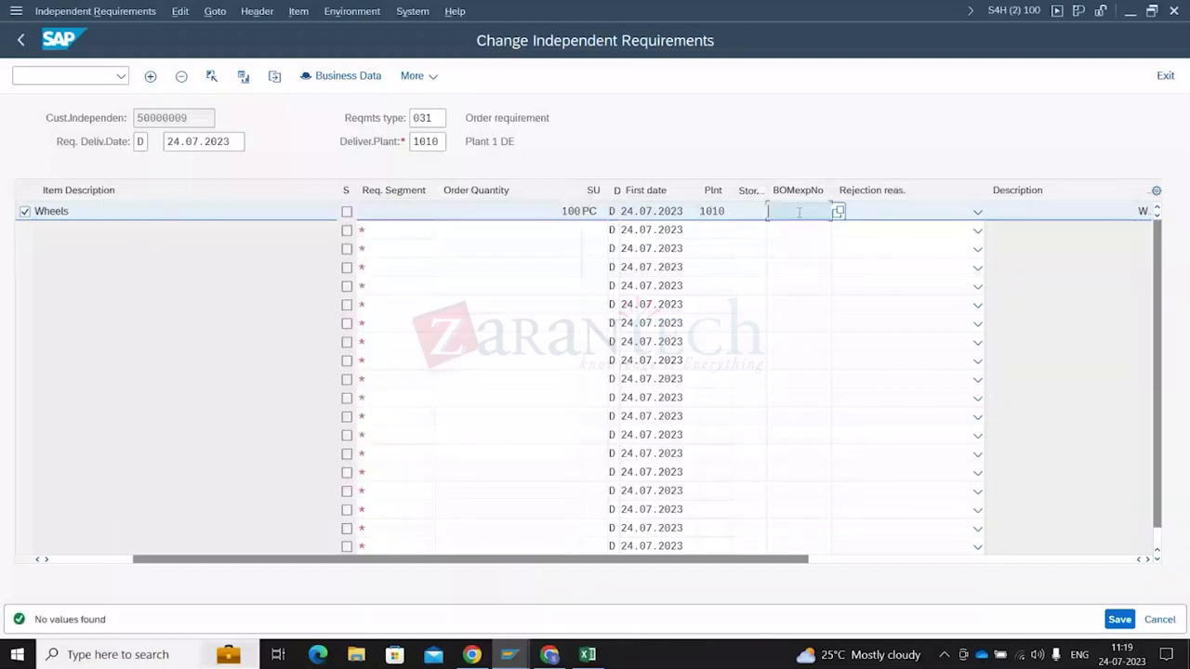
{"action": "key", "text": "Return"}
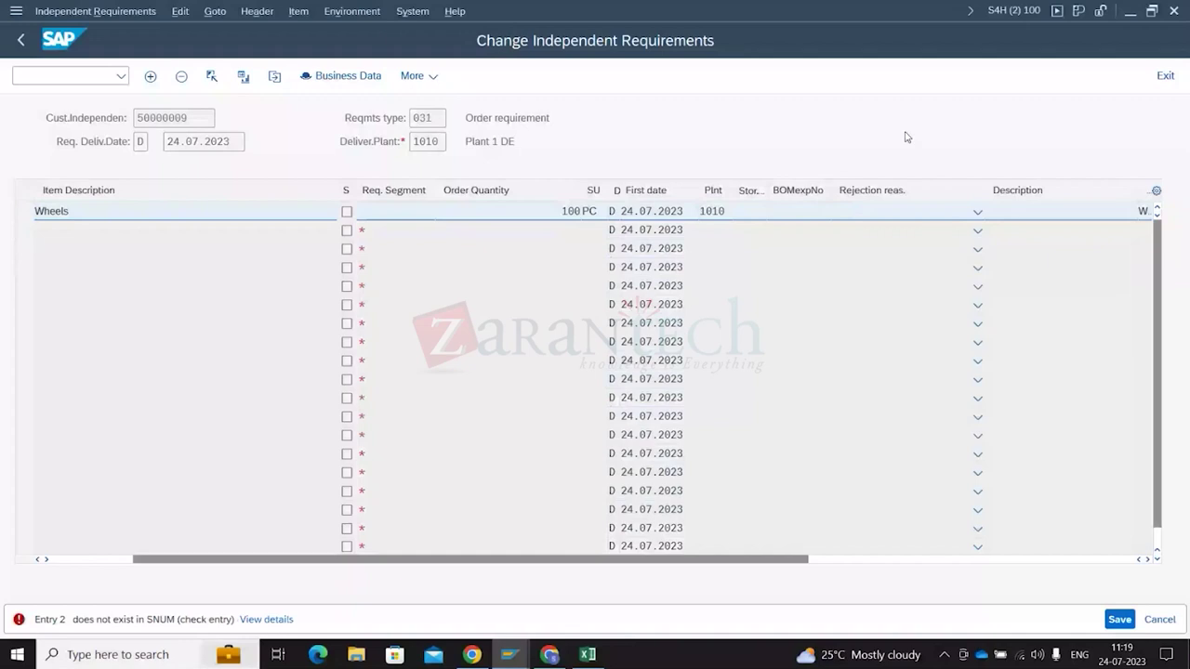
Search for BOM explosion numbers restricted to material FG126 and plant 1010, and close the search help
{"action": "key", "text": "F4"}
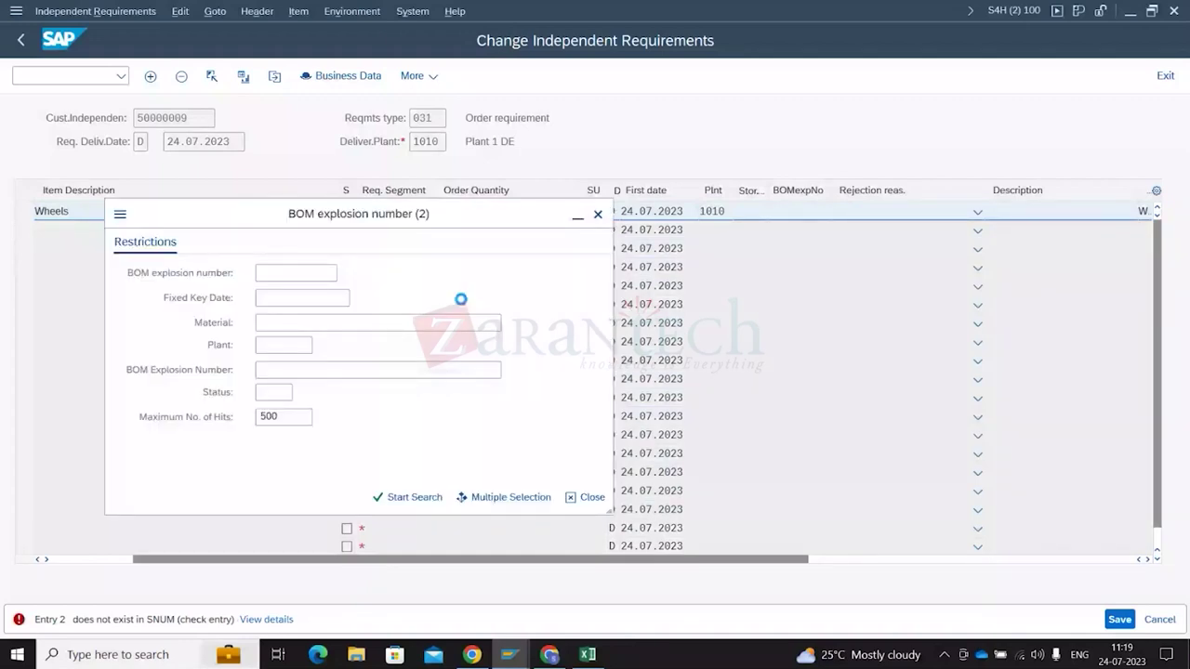
{"action": "left_click", "coordinate": [287, 323]}
{"action": "type", "text": "FG"}
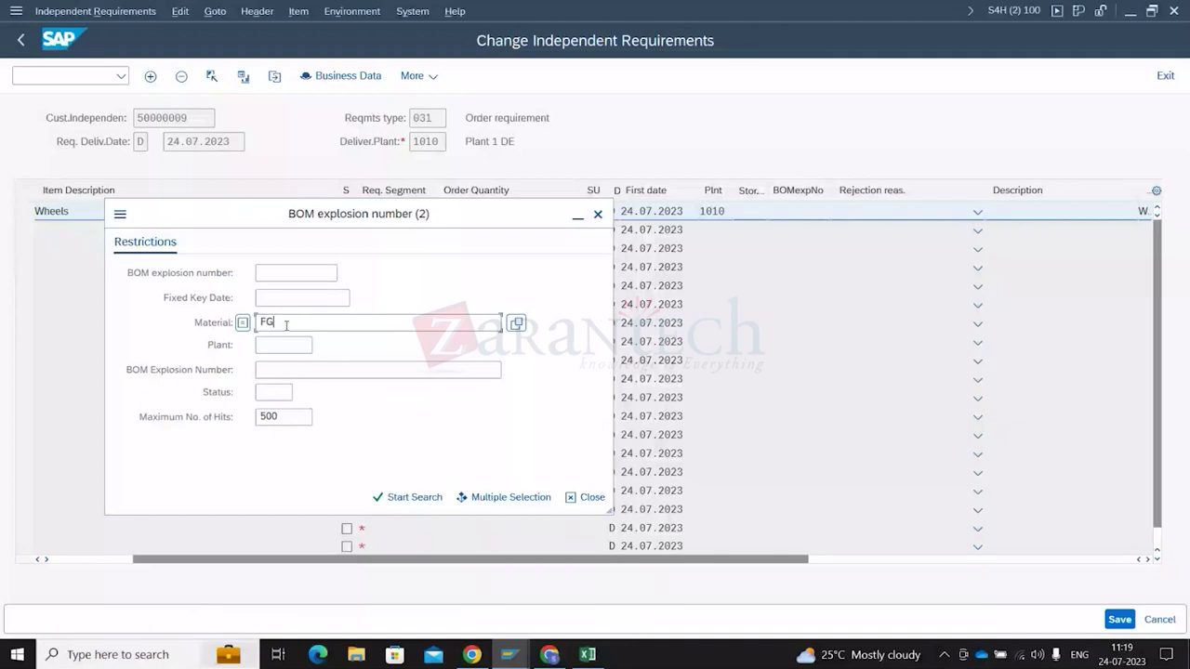
{"action": "type", "text": "126"}
{"action": "key", "text": "Tab"}
{"action": "type", "text": "1010"}
{"action": "left_click", "coordinate": [409, 497]}
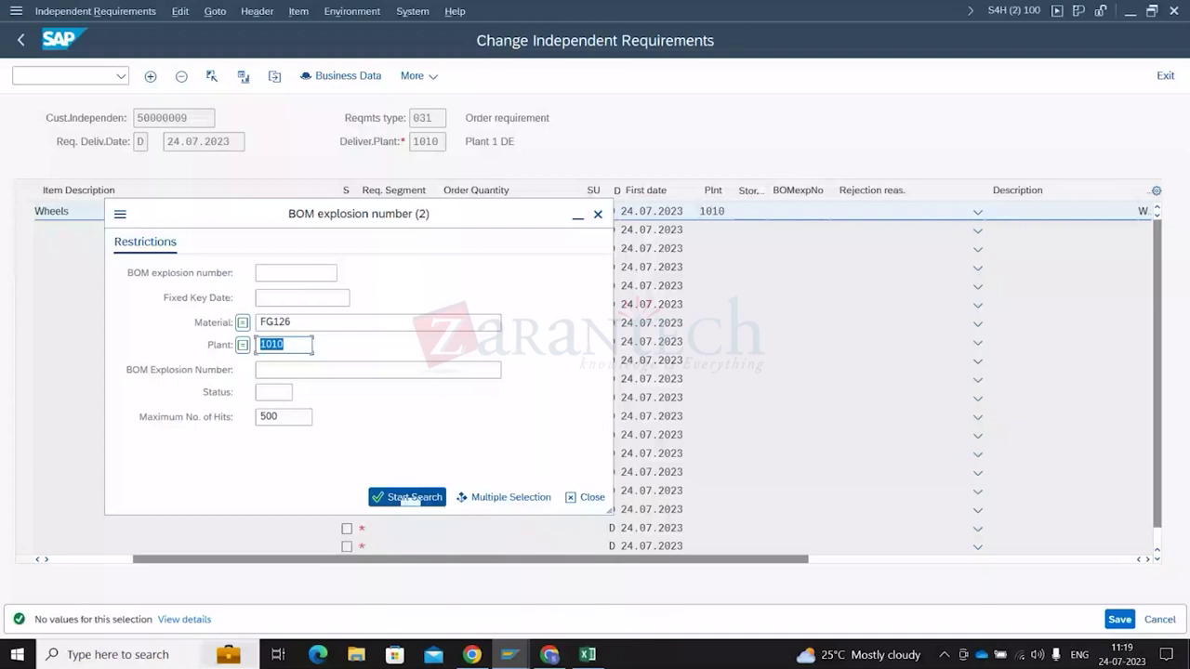
{"action": "left_click", "coordinate": [586, 498]}
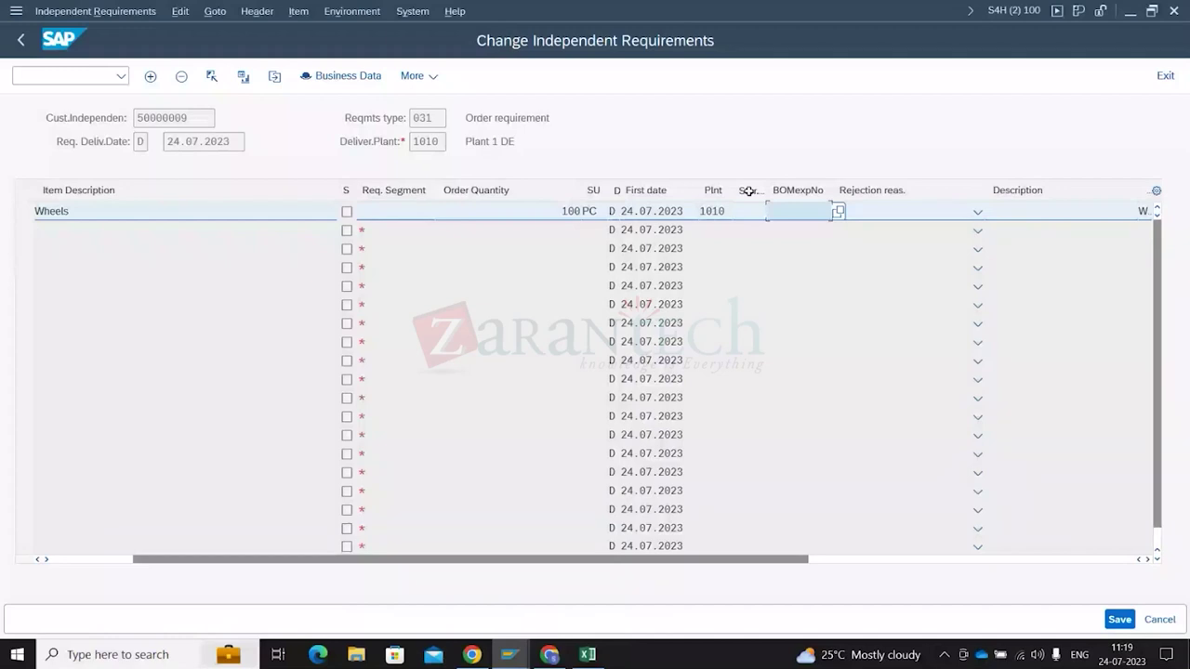
Save the customer independent requirement from its header data and return to the requirements plan selection
{"action": "key", "text": "alt+Tab"}
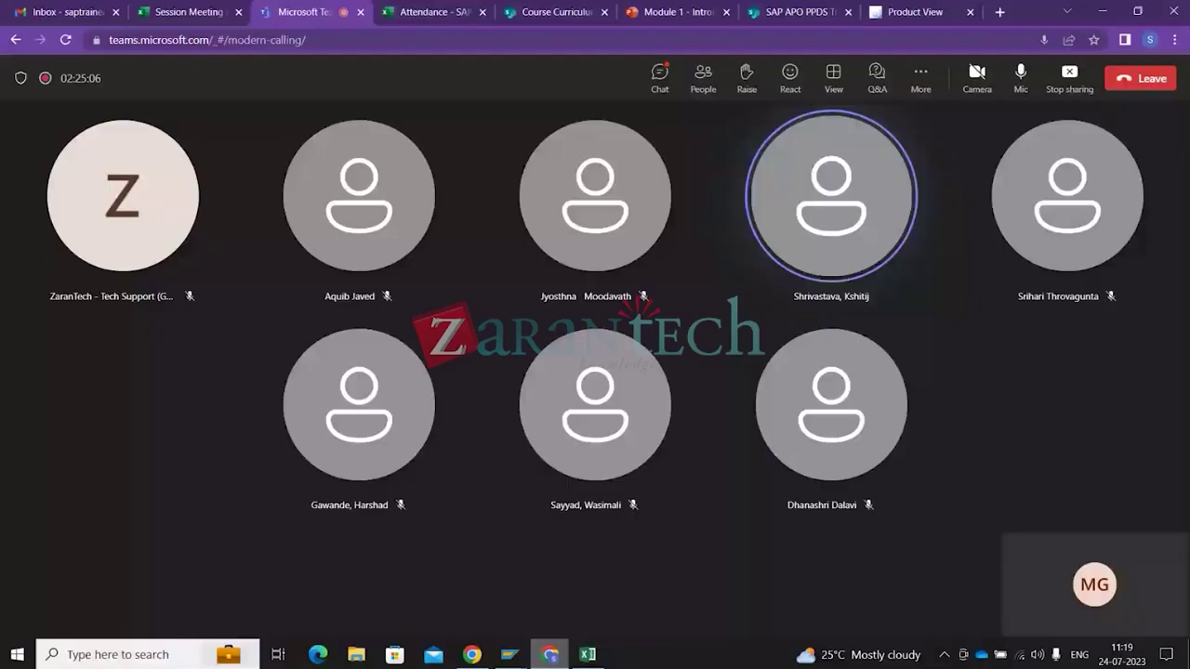
{"action": "key", "text": "alt+Tab"}
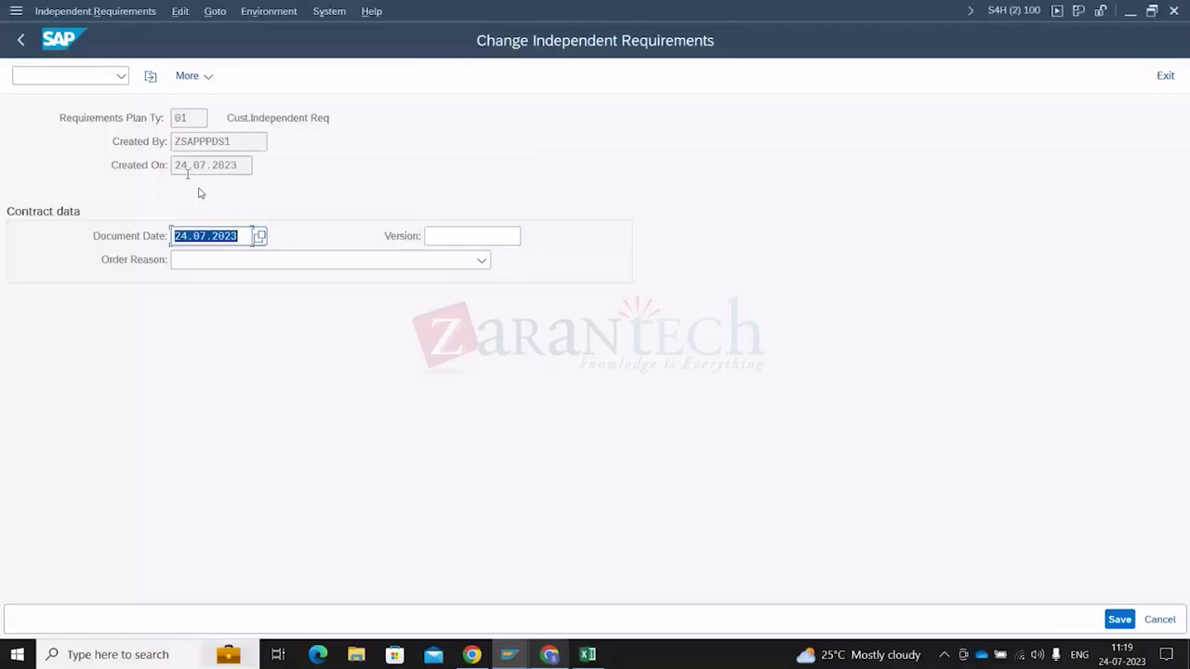
{"action": "left_click", "coordinate": [1119, 619]}
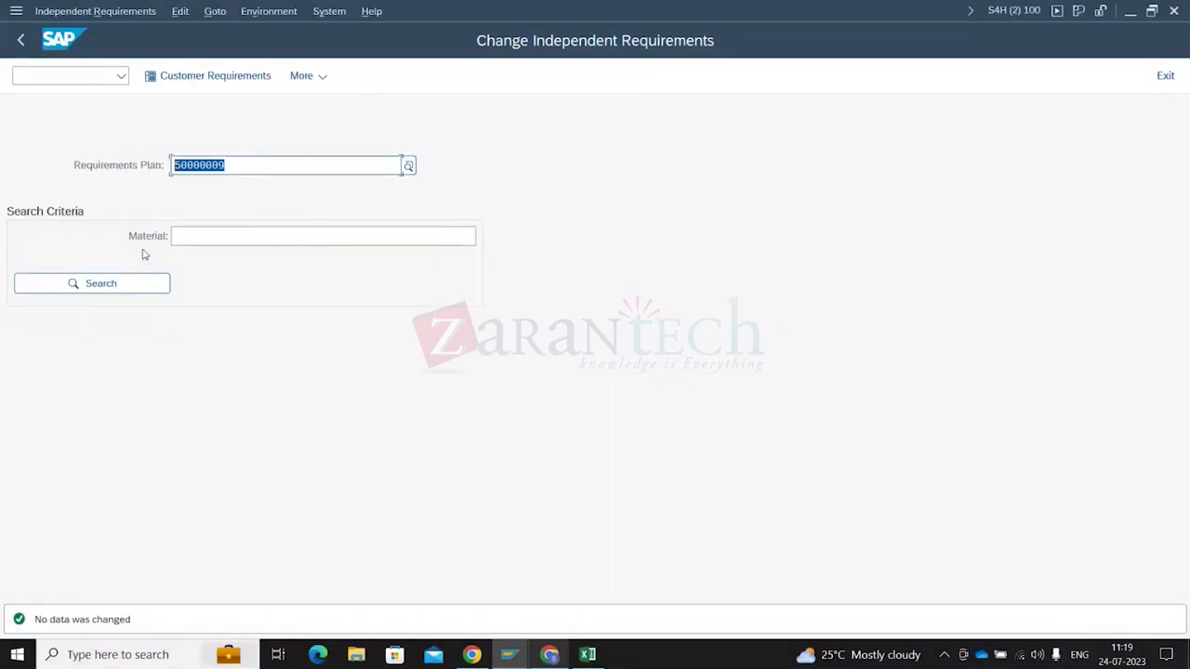
Open the customer independent requirement in change mode and try to display the configuration of its item details
{"action": "key", "text": "Return"}
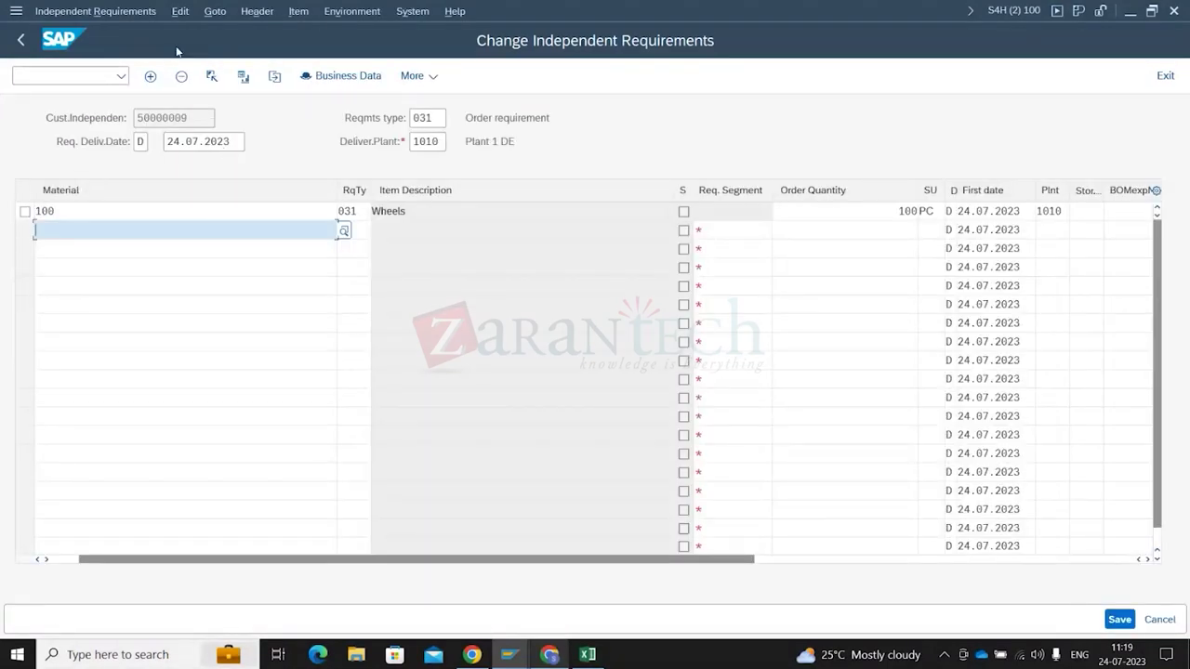
{"action": "left_click", "coordinate": [433, 78]}
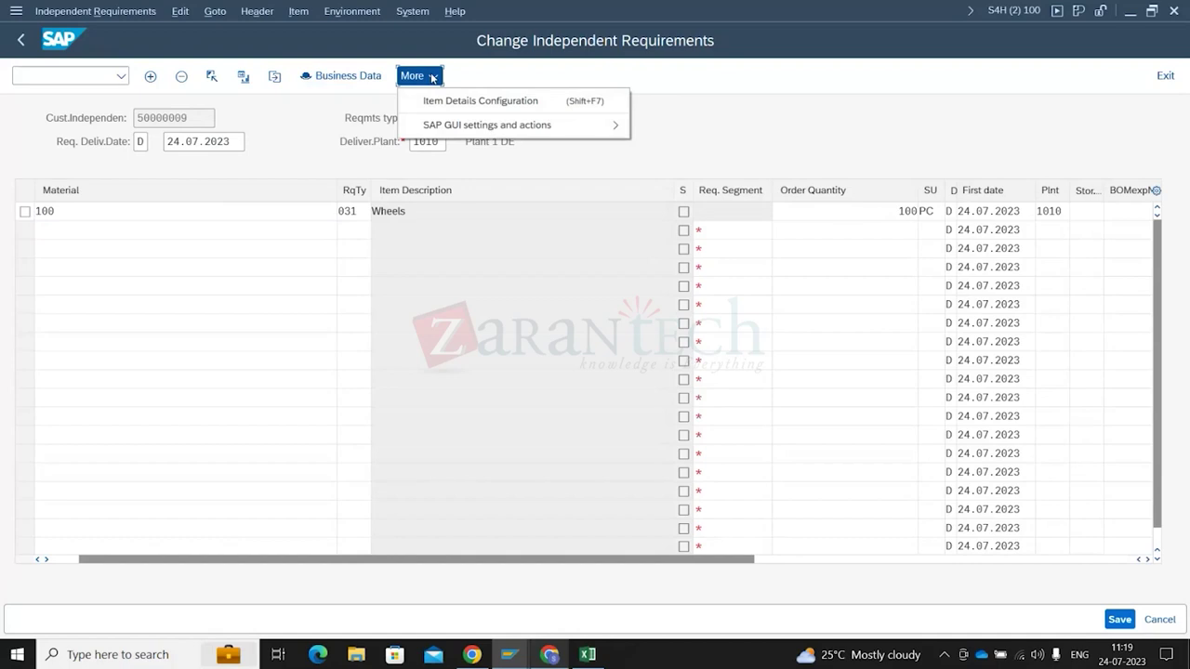
{"action": "left_click", "coordinate": [476, 100]}
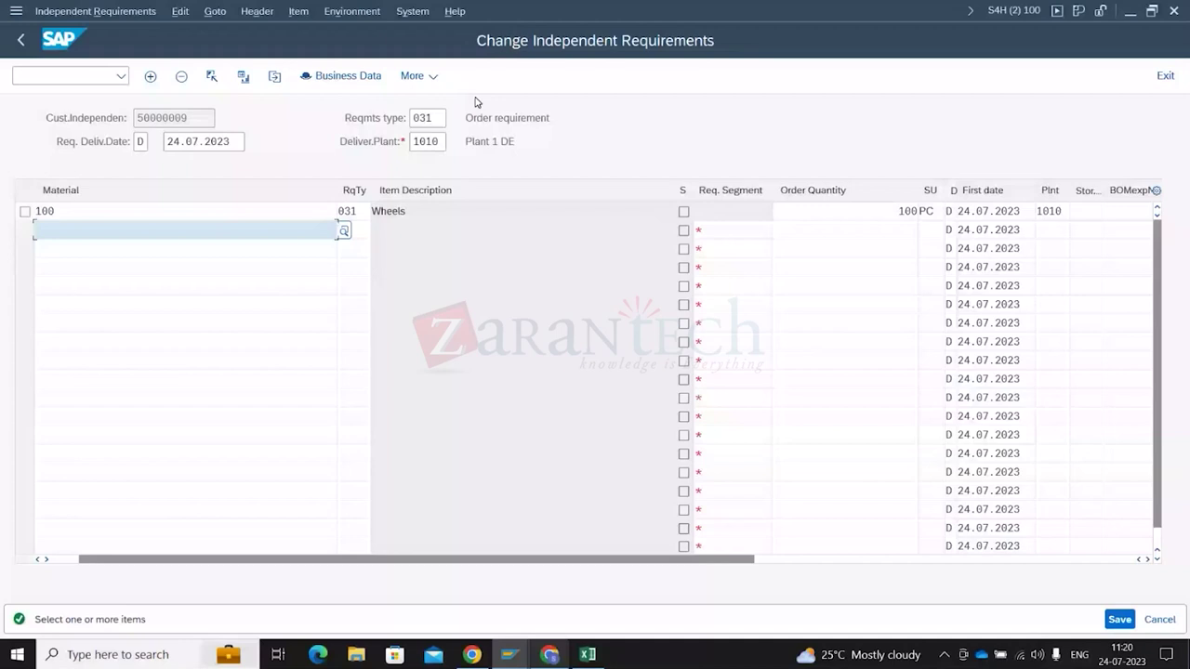
Check FG126's elements in the Product View session and return to the customer independent requirement
{"action": "mouse_move", "coordinate": [518, 662]}
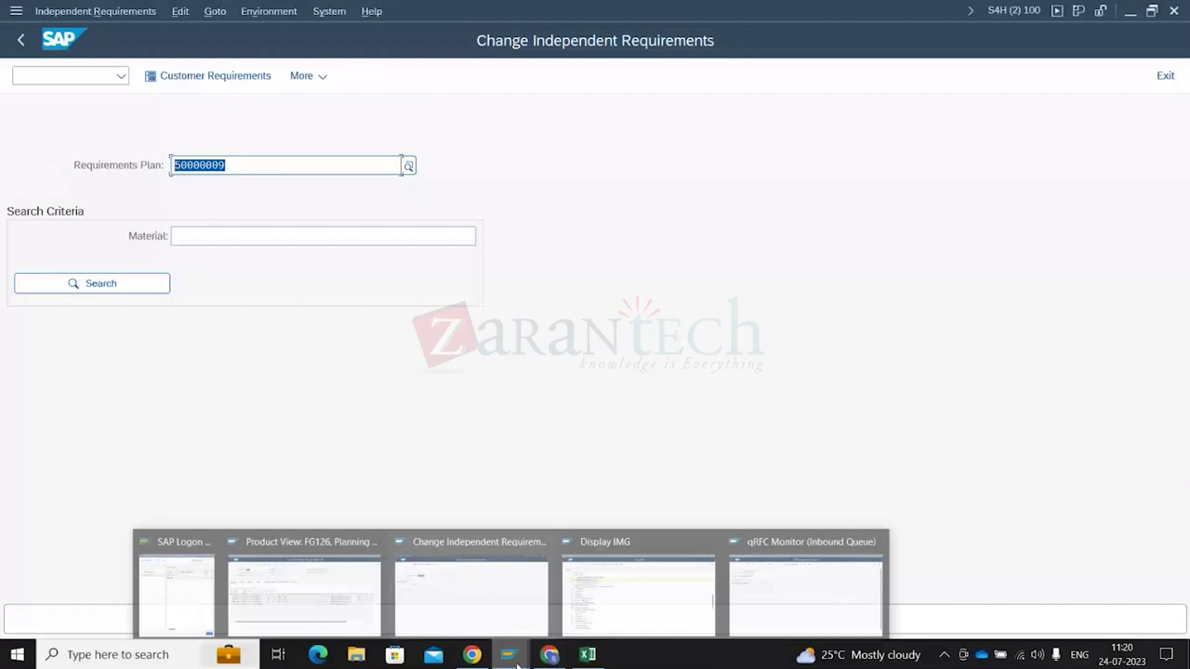
{"action": "left_click", "coordinate": [305, 585]}
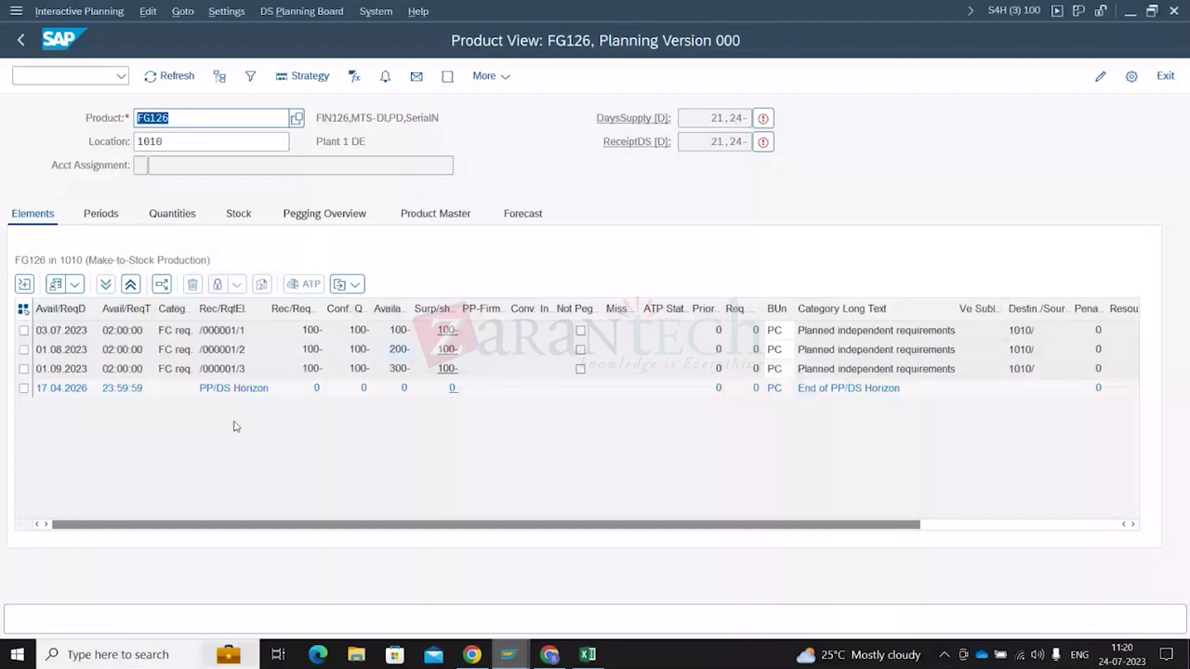
{"action": "key", "text": "alt+Tab"}
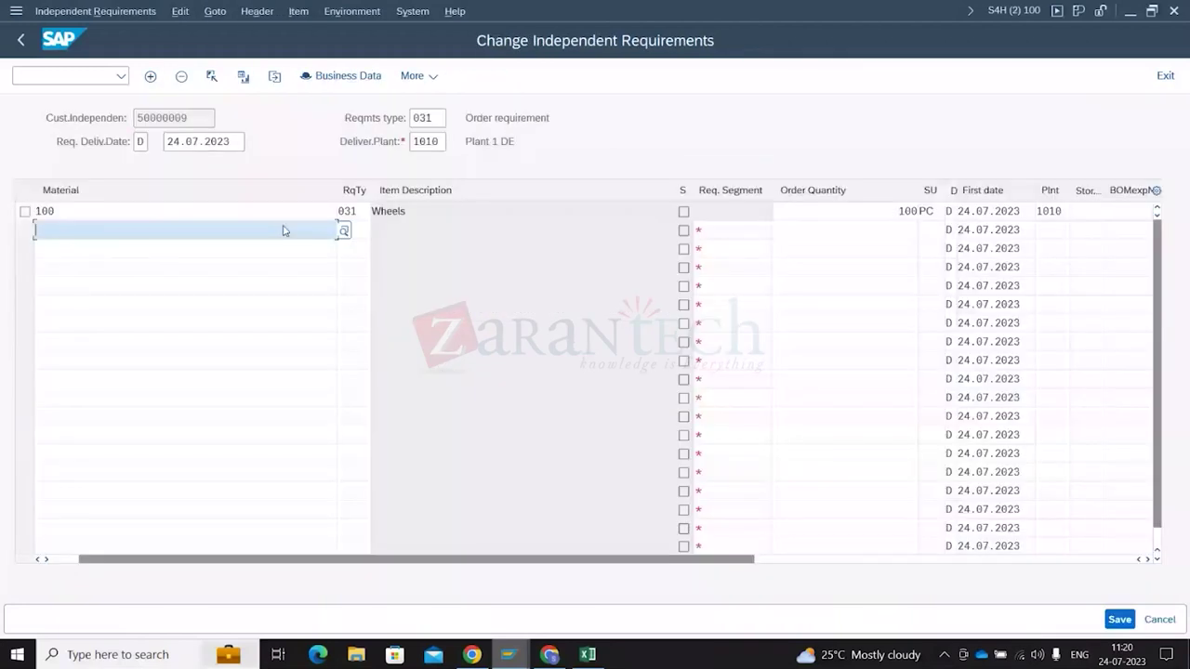
Replace the material of the Wheels item with FG126 and save the customer independent requirement
{"action": "left_click", "coordinate": [134, 211]}
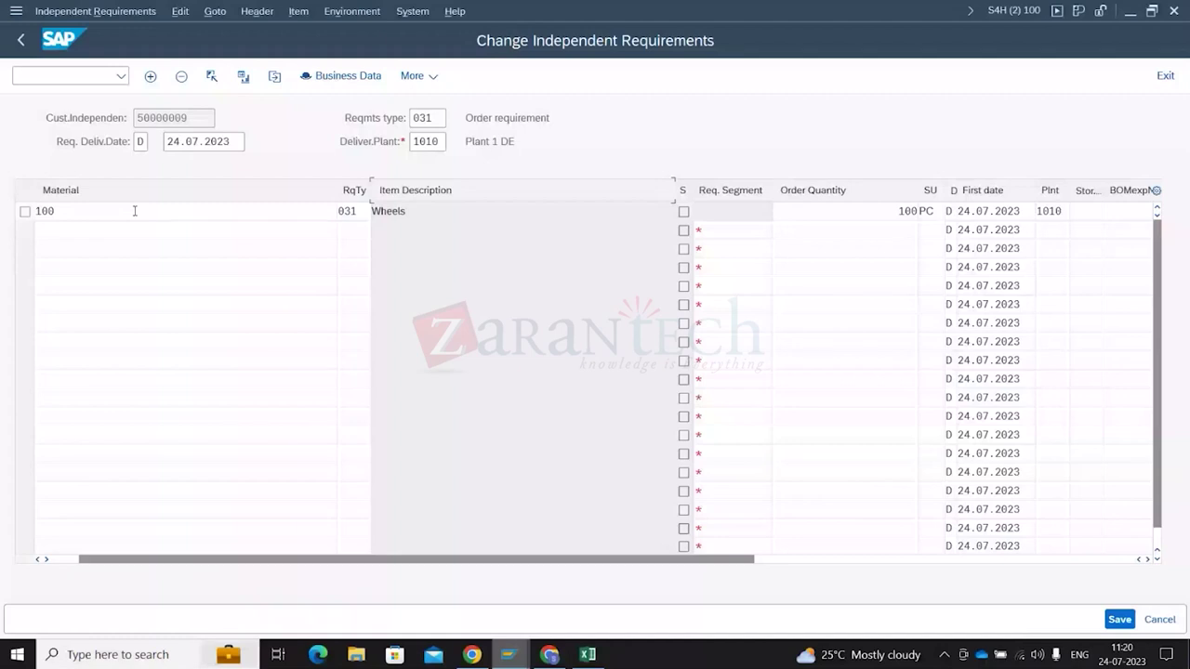
{"action": "left_click", "coordinate": [66, 211]}
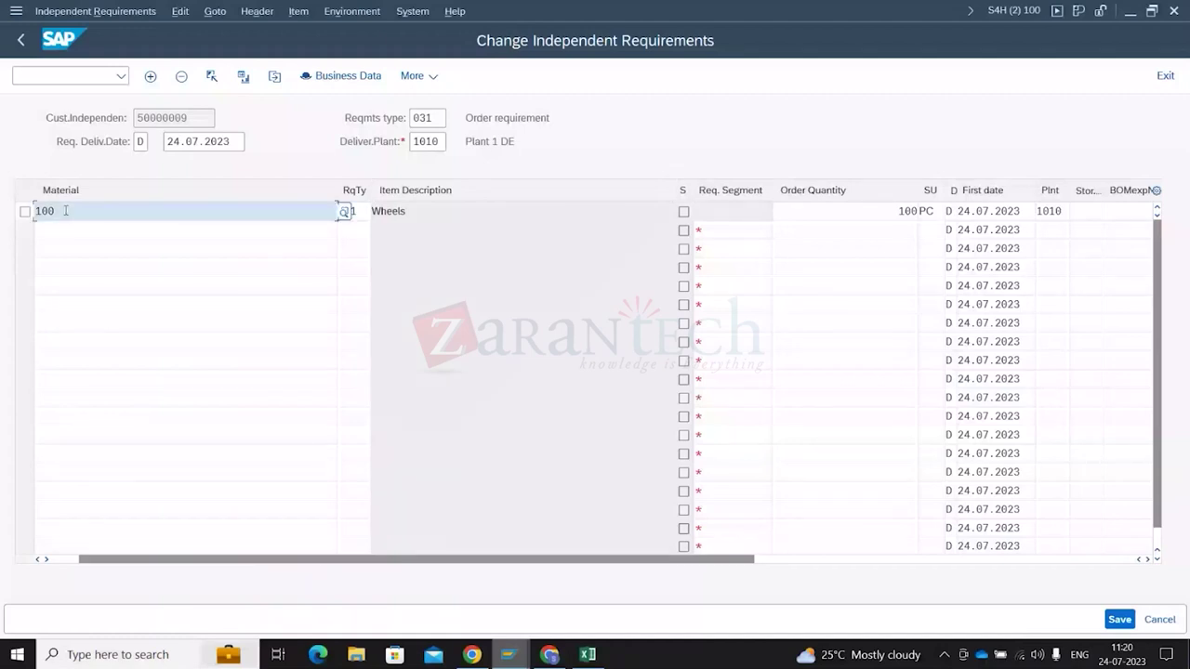
{"action": "type", "text": "Fg12"}
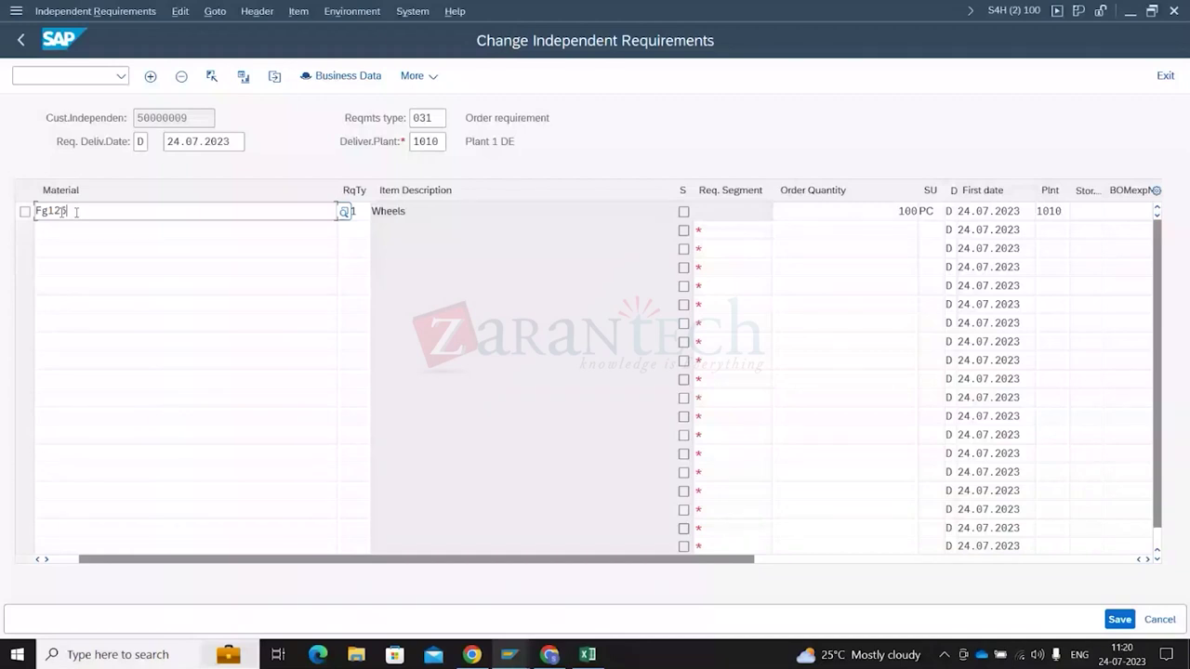
{"action": "type", "text": "6"}
{"action": "key", "text": "Return"}
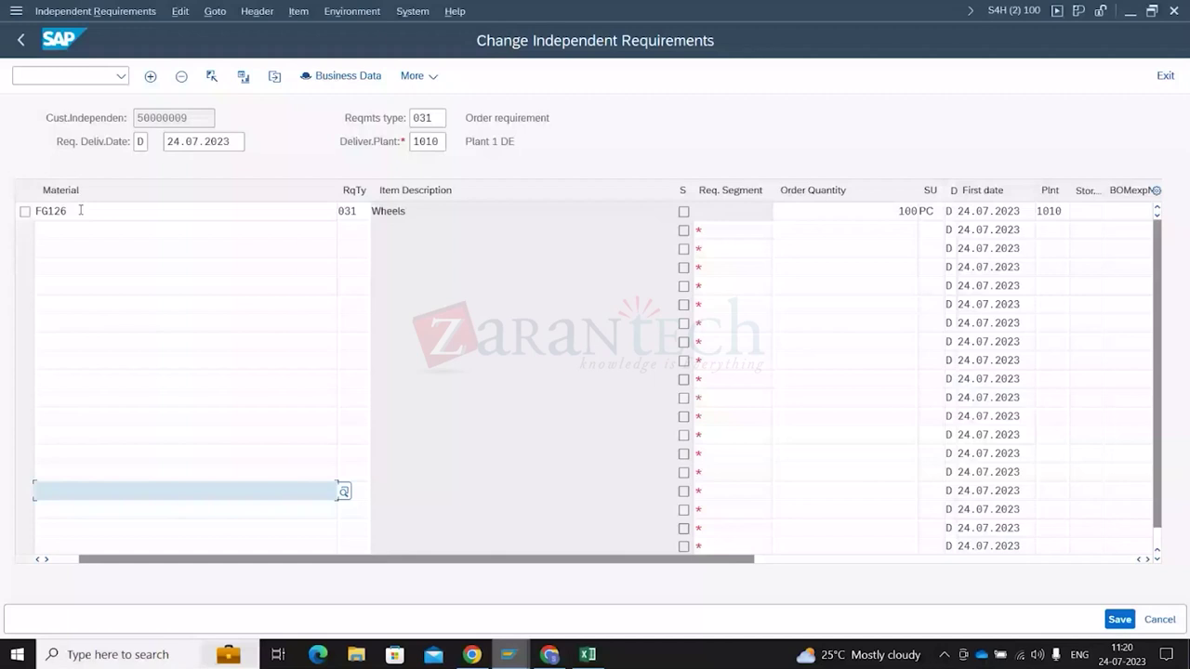
{"action": "key", "text": "Return"}
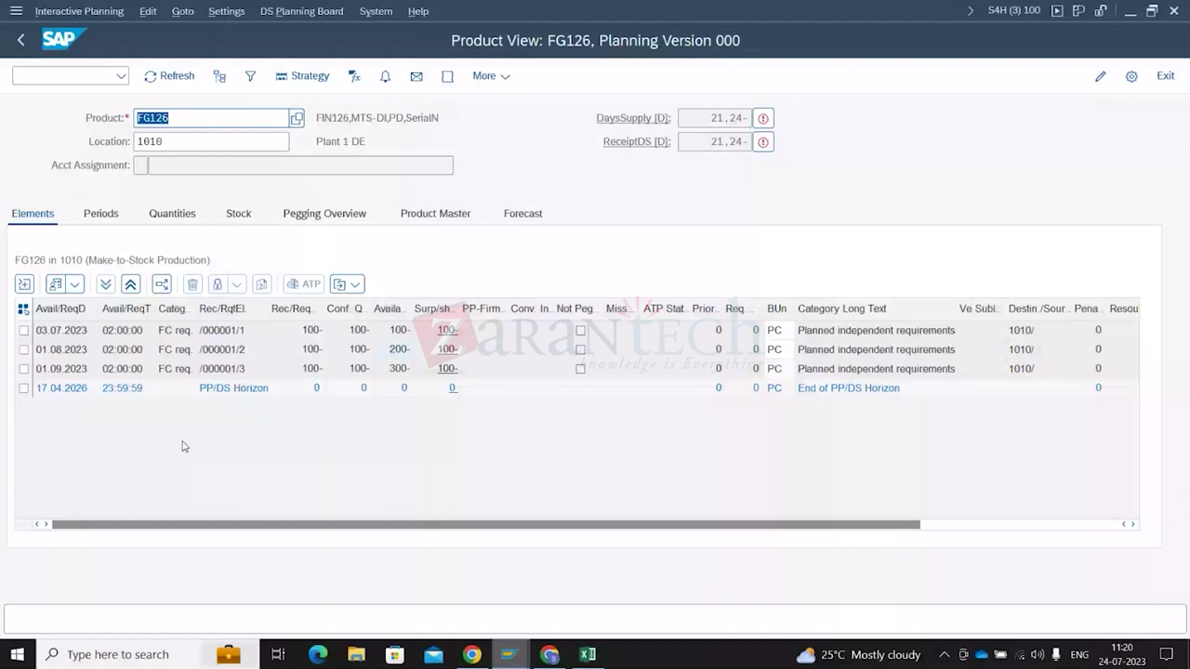
Reload FG126's Product View and compare its elements with the saved customer independent requirement
{"action": "key", "text": "Return"}
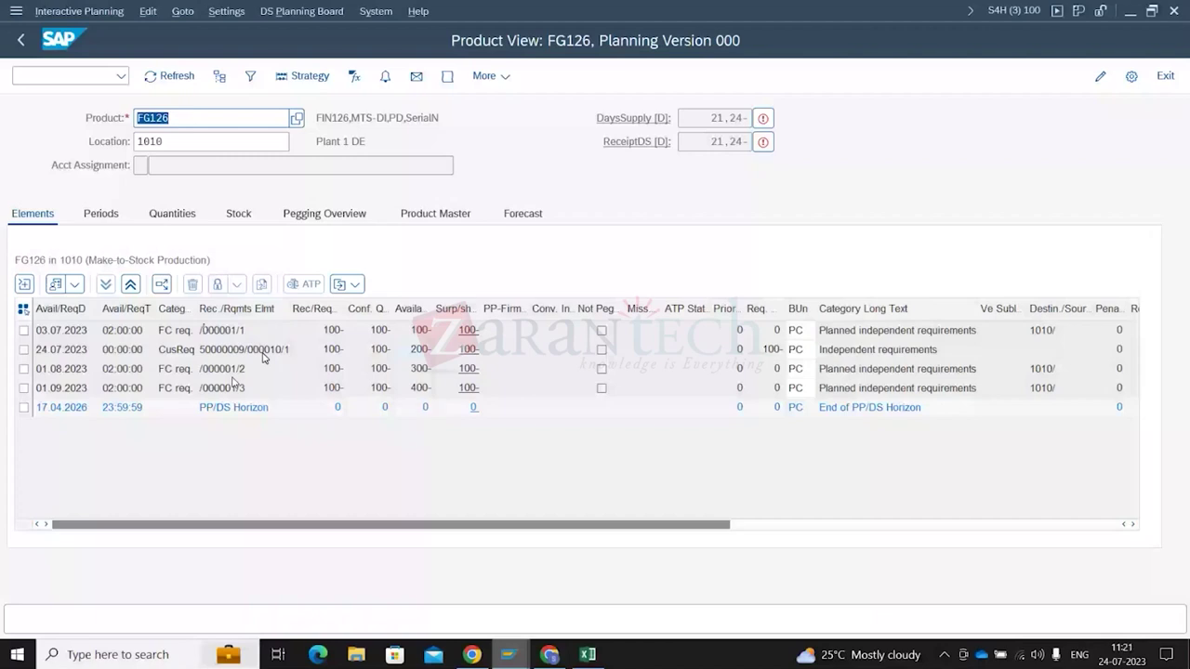
{"action": "key", "text": "alt+Tab"}
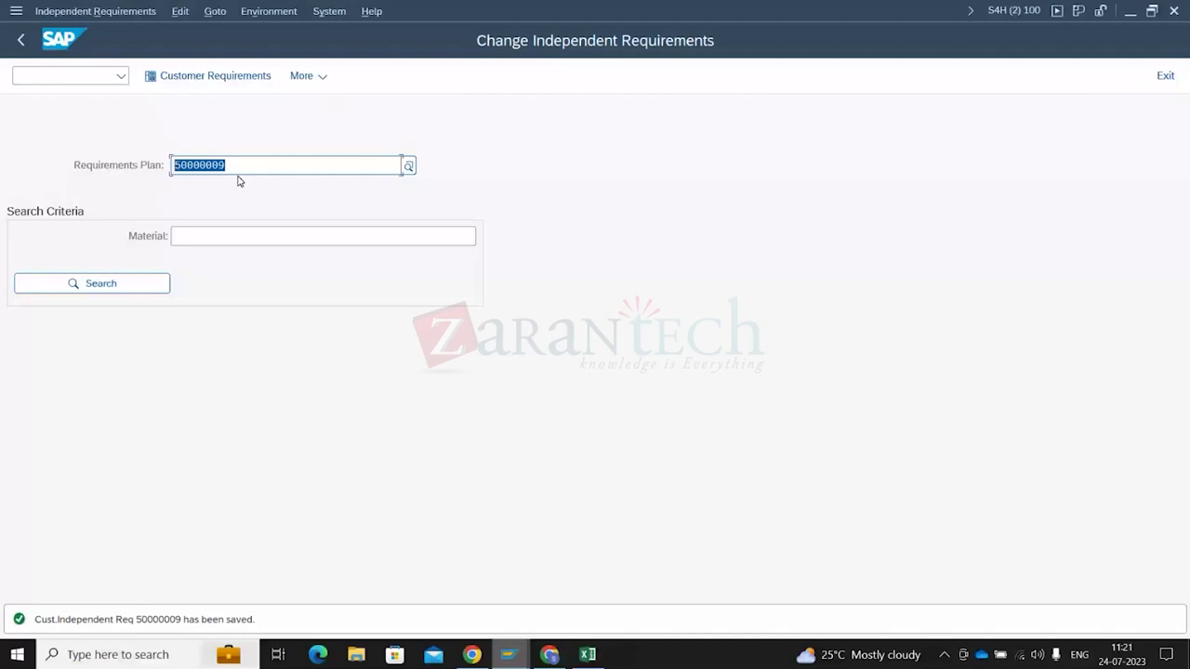
{"action": "key", "text": "alt+Tab"}
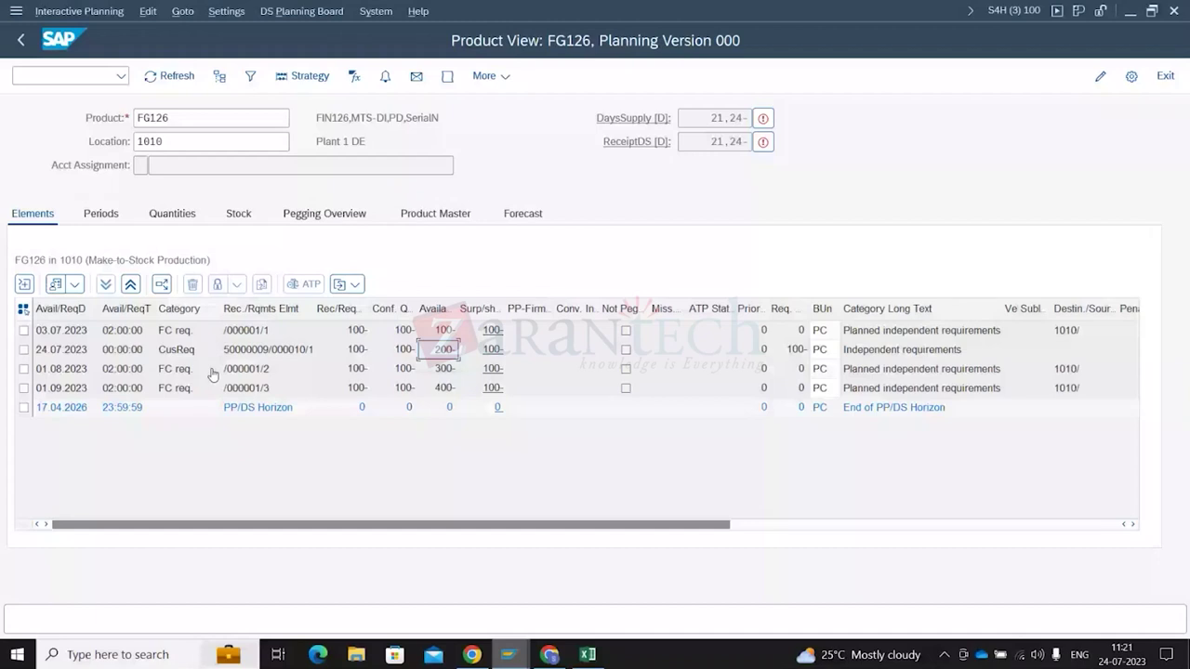
Switch FG126's Product View to change mode and check today's date in the system calendar
{"action": "key", "text": "Home"}
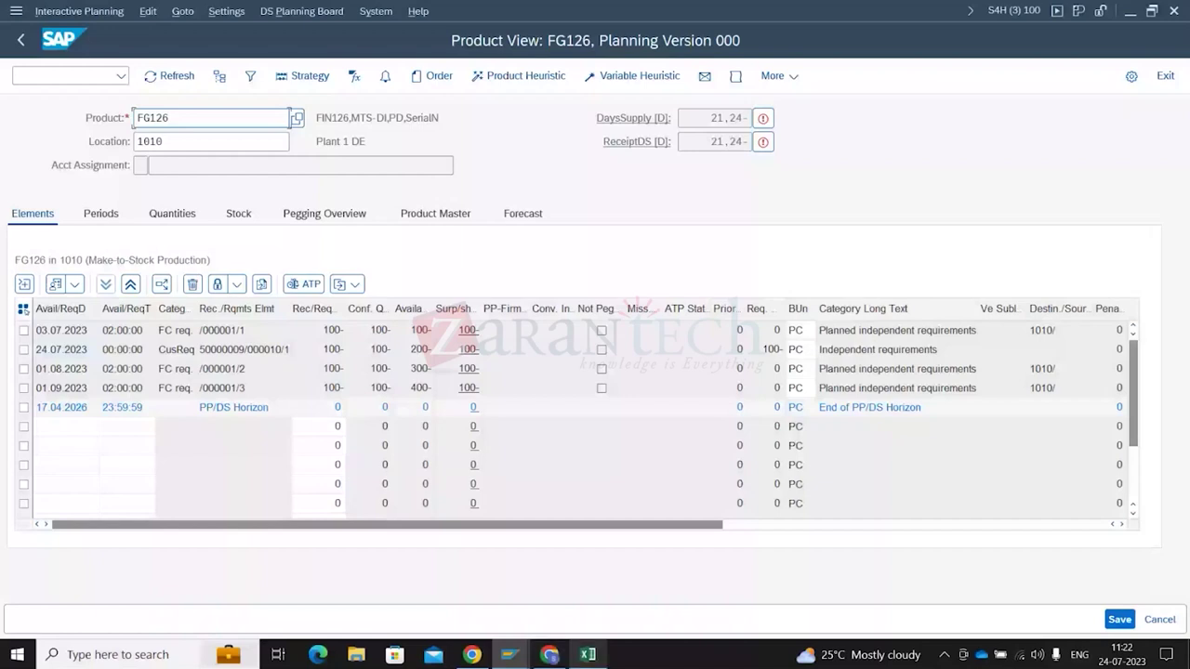
{"action": "left_click", "coordinate": [1125, 660]}
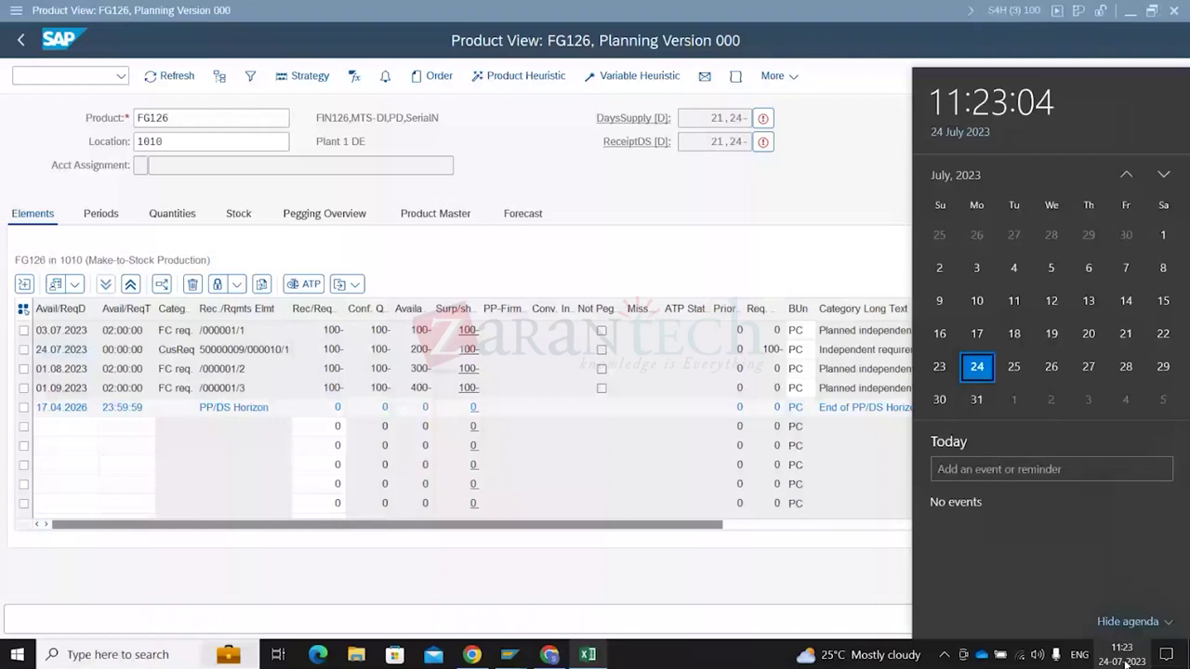
{"action": "left_click", "coordinate": [817, 194]}
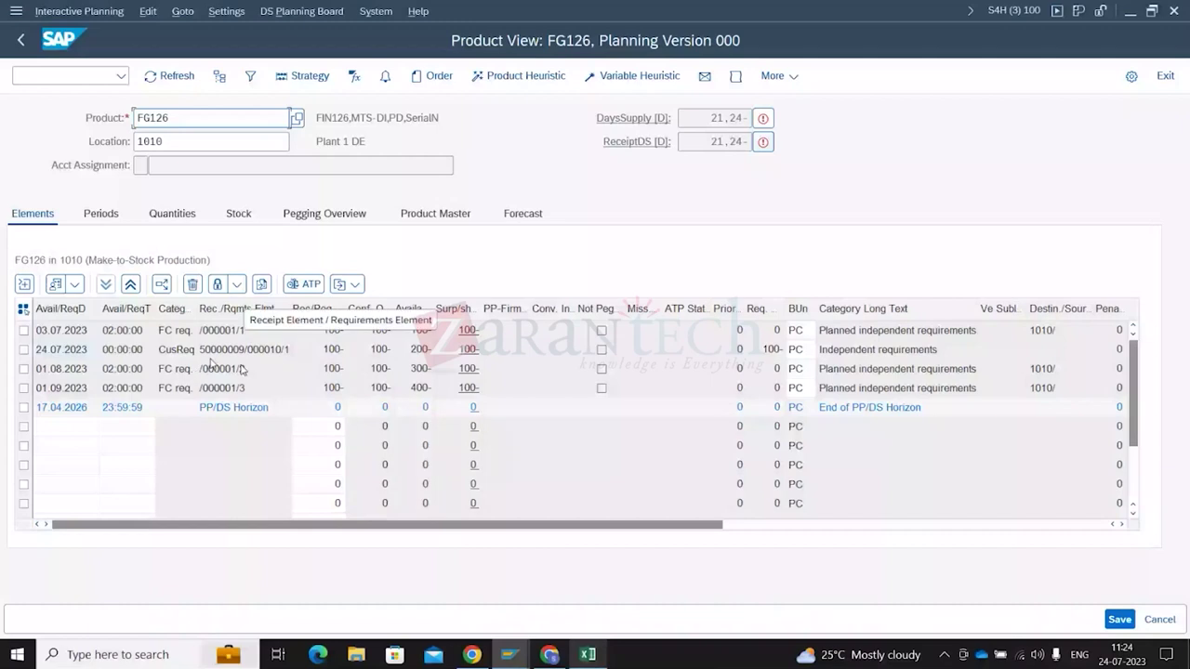
Add a new requirement element for FG126 dated 10.08.2023 with a quantity of 1000 PC, correcting the date format
{"action": "left_click", "coordinate": [74, 427]}
{"action": "type", "text": "10.08"}
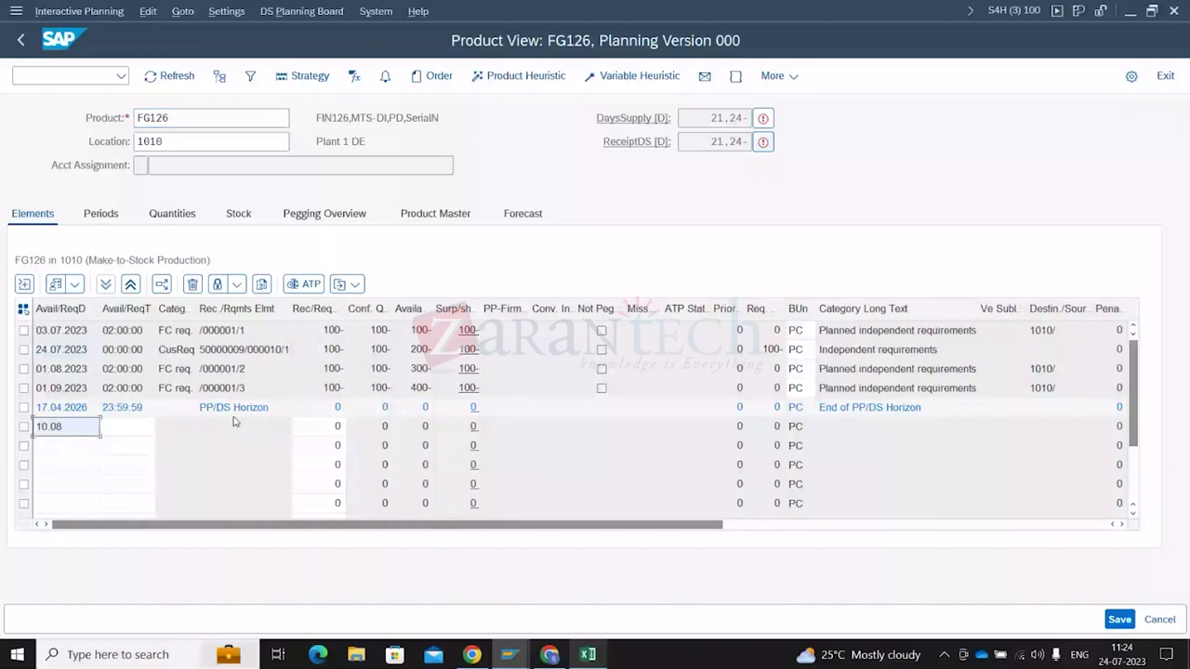
{"action": "type", "text": "/2023"}
{"action": "left_click", "coordinate": [322, 429]}
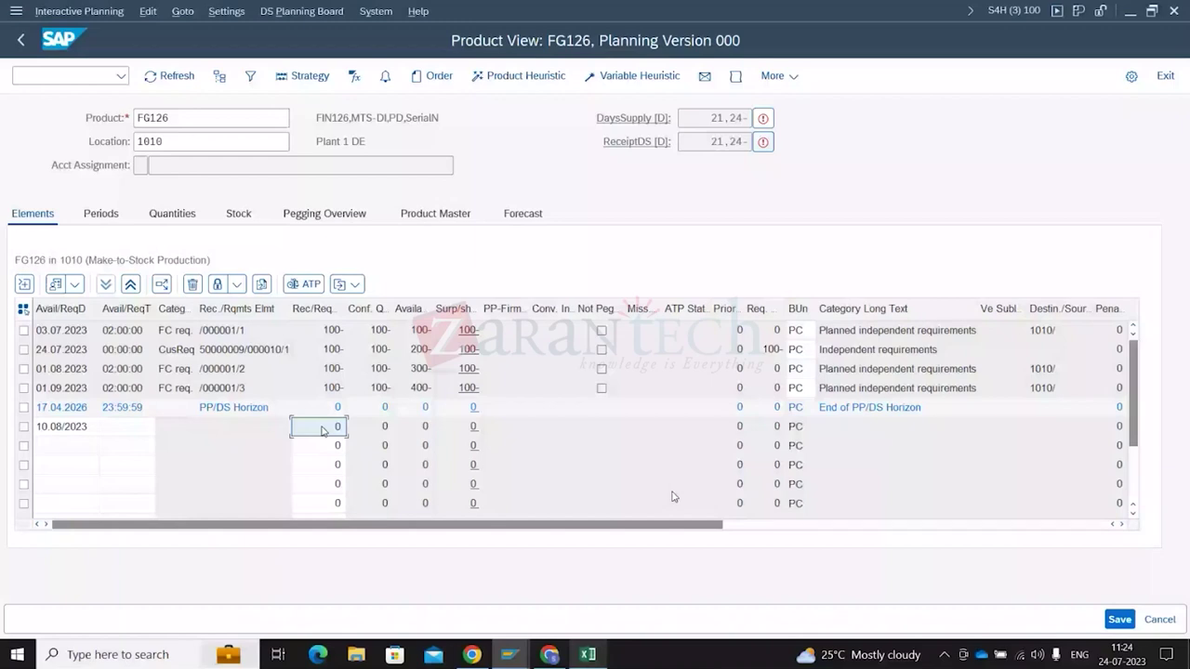
{"action": "type", "text": "1000"}
{"action": "key", "text": "Return"}
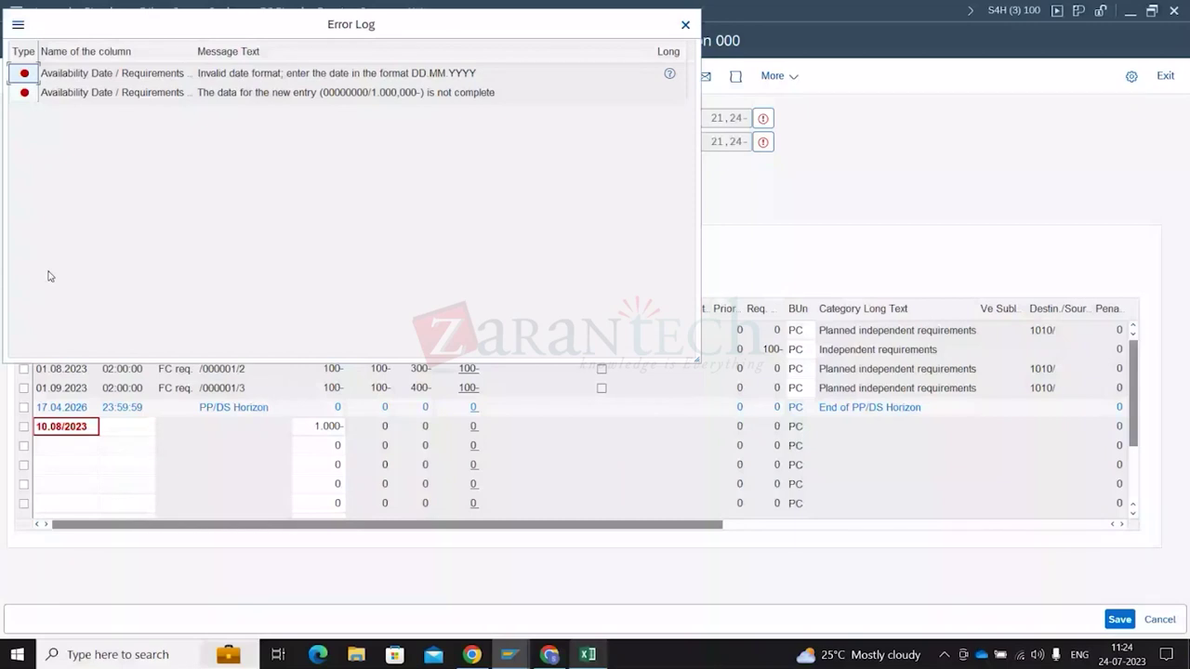
{"action": "key", "text": "Escape"}
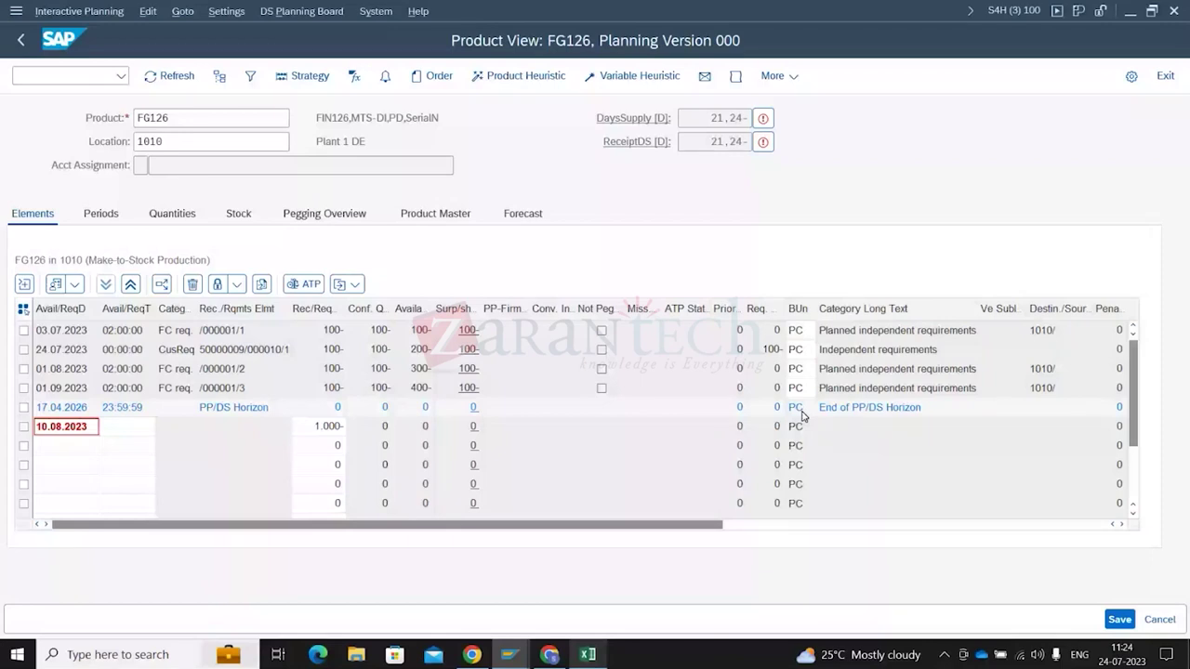
{"action": "key", "text": "Return"}
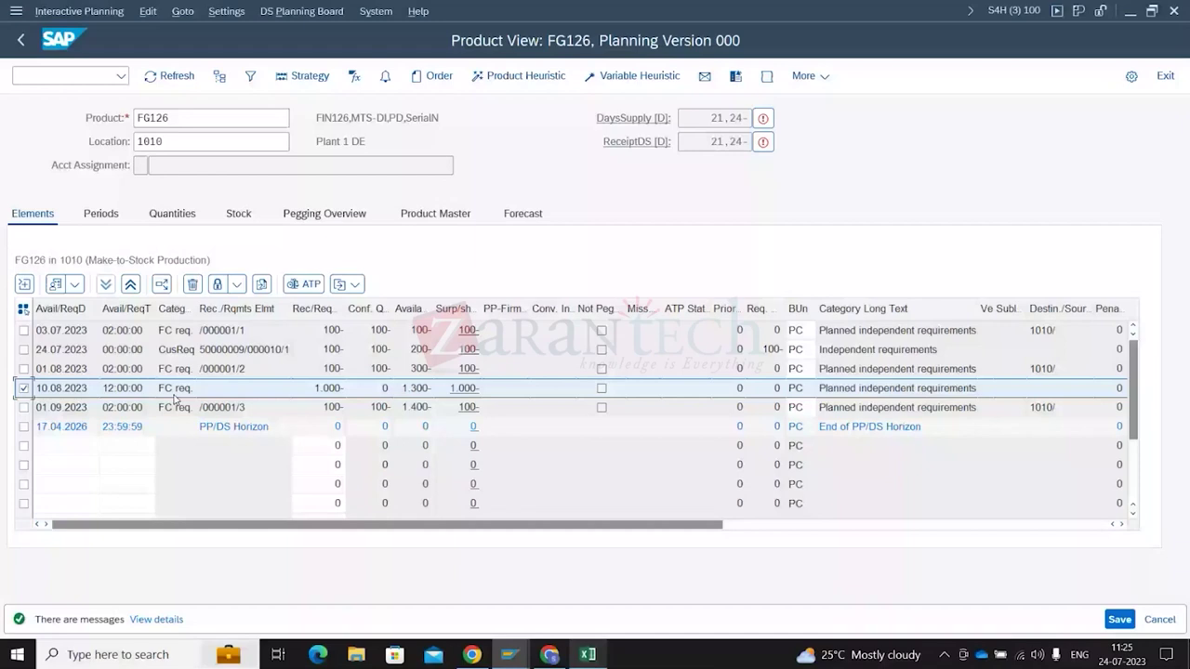
Try to delete the planned independent requirement dated 03.07.2023 from FG126's elements
{"action": "left_click", "coordinate": [197, 472]}
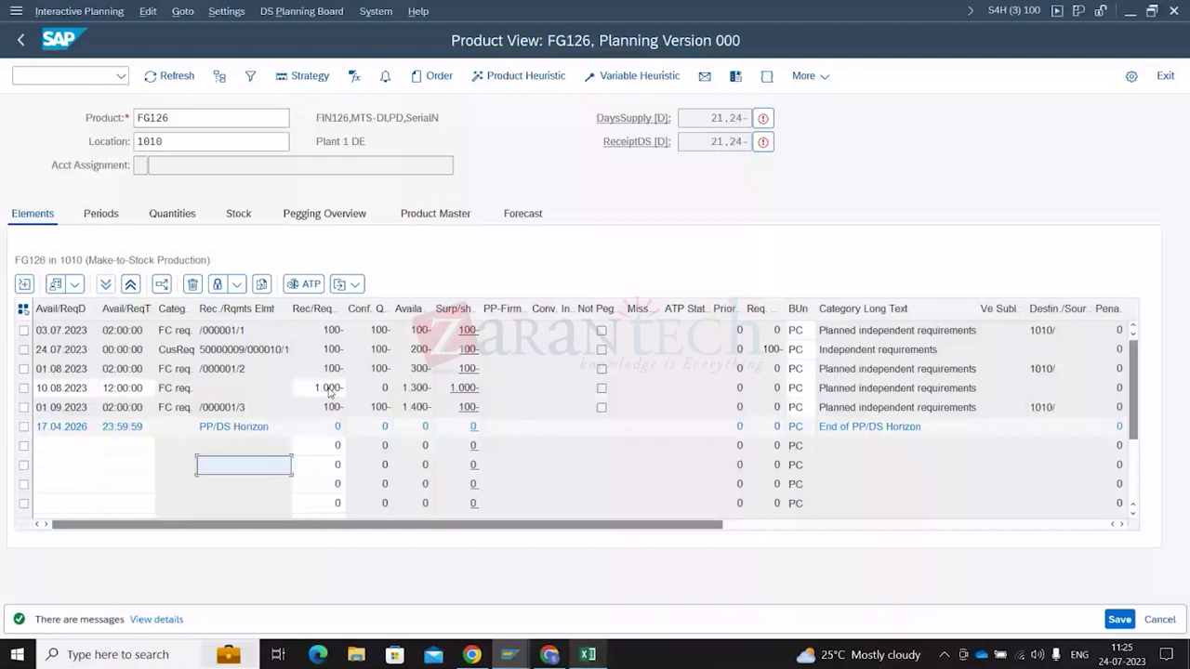
{"action": "left_click", "coordinate": [22, 389]}
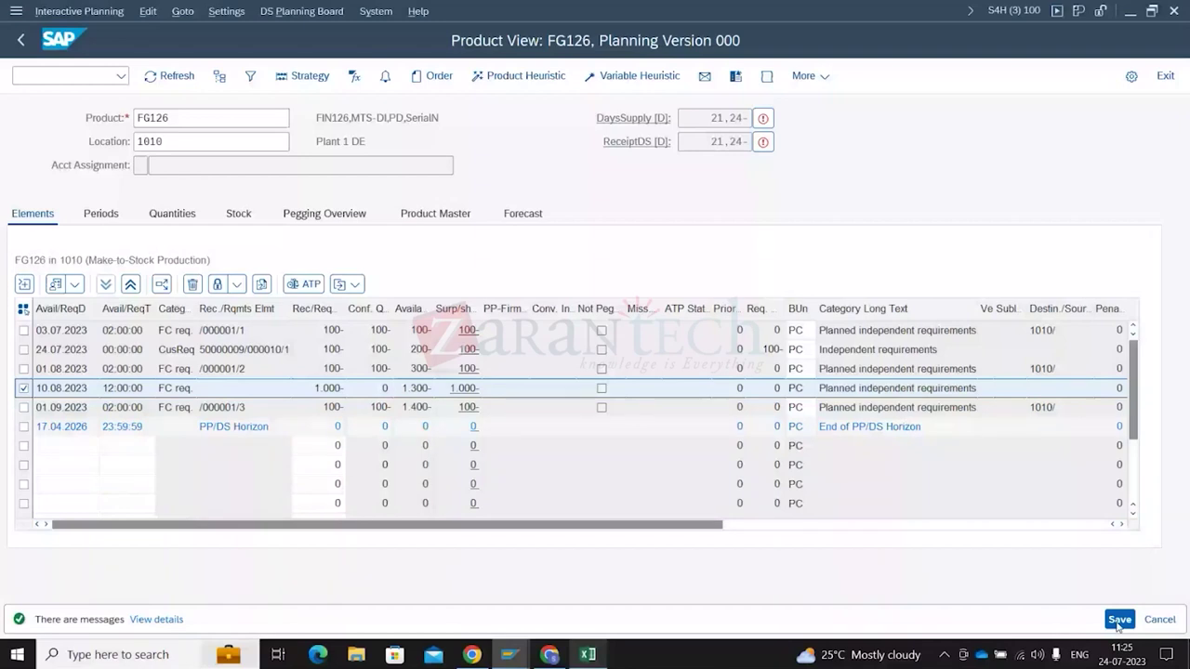
{"action": "left_click", "coordinate": [193, 284]}
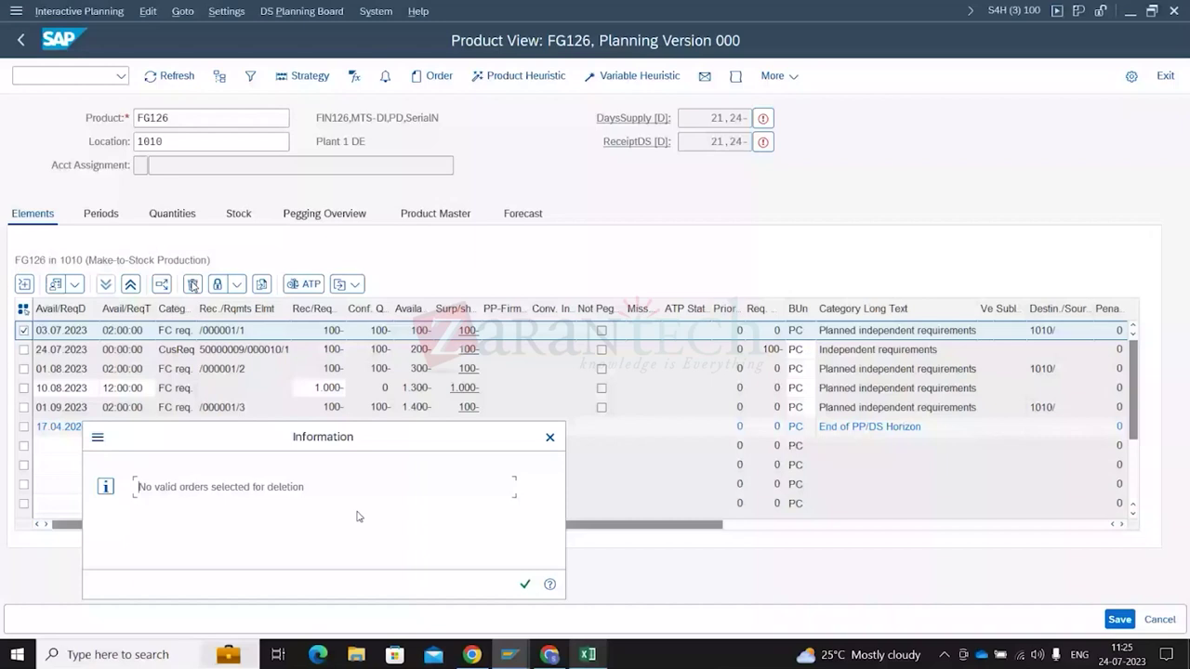
{"action": "key", "text": "Return"}
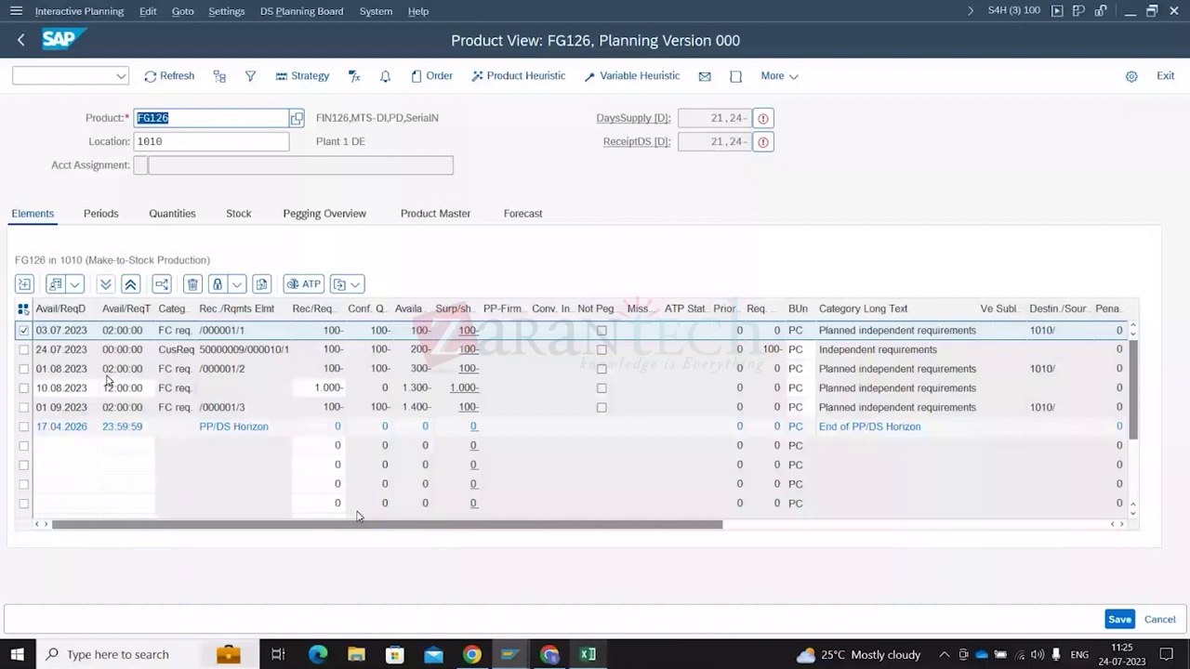
Try to delete all of FG126's elements at once, and refresh the Product View
{"action": "key", "text": "alt+Tab"}
{"action": "left_click", "coordinate": [179, 389]}
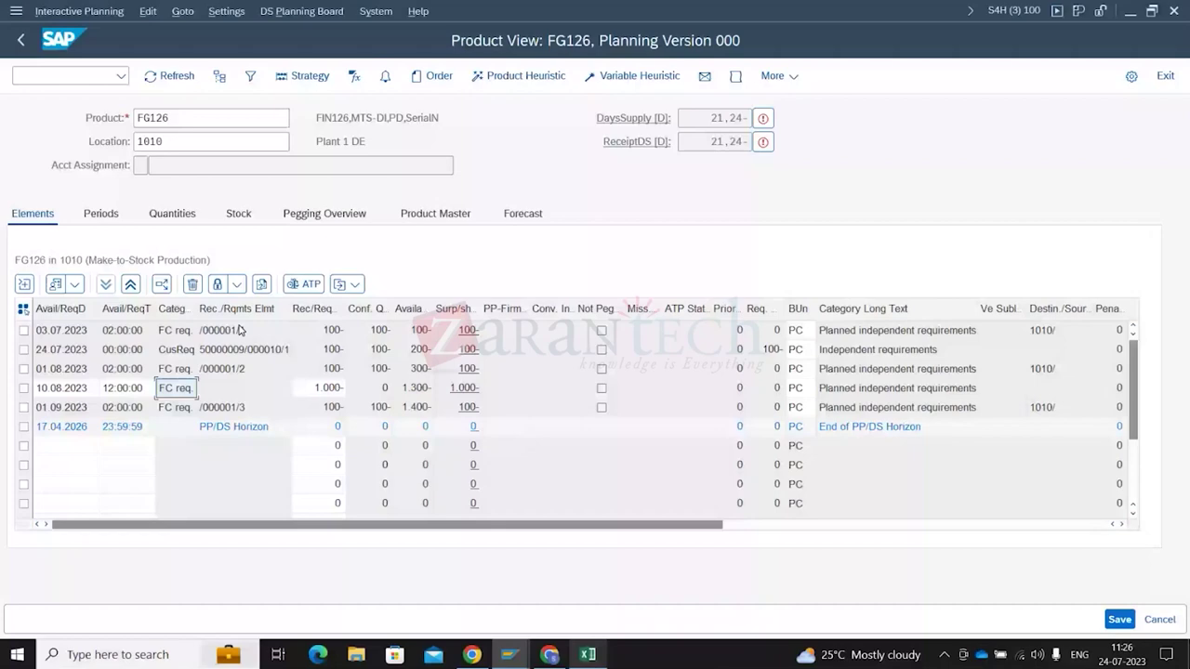
{"action": "key", "text": "alt+Tab"}
{"action": "left_click", "coordinate": [24, 310]}
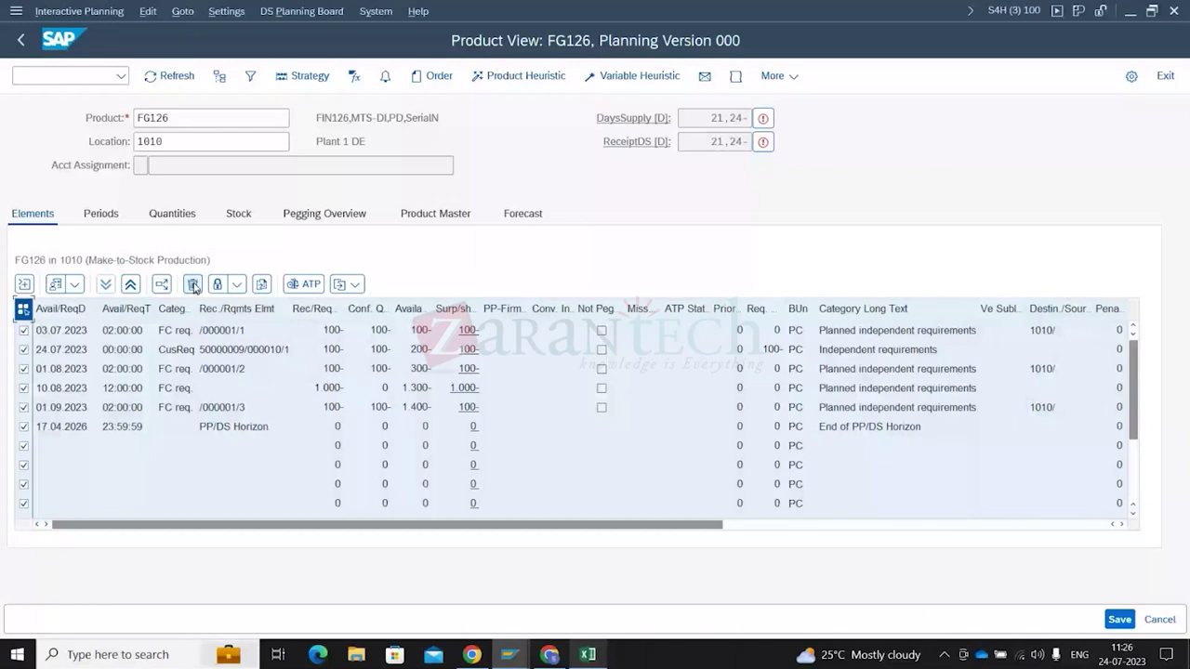
{"action": "left_click", "coordinate": [193, 284]}
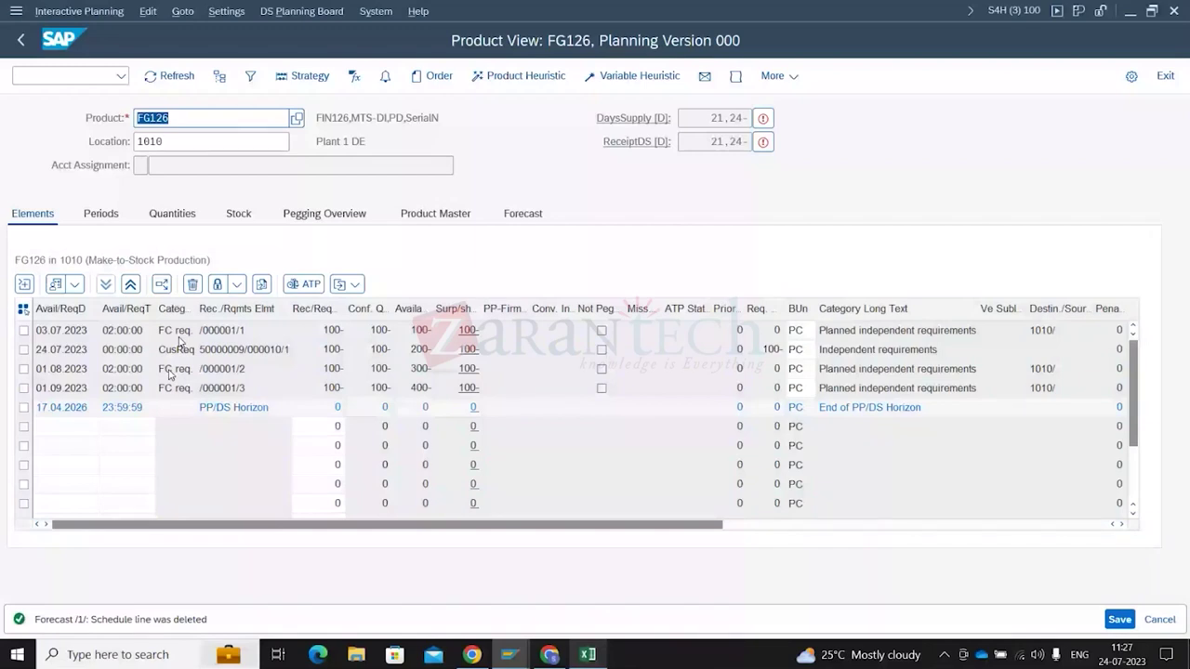
{"action": "left_click", "coordinate": [177, 347]}
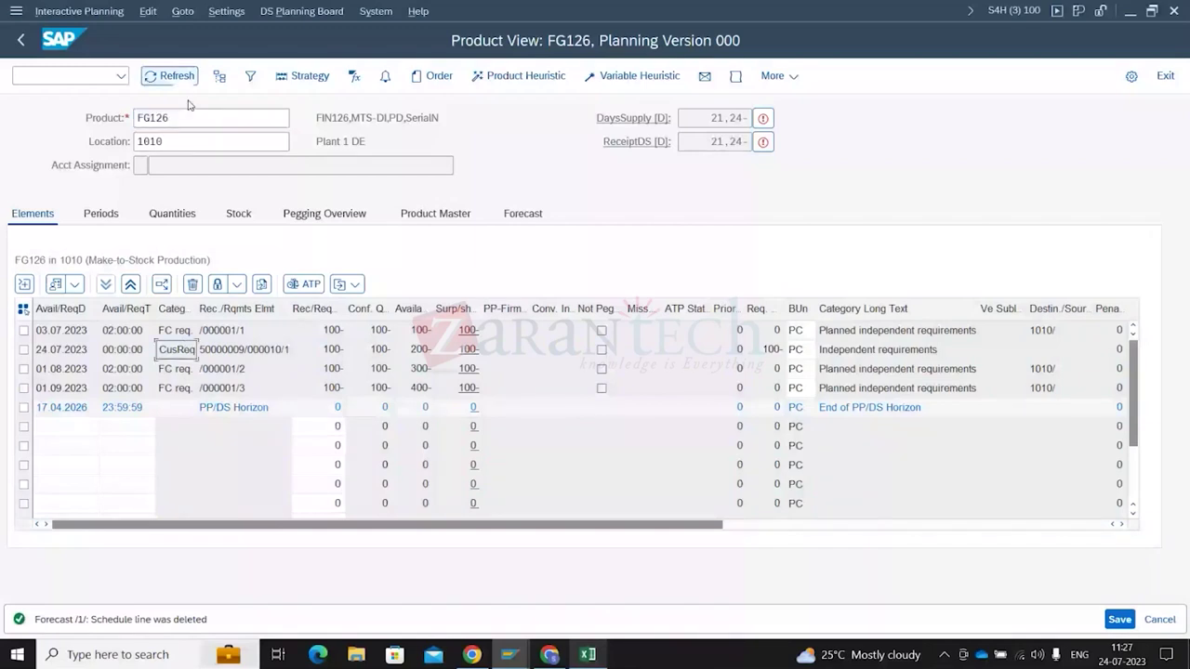
{"action": "left_click", "coordinate": [175, 82]}
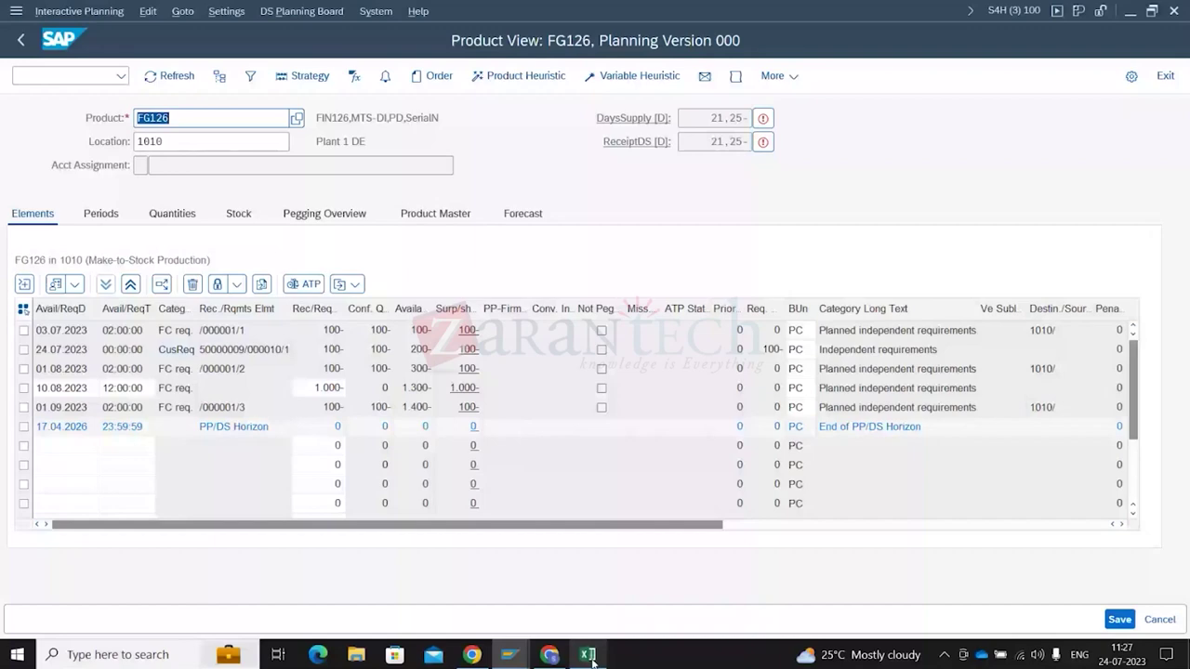
Switch to the course curriculum page in the browser and review the Product View topic under Unit 5
{"action": "left_click", "coordinate": [550, 654]}
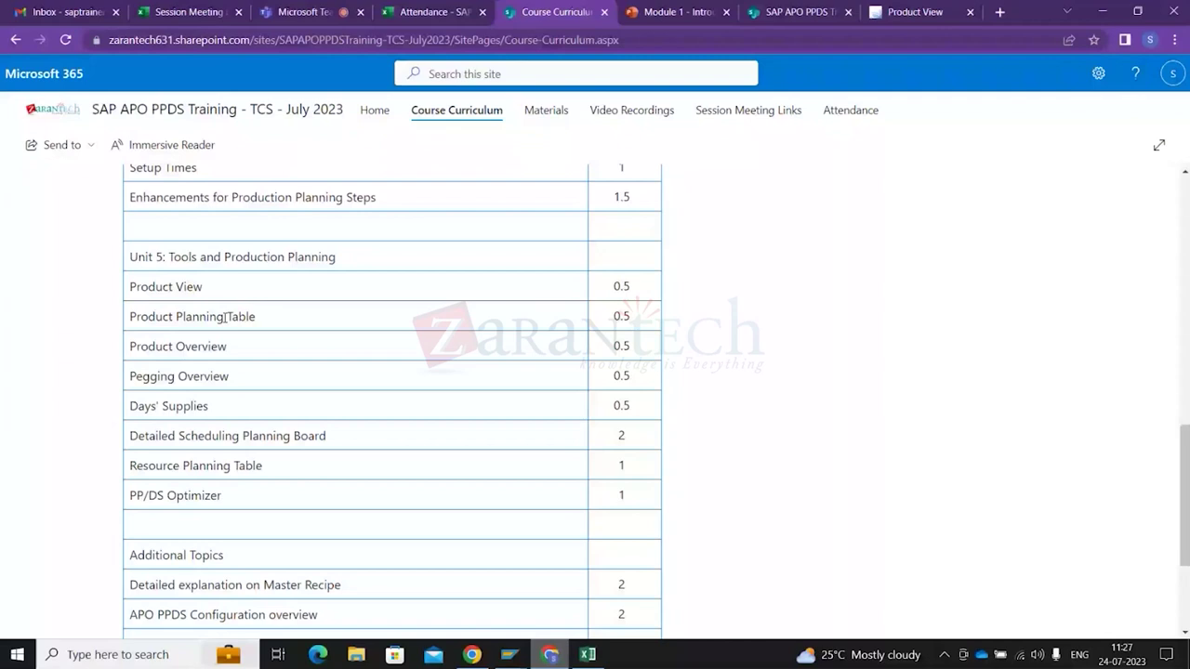
{"action": "left_click_drag", "start_coordinate": [129, 286], "coordinate": [186, 640]}
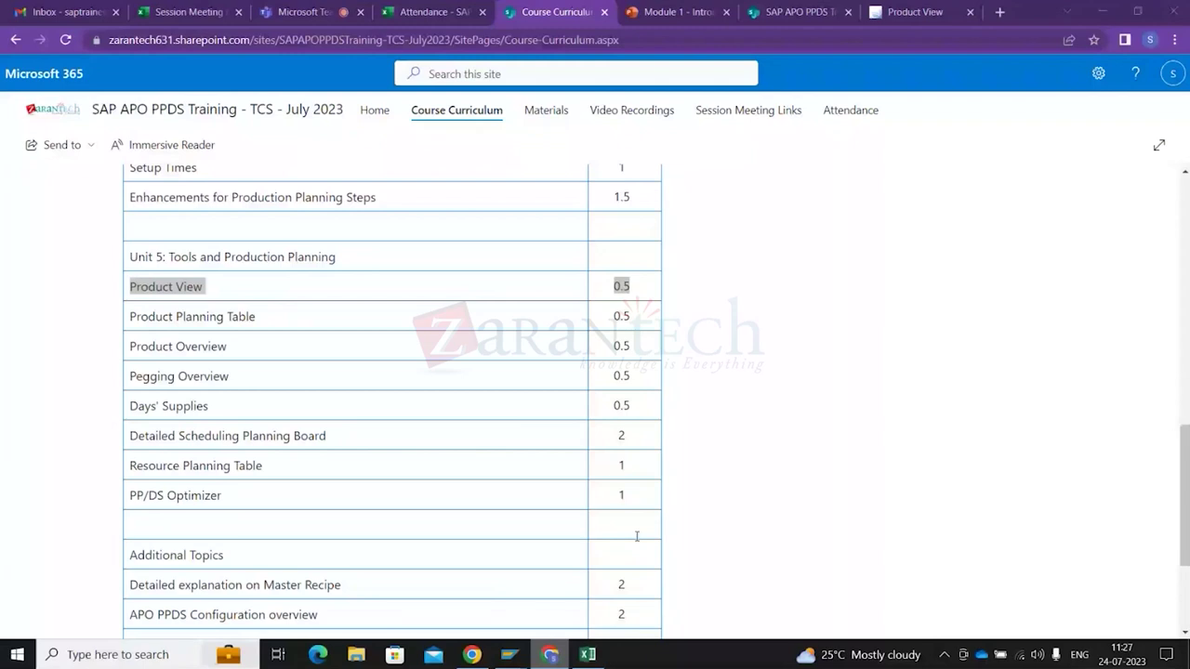
Switch back to SAP and save the planning changes in FG126's Product View
{"action": "key", "text": "alt+Tab"}
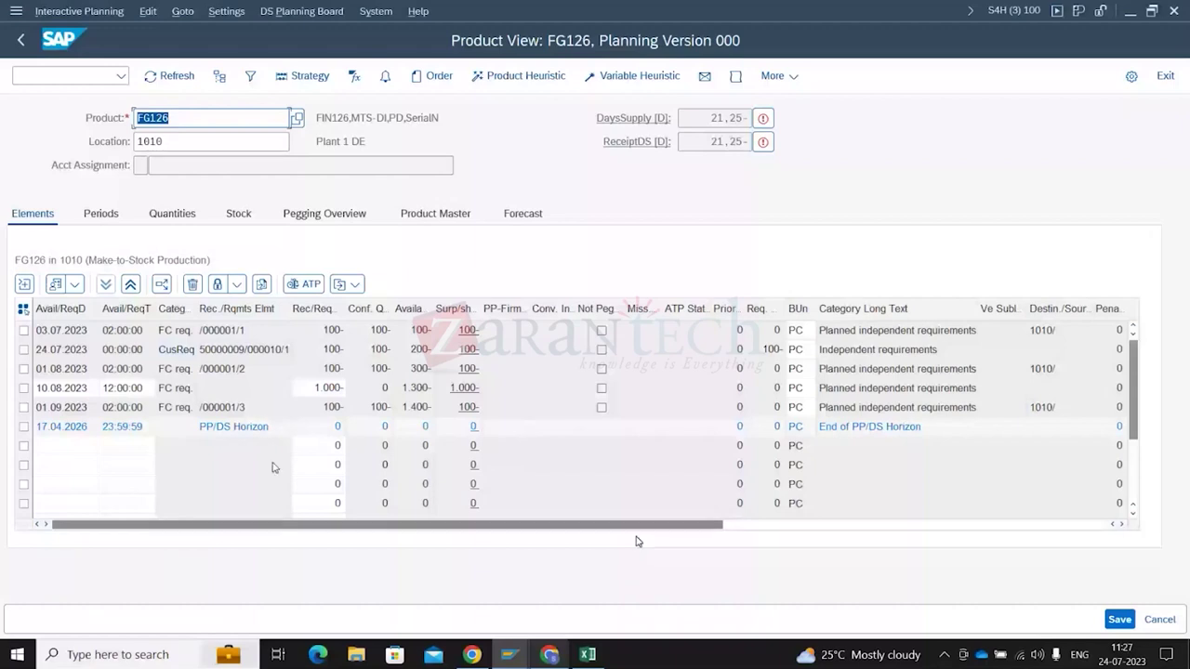
{"action": "left_click", "coordinate": [1120, 620]}
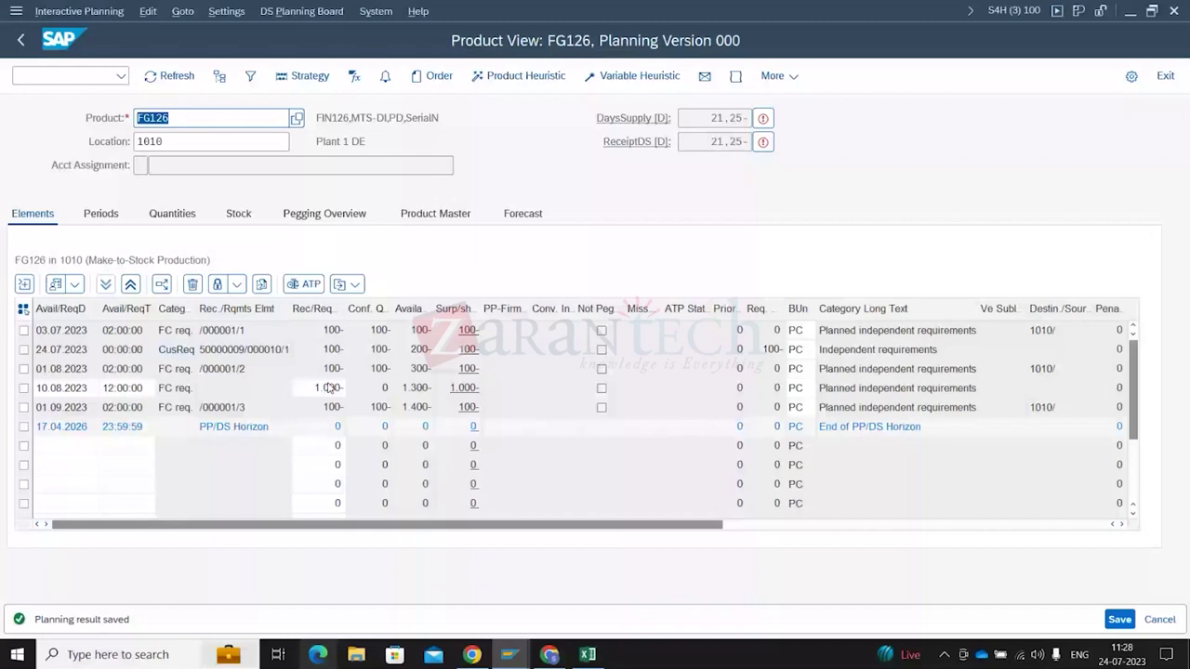
Save FG126's planning changes again and refresh its Product View
{"action": "left_click", "coordinate": [234, 463]}
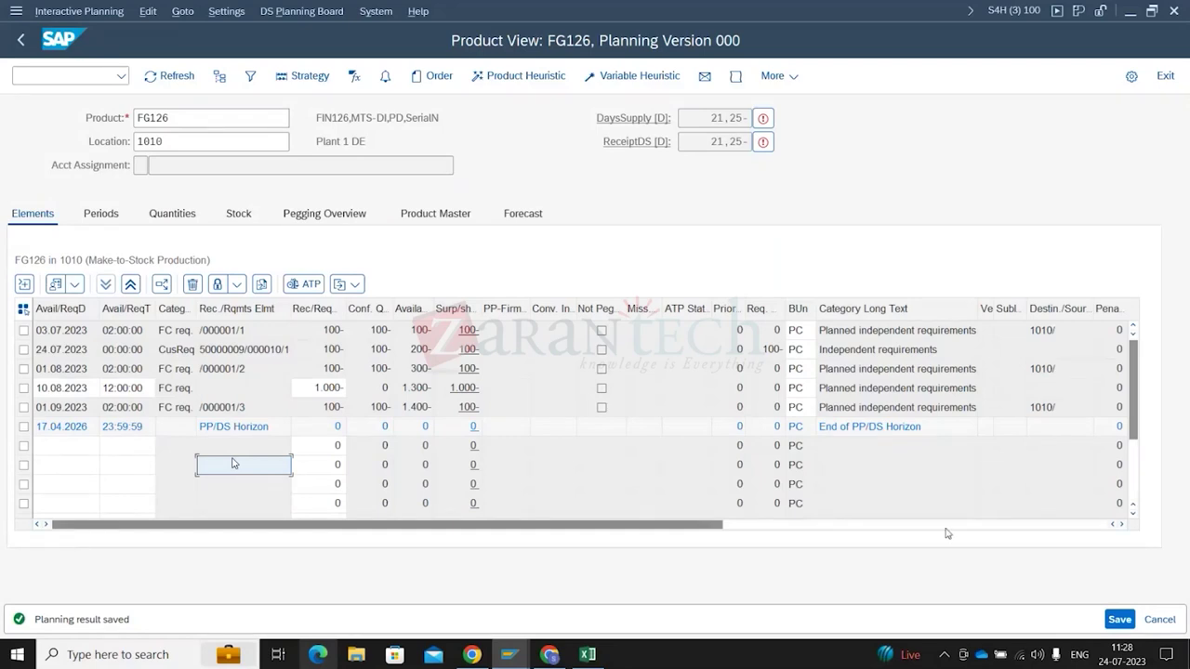
{"action": "left_click", "coordinate": [1123, 620]}
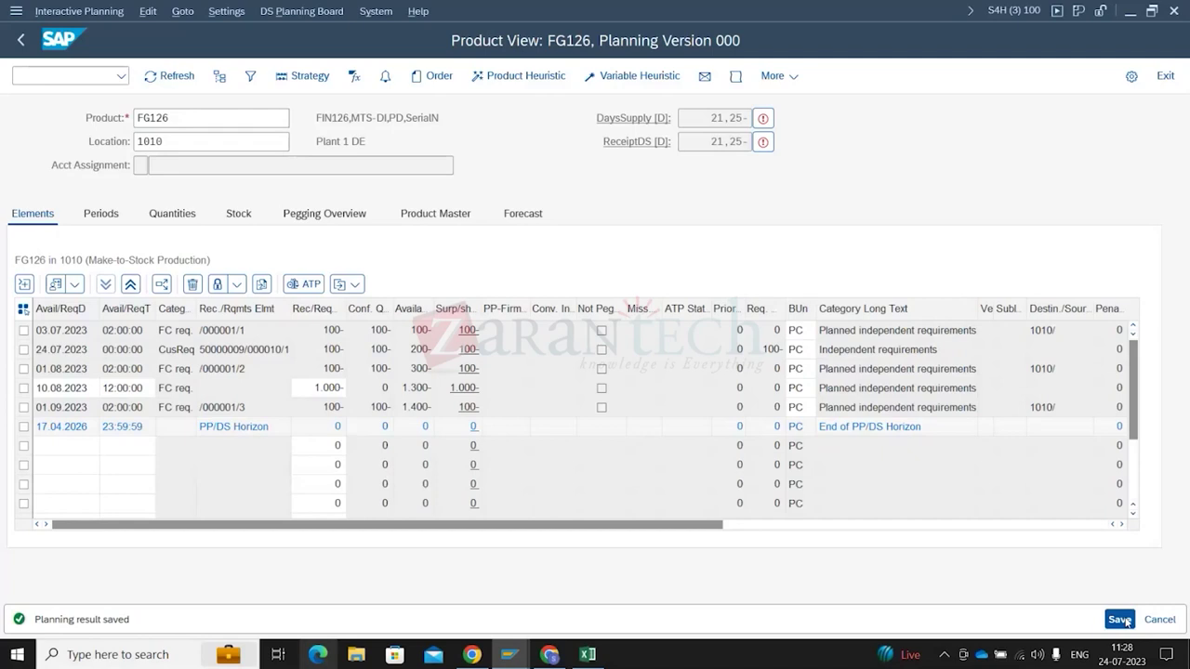
{"action": "left_click", "coordinate": [175, 77]}
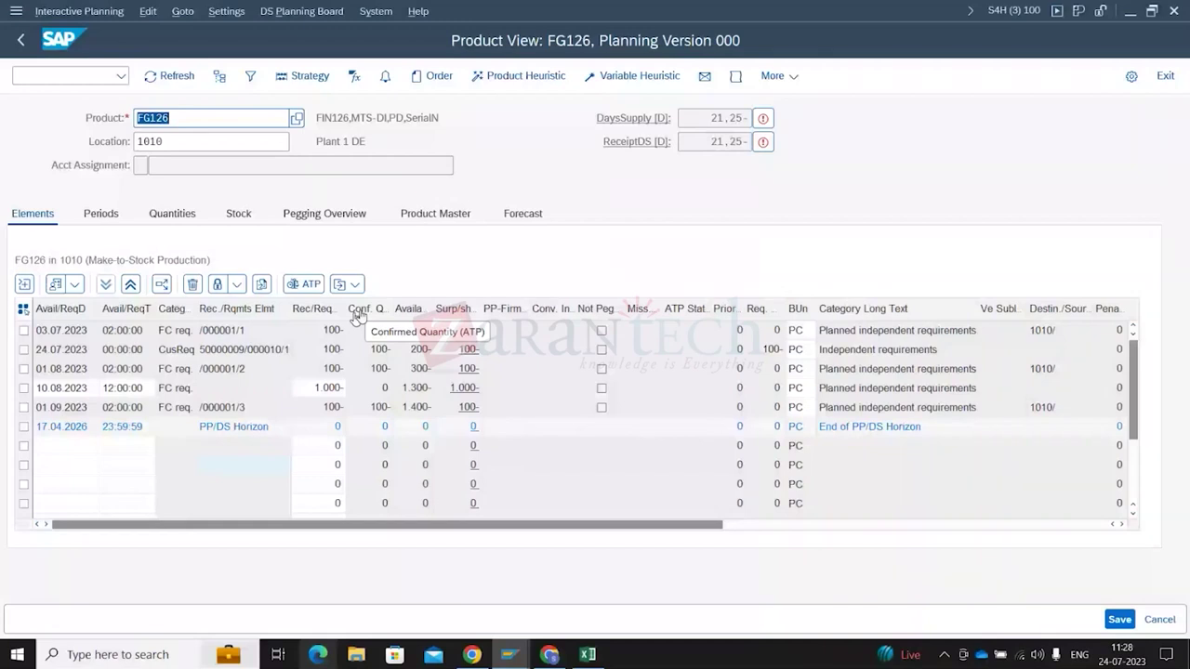
Widen the confirmed, available and surplus/shortage quantity columns, and compare these quantities across FG126's requirements
{"action": "double_click", "coordinate": [453, 309]}
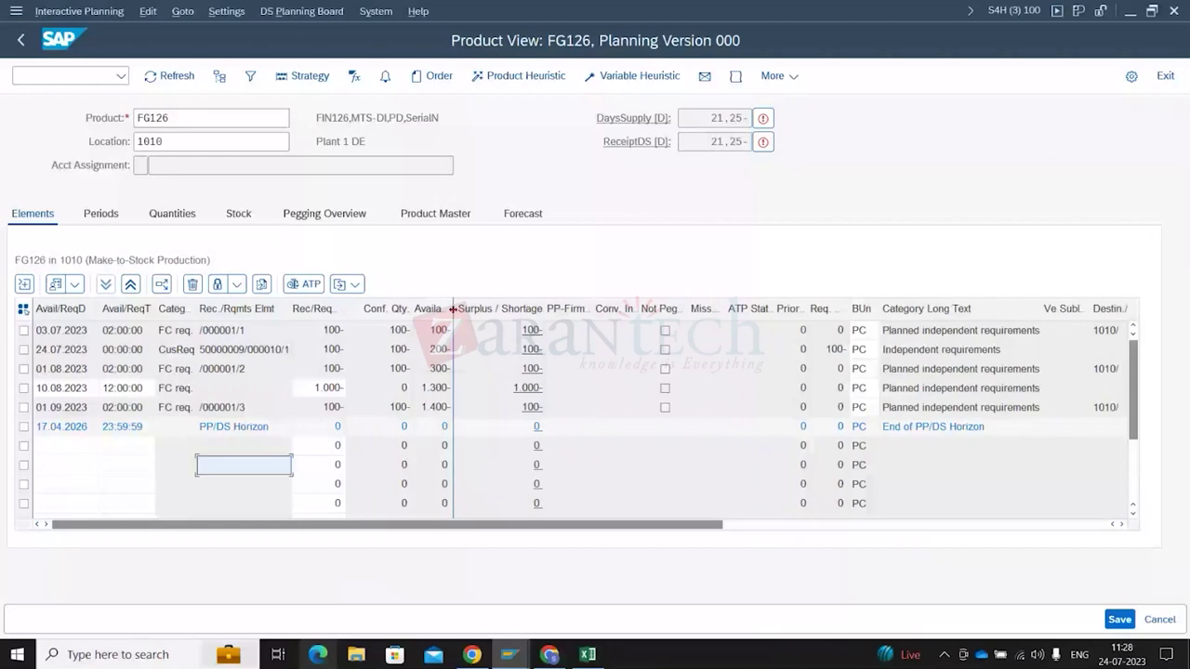
{"action": "double_click", "coordinate": [452, 309]}
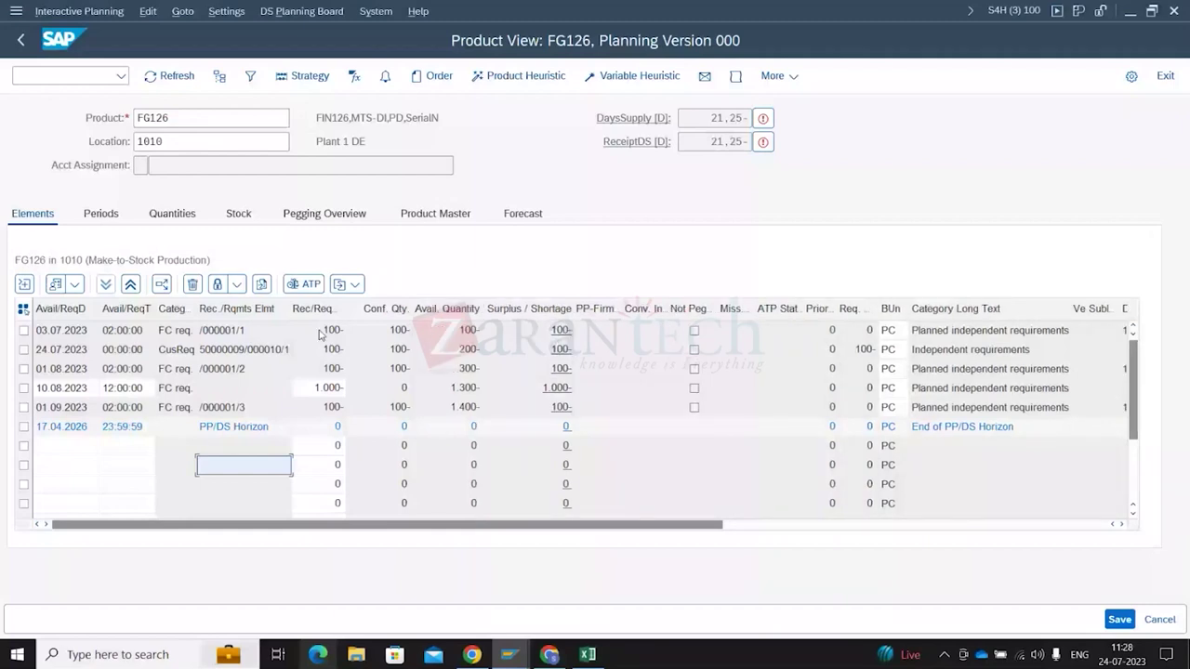
{"action": "left_click", "coordinate": [403, 334]}
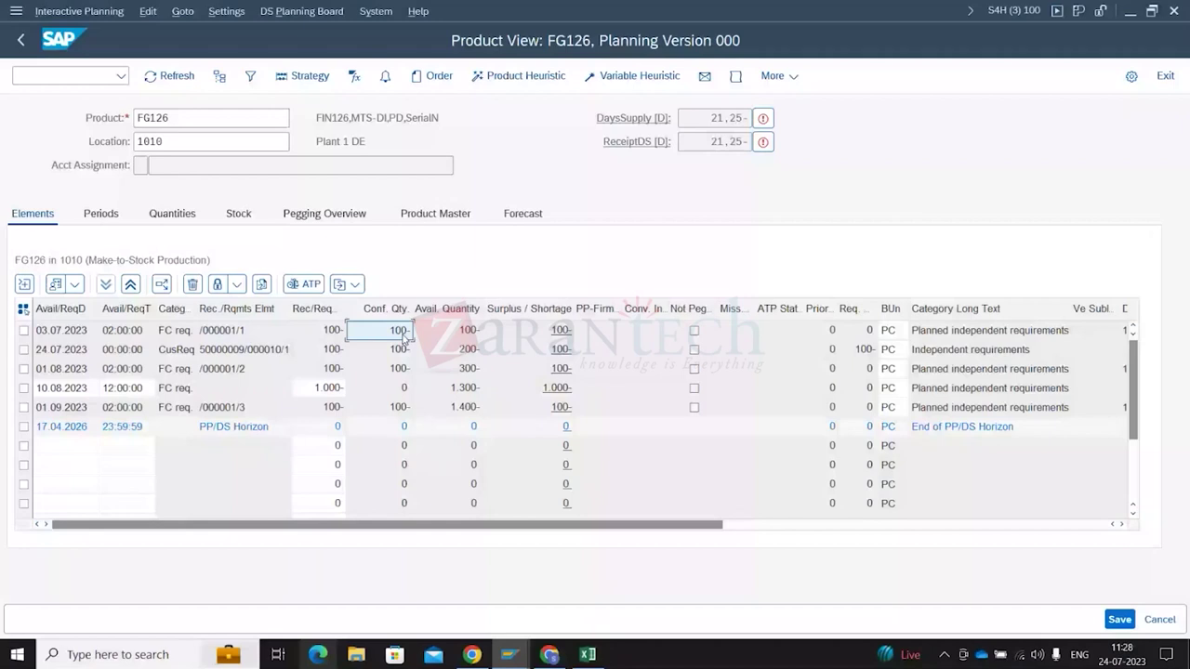
{"action": "left_click", "coordinate": [447, 465]}
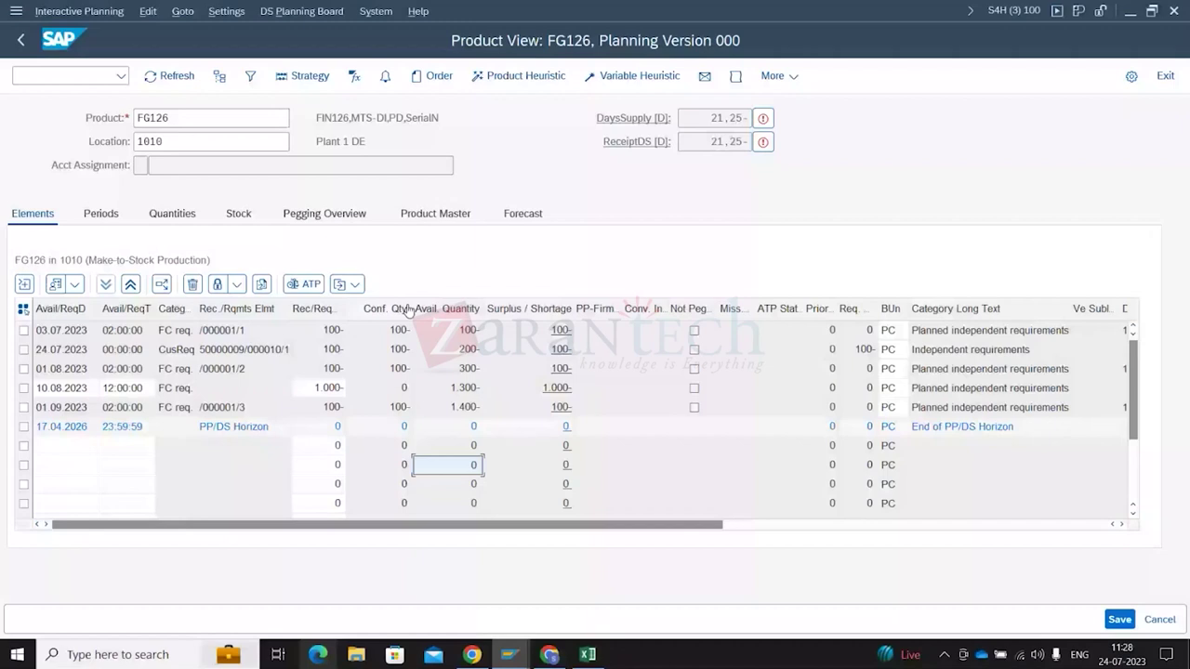
{"action": "left_click_drag", "start_coordinate": [409, 310], "coordinate": [362, 308]}
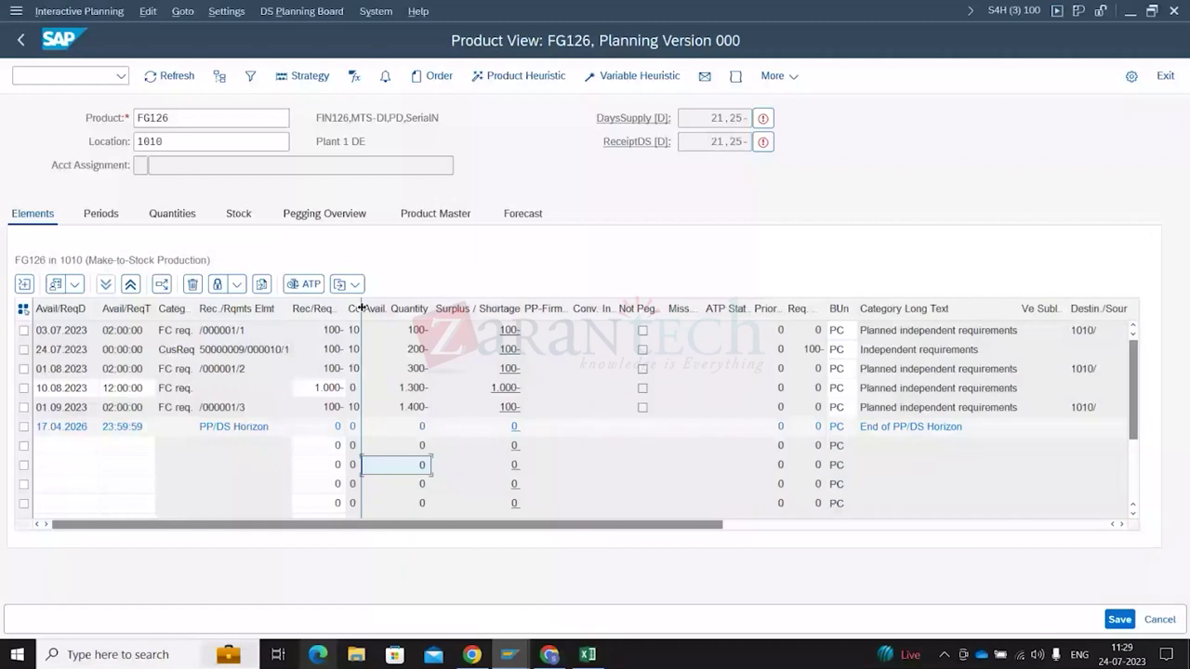
{"action": "left_click_drag", "start_coordinate": [360, 308], "coordinate": [430, 400]}
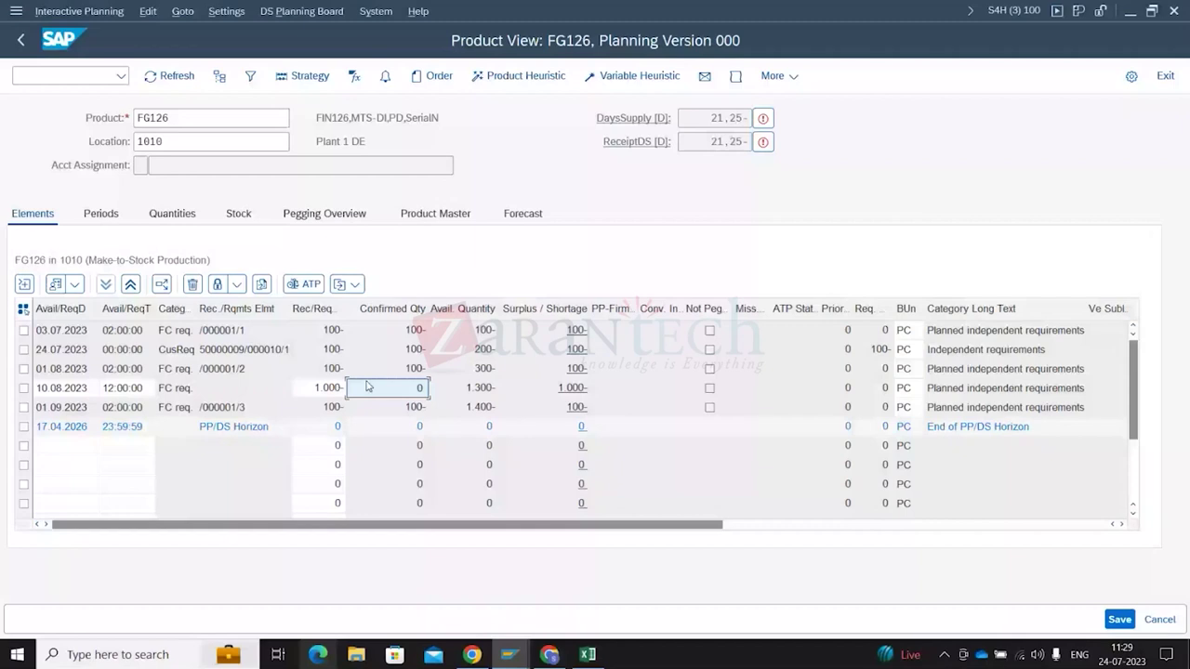
{"action": "left_click", "coordinate": [467, 332]}
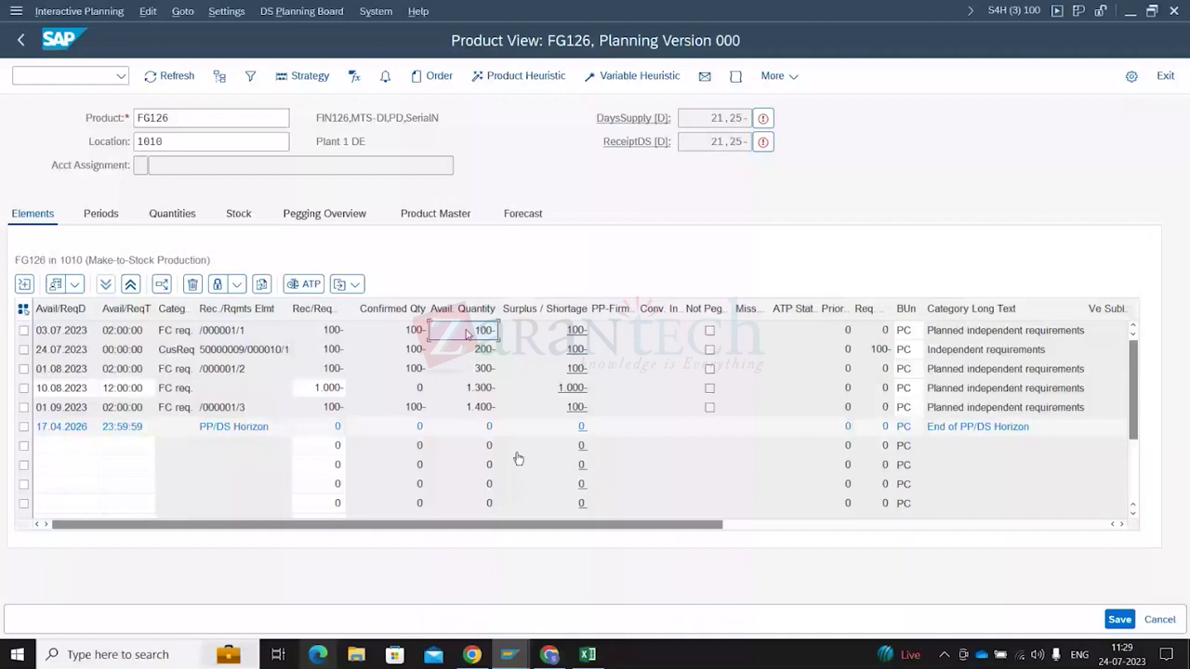
{"action": "left_click", "coordinate": [398, 390]}
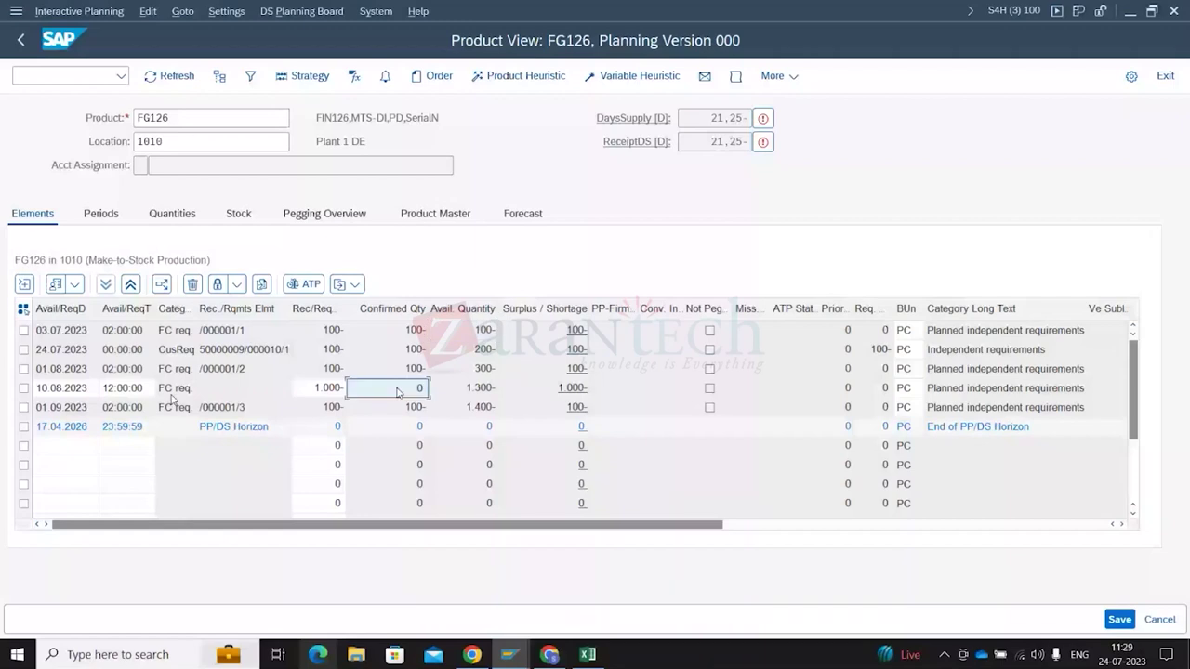
{"action": "left_click", "coordinate": [431, 335]}
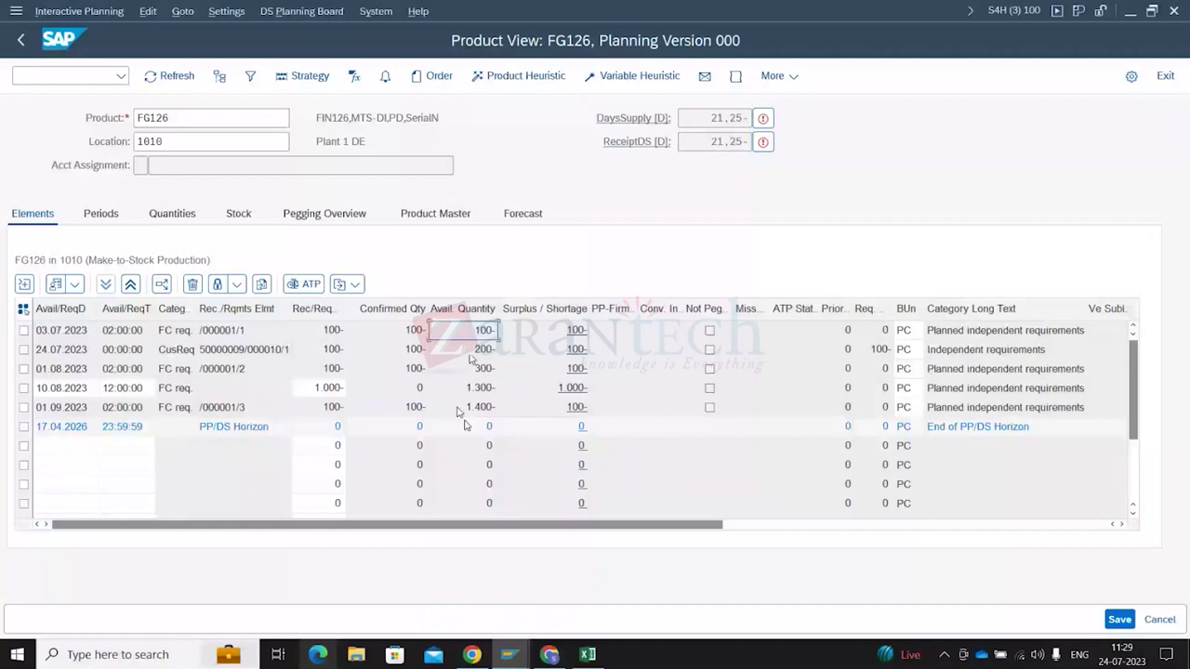
{"action": "left_click", "coordinate": [460, 407]}
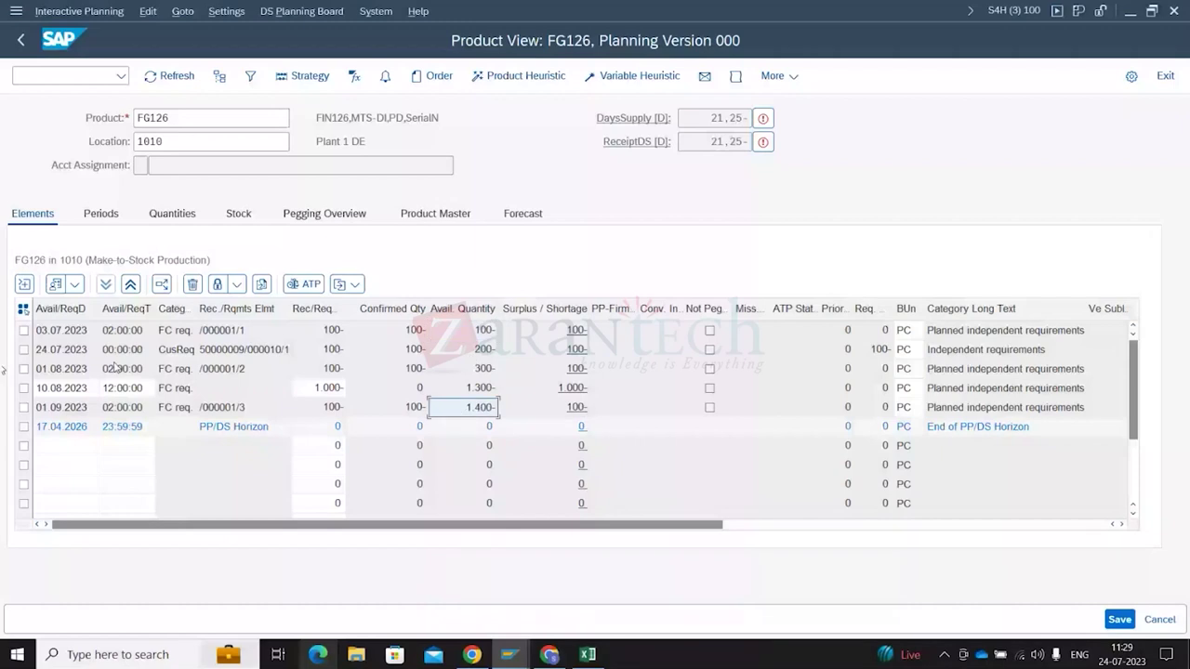
{"action": "left_click", "coordinate": [707, 450]}
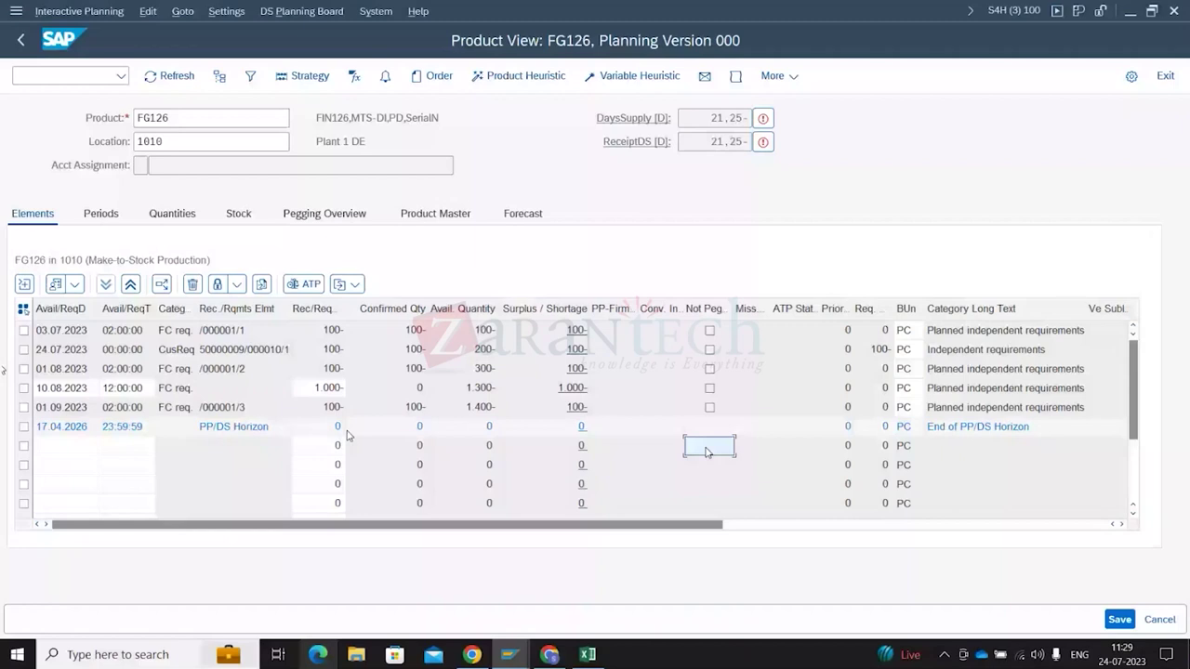
Remove the thousands separator from the quantity of FG126's planned independent requirement dated 10.08.2023, and save the planning
{"action": "left_click", "coordinate": [336, 390]}
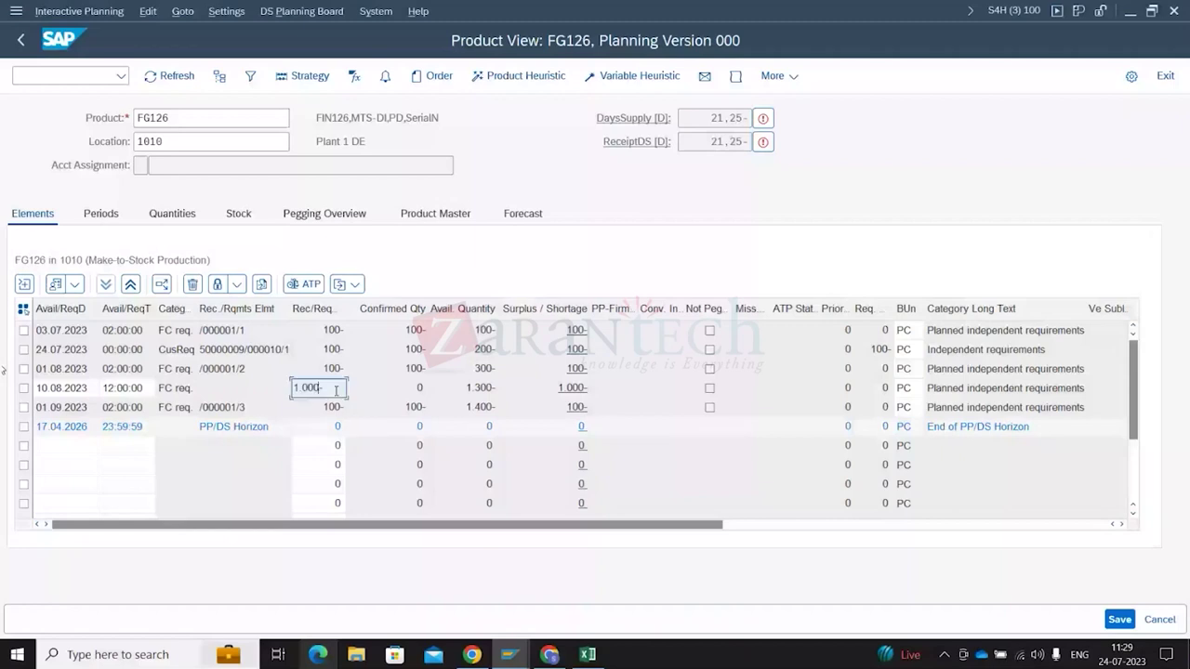
{"action": "key", "text": "Left"}
{"action": "key", "text": "Left"}
{"action": "key", "text": "Left"}
{"action": "key", "text": "BackSpace"}
{"action": "key", "text": "Return"}
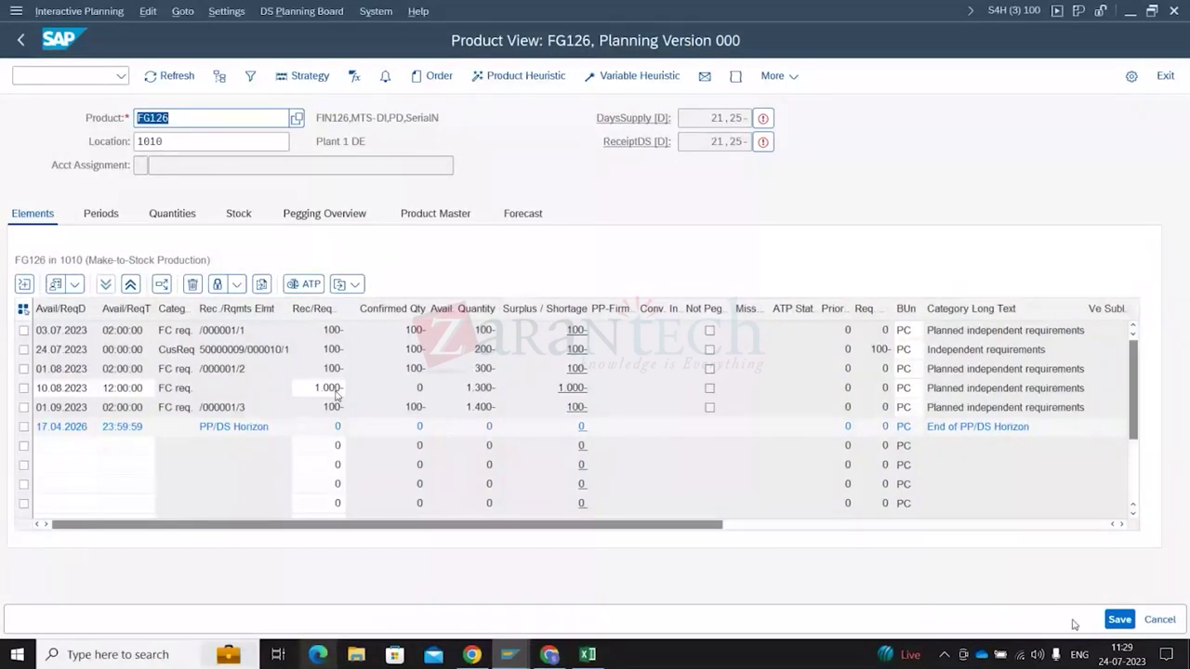
{"action": "left_click", "coordinate": [1120, 620]}
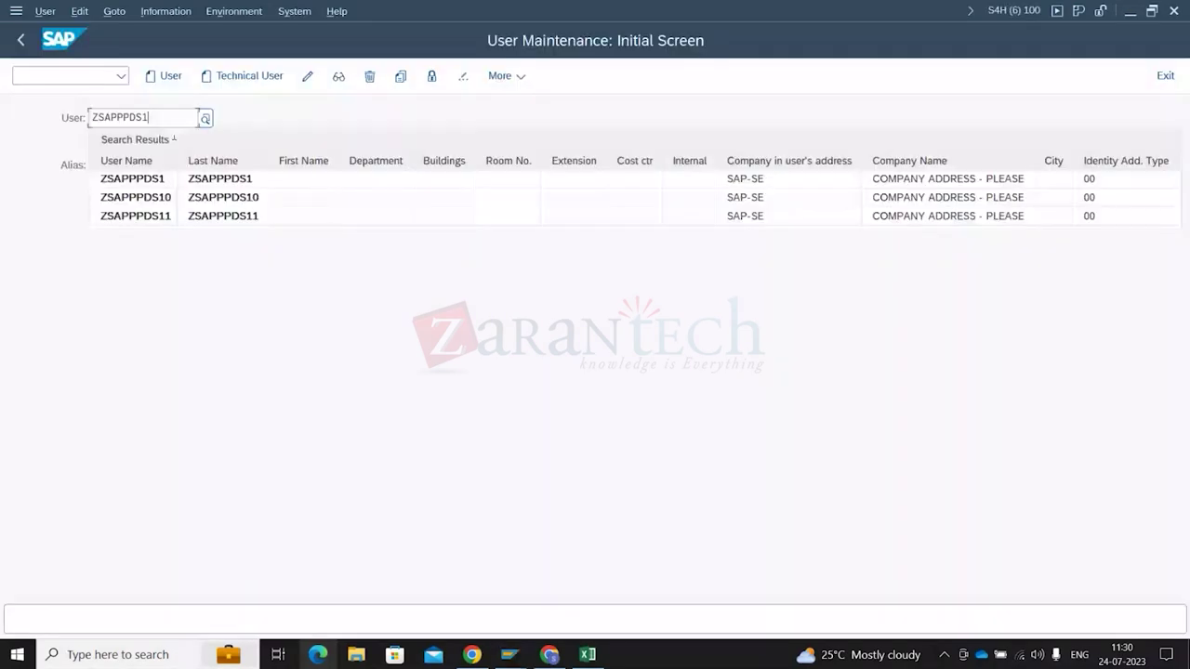
Display the training user's defaults to check the decimal notation and date format, and close the User Maintenance session
{"action": "left_click", "coordinate": [339, 76]}
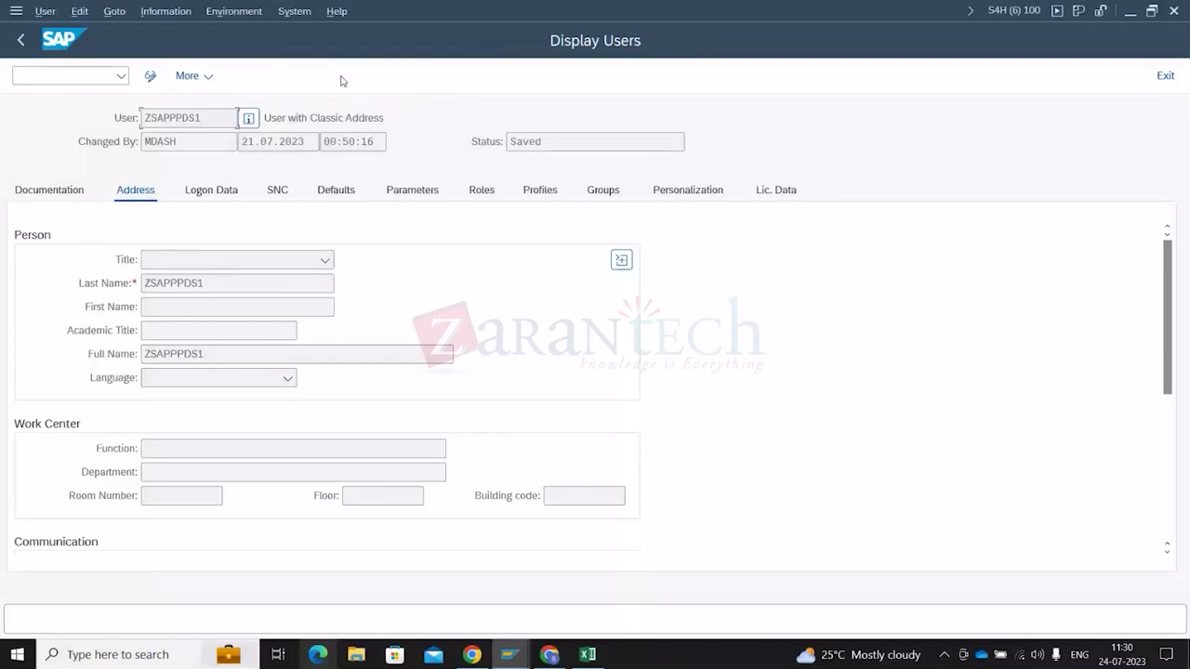
{"action": "left_click", "coordinate": [336, 190]}
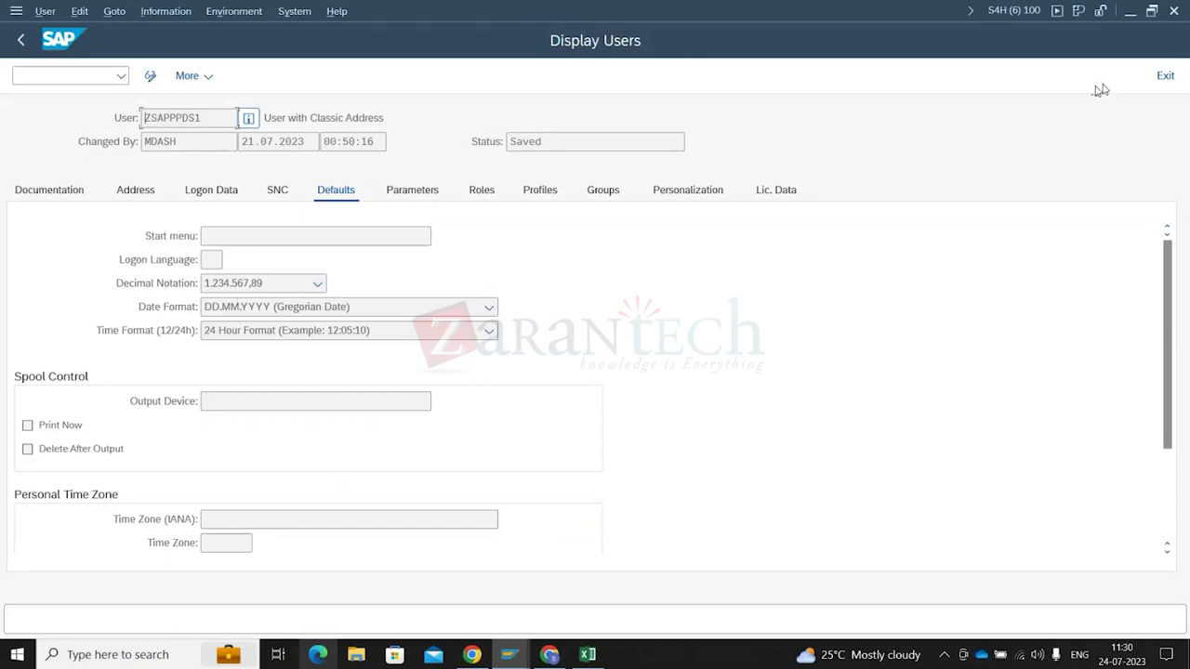
{"action": "left_click", "coordinate": [1177, 10]}
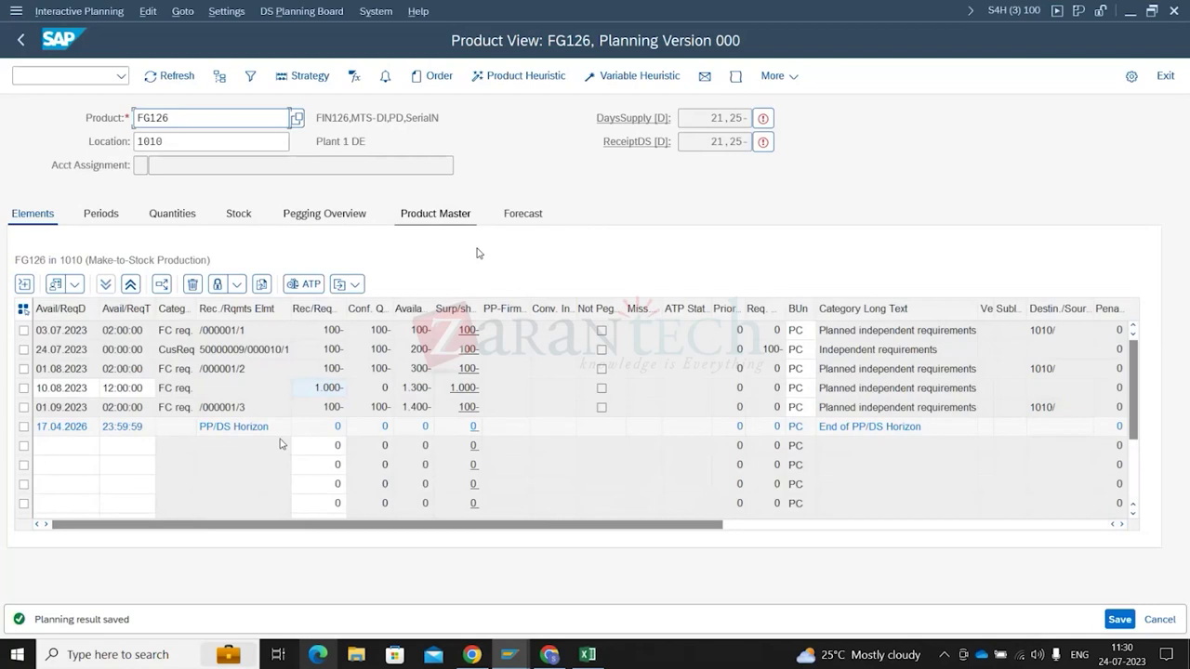
Widen FG126's available and surplus/shortage quantity columns, and review the requirements' quantities and the customer requirement's start date
{"action": "left_click", "coordinate": [239, 450]}
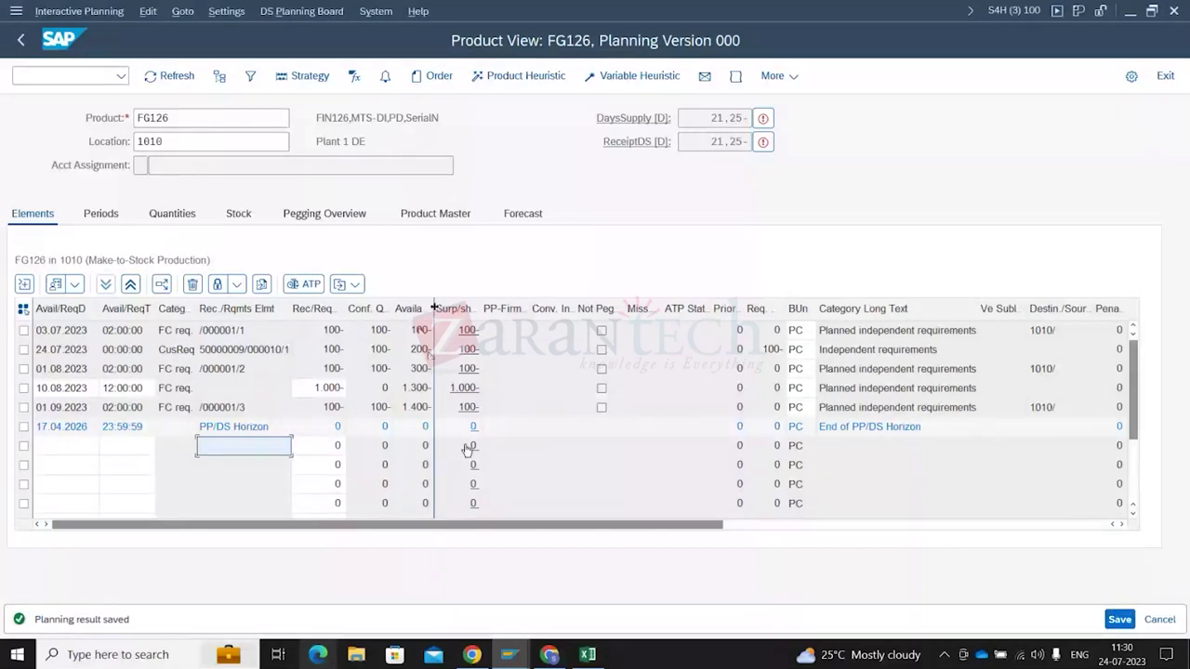
{"action": "left_click_drag", "start_coordinate": [433, 308], "coordinate": [469, 307]}
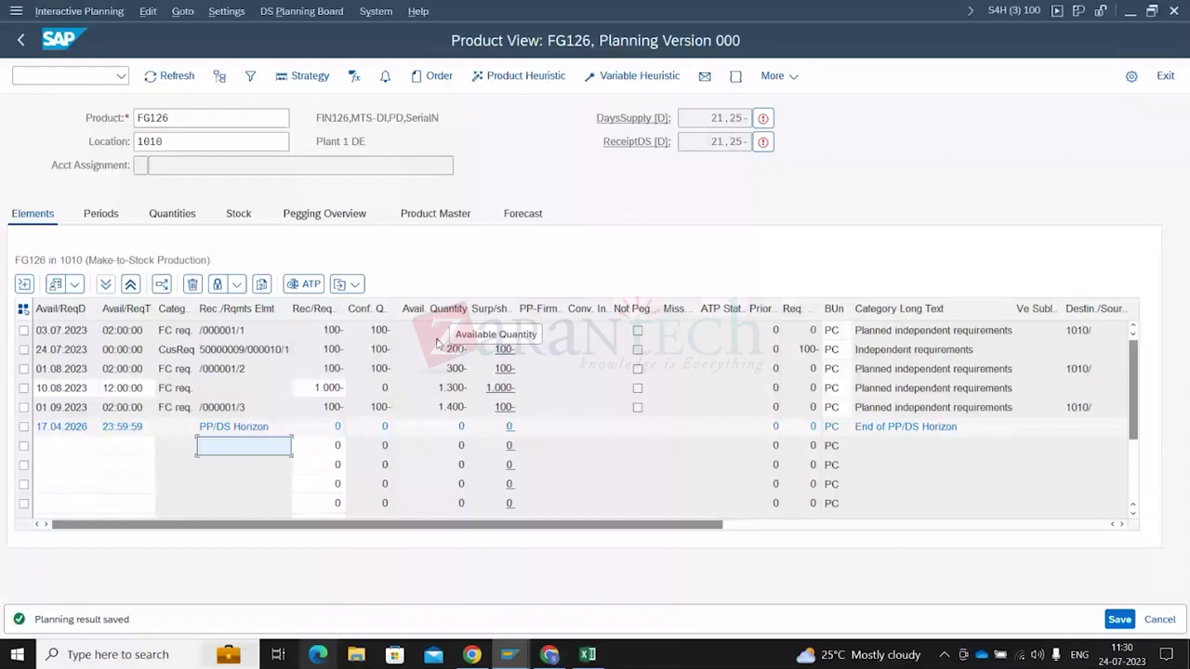
{"action": "left_click", "coordinate": [441, 333]}
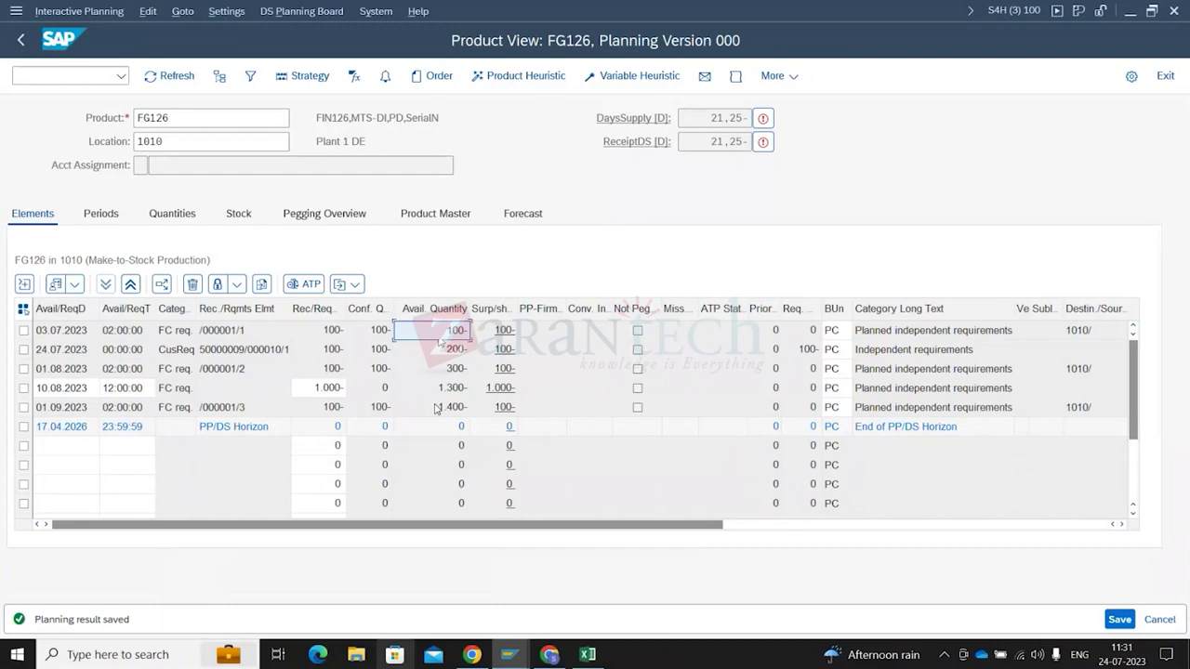
{"action": "left_click", "coordinate": [457, 373]}
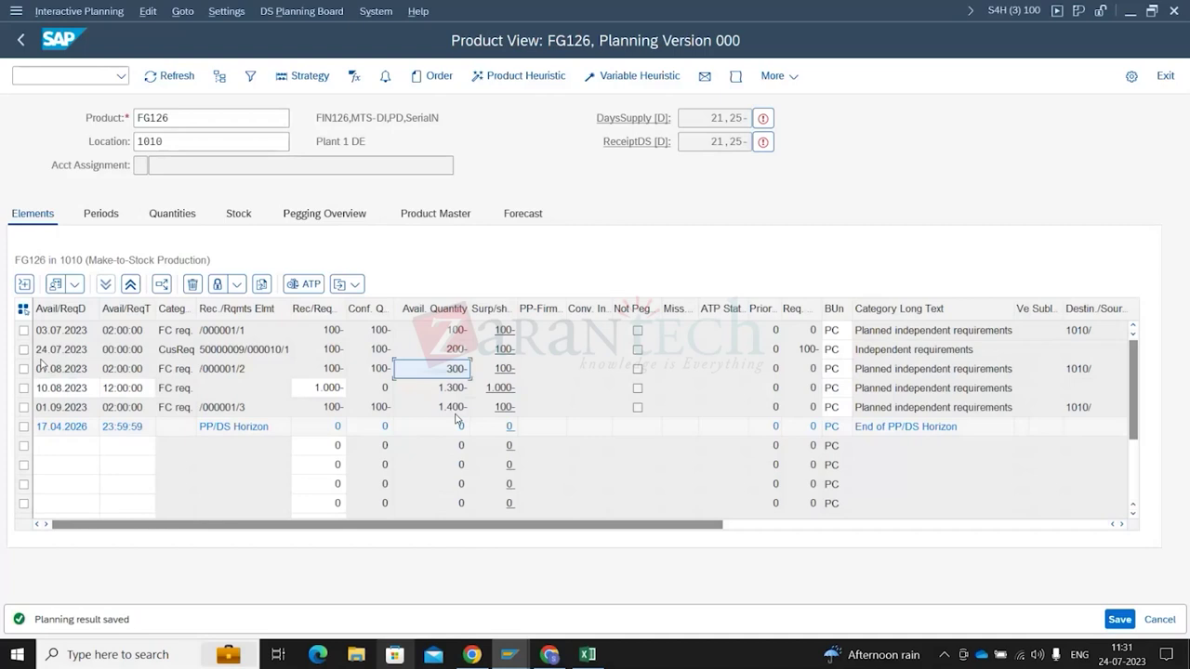
{"action": "left_click_drag", "start_coordinate": [517, 307], "coordinate": [548, 307]}
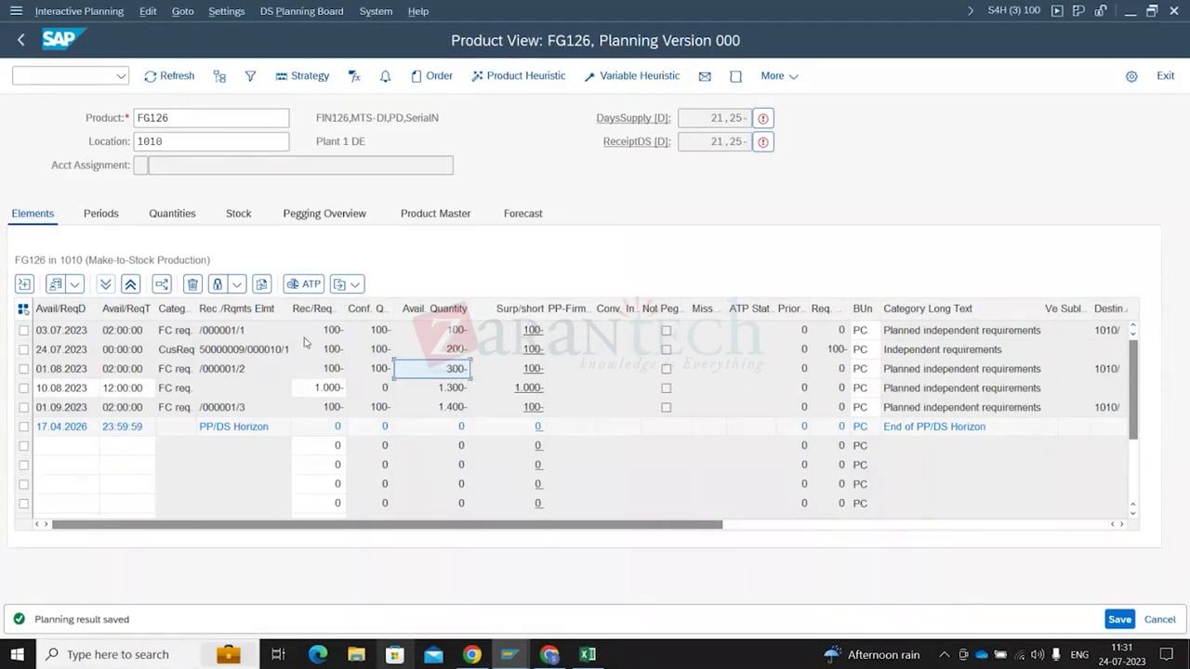
{"action": "left_click", "coordinate": [256, 330]}
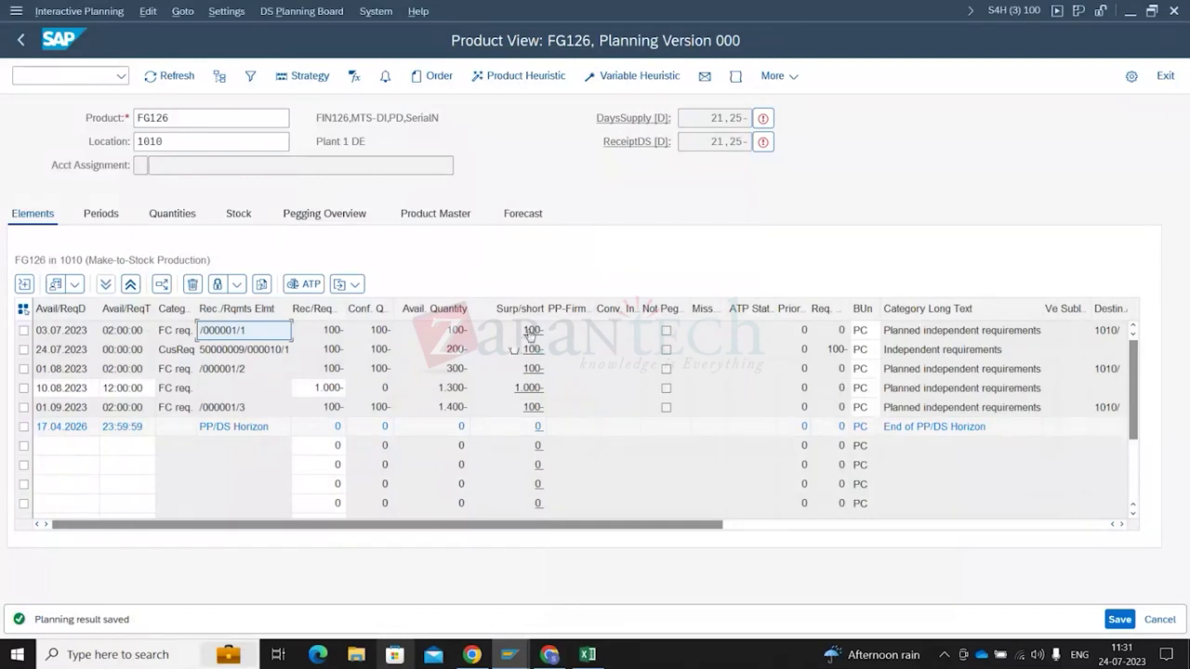
{"action": "left_click", "coordinate": [815, 526]}
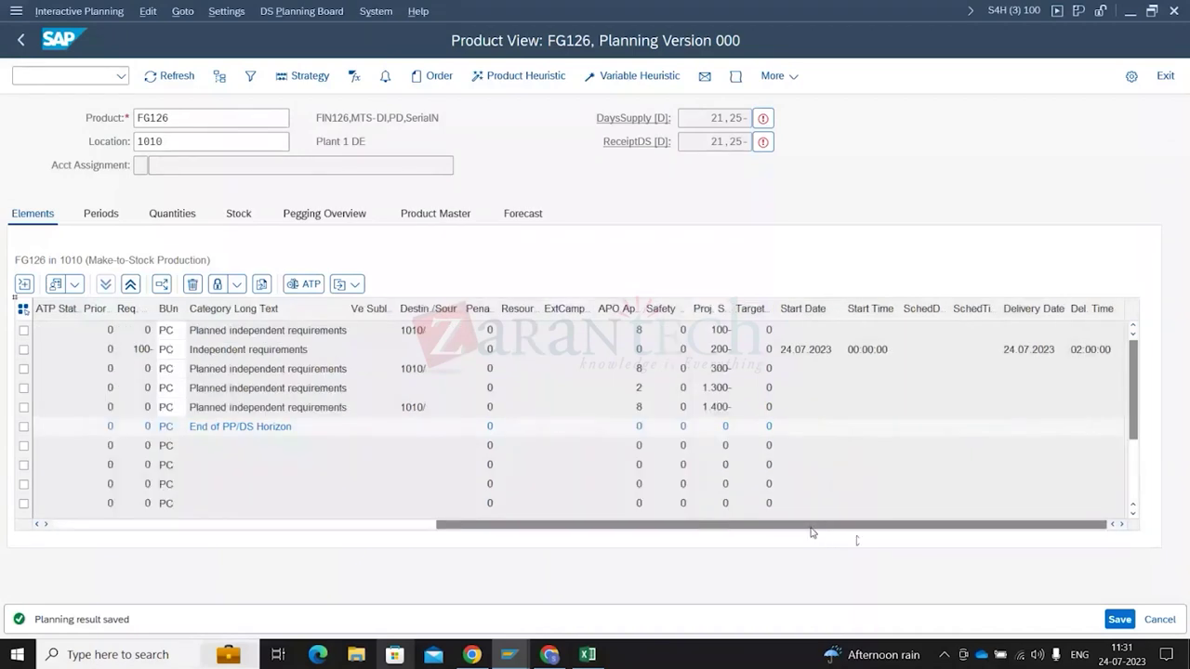
{"action": "left_click", "coordinate": [822, 351]}
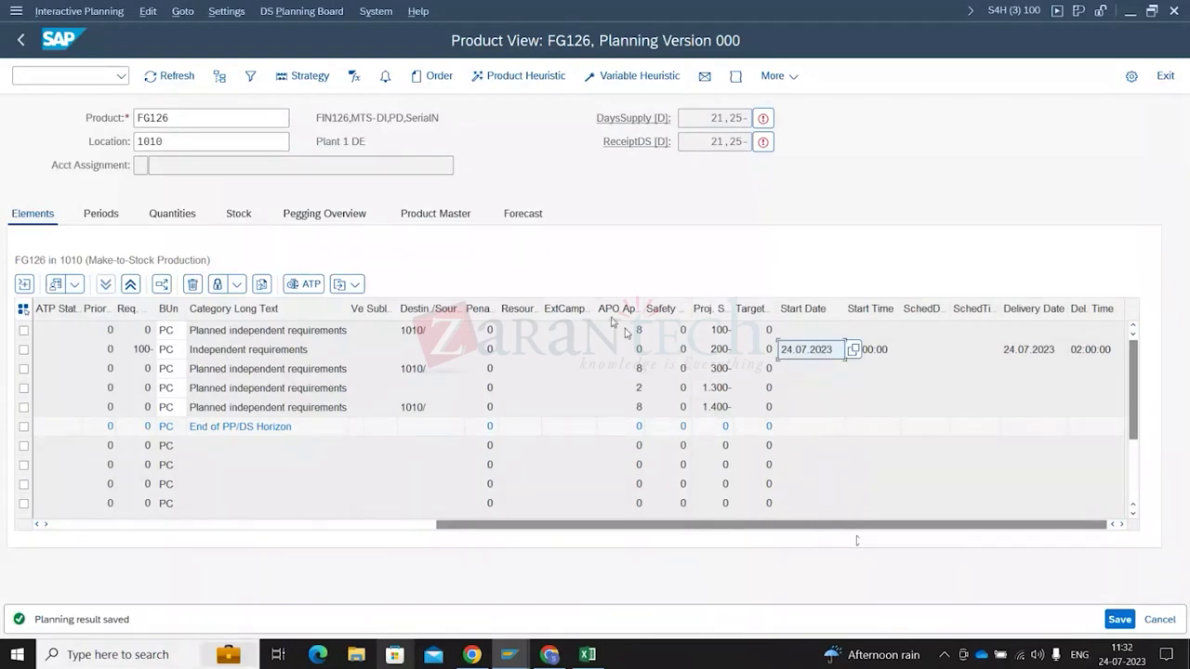
Open FG126's periodic view with initial view SAP001 saved as user variant SAP001, Copy From In-house, and close the message log
{"action": "left_click", "coordinate": [99, 216]}
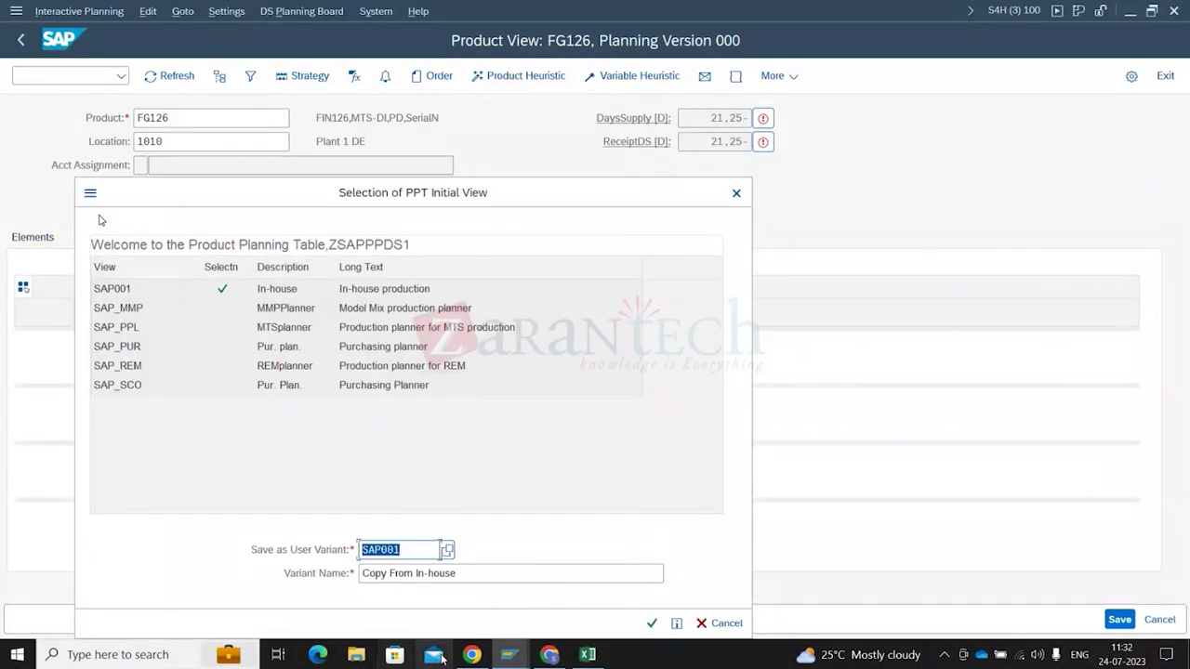
{"action": "left_click", "coordinate": [652, 623]}
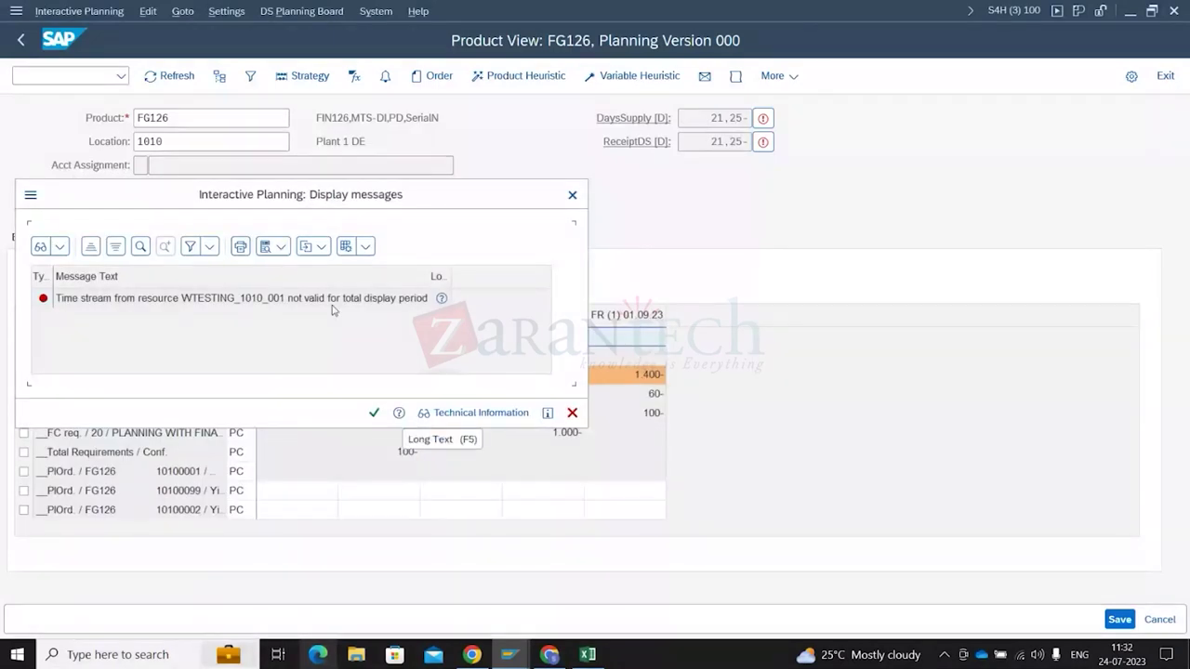
{"action": "left_click", "coordinate": [376, 416]}
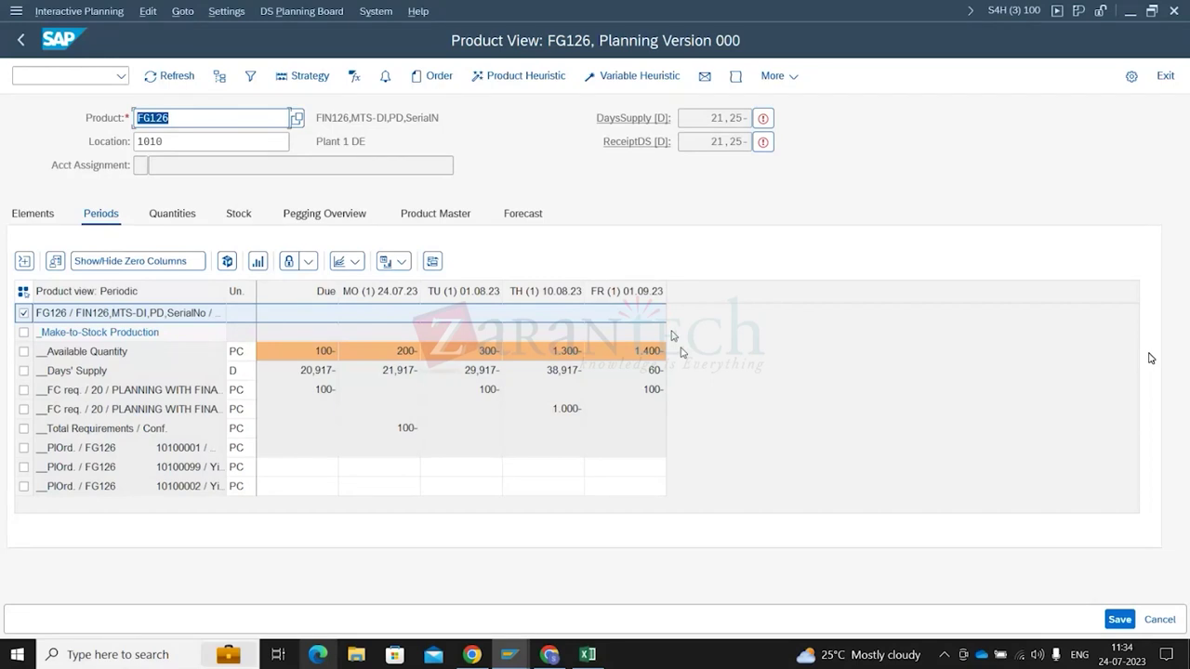
Open transaction MD04 in a new session from FG126's periodic view
{"action": "left_click", "coordinate": [45, 77]}
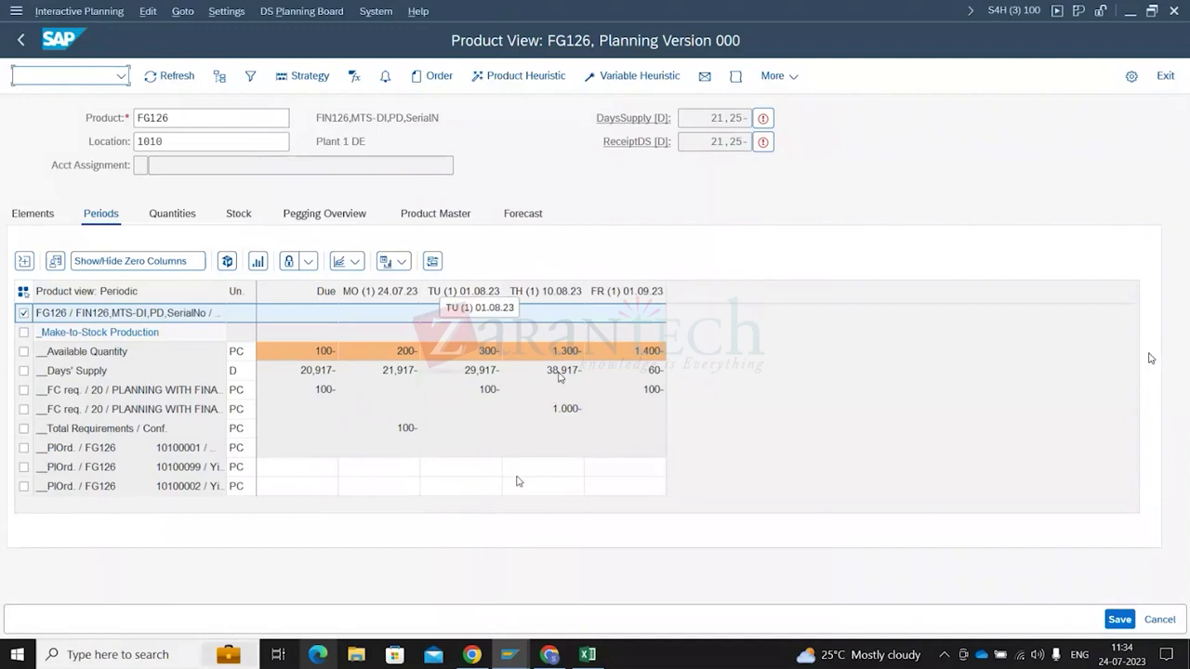
{"action": "left_click", "coordinate": [61, 71]}
{"action": "type", "text": "/o"}
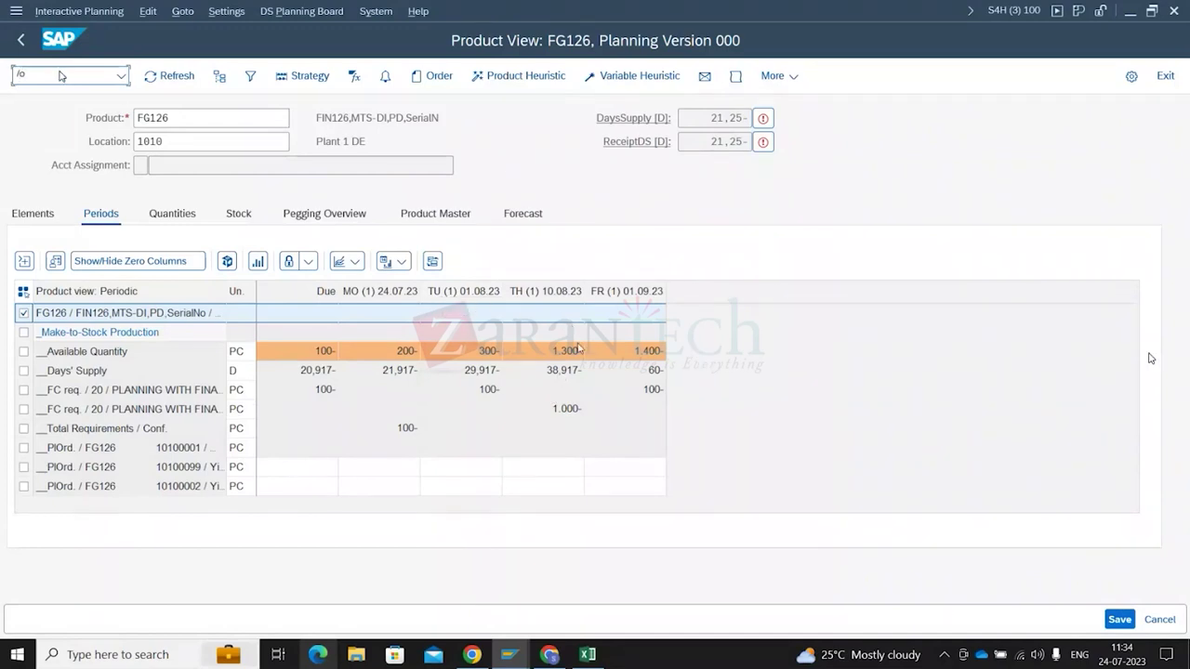
{"action": "type", "text": "md04"}
{"action": "key", "text": "Return"}
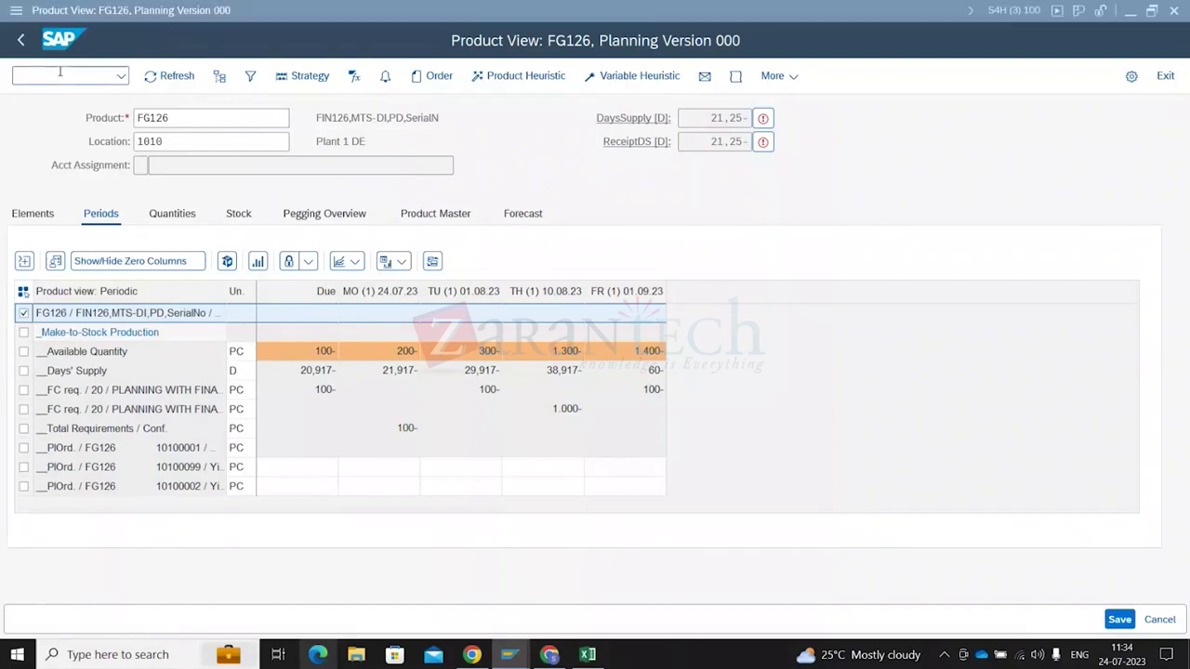
Switch to the ABAP Editor session and start entering a program name beginning with /sa
{"action": "key", "text": "alt+Tab"}
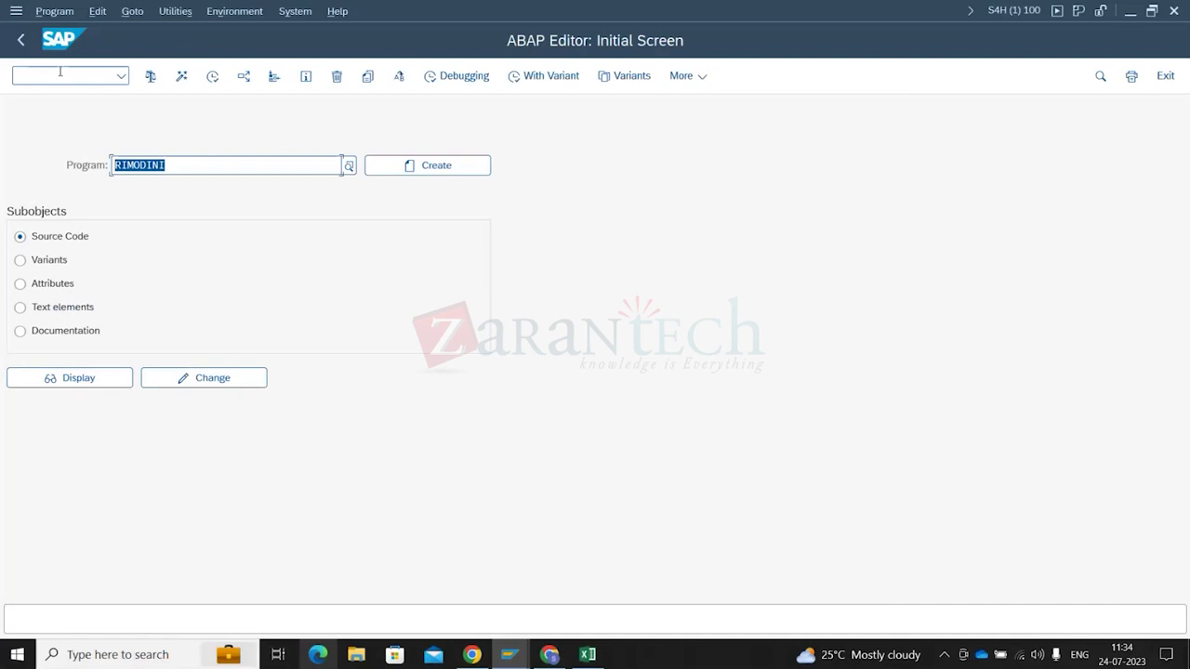
{"action": "type", "text": "/ap"}
{"action": "key", "text": "BackSpace"}
{"action": "key", "text": "BackSpace"}
{"action": "type", "text": "sa"}
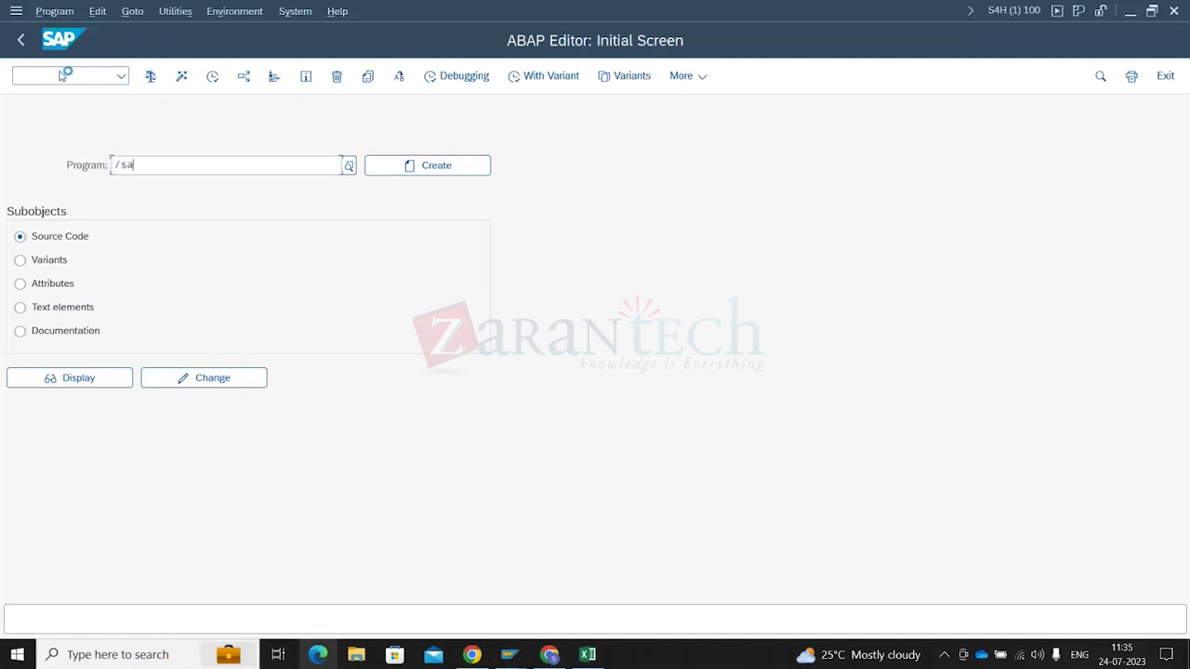
Search for programs matching /sapapo/*res* and view the full results list
{"action": "type", "text": "papo/res8"}
{"action": "key", "text": "BackSpace"}
{"action": "type", "text": "*"}
{"action": "key", "text": "Left"}
{"action": "key", "text": "Left"}
{"action": "key", "text": "Left"}
{"action": "type", "text": "*"}
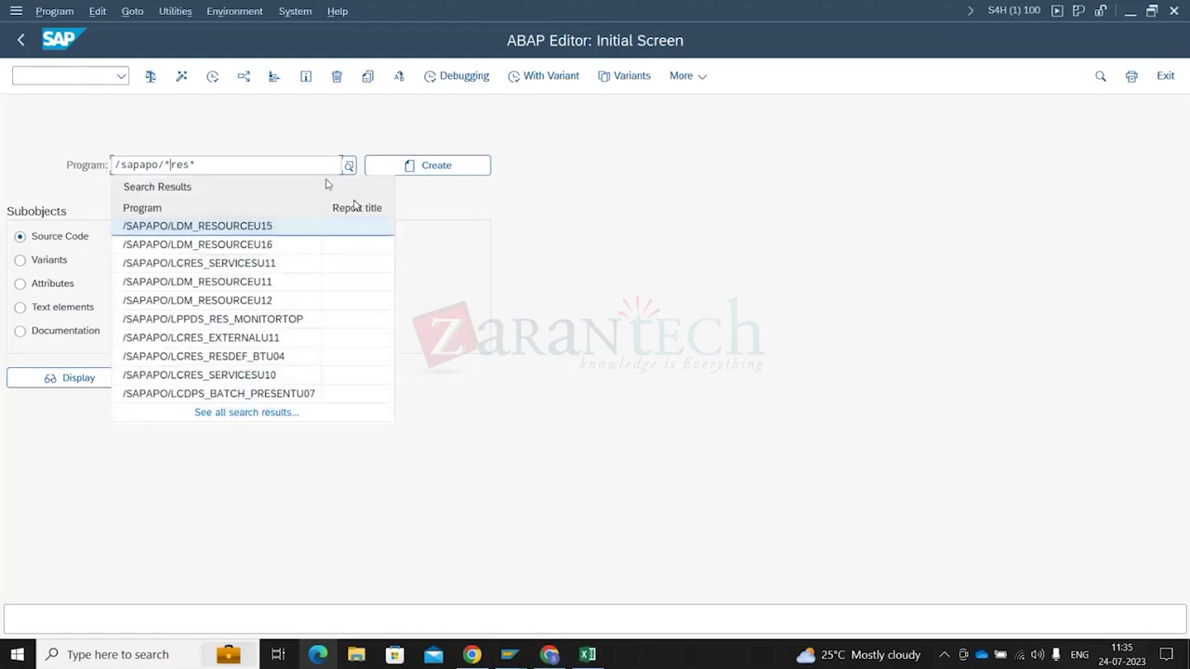
{"action": "left_click", "coordinate": [270, 414]}
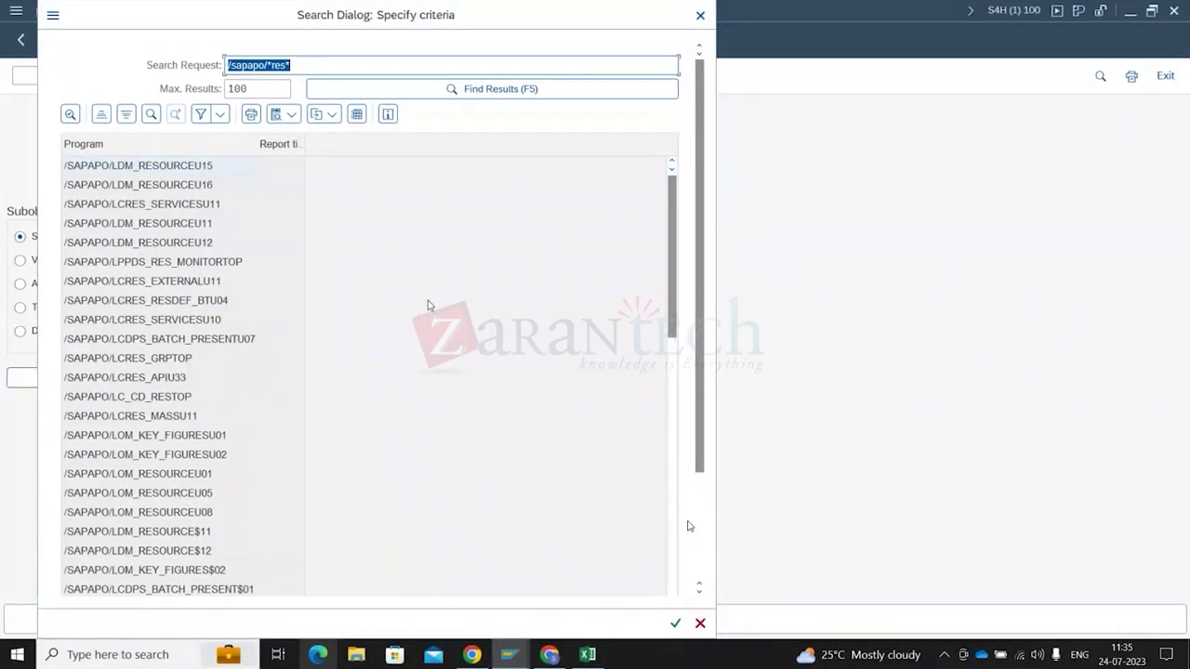
{"action": "left_click", "coordinate": [163, 283]}
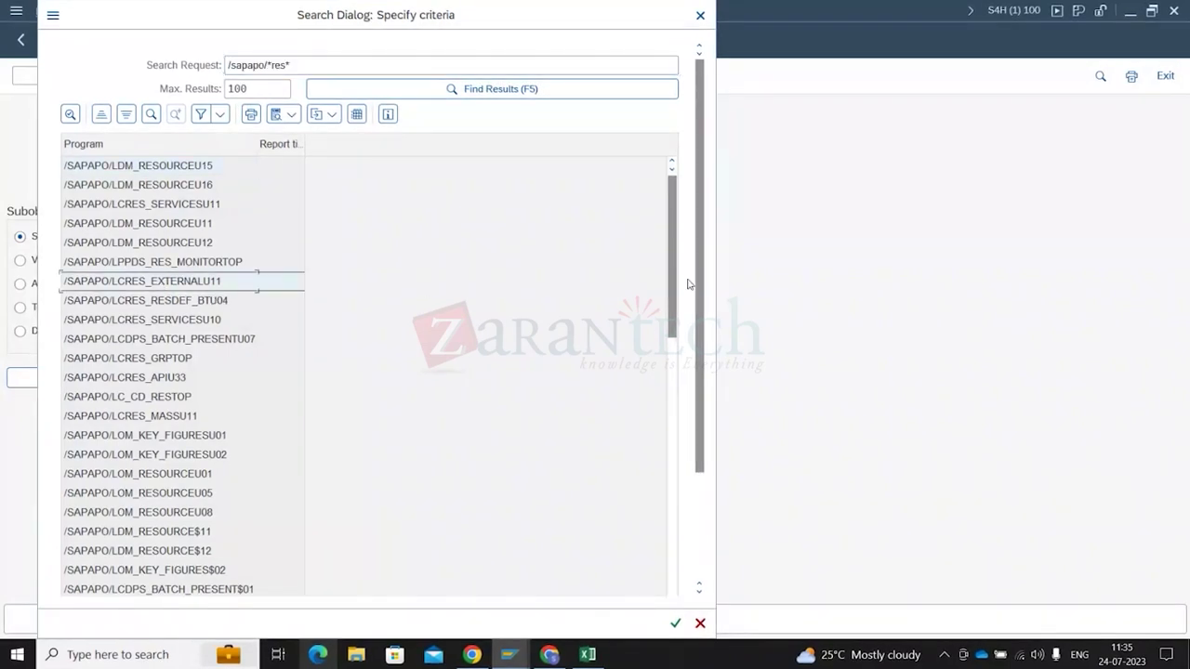
{"action": "key", "text": "Escape"}
Search for programs matching /sapapo/*CR*CREA* and select /SAPAPO/CRES_CREATE_LC_RES as the program
{"action": "left_click", "coordinate": [184, 165]}
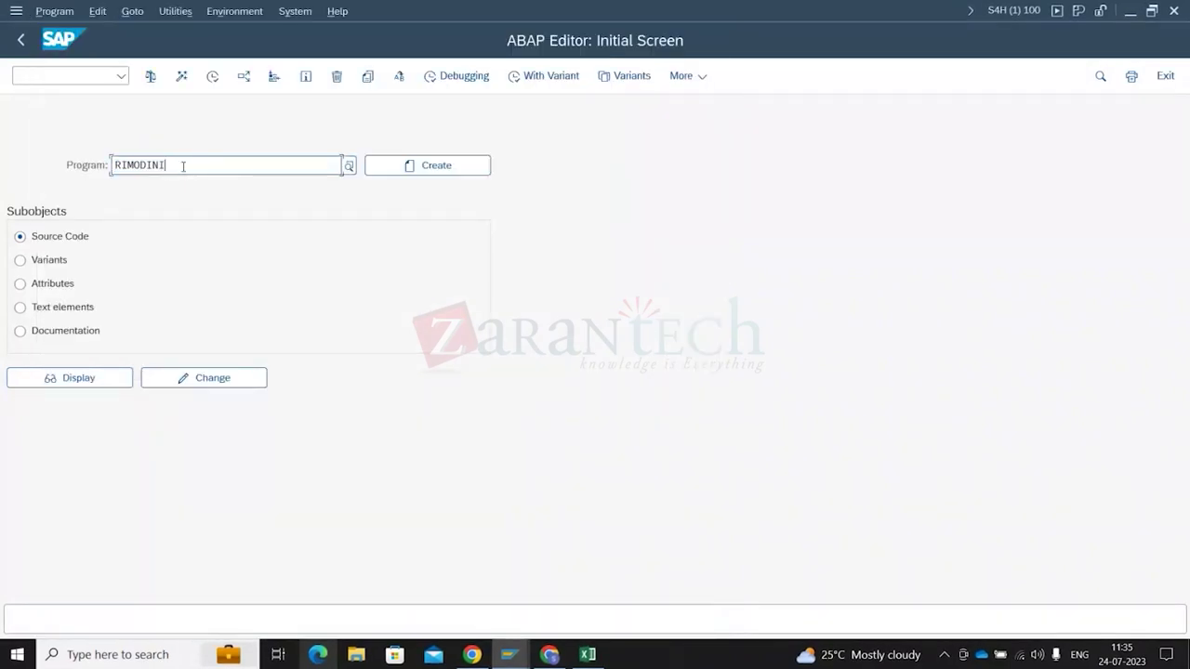
{"action": "key", "text": "BackSpace"}
{"action": "key", "text": "BackSpace"}
{"action": "key", "text": "ctrl+a"}
{"action": "key", "text": "BackSpace"}
{"action": "left_click", "coordinate": [183, 165]}
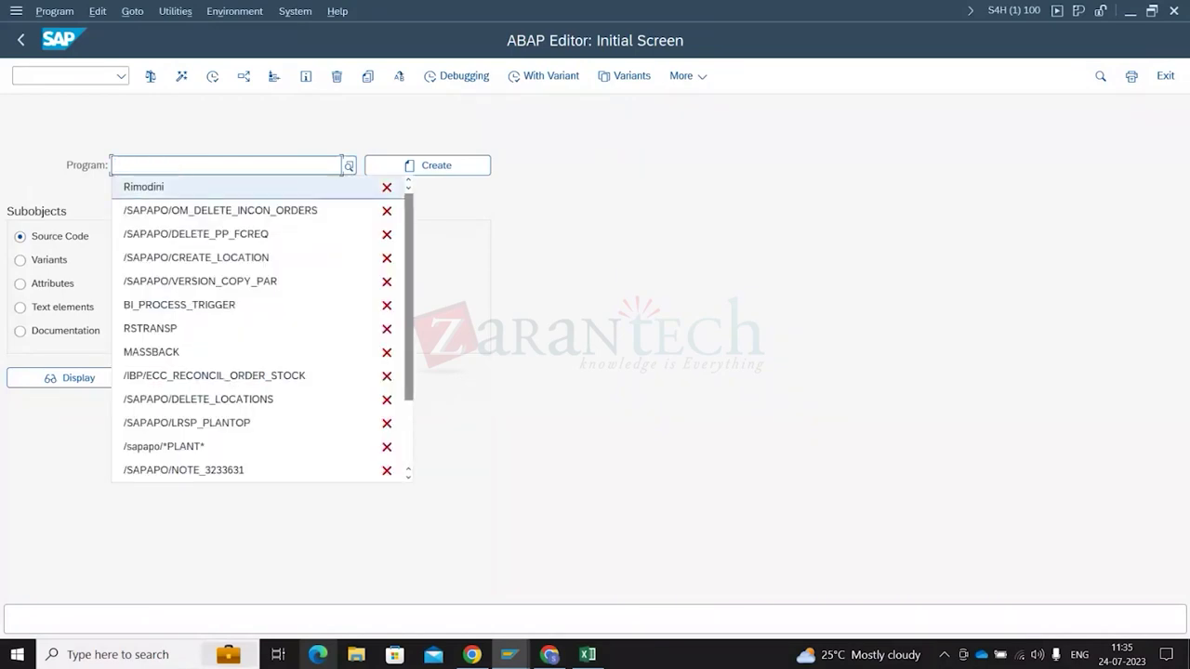
{"action": "type", "text": "/sapapo/"}
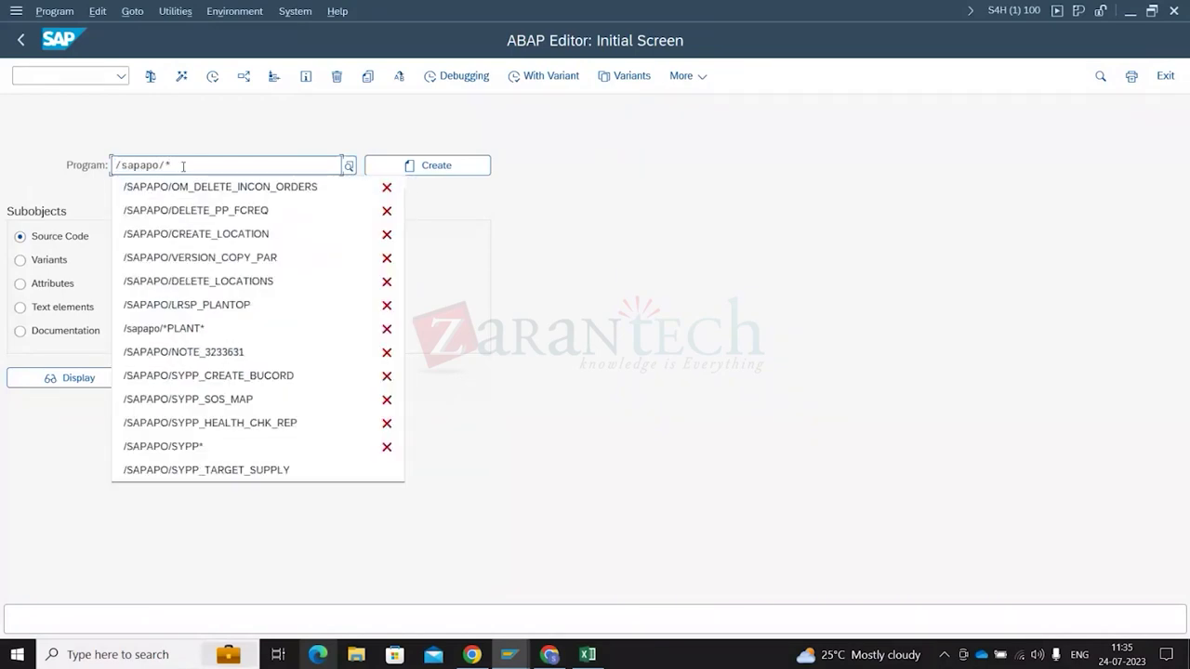
{"action": "type", "text": "*CR*CREA*"}
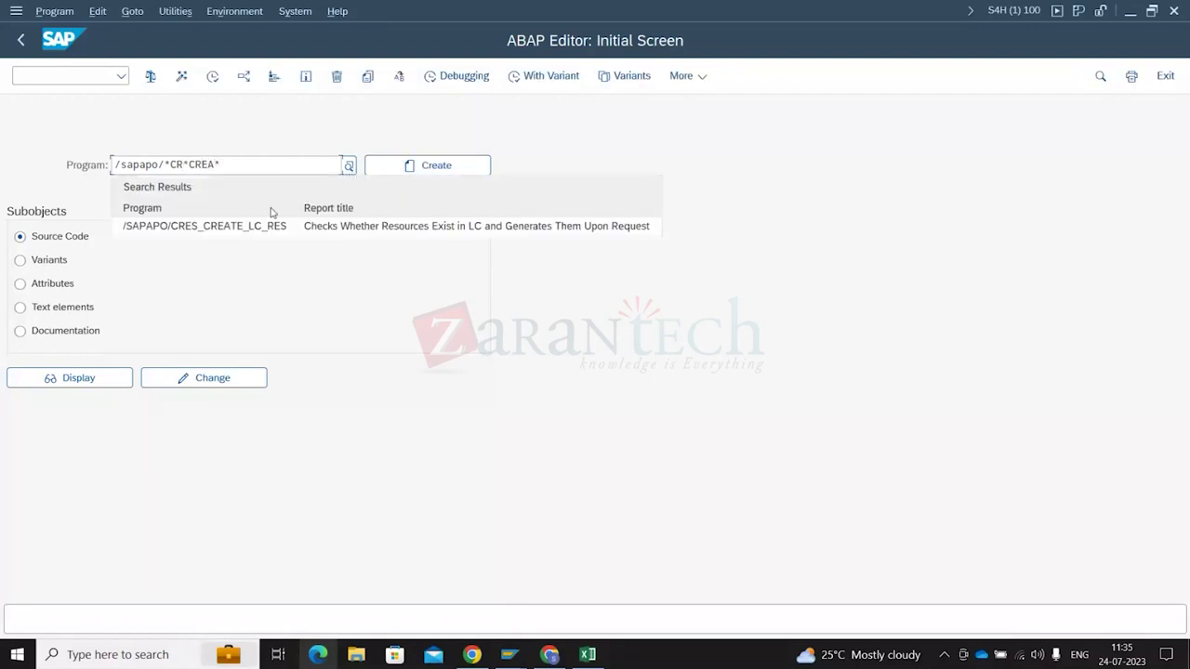
{"action": "left_click", "coordinate": [243, 228]}
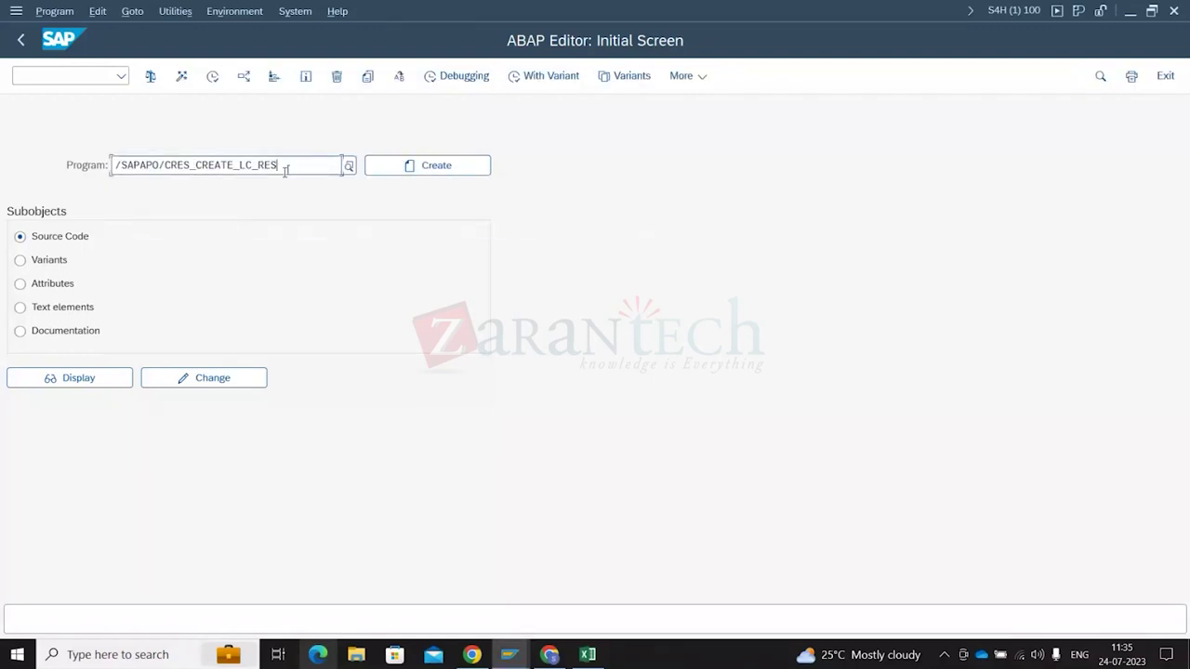
Run the program /SAPAPO/CRES_CREATE_LC_RES to reach its selection screen
{"action": "left_click_drag", "start_coordinate": [288, 167], "coordinate": [4, 197]}
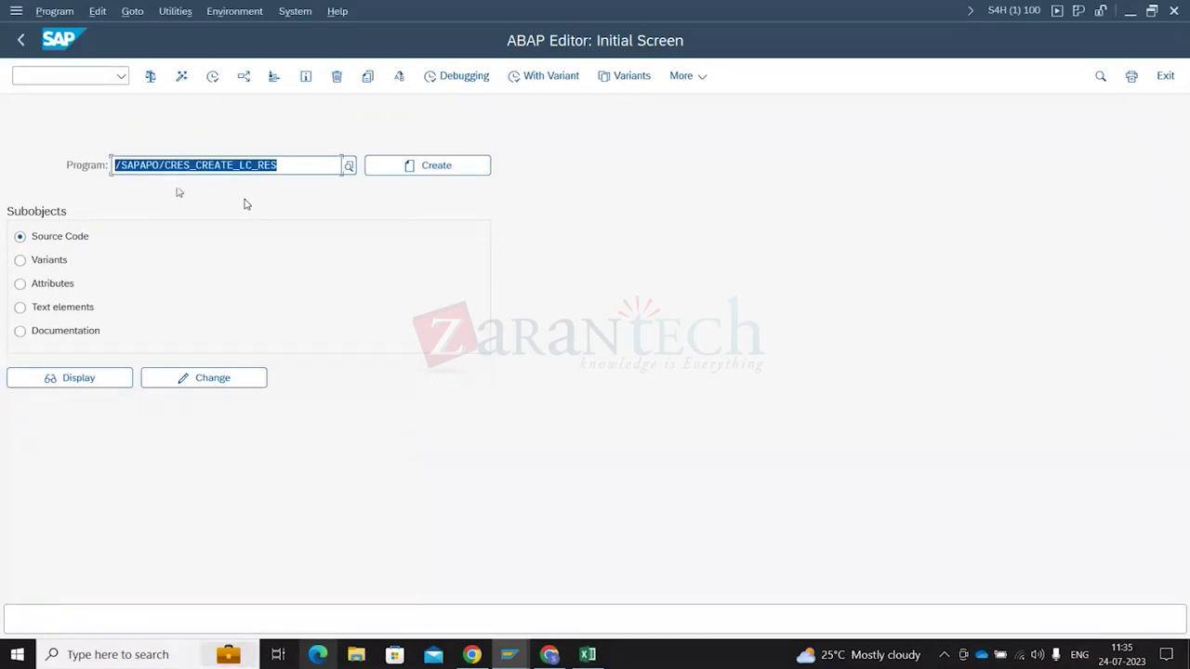
{"action": "left_click_drag", "start_coordinate": [164, 164], "coordinate": [280, 165]}
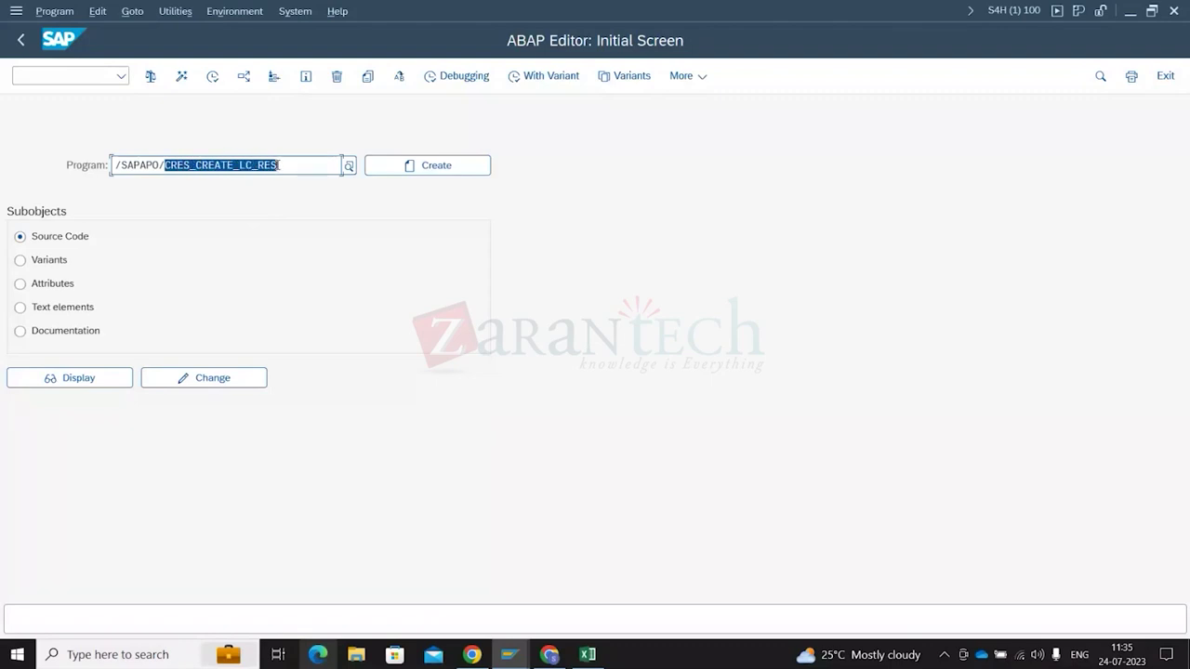
{"action": "left_click", "coordinate": [279, 165]}
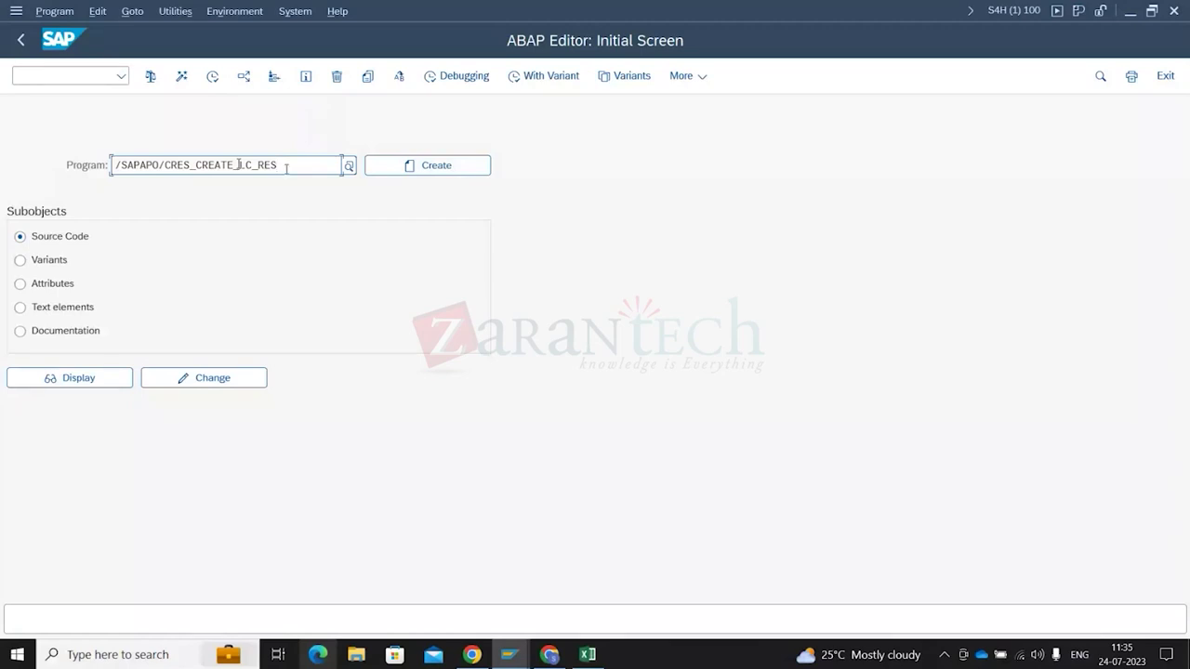
{"action": "left_click", "coordinate": [213, 76]}
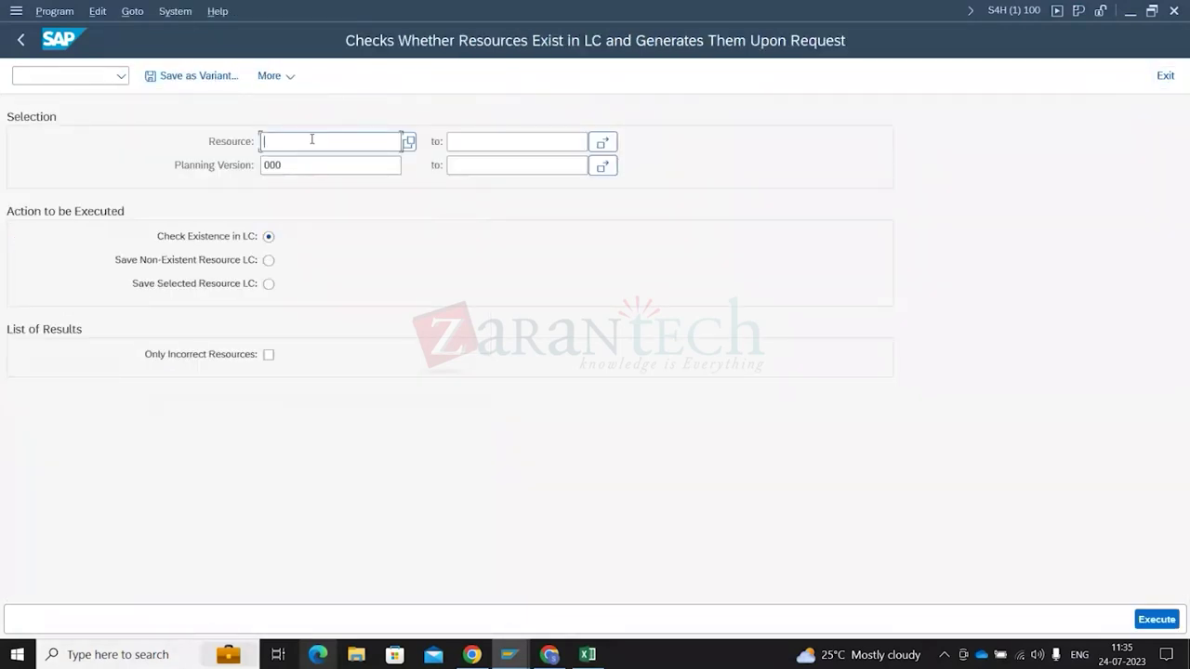
Execute the report for resources W*1010* with the action Save Selected Resource LC
{"action": "type", "text": "W*1010*"}
{"action": "left_click", "coordinate": [269, 261]}
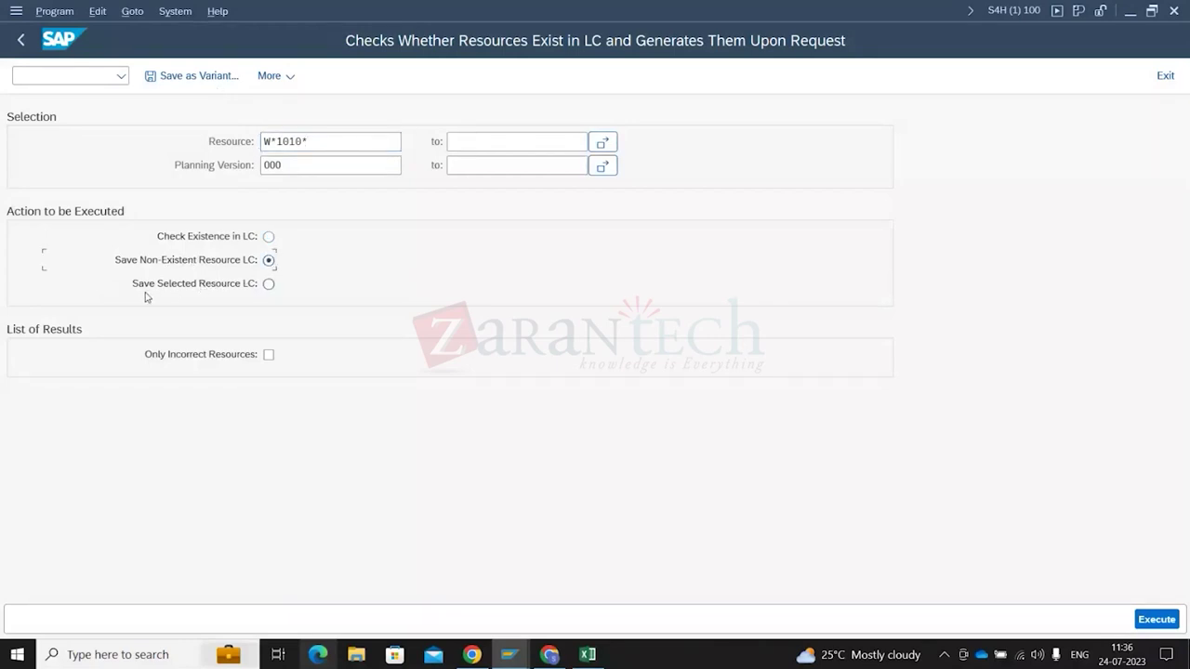
{"action": "left_click", "coordinate": [269, 284]}
{"action": "left_click", "coordinate": [1156, 621]}
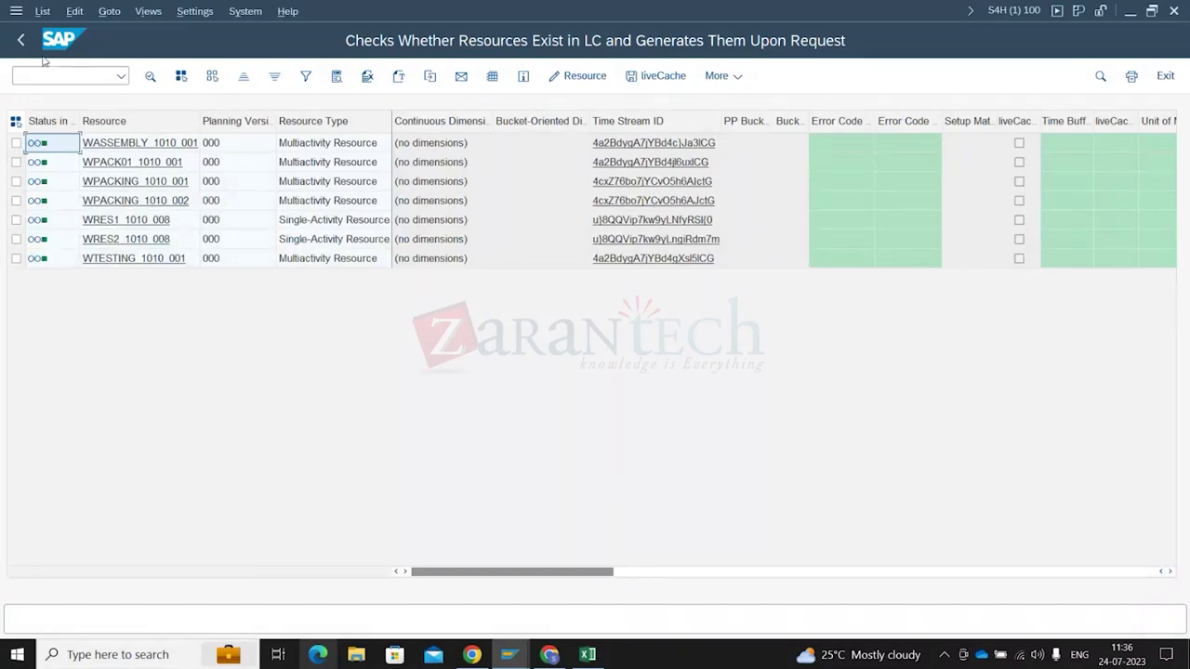
Examine the time stream of resource WRES1_1010_008 through to its last entry, and return to the resource list
{"action": "left_click", "coordinate": [16, 239]}
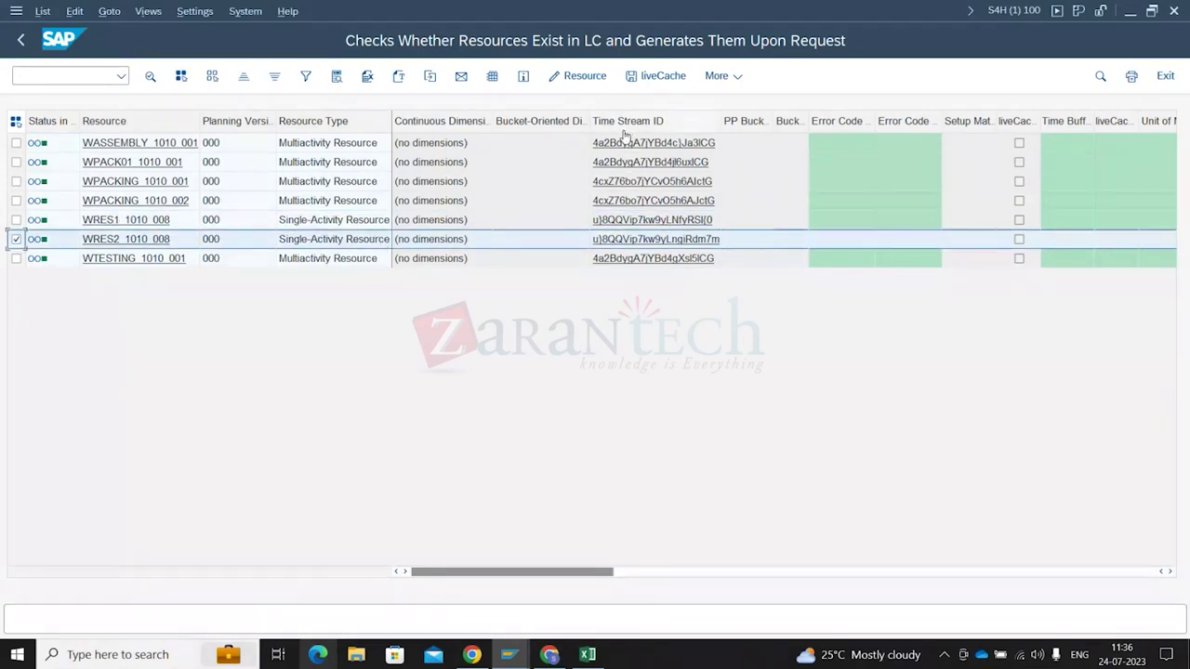
{"action": "left_click", "coordinate": [647, 221]}
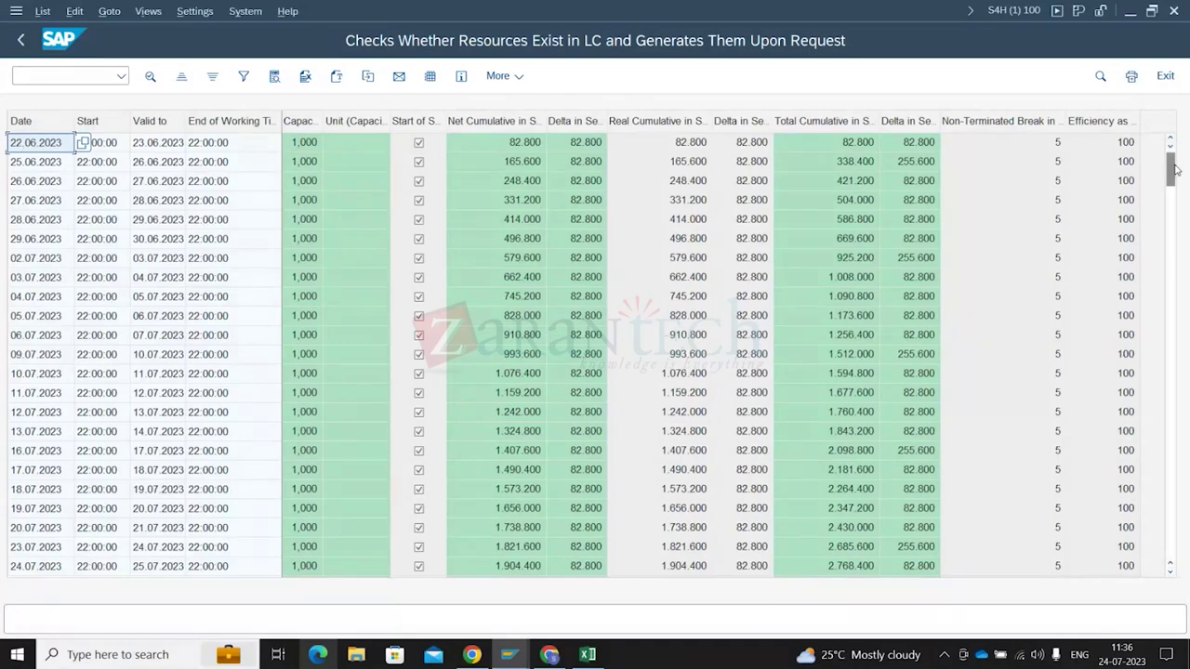
{"action": "left_click_drag", "start_coordinate": [1171, 170], "coordinate": [1164, 579]}
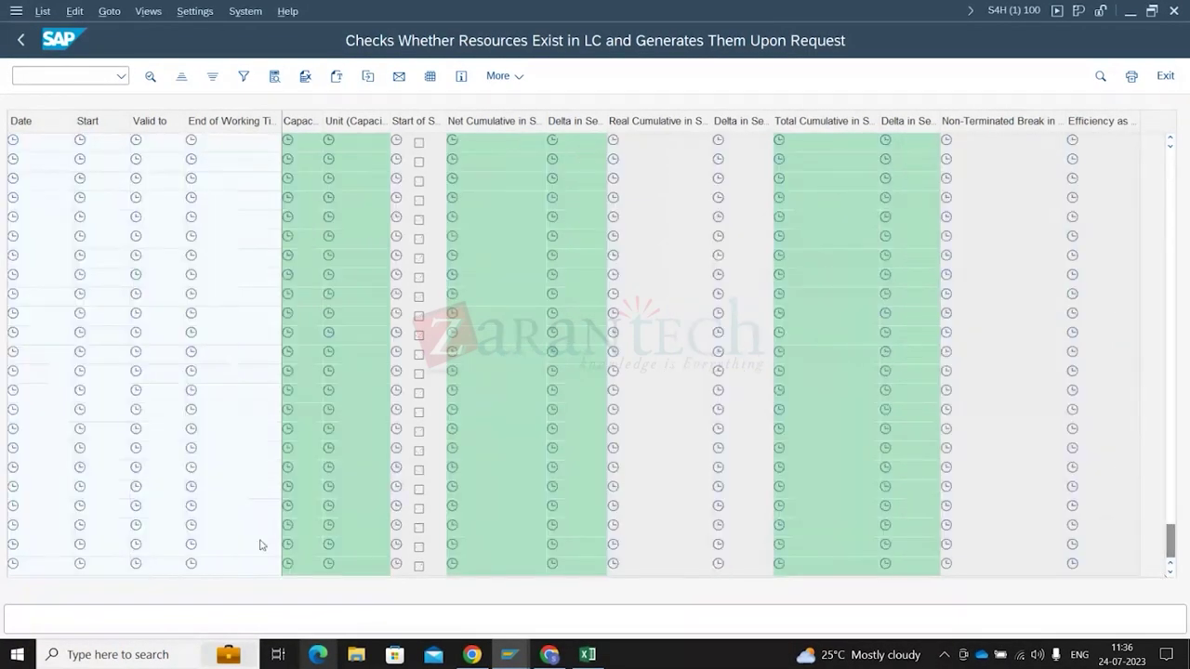
{"action": "left_click", "coordinate": [41, 572]}
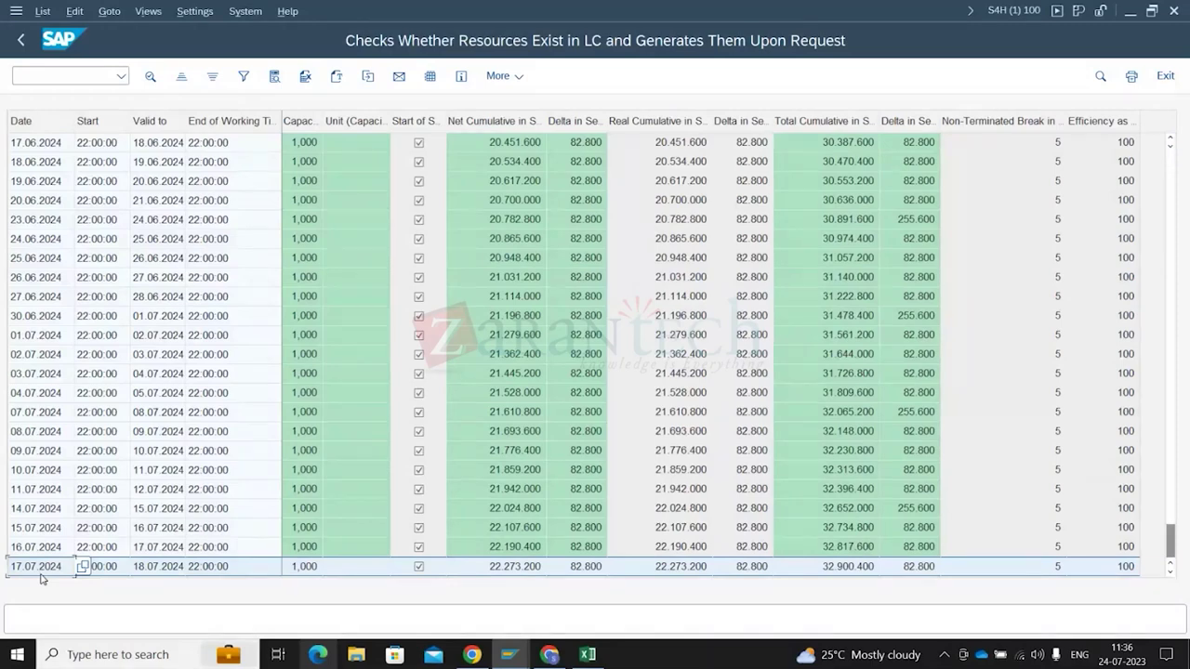
{"action": "left_click", "coordinate": [19, 42]}
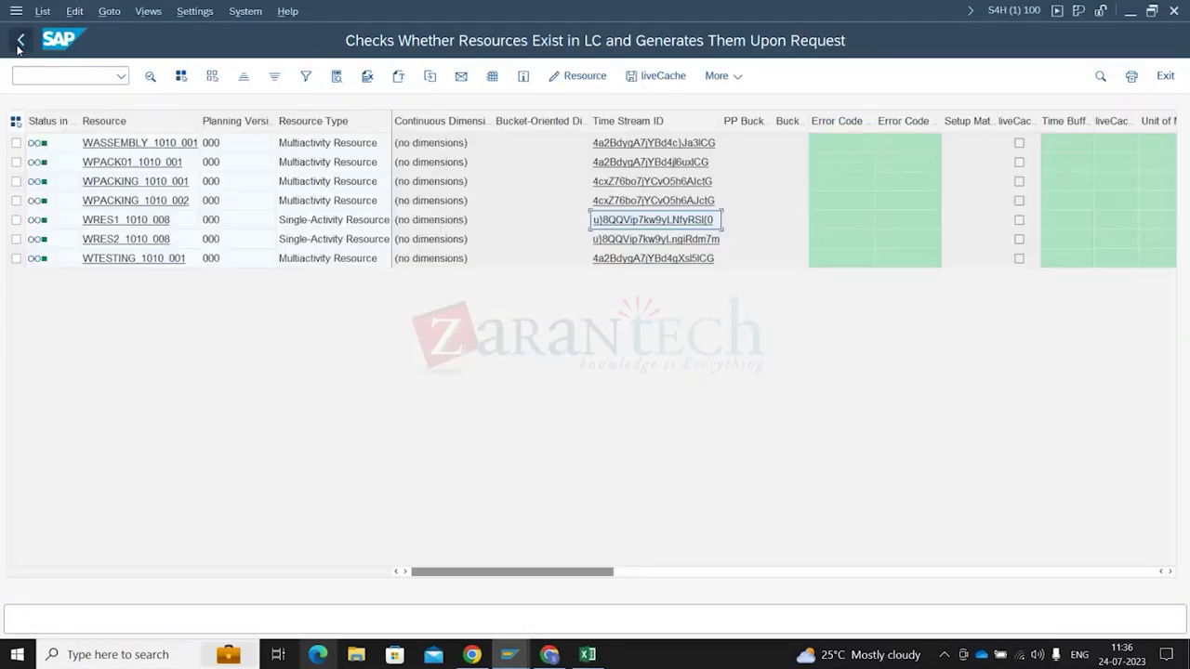
Examine the time stream of resource WRES2_1010_008 through its later dates, and return to the report's selection screen
{"action": "left_click", "coordinate": [656, 240]}
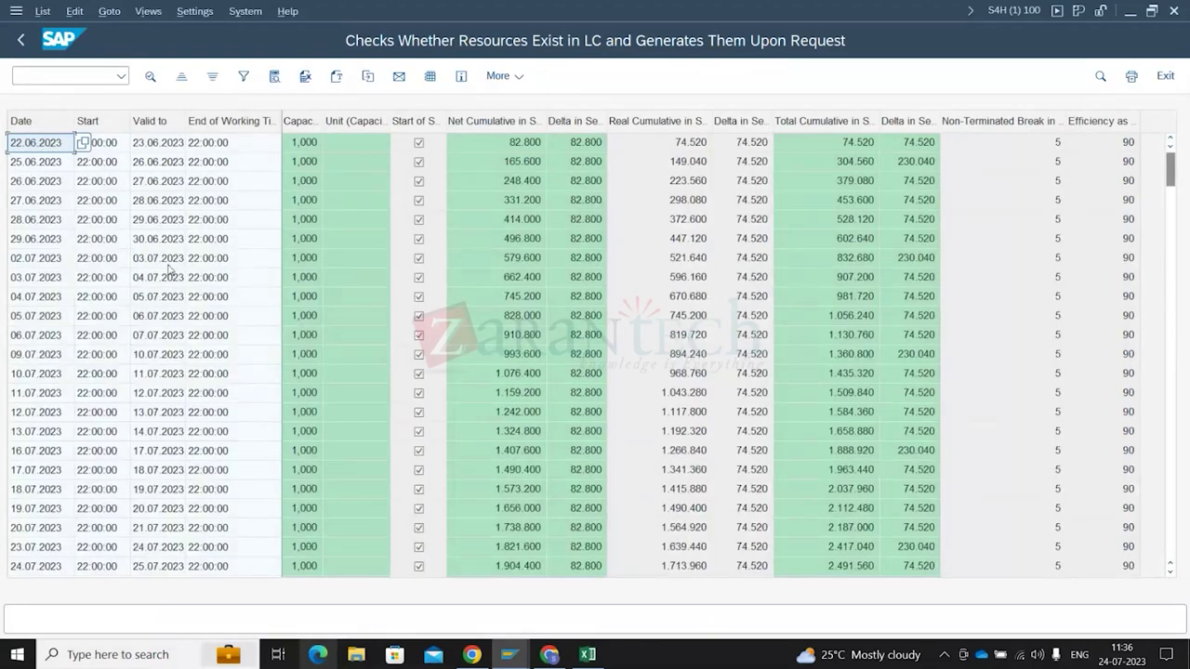
{"action": "scroll", "coordinate": [835, 420], "scroll_direction": "down", "scroll_amount": 20}
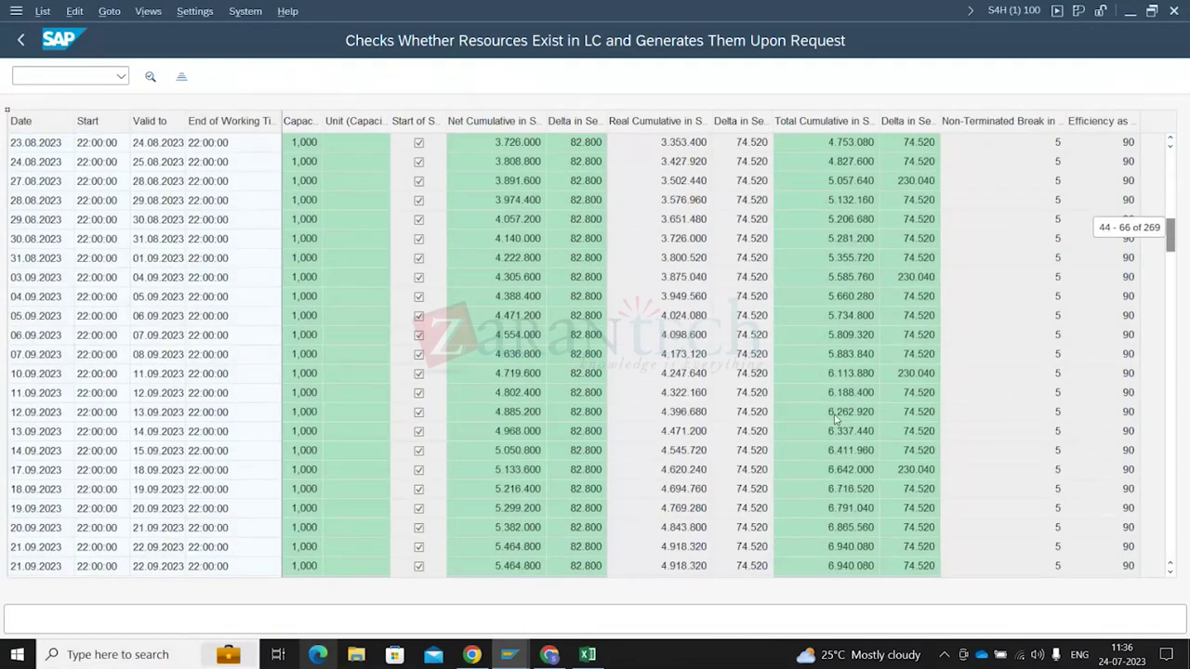
{"action": "scroll", "coordinate": [835, 420], "scroll_direction": "down", "scroll_amount": 2}
{"action": "left_click_drag", "start_coordinate": [1171, 302], "coordinate": [1169, 545]}
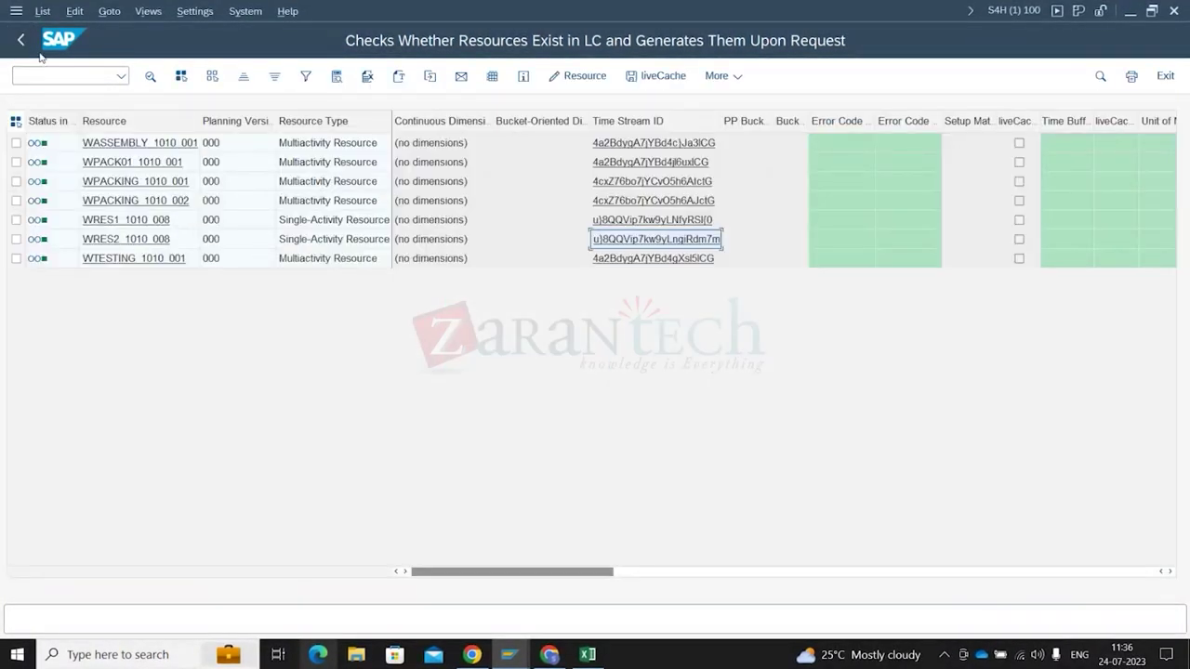
{"action": "left_click", "coordinate": [20, 40]}
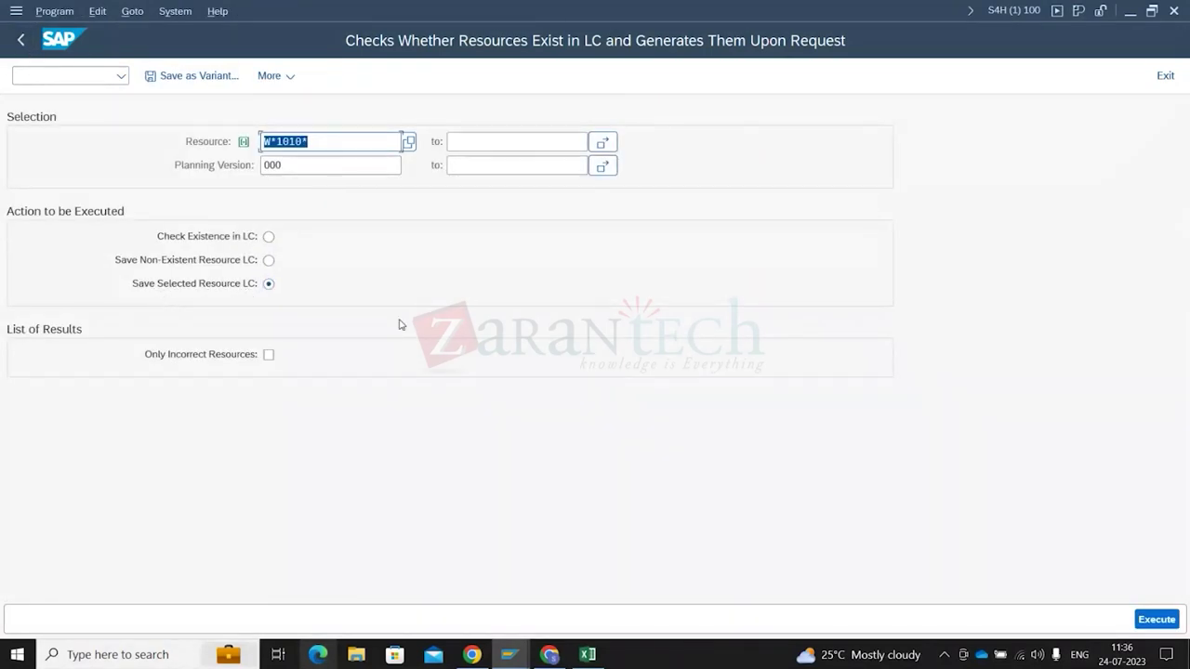
Open the Resources maintenance transaction in a new session
{"action": "left_click", "coordinate": [51, 72]}
{"action": "type", "text": "/o/sapa"}
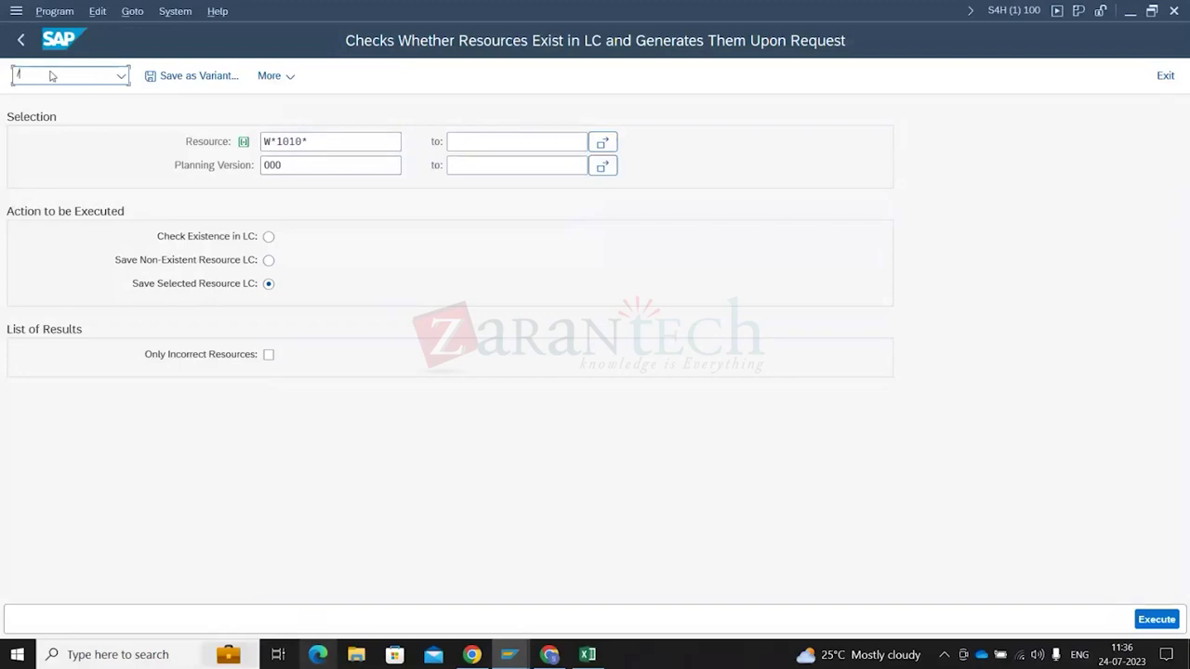
{"action": "key", "text": "BackSpace"}
{"action": "type", "text": "apo/ees01"}
{"action": "key", "text": "Return"}
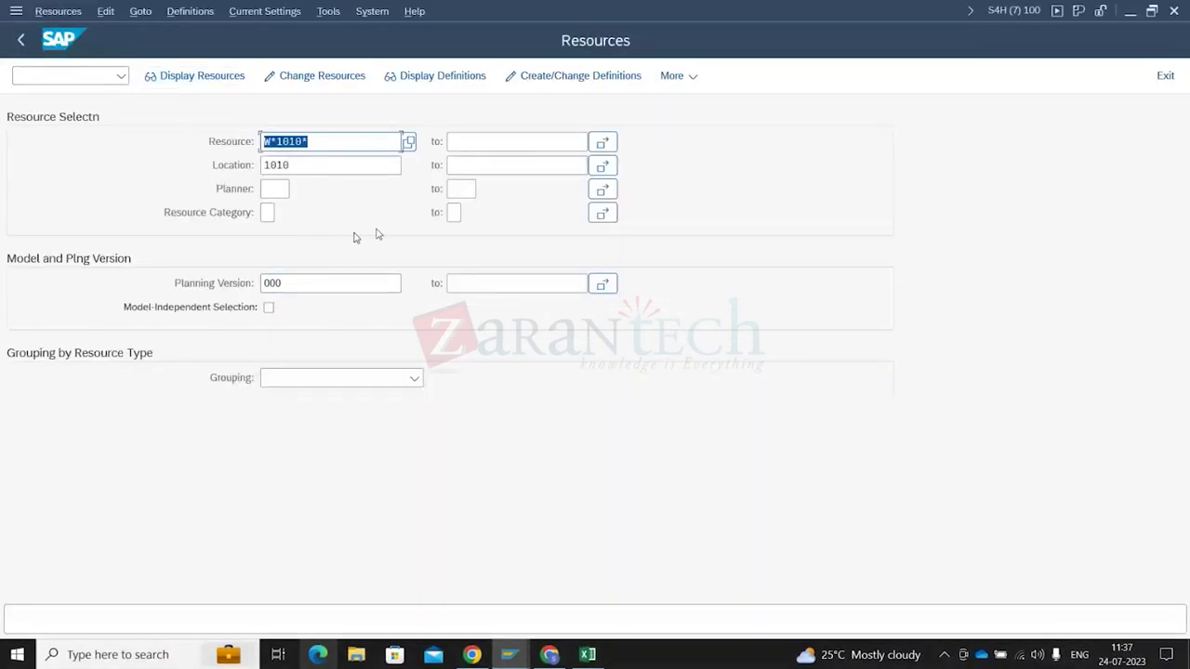
Set the resource selection to WRES2_1010_008 and open that resource in change mode
{"action": "left_click", "coordinate": [359, 80]}
{"action": "key", "text": "Down"}
{"action": "key", "text": "Return"}
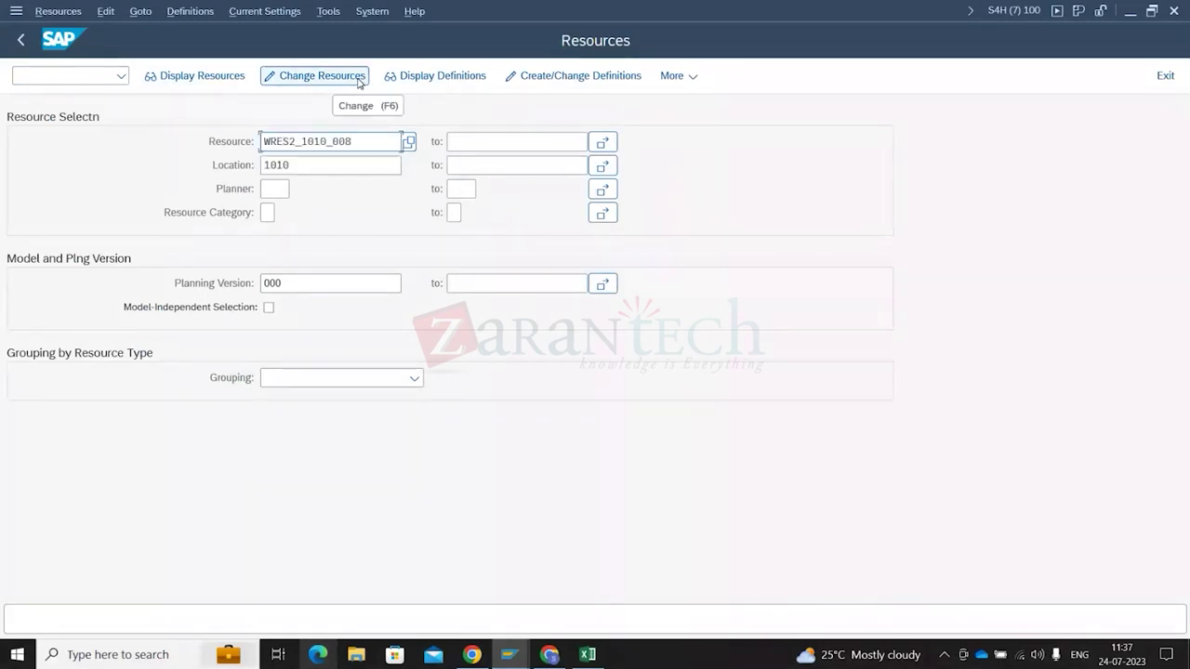
{"action": "key", "text": "F6"}
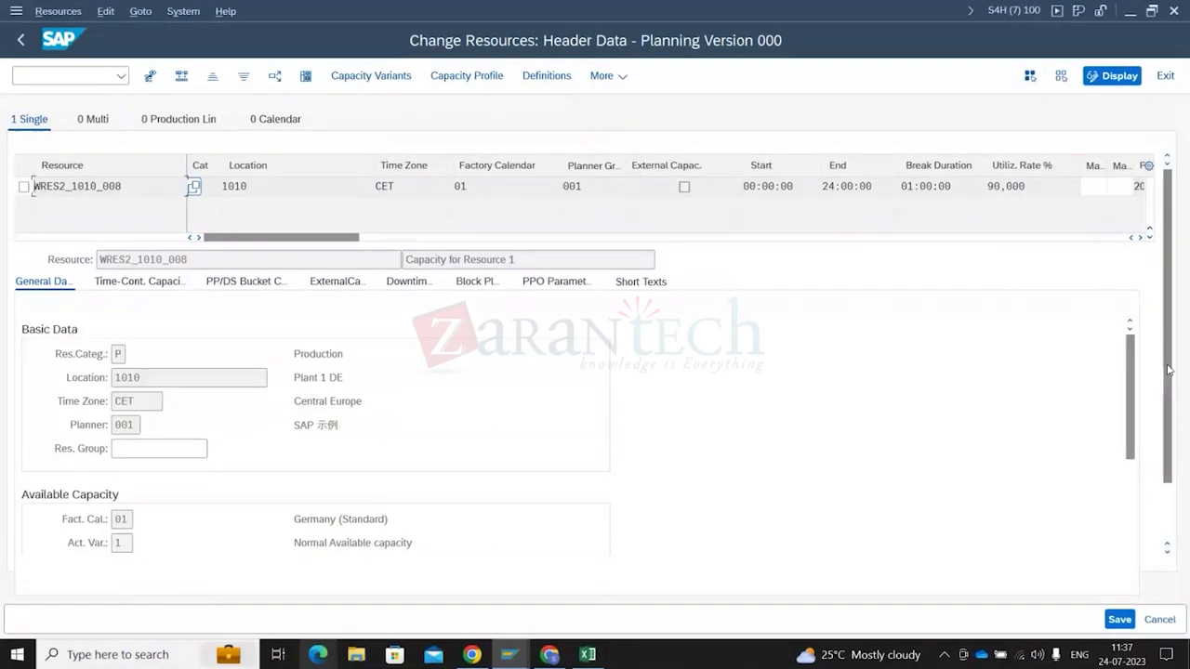
Examine the Days - and Days + planning parameters in the general data of resource WRES2_1010_008
{"action": "scroll", "coordinate": [1175, 428], "scroll_direction": "down", "scroll_amount": 2}
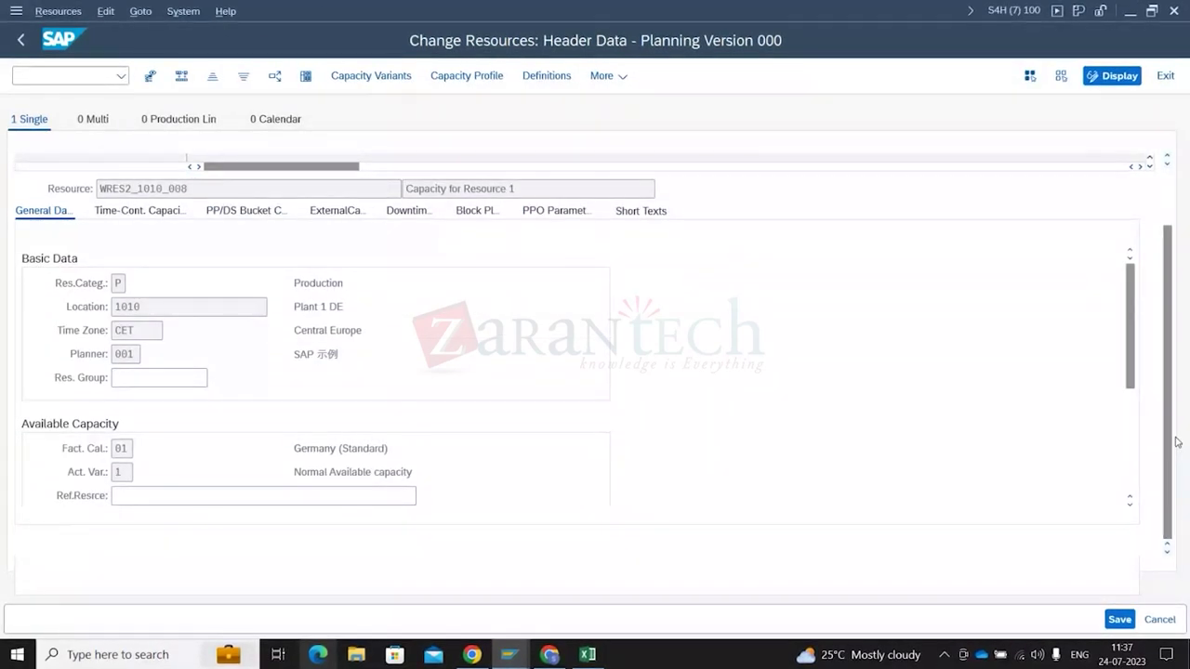
{"action": "scroll", "coordinate": [1139, 400], "scroll_direction": "down", "scroll_amount": 4}
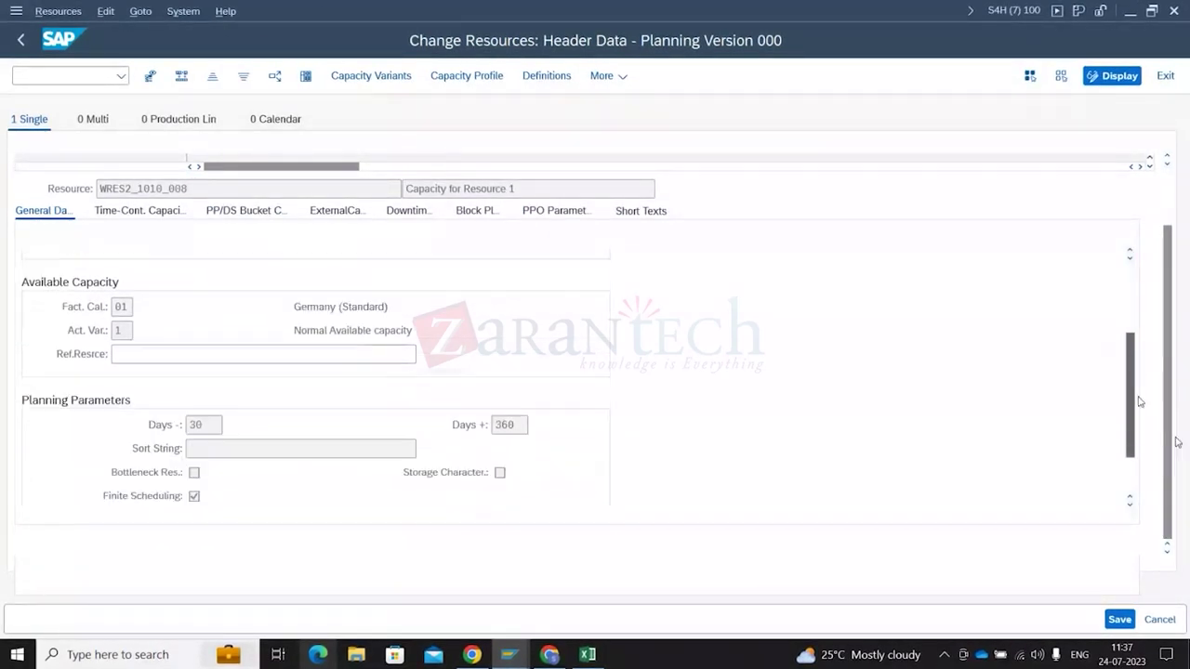
{"action": "scroll", "coordinate": [1140, 402], "scroll_direction": "down", "scroll_amount": 1}
{"action": "left_click", "coordinate": [202, 377]}
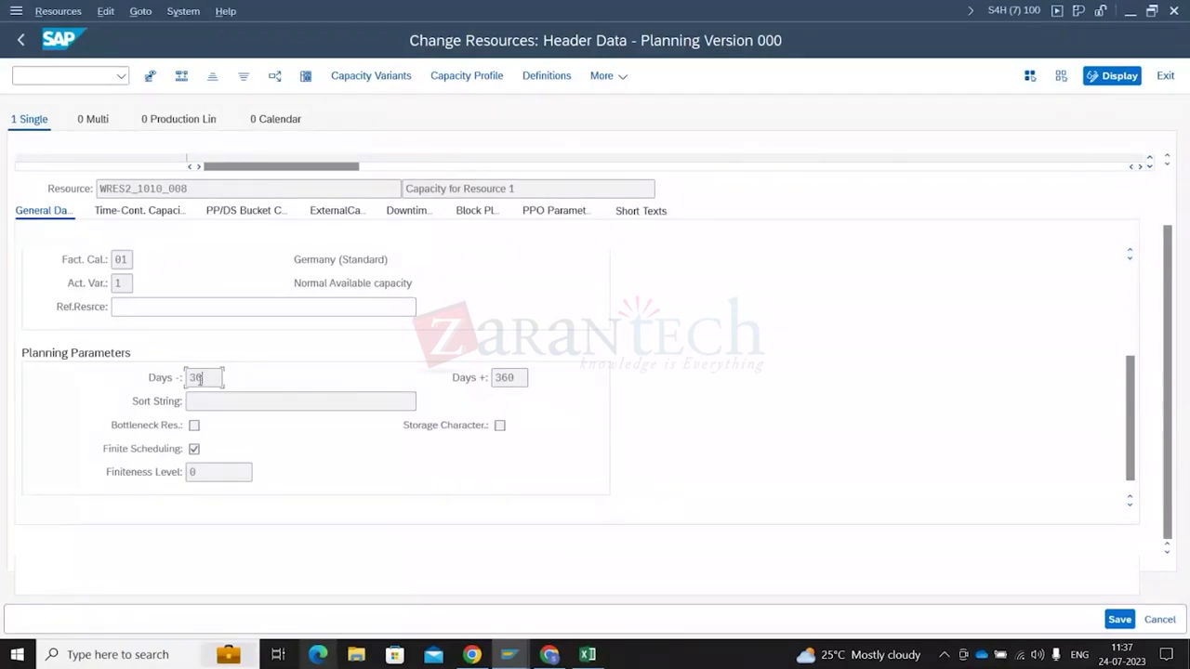
{"action": "left_click", "coordinate": [526, 378]}
{"action": "left_click_drag", "start_coordinate": [516, 378], "coordinate": [482, 380]}
{"action": "left_click", "coordinate": [522, 376]}
{"action": "left_click_drag", "start_coordinate": [524, 378], "coordinate": [419, 379]}
Switch to the product view session, leave the current view and reload product FG126 for location 1010
{"action": "key", "text": "alt+Tab"}
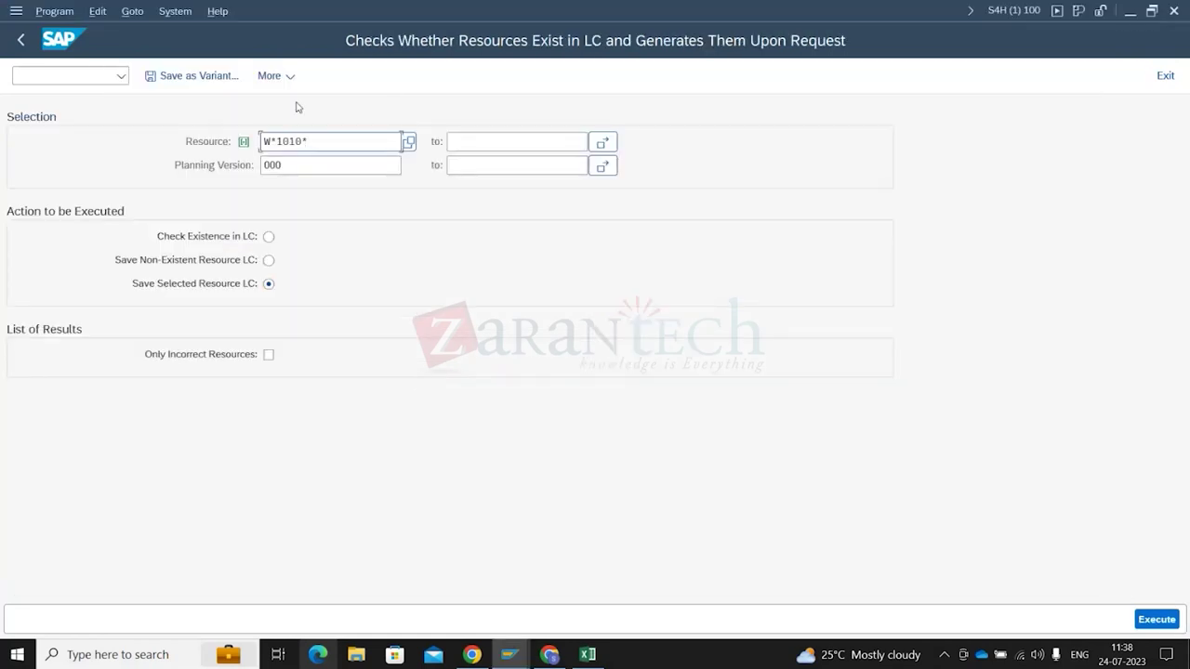
{"action": "key", "text": "alt+Tab"}
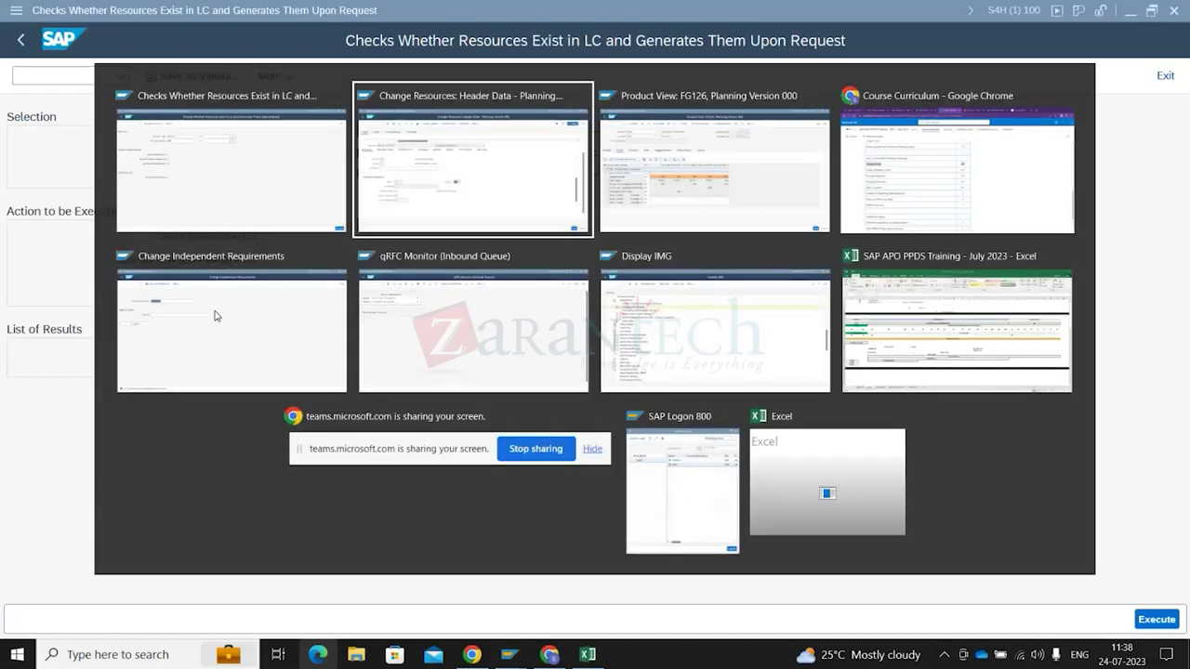
{"action": "key", "text": "alt+Tab"}
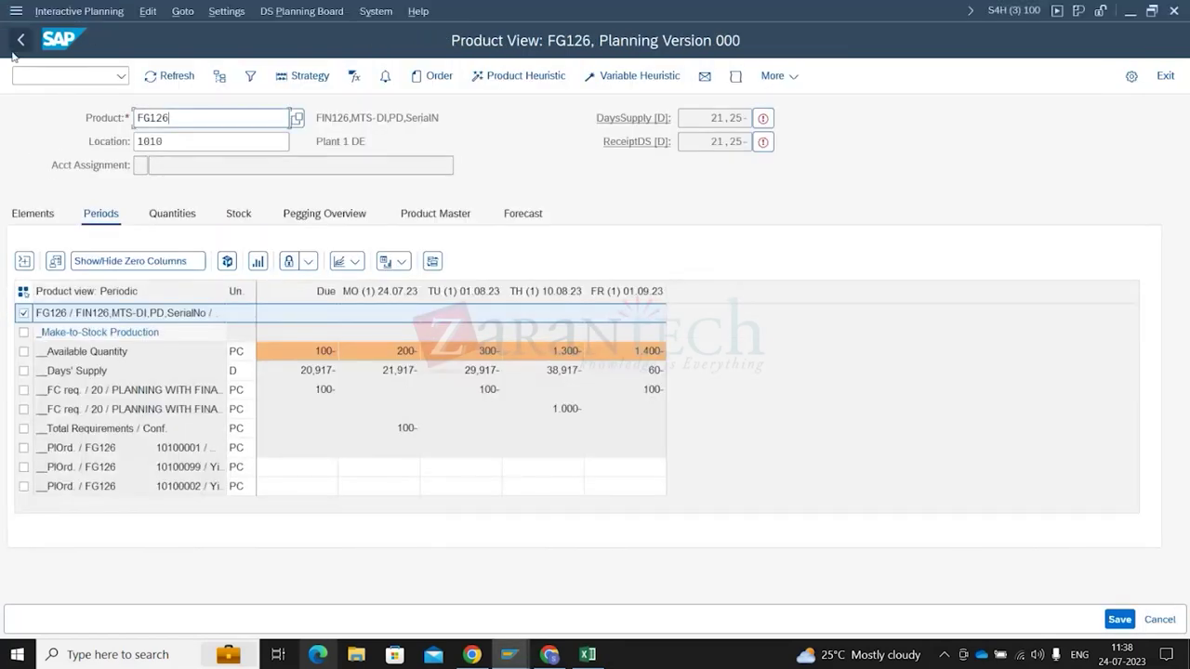
{"action": "left_click", "coordinate": [19, 41]}
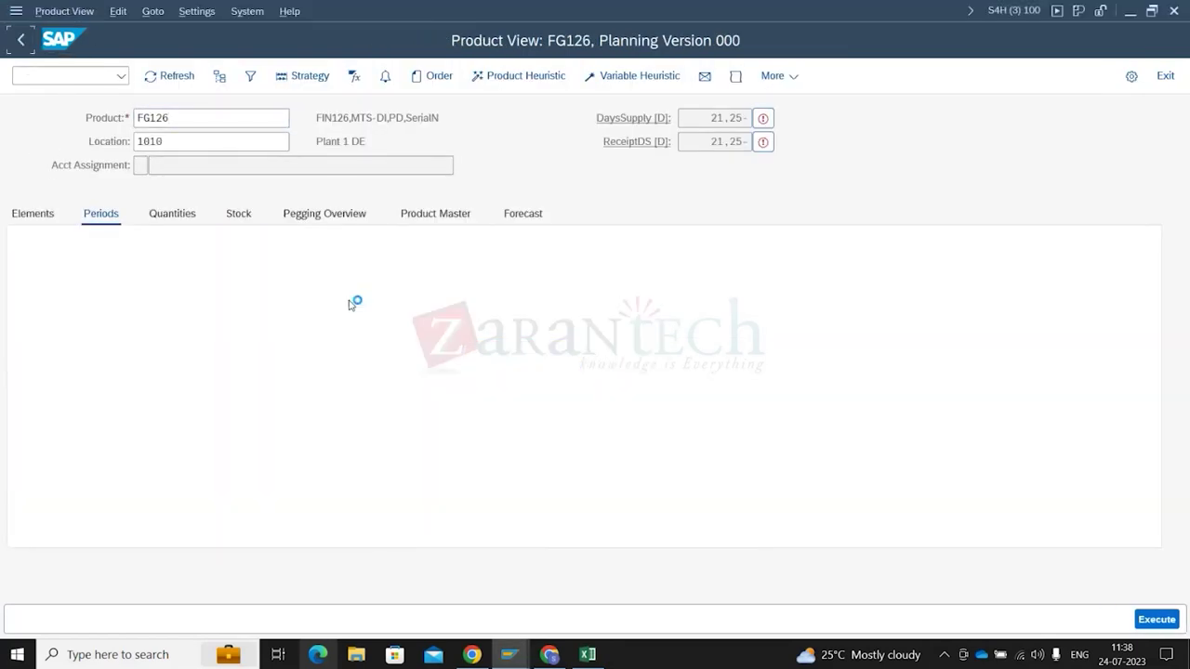
{"action": "key", "text": "Return"}
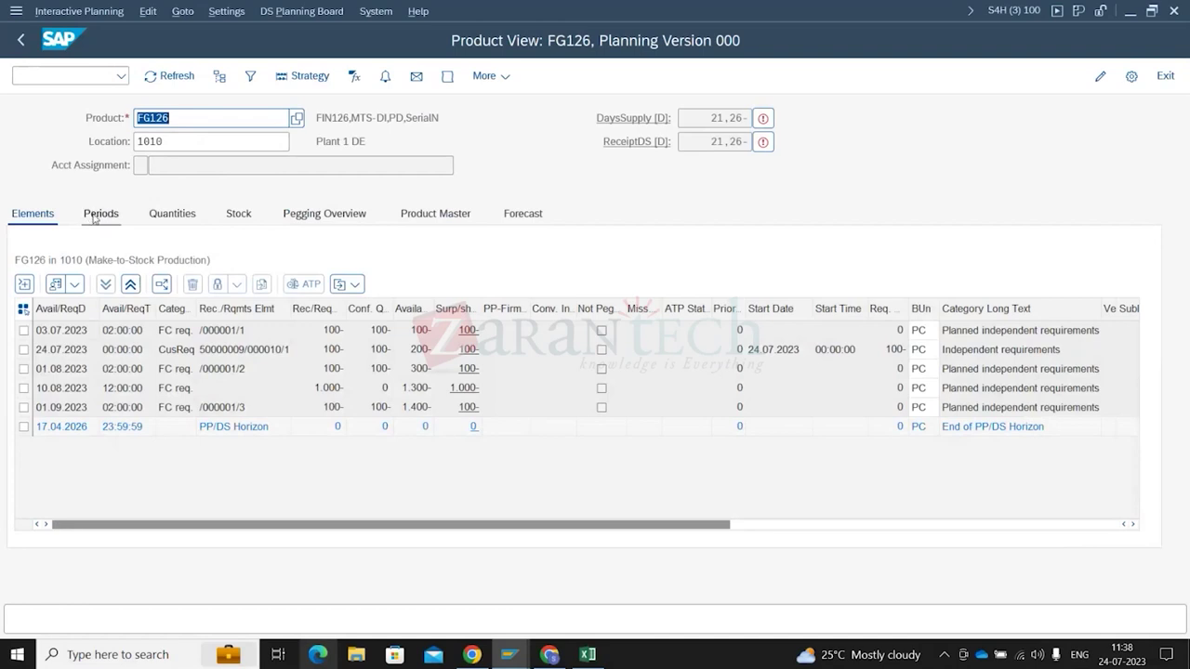
Show the periodic view of FG126 and switch it to change mode with propagation range SAPALL
{"action": "left_click", "coordinate": [98, 215]}
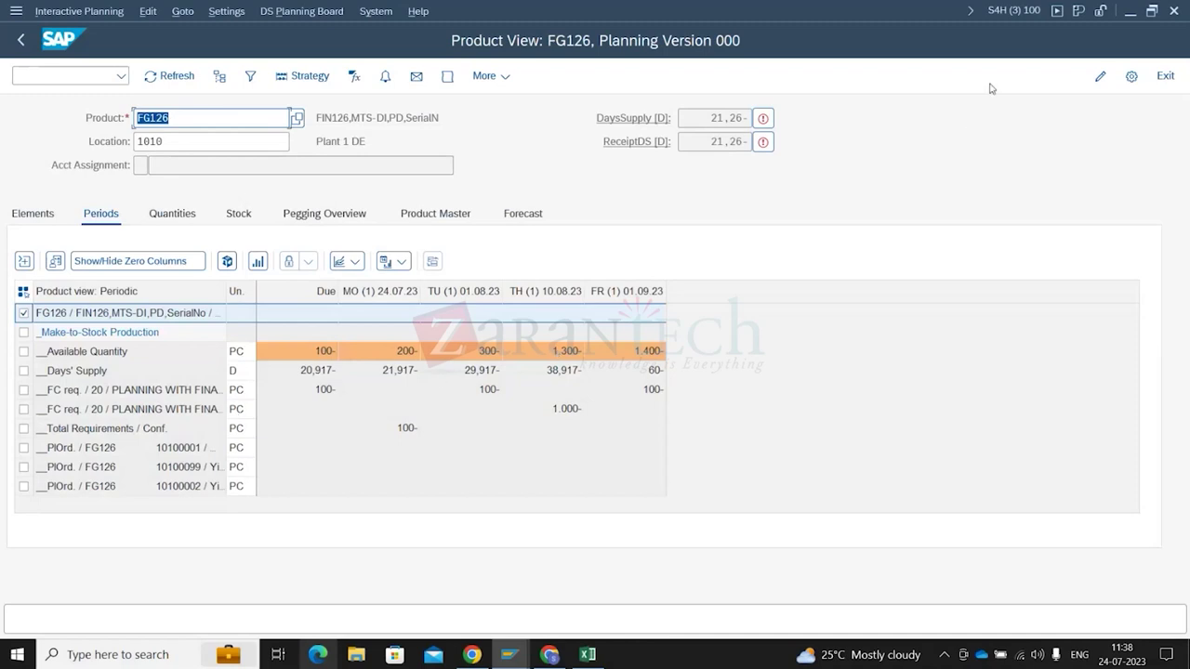
{"action": "left_click", "coordinate": [1100, 76]}
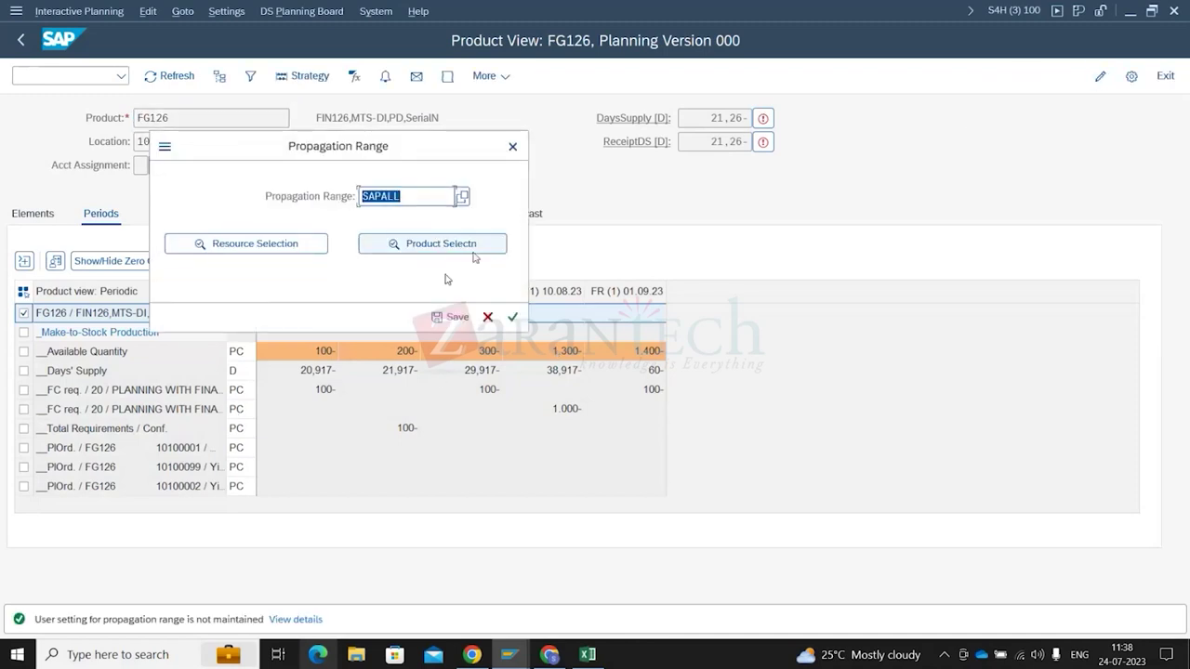
{"action": "left_click", "coordinate": [513, 317]}
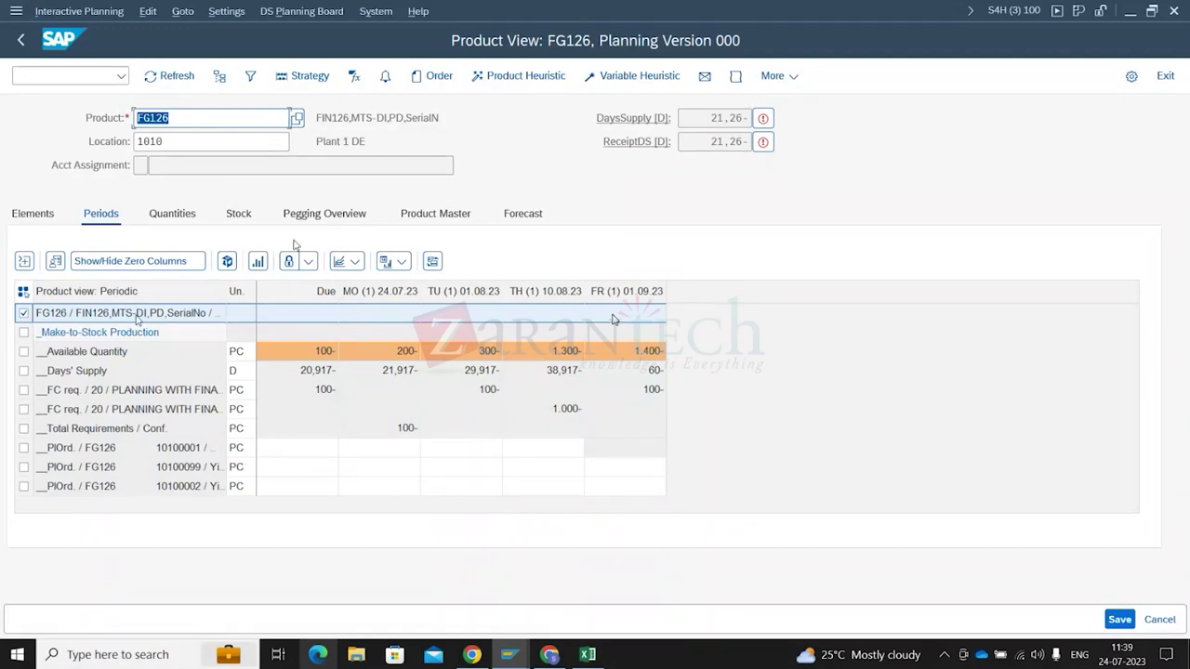
{"action": "left_click", "coordinate": [25, 264]}
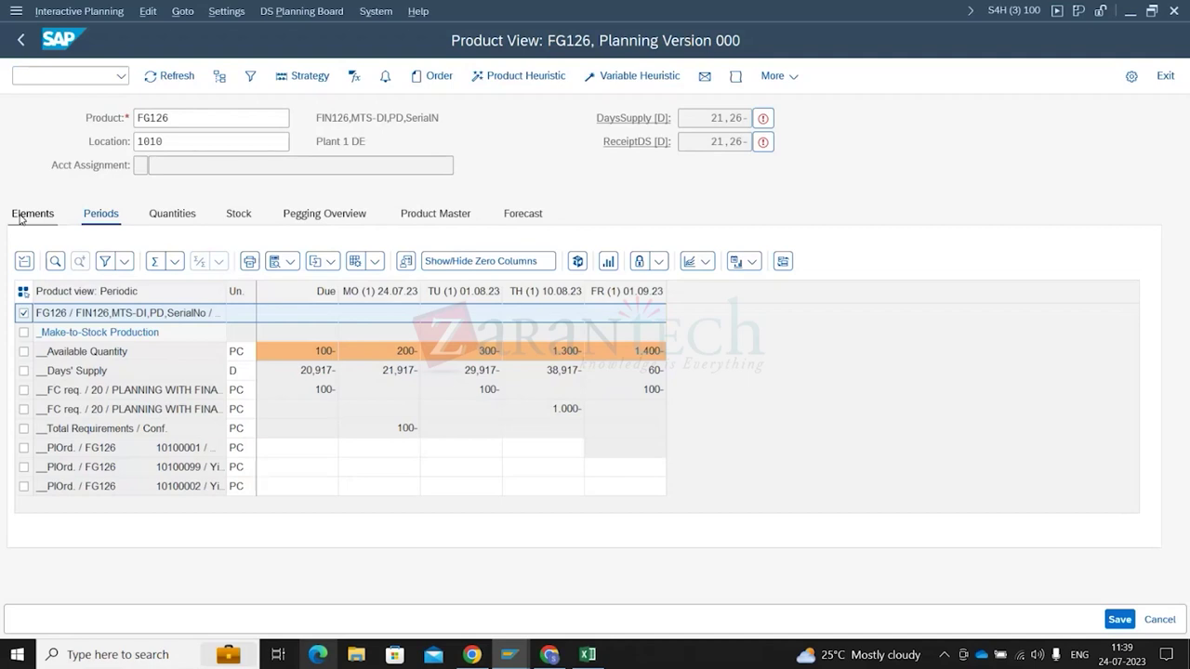
Add a forecast requirement of 1.000- for 10.10.2024 to the elements of FG126
{"action": "left_click", "coordinate": [31, 214]}
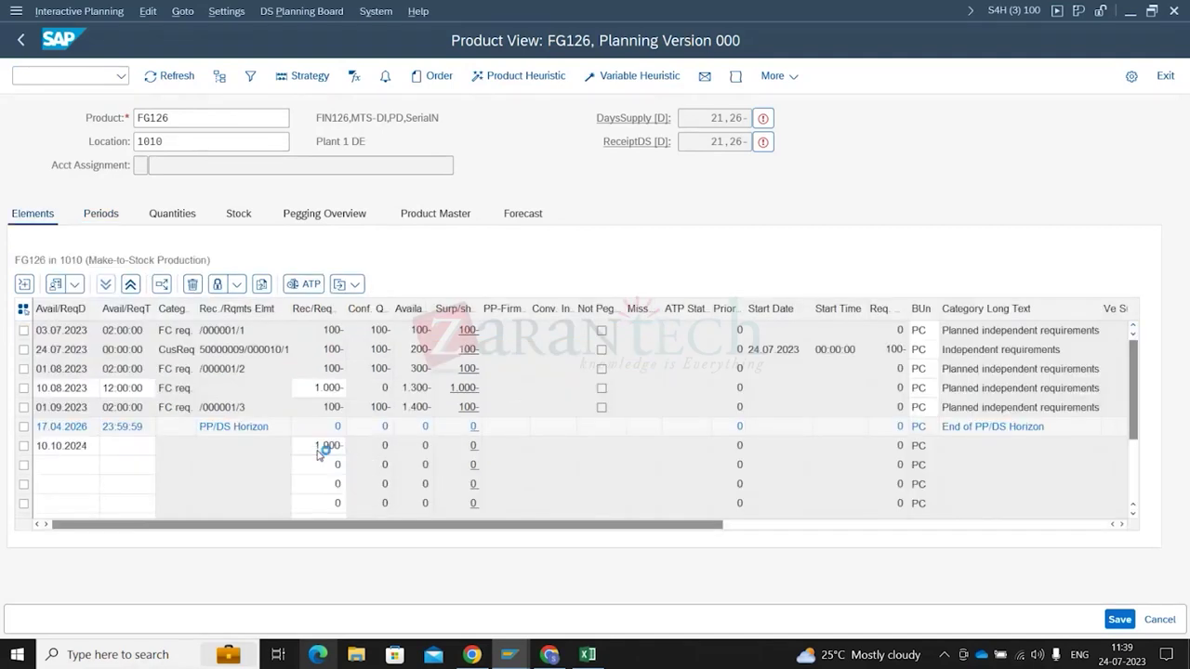
{"action": "key", "text": "Return"}
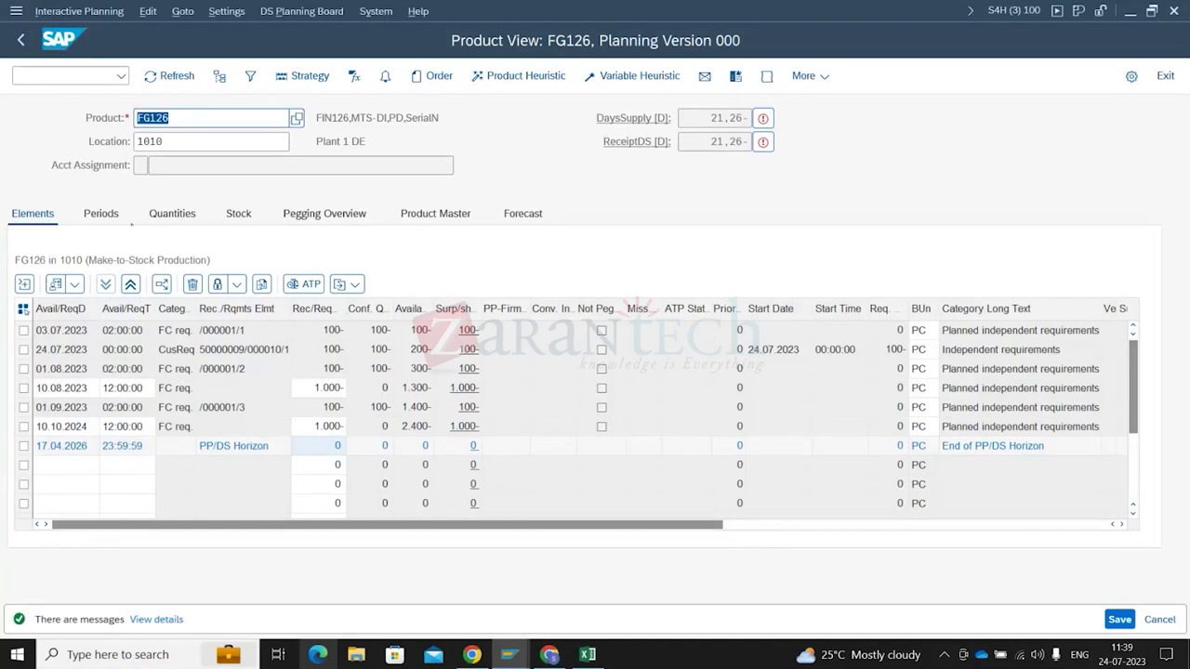
Return to the periodic view, read the planning messages about the forecast and resource time stream, and close them
{"action": "left_click", "coordinate": [102, 214]}
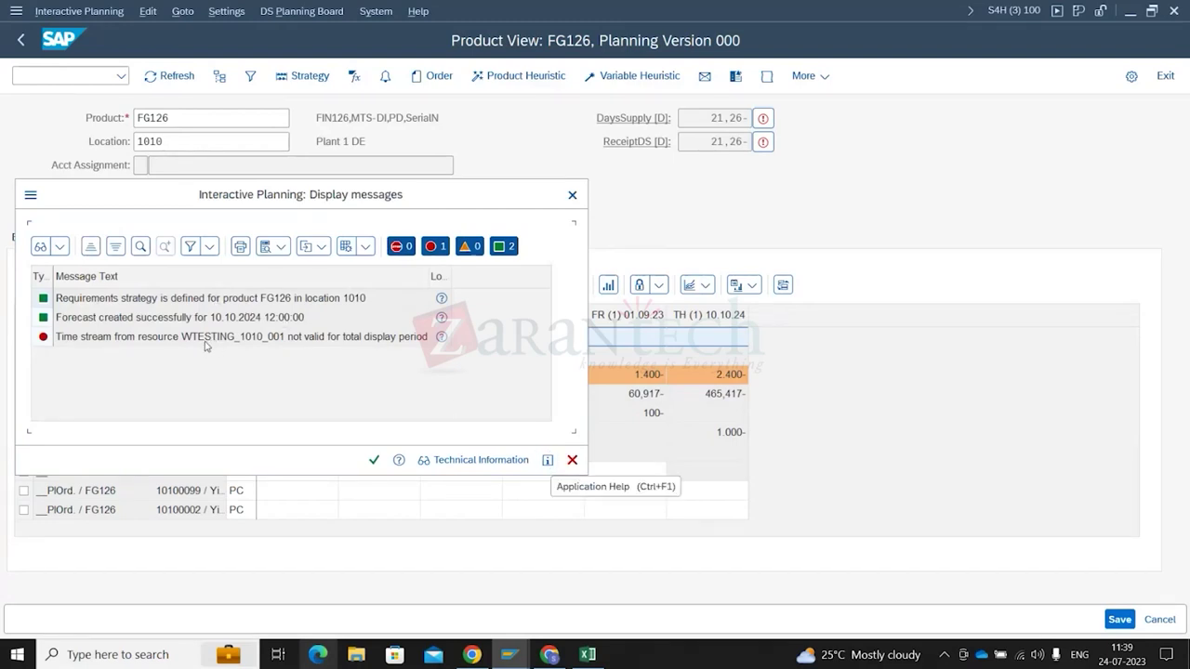
{"action": "left_click", "coordinate": [207, 342]}
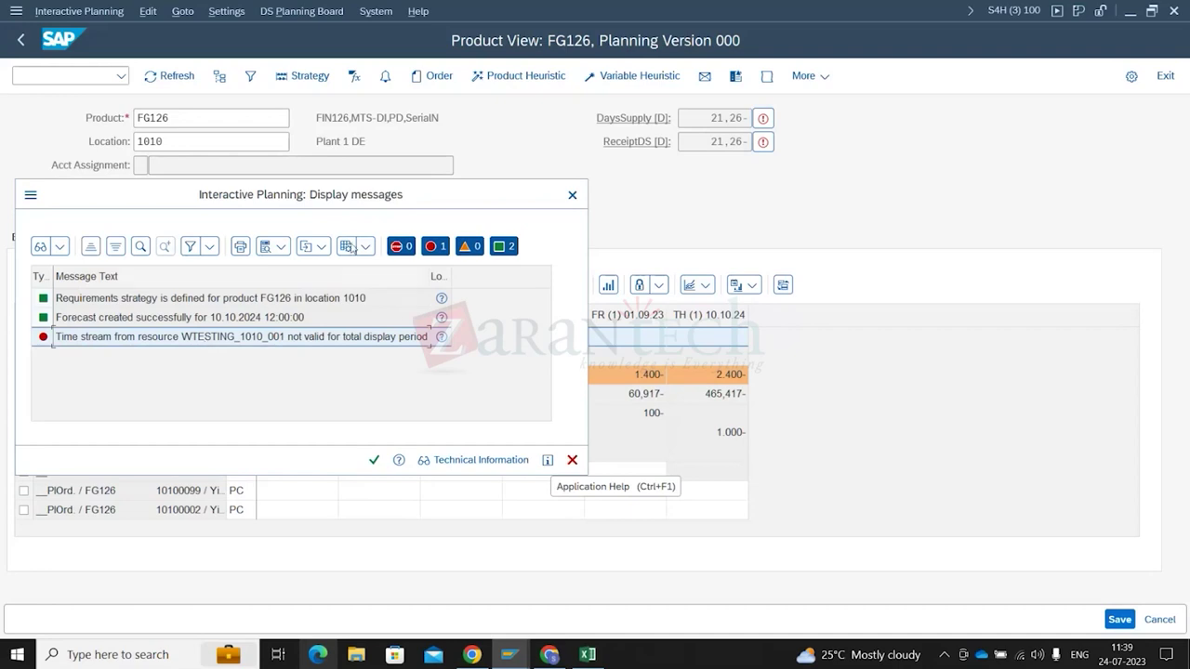
{"action": "left_click_drag", "start_coordinate": [418, 196], "coordinate": [853, 98]}
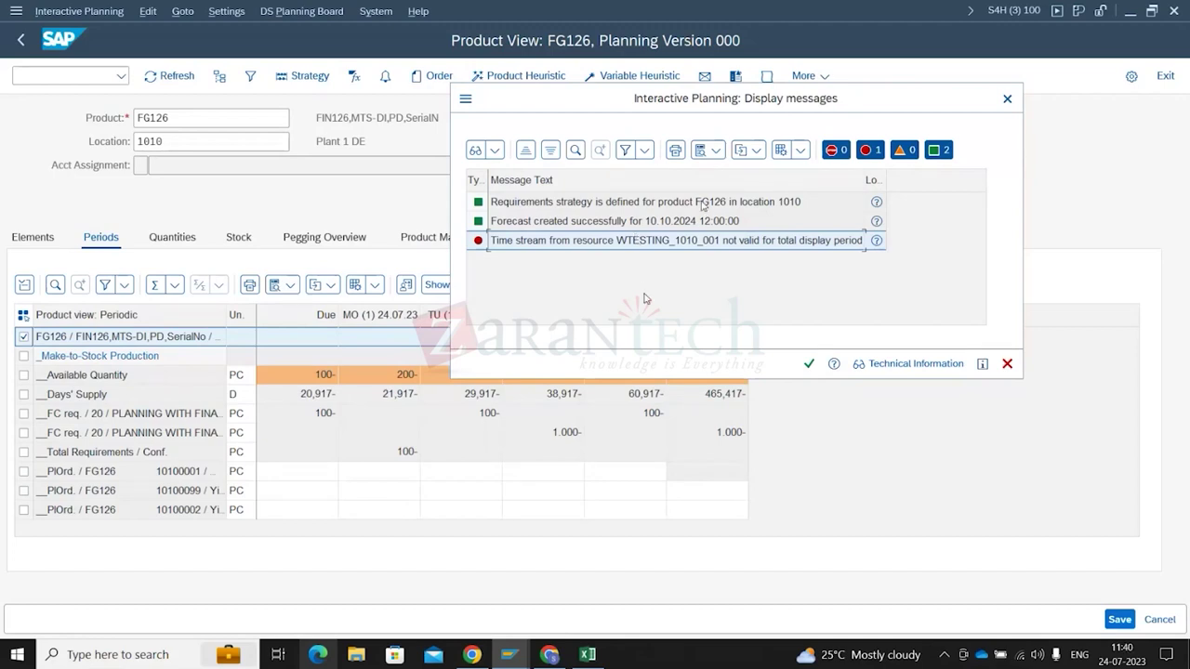
{"action": "left_click_drag", "start_coordinate": [863, 179], "coordinate": [950, 179]}
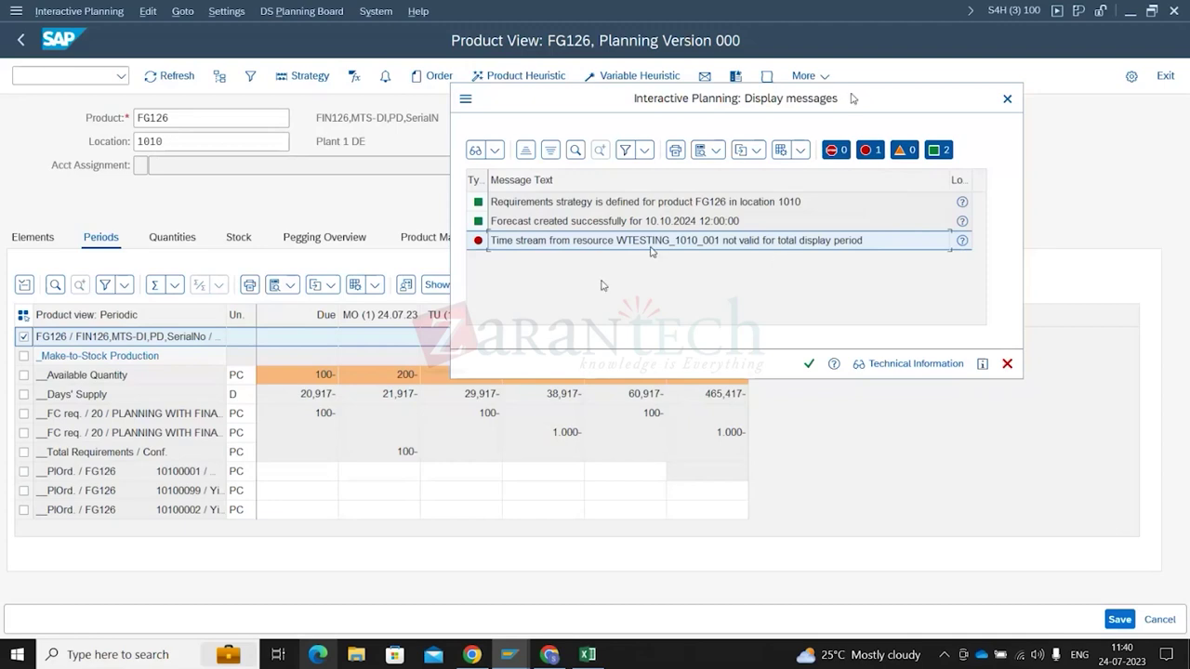
{"action": "key", "text": "Return"}
Go to the Resources maintenance session and set the resource selection to WTESTING_1010_001 in location 1010
{"action": "left_click", "coordinate": [56, 75]}
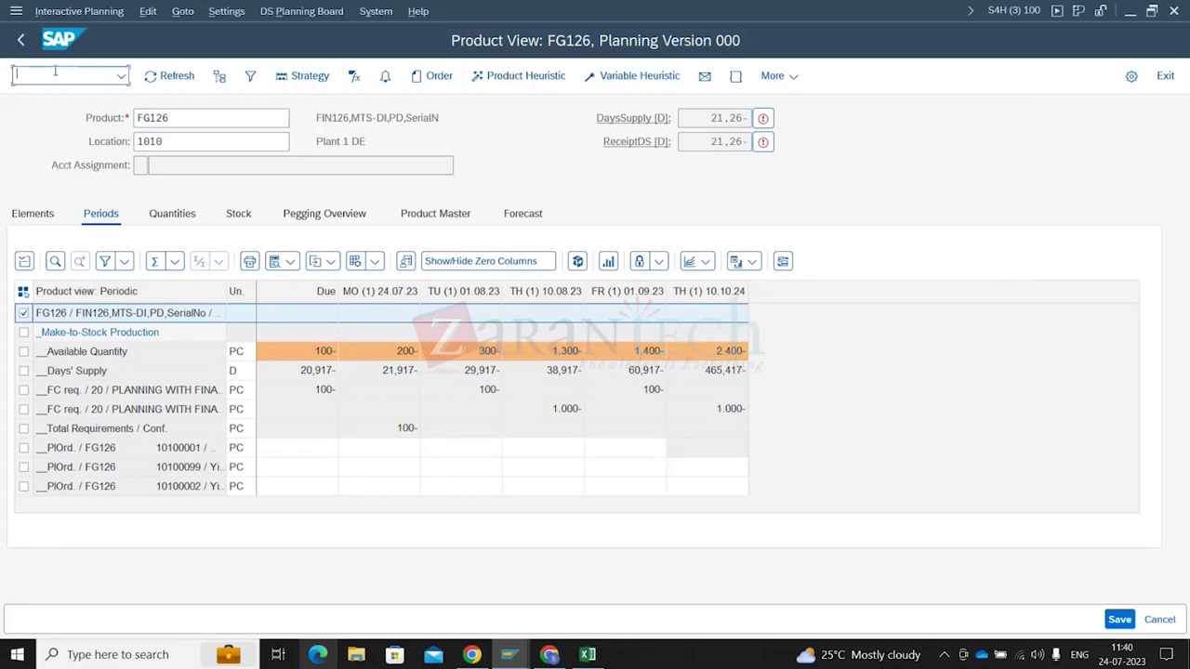
{"action": "type", "text": "/o/sap"}
{"action": "type", "text": "apo/rrp3"}
{"action": "key", "text": "Return"}
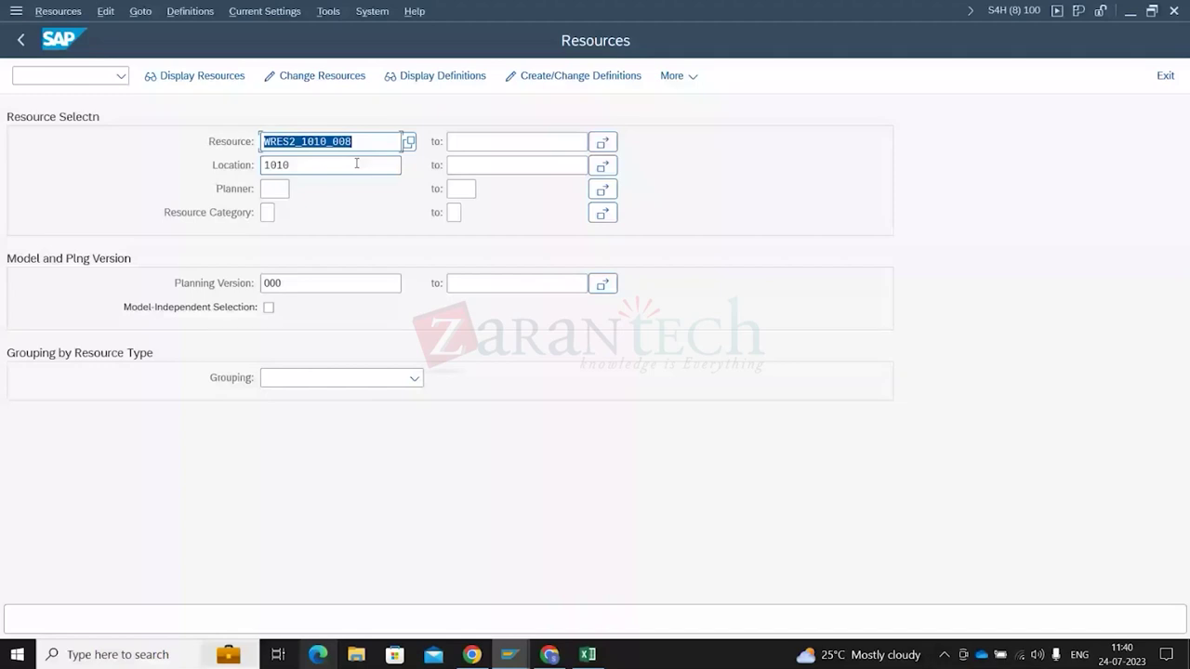
{"action": "type", "text": "W*TESTING*"}
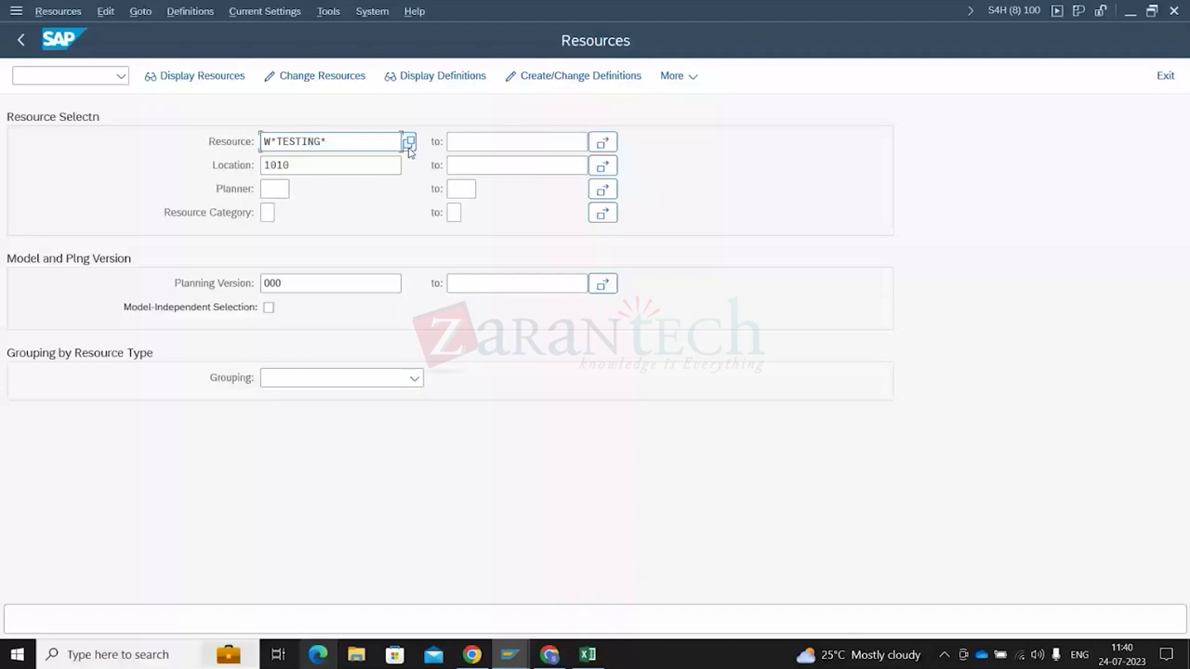
{"action": "left_click", "coordinate": [410, 144]}
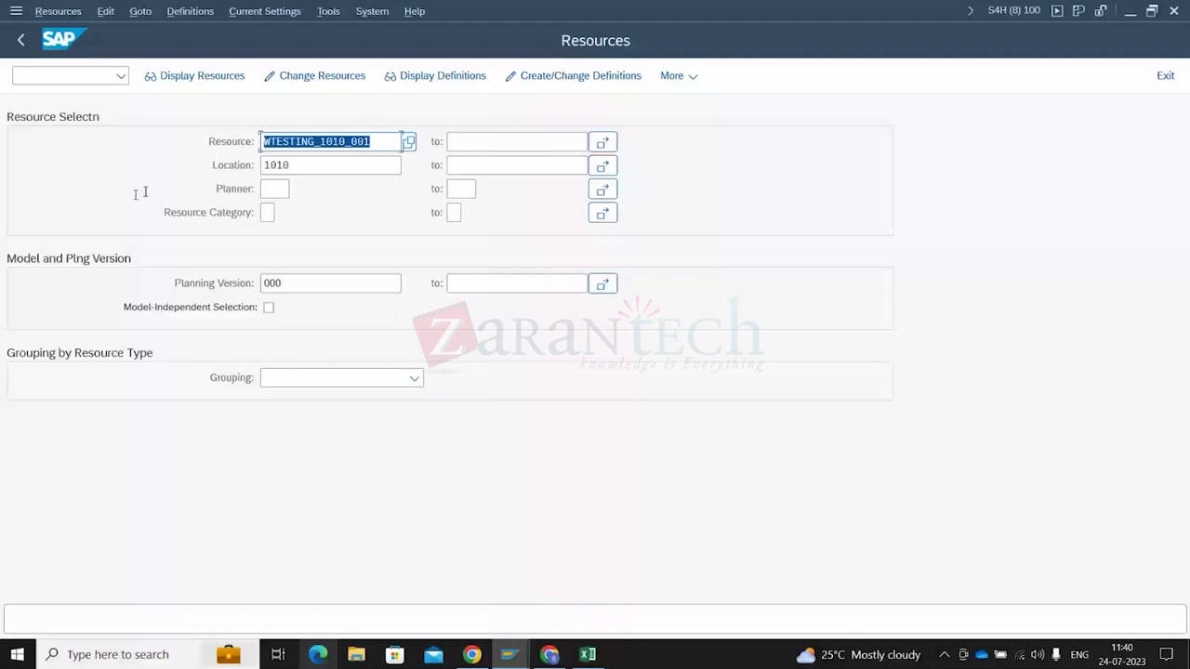
{"action": "left_click", "coordinate": [321, 77]}
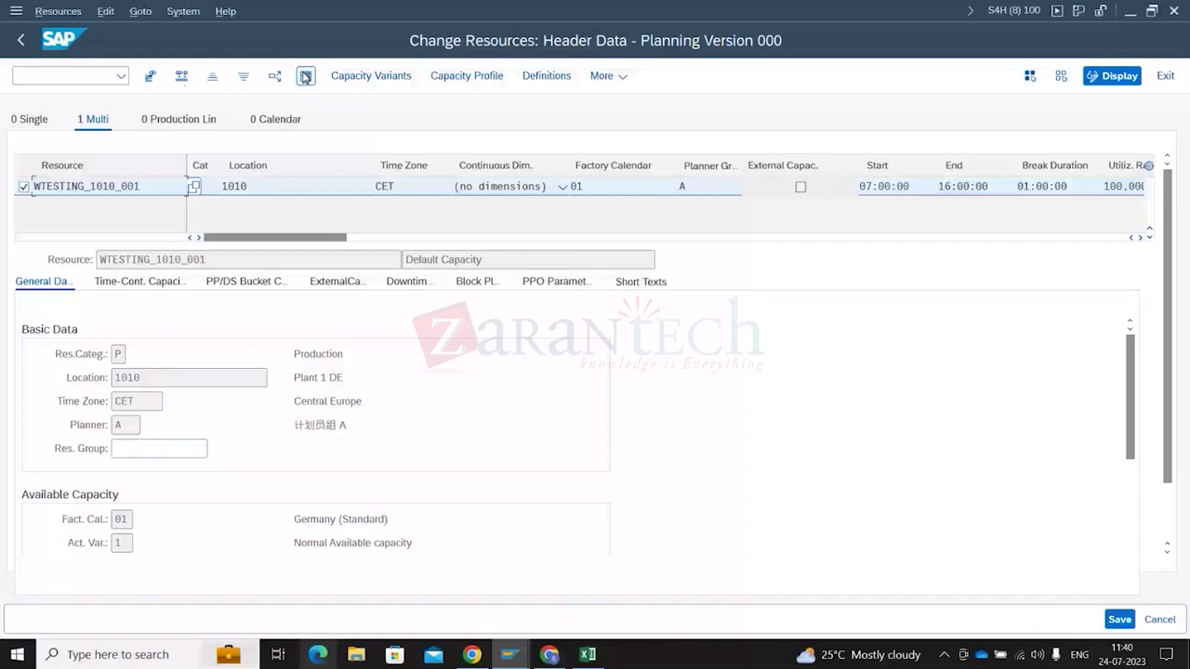
{"action": "left_click", "coordinate": [606, 76]}
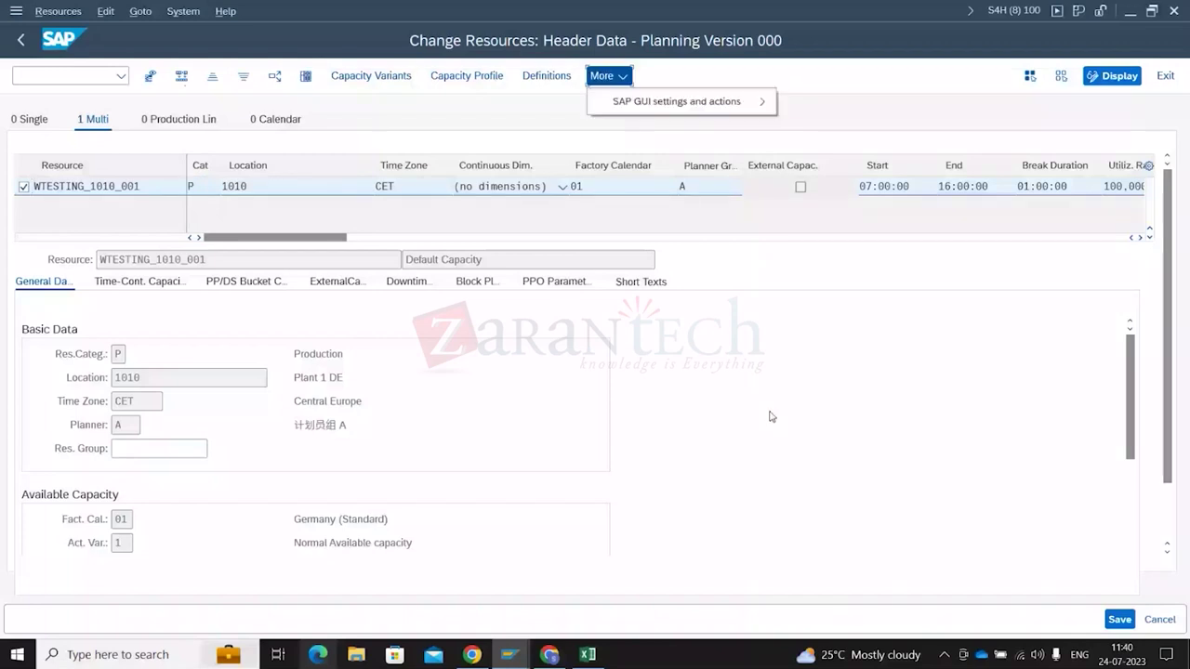
{"action": "left_click", "coordinate": [770, 415]}
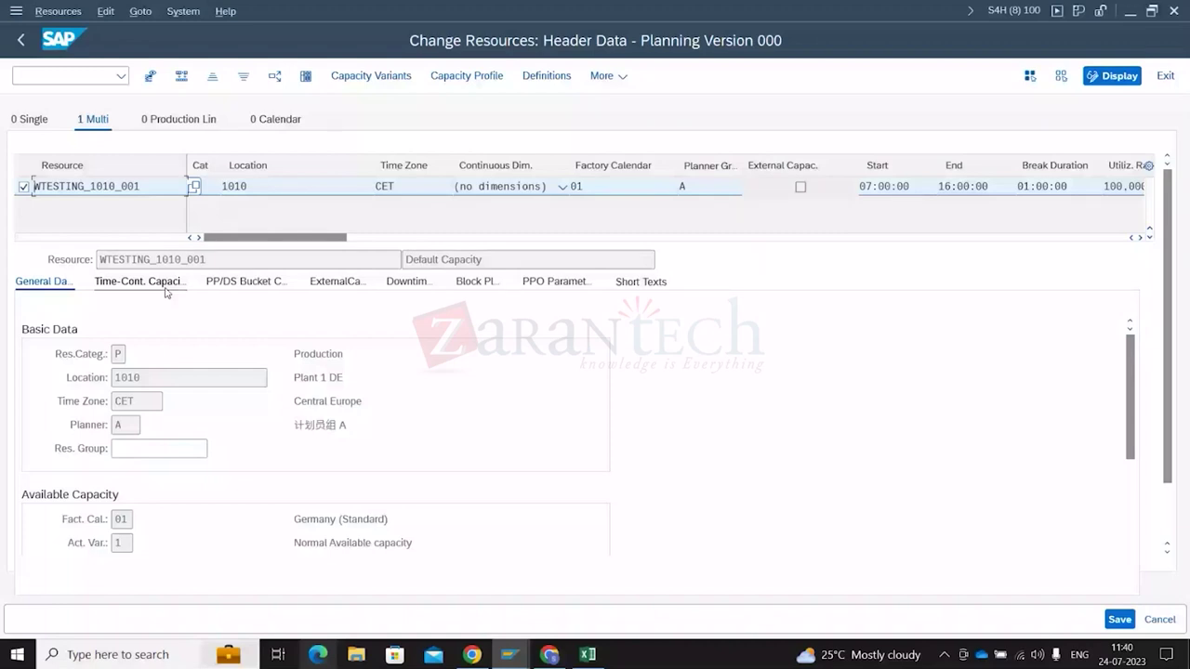
{"action": "key", "text": "F3"}
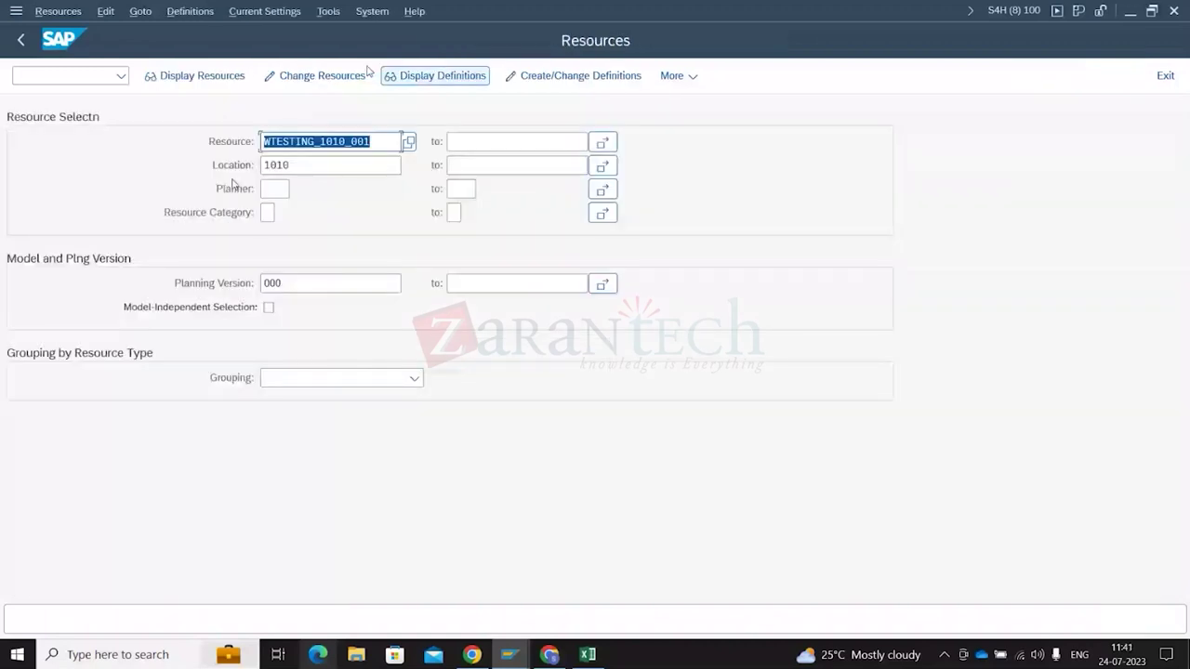
Enable model-independent selection and open resource WTESTING_1010_001 in change mode
{"action": "key", "text": "F10"}
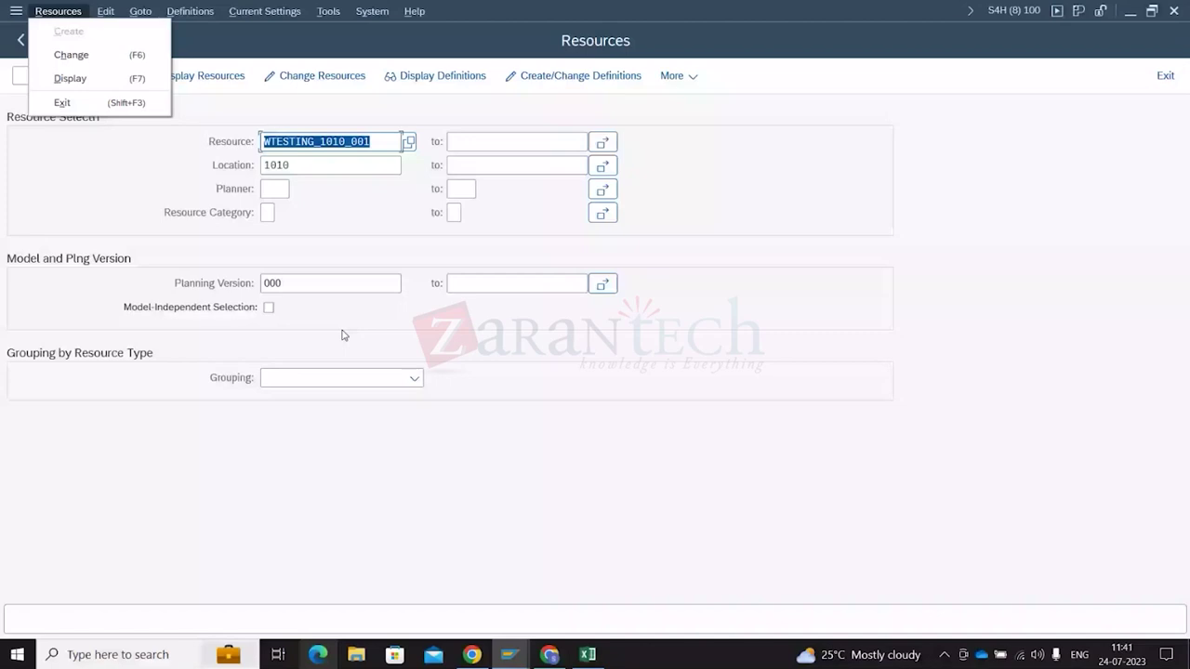
{"action": "left_click", "coordinate": [269, 307]}
{"action": "left_click", "coordinate": [305, 76]}
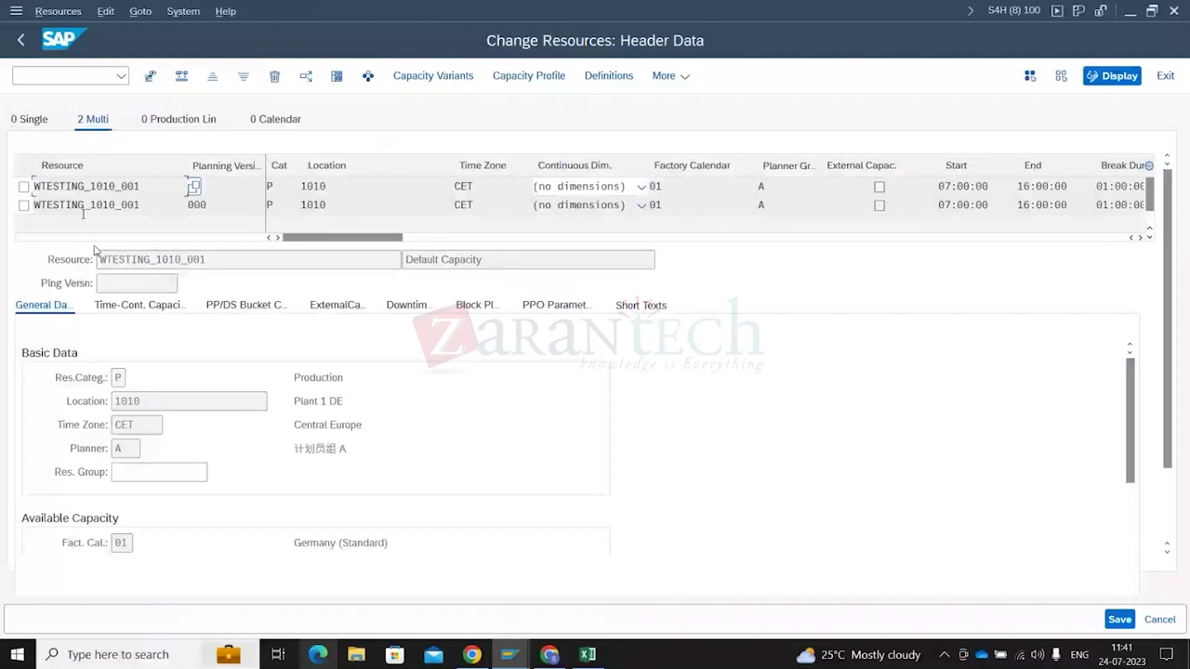
Try to open the model assignment for the planning version 000 entry of WTESTING_1010_001
{"action": "left_click", "coordinate": [197, 204]}
{"action": "left_click", "coordinate": [245, 184]}
{"action": "left_click", "coordinate": [368, 76]}
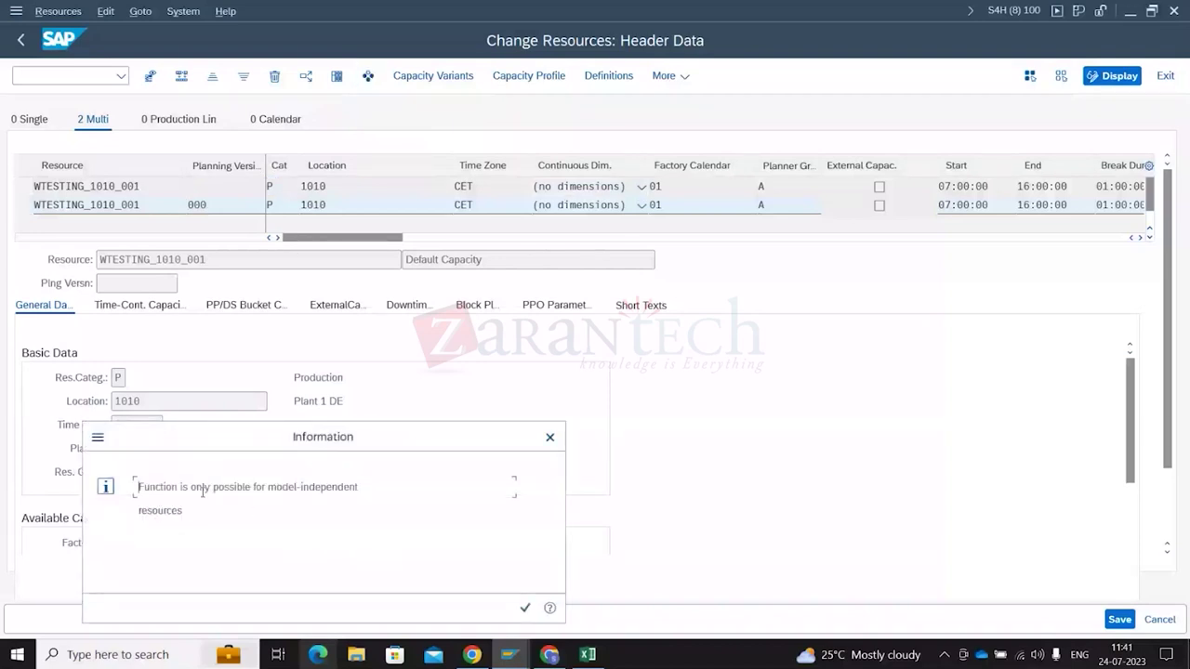
{"action": "key", "text": "Return"}
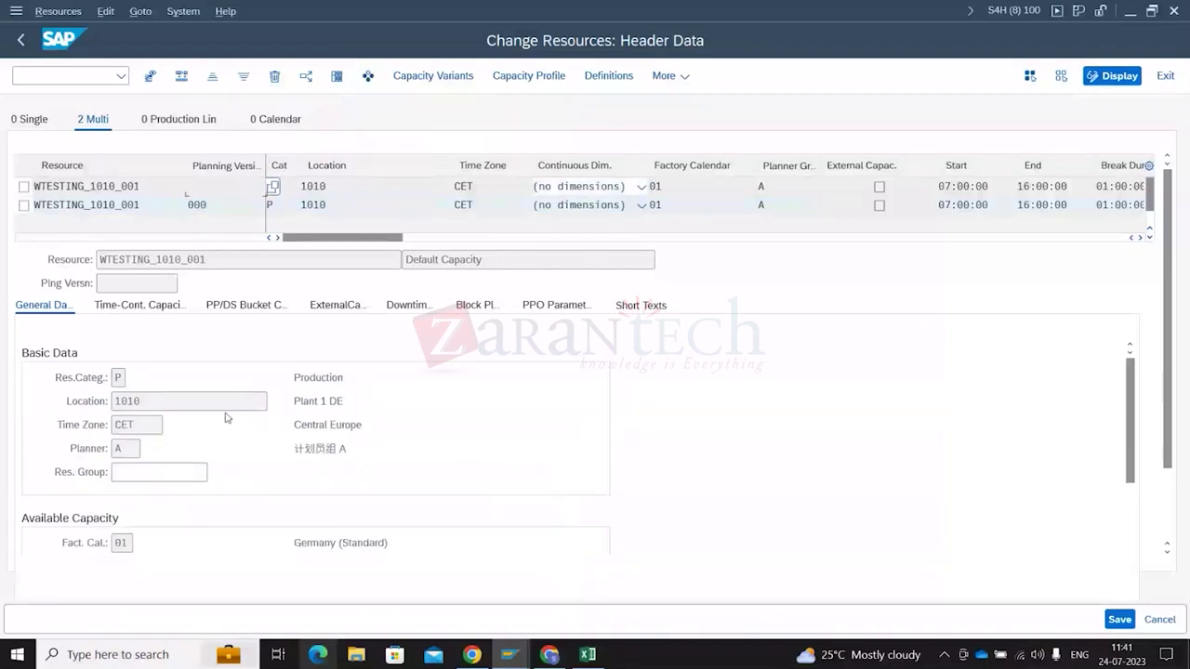
Try to remove the model-independent resource WTESTING_1010_001 from active model 000 and save the resource
{"action": "left_click", "coordinate": [23, 186]}
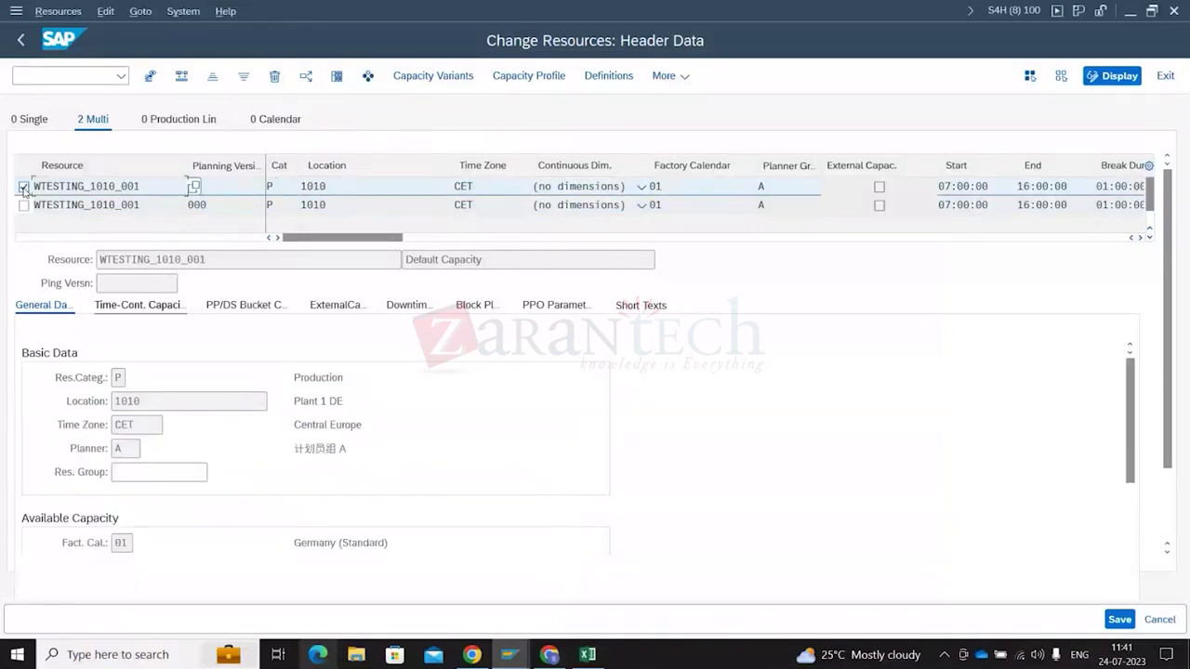
{"action": "left_click", "coordinate": [368, 77]}
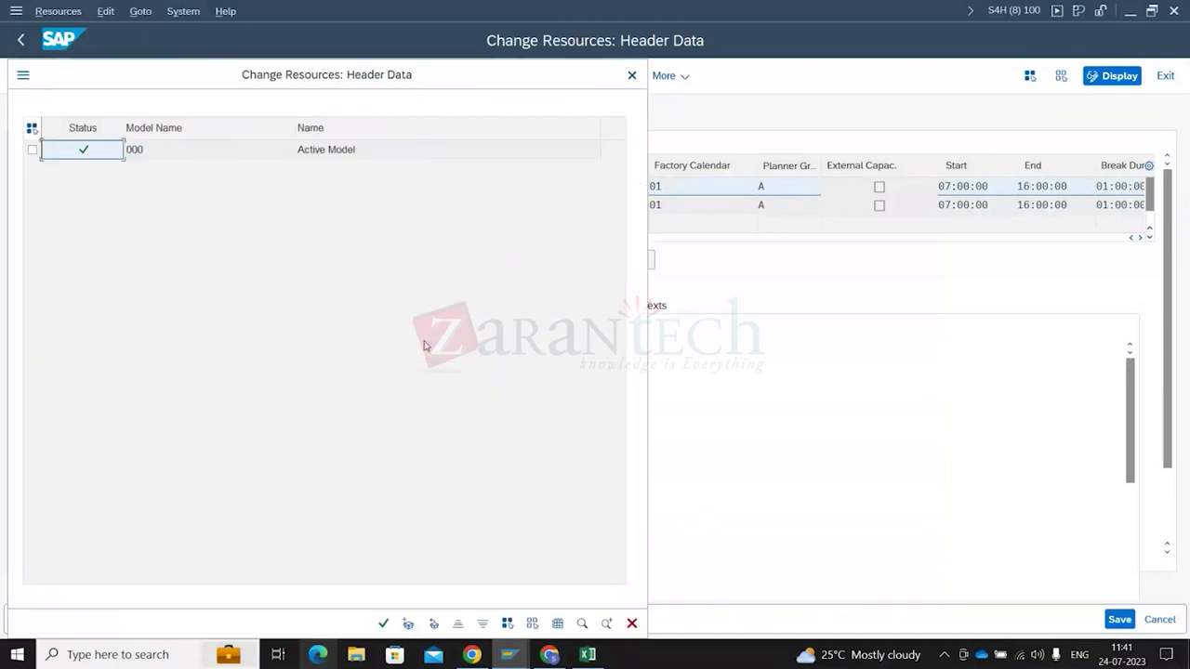
{"action": "left_click", "coordinate": [32, 150]}
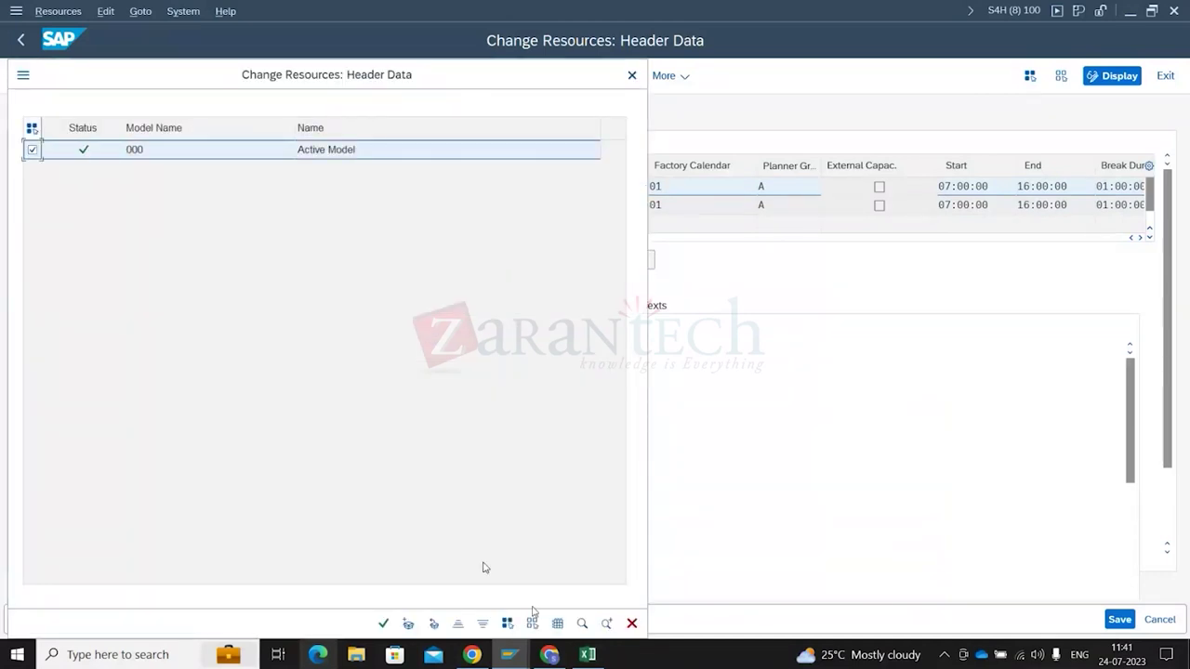
{"action": "left_click", "coordinate": [433, 626]}
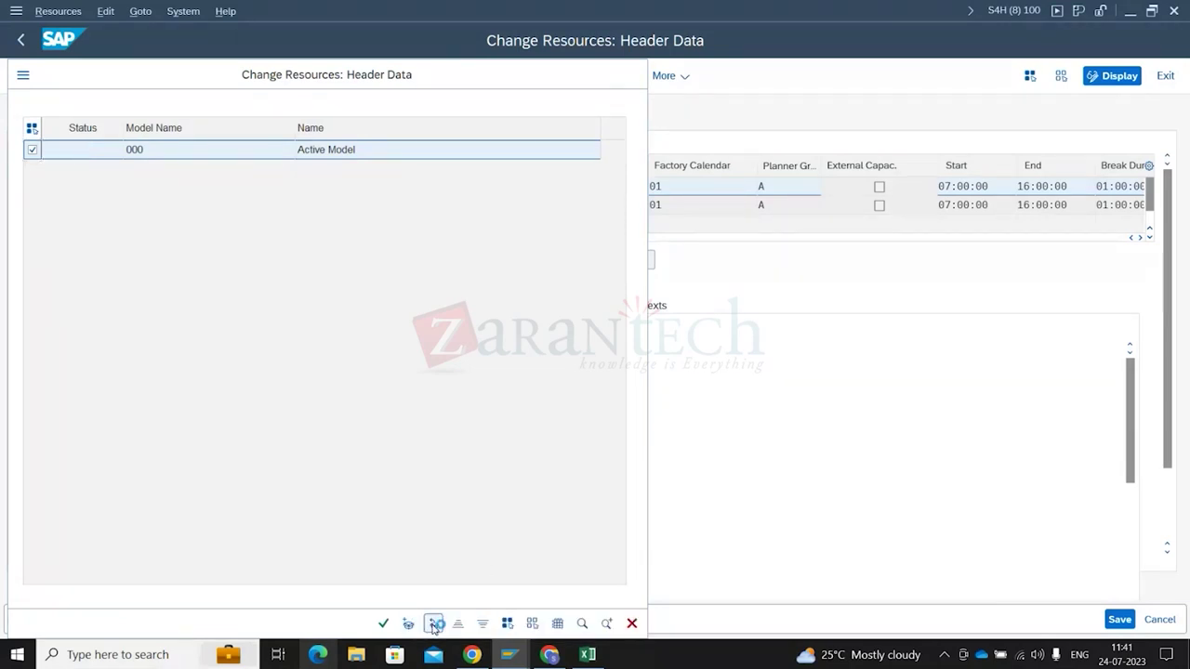
{"action": "left_click", "coordinate": [383, 623]}
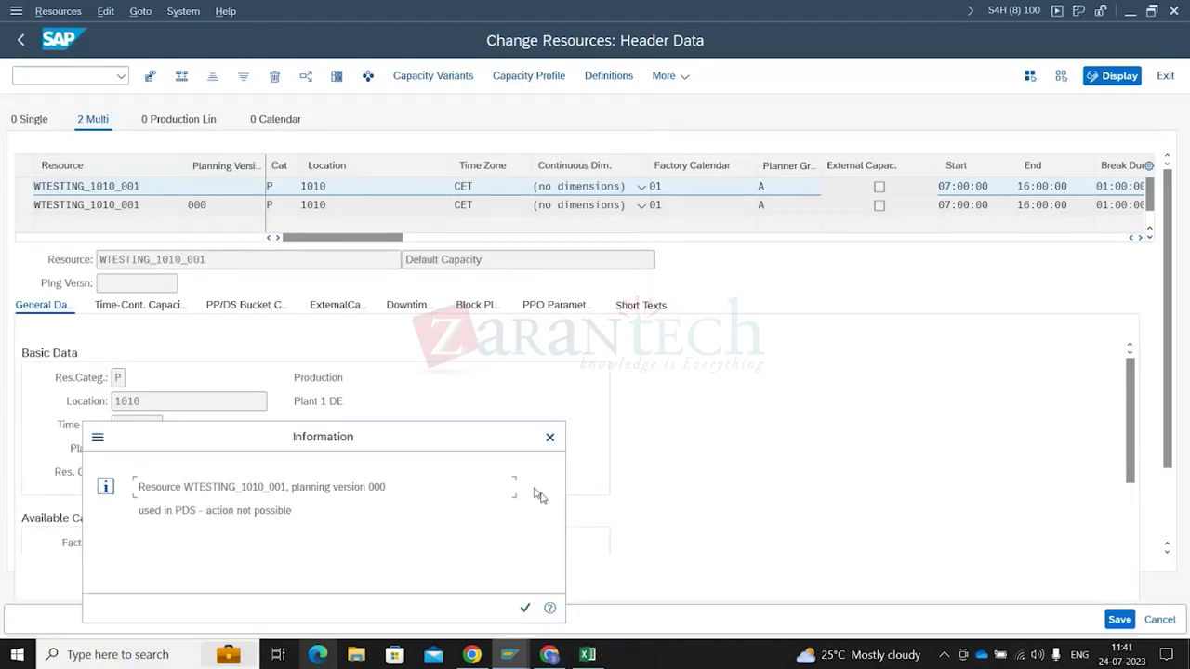
{"action": "key", "text": "Return"}
{"action": "left_click", "coordinate": [1121, 620]}
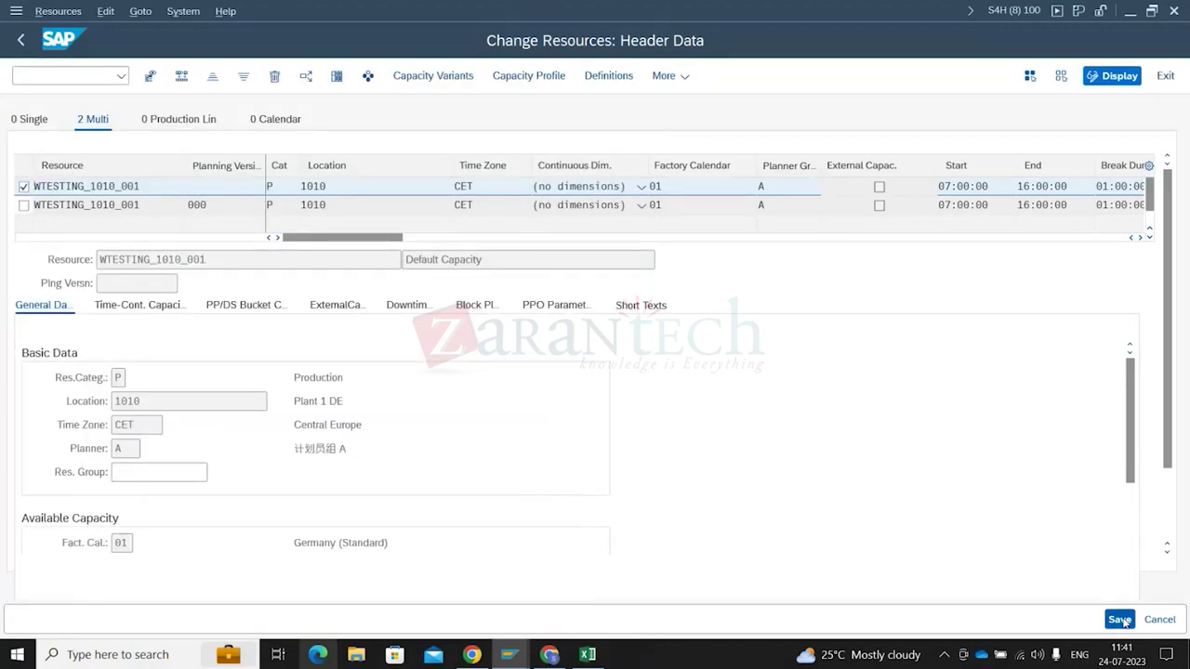
{"action": "left_click", "coordinate": [24, 187]}
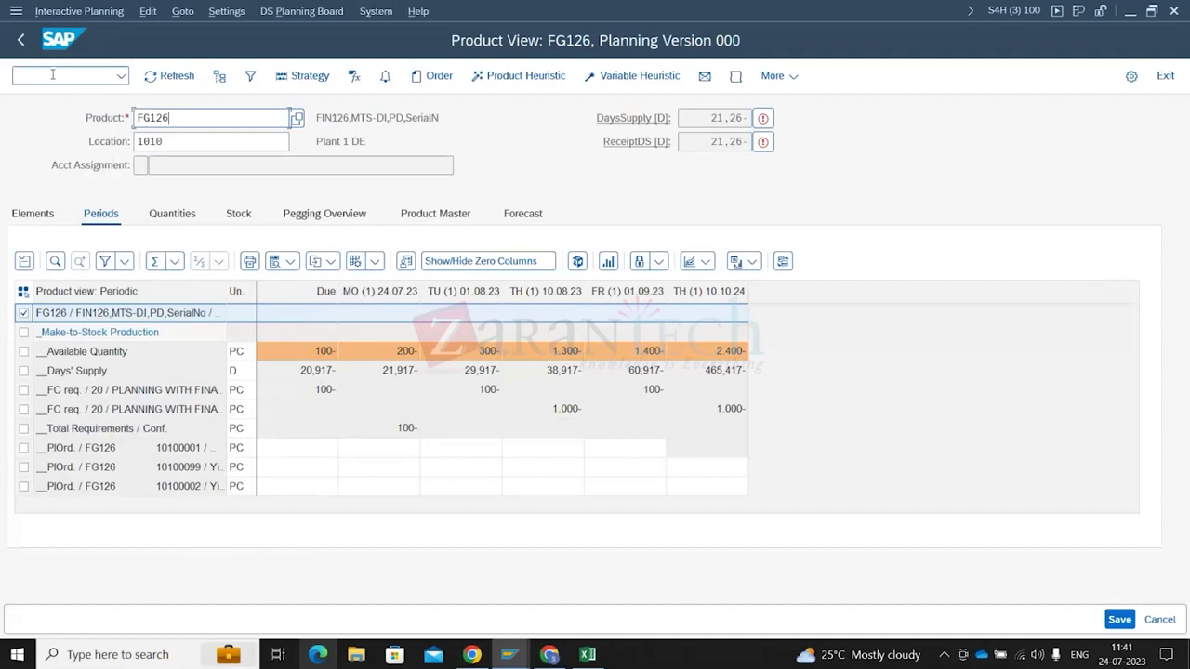
Switch to the product view session, restart the transaction without saving and reload FG126 for location 1010
{"action": "left_click", "coordinate": [51, 75]}
{"action": "type", "text": "/n/sapapo/r"}
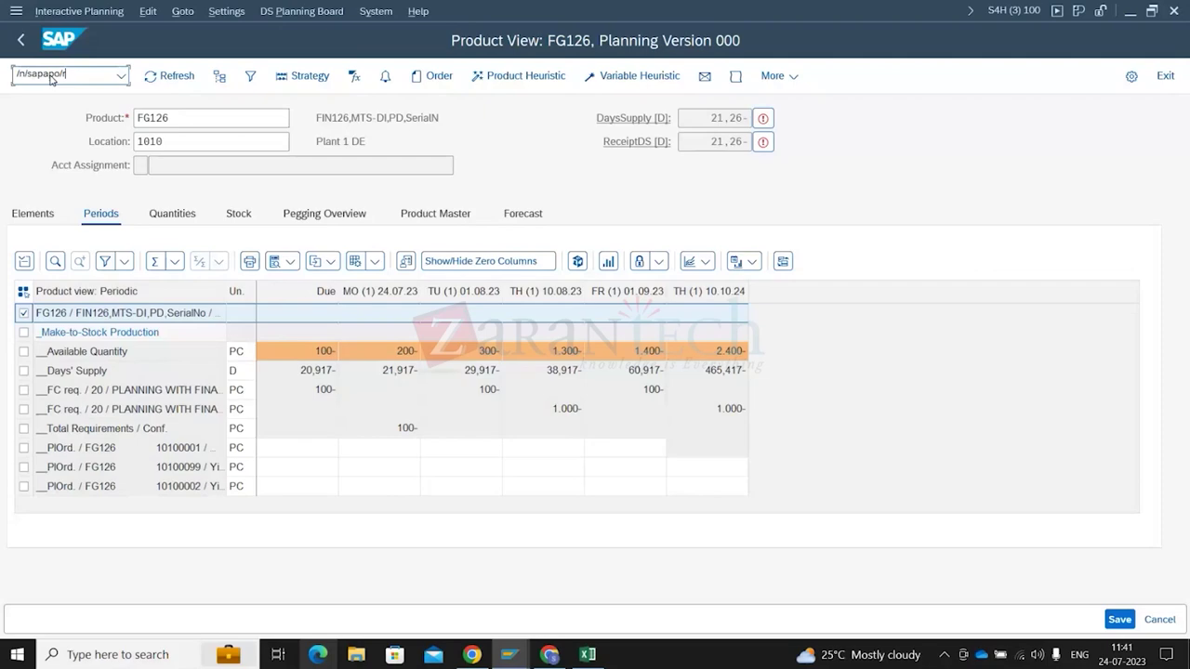
{"action": "key", "text": "Return"}
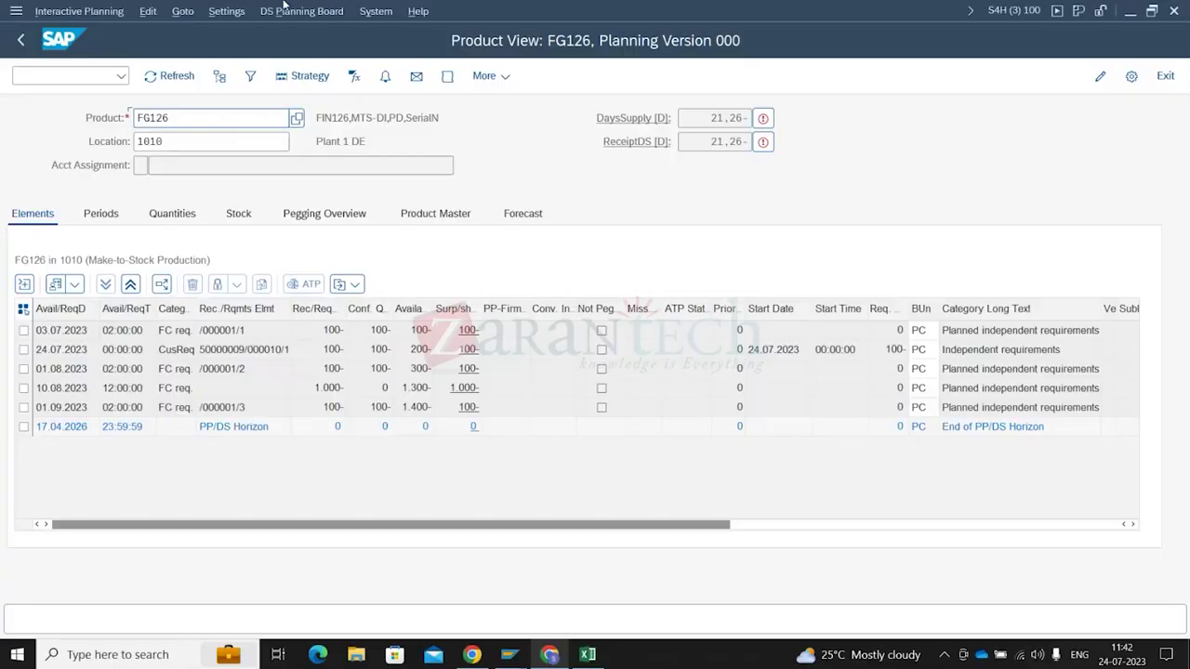
Switch the FG126 product view to change mode, accepting the propagation range, and show its periodic view
{"action": "left_click", "coordinate": [1100, 77]}
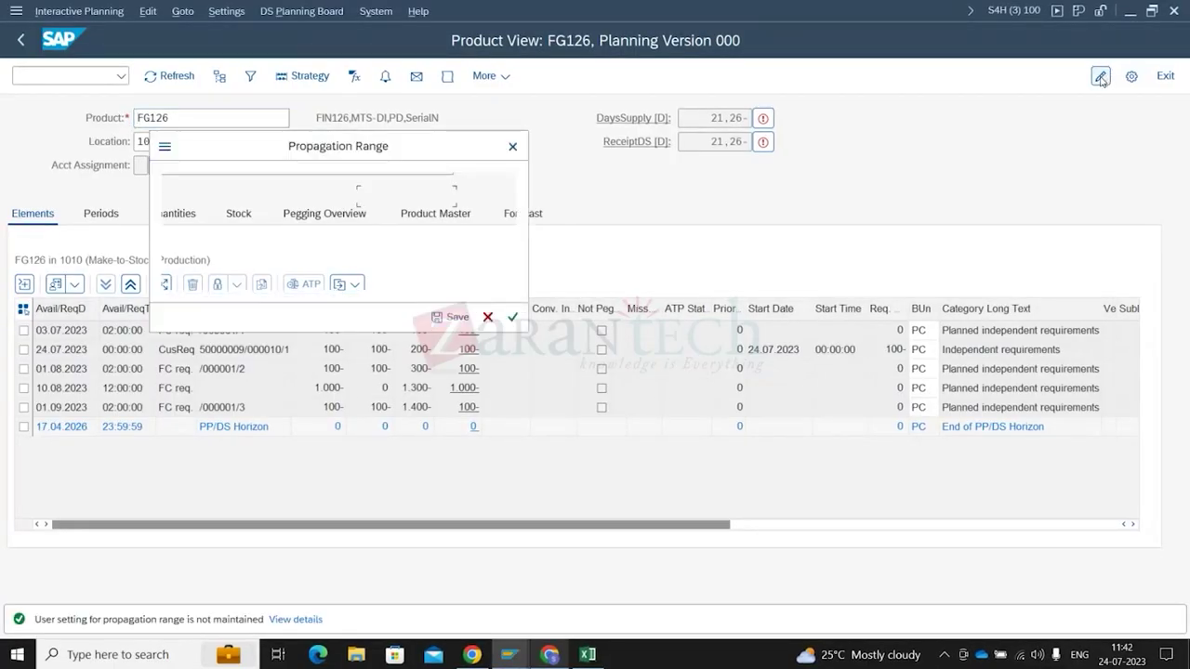
{"action": "left_click", "coordinate": [486, 315]}
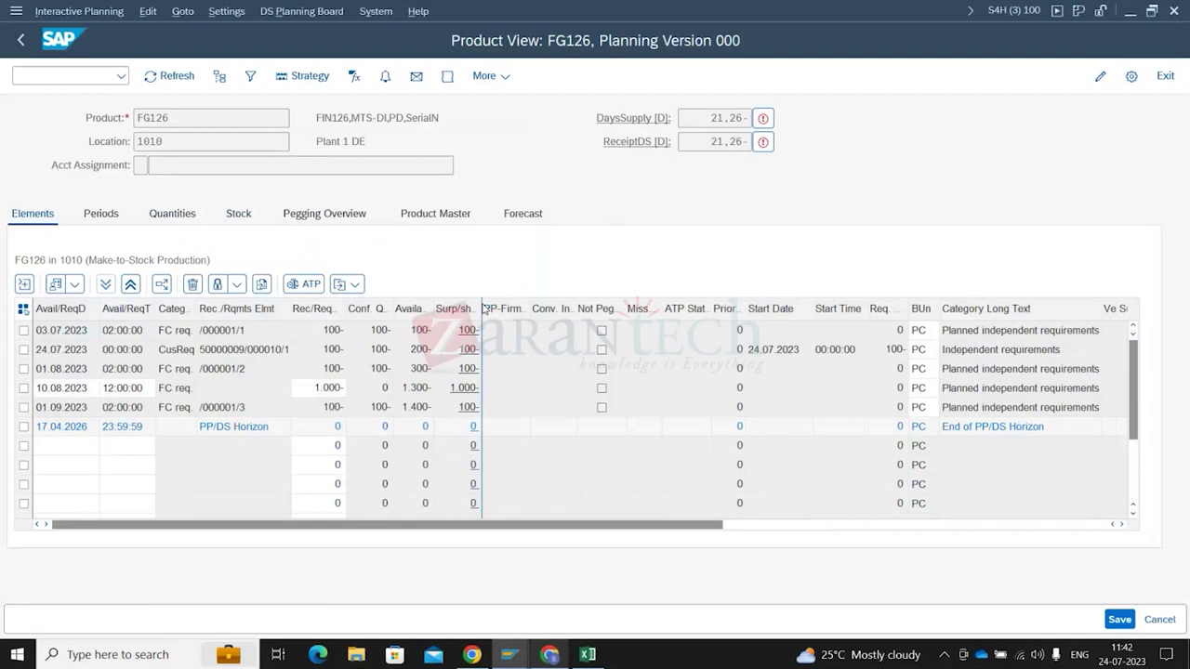
{"action": "left_click", "coordinate": [103, 215]}
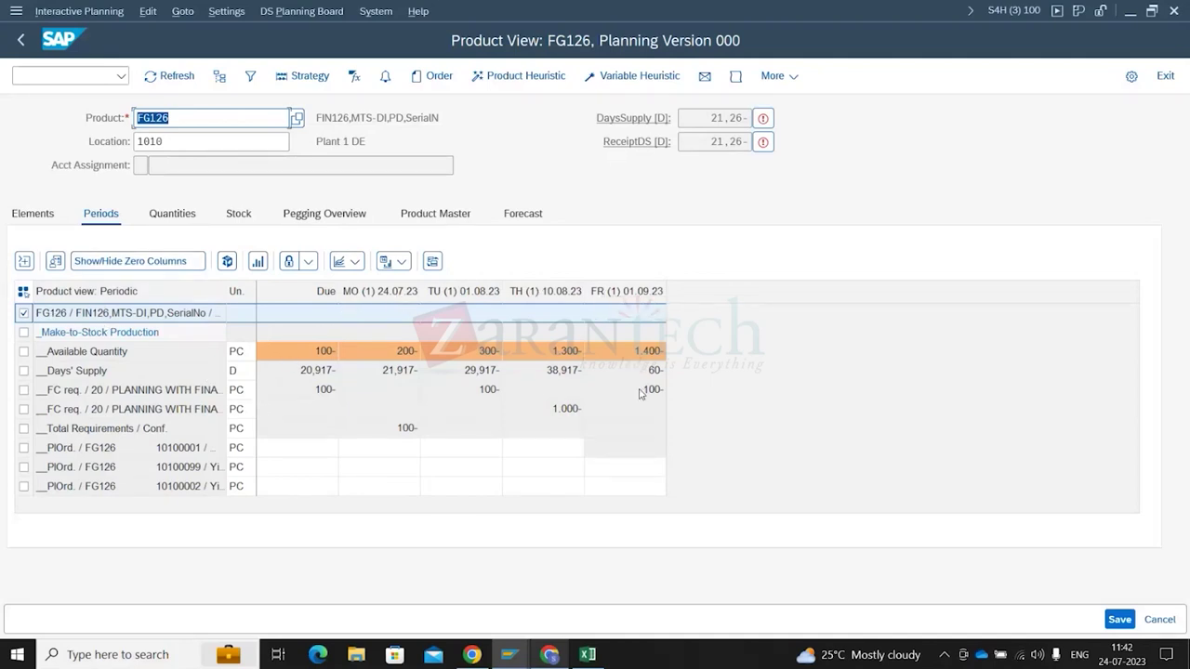
{"action": "key", "text": "alt+Tab"}
{"action": "key", "text": "alt+Tab"}
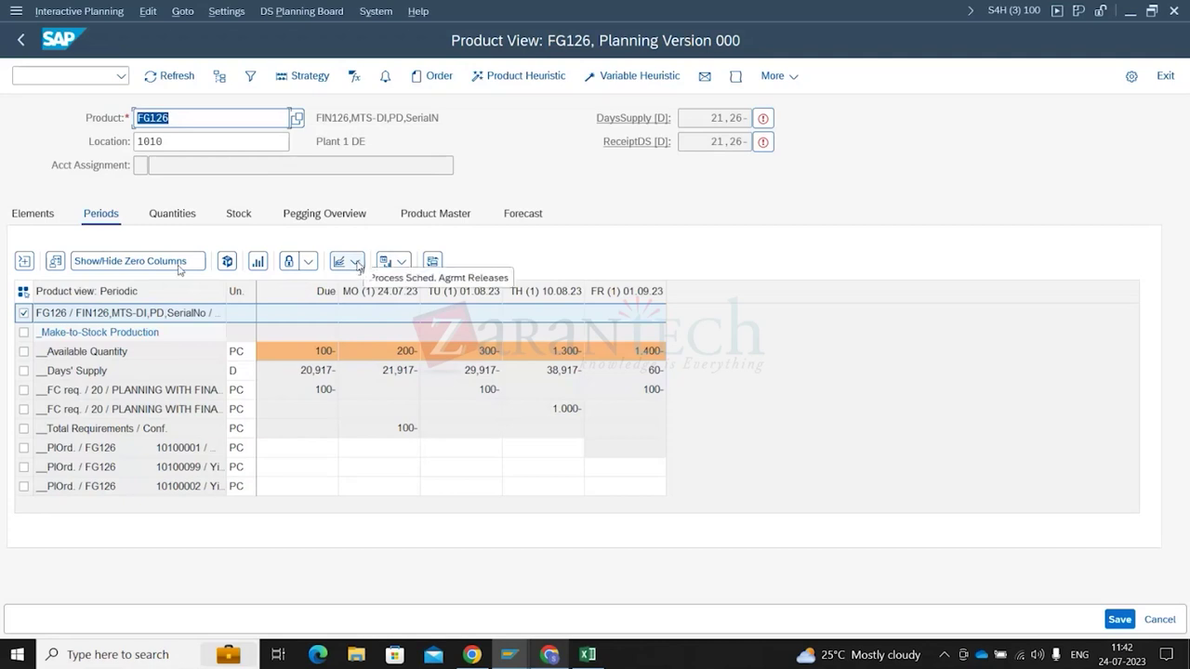
Expand the functions of FG126's periodic table and look through its layout options
{"action": "left_click", "coordinate": [24, 262]}
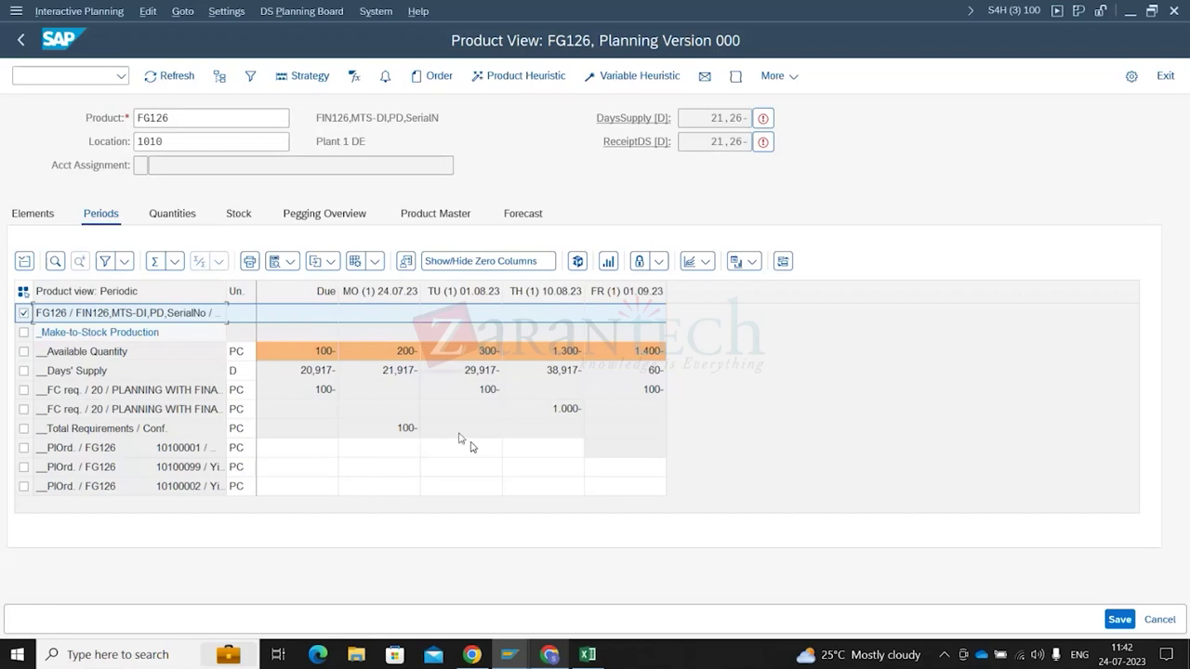
{"action": "left_click", "coordinate": [291, 267]}
{"action": "key", "text": "Escape"}
{"action": "left_click", "coordinate": [376, 263]}
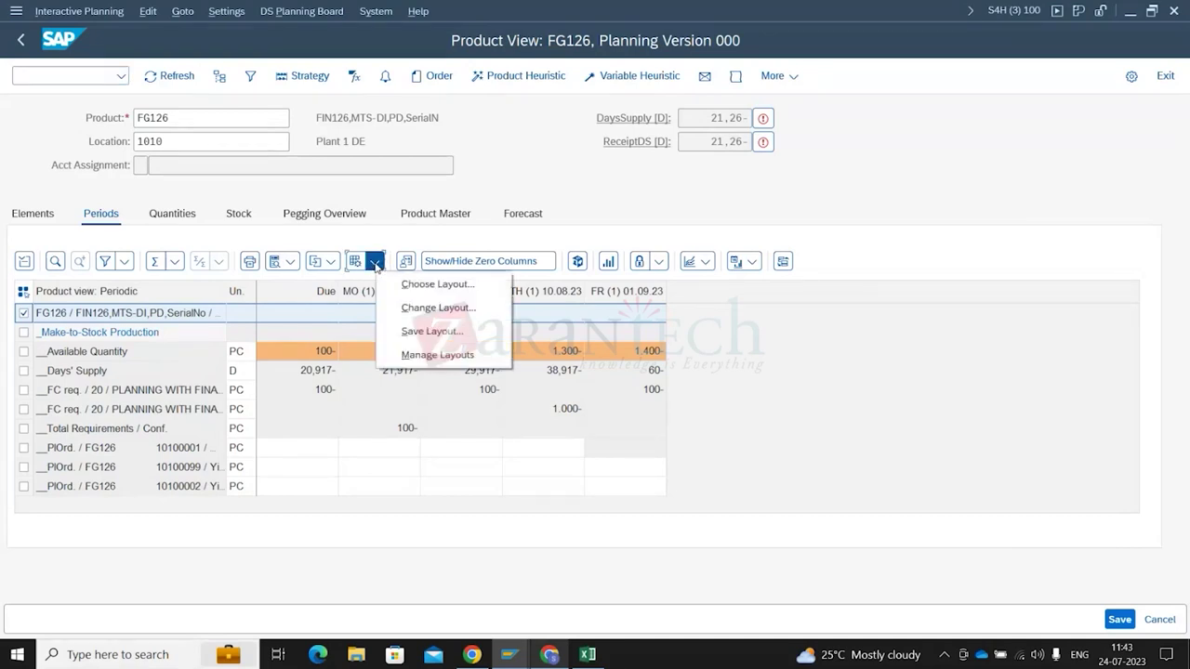
{"action": "key", "text": "Escape"}
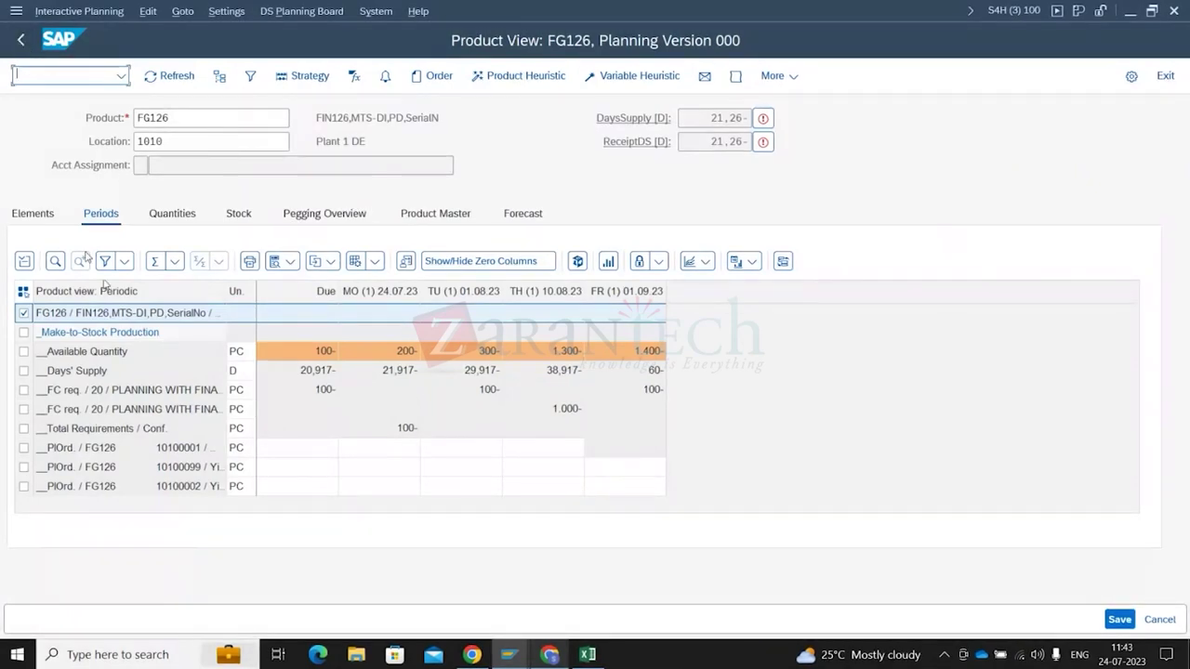
Add a forecast requirement of 1000 PC dated 10.10.2024 to FG126's elements and save the planning
{"action": "left_click", "coordinate": [42, 218]}
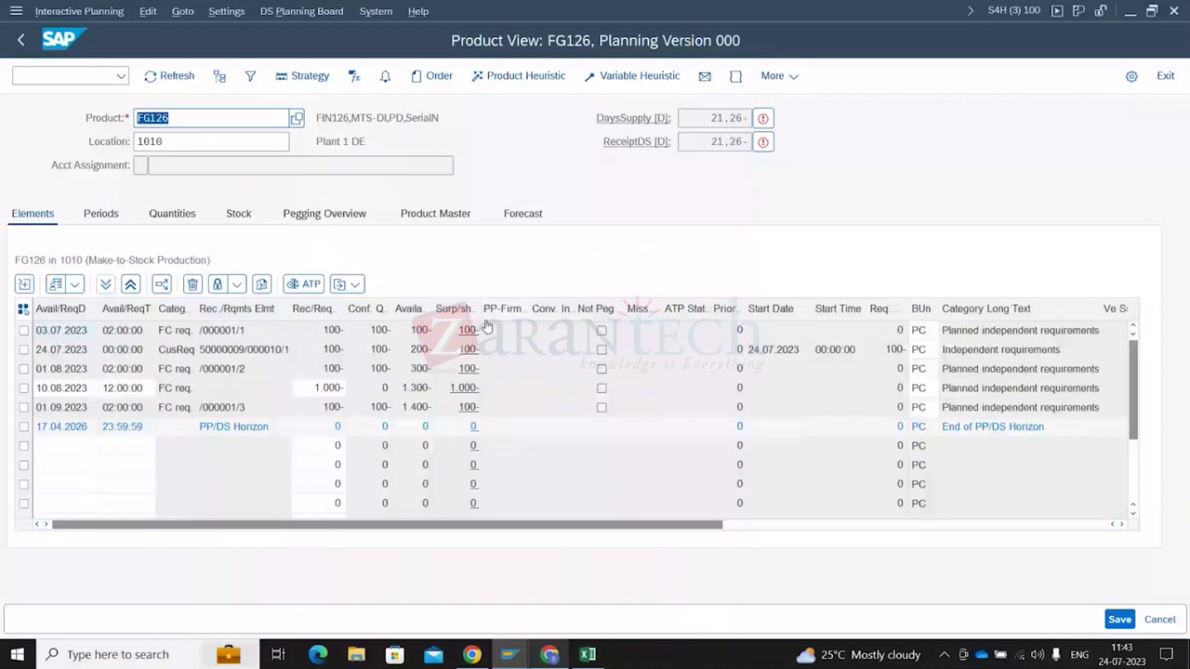
{"action": "left_click", "coordinate": [67, 450]}
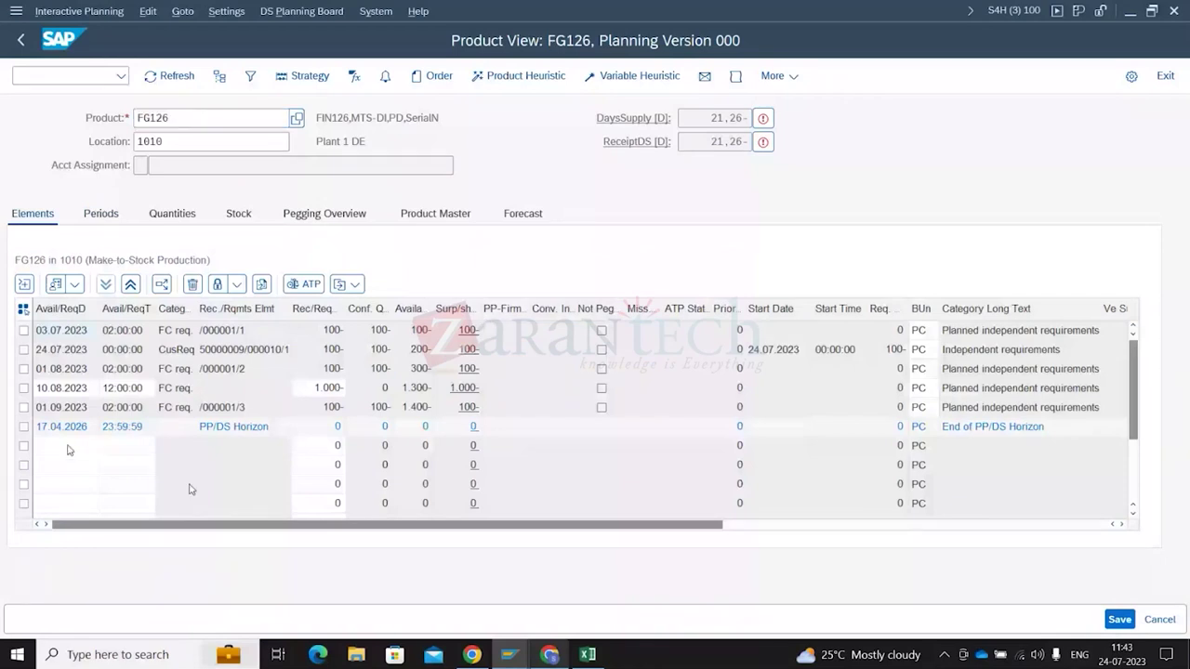
{"action": "type", "text": "10.10.2024"}
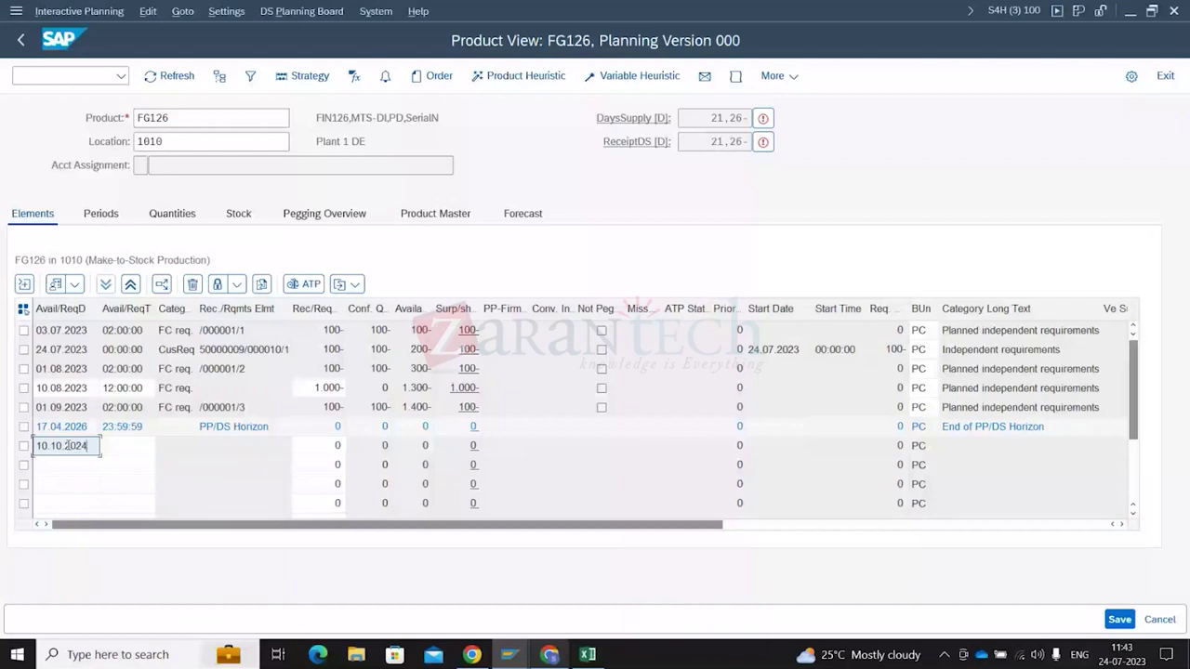
{"action": "key", "text": "Return"}
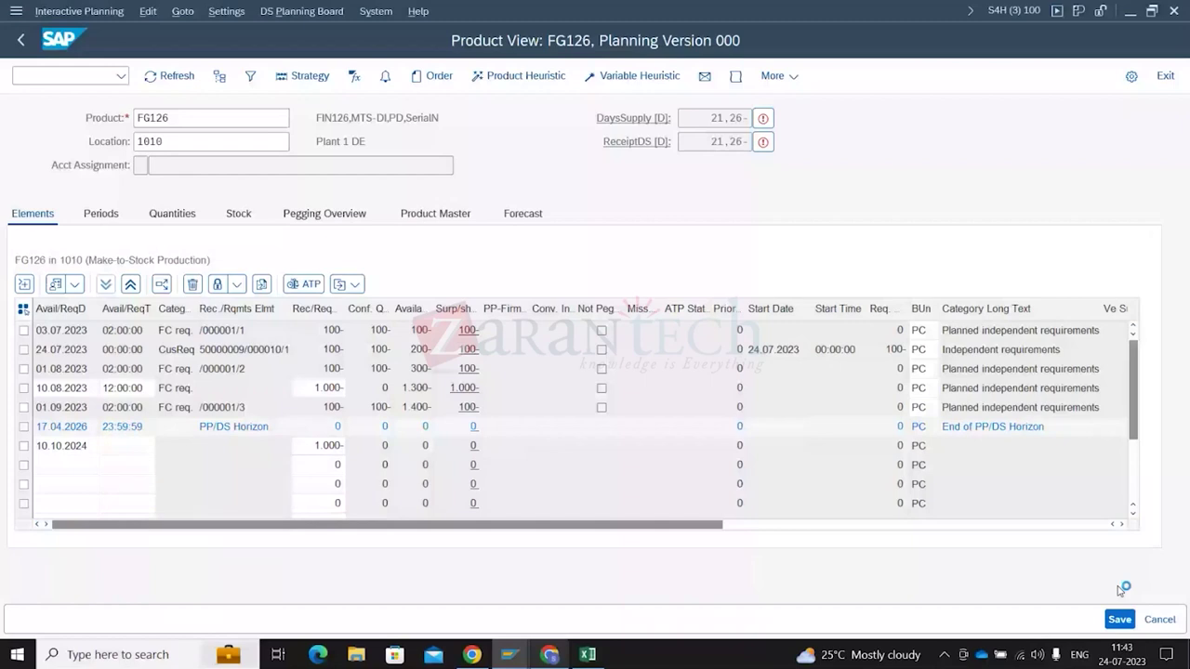
{"action": "left_click", "coordinate": [1120, 619]}
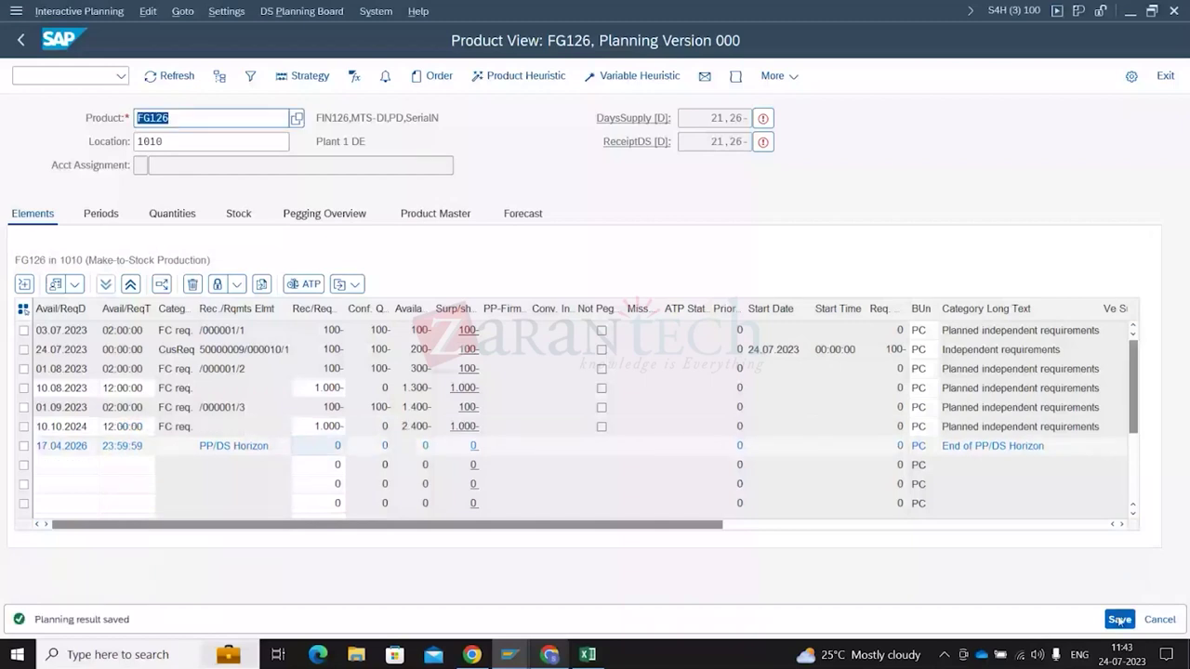
Reopen FG126's periodic view, check the time stream message for WTESTING_1010_001 and dismiss it
{"action": "left_click", "coordinate": [104, 214]}
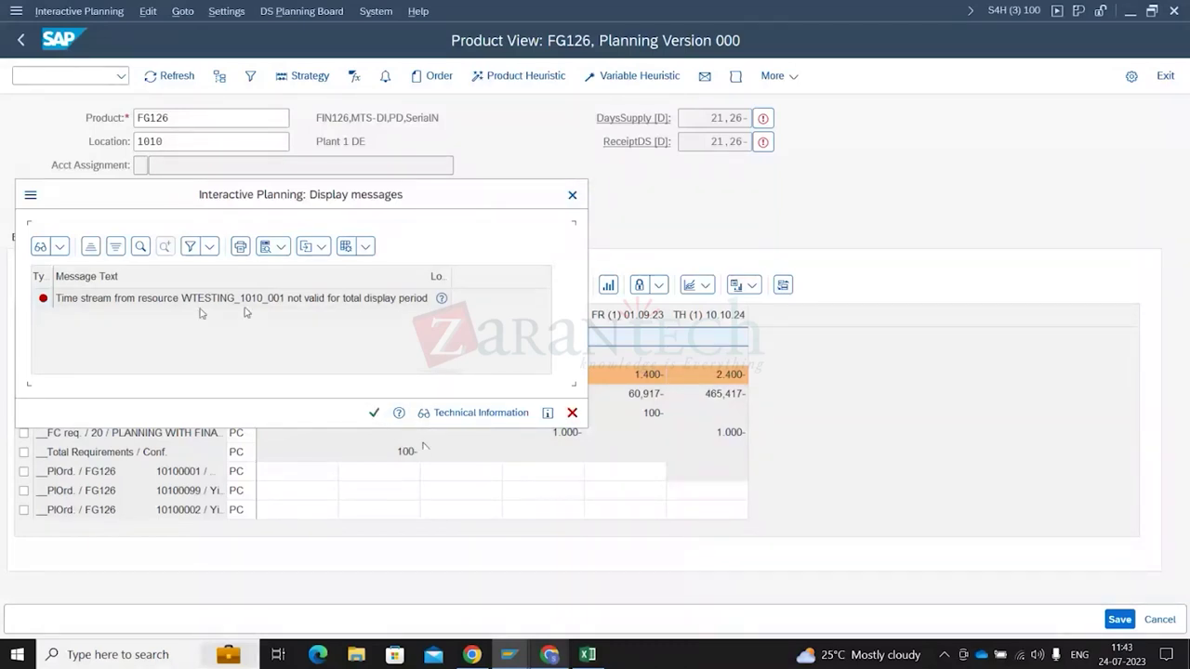
{"action": "left_click", "coordinate": [237, 303]}
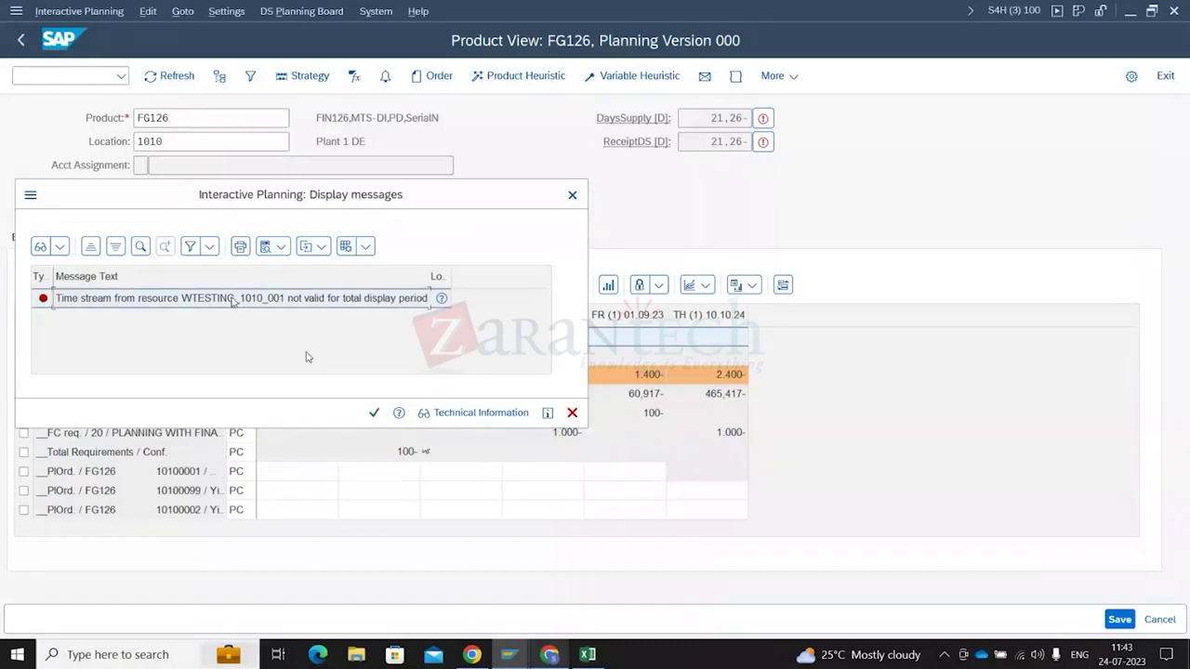
{"action": "left_click", "coordinate": [375, 413]}
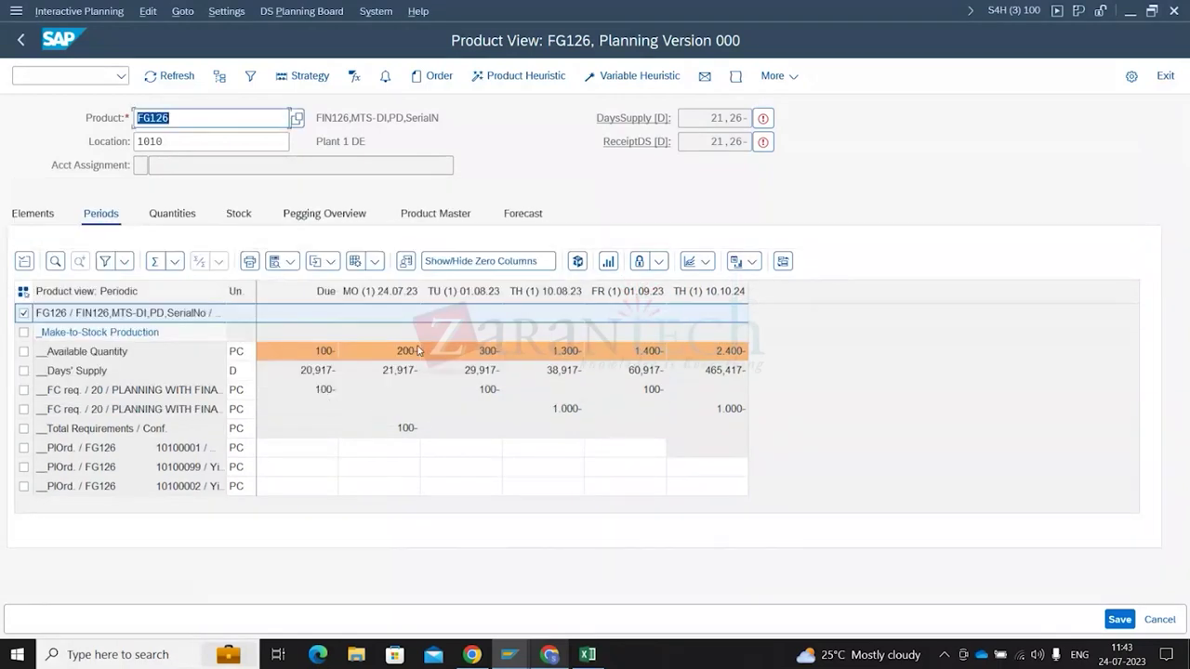
Open resource TESTING of plant 1010 for changing in a new session, clear its Advanced Planning option and save
{"action": "left_click", "coordinate": [34, 69]}
{"action": "type", "text": "/oc"}
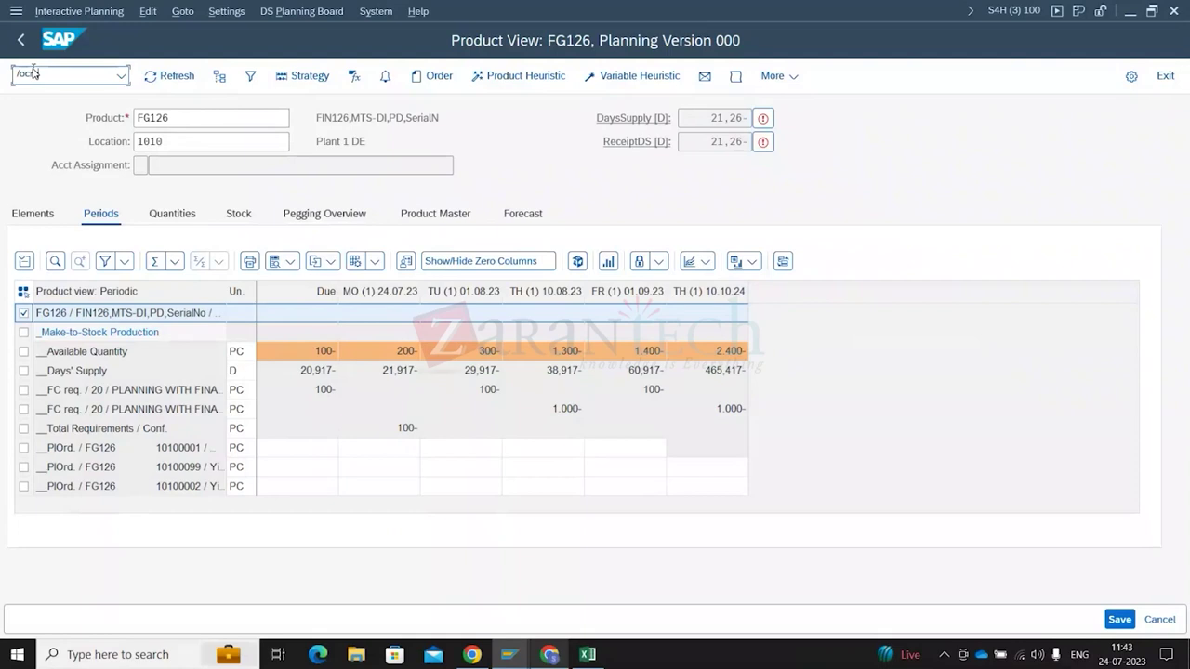
{"action": "key", "text": "Return"}
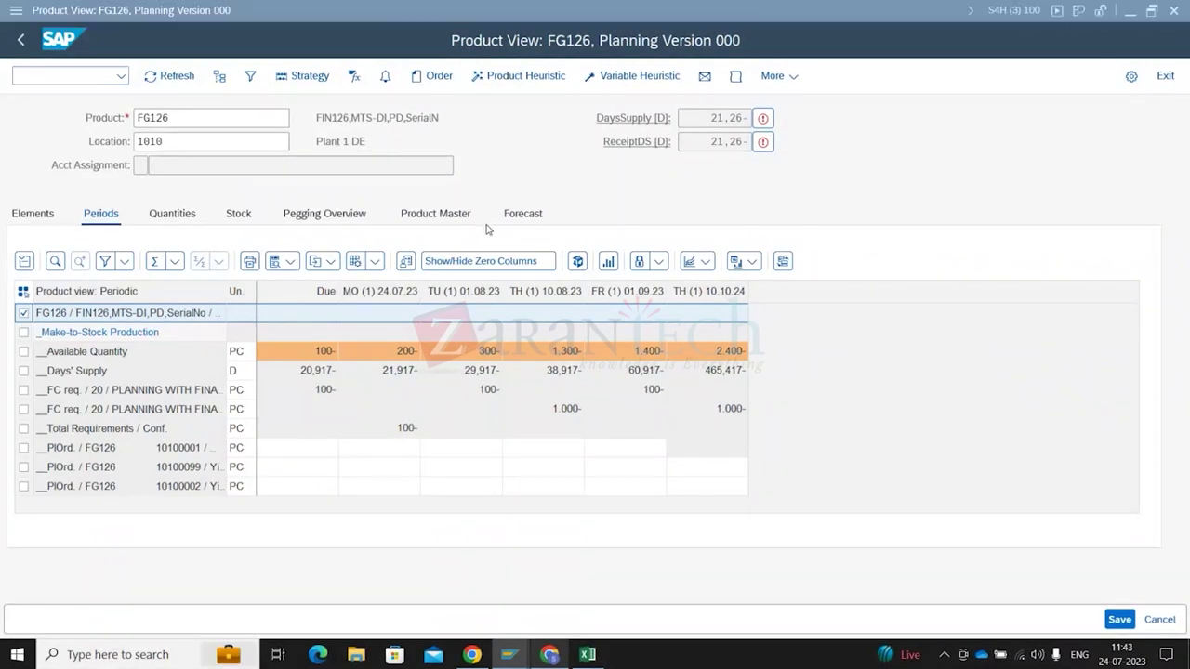
{"action": "key", "text": "BackSpace"}
{"action": "type", "text": "TESTING"}
{"action": "key", "text": "Return"}
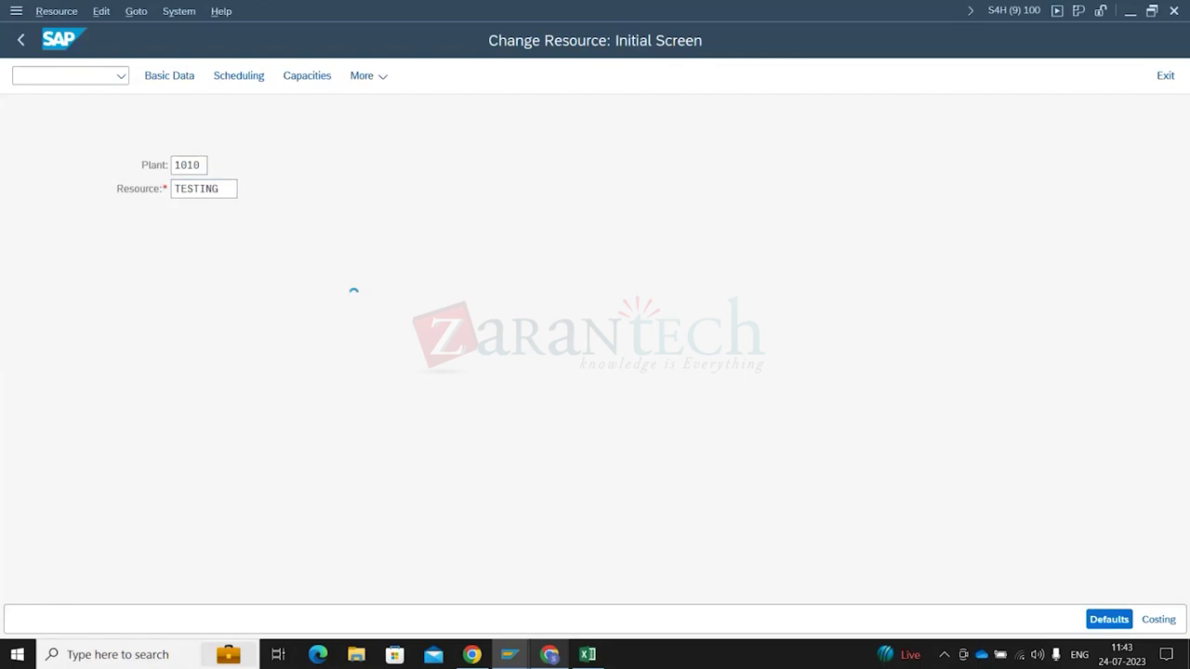
{"action": "left_click", "coordinate": [477, 402]}
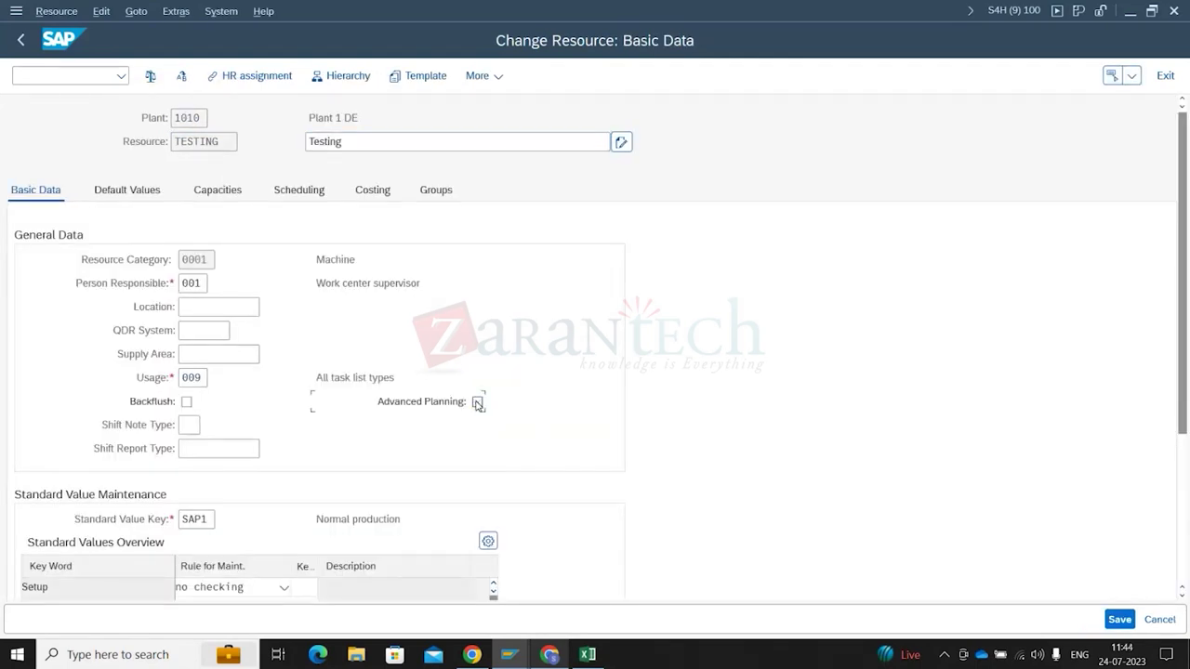
{"action": "left_click", "coordinate": [1118, 619]}
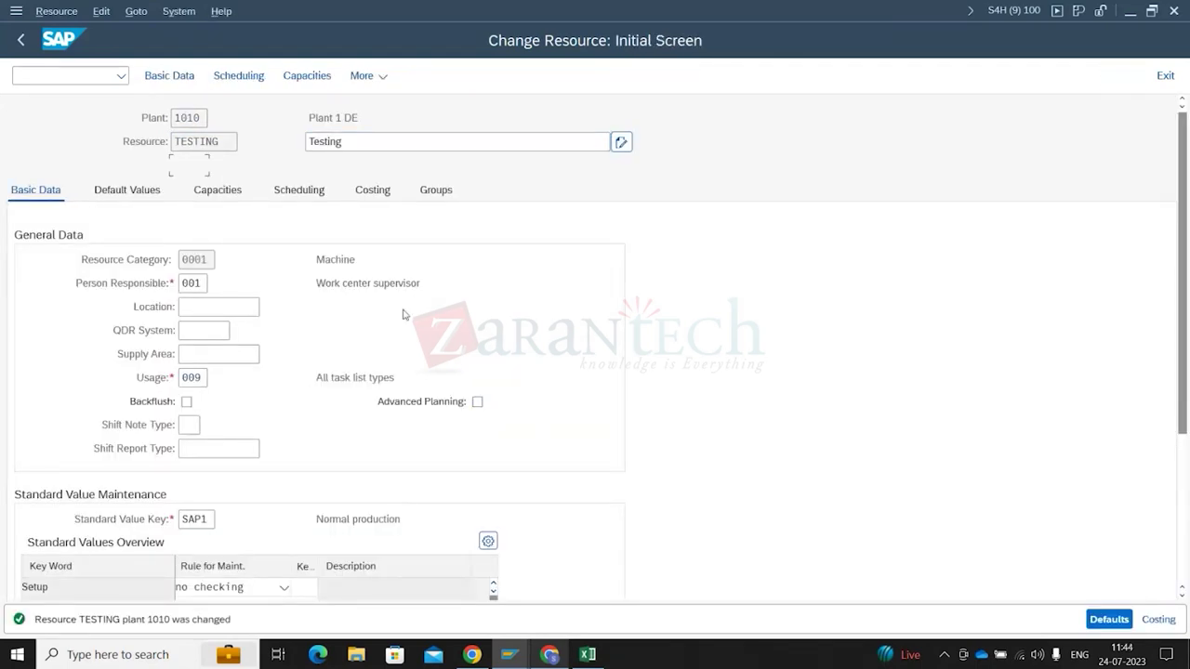
Run transaction /SAPAPO/RES01, open the entries of WTESTING_1010_001 at location 1010 for changing, and return to the selection
{"action": "left_click", "coordinate": [44, 74]}
{"action": "type", "text": "/n/sapapo/re"}
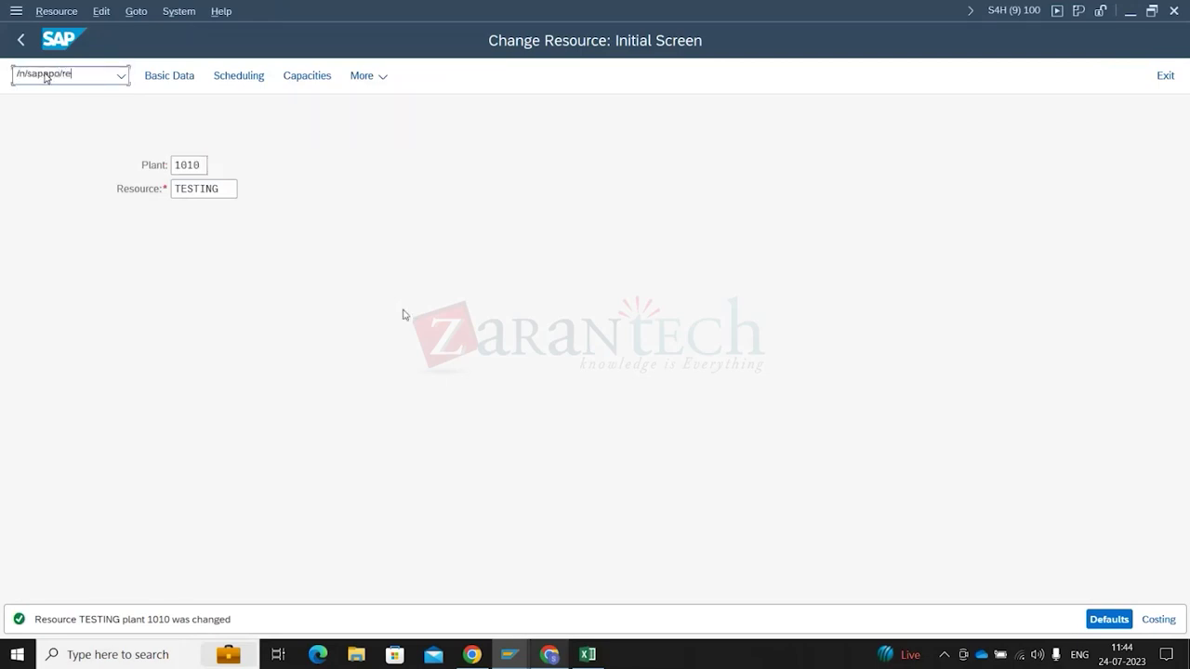
{"action": "type", "text": "s01"}
{"action": "key", "text": "Return"}
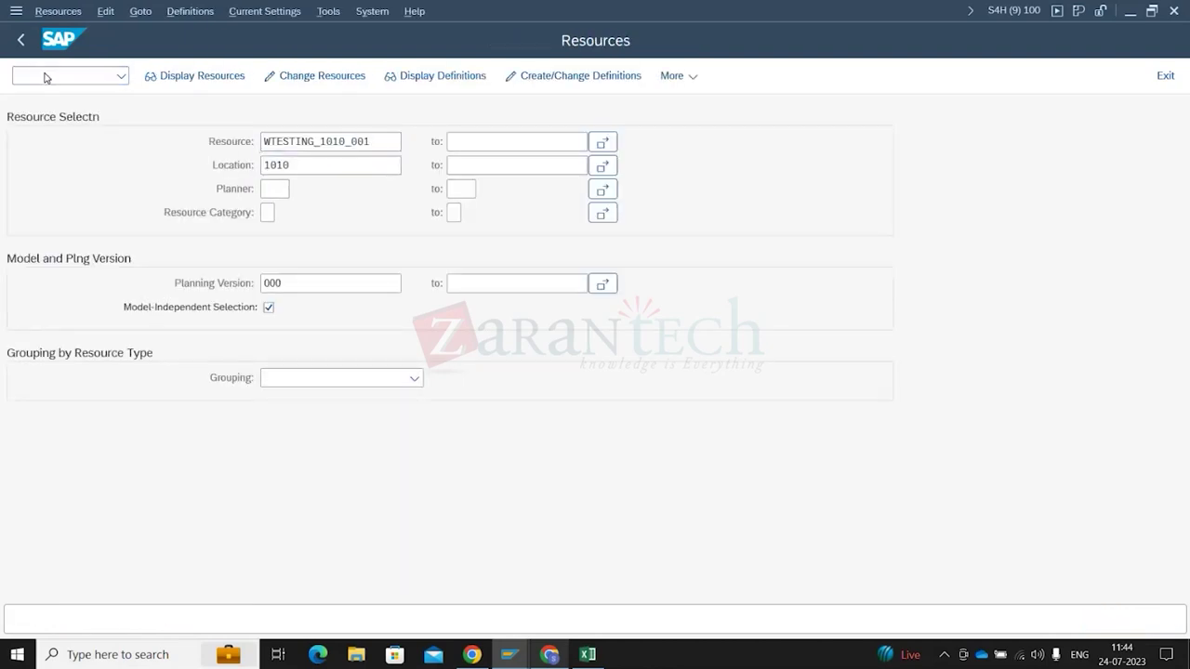
{"action": "key", "text": "F6"}
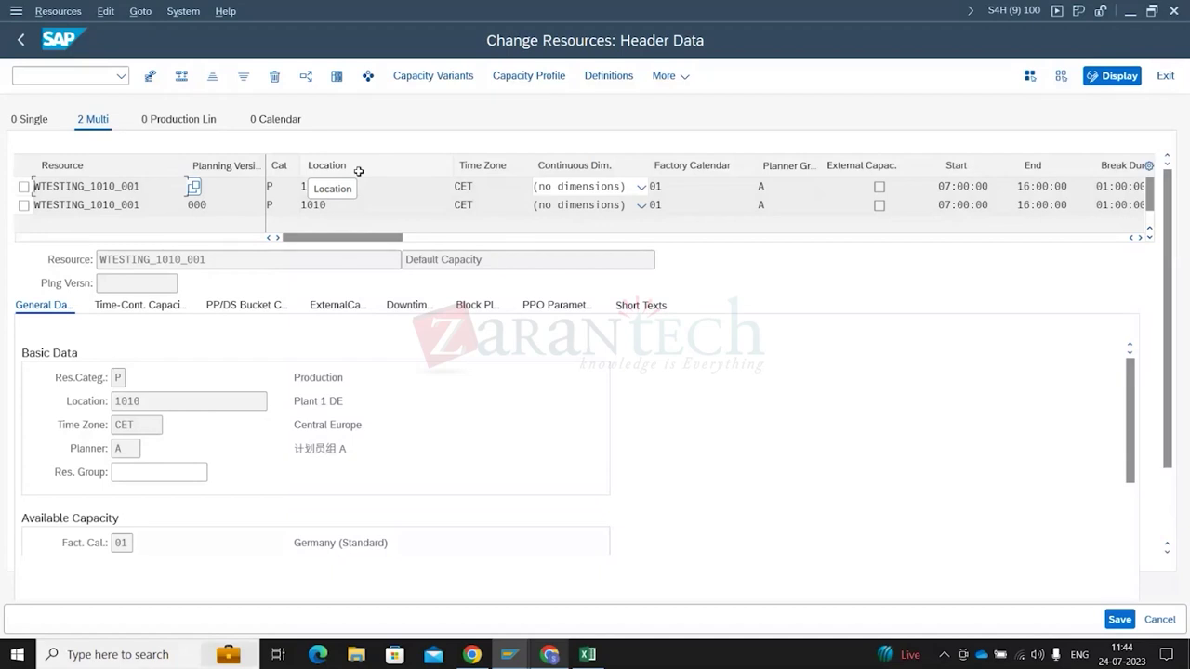
{"action": "left_click", "coordinate": [27, 41]}
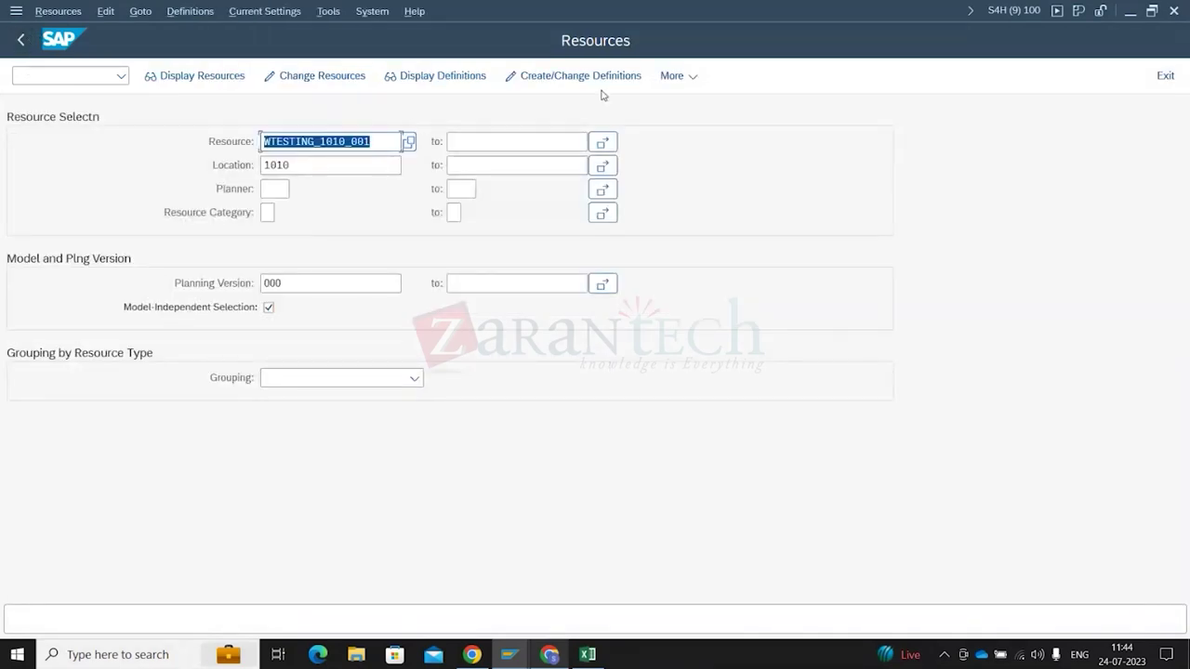
Turn off model-independent selection, open WTESTING_1010_001 for planning version 000 in change mode and select its row
{"action": "left_click", "coordinate": [57, 13]}
{"action": "mouse_move", "coordinate": [152, 10]}
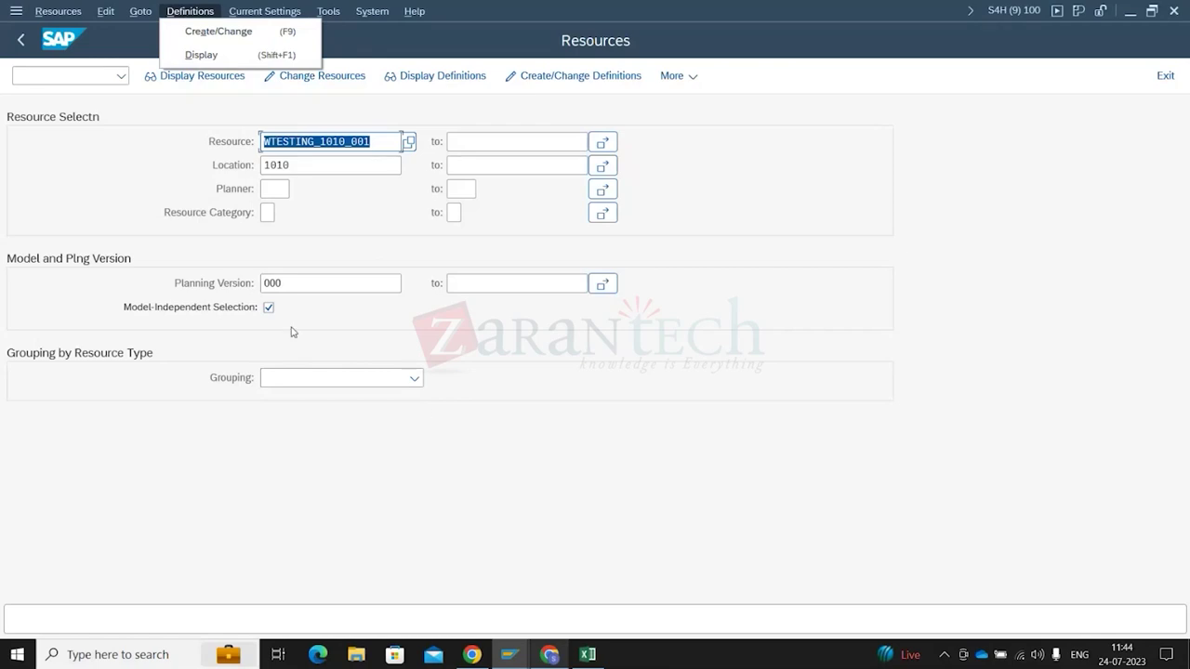
{"action": "left_click", "coordinate": [269, 307]}
{"action": "left_click", "coordinate": [269, 307]}
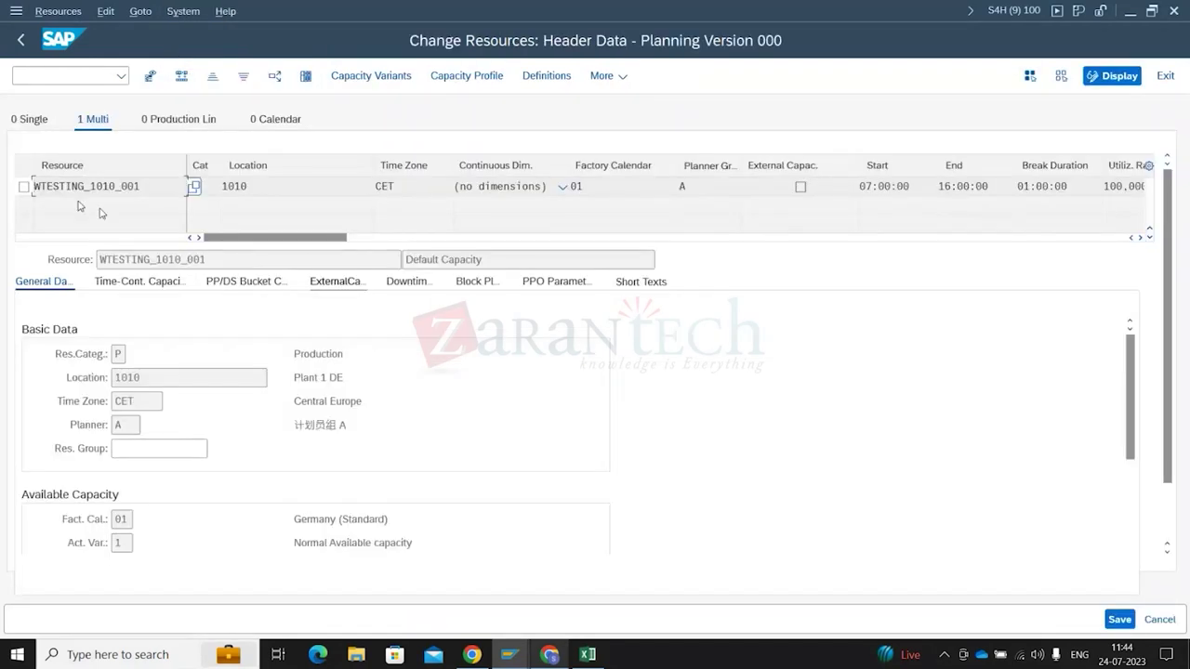
{"action": "left_click", "coordinate": [24, 187]}
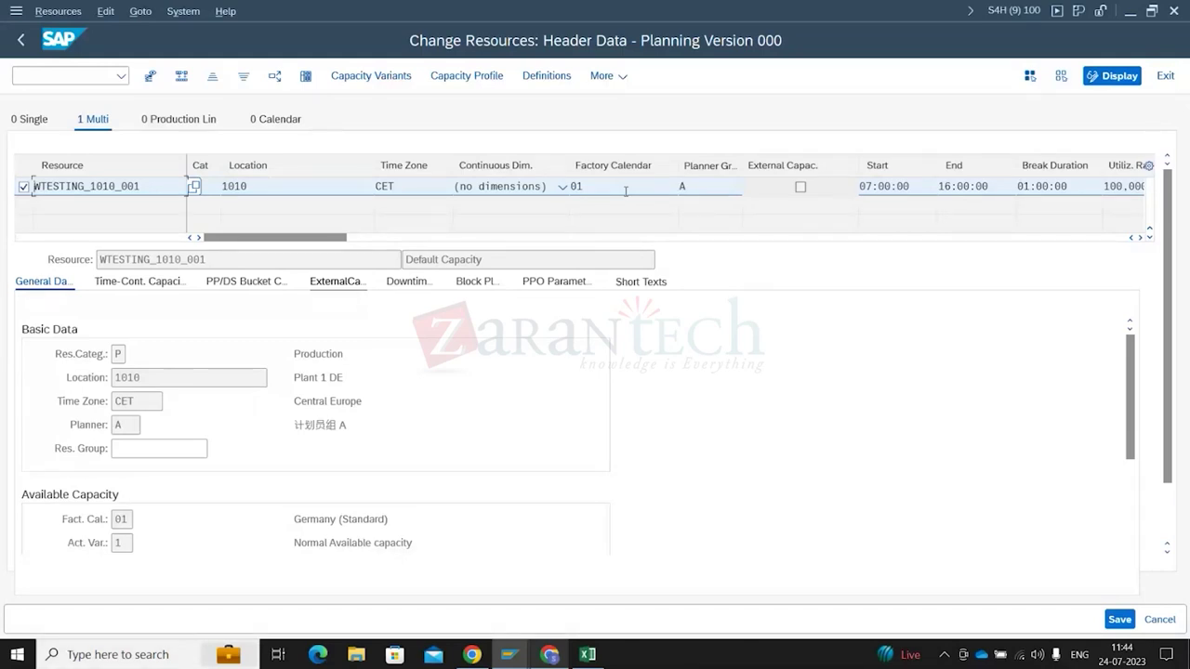
Look for a way to delete WTESTING_1010_001 in planning version 000, checking both display and change mode
{"action": "left_click", "coordinate": [59, 11]}
{"action": "left_click", "coordinate": [106, 12]}
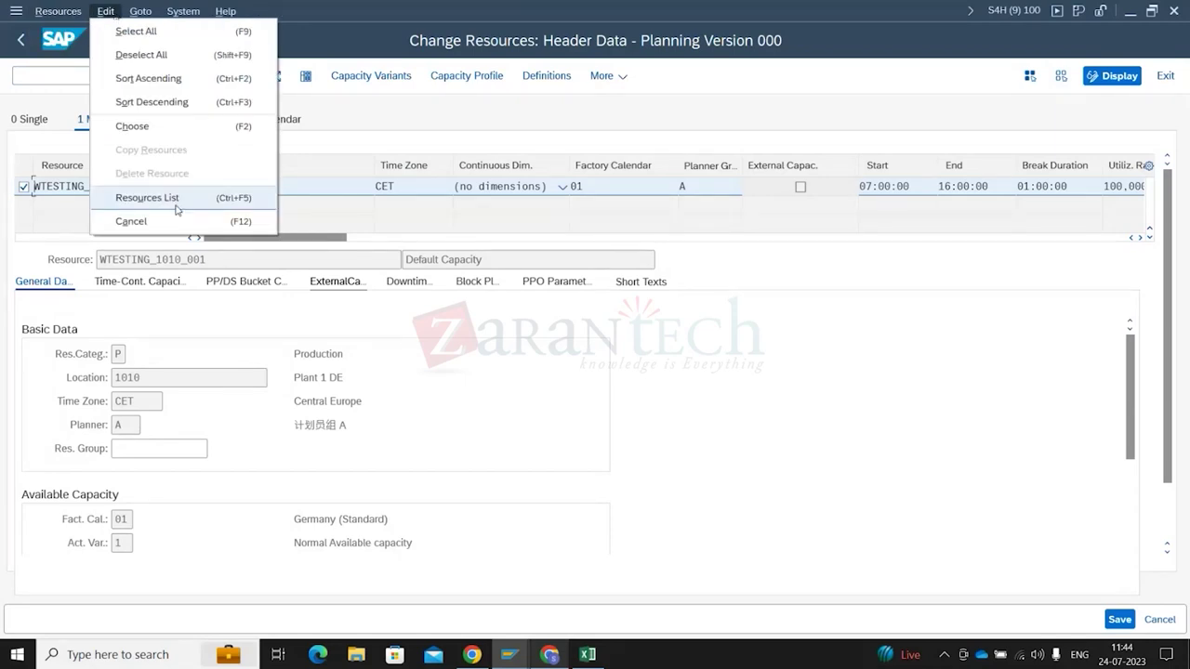
{"action": "left_click", "coordinate": [147, 197]}
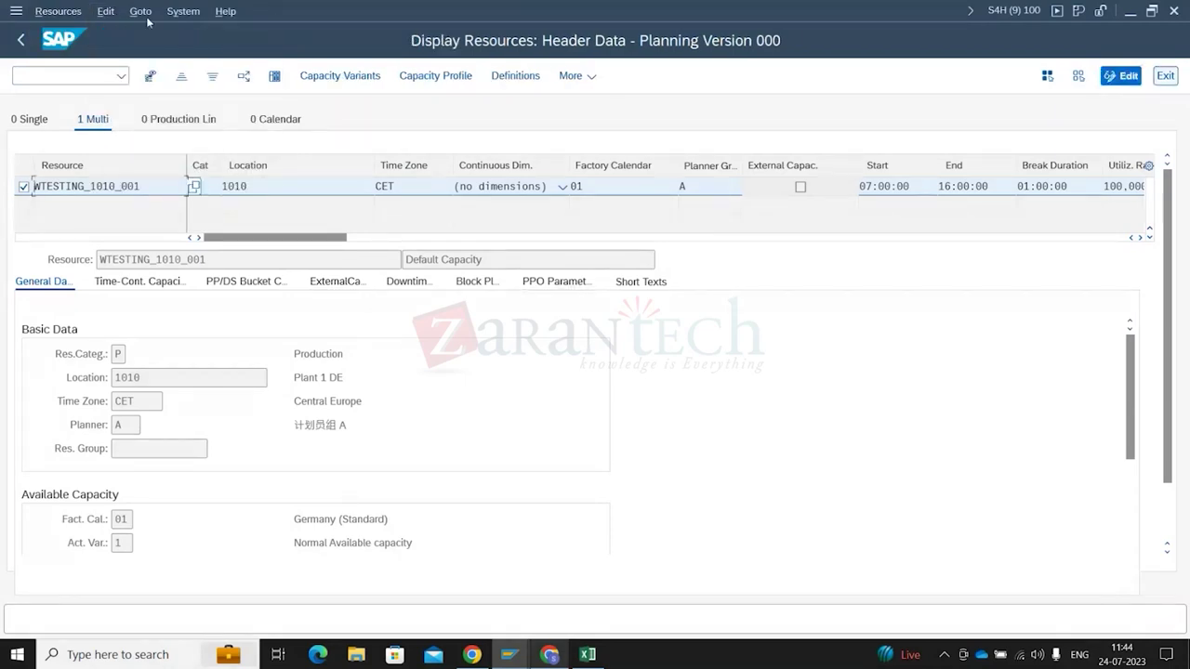
{"action": "left_click", "coordinate": [105, 11]}
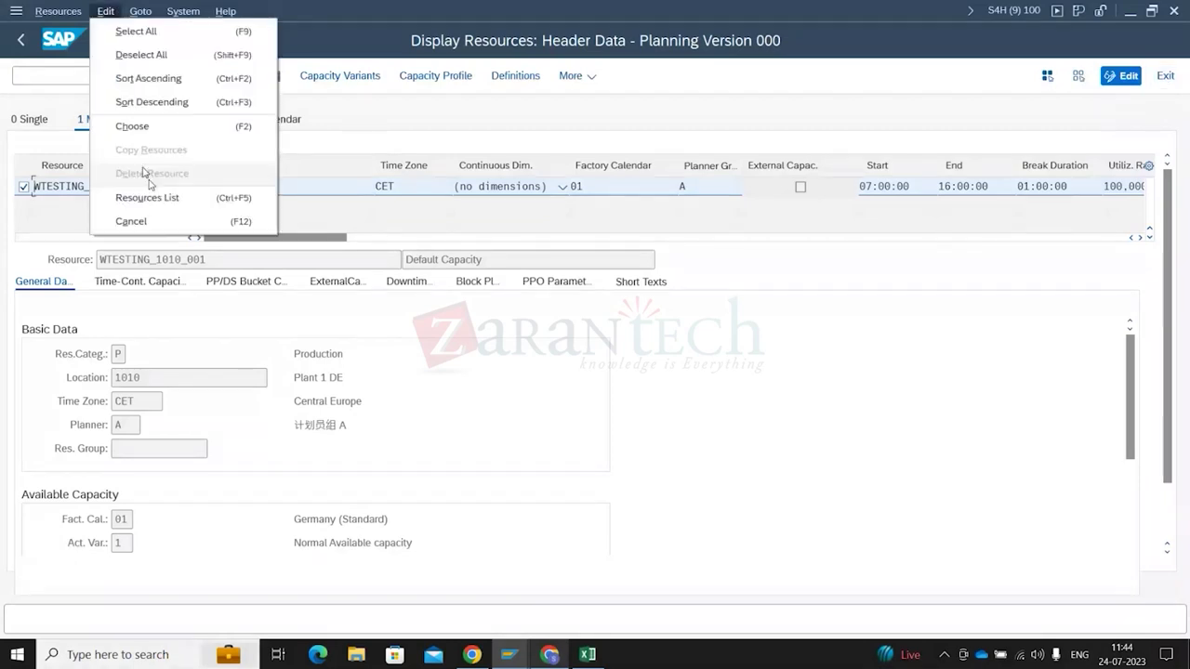
{"action": "left_click", "coordinate": [186, 58]}
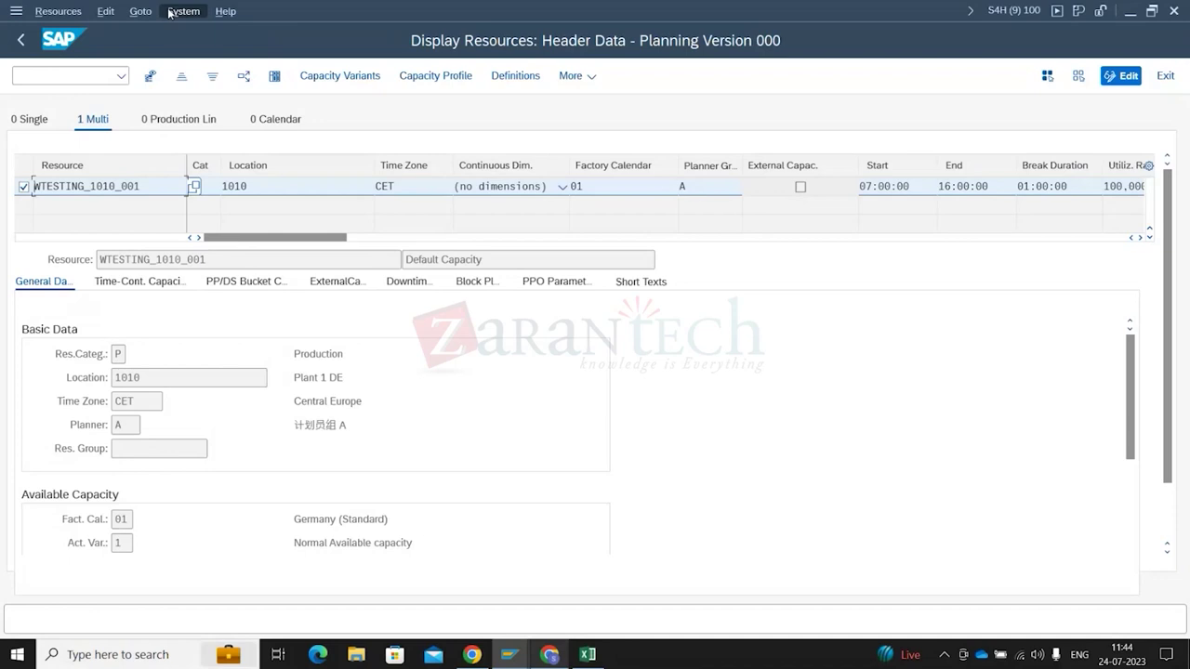
{"action": "left_click", "coordinate": [178, 11]}
{"action": "left_click", "coordinate": [20, 40]}
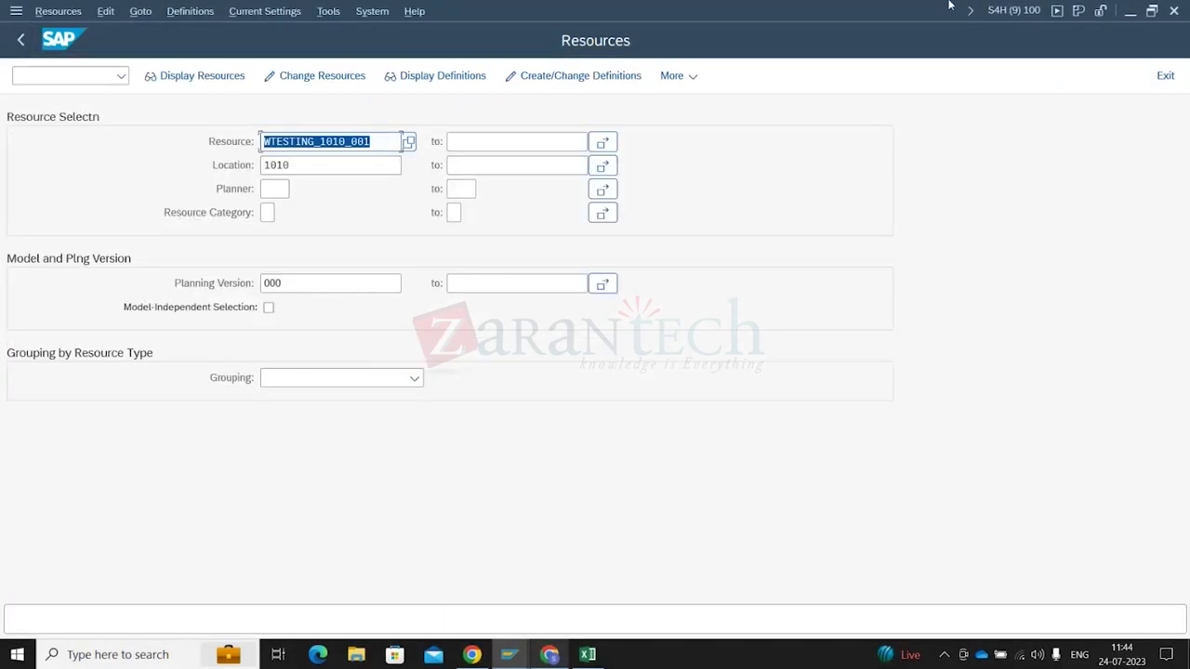
{"action": "key", "text": "F6"}
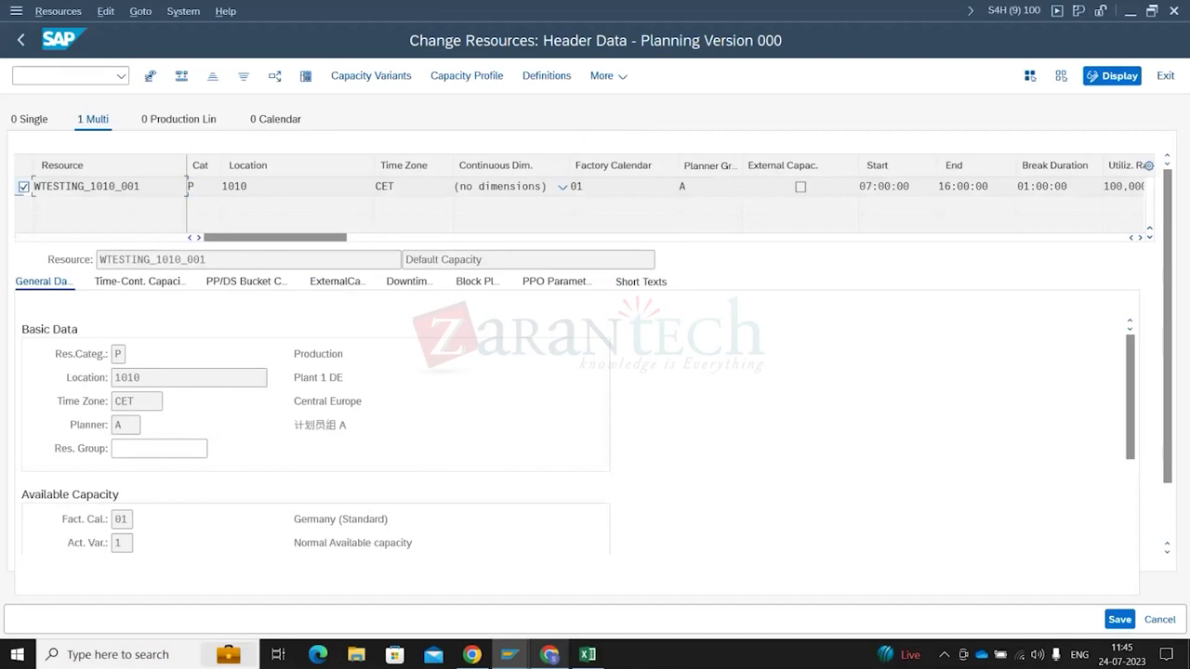
{"action": "left_click", "coordinate": [106, 11]}
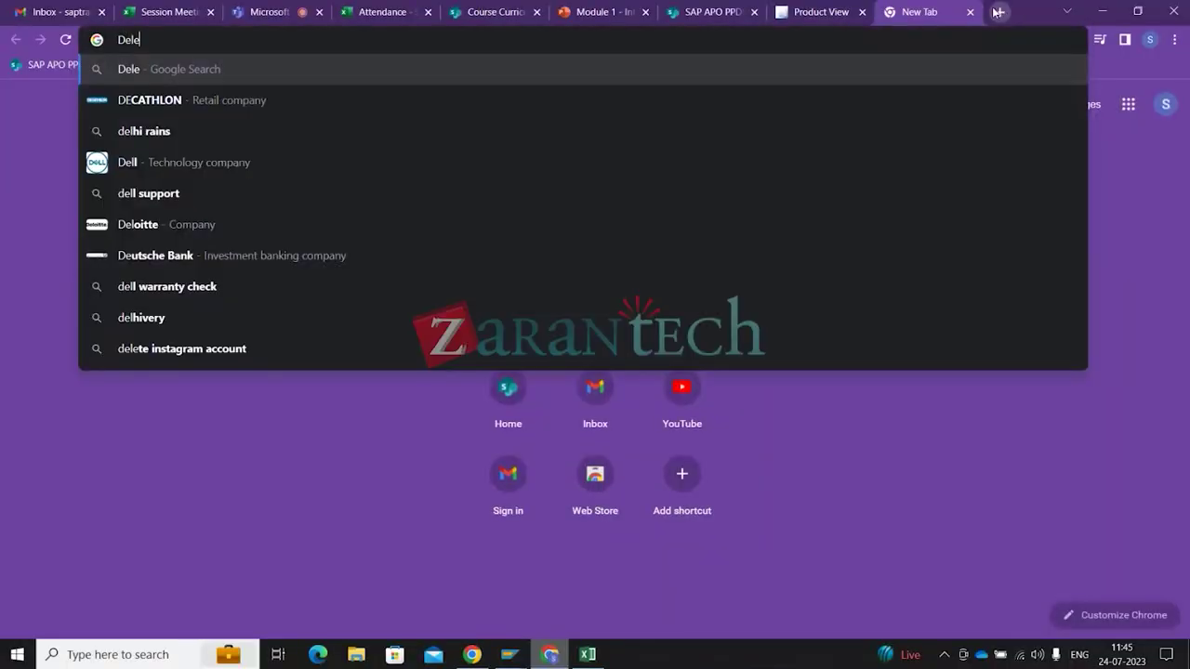
Switch to Chrome and search Google for "Delete resource from ePPDS"
{"action": "type", "text": "te resource from SAP PP"}
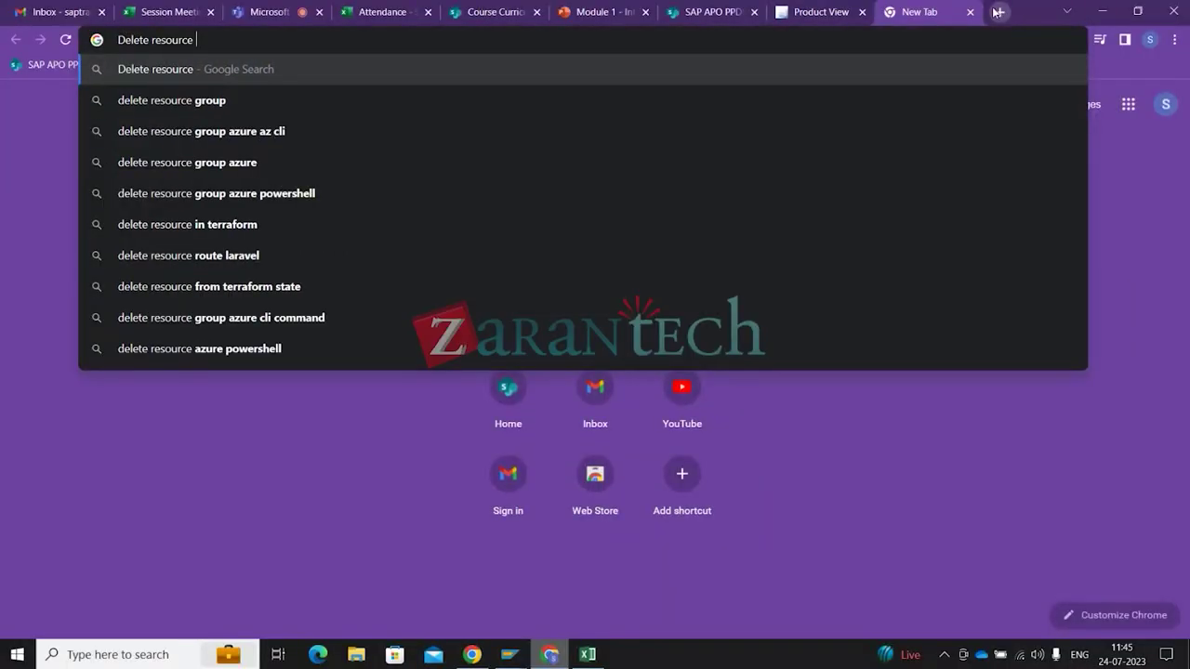
{"action": "key", "text": "Left"}
{"action": "key", "text": "Left"}
{"action": "key", "text": "BackSpace"}
{"action": "key", "text": "BackSpace"}
{"action": "key", "text": "BackSpace"}
{"action": "key", "text": "BackSpace"}
{"action": "type", "text": "ePP"}
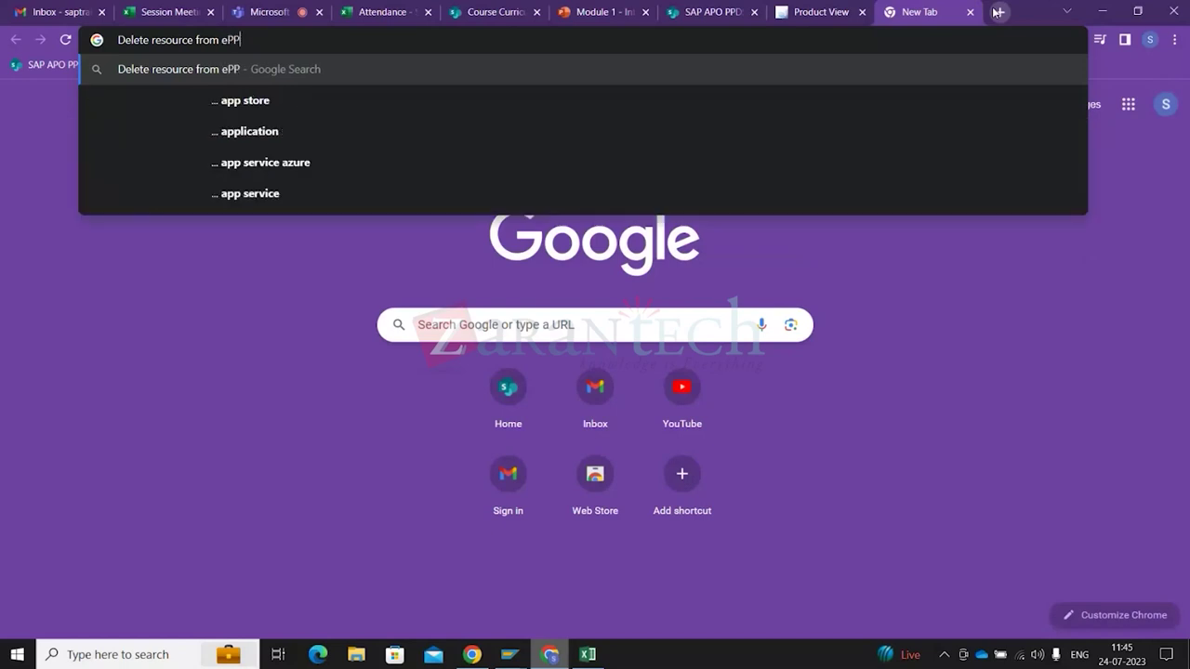
{"action": "type", "text": "DS"}
{"action": "key", "text": "Return"}
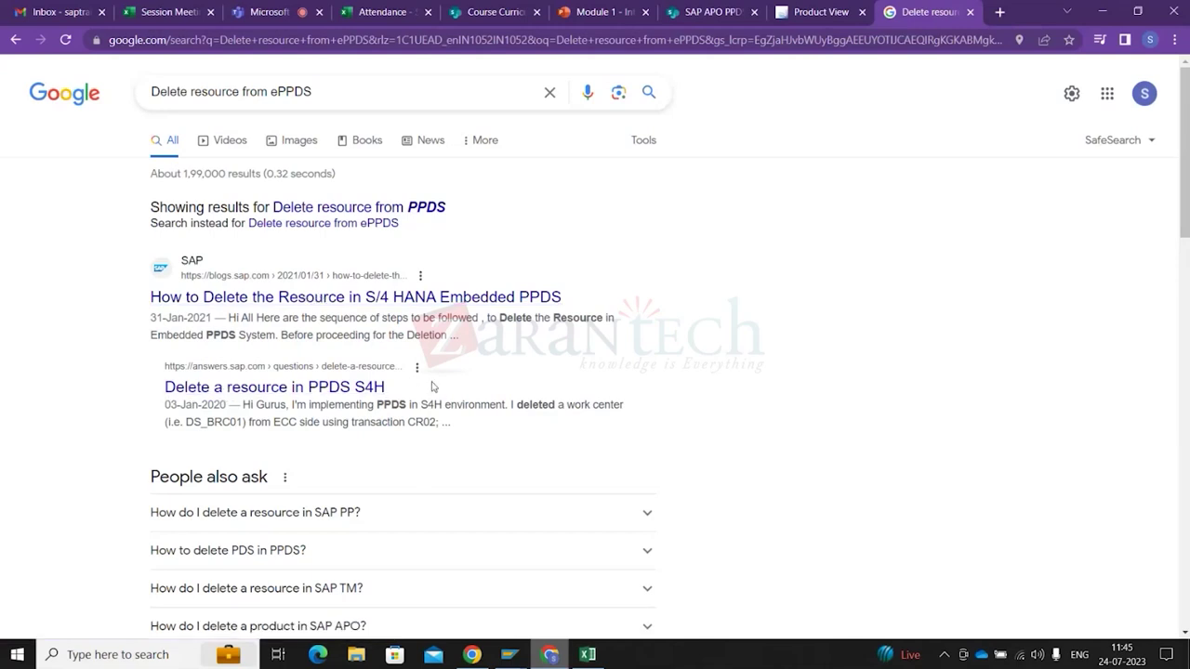
Open the SAP blog post on deleting a resource in S/4 HANA Embedded PPDS and read through its deletion steps
{"action": "left_click", "coordinate": [321, 298]}
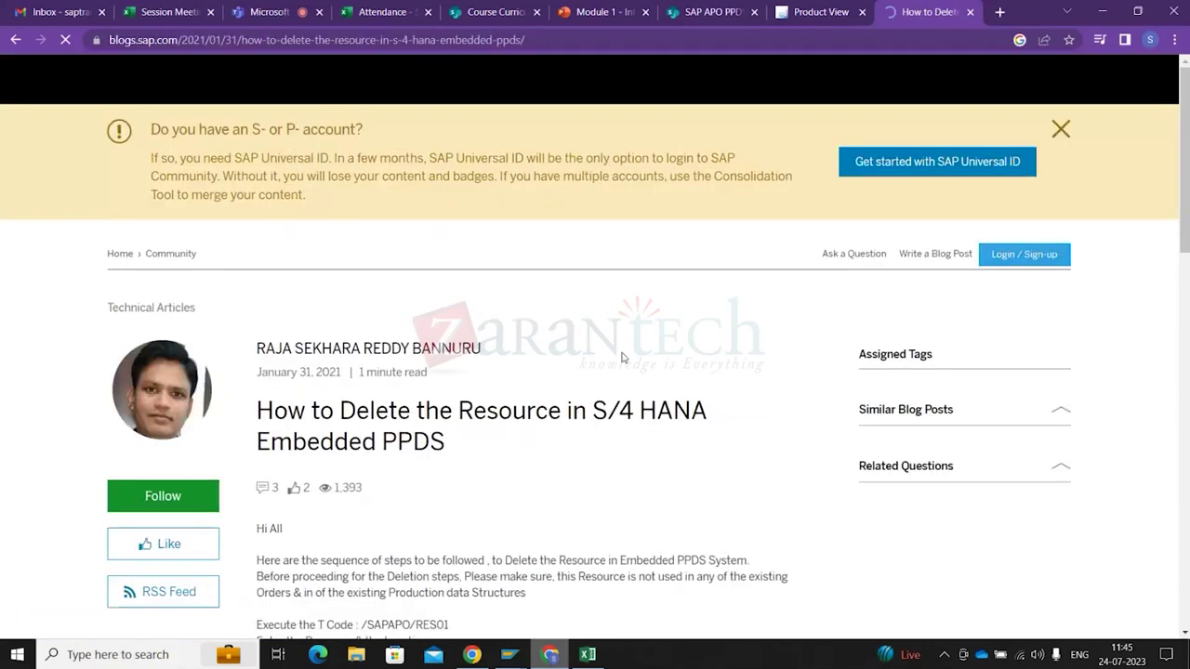
{"action": "scroll", "coordinate": [622, 357], "scroll_direction": "down", "scroll_amount": 5}
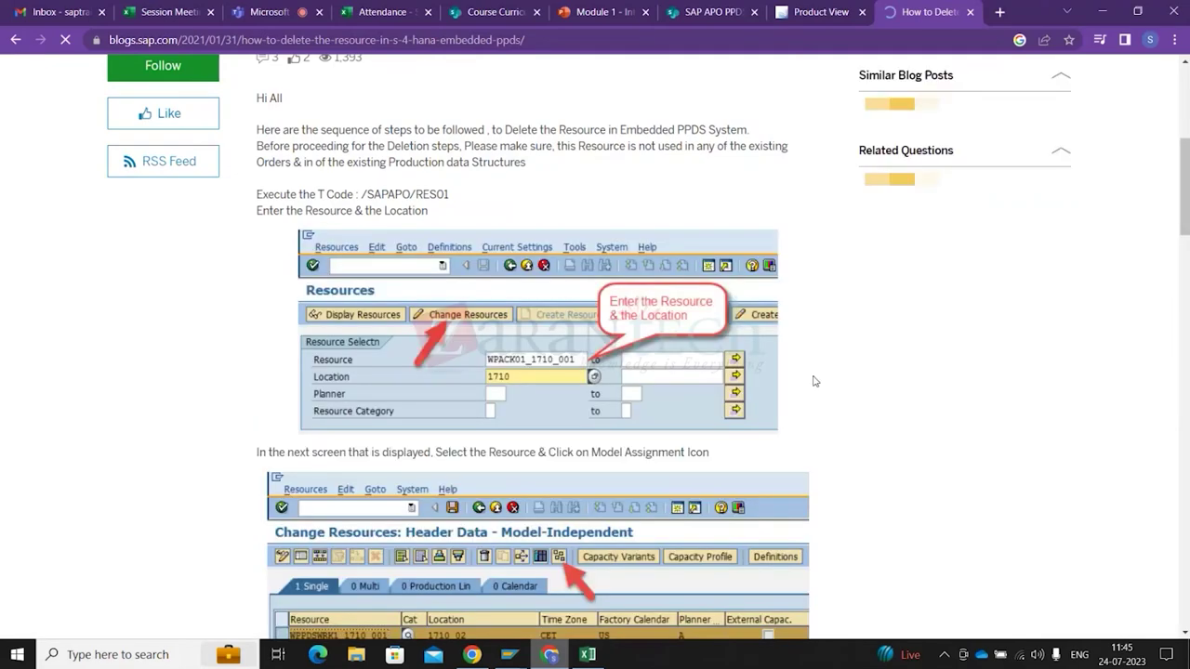
{"action": "scroll", "coordinate": [574, 366], "scroll_direction": "down", "scroll_amount": 2}
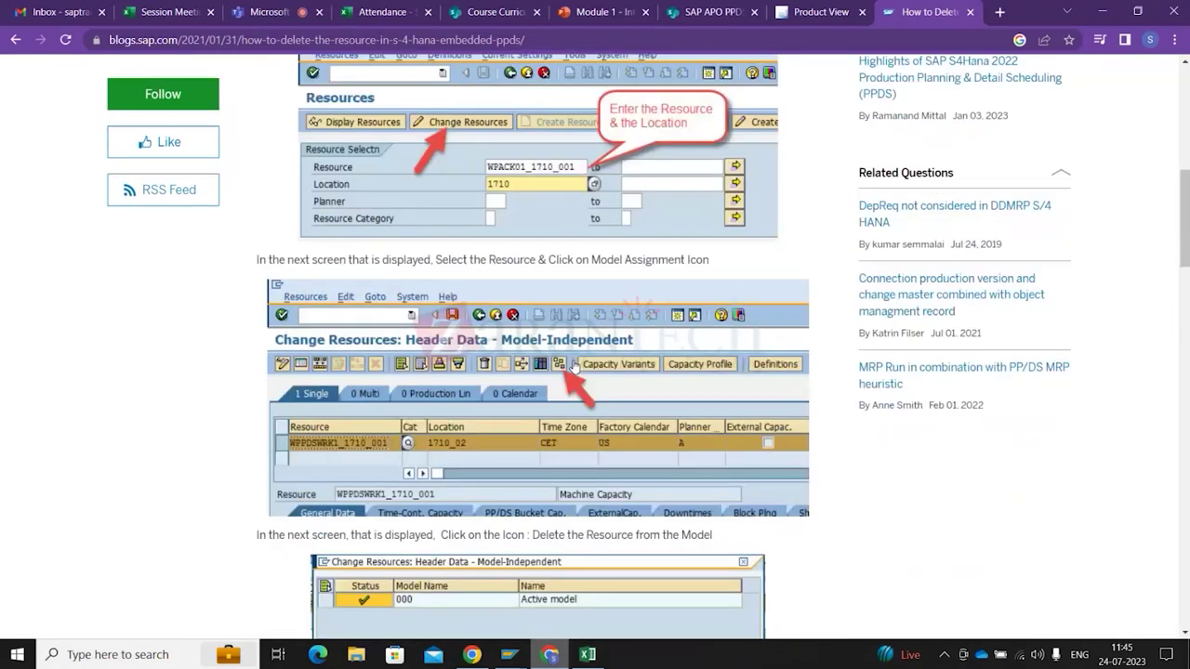
{"action": "scroll", "coordinate": [574, 367], "scroll_direction": "down", "scroll_amount": 6}
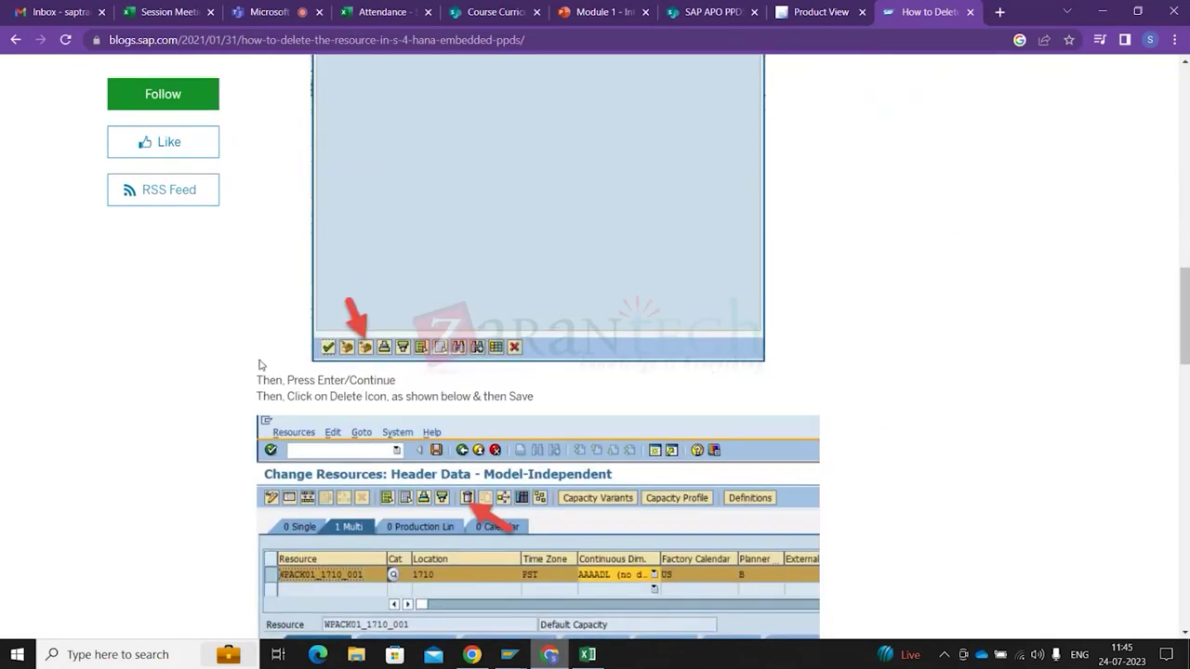
{"action": "scroll", "coordinate": [261, 366], "scroll_direction": "down", "scroll_amount": 2}
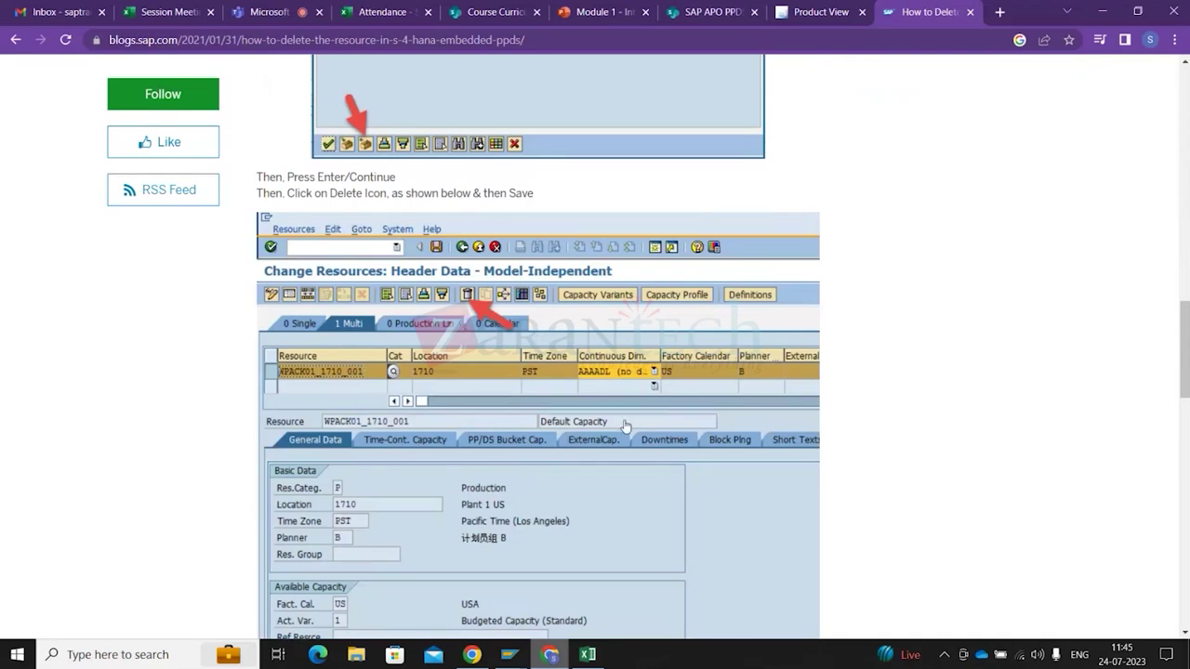
Switch to SAP and compare the planning version 000 header data of WTESTING_1010_001 with the blog's delete instructions
{"action": "key", "text": "alt+Tab"}
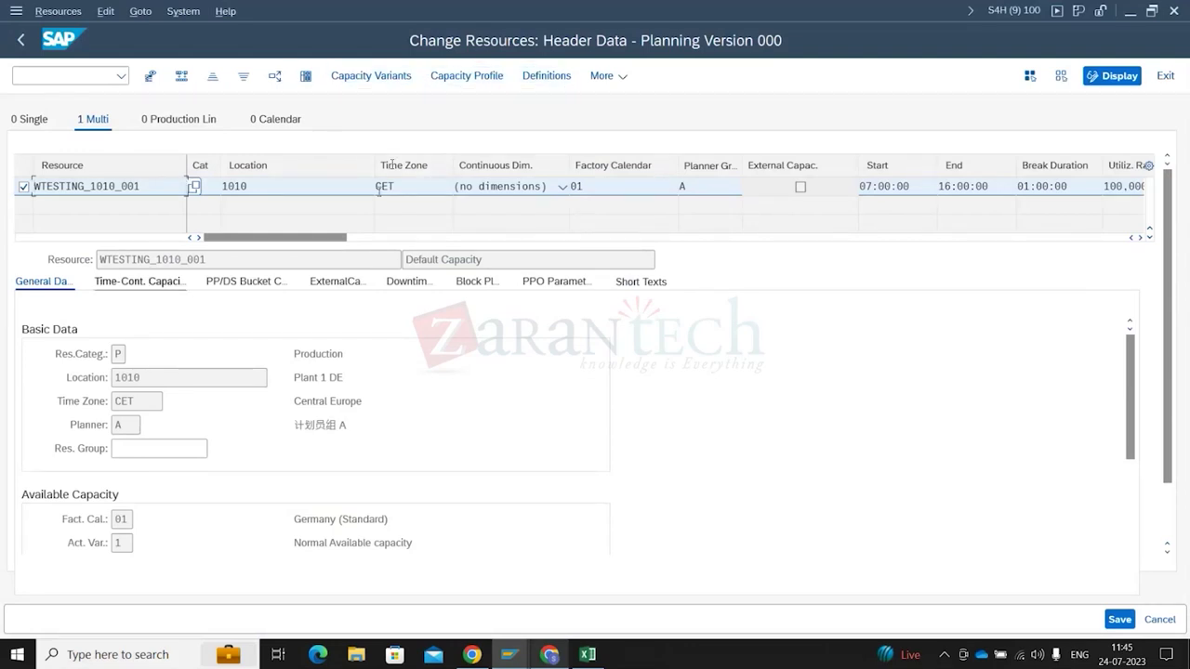
{"action": "left_click", "coordinate": [622, 83]}
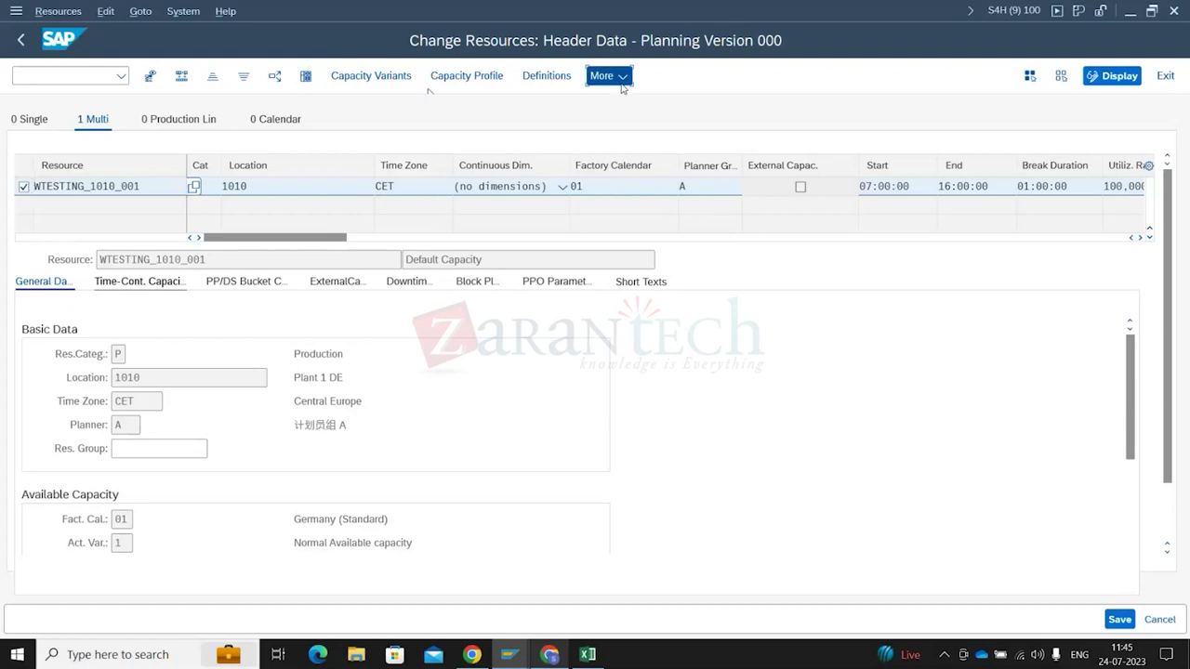
{"action": "key", "text": "Escape"}
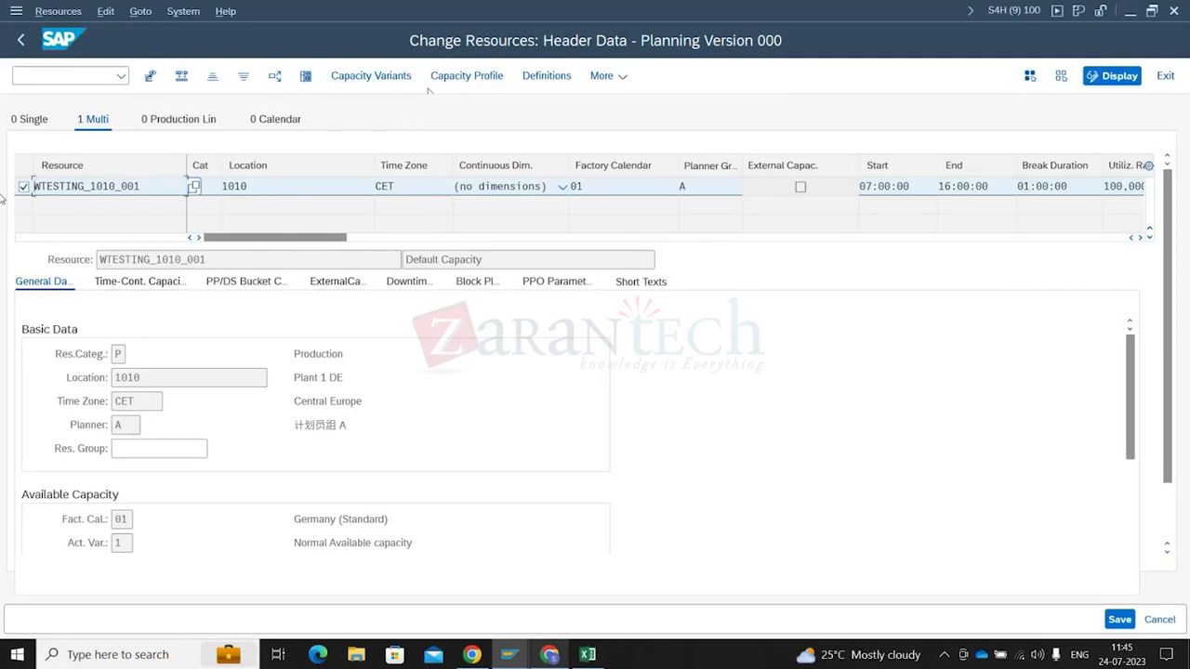
{"action": "left_click", "coordinate": [389, 238]}
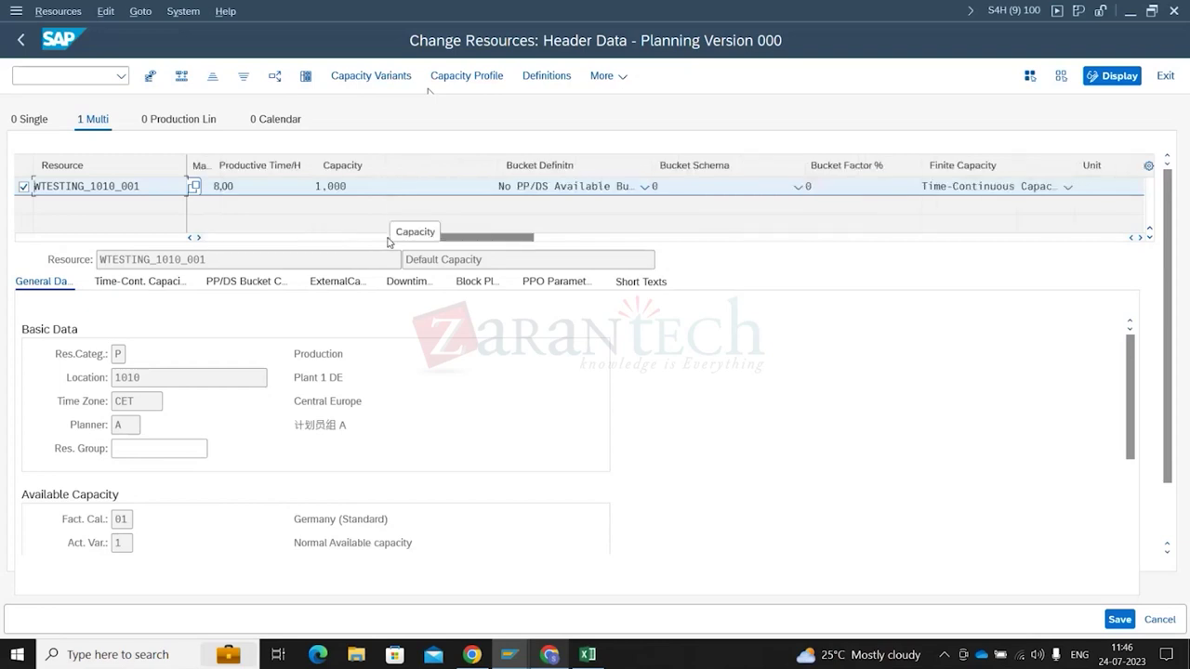
{"action": "left_click_drag", "start_coordinate": [389, 238], "coordinate": [318, 238]}
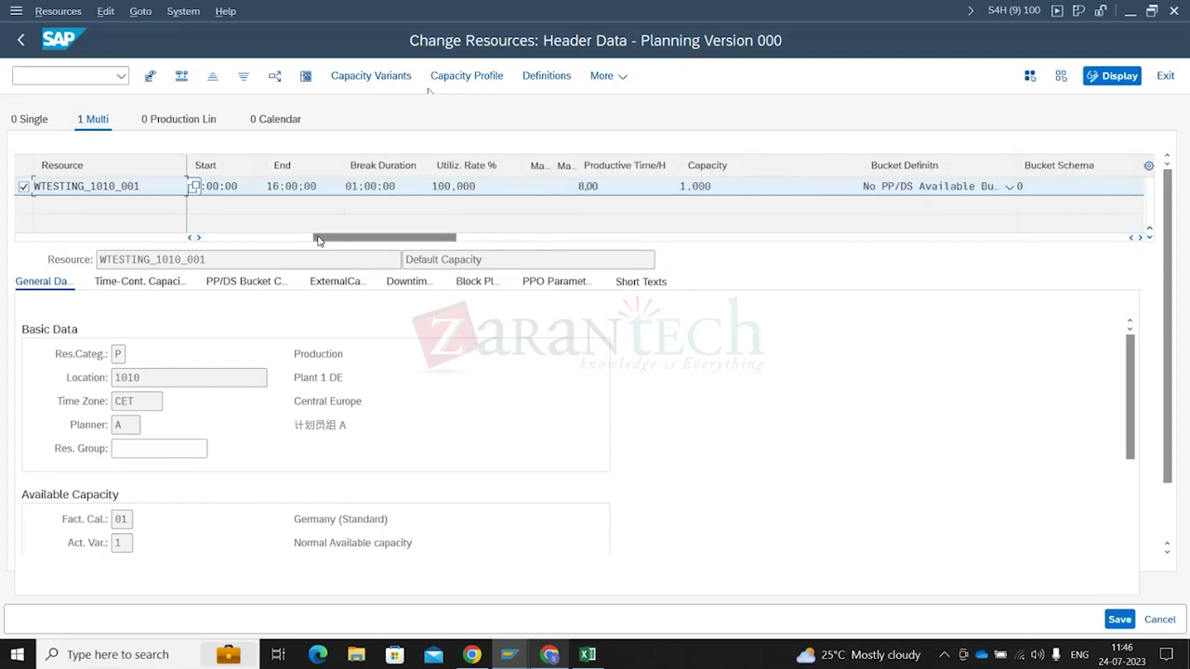
{"action": "key", "text": "alt+Tab"}
{"action": "scroll", "coordinate": [680, 336], "scroll_direction": "down", "scroll_amount": 1}
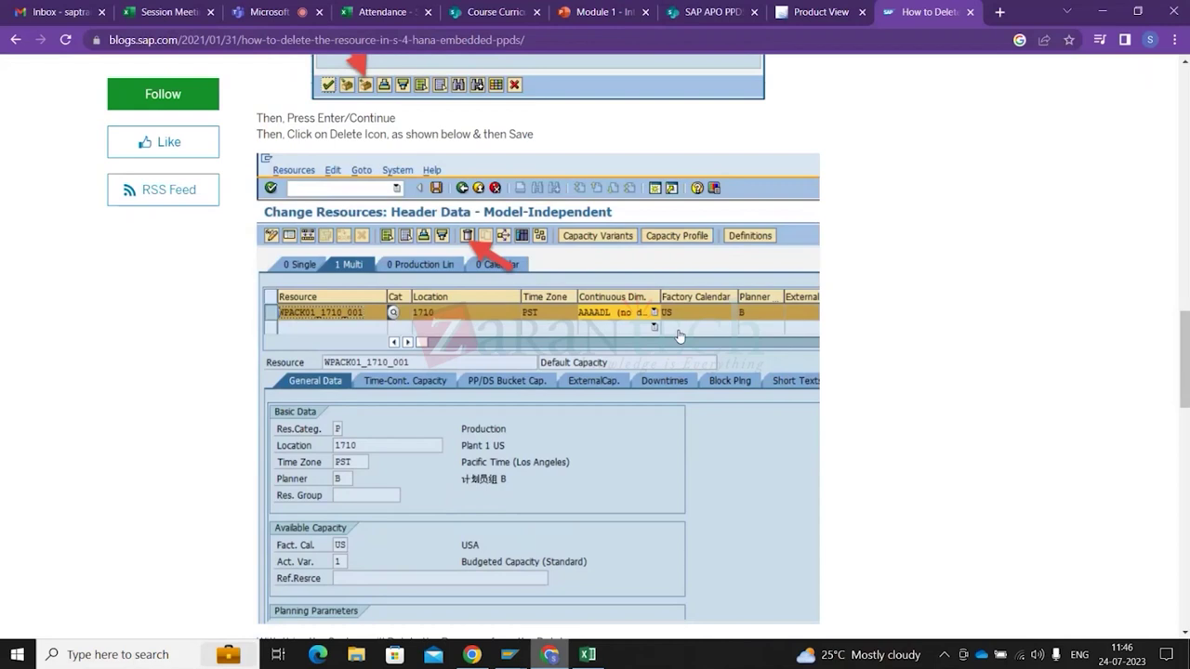
Return to SAP and check whether a delete function is available for WTESTING_1010_001 in planning version 000
{"action": "key", "text": "alt+Tab"}
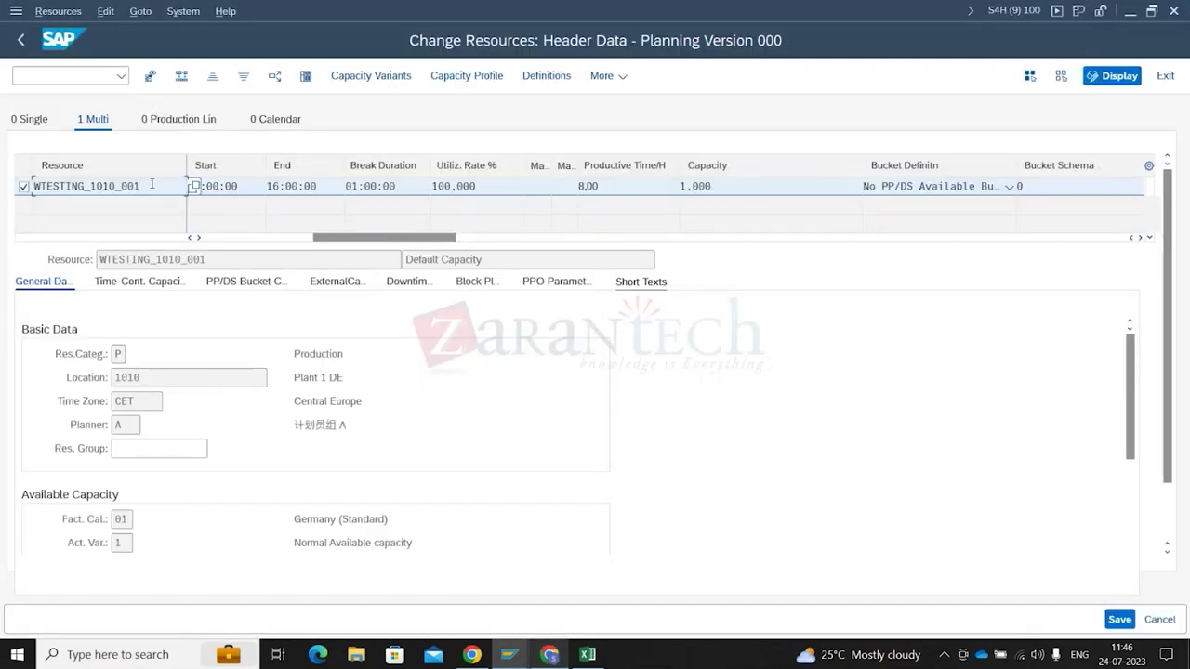
{"action": "left_click_drag", "start_coordinate": [151, 184], "coordinate": [4, 159]}
{"action": "left_click", "coordinate": [65, 9]}
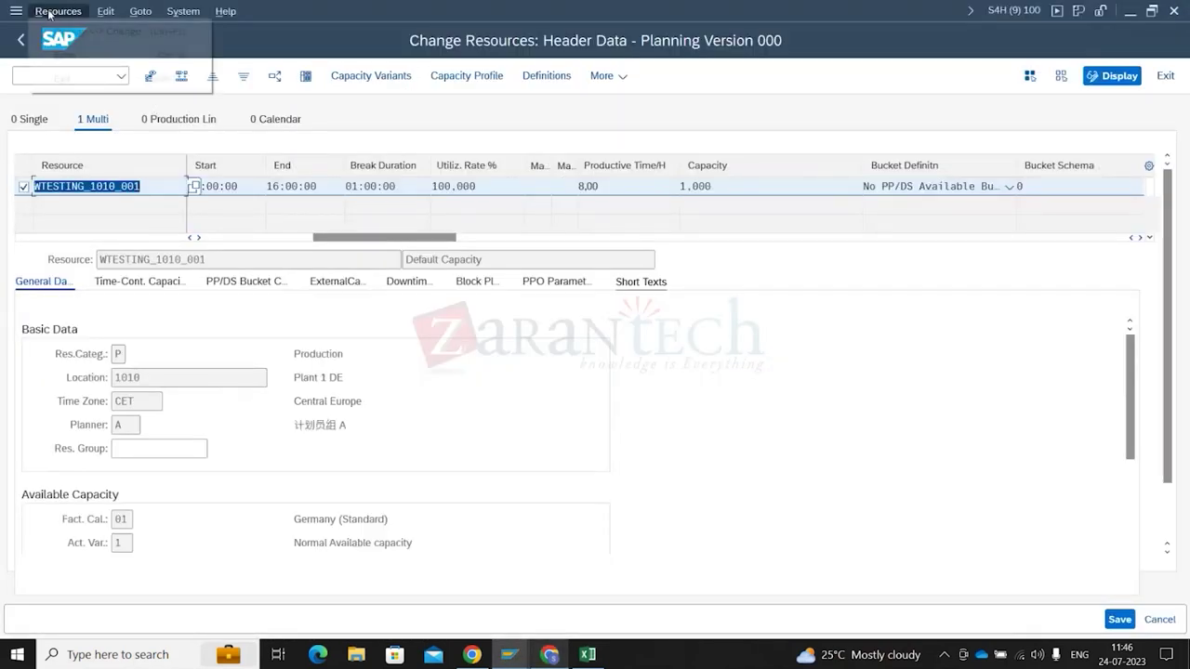
{"action": "mouse_move", "coordinate": [107, 15]}
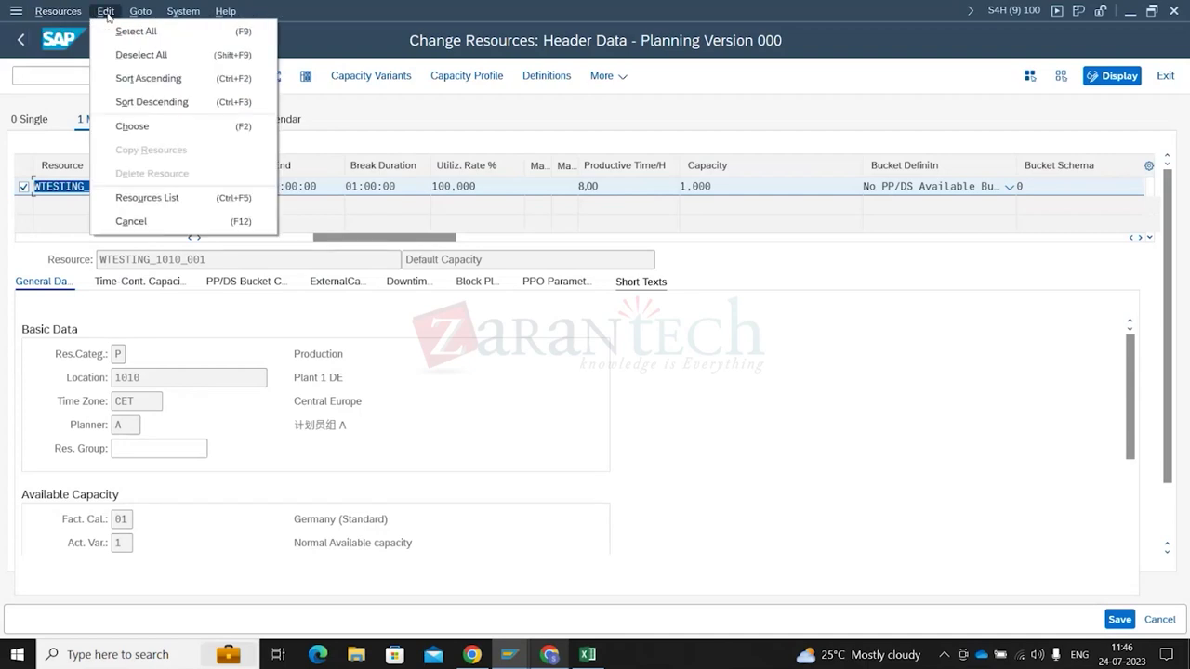
{"action": "mouse_move", "coordinate": [185, 13]}
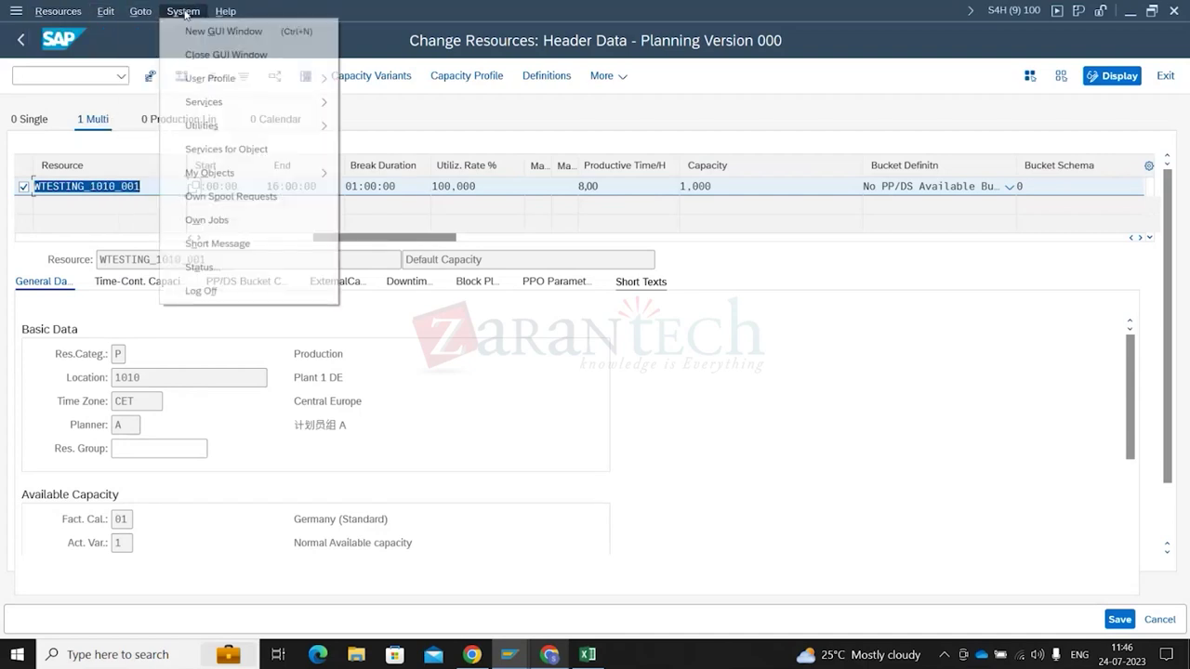
{"action": "mouse_move", "coordinate": [221, 13]}
{"action": "left_click", "coordinate": [883, 381]}
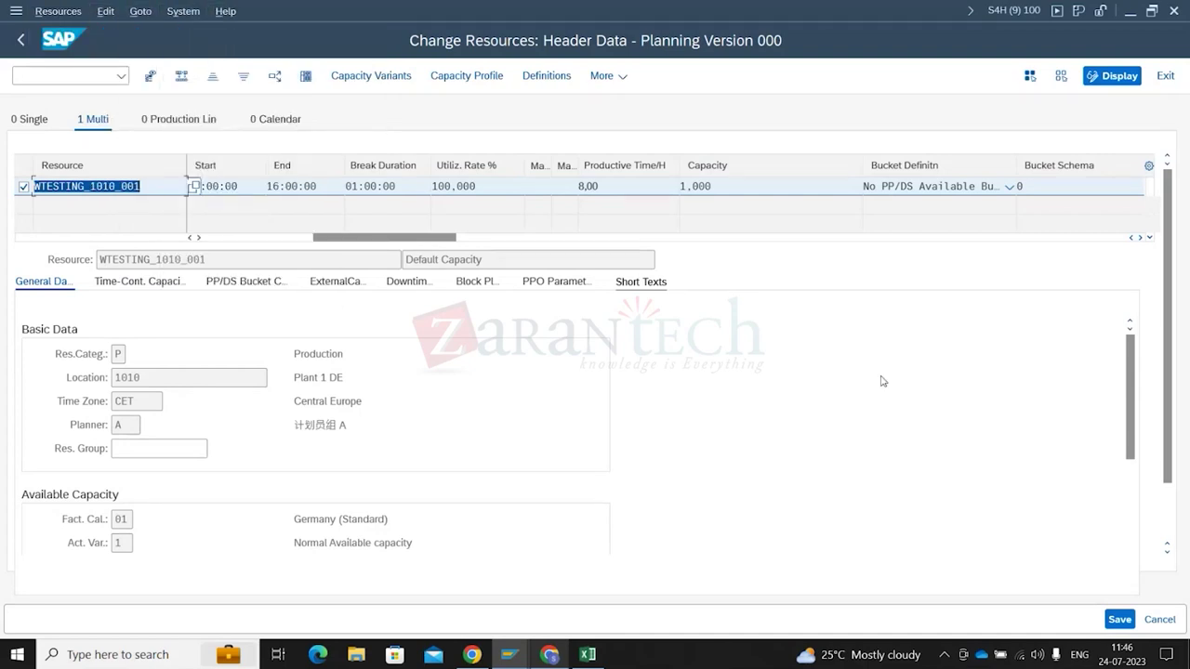
Start the Change Resource transaction from the planning version 000 resource session and open resource TESTING in plant 1010
{"action": "key", "text": "alt+Tab"}
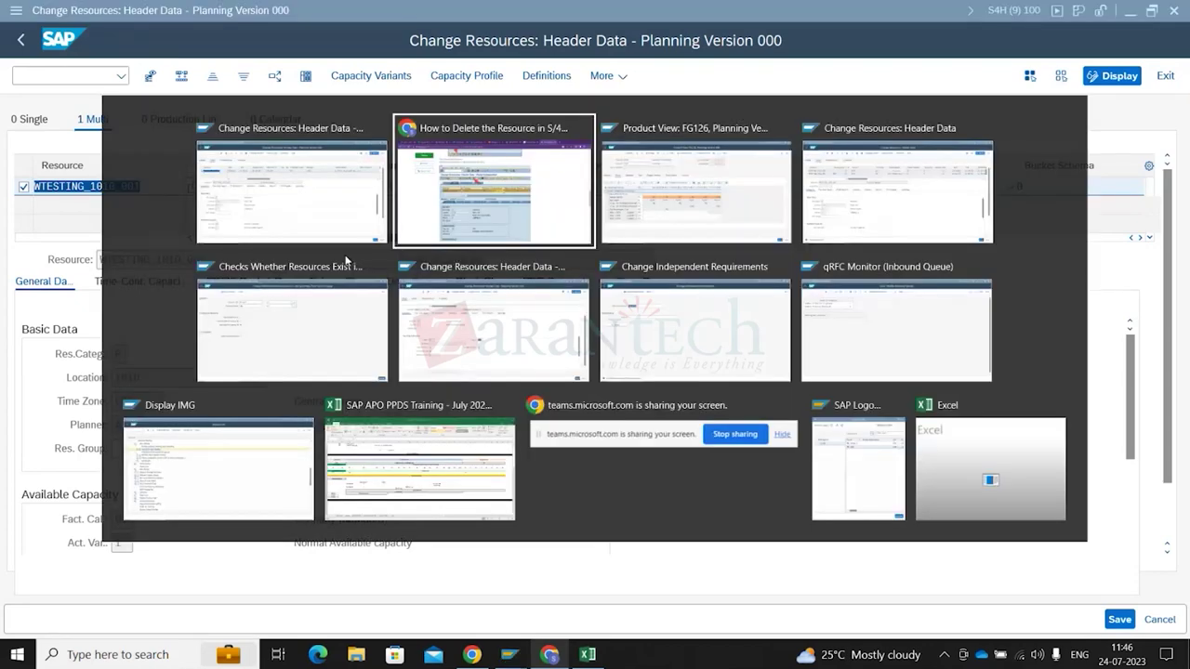
{"action": "key", "text": "alt+Tab"}
{"action": "key", "text": "Tab"}
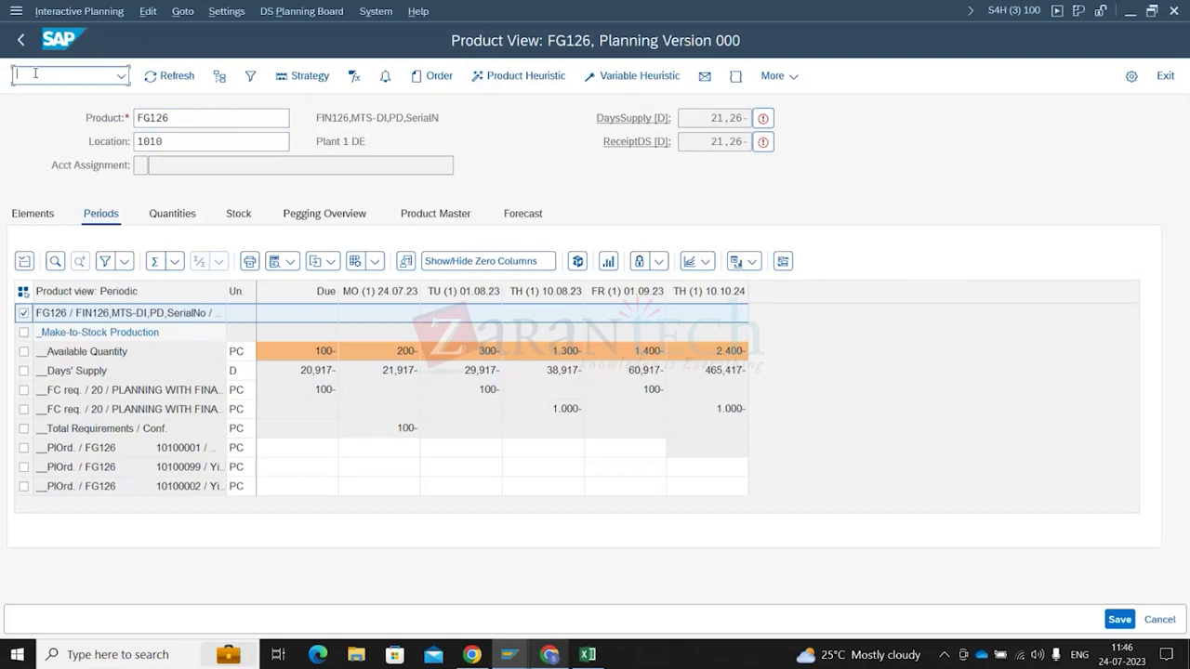
{"action": "key", "text": "alt+Tab"}
{"action": "key", "text": "Tab"}
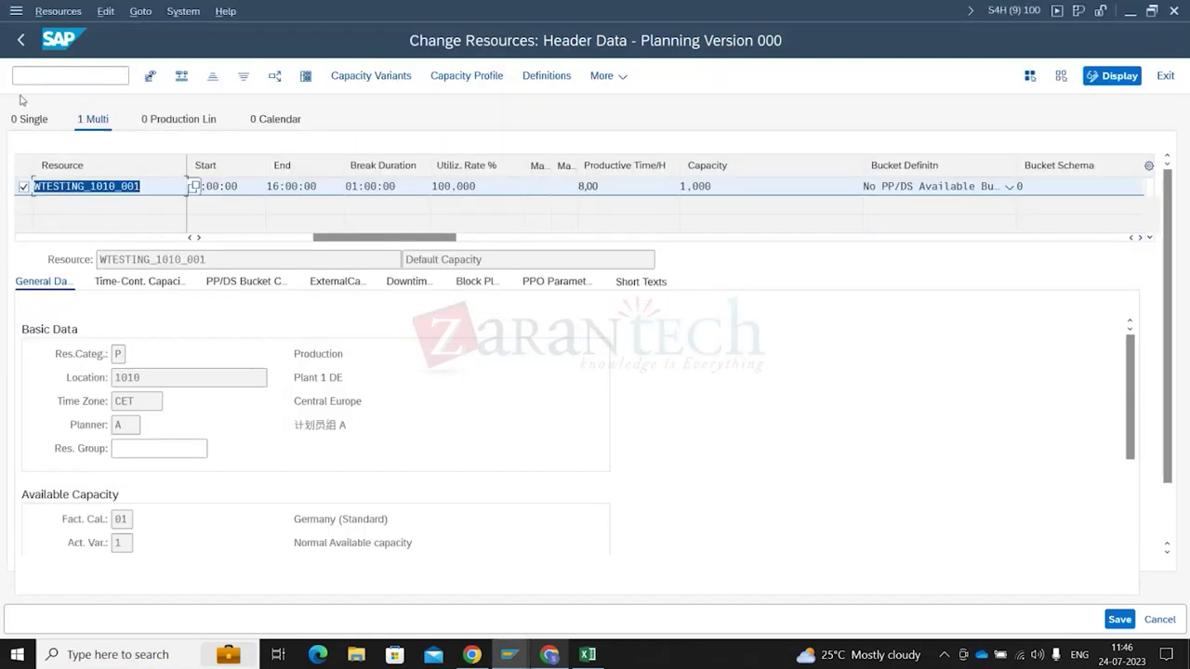
{"action": "left_click", "coordinate": [39, 78]}
{"action": "type", "text": "/ncr"}
{"action": "key", "text": "Return"}
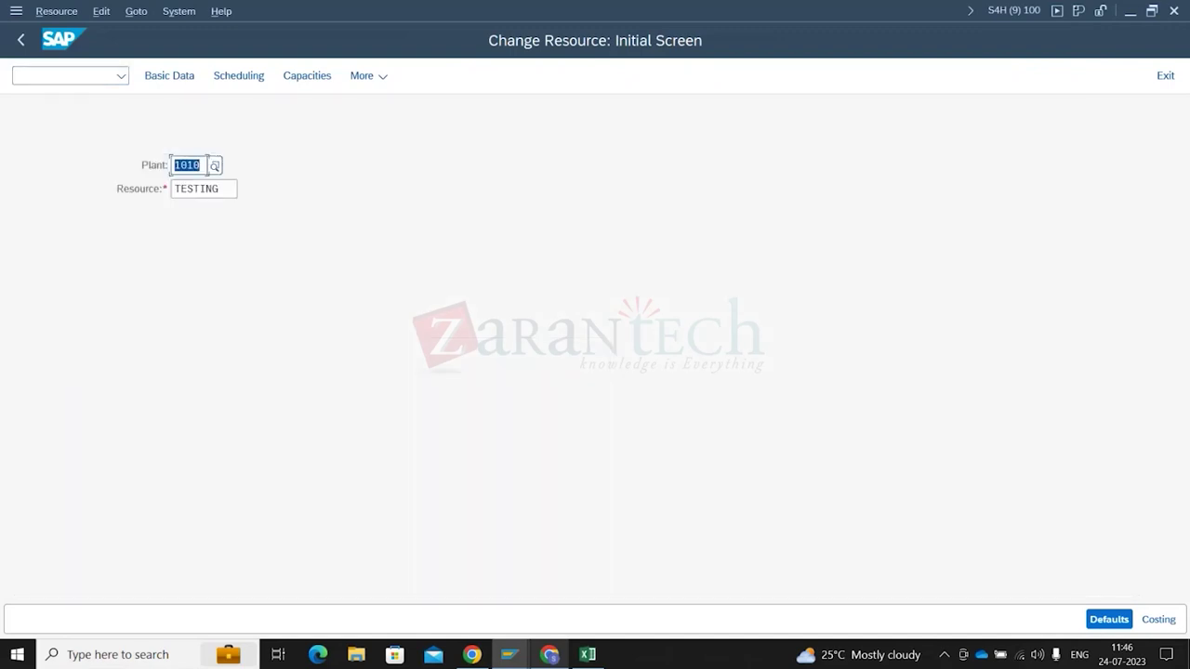
{"action": "key", "text": "Return"}
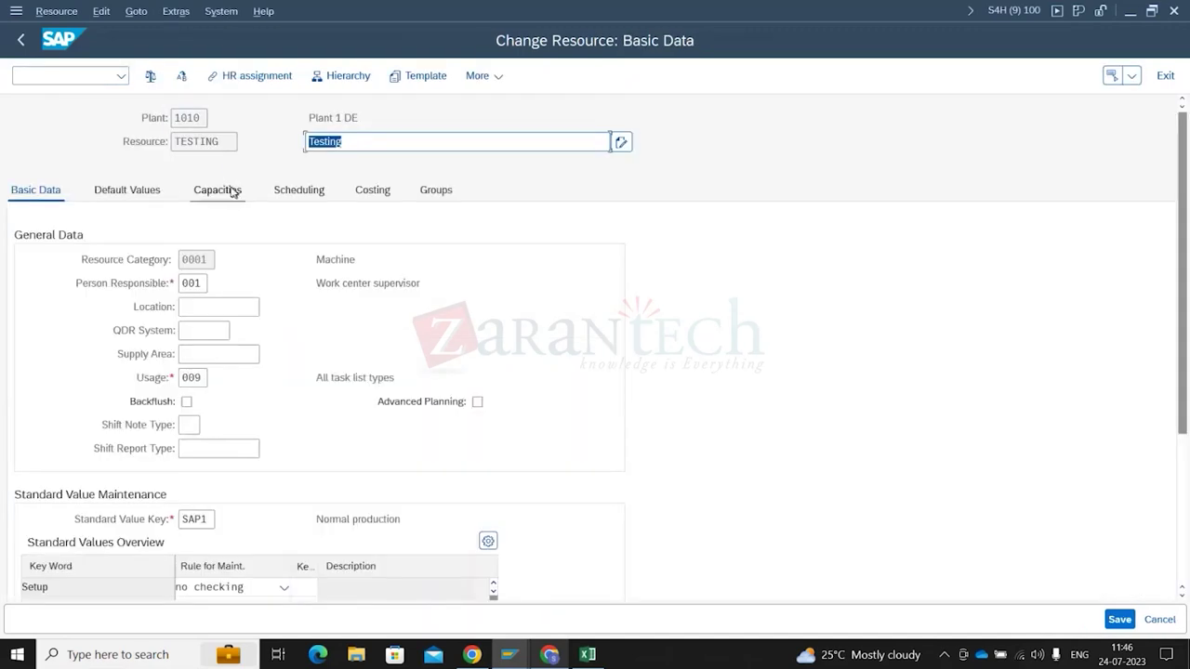
Examine the capacity overview of resource TESTING for capacity category 001 and the functions available there
{"action": "left_click", "coordinate": [233, 191]}
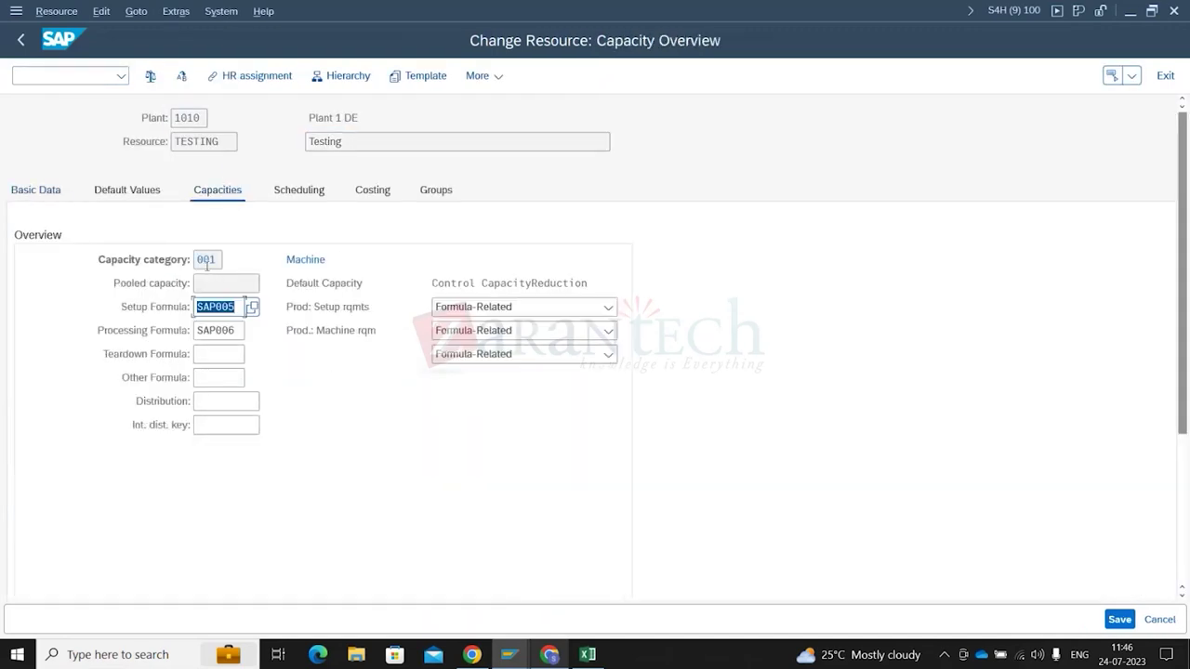
{"action": "left_click", "coordinate": [205, 263]}
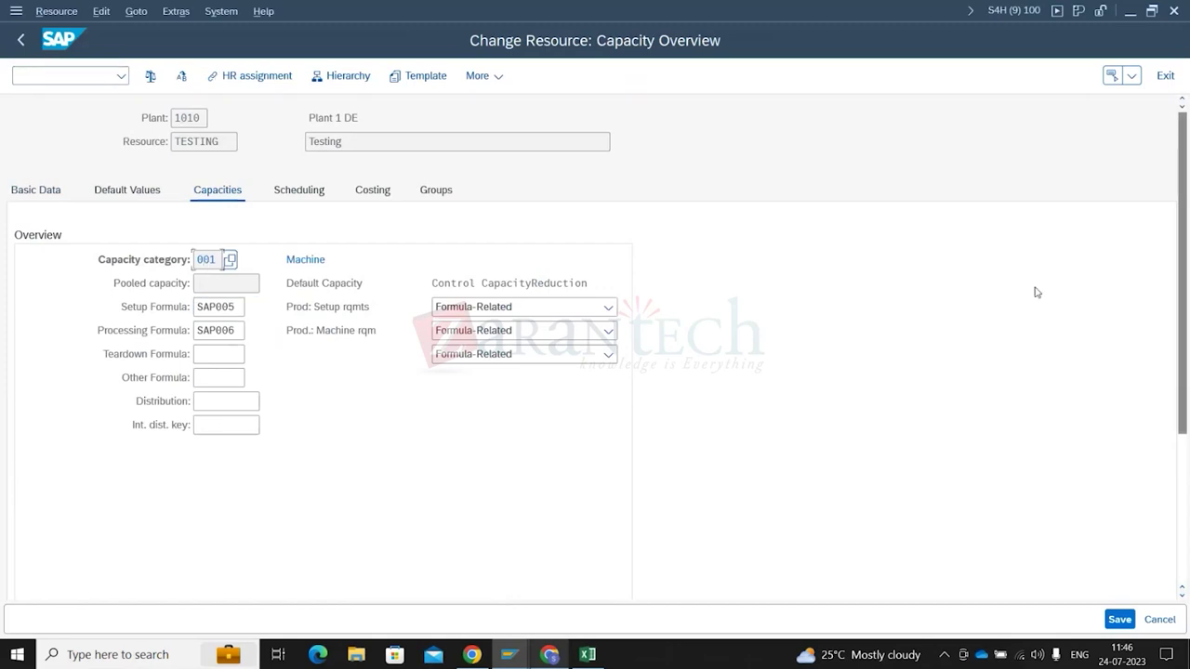
{"action": "scroll", "coordinate": [1036, 292], "scroll_direction": "down", "scroll_amount": 5}
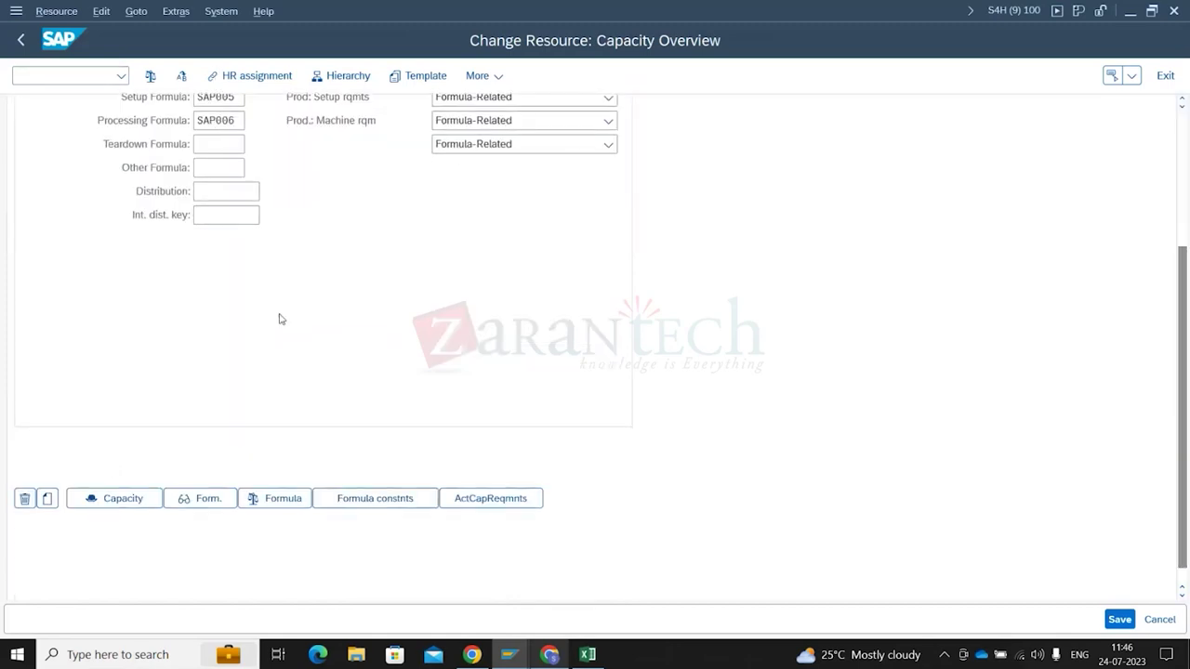
{"action": "scroll", "coordinate": [279, 321], "scroll_direction": "up", "scroll_amount": 1}
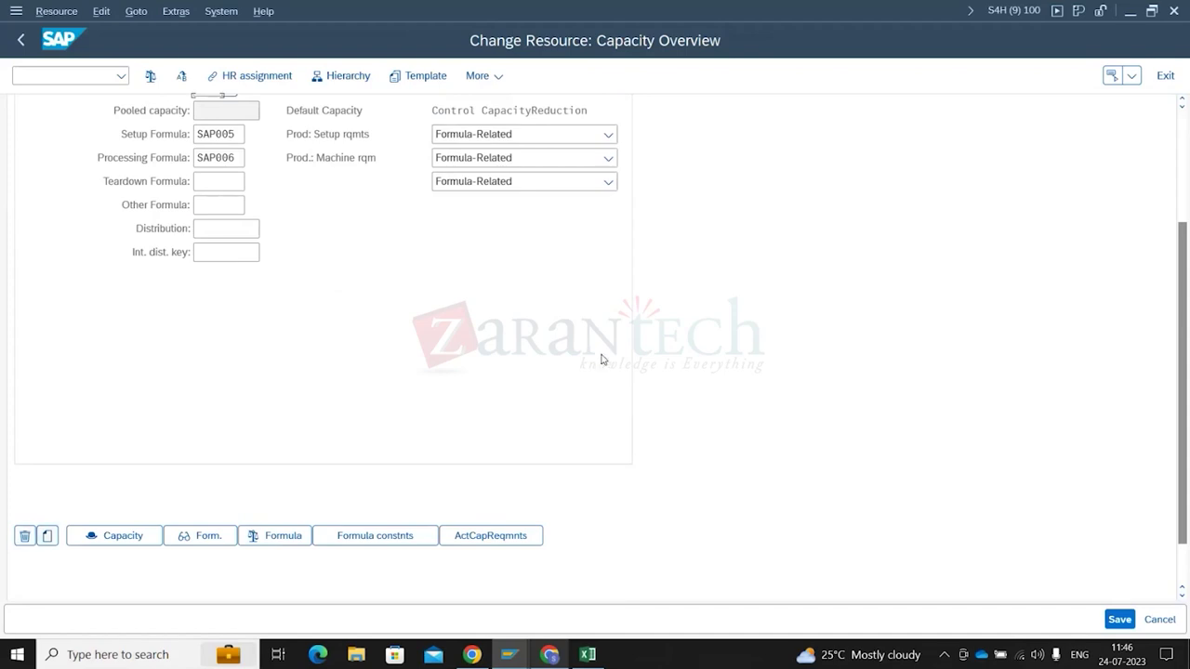
Return to the Change Resource session from the FG126 product view and open the ABAP Editor
{"action": "key", "text": "alt+Tab"}
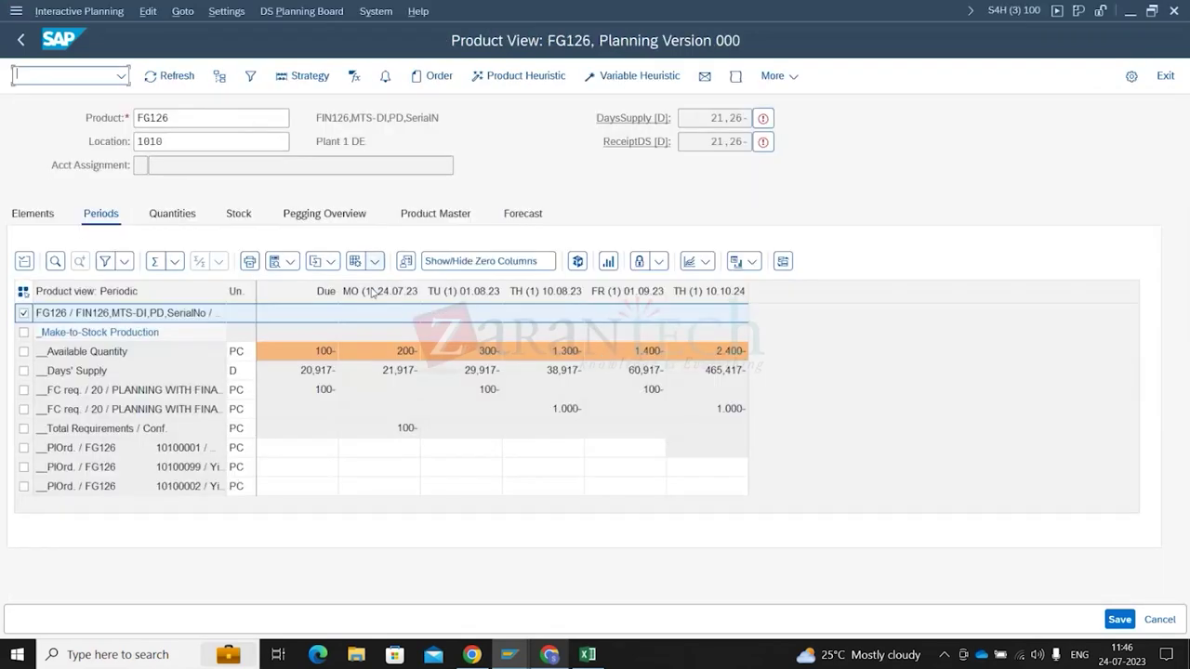
{"action": "mouse_move", "coordinate": [509, 651]}
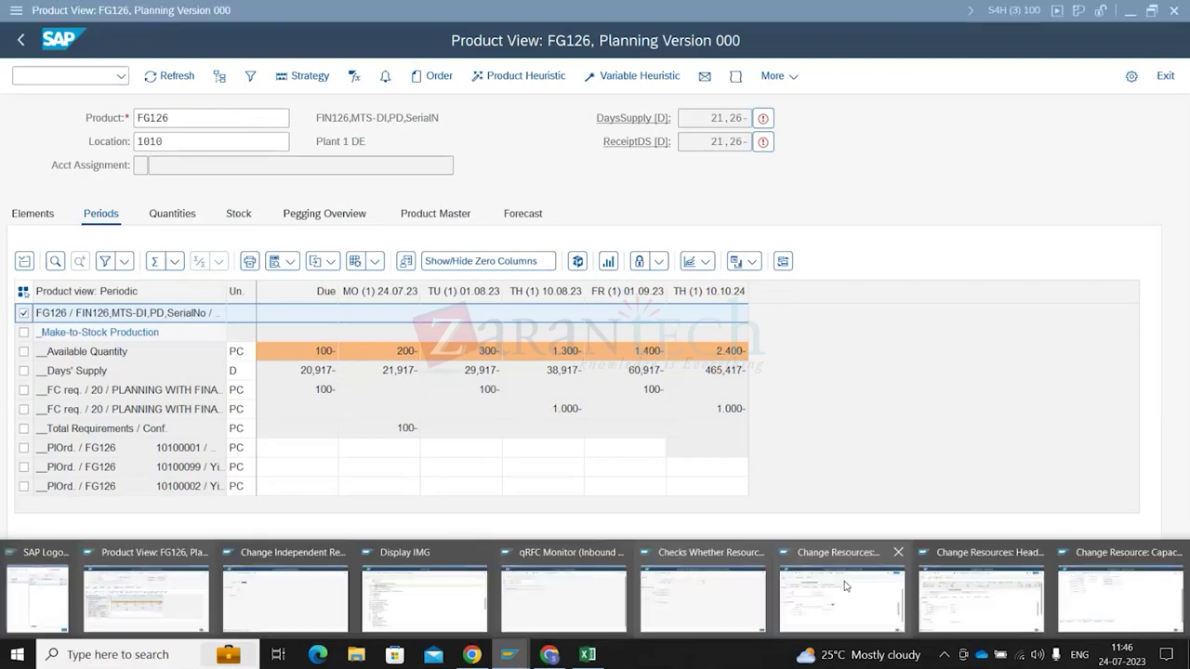
{"action": "left_click", "coordinate": [1121, 599]}
{"action": "left_click", "coordinate": [56, 77]}
{"action": "type", "text": "/ncm01"}
{"action": "key", "text": "Return"}
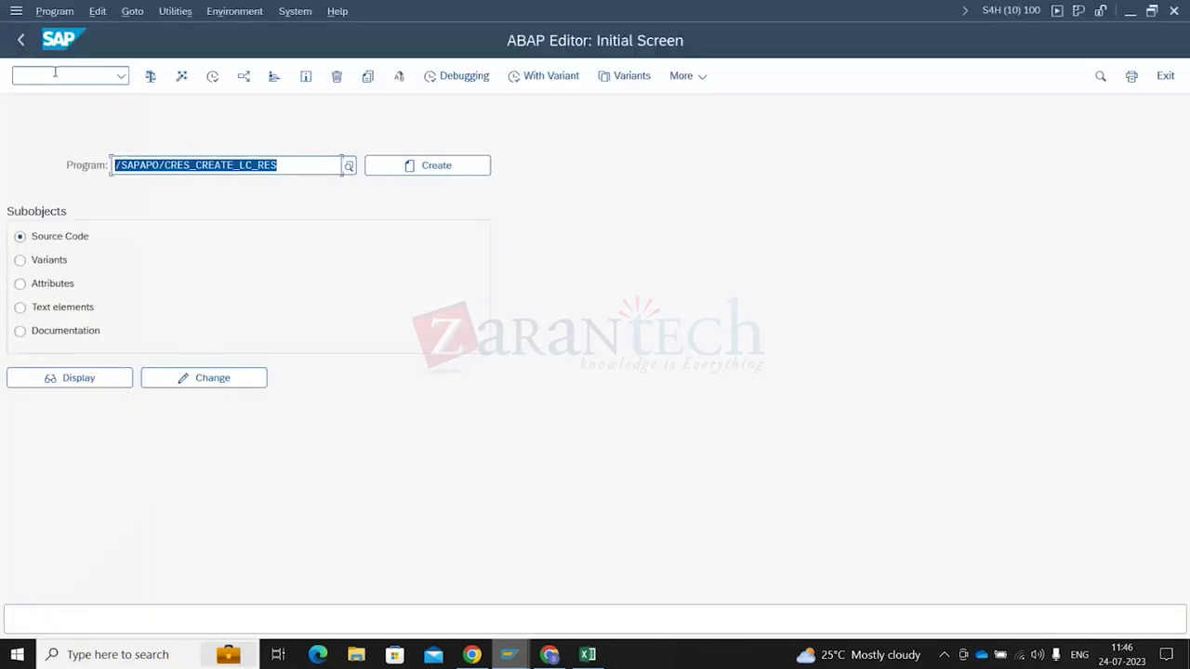
Search the repository for programs matching /SAPAPO/CRES*RES*DEL*
{"action": "type", "text": "/SAPAPO/CR"}
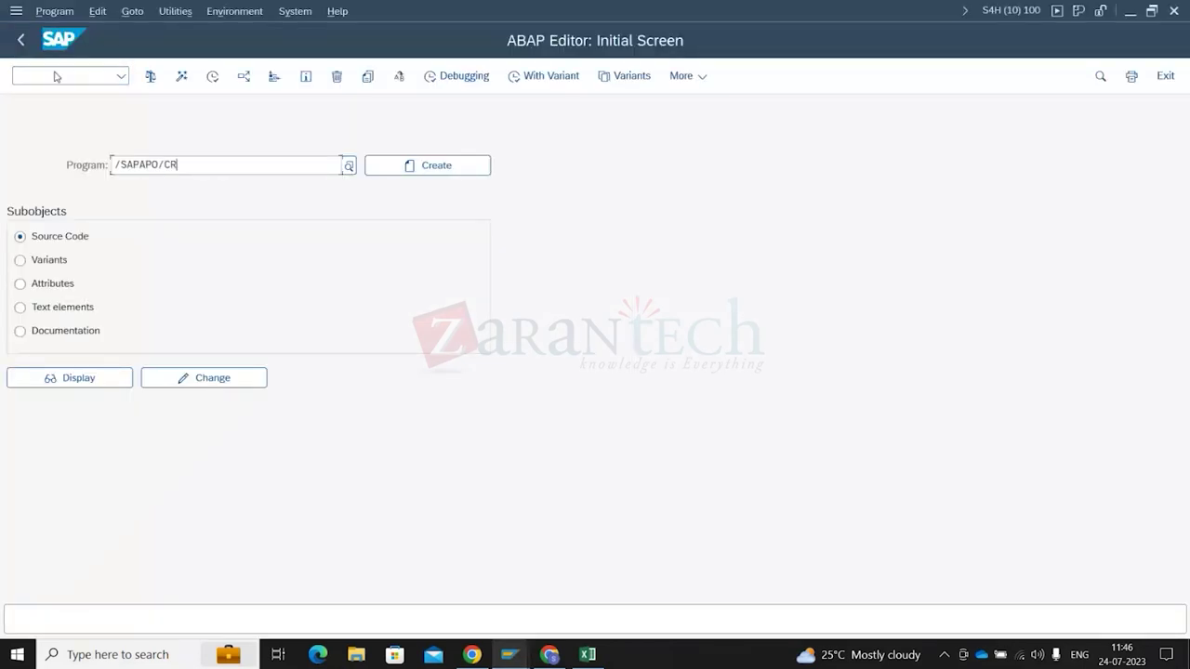
{"action": "type", "text": "ES*RES*DEL*"}
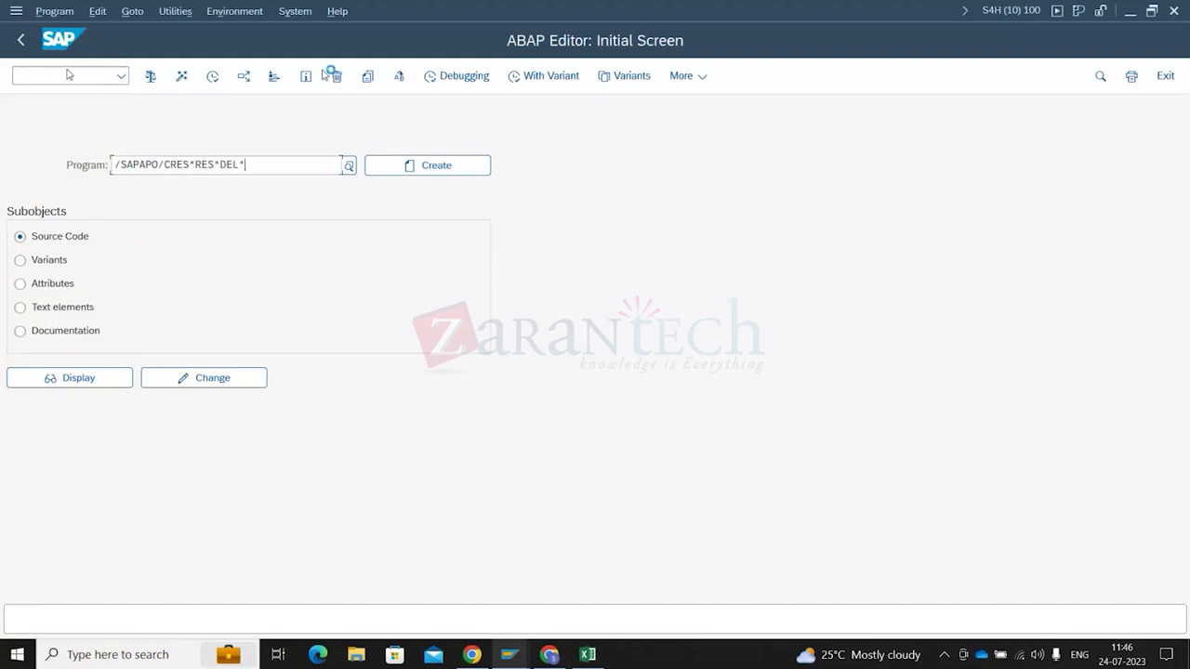
{"action": "left_click", "coordinate": [349, 167]}
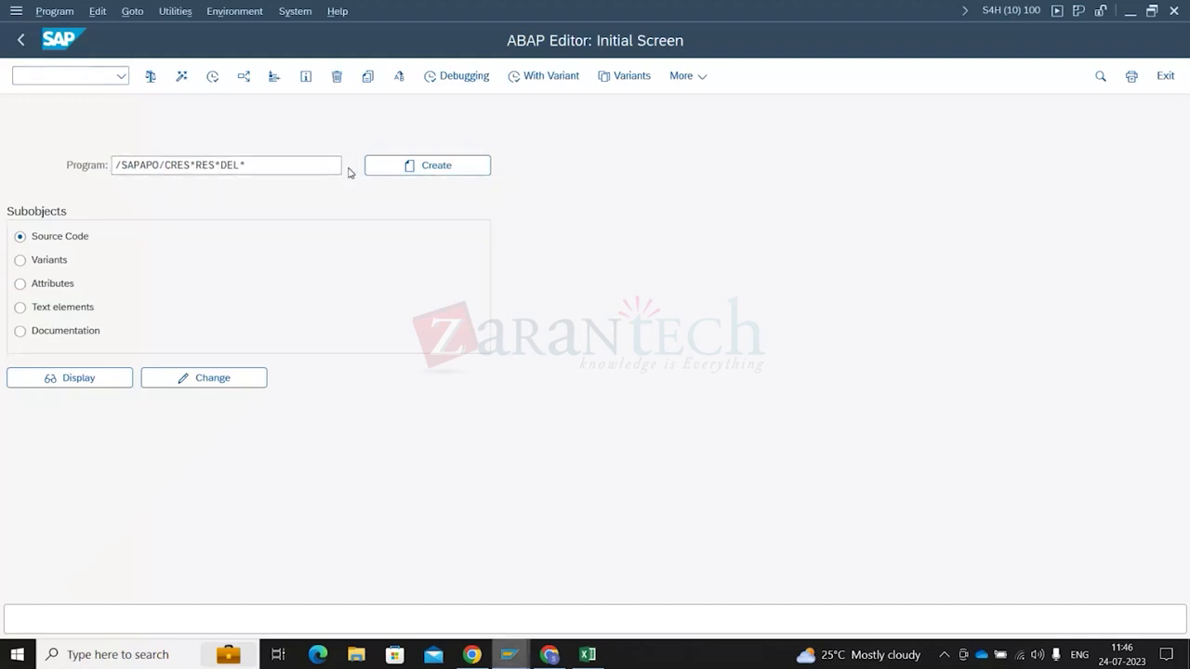
{"action": "key", "text": "Return"}
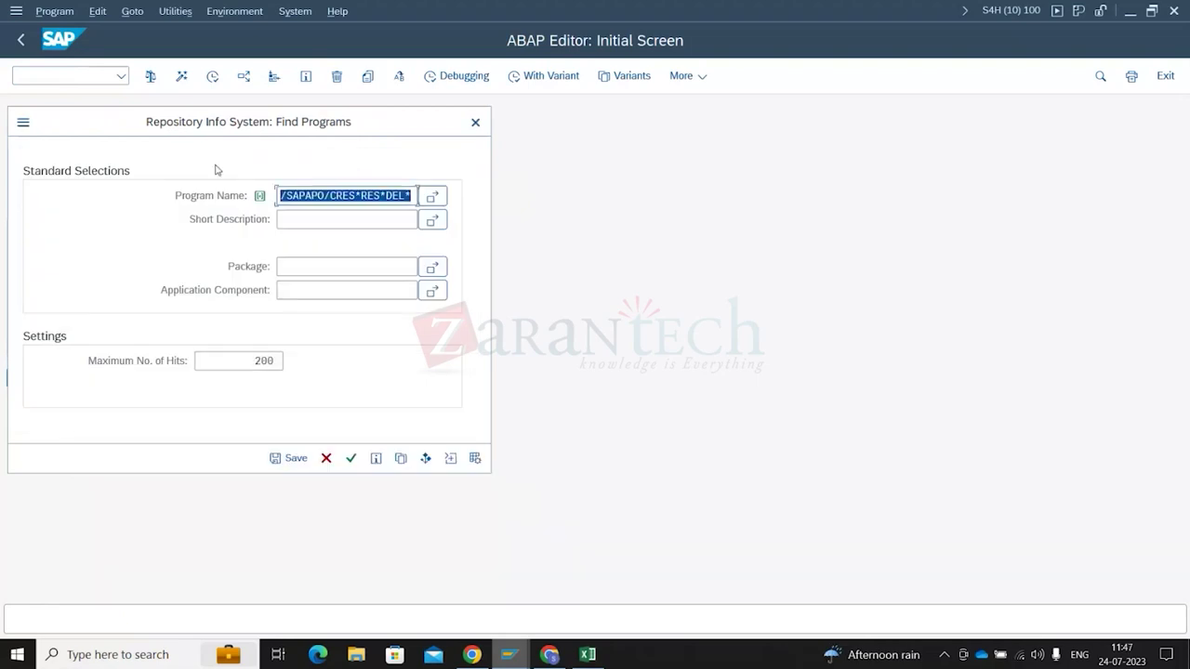
Broaden the program search to /SAPAPO/CRES*DEL* and to /SAPAPO/*CRES*DEL*
{"action": "left_click", "coordinate": [380, 197]}
{"action": "key", "text": "BackSpace"}
{"action": "key", "text": "BackSpace"}
{"action": "key", "text": "BackSpace"}
{"action": "key", "text": "BackSpace"}
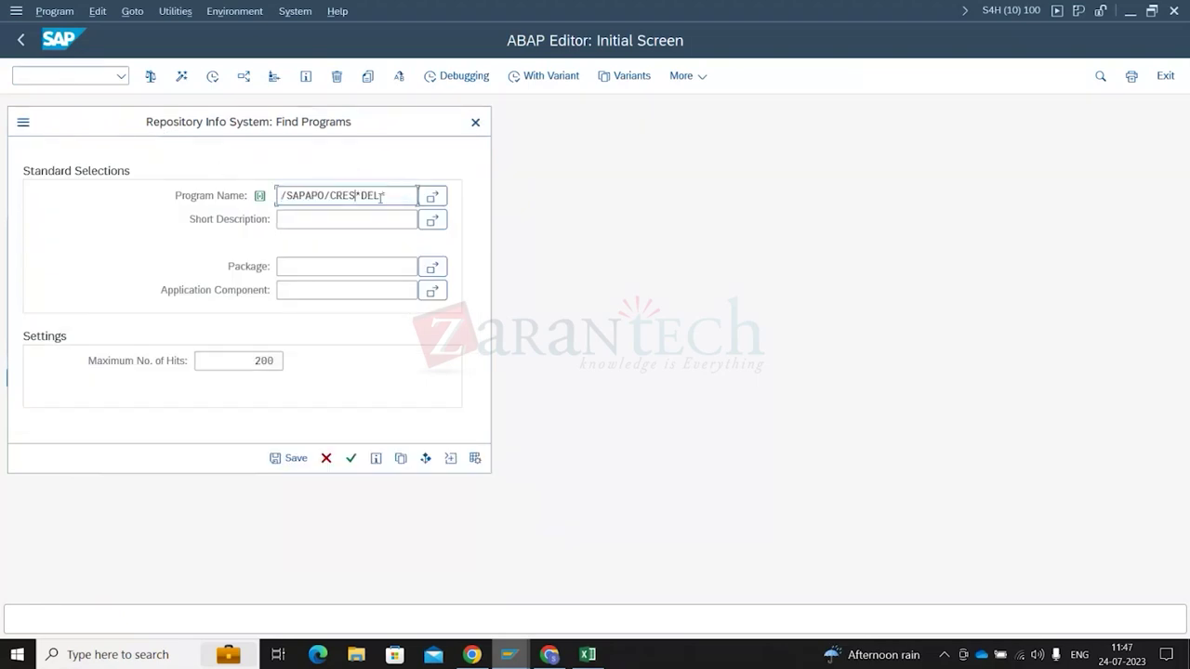
{"action": "key", "text": "Return"}
{"action": "type", "text": "*"}
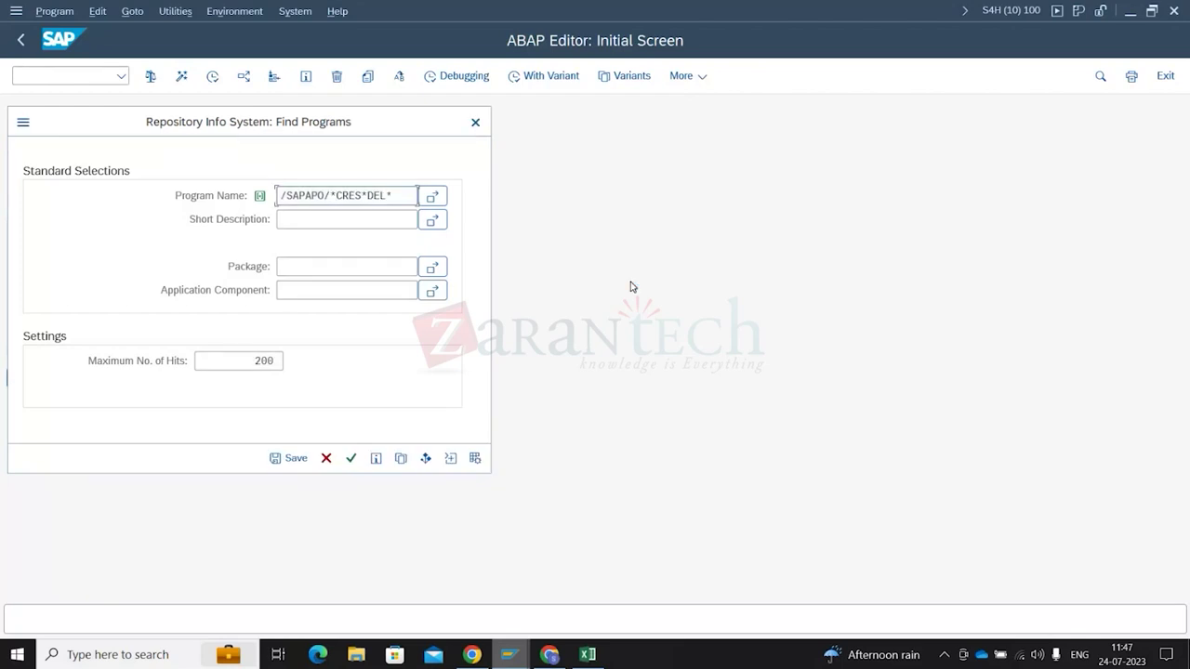
{"action": "key", "text": "Return"}
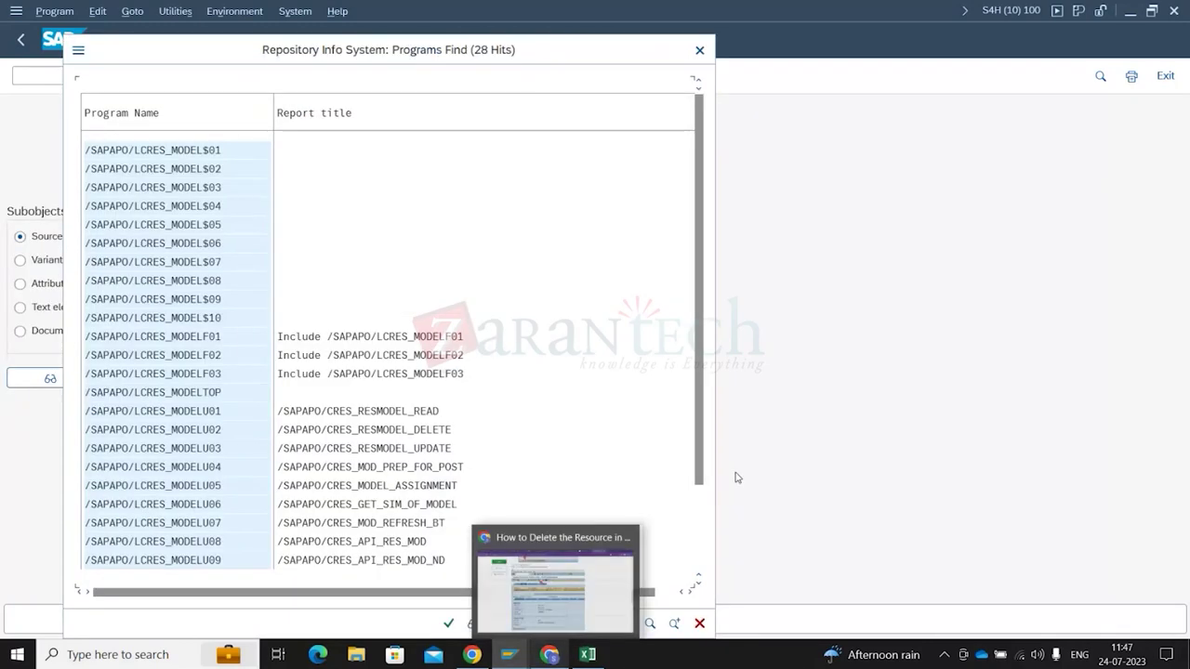
Search the program hit list for "delete" with a limit of 999 hits and go to the /SAPAPO/CRES_RESMODEL_DELETE entry
{"action": "left_click", "coordinate": [650, 624]}
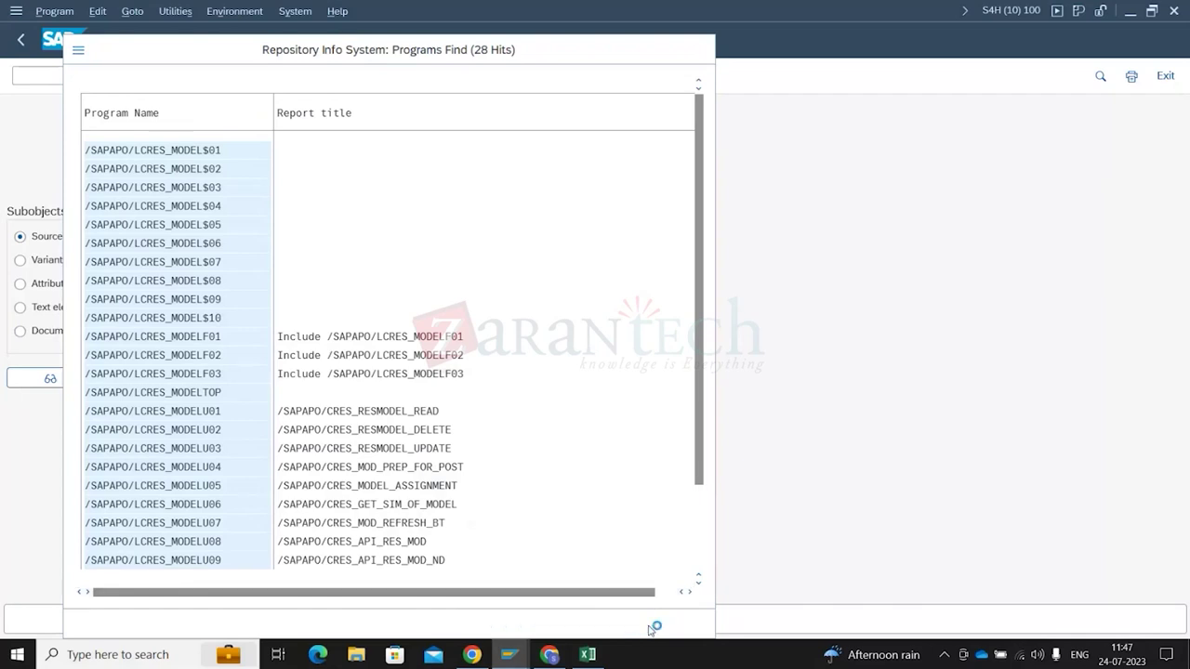
{"action": "type", "text": "delete"}
{"action": "key", "text": "Tab"}
{"action": "key", "text": "space"}
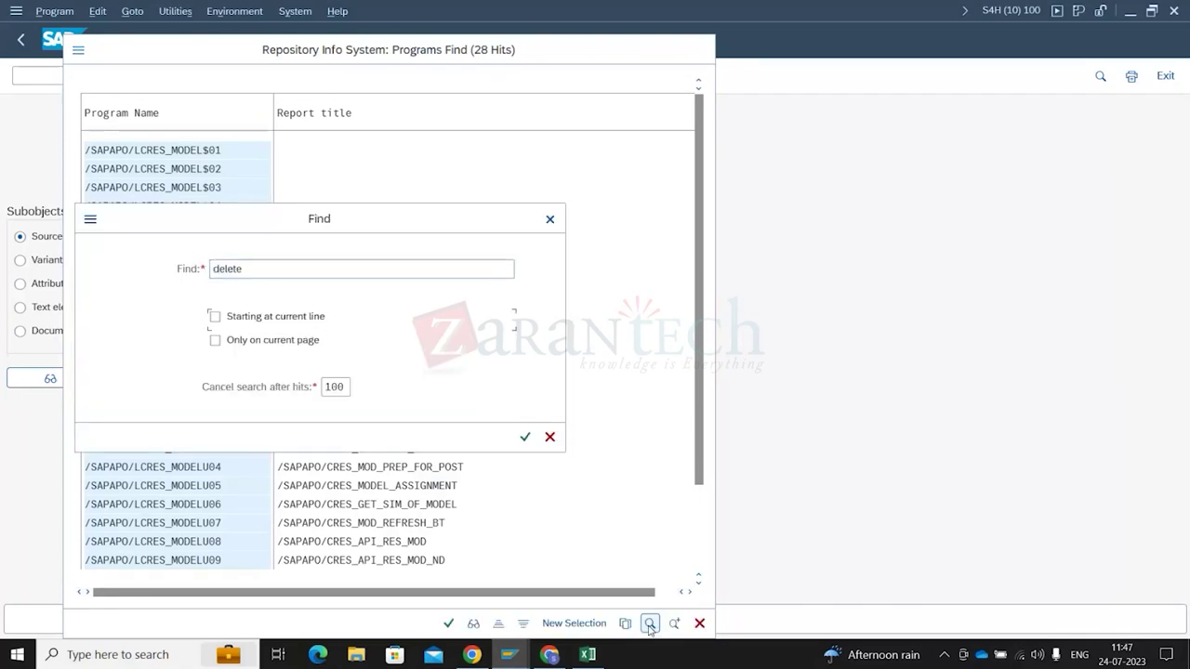
{"action": "key", "text": "Tab"}
{"action": "key", "text": "Tab"}
{"action": "type", "text": "999"}
{"action": "key", "text": "Return"}
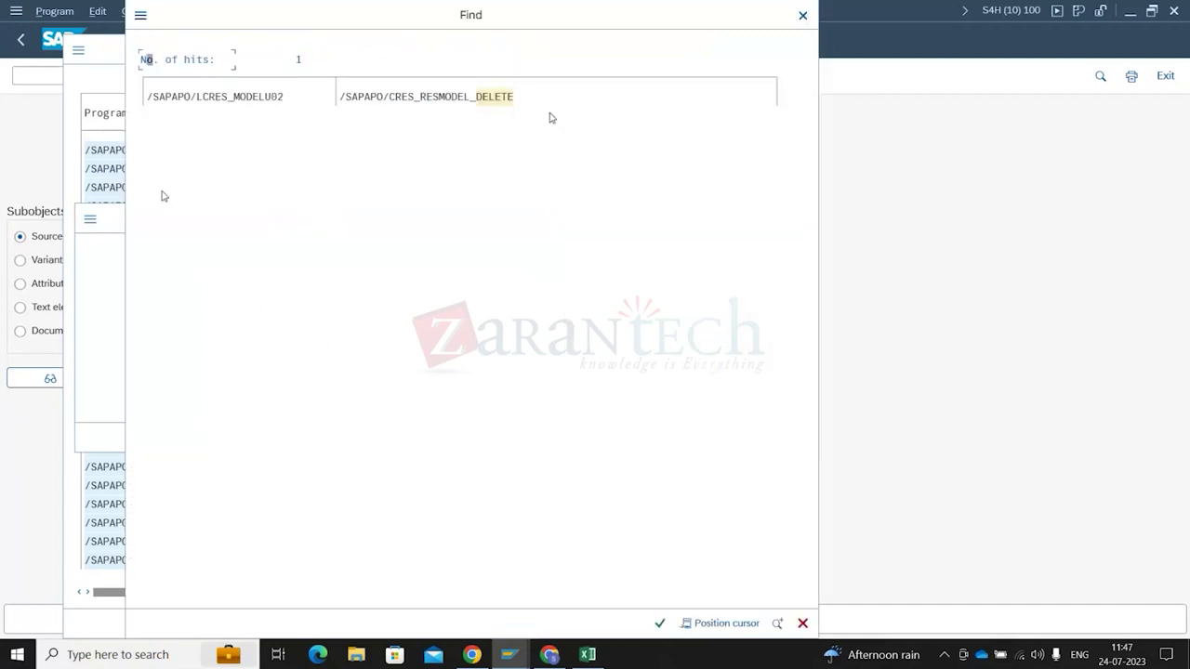
{"action": "double_click", "coordinate": [500, 101]}
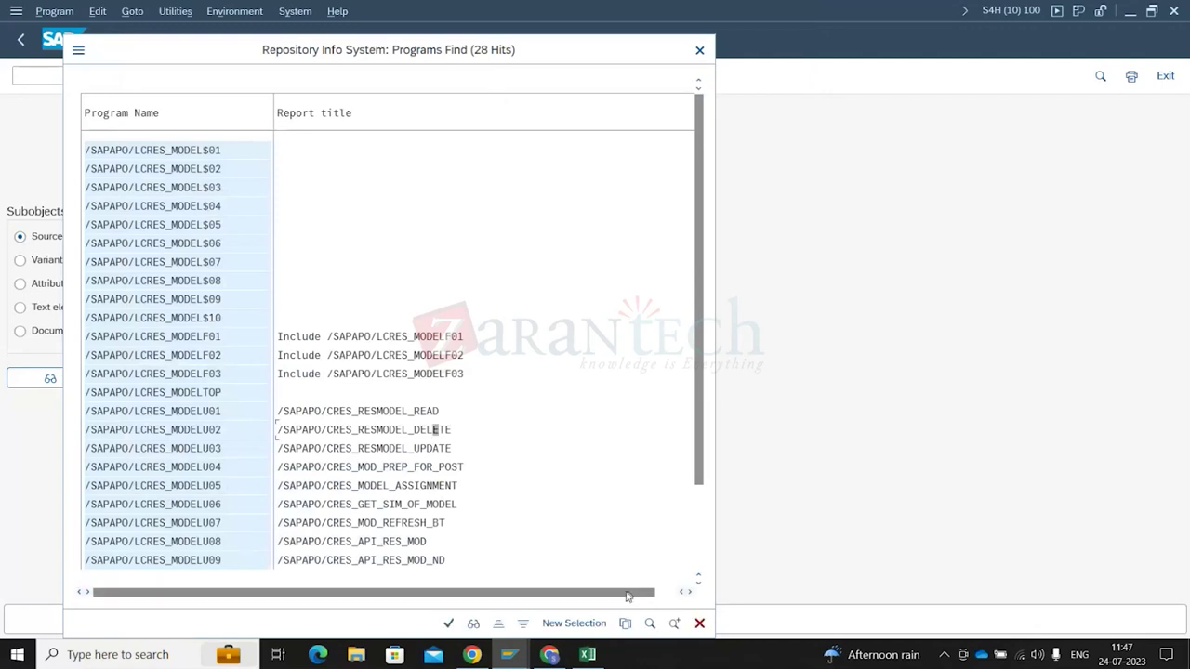
Choose the program /SAPAPO/SAPLCRES_MODEL at the end of the hit list and try to execute it
{"action": "left_click", "coordinate": [701, 508]}
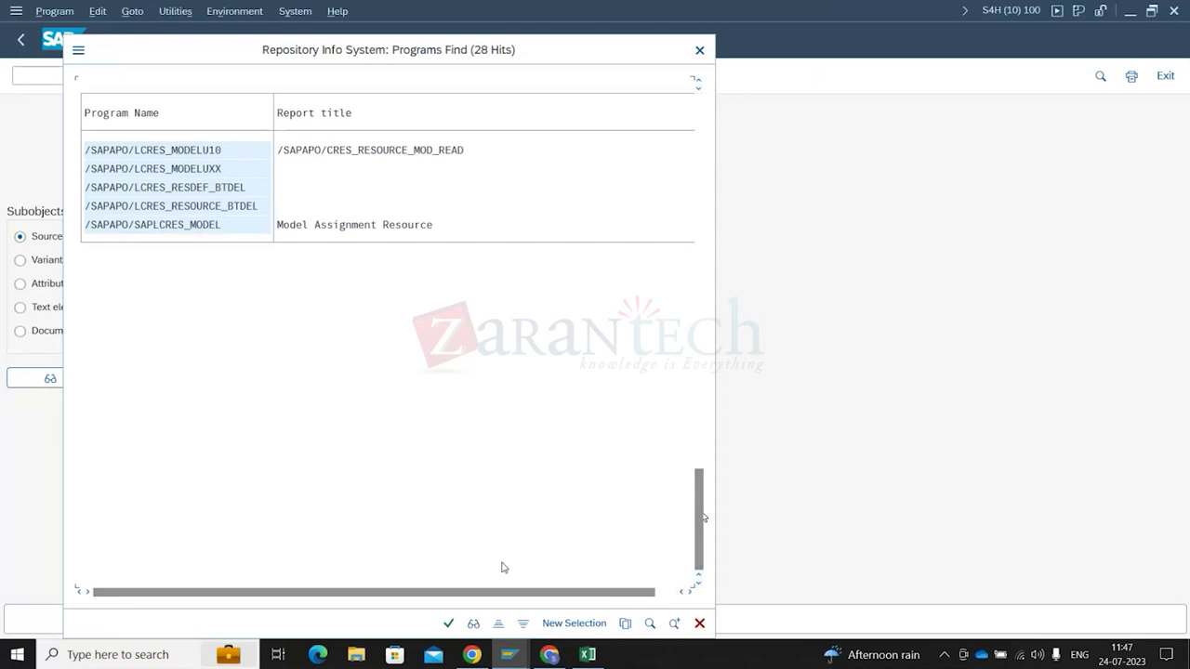
{"action": "mouse_move", "coordinate": [509, 654]}
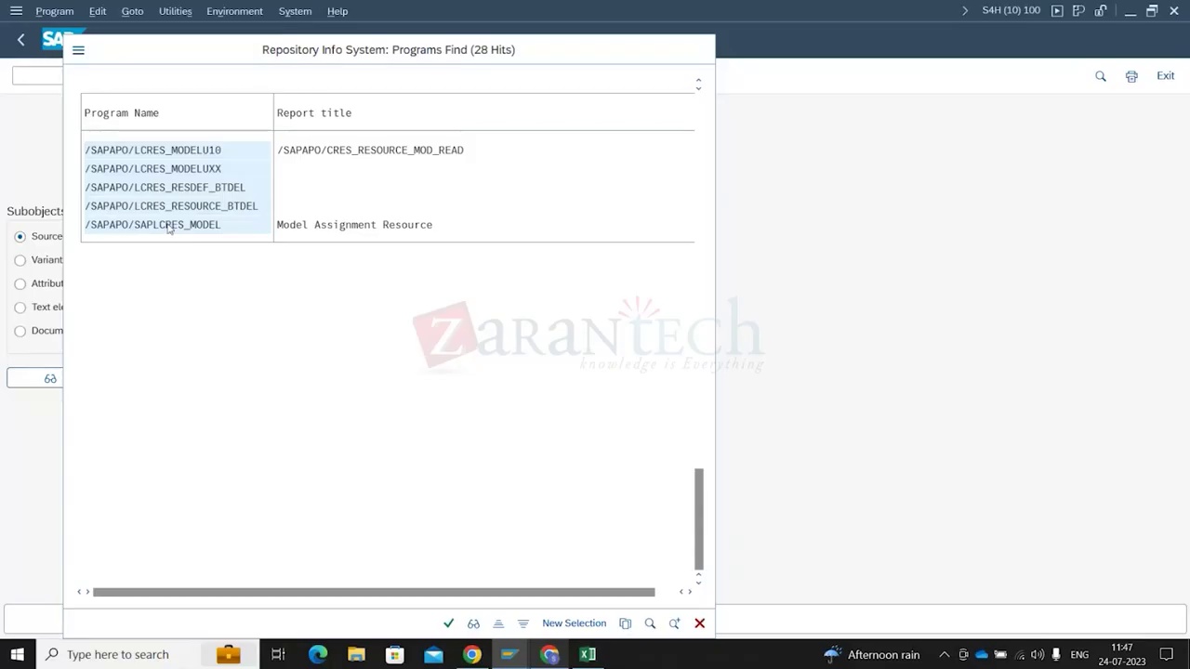
{"action": "double_click", "coordinate": [168, 229]}
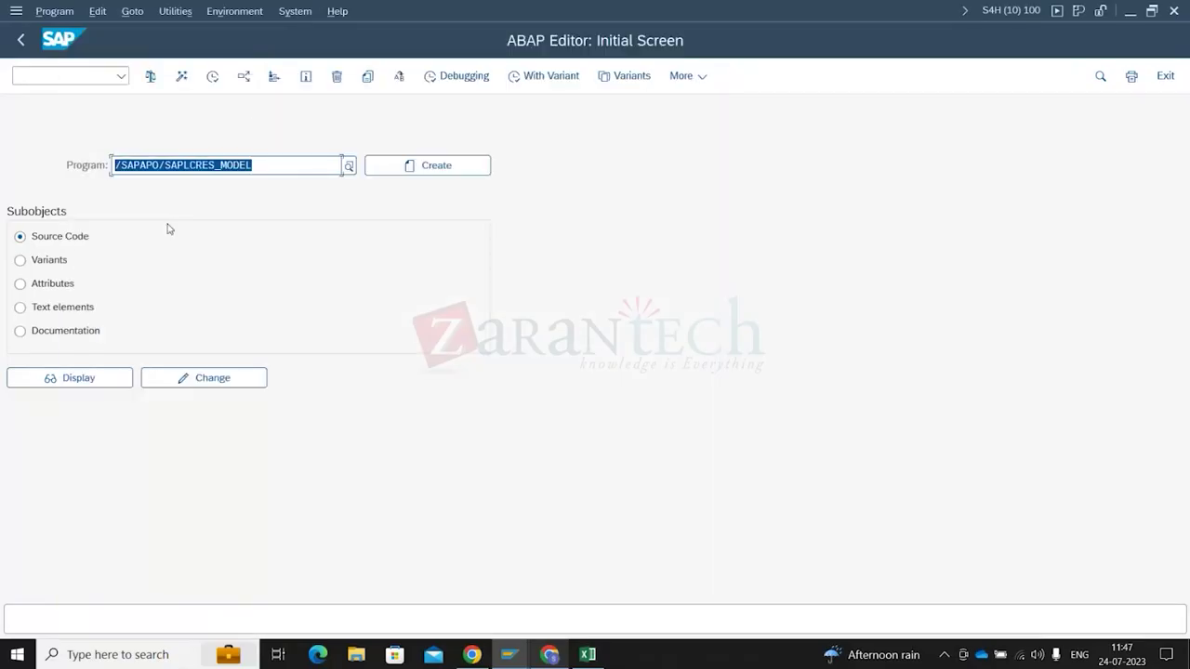
{"action": "left_click", "coordinate": [213, 77]}
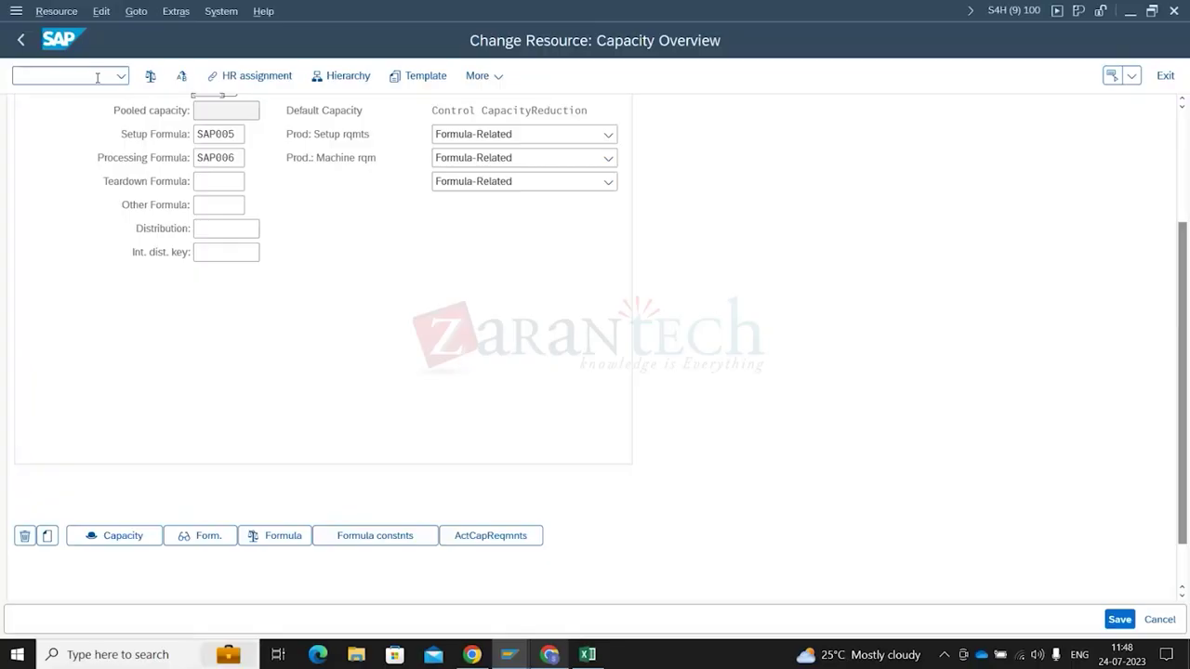
Start the ABAP Editor in a new session, try to run program /SAPAPO/CRES_RESOURCE_DELETE, and copy its name before clearing the entry
{"action": "left_click", "coordinate": [55, 77]}
{"action": "type", "text": "/ose"}
{"action": "type", "text": "16n"}
{"action": "key", "text": "Return"}
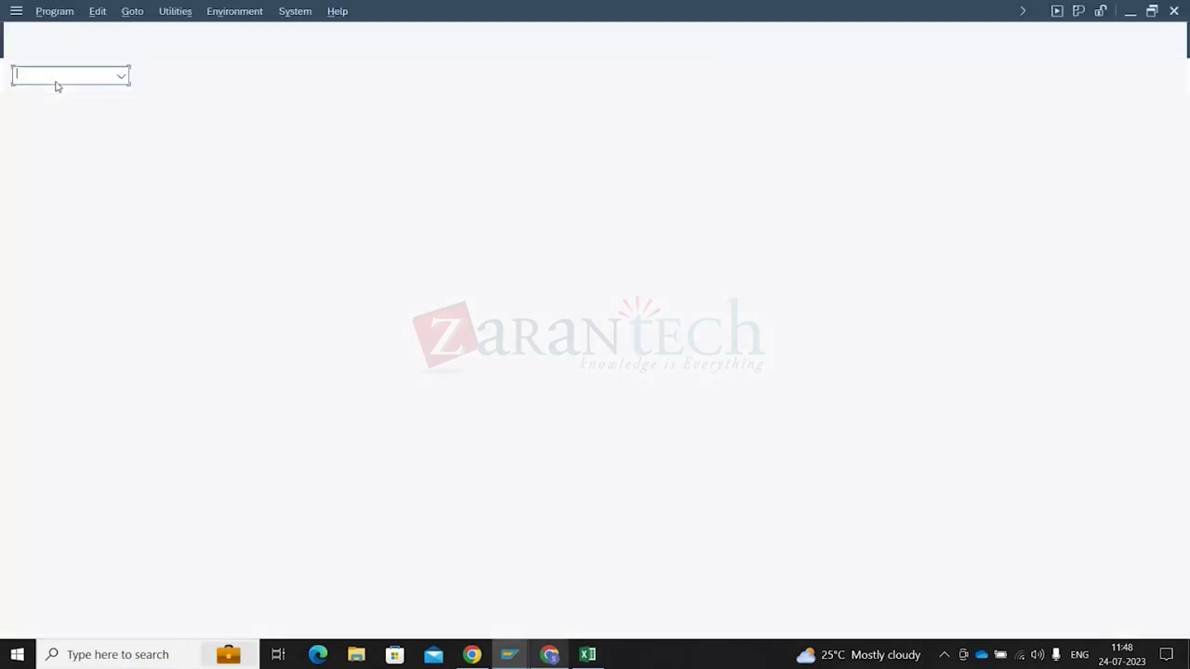
{"action": "left_click", "coordinate": [213, 76]}
{"action": "key", "text": "ctrl+c"}
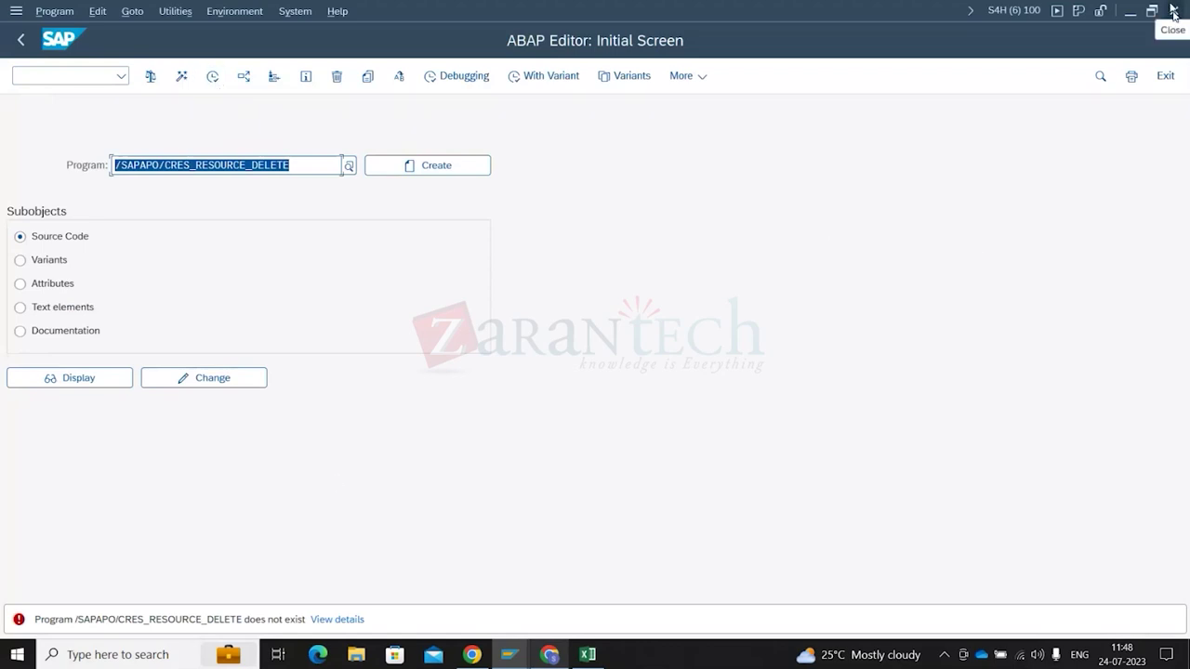
{"action": "left_click", "coordinate": [81, 378]}
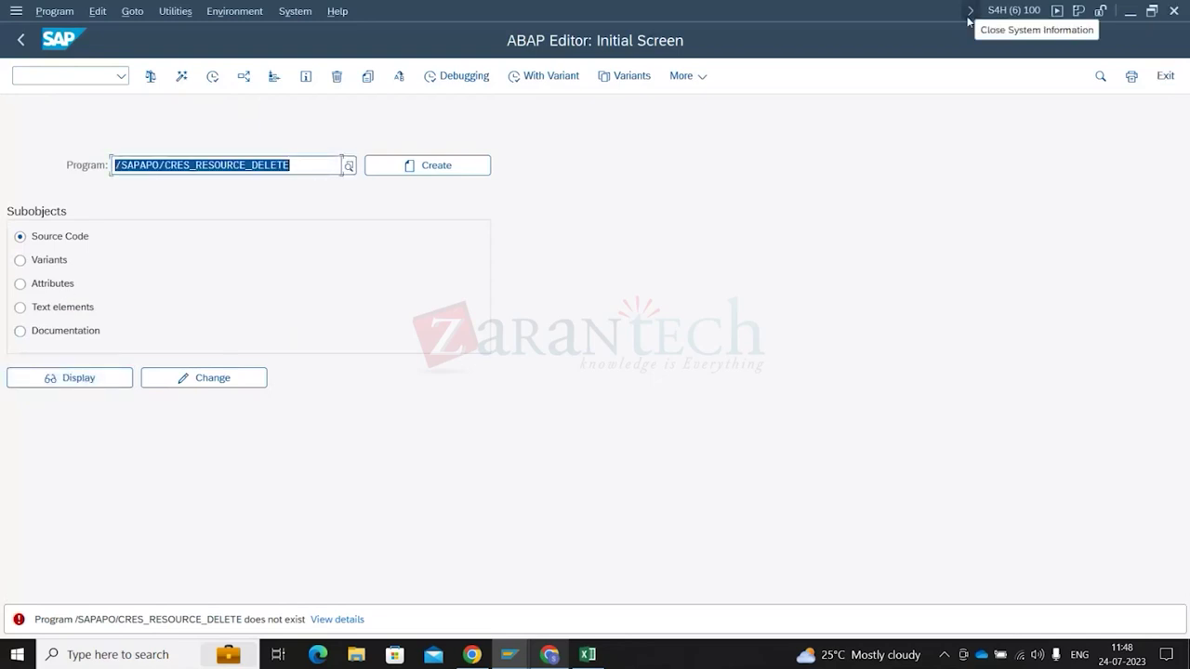
{"action": "key", "text": "BackSpace"}
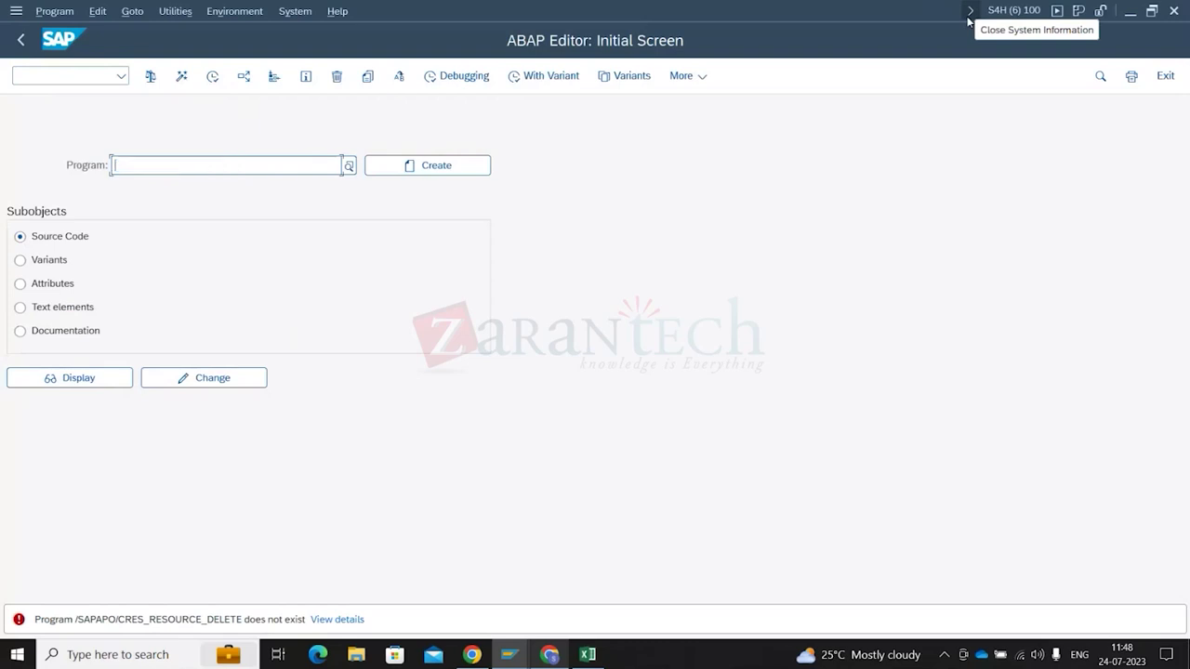
Open the Function Builder (SE37), try to test function module /SAPAPO/CRES_RESOURCE_DELETE, and close that session
{"action": "left_click", "coordinate": [52, 72]}
{"action": "key", "text": "F3"}
{"action": "type", "text": "se37"}
{"action": "key", "text": "Return"}
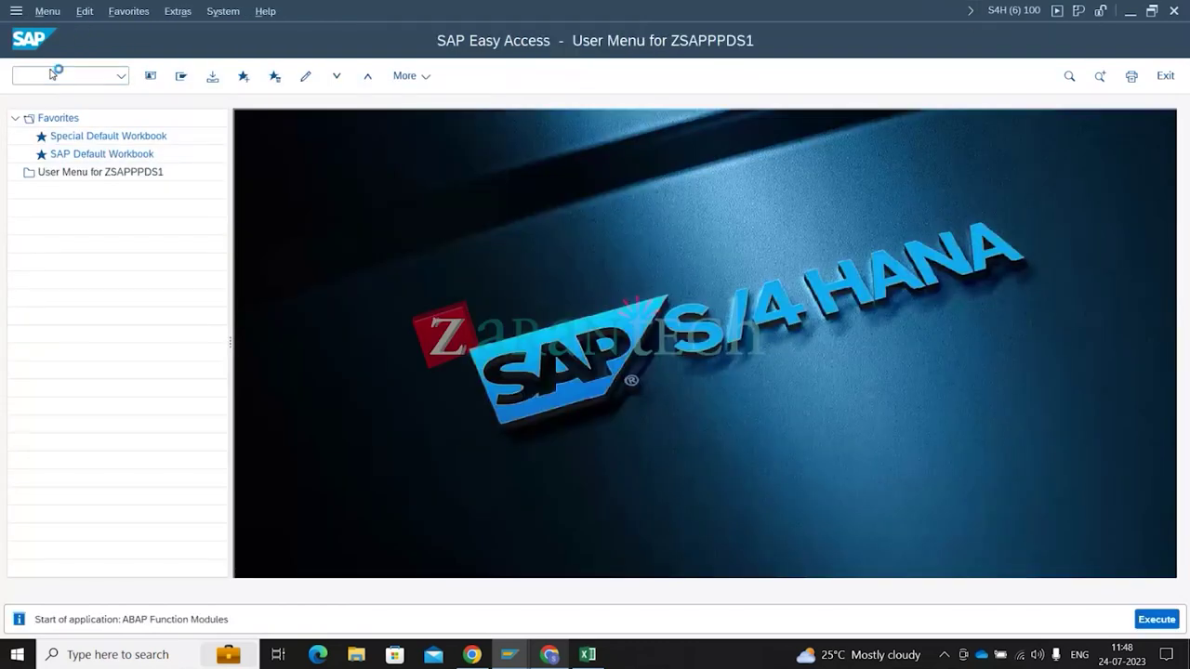
{"action": "key", "text": "ctrl+v"}
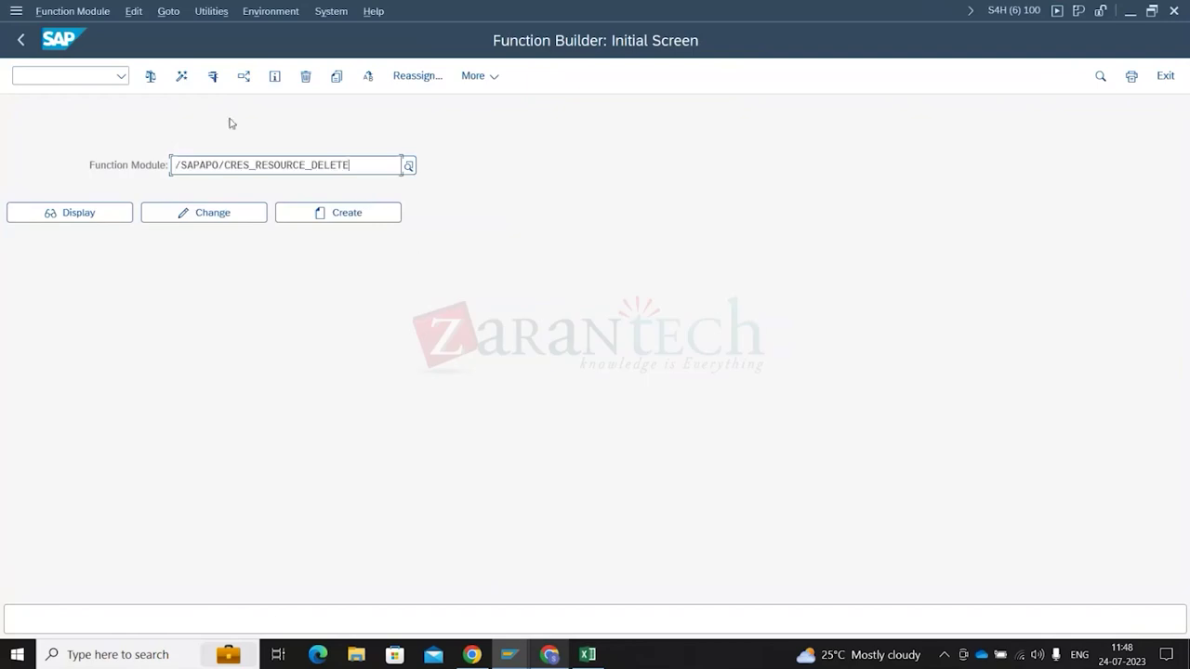
{"action": "left_click", "coordinate": [213, 77]}
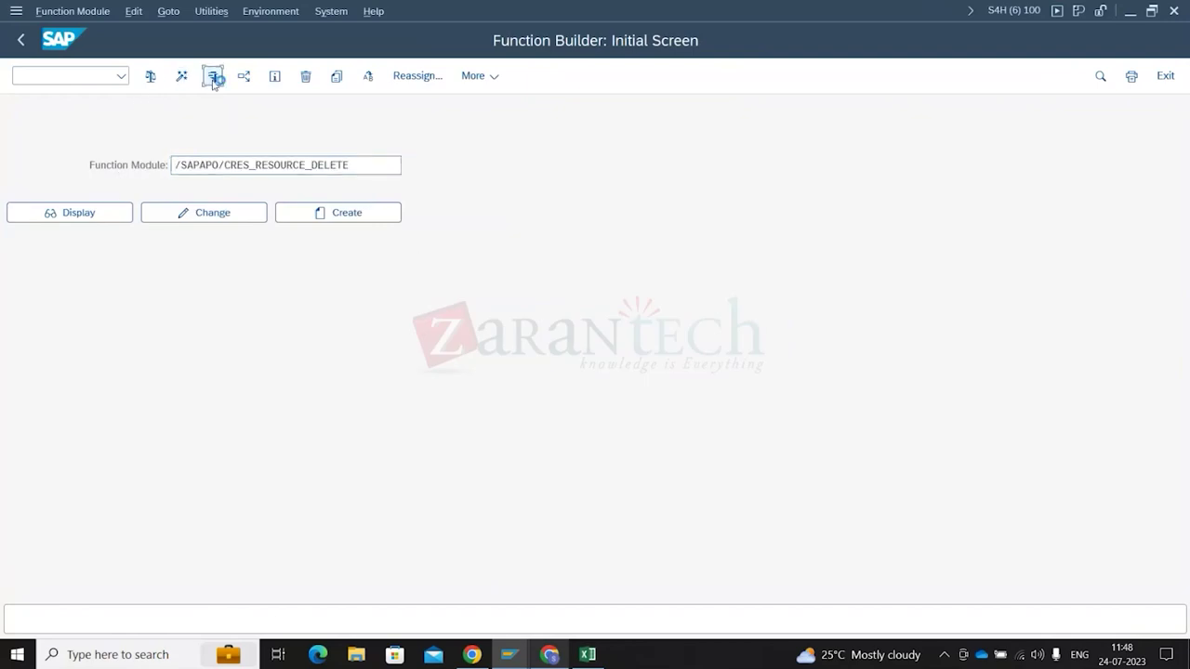
{"action": "left_click", "coordinate": [1175, 12]}
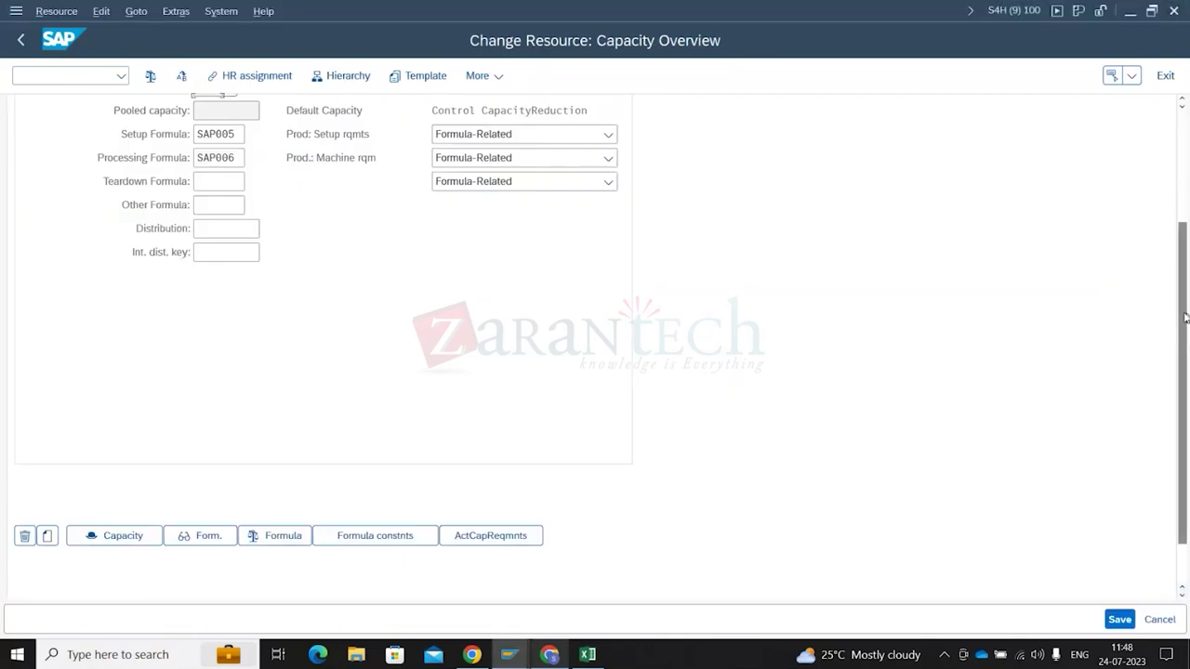
Try to delete capacity category 001 from the capacity overview of resource TESTING
{"action": "left_click_drag", "start_coordinate": [1185, 321], "coordinate": [1186, 221]}
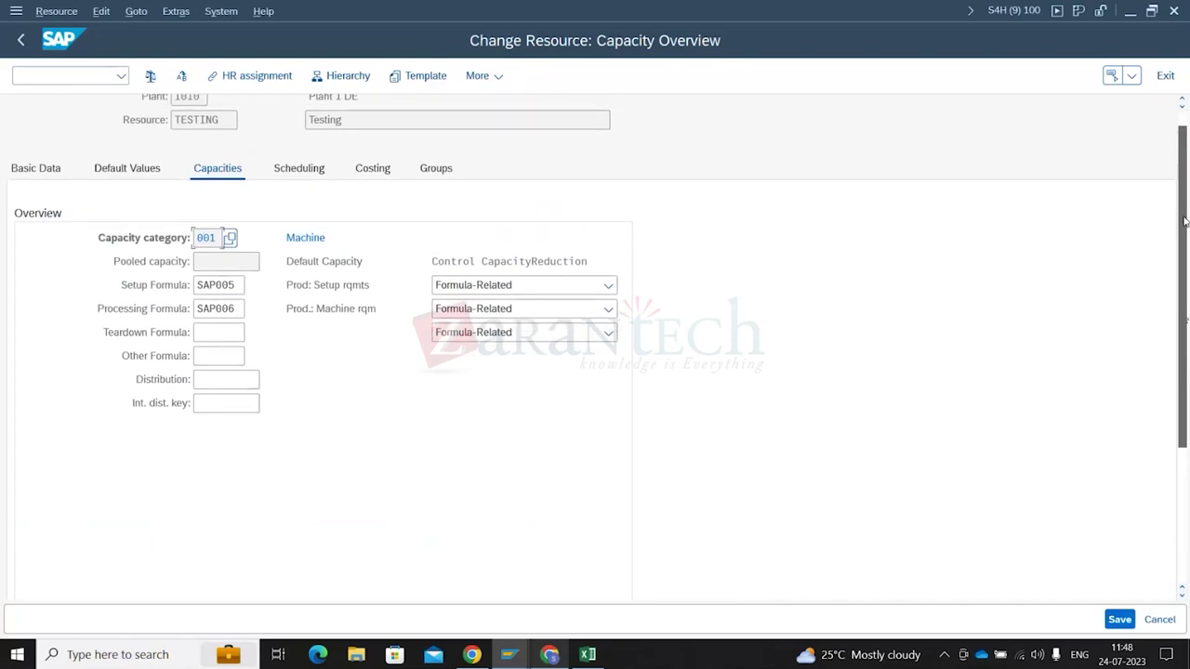
{"action": "scroll", "coordinate": [430, 139], "scroll_direction": "down", "scroll_amount": 5}
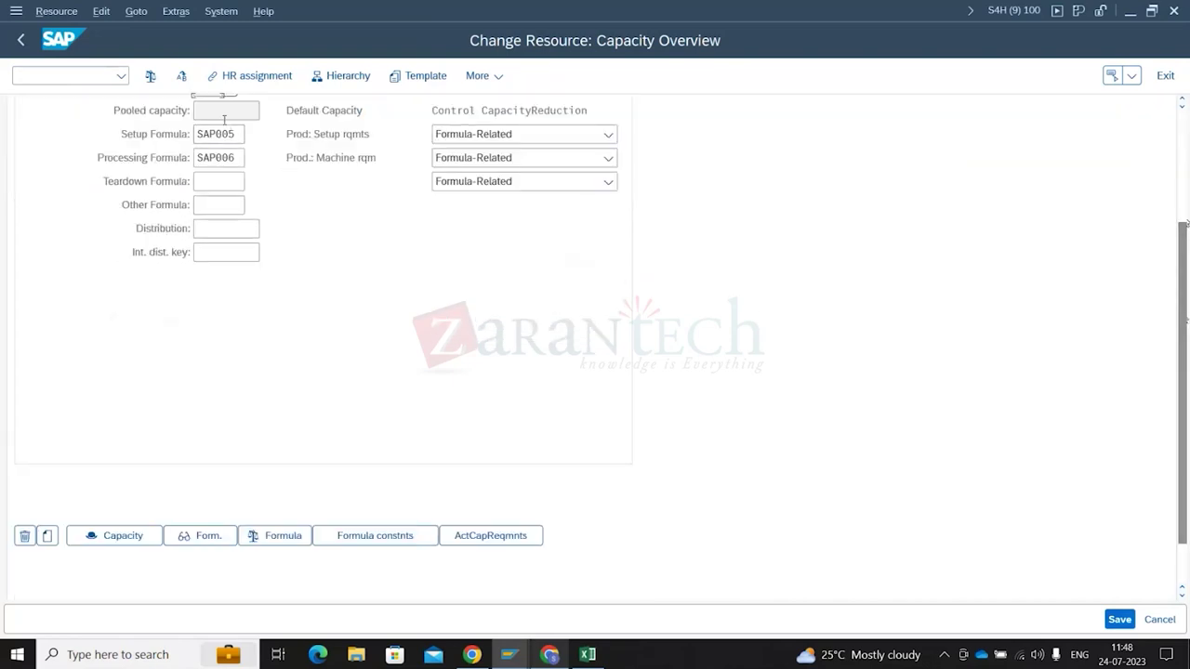
{"action": "scroll", "coordinate": [230, 128], "scroll_direction": "up", "scroll_amount": 2}
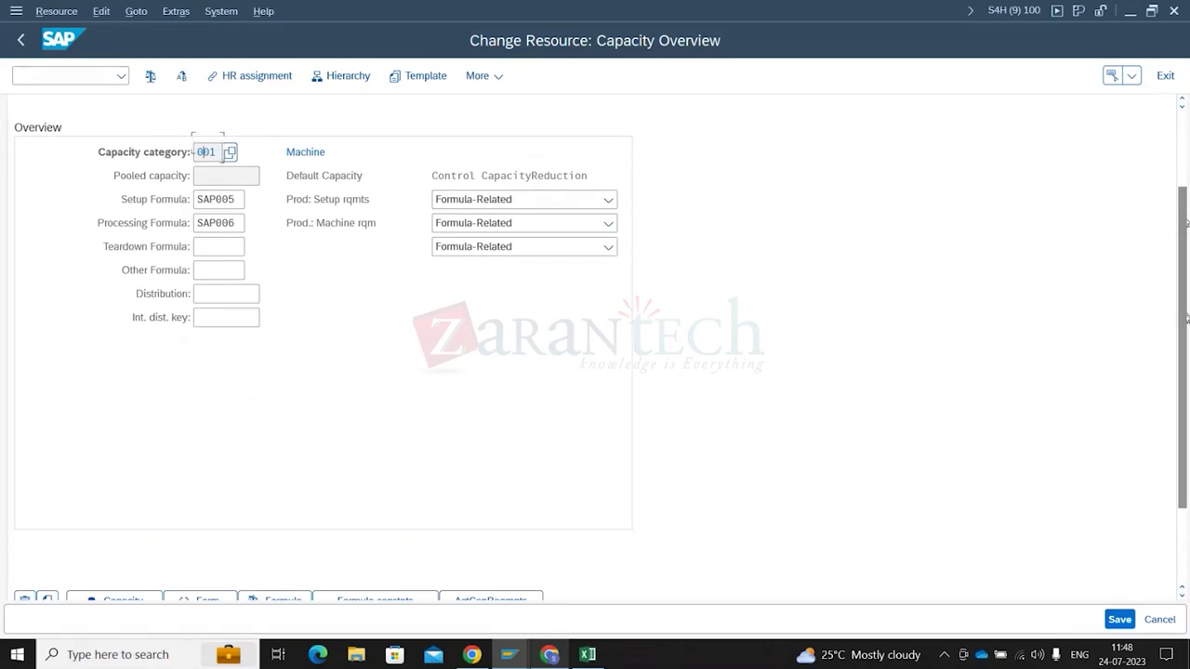
{"action": "scroll", "coordinate": [223, 153], "scroll_direction": "down", "scroll_amount": 1}
{"action": "left_click", "coordinate": [25, 587]}
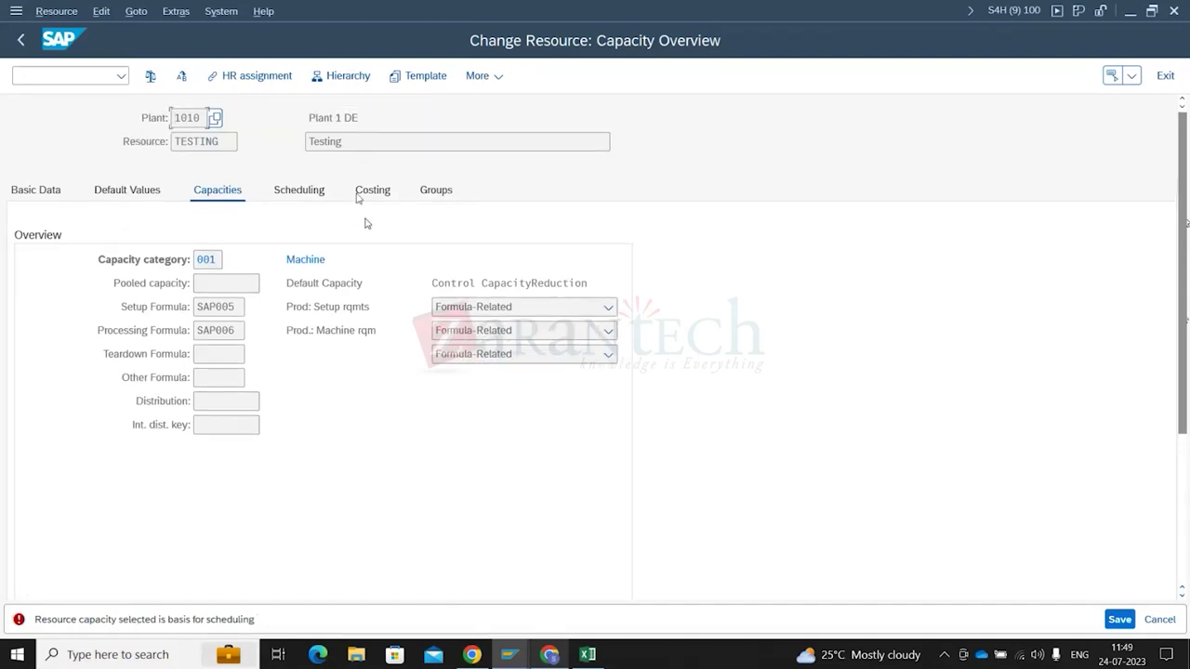
Delete the scheduling data of resource TESTING, which uses capacity category 001 as its basis
{"action": "left_click", "coordinate": [307, 190]}
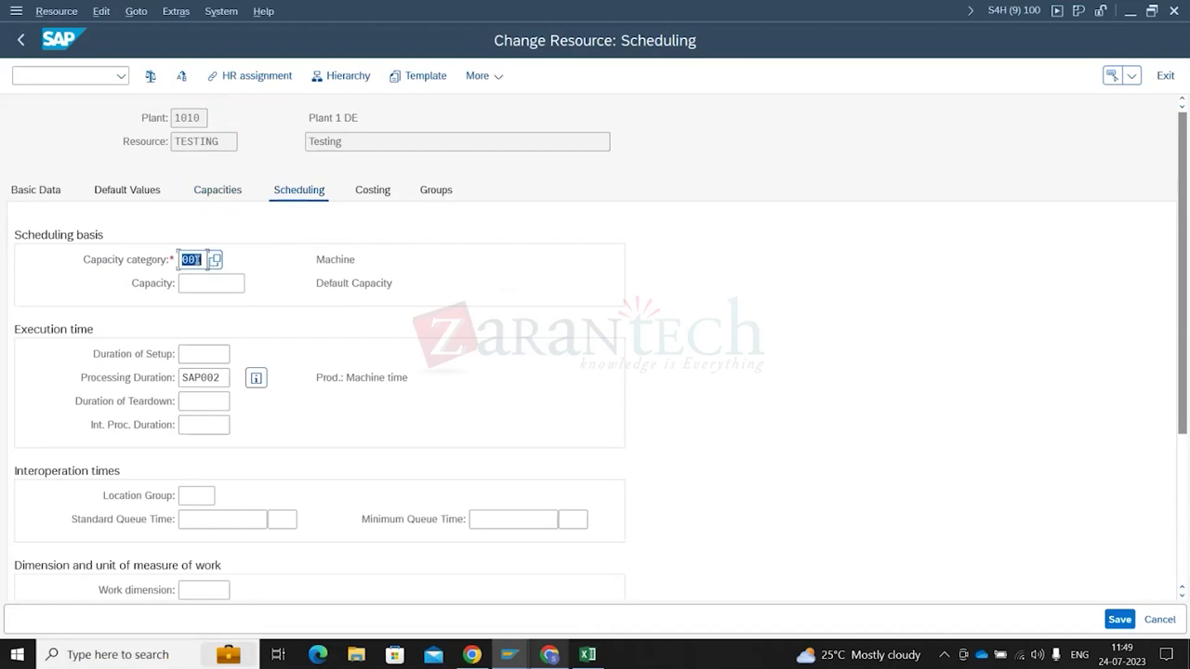
{"action": "scroll", "coordinate": [548, 292], "scroll_direction": "down", "scroll_amount": 5}
{"action": "left_click", "coordinate": [25, 532]}
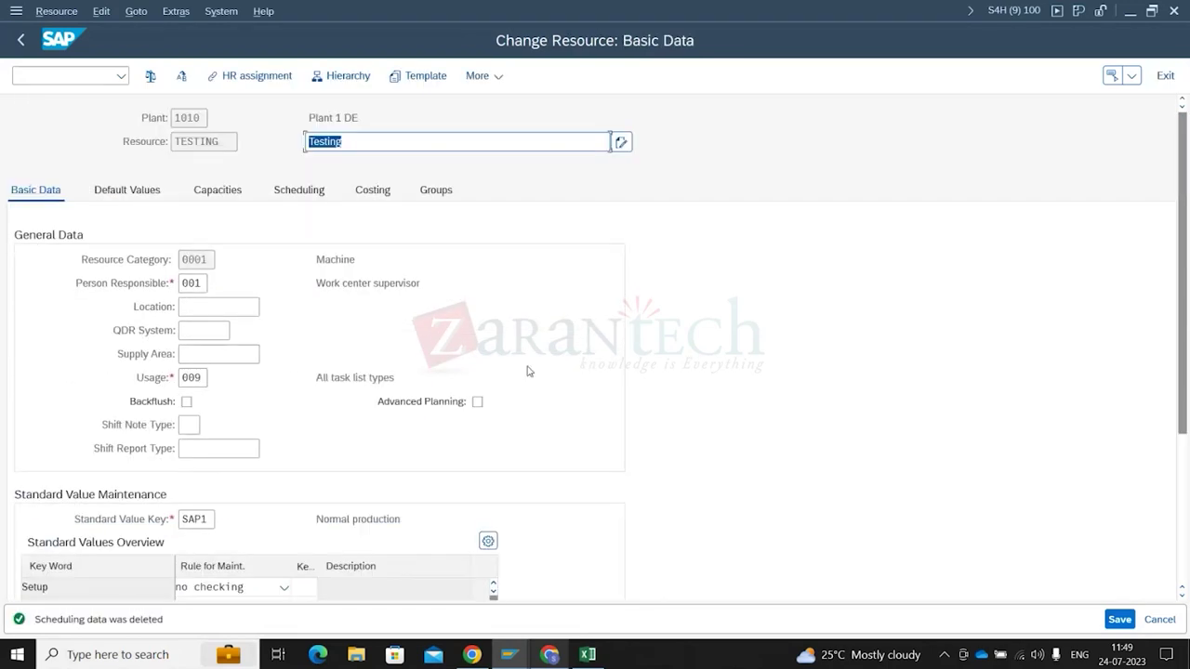
Delete capacity category 001 from resource TESTING and save the resource
{"action": "left_click", "coordinate": [227, 196]}
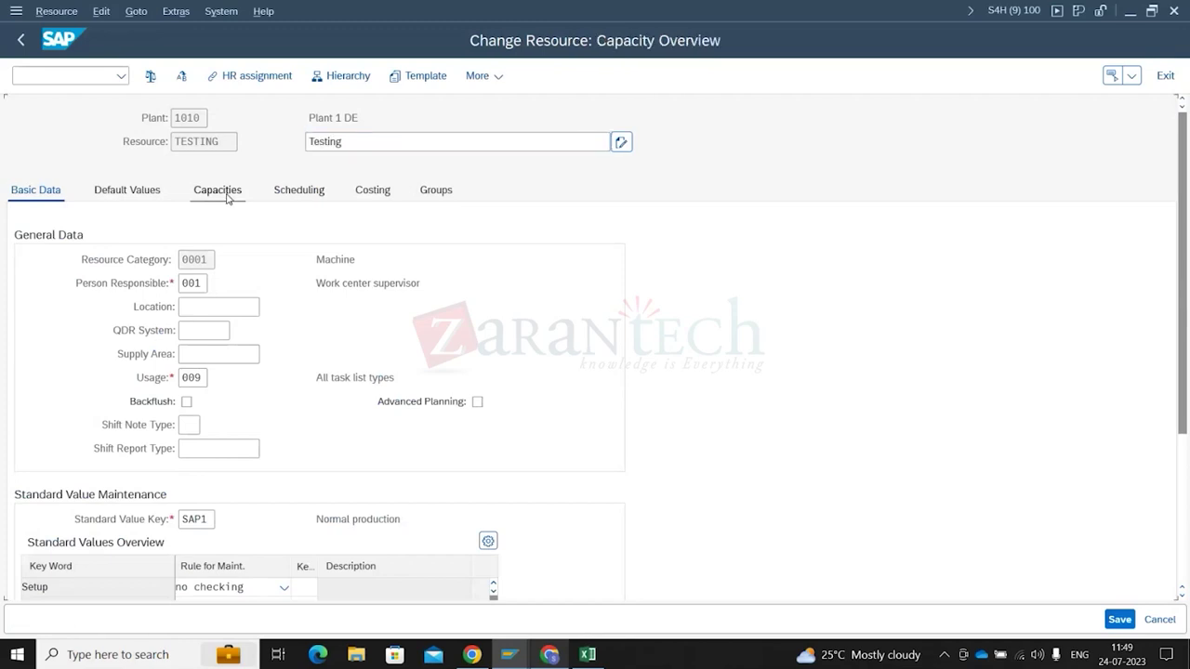
{"action": "scroll", "coordinate": [402, 325], "scroll_direction": "down", "scroll_amount": 5}
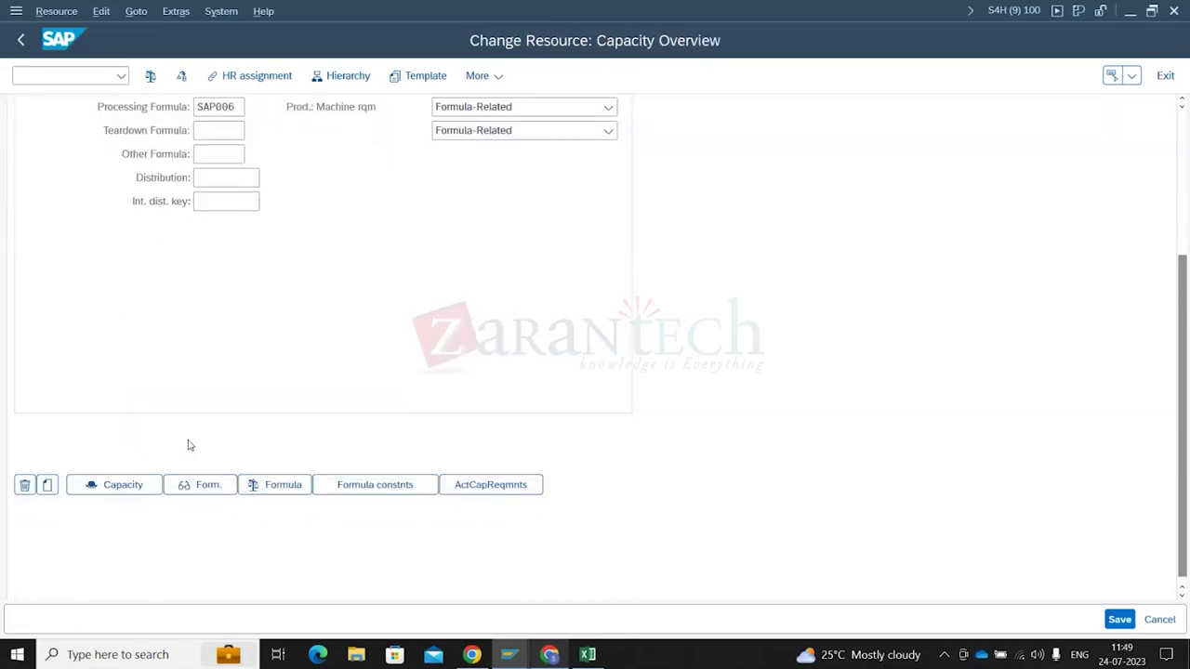
{"action": "left_click", "coordinate": [23, 485]}
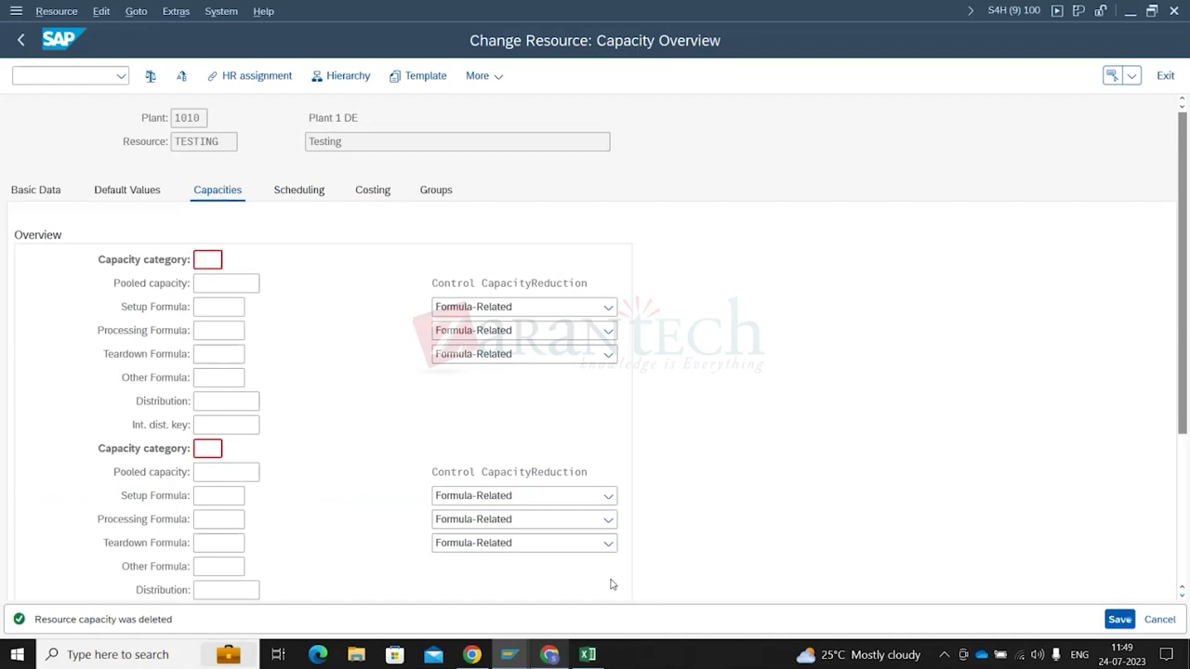
{"action": "left_click", "coordinate": [1120, 620]}
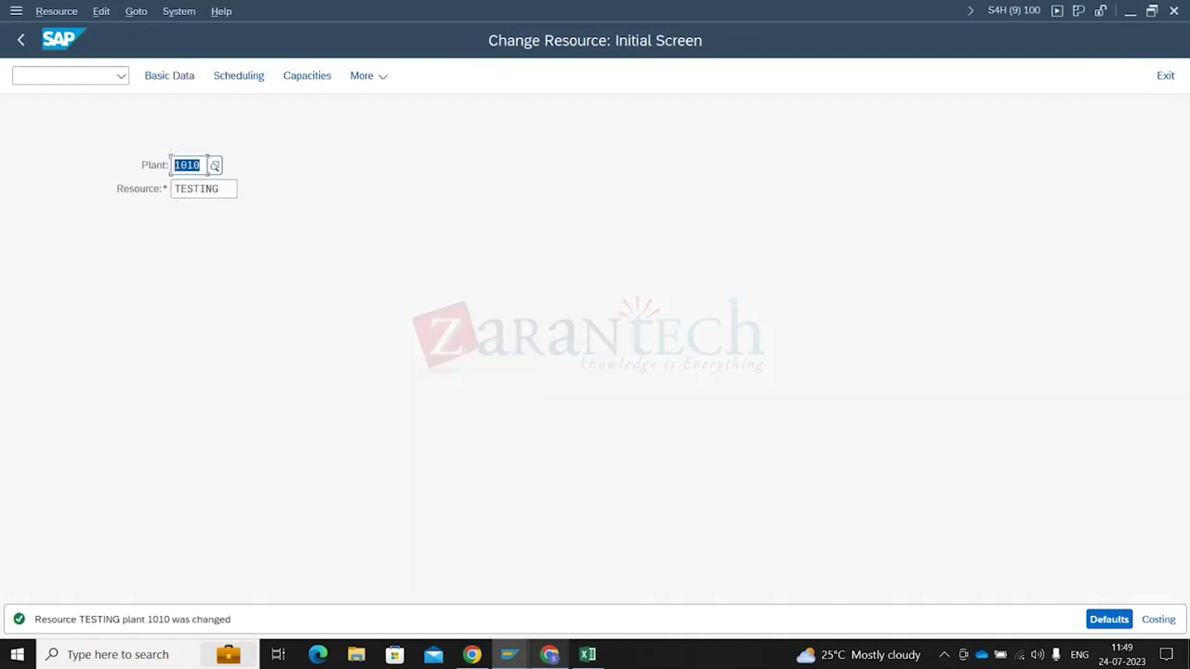
Open resource WTESTING_1010_001 for change in transaction /SAPAPO/RES01, examine its header data columns, and return to the resource selection
{"action": "key", "text": "alt+Tab"}
{"action": "key", "text": "alt+Tab"}
{"action": "type", "text": "/n"}
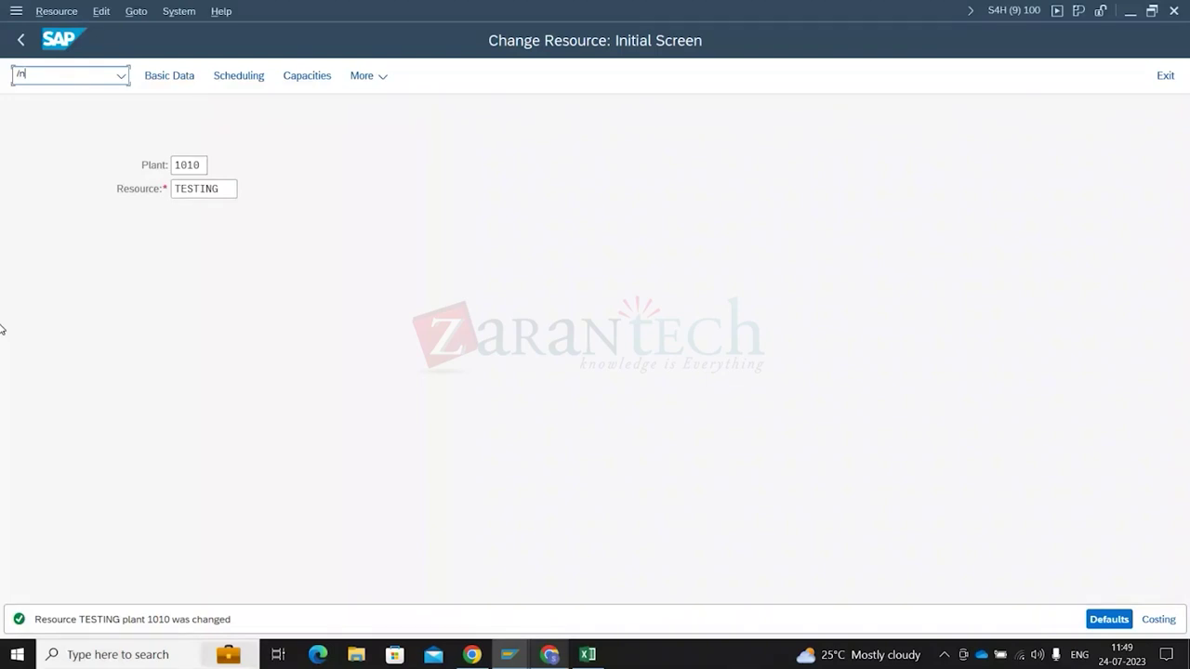
{"action": "type", "text": "/sapapo/res01"}
{"action": "key", "text": "Return"}
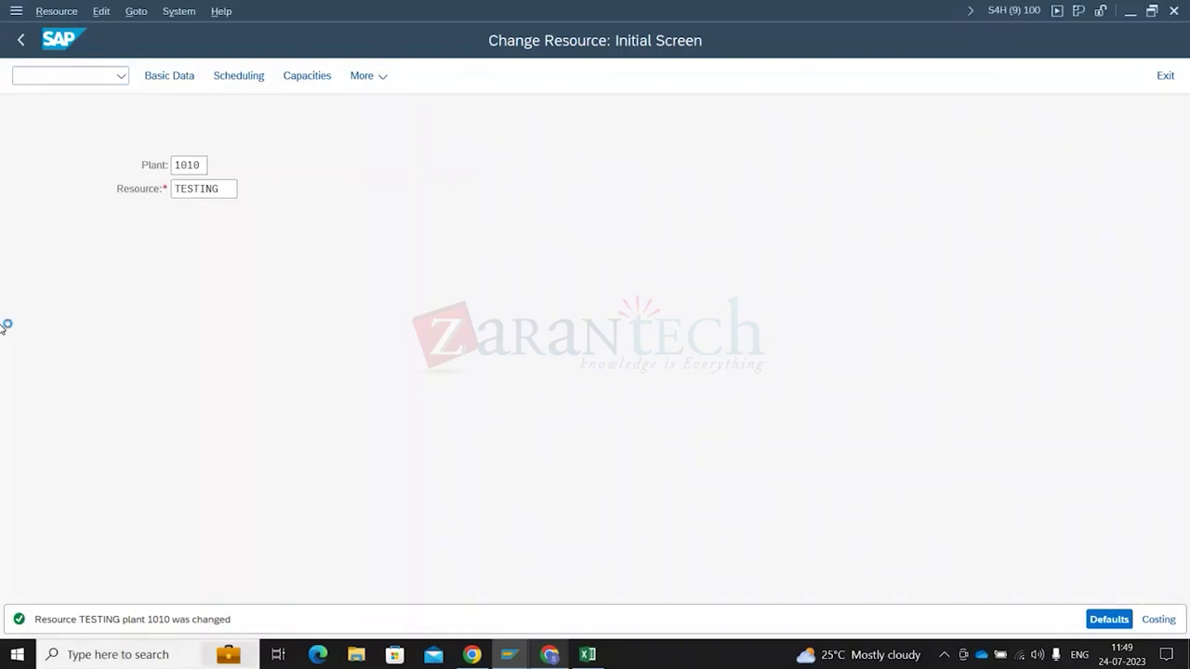
{"action": "key", "text": "F8"}
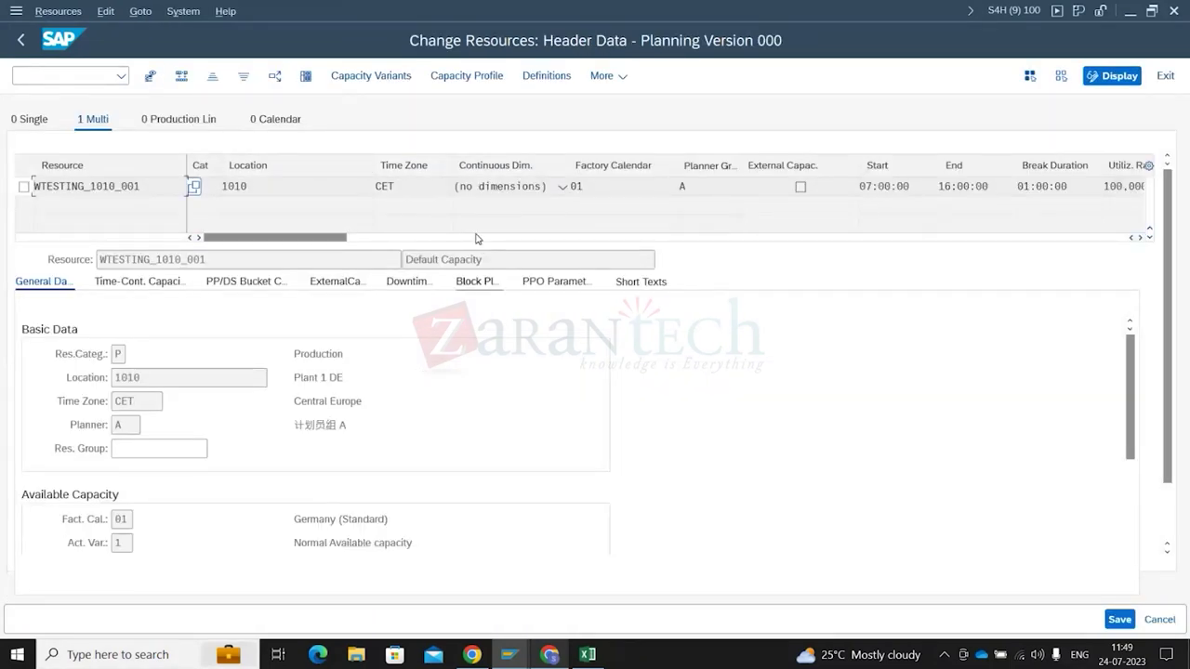
{"action": "left_click", "coordinate": [395, 238]}
{"action": "left_click_drag", "start_coordinate": [398, 240], "coordinate": [1115, 271]}
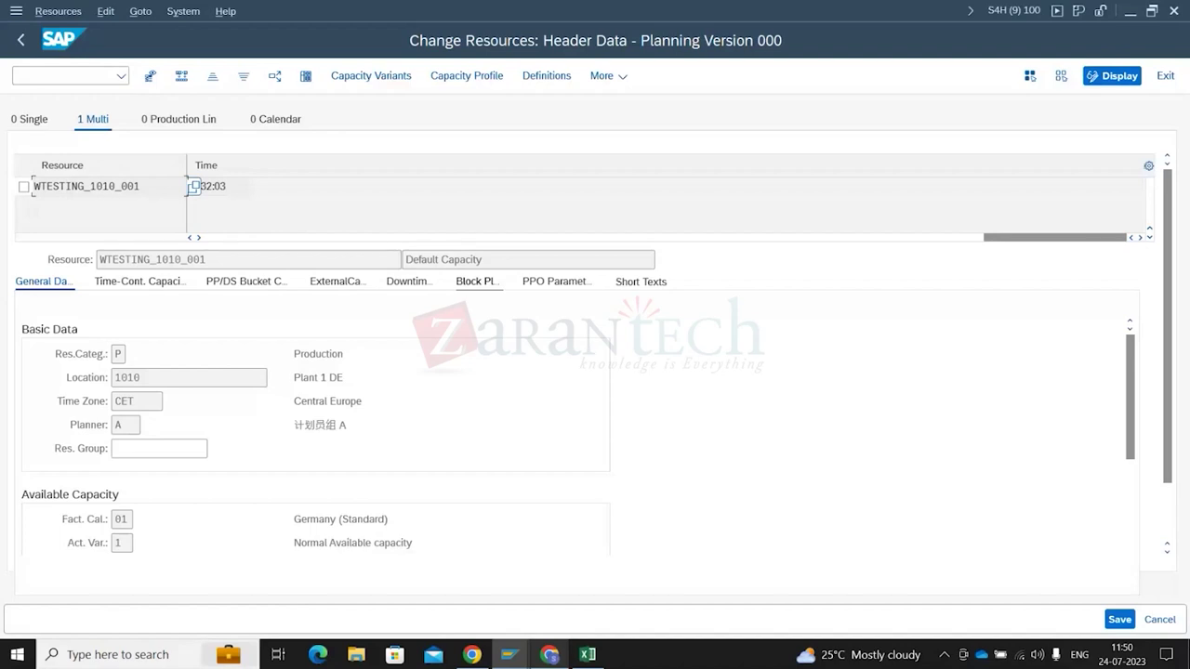
{"action": "left_click", "coordinate": [19, 42]}
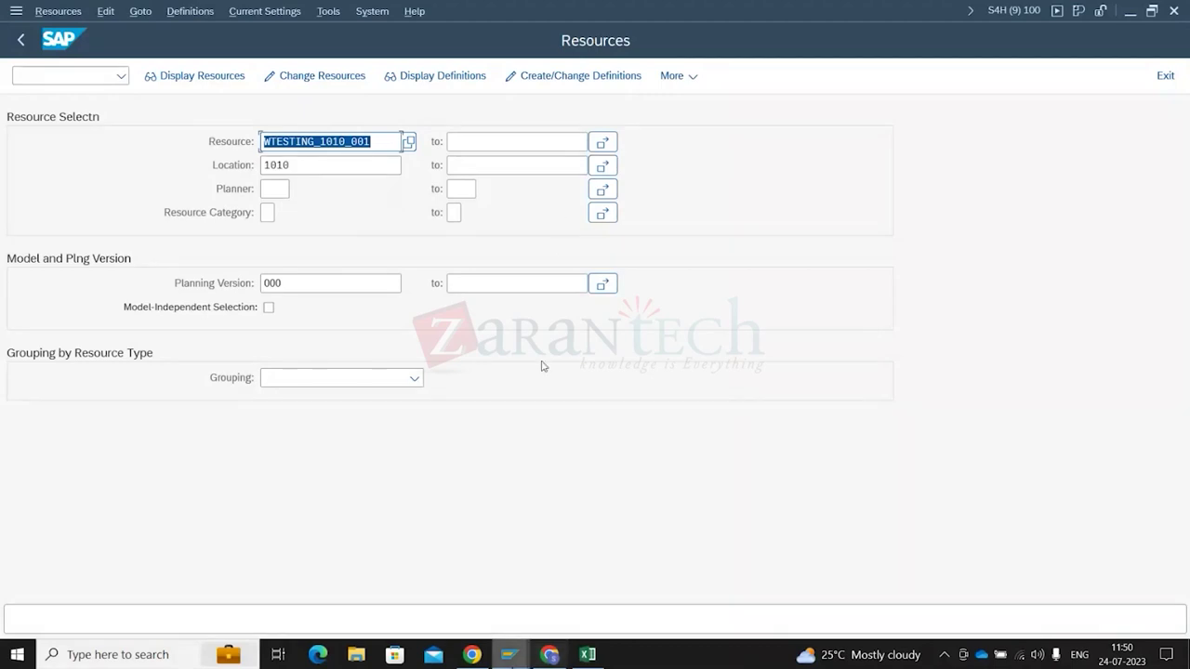
Switch to the FG126 product view and inspect the total requirements for 24.07.23 and the available scheduling agreement functions
{"action": "left_click", "coordinate": [509, 655]}
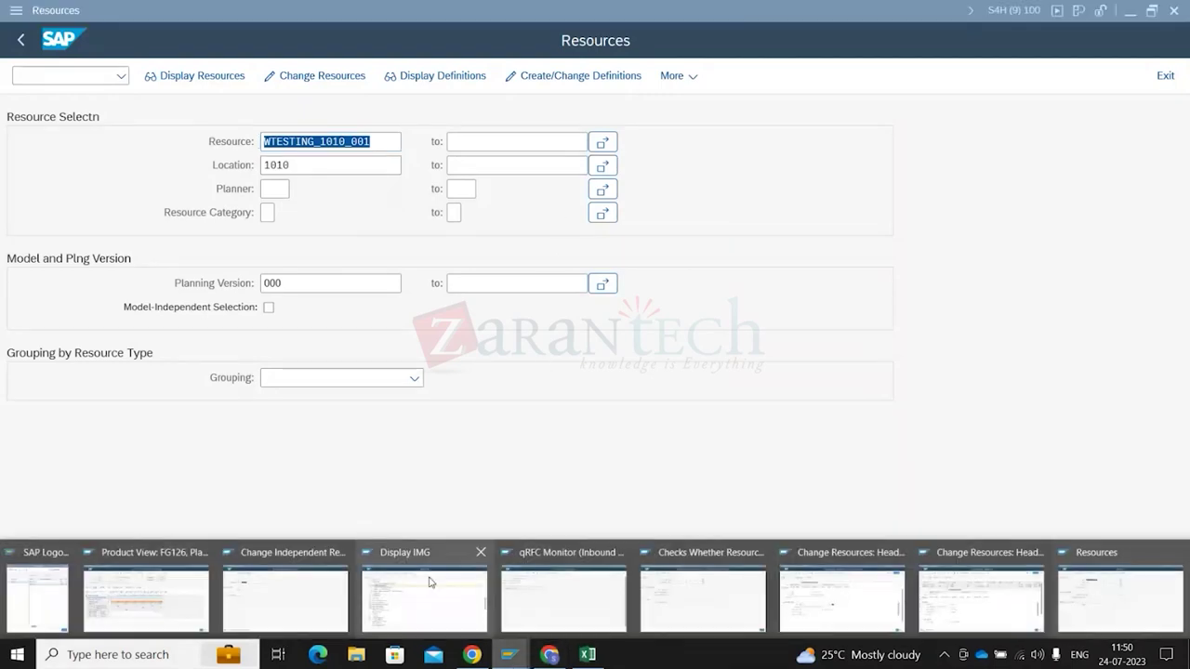
{"action": "left_click", "coordinate": [170, 590]}
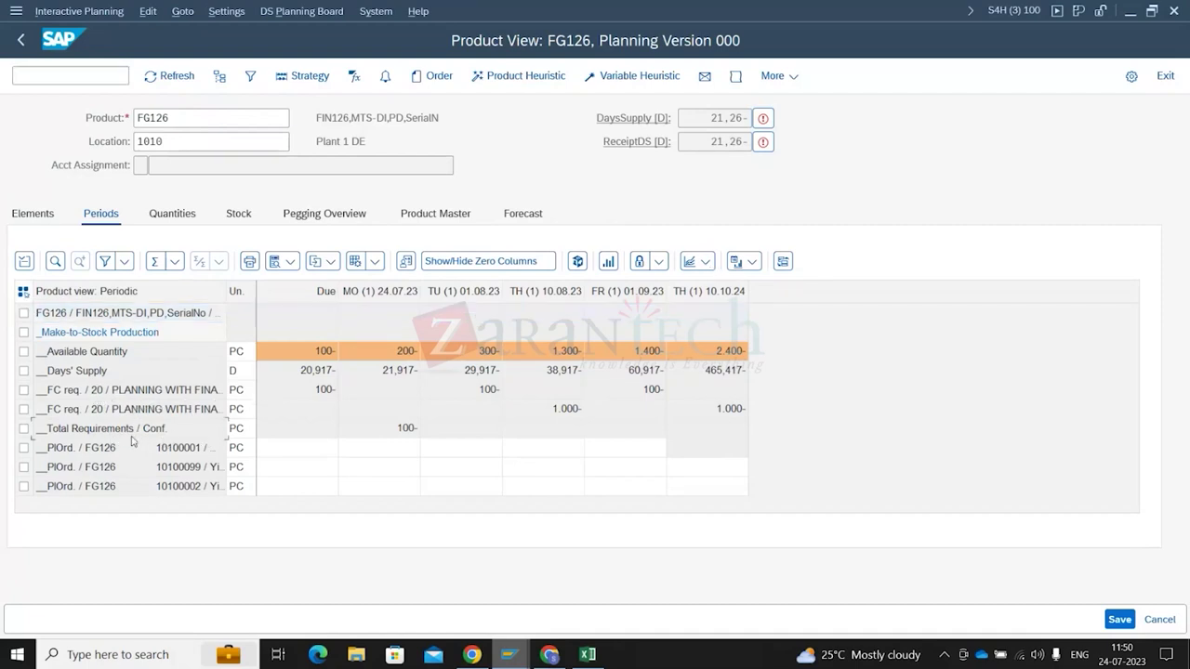
{"action": "left_click", "coordinate": [368, 435]}
{"action": "left_click", "coordinate": [707, 263]}
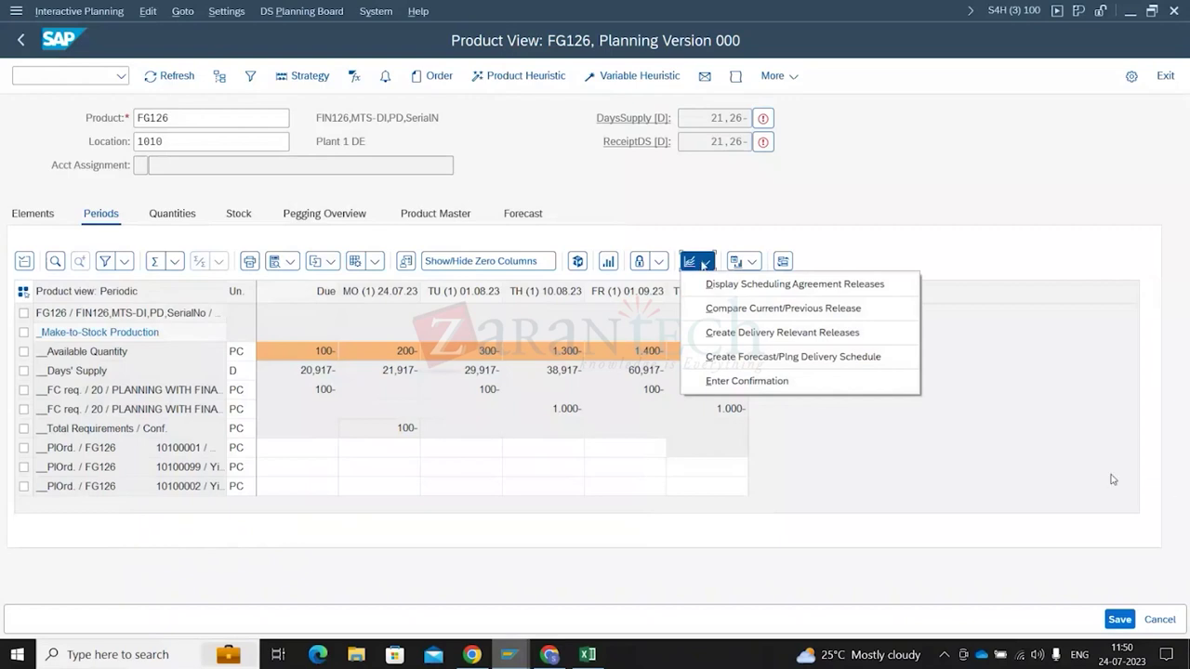
{"action": "left_click", "coordinate": [1014, 445]}
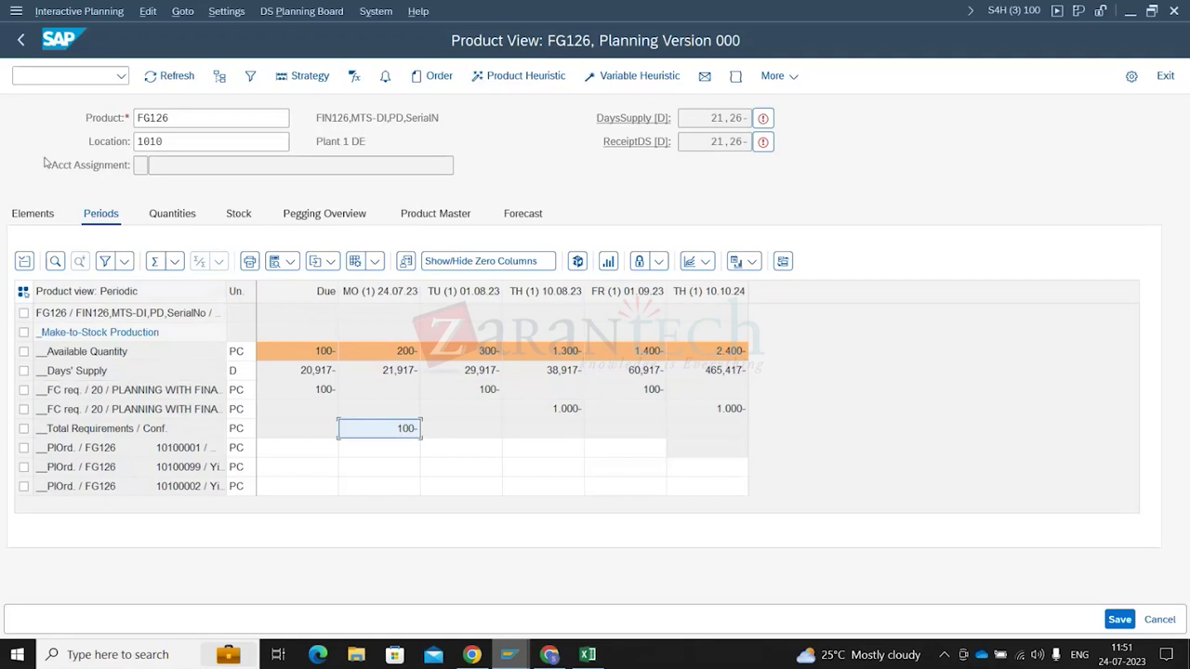
Review FG126's individual elements, quantity graph, stock, pegging overview and product master data in the product view
{"action": "left_click", "coordinate": [46, 222]}
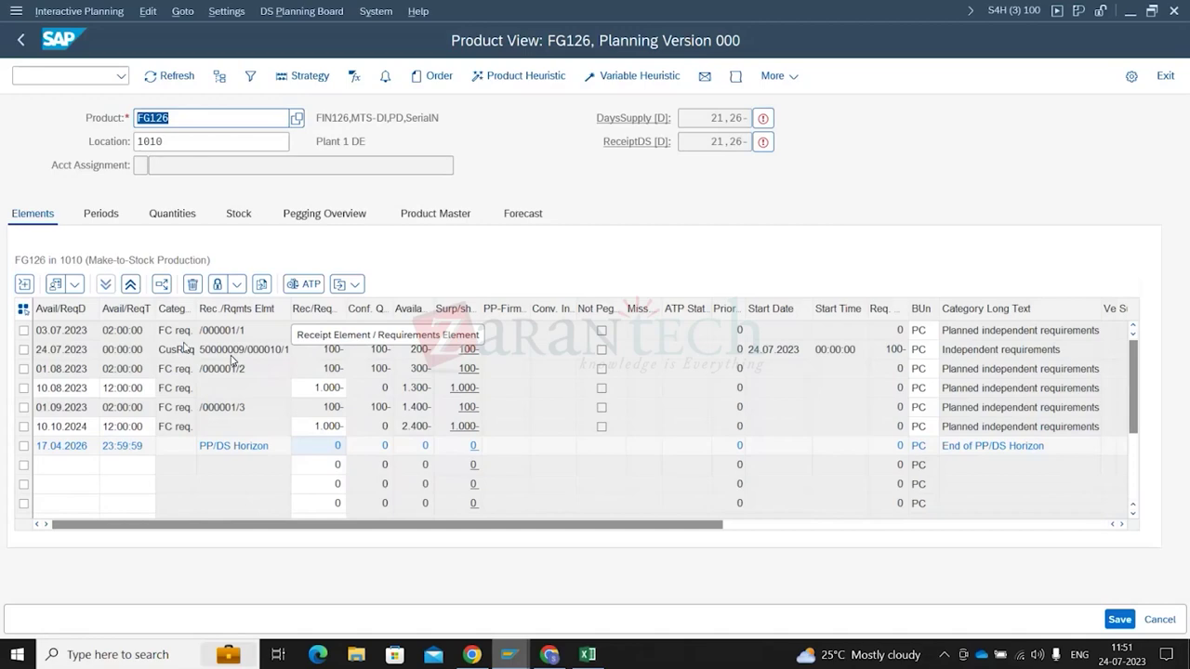
{"action": "left_click", "coordinate": [176, 216]}
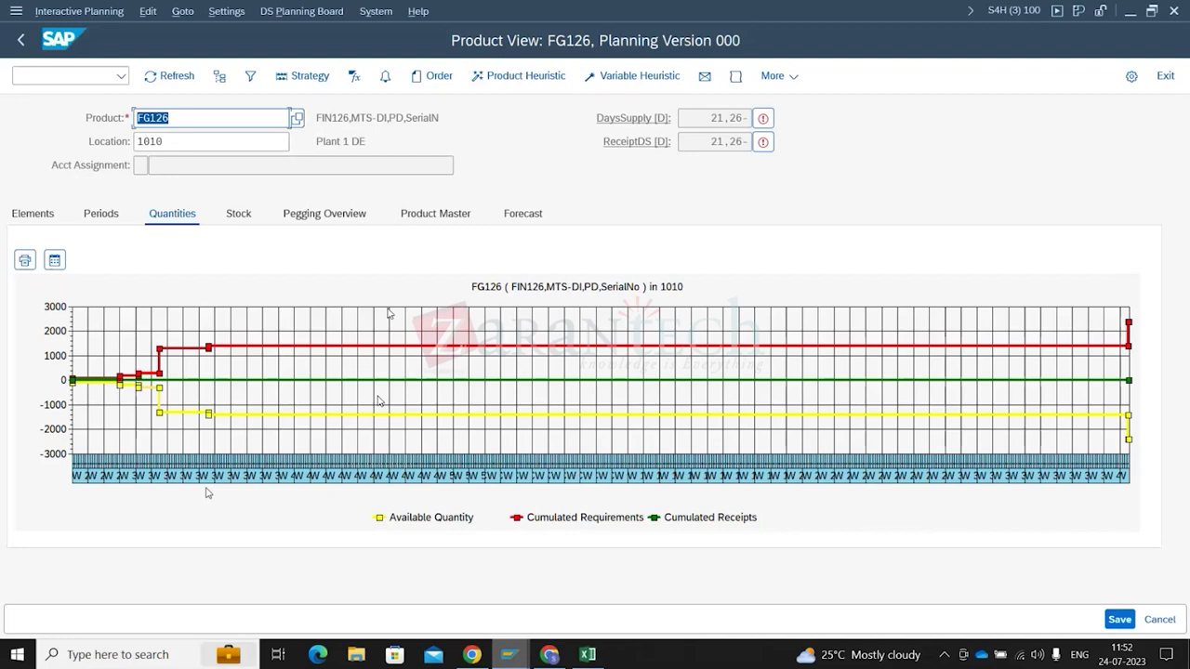
{"action": "left_click", "coordinate": [241, 215]}
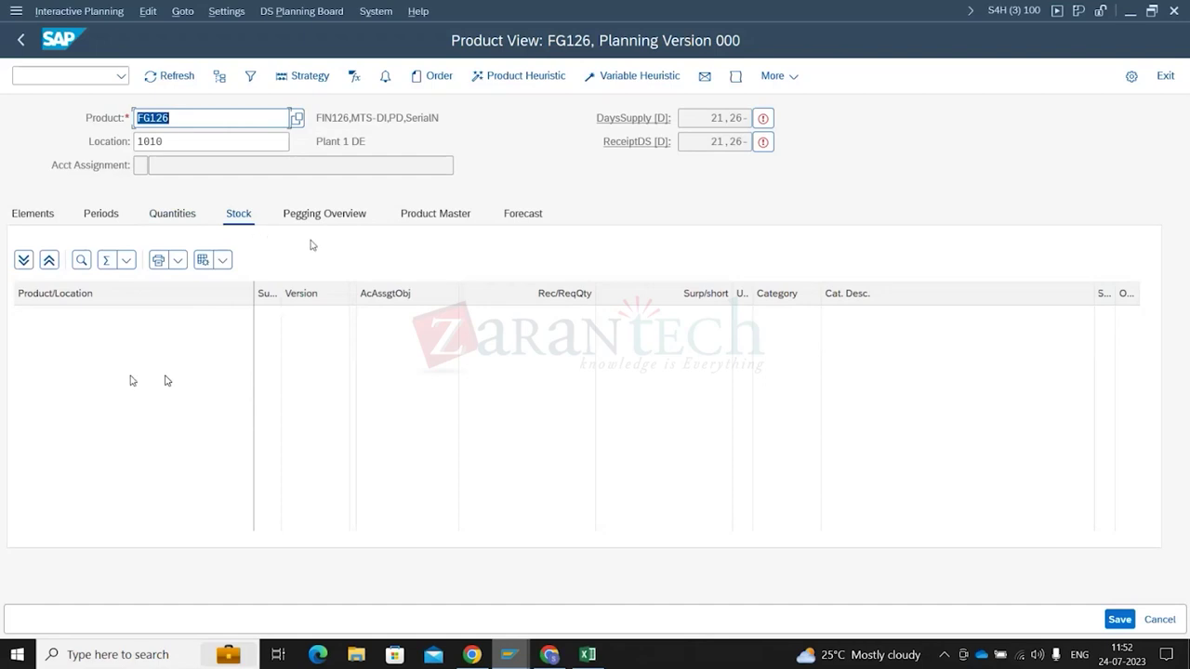
{"action": "left_click", "coordinate": [333, 213]}
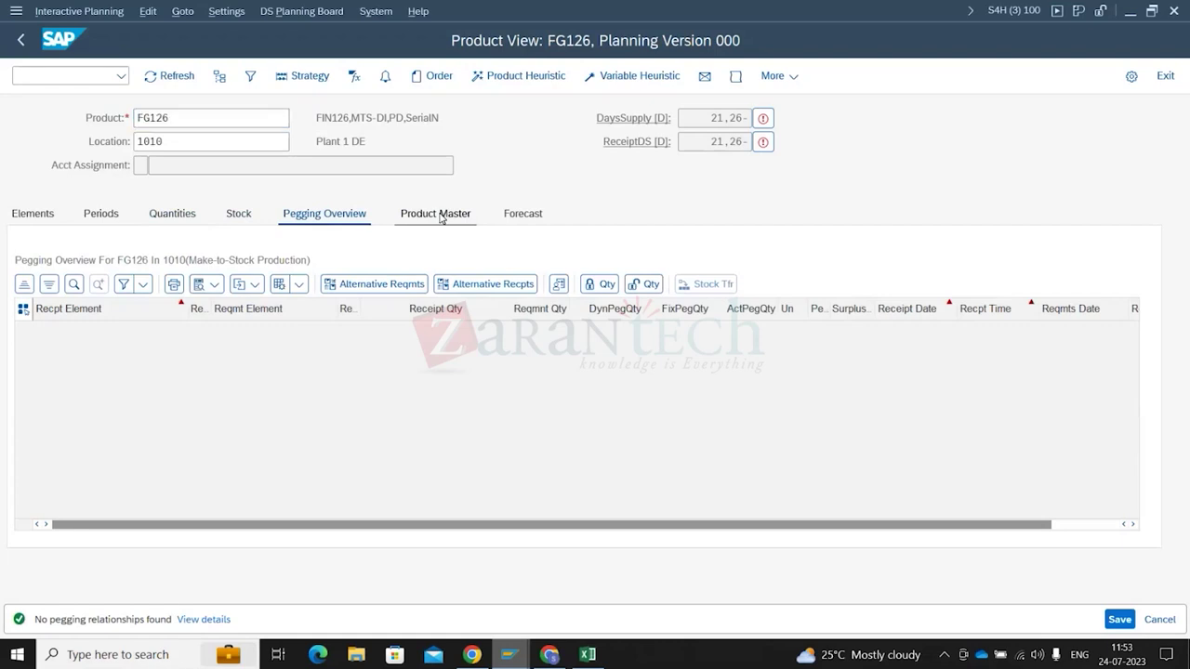
{"action": "left_click", "coordinate": [440, 215]}
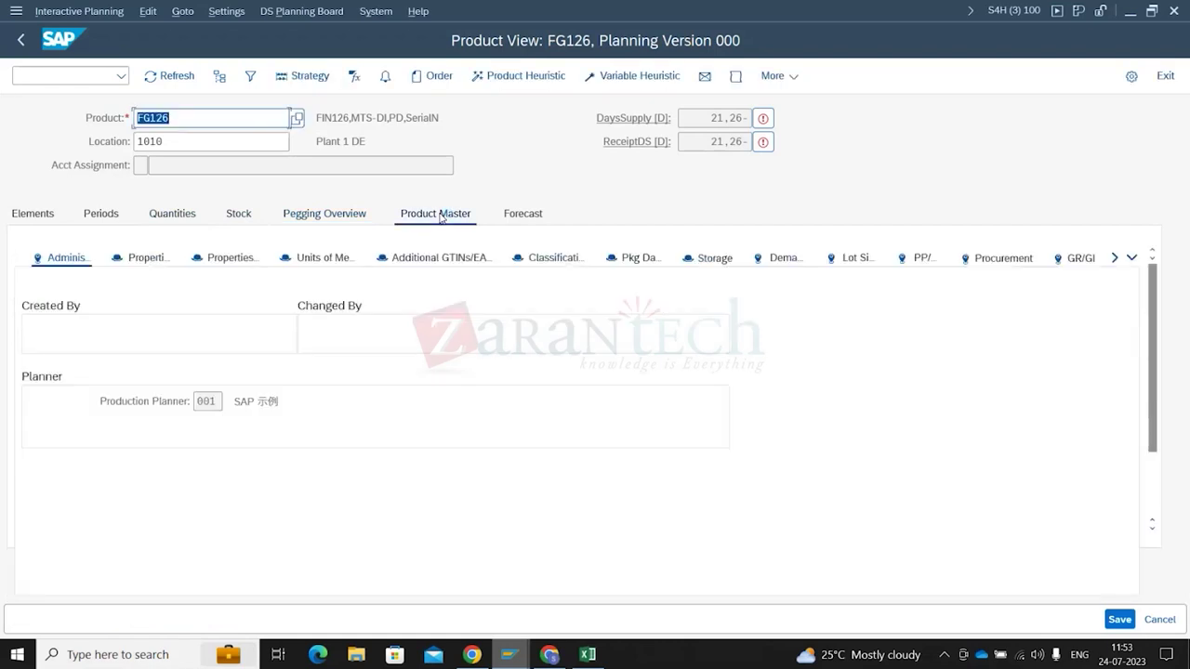
Examine FG126's forecast consumption situation, including requirement strategy, consumption periods, and the planned, allocated and remaining quantities per period
{"action": "left_click", "coordinate": [525, 215]}
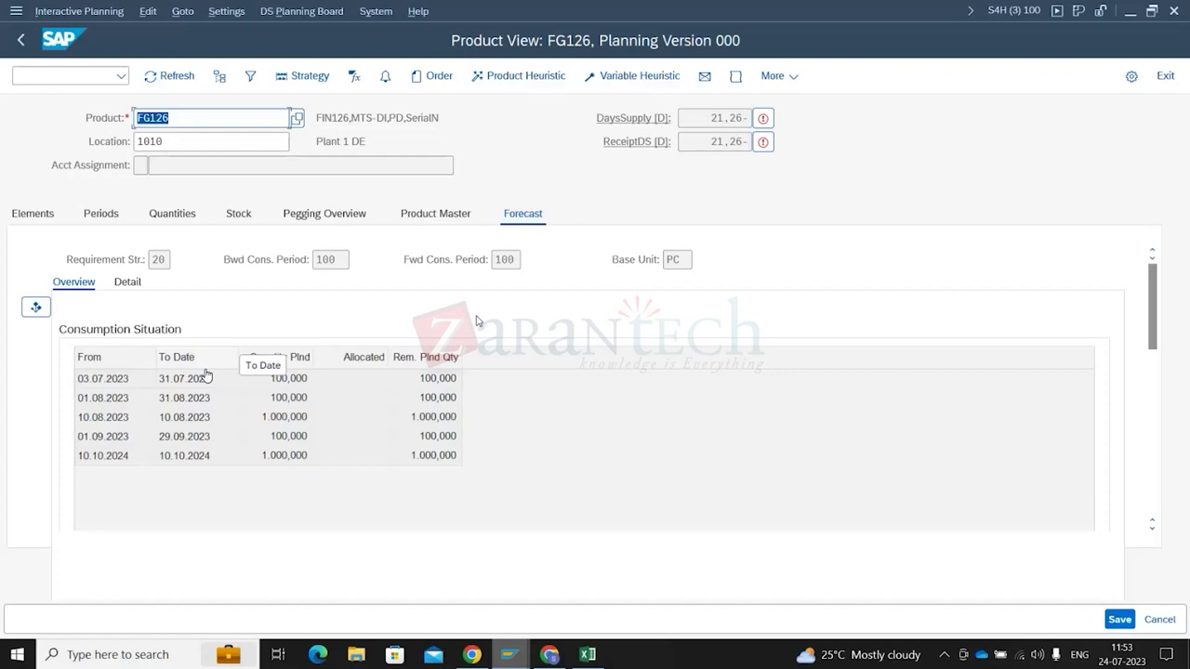
{"action": "left_click", "coordinate": [107, 379]}
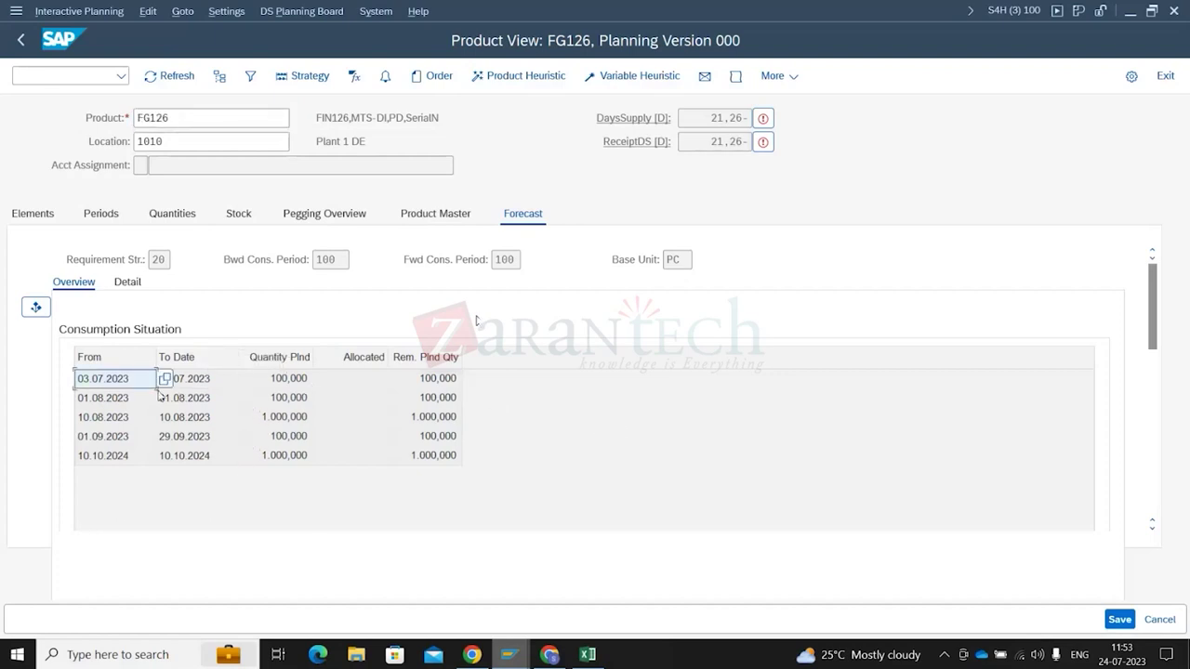
{"action": "left_click", "coordinate": [261, 387]}
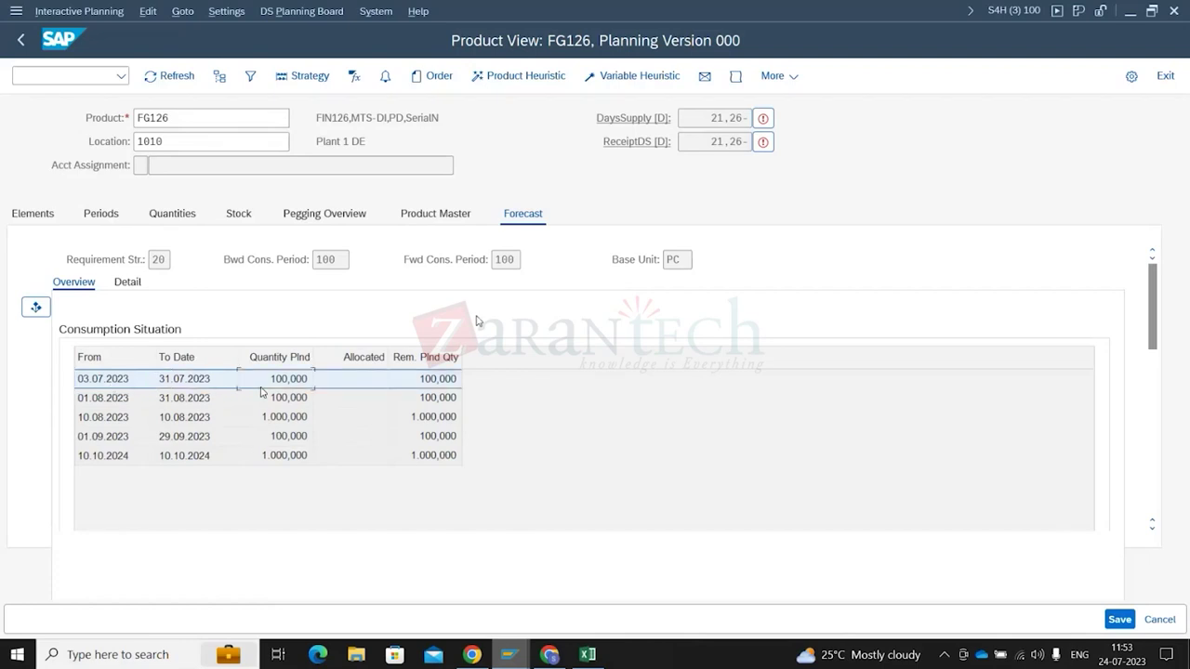
{"action": "left_click", "coordinate": [158, 258]}
{"action": "left_click", "coordinate": [327, 260]}
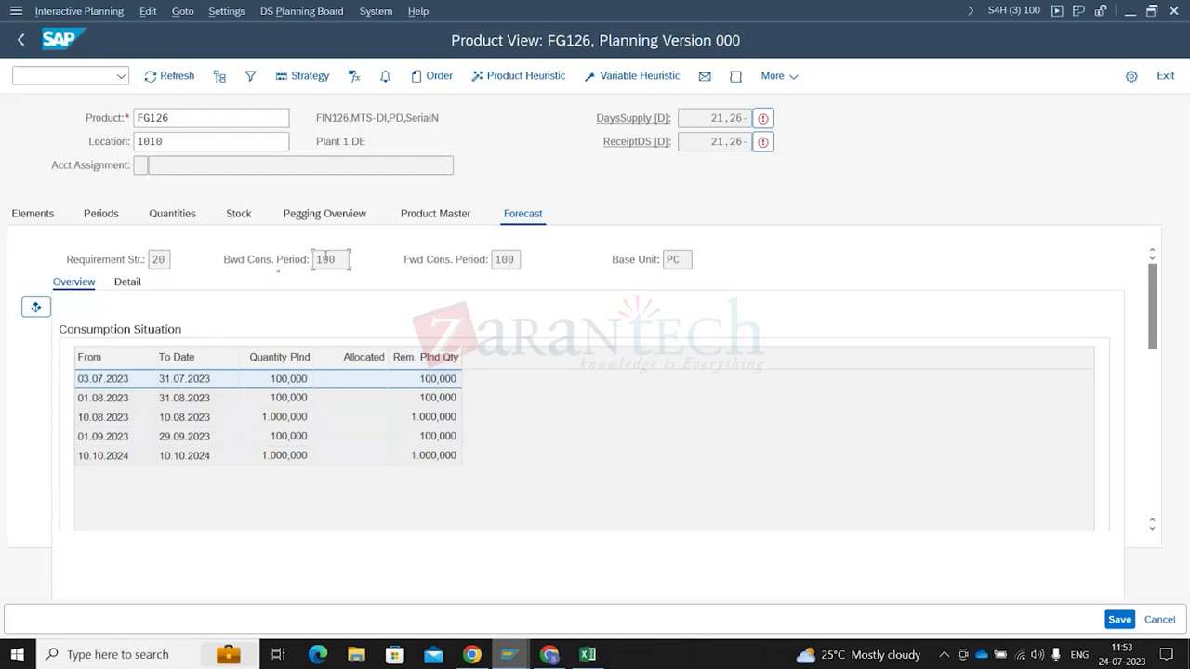
{"action": "left_click", "coordinate": [161, 260]}
{"action": "left_click", "coordinate": [164, 264]}
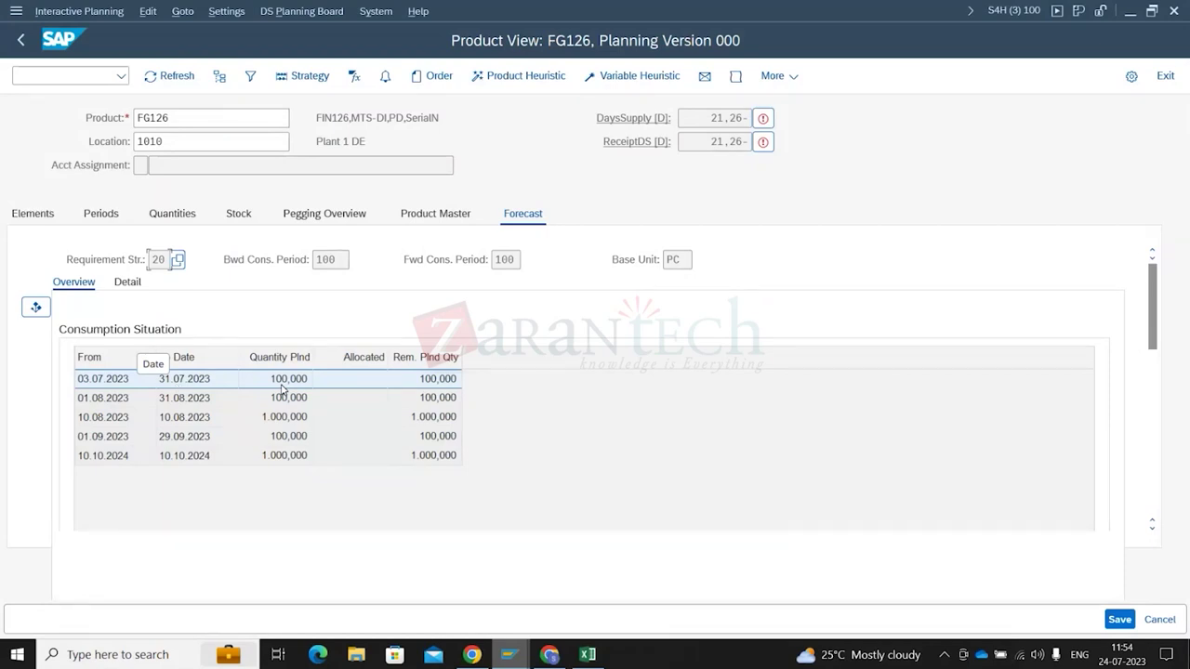
{"action": "left_click", "coordinate": [444, 390]}
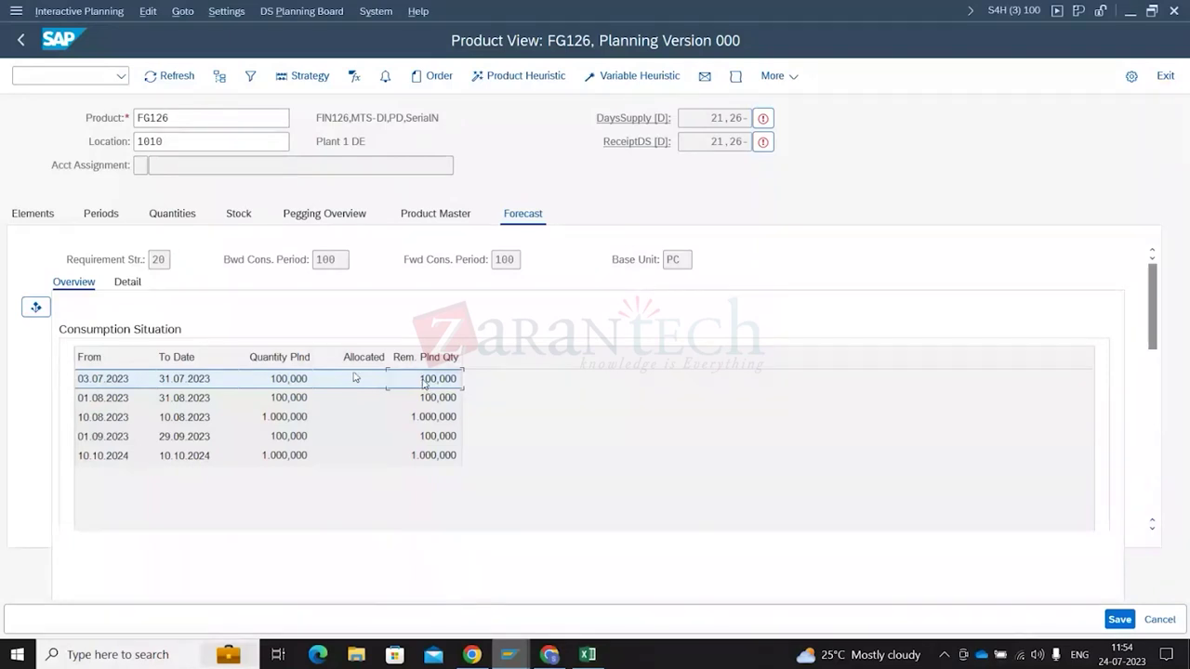
{"action": "left_click", "coordinate": [277, 424]}
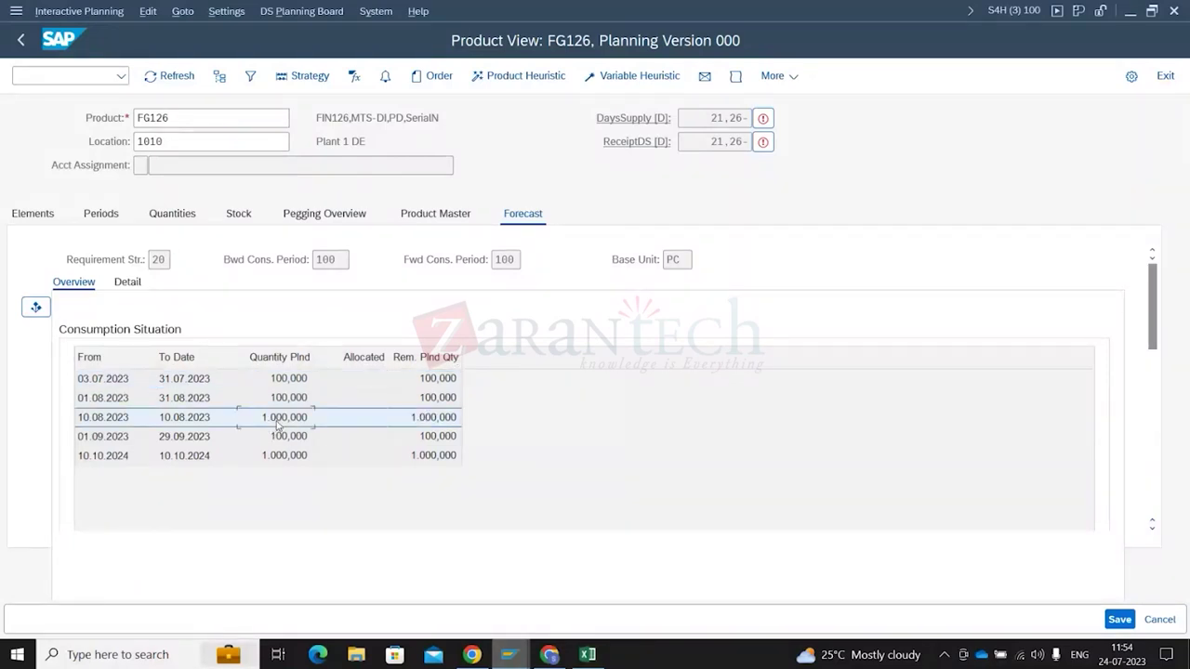
{"action": "left_click", "coordinate": [357, 425]}
{"action": "left_click", "coordinate": [267, 421]}
{"action": "left_click", "coordinate": [355, 423]}
Copy the product name FG126 and open transaction VA01 in a new session
{"action": "left_click", "coordinate": [40, 73]}
{"action": "left_click_drag", "start_coordinate": [176, 119], "coordinate": [104, 118]}
{"action": "left_click", "coordinate": [65, 84]}
{"action": "type", "text": "/o"}
{"action": "type", "text": "md04"}
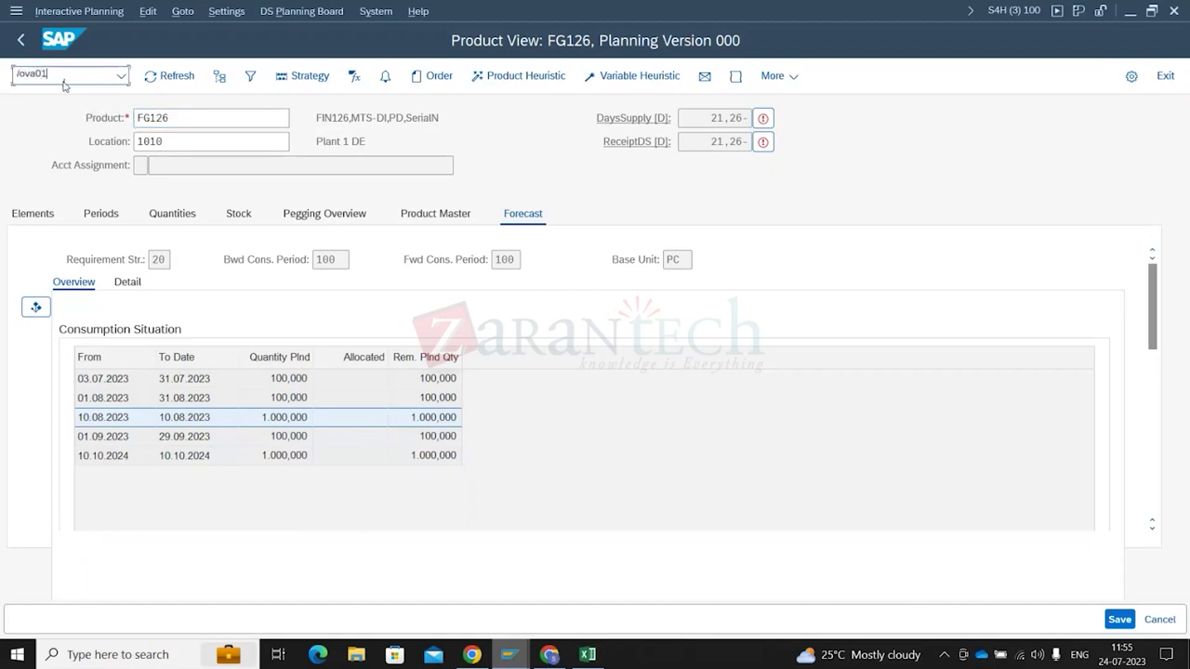
{"action": "key", "text": "Return"}
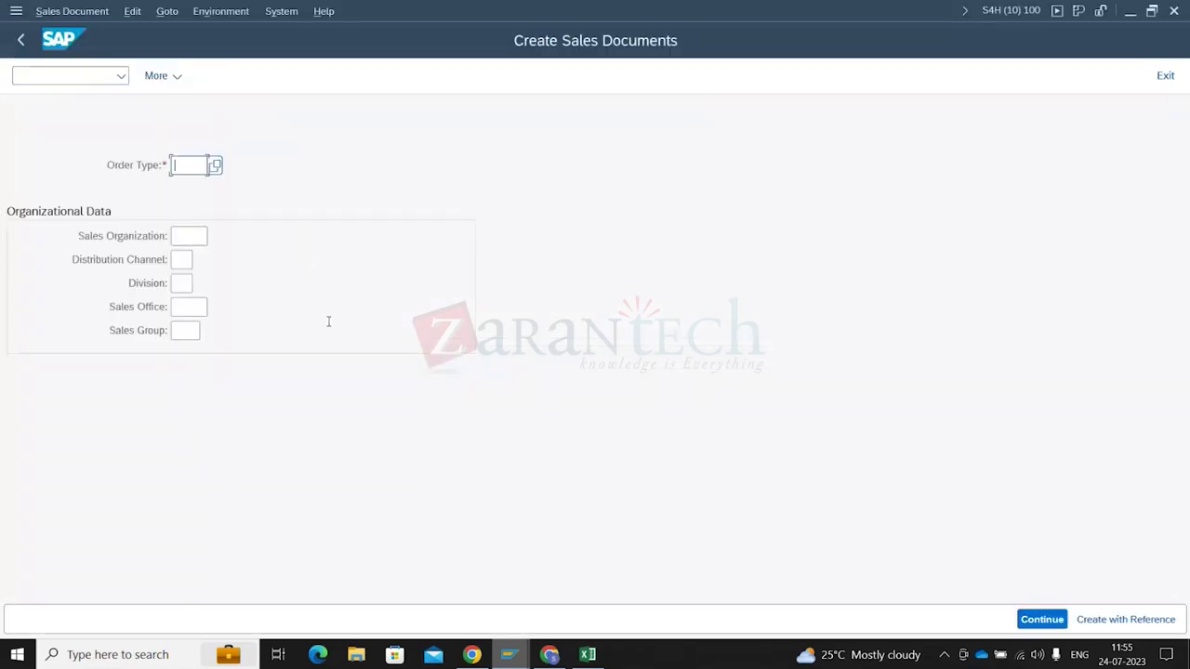
Start a sales document with order type AEBO (Standard order) and sales organization 1010
{"action": "left_click", "coordinate": [215, 166]}
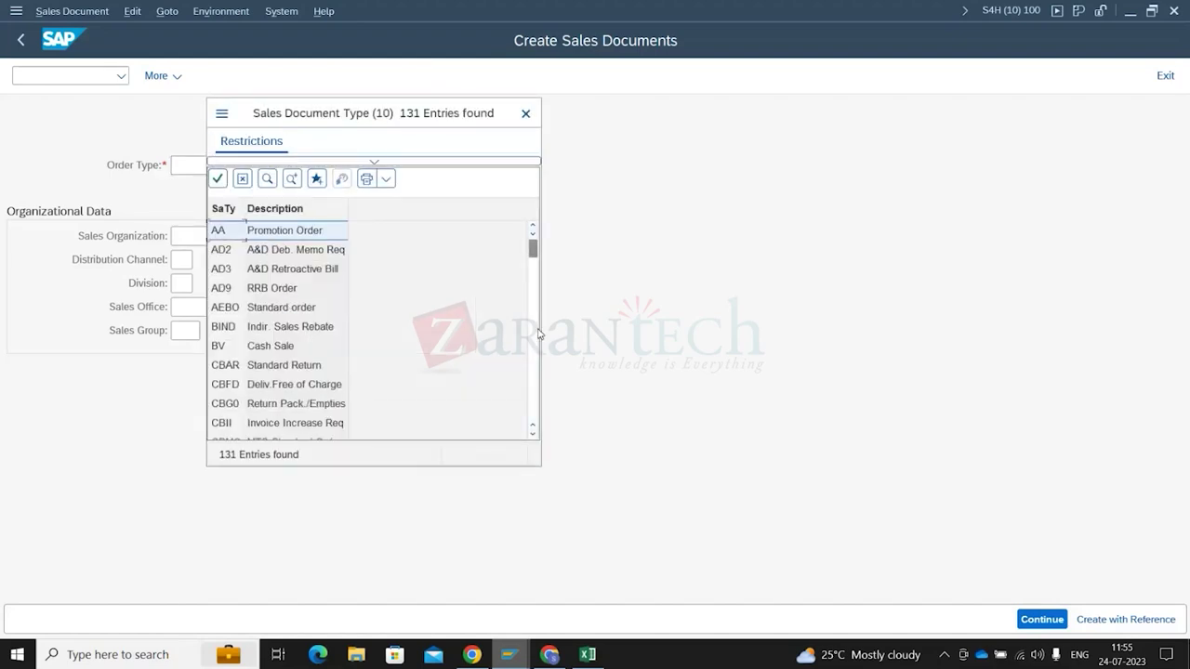
{"action": "left_click", "coordinate": [286, 367]}
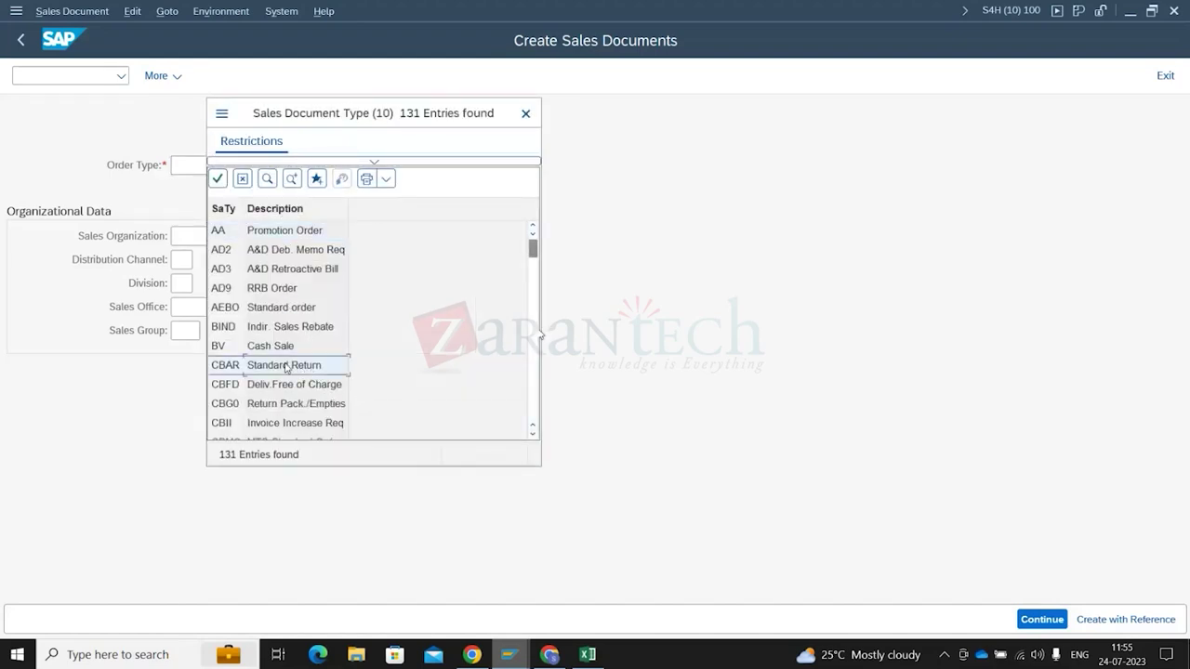
{"action": "left_click", "coordinate": [283, 306]}
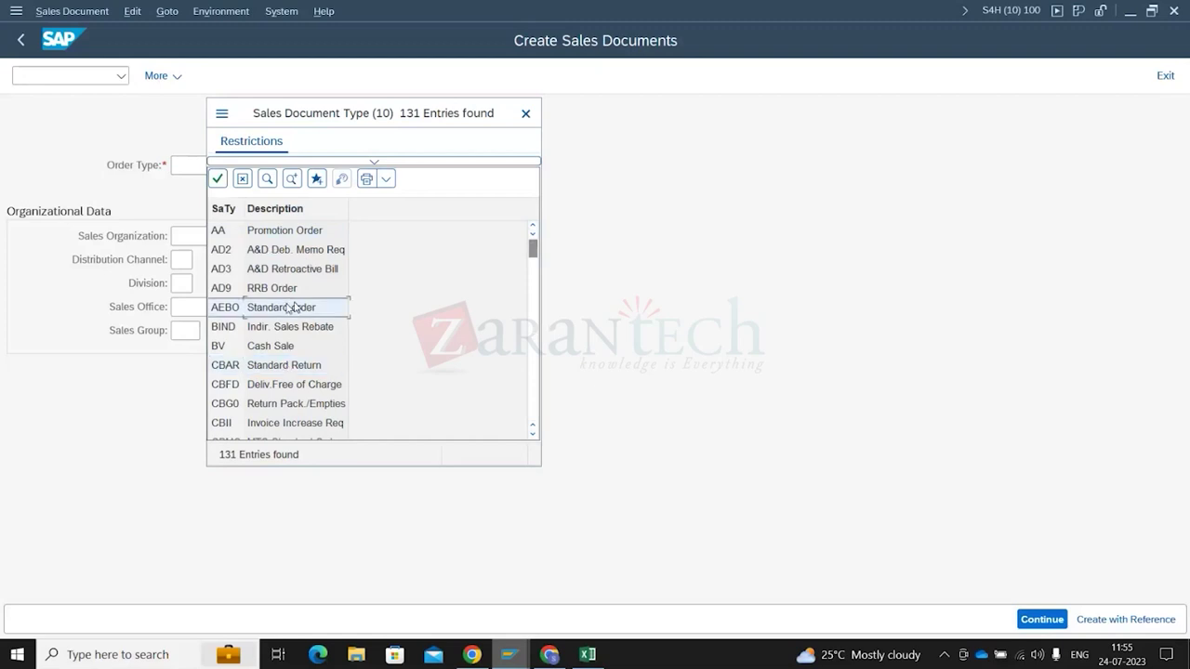
{"action": "left_click", "coordinate": [207, 236]}
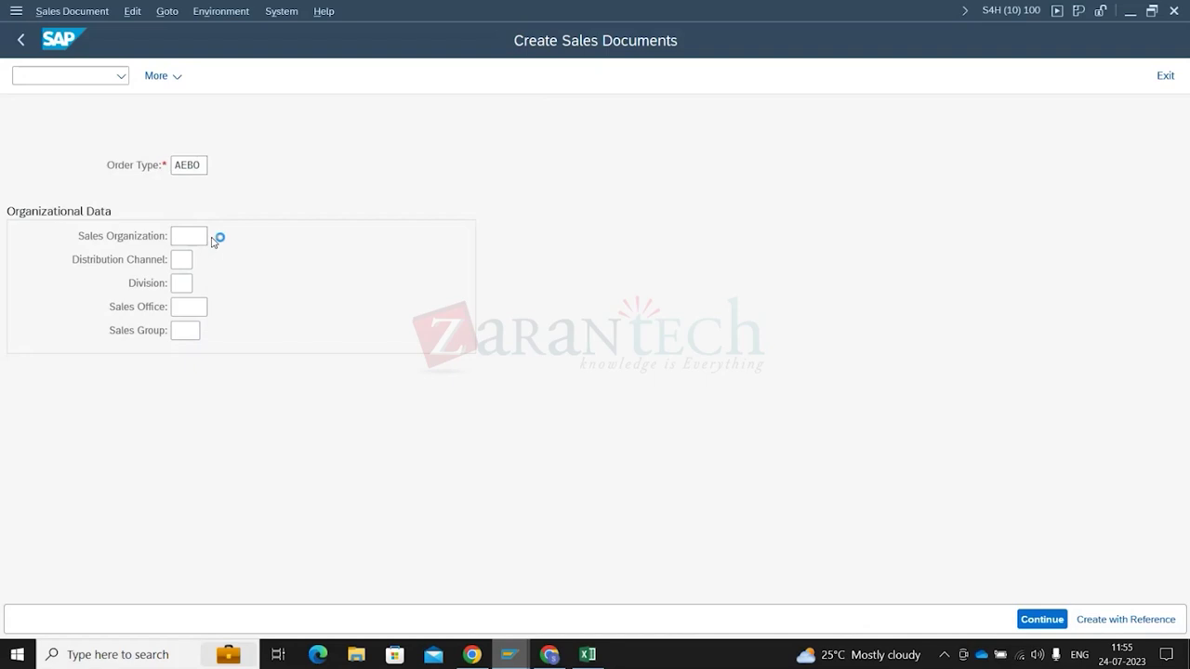
{"action": "left_click", "coordinate": [208, 238]}
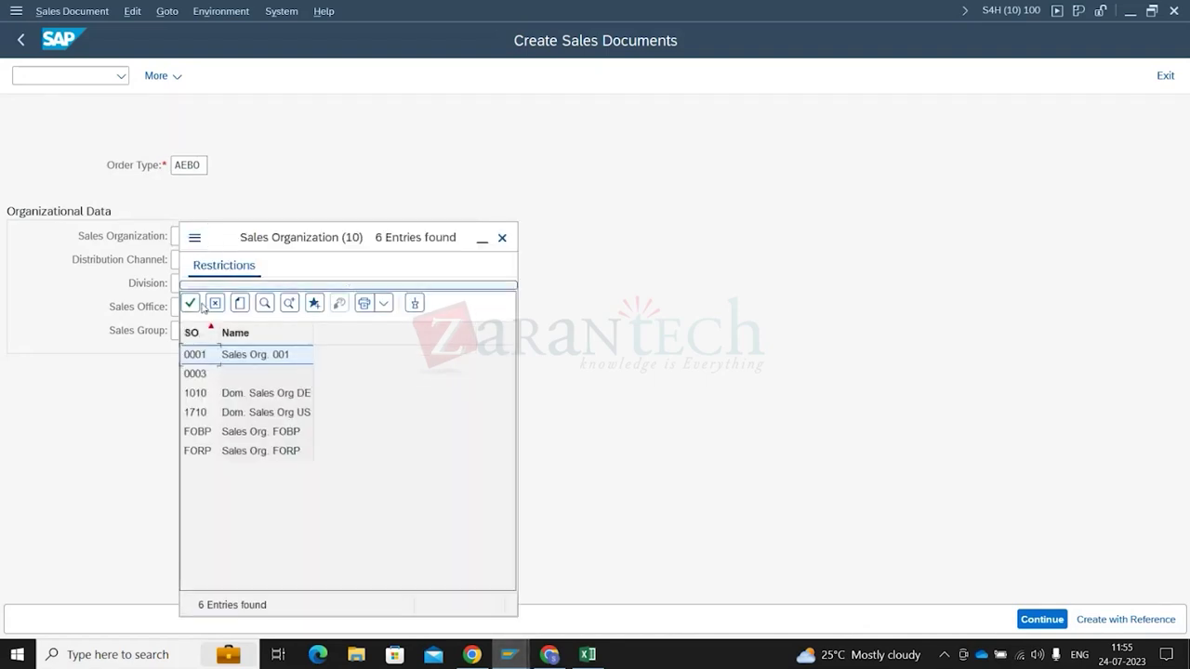
{"action": "double_click", "coordinate": [249, 394]}
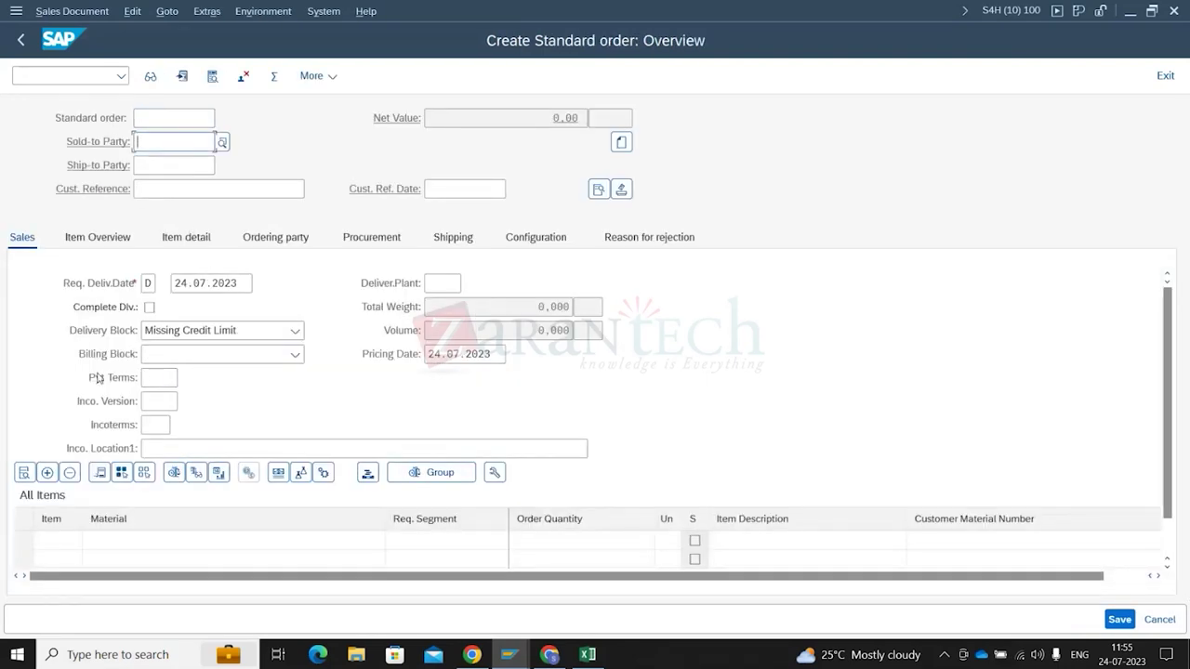
Enter material FG126 with order quantity 10000 as the first order item, and check it against FG126's forecast periods
{"action": "left_click", "coordinate": [118, 543]}
{"action": "type", "text": "FG126"}
{"action": "left_click", "coordinate": [552, 539]}
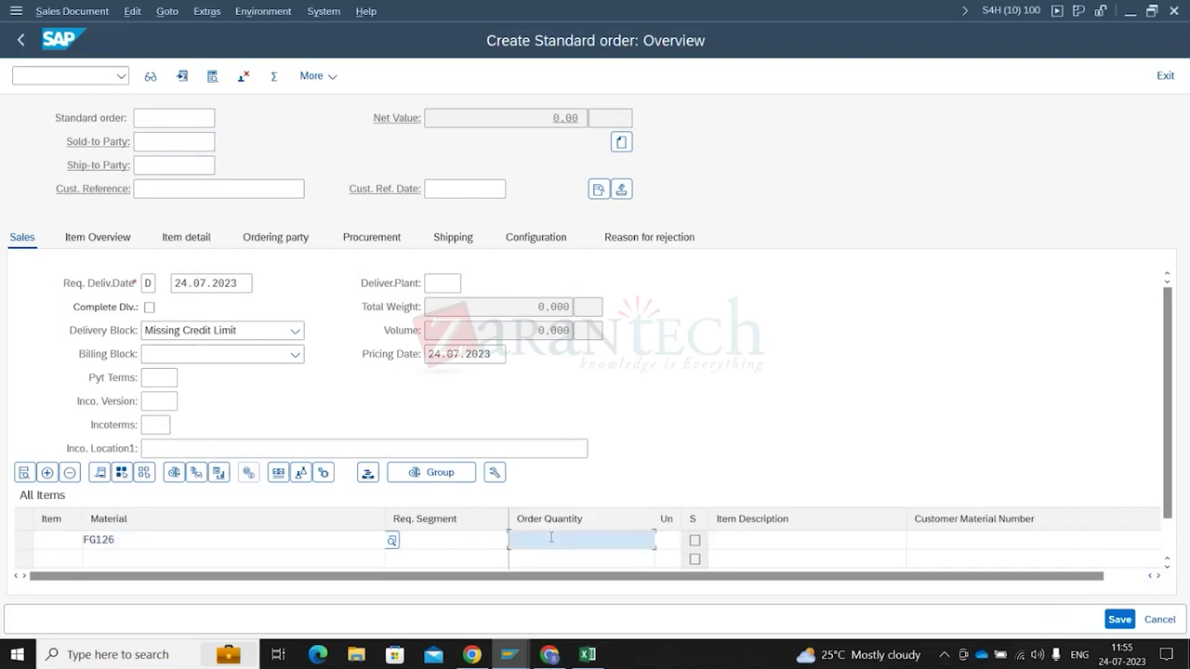
{"action": "type", "text": "10"}
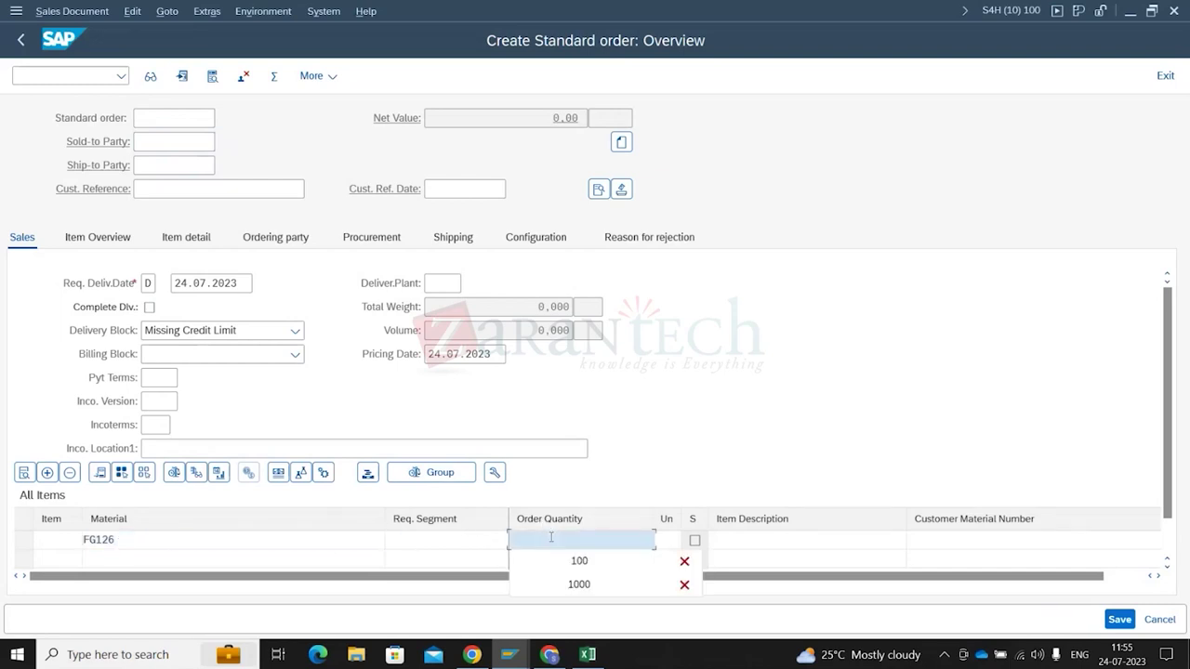
{"action": "type", "text": "000"}
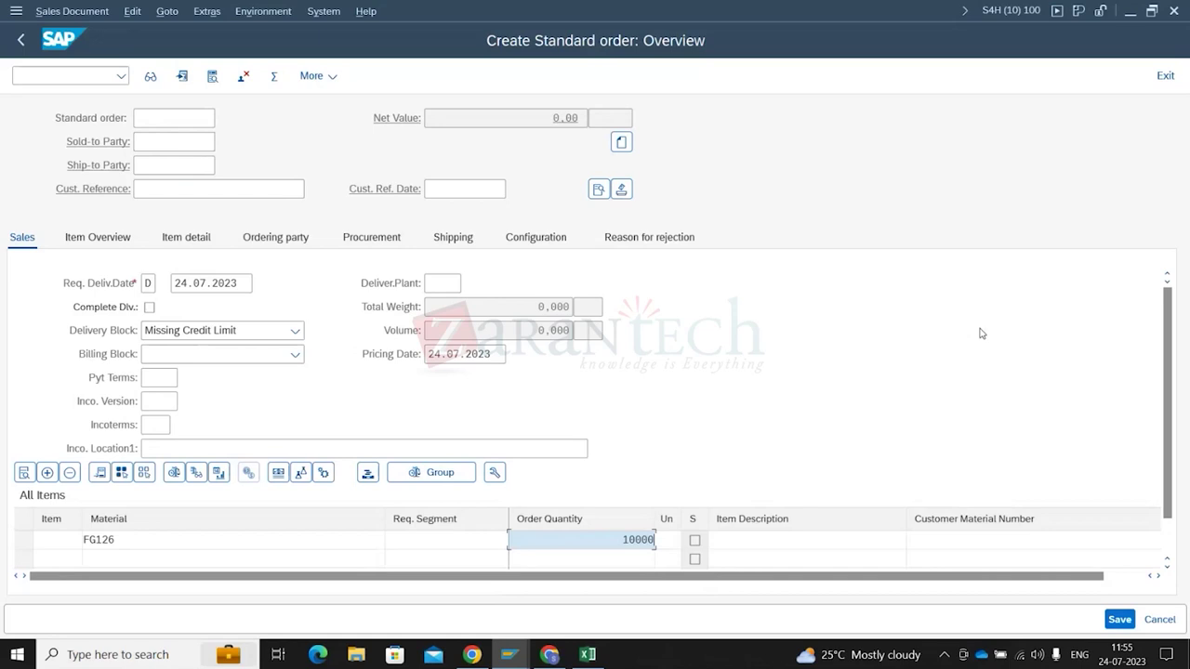
{"action": "key", "text": "alt+Tab"}
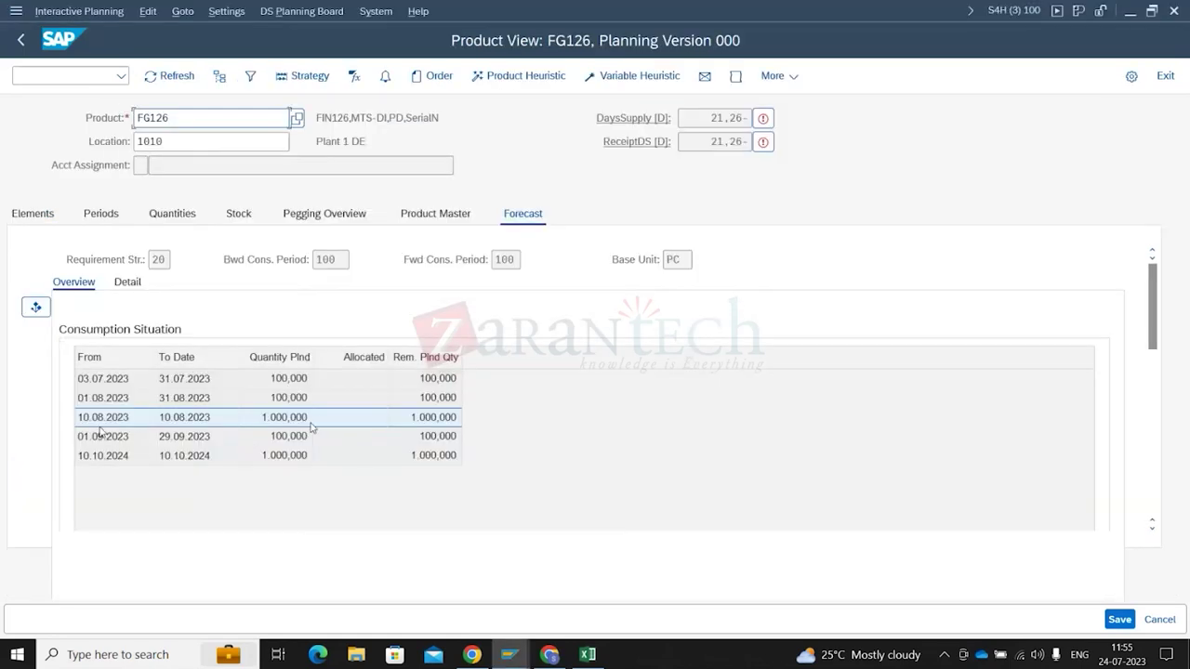
{"action": "key", "text": "alt+Tab"}
Check the order's item columns, customer reference date and requested delivery date, and submit the entries
{"action": "left_click", "coordinate": [418, 537]}
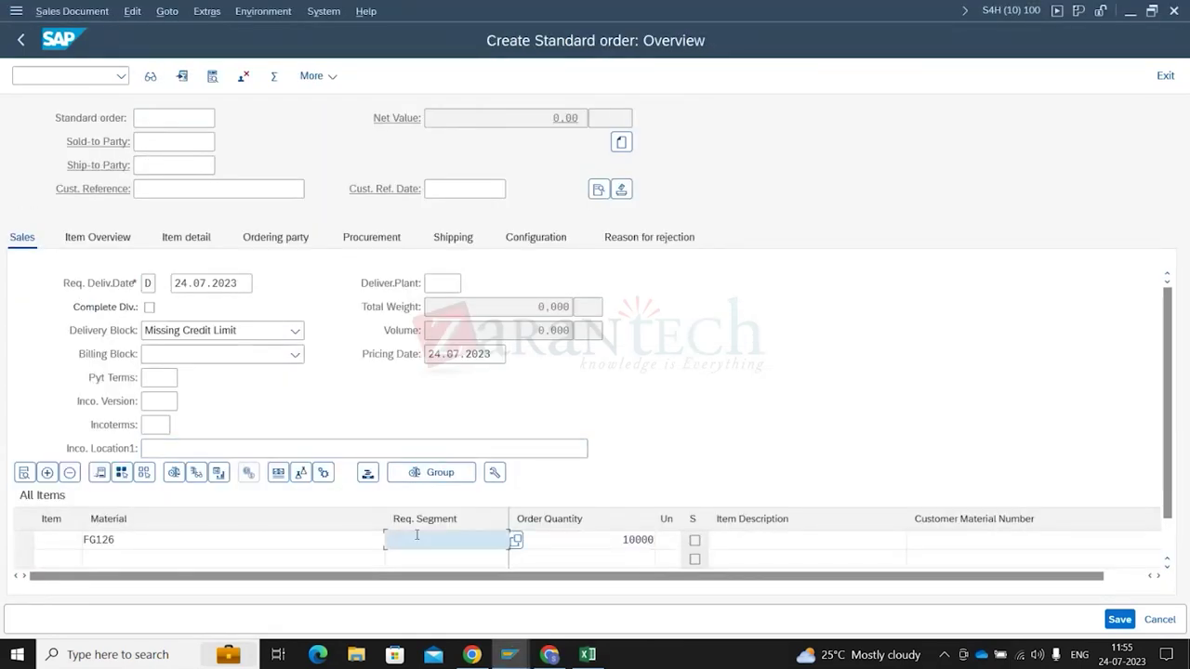
{"action": "left_click", "coordinate": [733, 547]}
{"action": "key", "text": "Tab"}
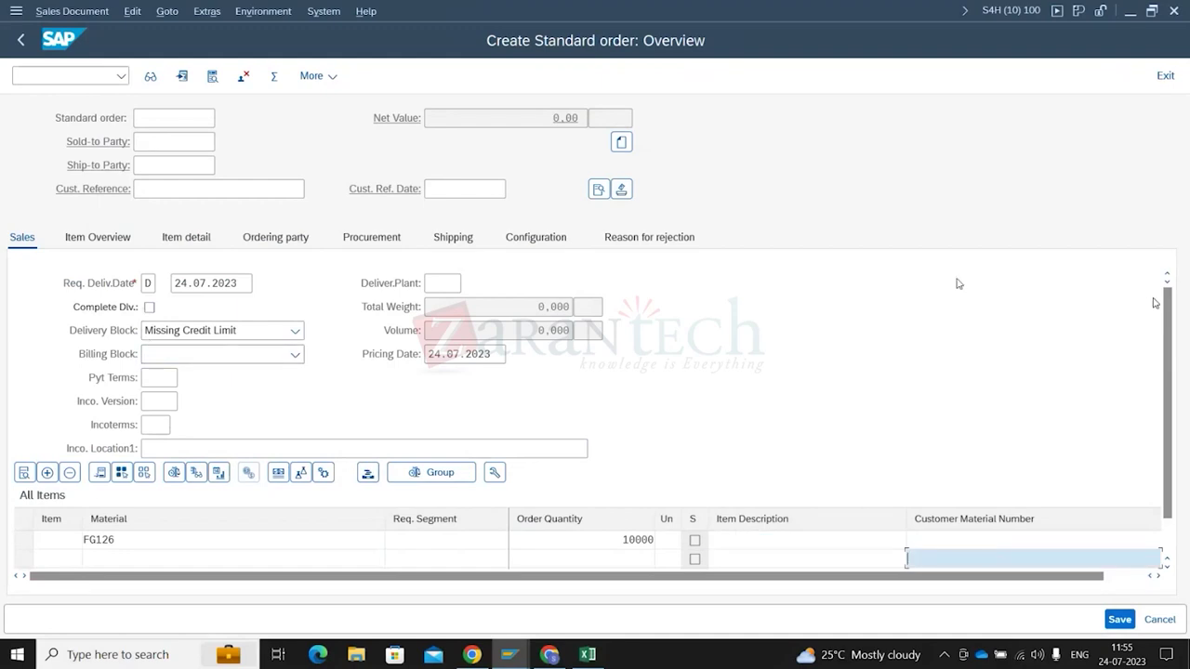
{"action": "scroll", "coordinate": [1155, 422], "scroll_direction": "down", "scroll_amount": 1}
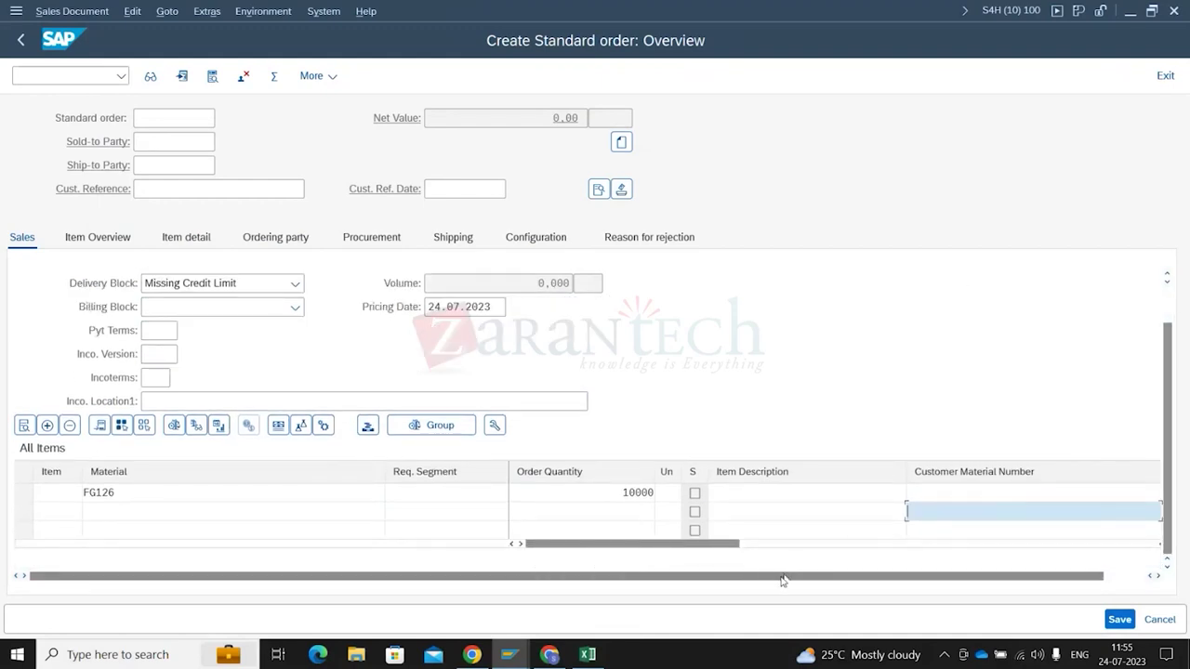
{"action": "scroll", "coordinate": [271, 361], "scroll_direction": "up", "scroll_amount": 1}
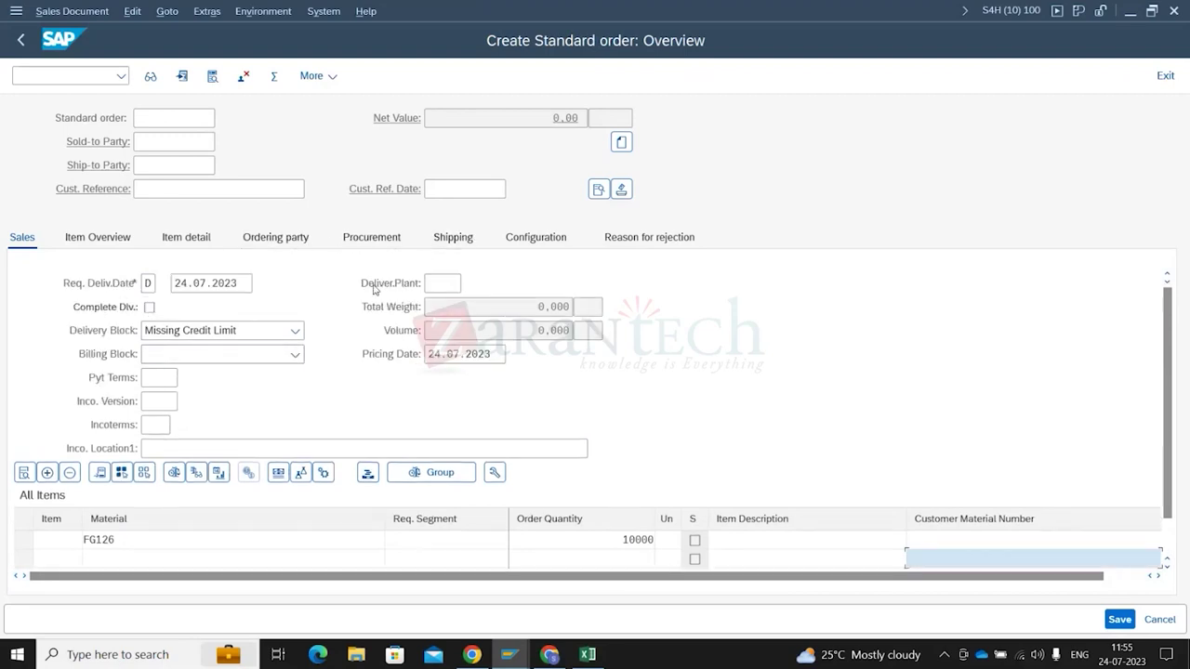
{"action": "left_click", "coordinate": [462, 190]}
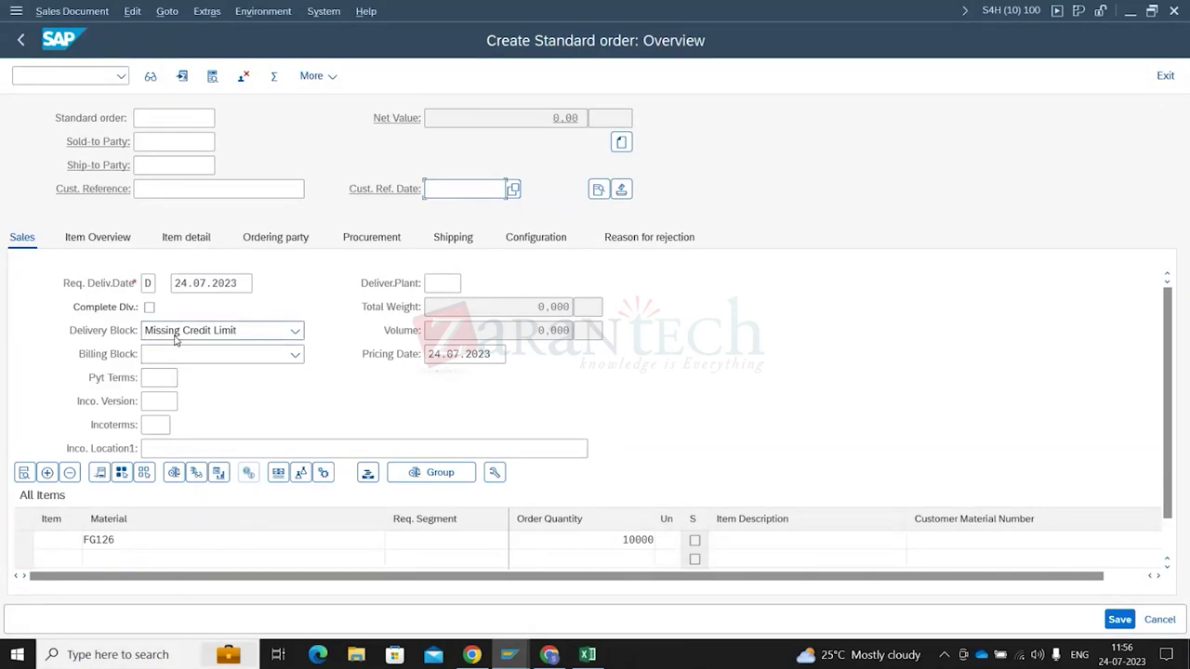
{"action": "left_click", "coordinate": [206, 283]}
{"action": "key", "text": "Return"}
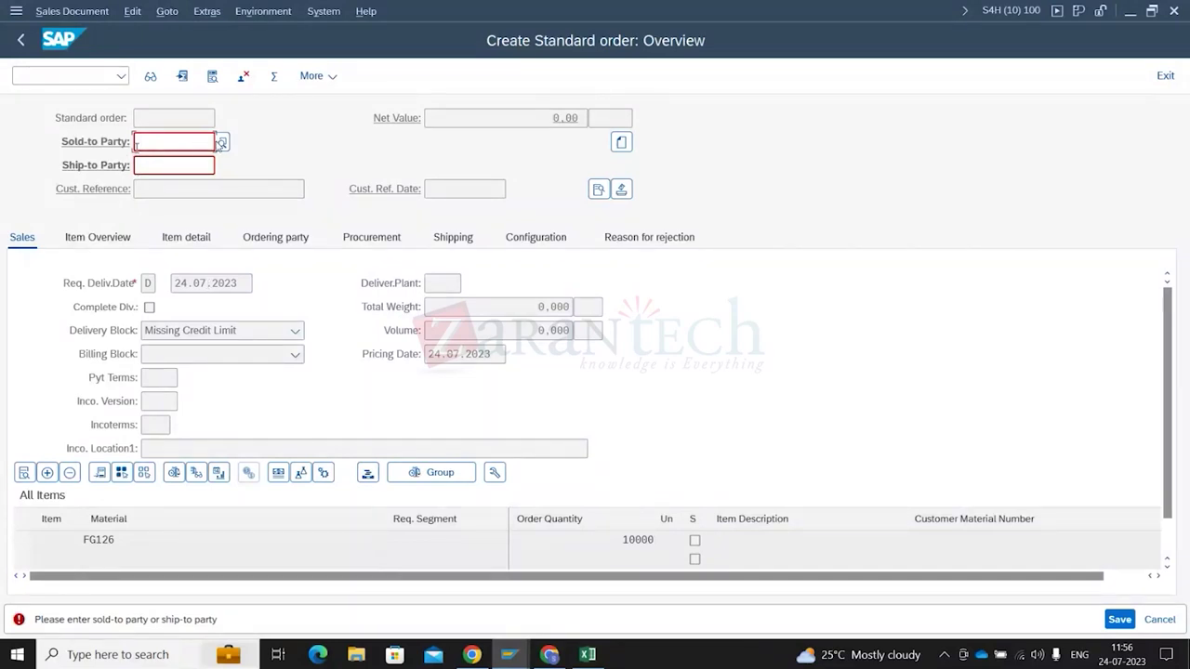
Select customer MDG BUPA COPY in Walldorf as sold-to party and try FG126 as the ship-to party
{"action": "left_click", "coordinate": [224, 142]}
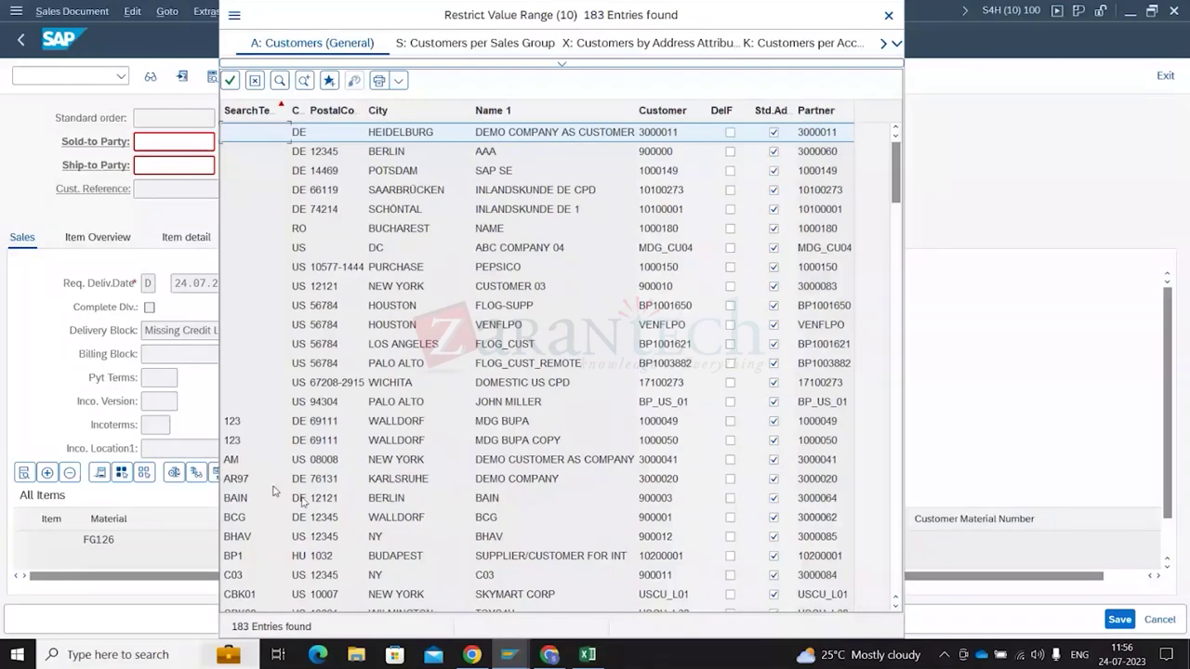
{"action": "double_click", "coordinate": [309, 440]}
{"action": "key", "text": "Tab"}
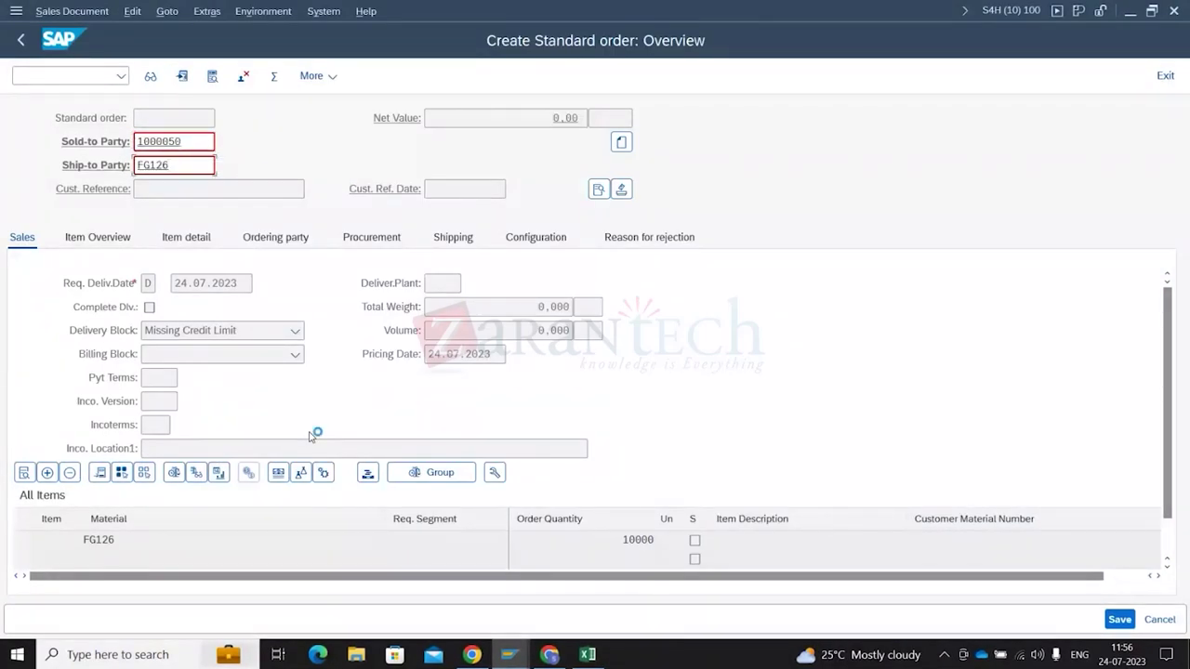
{"action": "key", "text": "Return"}
{"action": "key", "text": "Return"}
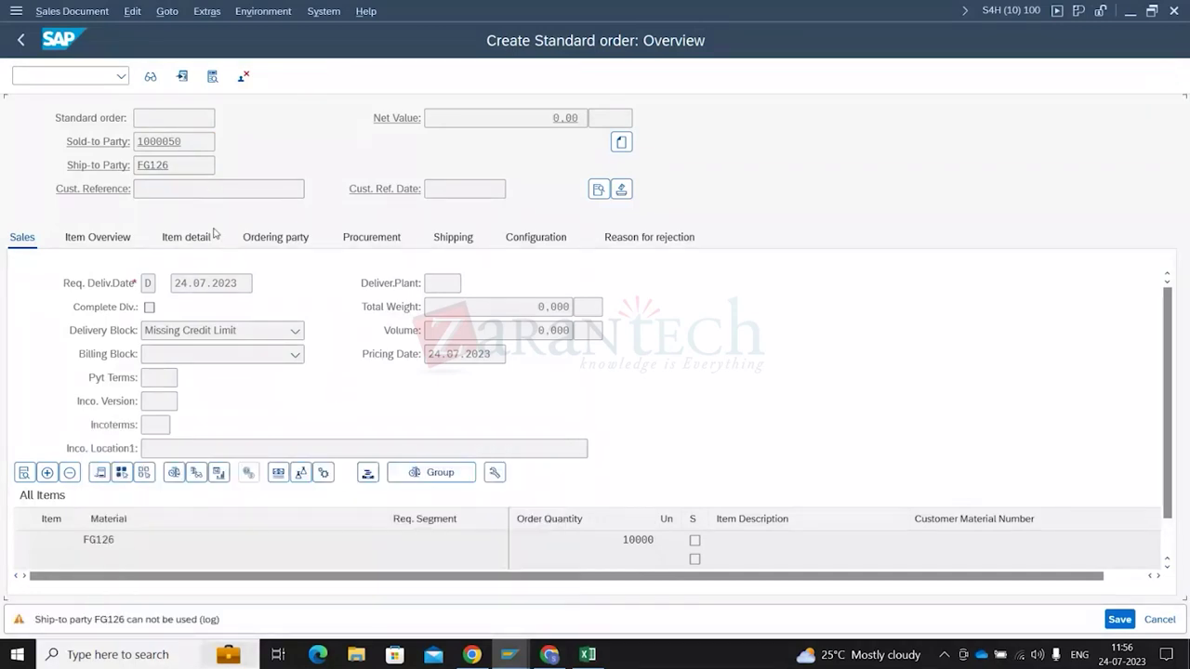
Enter the sold-to party's customer number as the ship-to party and acknowledge the sales area information
{"action": "key", "text": "Tab"}
{"action": "type", "text": "1000050"}
{"action": "key", "text": "Return"}
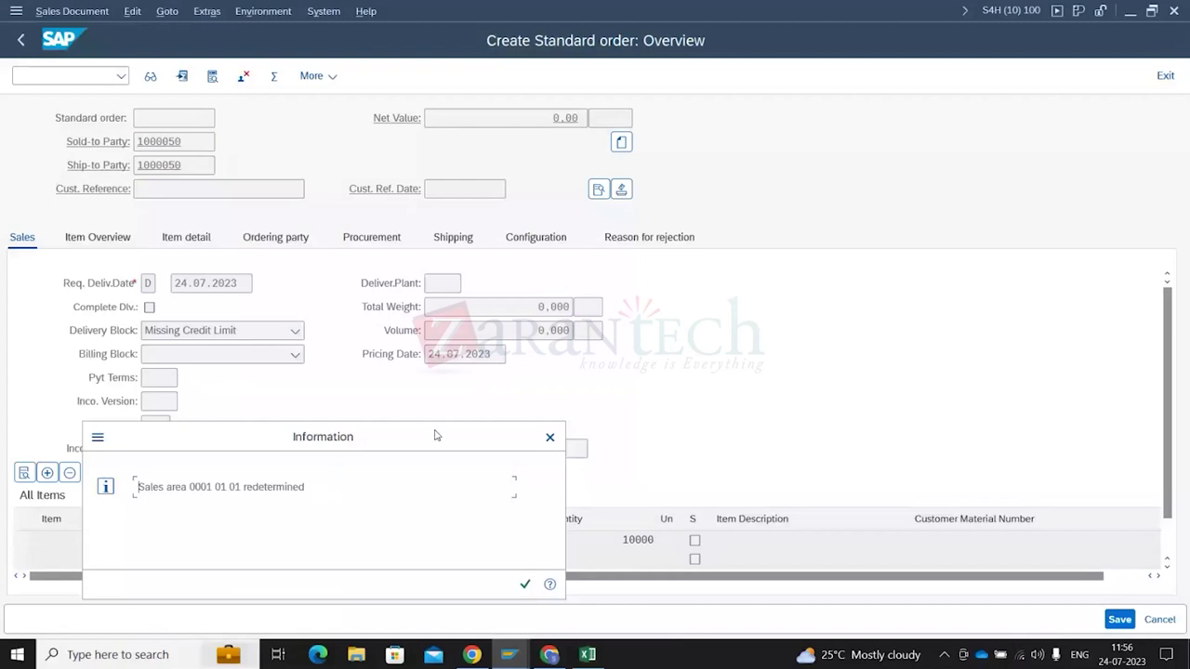
{"action": "key", "text": "Return"}
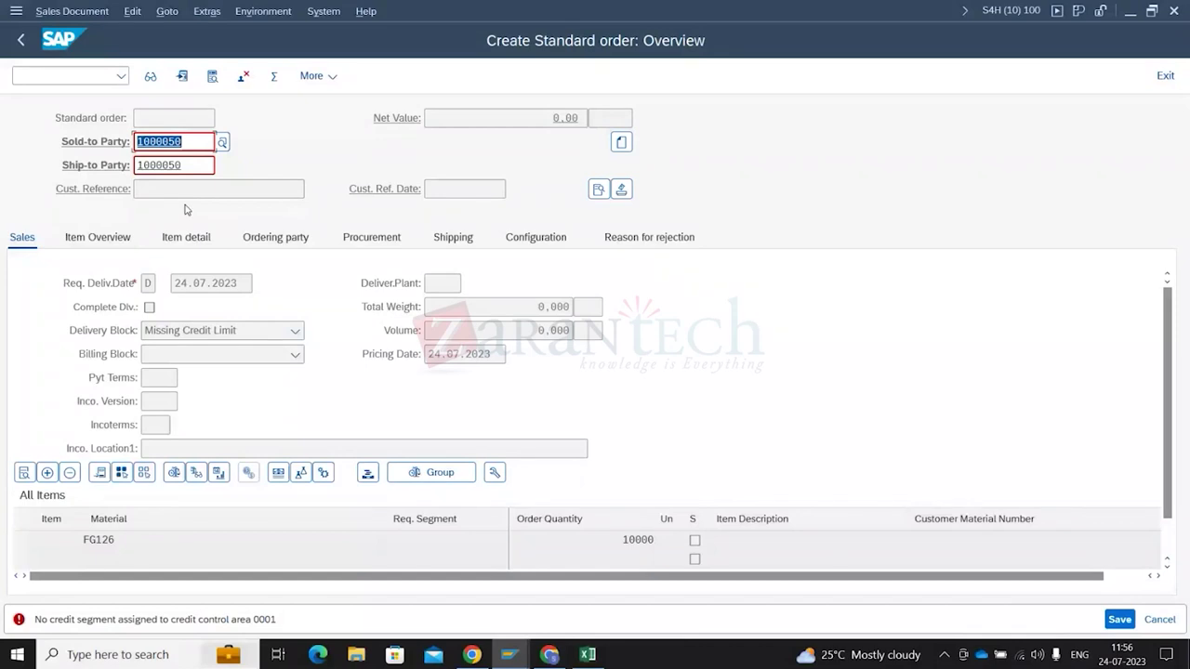
Resubmit the order with the current customer, and clear both the sold-to party and the ship-to party
{"action": "key", "text": "Return"}
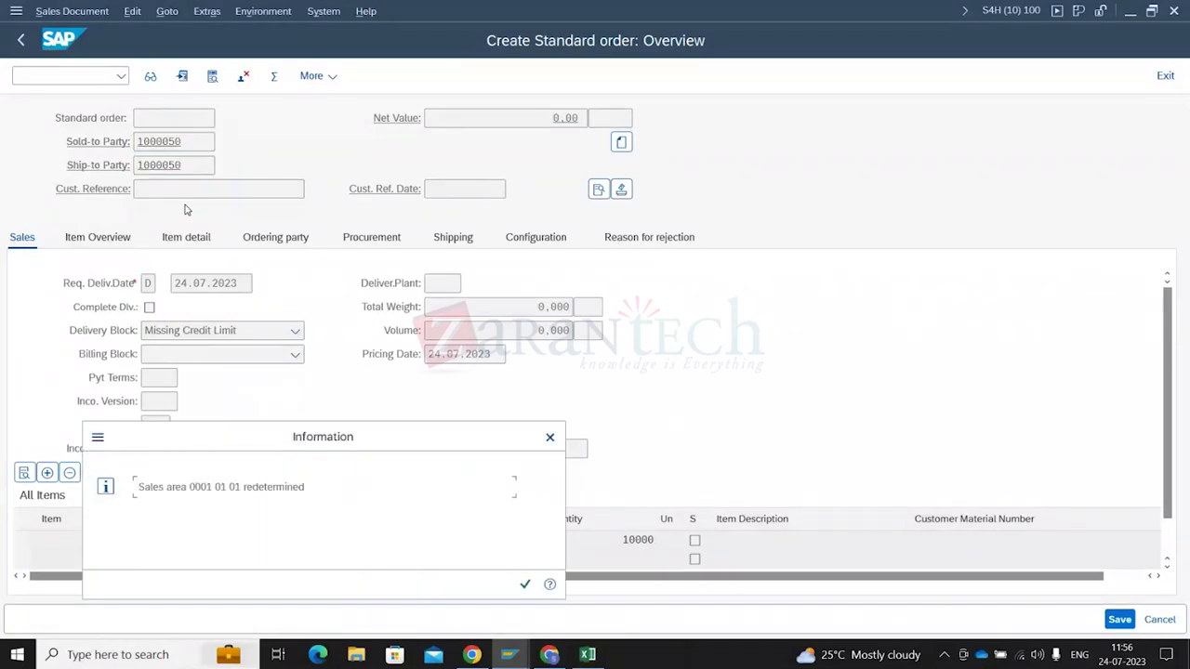
{"action": "key", "text": "Return"}
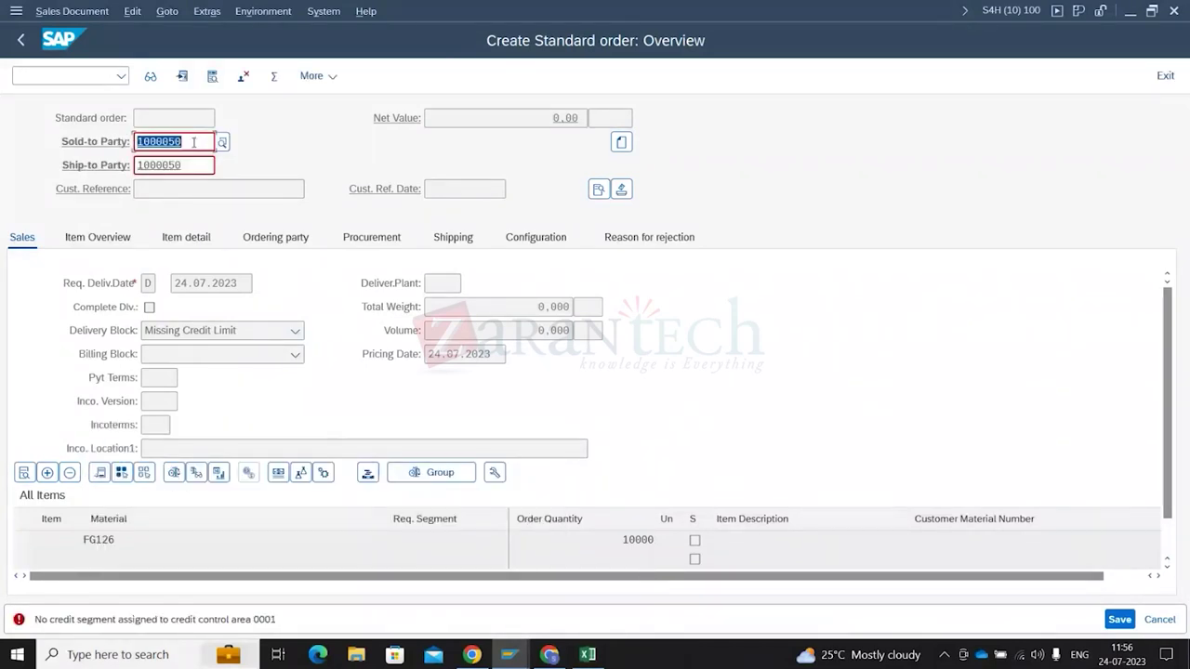
{"action": "key", "text": "Delete"}
{"action": "key", "text": "Tab"}
{"action": "key", "text": "Delete"}
{"action": "key", "text": "Return"}
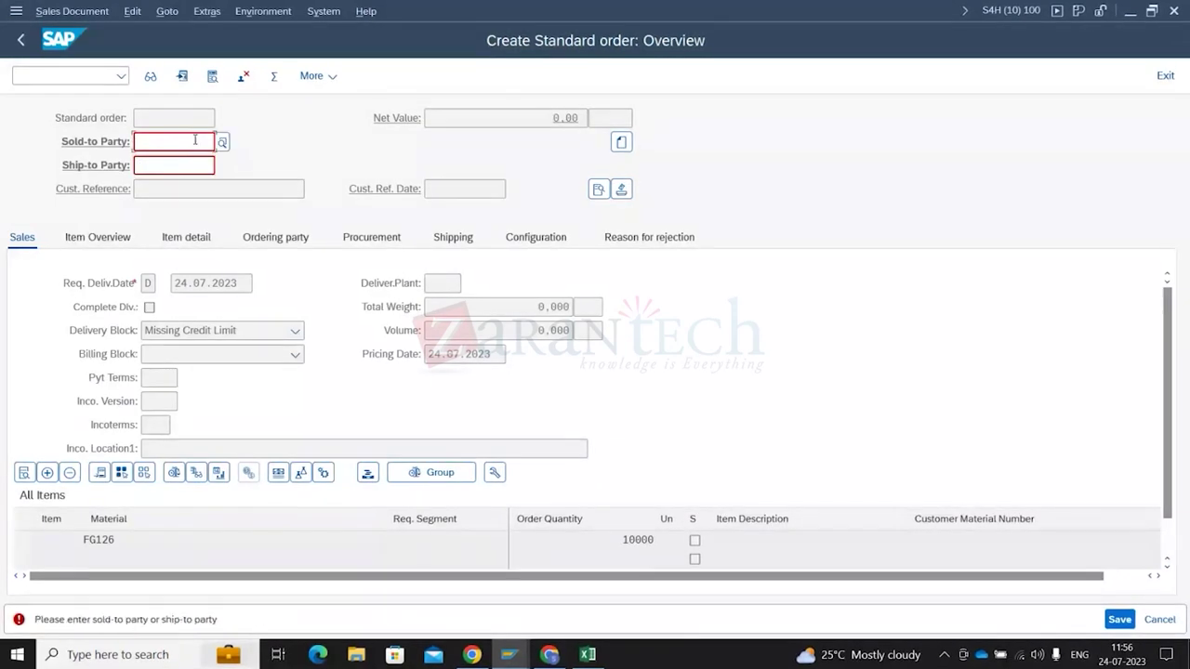
Try the New York customer TEST BP FOR CREDIT RATING as sold-to party, and clear both party fields
{"action": "left_click", "coordinate": [223, 144]}
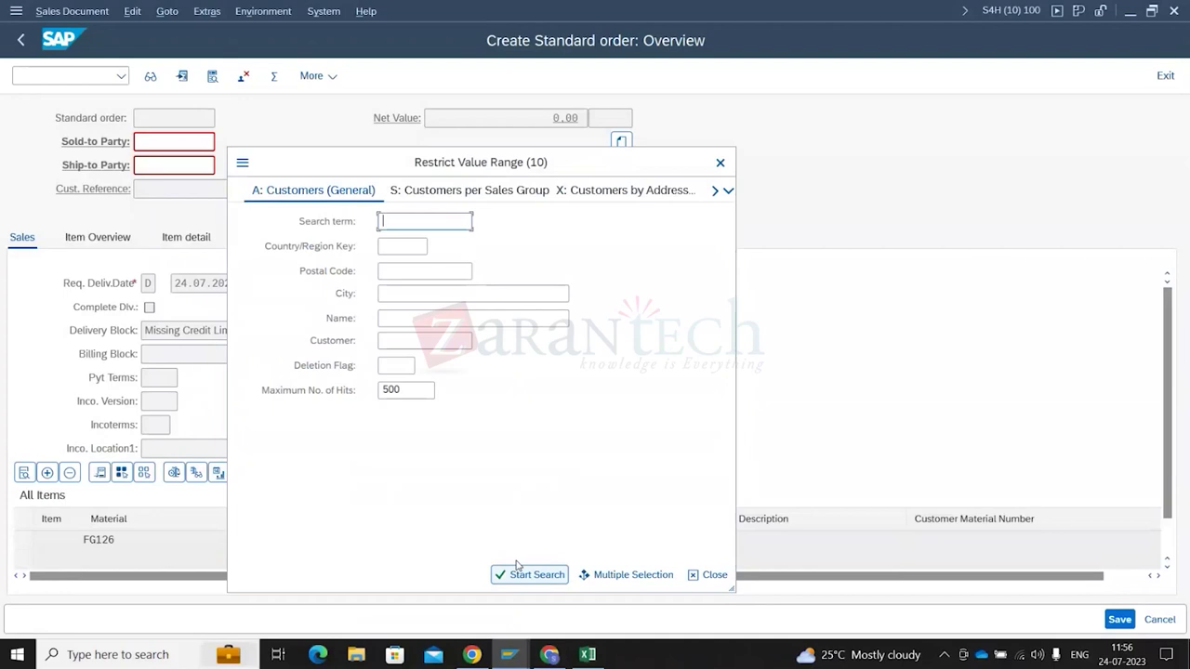
{"action": "left_click", "coordinate": [522, 573]}
{"action": "left_click", "coordinate": [524, 576]}
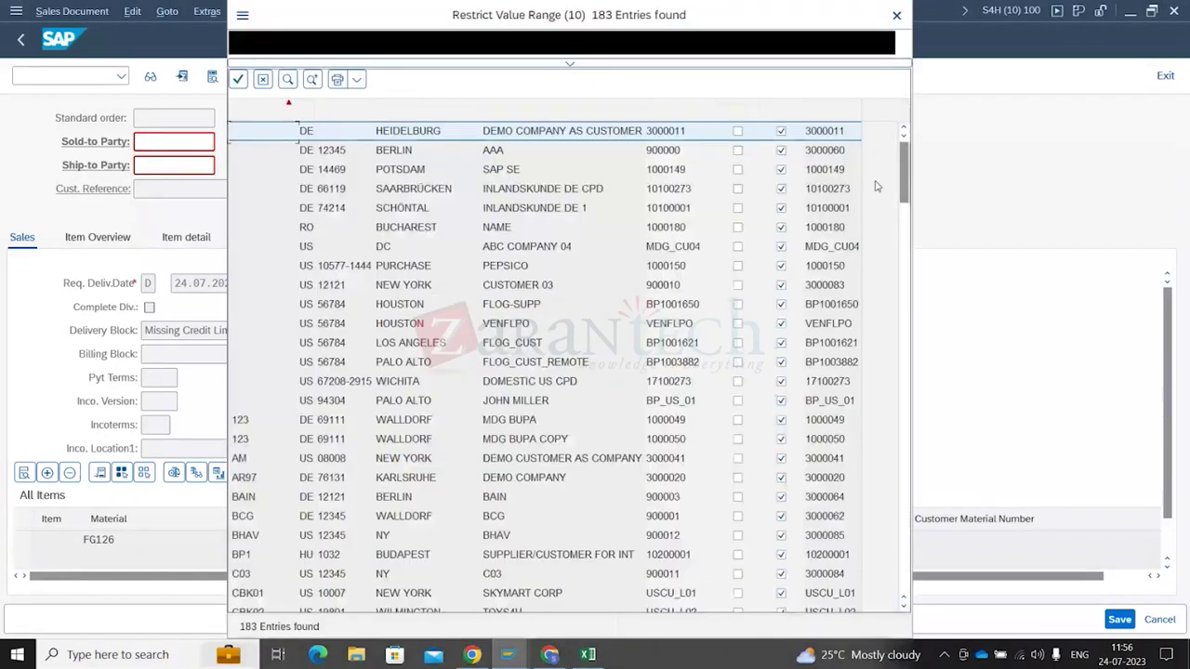
{"action": "left_click_drag", "start_coordinate": [905, 167], "coordinate": [905, 576]}
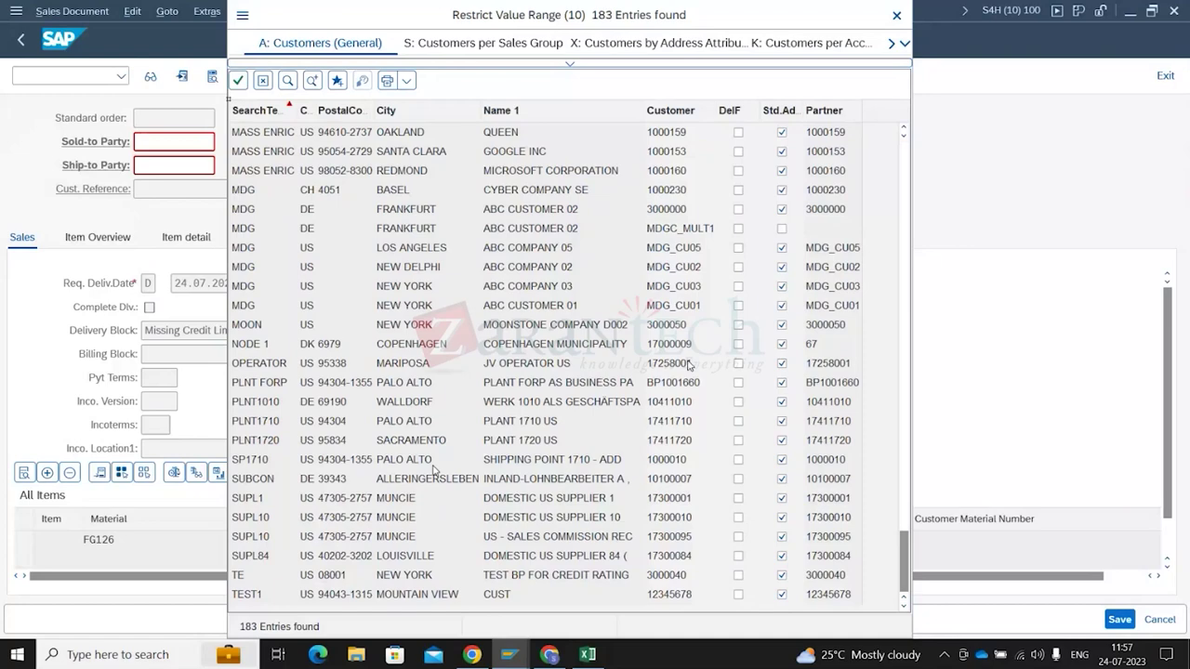
{"action": "double_click", "coordinate": [405, 577]}
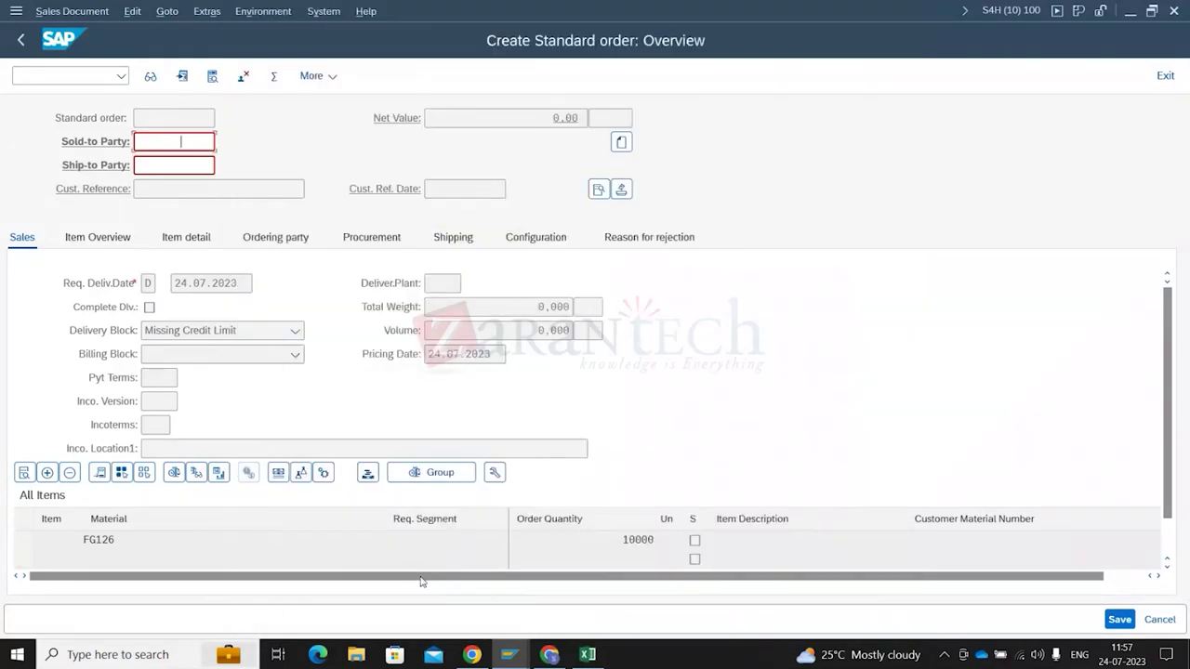
{"action": "key", "text": "Return"}
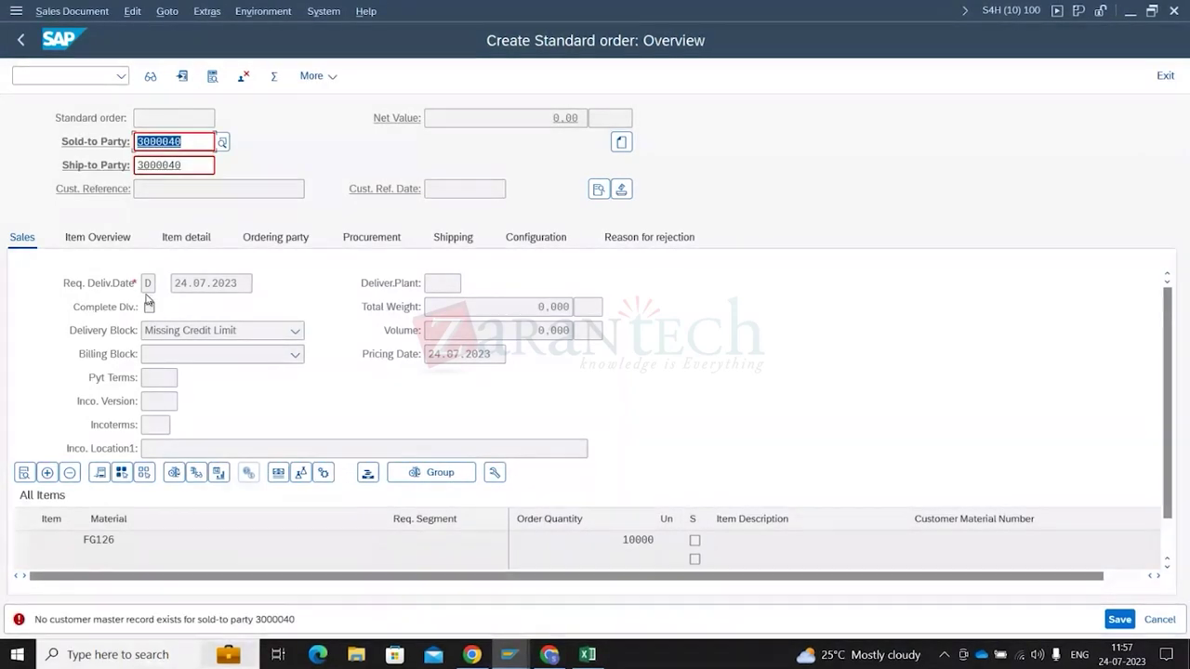
{"action": "key", "text": "Delete"}
{"action": "key", "text": "Tab"}
{"action": "key", "text": "Delete"}
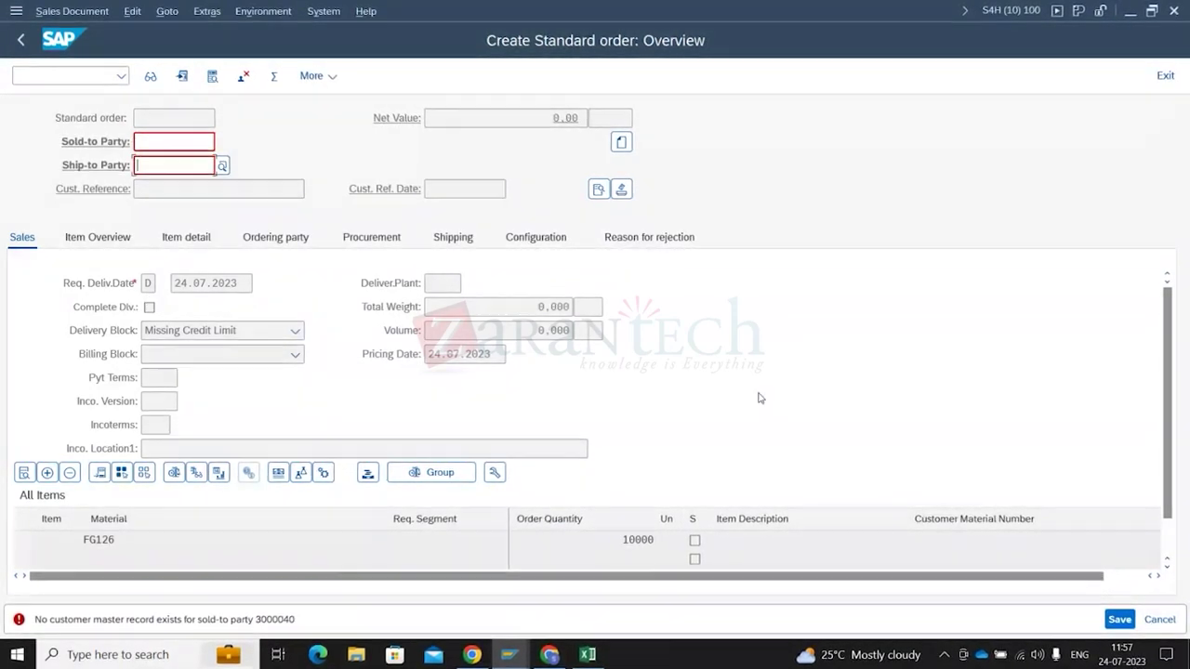
Switch to the Chrome browser and search Google for "jabra evolve2 65 Bluetooth"
{"action": "mouse_move", "coordinate": [476, 657]}
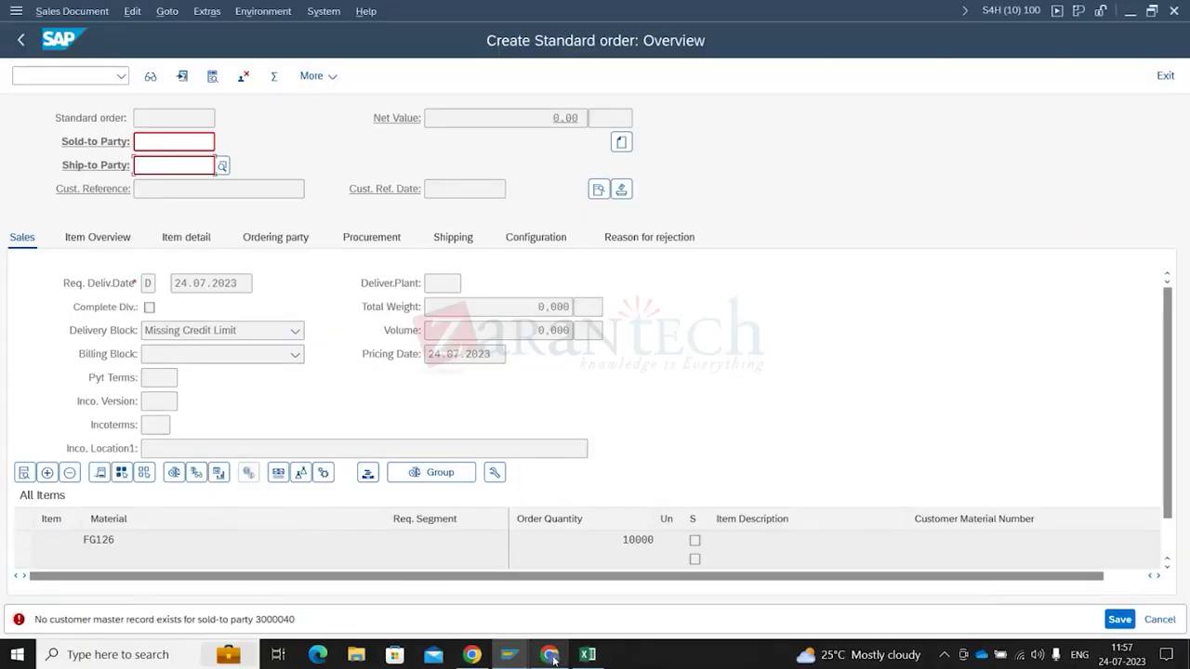
{"action": "left_click", "coordinate": [553, 657]}
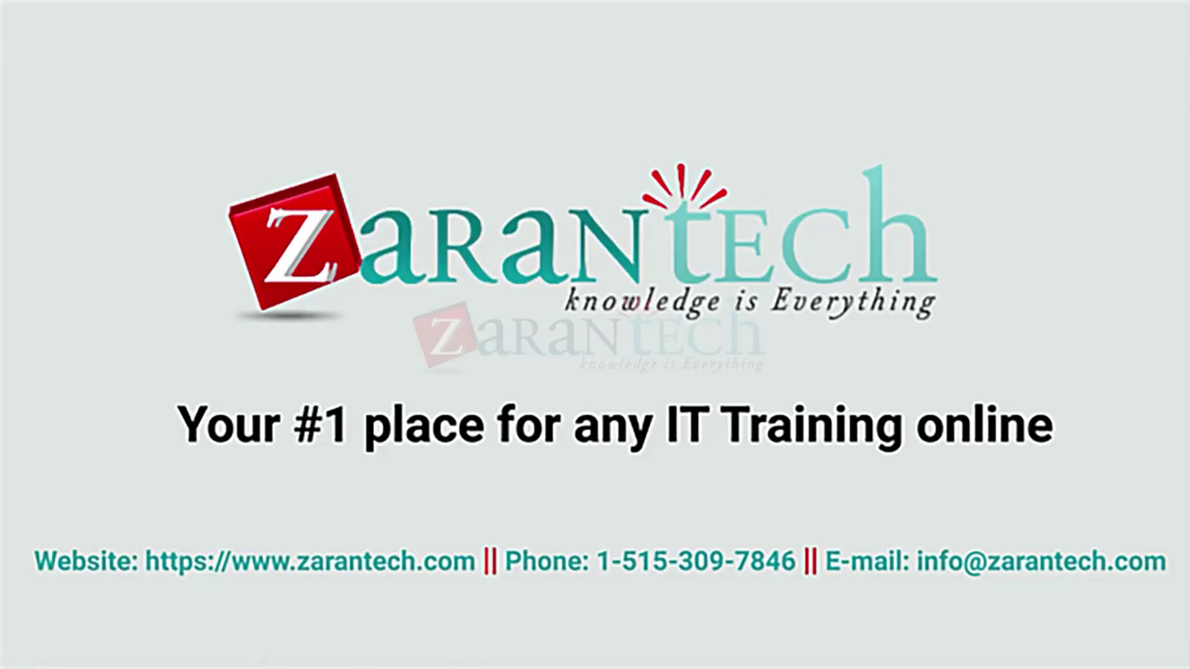
{"action": "type", "text": "abra Evolve"}
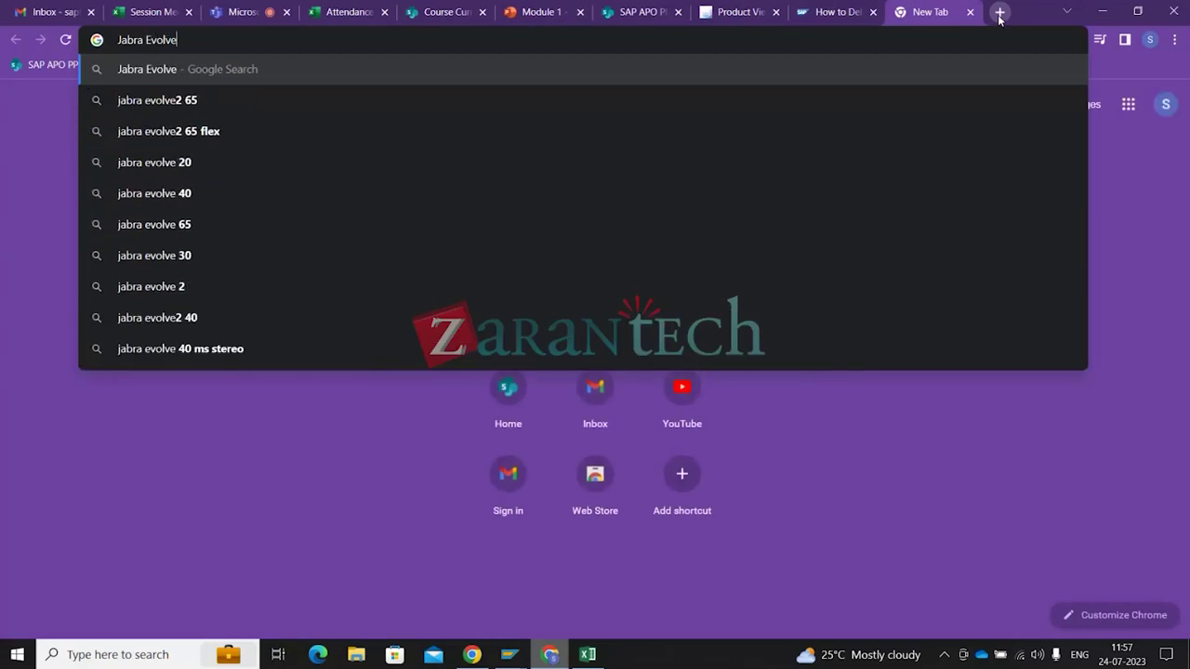
{"action": "key", "text": "Down"}
{"action": "key", "text": "Return"}
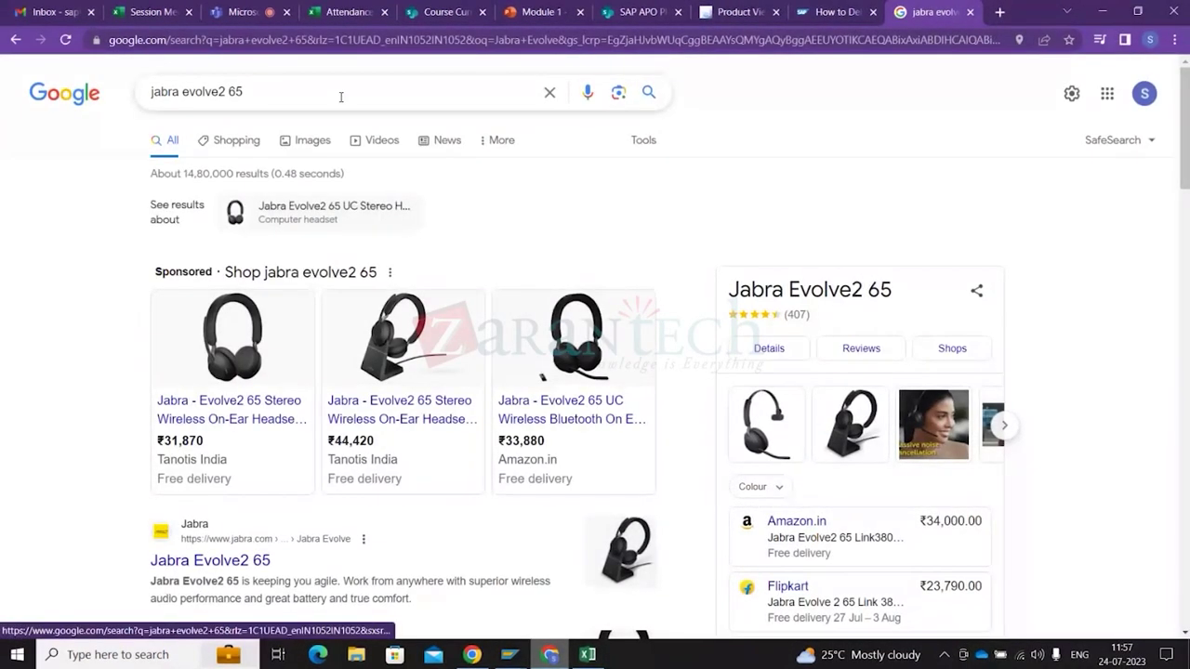
{"action": "left_click", "coordinate": [301, 91]}
{"action": "type", "text": "Bluetooth"}
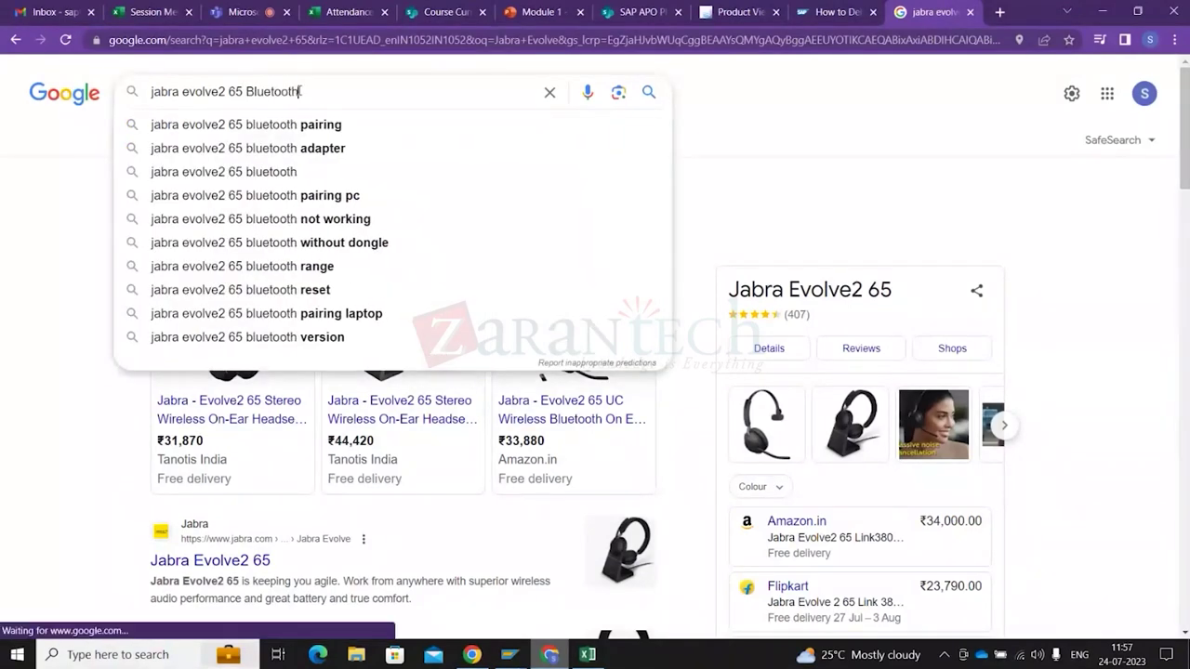
{"action": "key", "text": "Return"}
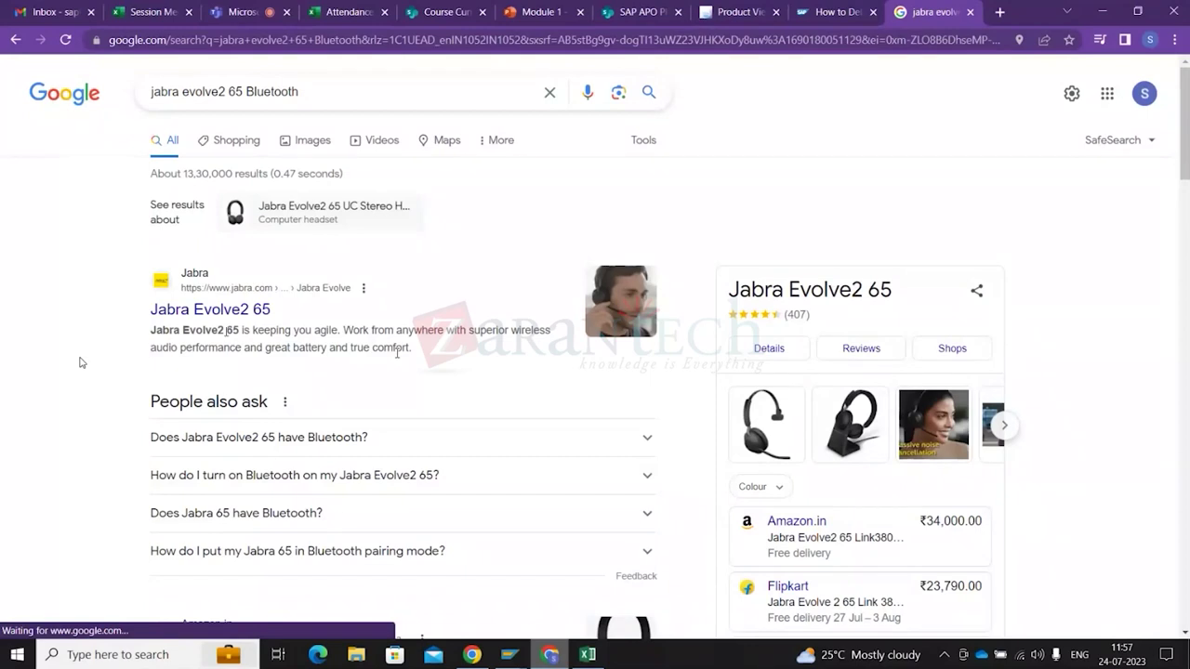
Look over Jabra's Evolve2 65 product page with all cookies allowed, close it and return to the SAP order
{"action": "left_click", "coordinate": [214, 311]}
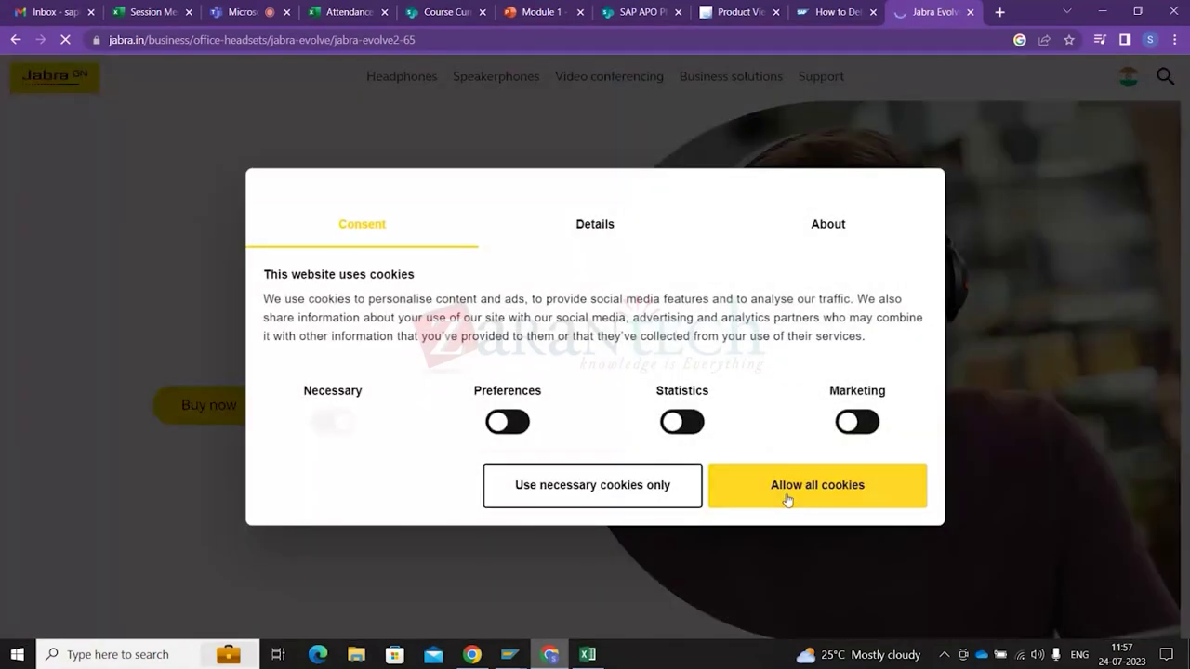
{"action": "left_click", "coordinate": [787, 500]}
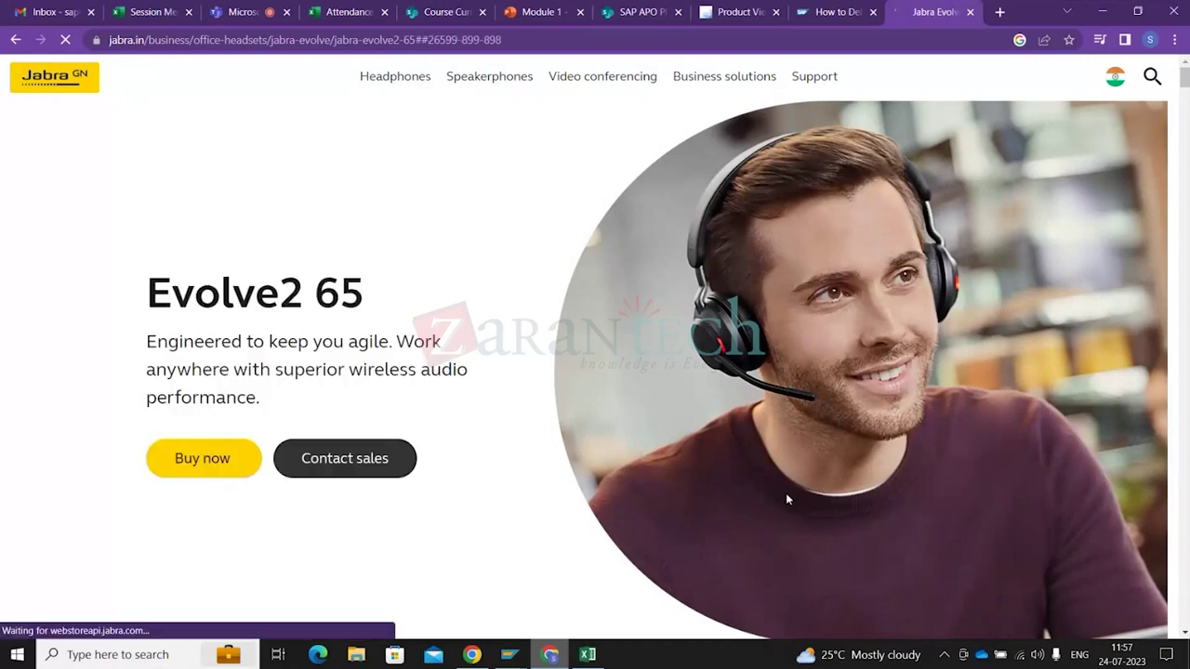
{"action": "scroll", "coordinate": [787, 499], "scroll_direction": "down", "scroll_amount": 10}
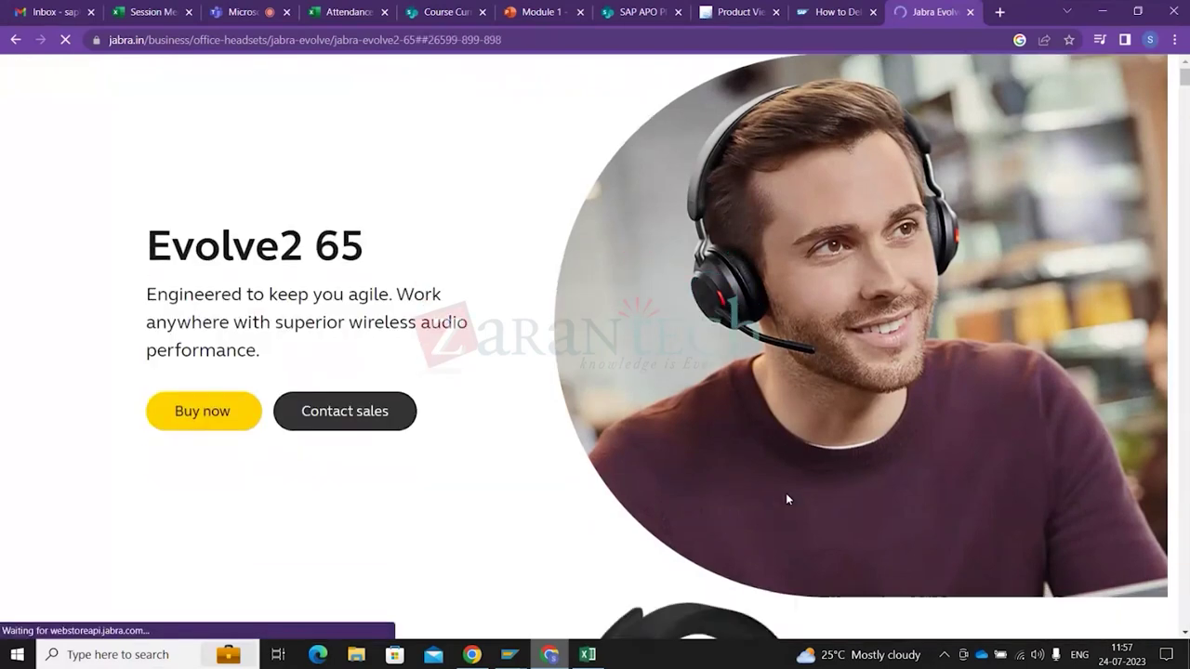
{"action": "scroll", "coordinate": [786, 498], "scroll_direction": "down", "scroll_amount": 5}
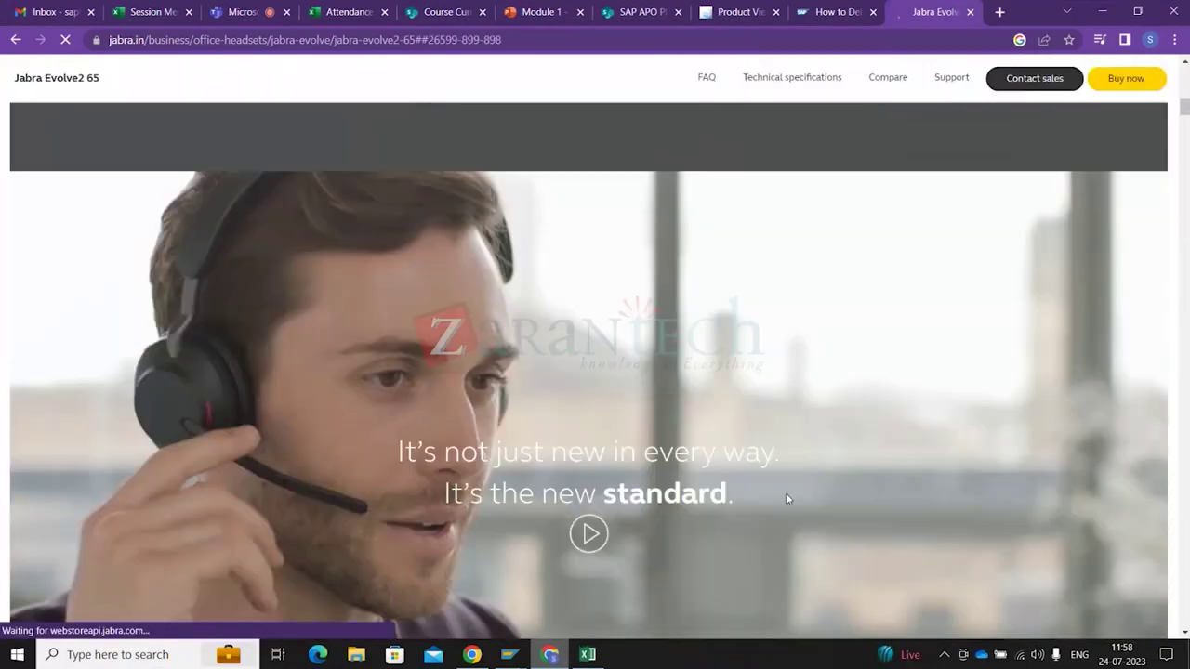
{"action": "scroll", "coordinate": [786, 498], "scroll_direction": "up", "scroll_amount": 5}
{"action": "scroll", "coordinate": [786, 498], "scroll_direction": "up", "scroll_amount": 8}
{"action": "left_click", "coordinate": [970, 16]}
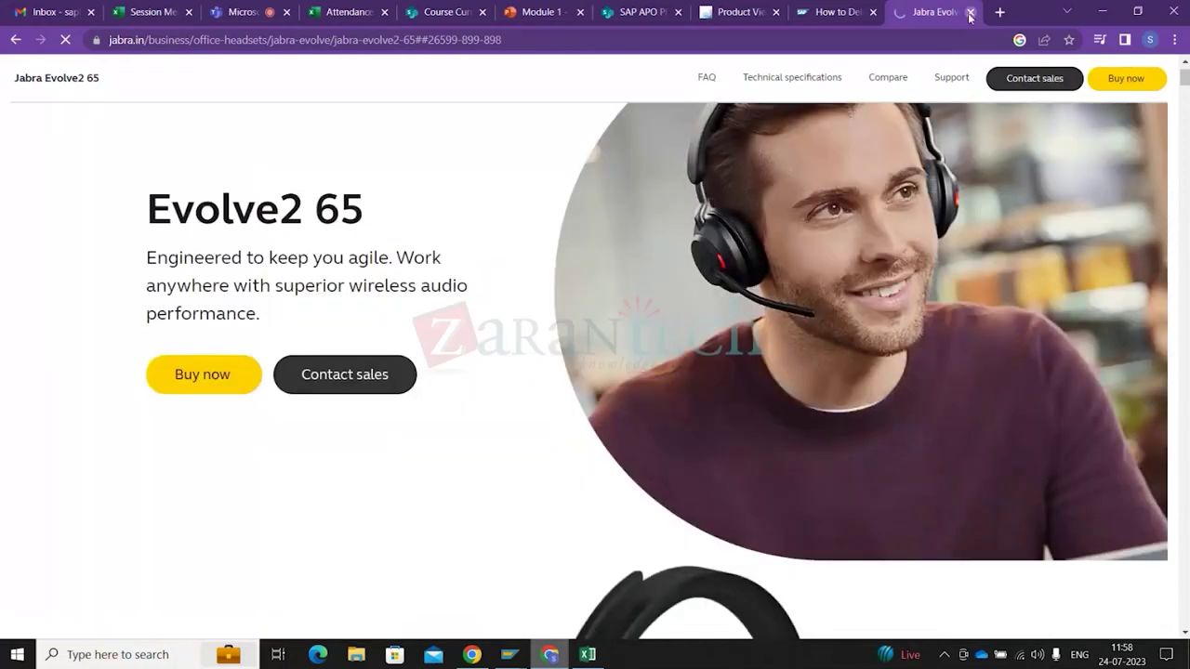
{"action": "key", "text": "alt+Tab"}
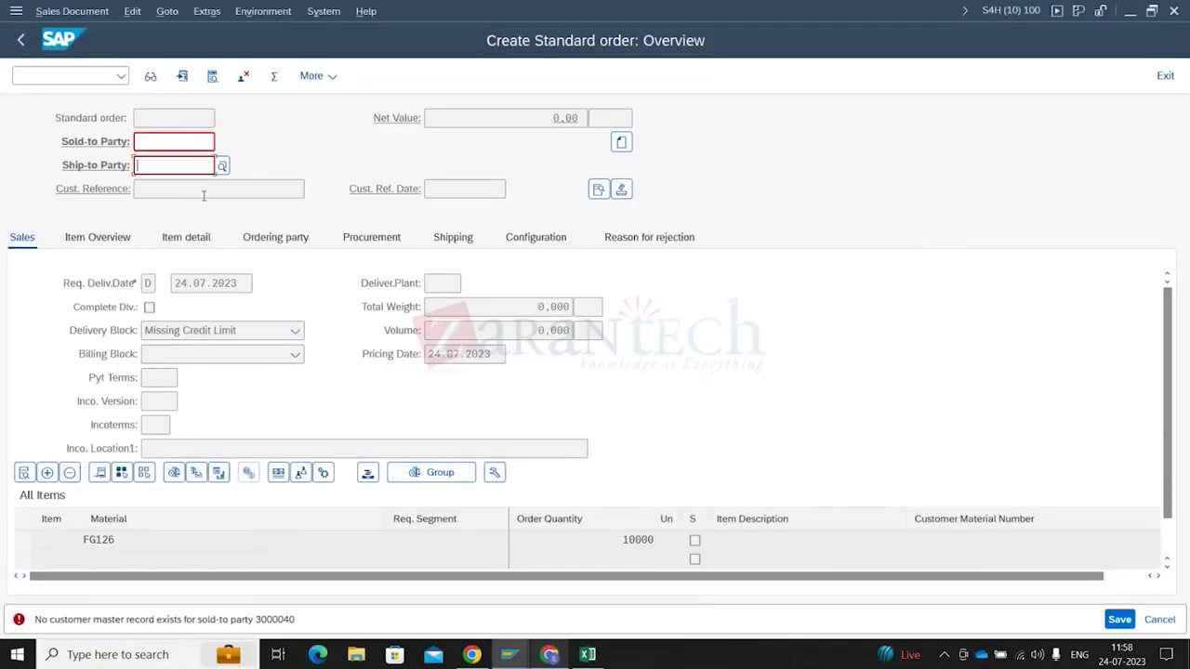
{"action": "left_click", "coordinate": [200, 141]}
{"action": "left_click", "coordinate": [222, 143]}
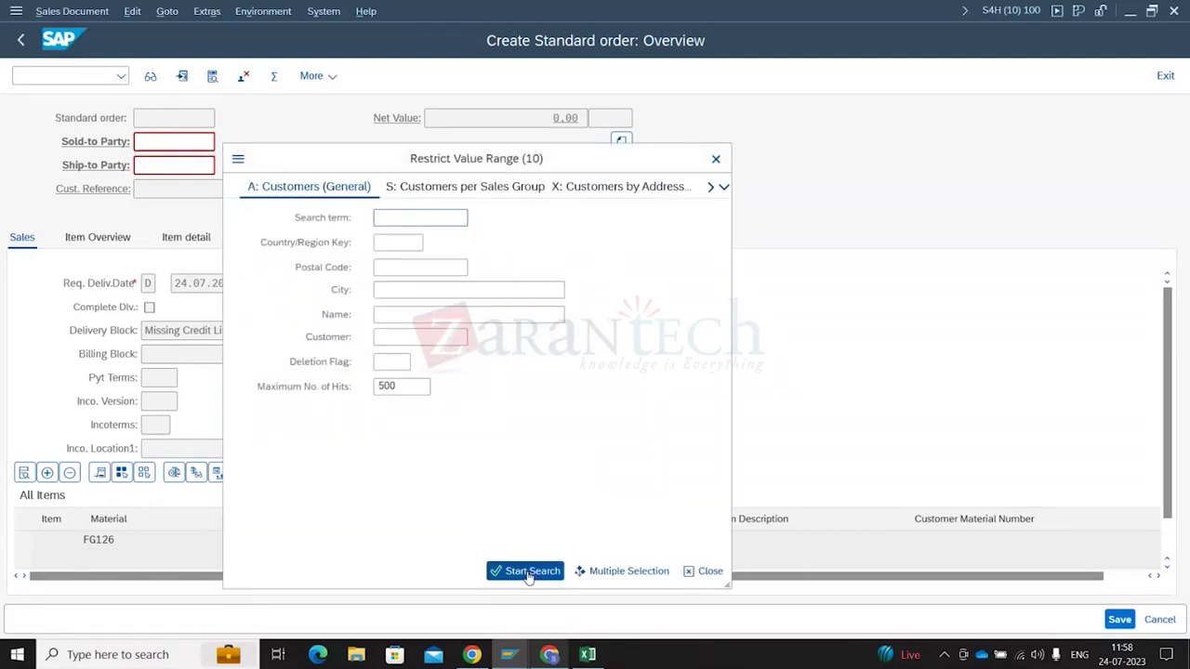
{"action": "left_click", "coordinate": [528, 573]}
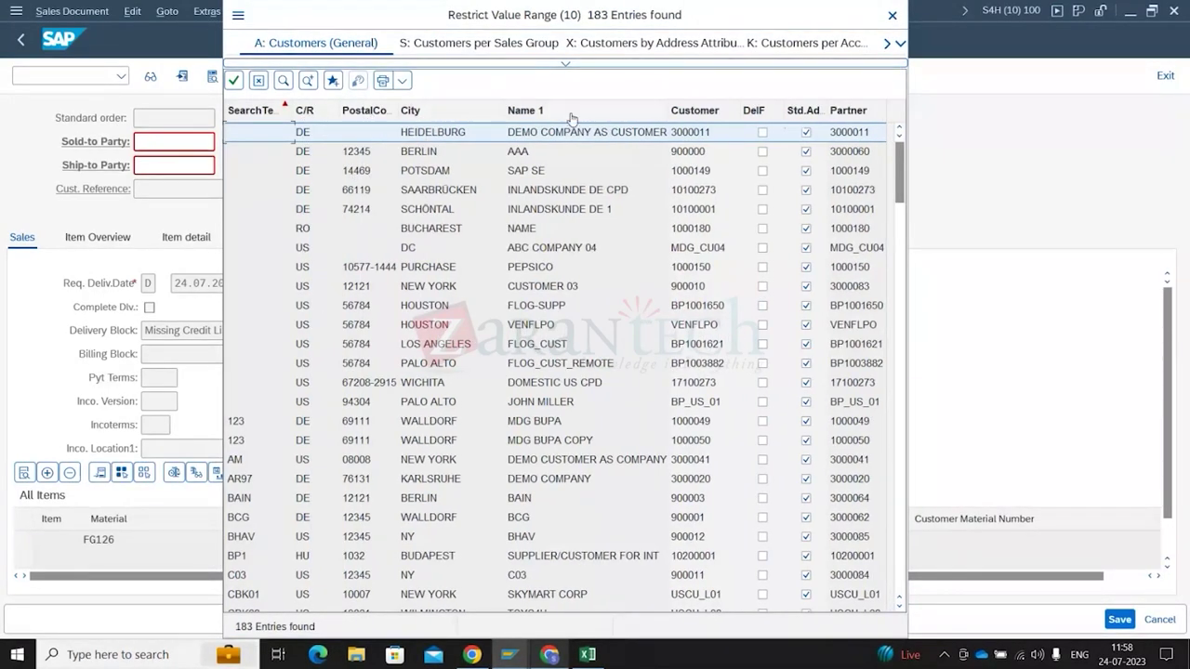
{"action": "key", "text": "Escape"}
Try the Heidelberg customer DEMO COMPANY AS CUSTOMER as sold-to party, and clear both party fields
{"action": "left_click", "coordinate": [222, 143]}
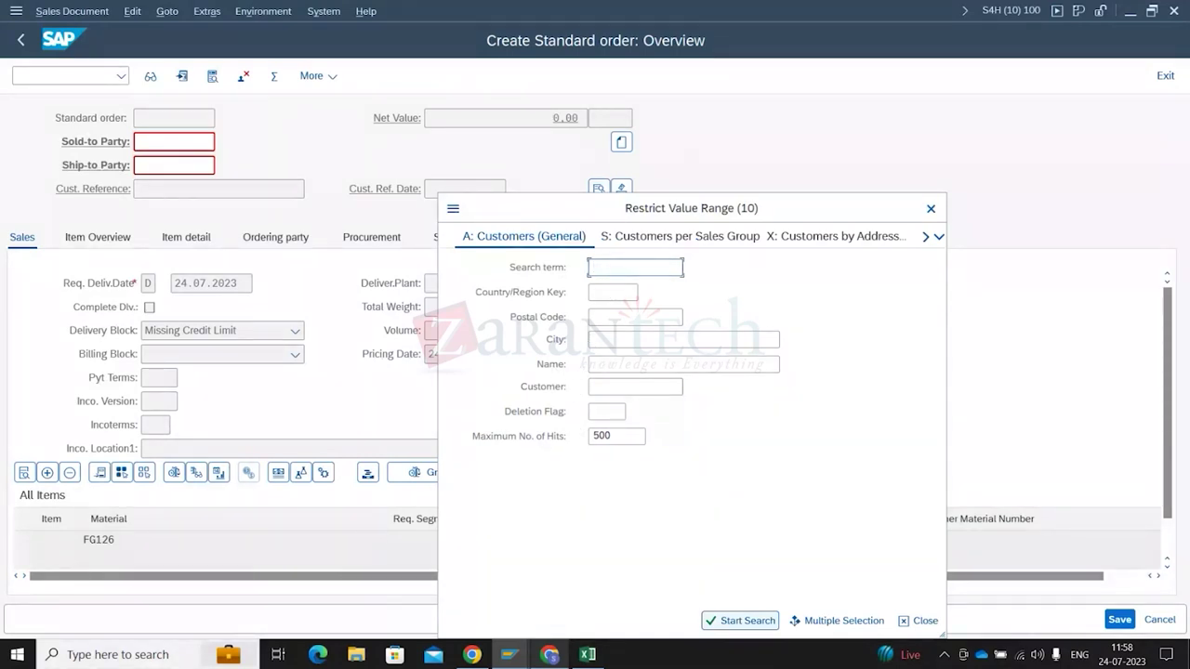
{"action": "left_click", "coordinate": [744, 621]}
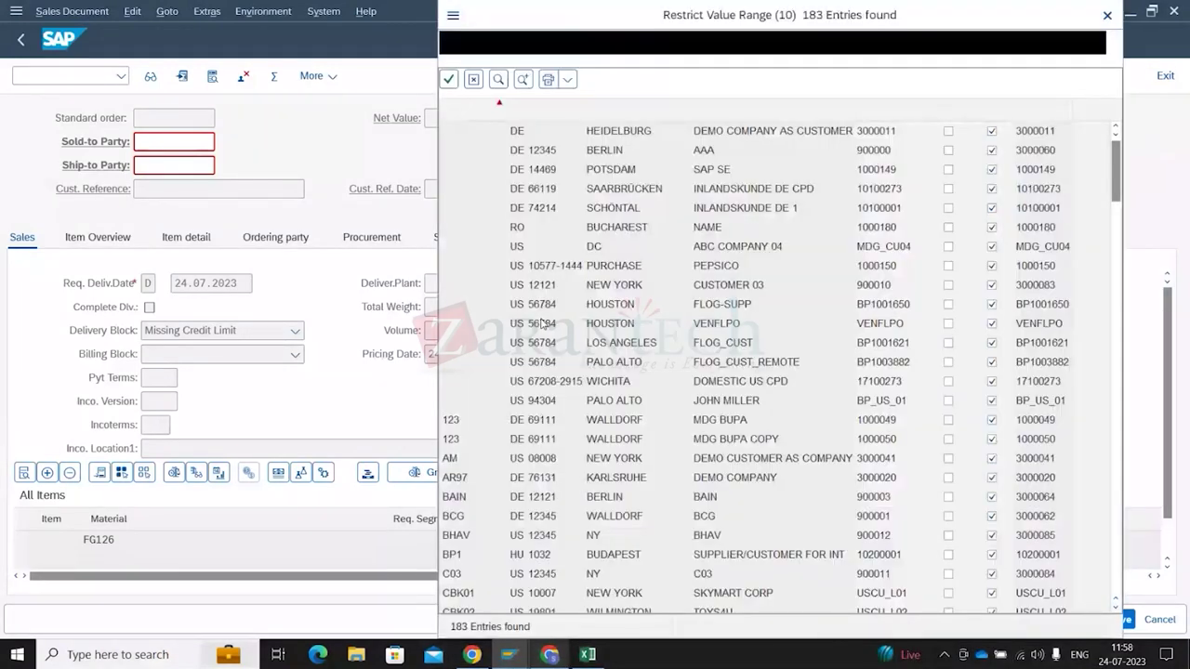
{"action": "scroll", "coordinate": [600, 426], "scroll_direction": "down", "scroll_amount": 5}
{"action": "scroll", "coordinate": [599, 425], "scroll_direction": "down", "scroll_amount": 16}
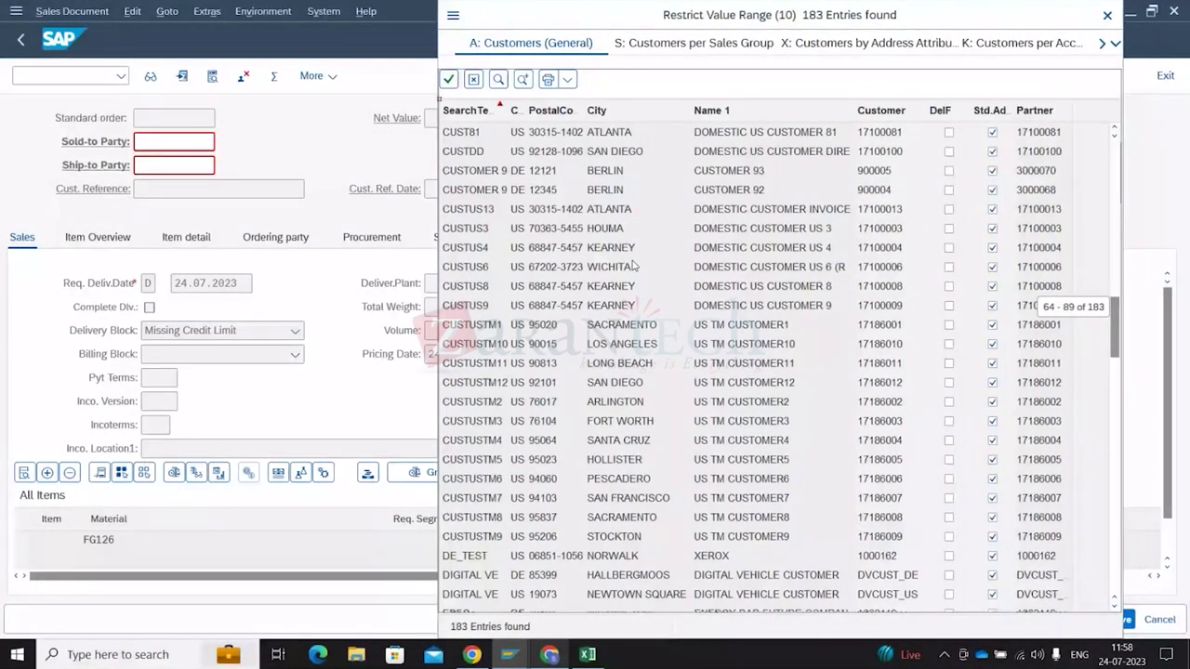
{"action": "scroll", "coordinate": [598, 160], "scroll_direction": "up", "scroll_amount": 20}
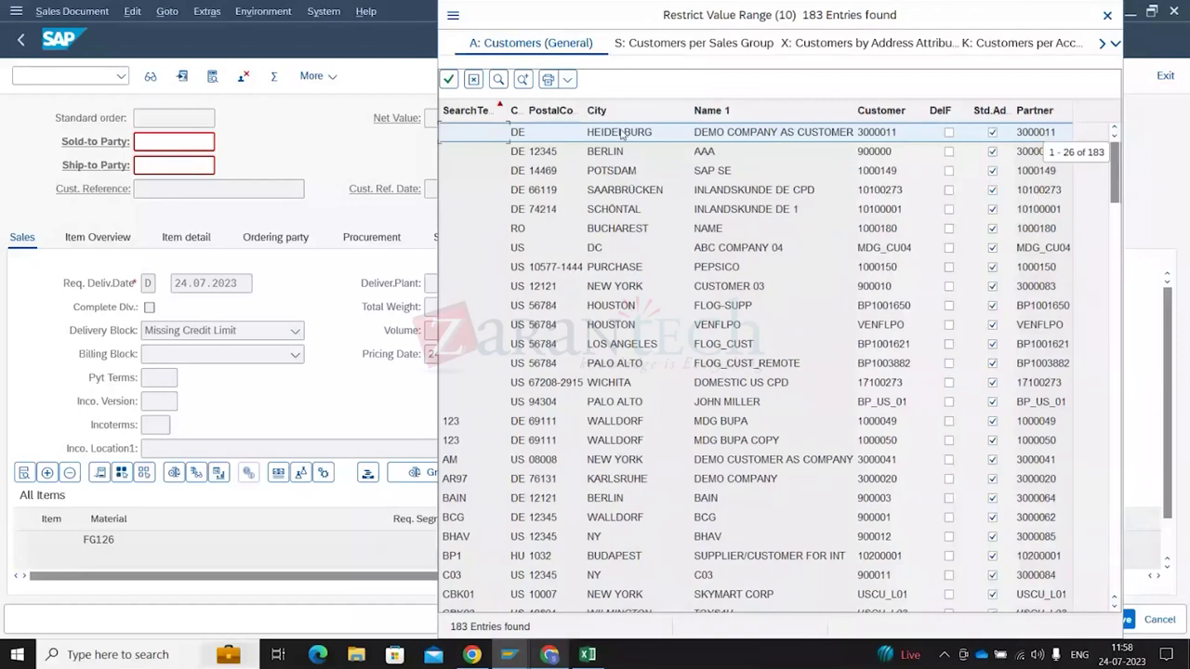
{"action": "double_click", "coordinate": [621, 132]}
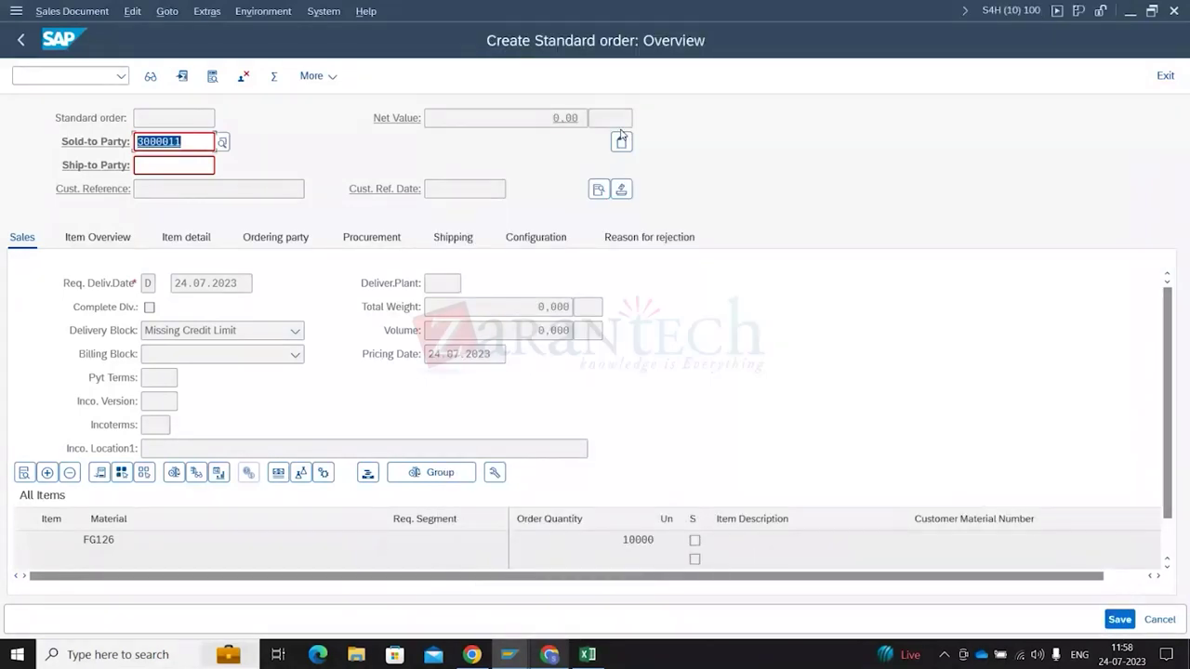
{"action": "key", "text": "Tab"}
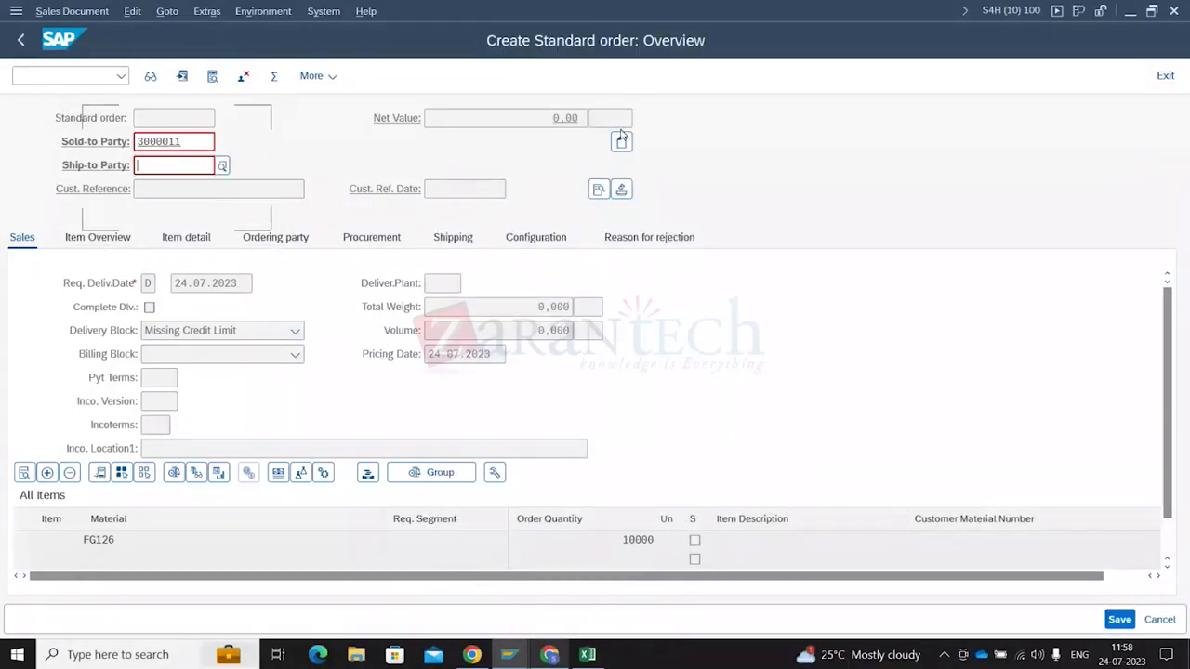
{"action": "key", "text": "Return"}
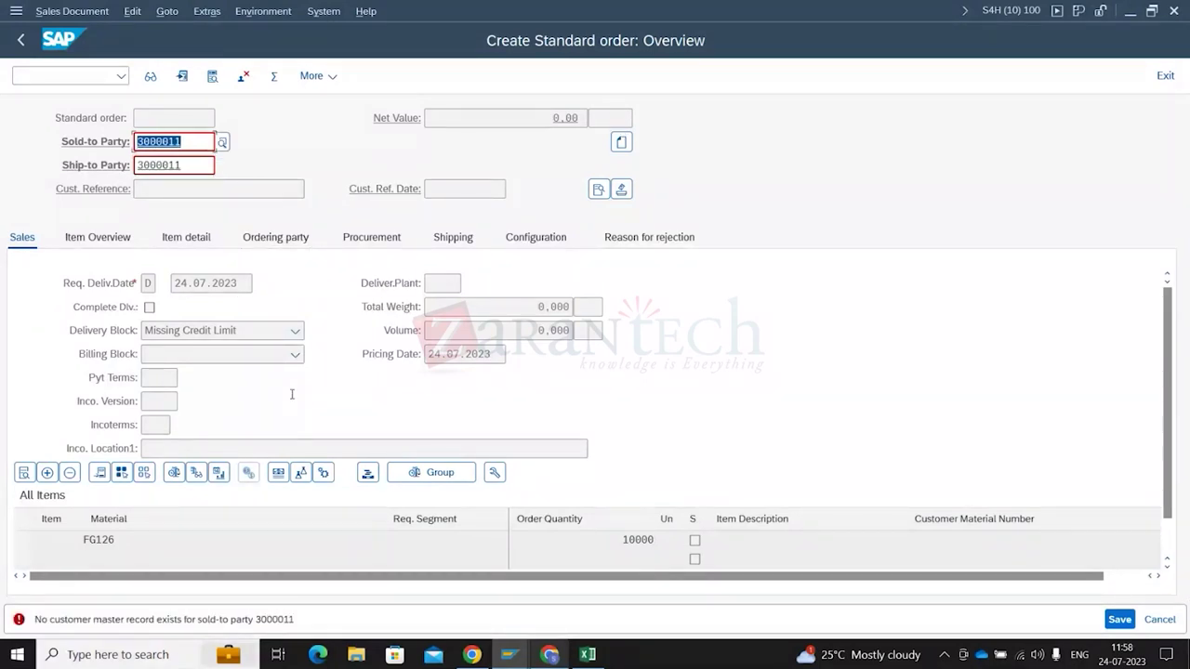
{"action": "key", "text": "Delete"}
{"action": "key", "text": "Tab"}
{"action": "key", "text": "Delete"}
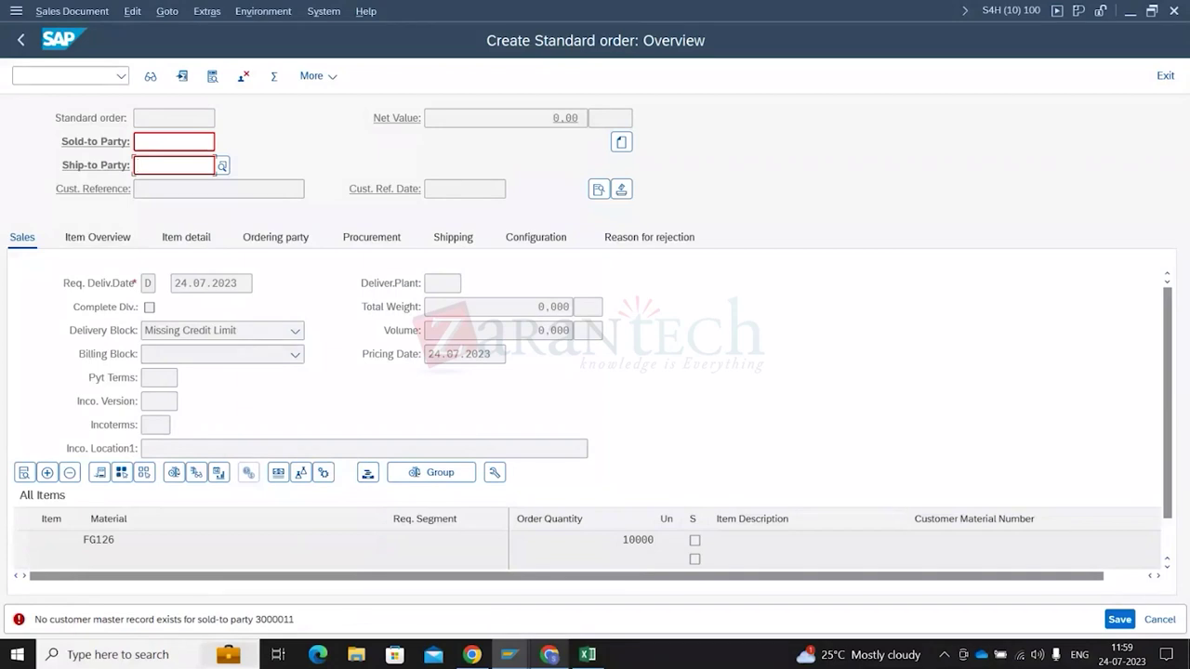
Open the Data Browser in a new session for customer table KNA1
{"action": "left_click", "coordinate": [170, 145]}
{"action": "left_click", "coordinate": [55, 77]}
{"action": "type", "text": "/nva01"}
{"action": "key", "text": "Return"}
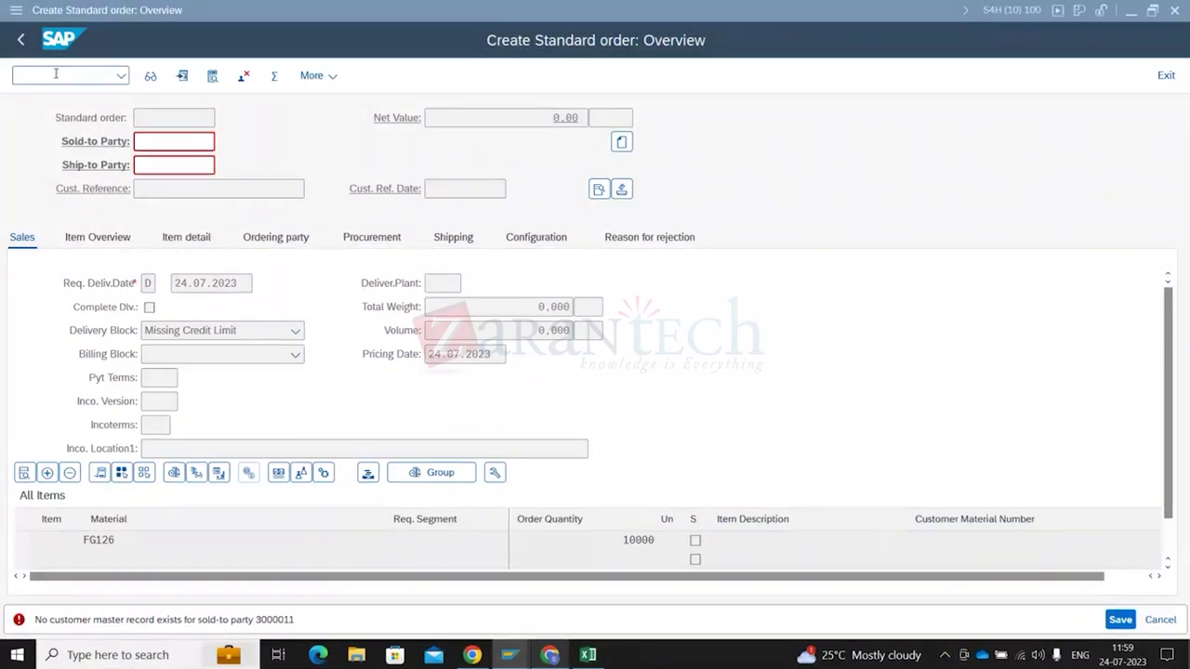
{"action": "type", "text": "KNA1"}
{"action": "key", "text": "Return"}
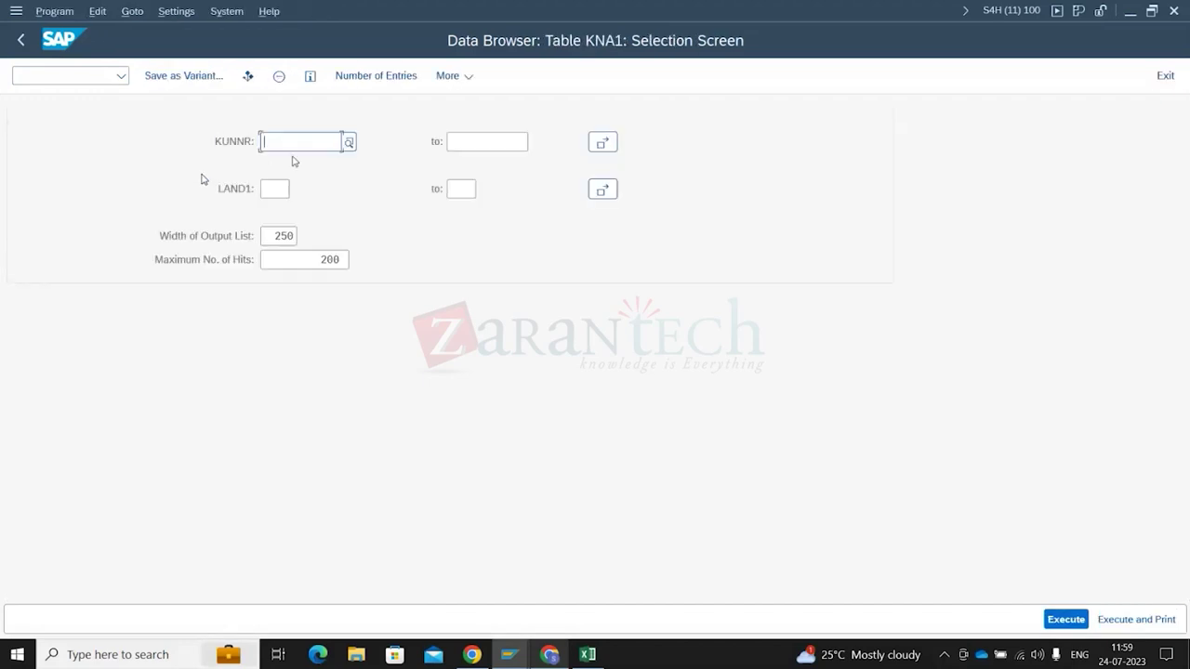
Check the number of entries in table KNA1 and list them without any customer or country restriction
{"action": "left_click", "coordinate": [367, 78]}
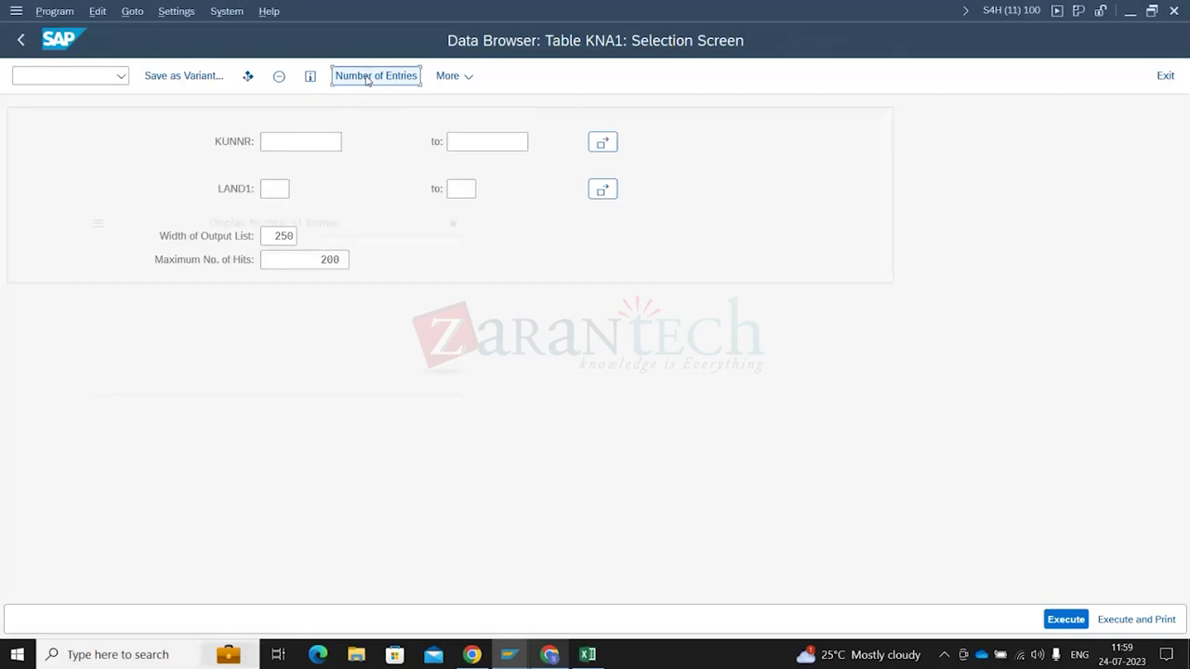
{"action": "left_click", "coordinate": [451, 415]}
{"action": "left_click", "coordinate": [1065, 619]}
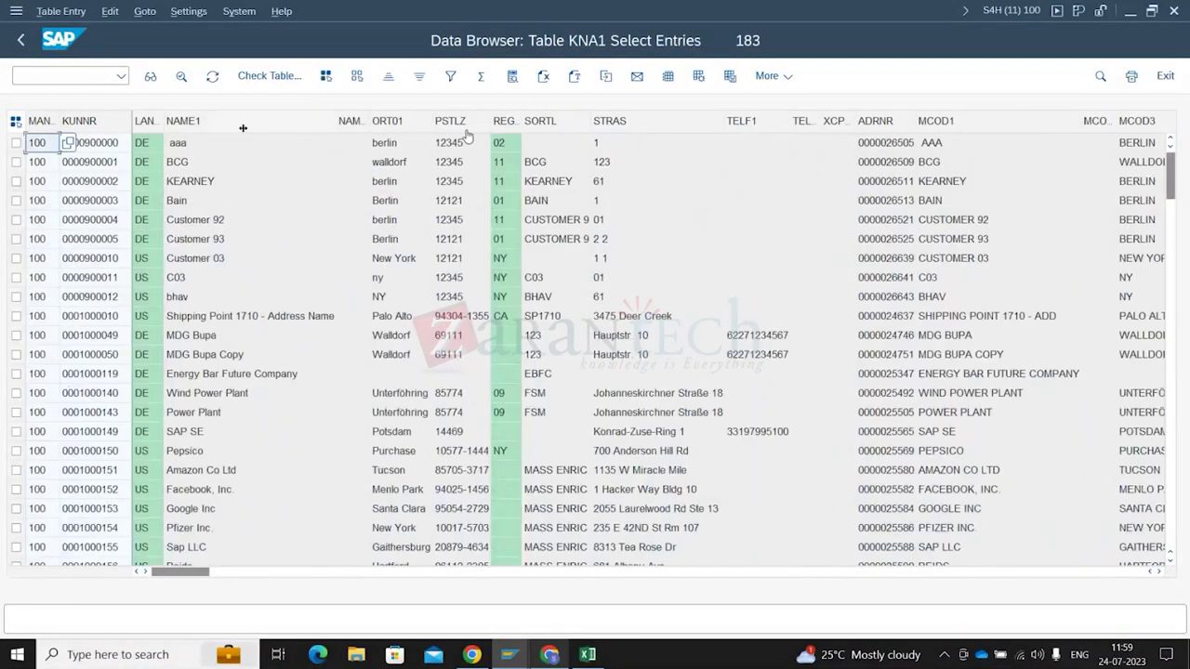
Set the Data Browser user parameters to ALV grid display with field labels as keywords
{"action": "left_click", "coordinate": [189, 11]}
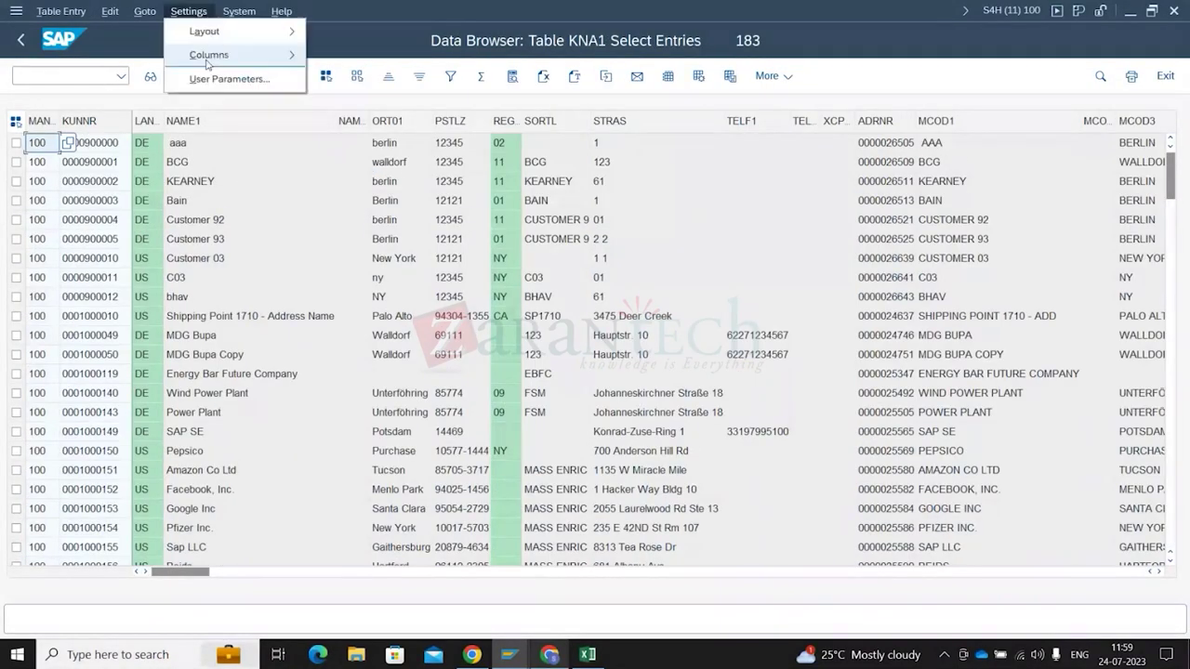
{"action": "left_click", "coordinate": [229, 78]}
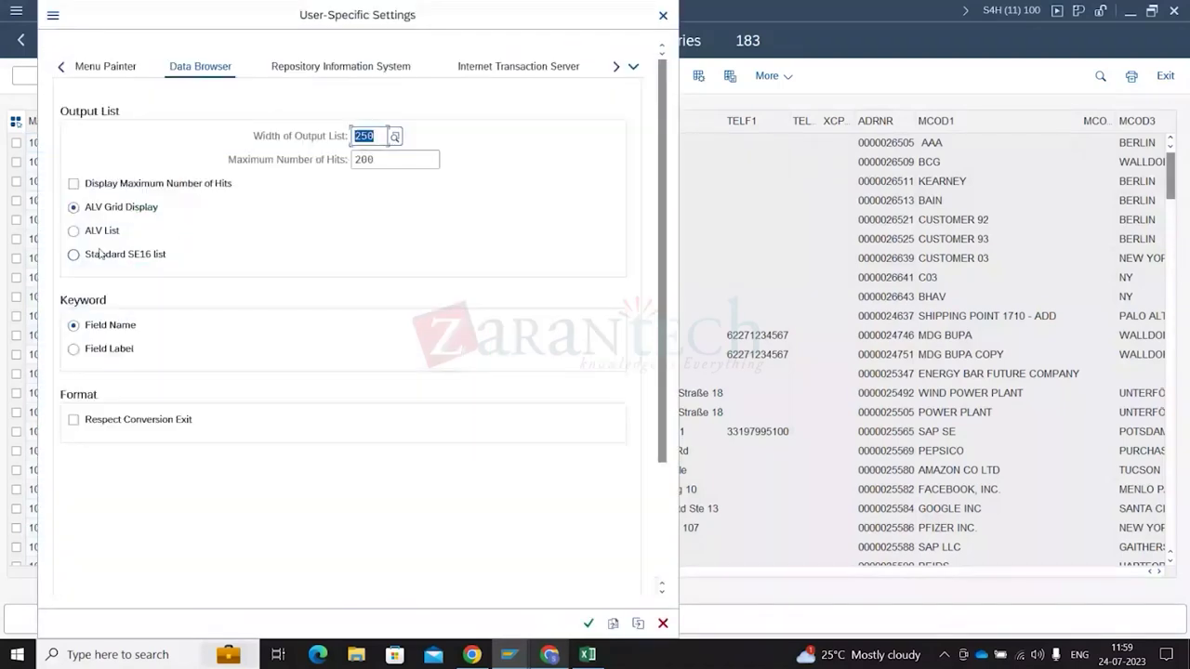
{"action": "left_click", "coordinate": [80, 256]}
{"action": "left_click", "coordinate": [87, 357]}
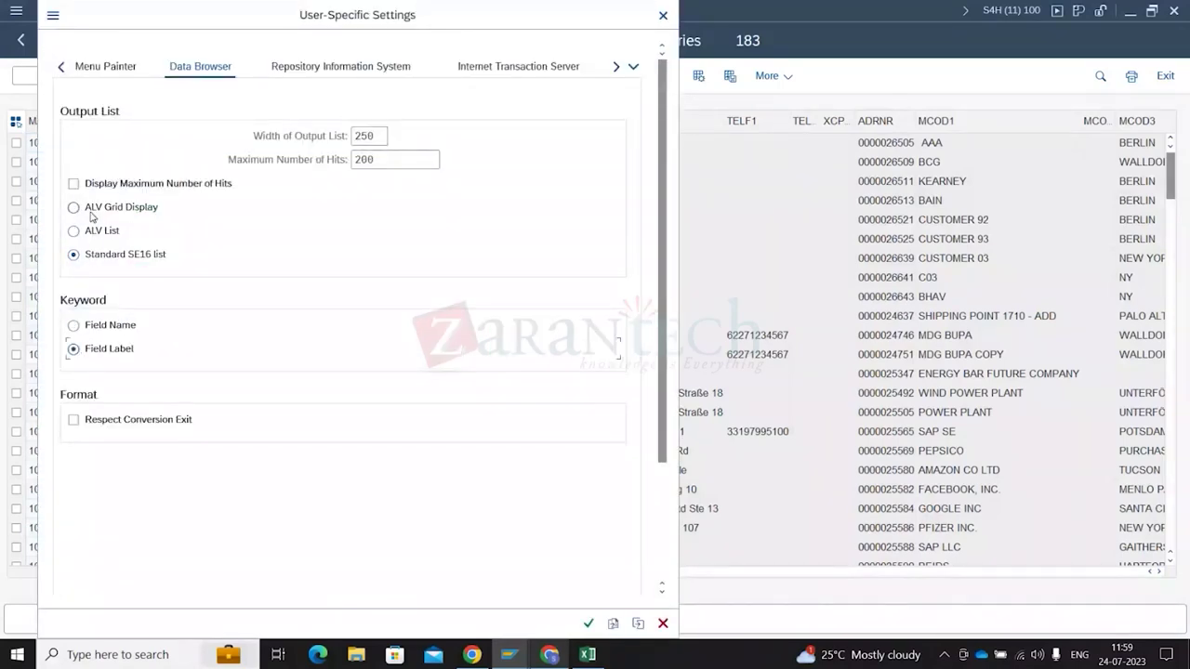
{"action": "left_click", "coordinate": [97, 209]}
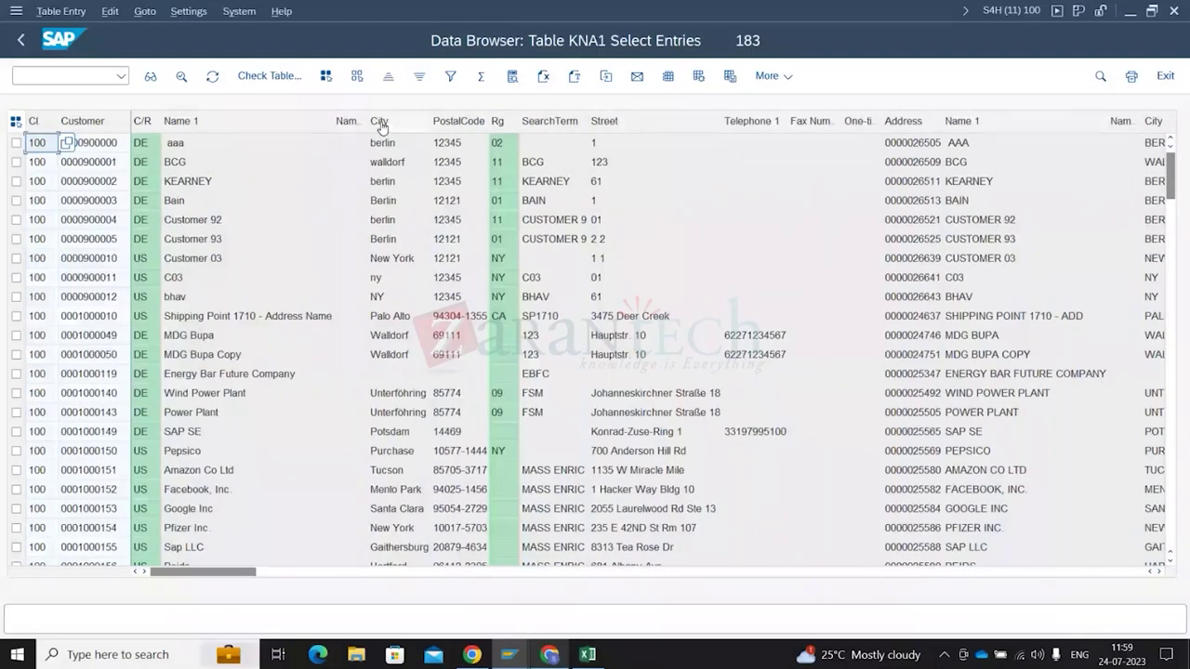
Try the first listed KNA1 customer in Berlin as sold-to and ship-to party, and check the customer list's further columns
{"action": "left_click", "coordinate": [96, 146]}
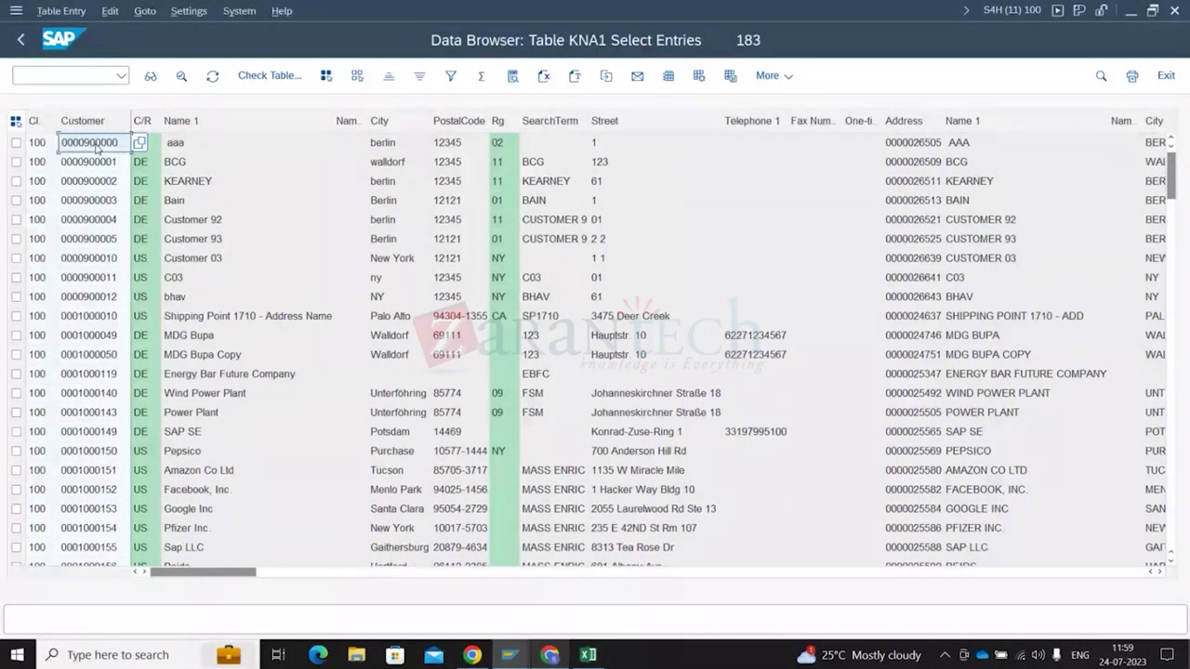
{"action": "type", "text": "900000"}
{"action": "key", "text": "Return"}
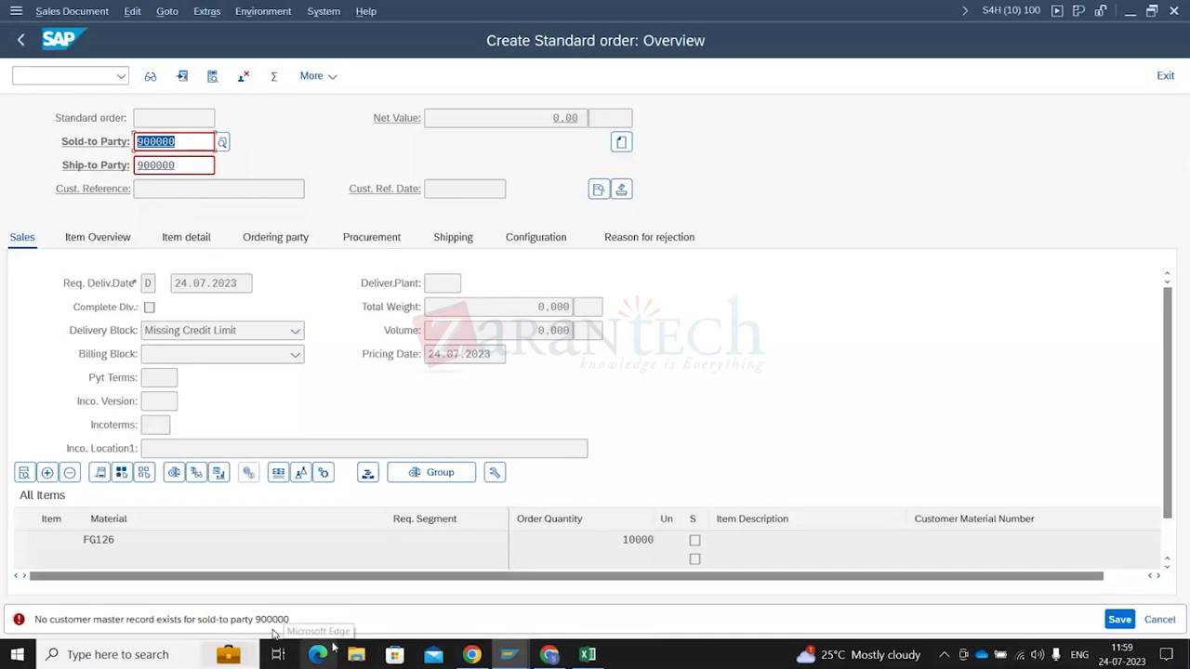
{"action": "key", "text": "alt+Tab"}
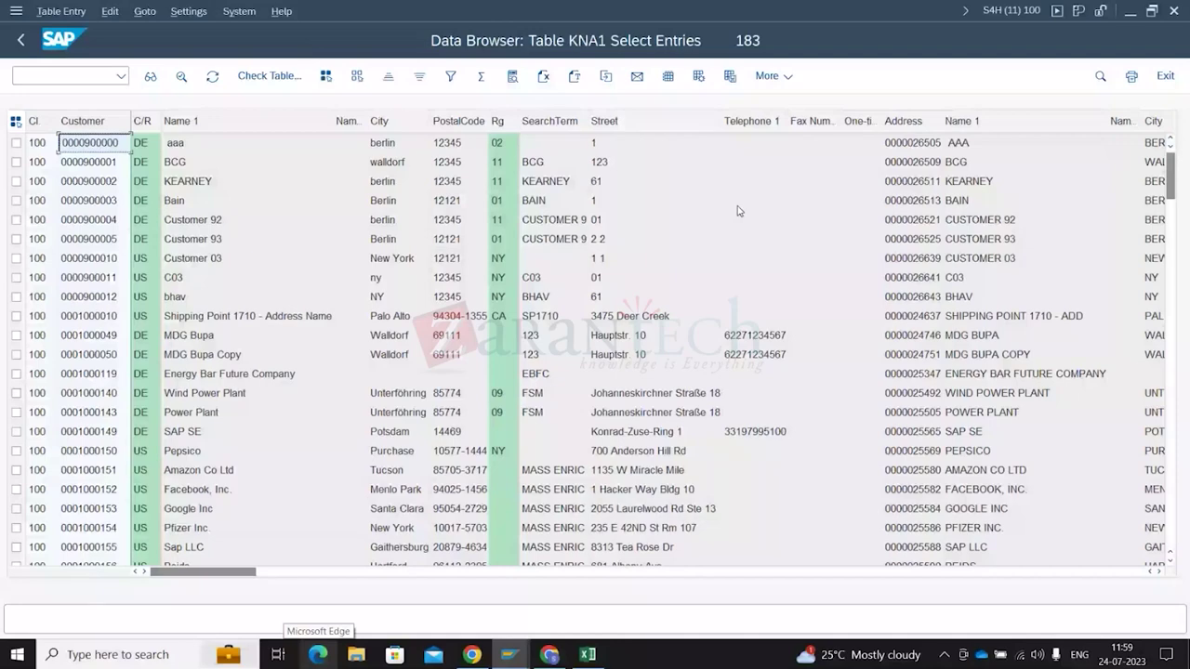
{"action": "scroll", "coordinate": [683, 161], "scroll_direction": "right", "scroll_amount": 3}
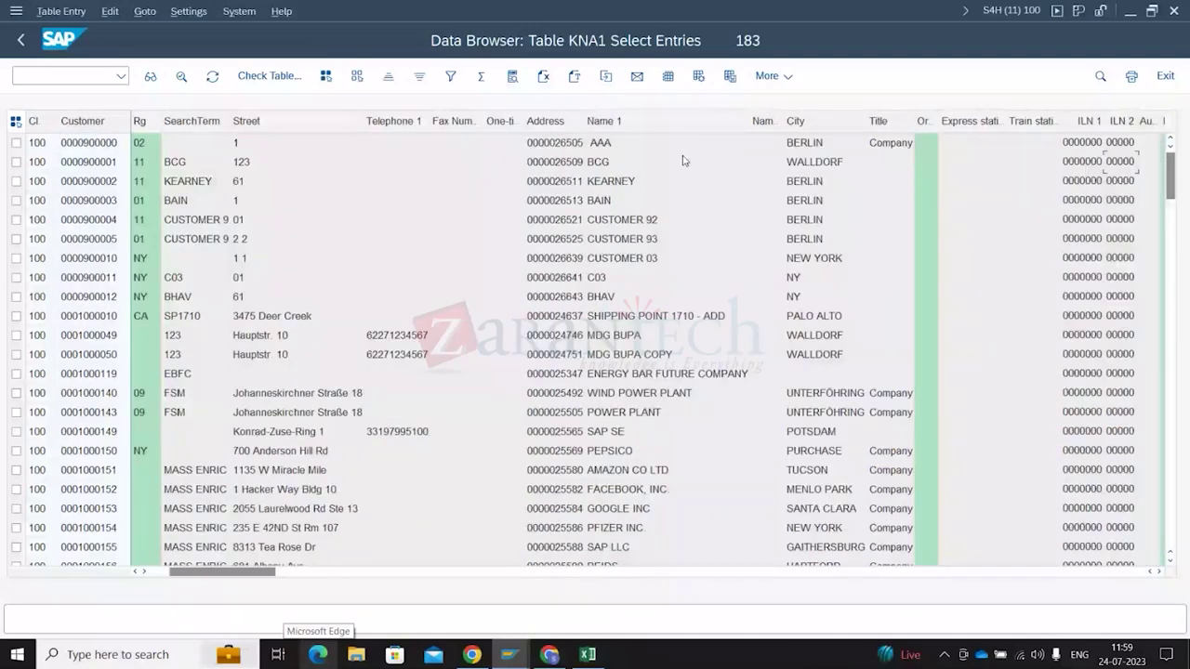
{"action": "scroll", "coordinate": [684, 161], "scroll_direction": "right", "scroll_amount": 3}
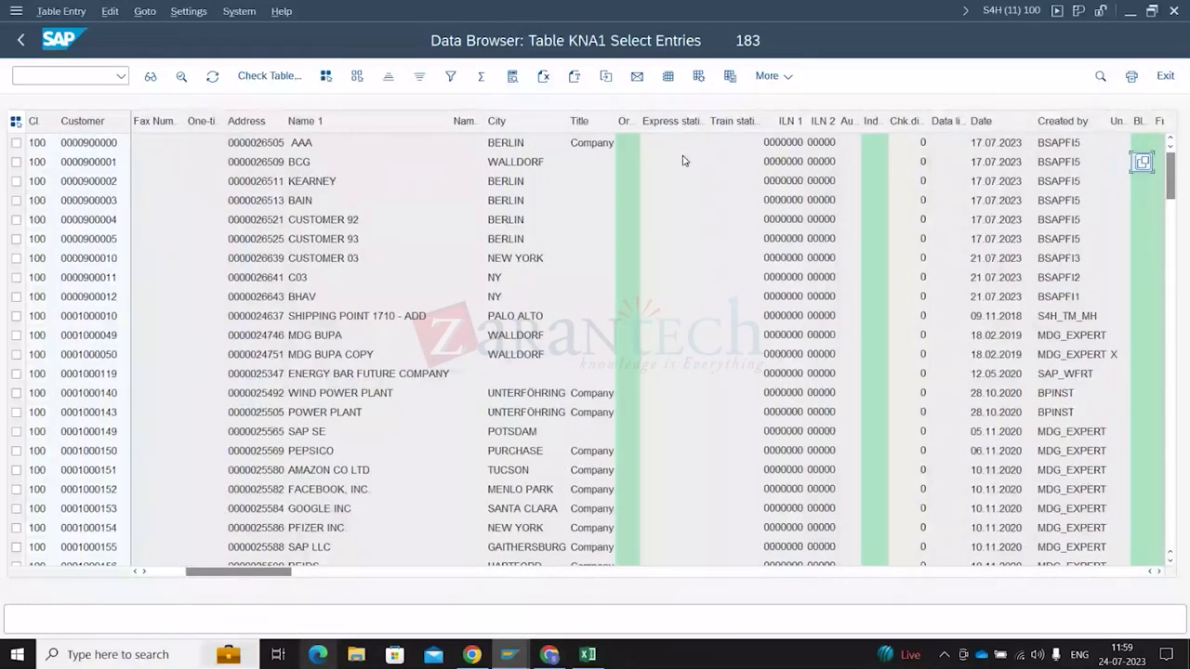
{"action": "key", "text": "alt+Tab"}
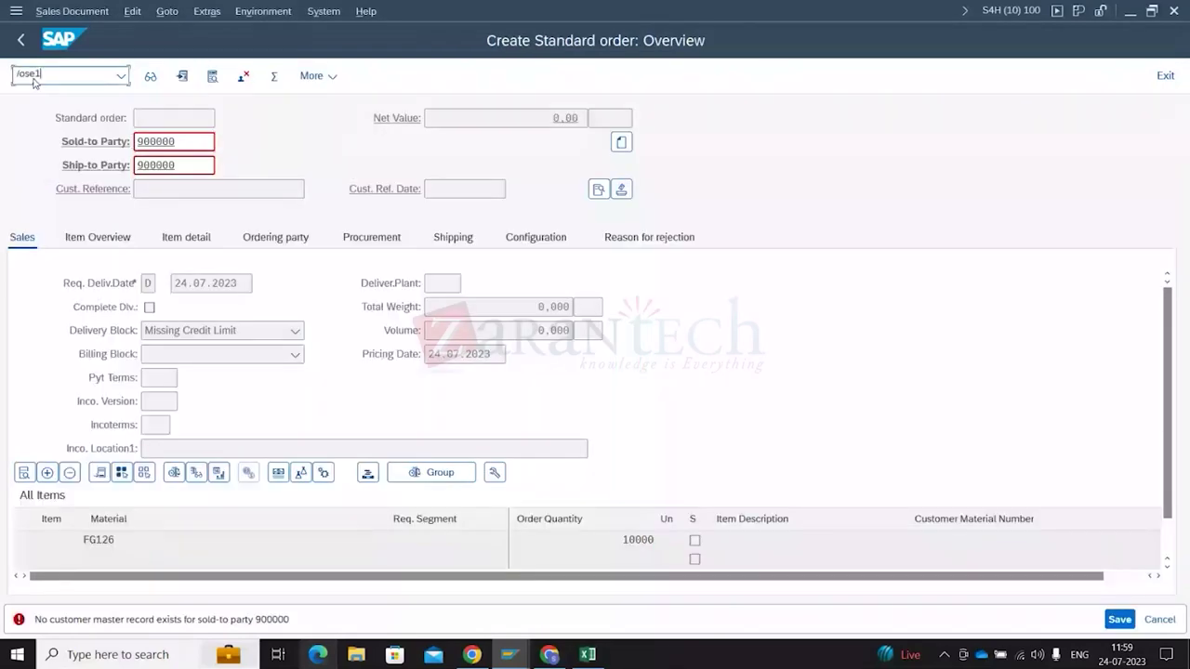
List the entries of sales document table VBAK in a new Data Browser session and filter them by sales organization 1010
{"action": "key", "text": "alt+Tab"}
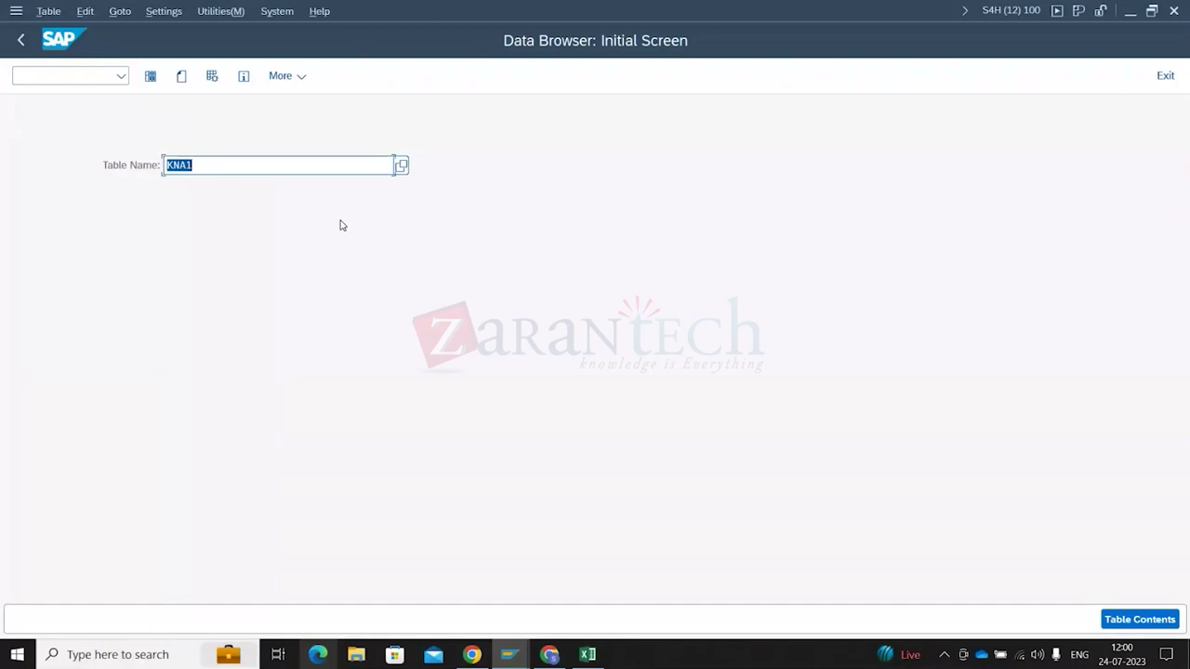
{"action": "type", "text": "VBAK"}
{"action": "key", "text": "Return"}
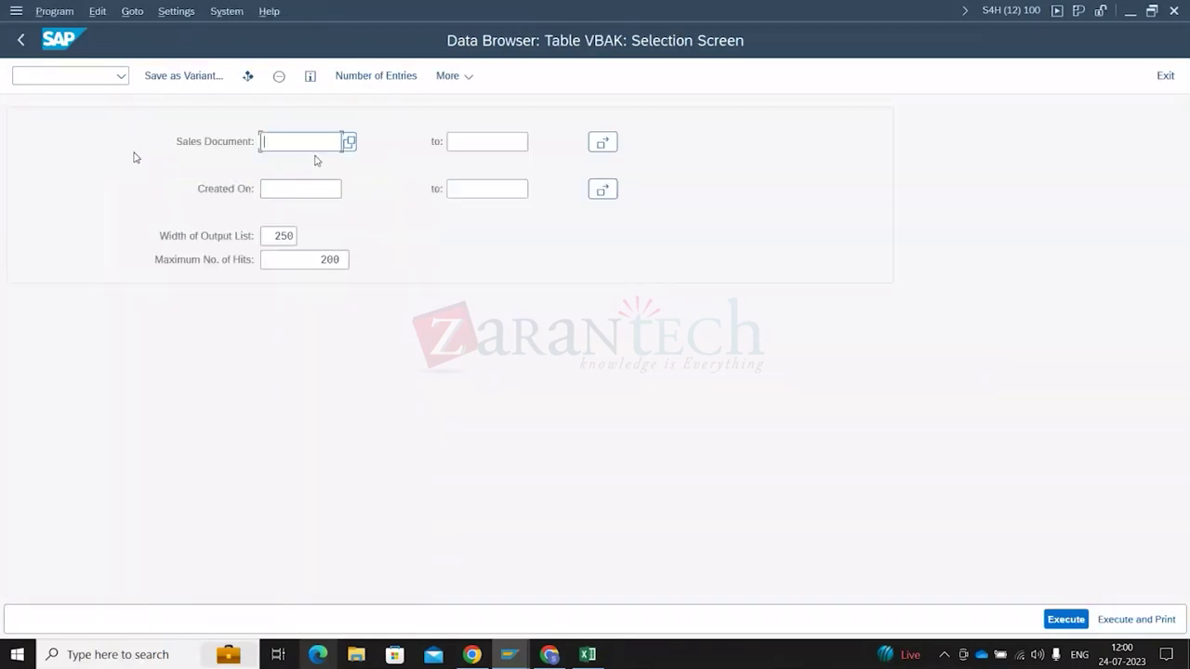
{"action": "left_click", "coordinate": [1066, 620]}
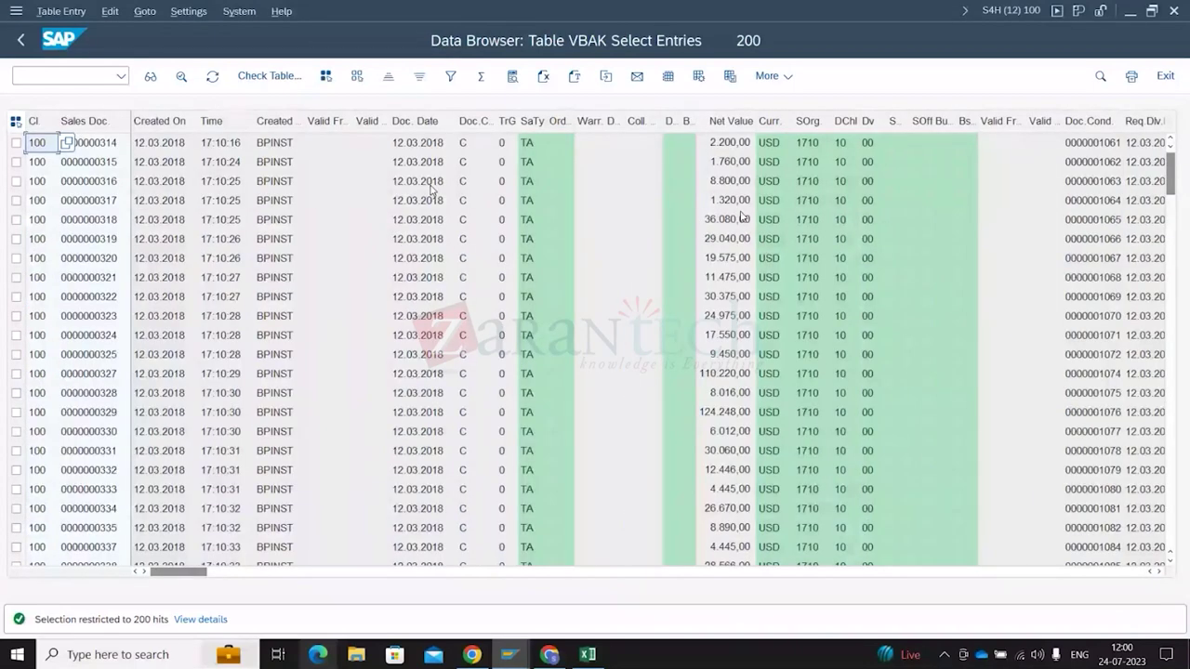
{"action": "left_click", "coordinate": [451, 76]}
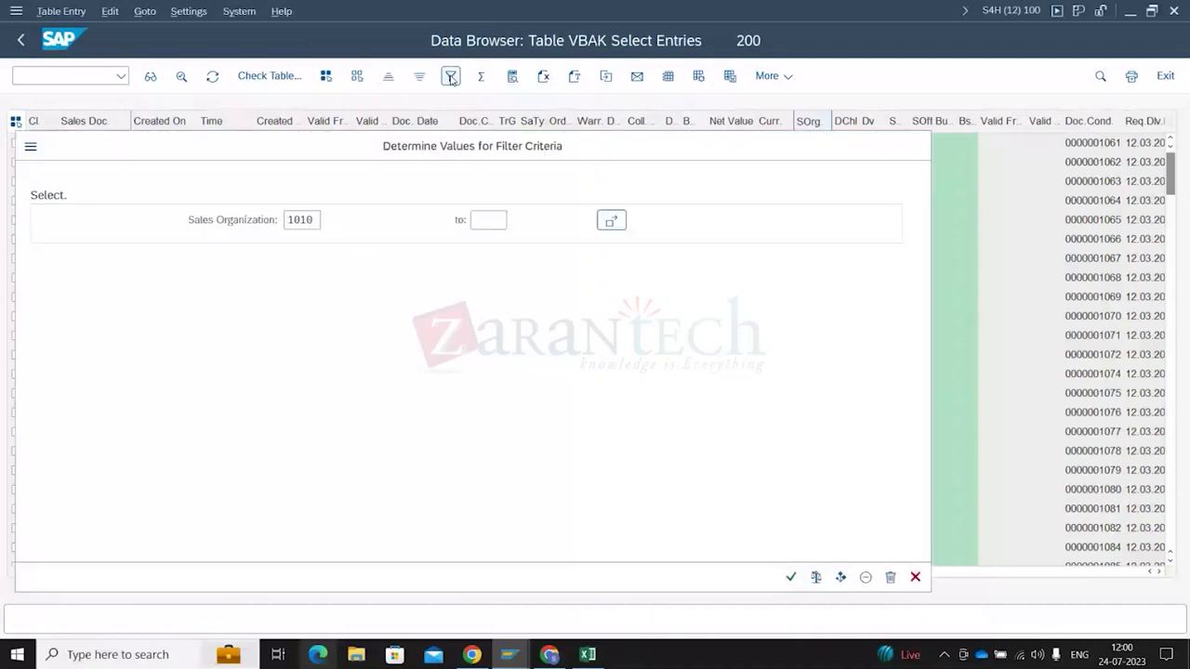
{"action": "key", "text": "Return"}
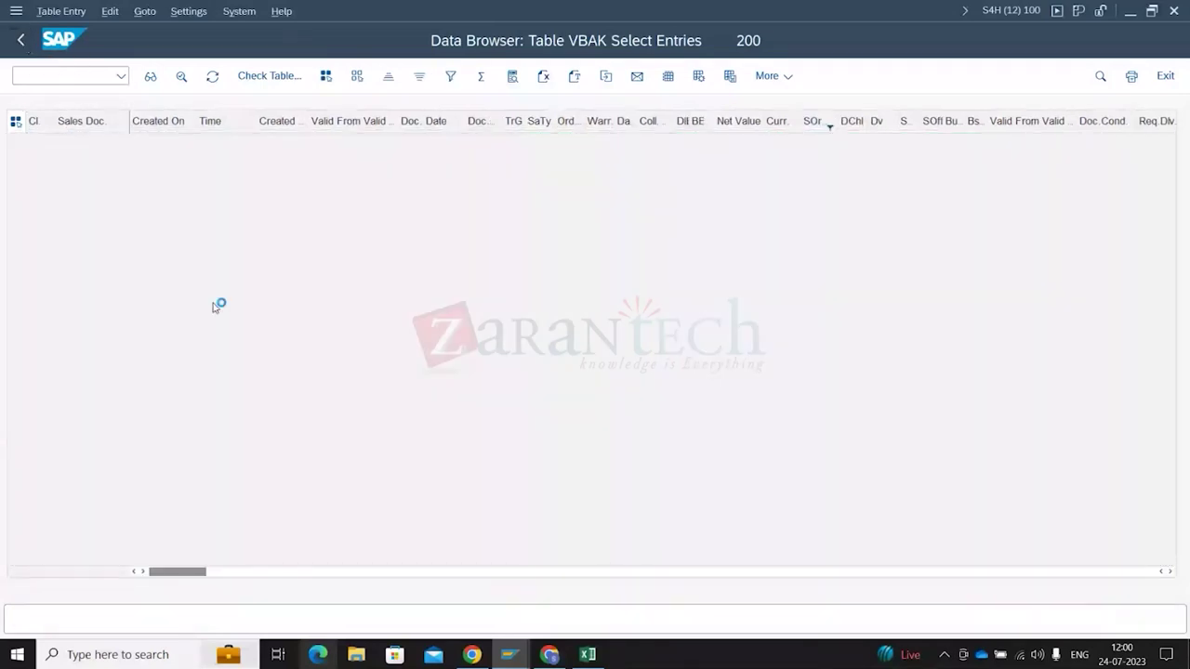
Remove the maximum number of hits from the VBAK selection and list the sales documents again
{"action": "left_click", "coordinate": [340, 257]}
{"action": "key", "text": "BackSpace"}
{"action": "key", "text": "BackSpace"}
{"action": "key", "text": "BackSpace"}
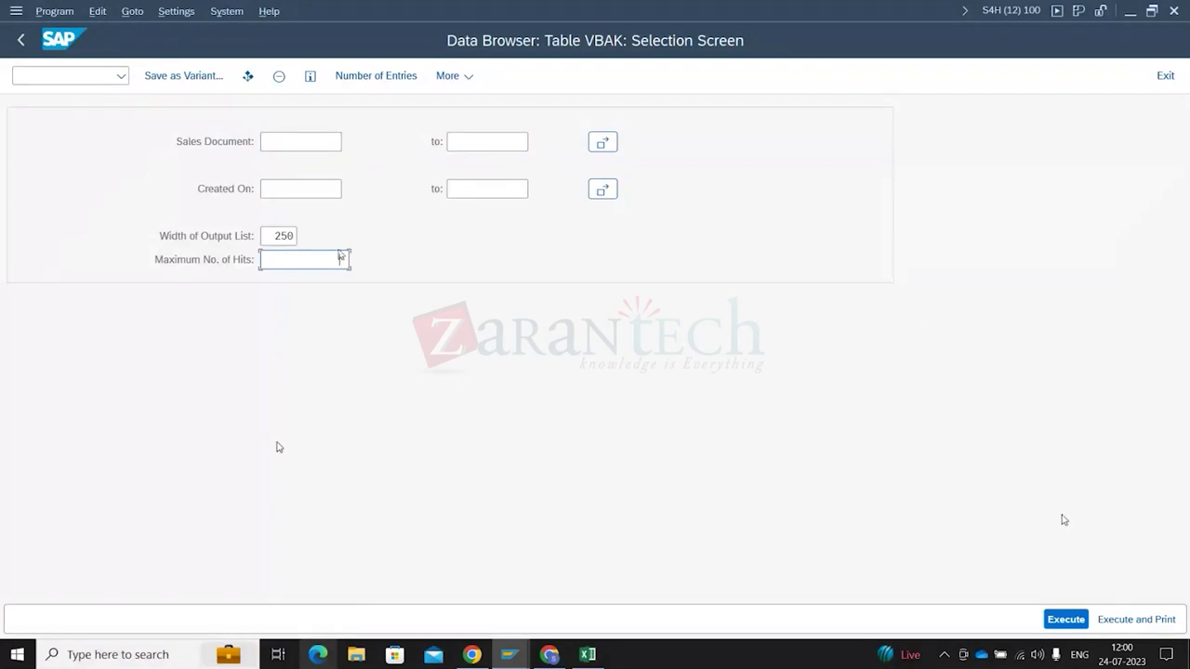
{"action": "left_click", "coordinate": [1063, 620]}
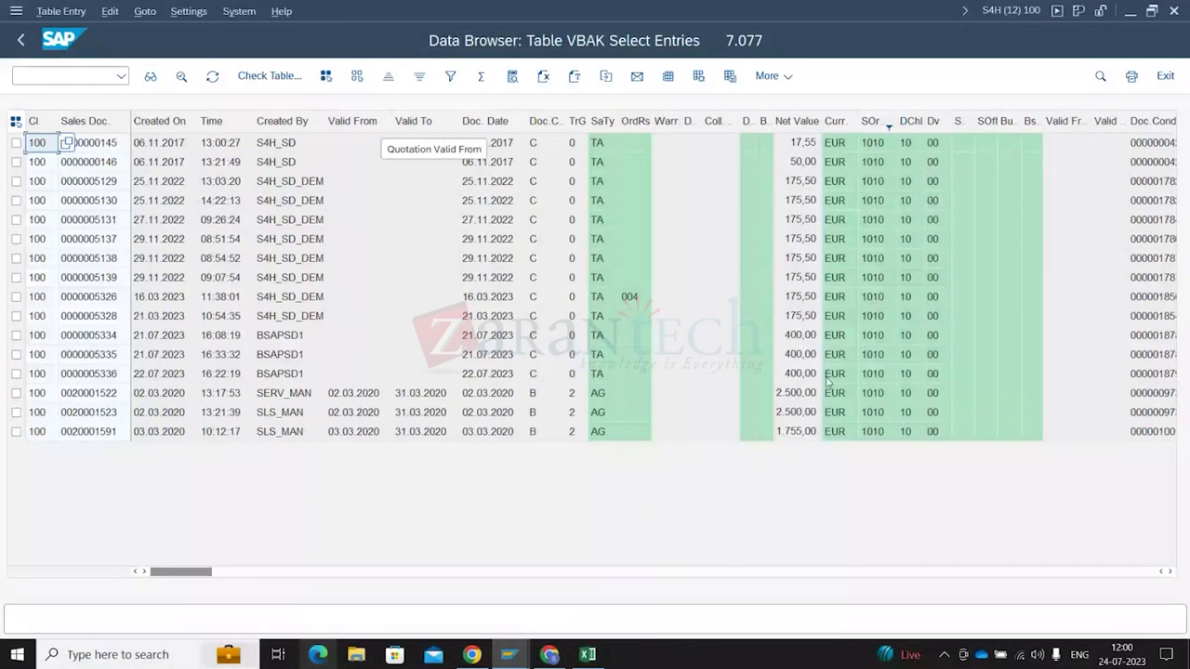
Examine the further columns of the filtered VBAK sales documents for sales organization 1010
{"action": "left_click", "coordinate": [816, 439]}
{"action": "key", "text": "Right"}
{"action": "key", "text": "Right"}
{"action": "key", "text": "Right"}
{"action": "key", "text": "Right"}
{"action": "key", "text": "Right"}
{"action": "key", "text": "Right"}
{"action": "key", "text": "Right"}
{"action": "key", "text": "Right"}
{"action": "key", "text": "Right"}
{"action": "key", "text": "Right"}
{"action": "key", "text": "Right"}
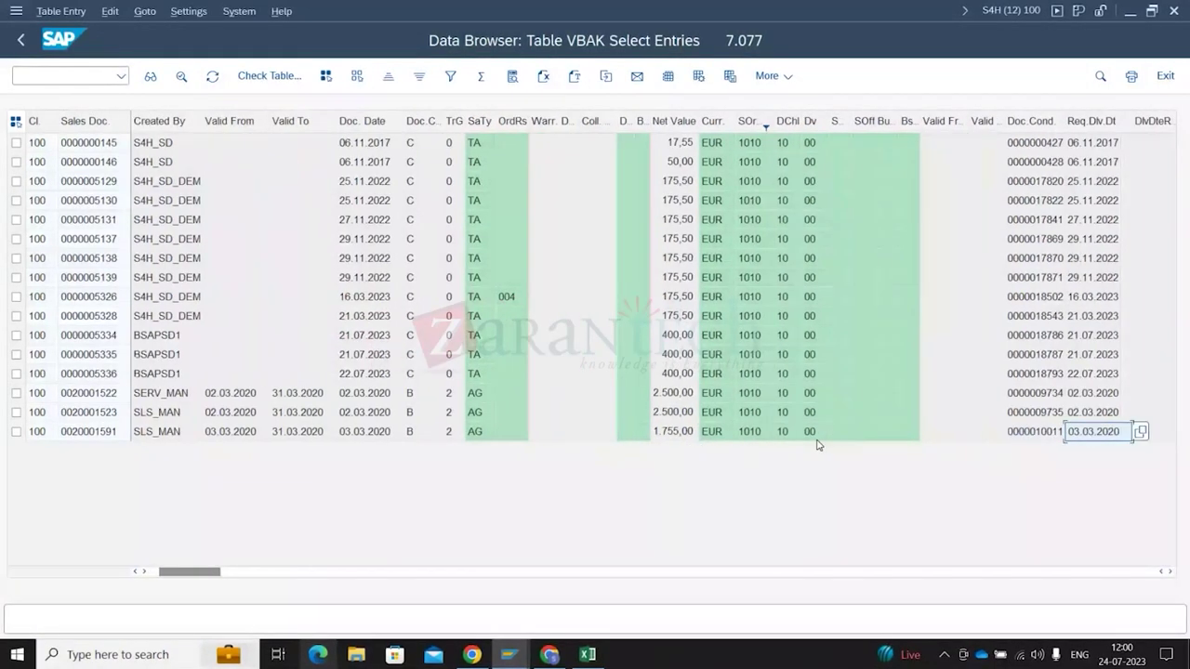
Open the last listed sales document for display in a new session, accepting the forwarding to quotation transaction VA23
{"action": "left_click", "coordinate": [99, 434]}
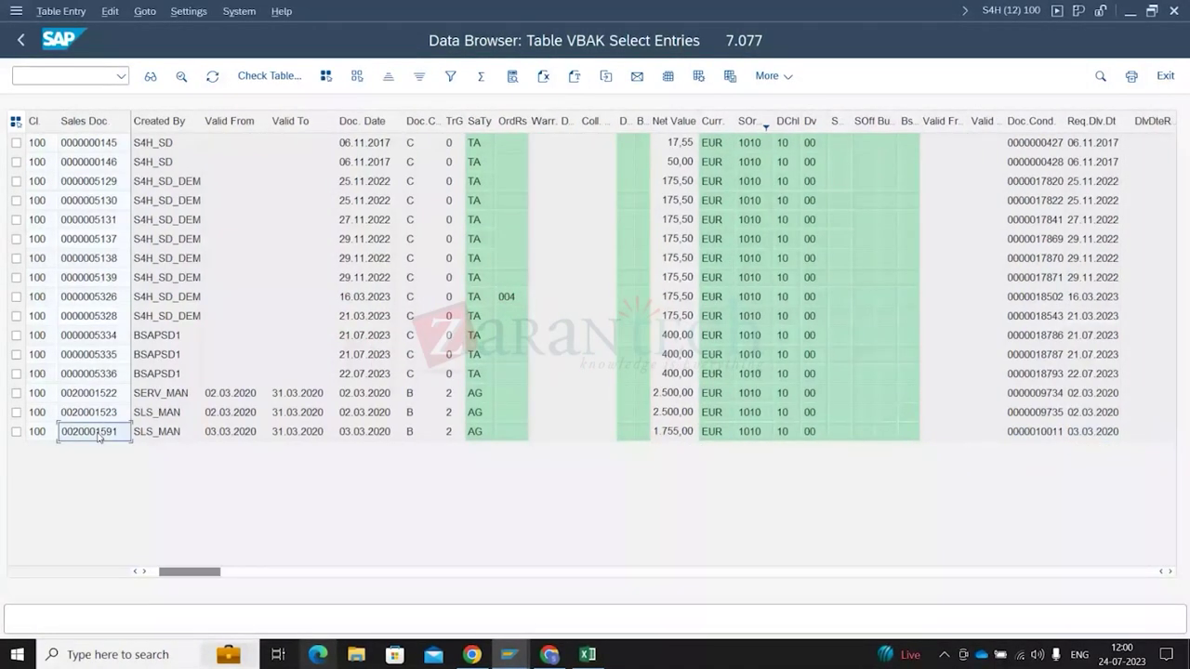
{"action": "left_click", "coordinate": [42, 76]}
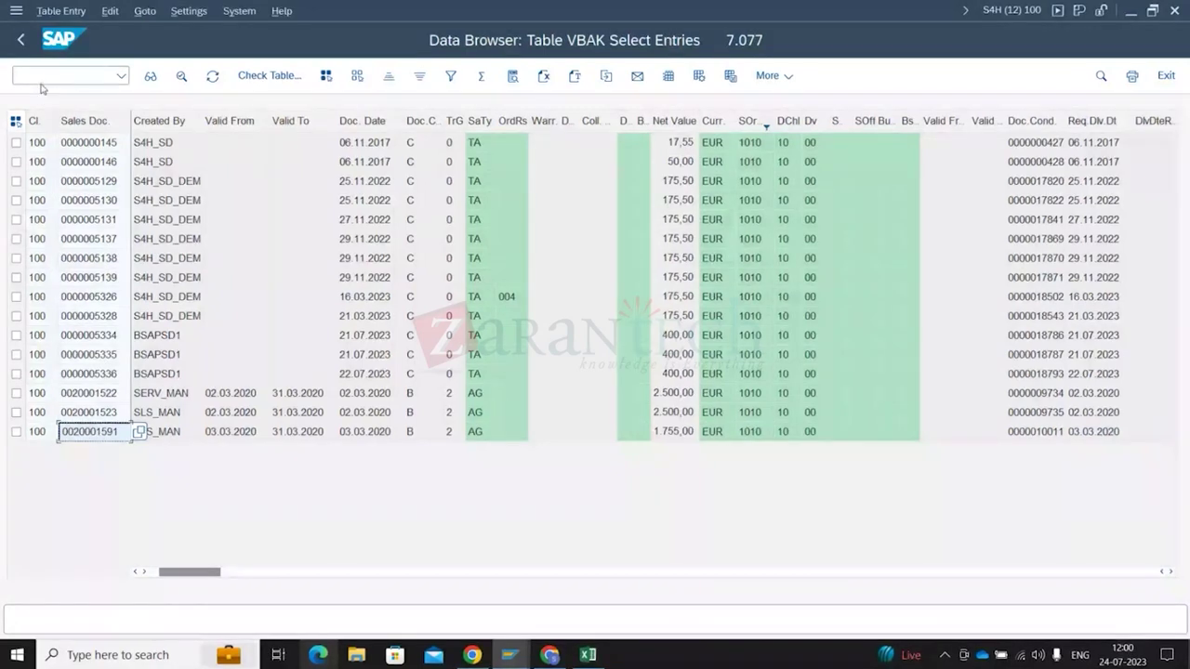
{"action": "type", "text": "/o"}
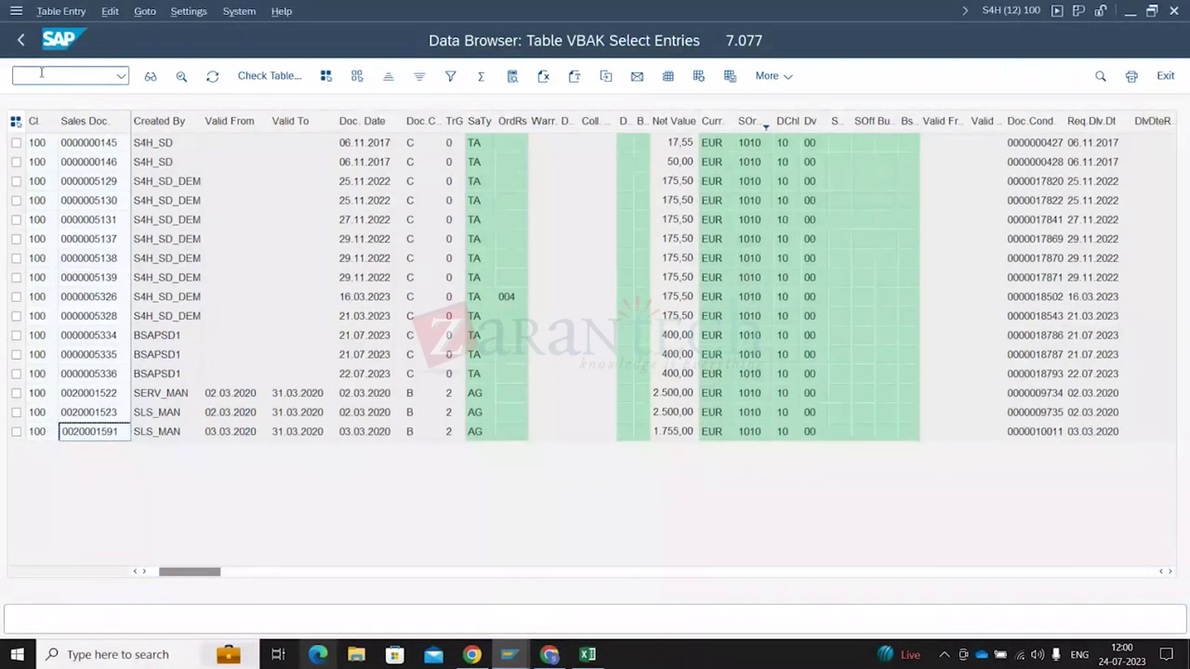
{"action": "key", "text": "Return"}
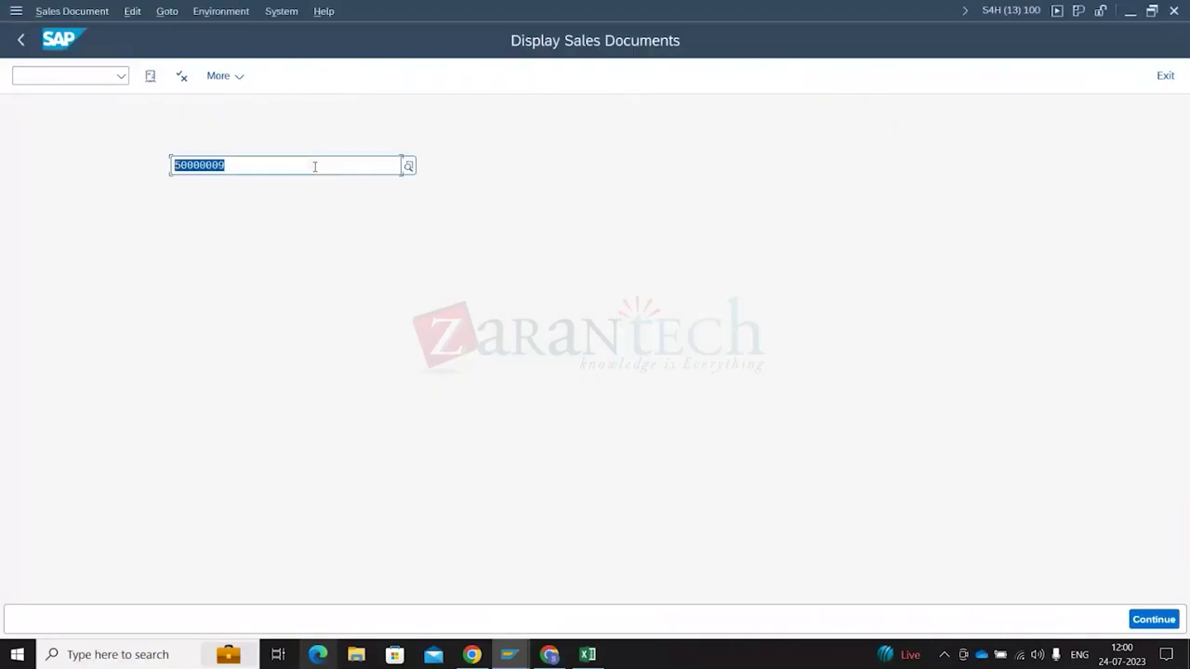
{"action": "key", "text": "Return"}
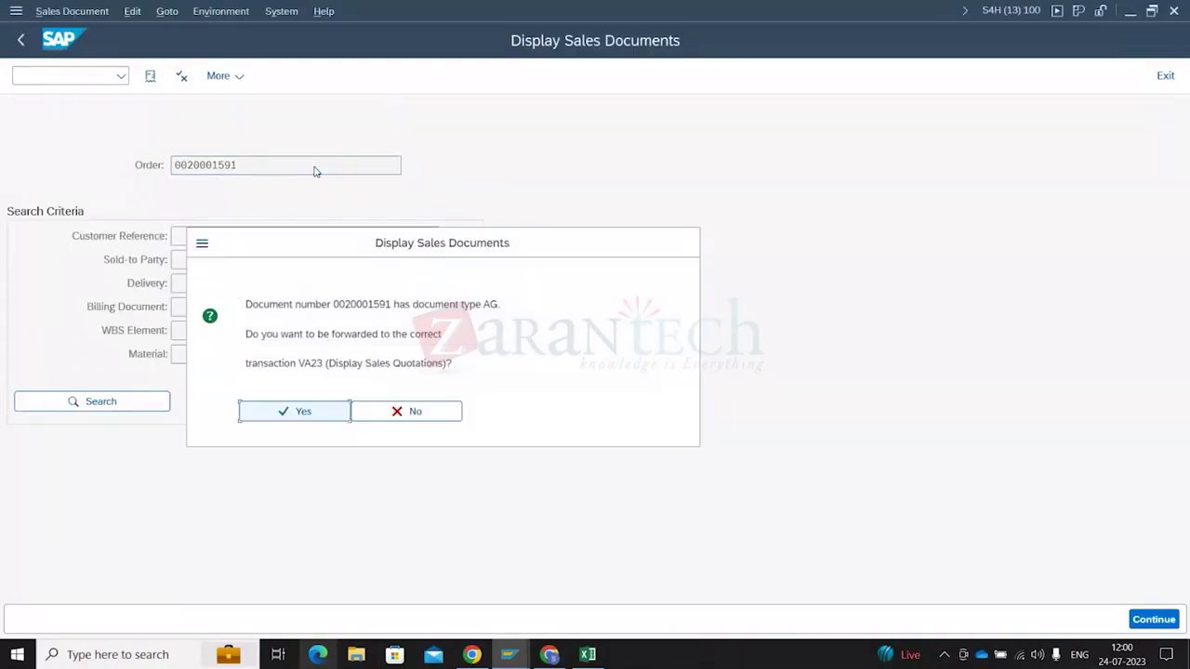
{"action": "left_click", "coordinate": [309, 422]}
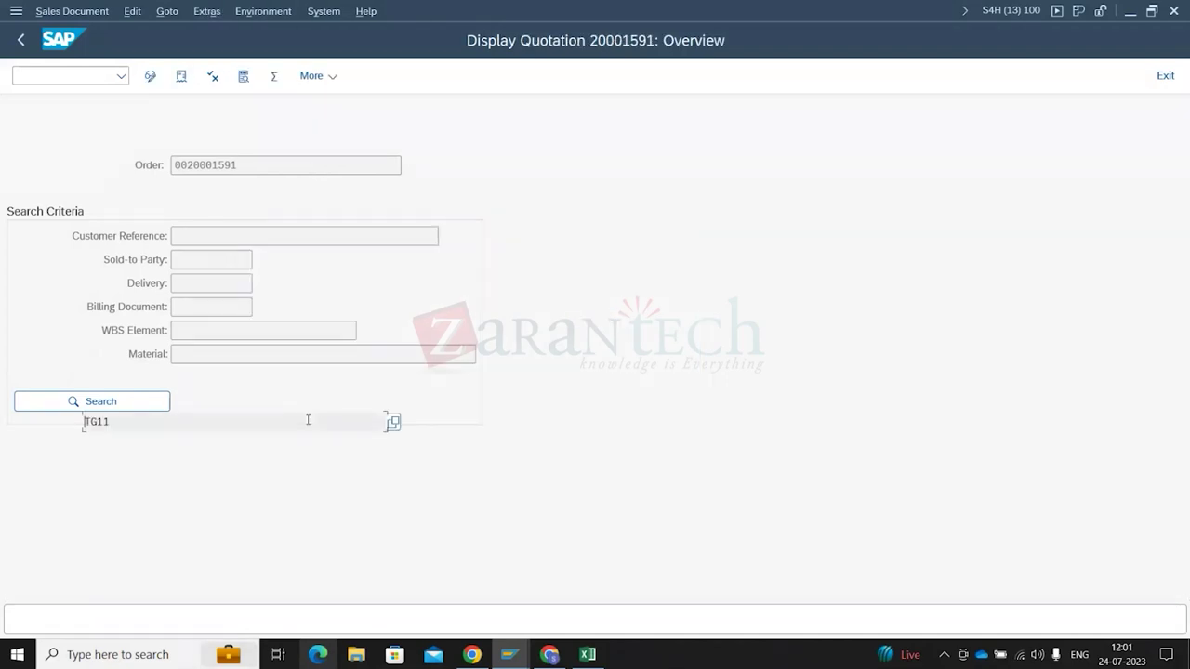
Copy the quotation's sold-to party number into the sold-to and ship-to party fields of the standard order and submit it
{"action": "left_click", "coordinate": [198, 143]}
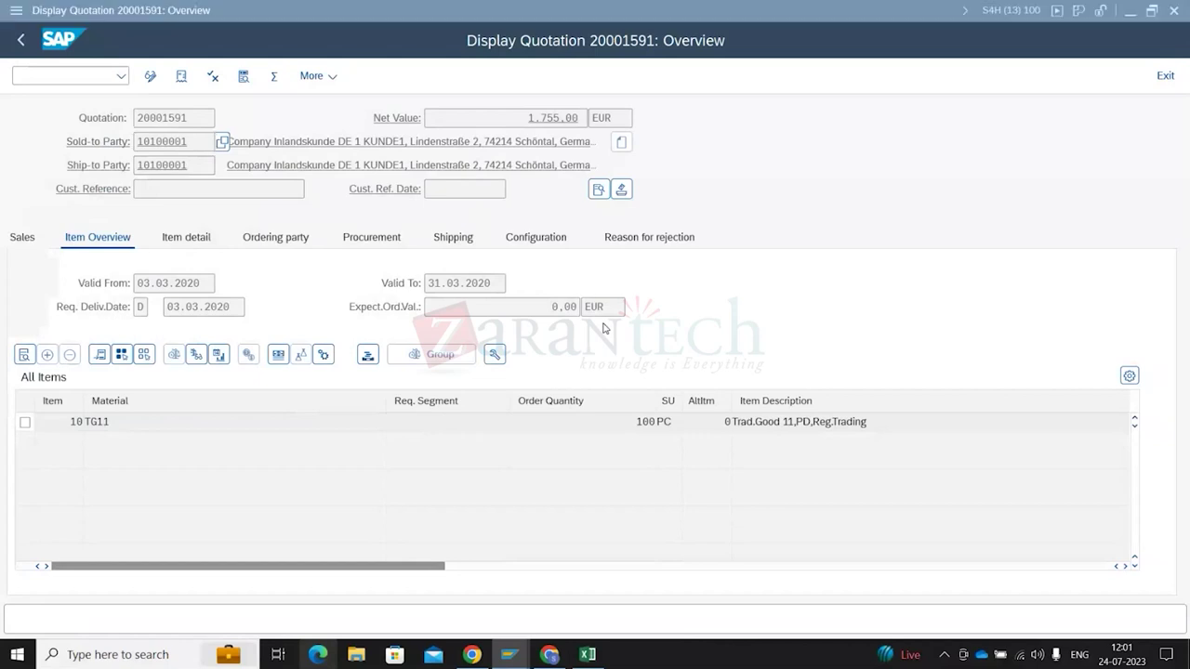
{"action": "key", "text": "alt+Tab"}
{"action": "key", "text": "alt+Tab"}
{"action": "key", "text": "ctrl+a"}
{"action": "key", "text": "ctrl+v"}
{"action": "key", "text": "Tab"}
{"action": "key", "text": "ctrl+v"}
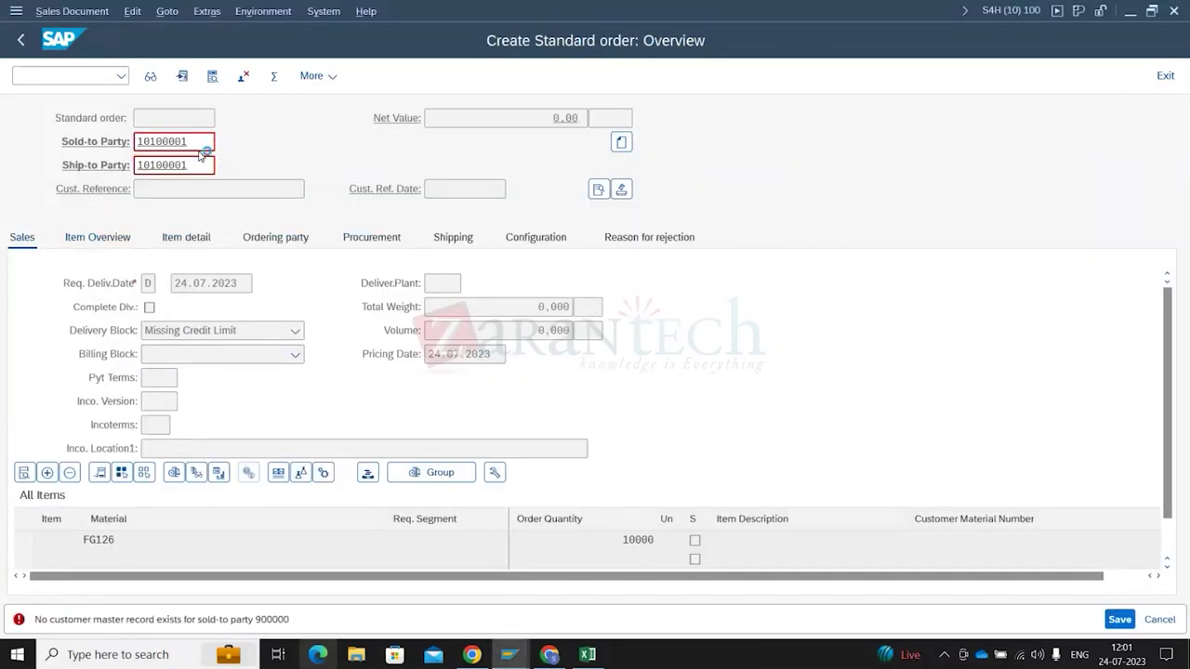
{"action": "key", "text": "Return"}
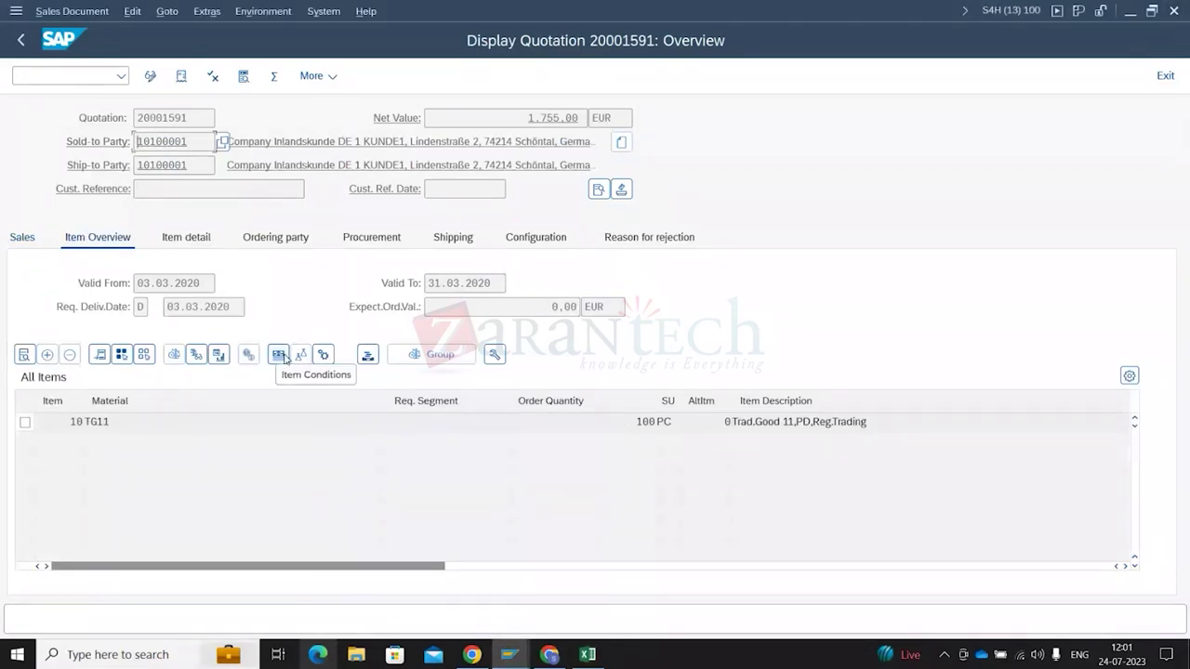
Switch the quotation to change mode and add a second line with item 10 and material FG126
{"action": "left_click", "coordinate": [150, 76]}
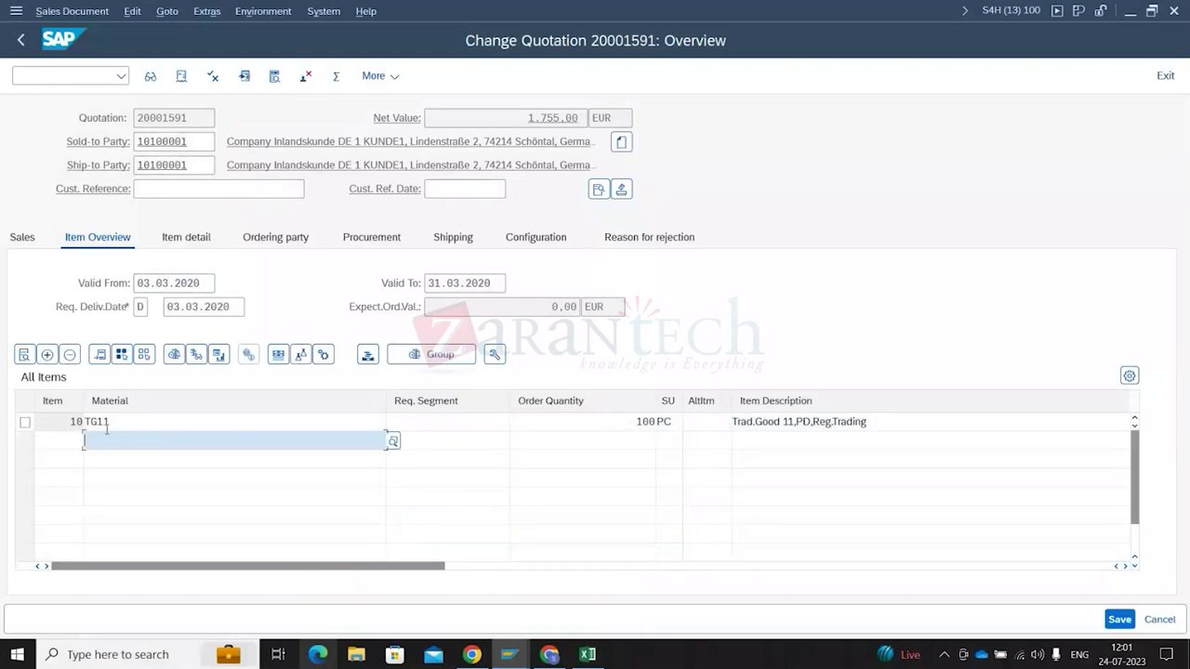
{"action": "left_click", "coordinate": [65, 442]}
{"action": "type", "text": "1"}
{"action": "type", "text": "0"}
{"action": "type", "text": "FG126"}
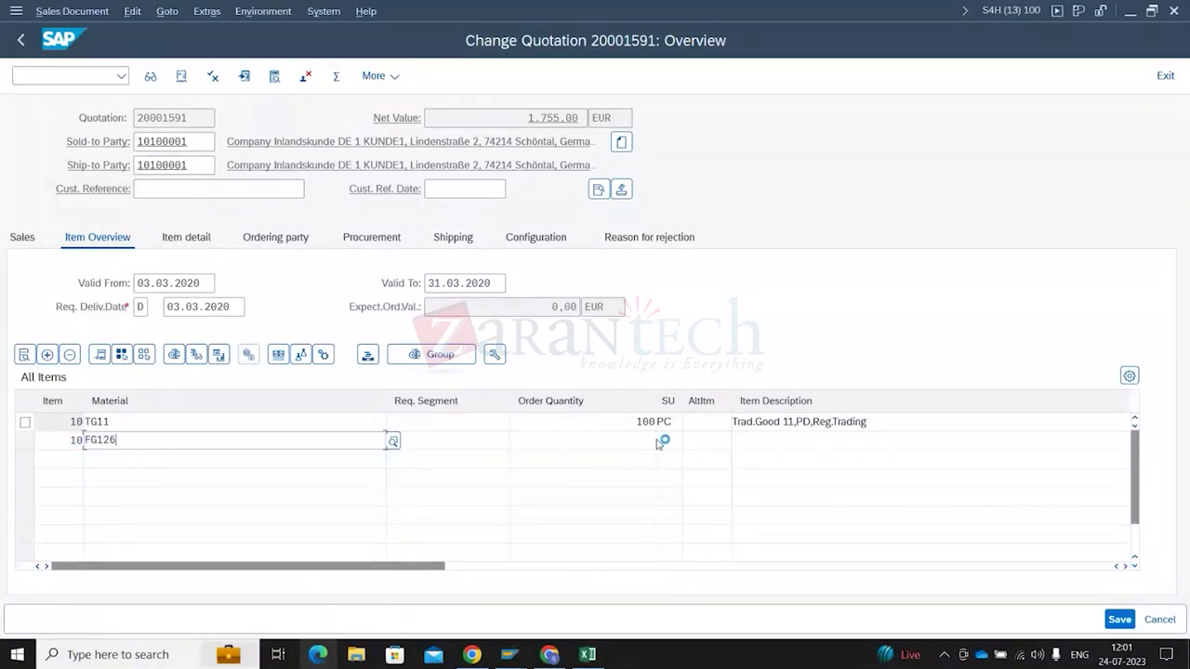
{"action": "left_click", "coordinate": [112, 530]}
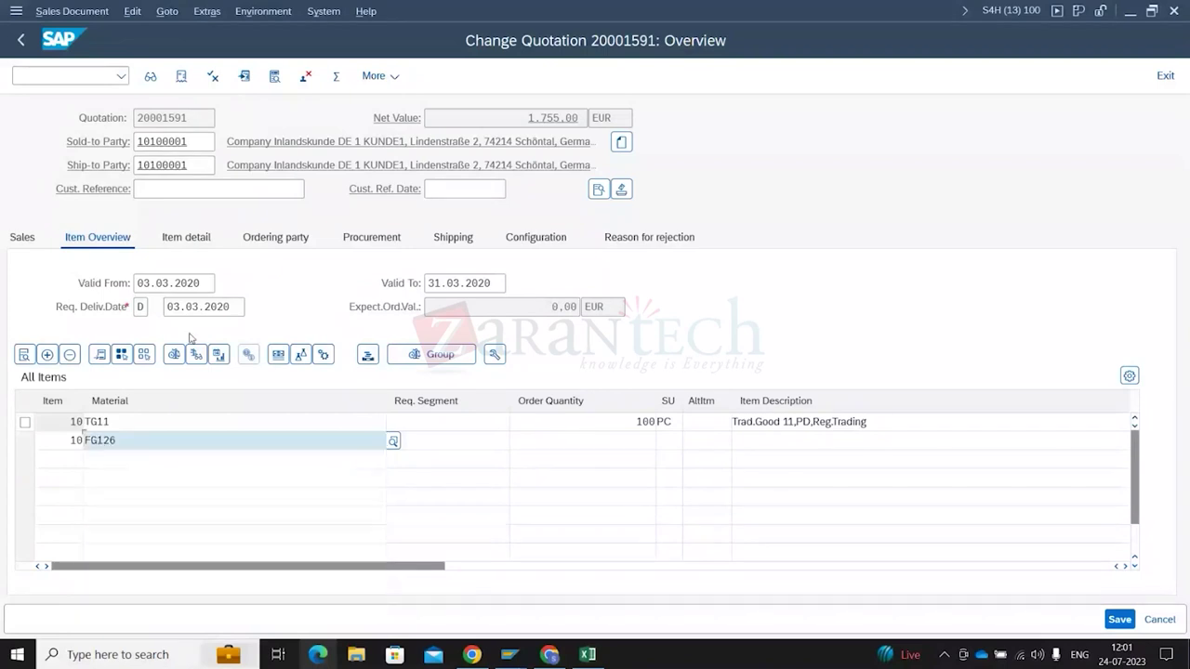
Set the quotation's valid-from date to 24.08.2024 and consult the FG126 product view
{"action": "left_click", "coordinate": [201, 284]}
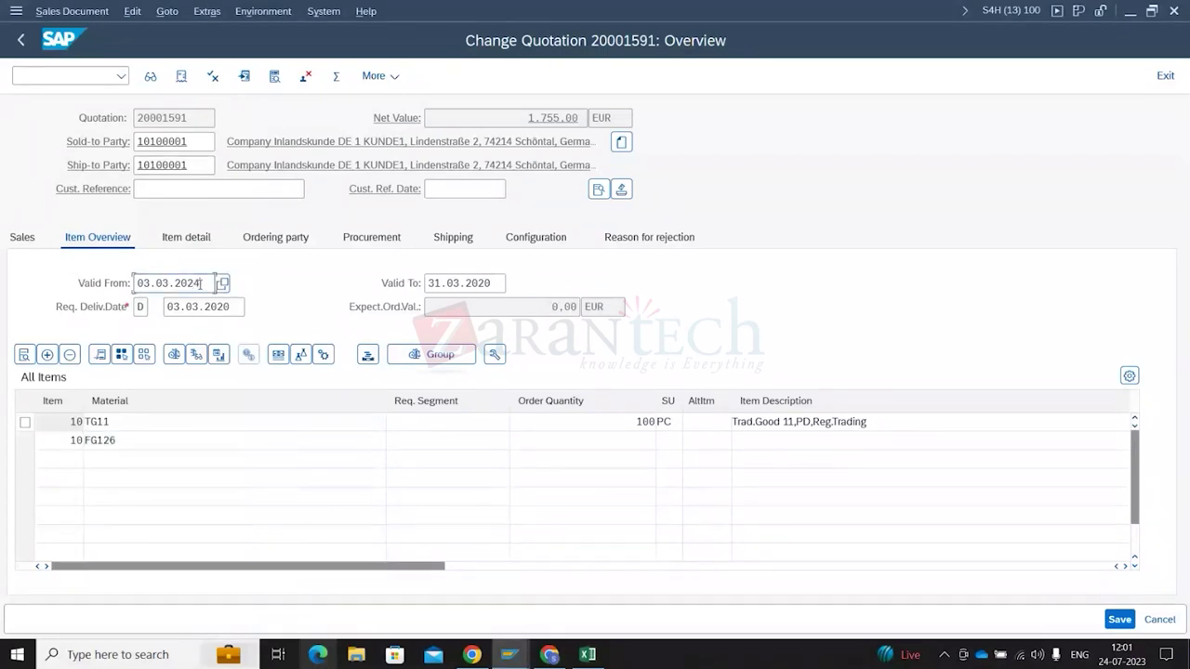
{"action": "key", "text": "BackSpace"}
{"action": "type", "text": "8"}
{"action": "key", "text": "Home"}
{"action": "key", "text": "Delete"}
{"action": "key", "text": "Delete"}
{"action": "type", "text": "24"}
{"action": "key", "text": "alt+Tab"}
{"action": "key", "text": "alt+Tab"}
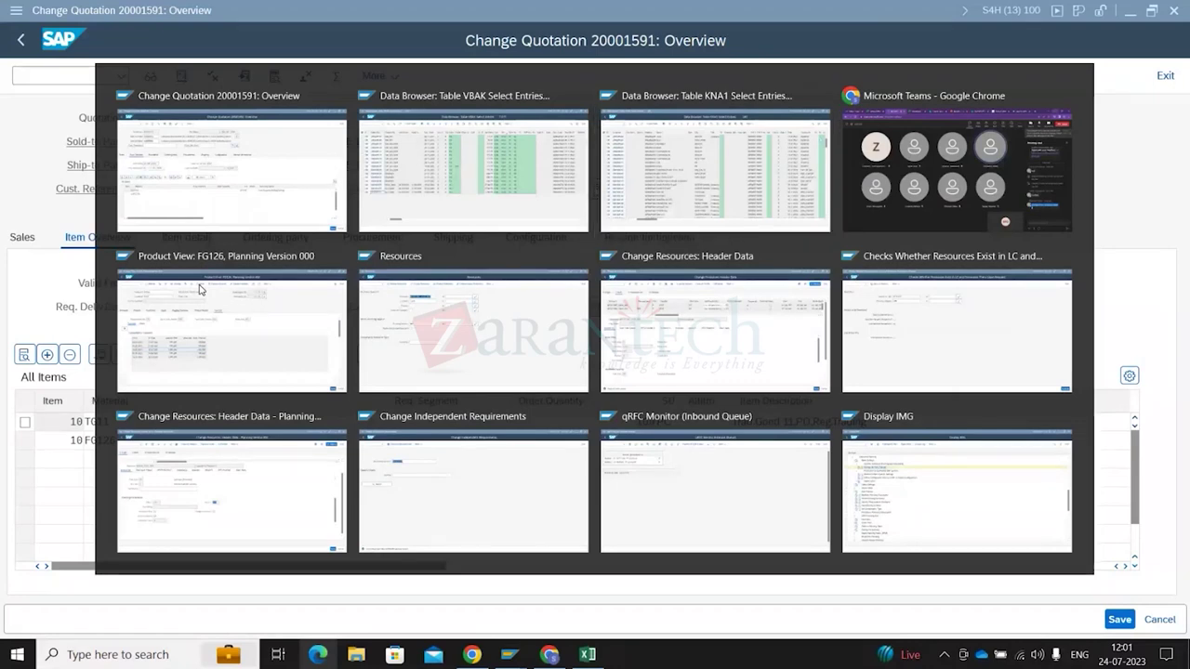
{"action": "left_click", "coordinate": [199, 289]}
{"action": "key", "text": "alt+Tab"}
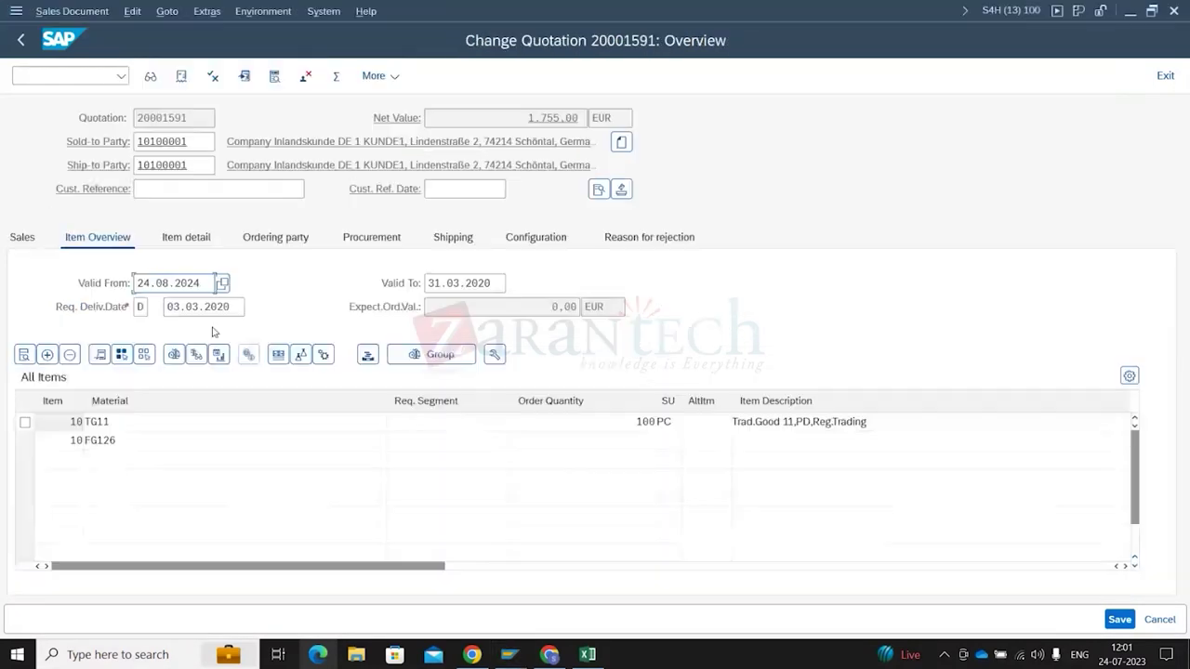
Change the quotation's valid-from date to 10.08.2024 and enter an order quantity of 10000 for FG126
{"action": "key", "text": "BackSpace"}
{"action": "key", "text": "BackSpace"}
{"action": "type", "text": "10"}
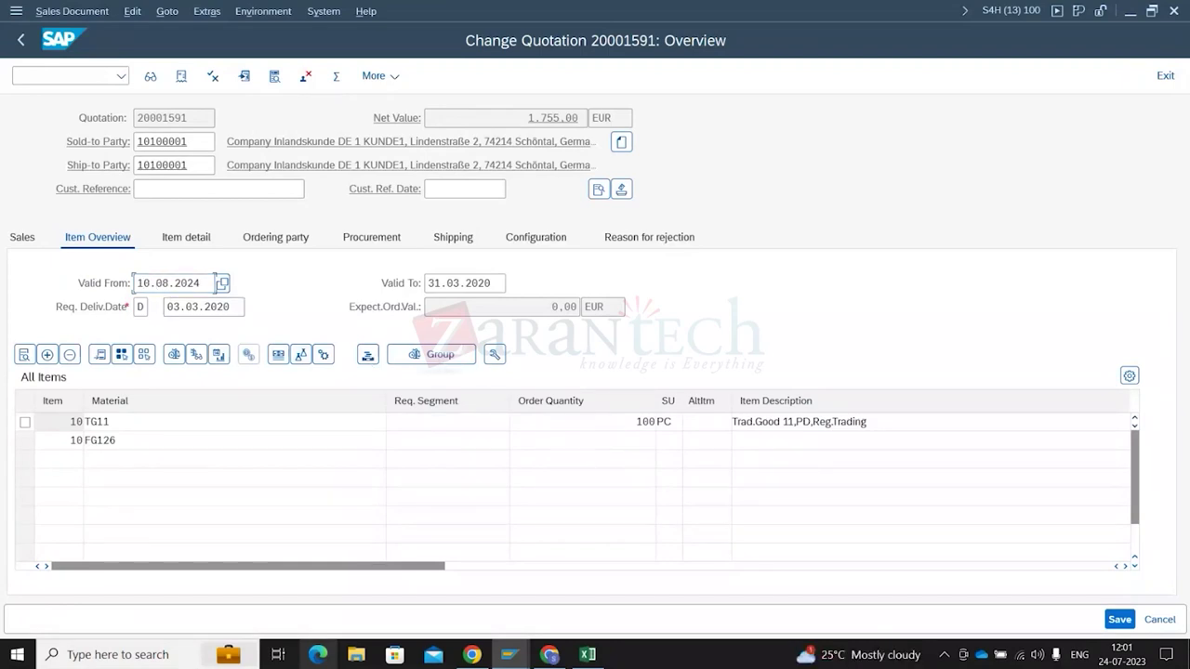
{"action": "left_click", "coordinate": [596, 440]}
{"action": "type", "text": "10000"}
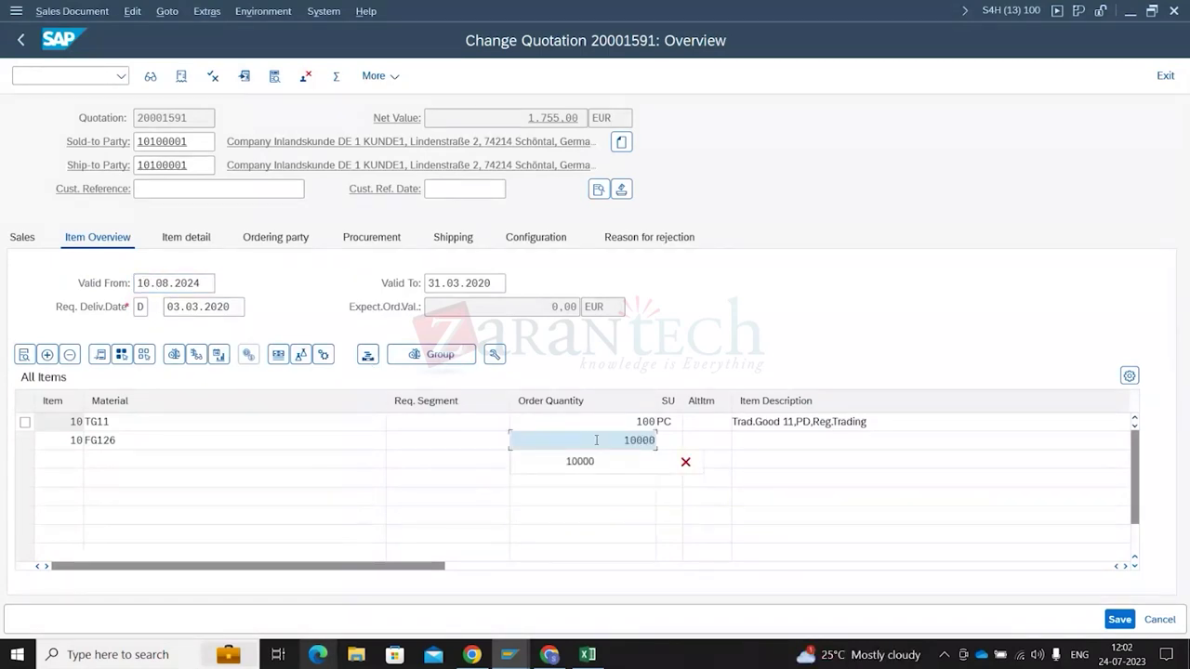
Set the FG126 item's sales unit to PC and copy profit center YB700 from the TG11 item into it
{"action": "left_click", "coordinate": [797, 443]}
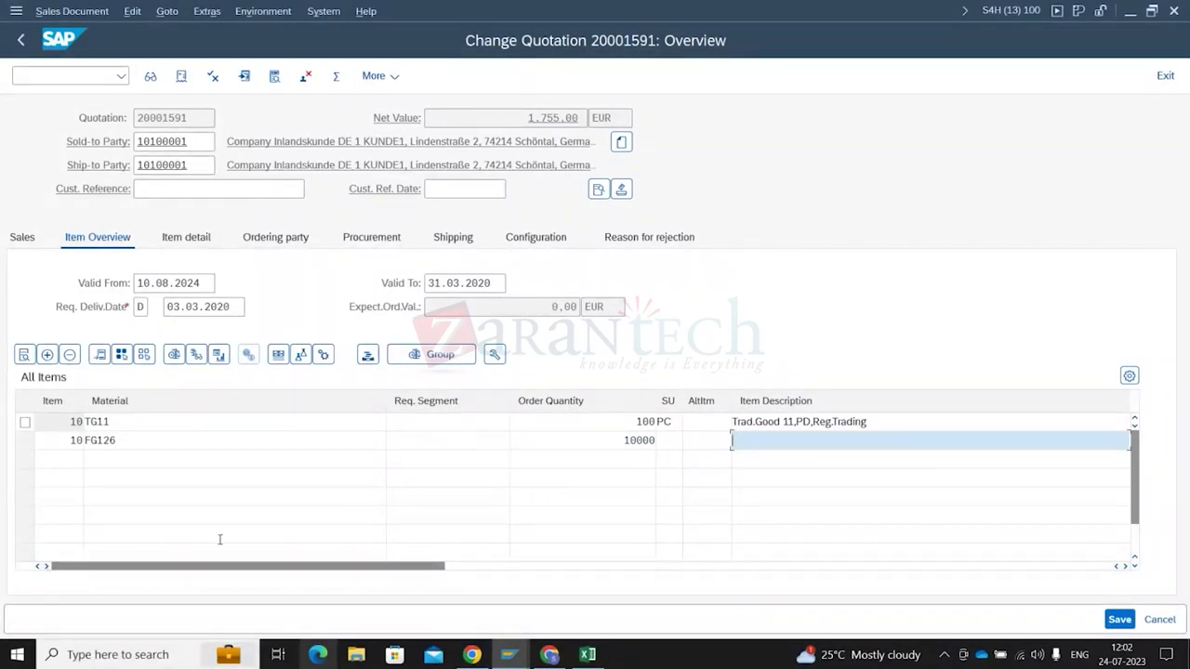
{"action": "left_click", "coordinate": [657, 446]}
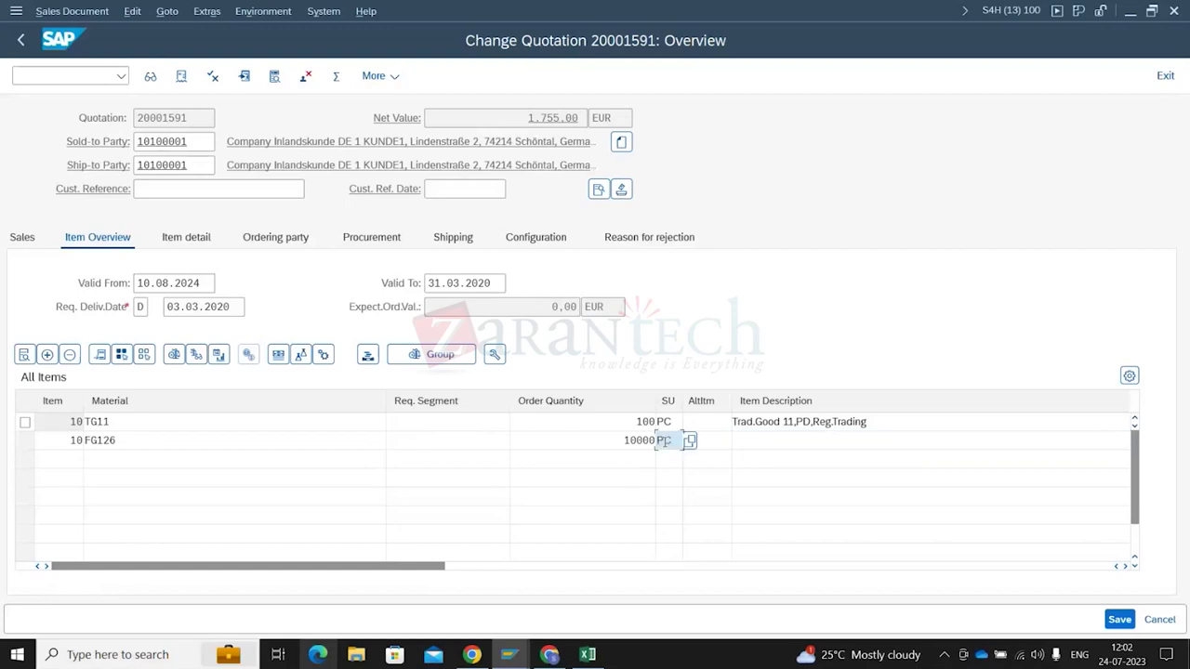
{"action": "left_click", "coordinate": [45, 566]}
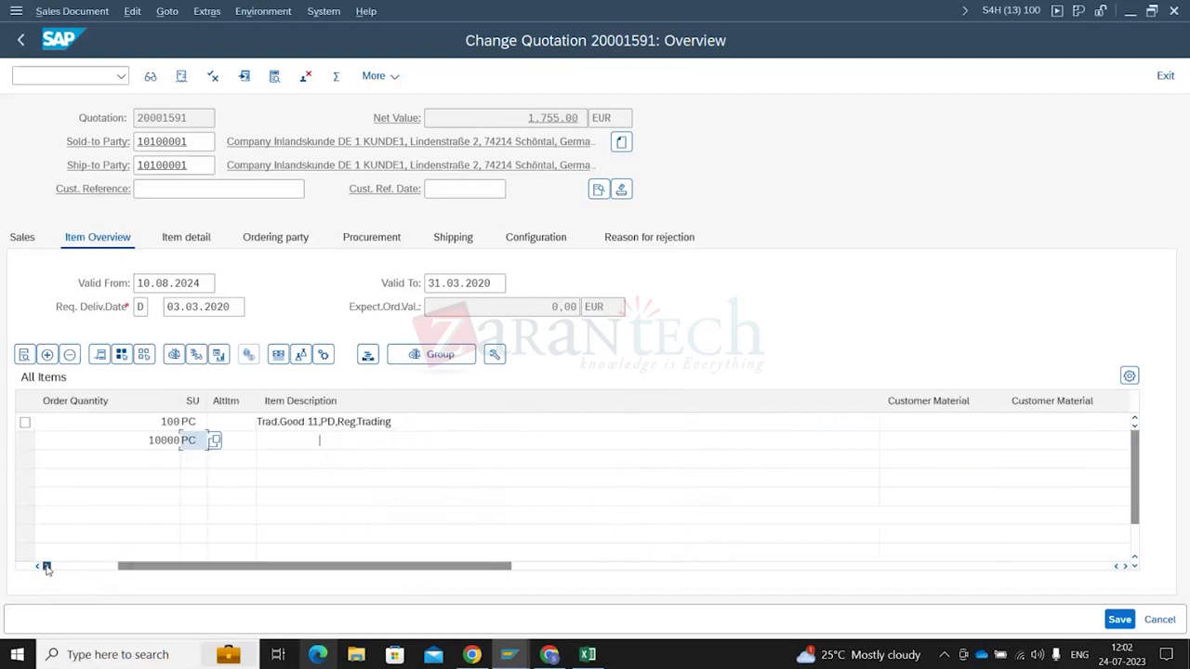
{"action": "left_click", "coordinate": [45, 566]}
{"action": "left_click", "coordinate": [45, 567]}
{"action": "left_click", "coordinate": [45, 566]}
{"action": "left_click", "coordinate": [46, 567]}
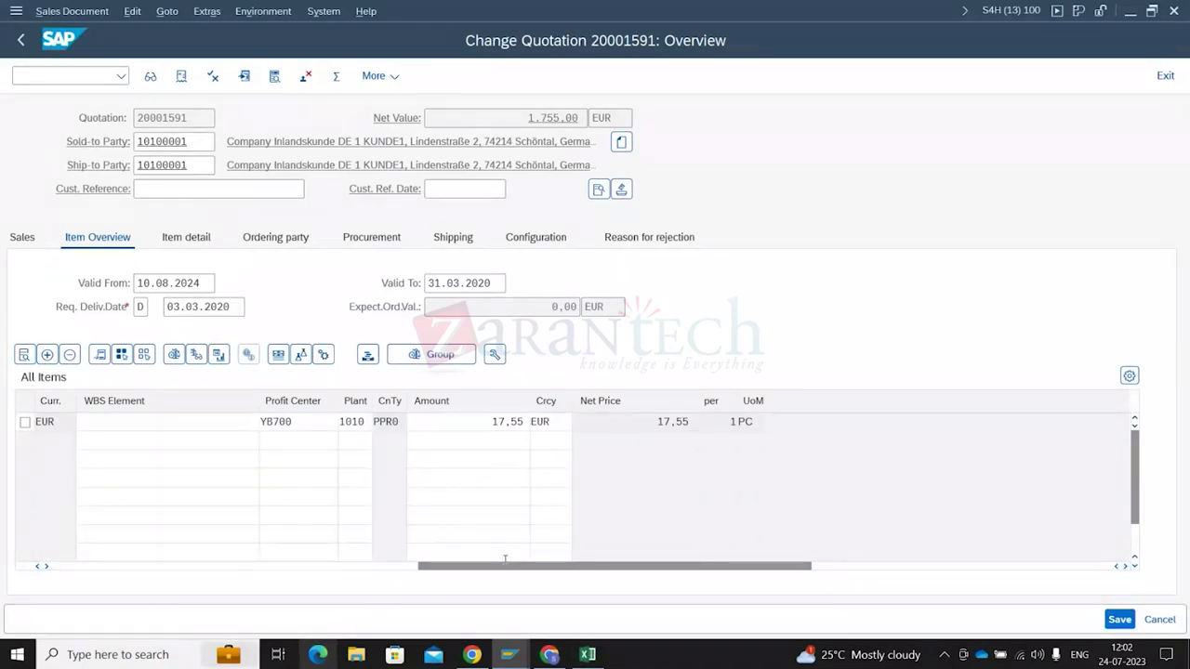
{"action": "double_click", "coordinate": [295, 421]}
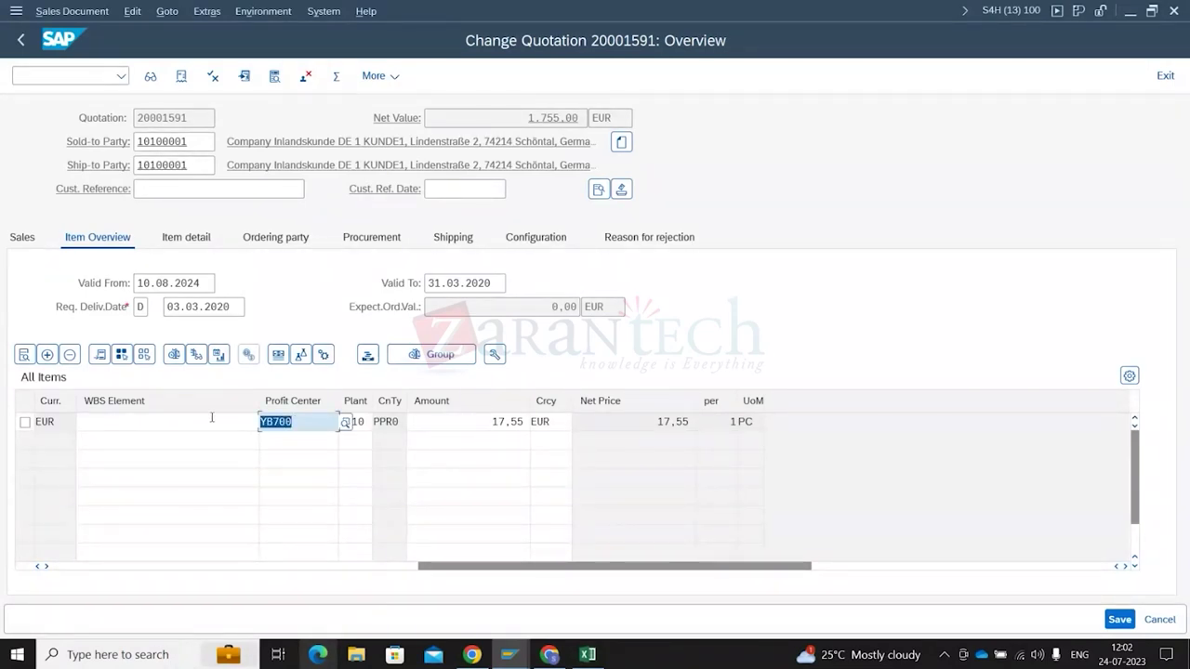
{"action": "key", "text": "ctrl+c"}
{"action": "left_click", "coordinate": [292, 456]}
{"action": "left_click", "coordinate": [288, 440]}
{"action": "key", "text": "ctrl+v"}
Enter plant 1010 for the FG126 item and submit the line
{"action": "left_click", "coordinate": [367, 439]}
{"action": "type", "text": "1010"}
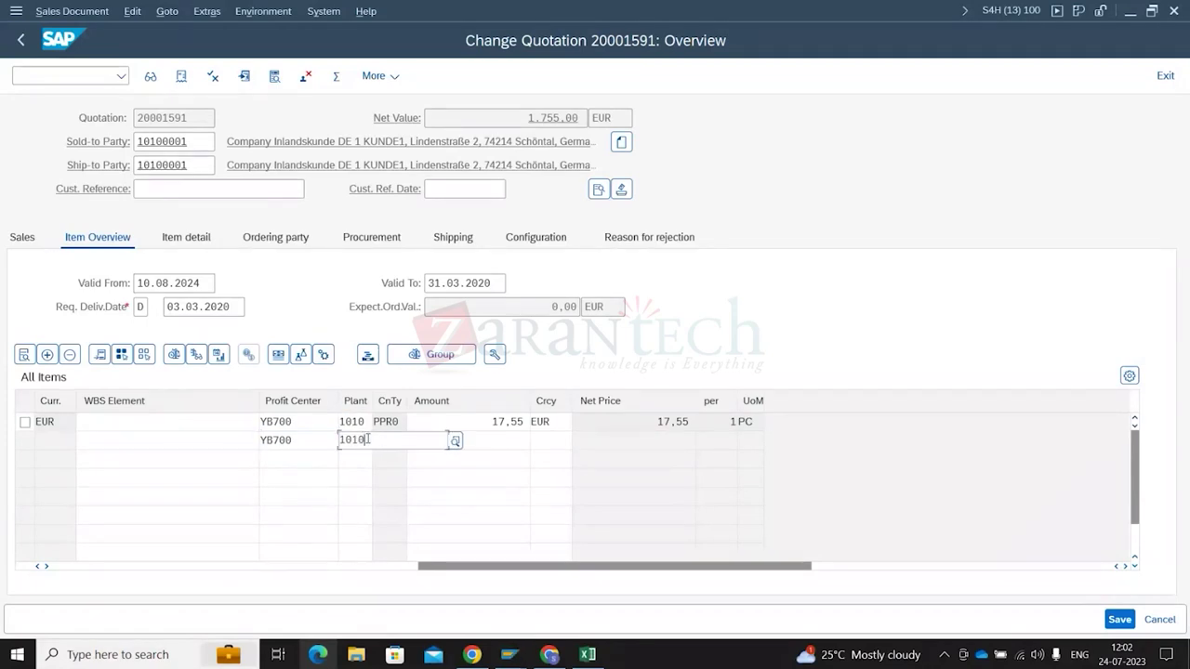
{"action": "left_click", "coordinate": [484, 445]}
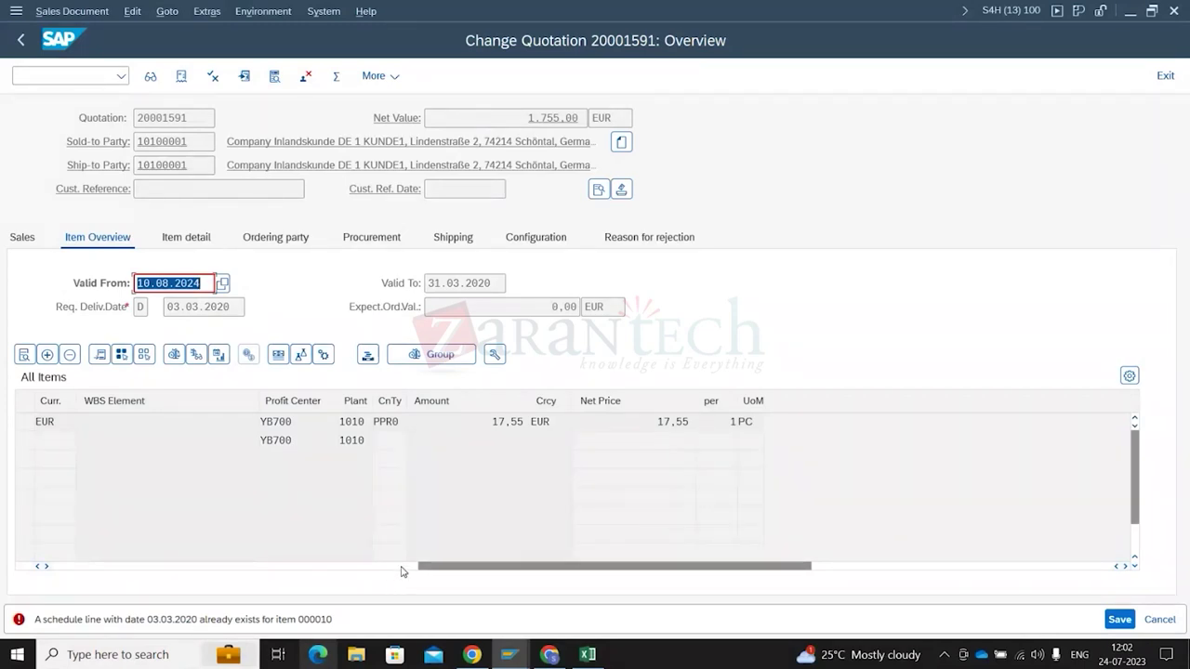
Change the quotation's valid-from date to 03.03.2020 and submit it
{"action": "left_click_drag", "start_coordinate": [423, 567], "coordinate": [41, 565]}
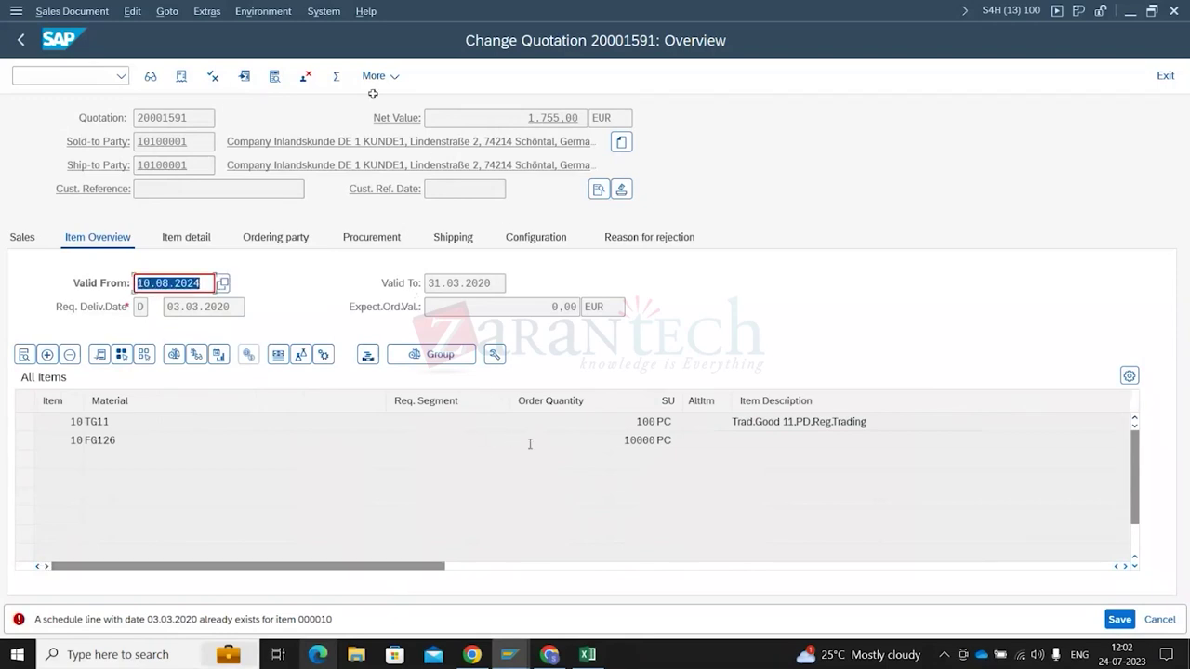
{"action": "left_click", "coordinate": [144, 284]}
{"action": "key", "text": "BackSpace"}
{"action": "type", "text": "3"}
{"action": "key", "text": "BackSpace"}
{"action": "key", "text": "BackSpace"}
{"action": "type", "text": "03"}
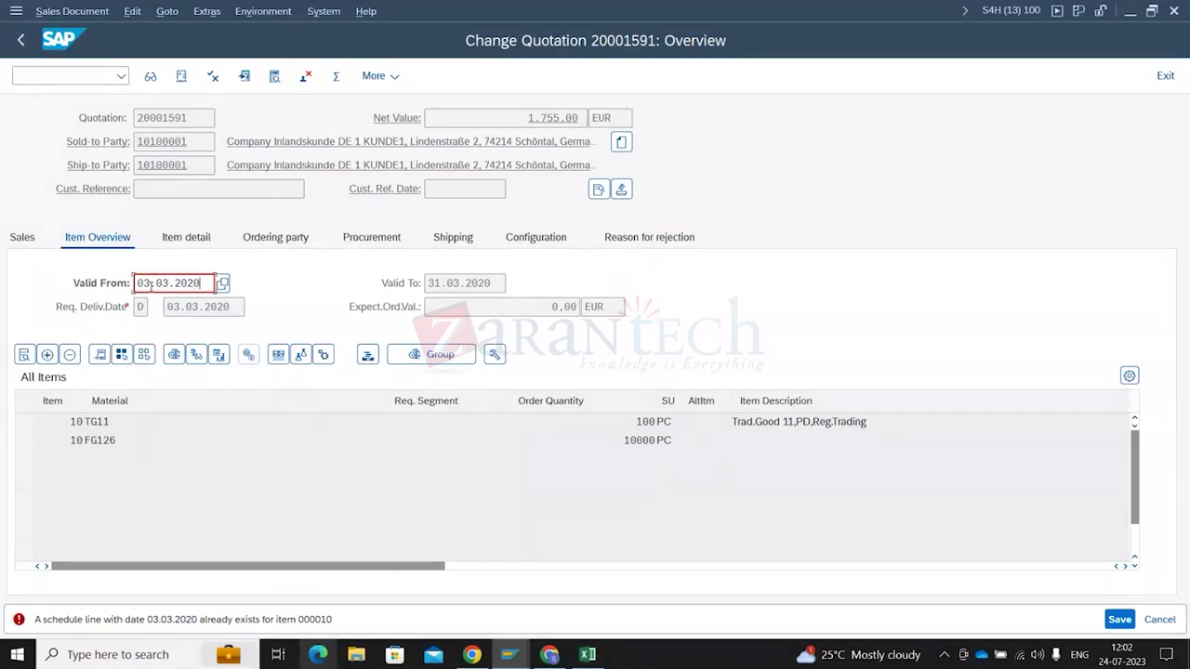
{"action": "key", "text": "Return"}
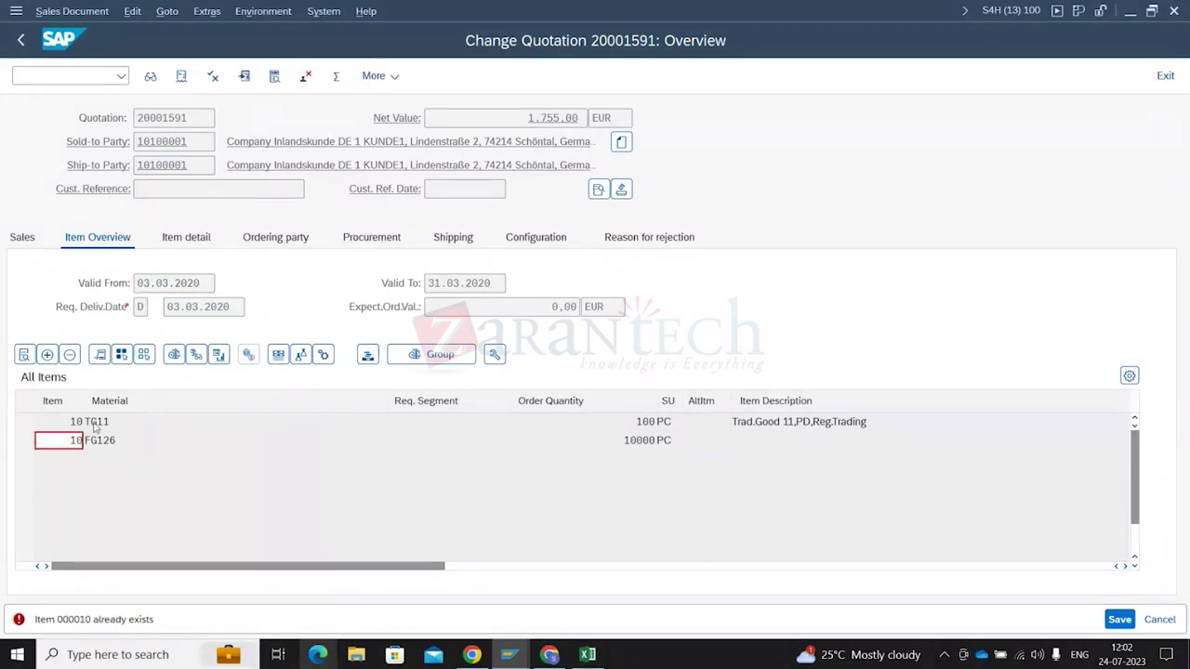
Renumber the FG126 item as 20 and delete the TG11 item from the quotation
{"action": "left_click", "coordinate": [86, 440]}
{"action": "left_click", "coordinate": [86, 441]}
{"action": "type", "text": "2"}
{"action": "left_click", "coordinate": [25, 421]}
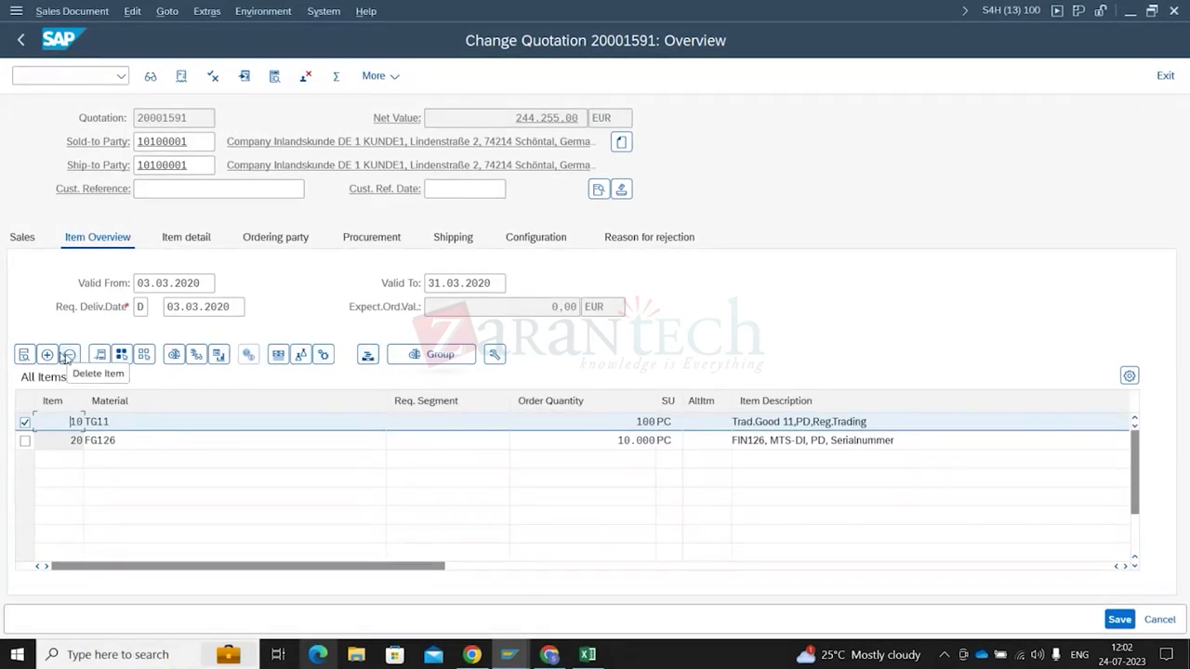
{"action": "left_click", "coordinate": [70, 355]}
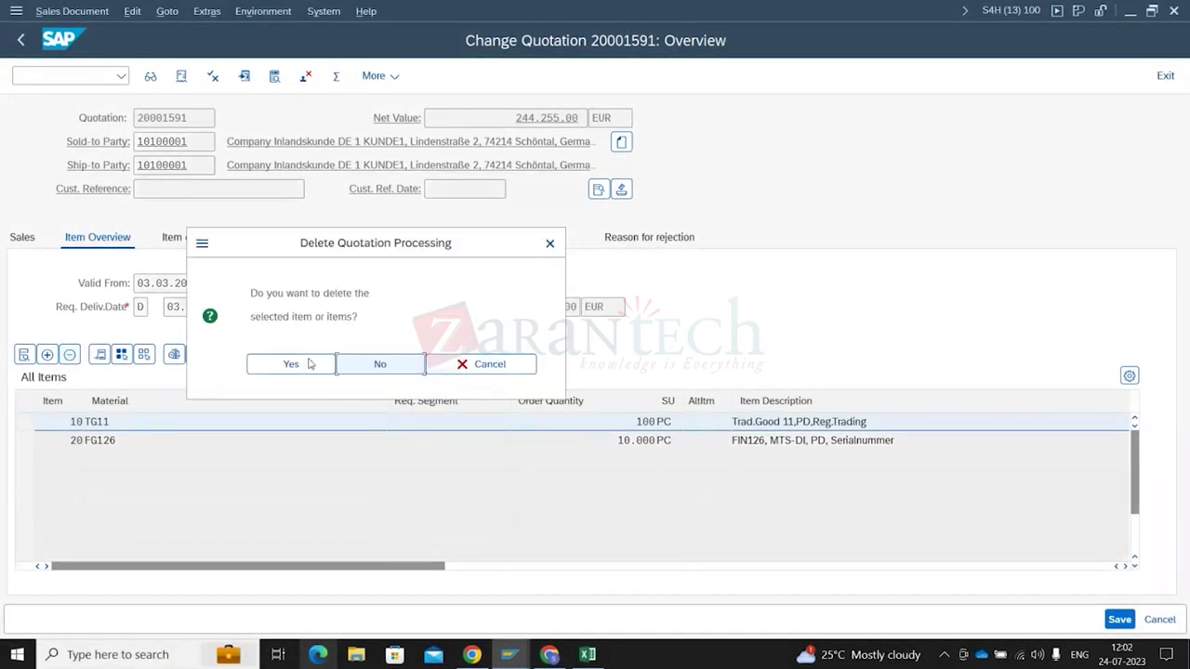
{"action": "left_click", "coordinate": [311, 364]}
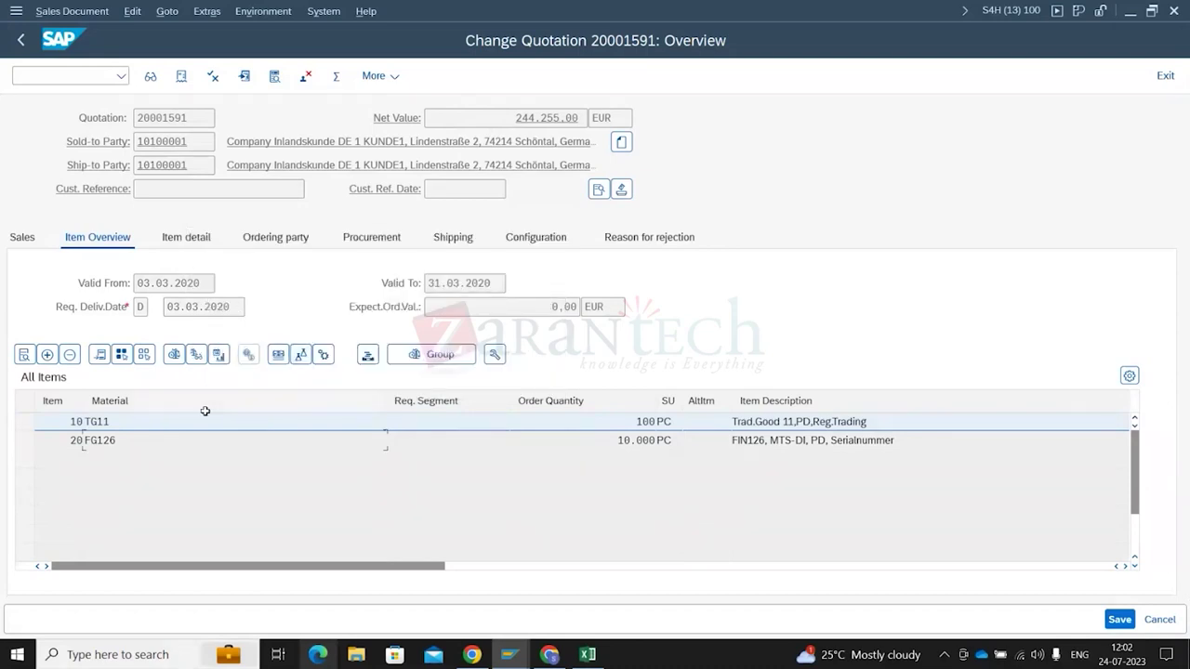
Try a valid-from date of 10.08.2024 on the quotation and put it back to 03.03.2020
{"action": "left_click", "coordinate": [157, 282]}
{"action": "double_click", "coordinate": [158, 282]}
{"action": "key", "text": "BackSpace"}
{"action": "key", "text": "Down"}
{"action": "key", "text": "Down"}
{"action": "key", "text": "Return"}
{"action": "key", "text": "Return"}
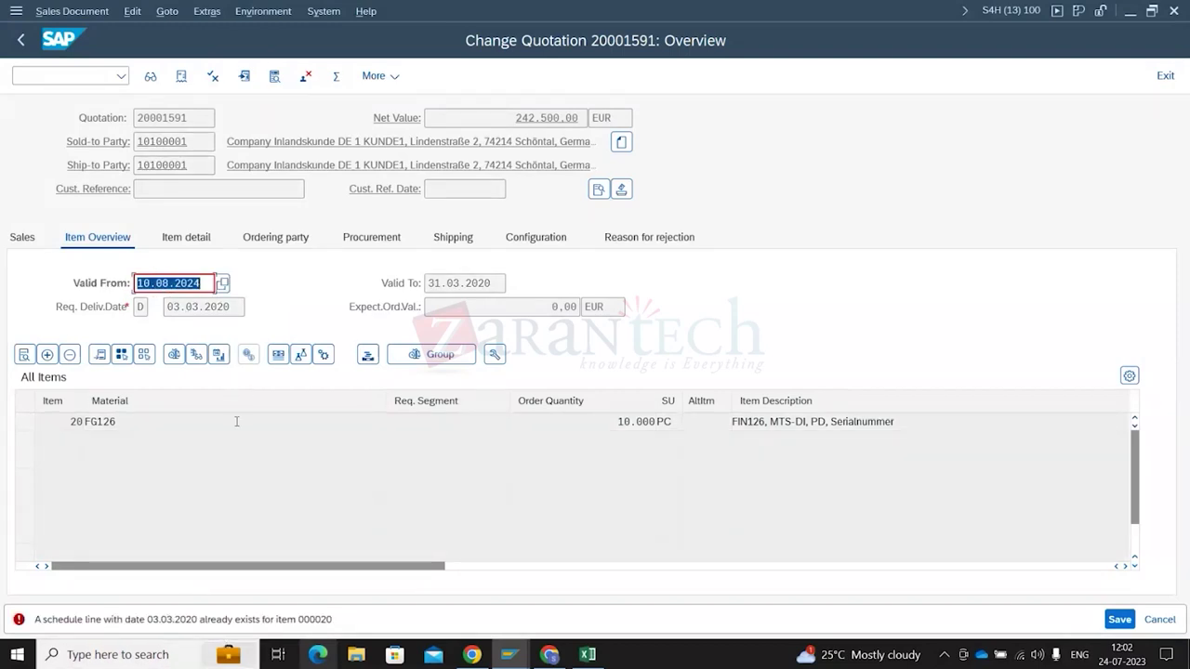
{"action": "key", "text": "BackSpace"}
{"action": "key", "text": "Down"}
{"action": "key", "text": "Down"}
{"action": "key", "text": "Return"}
{"action": "key", "text": "Return"}
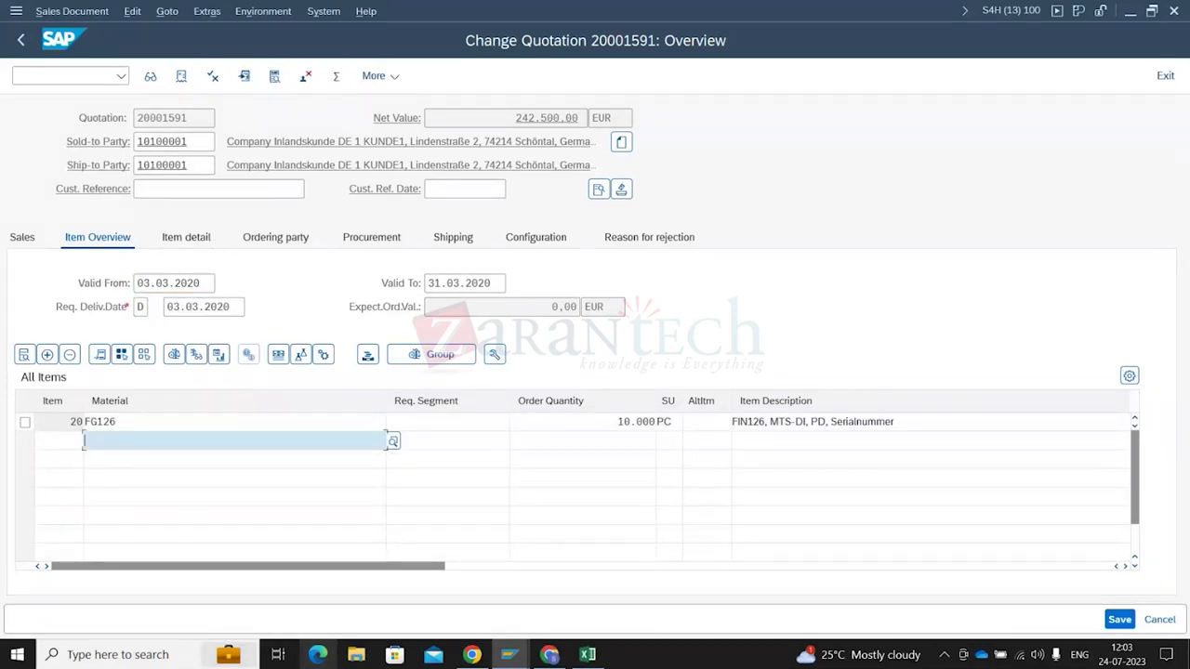
Extend the quotation's valid-to date to 31.03.2025
{"action": "left_click", "coordinate": [500, 285]}
{"action": "key", "text": "BackSpace"}
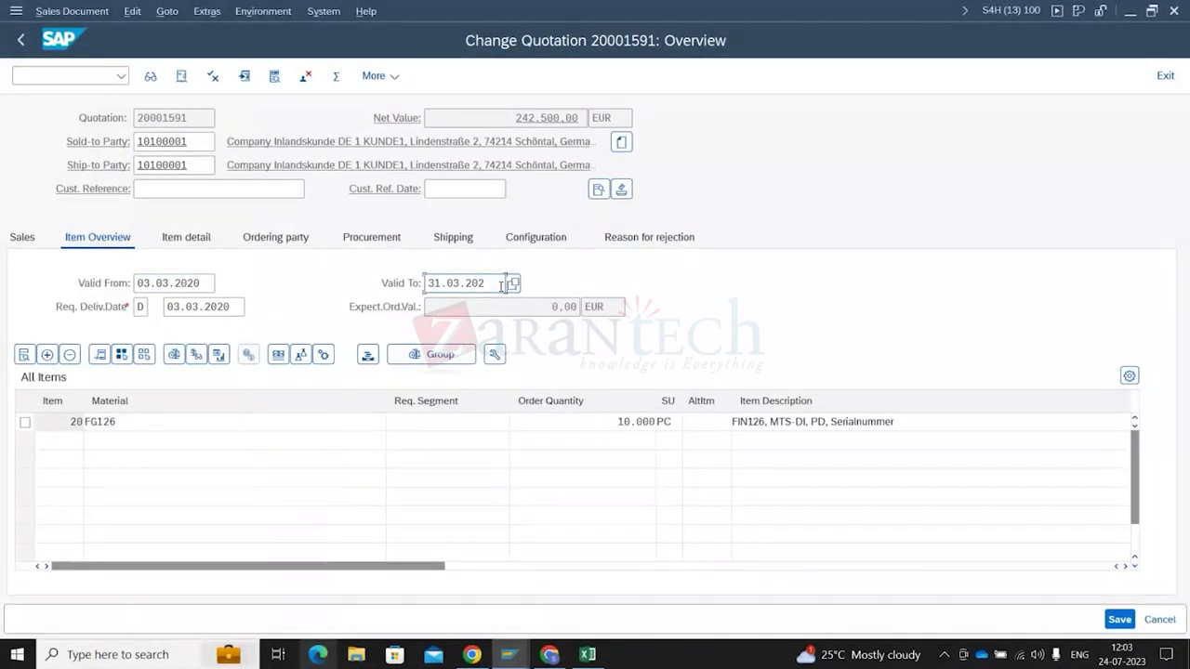
{"action": "type", "text": "5"}
{"action": "key", "text": "Return"}
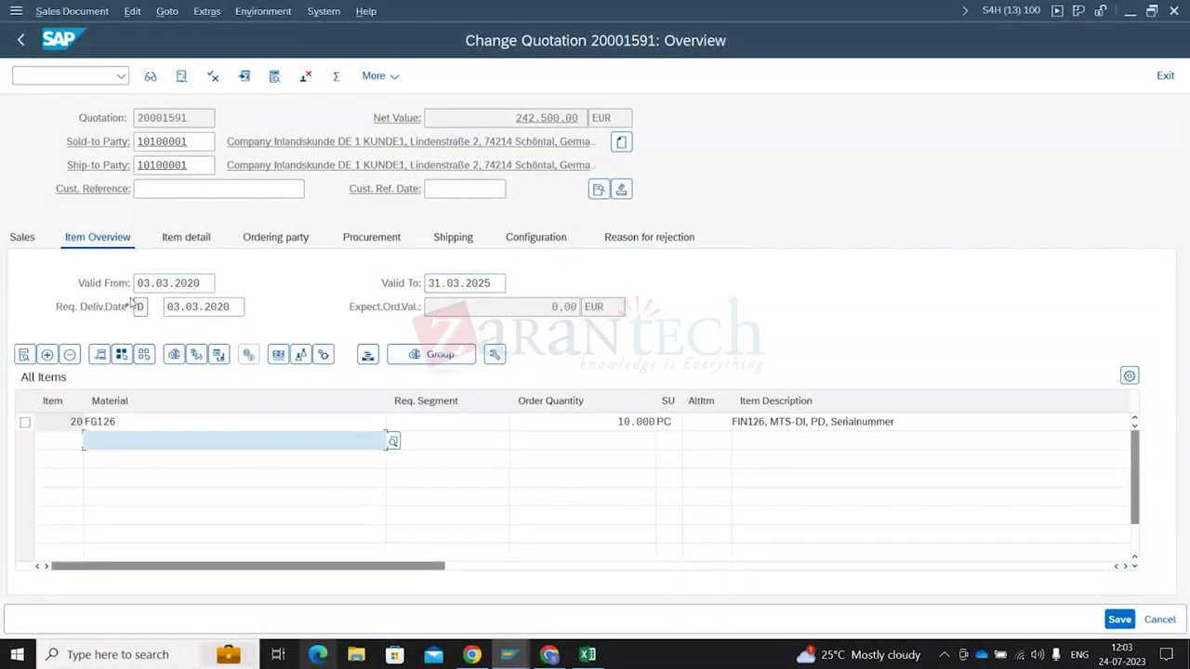
Set the quotation's requested delivery date to 10.08.2024, accept the date messages and save the quotation
{"action": "left_click", "coordinate": [231, 307]}
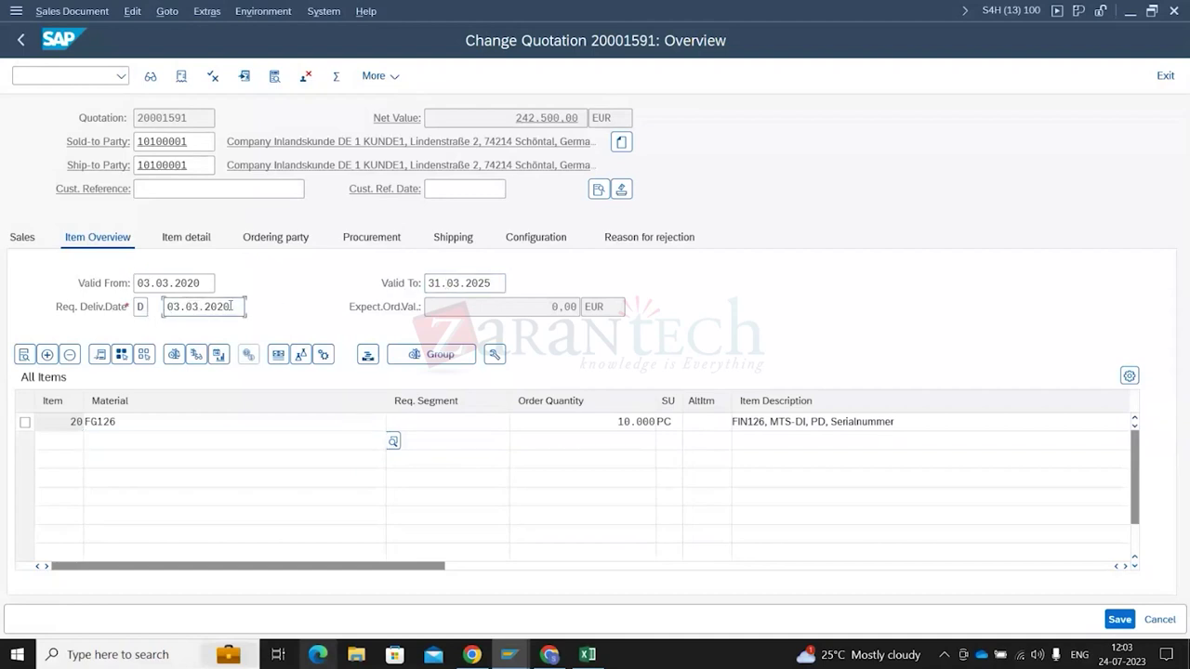
{"action": "key", "text": "BackSpace"}
{"action": "key", "text": "BackSpace"}
{"action": "key", "text": "BackSpace"}
{"action": "key", "text": "BackSpace"}
{"action": "key", "text": "BackSpace"}
{"action": "key", "text": "BackSpace"}
{"action": "key", "text": "BackSpace"}
{"action": "key", "text": "BackSpace"}
{"action": "key", "text": "BackSpace"}
{"action": "key", "text": "BackSpace"}
{"action": "type", "text": "10.0"}
{"action": "type", "text": "8.2002"}
{"action": "type", "text": "20"}
{"action": "key", "text": "BackSpace"}
{"action": "type", "text": "4"}
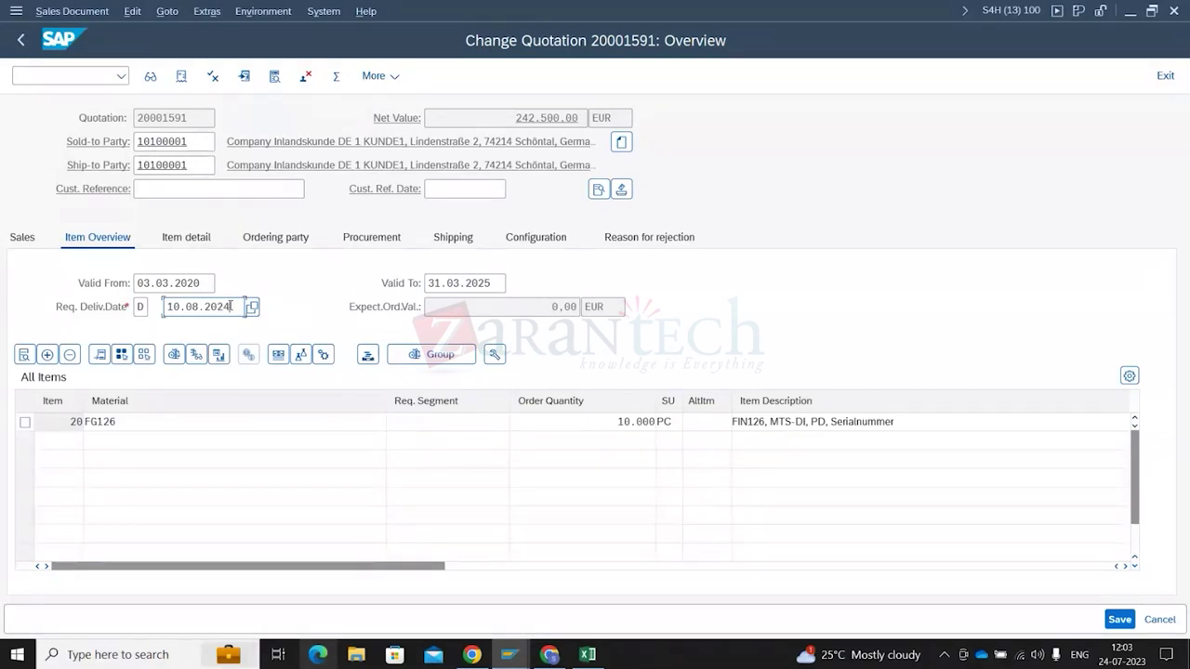
{"action": "key", "text": "Return"}
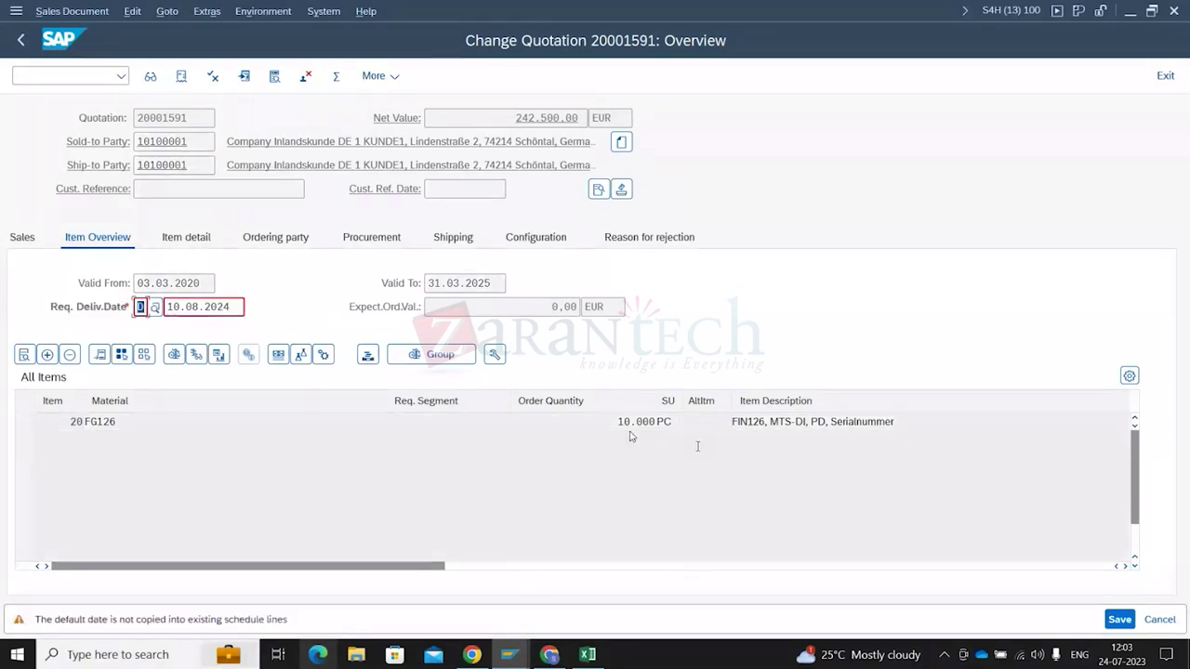
{"action": "key", "text": "Return"}
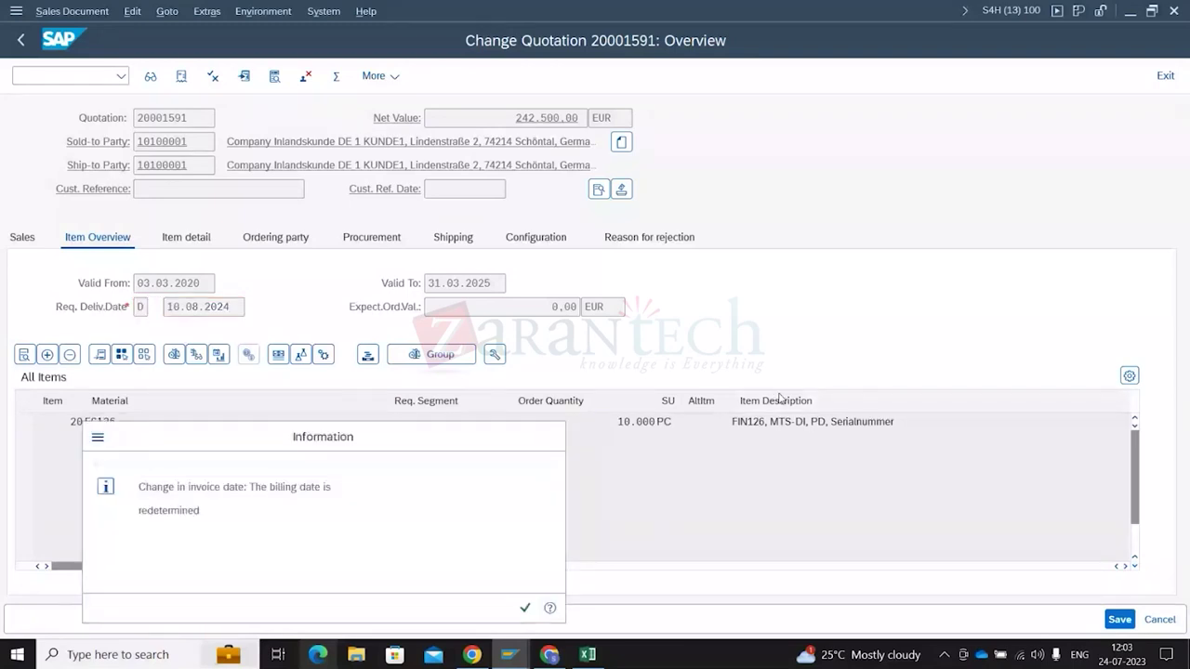
{"action": "key", "text": "Return"}
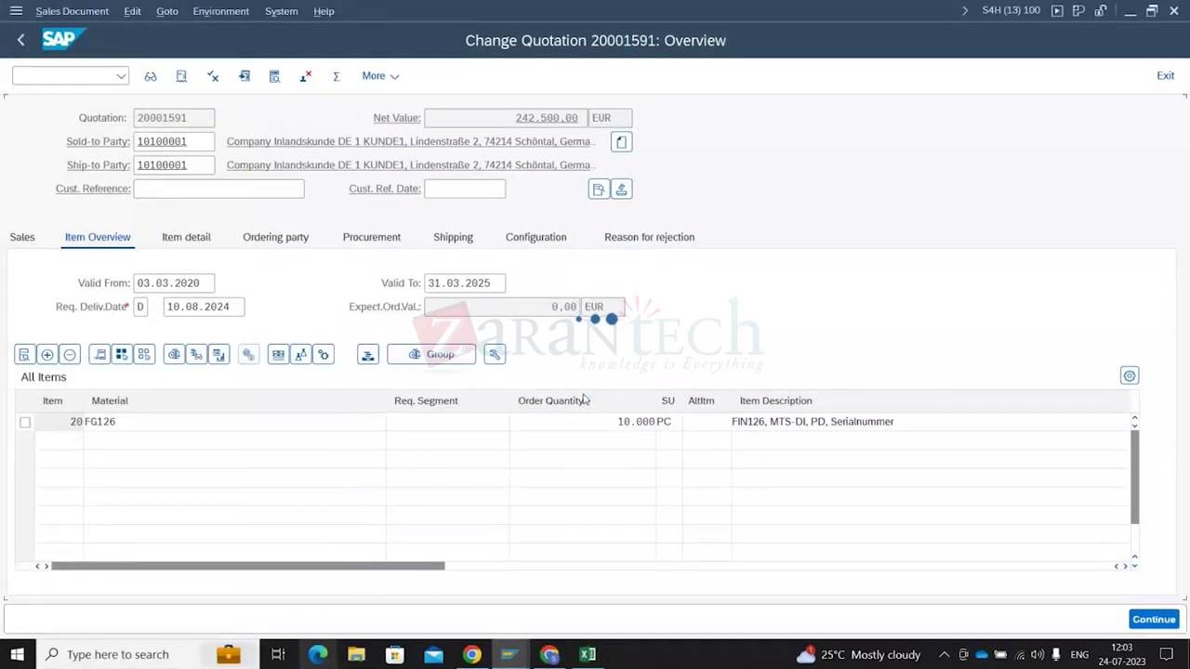
Switch to the FG126 product view and refresh it to check for the new quotation requirement
{"action": "key", "text": "alt+Tab"}
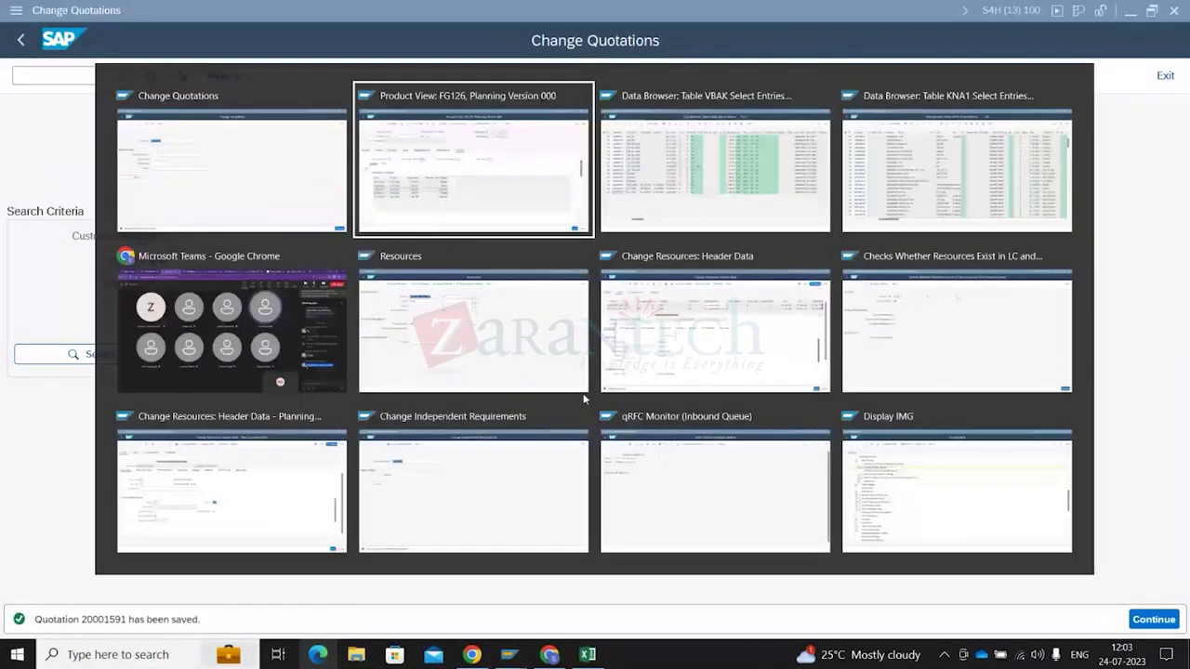
{"action": "left_click", "coordinate": [28, 218]}
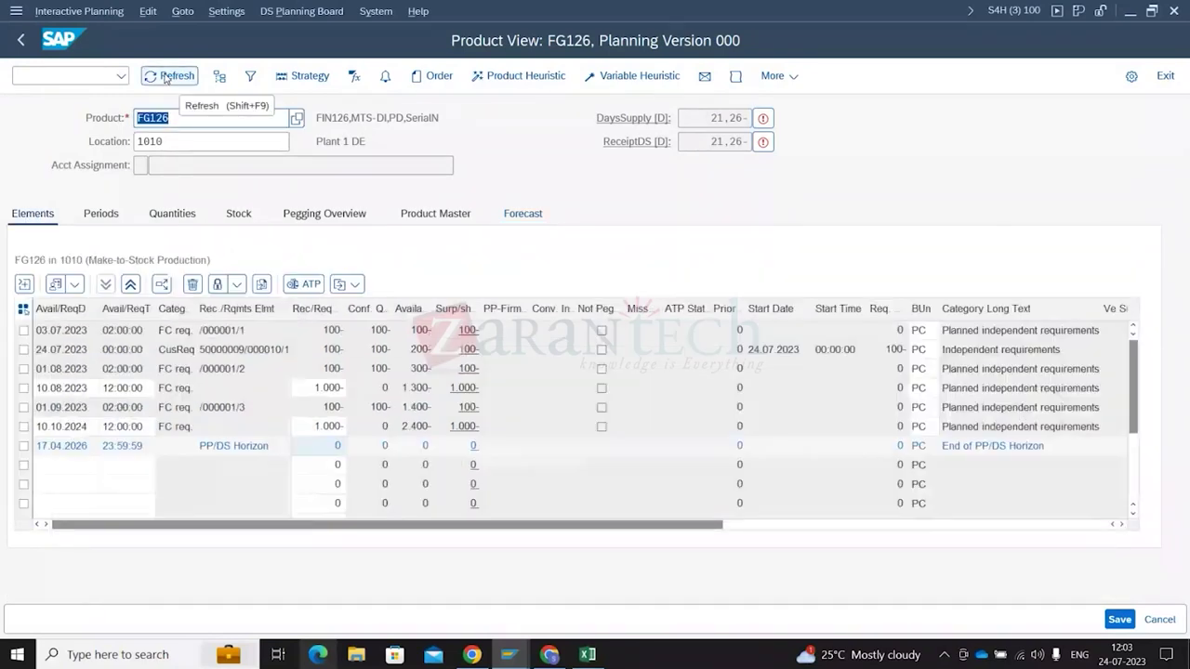
{"action": "left_click", "coordinate": [166, 78]}
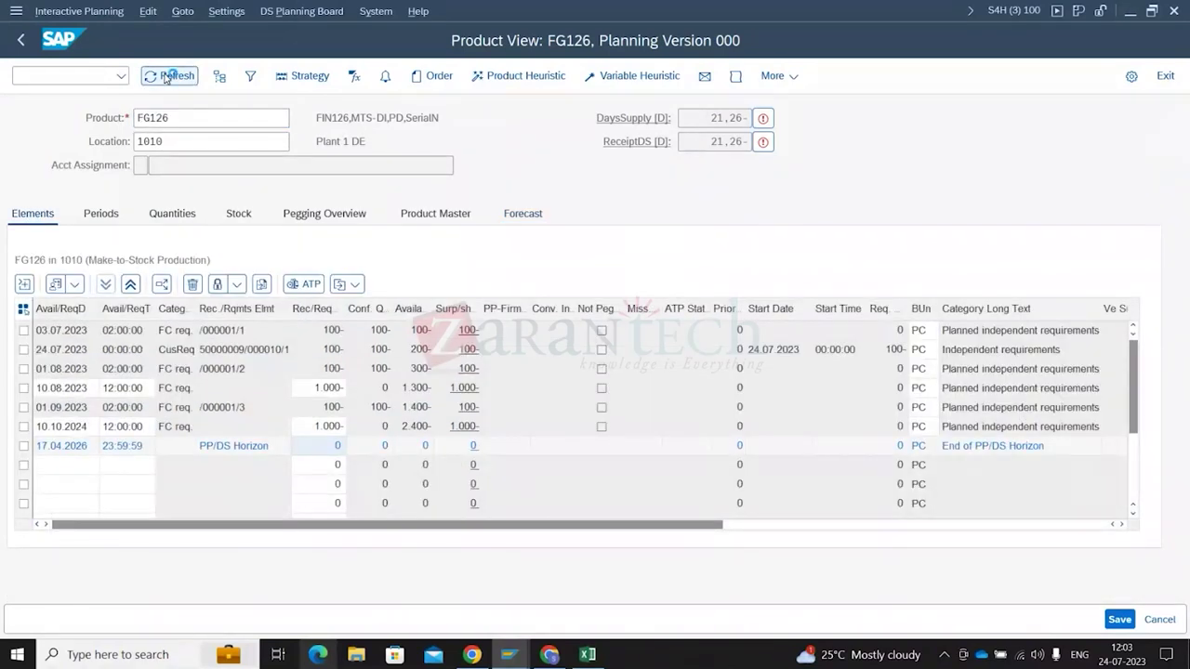
{"action": "left_click", "coordinate": [176, 78]}
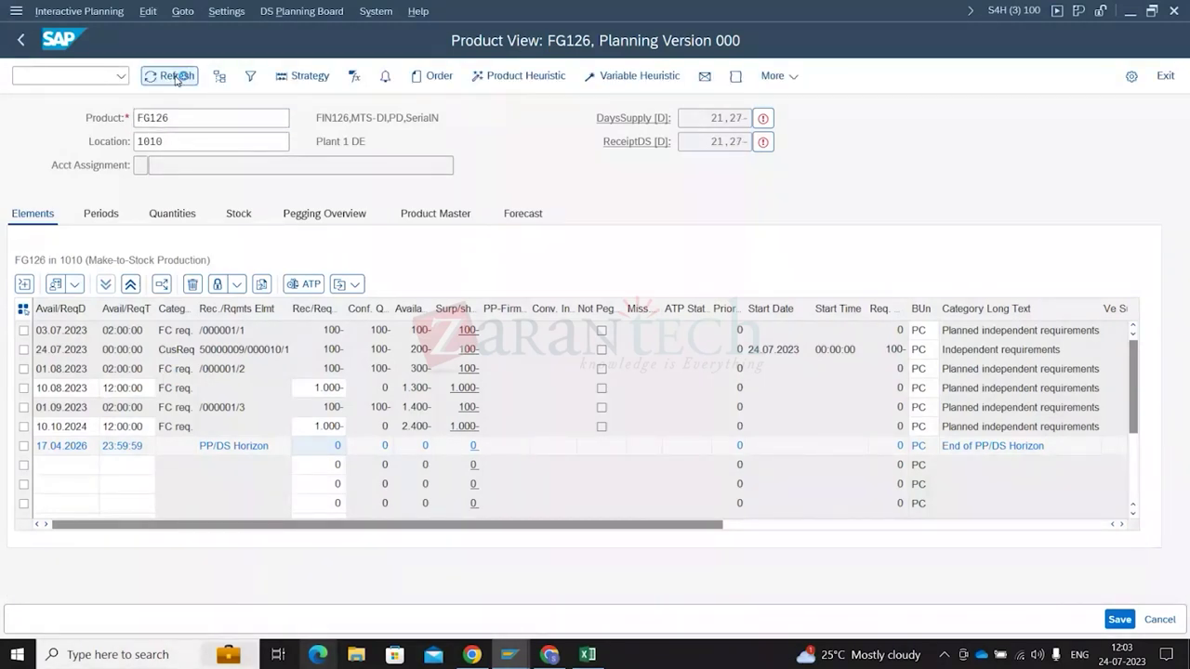
{"action": "left_click", "coordinate": [175, 78]}
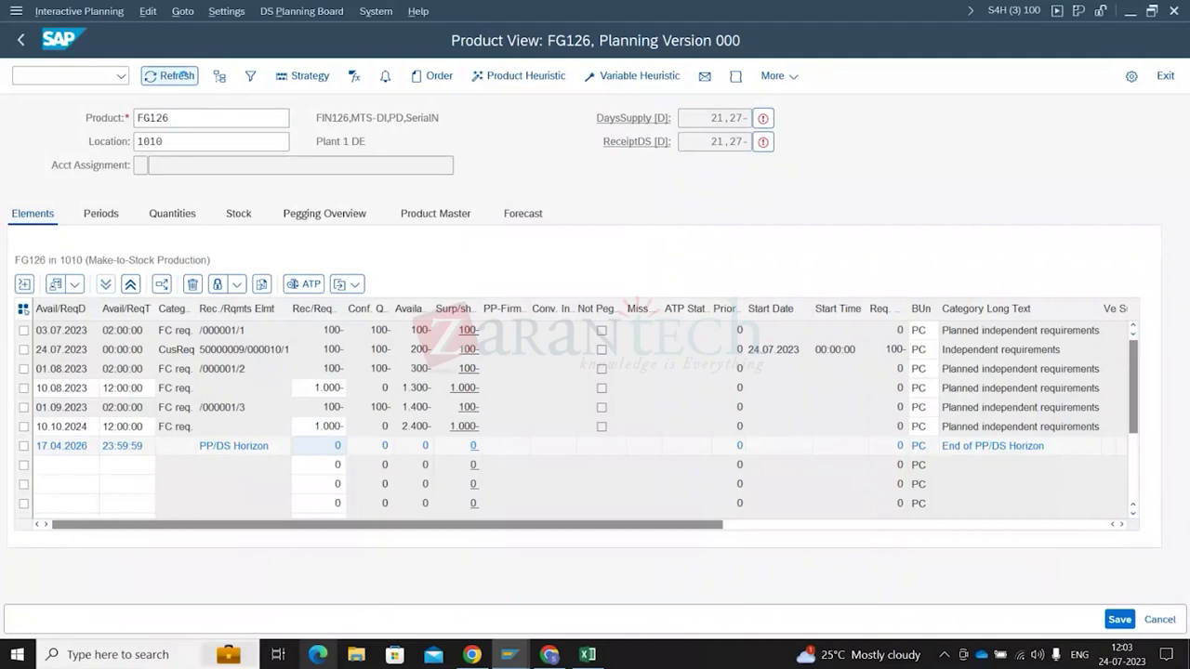
{"action": "left_click", "coordinate": [176, 78]}
Run the inbound qRFC queue monitor for all queues of client 100 and close that session
{"action": "left_click", "coordinate": [63, 78]}
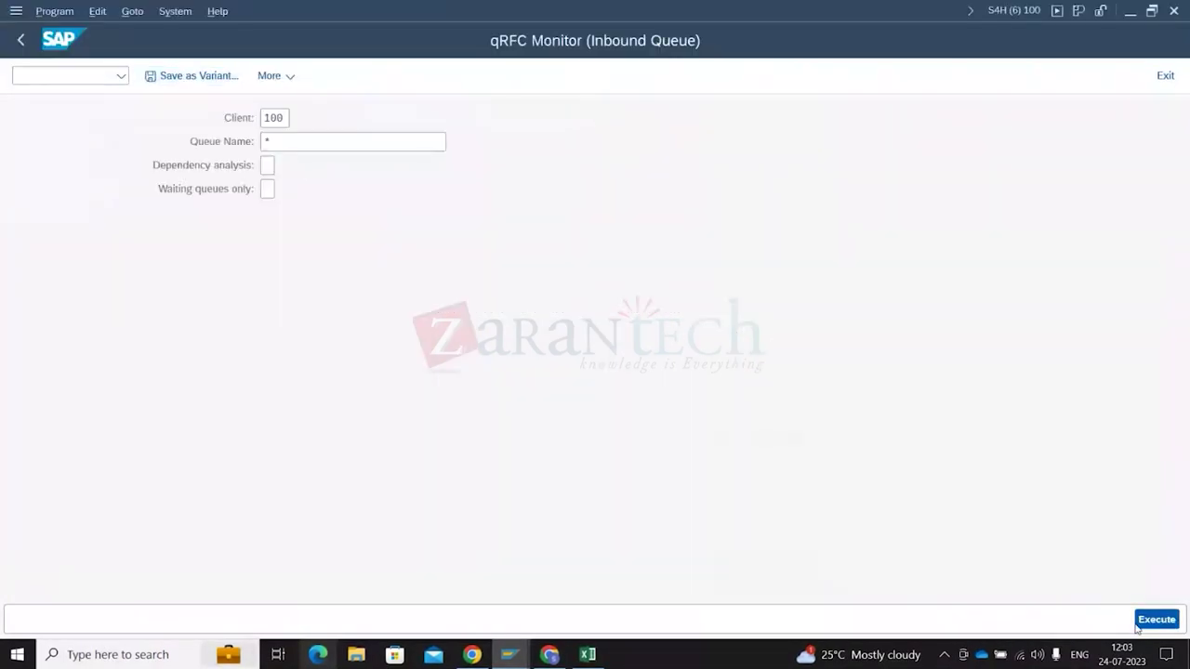
{"action": "left_click", "coordinate": [1137, 627]}
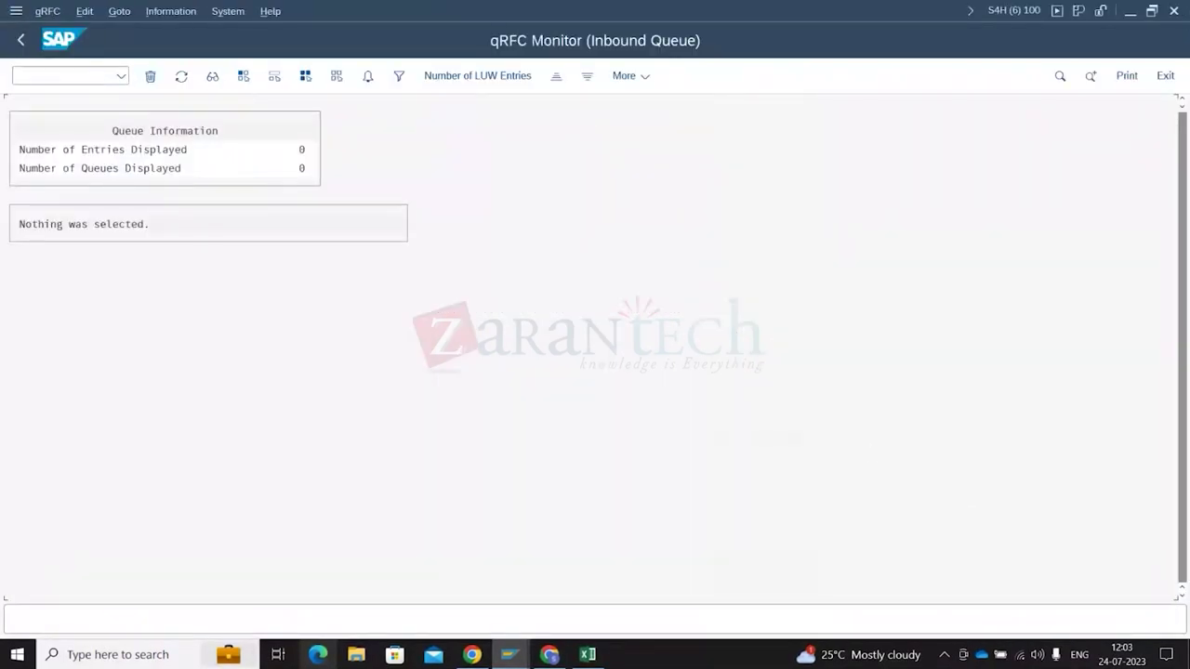
{"action": "left_click", "coordinate": [1173, 12]}
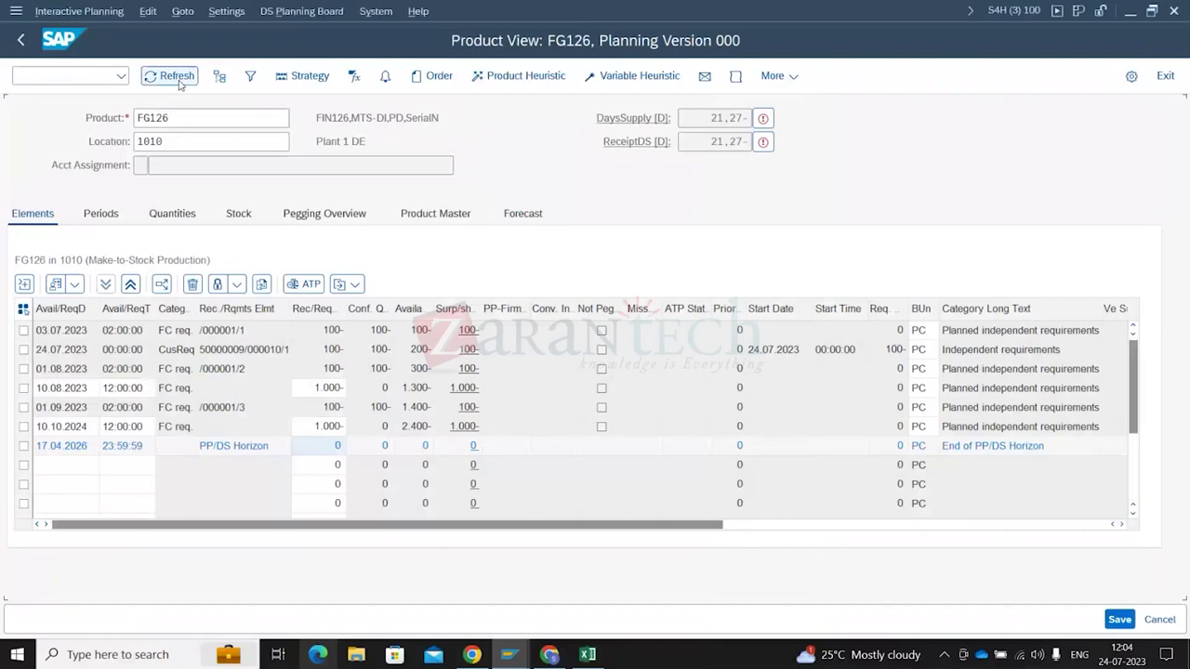
List all outbound qRFC queues of client 100 in a new session and drill into the entries of the FL_IBD queue
{"action": "key", "text": "alt+Tab"}
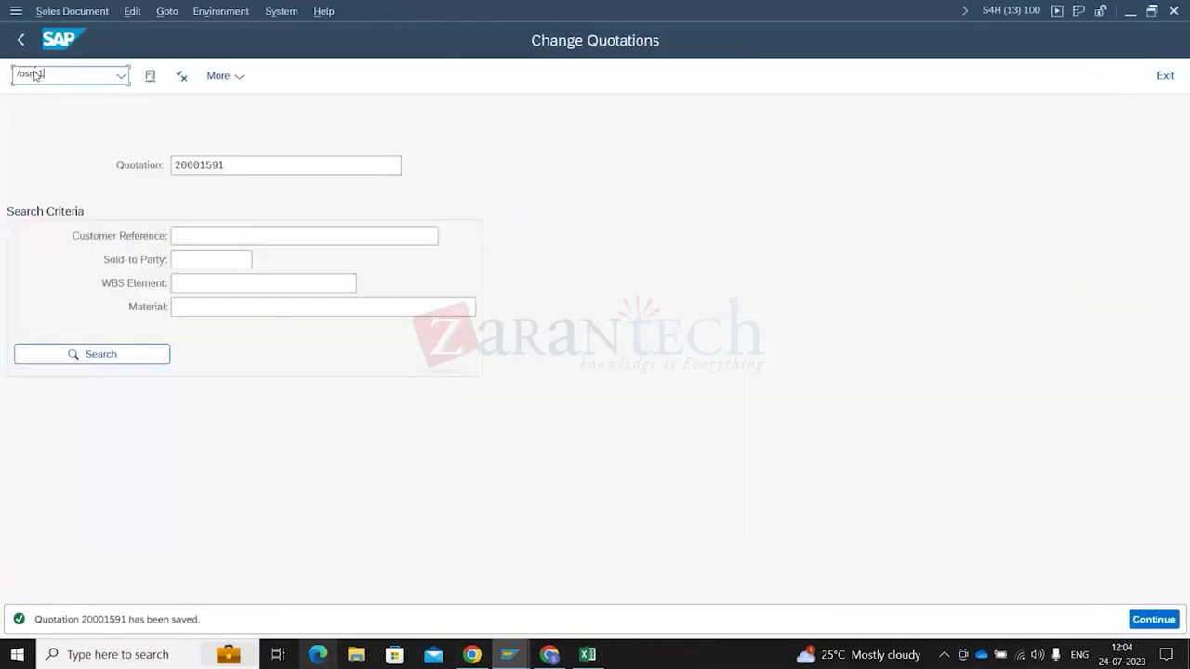
{"action": "left_click", "coordinate": [34, 75]}
{"action": "type", "text": "/osm1"}
{"action": "key", "text": "Return"}
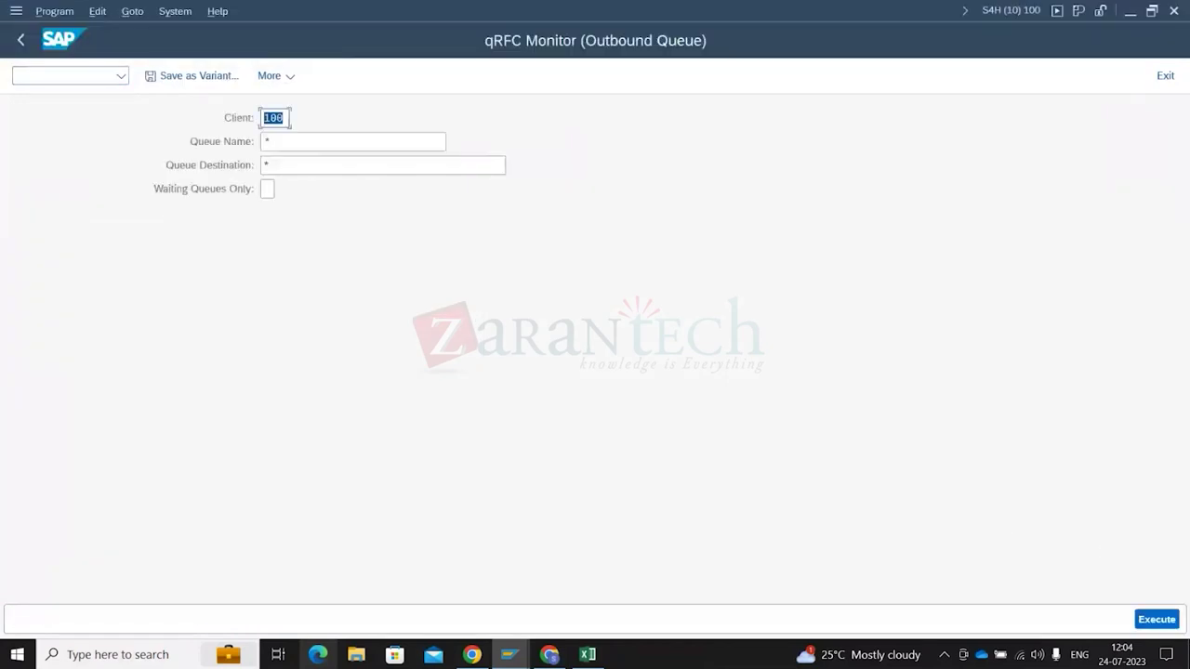
{"action": "left_click", "coordinate": [1157, 620]}
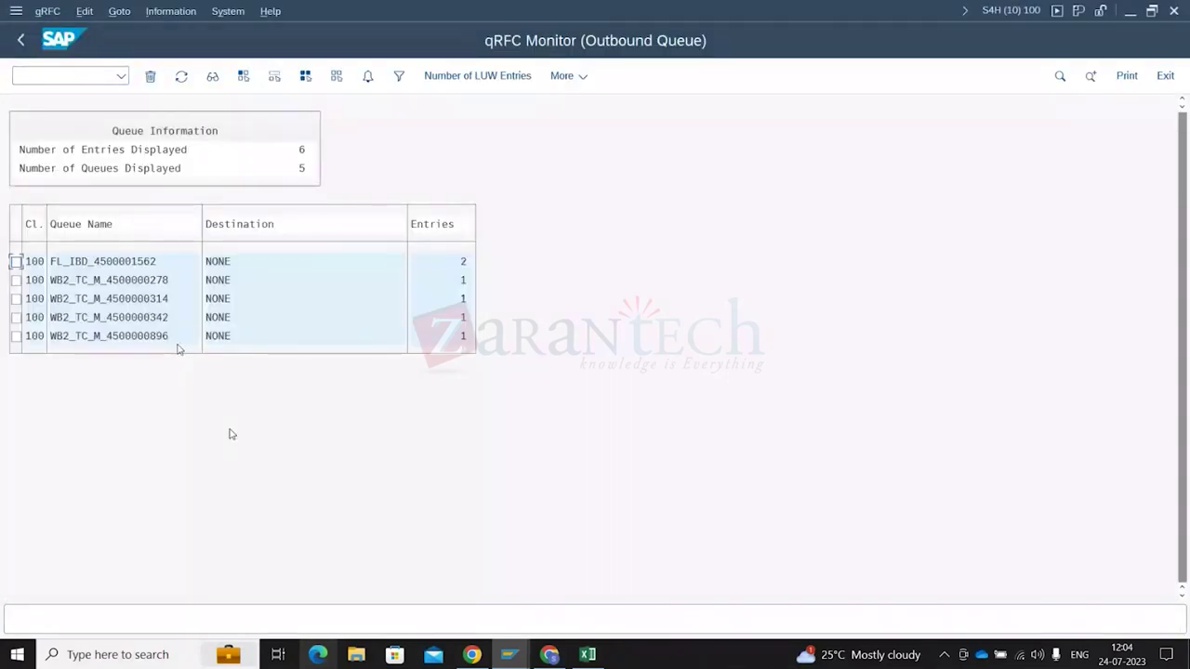
{"action": "double_click", "coordinate": [121, 263]}
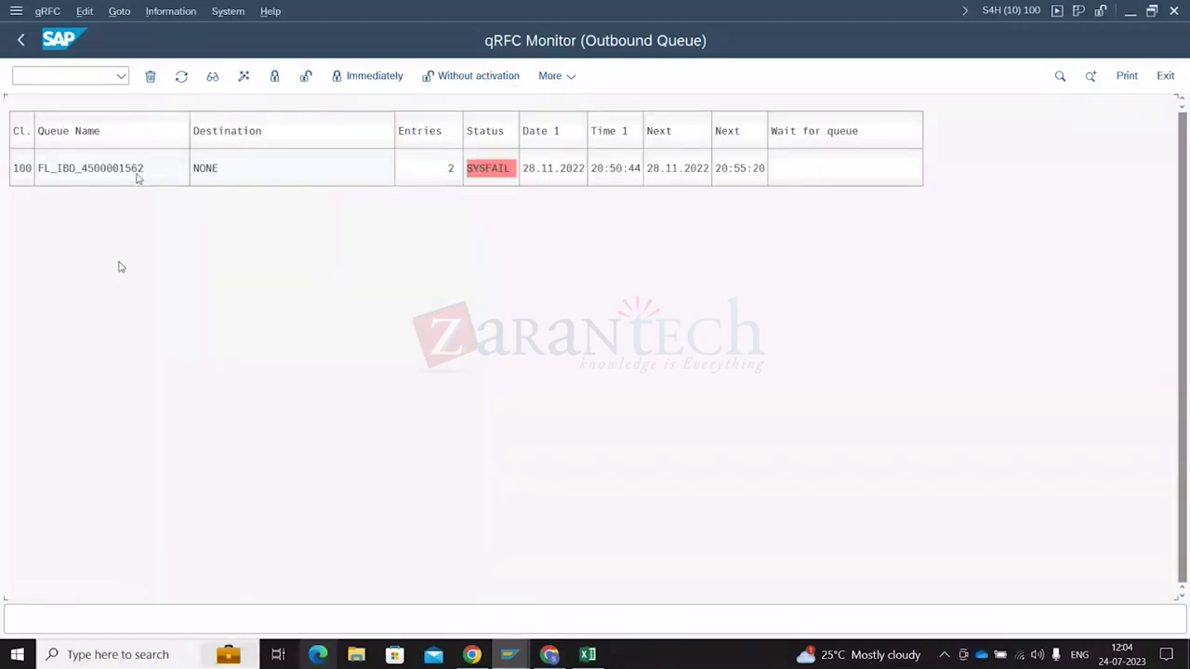
{"action": "double_click", "coordinate": [135, 172]}
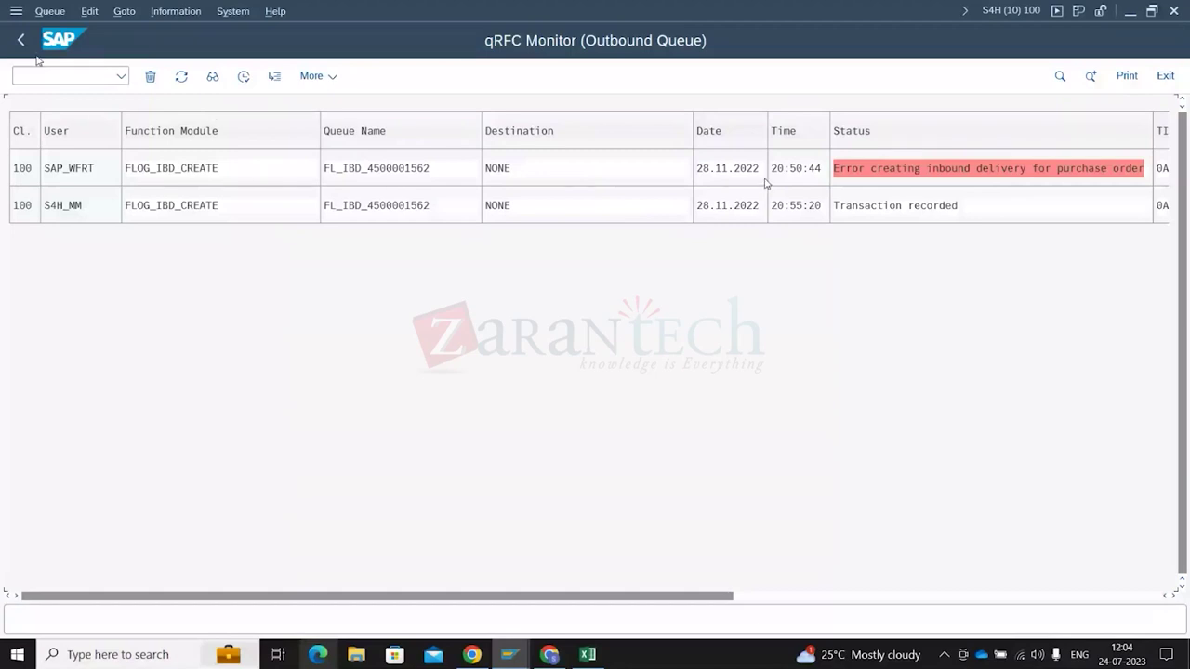
Return from the FL_IBD entries to the outbound queue list and check the status details of all queues
{"action": "left_click", "coordinate": [703, 172]}
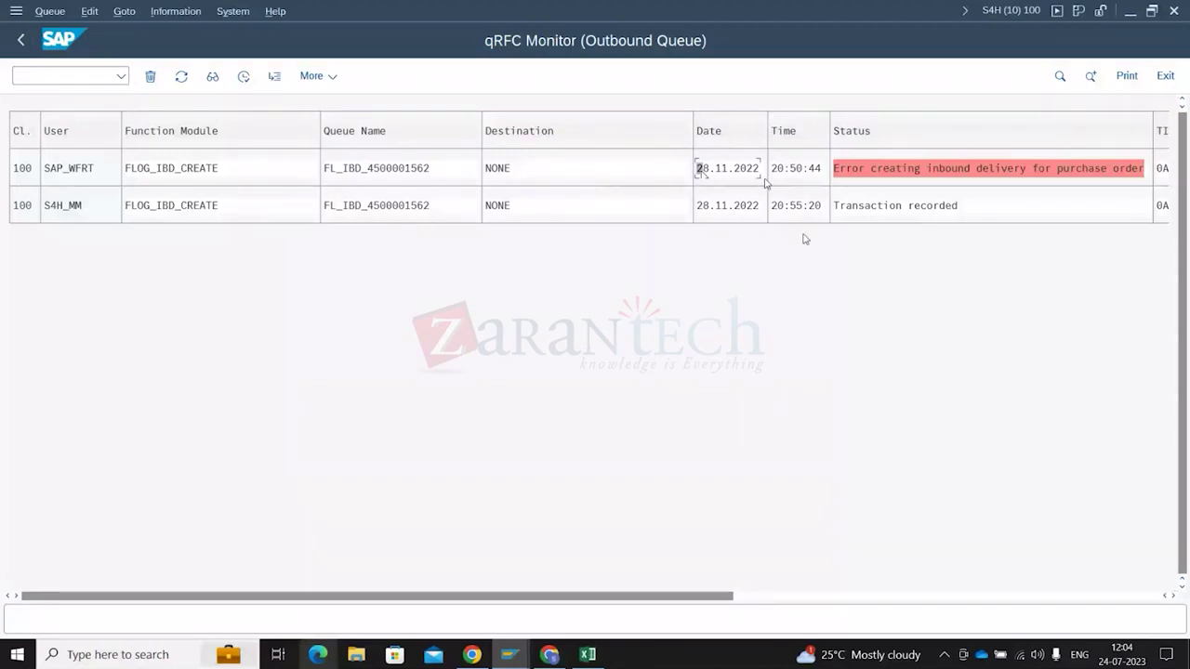
{"action": "left_click", "coordinate": [21, 42]}
{"action": "left_click", "coordinate": [20, 42]}
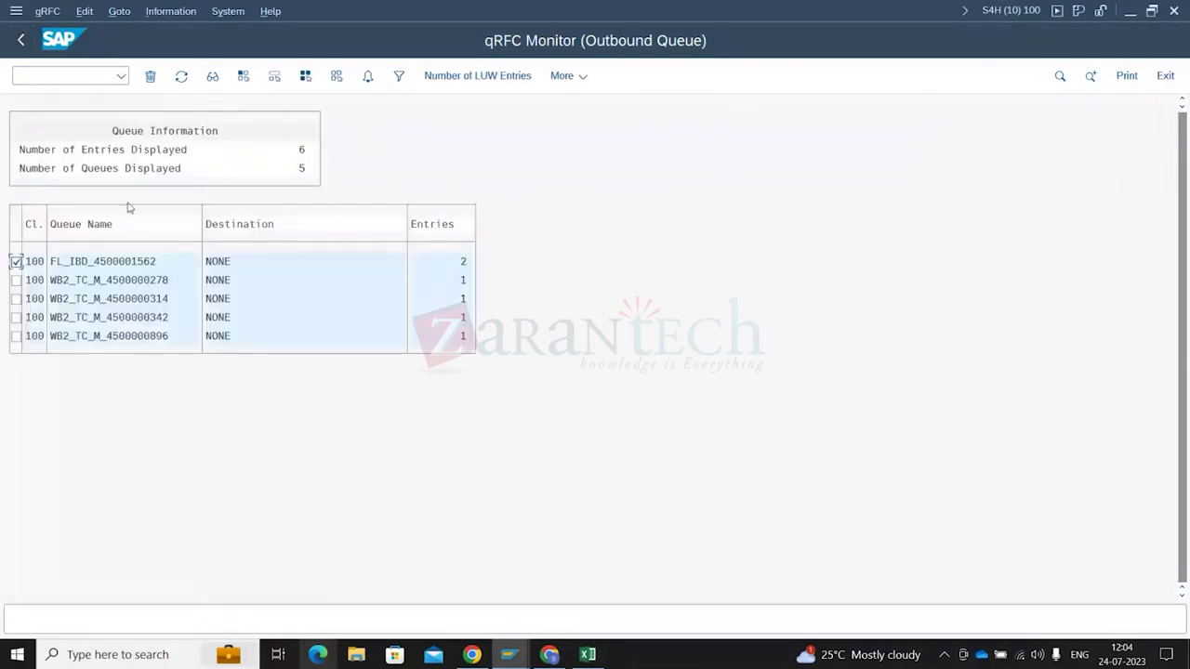
{"action": "left_click", "coordinate": [367, 77]}
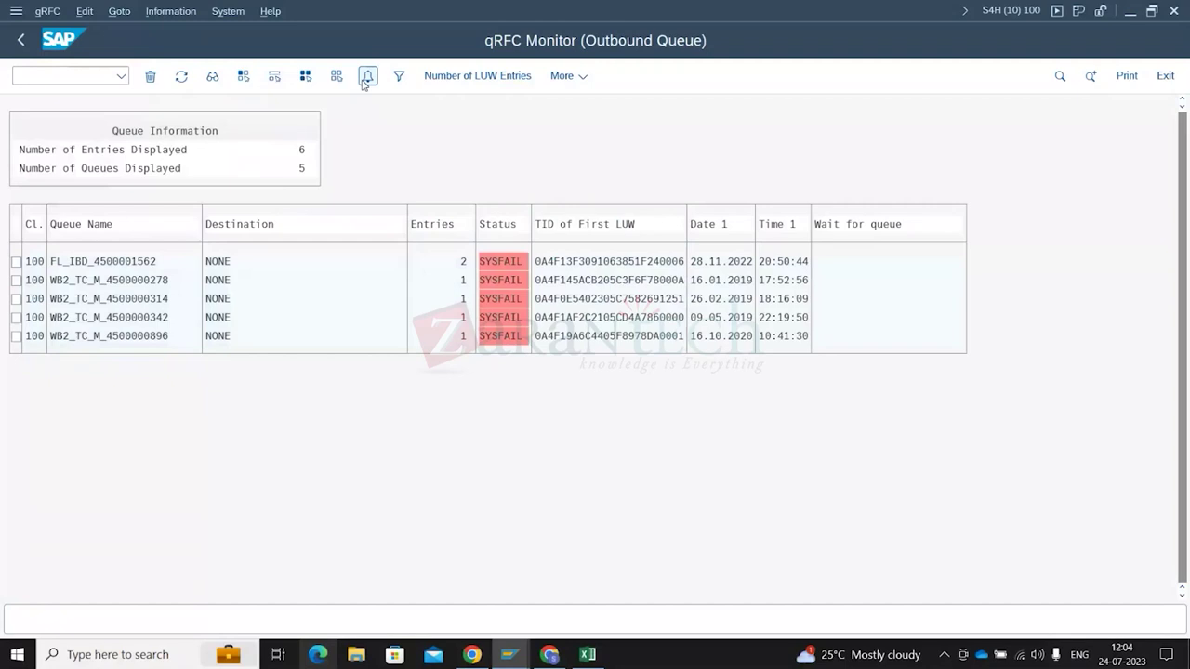
{"action": "left_click", "coordinate": [365, 80]}
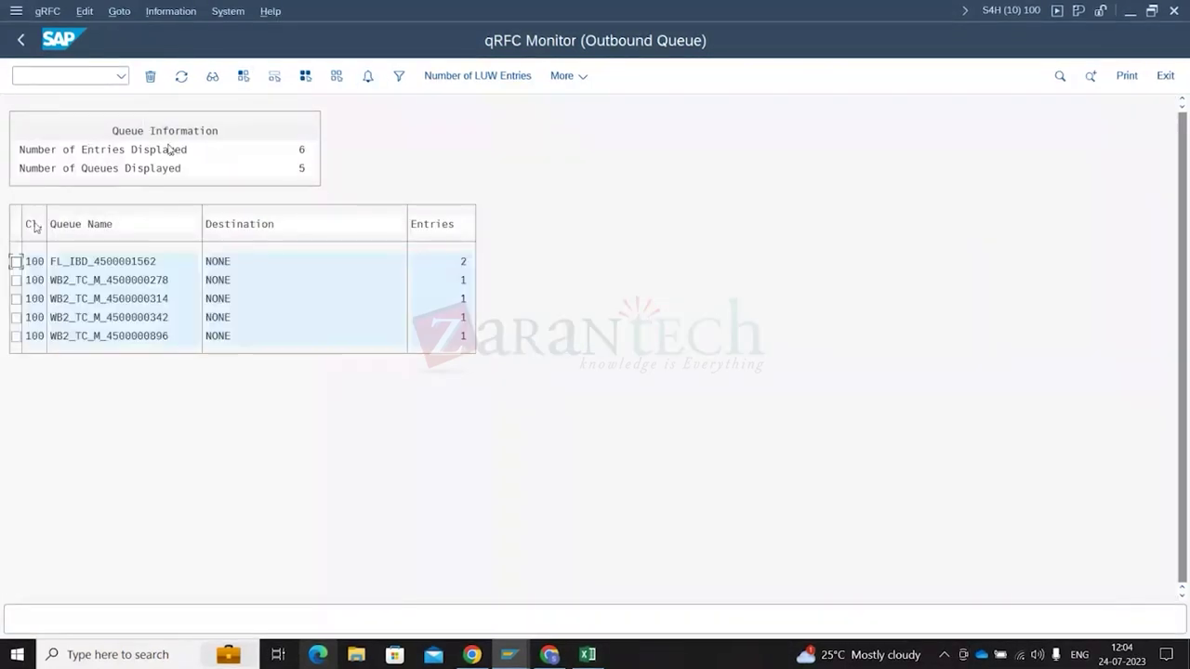
Select all listed outbound queues, delete them and confirm the deletion
{"action": "left_click", "coordinate": [306, 75]}
{"action": "left_click", "coordinate": [149, 76]}
{"action": "left_click", "coordinate": [305, 367]}
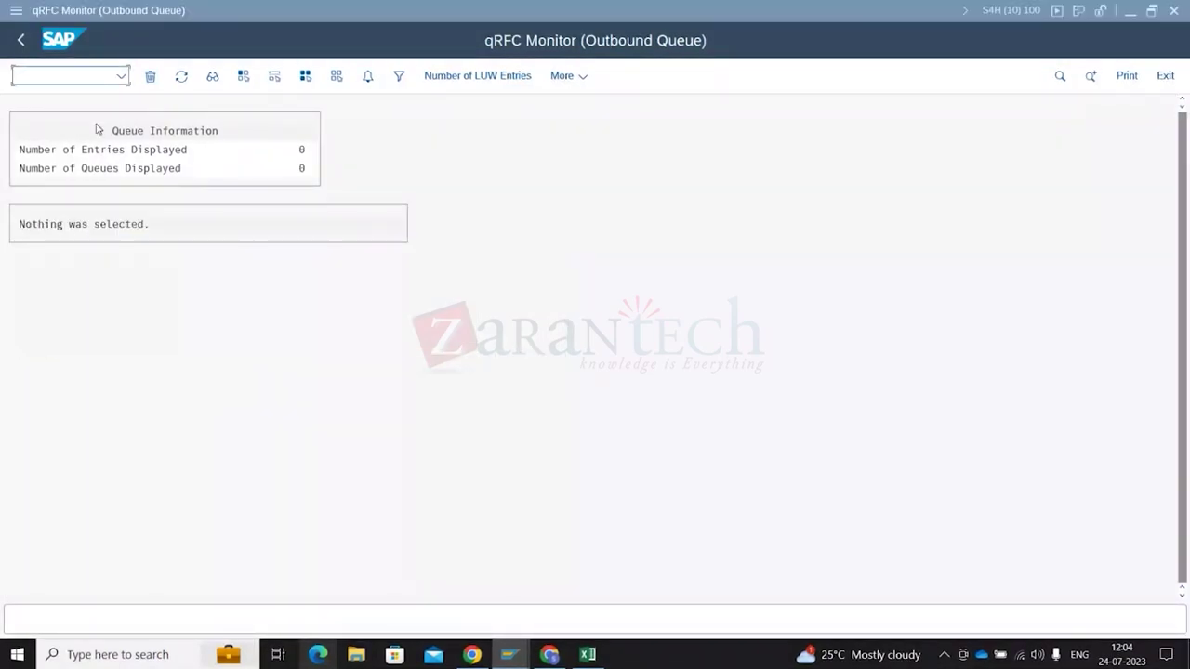
Switch to the FG126 product view and refresh its elements after the queue deletion
{"action": "key", "text": "alt+Tab"}
{"action": "key", "text": "alt+Tab"}
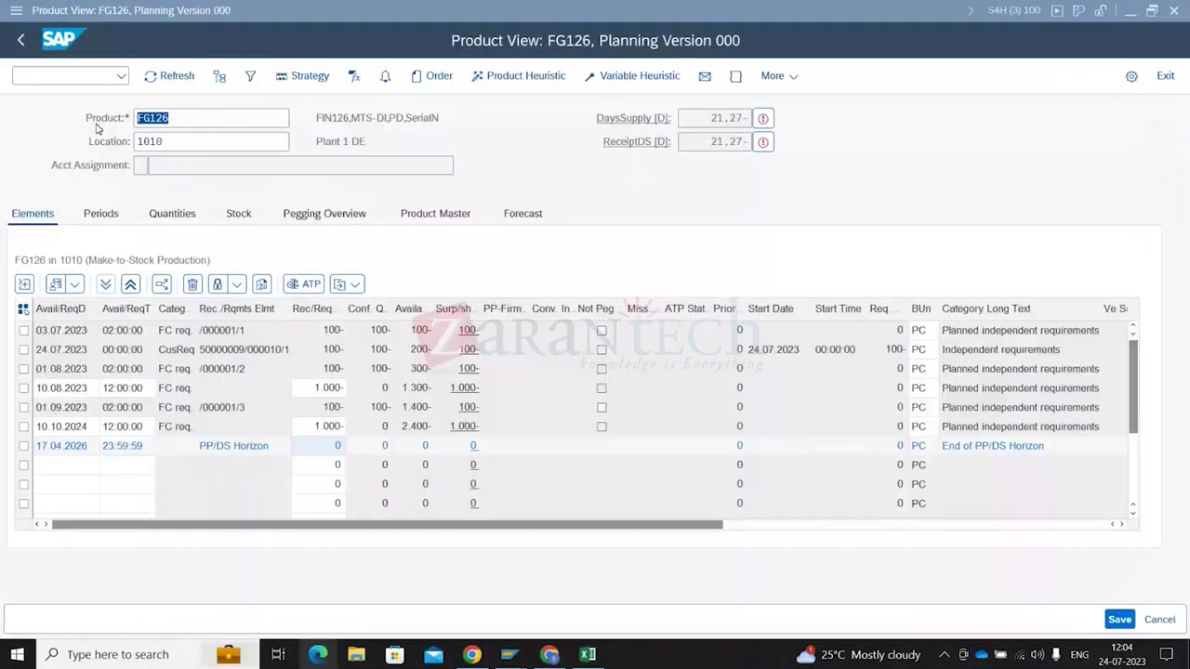
{"action": "left_click", "coordinate": [173, 80]}
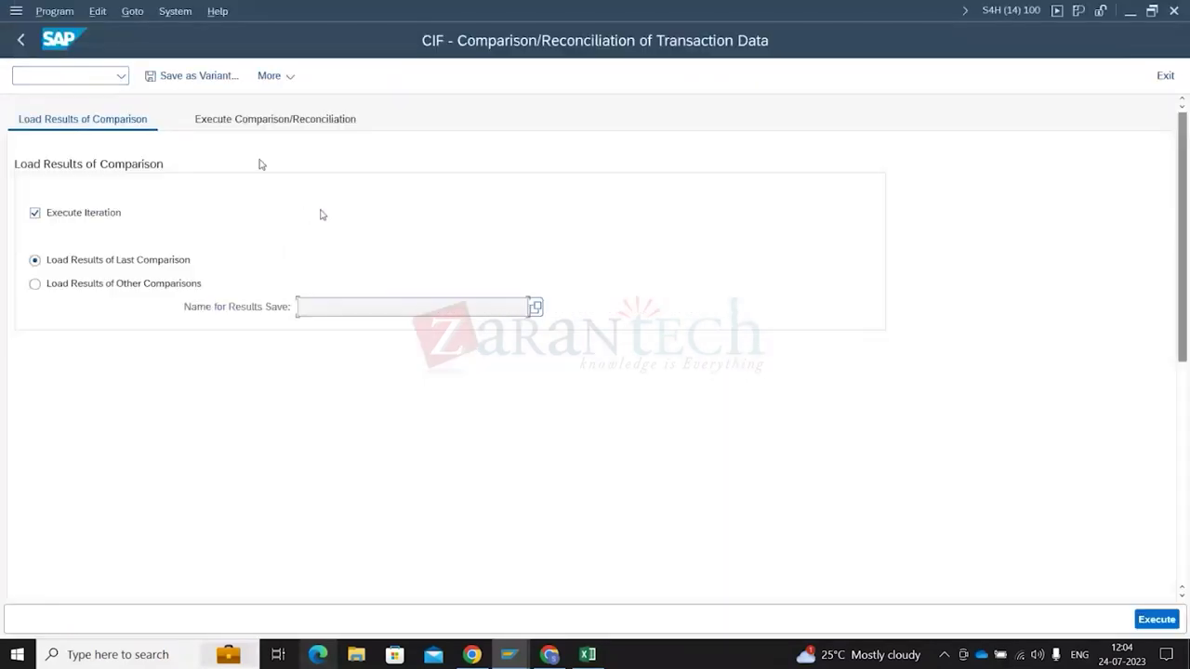
Set up a CIF comparison of sales orders with partner system S4HCLNT100 for material FG126 in plant 1010
{"action": "left_click", "coordinate": [250, 118]}
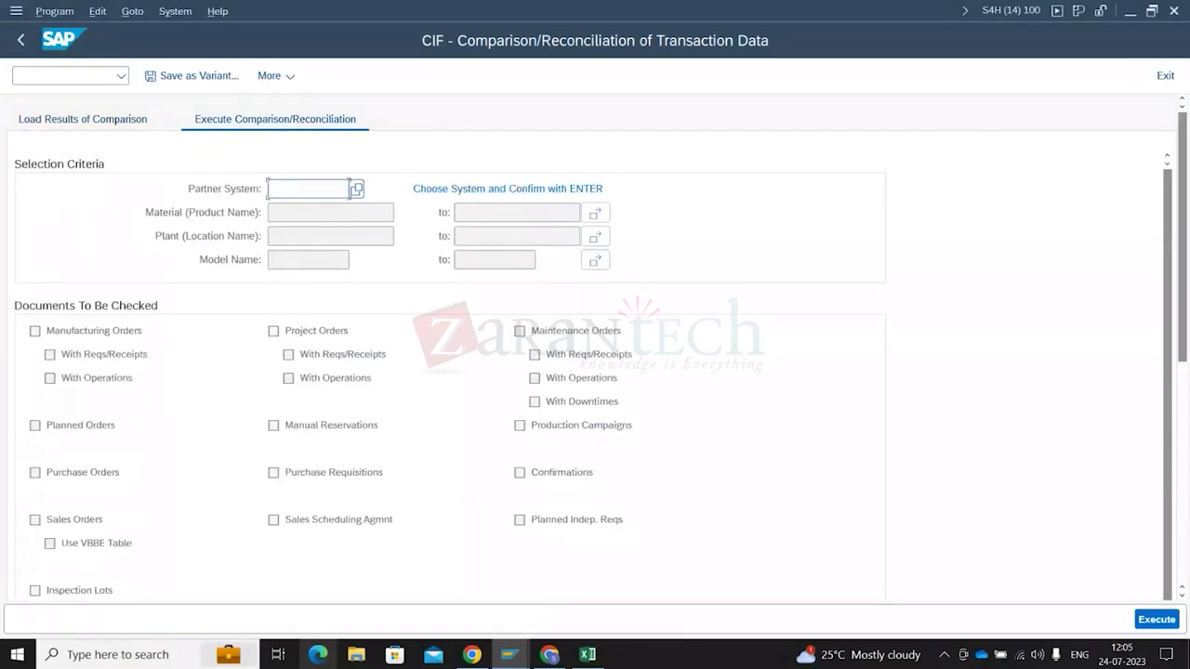
{"action": "left_click", "coordinate": [355, 192]}
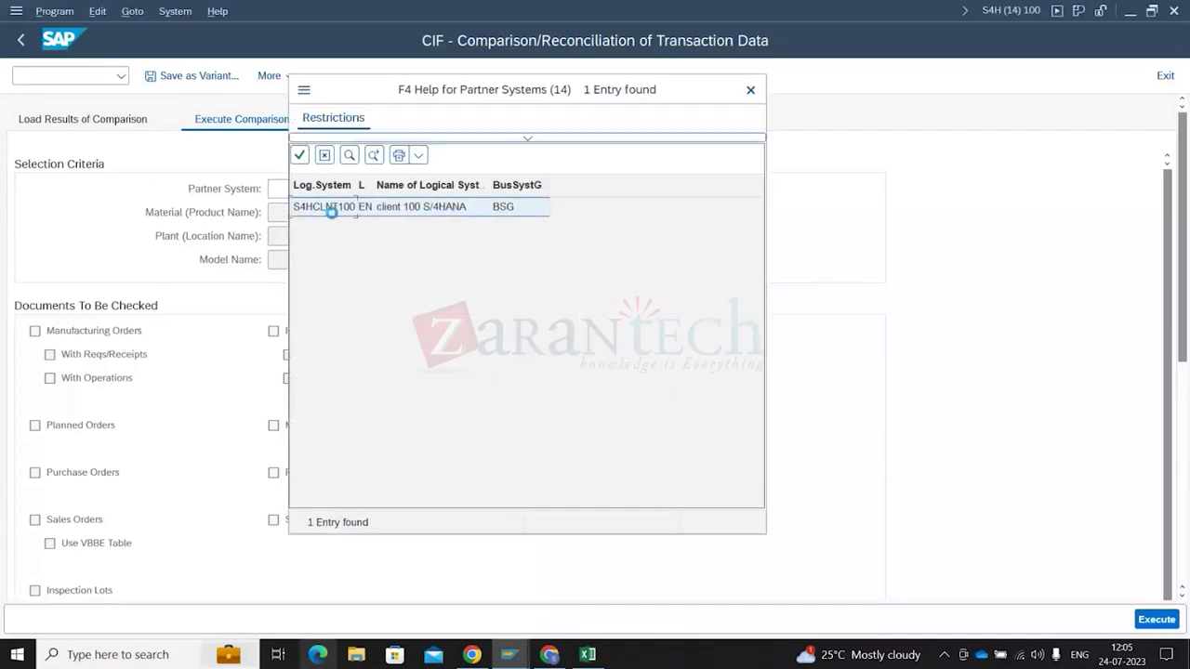
{"action": "double_click", "coordinate": [332, 207]}
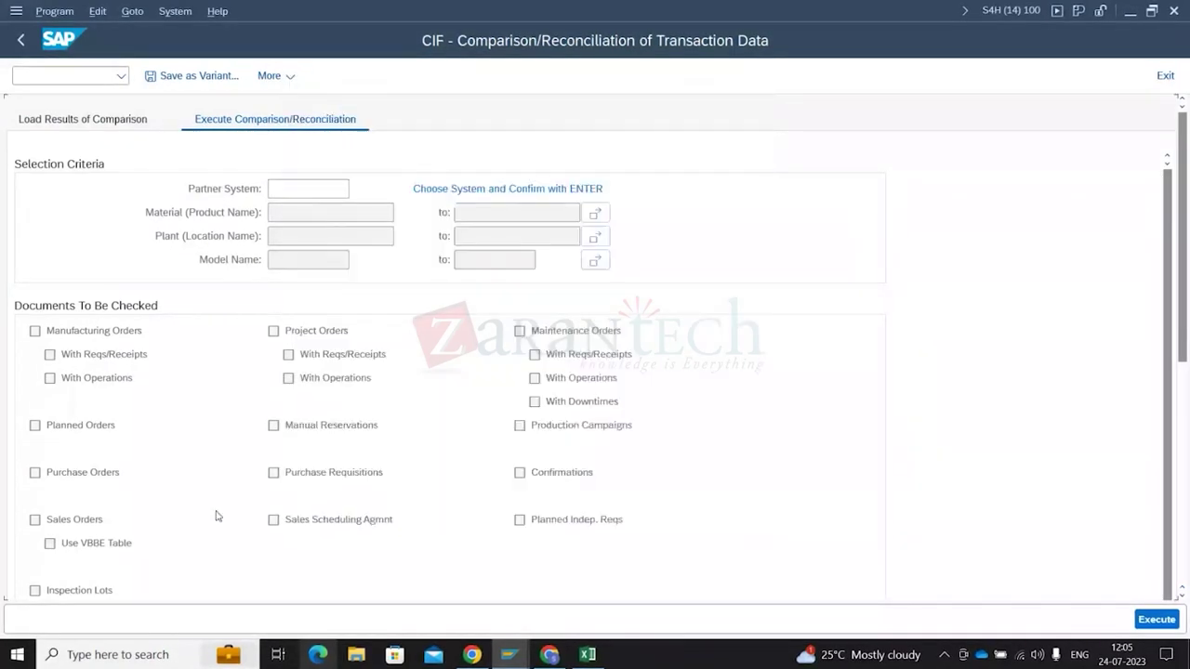
{"action": "left_click", "coordinate": [35, 519]}
{"action": "left_click", "coordinate": [277, 212]}
{"action": "type", "text": "FG126"}
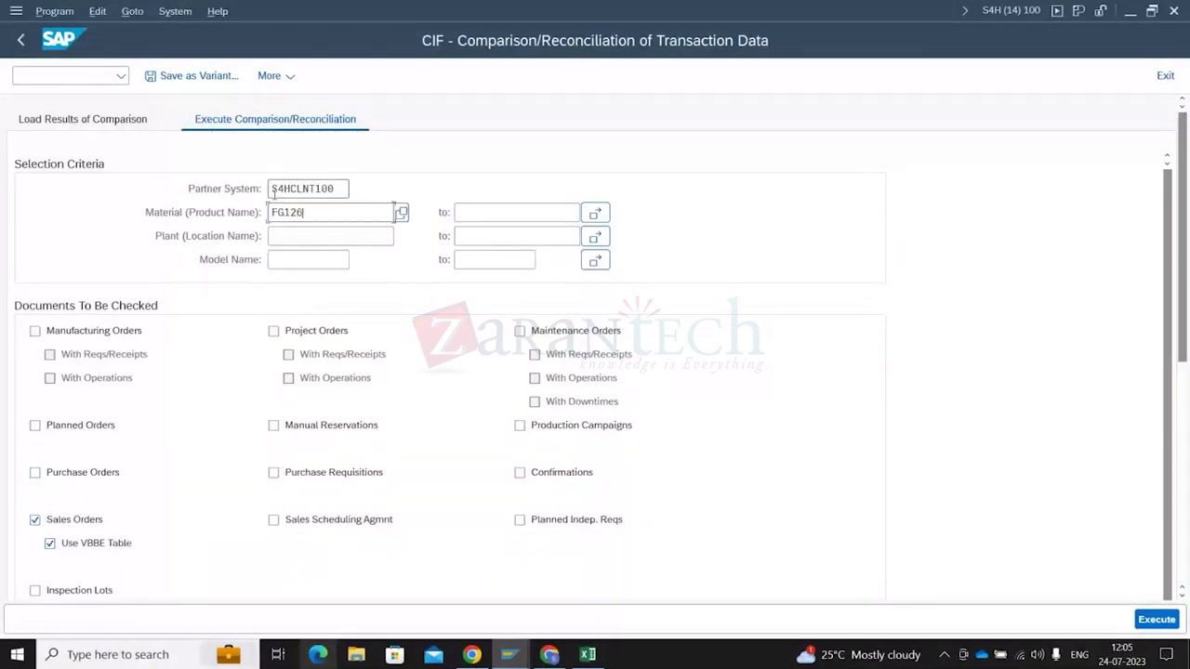
{"action": "key", "text": "Tab"}
{"action": "type", "text": "1010"}
{"action": "key", "text": "Return"}
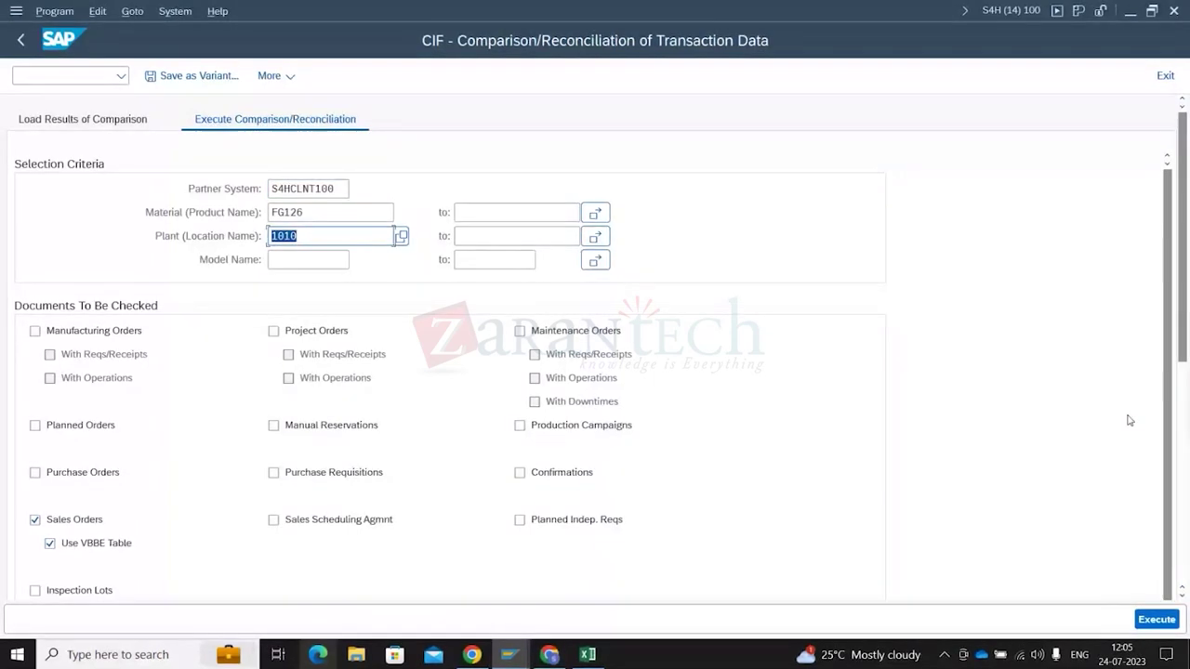
Review the remaining comparison options, keep sales scheduling agreements excluded, and execute the comparison
{"action": "left_click", "coordinate": [1184, 451]}
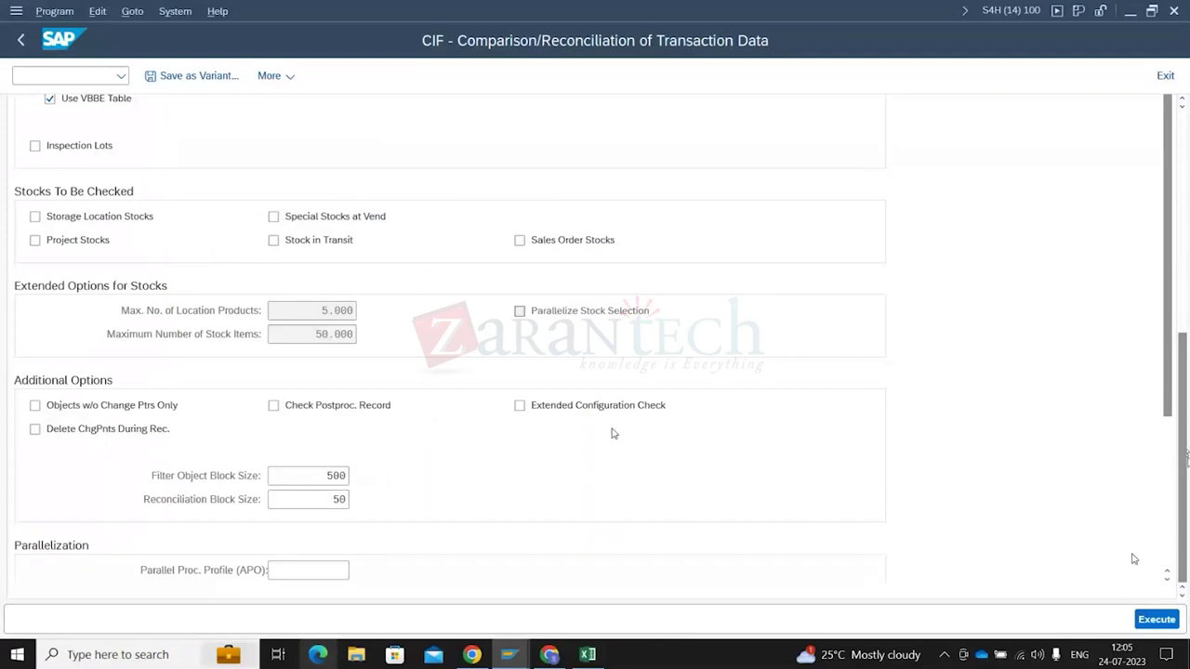
{"action": "scroll", "coordinate": [895, 199], "scroll_direction": "up", "scroll_amount": 5}
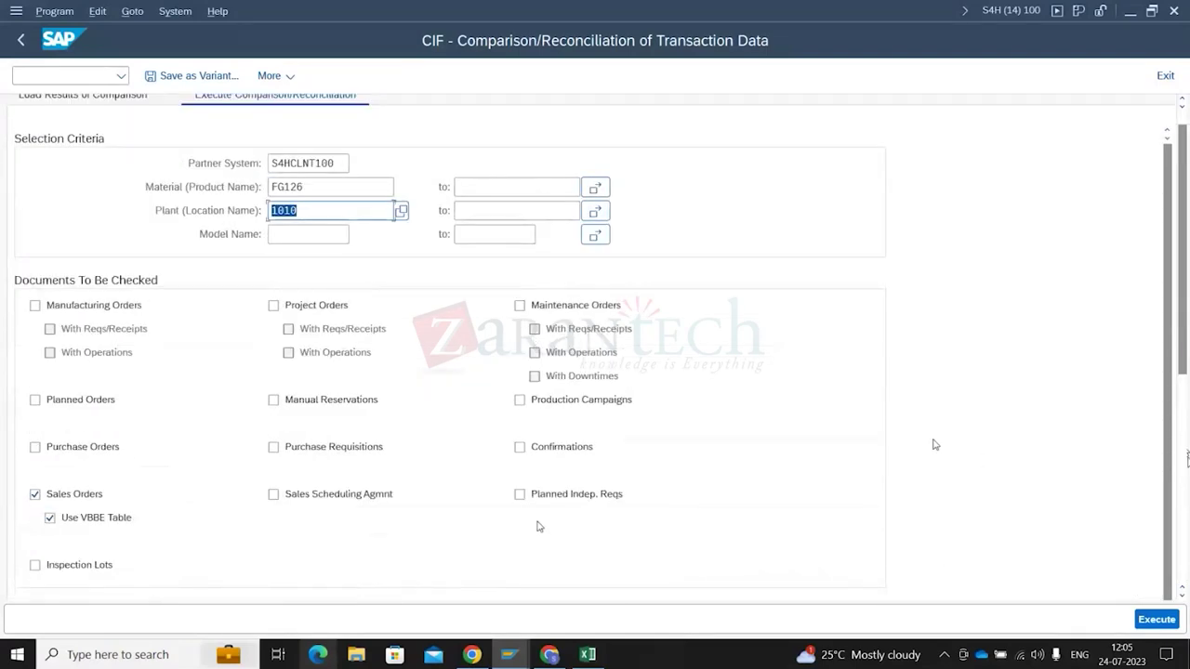
{"action": "left_click", "coordinate": [319, 497]}
{"action": "left_click", "coordinate": [339, 493]}
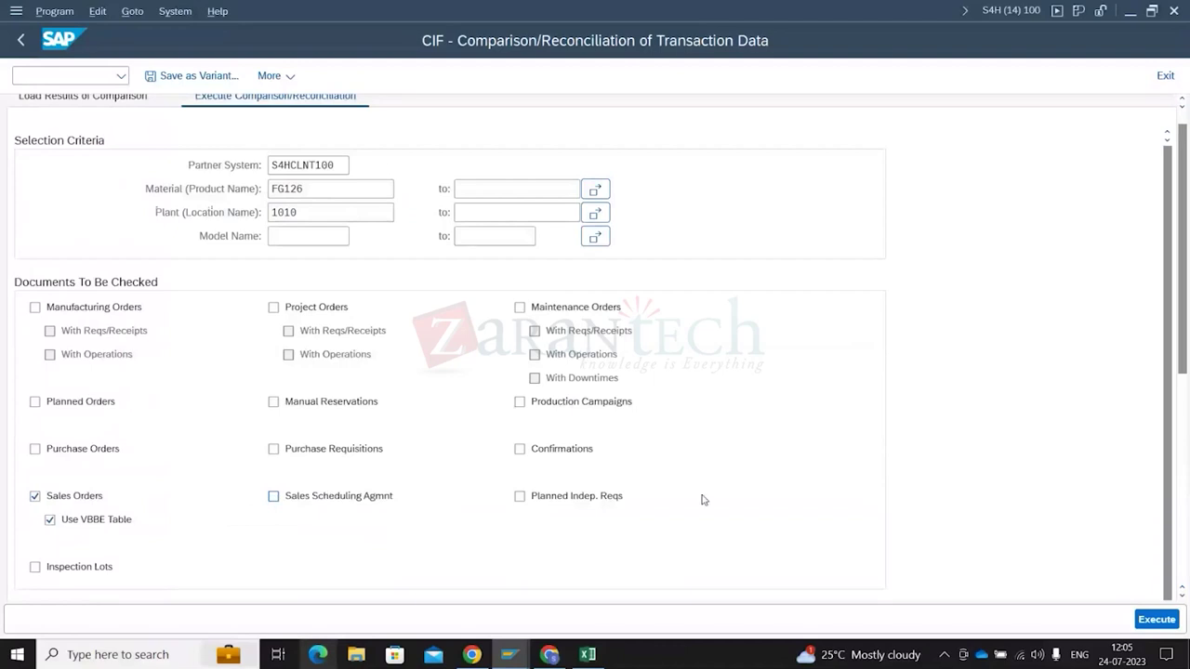
{"action": "left_click", "coordinate": [1145, 617]}
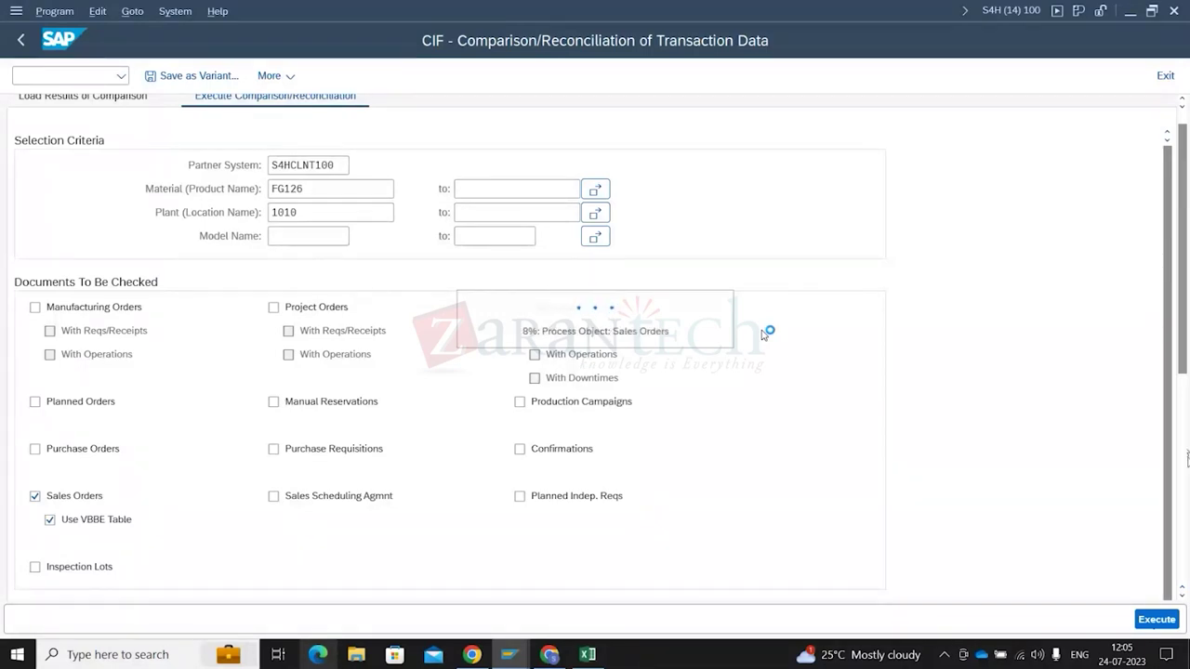
Refresh the FG126 product view and check it against the Sales Orders row of the comparison results
{"action": "key", "text": "alt+Tab"}
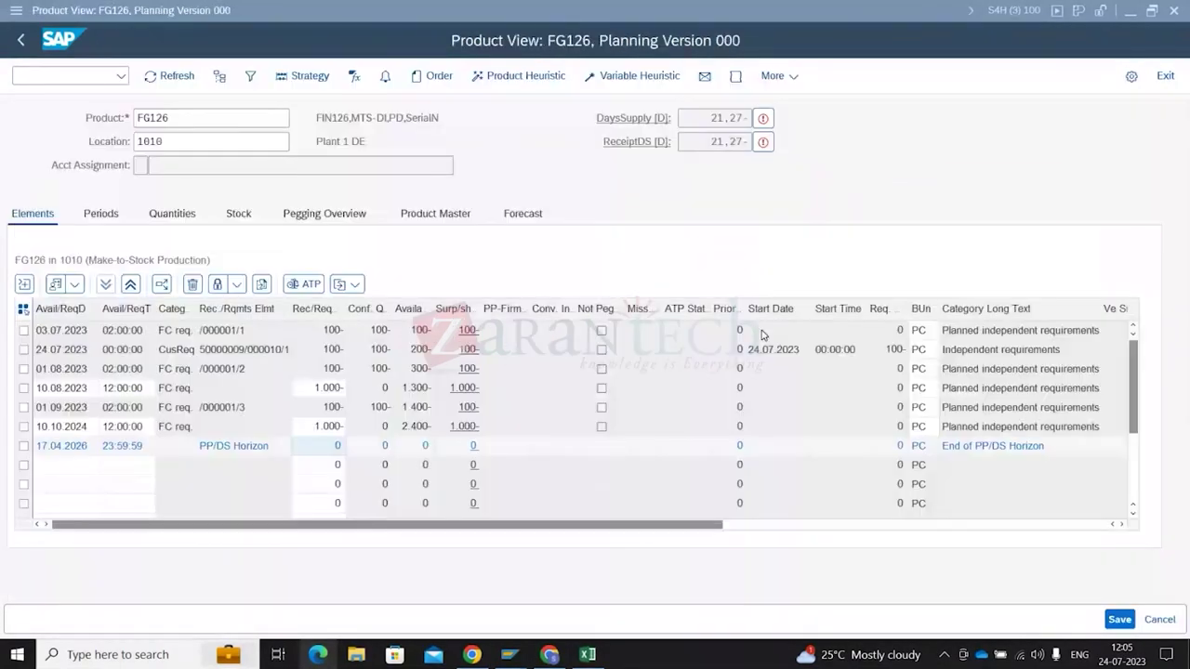
{"action": "left_click", "coordinate": [172, 76]}
{"action": "key", "text": "alt+Tab"}
{"action": "left_click", "coordinate": [213, 193]}
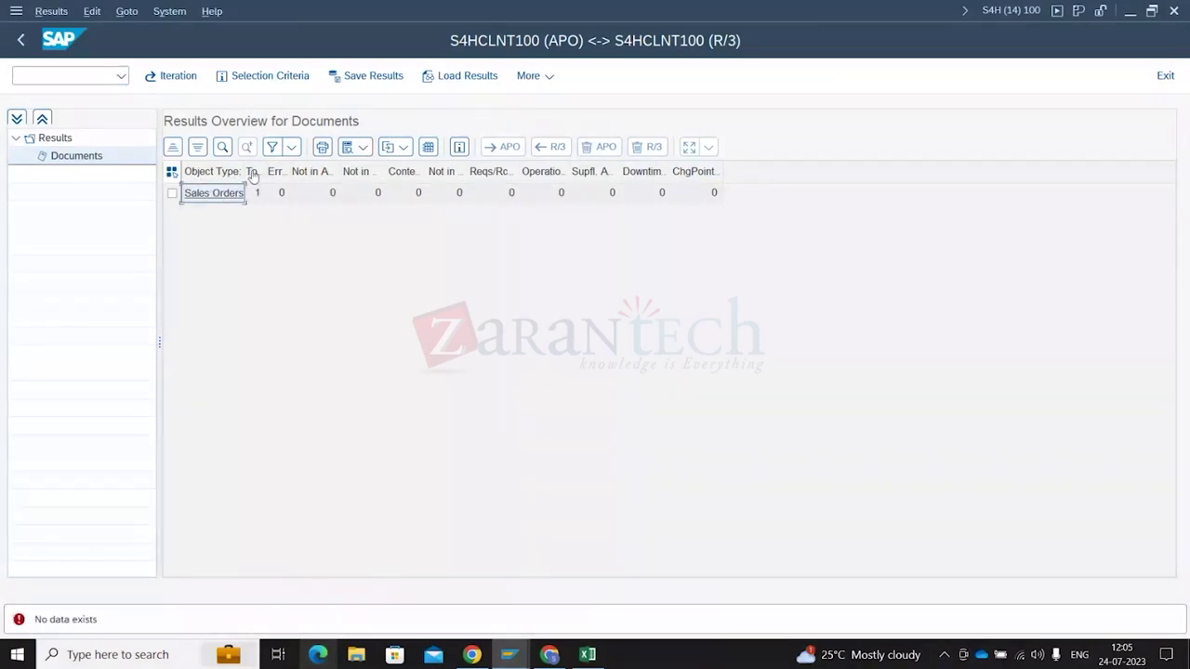
{"action": "left_click_drag", "start_coordinate": [263, 172], "coordinate": [299, 172]}
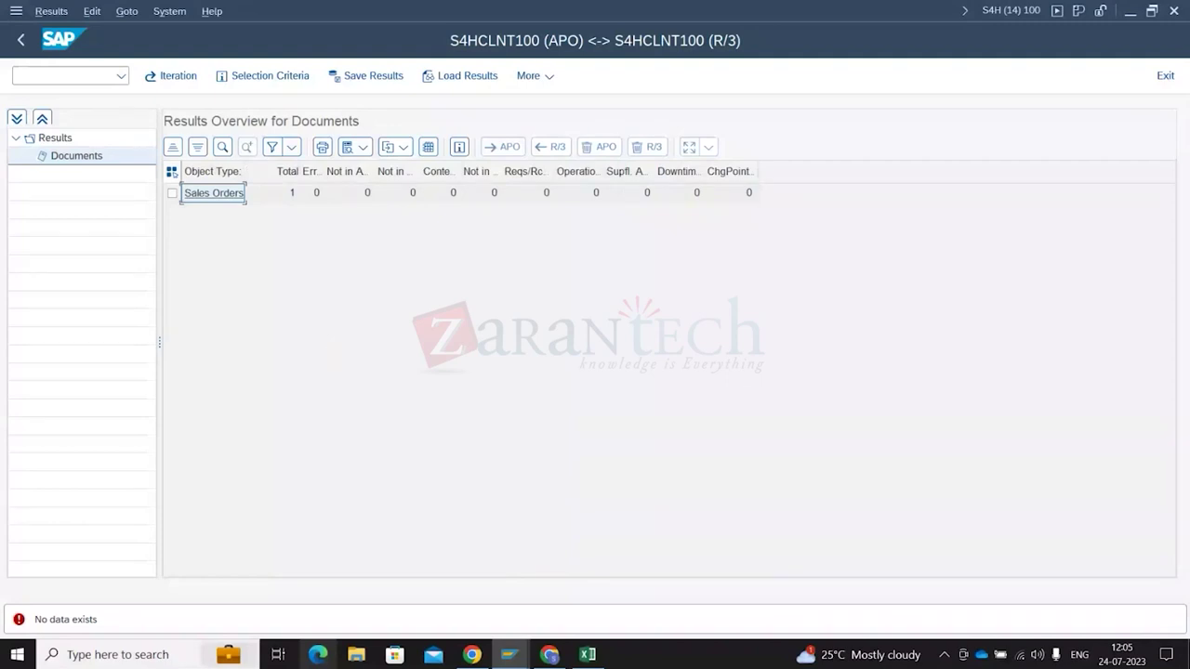
{"action": "key", "text": "alt+Tab"}
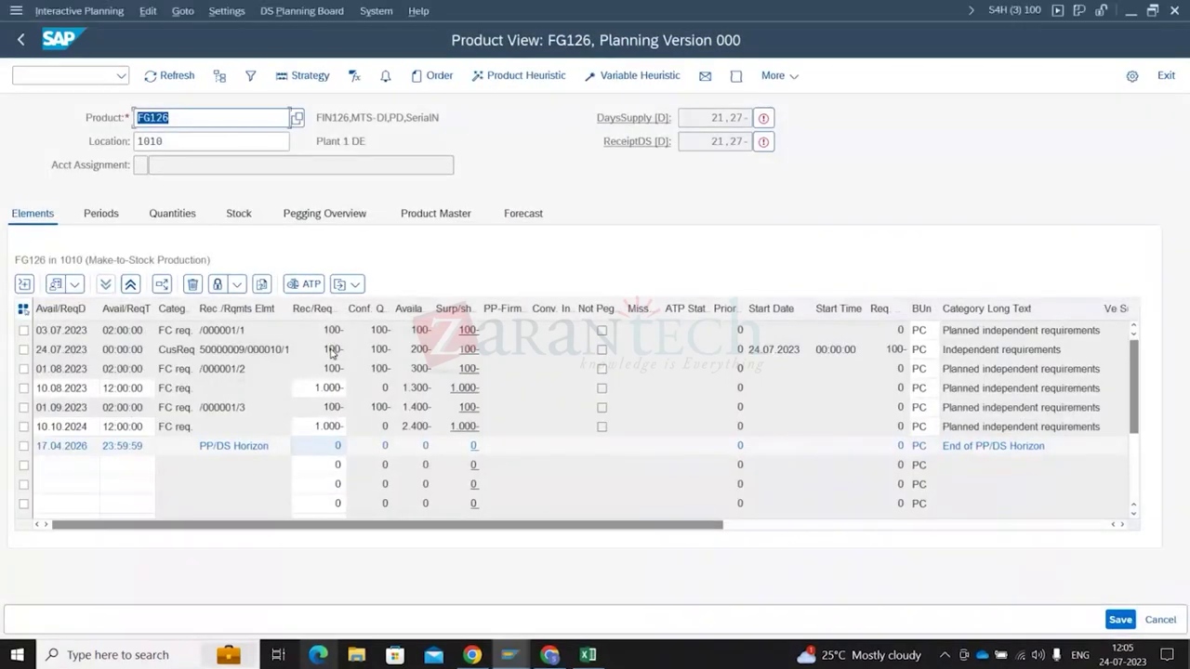
{"action": "key", "text": "alt+Tab"}
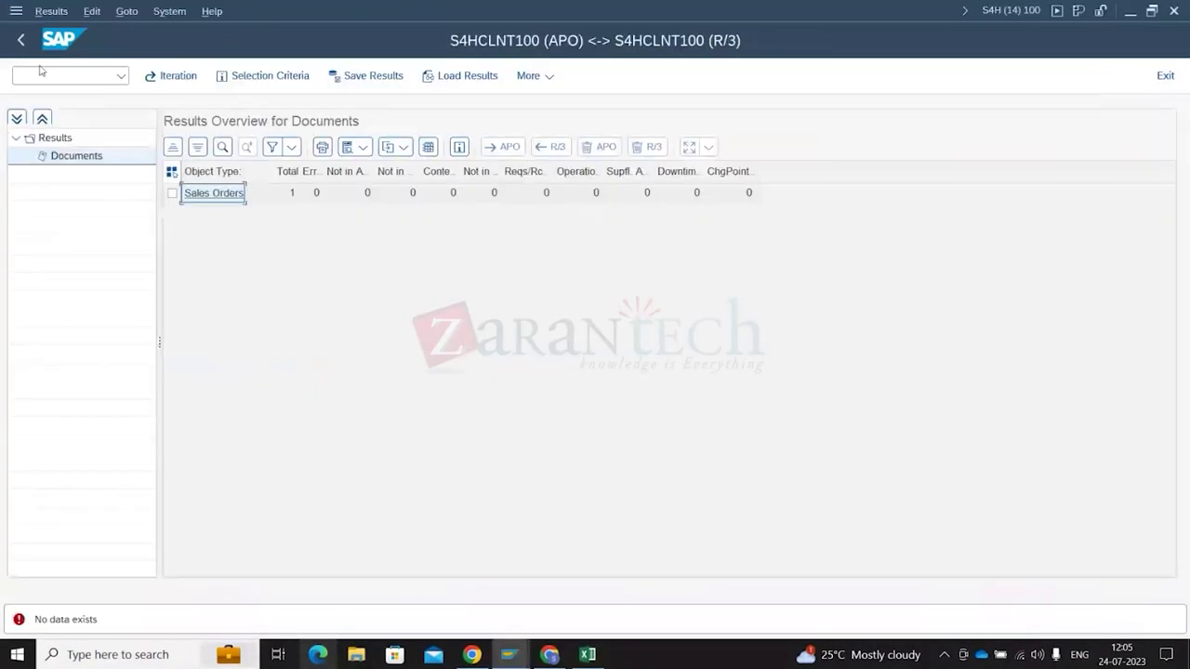
Open Create Sales Documents, look for its reference options and view the Create with Reference dialog for quotations
{"action": "key", "text": "Return"}
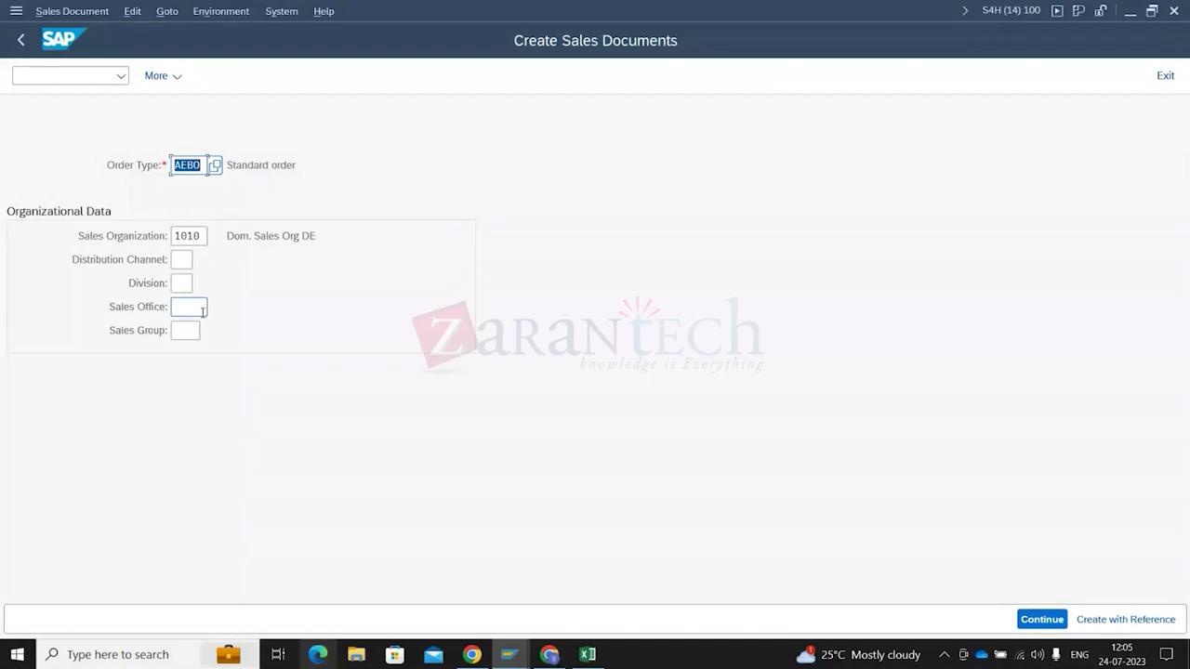
{"action": "left_click", "coordinate": [158, 75]}
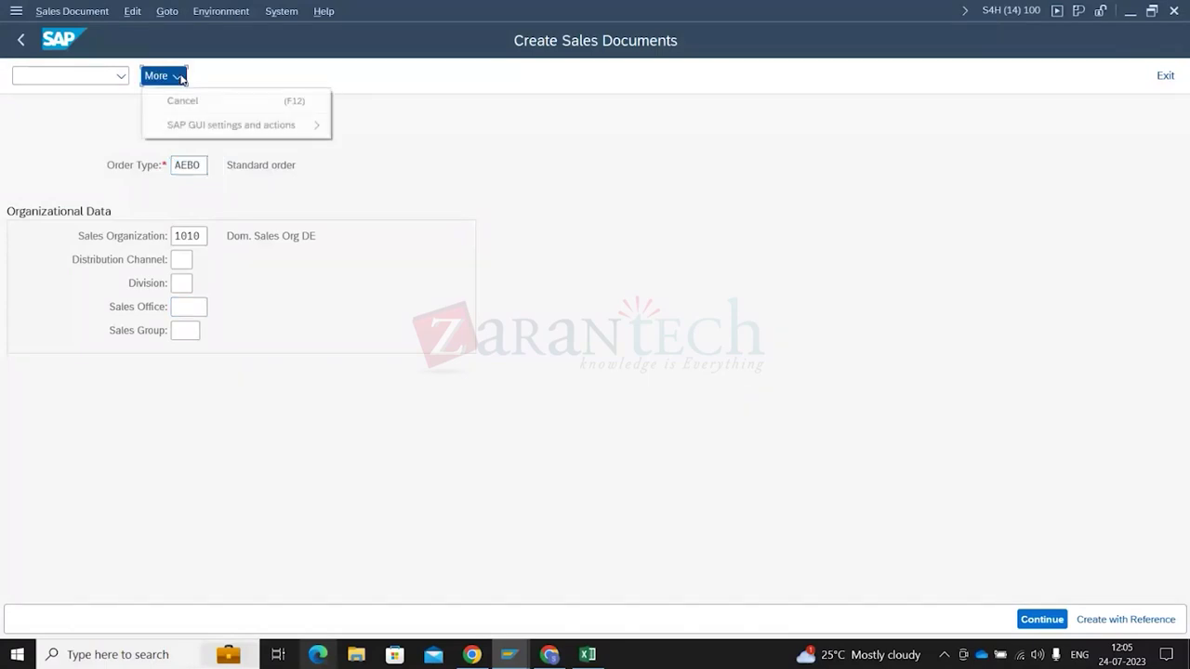
{"action": "left_click", "coordinate": [82, 28]}
{"action": "left_click", "coordinate": [76, 11]}
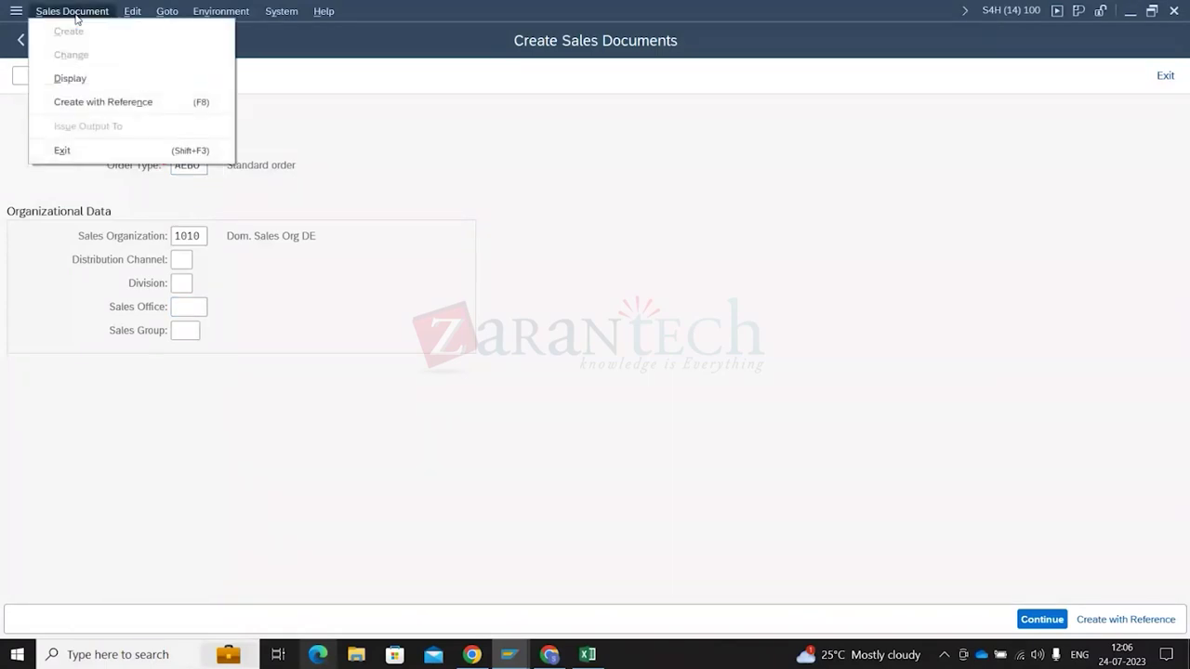
{"action": "left_click", "coordinate": [642, 333]}
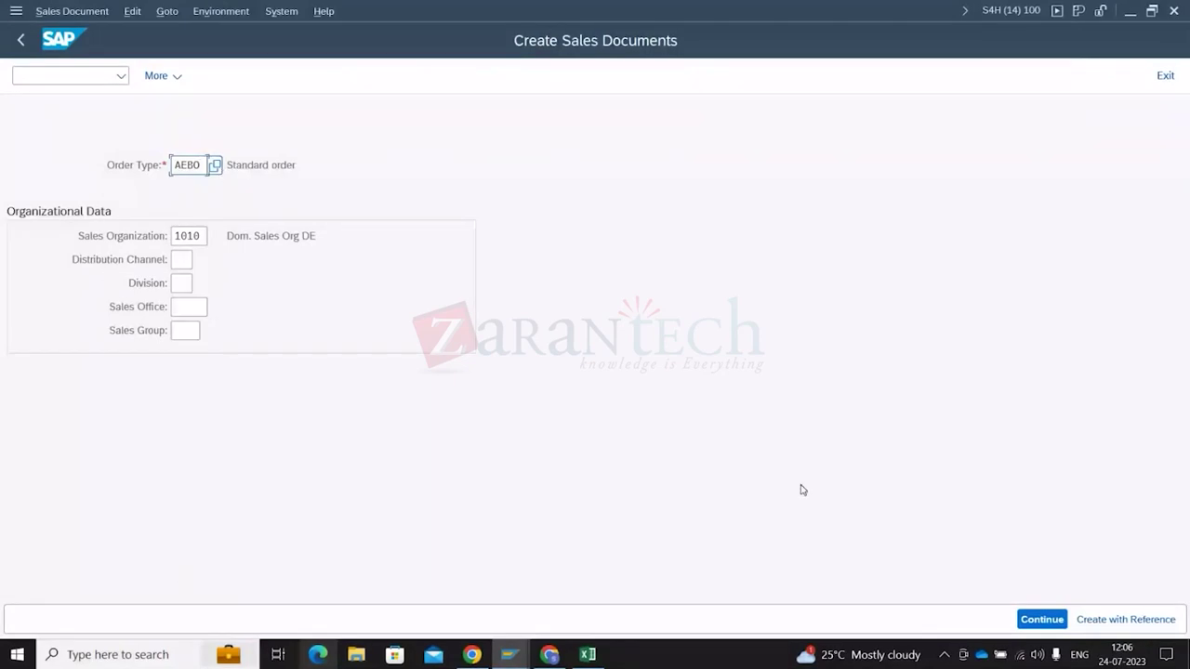
{"action": "left_click", "coordinate": [1125, 619]}
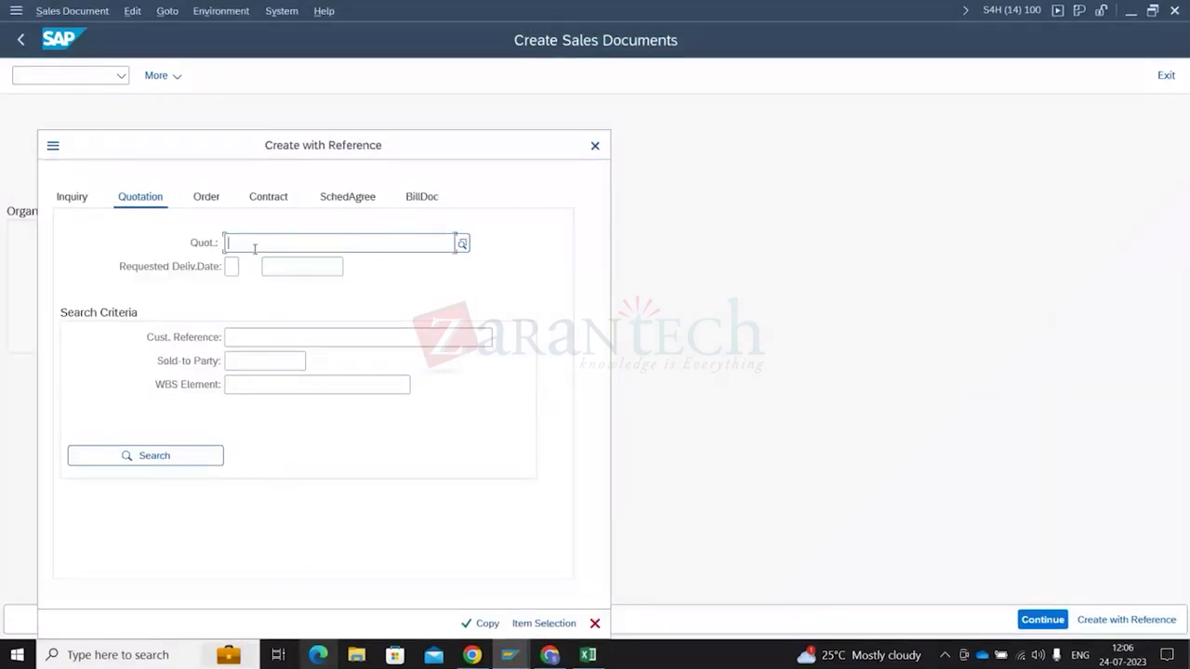
{"action": "key", "text": "Escape"}
Open transaction VA11 in an additional session
{"action": "left_click", "coordinate": [46, 75]}
{"action": "type", "text": "/ova"}
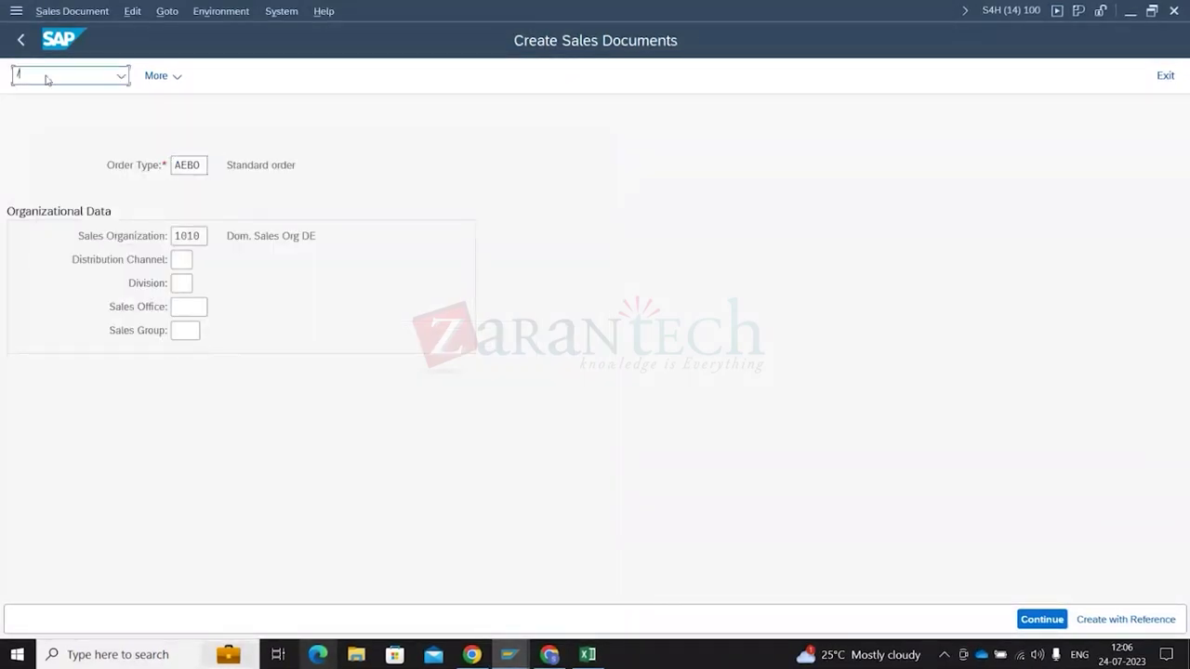
{"action": "type", "text": "11"}
{"action": "key", "text": "Return"}
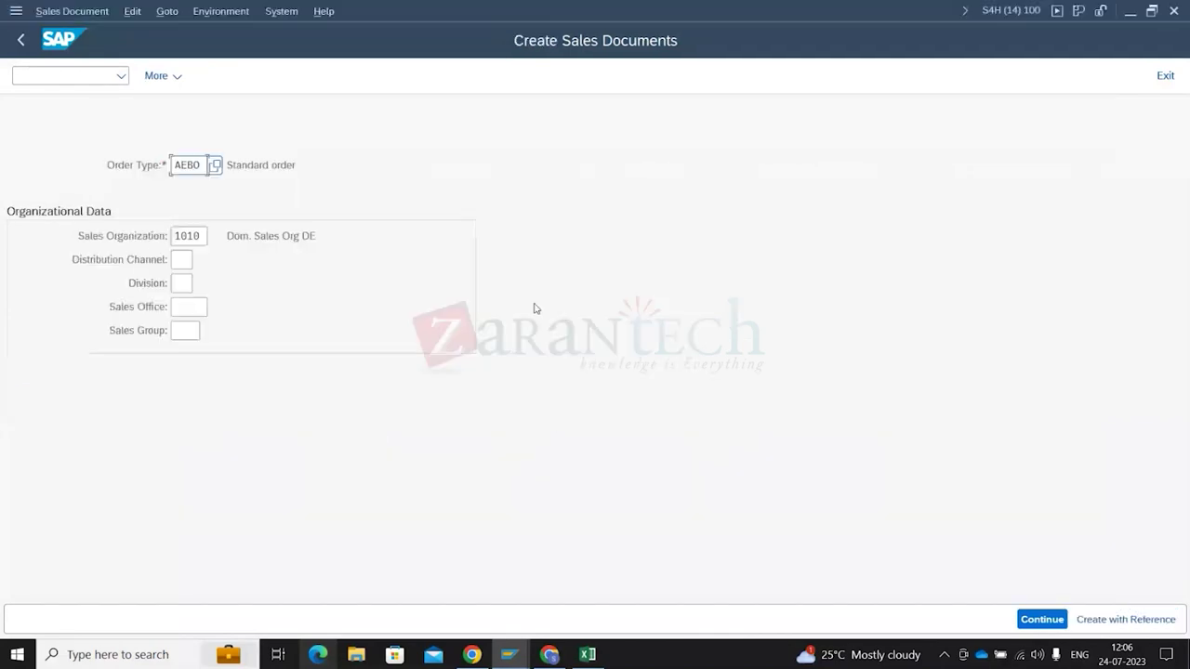
Try to create the AEBO sales document with reference to the existing customer requirement's order number
{"action": "left_click", "coordinate": [1119, 618]}
{"action": "left_click", "coordinate": [205, 198]}
{"action": "type", "text": "50000009"}
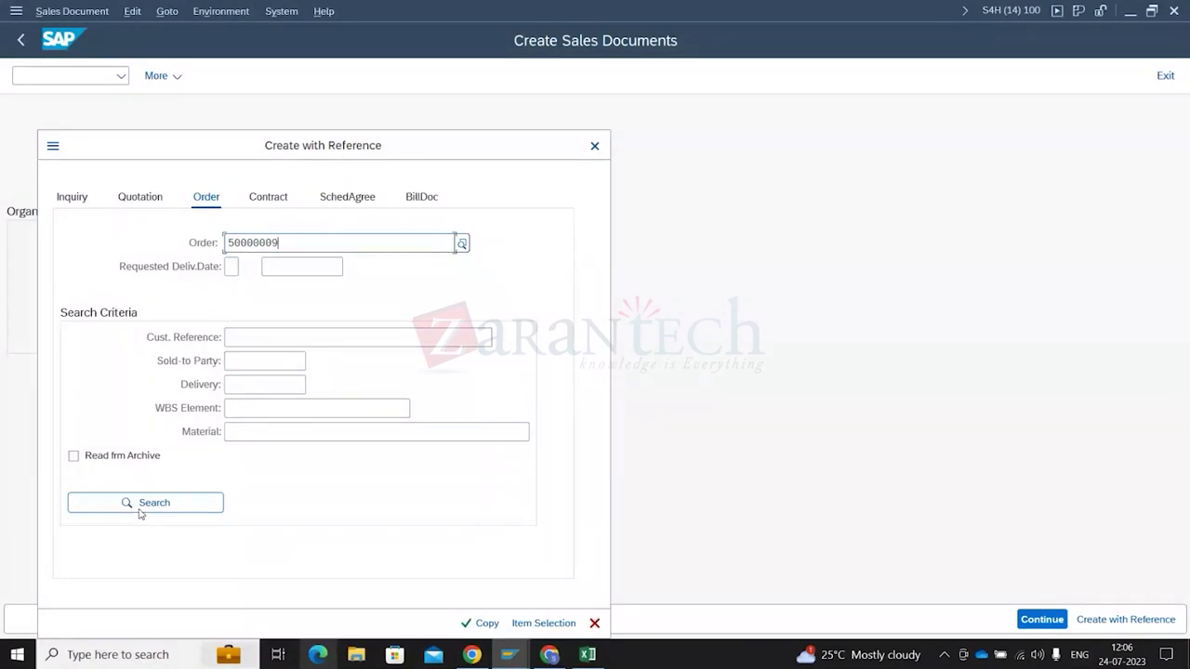
{"action": "left_click", "coordinate": [487, 624]}
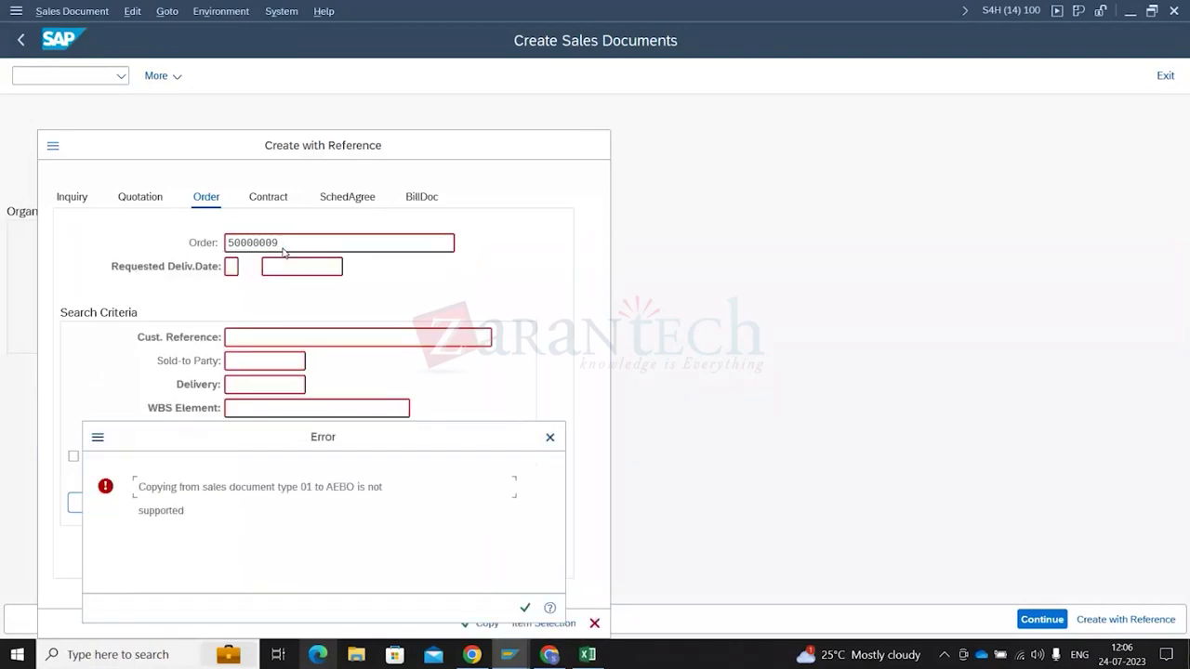
{"action": "key", "text": "Return"}
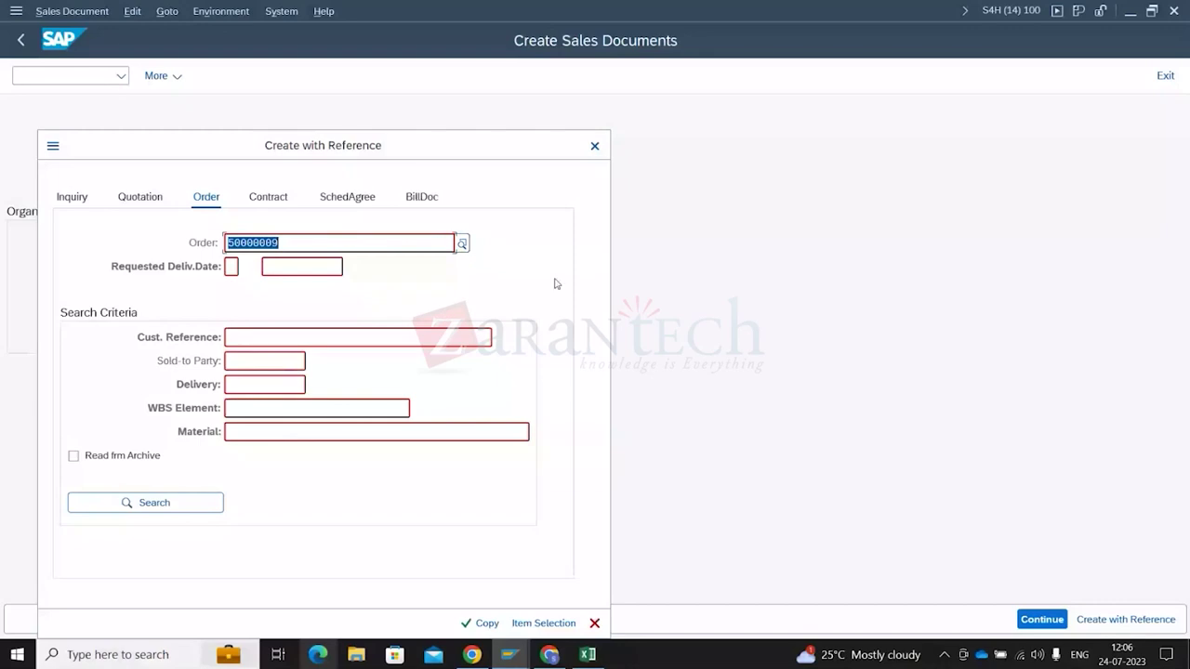
{"action": "left_click", "coordinate": [594, 147]}
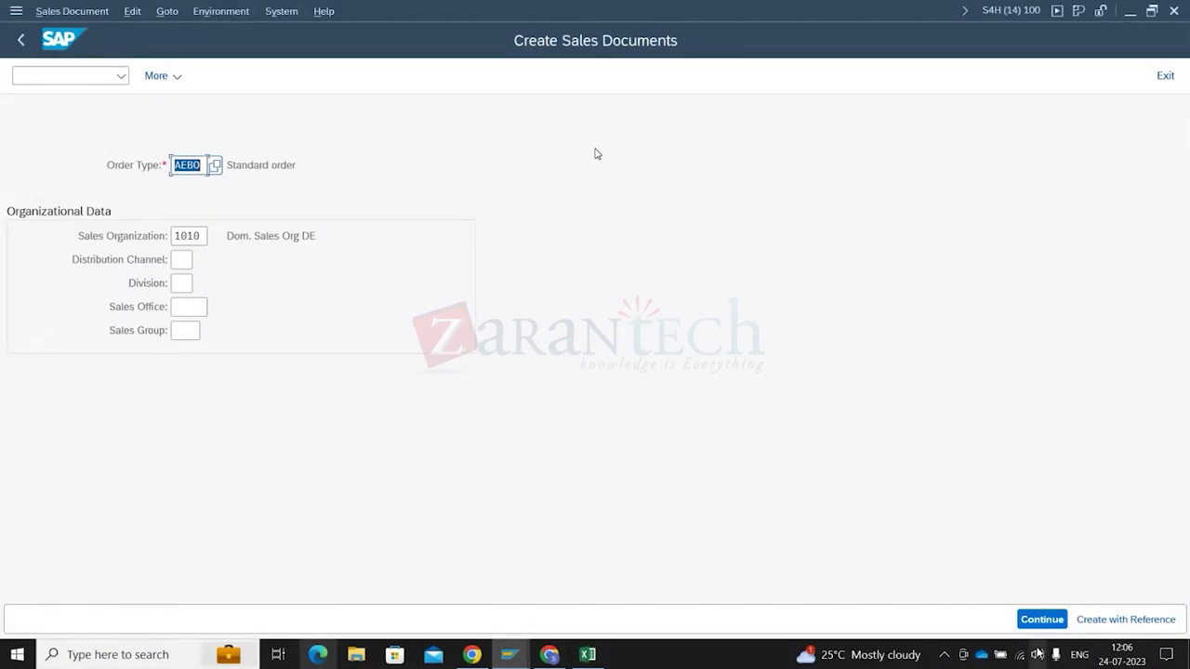
Switch back to the FG126 product view and open its forecast data
{"action": "mouse_move", "coordinate": [1106, 660]}
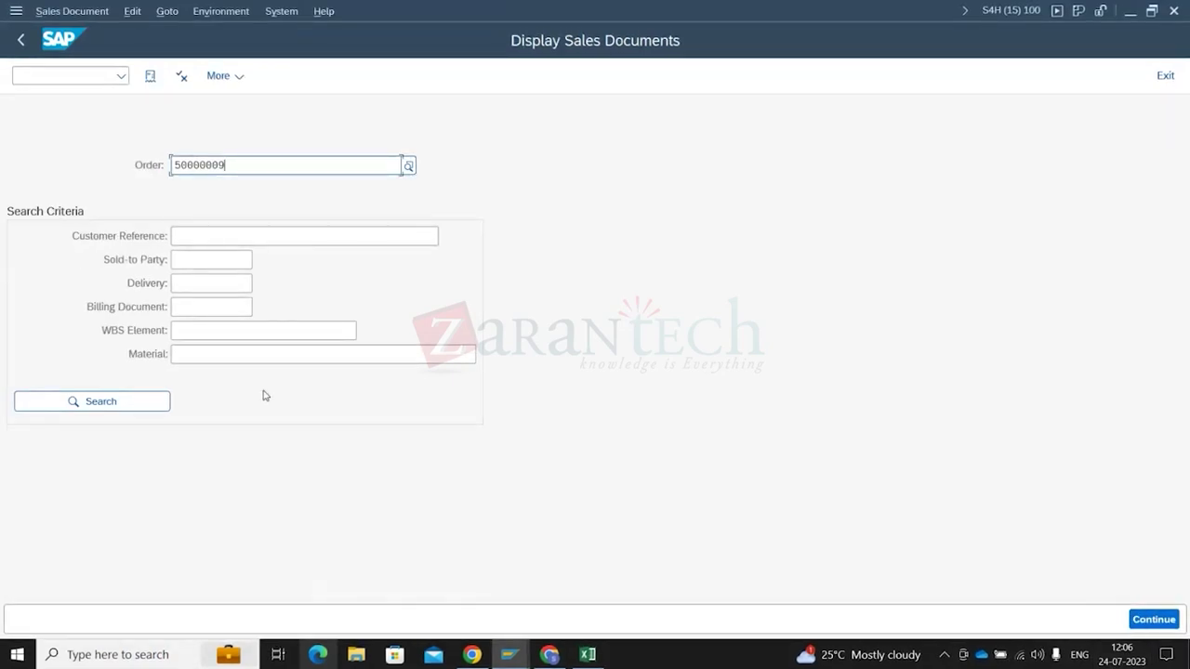
{"action": "left_click", "coordinate": [550, 655]}
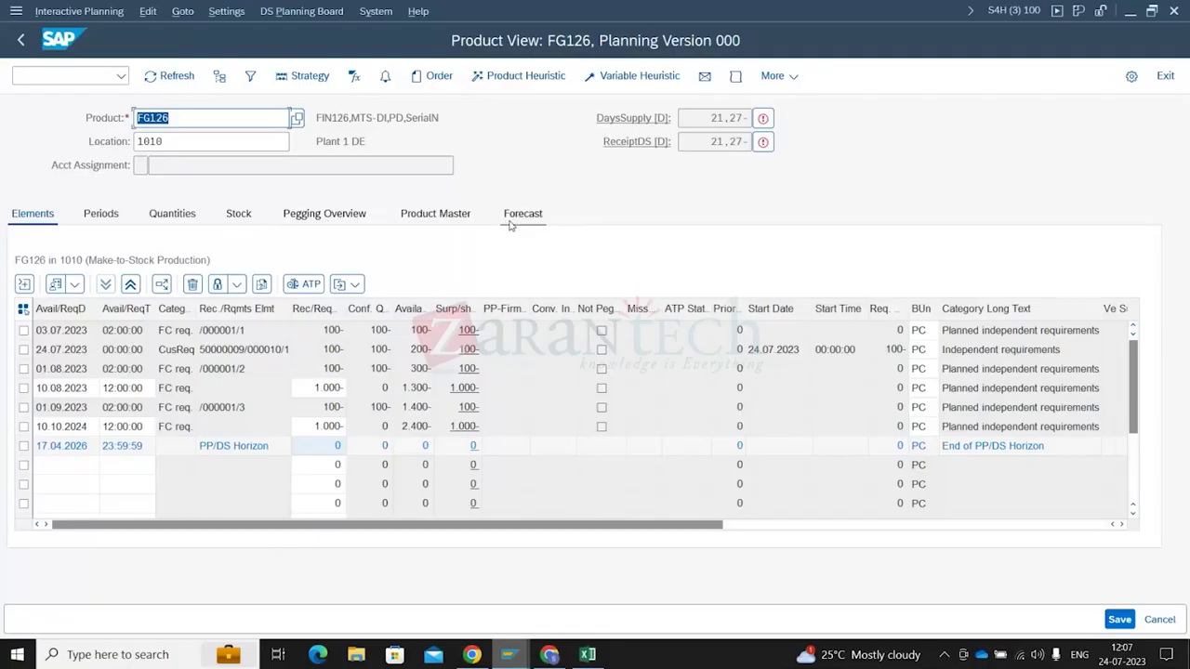
{"action": "left_click", "coordinate": [528, 215]}
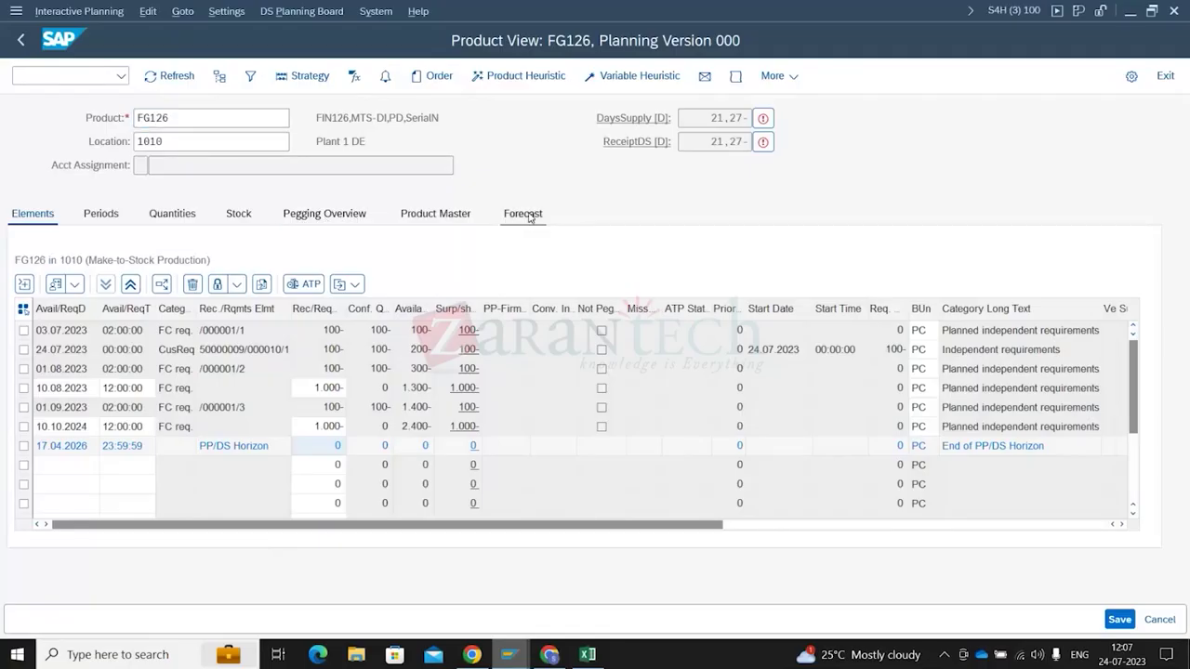
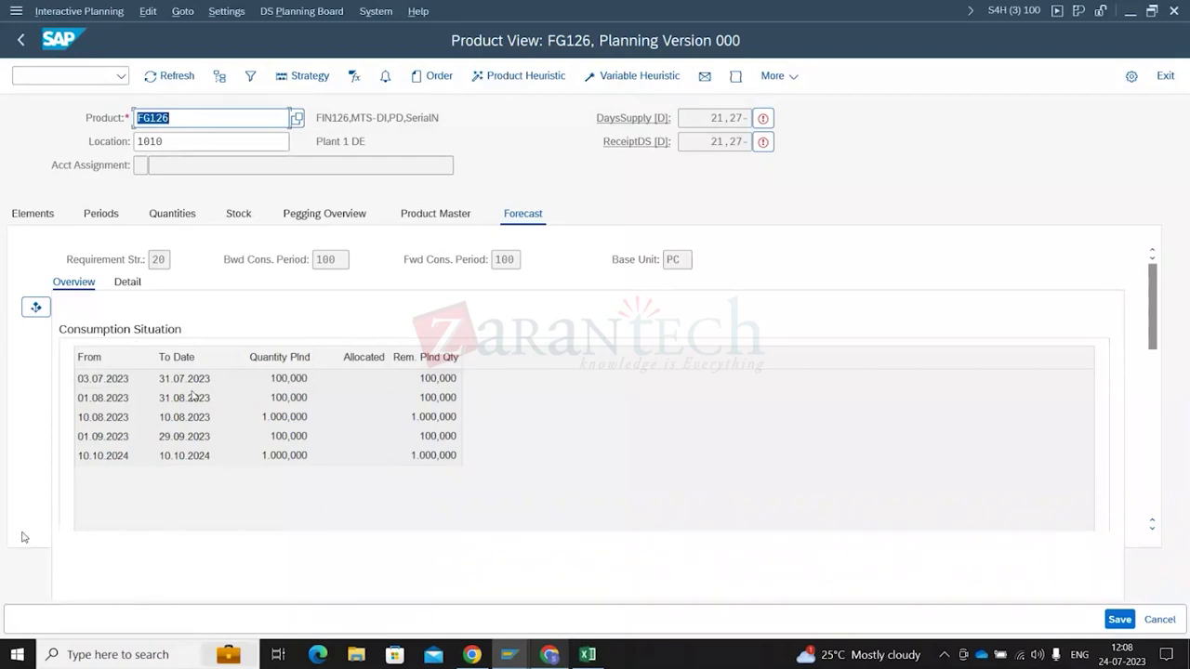
Return to the FG126 element list and check the Teams meeting window briefly before going back to the product view
{"action": "left_click", "coordinate": [32, 223]}
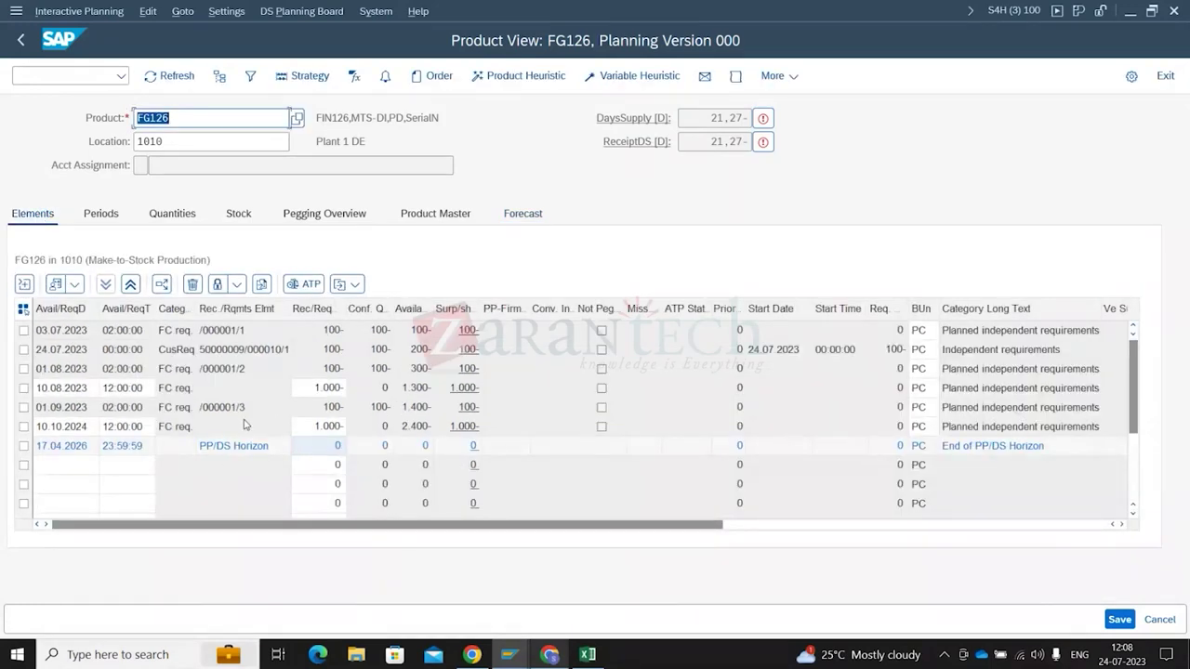
{"action": "left_click", "coordinate": [552, 656]}
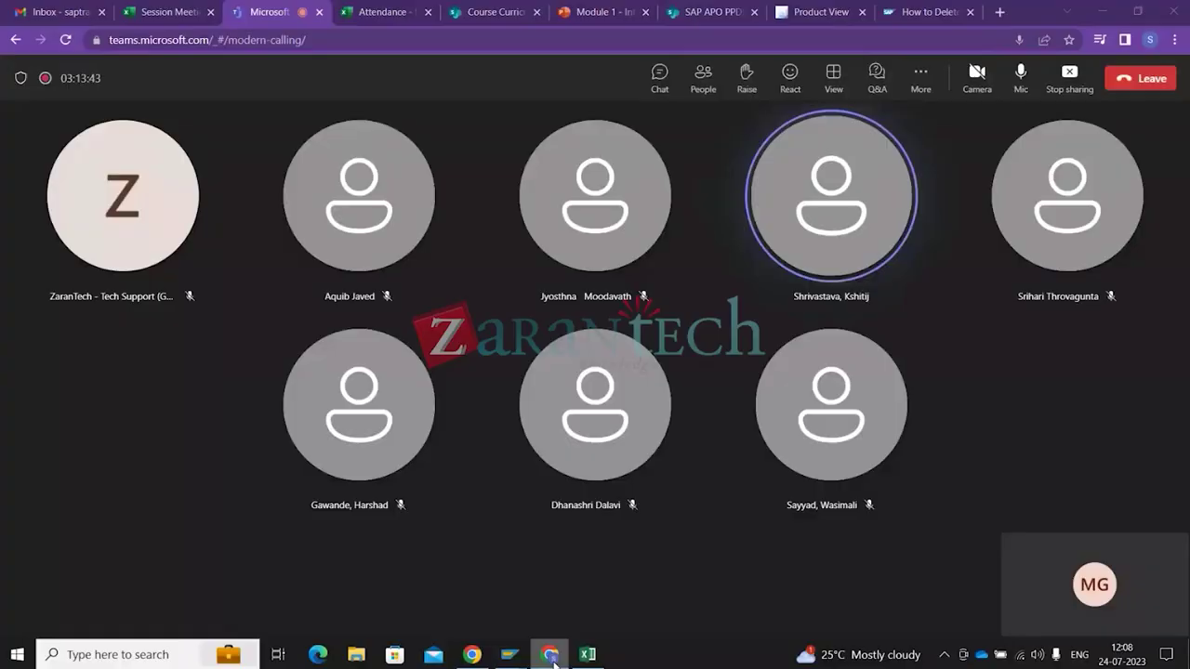
{"action": "left_click", "coordinate": [551, 657]}
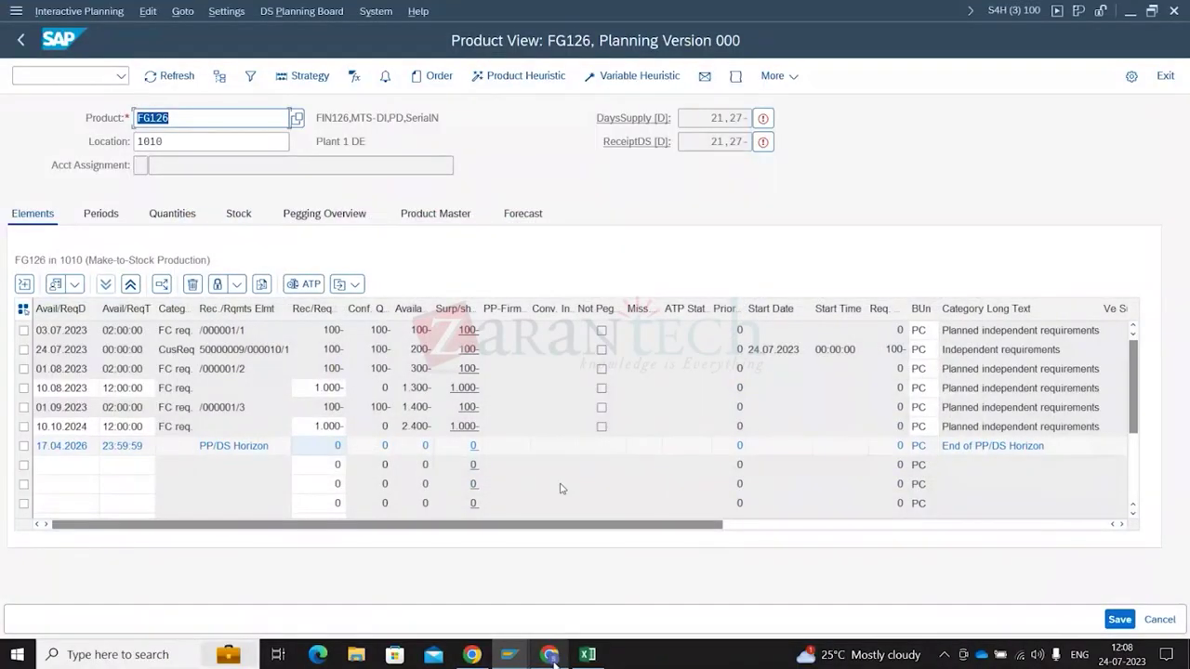
Switch to the Display Sales Documents session and highlight the customer requirement's number in the order field
{"action": "key", "text": "alt+Tab"}
{"action": "key", "text": "Tab"}
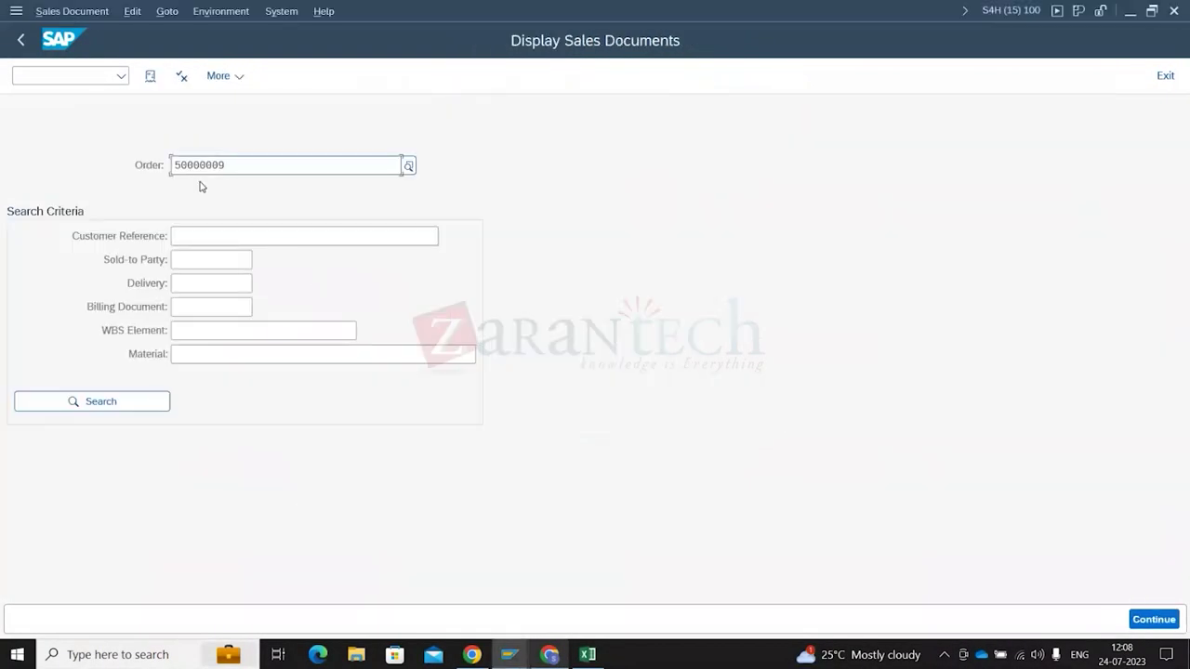
{"action": "left_click_drag", "start_coordinate": [177, 166], "coordinate": [322, 180]}
{"action": "left_click", "coordinate": [323, 183]}
{"action": "left_click_drag", "start_coordinate": [248, 162], "coordinate": [135, 155]}
{"action": "left_click", "coordinate": [137, 155]}
{"action": "left_click_drag", "start_coordinate": [173, 165], "coordinate": [258, 161]}
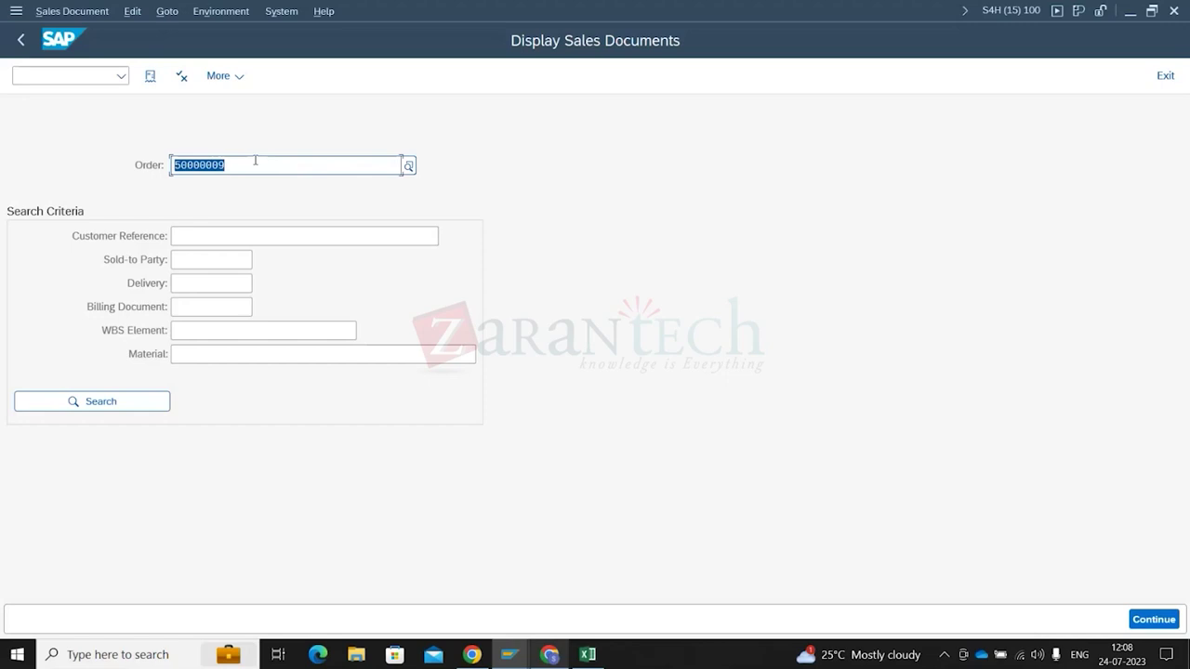
{"action": "left_click", "coordinate": [250, 164]}
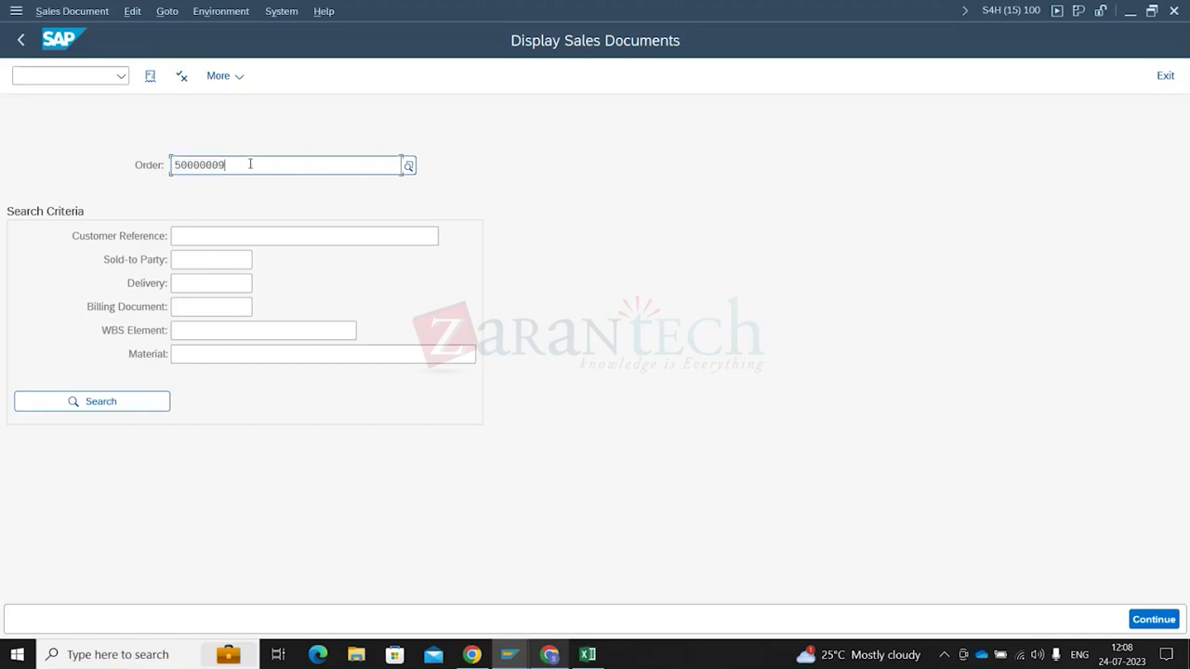
{"action": "double_click", "coordinate": [250, 163]}
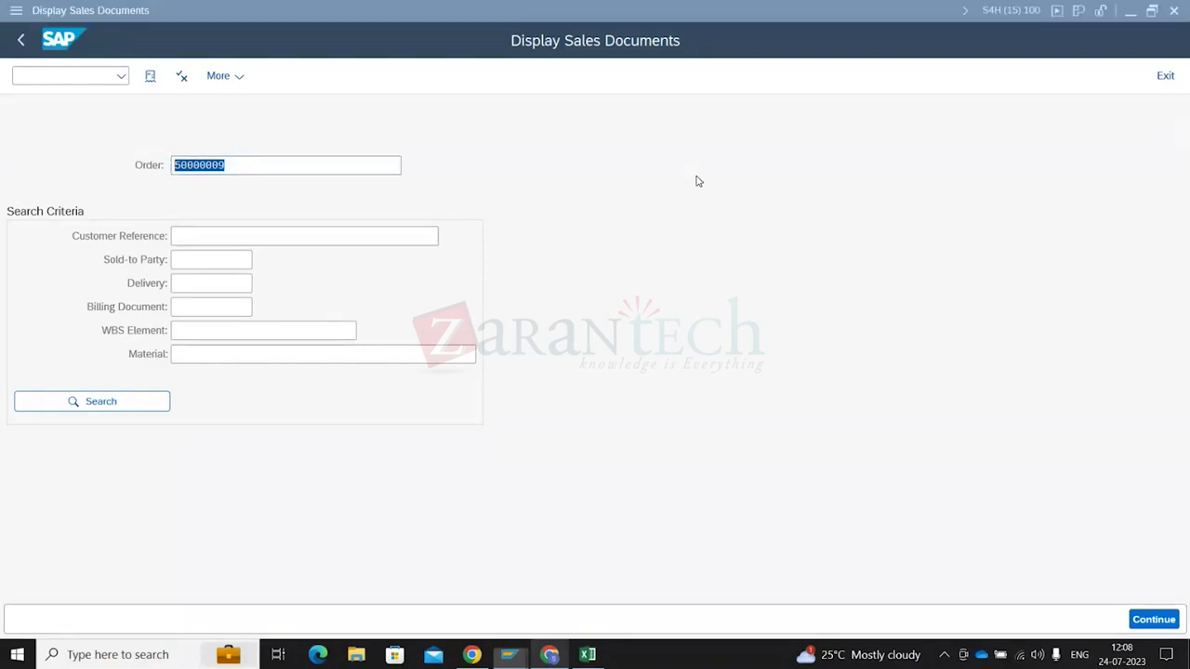
Switch to the Module 2 Demand Management PDF in Chrome and highlight the Planned Independent Requirements slide title
{"action": "key", "text": "alt+Tab"}
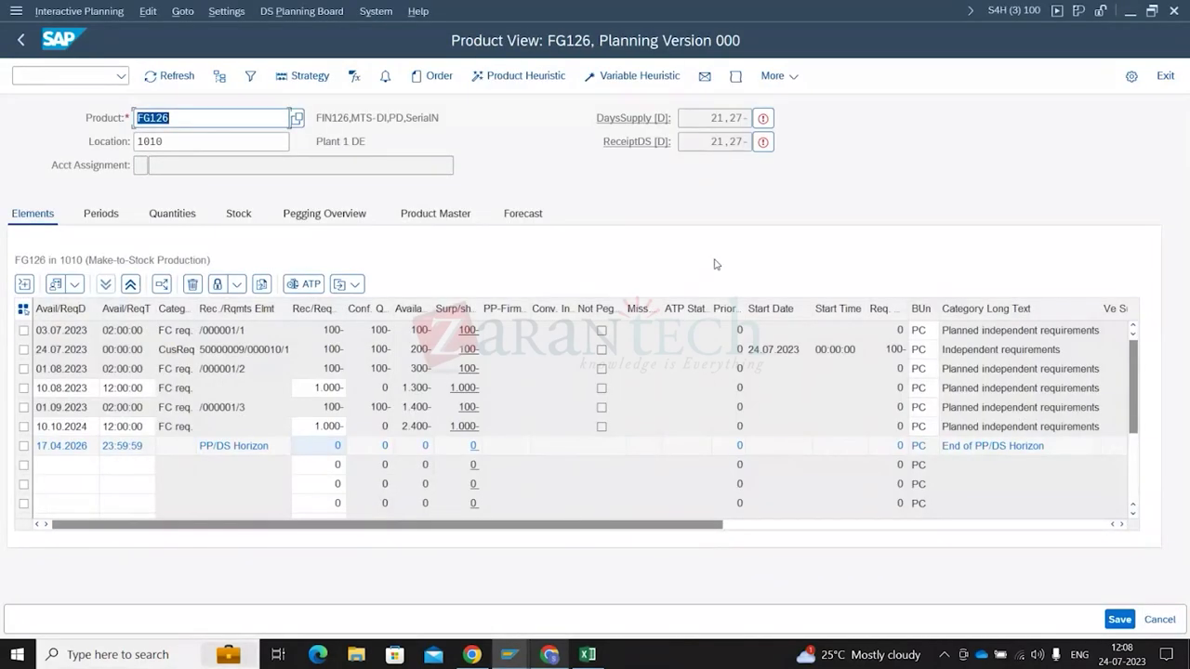
{"action": "key", "text": "alt+Tab"}
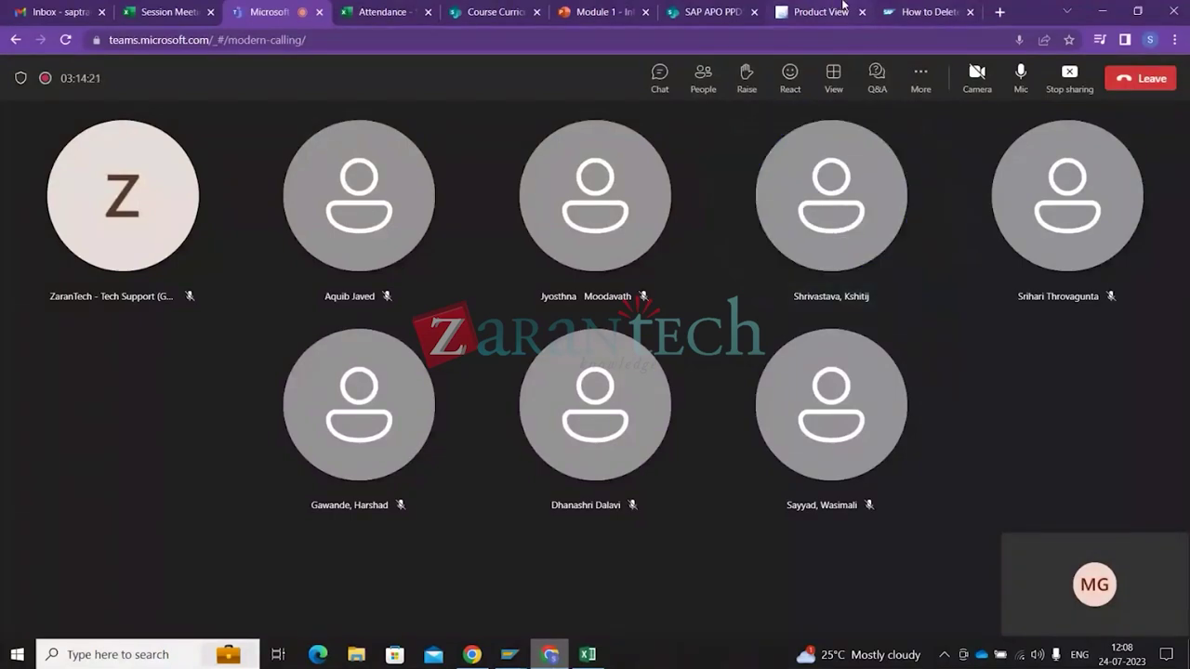
{"action": "left_click", "coordinate": [843, 5]}
{"action": "left_click", "coordinate": [721, 9]}
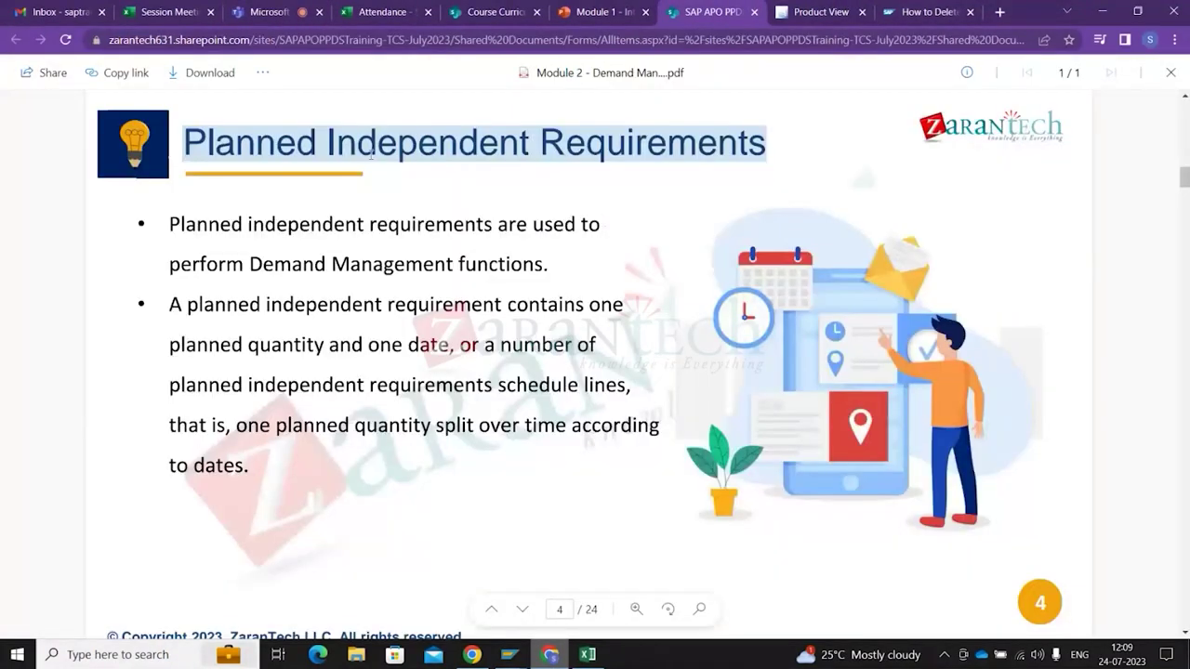
{"action": "left_click", "coordinate": [355, 141]}
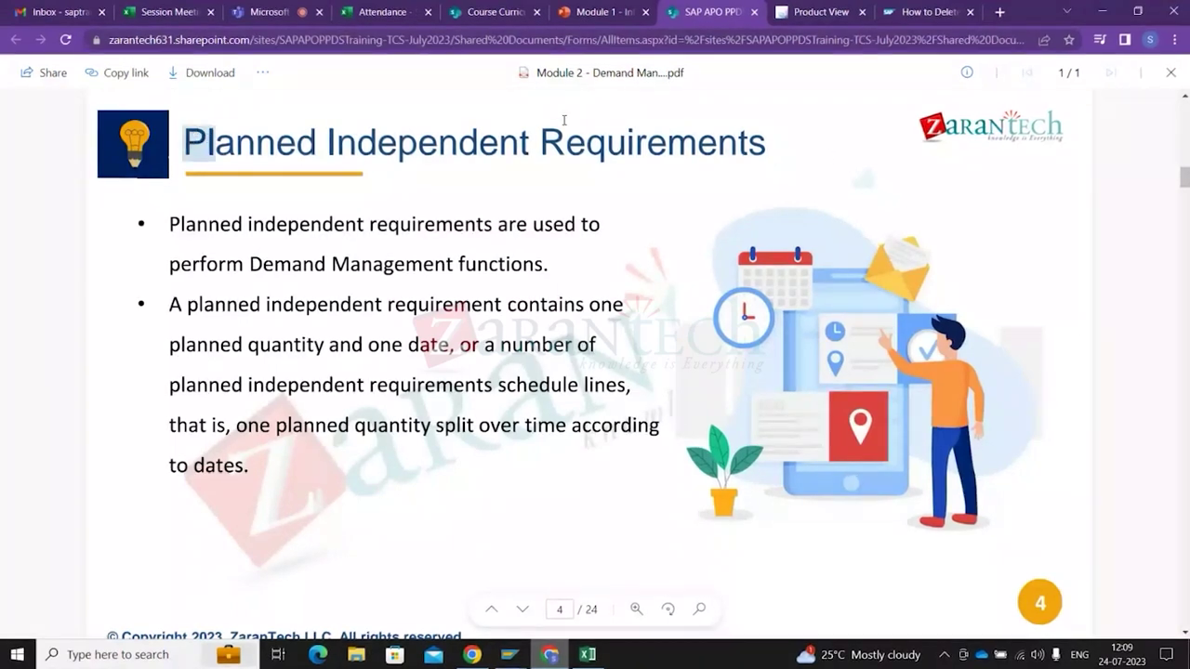
{"action": "left_click_drag", "start_coordinate": [186, 141], "coordinate": [830, 161]}
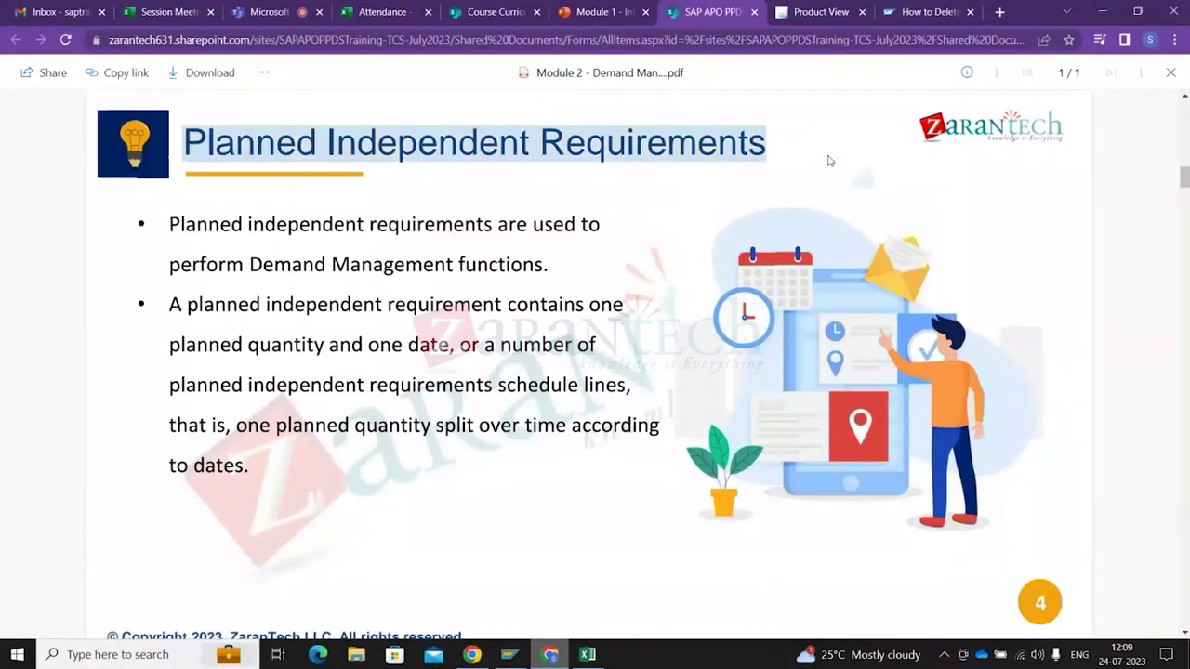
Go through the Module 2 slides to Product Master Strategy Settings and examine its strategy and consumption settings
{"action": "scroll", "coordinate": [829, 160], "scroll_direction": "down", "scroll_amount": 1}
{"action": "scroll", "coordinate": [830, 161], "scroll_direction": "down", "scroll_amount": 7}
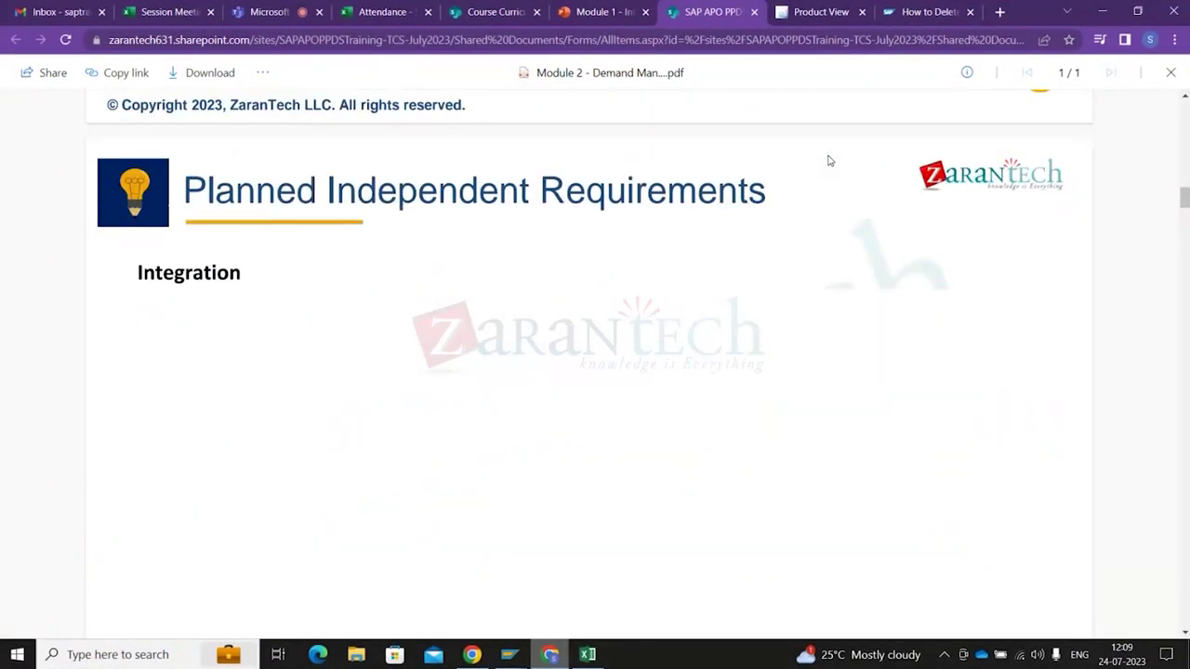
{"action": "scroll", "coordinate": [830, 160], "scroll_direction": "down", "scroll_amount": 5}
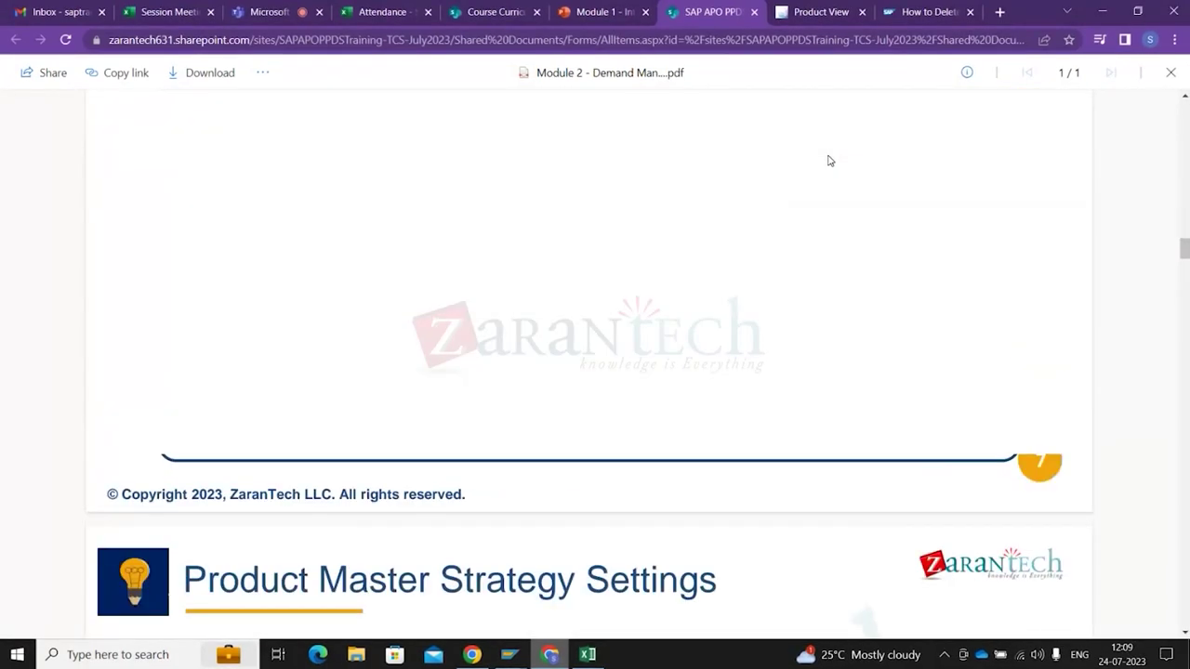
{"action": "scroll", "coordinate": [829, 161], "scroll_direction": "down", "scroll_amount": 2}
{"action": "scroll", "coordinate": [829, 161], "scroll_direction": "down", "scroll_amount": 1}
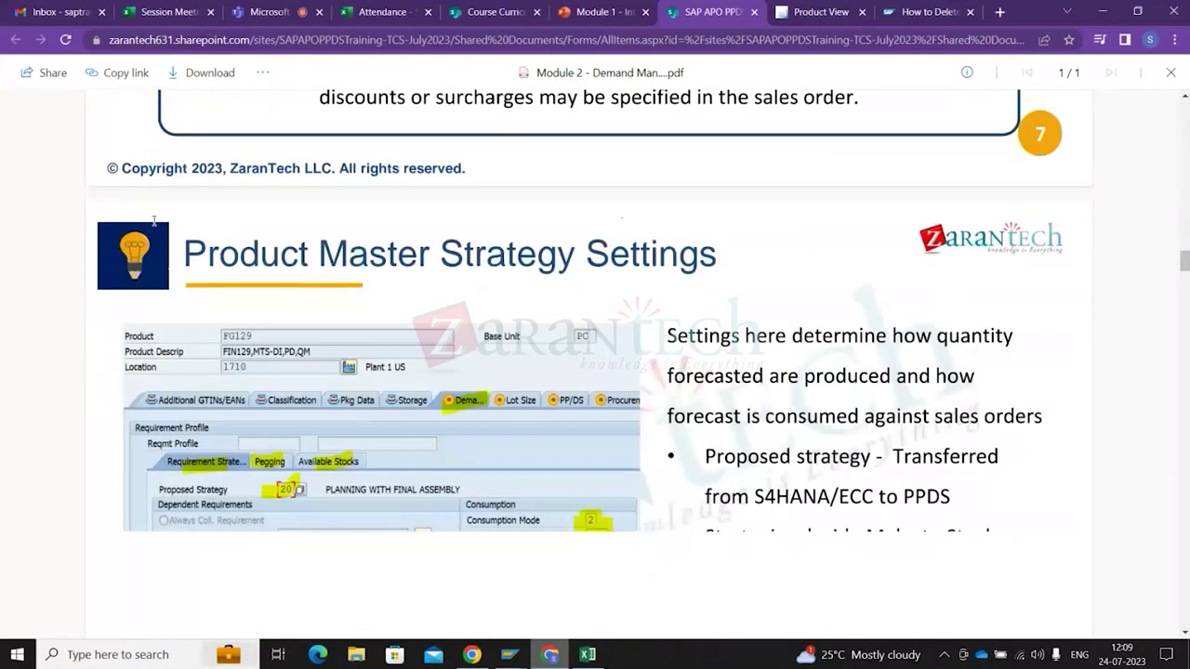
{"action": "scroll", "coordinate": [276, 350], "scroll_direction": "down", "scroll_amount": 1}
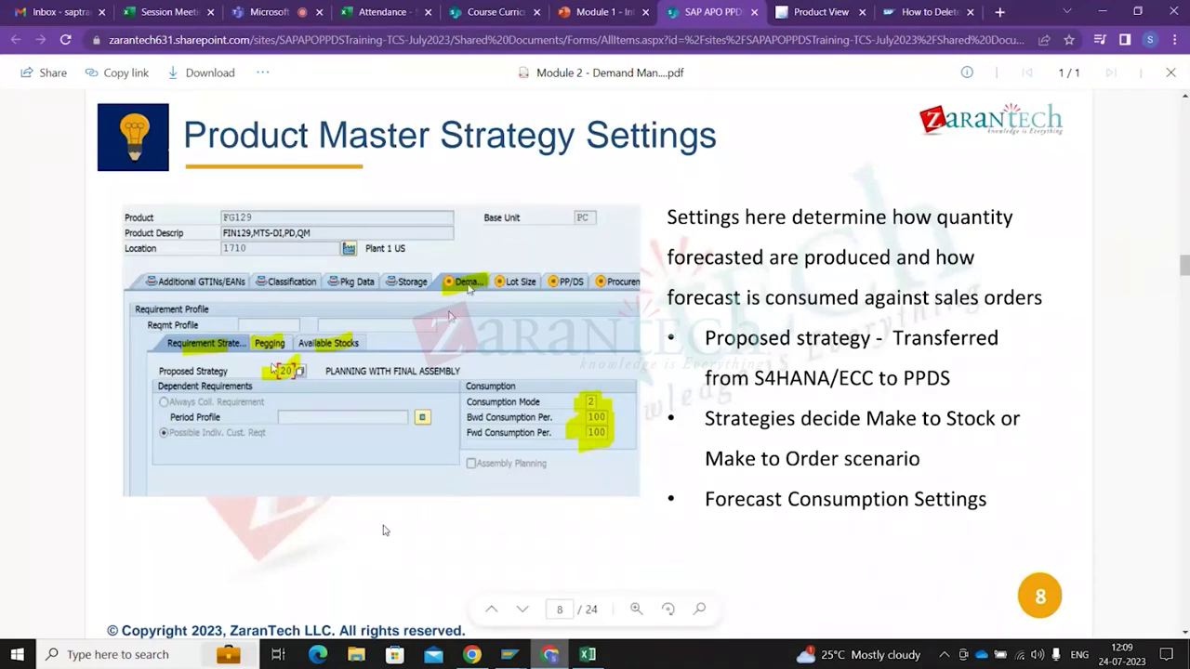
Review the requirements strategies and their stages on slide 9, and return to the Sales Order slide
{"action": "scroll", "coordinate": [510, 442], "scroll_direction": "down", "scroll_amount": 5}
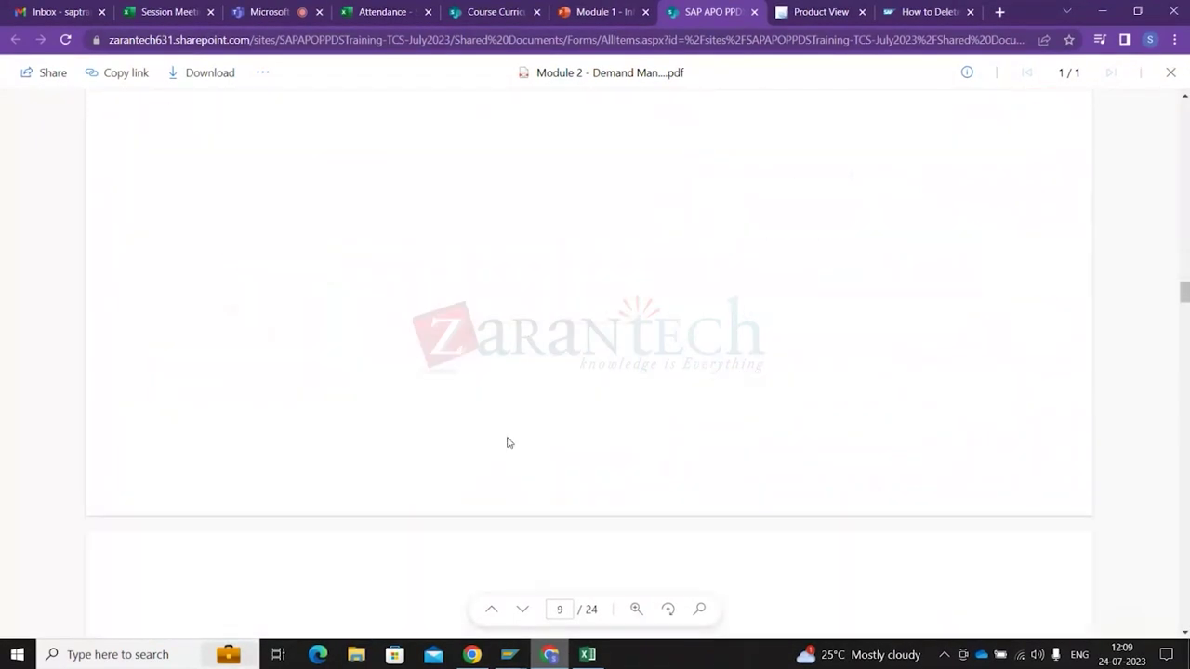
{"action": "scroll", "coordinate": [509, 443], "scroll_direction": "up", "scroll_amount": 1}
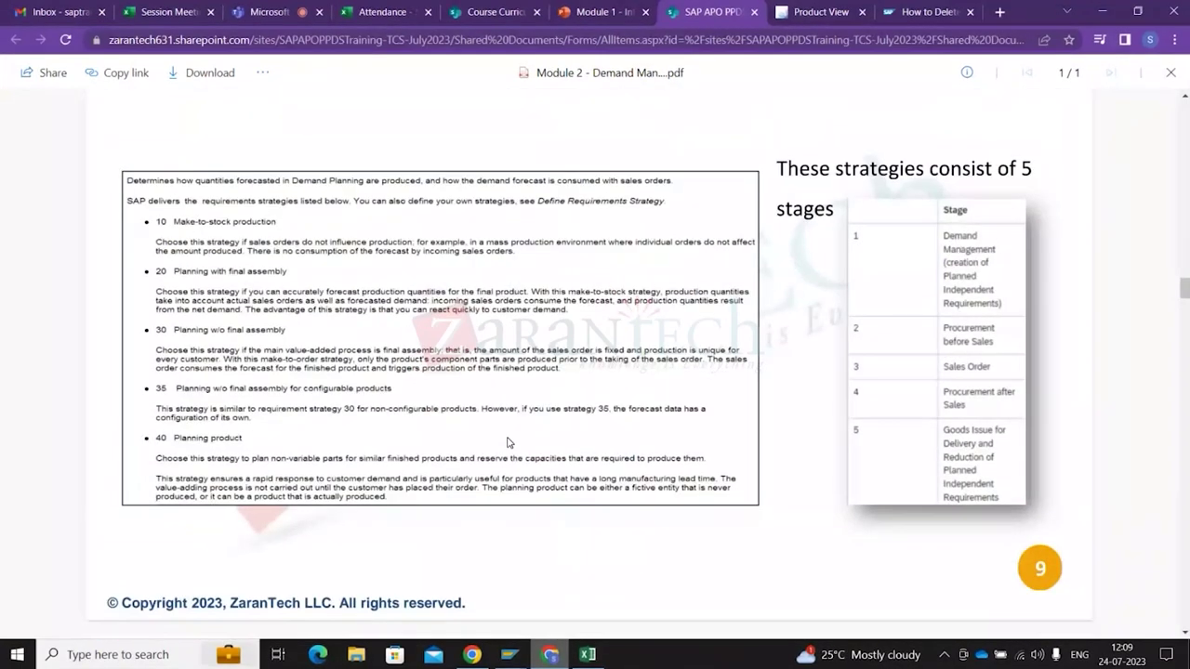
{"action": "scroll", "coordinate": [509, 443], "scroll_direction": "down", "scroll_amount": 3}
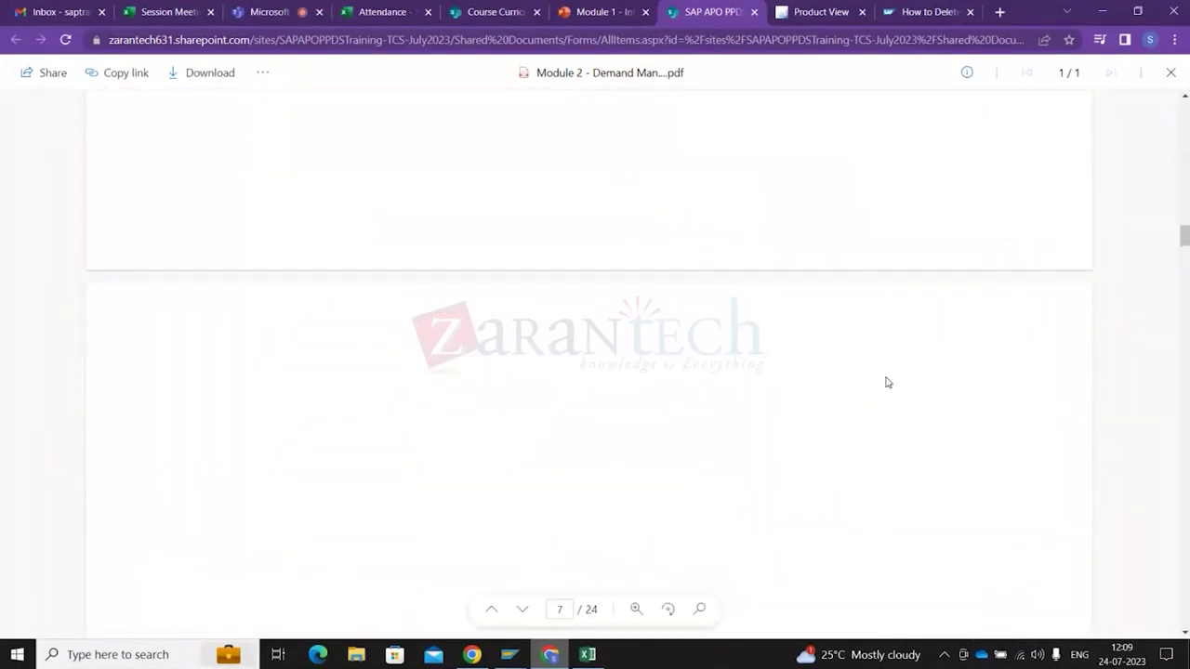
{"action": "scroll", "coordinate": [585, 269], "scroll_direction": "down", "scroll_amount": 1}
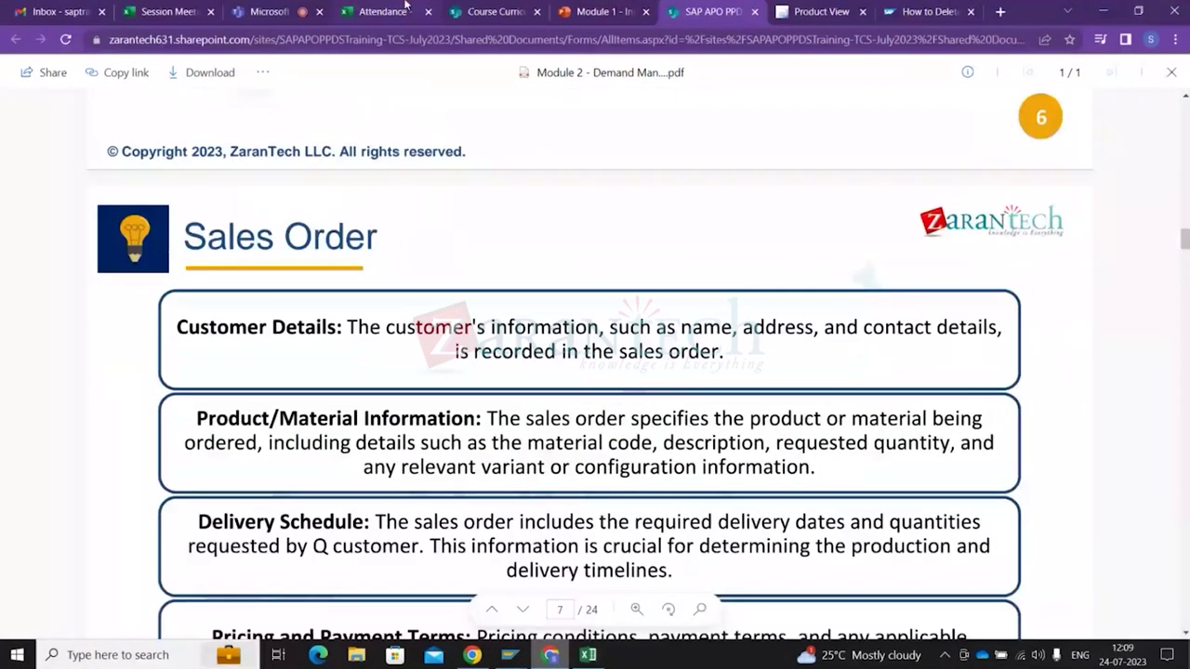
Open the Course Curriculum page and highlight the Unit 2: Demand Management topics with their durations
{"action": "left_click", "coordinate": [495, 12]}
{"action": "scroll", "coordinate": [342, 336], "scroll_direction": "up", "scroll_amount": 3}
{"action": "scroll", "coordinate": [154, 343], "scroll_direction": "up", "scroll_amount": 5}
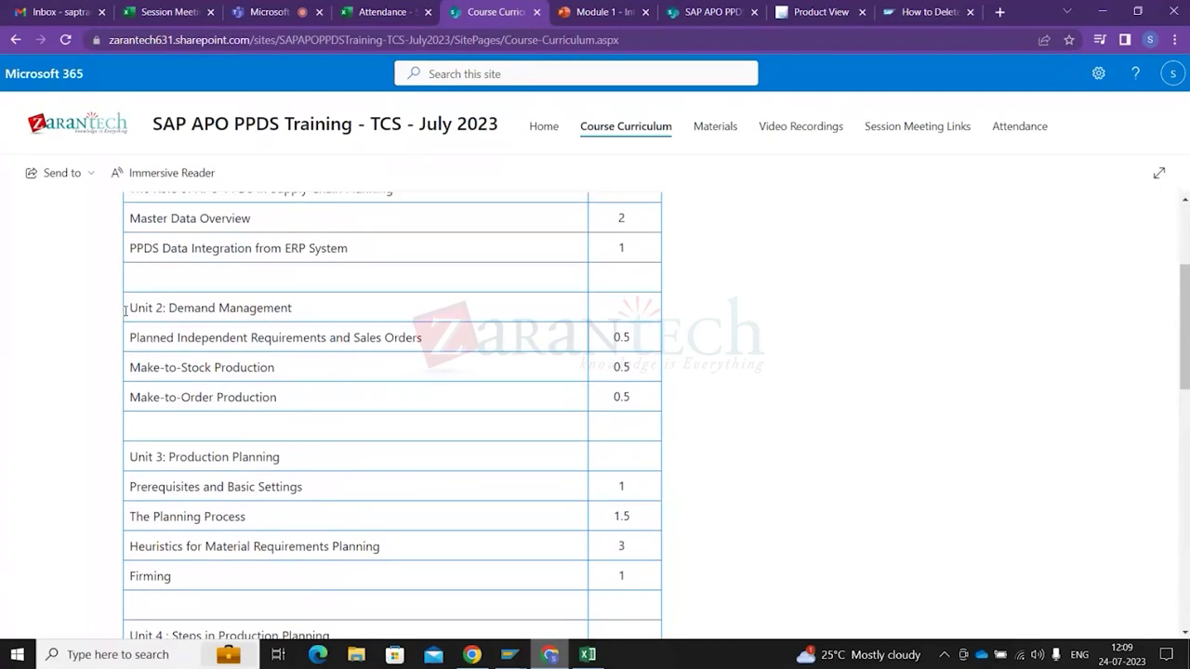
{"action": "left_click_drag", "start_coordinate": [127, 308], "coordinate": [631, 397]}
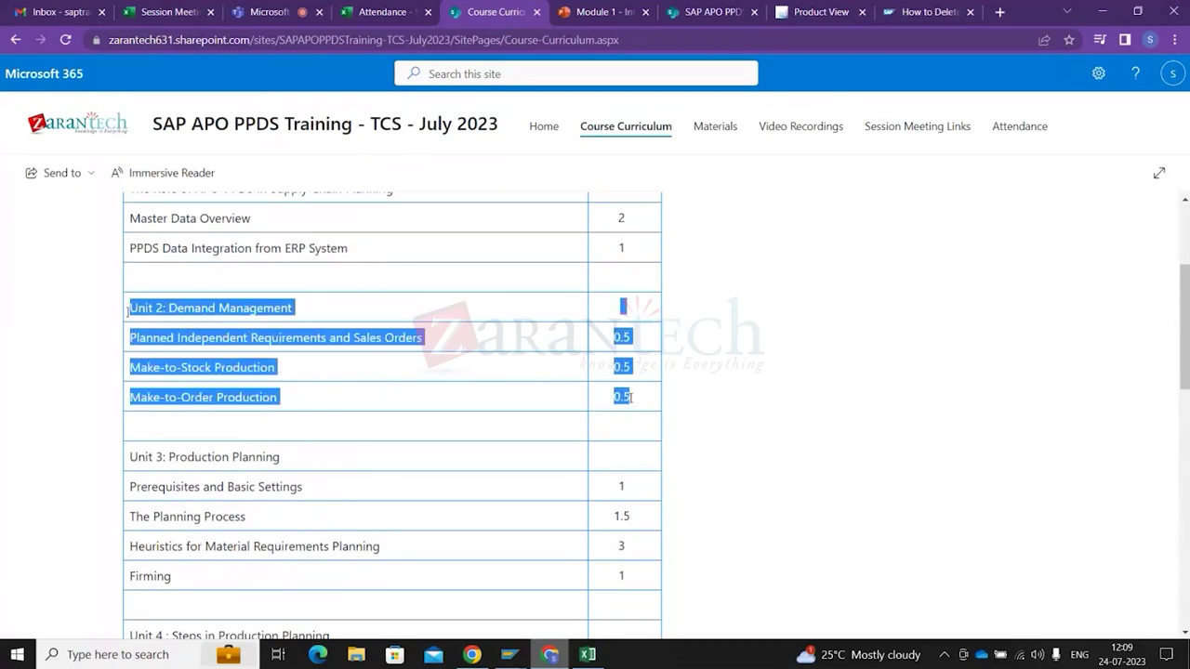
{"action": "left_click", "coordinate": [632, 397]}
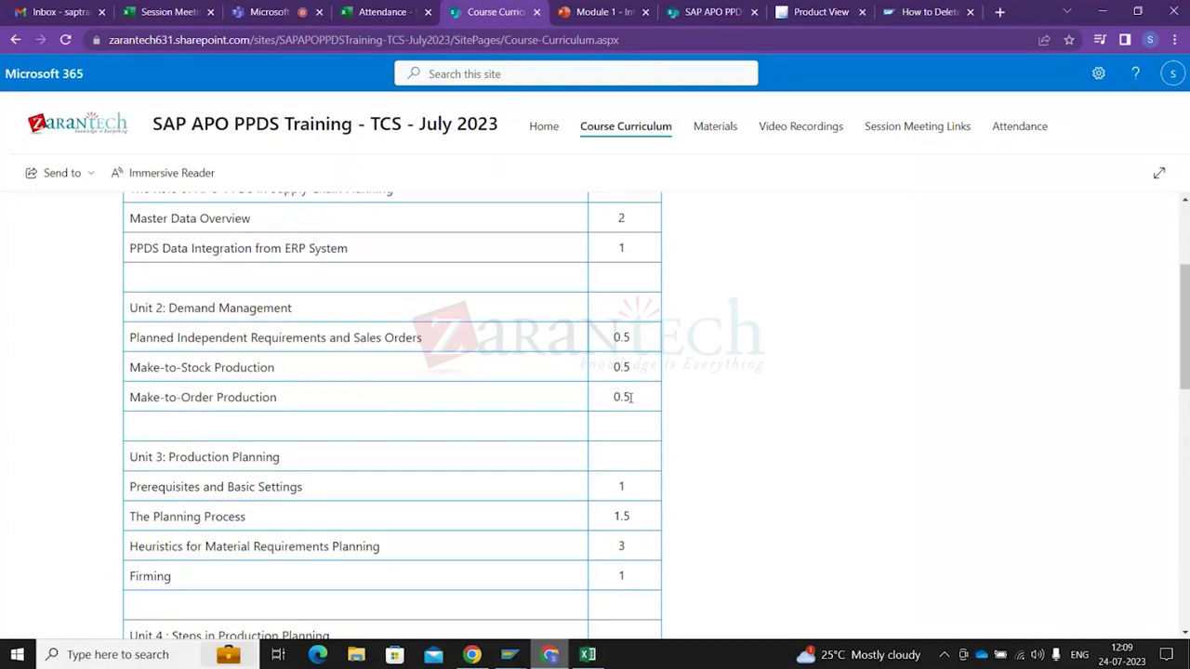
Review the neighbouring curriculum units and highlight the Unit 3: Production Planning topics with their durations
{"action": "scroll", "coordinate": [632, 397], "scroll_direction": "up", "scroll_amount": 3}
{"action": "scroll", "coordinate": [179, 471], "scroll_direction": "down", "scroll_amount": 2}
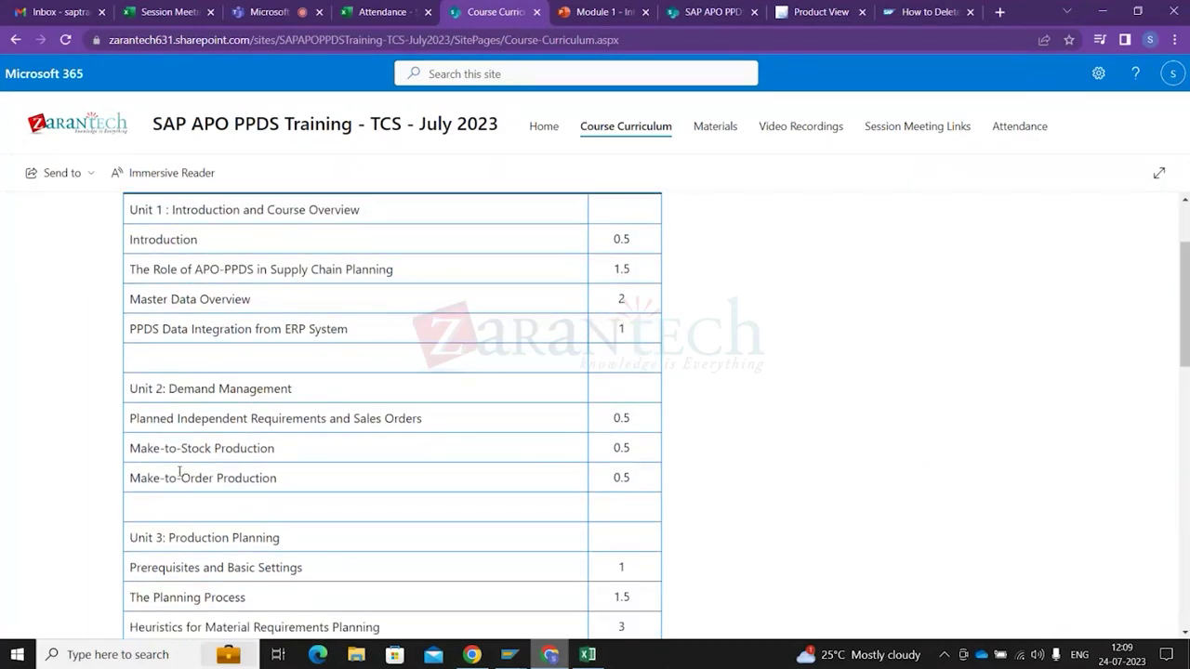
{"action": "scroll", "coordinate": [180, 472], "scroll_direction": "down", "scroll_amount": 1}
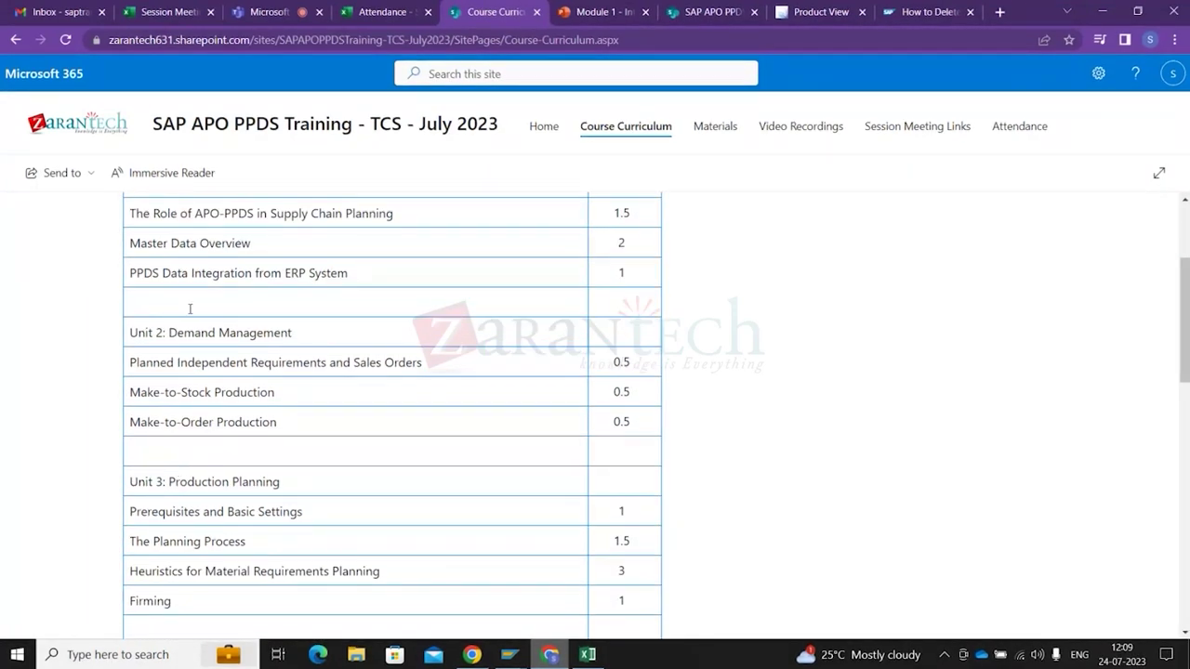
{"action": "scroll", "coordinate": [275, 394], "scroll_direction": "down", "scroll_amount": 5}
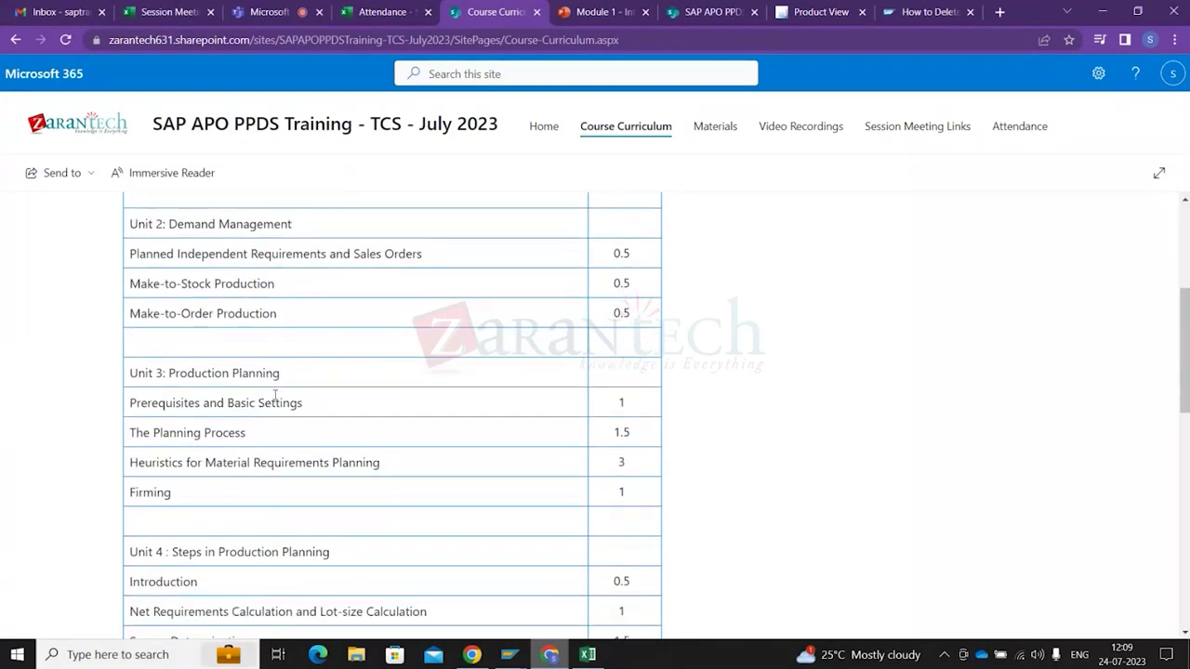
{"action": "left_click_drag", "start_coordinate": [128, 321], "coordinate": [645, 441]}
{"action": "scroll", "coordinate": [645, 443], "scroll_direction": "up", "scroll_amount": 5}
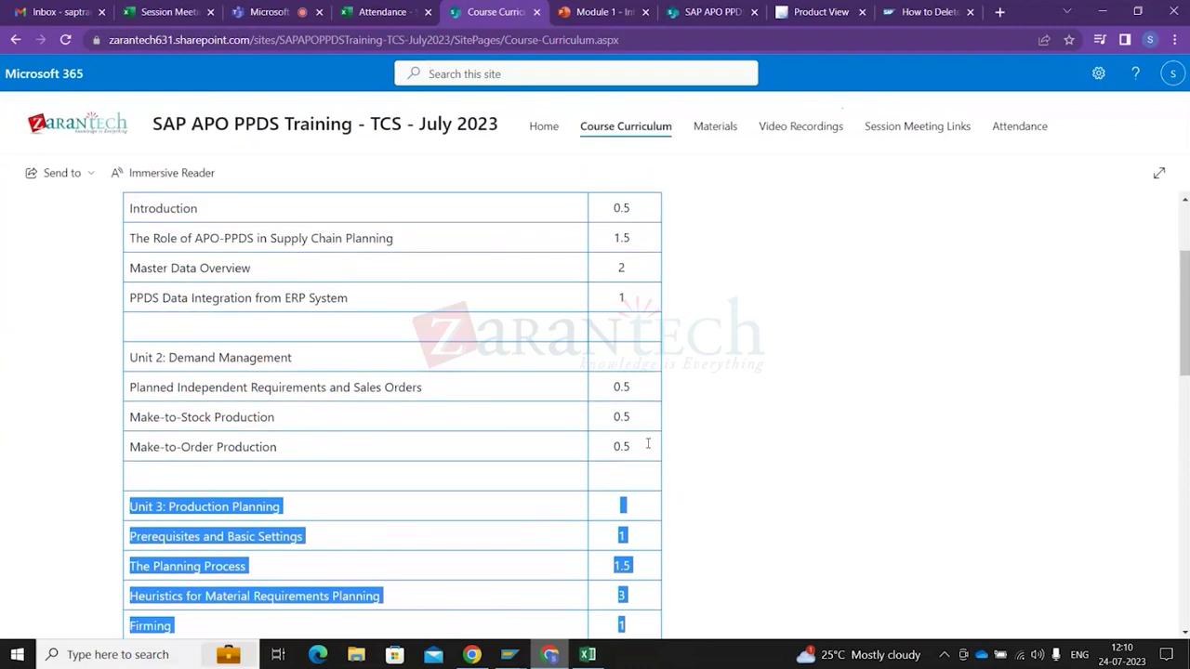